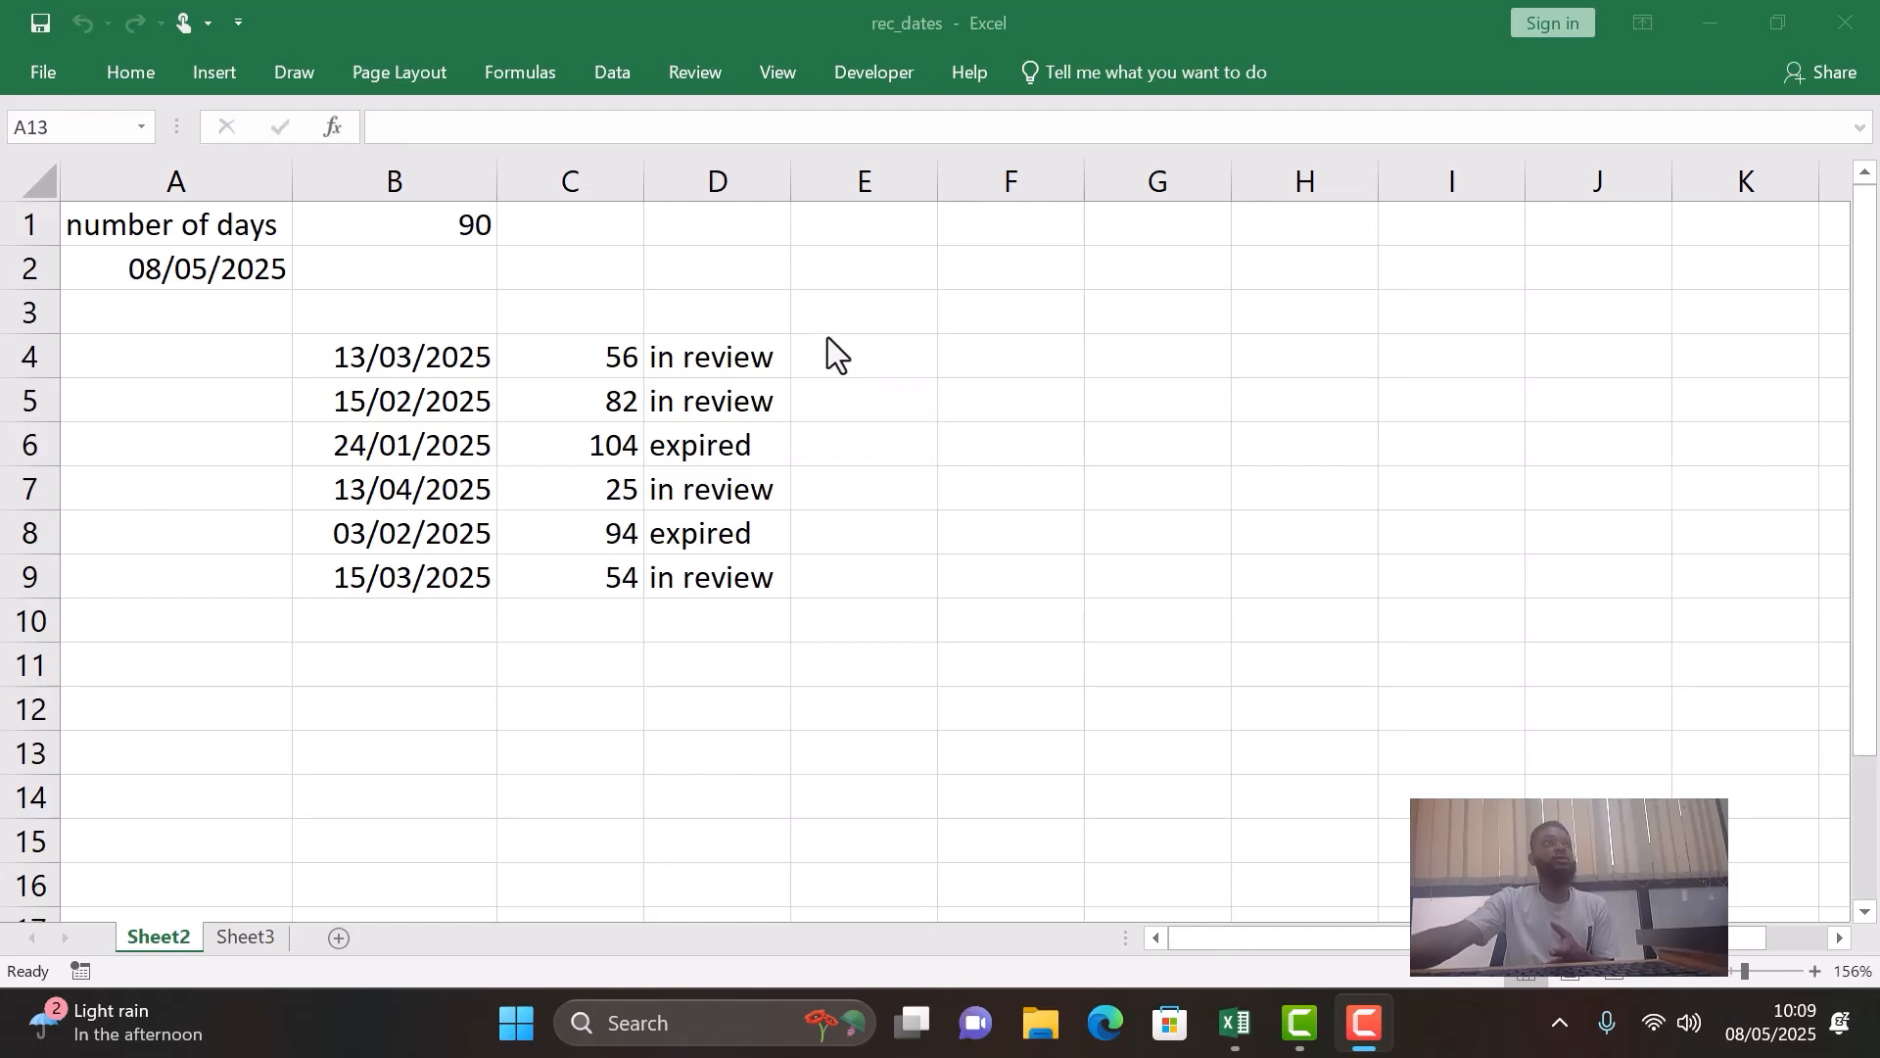
# - Review the day limit in B1, the list of dates in B4:B9 and the status formula in D4
pyautogui.click(232, 224)
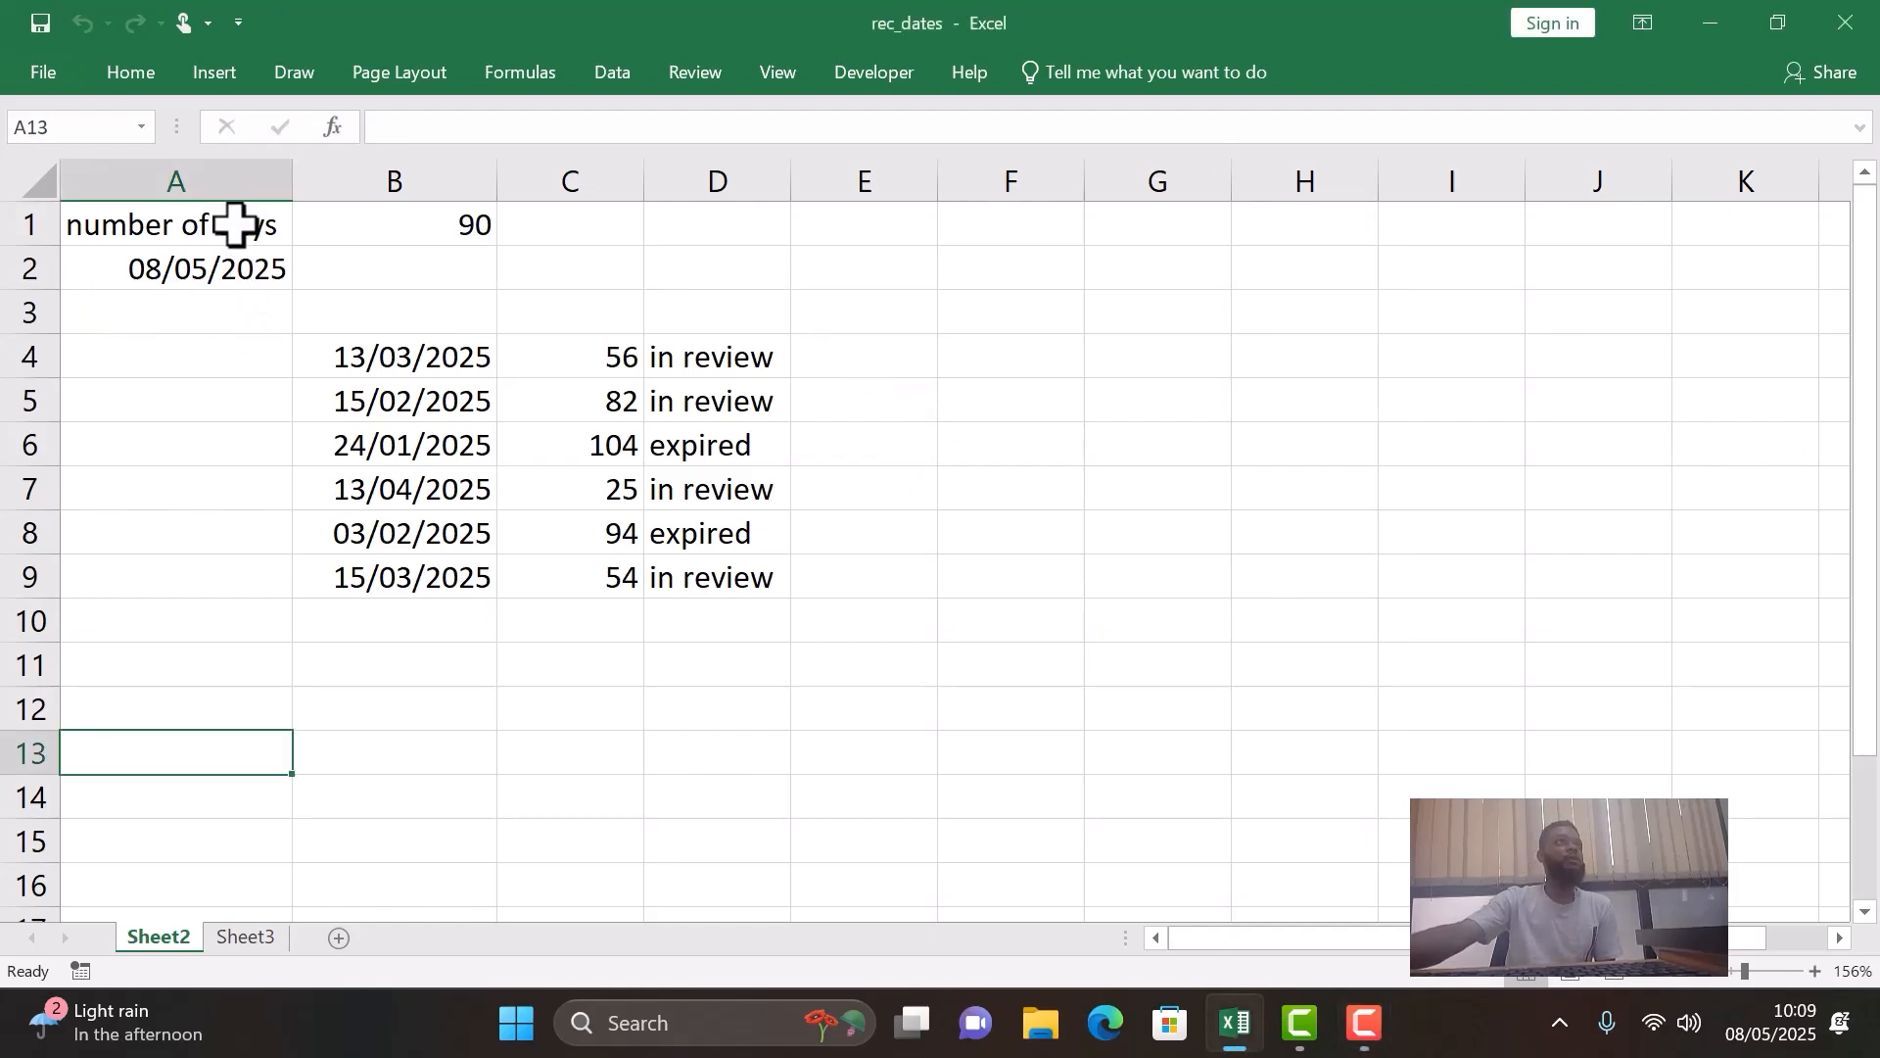
pyautogui.click(235, 223)
pyautogui.click(380, 227)
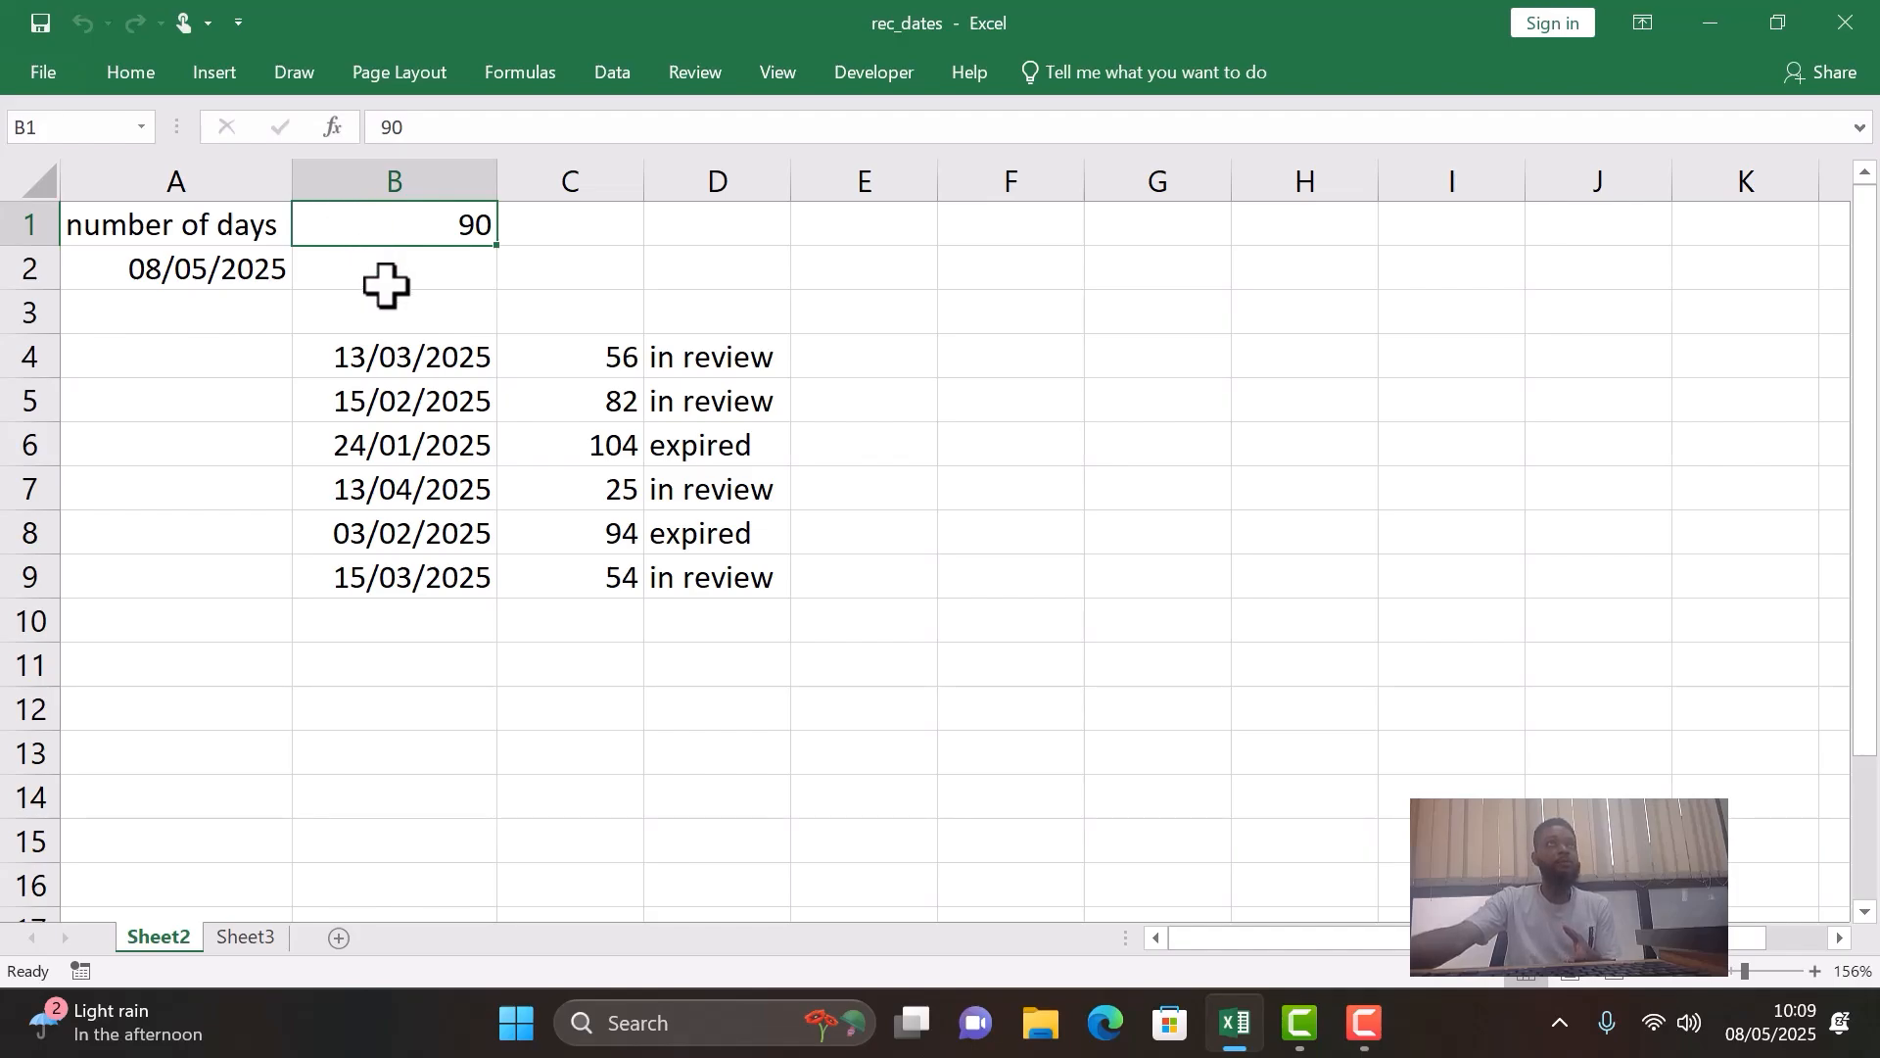
pyautogui.click(421, 365)
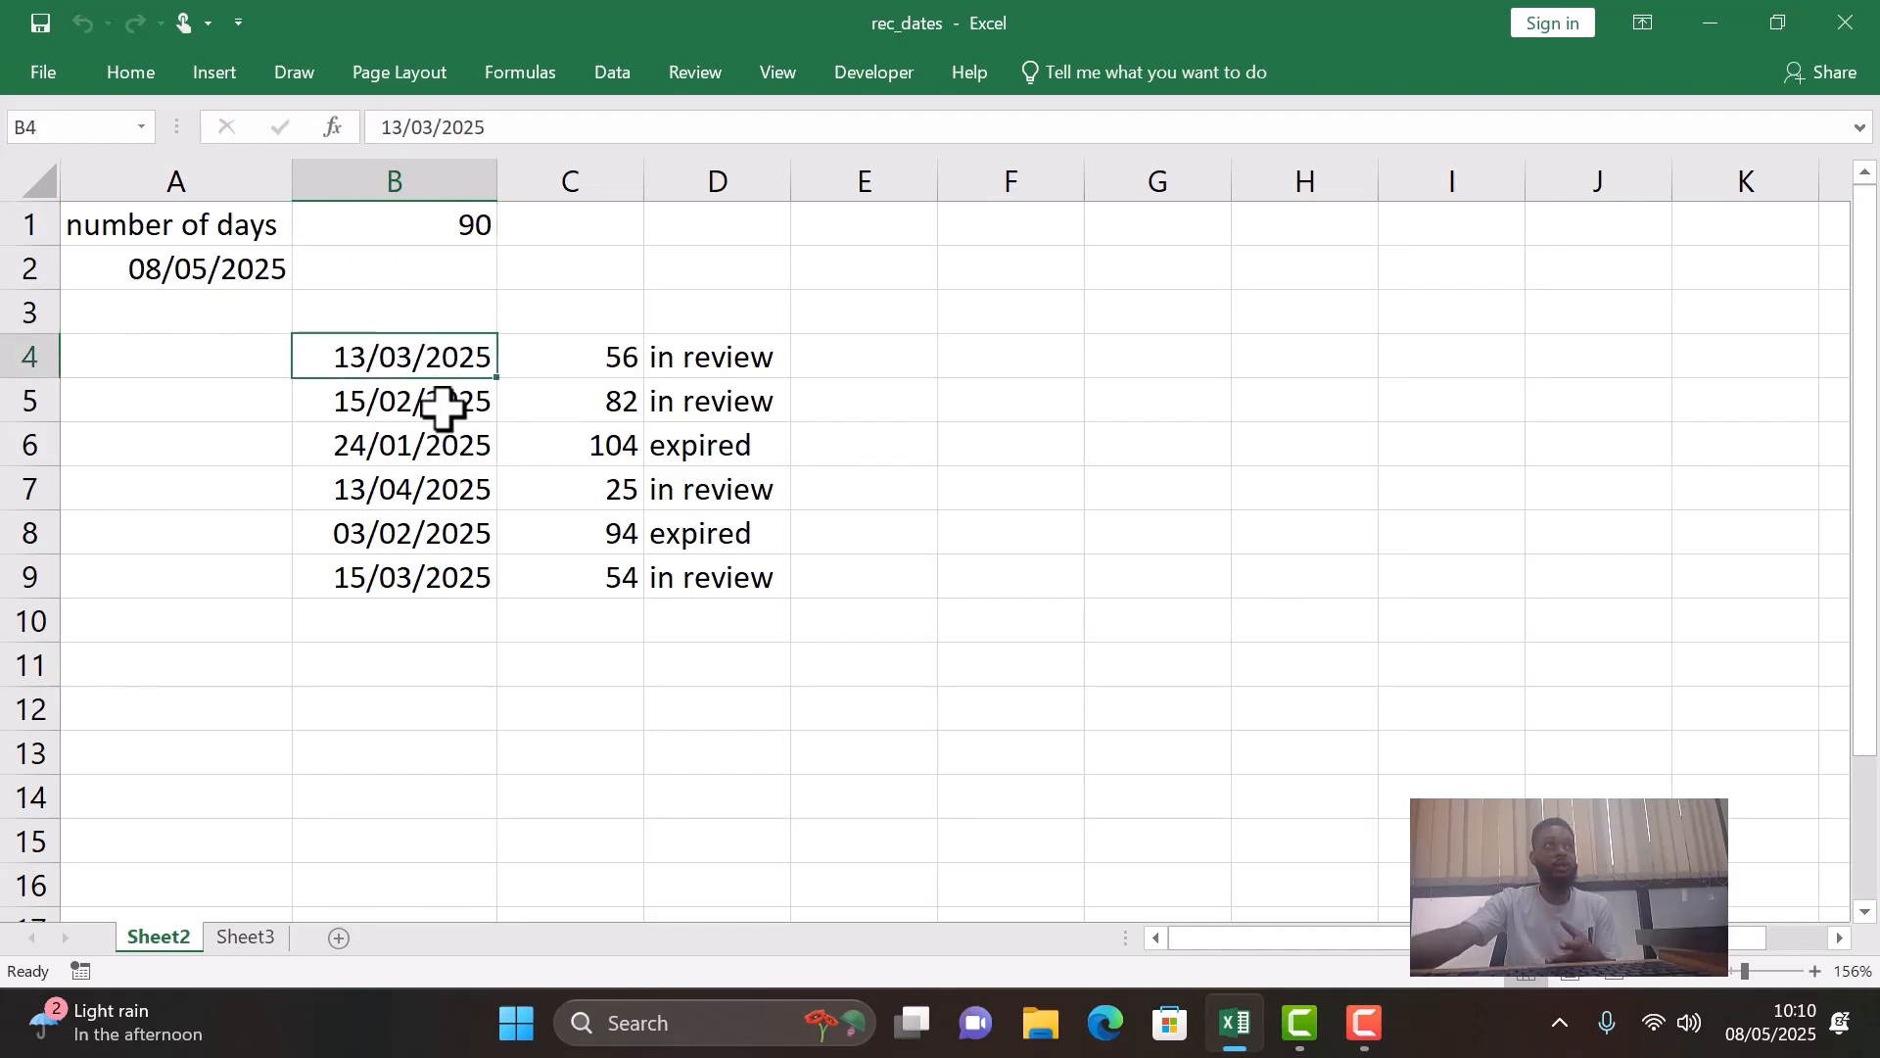
pyautogui.click(447, 393)
pyautogui.moveTo(454, 354); pyautogui.dragTo(462, 584)
pyautogui.click(438, 349)
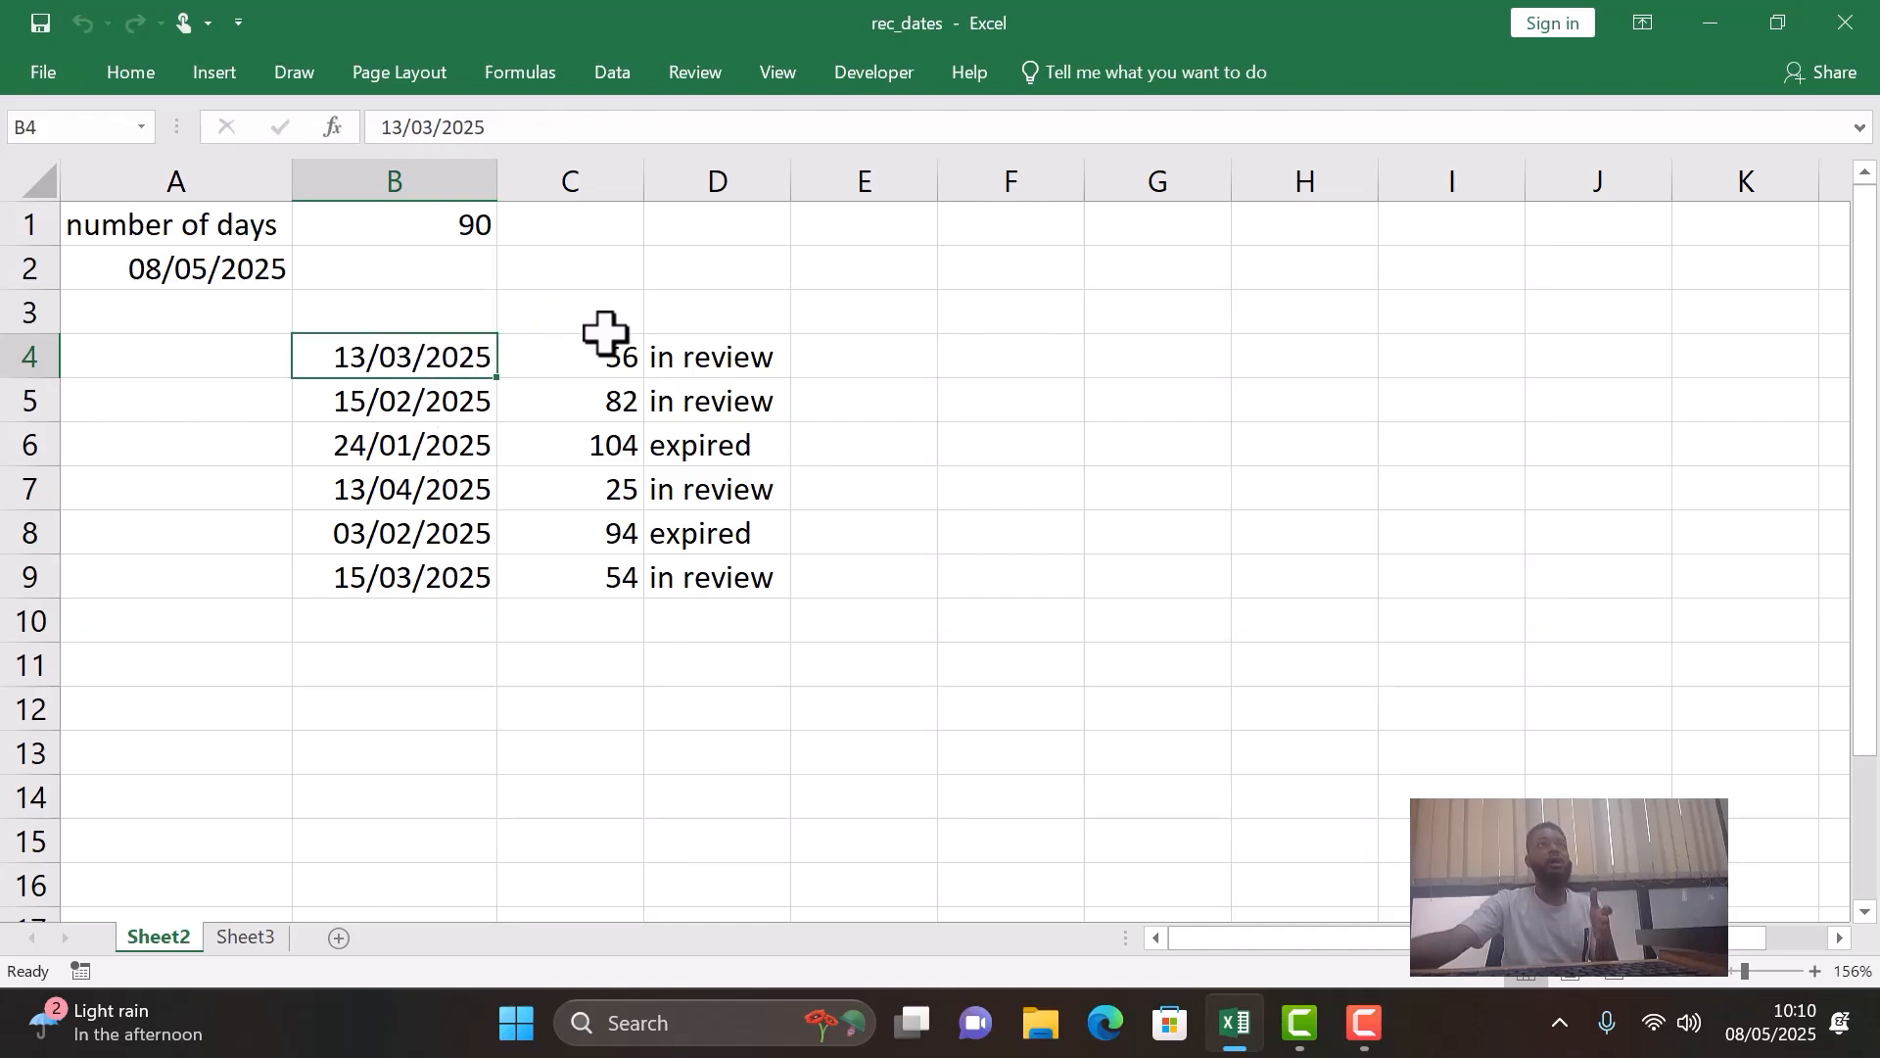
pyautogui.click(712, 360)
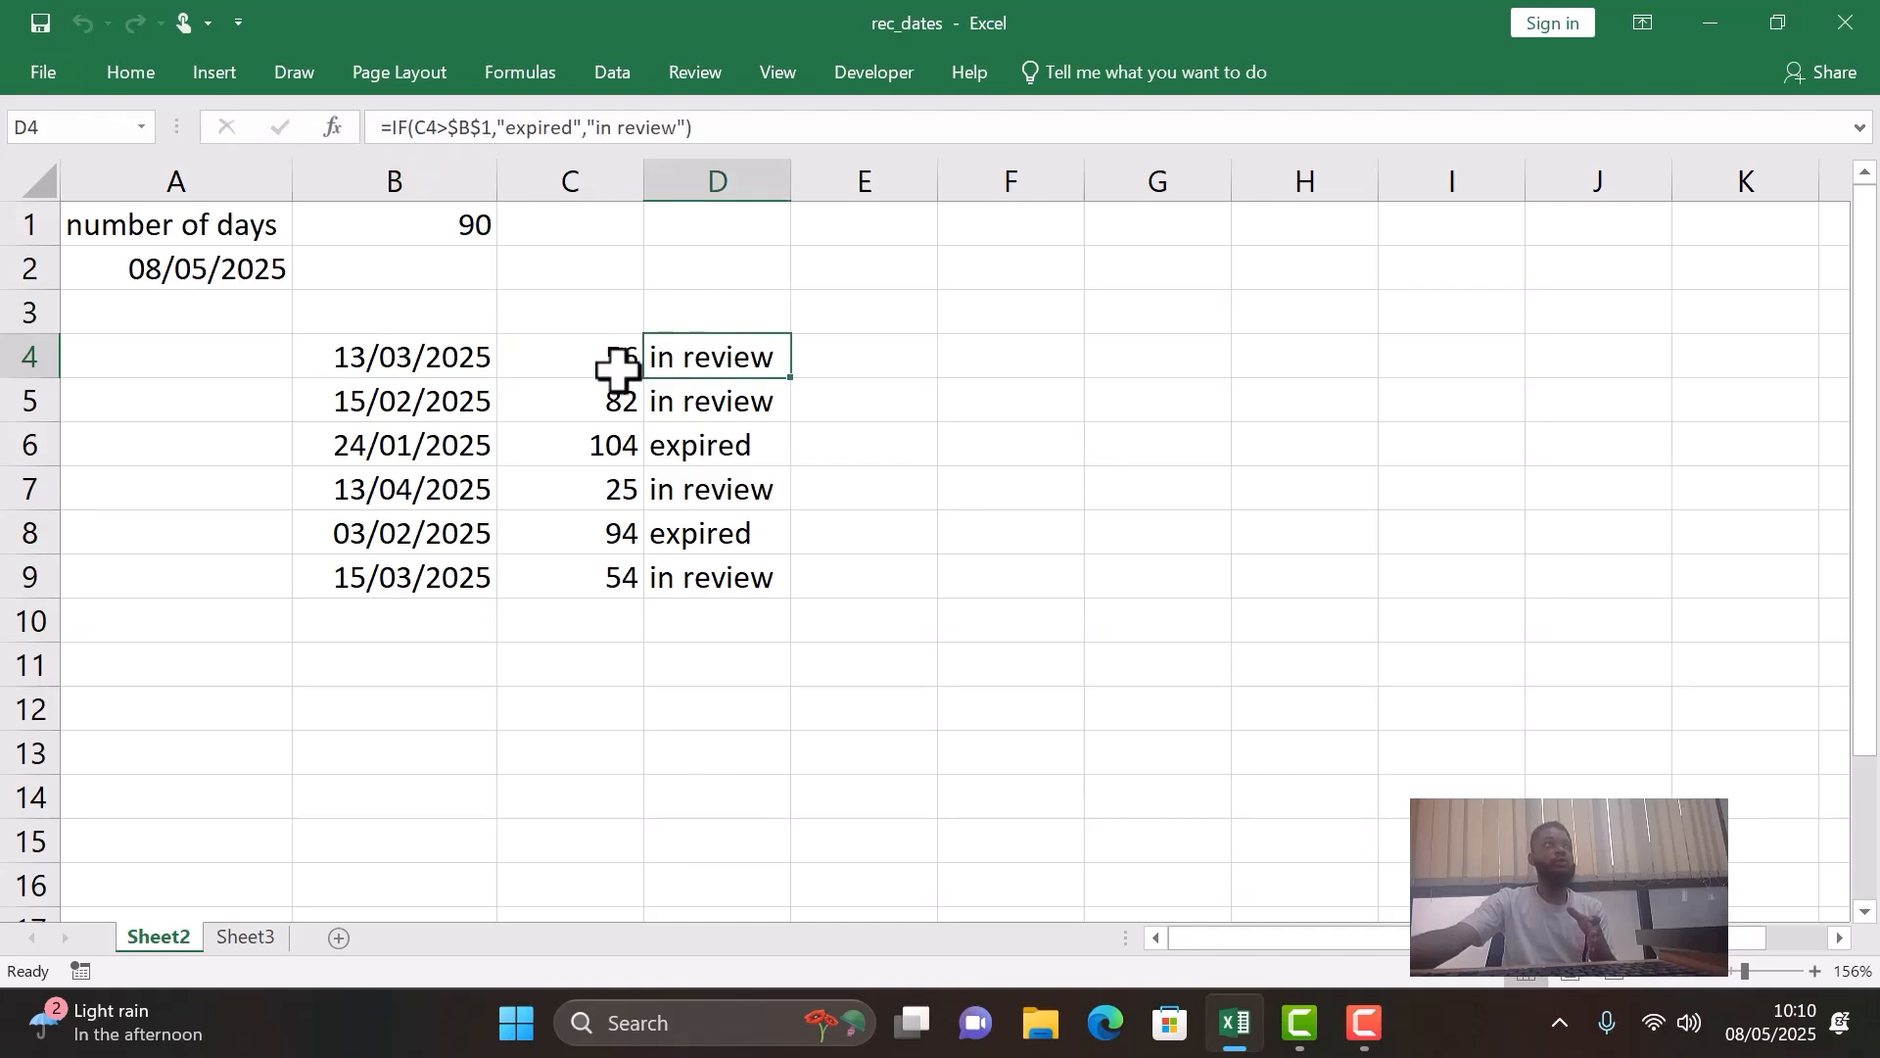
pyautogui.click(360, 367)
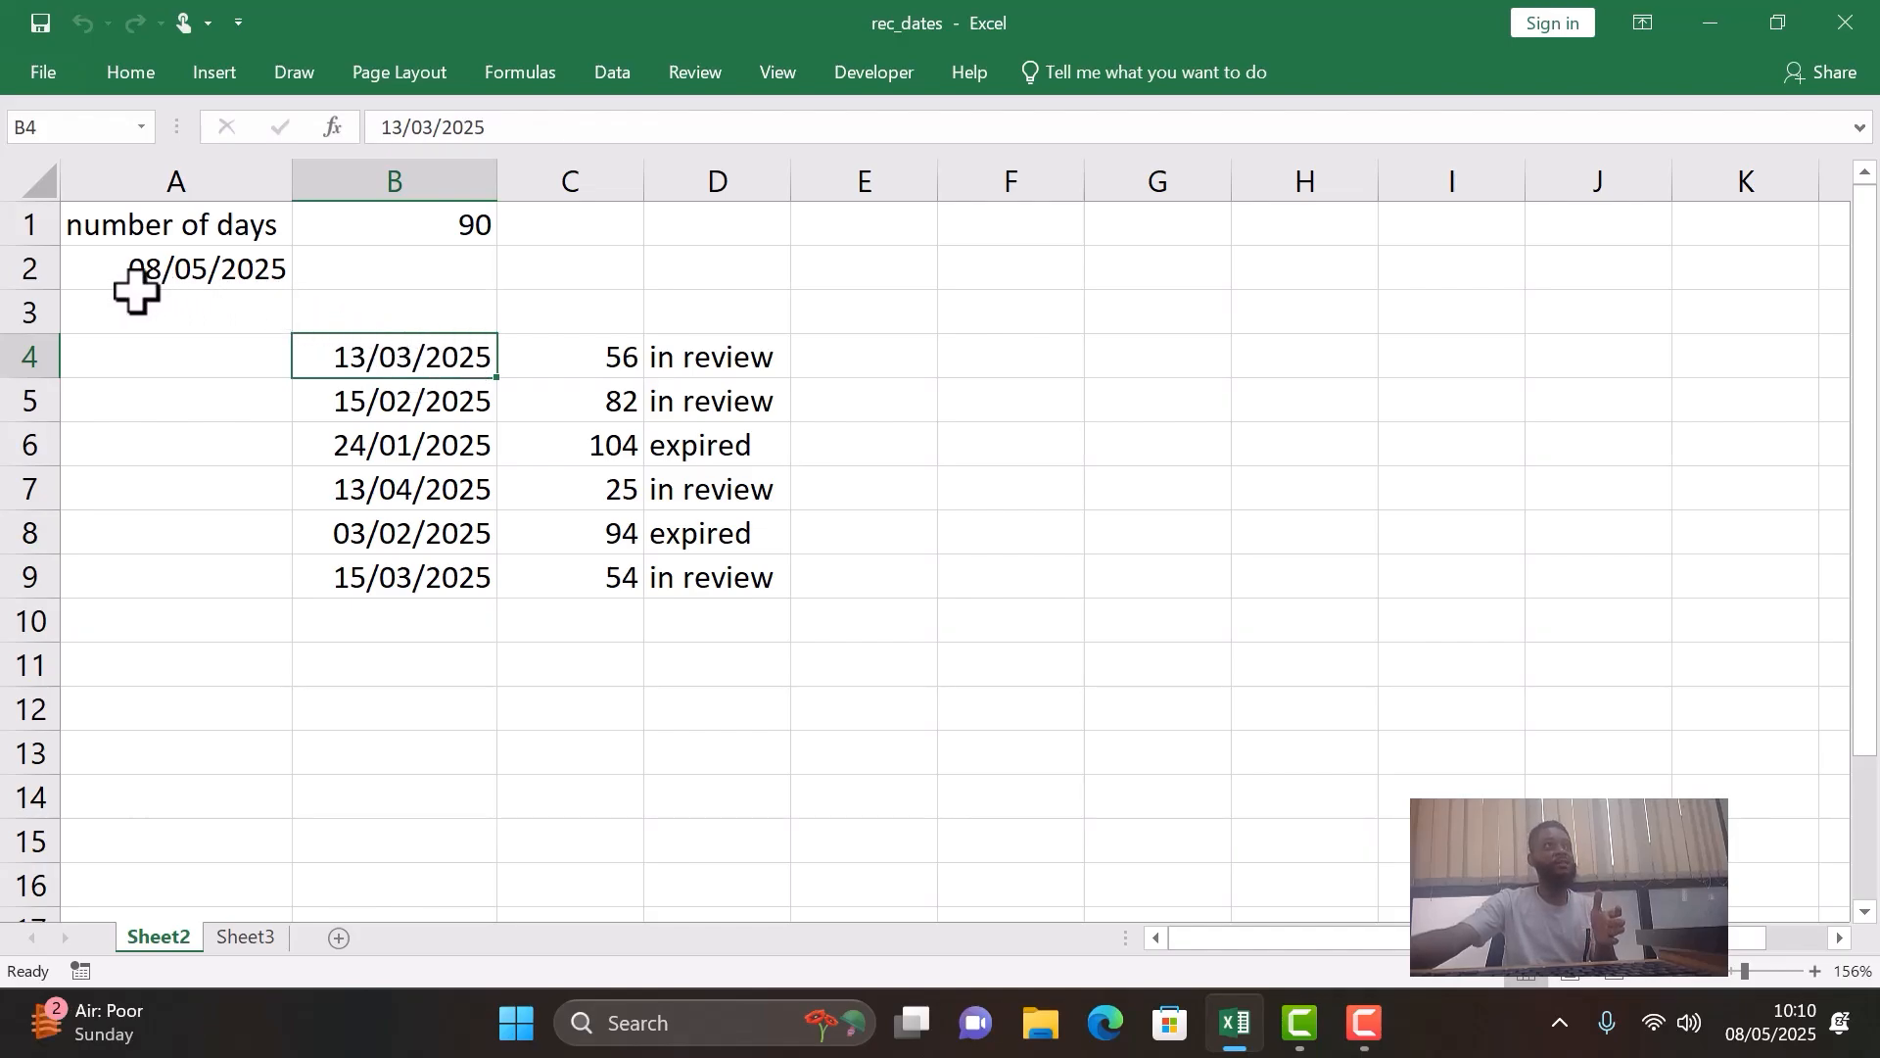
# - Examine the current-date formula in A2 and the elapsed-days and status formulas for the dates in rows 4 to 6
pyautogui.click(252, 285)
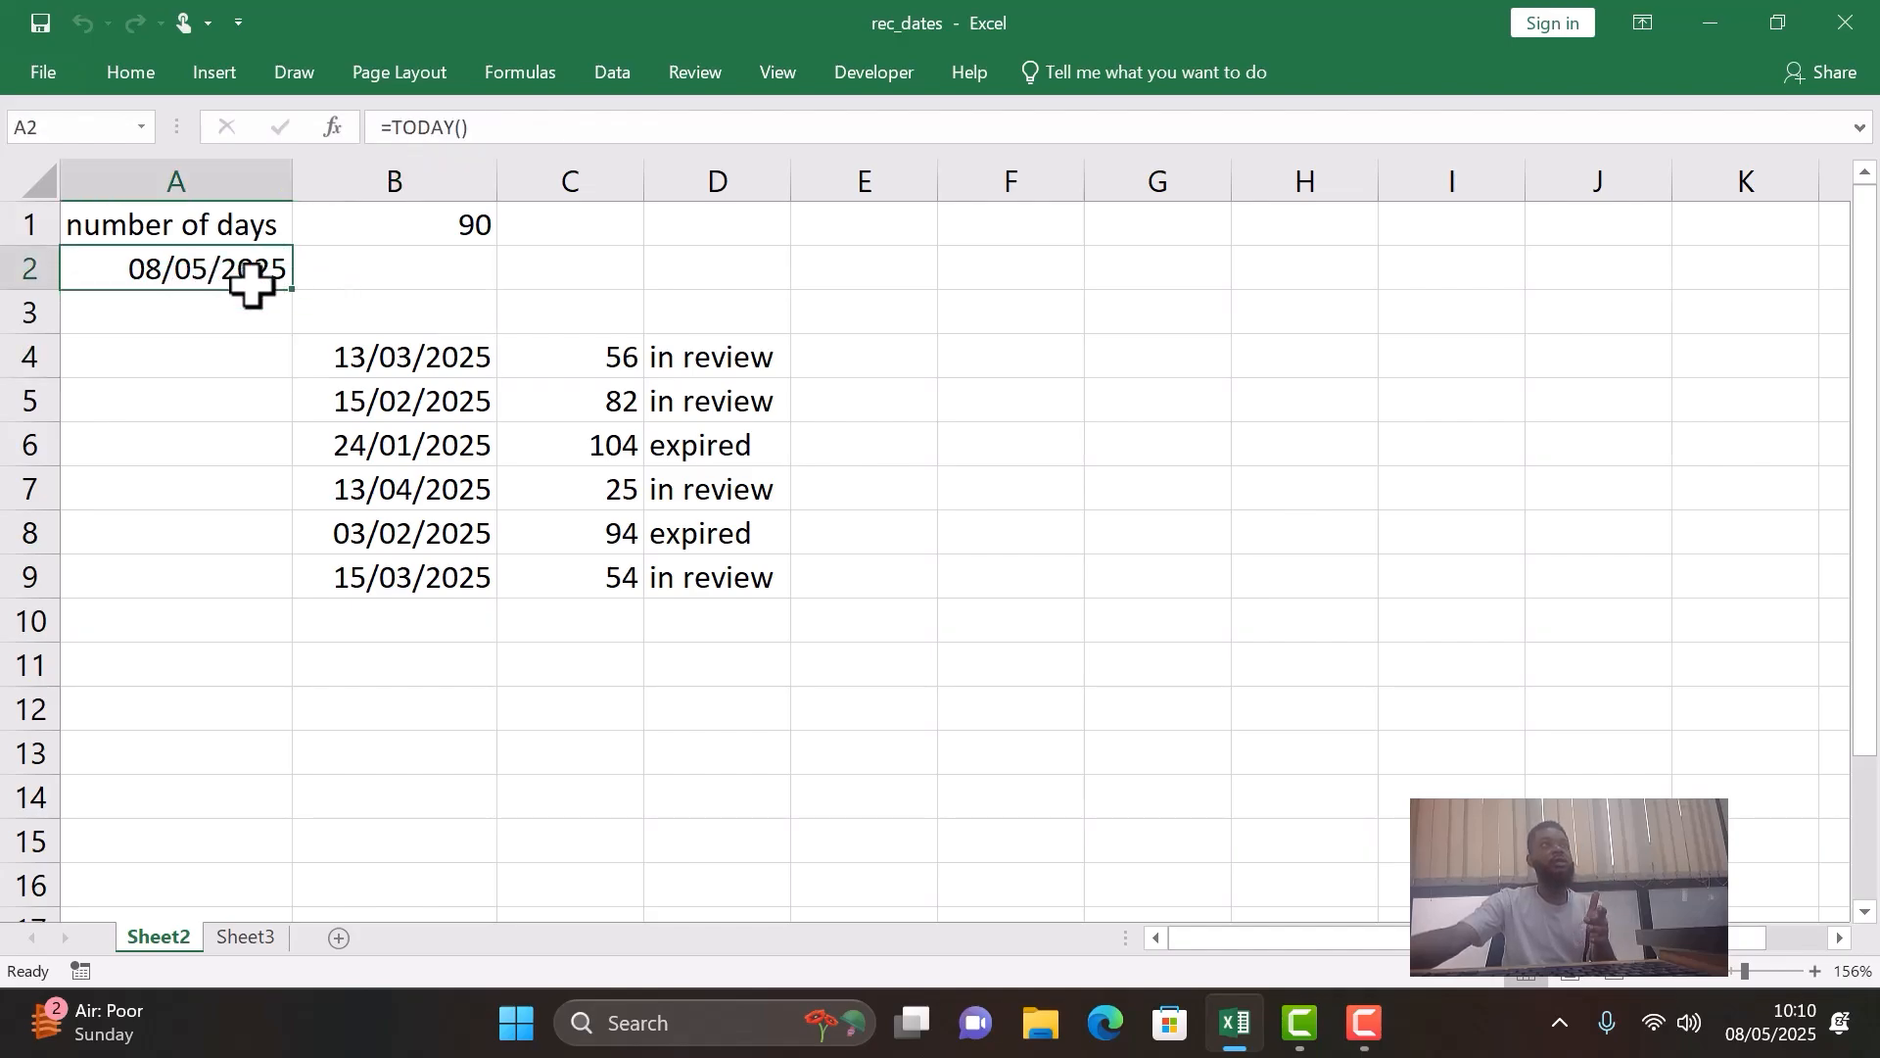
pyautogui.click(411, 359)
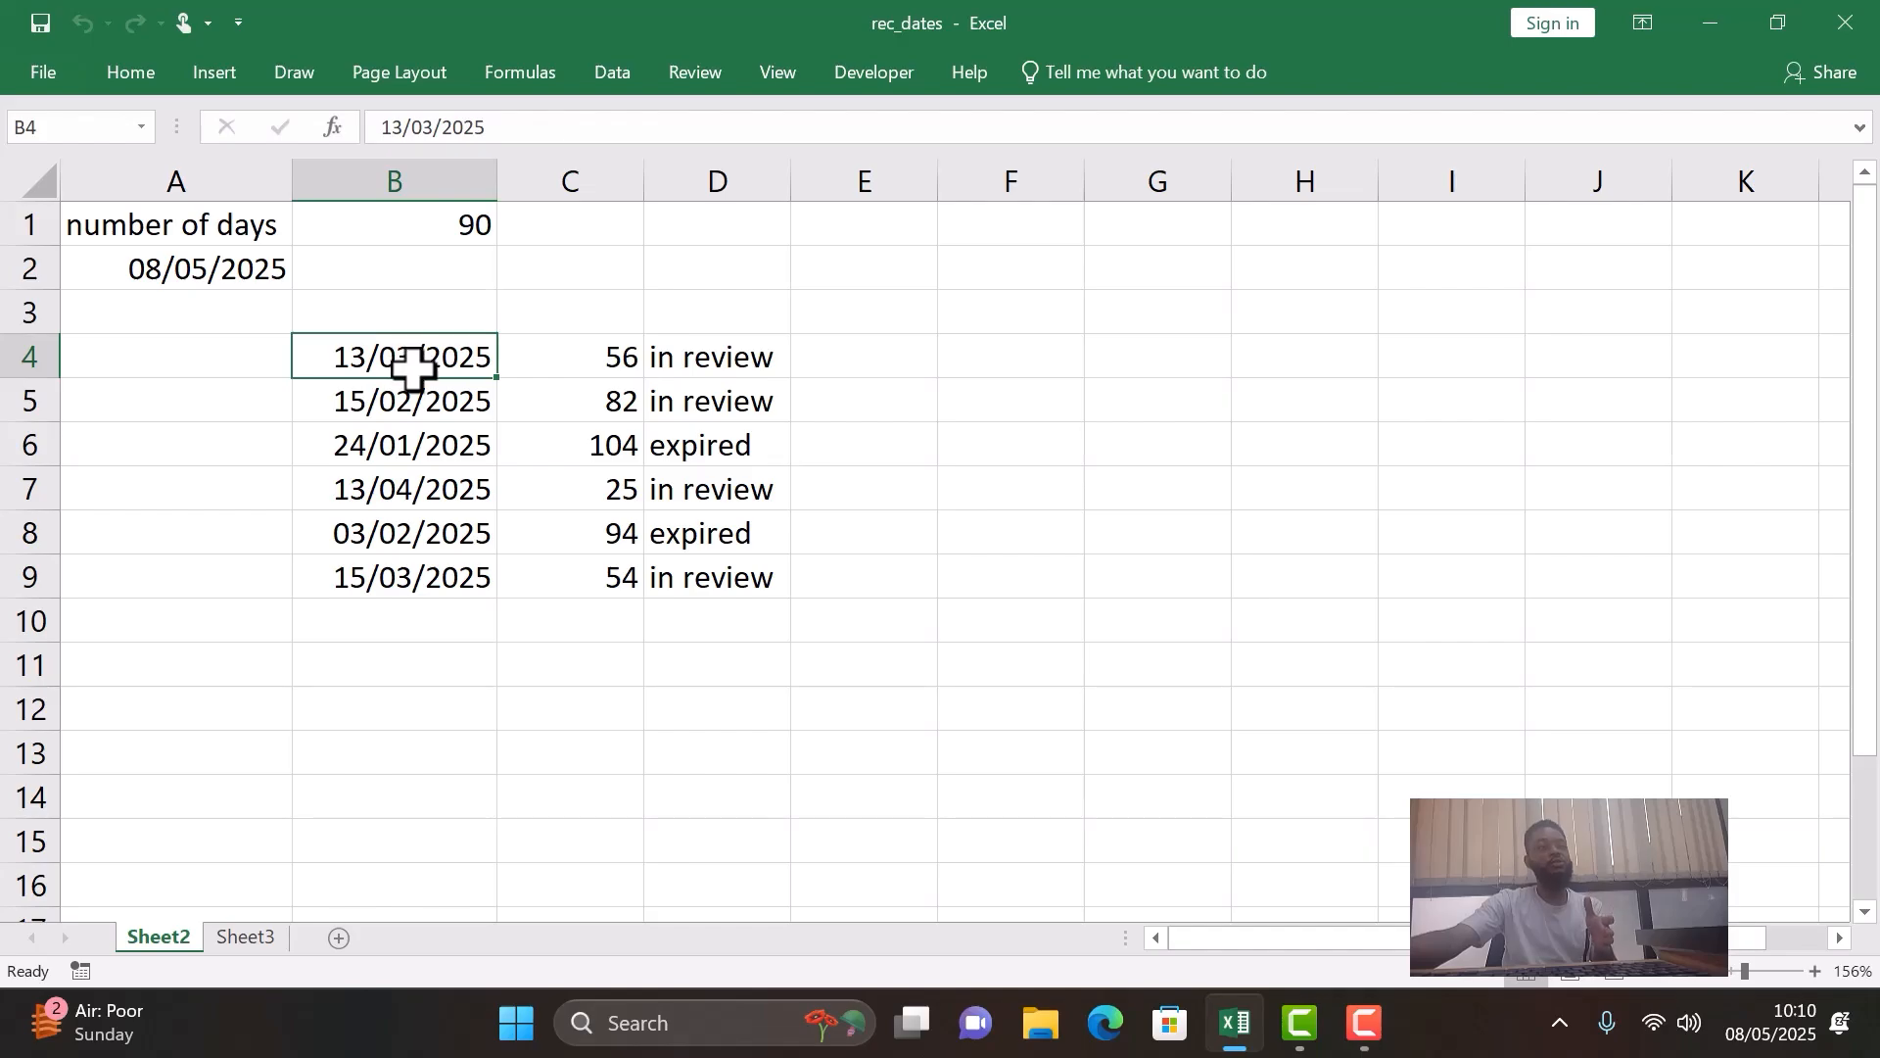
pyautogui.click(608, 357)
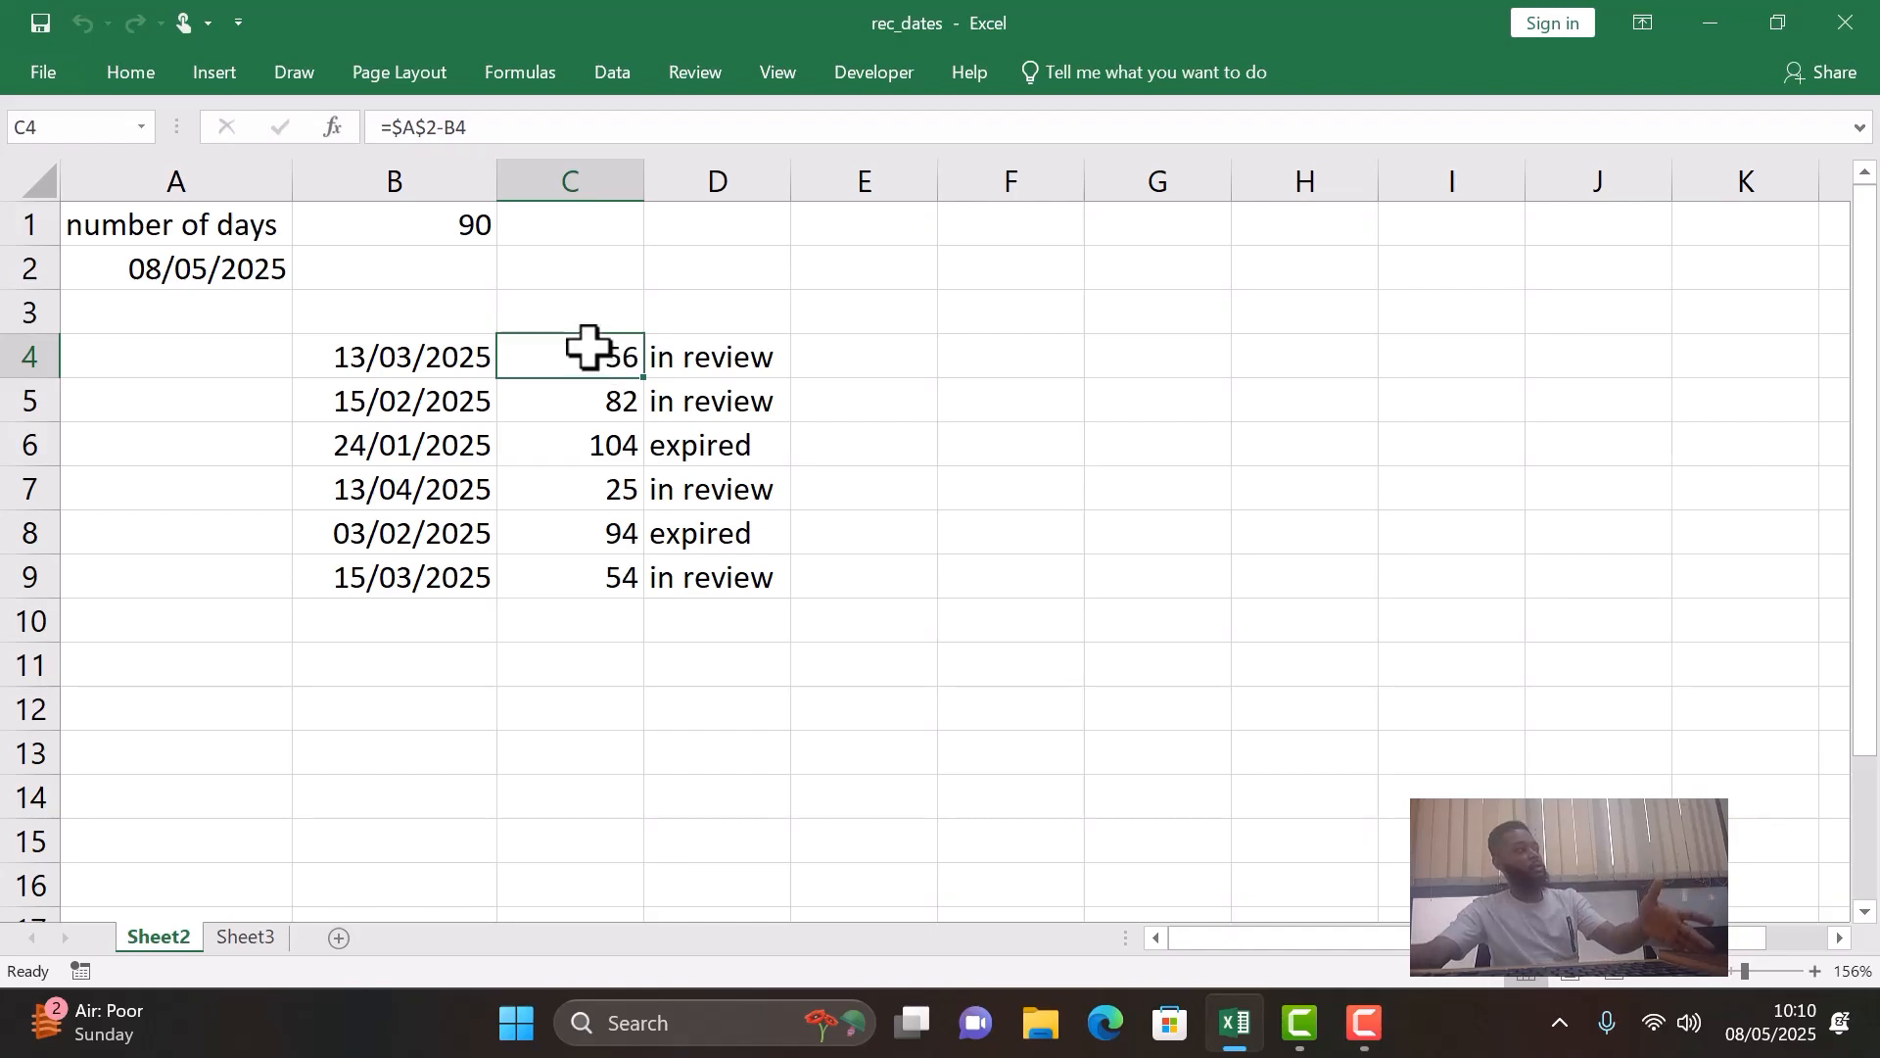
pyautogui.click(718, 365)
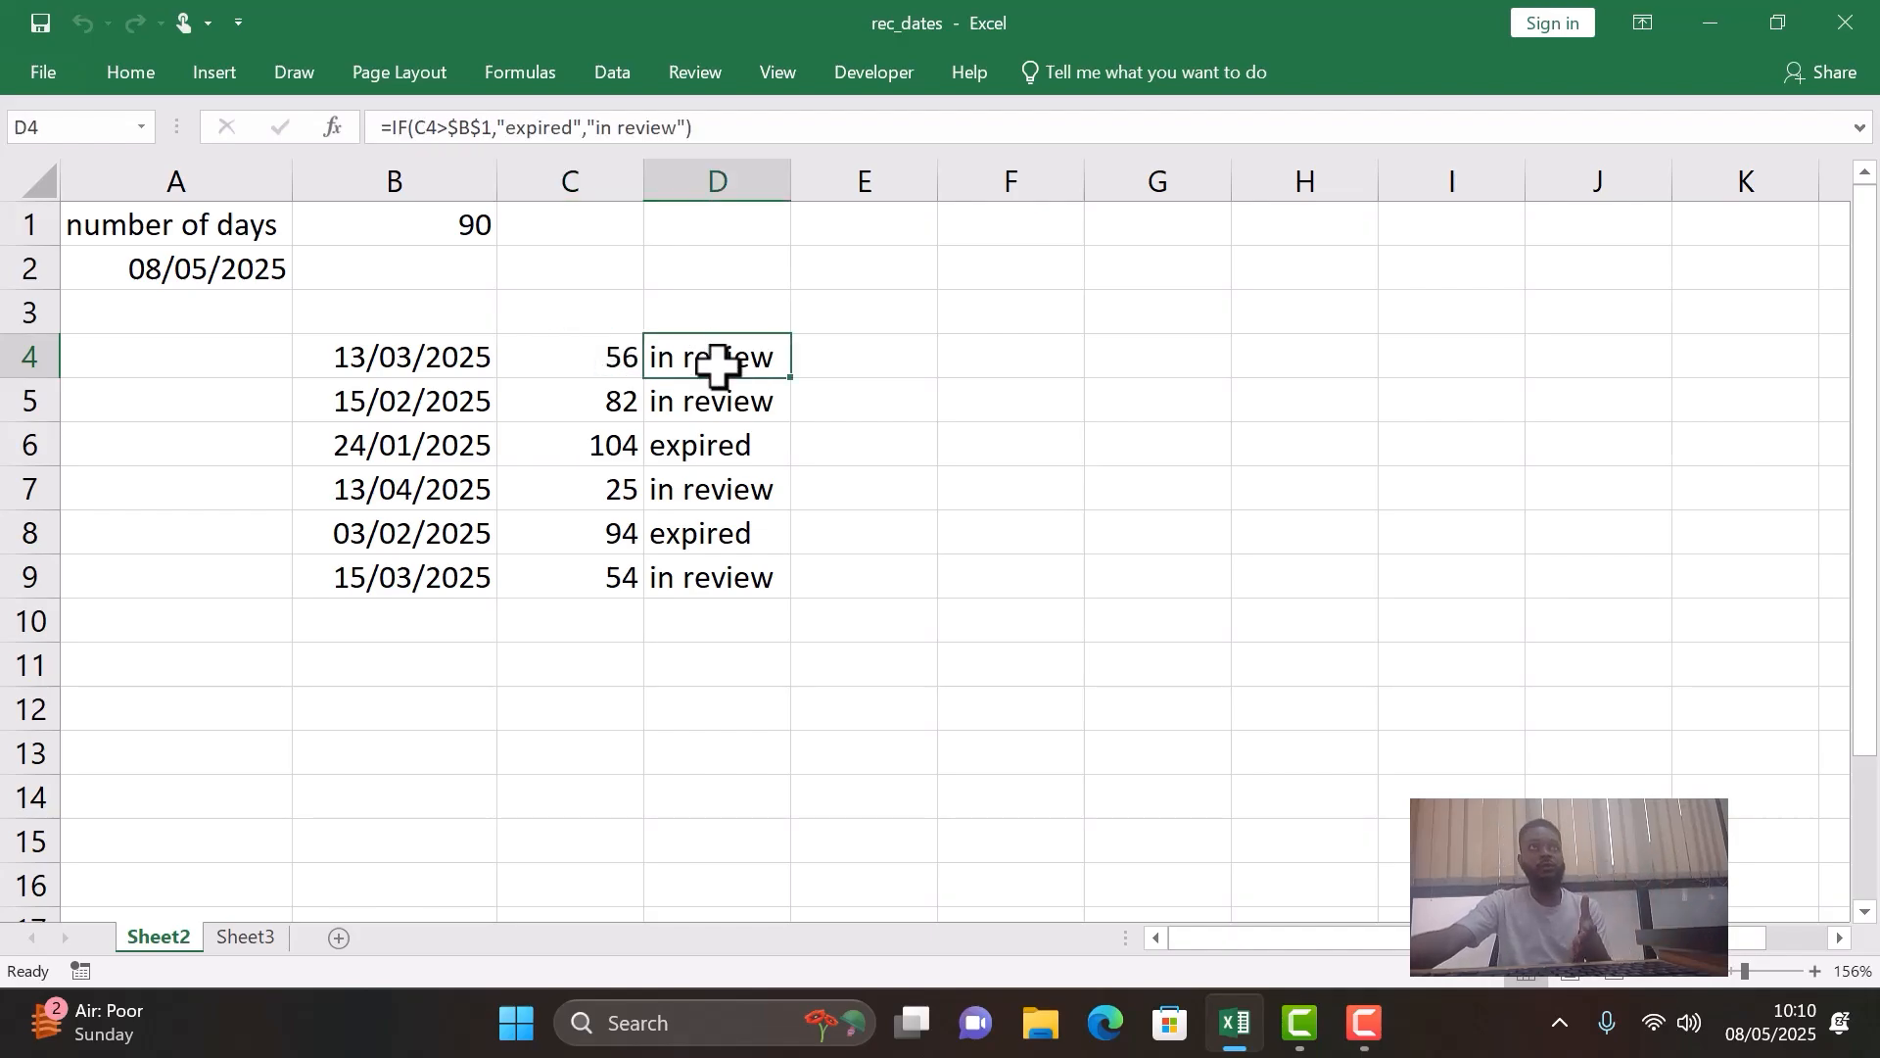
pyautogui.click(409, 405)
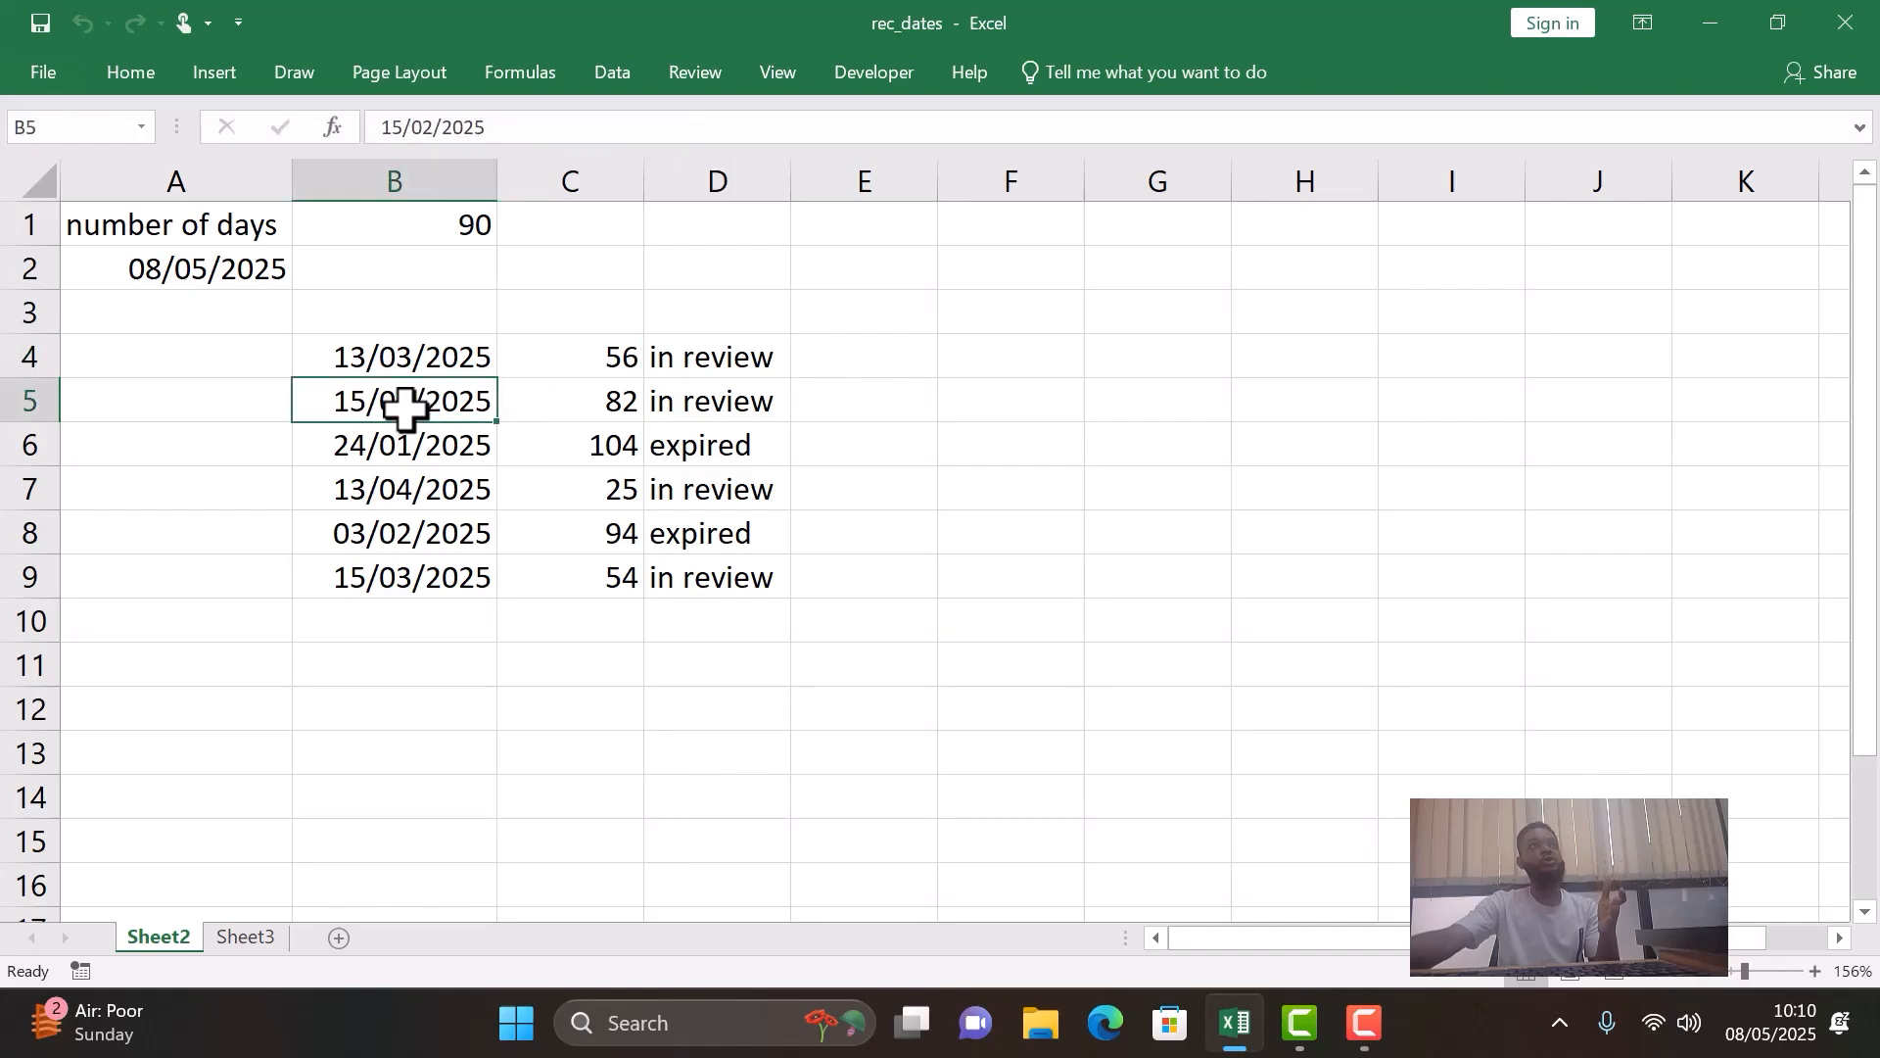
pyautogui.click(588, 406)
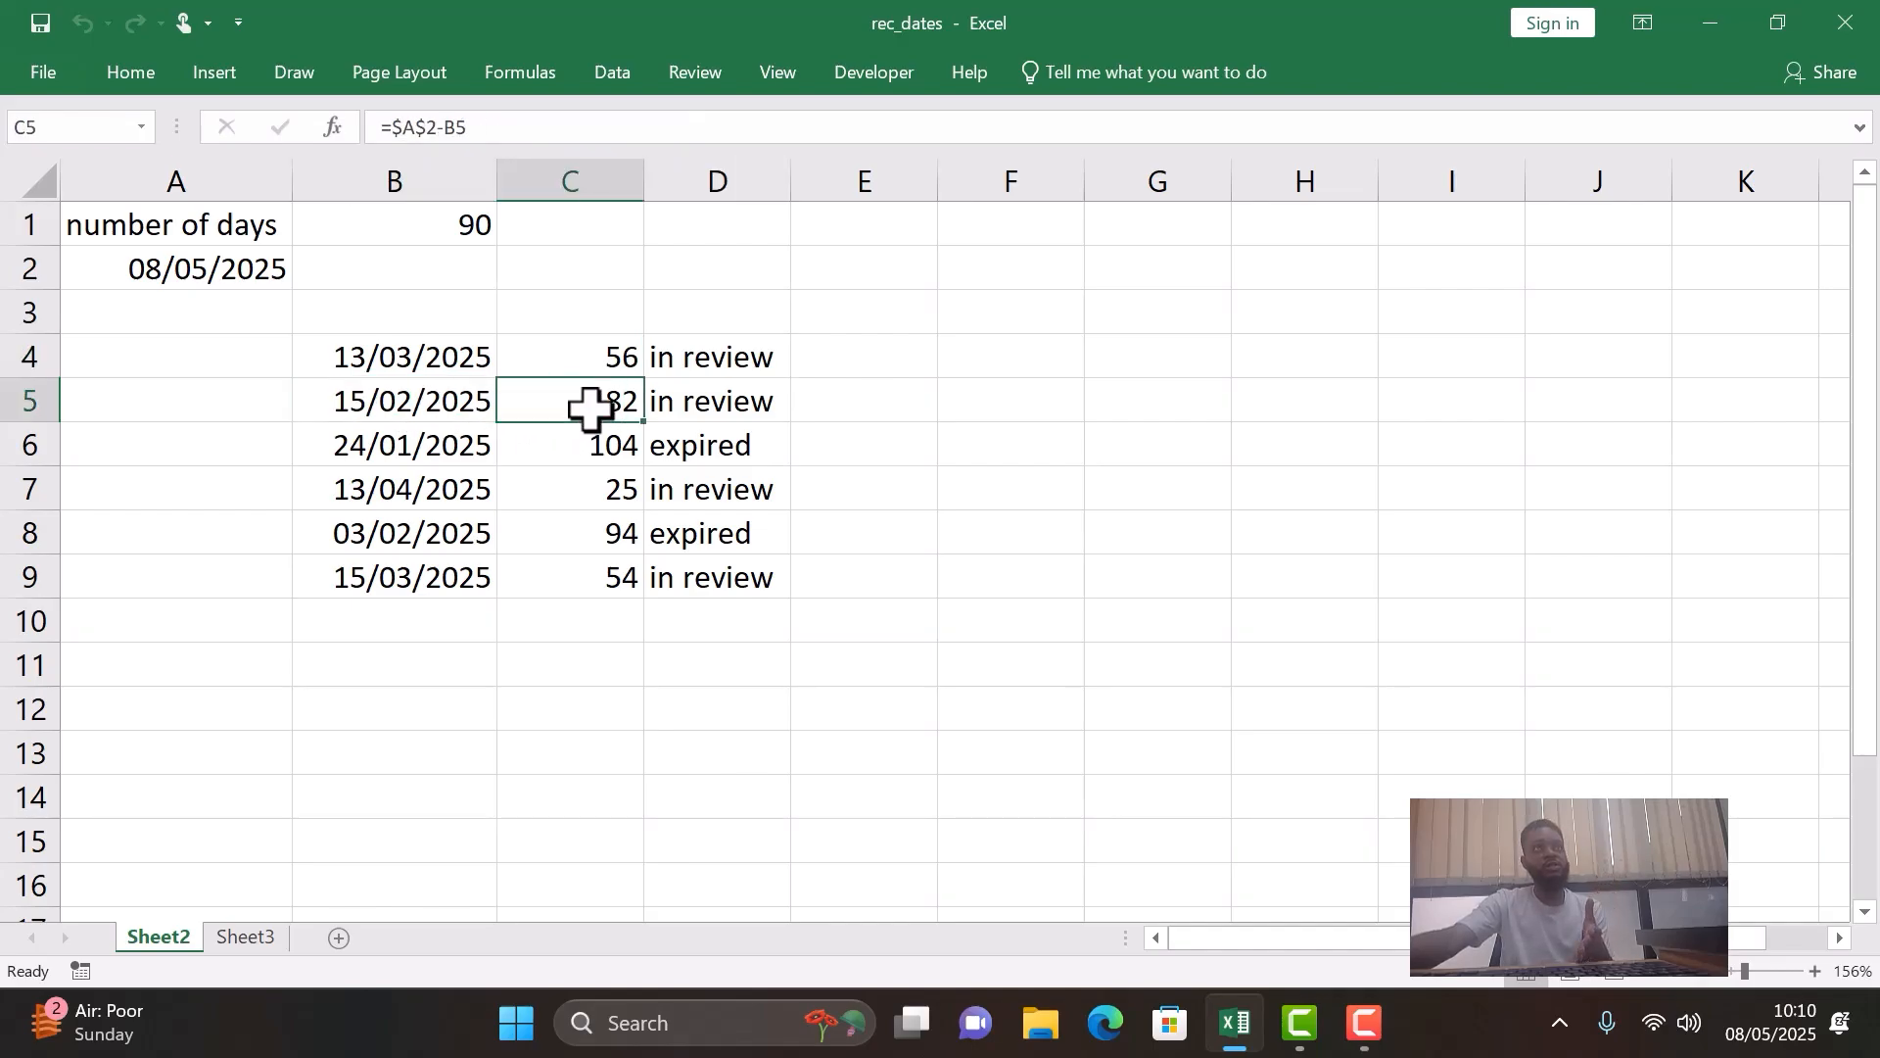
pyautogui.click(734, 410)
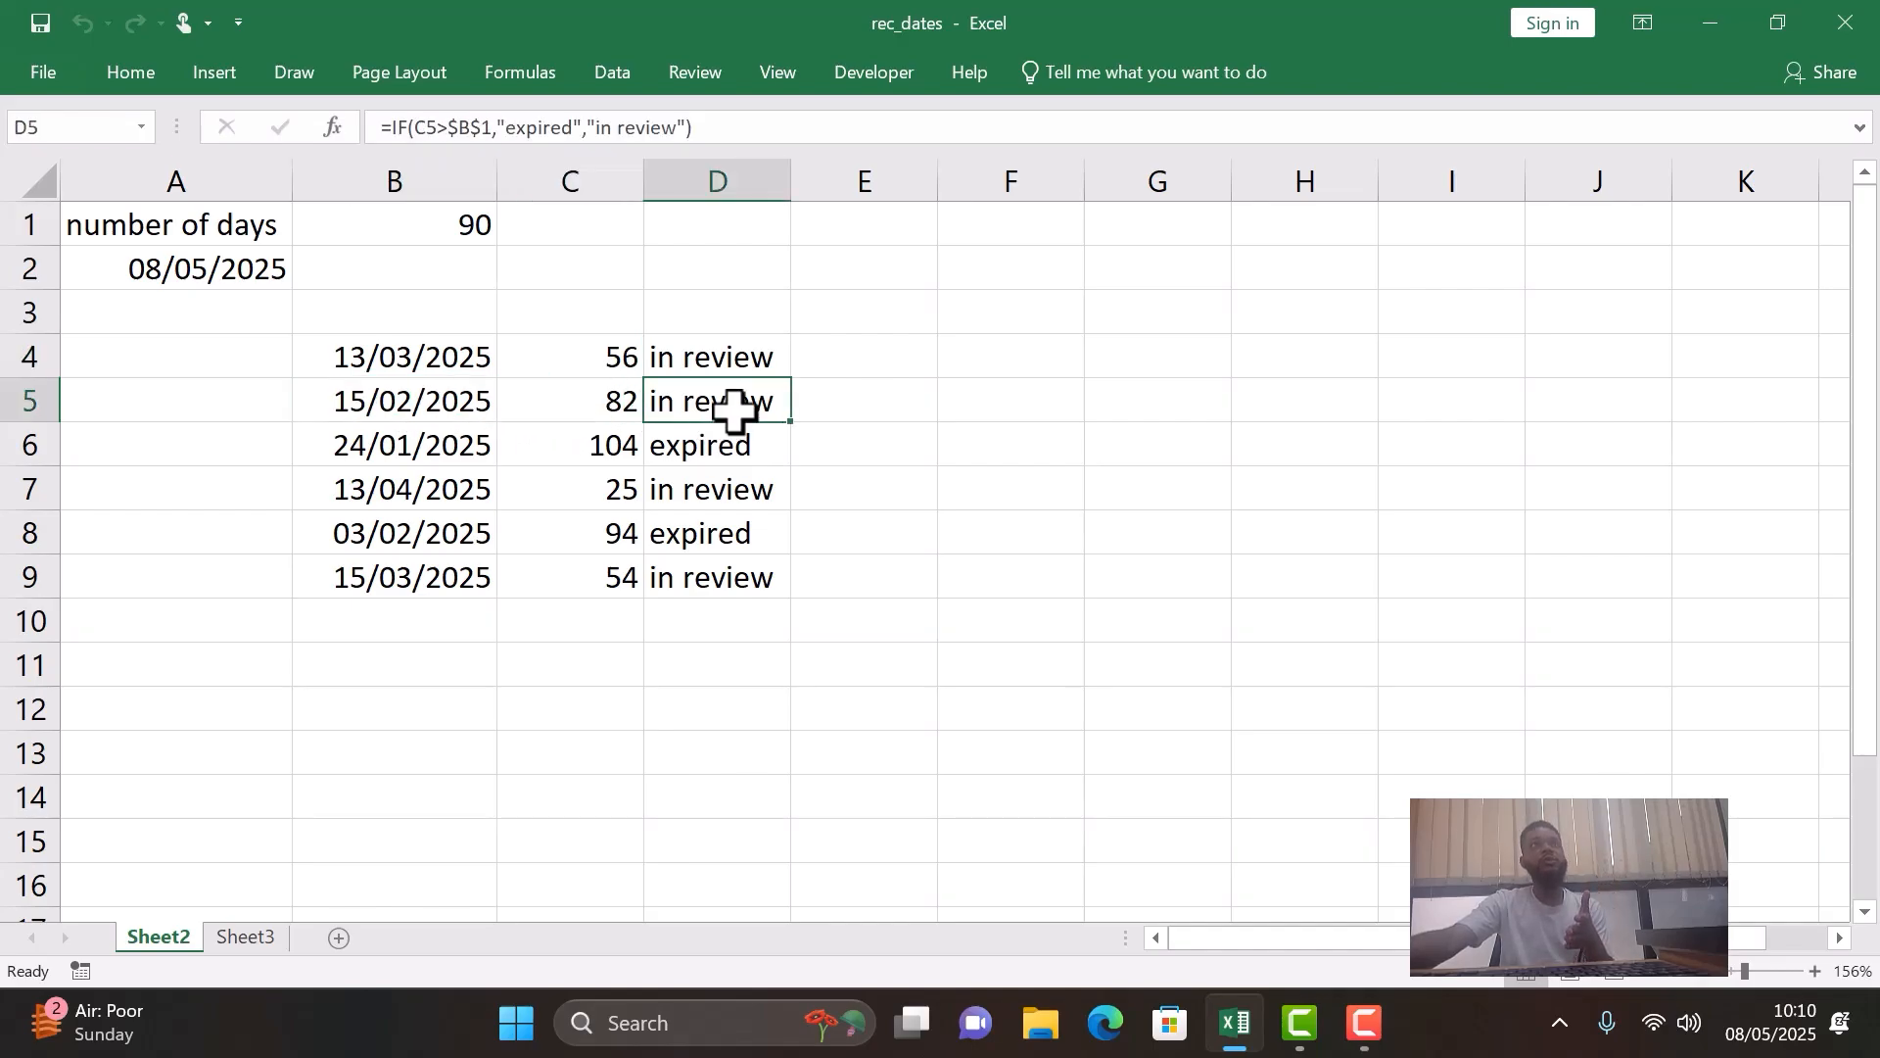
pyautogui.click(335, 480)
pyautogui.click(377, 445)
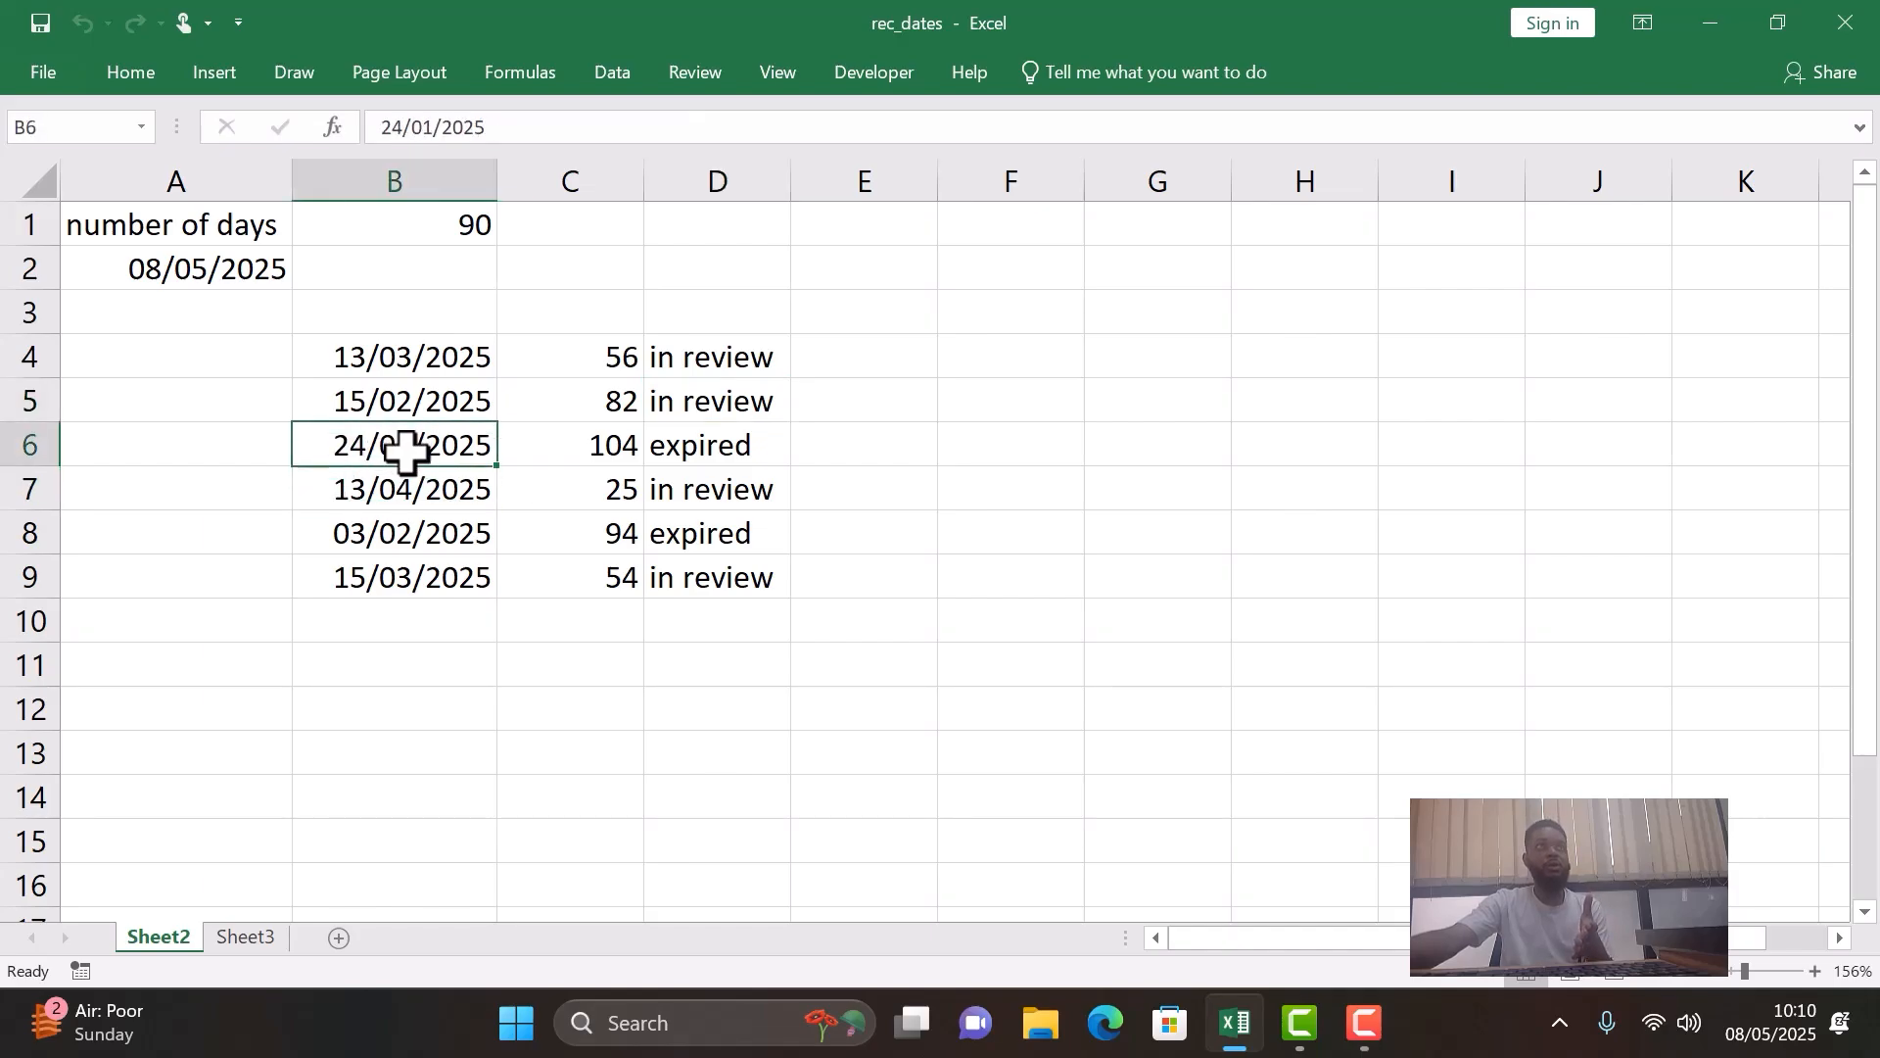
pyautogui.click(586, 443)
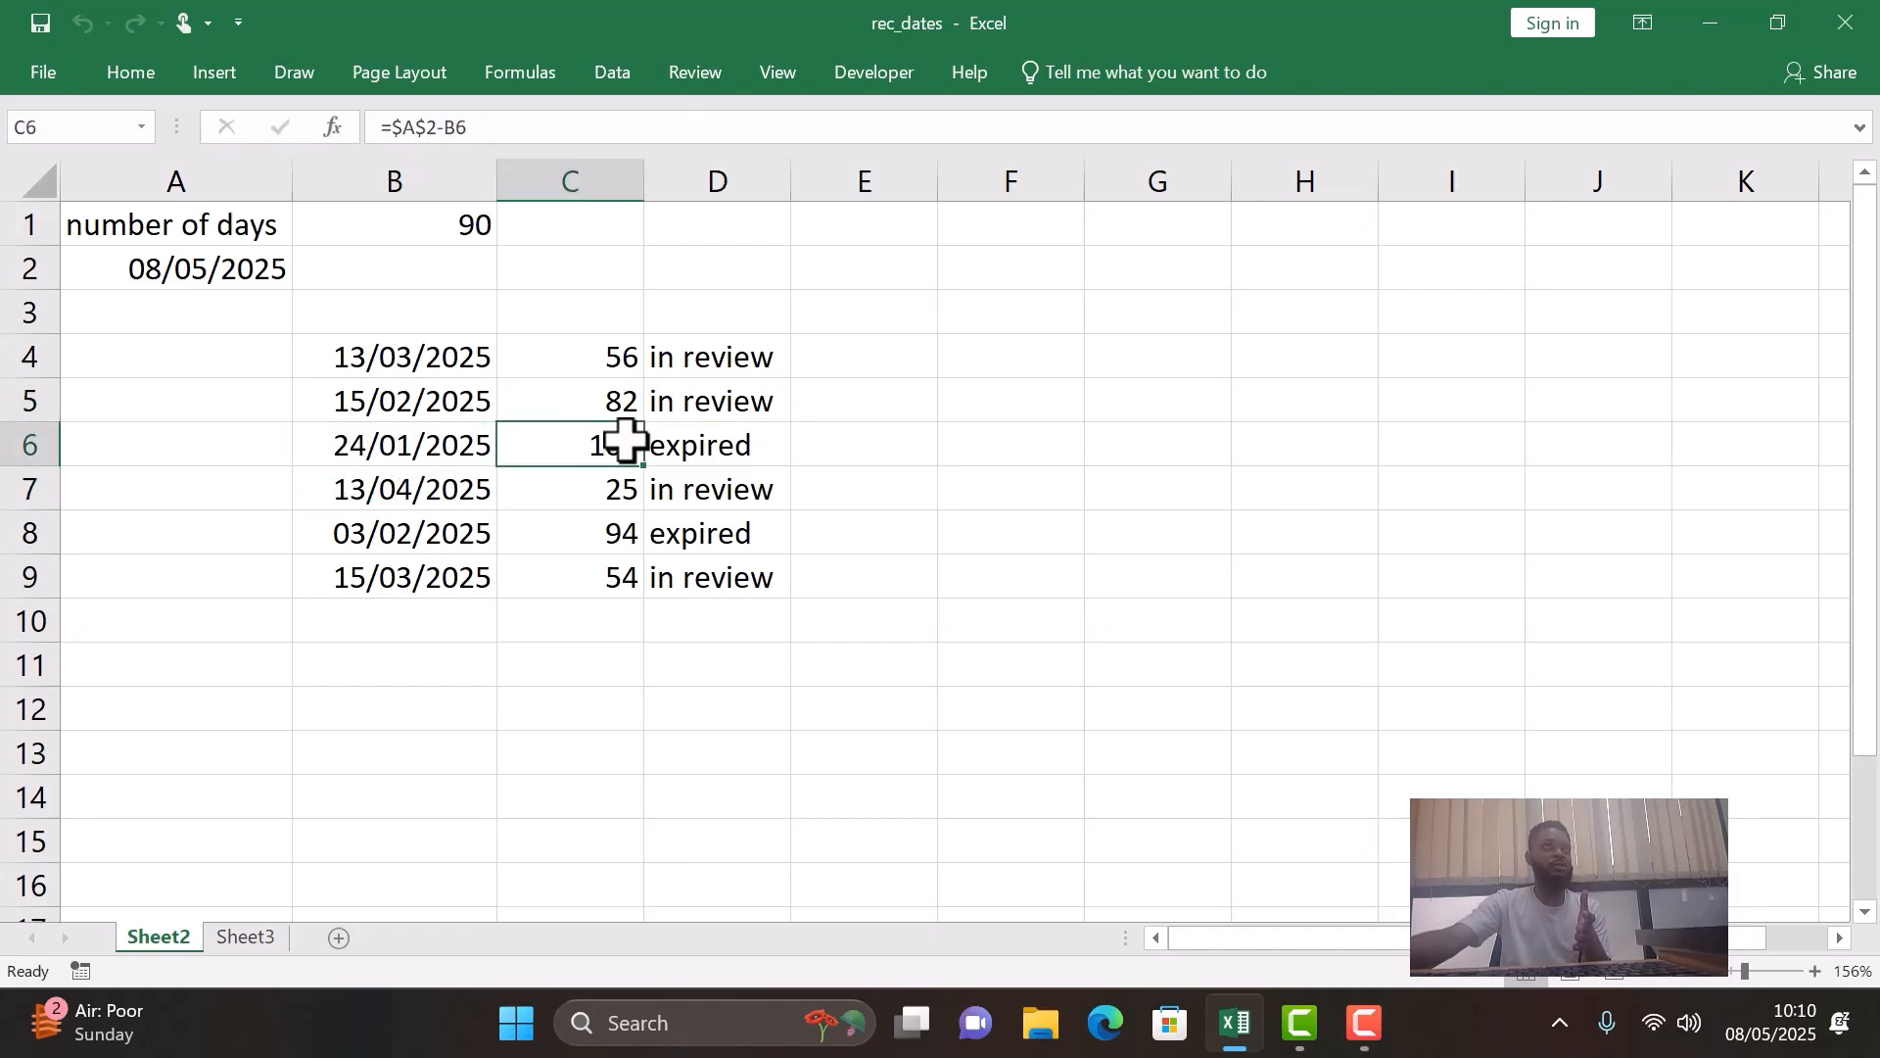
pyautogui.click(695, 449)
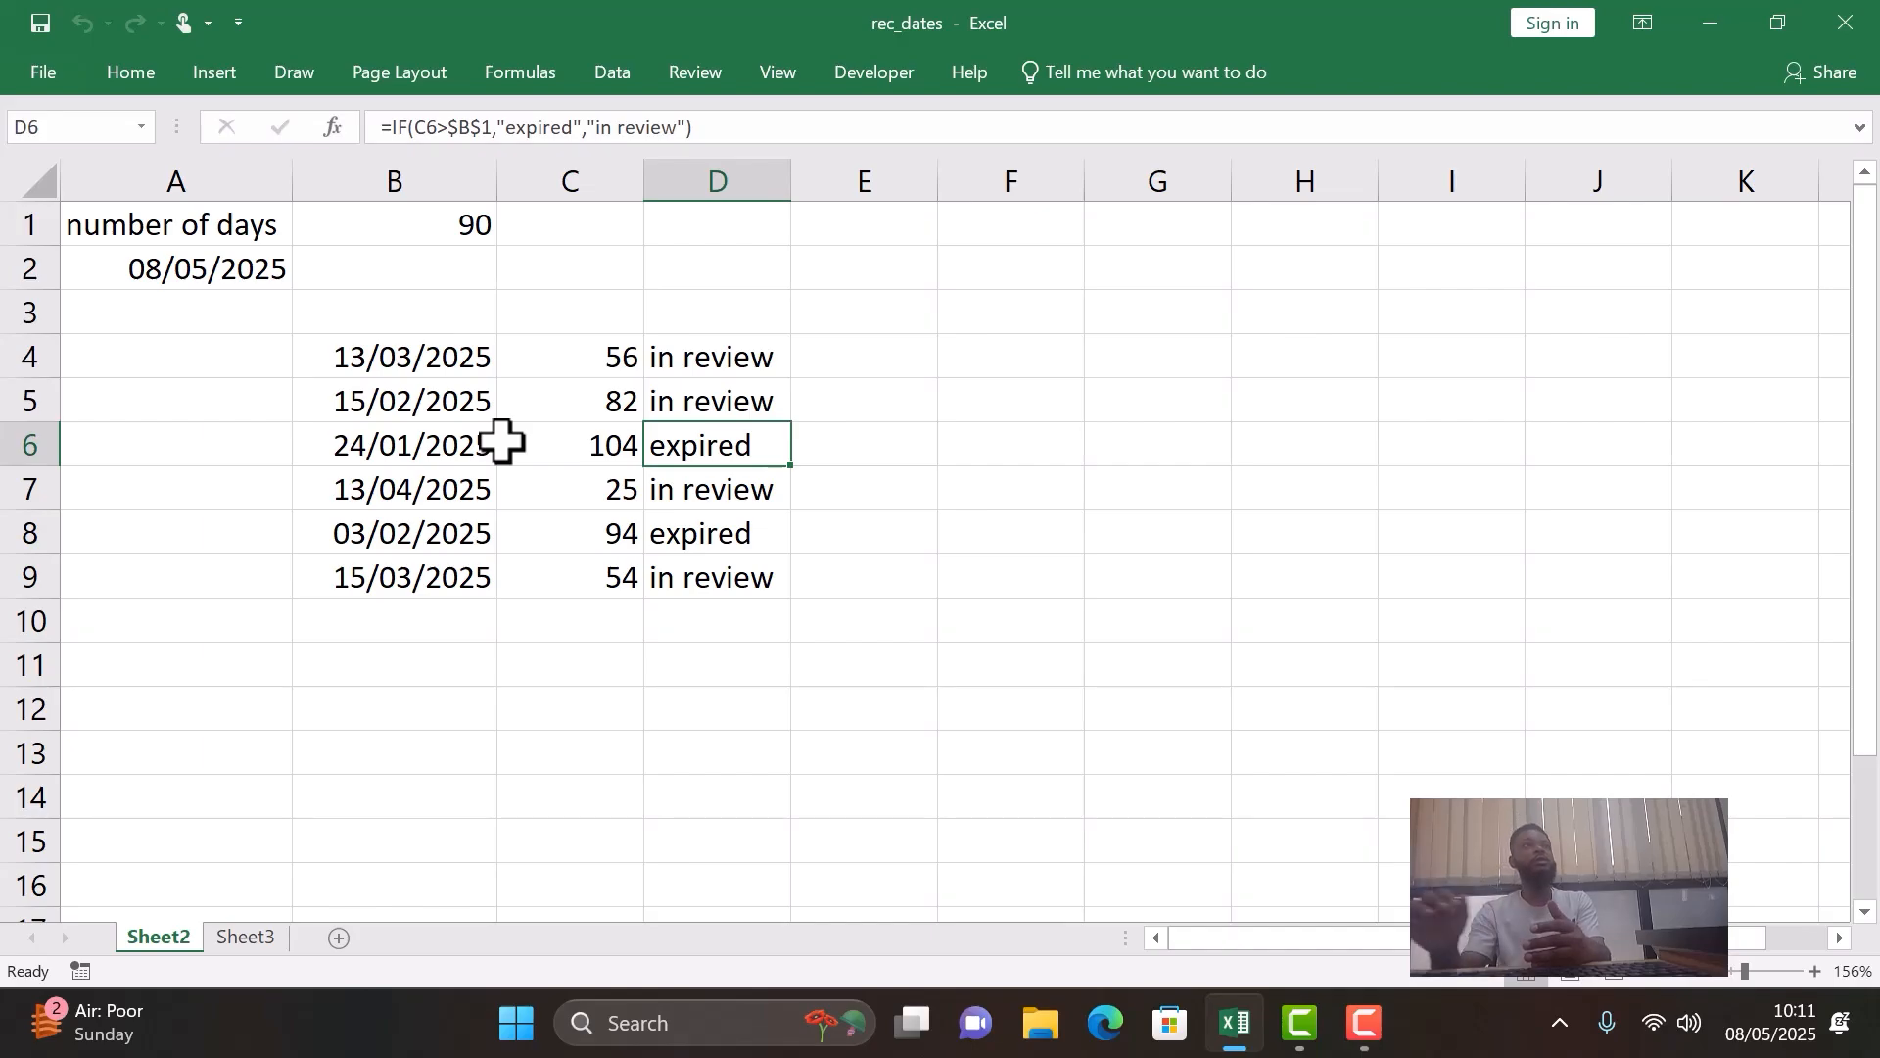
# - Clear A2 and re-enter the current date with the formula =TODAY()
pyautogui.click(277, 223)
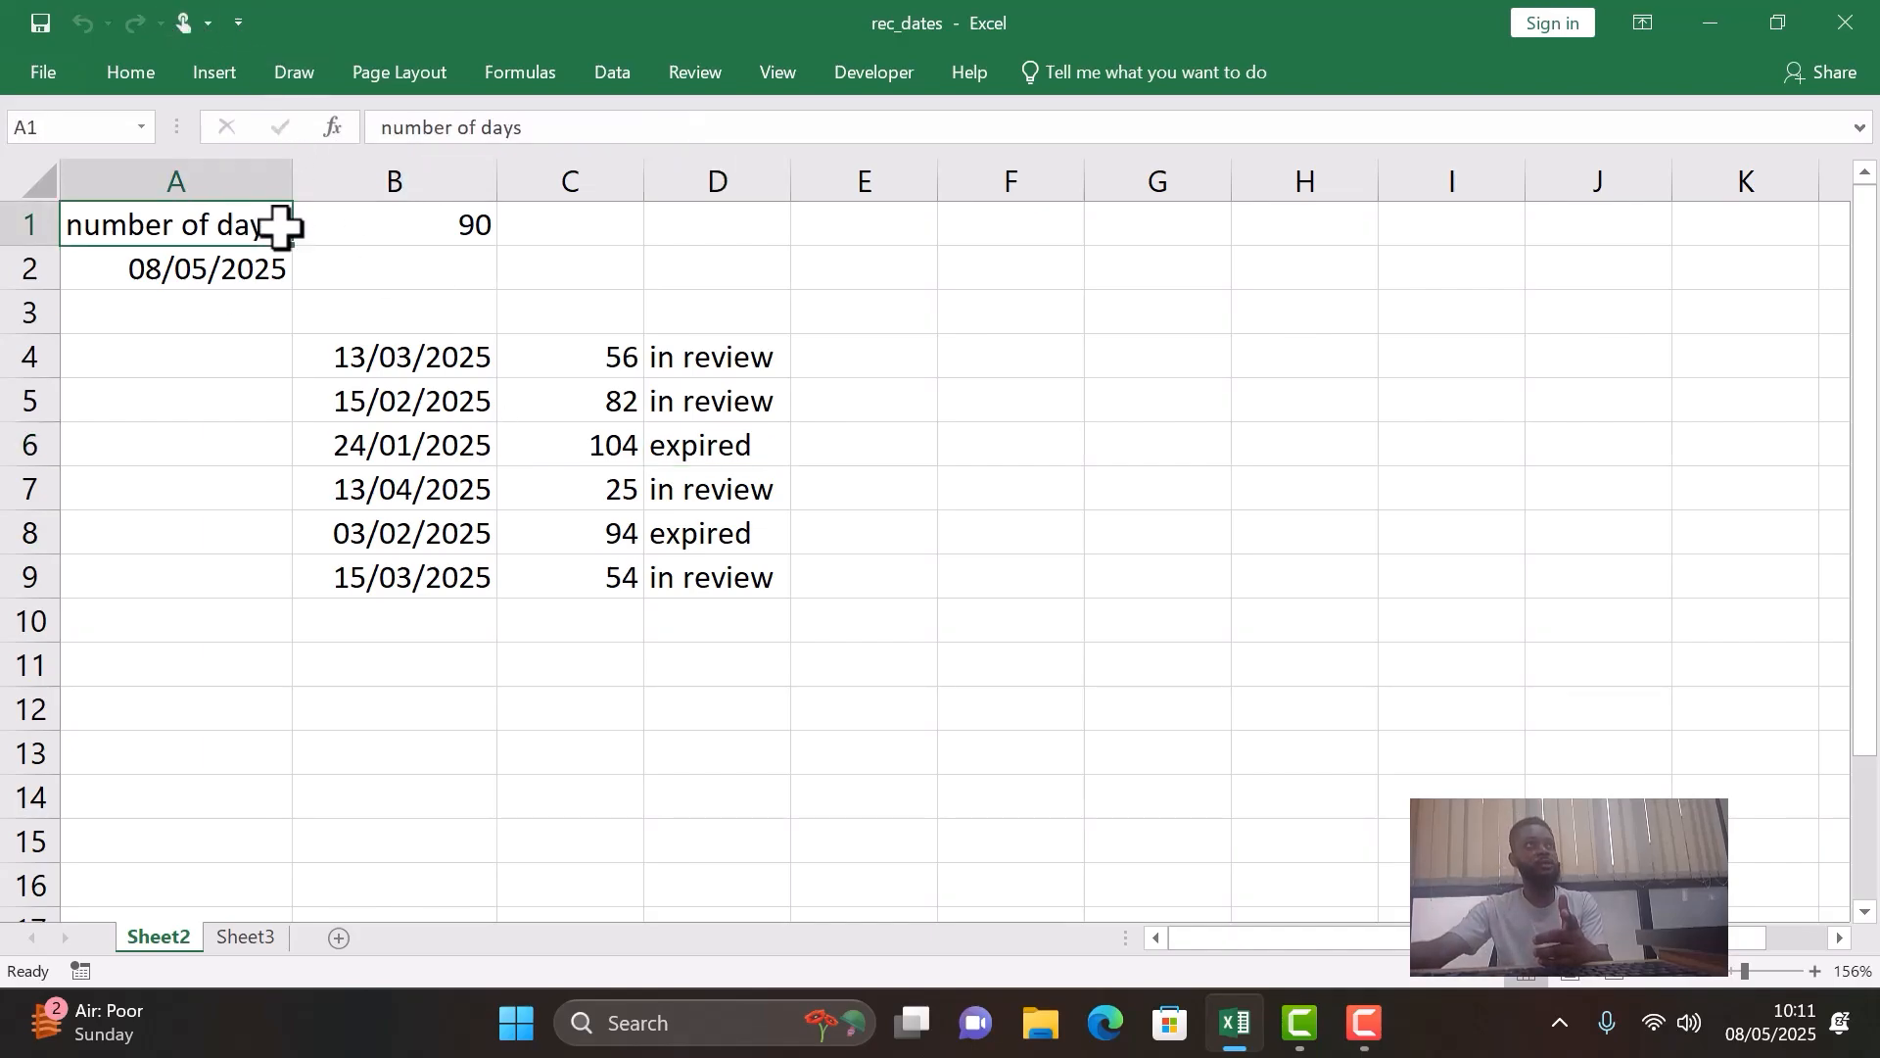
pyautogui.click(260, 262)
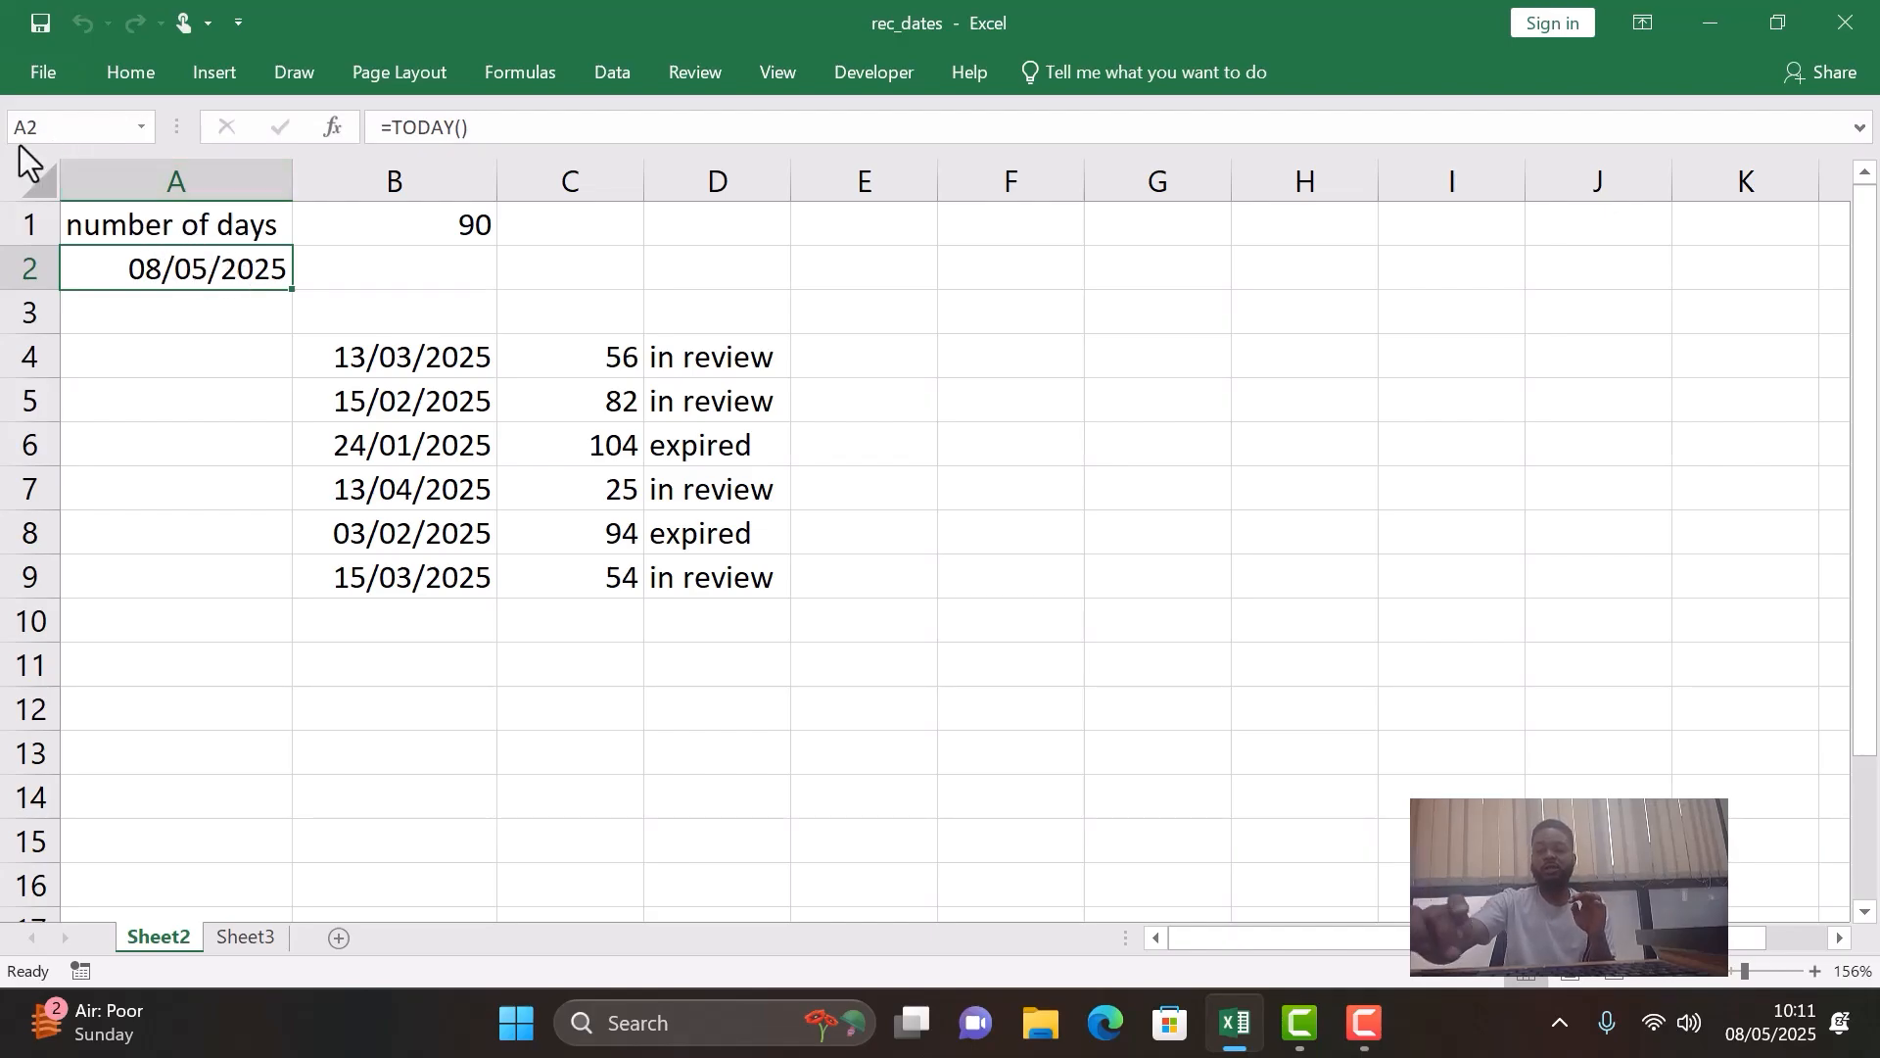
pyautogui.press('F2')
pyautogui.press('Escape')
pyautogui.press('BackSpace')
pyautogui.write('=today')
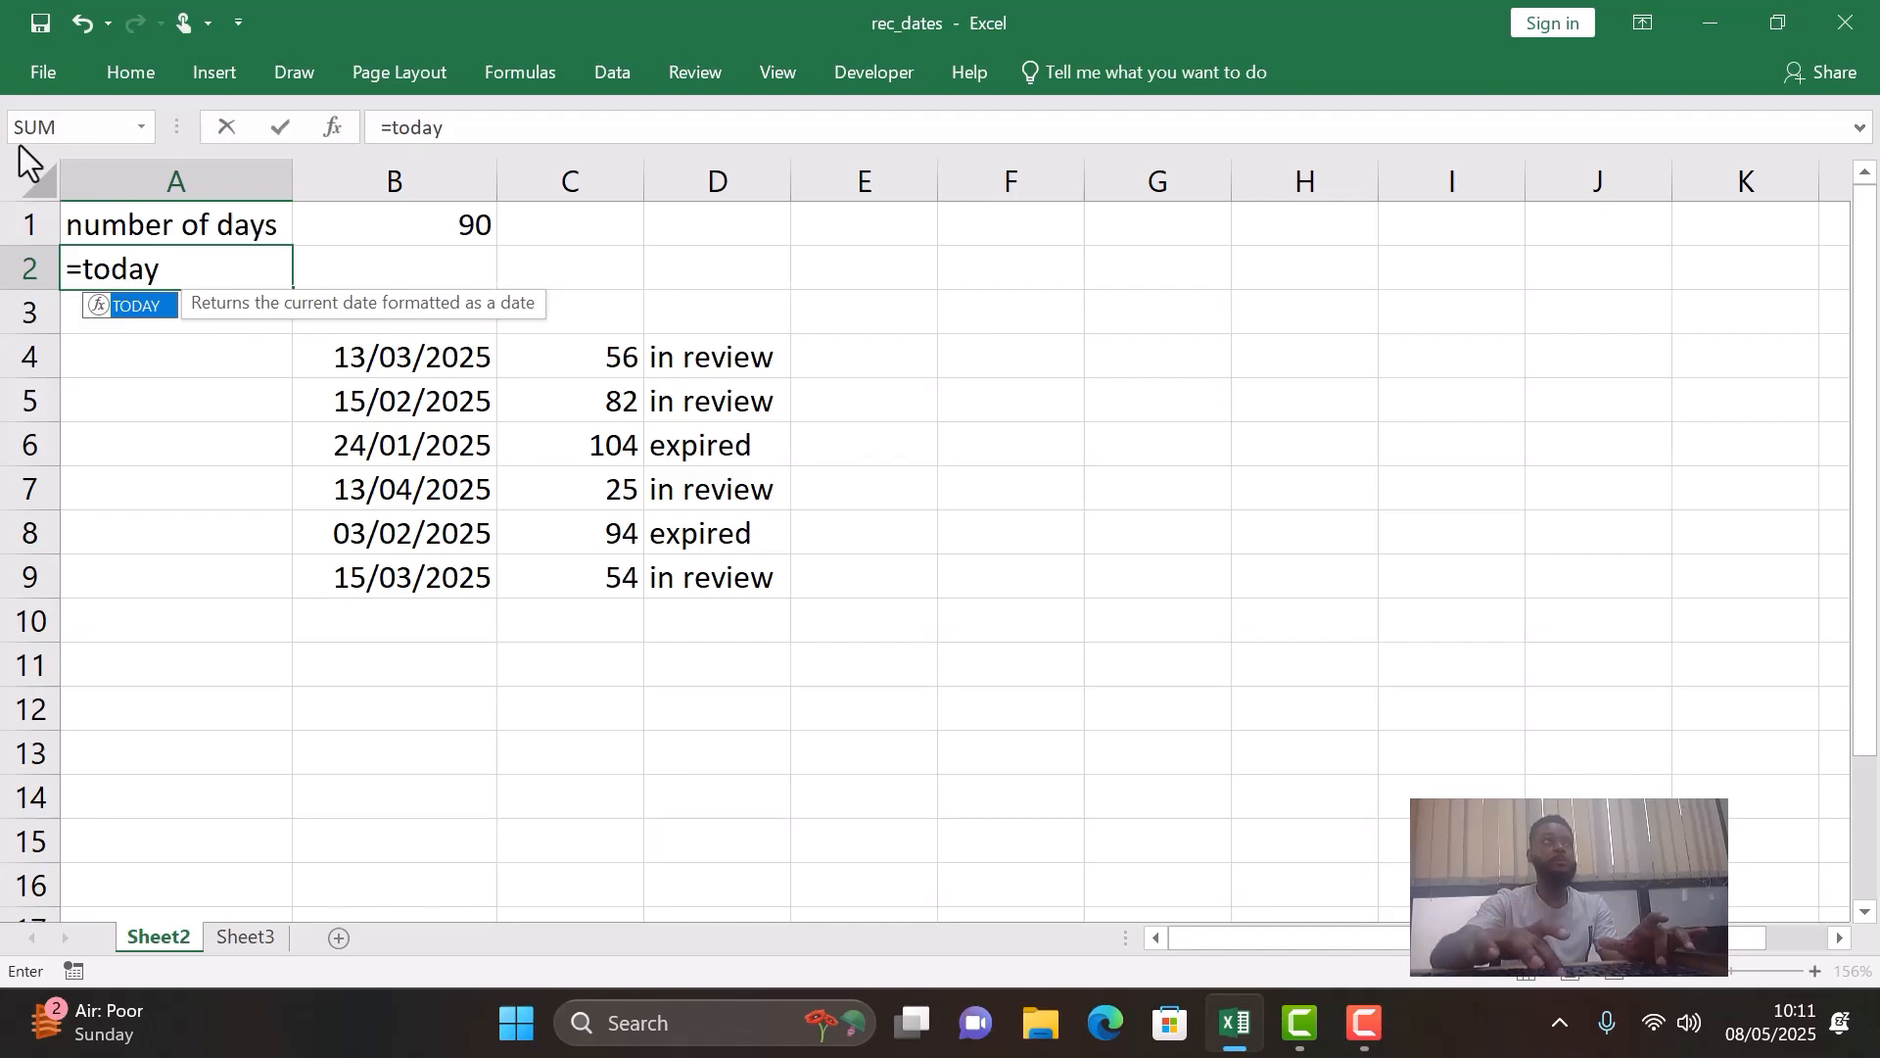
pyautogui.write('()')
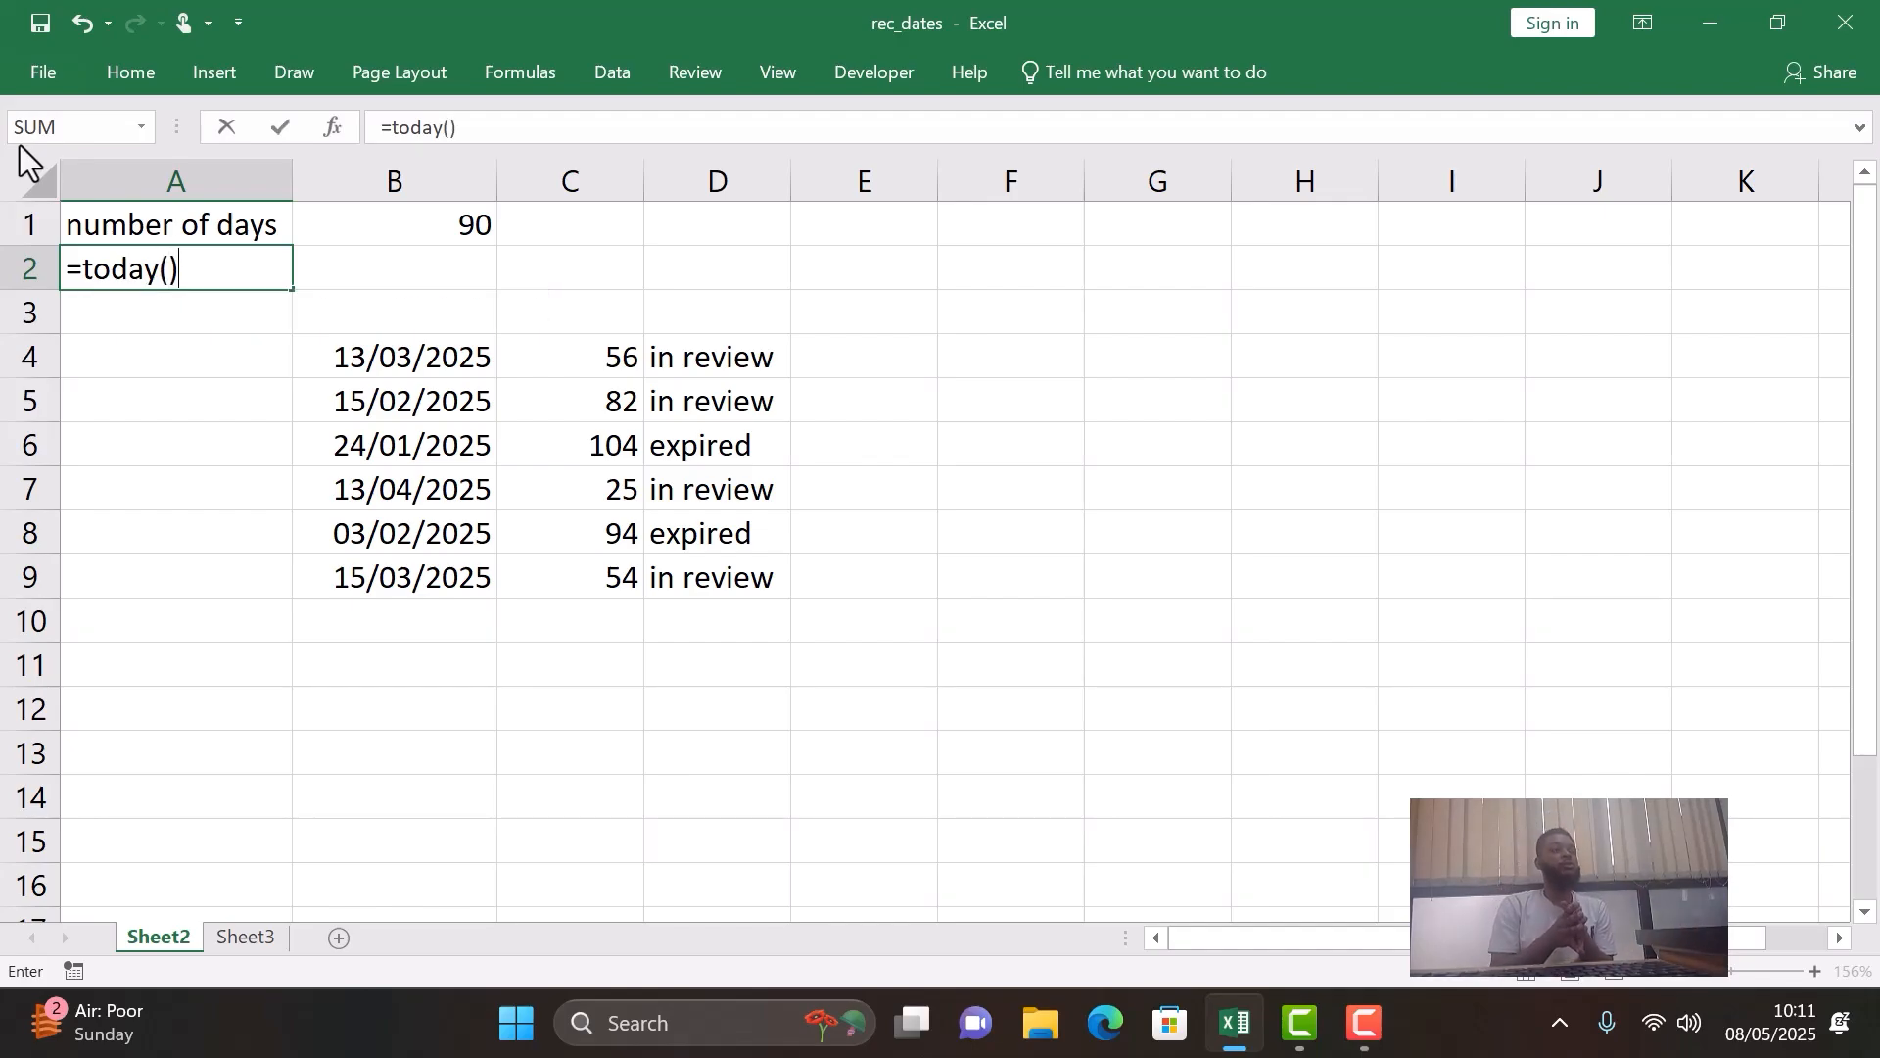
pyautogui.press('Return')
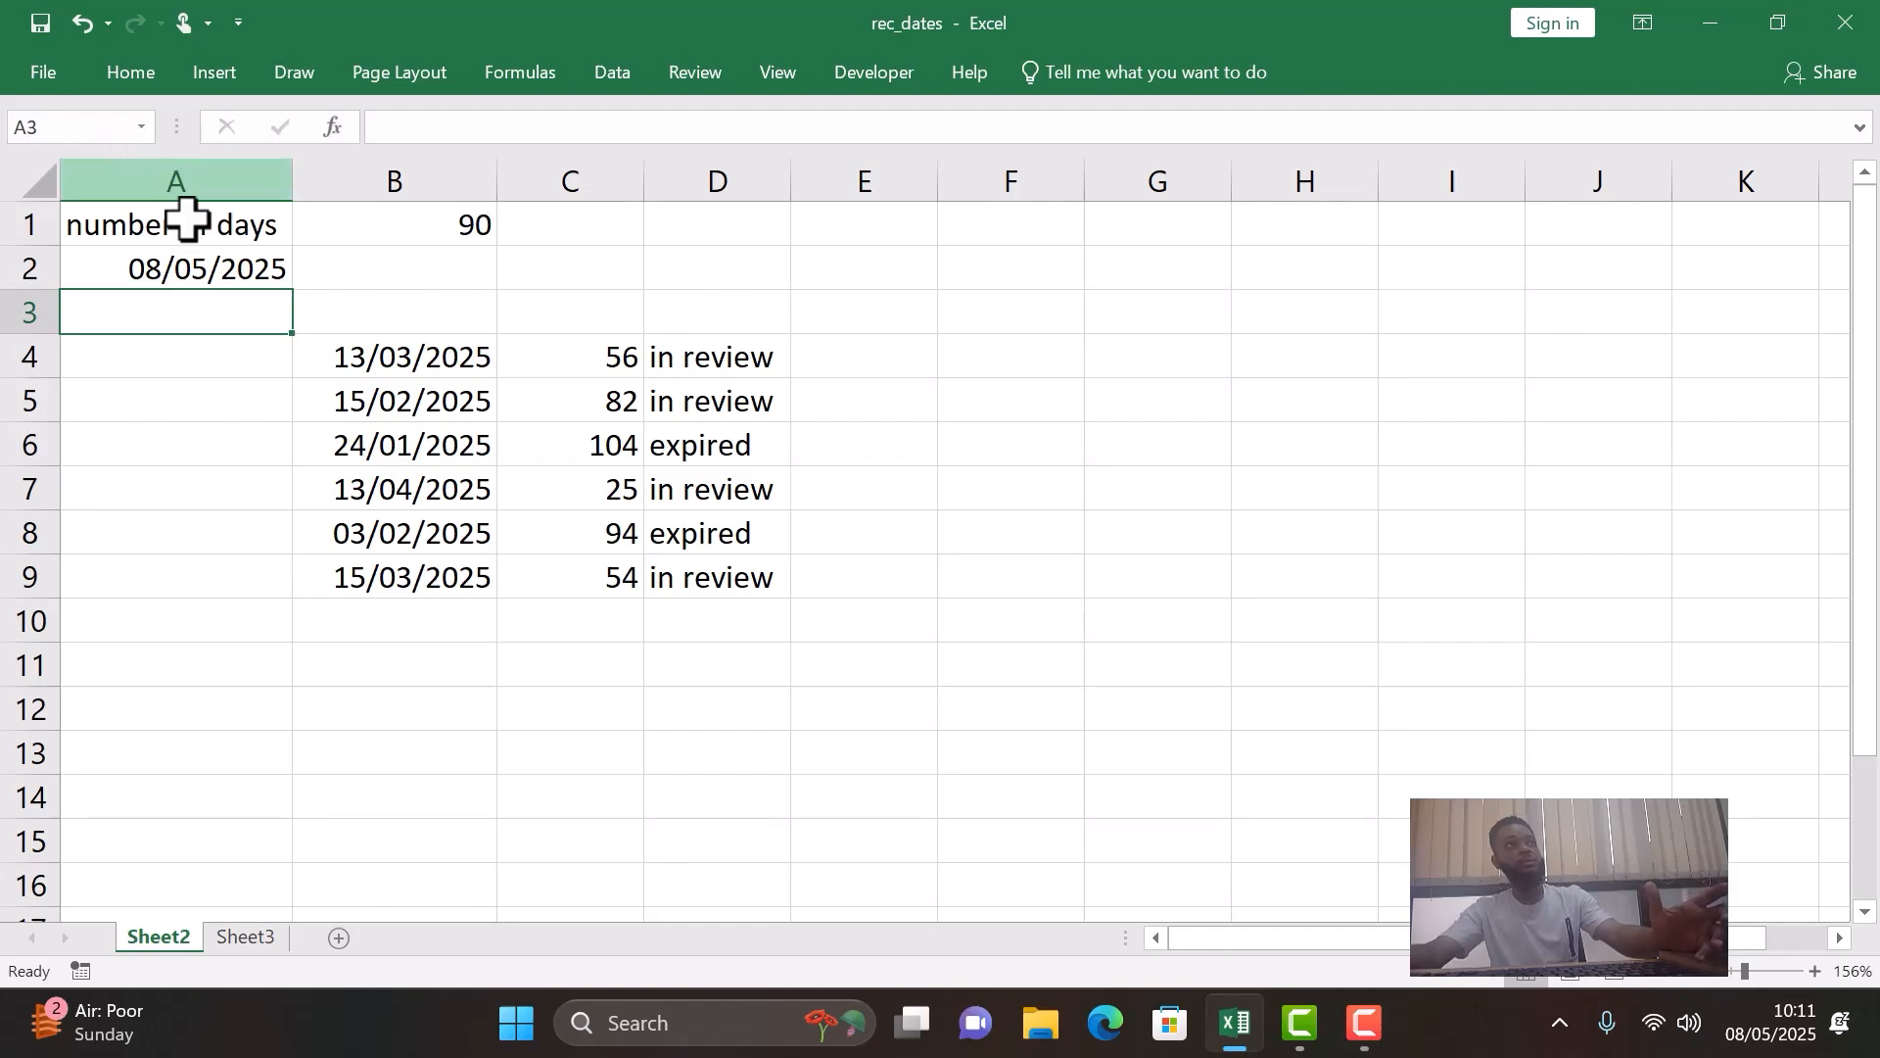
pyautogui.click(152, 274)
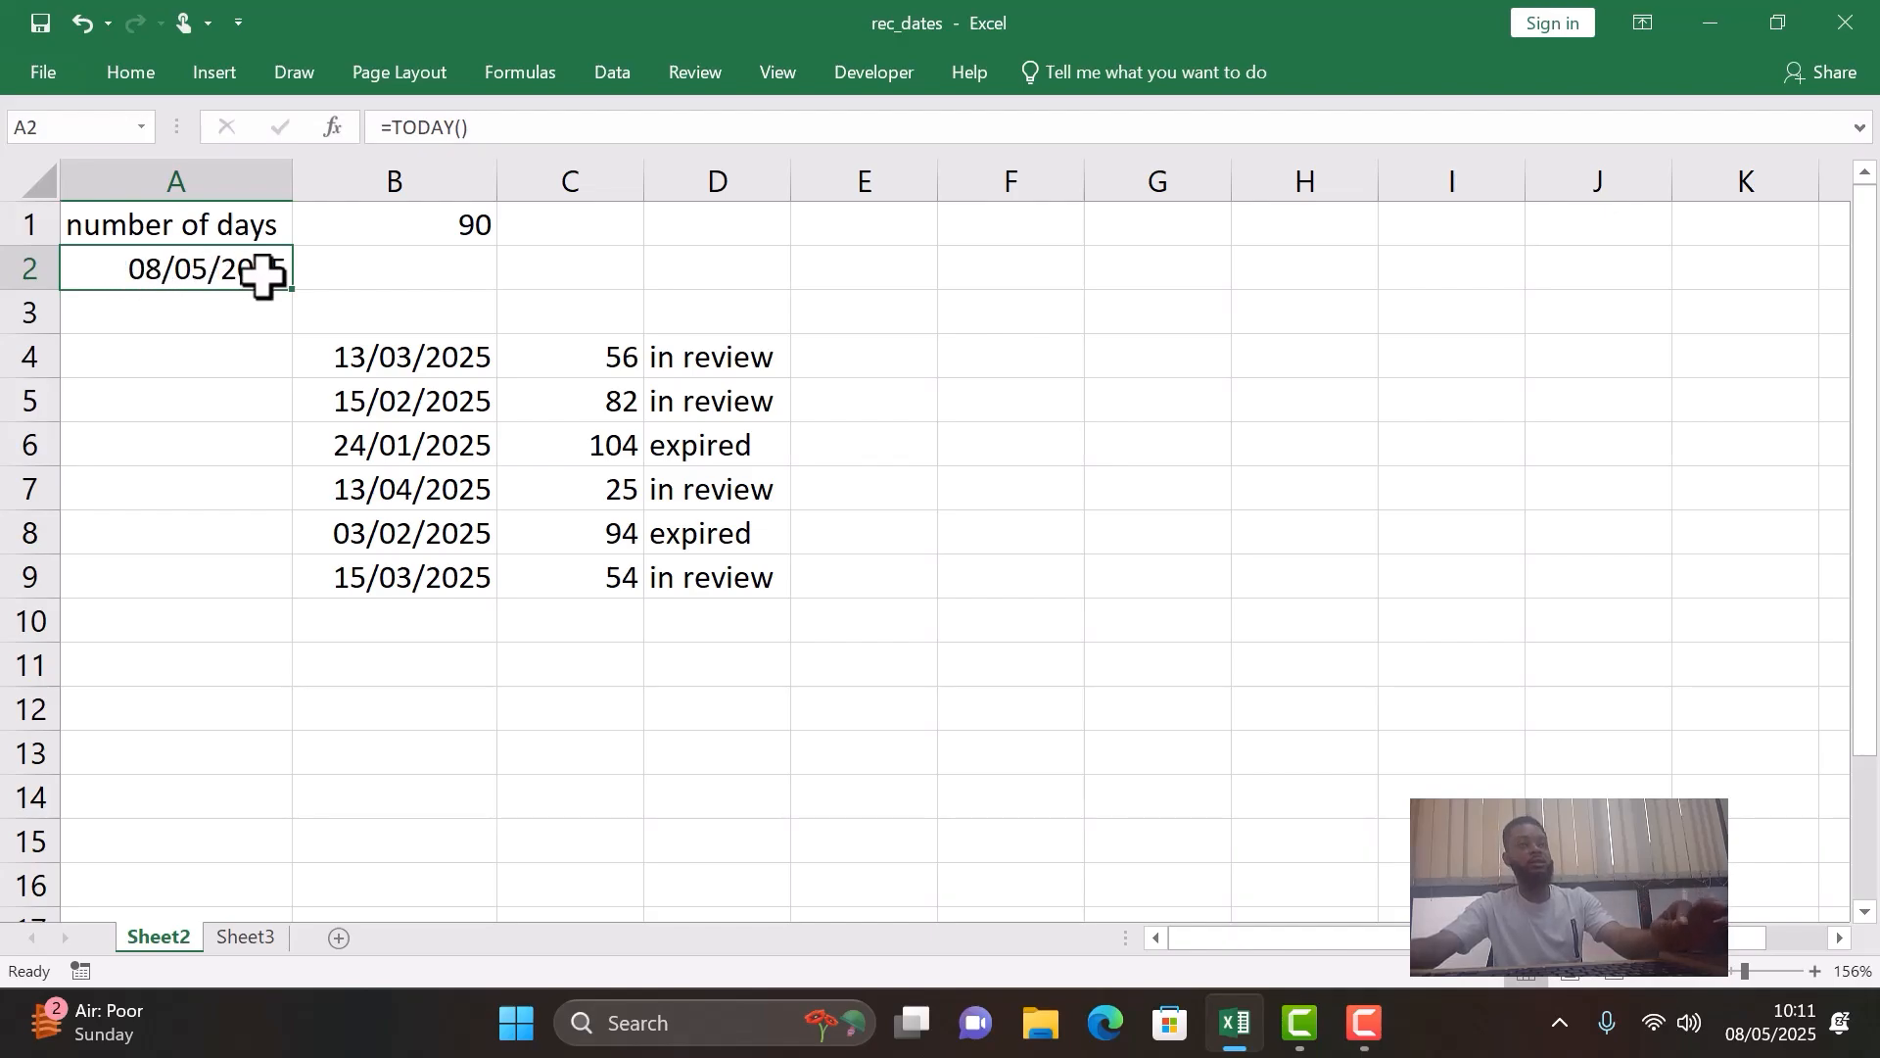
pyautogui.click(189, 321)
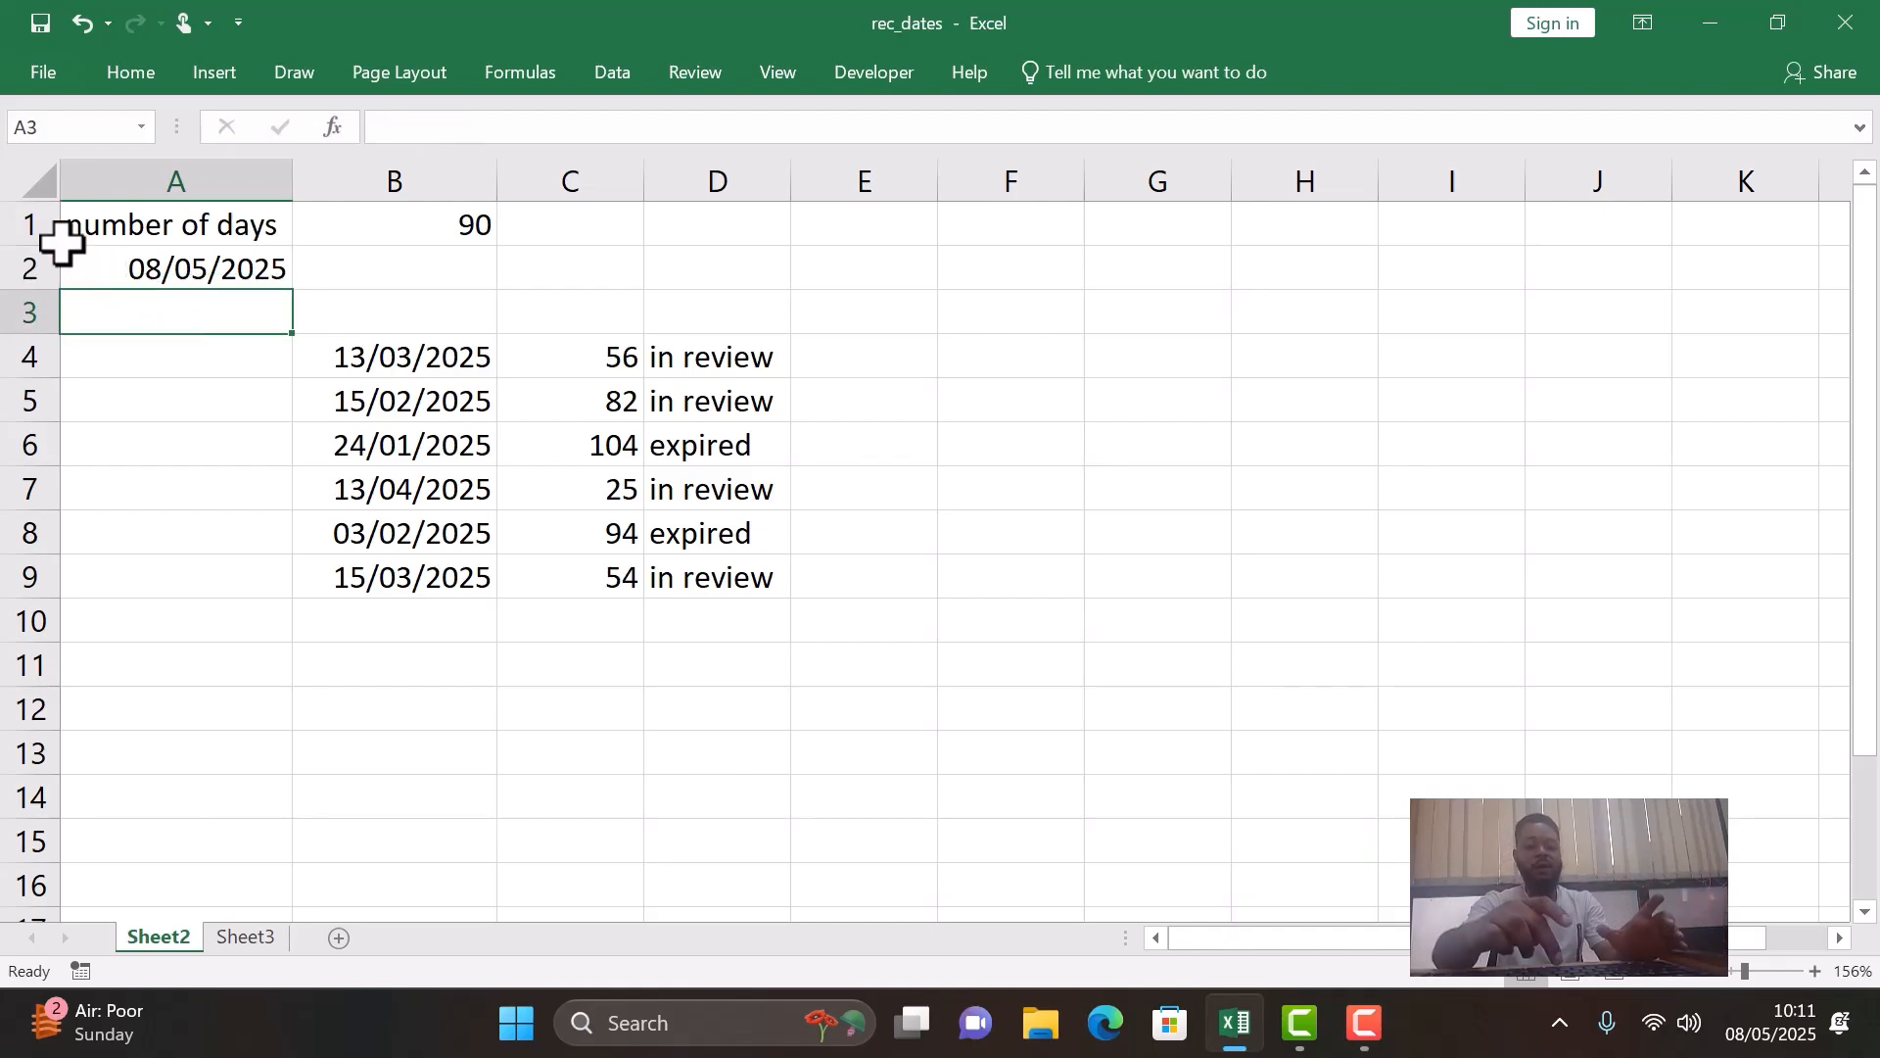
pyautogui.write('5/')
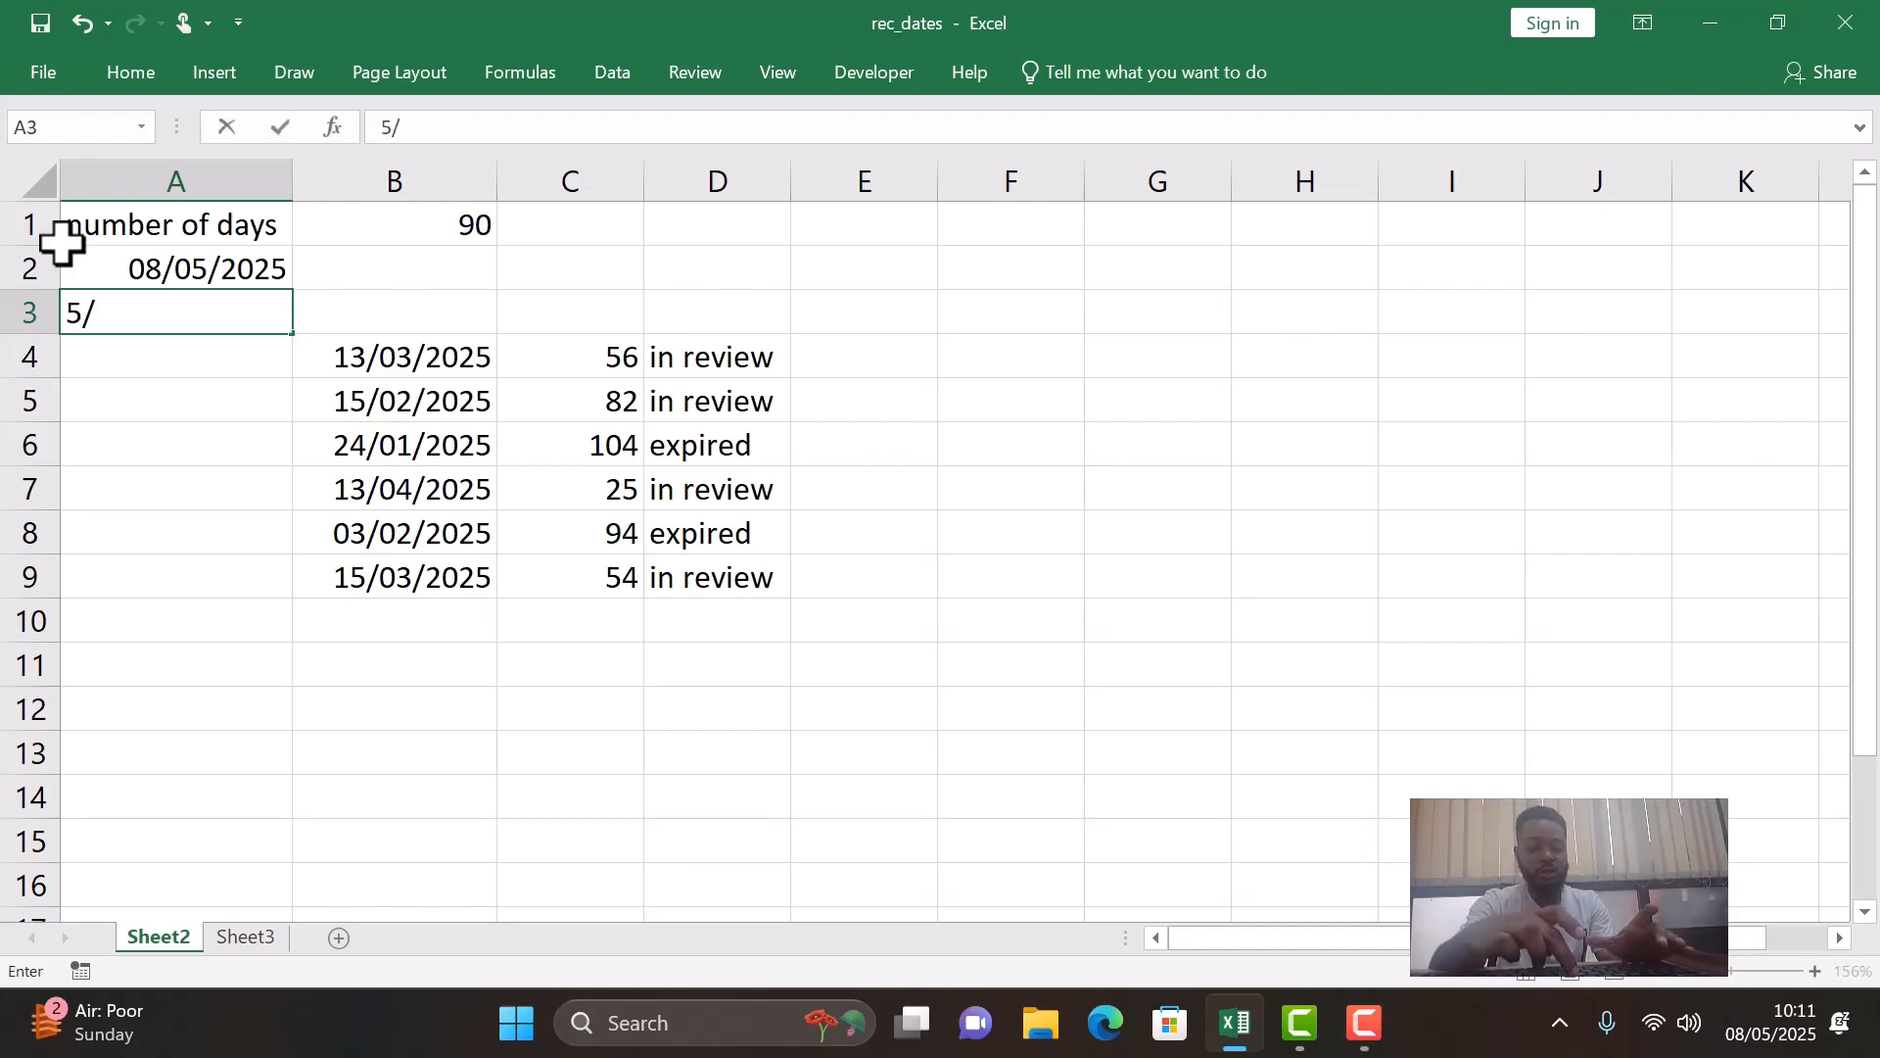
pyautogui.write('8/2025')
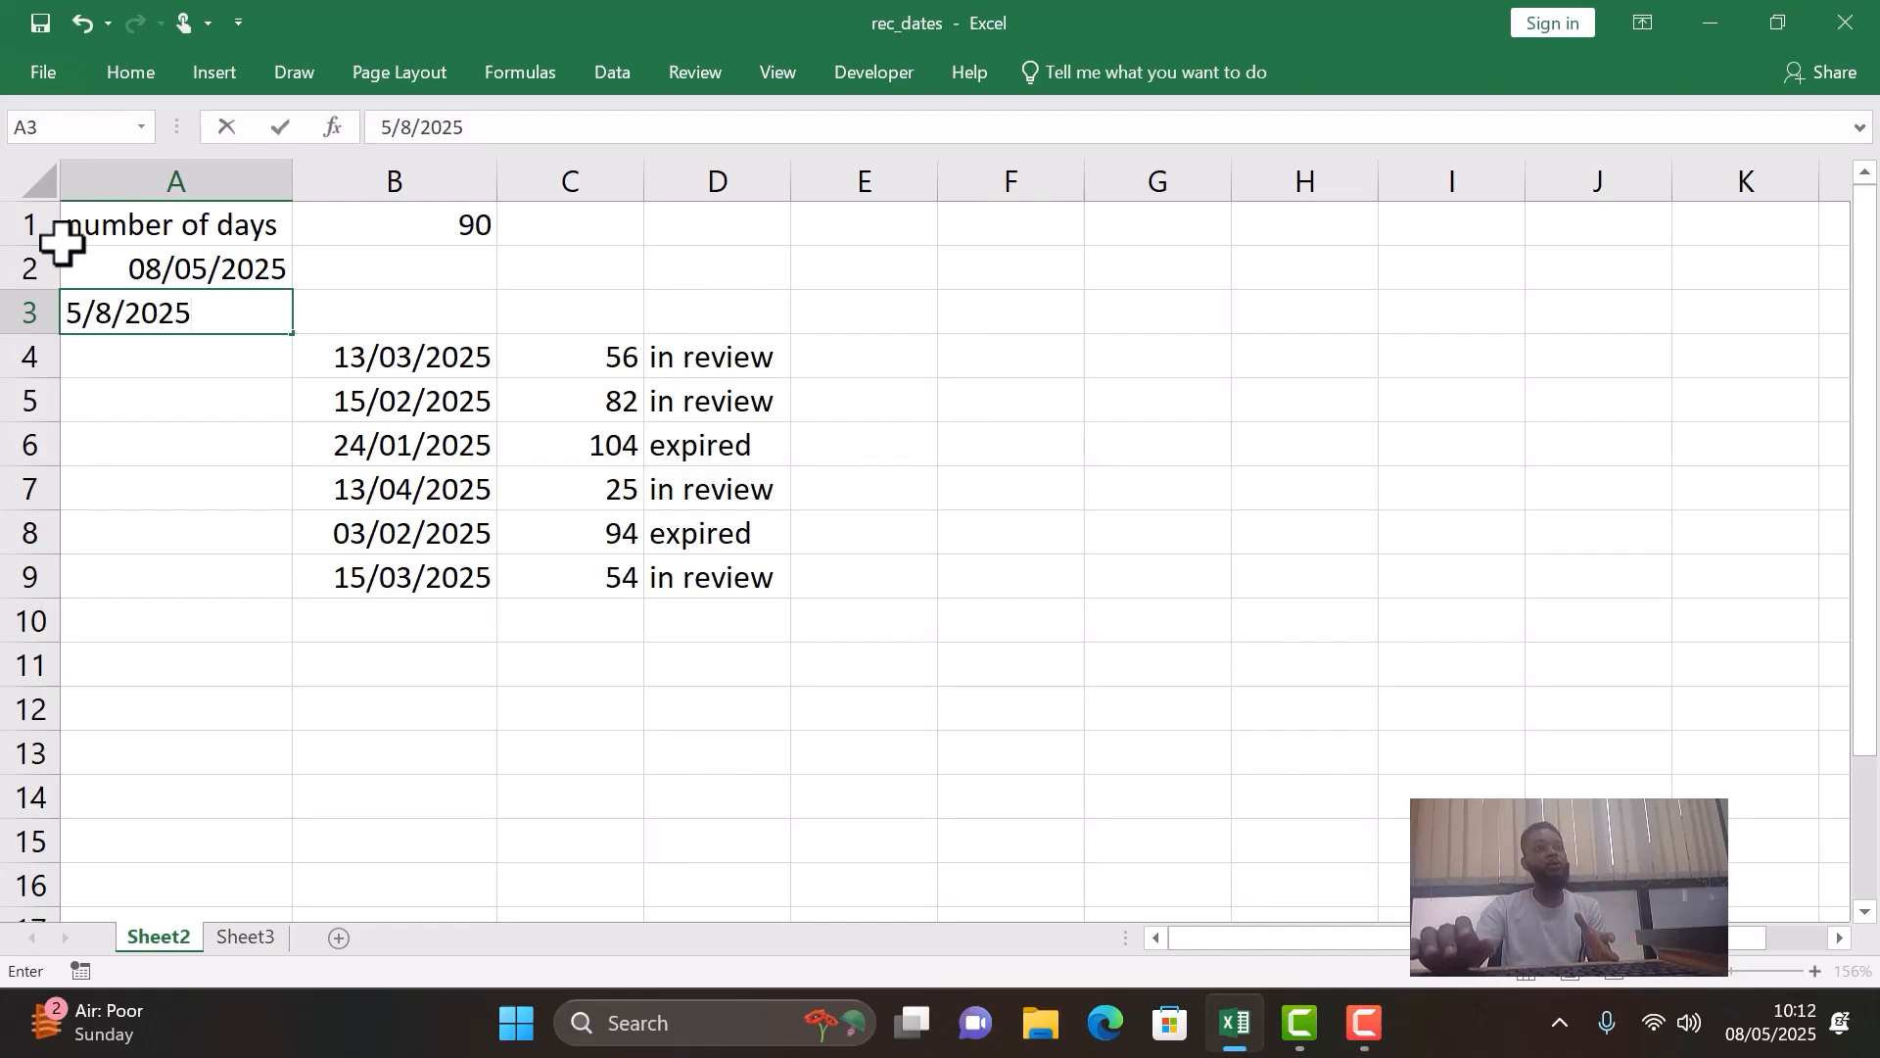
pyautogui.press('BackSpace')
pyautogui.press('BackSpace')
pyautogui.press('BackSpace')
pyautogui.press('BackSpace')
pyautogui.press('BackSpace')
pyautogui.press('BackSpace')
pyautogui.press('BackSpace')
pyautogui.press('BackSpace')
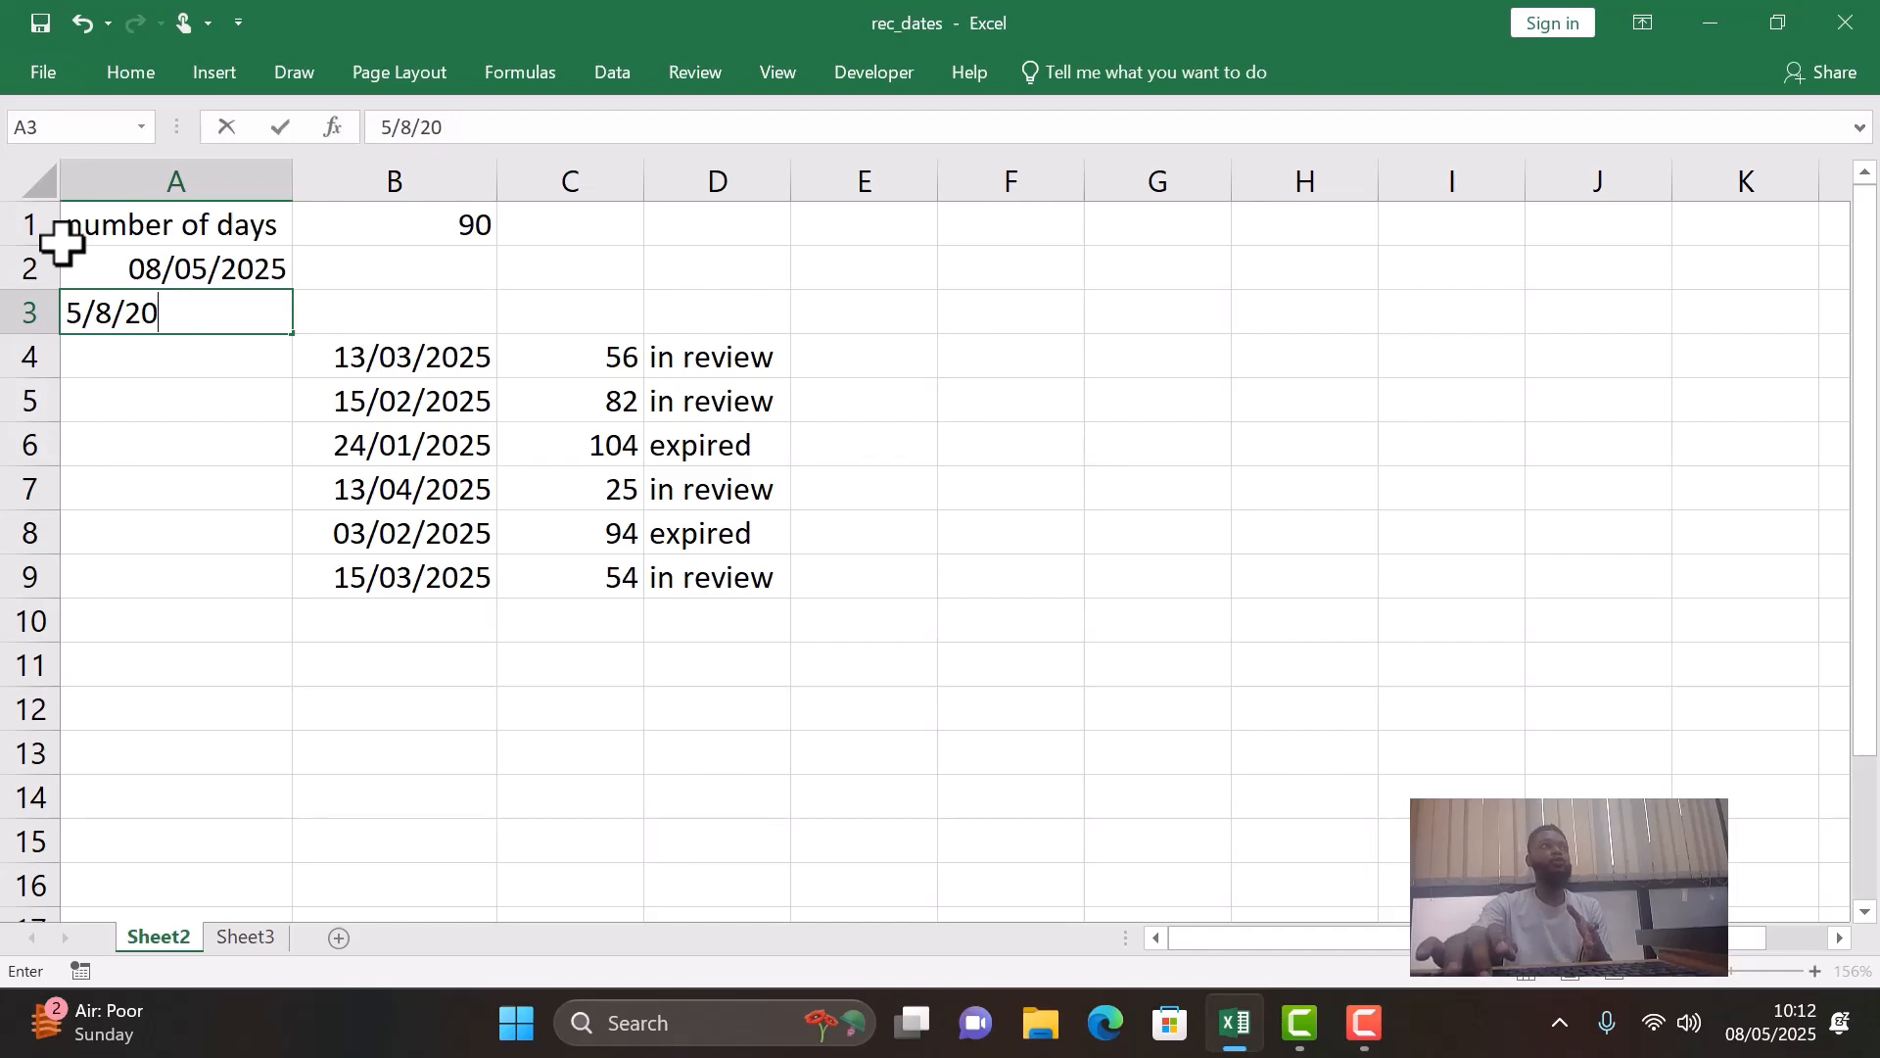
pyautogui.press('Return')
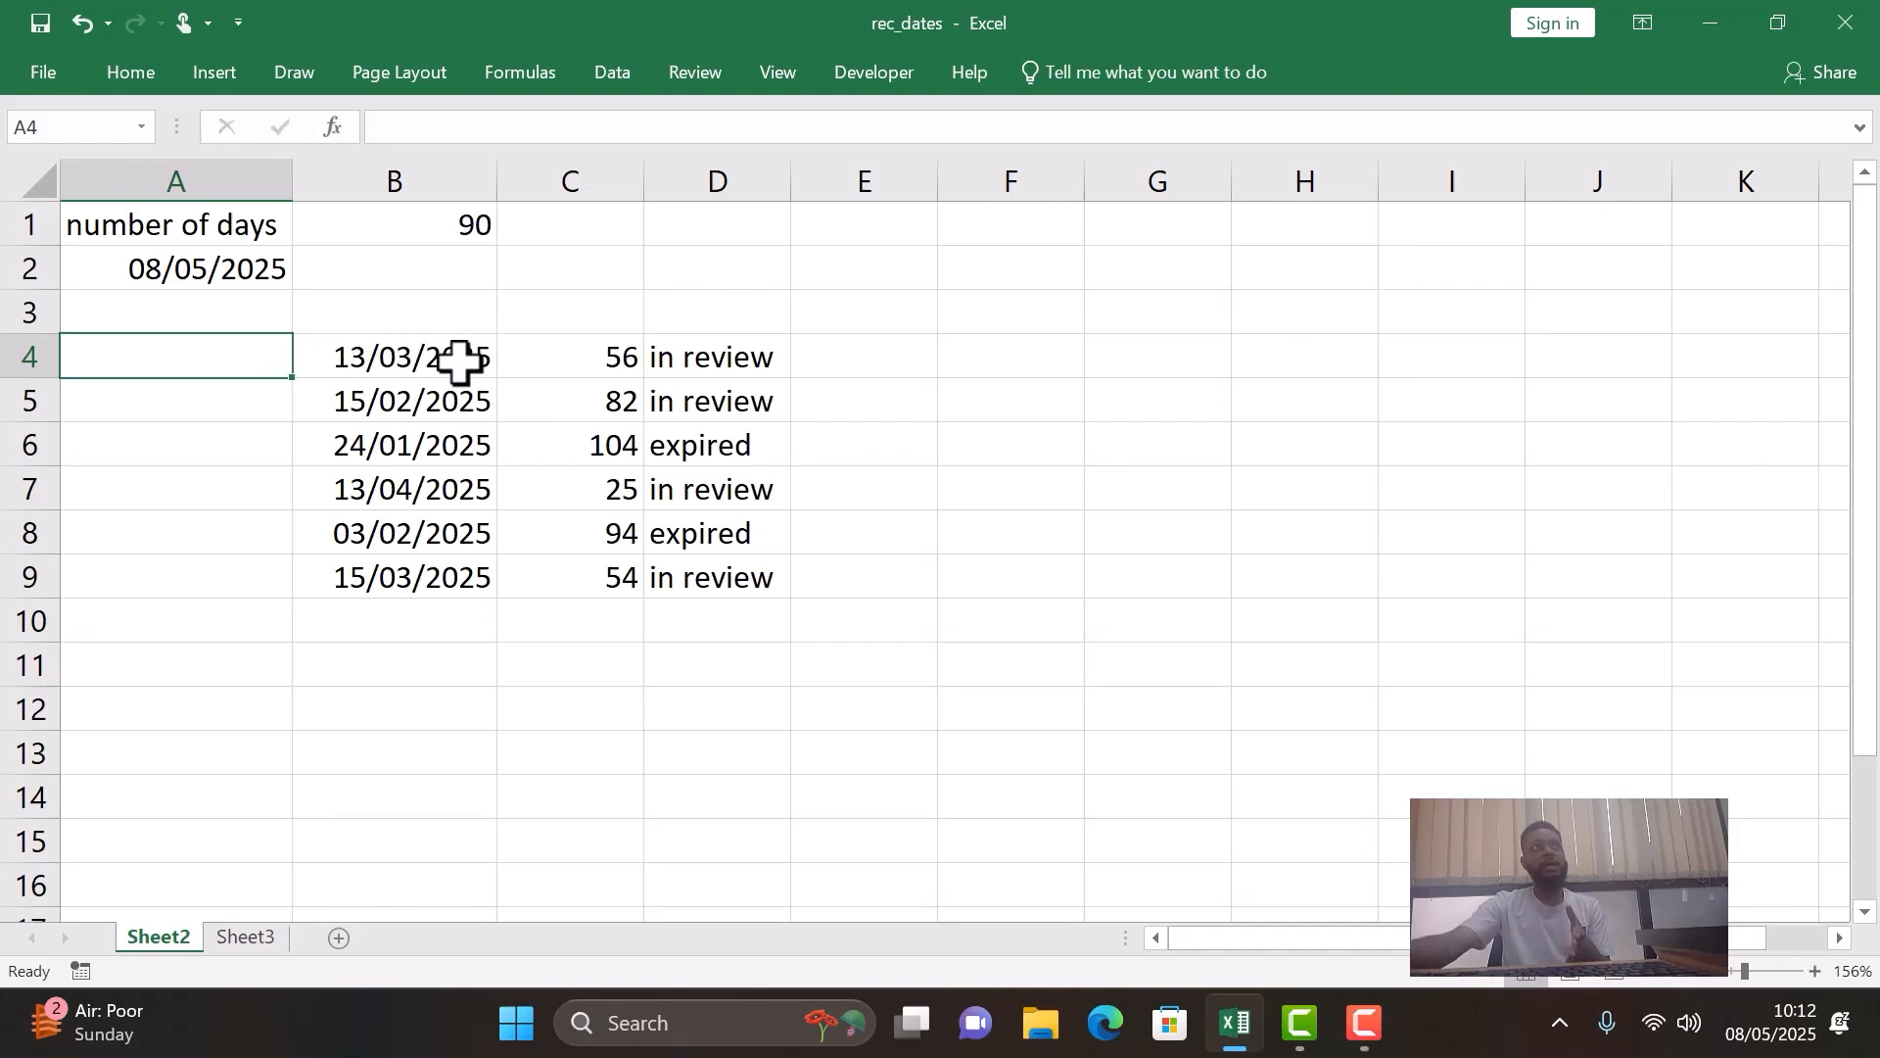
# - Enter the date 03/13/2025 in month-first order in A4, beside the first listed date
pyautogui.click(363, 360)
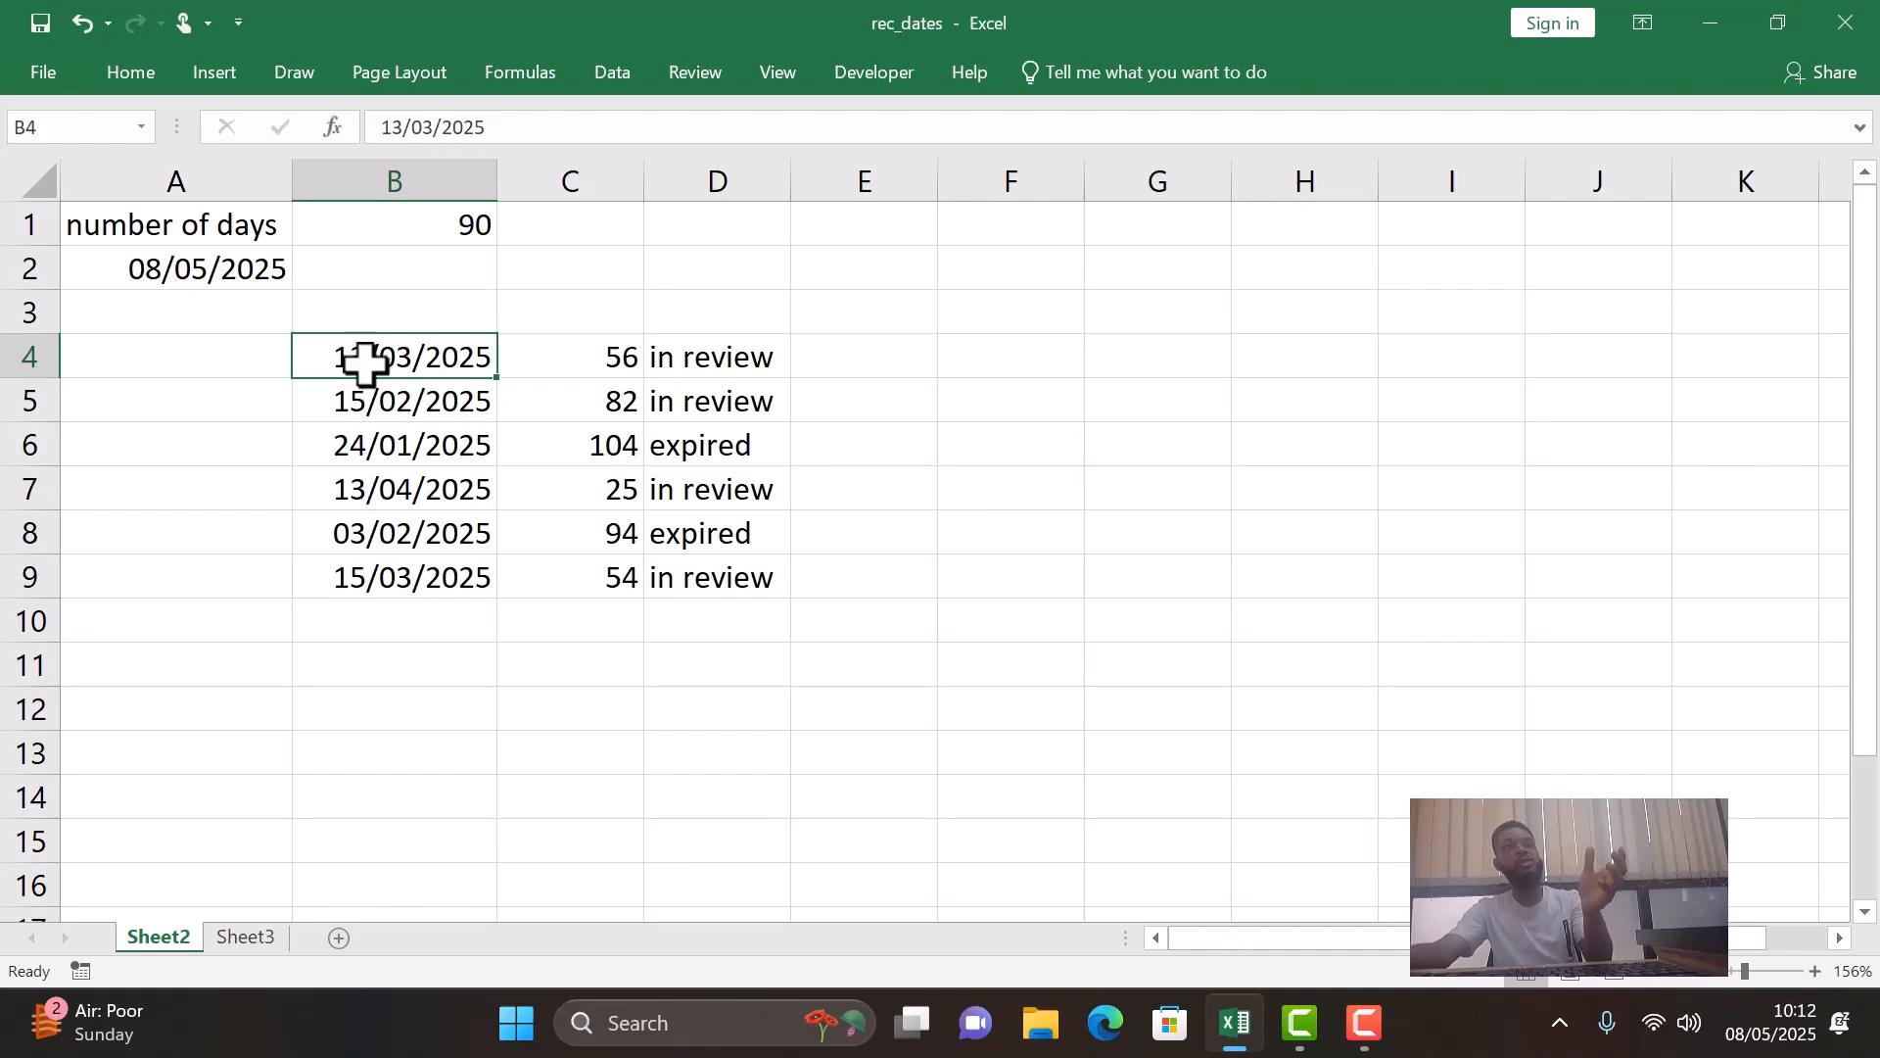
pyautogui.click(257, 357)
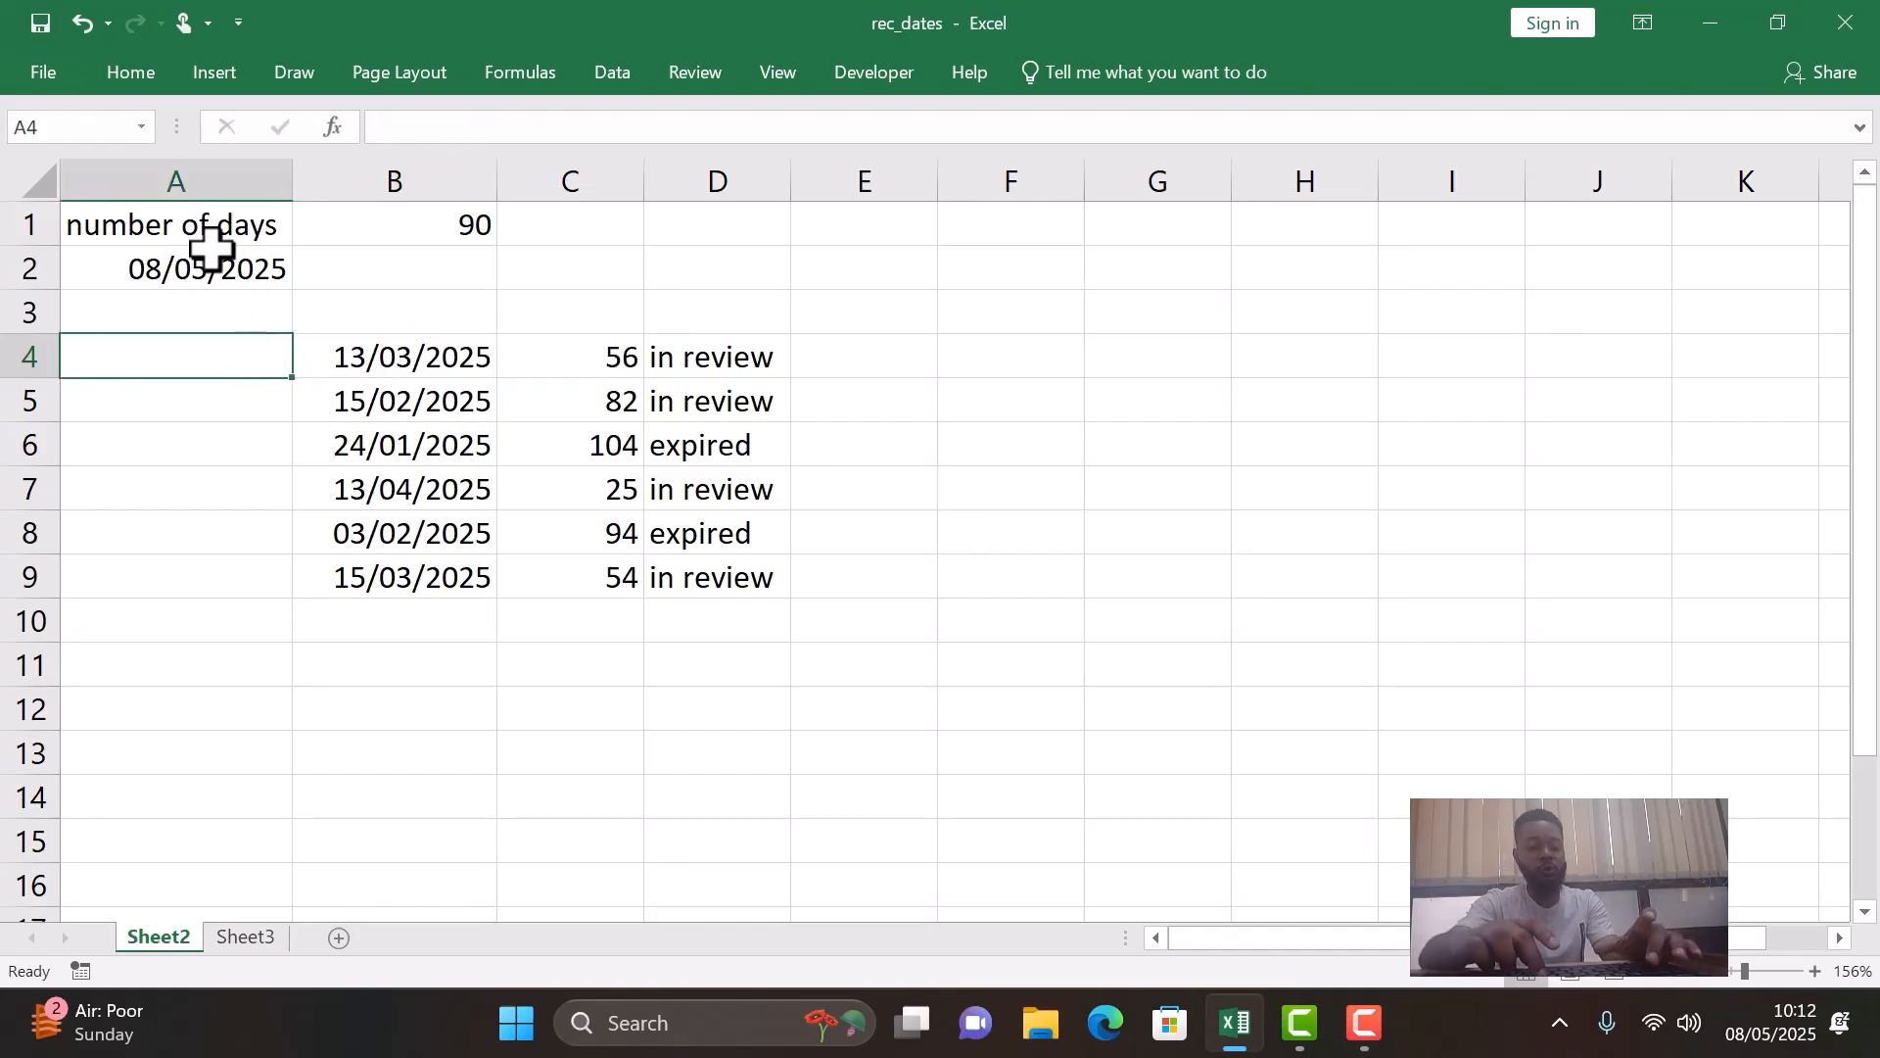
pyautogui.write('03/')
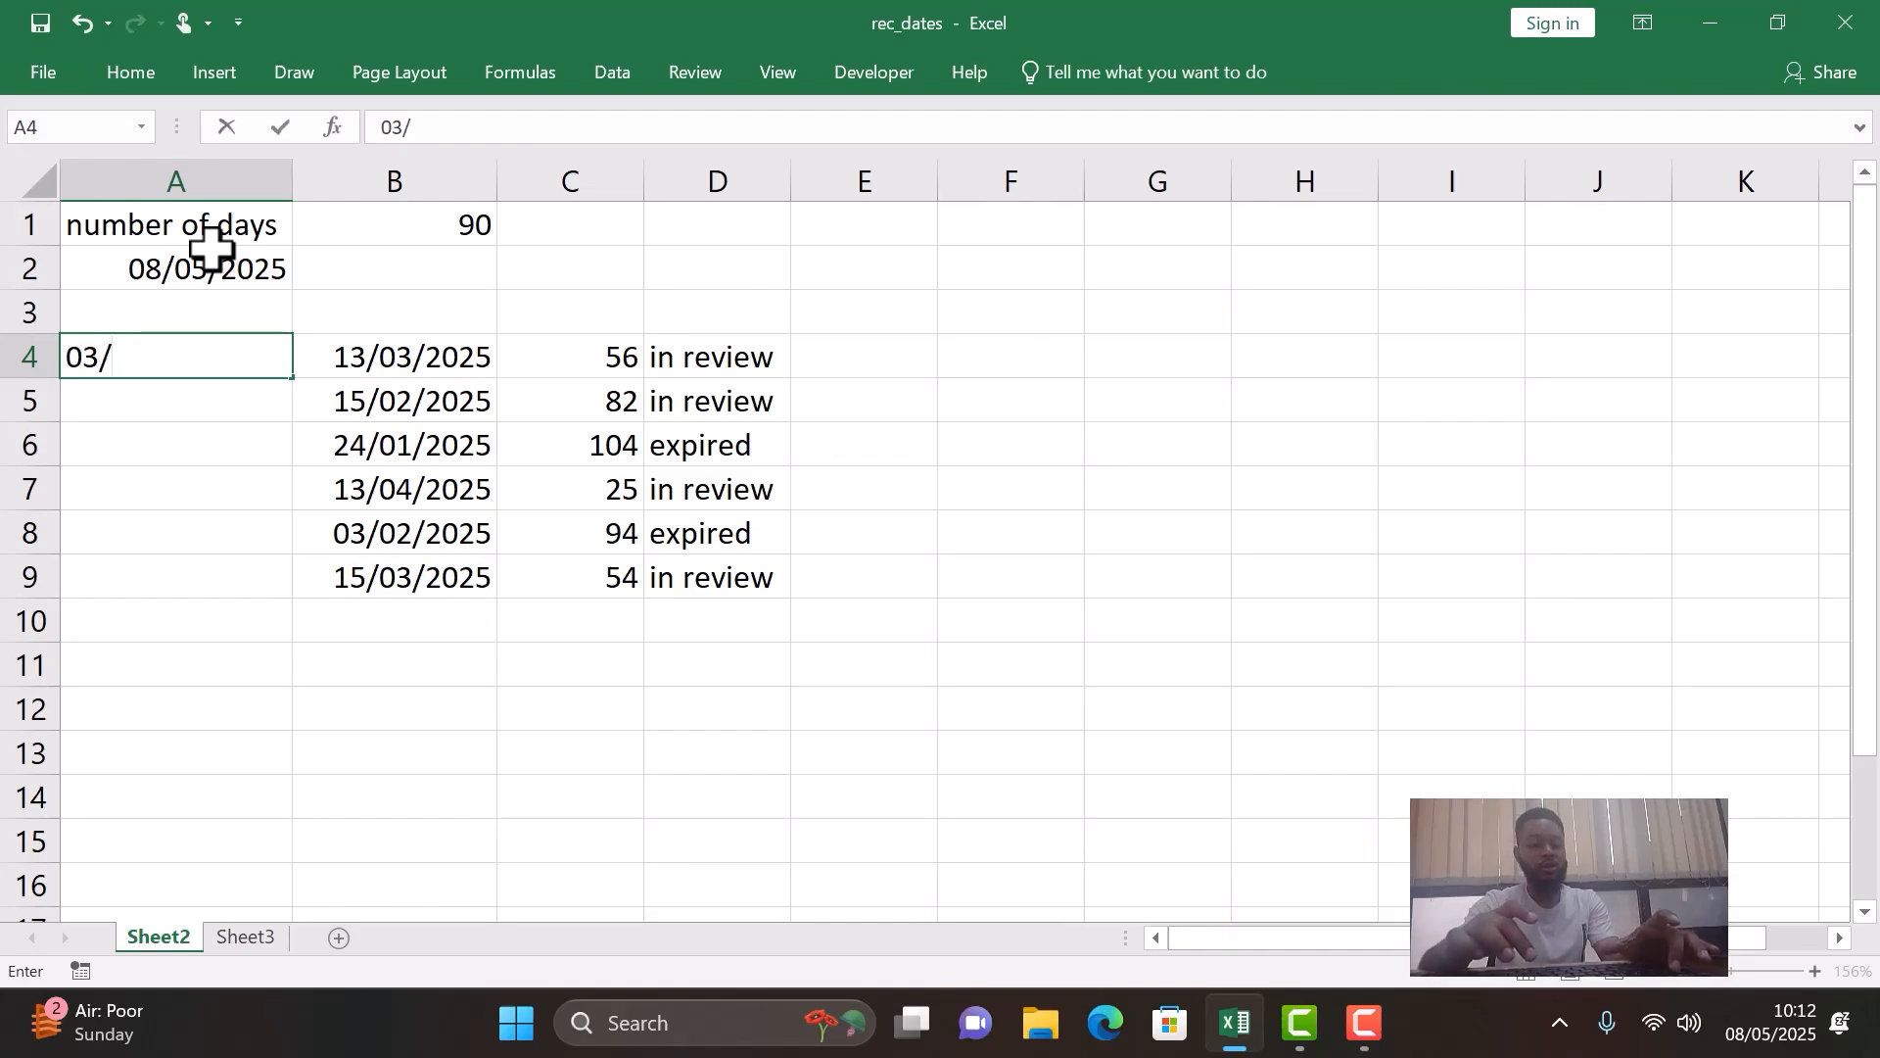
pyautogui.write('13/2025')
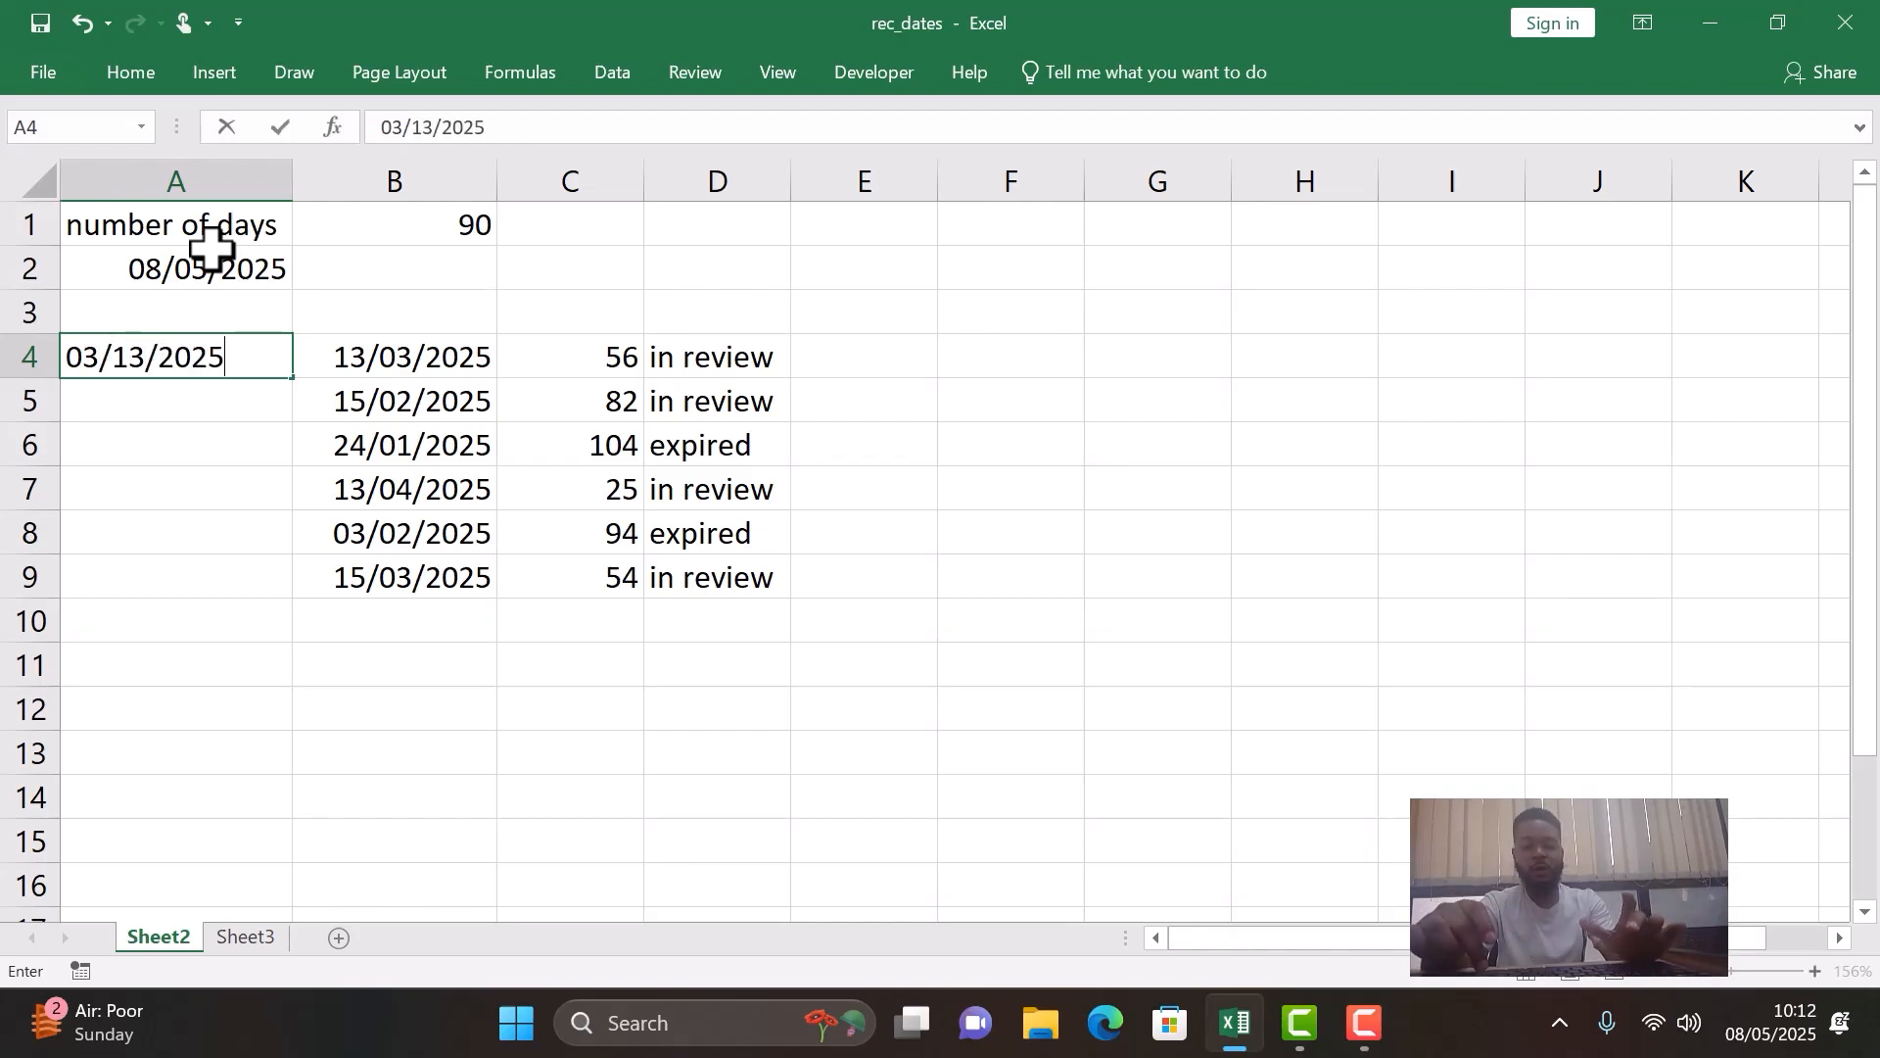
pyautogui.press('Return')
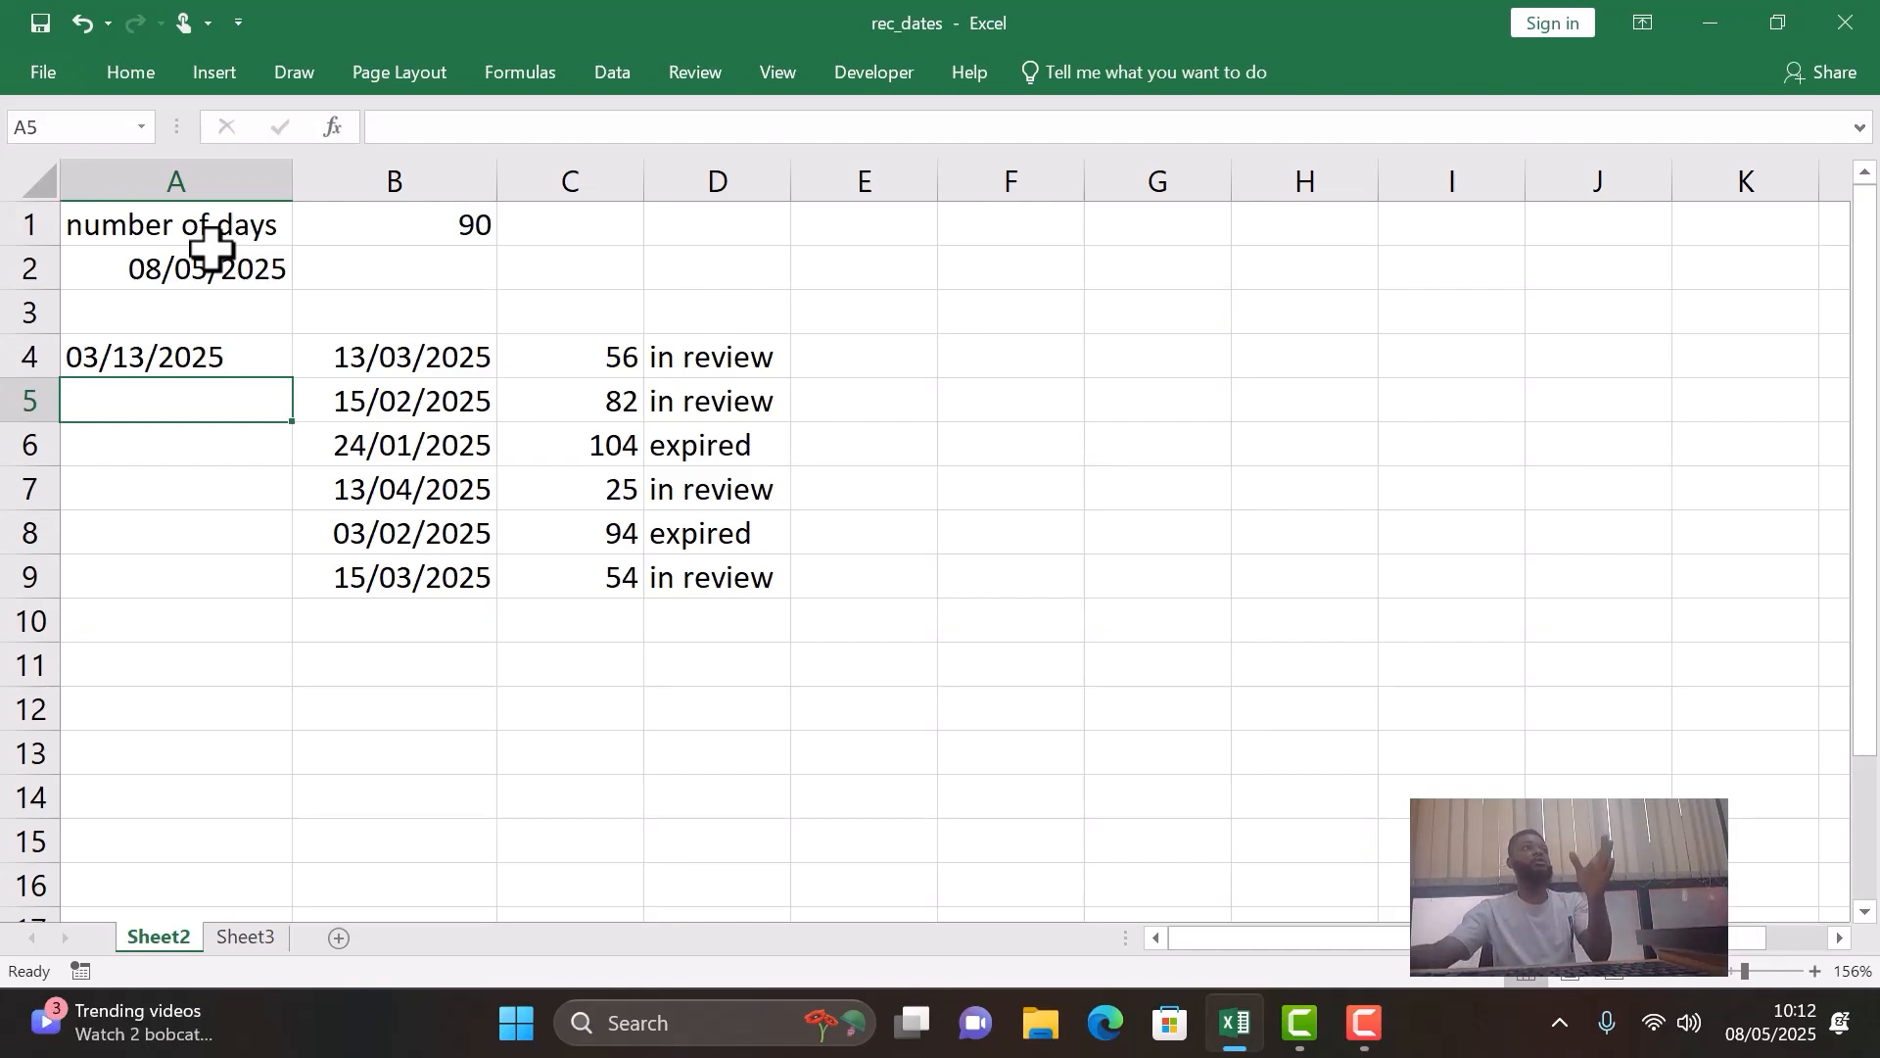
# - Compare the date formats of the current date in A2, the listed date in B4 and the entry in A4
pyautogui.click(228, 261)
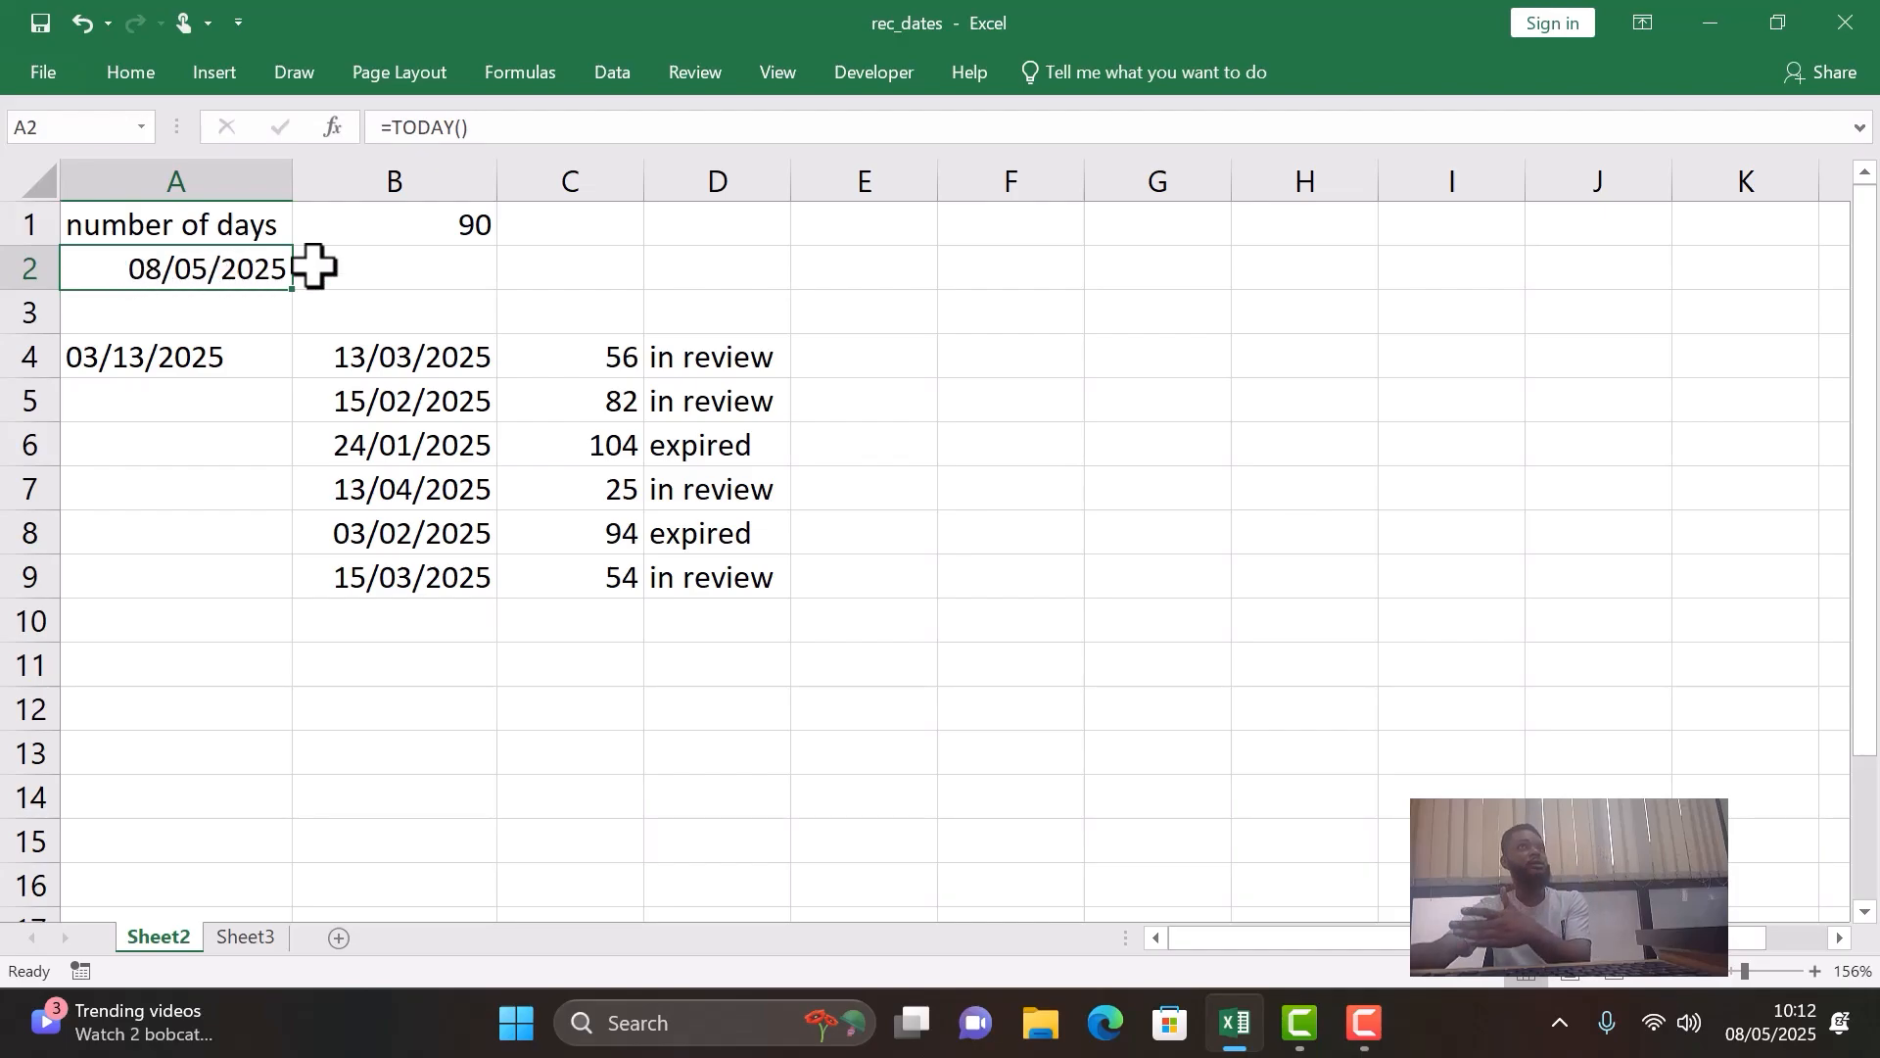
pyautogui.click(443, 364)
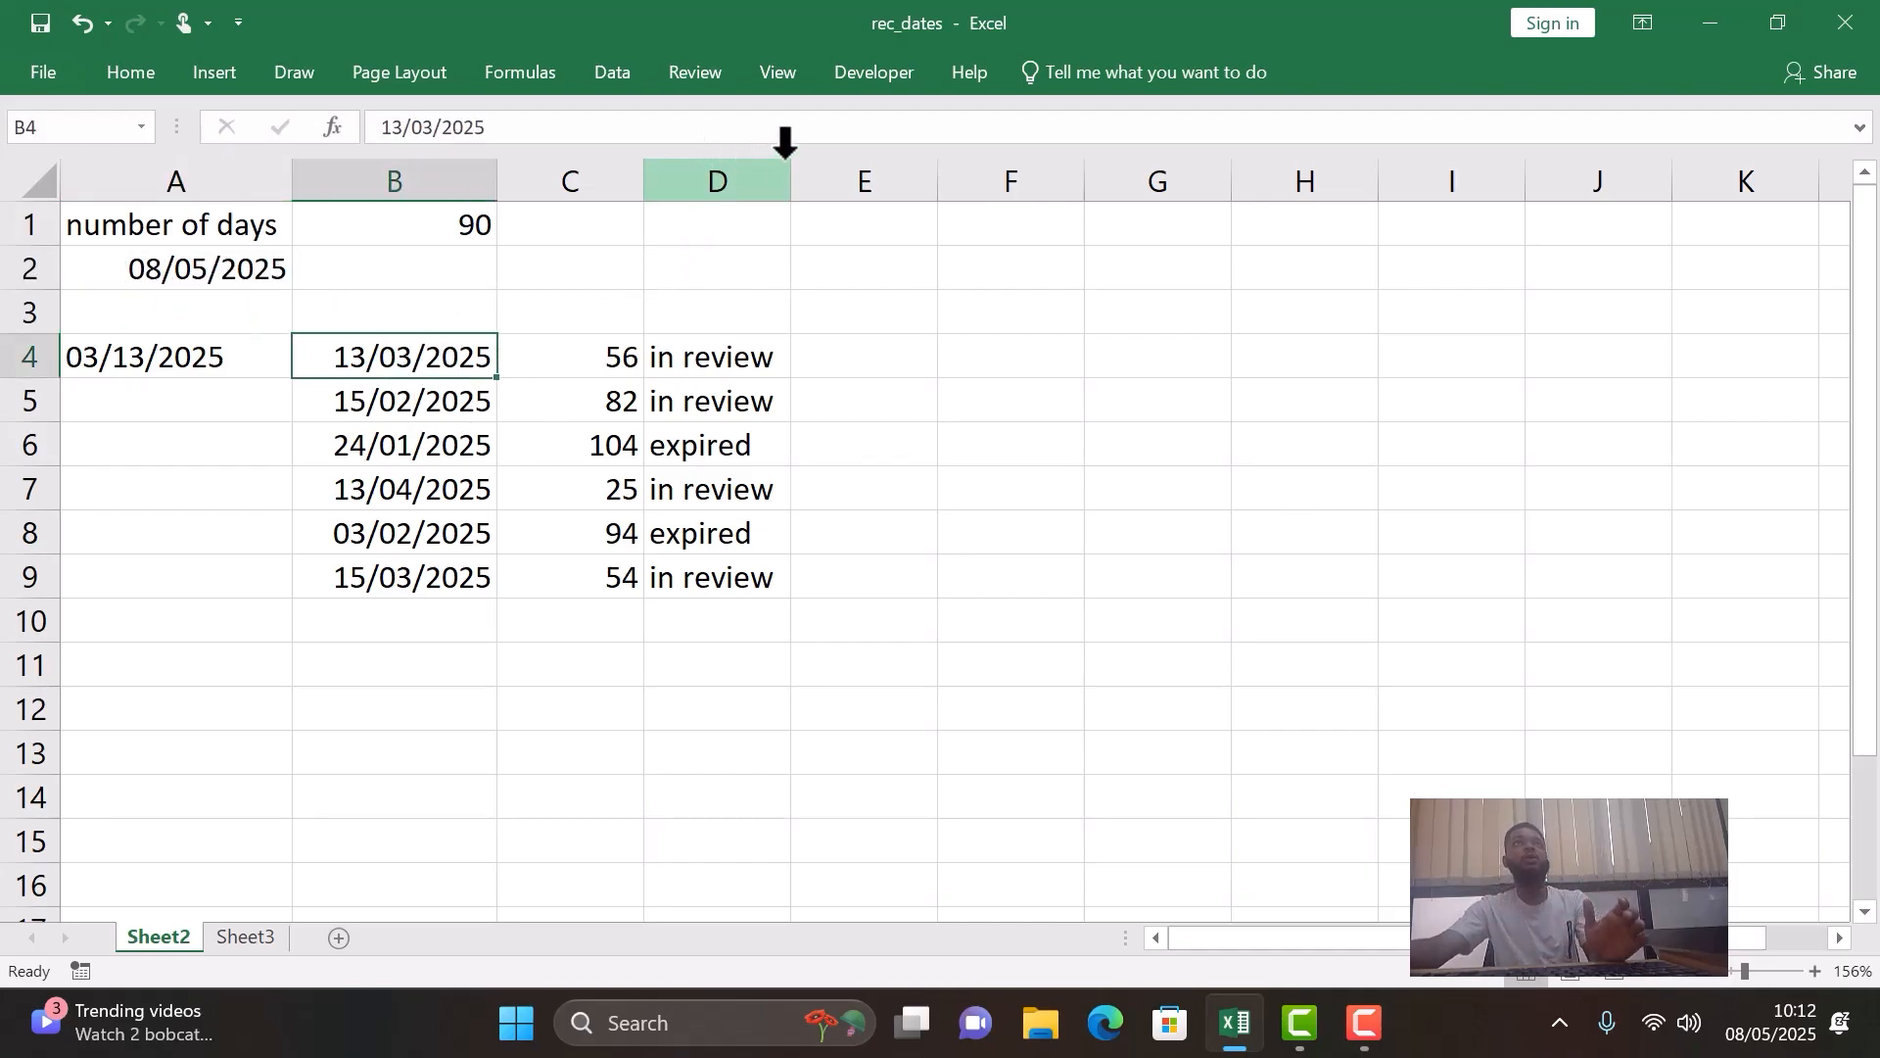
pyautogui.click(201, 364)
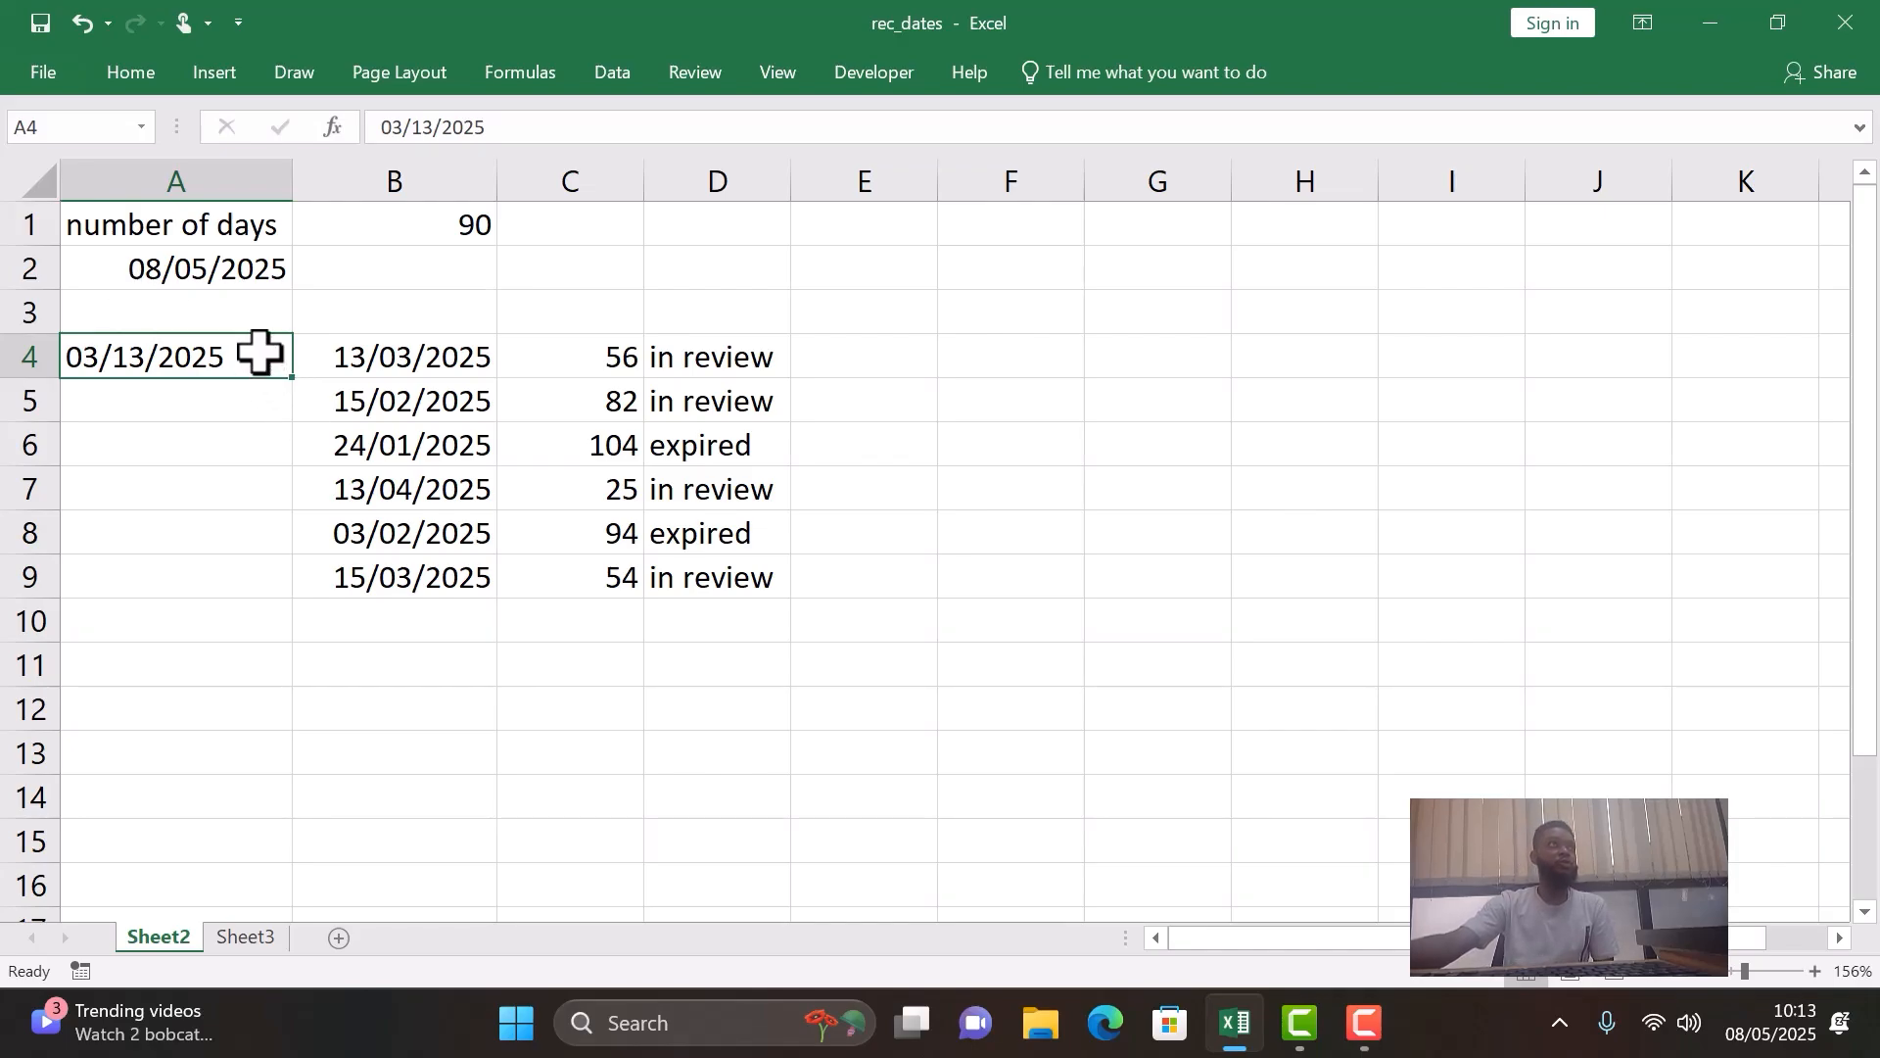
# - Clear the month-first date from A4 and check the listed dates in B4 to B9
pyautogui.press('BackSpace')
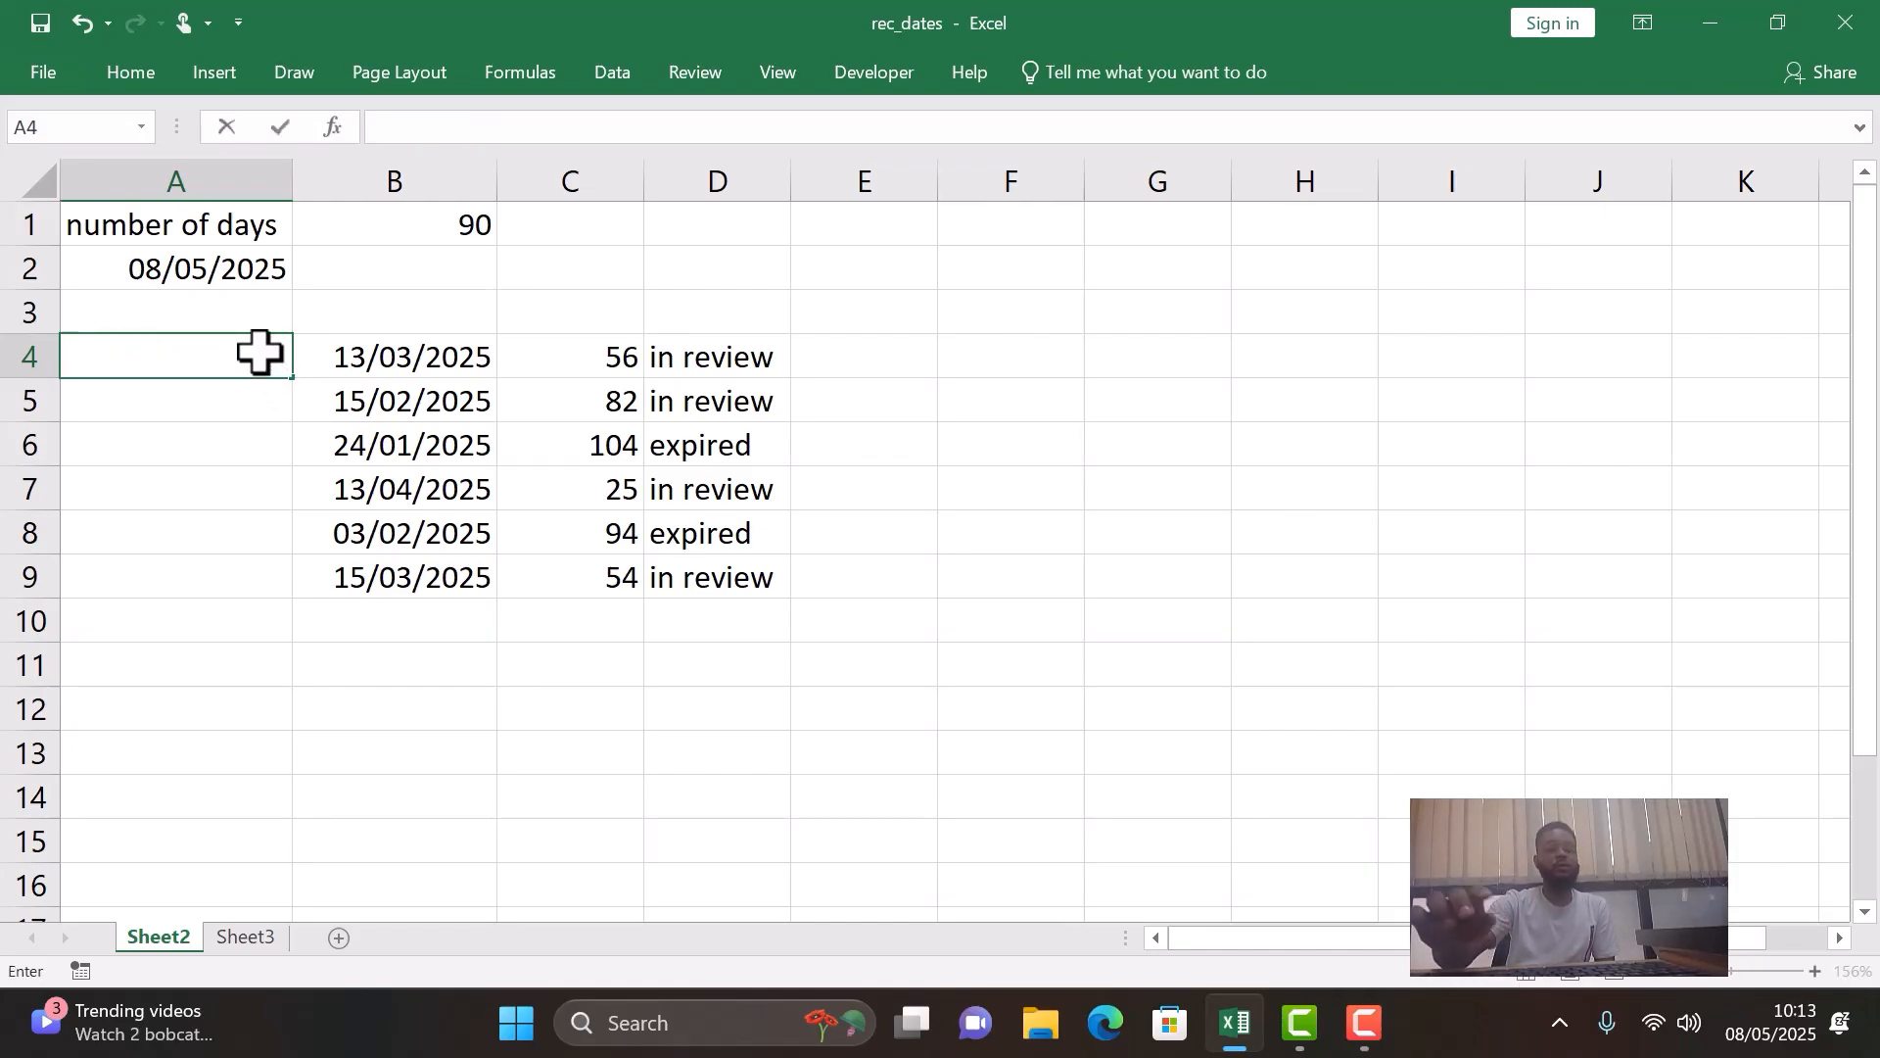
pyautogui.press('Return')
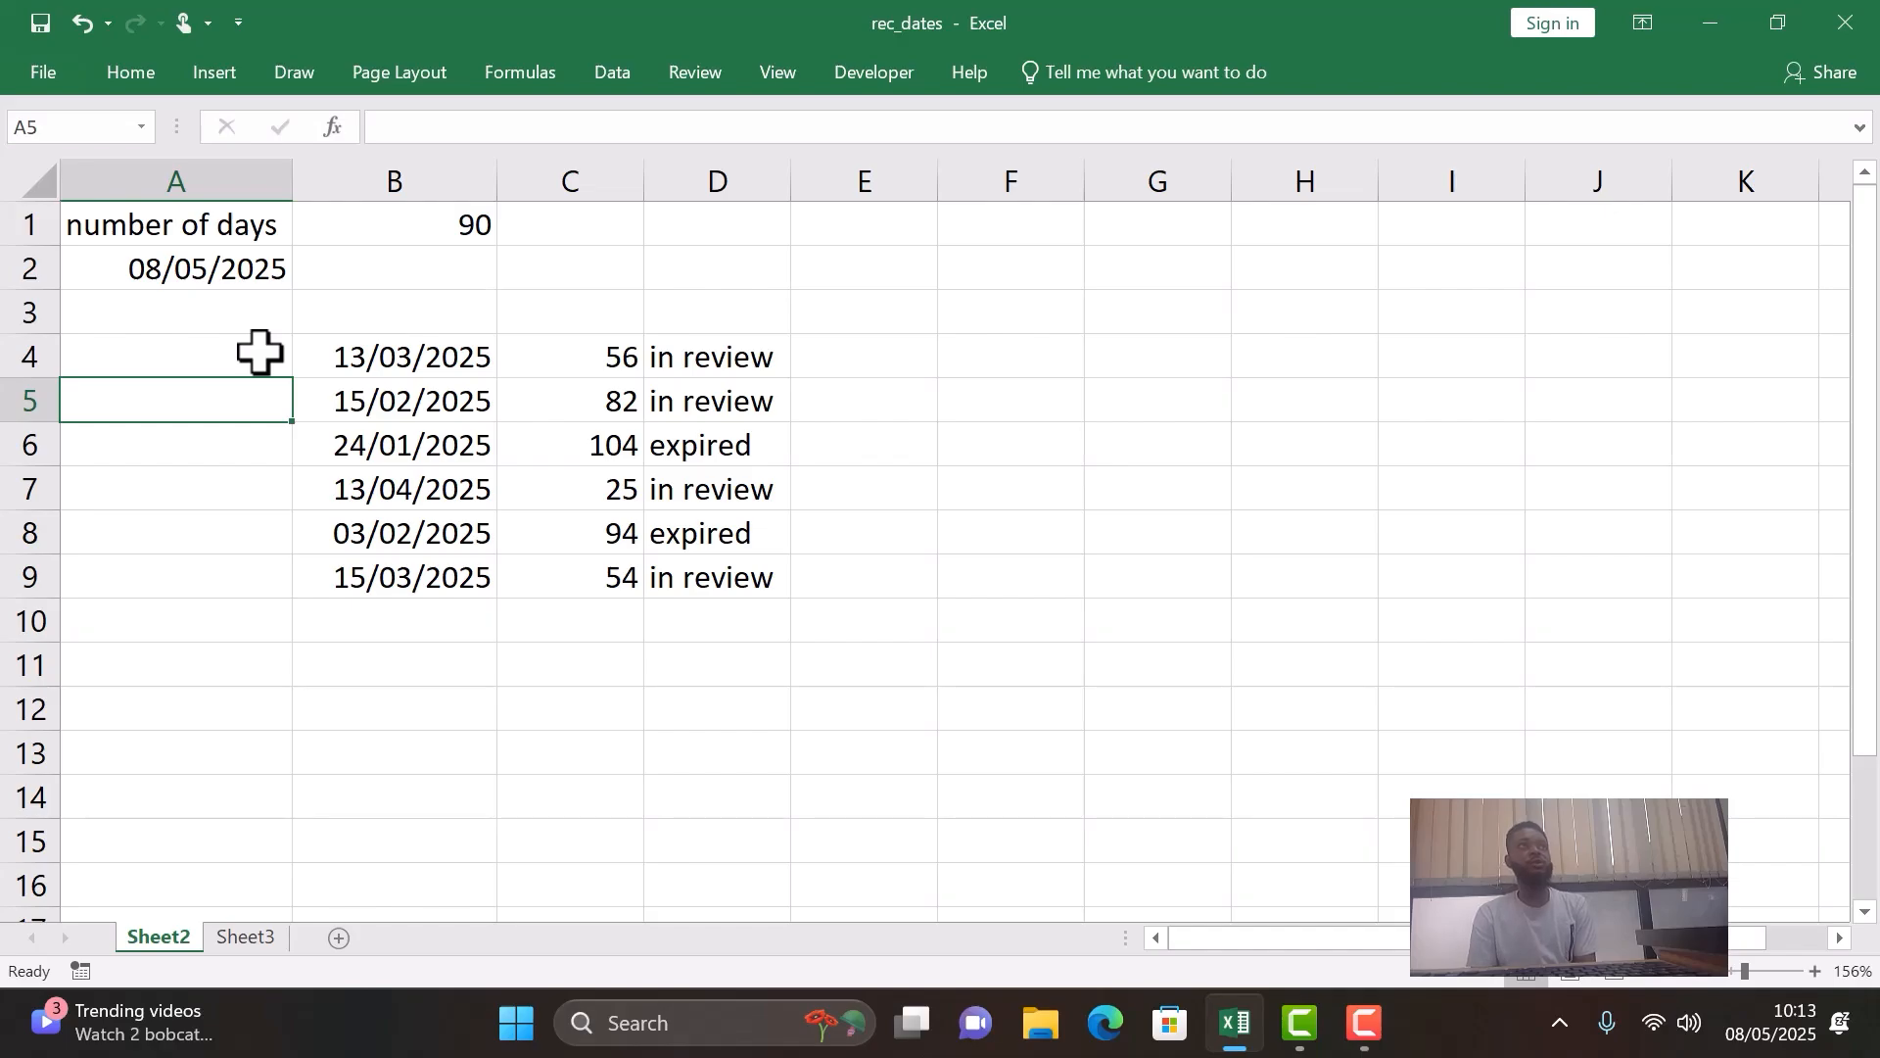
pyautogui.click(398, 367)
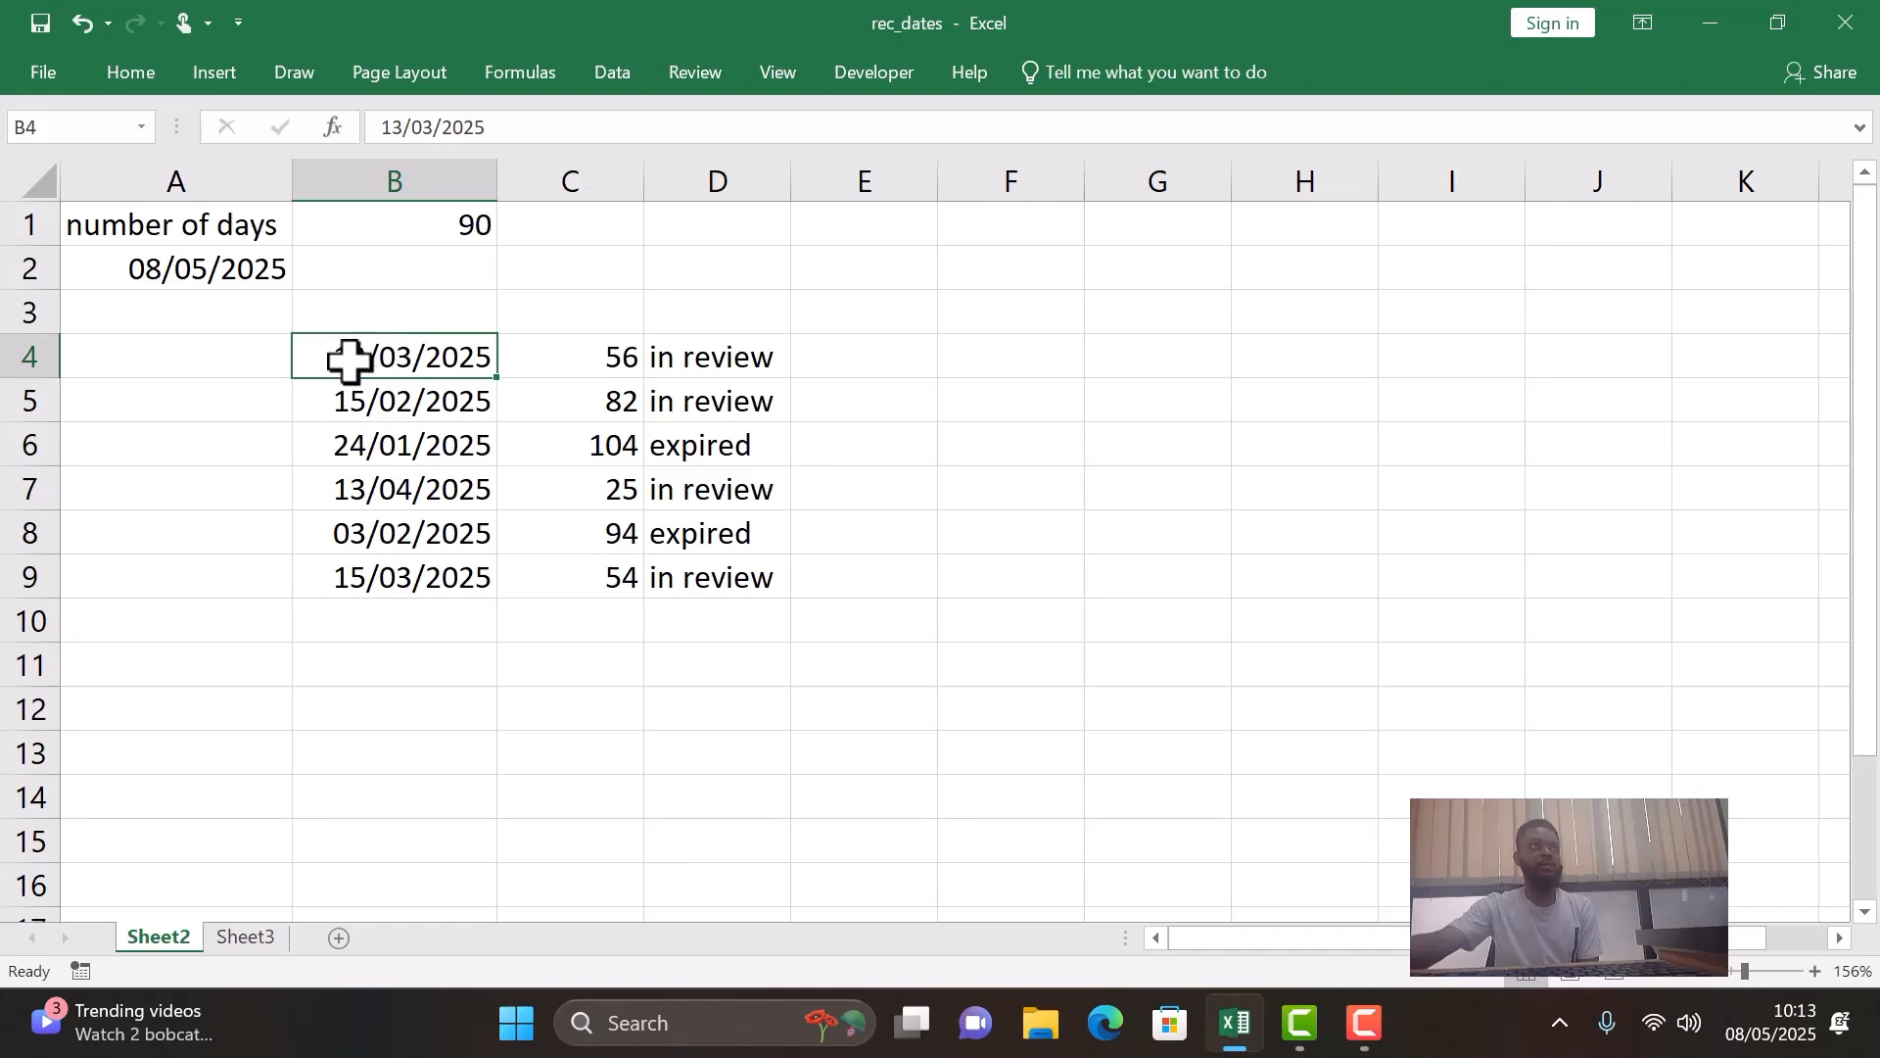
pyautogui.click(390, 398)
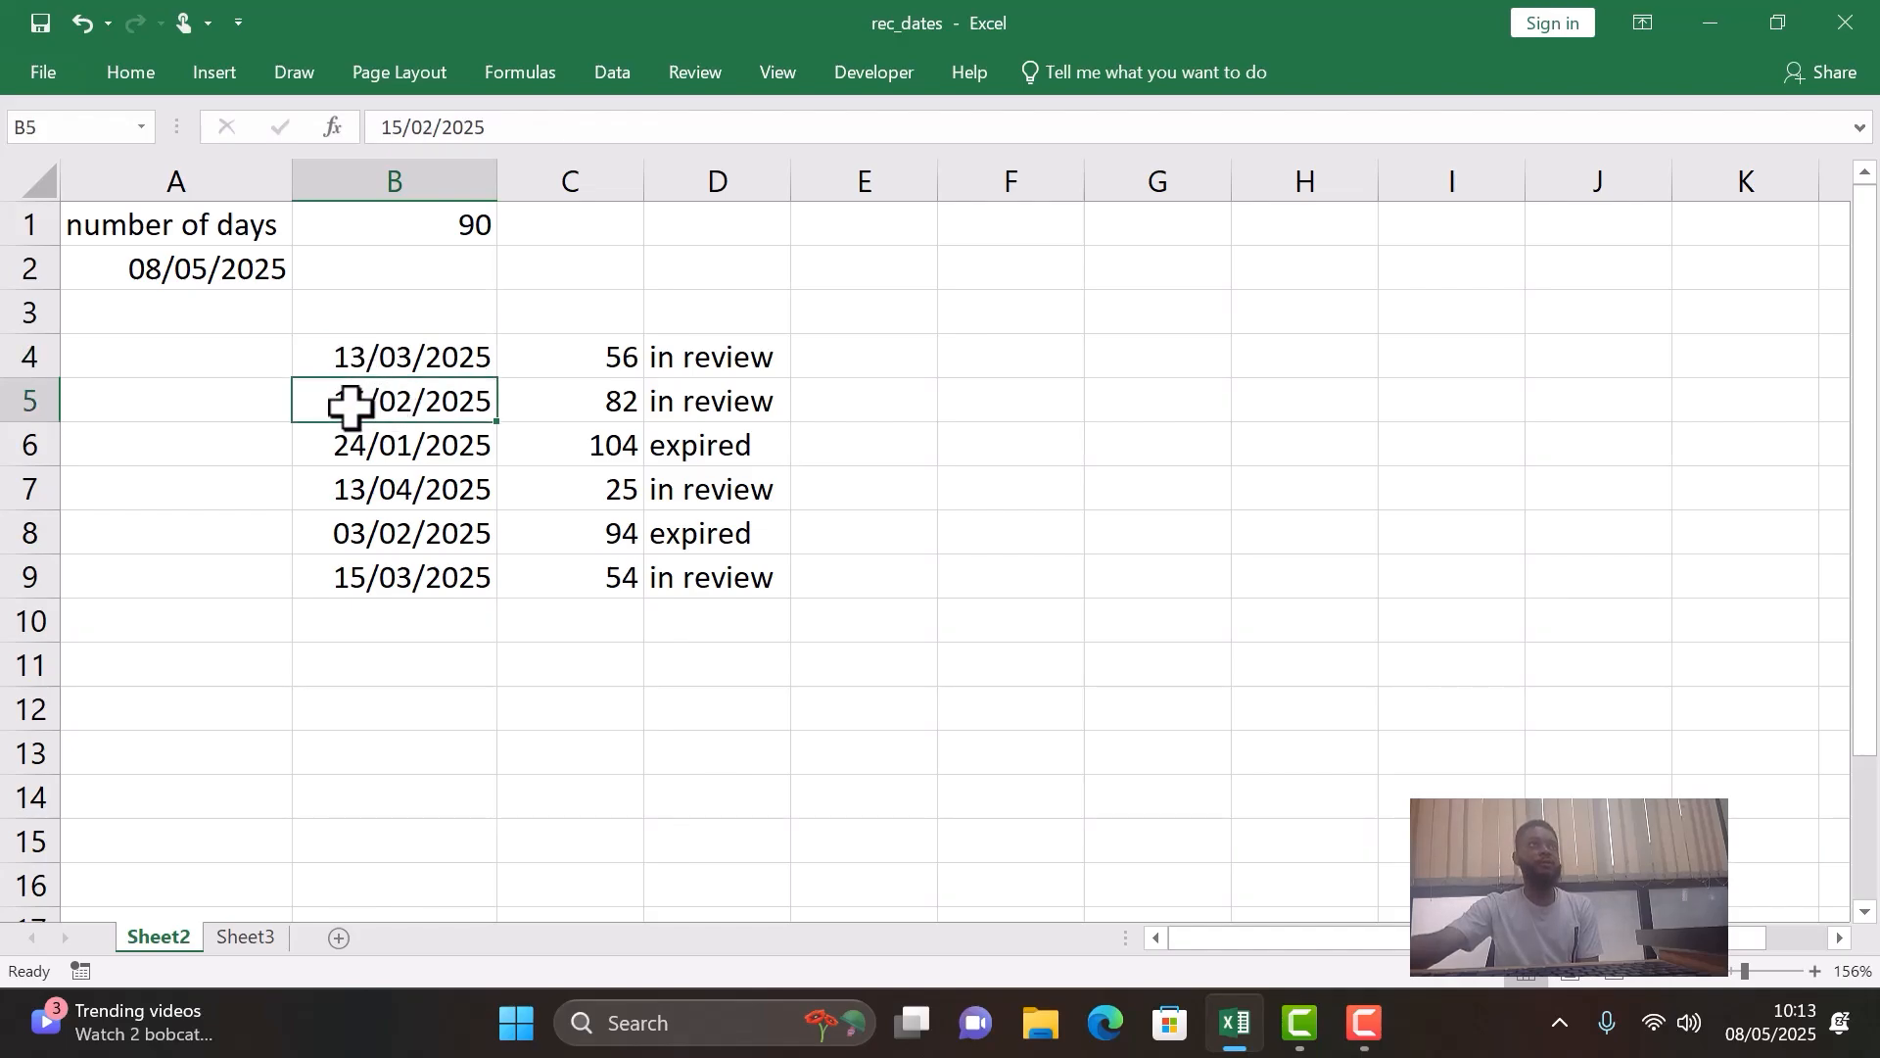
pyautogui.click(398, 444)
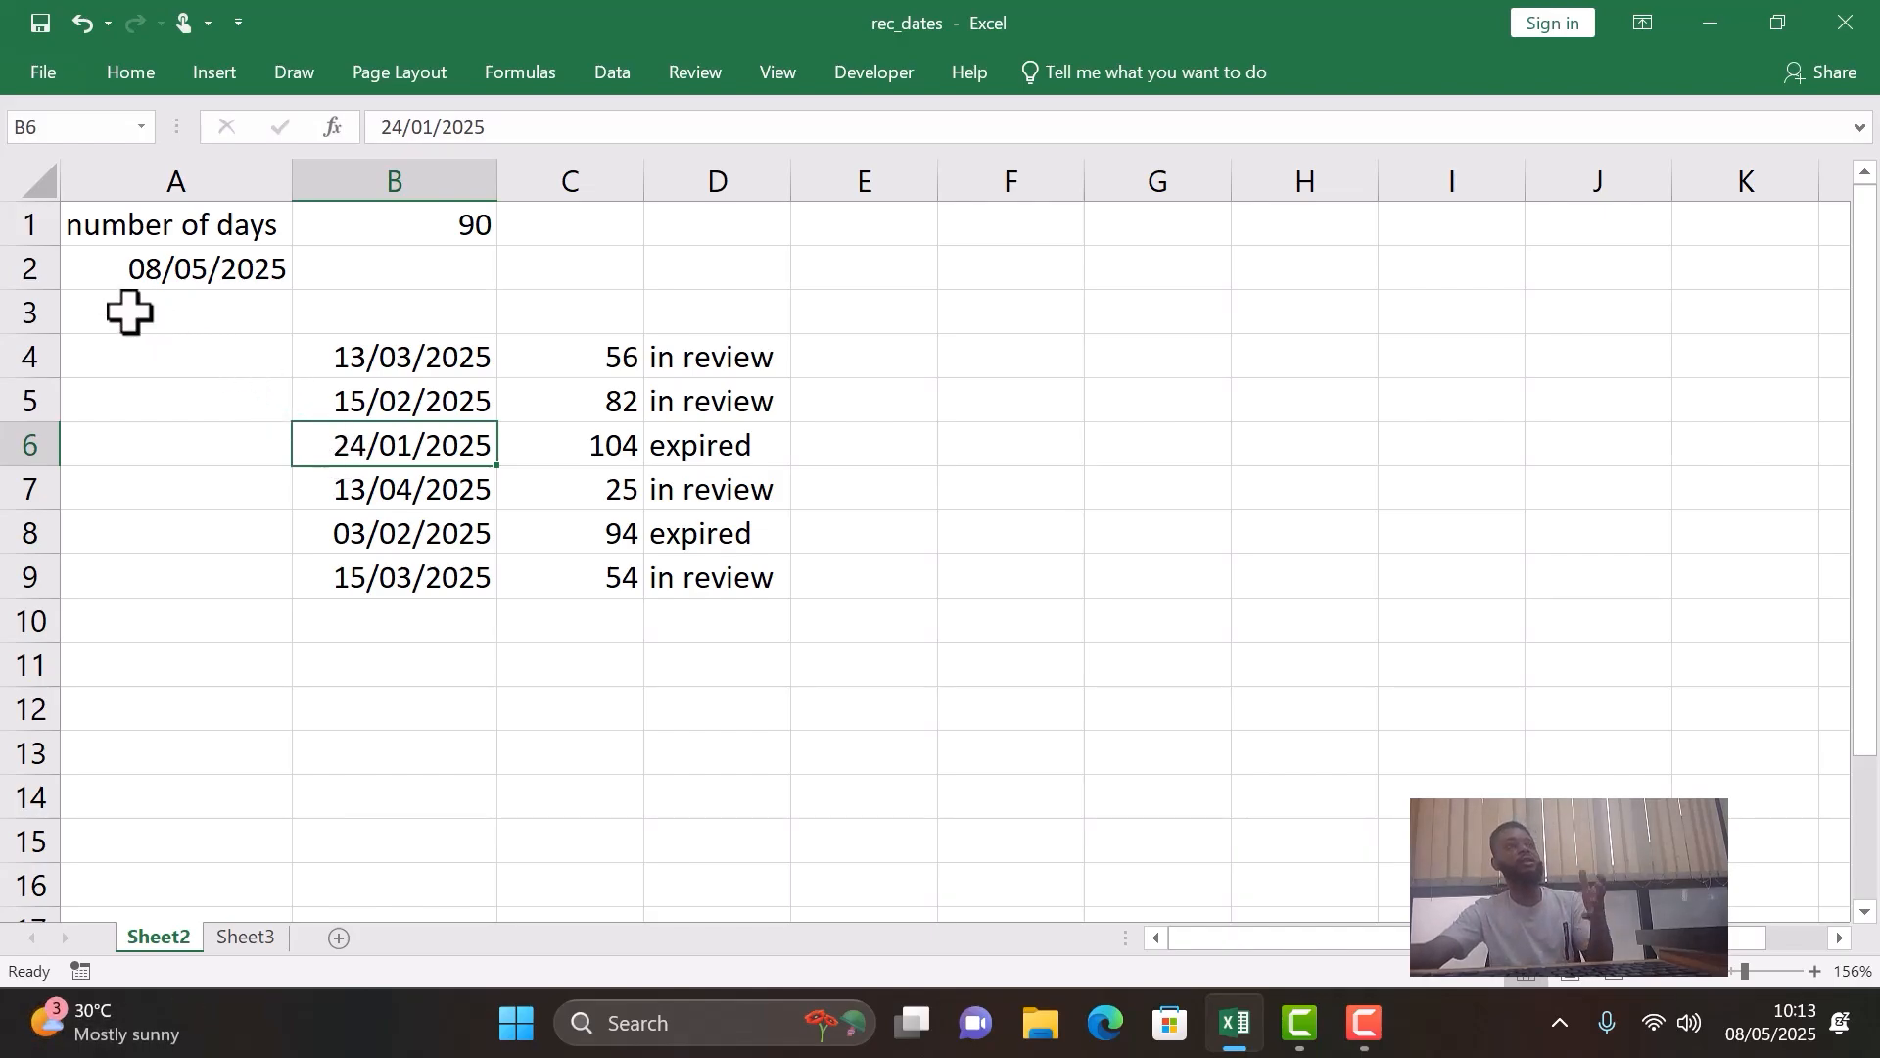
pyautogui.click(442, 357)
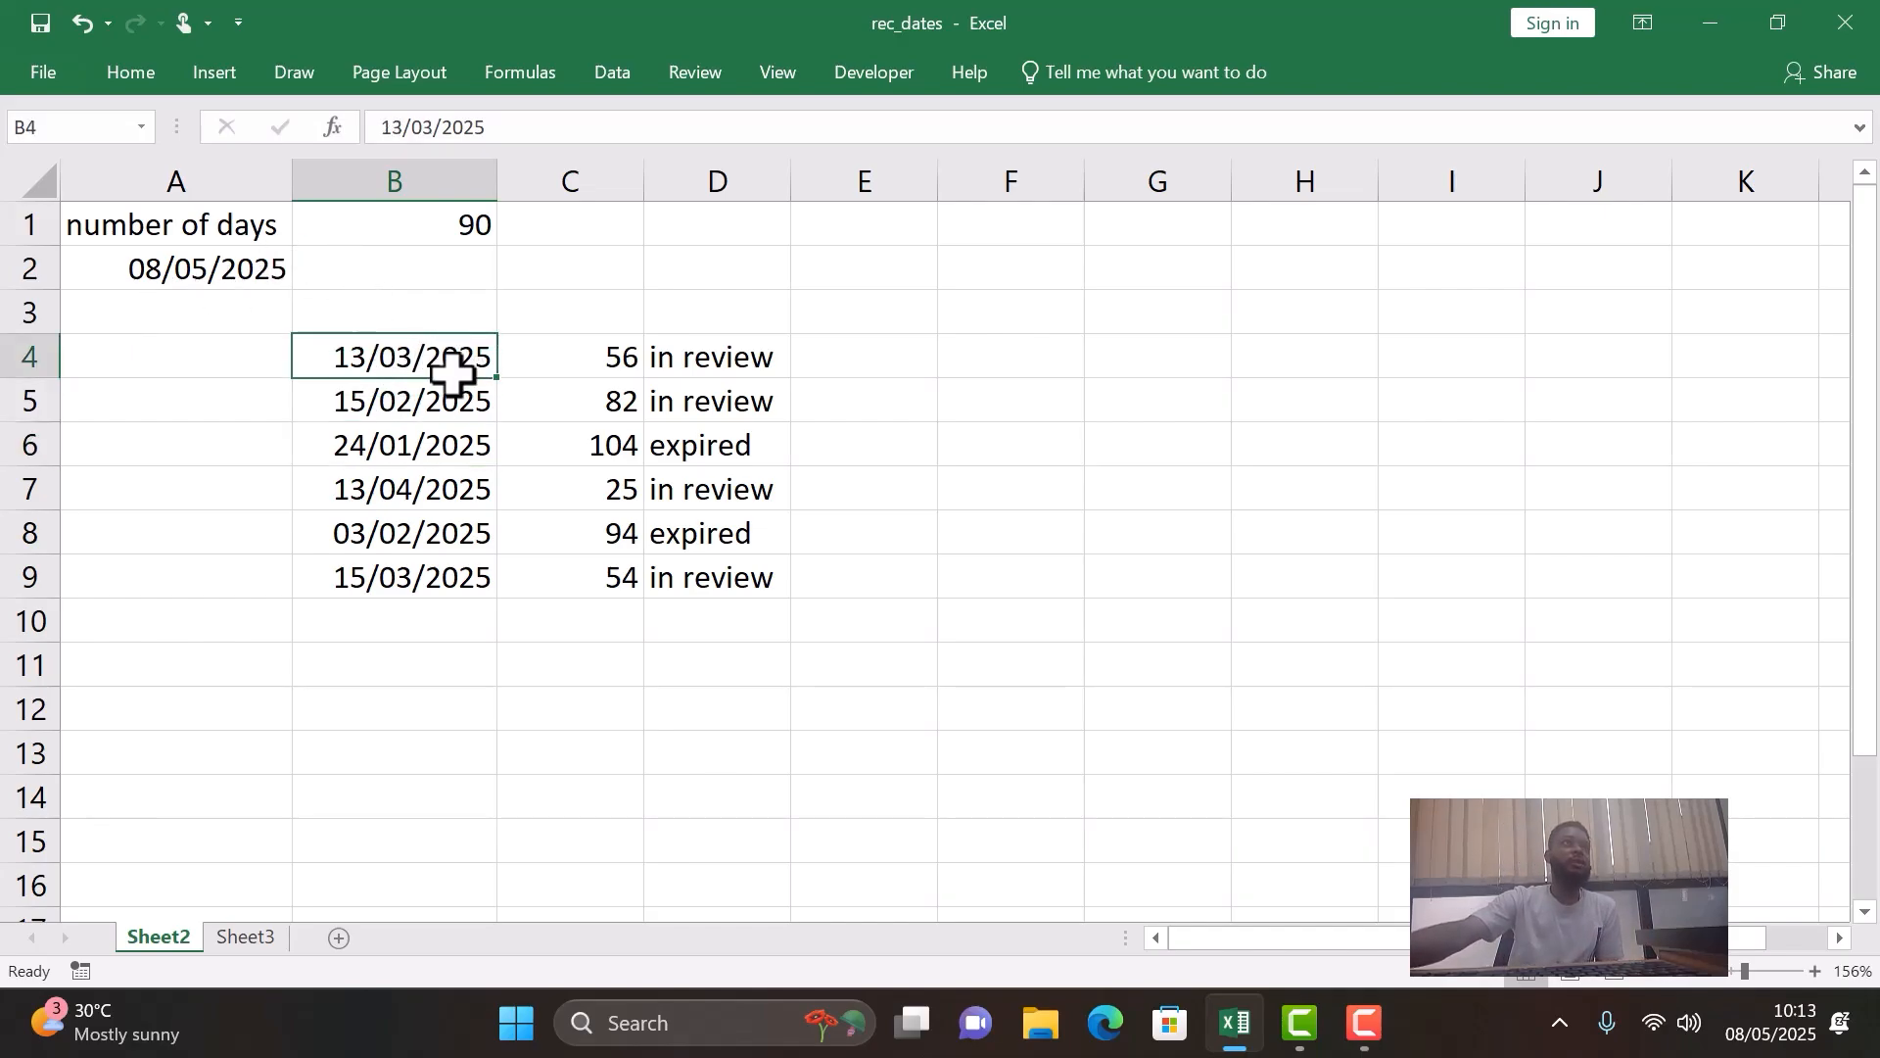
pyautogui.moveTo(450, 371); pyautogui.dragTo(468, 573)
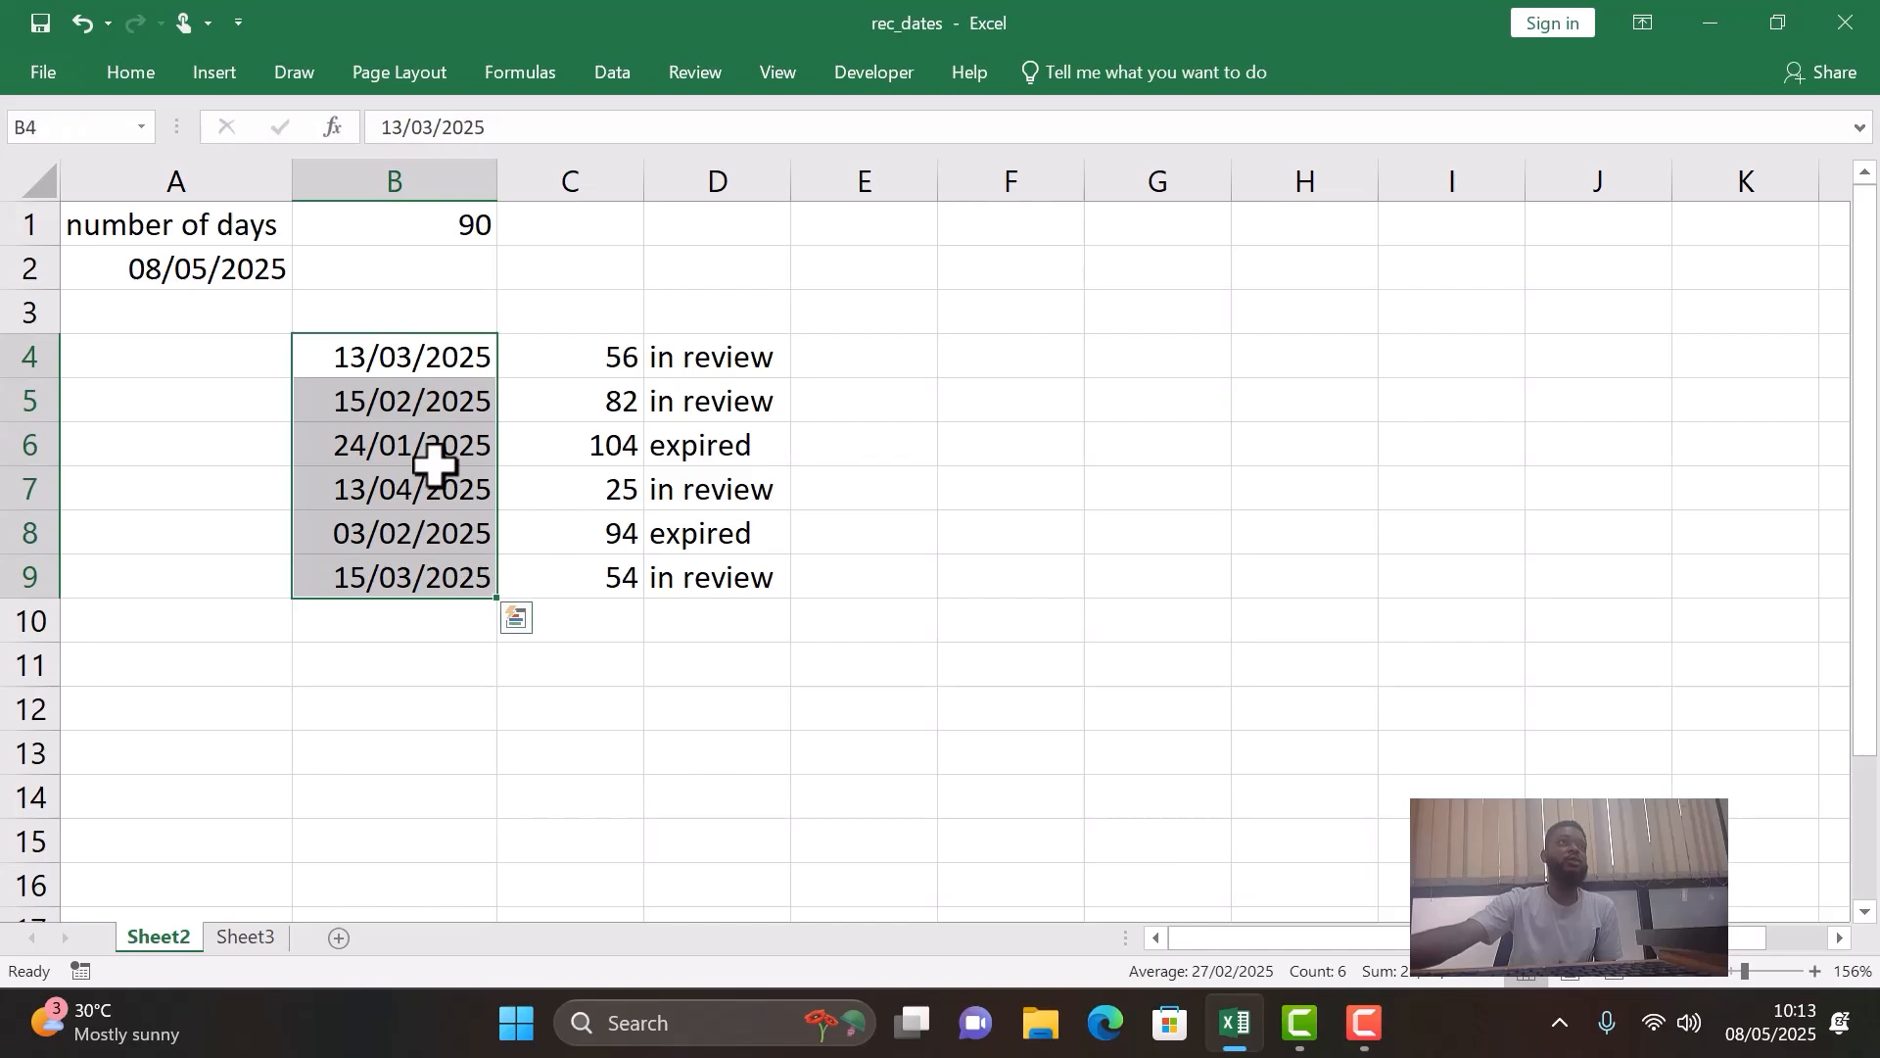
# - Clear the expired/in review status formulas from D4 to D9
pyautogui.click(621, 356)
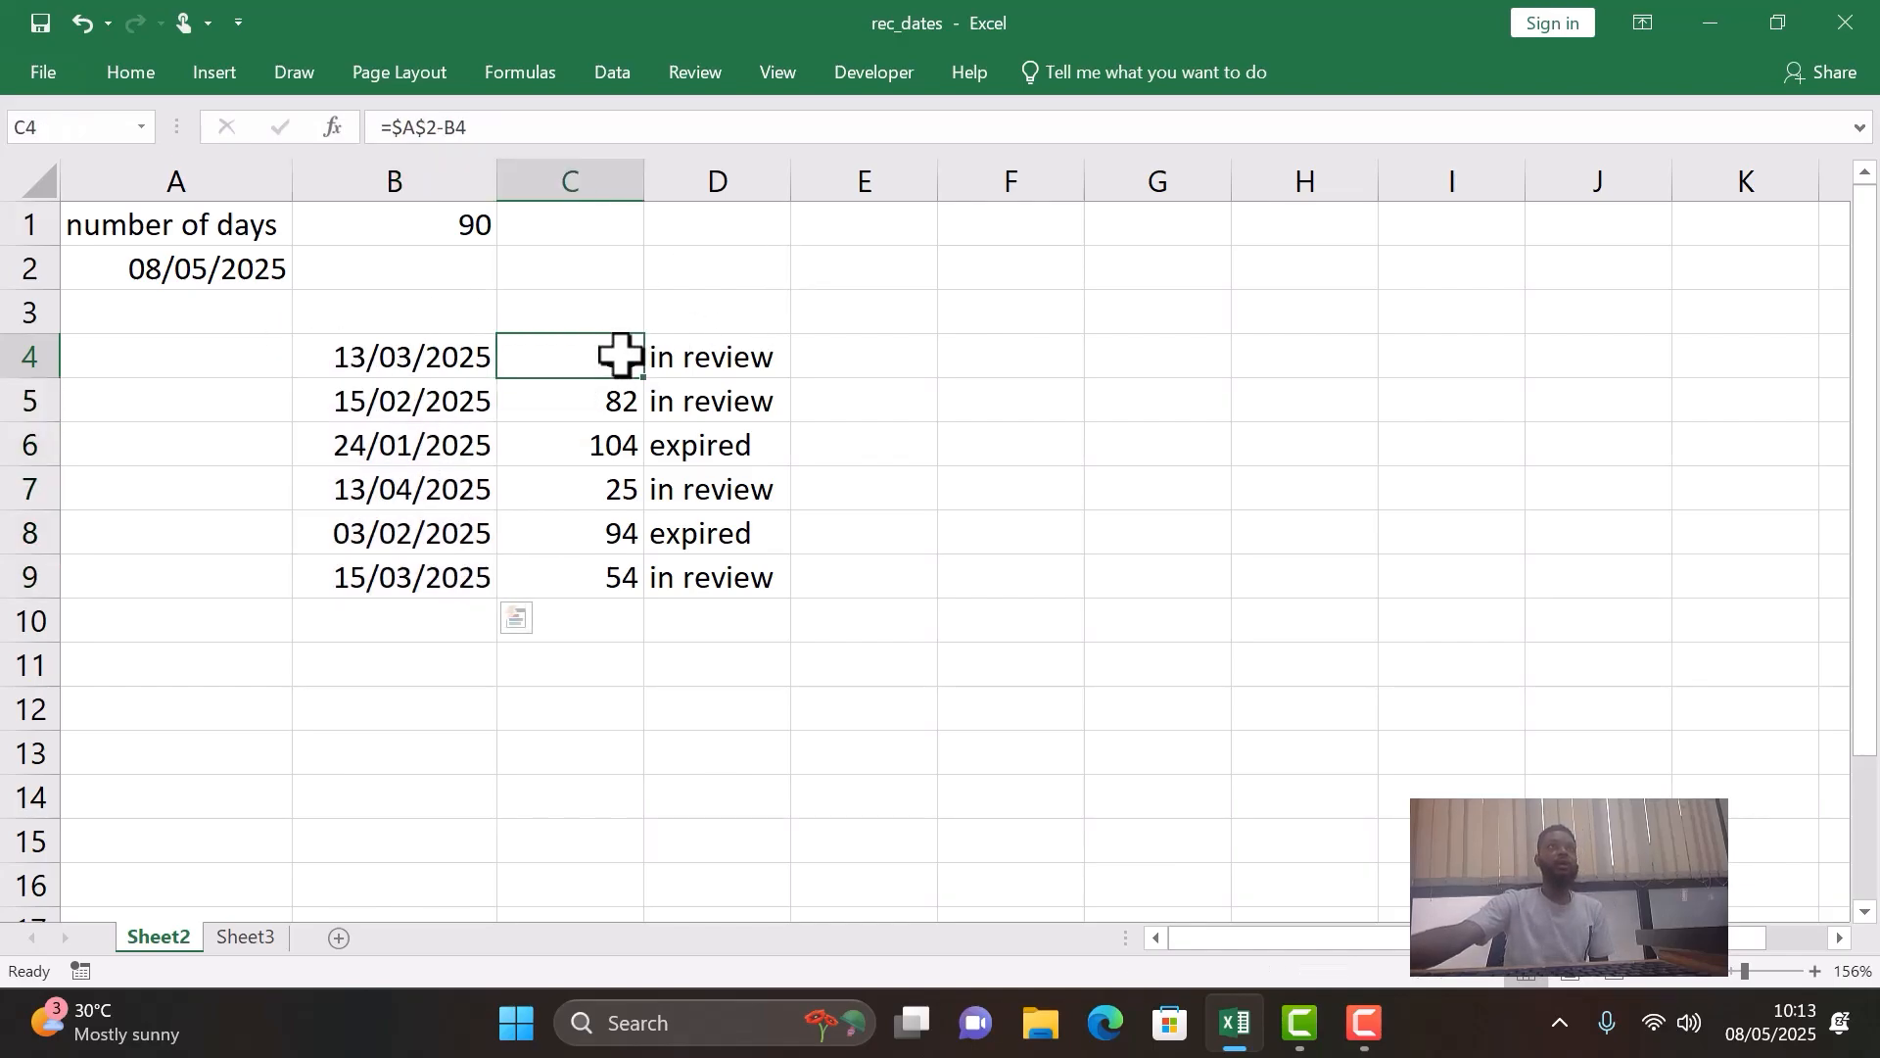
pyautogui.click(781, 356)
pyautogui.press('BackSpace')
pyautogui.press('Return')
pyautogui.press('BackSpace')
pyautogui.press('Return')
pyautogui.press('BackSpace')
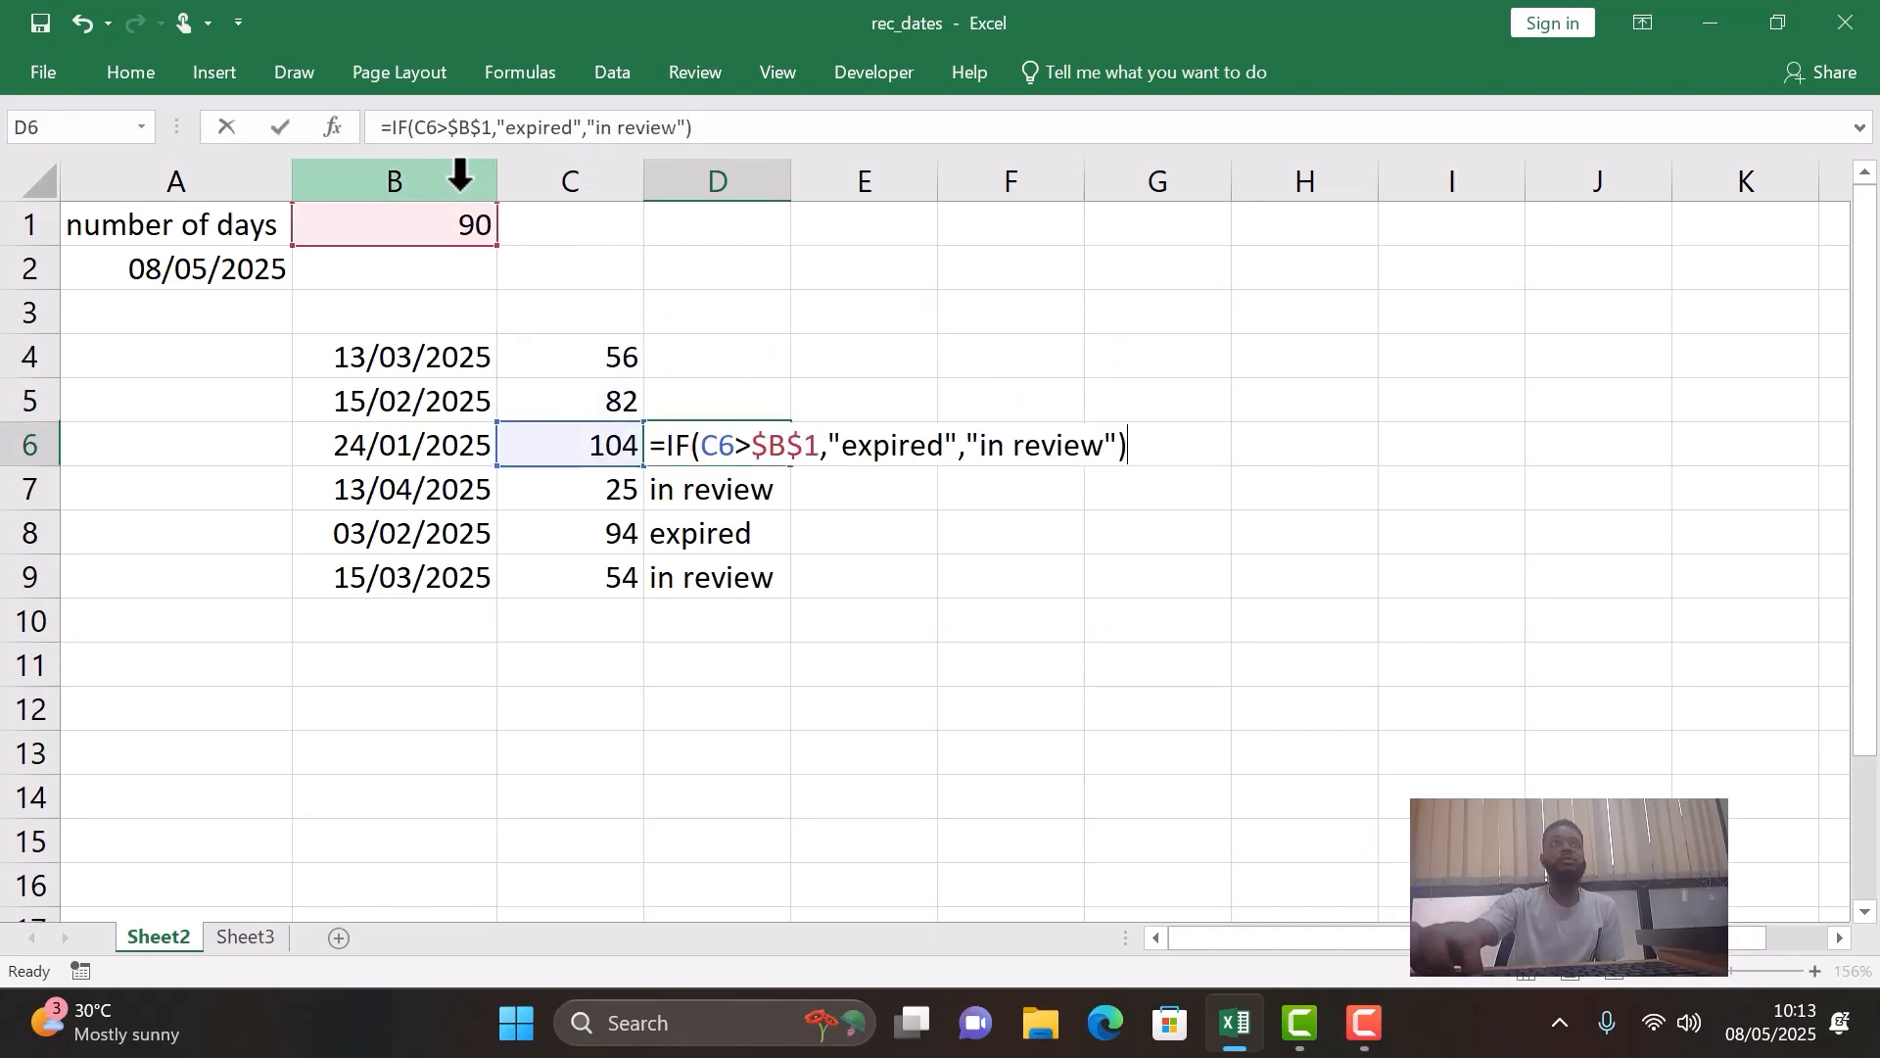
pyautogui.press('Return')
pyautogui.press('BackSpace')
pyautogui.press('Return')
pyautogui.press('BackSpace')
pyautogui.press('Return')
pyautogui.press('BackSpace')
pyautogui.press('Return')
pyautogui.press('BackSpace')
pyautogui.press('Return')
pyautogui.press('BackSpace')
pyautogui.press('Return')
pyautogui.press('BackSpace')
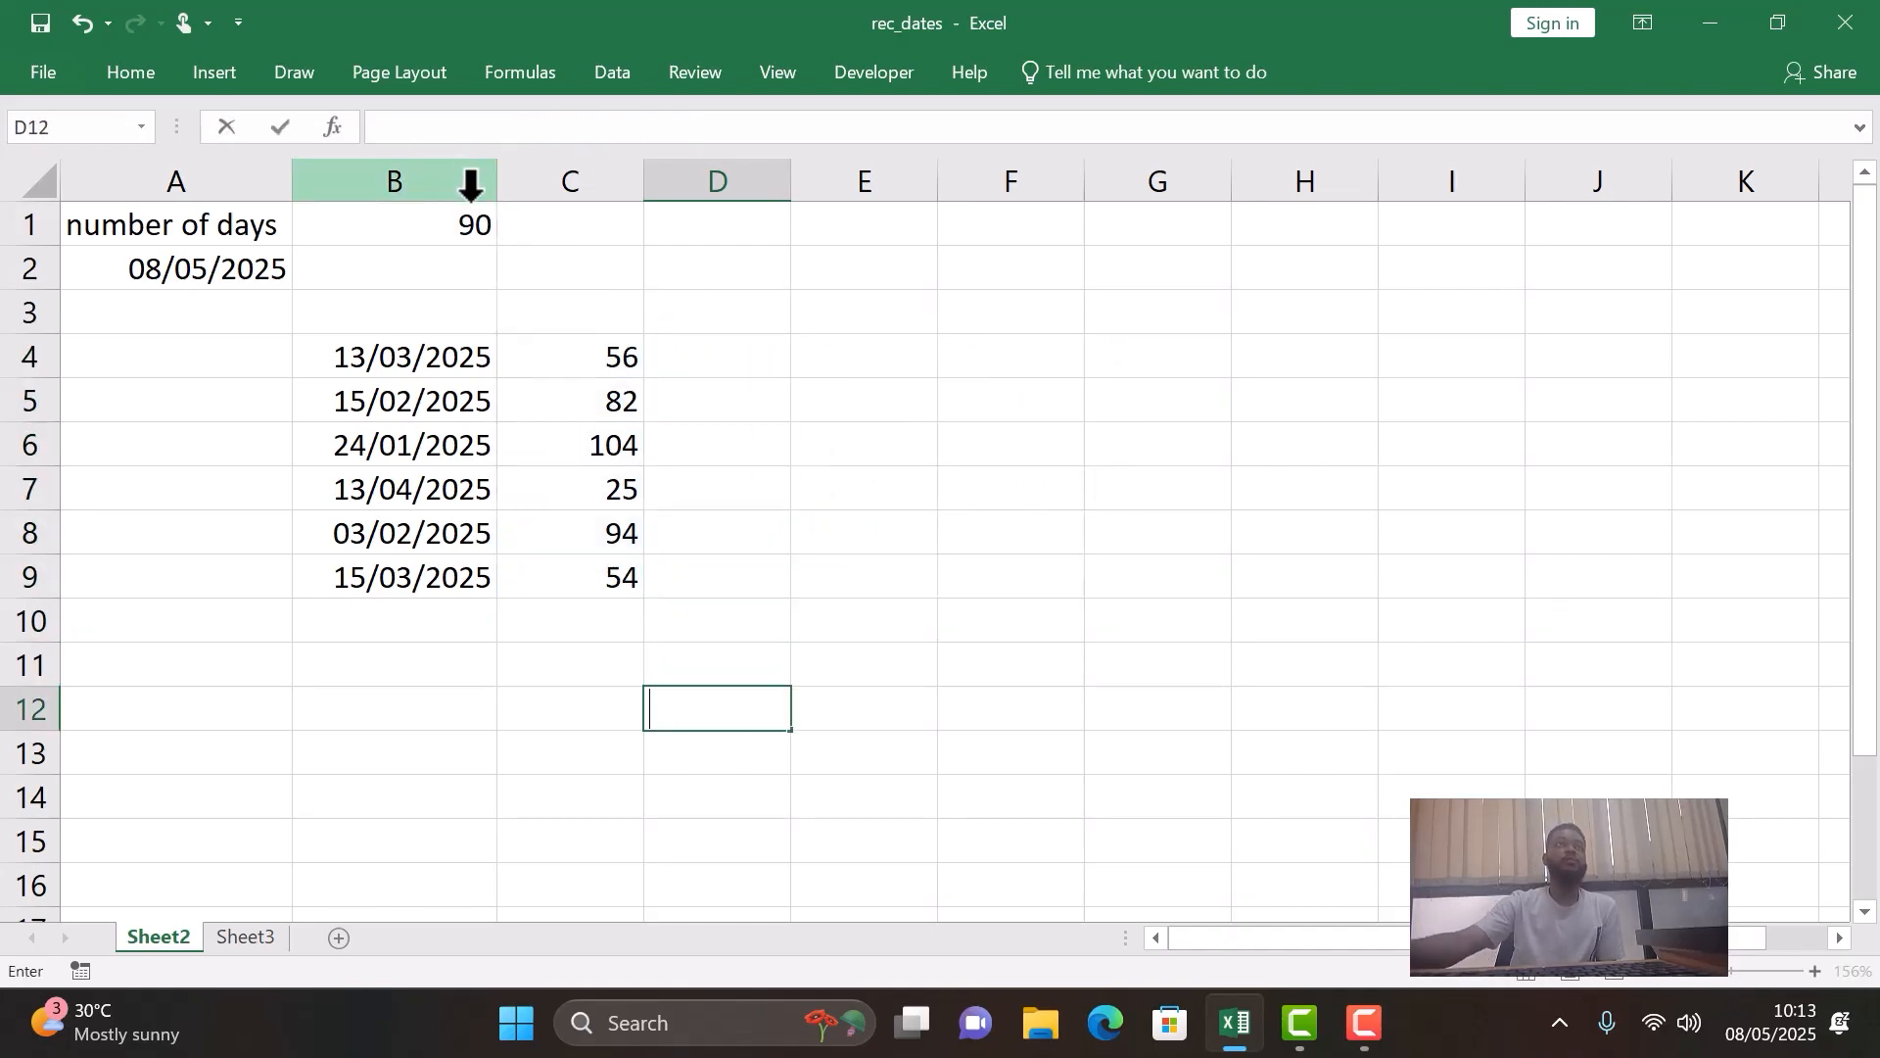
# - Clear the elapsed-days formulas from C5 to C9, keeping the one in C4
pyautogui.click(612, 406)
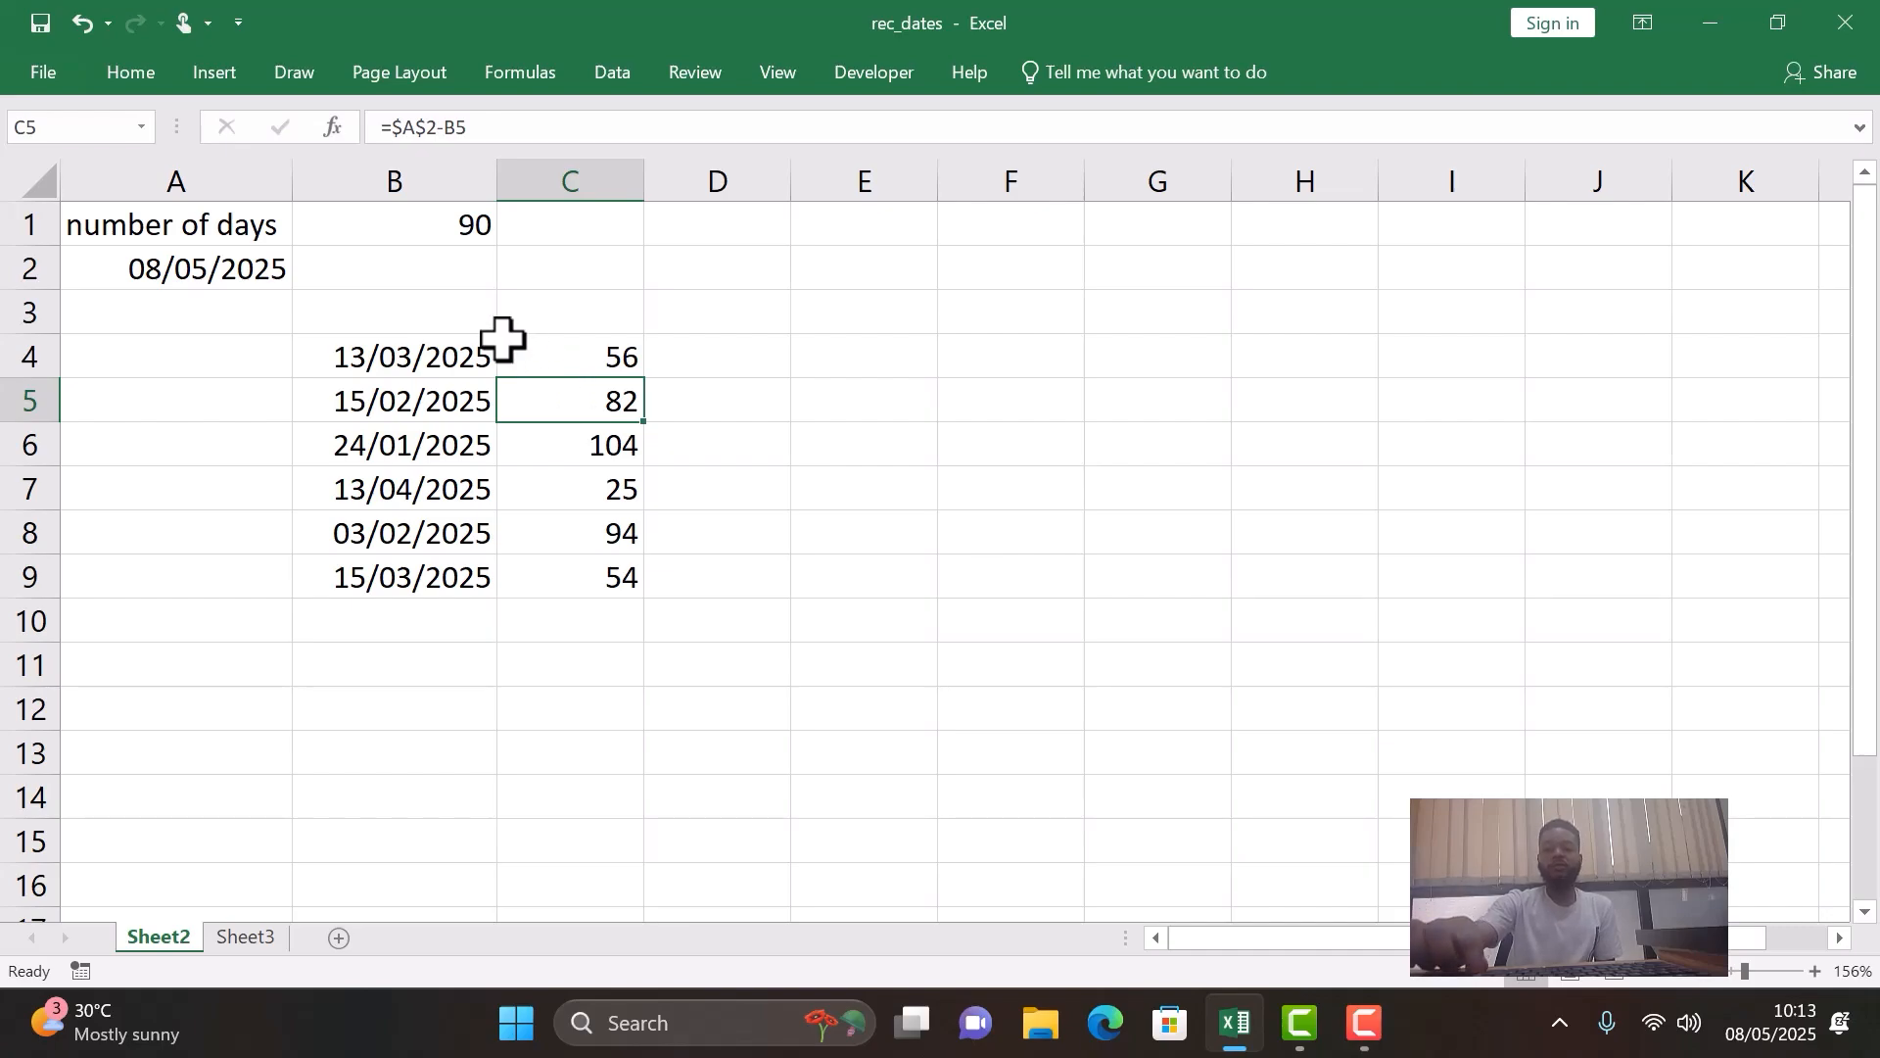
pyautogui.press('BackSpace')
pyautogui.press('Return')
pyautogui.press('BackSpace')
pyautogui.press('Return')
pyautogui.press('BackSpace')
pyautogui.press('Return')
pyautogui.press('BackSpace')
pyautogui.press('Return')
pyautogui.press('BackSpace')
pyautogui.press('Return')
pyautogui.press('Return')
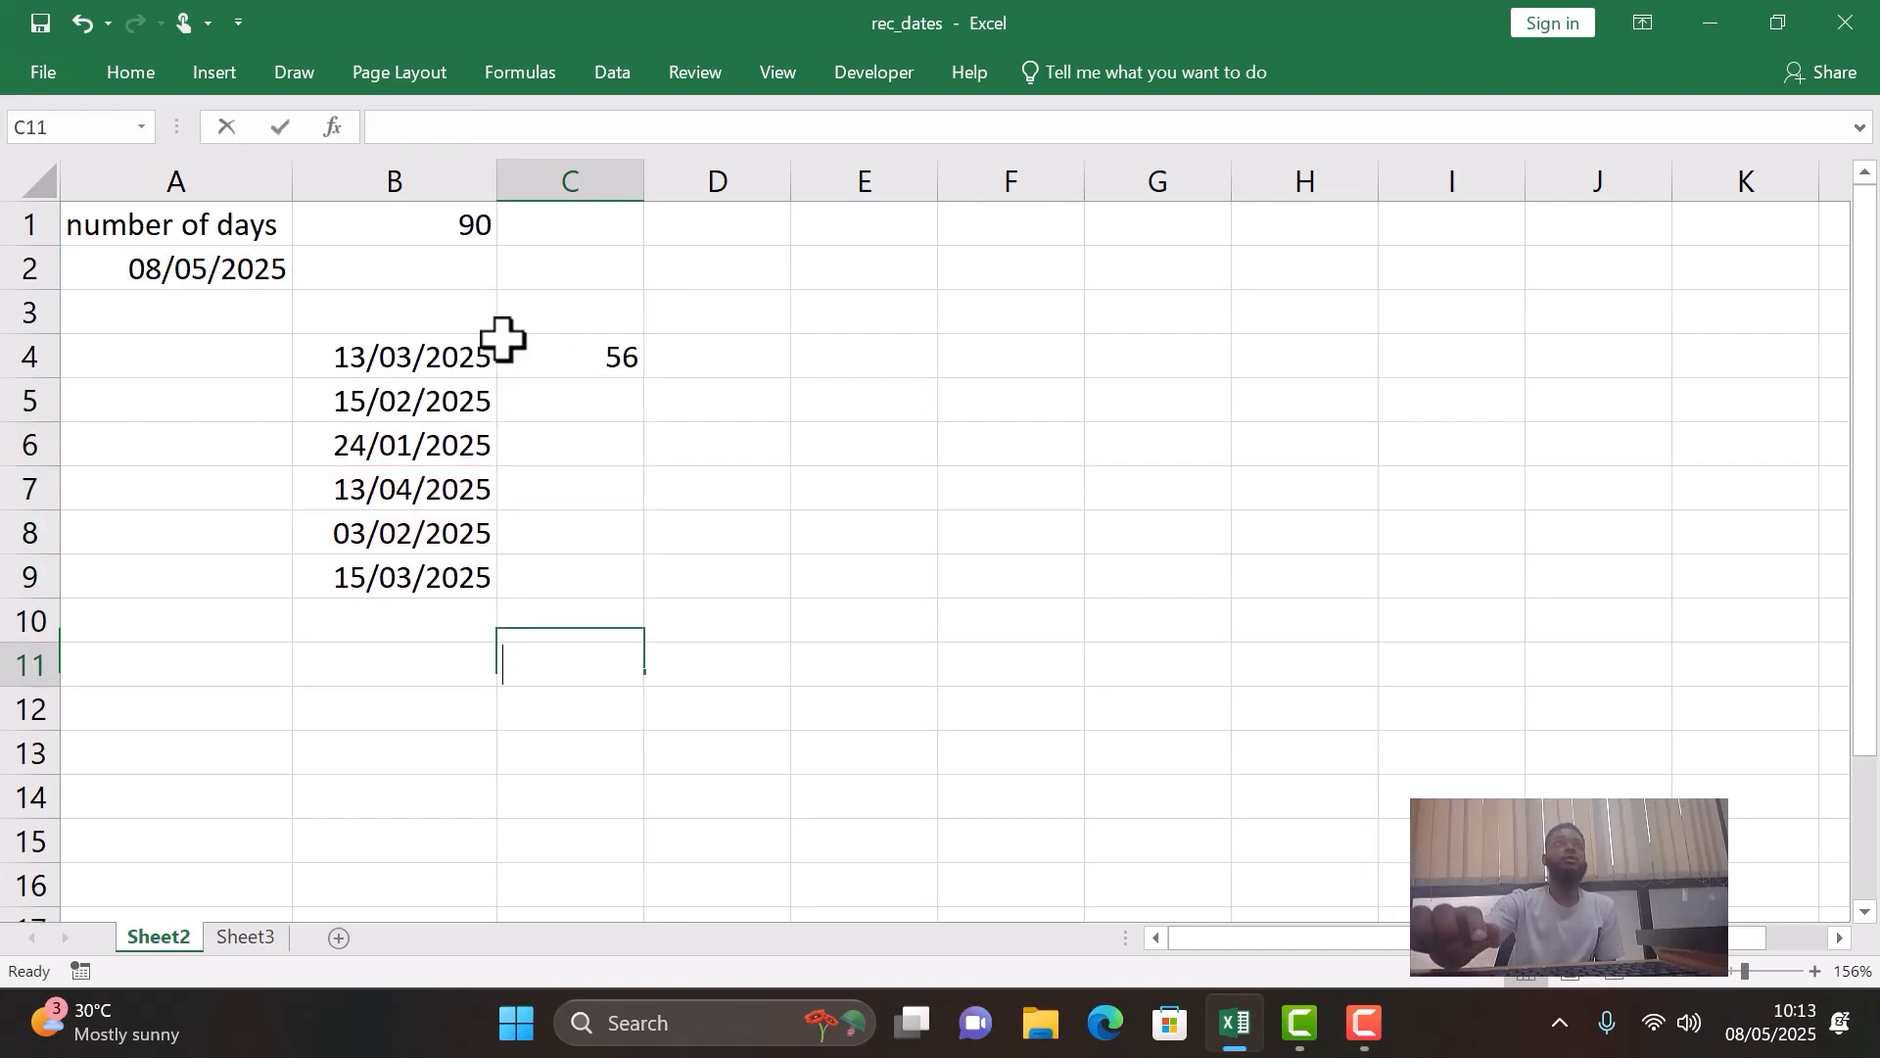
pyautogui.press('Return')
pyautogui.press('Return')
# - Replace the elapsed-days formula in C4 with the relative formula =A2-B4 and fill it down to C9
pyautogui.click(563, 365)
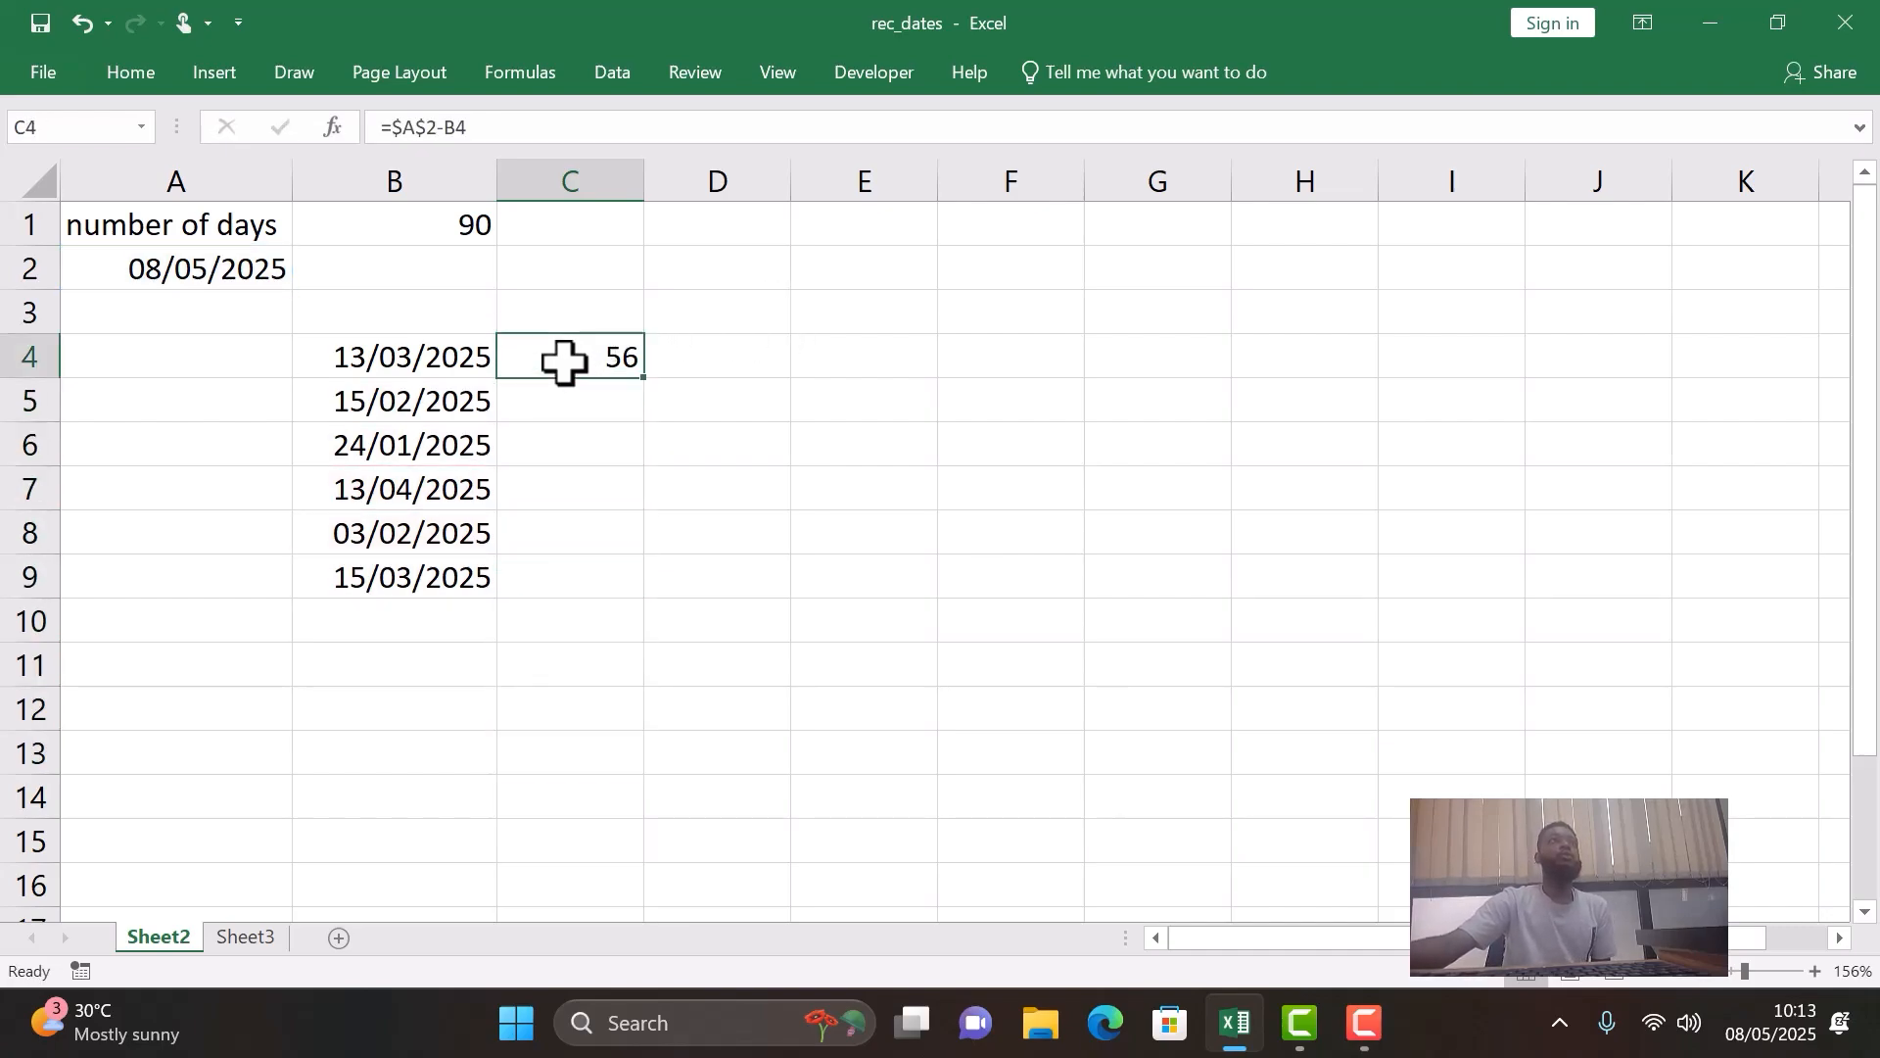
pyautogui.doubleClick(572, 360)
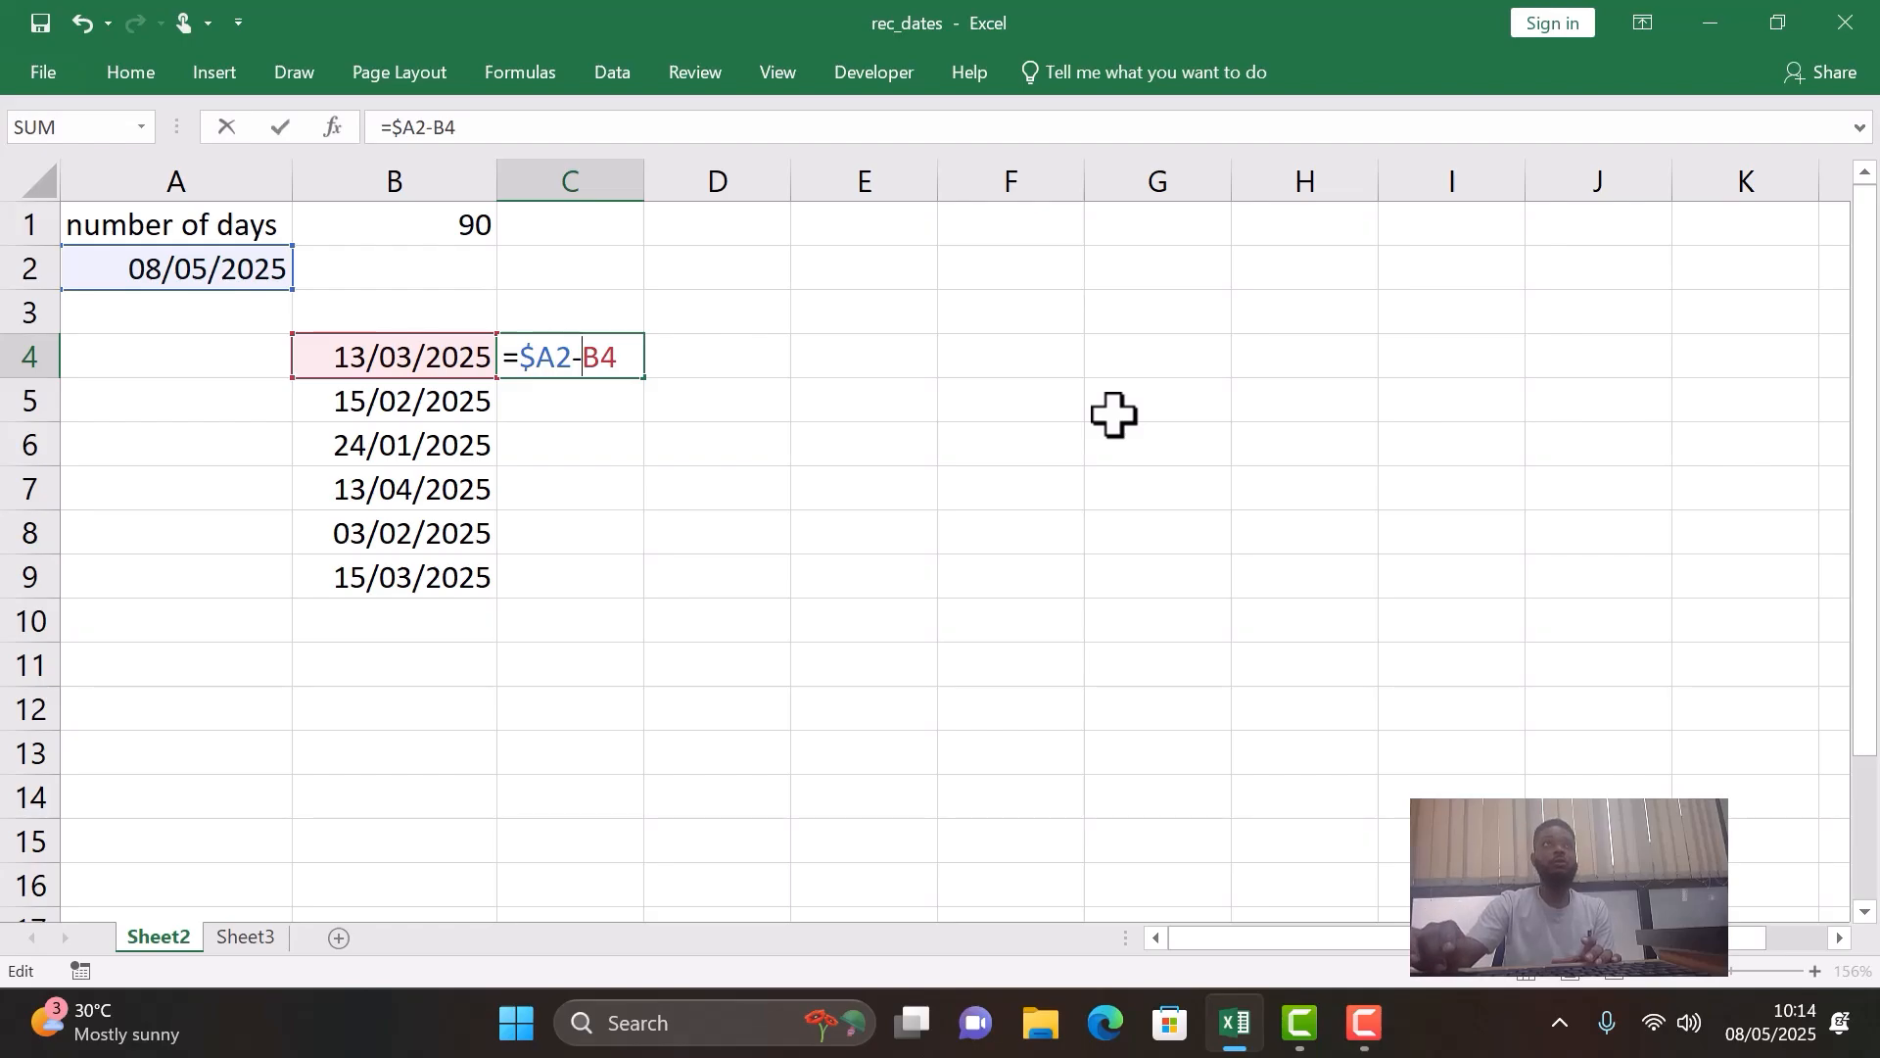
pyautogui.press('BackSpace')
pyautogui.press('BackSpace')
pyautogui.press('BackSpace')
pyautogui.press('BackSpace')
pyautogui.press('BackSpace')
pyautogui.press('BackSpace')
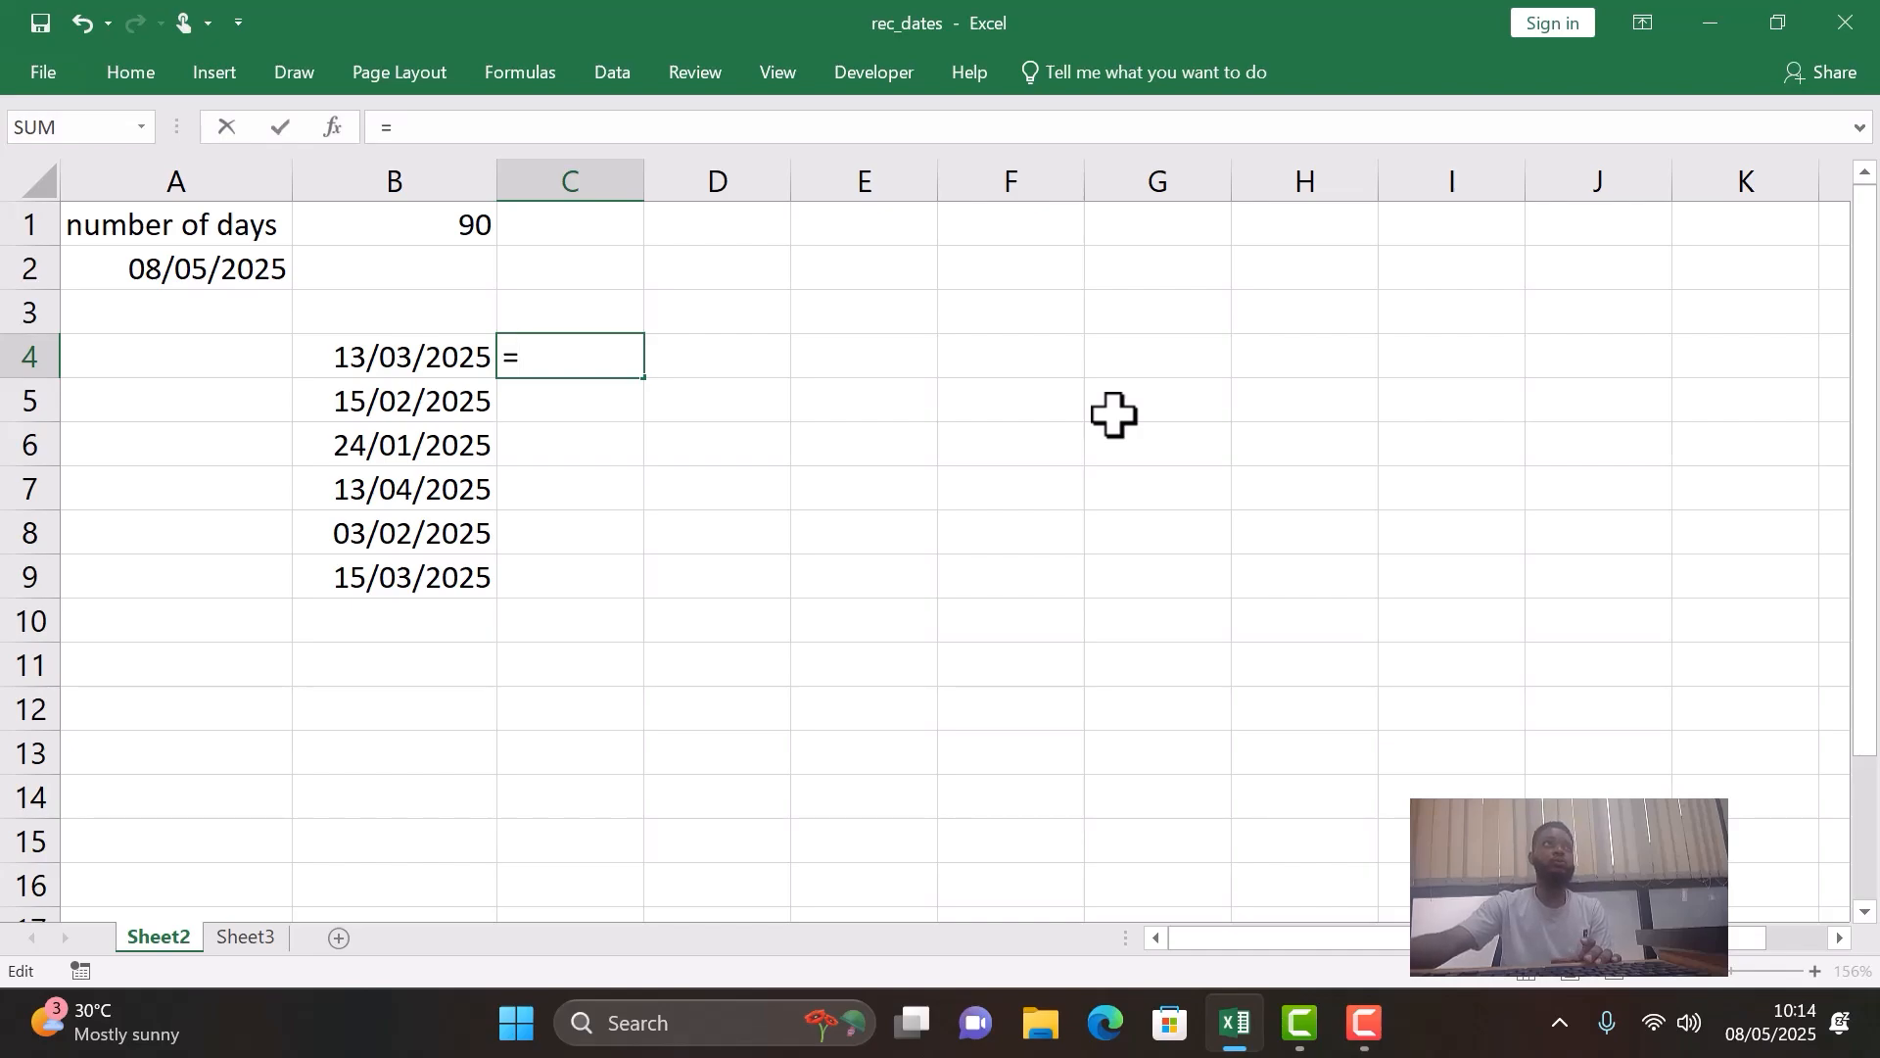
pyautogui.click(256, 268)
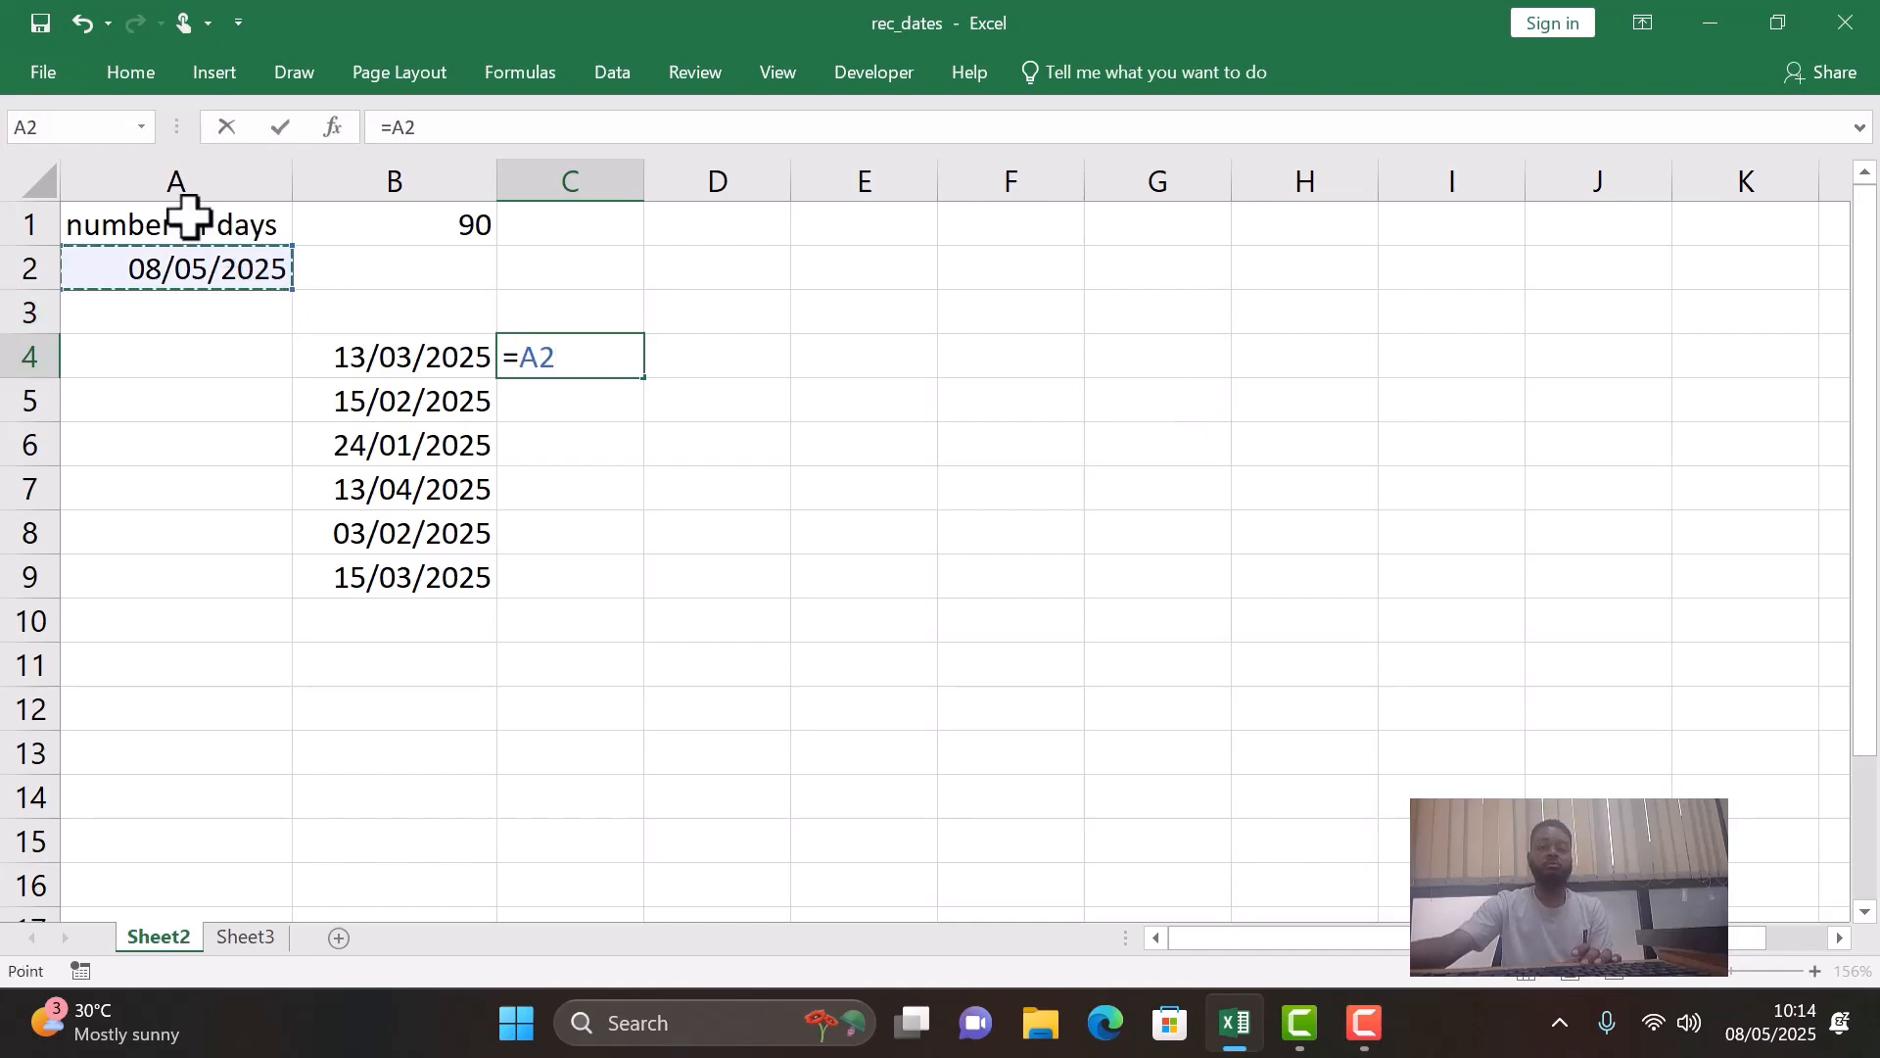
pyautogui.write('-')
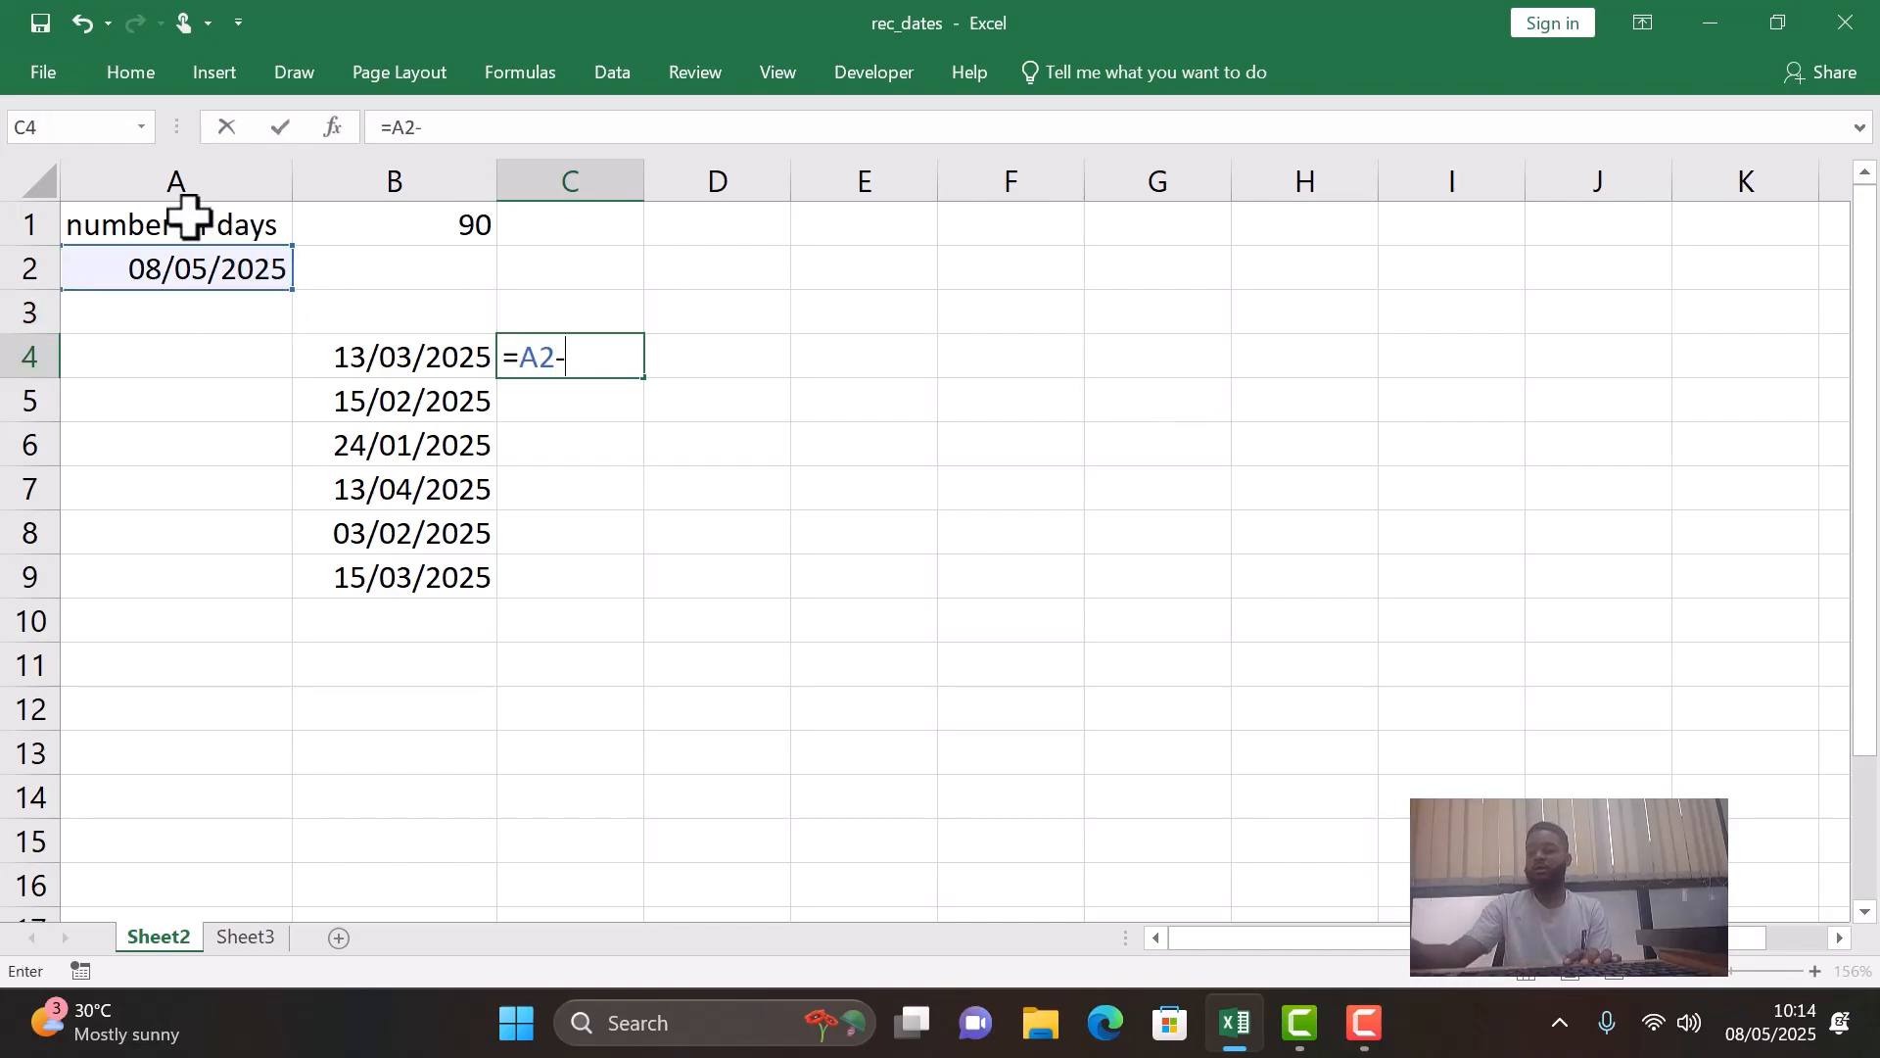
pyautogui.click(457, 352)
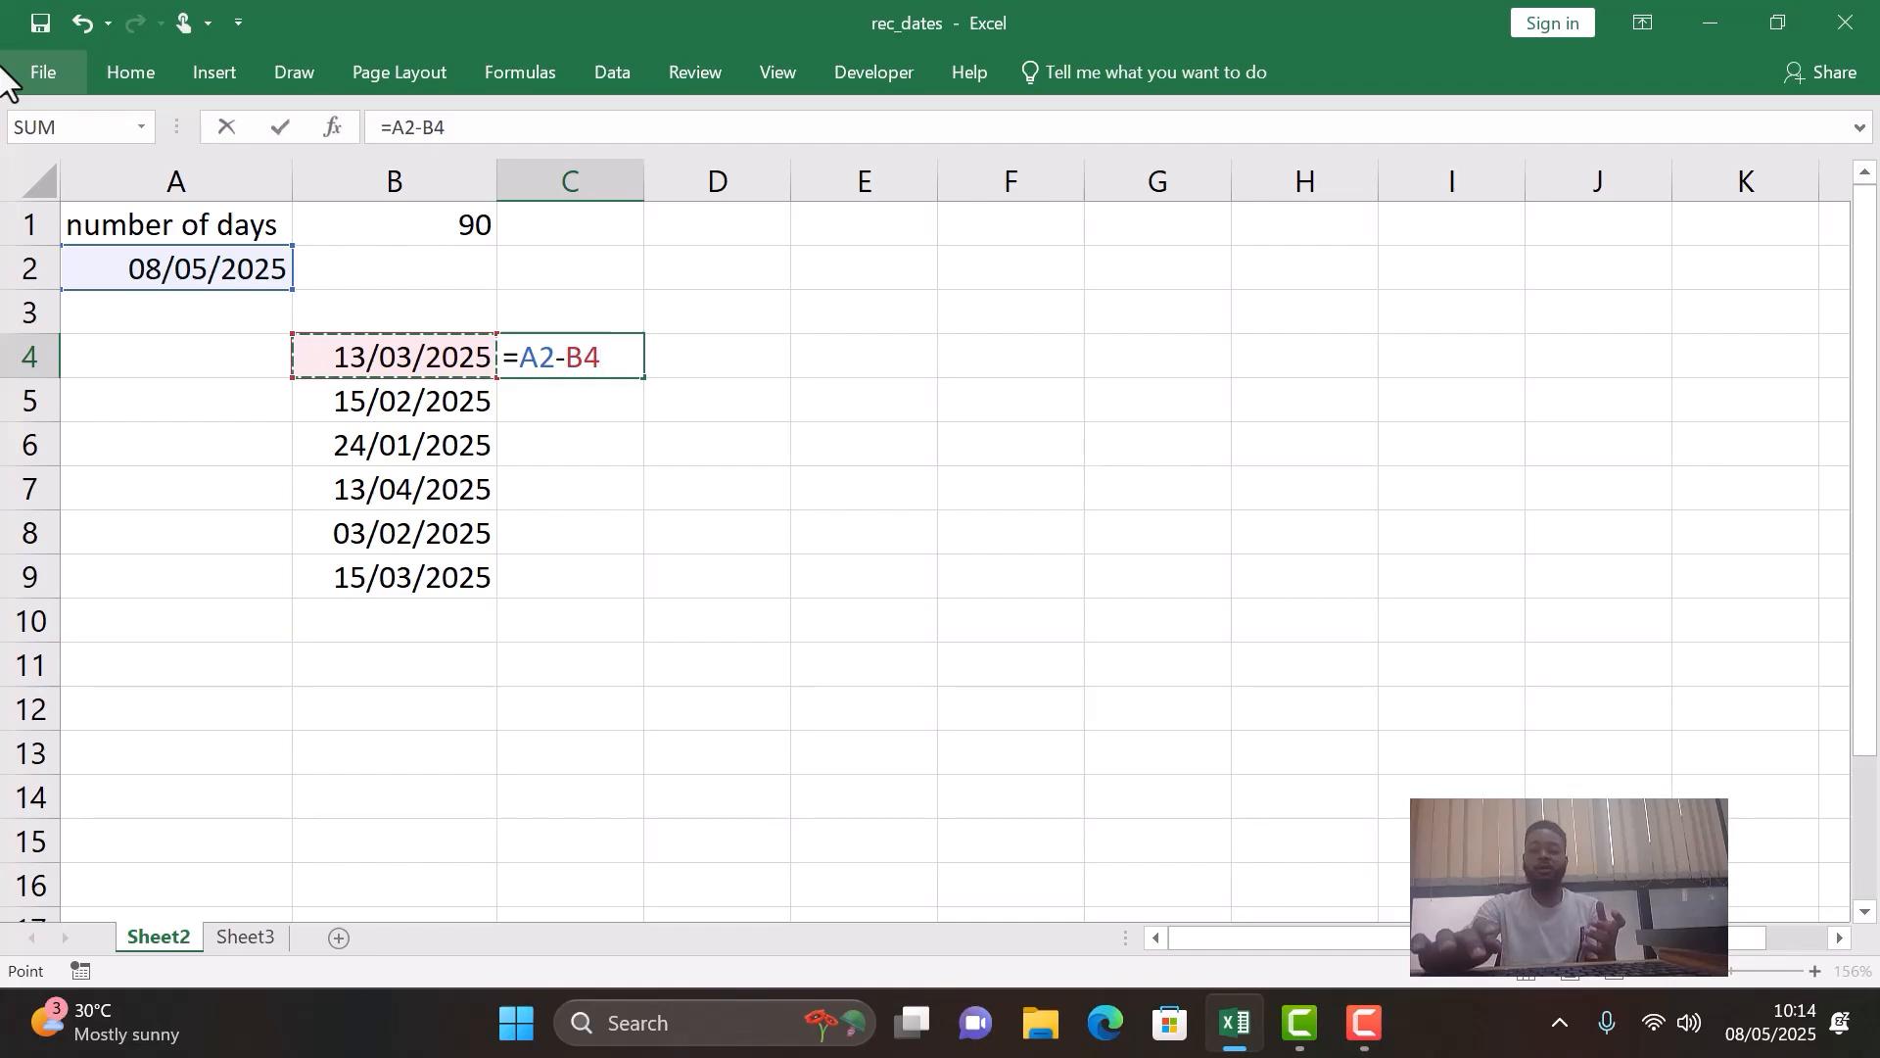
pyautogui.press('Return')
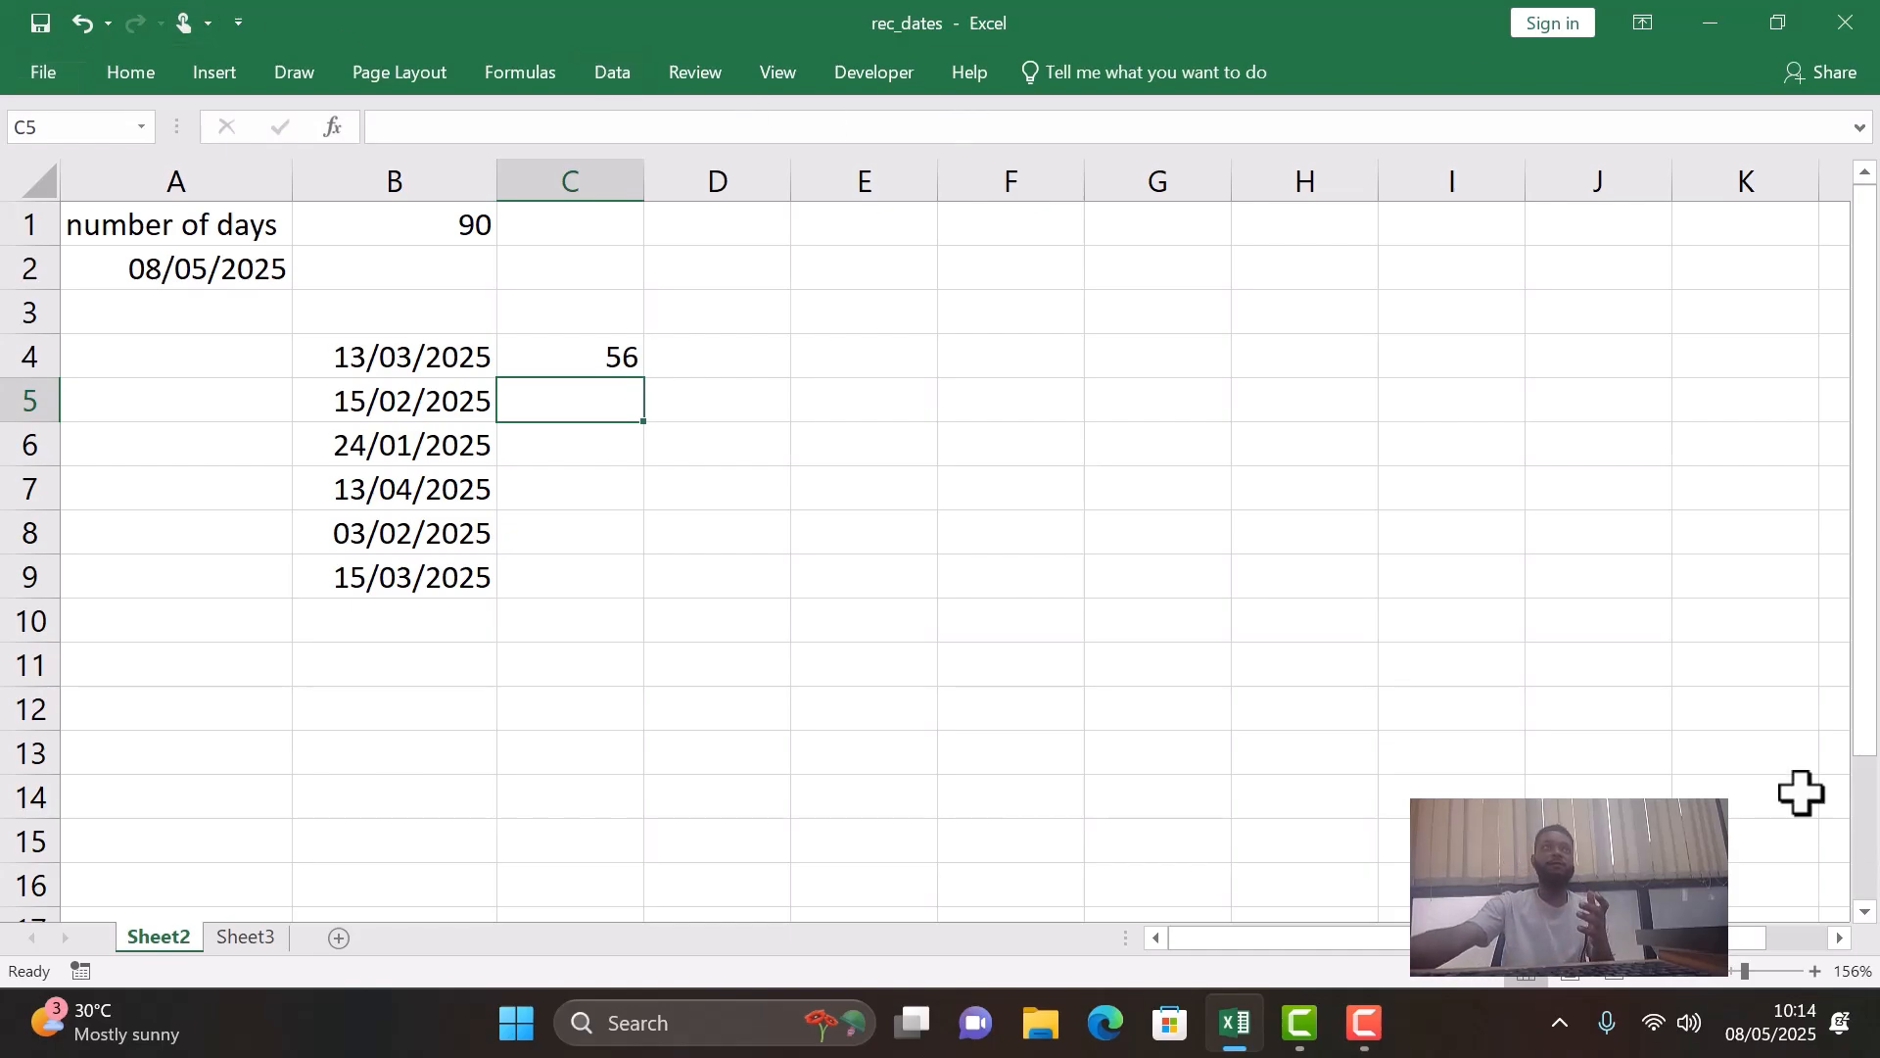
pyautogui.click(519, 356)
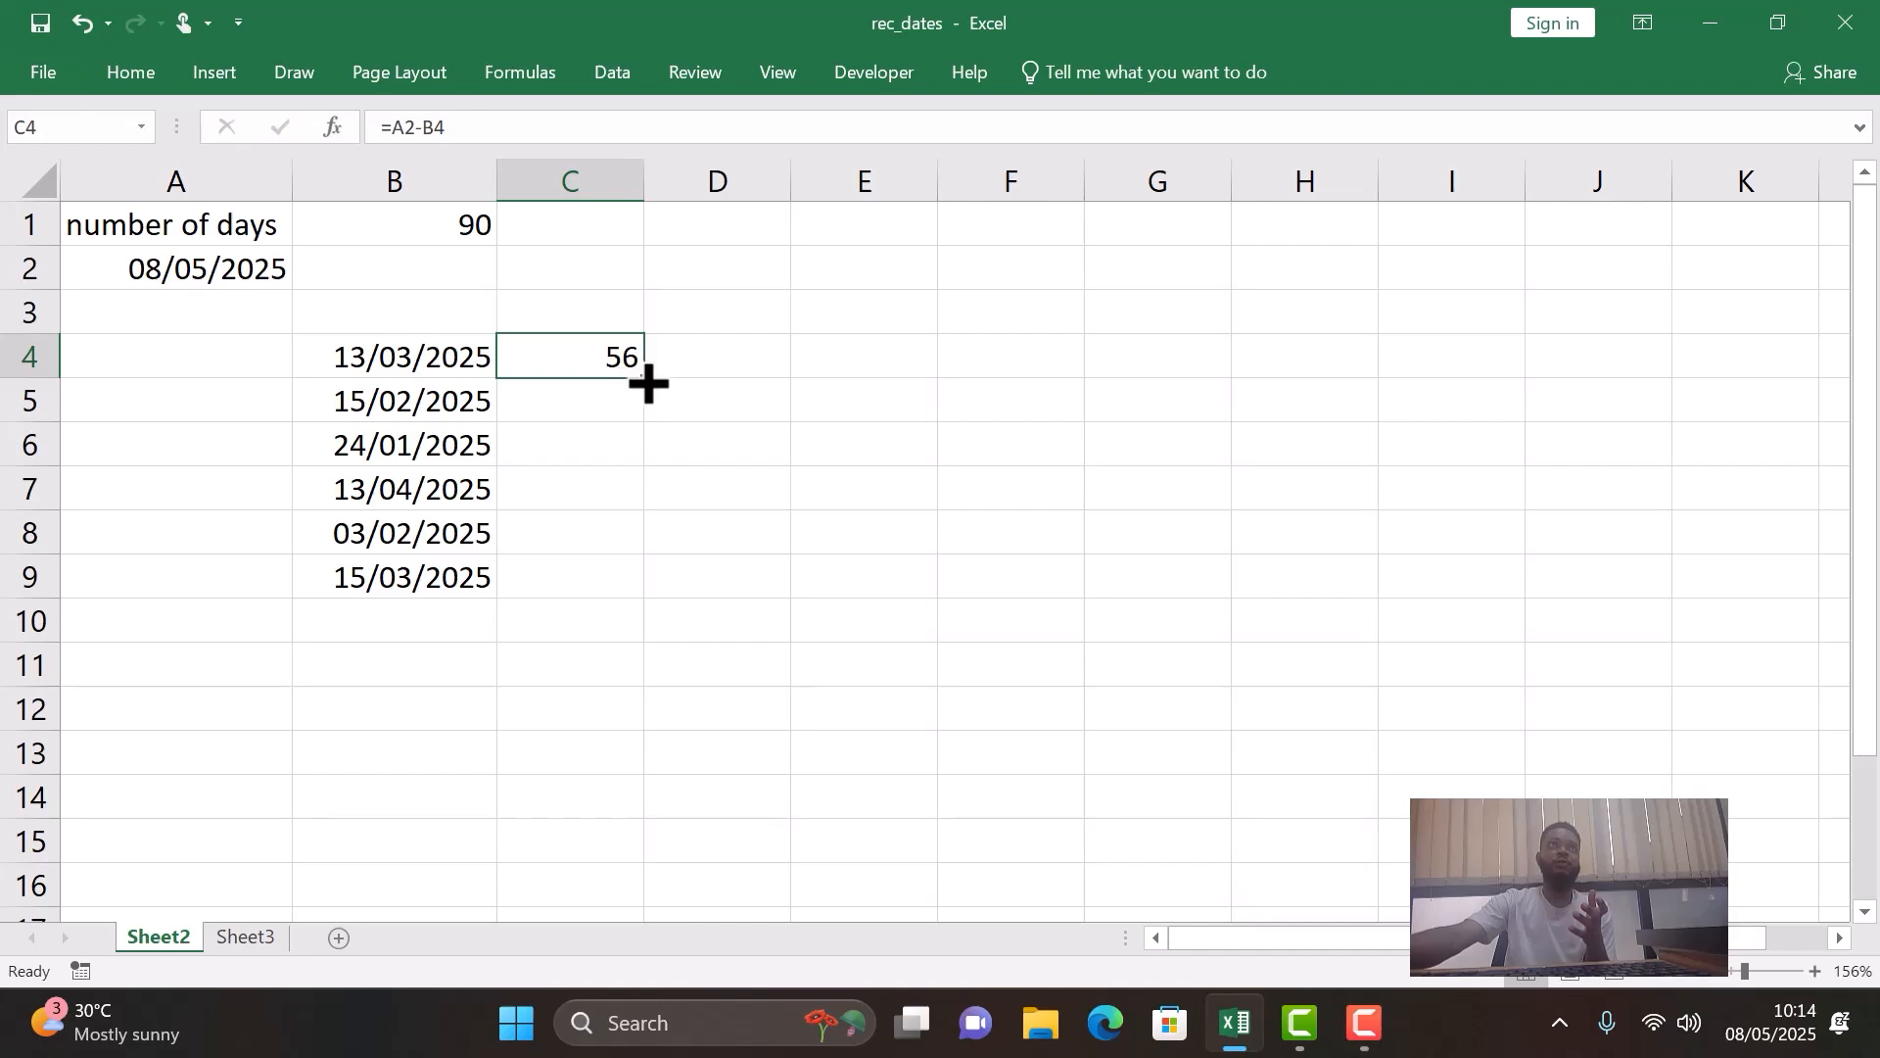
pyautogui.doubleClick(649, 383)
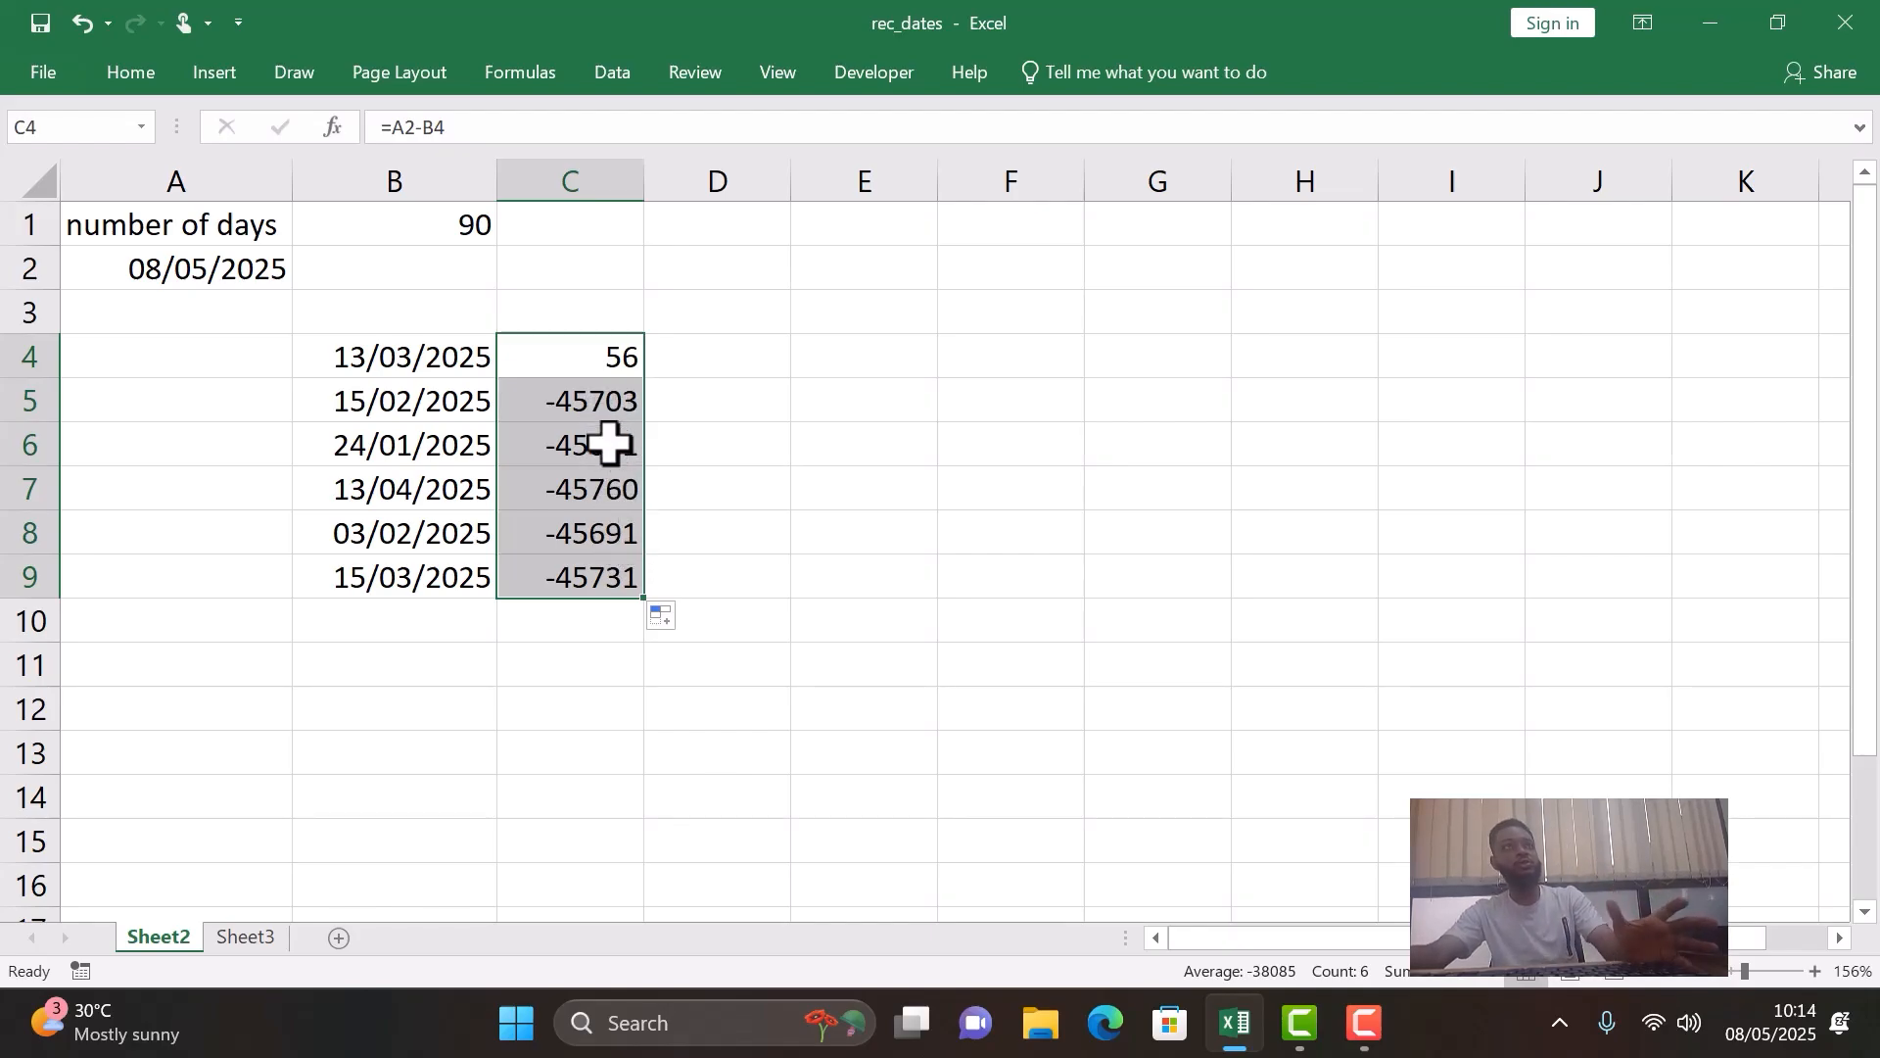
# - Set up a small example with 10 in H5 and the values 2, 4 and 6 in I5 to I7
pyautogui.click(1281, 416)
pyautogui.write('10')
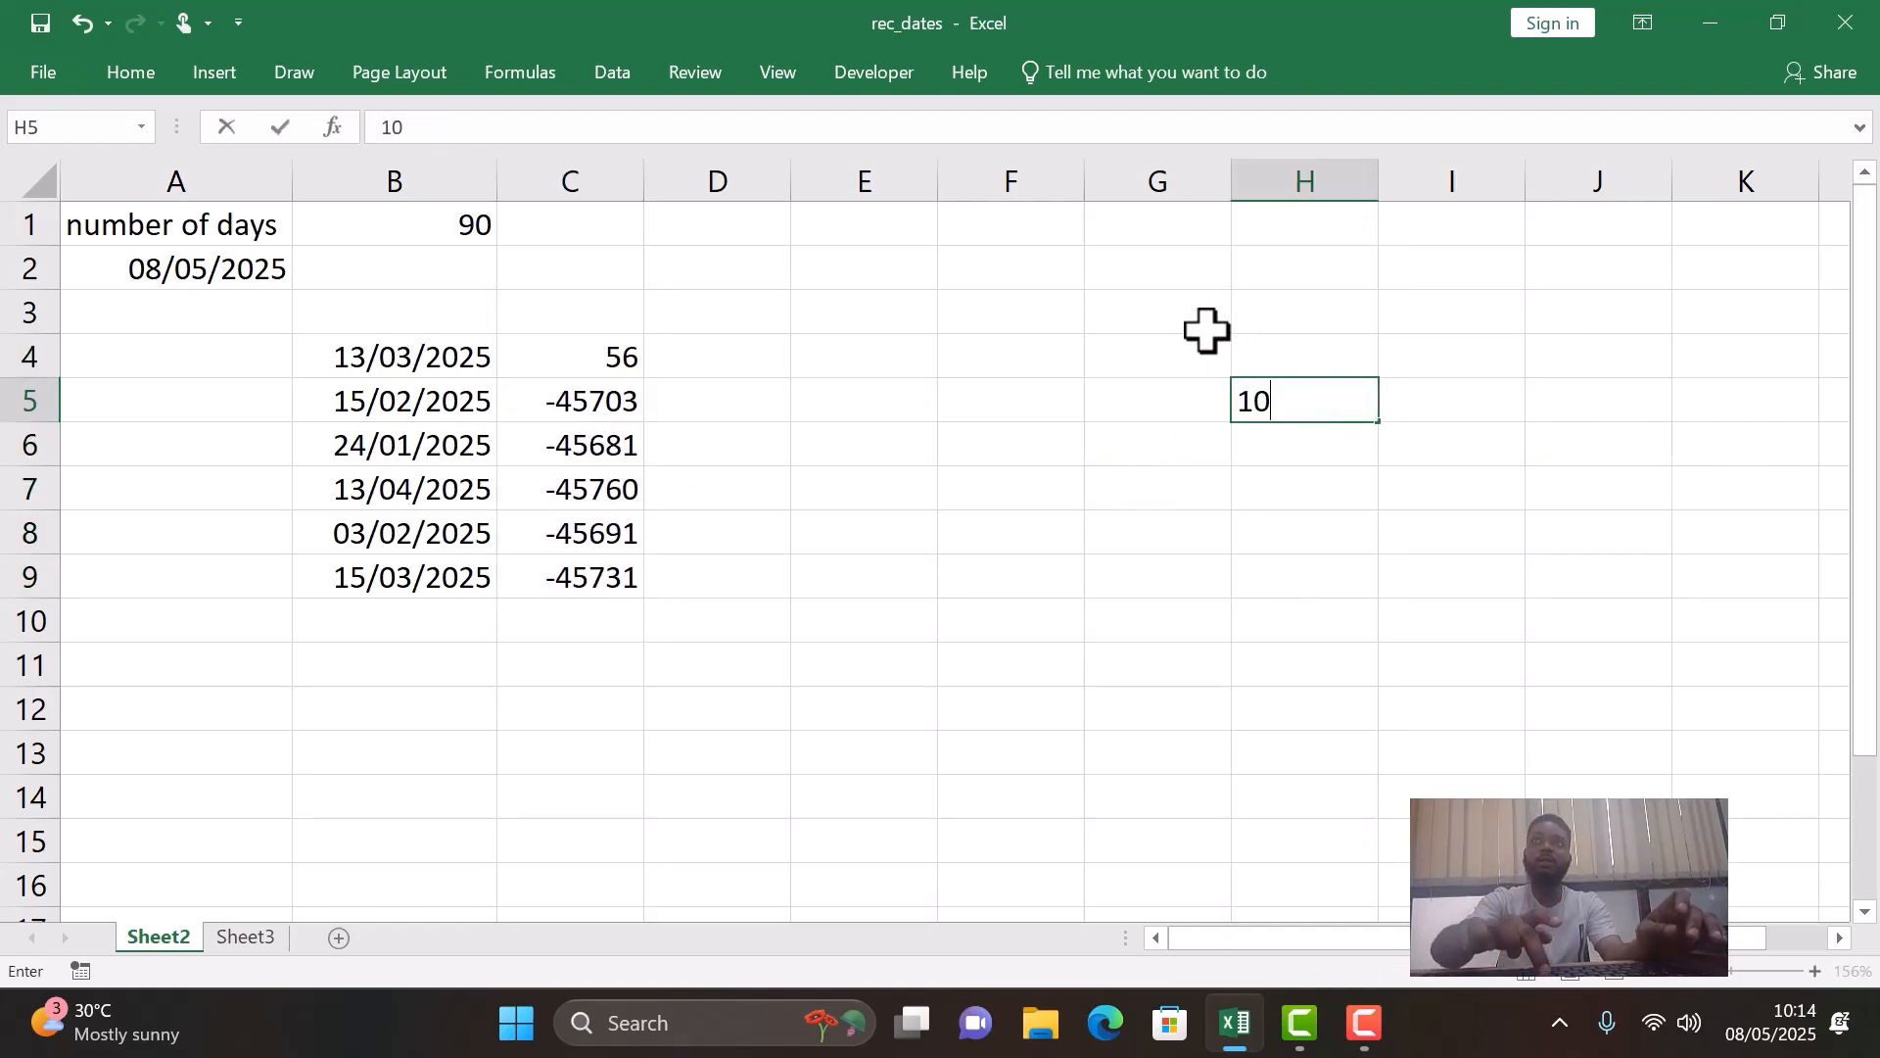
pyautogui.press('Return')
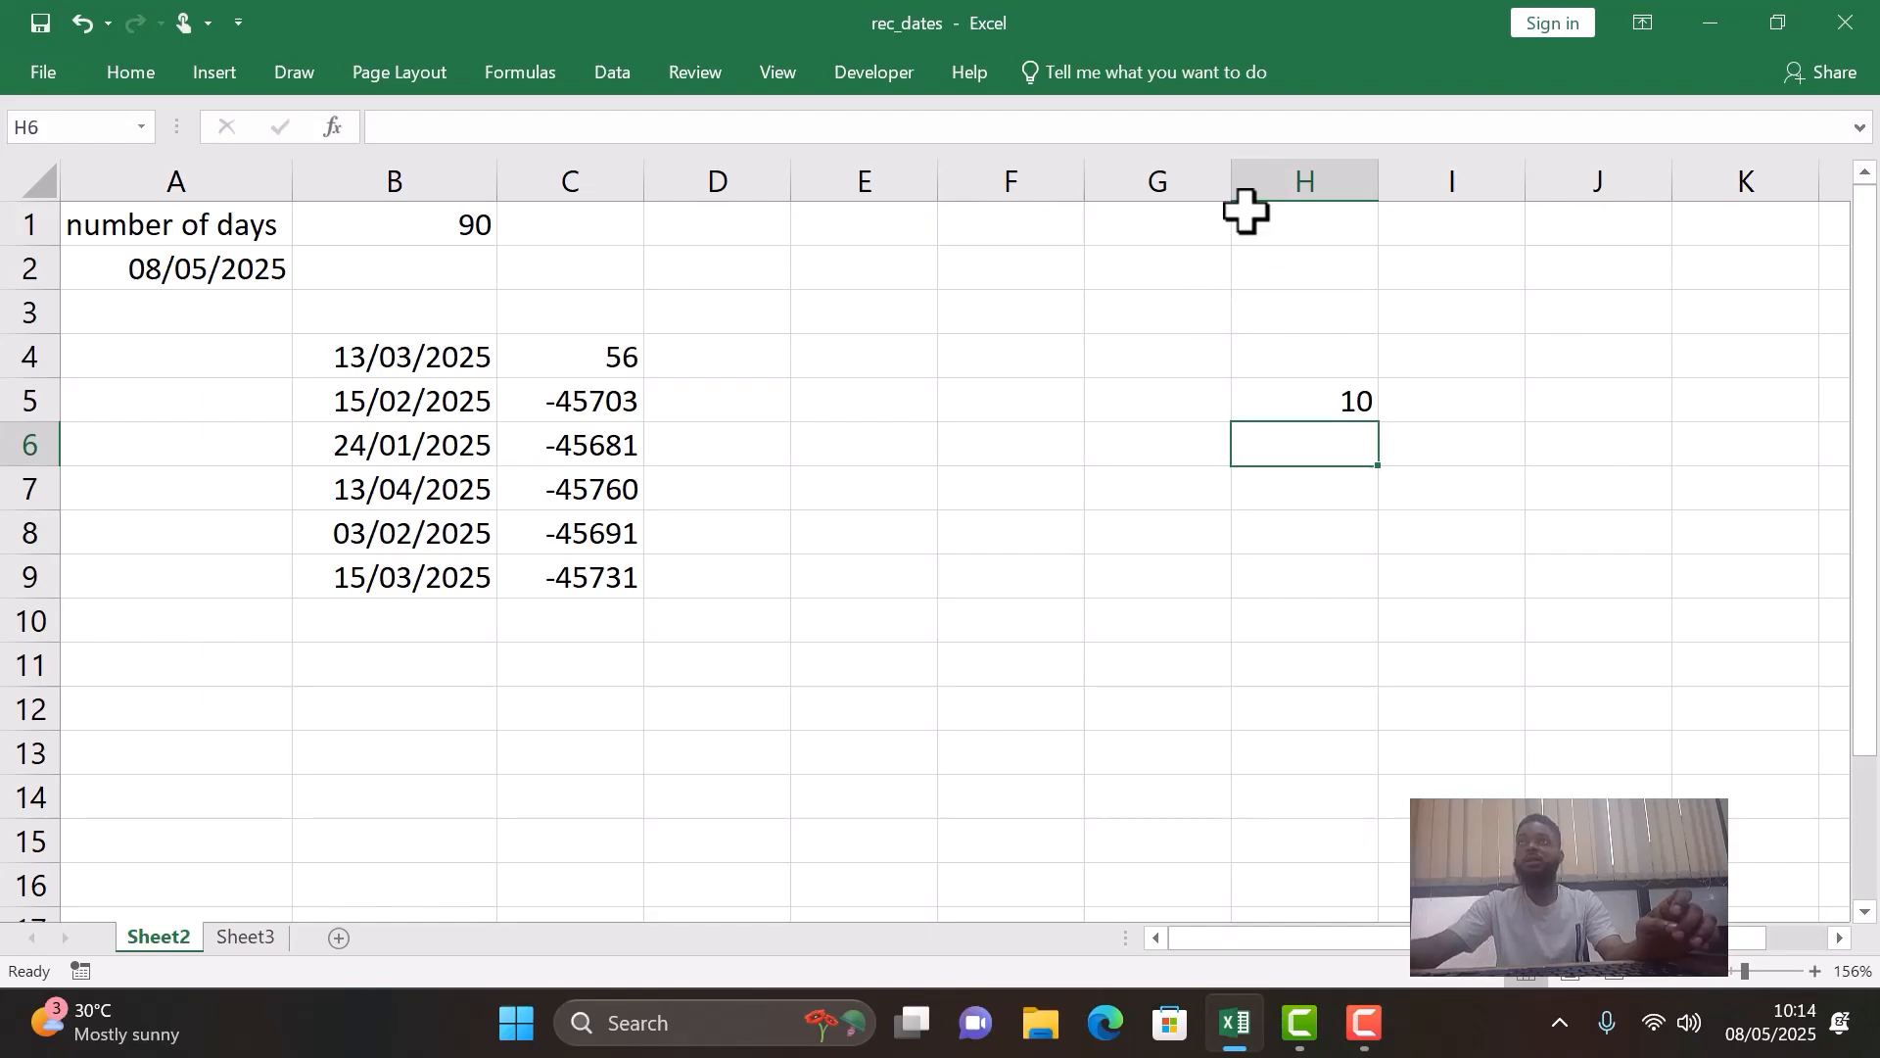
pyautogui.click(1477, 408)
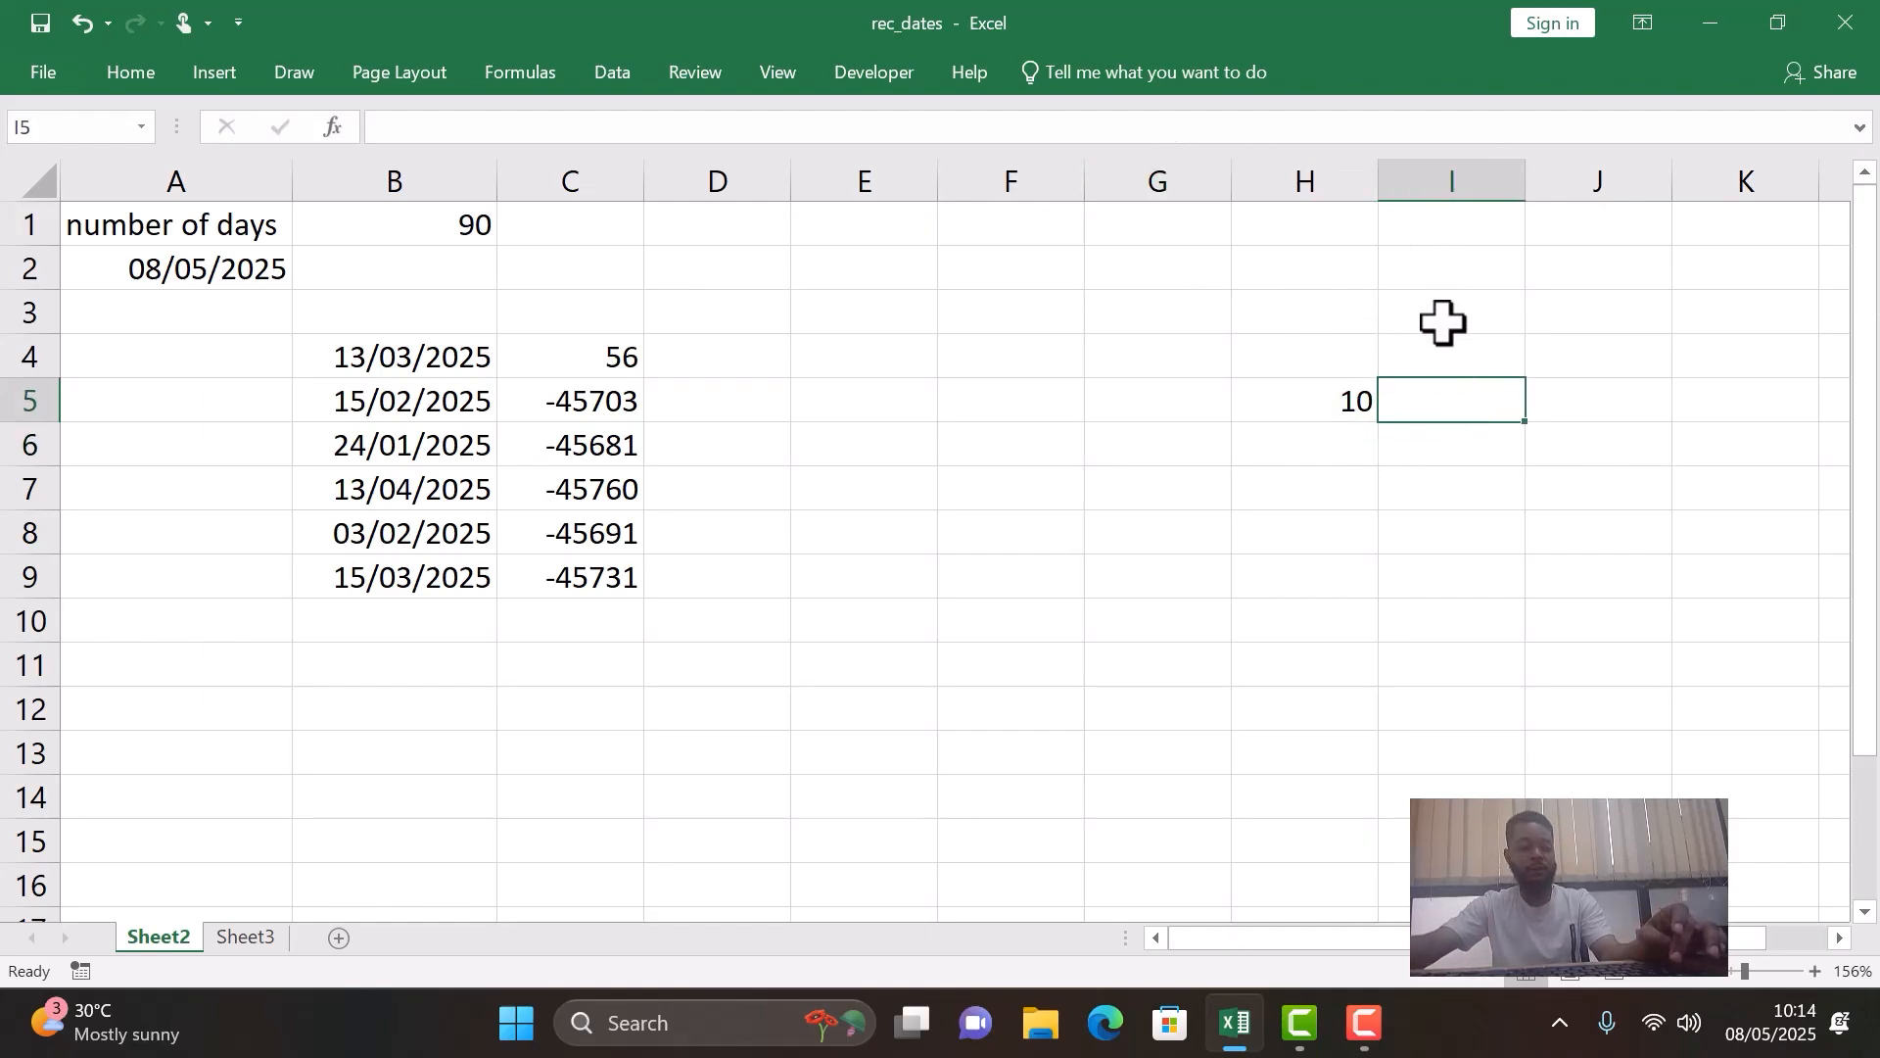
pyautogui.write('2')
pyautogui.press('Return')
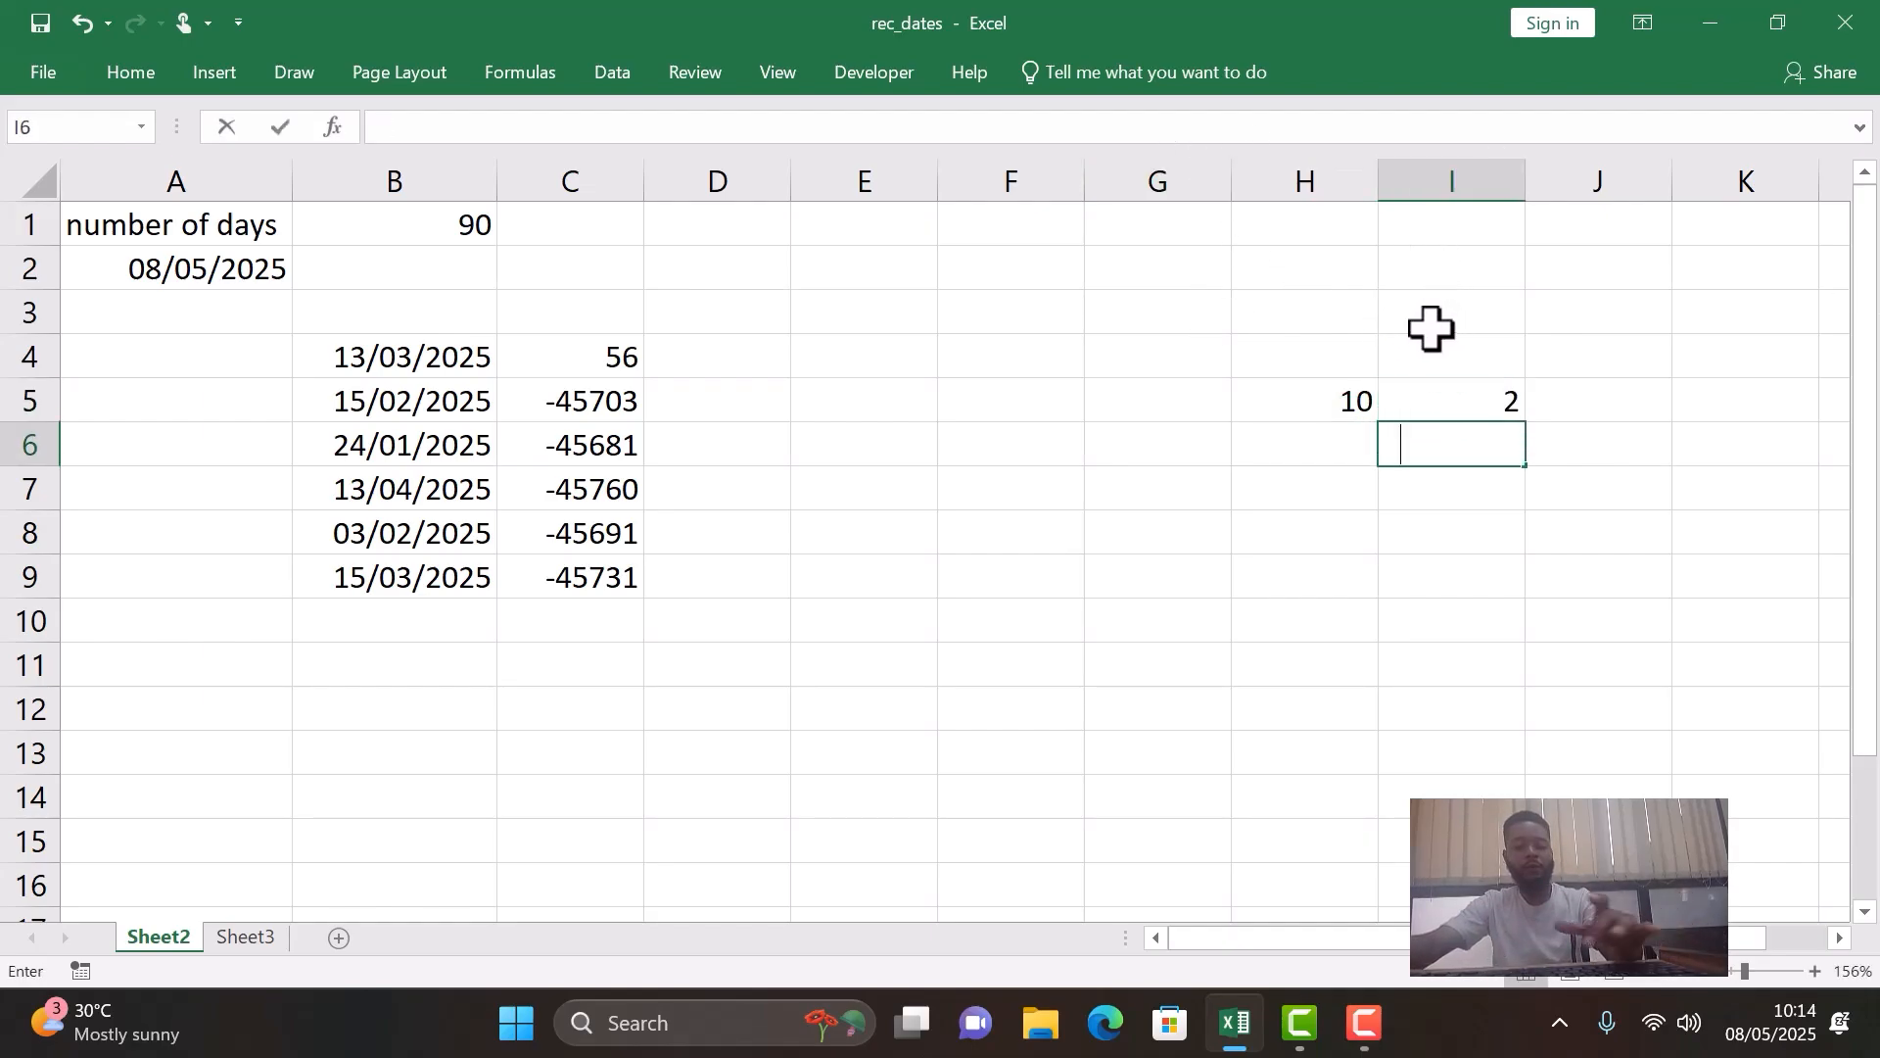
pyautogui.press('Return')
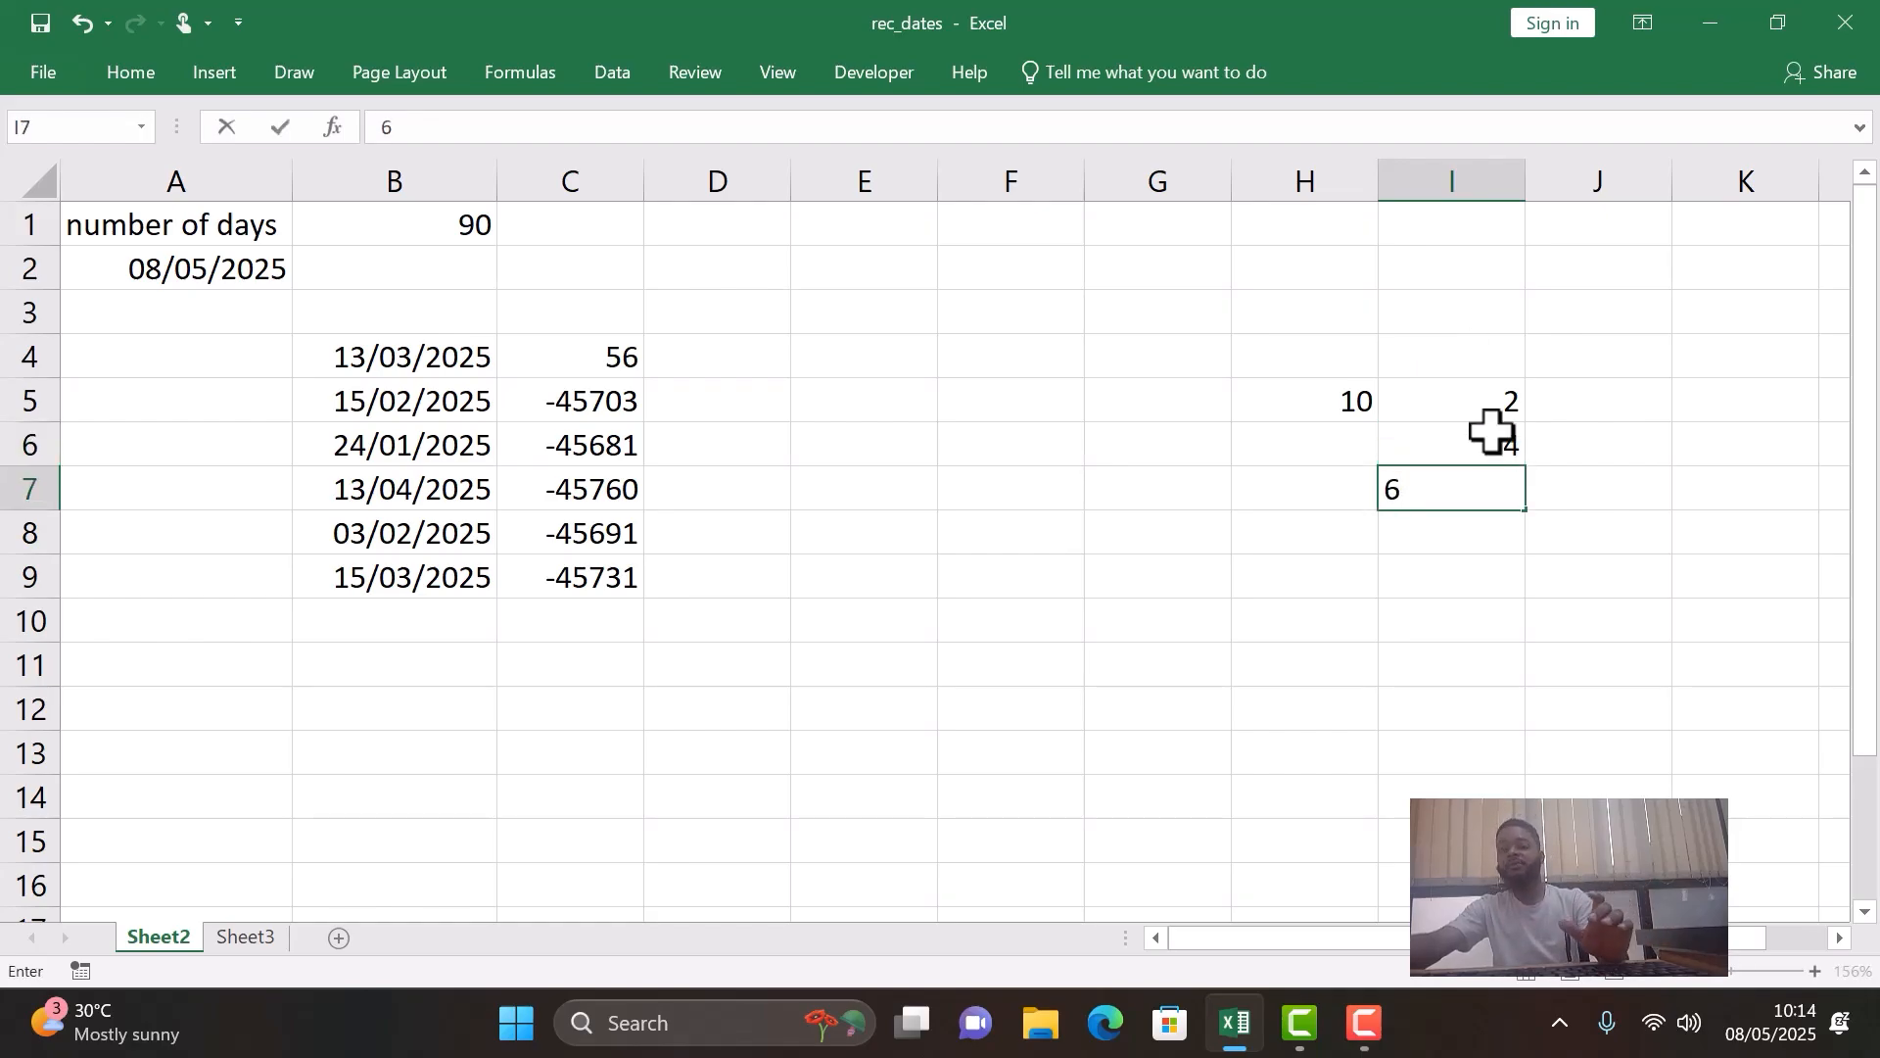
pyautogui.press('Return')
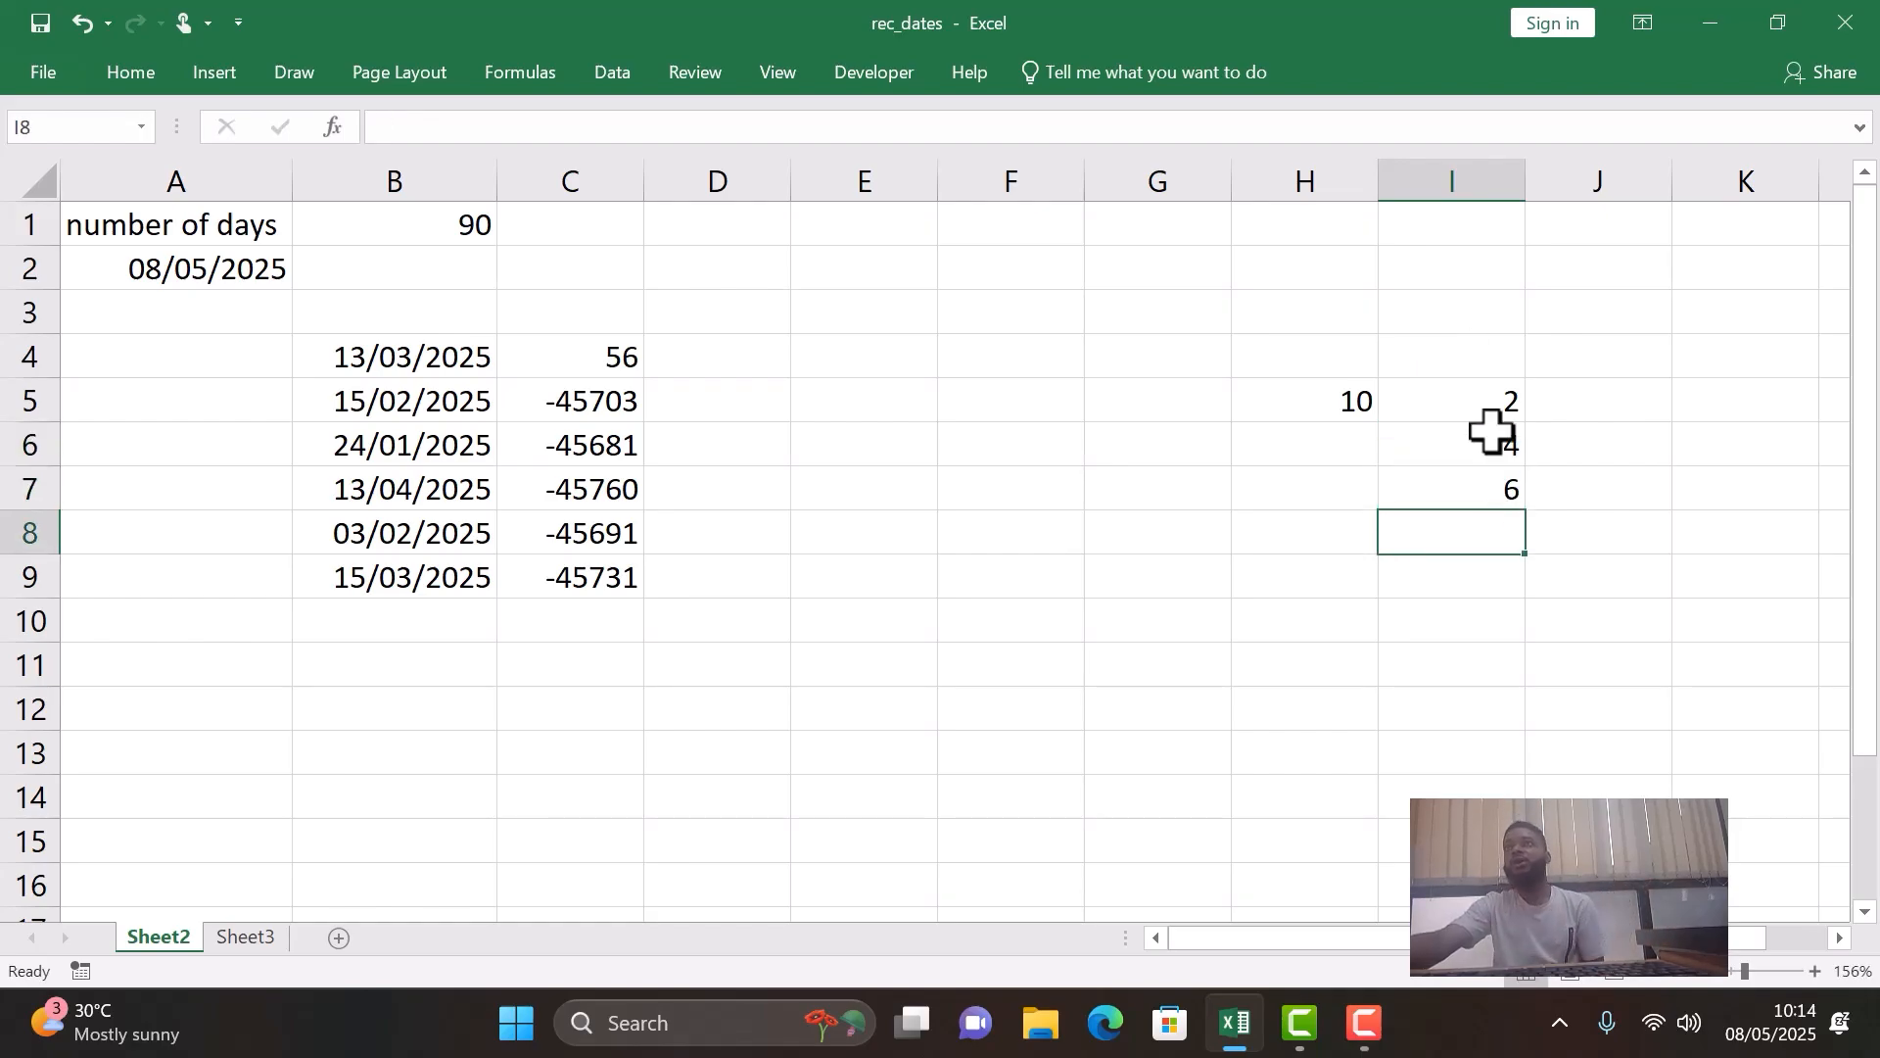
# - Add the example numbers in J5 with =H5+I5, fill the formula down to J7 and check the copy in J6
pyautogui.click(1600, 402)
pyautogui.write('=')
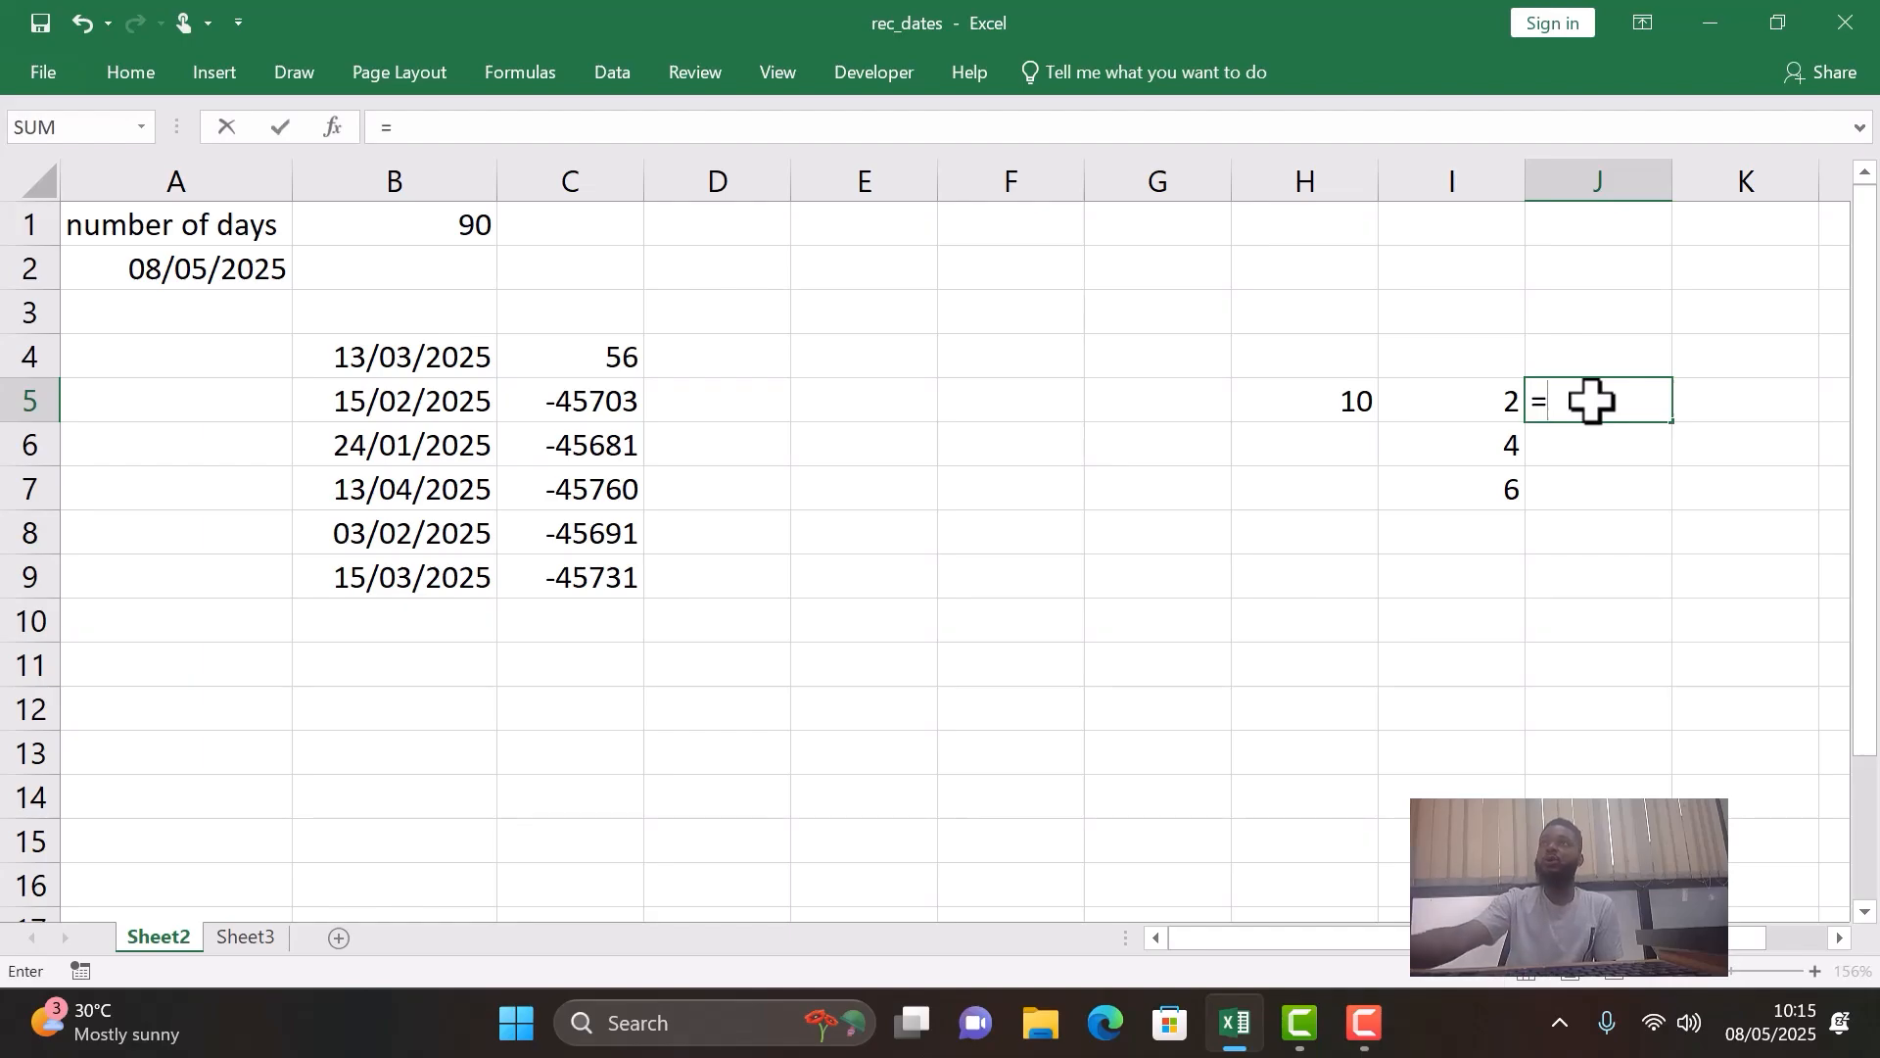
pyautogui.click(1339, 397)
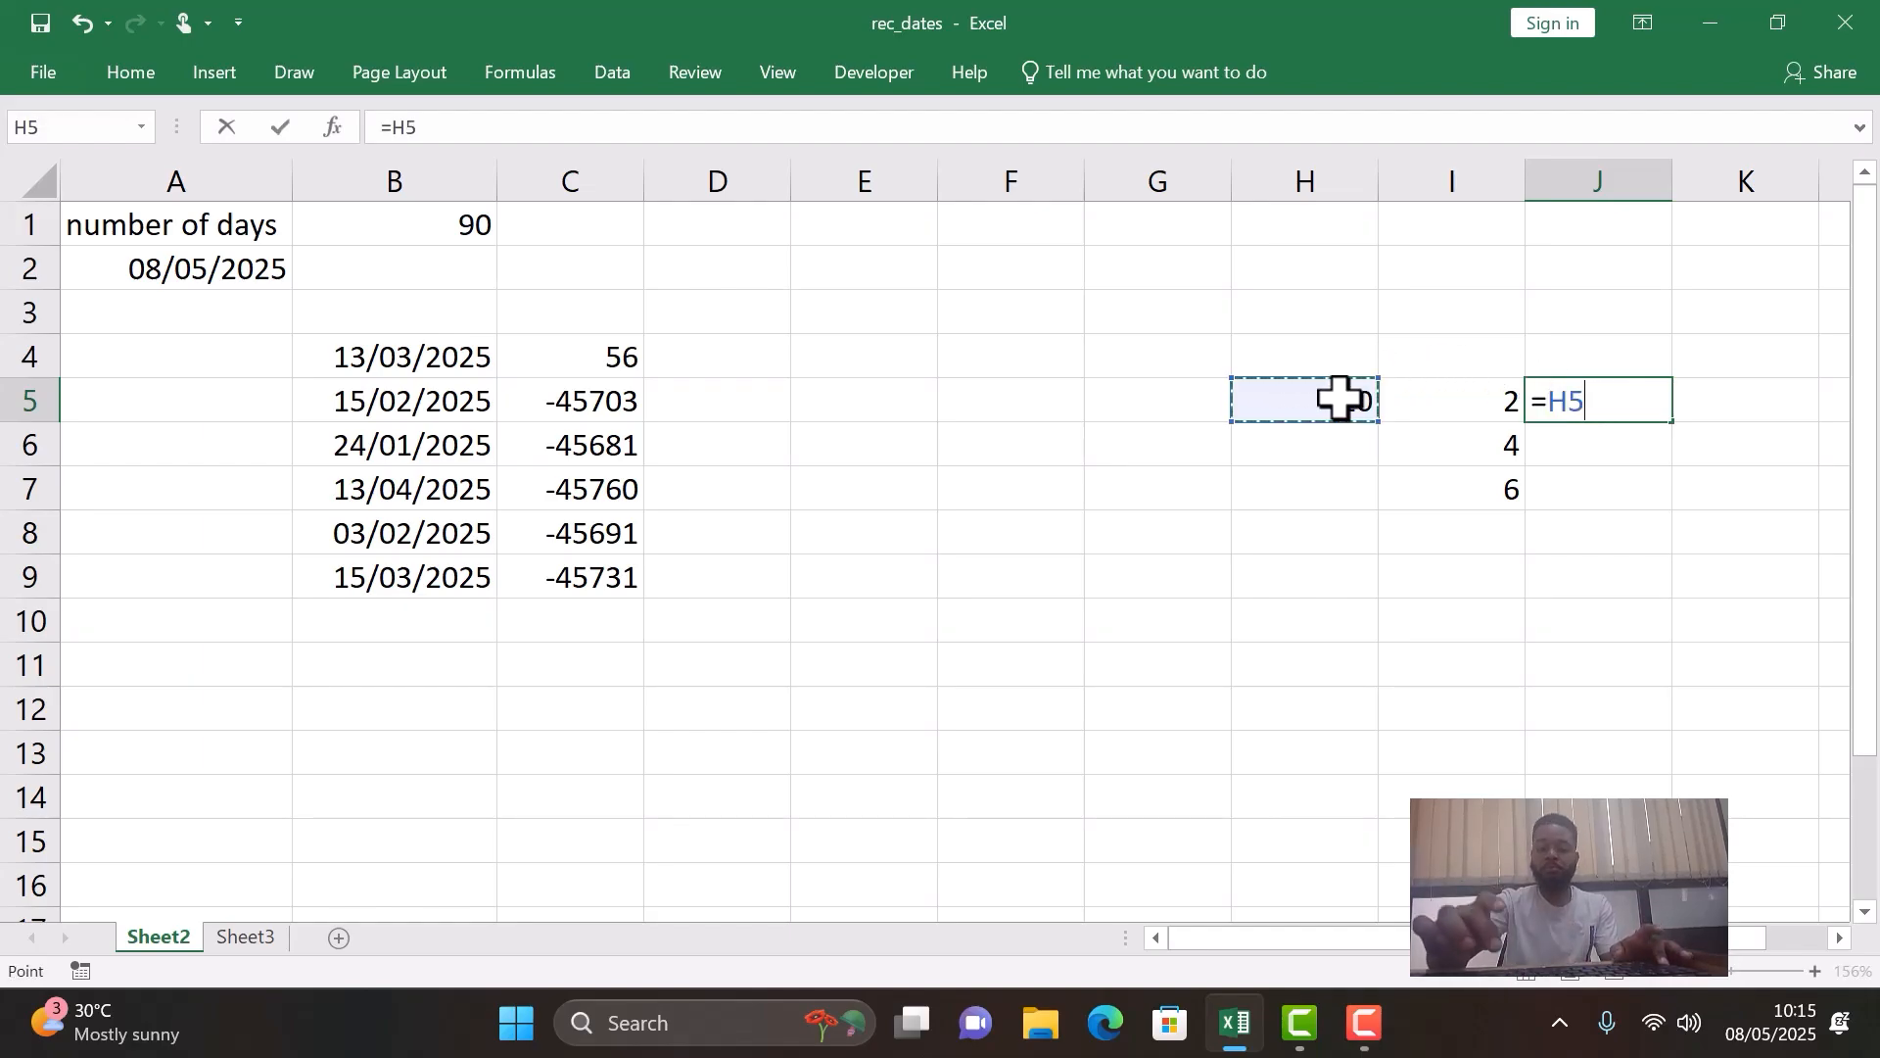
pyautogui.write('+')
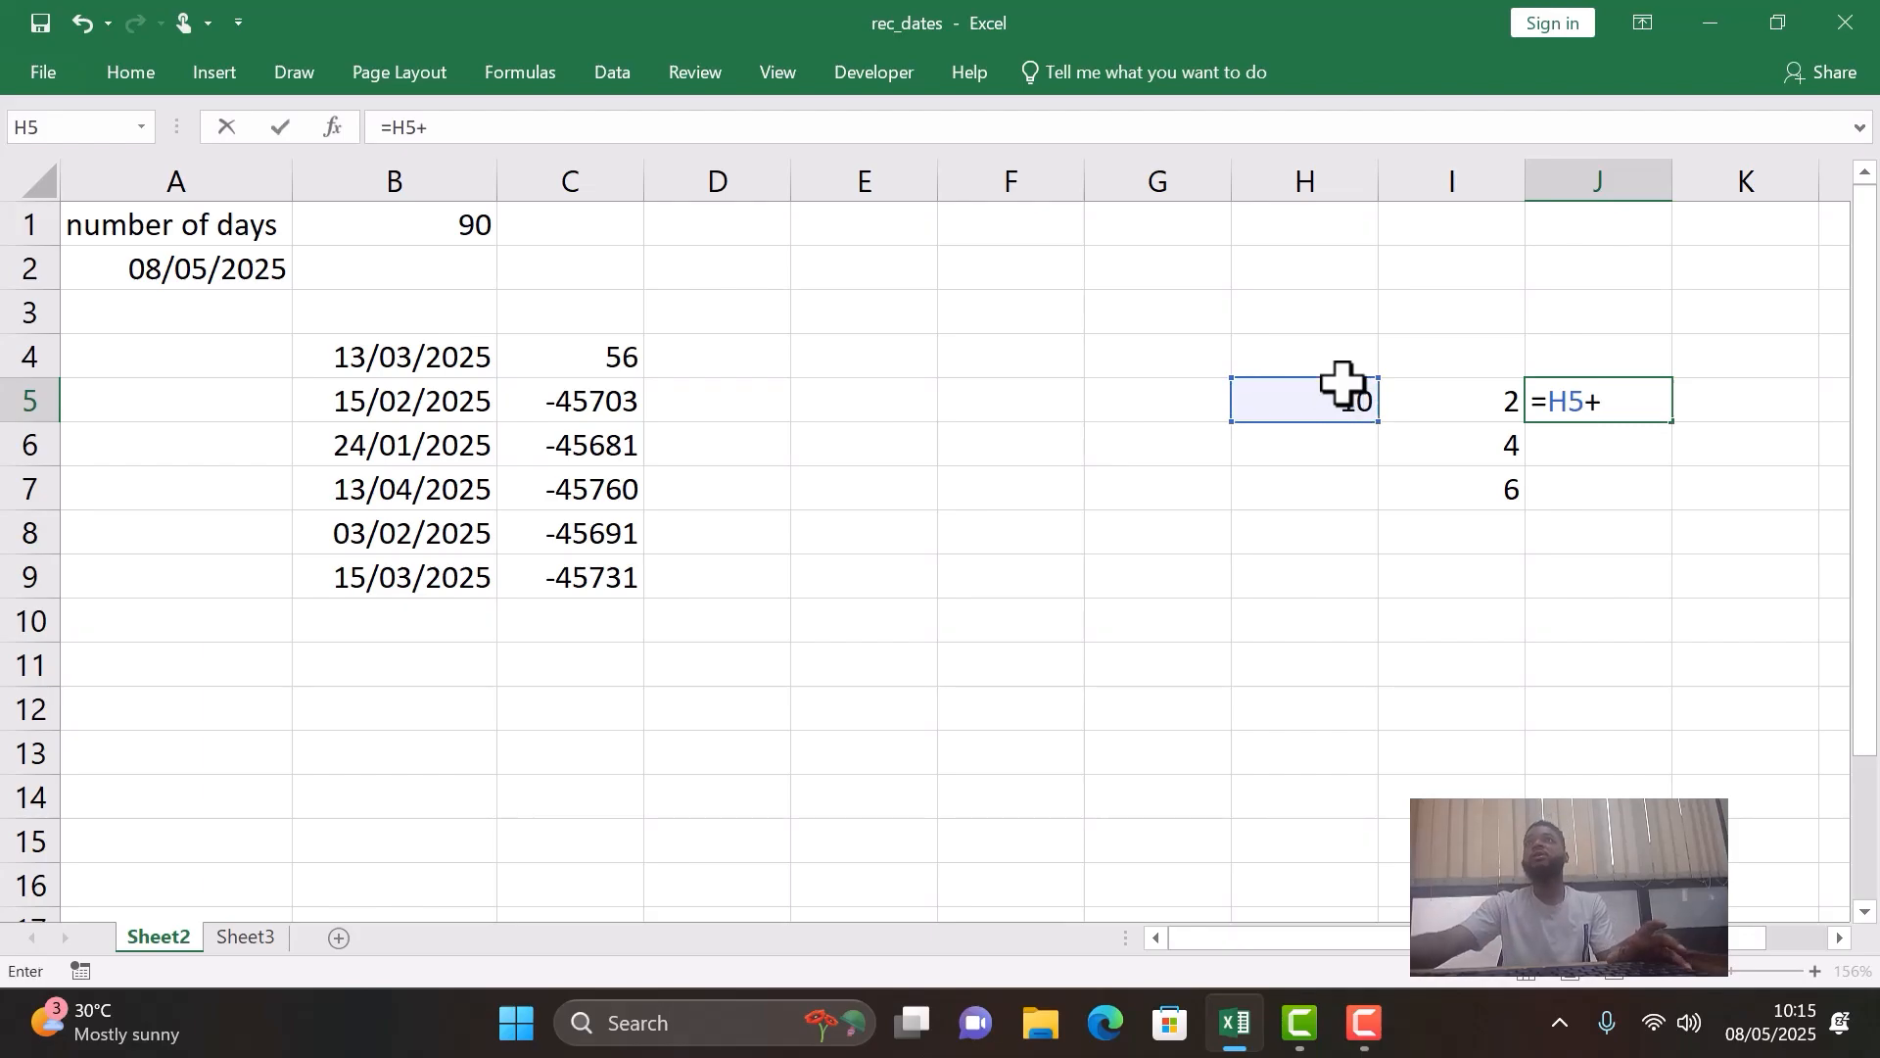
pyautogui.click(1402, 393)
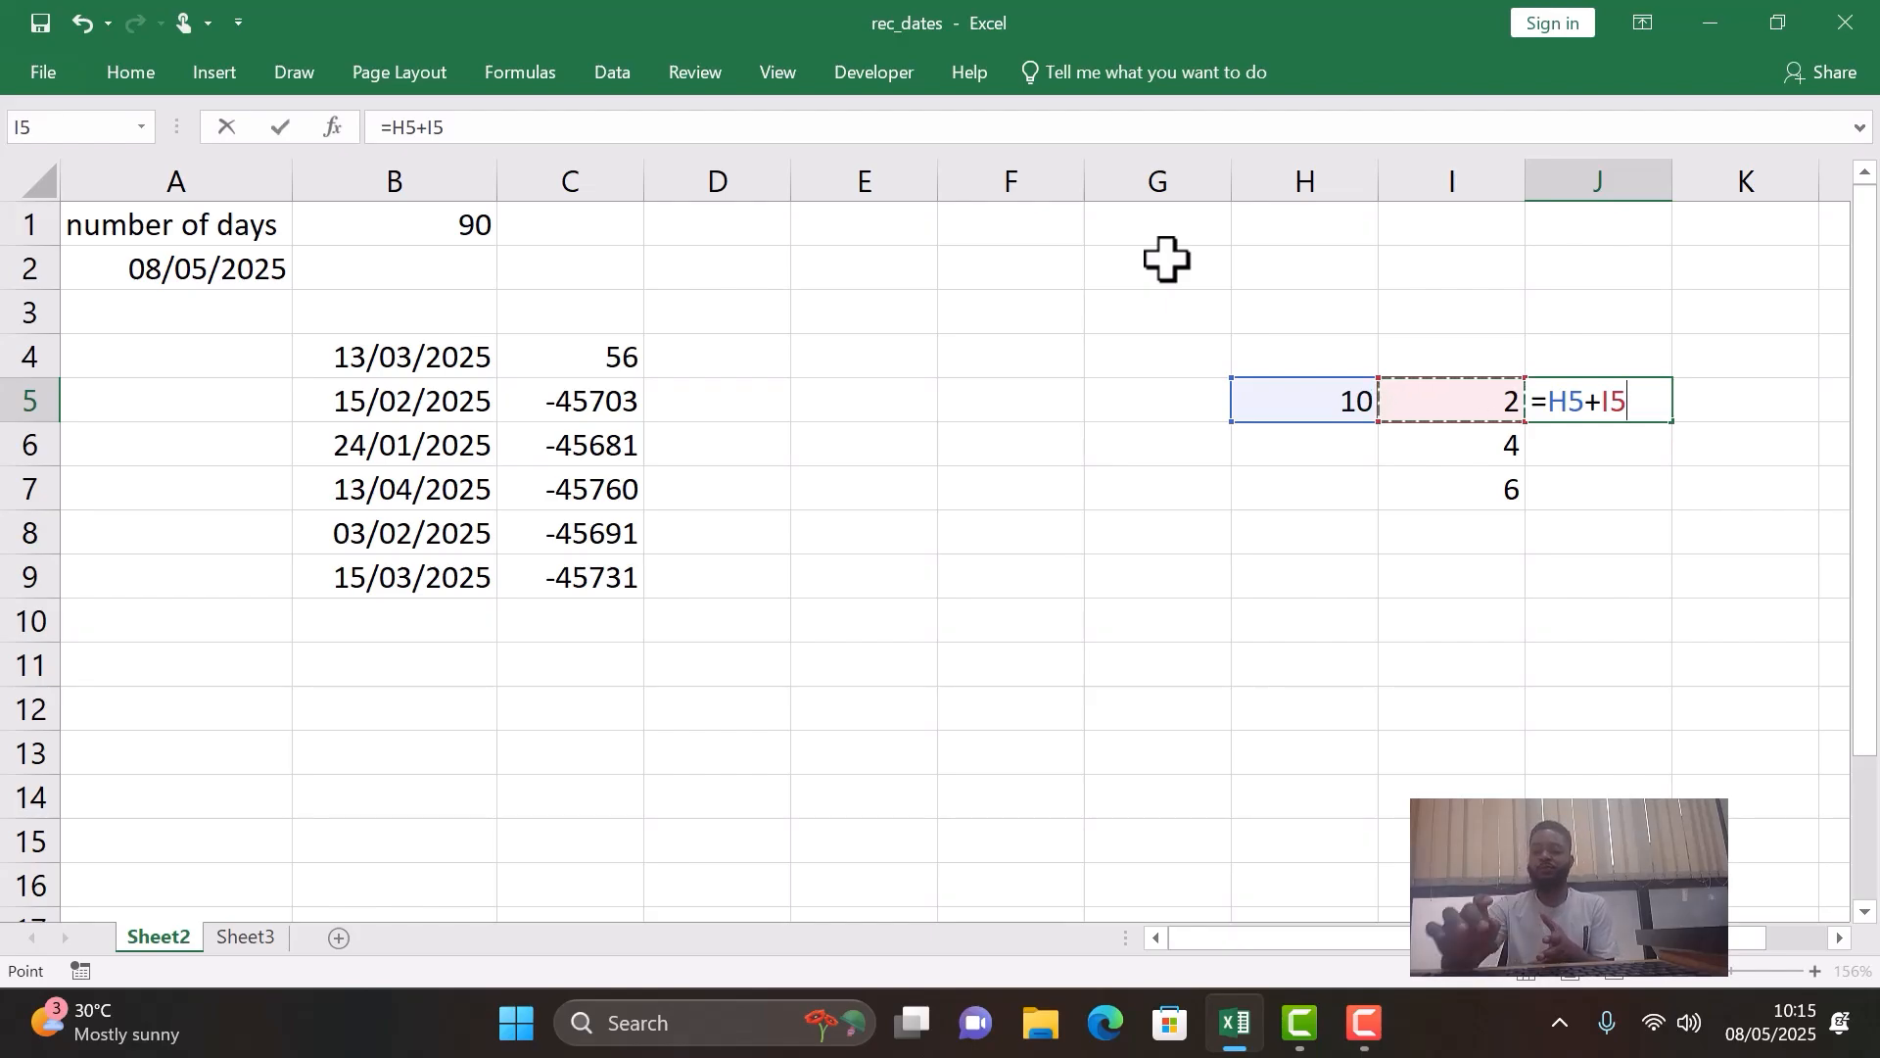
pyautogui.press('Return')
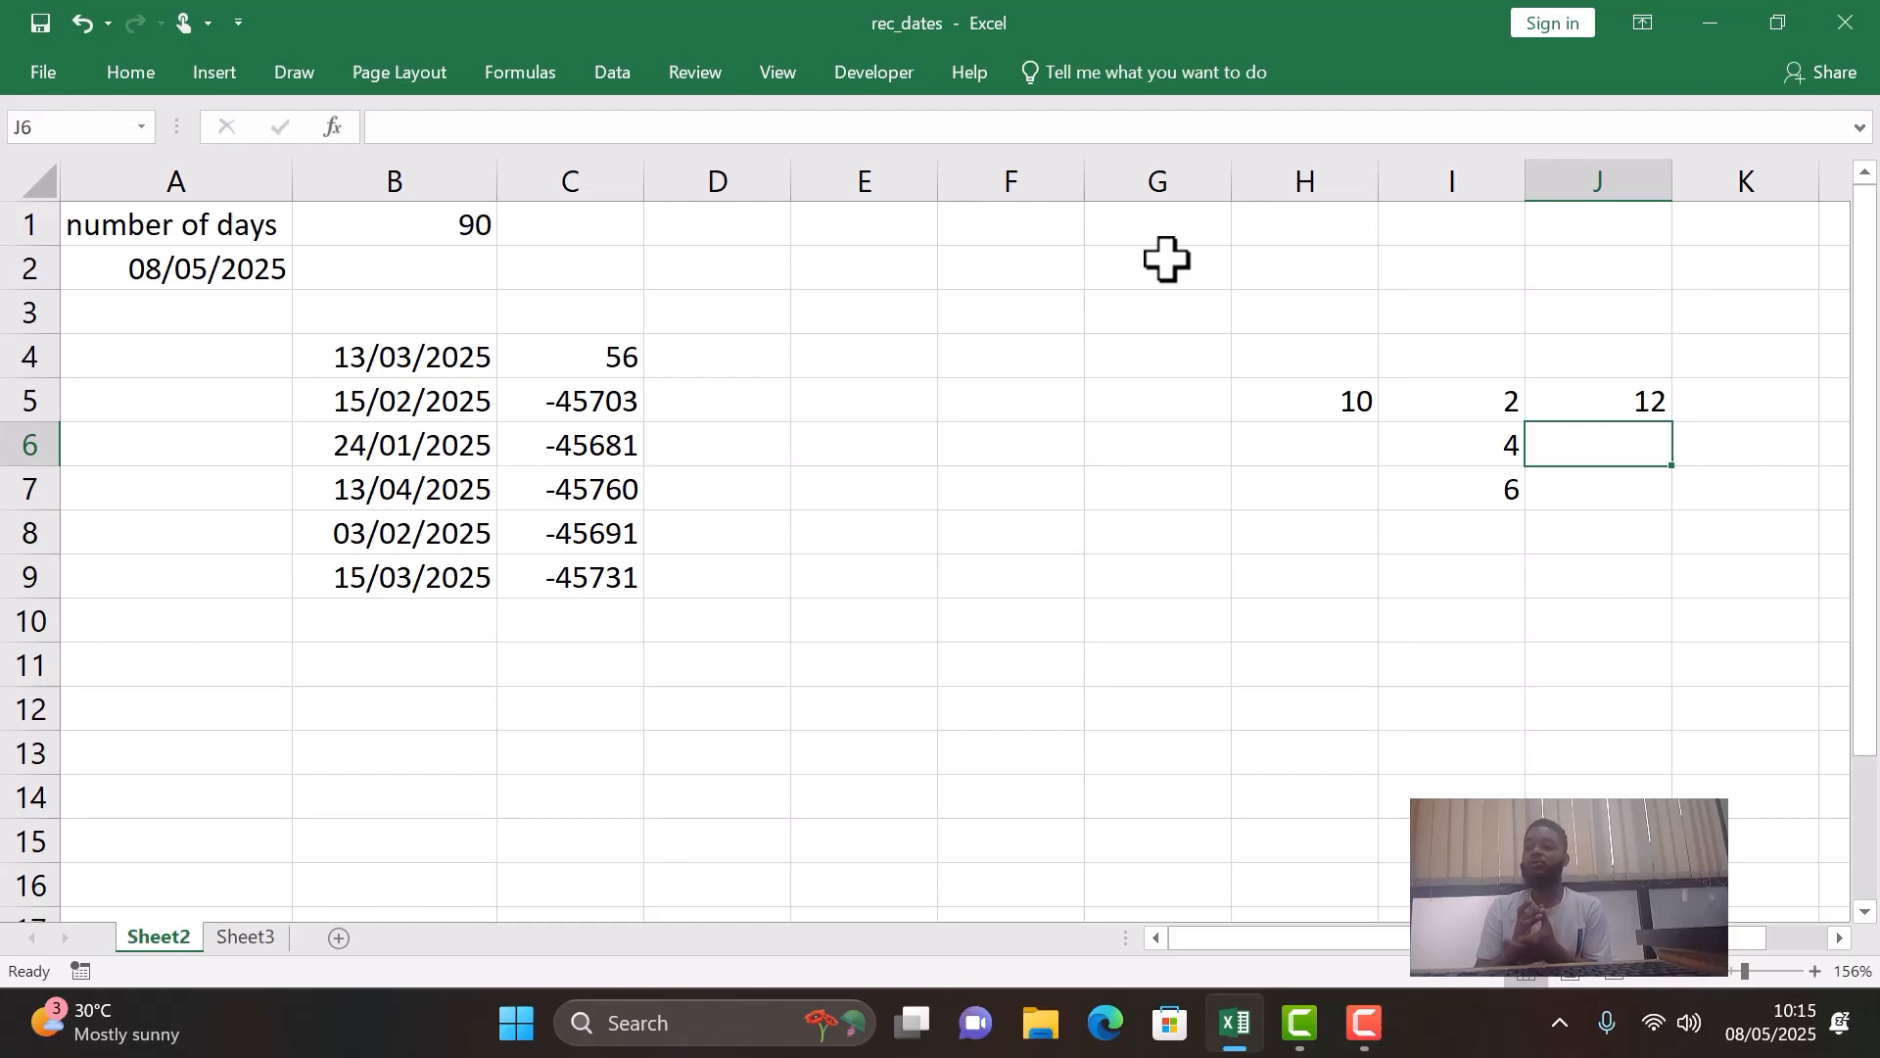
pyautogui.click(1572, 397)
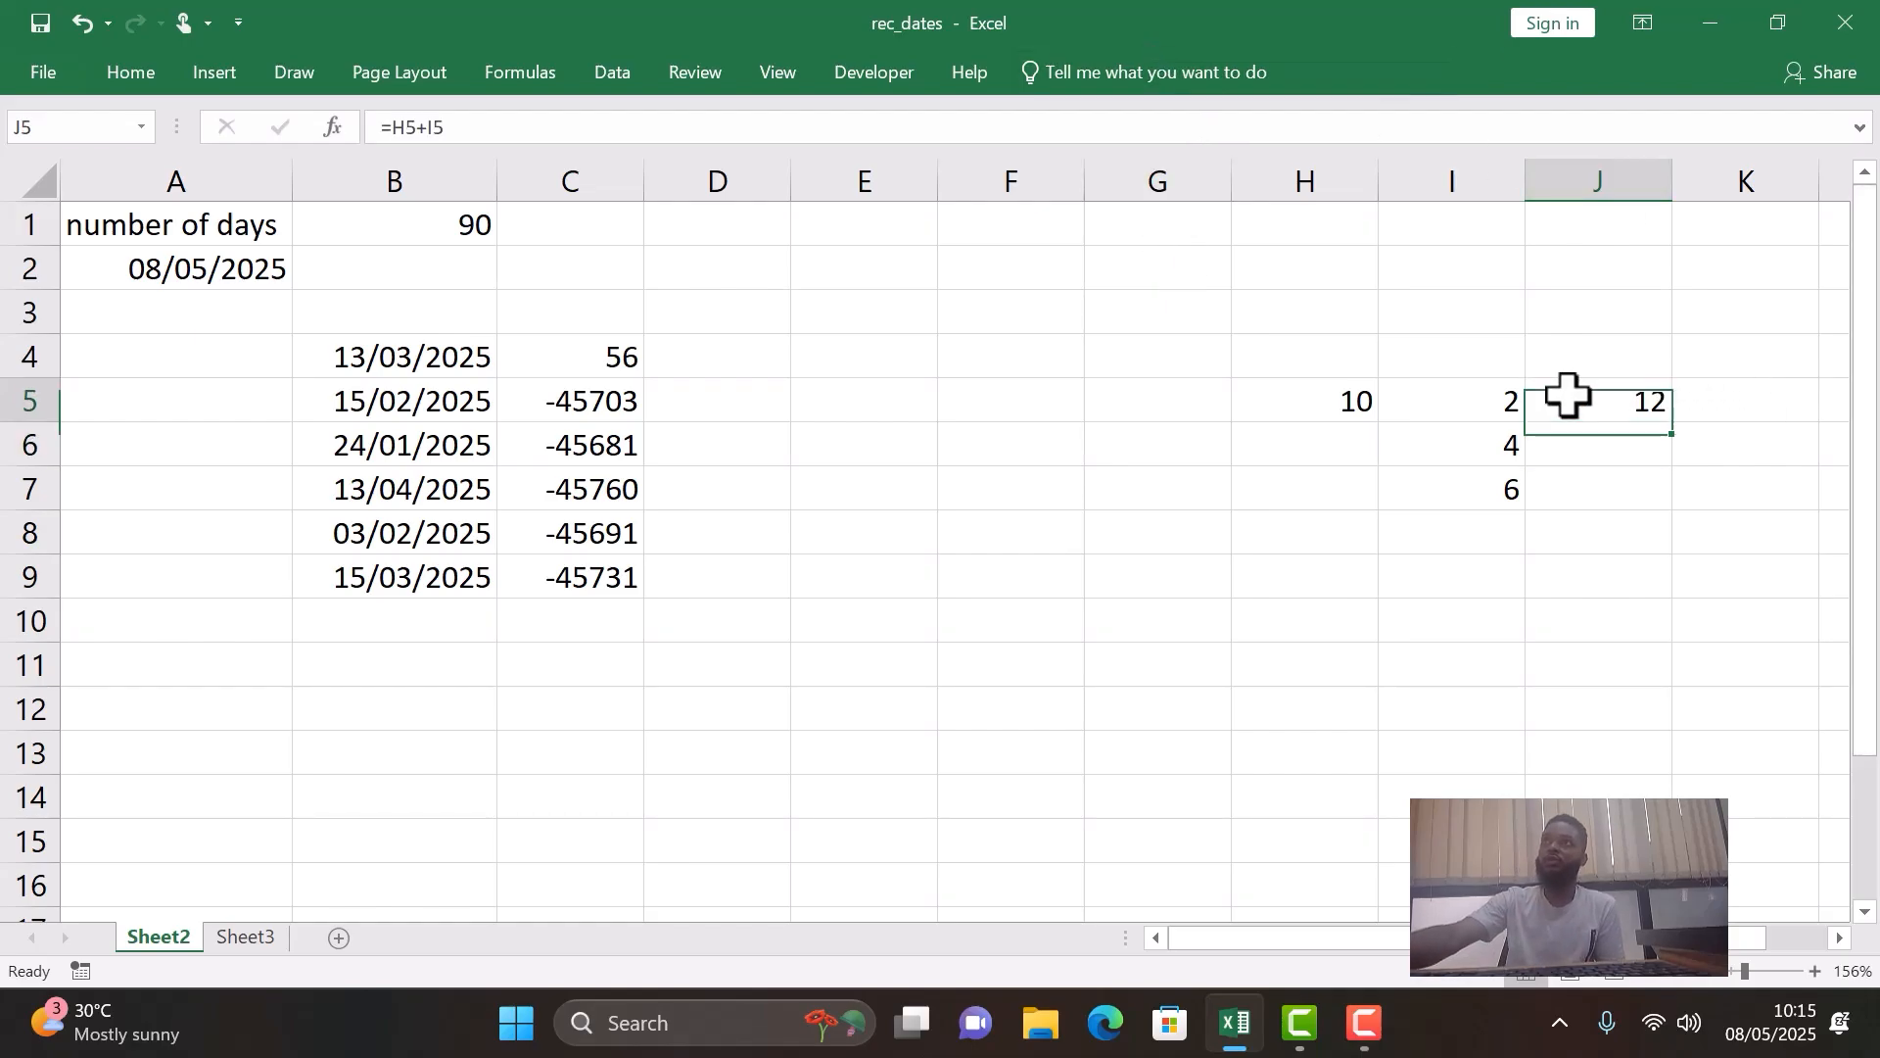
pyautogui.doubleClick(1672, 421)
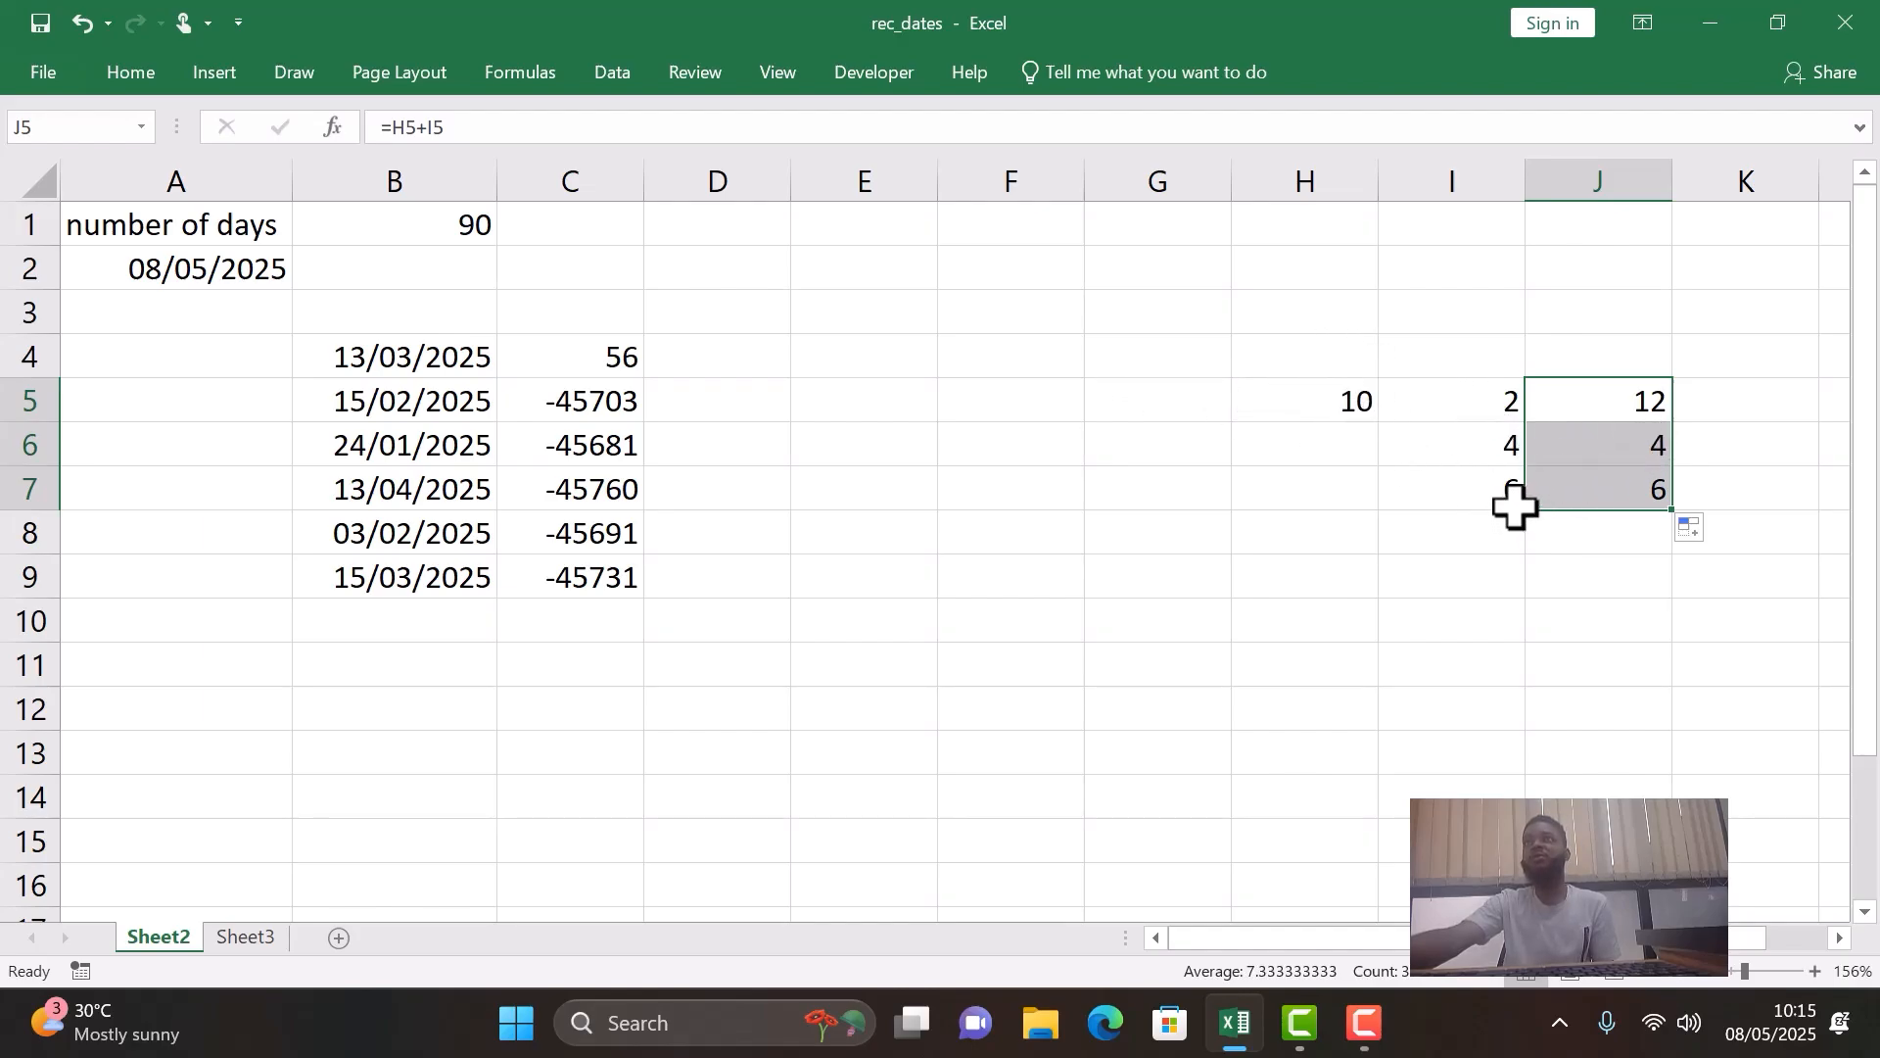
pyautogui.click(1625, 446)
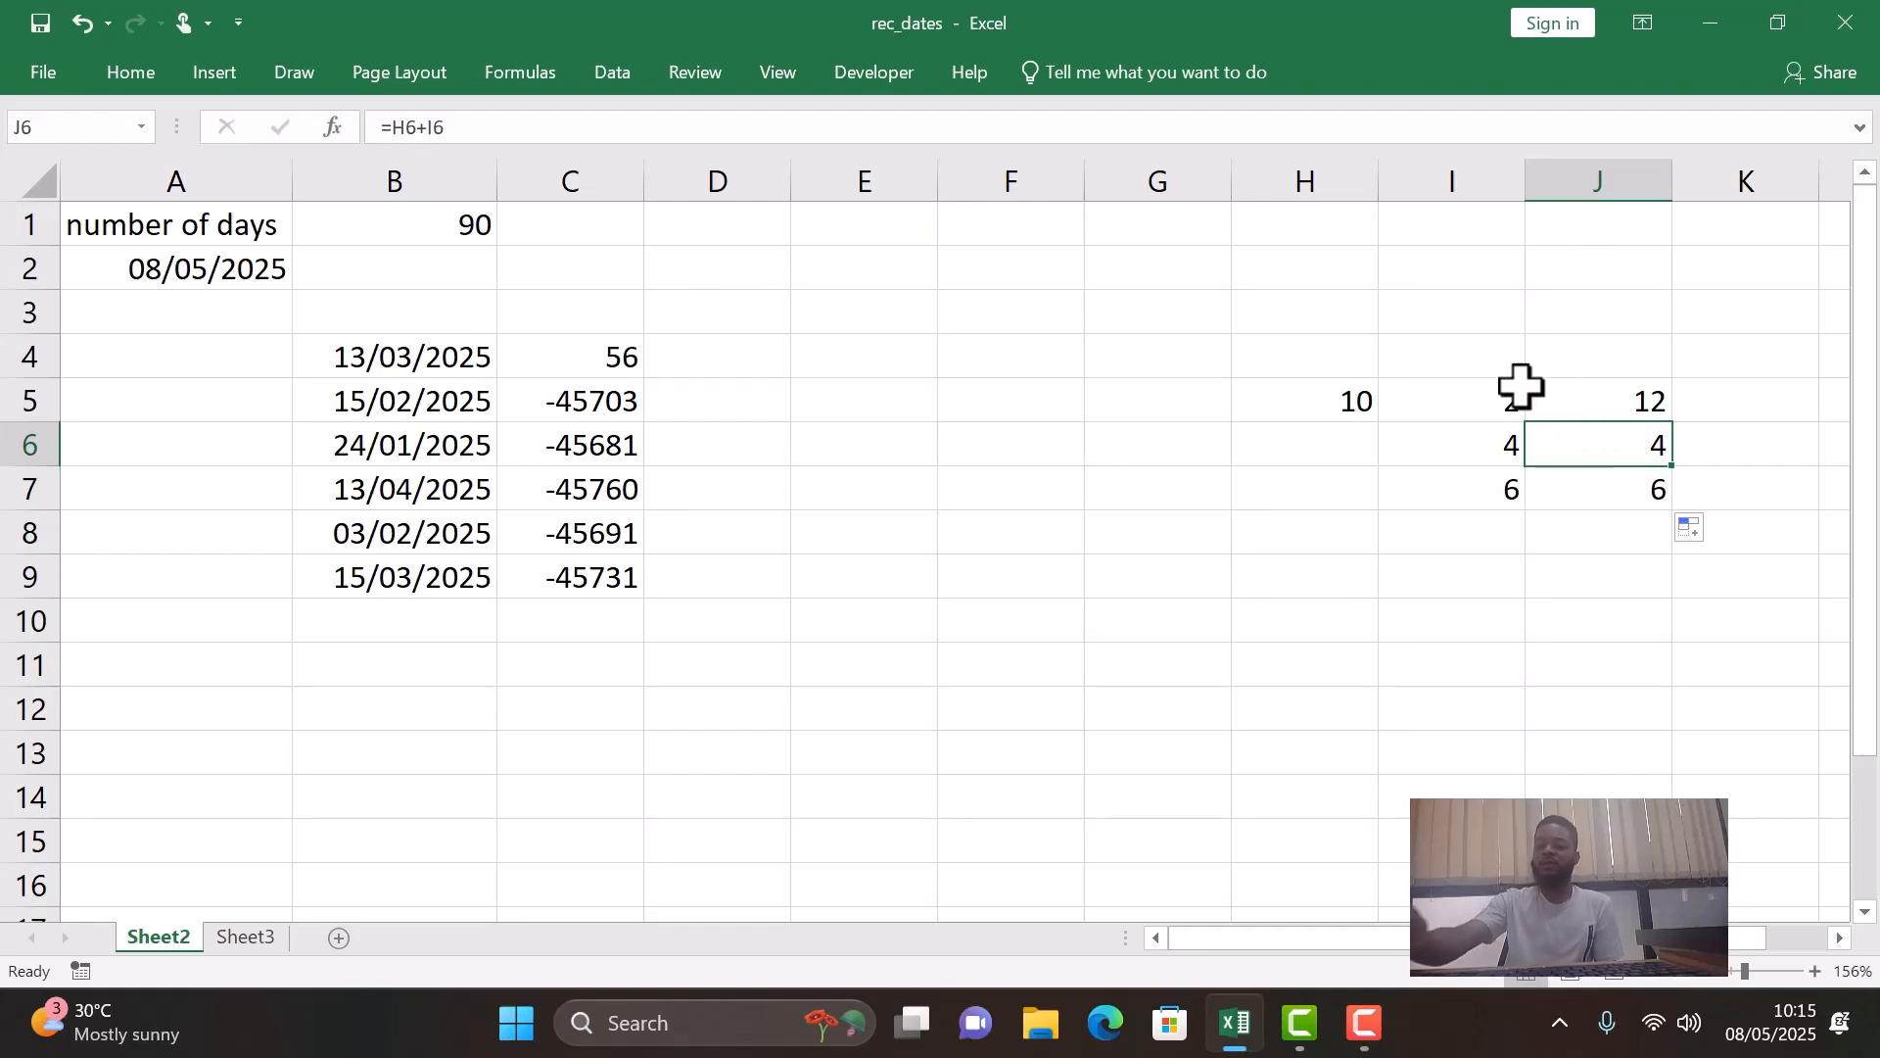
# - Clear the copied sum formulas from J6 and J7, keeping the one in J5
pyautogui.press('F2')
pyautogui.press('BackSpace')
pyautogui.press('Return')
pyautogui.press('BackSpace')
pyautogui.press('Return')
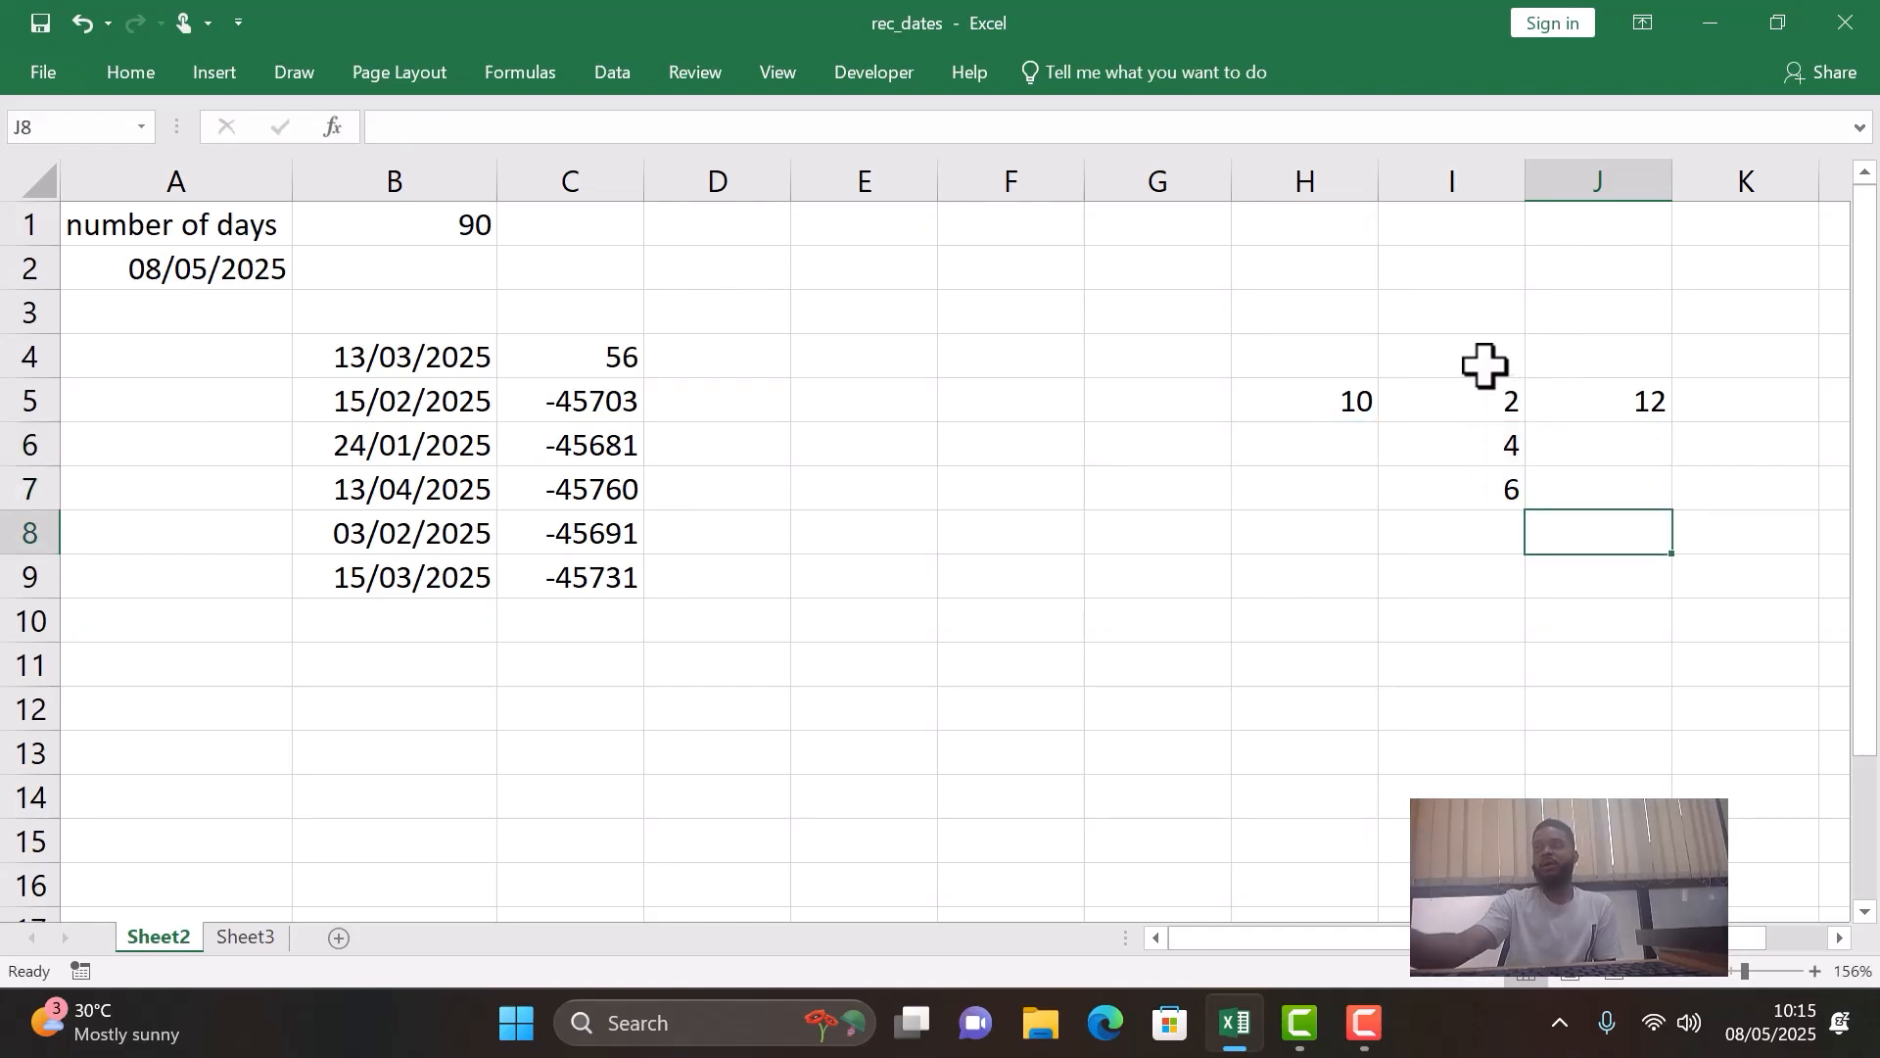
# - Fill the relative formula =H5+I5 from J5 down to J7 again
pyautogui.click(1607, 391)
pyautogui.press('F2')
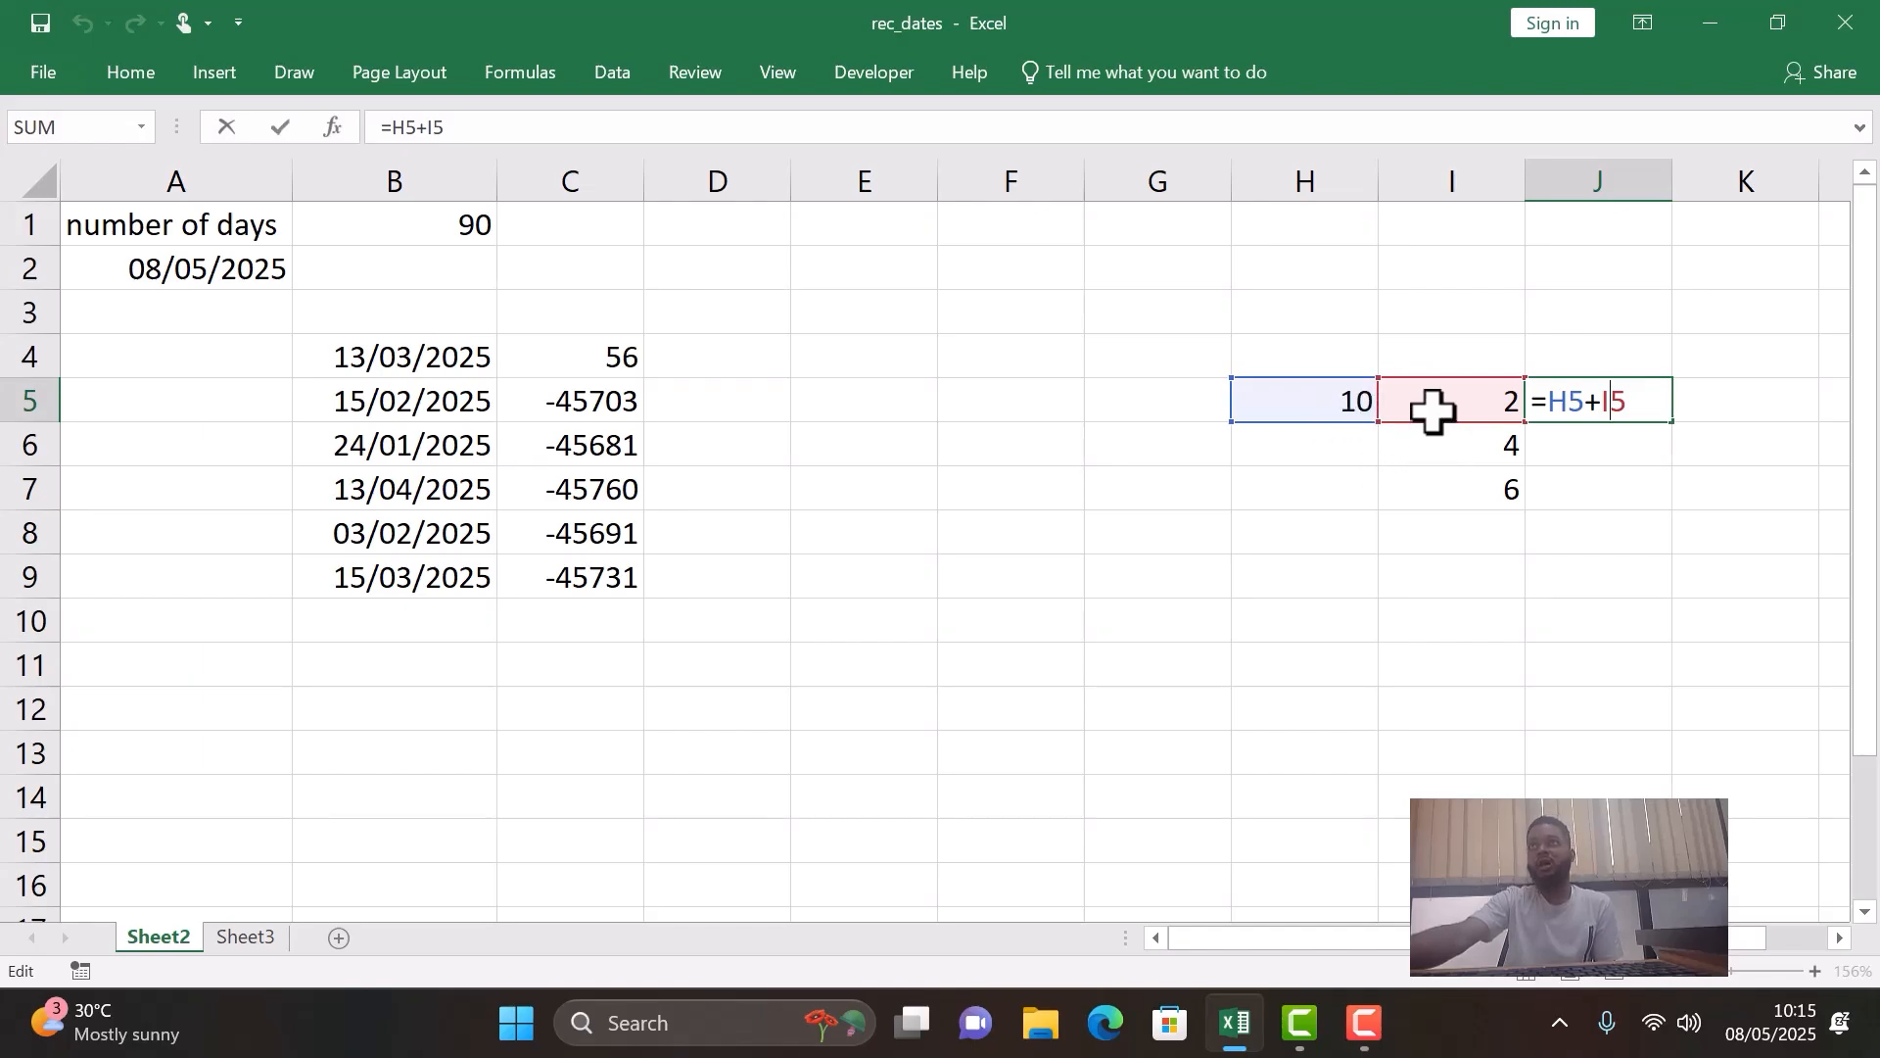
pyautogui.press('Return')
pyautogui.click(1621, 402)
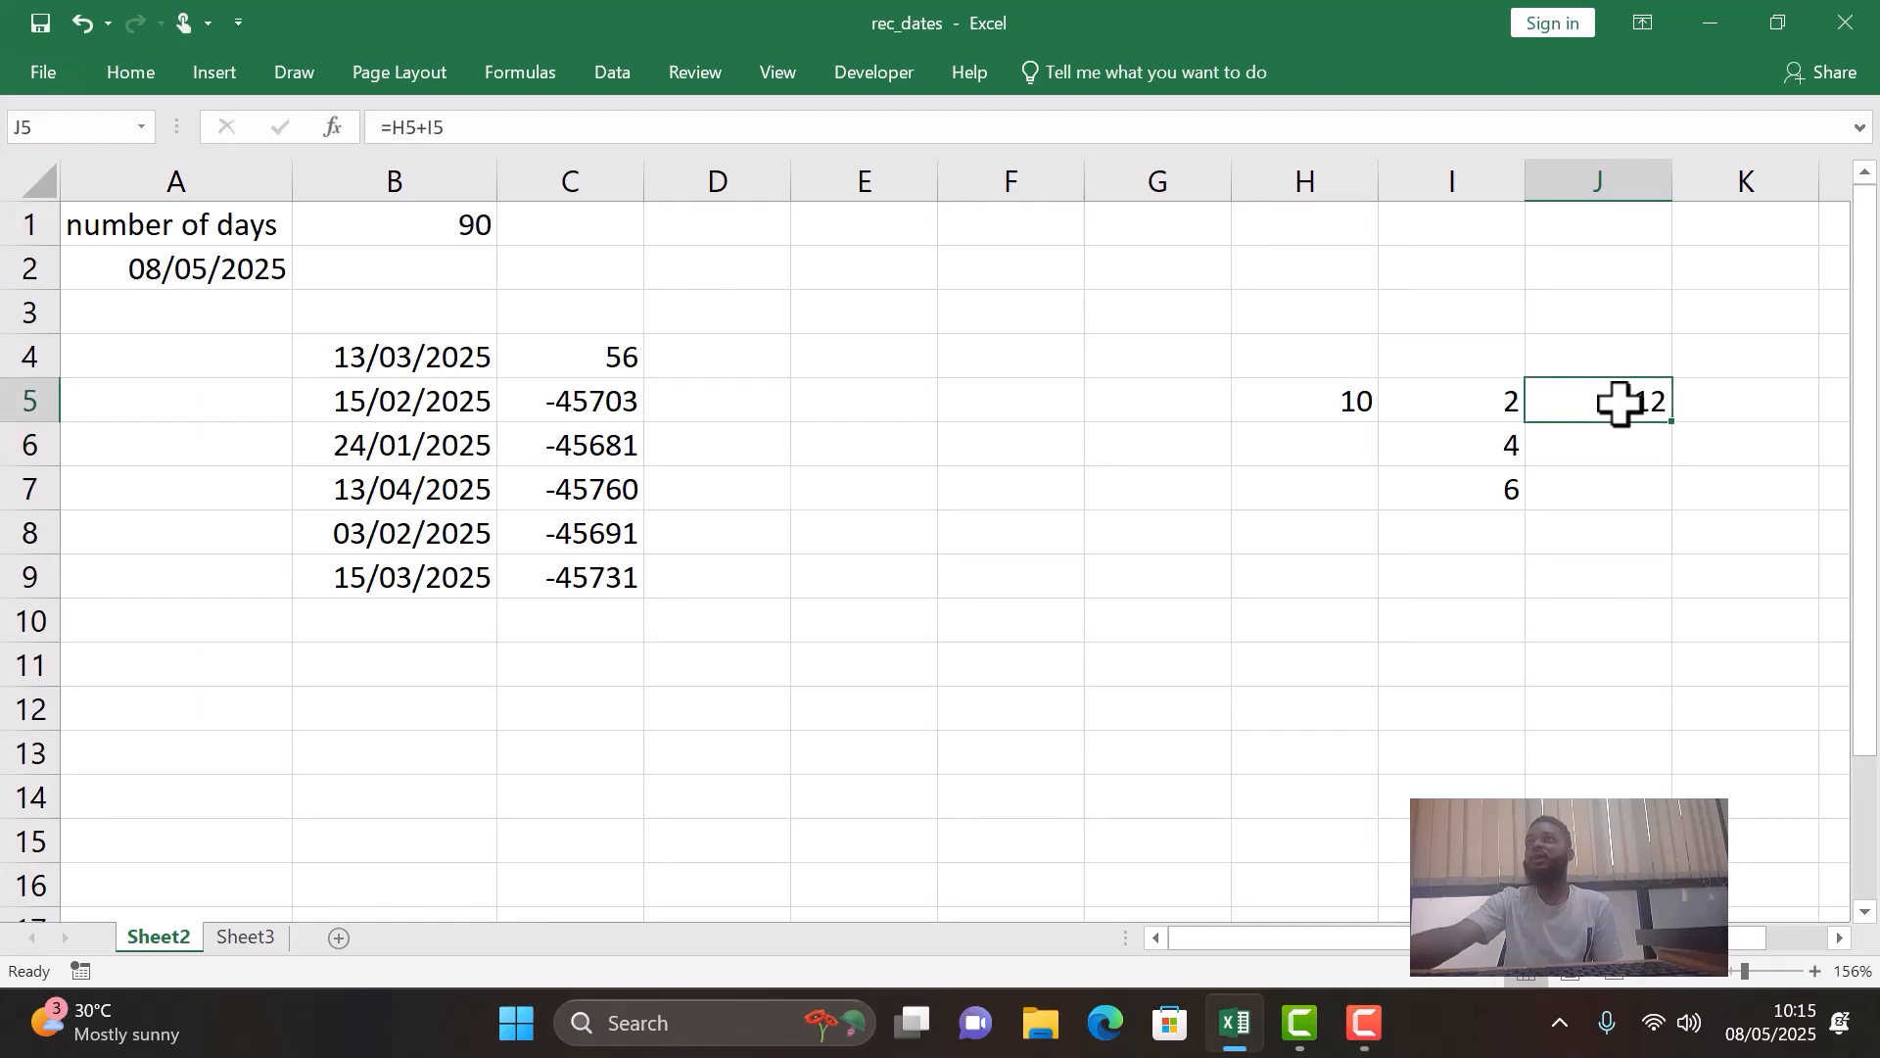
pyautogui.doubleClick(1672, 422)
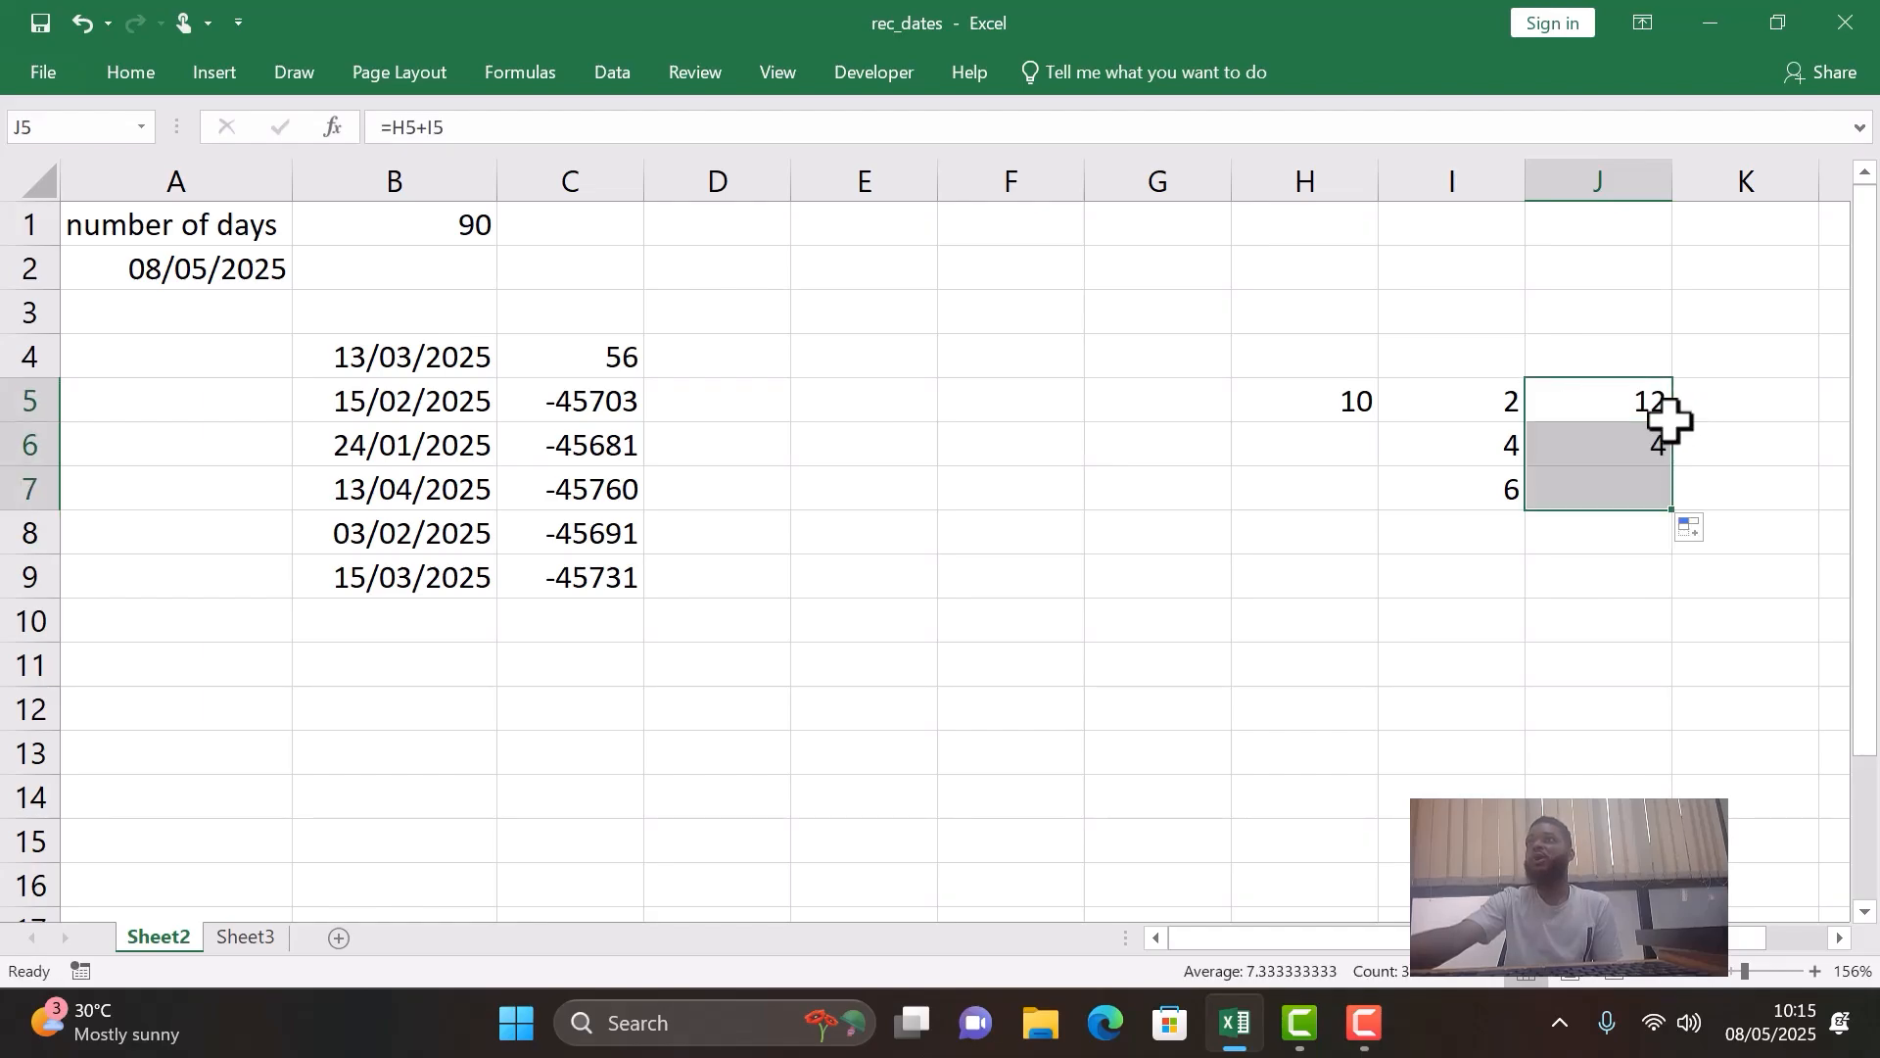
pyautogui.click(1665, 658)
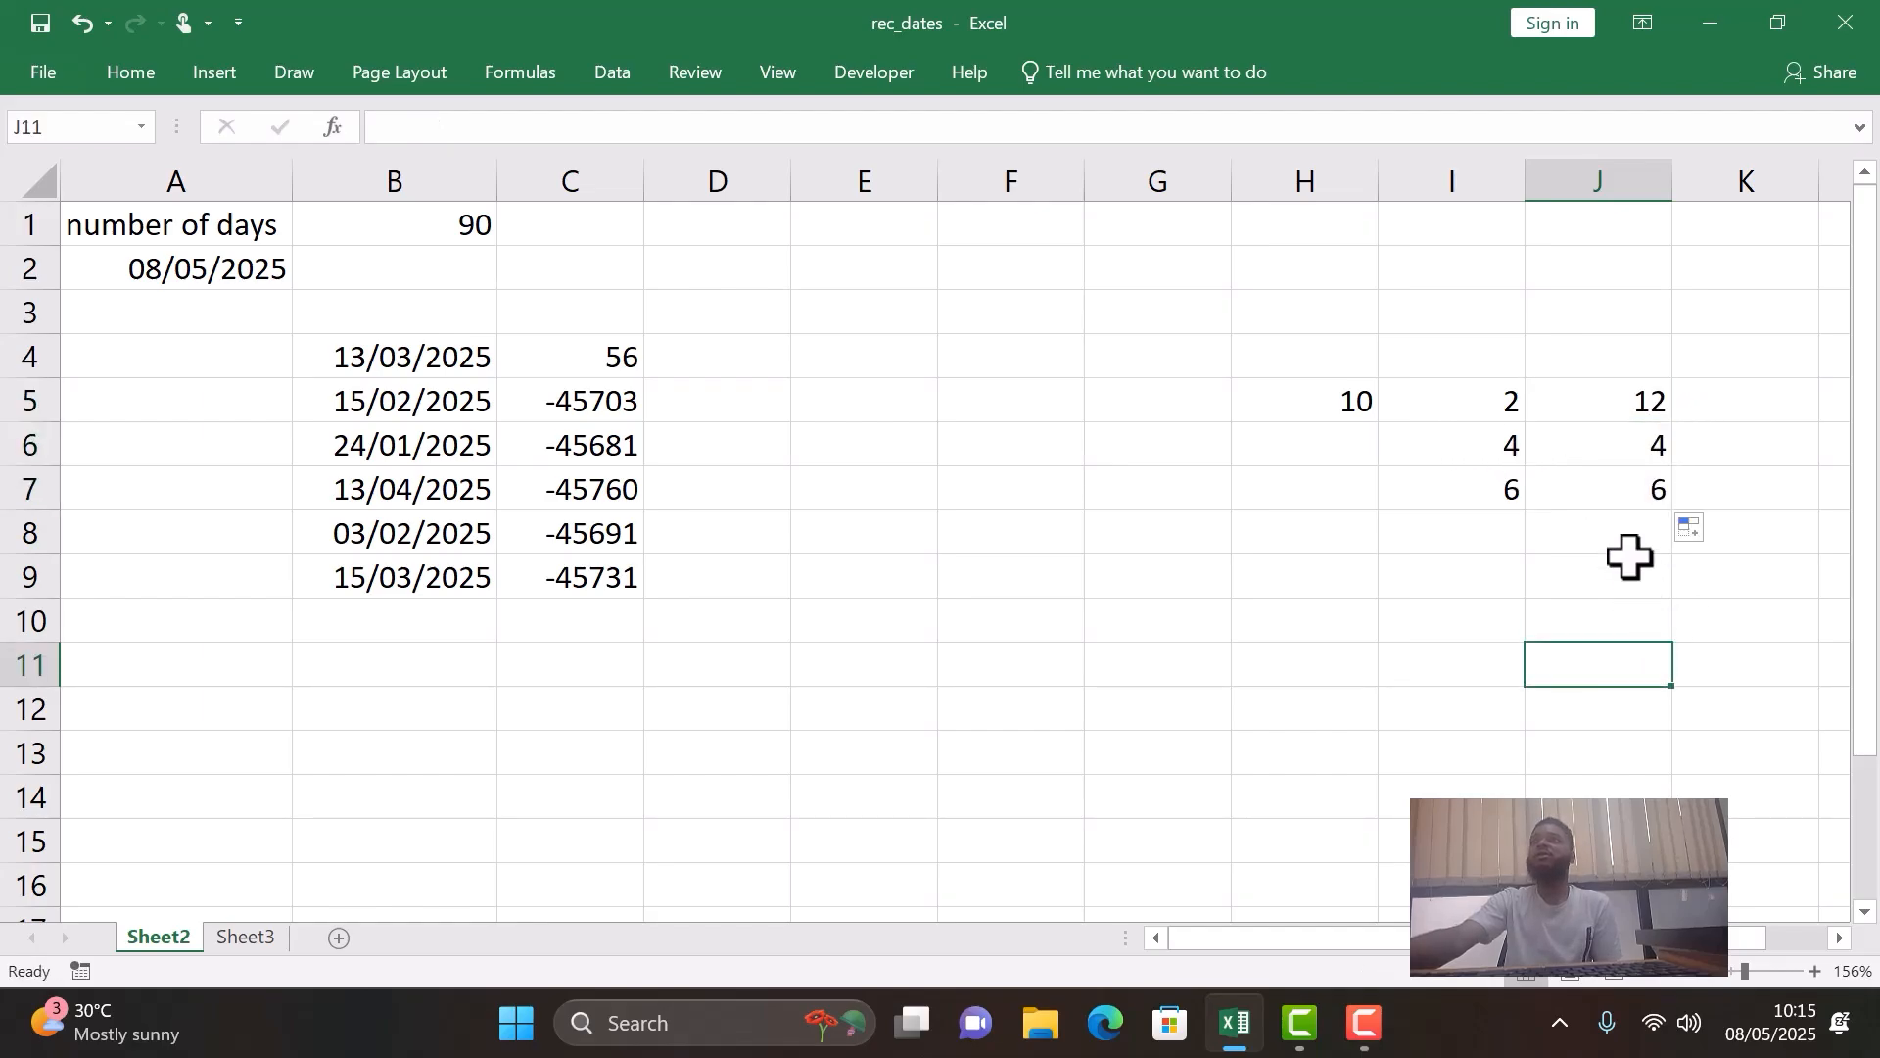
# - Examine which cells the formulas in J6 and J7 reference, comparing them with H5 and the values in I5 to I7
pyautogui.doubleClick(1601, 449)
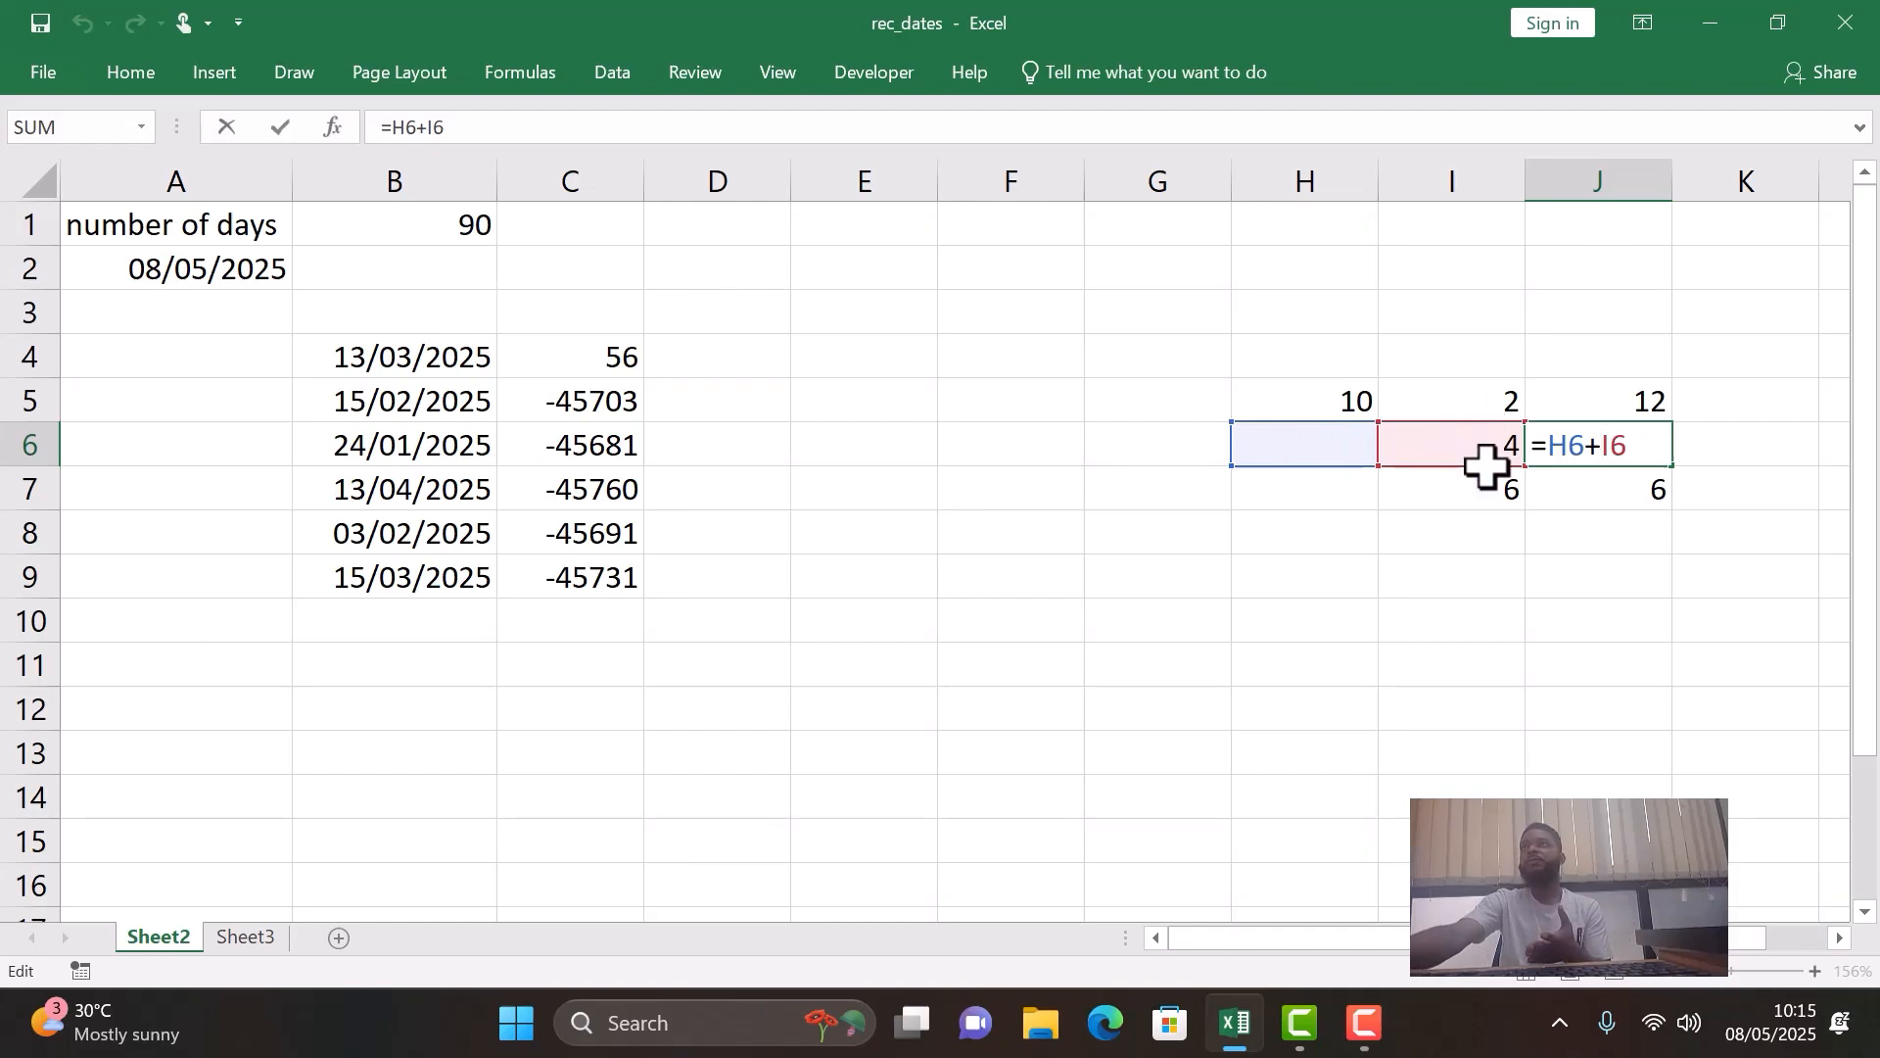
pyautogui.press('Return')
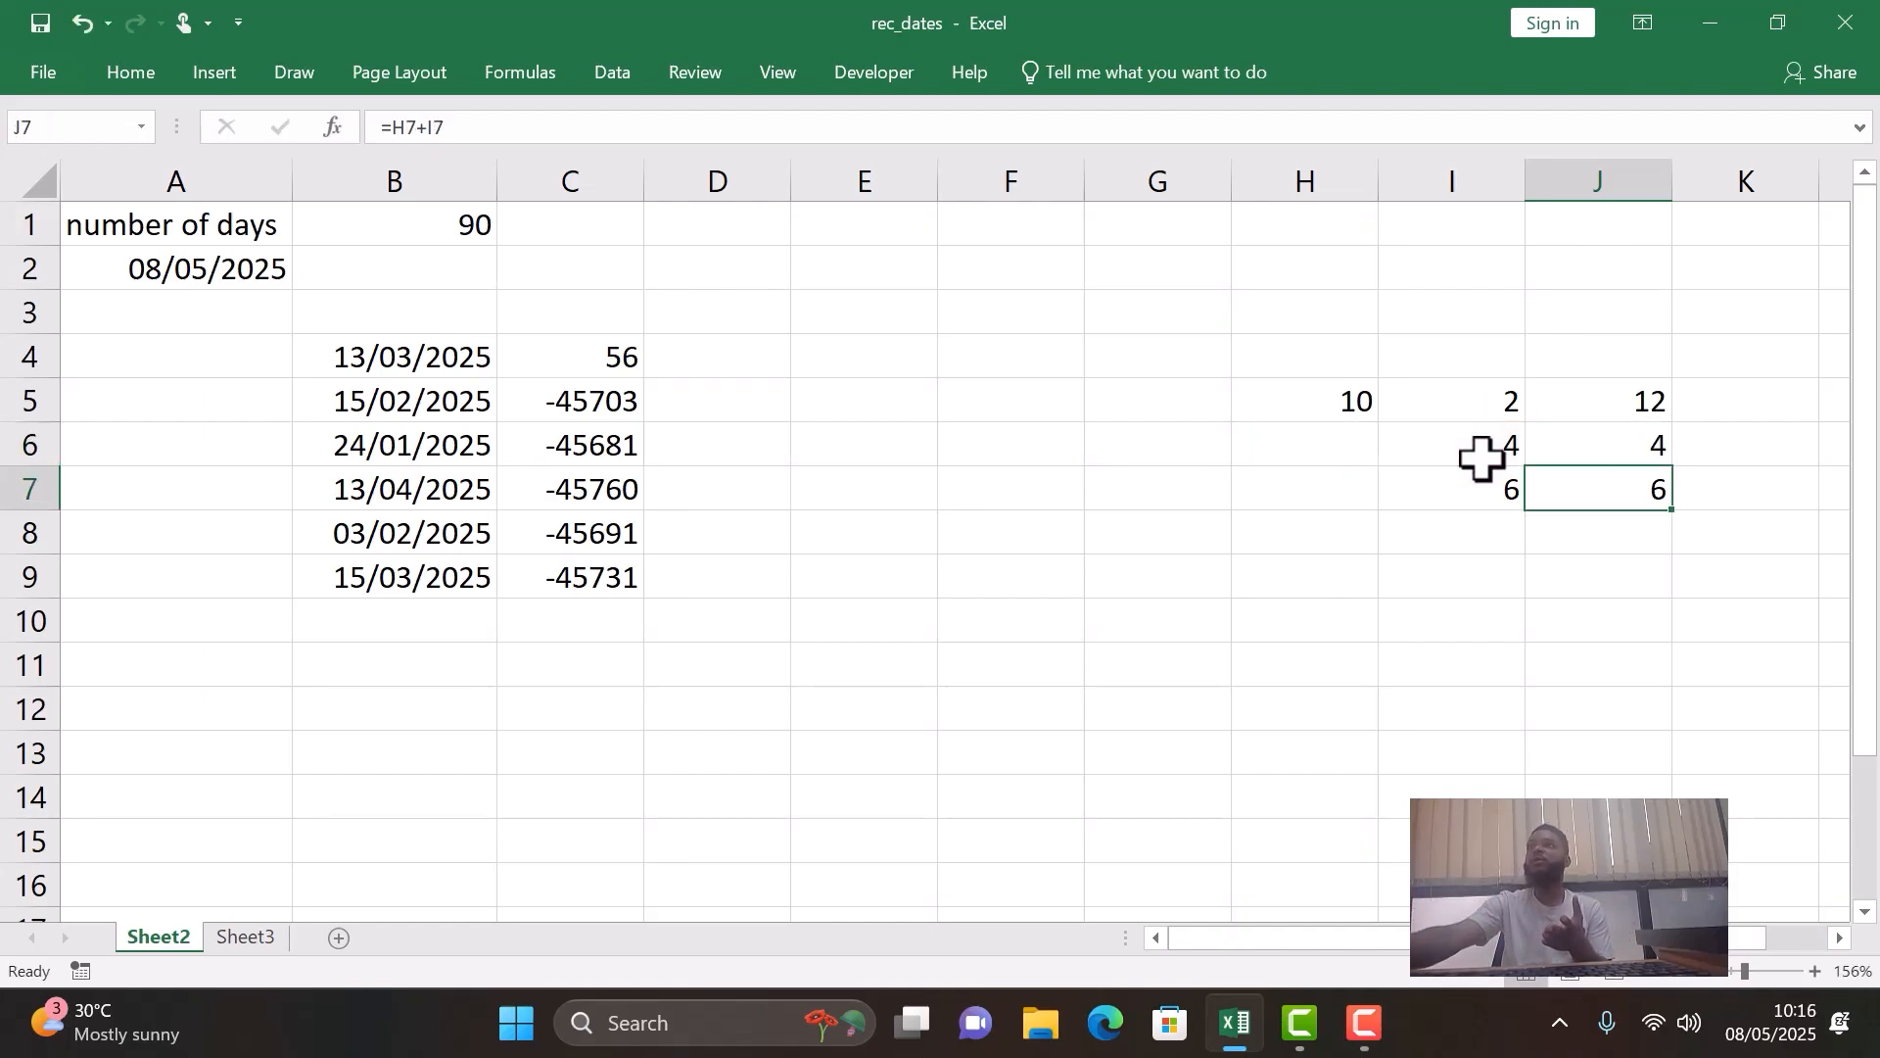
pyautogui.doubleClick(1621, 486)
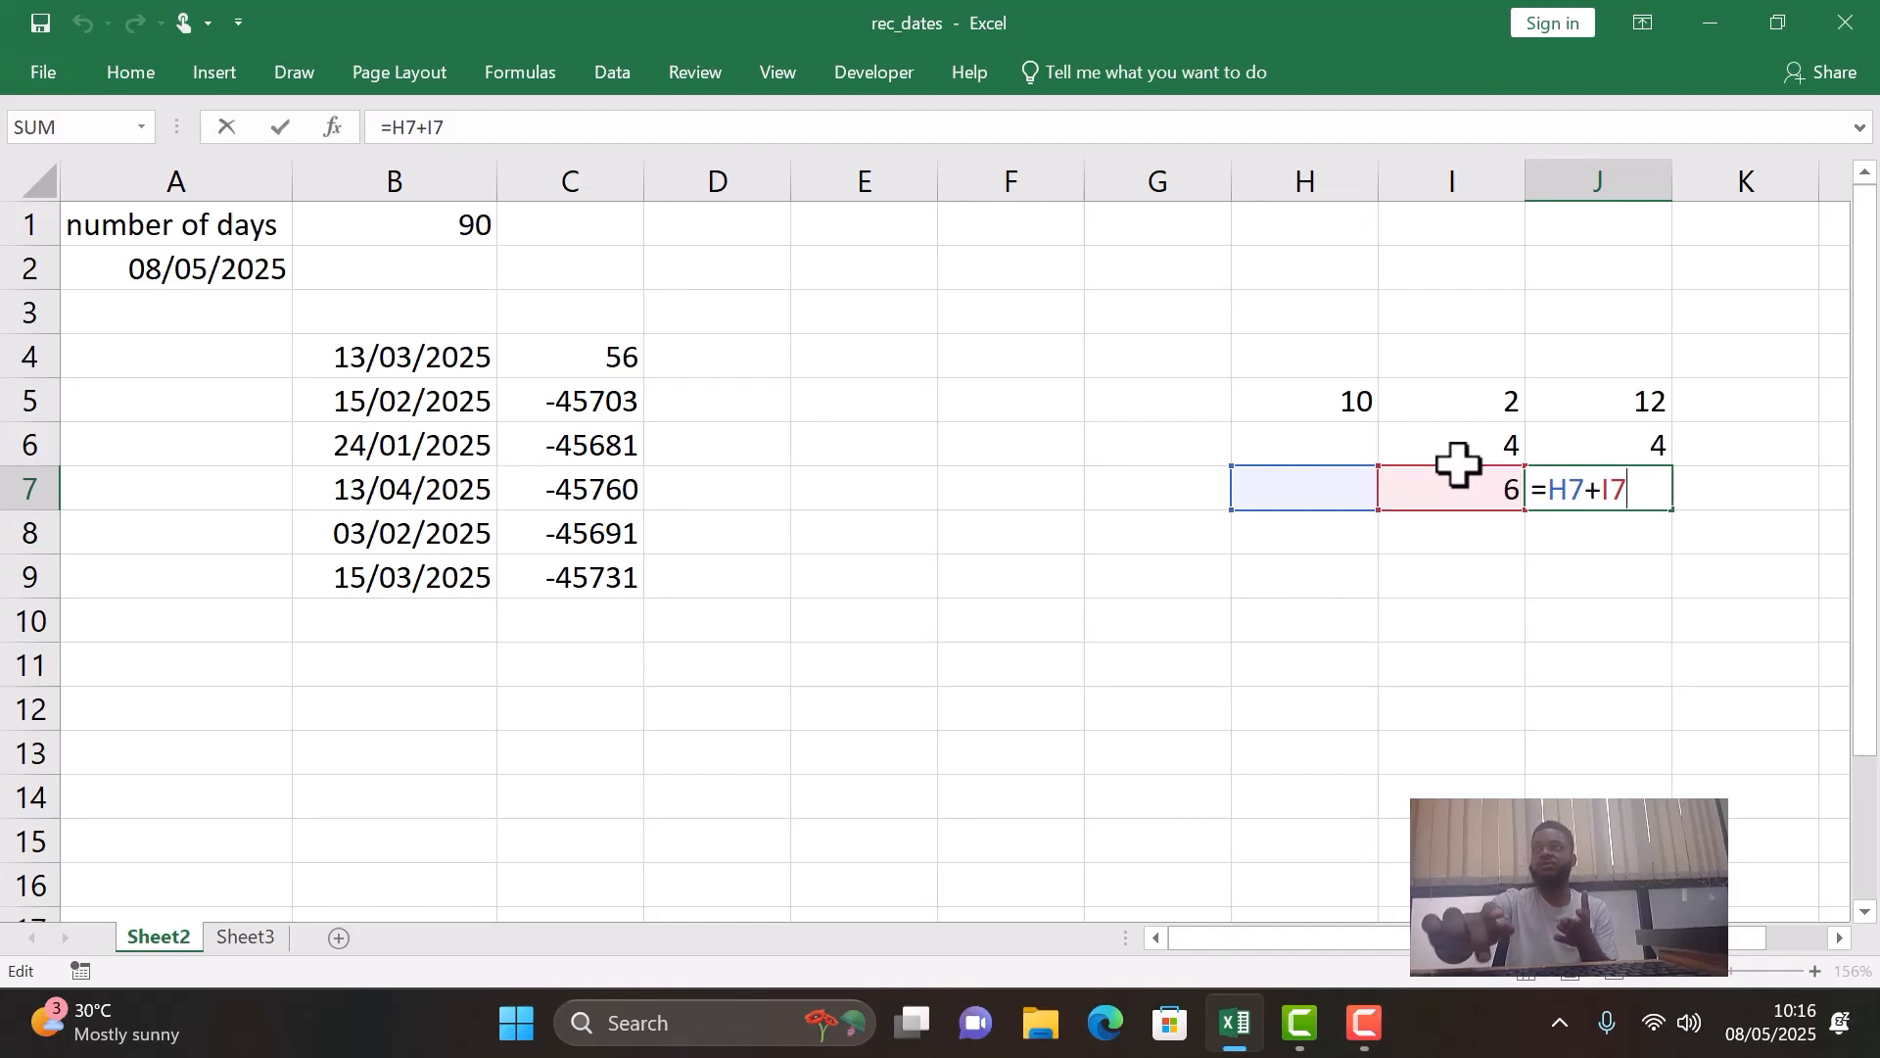
pyautogui.press('Return')
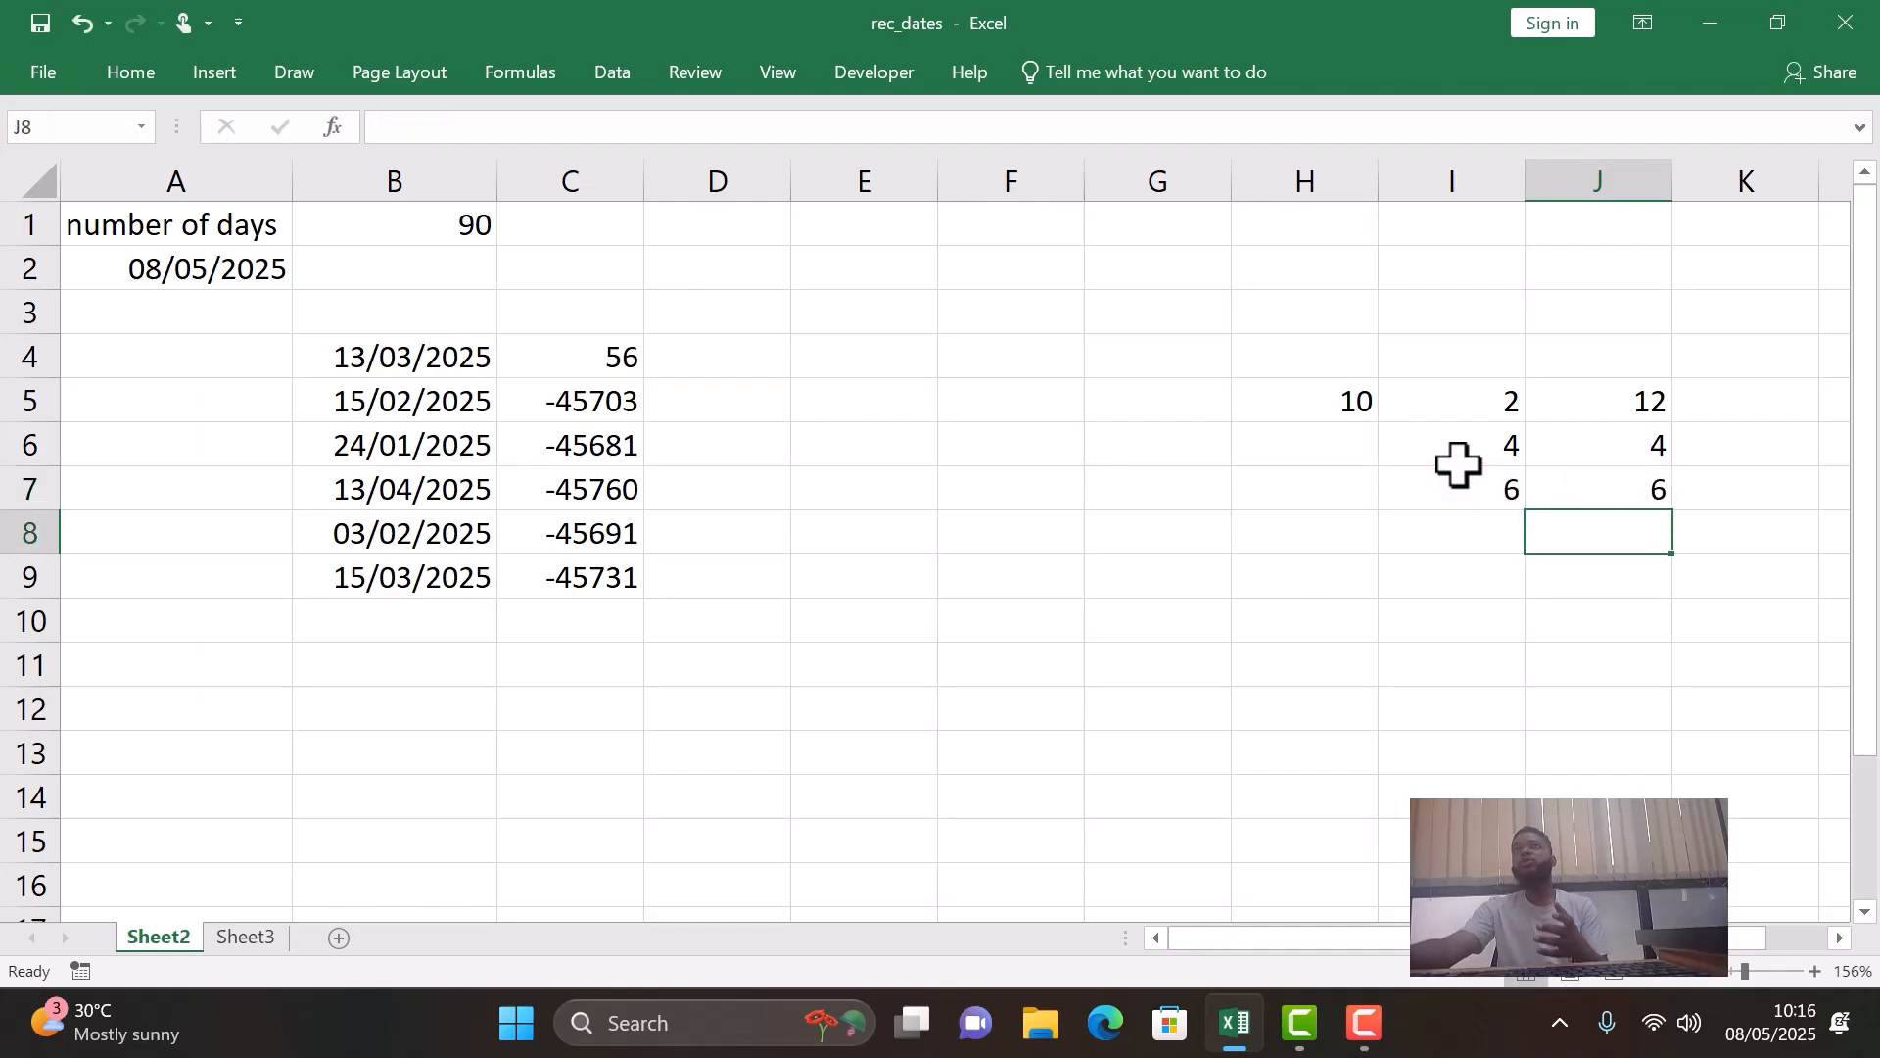
pyautogui.click(1371, 399)
pyautogui.click(1480, 400)
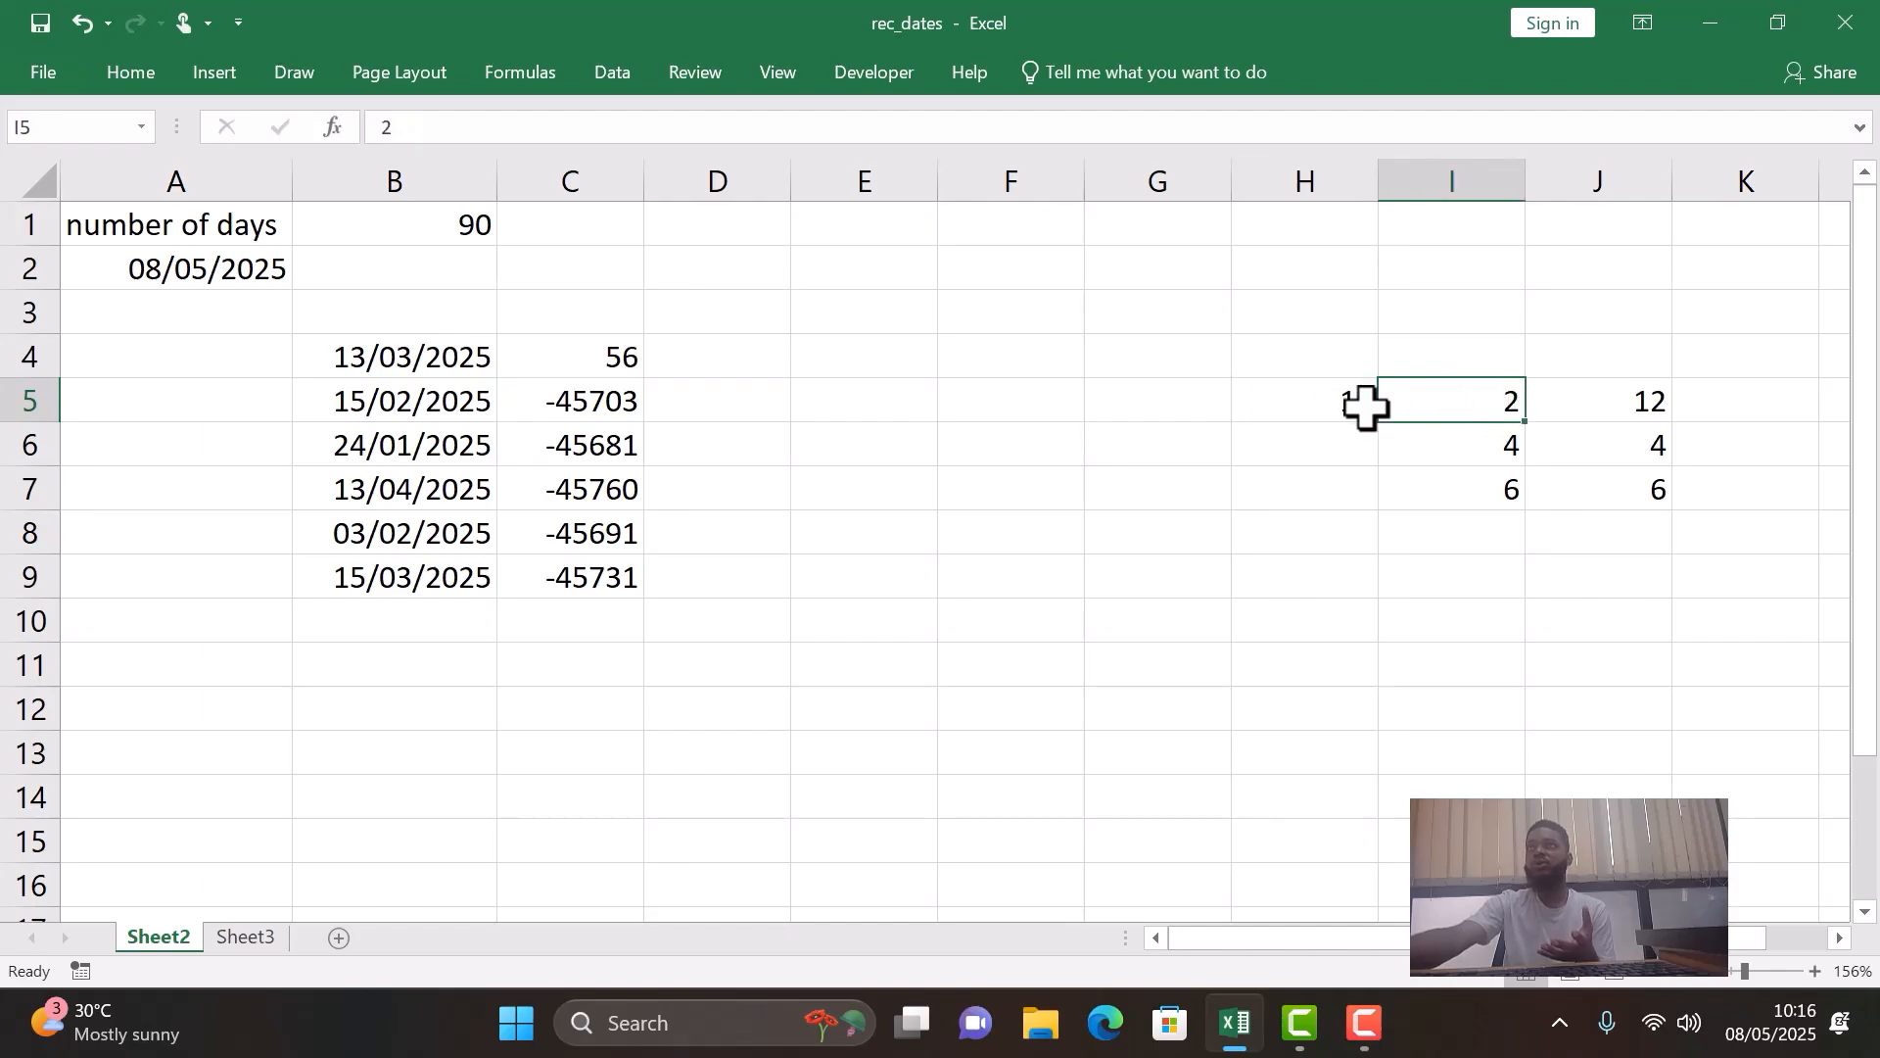
pyautogui.click(1346, 404)
pyautogui.click(1506, 450)
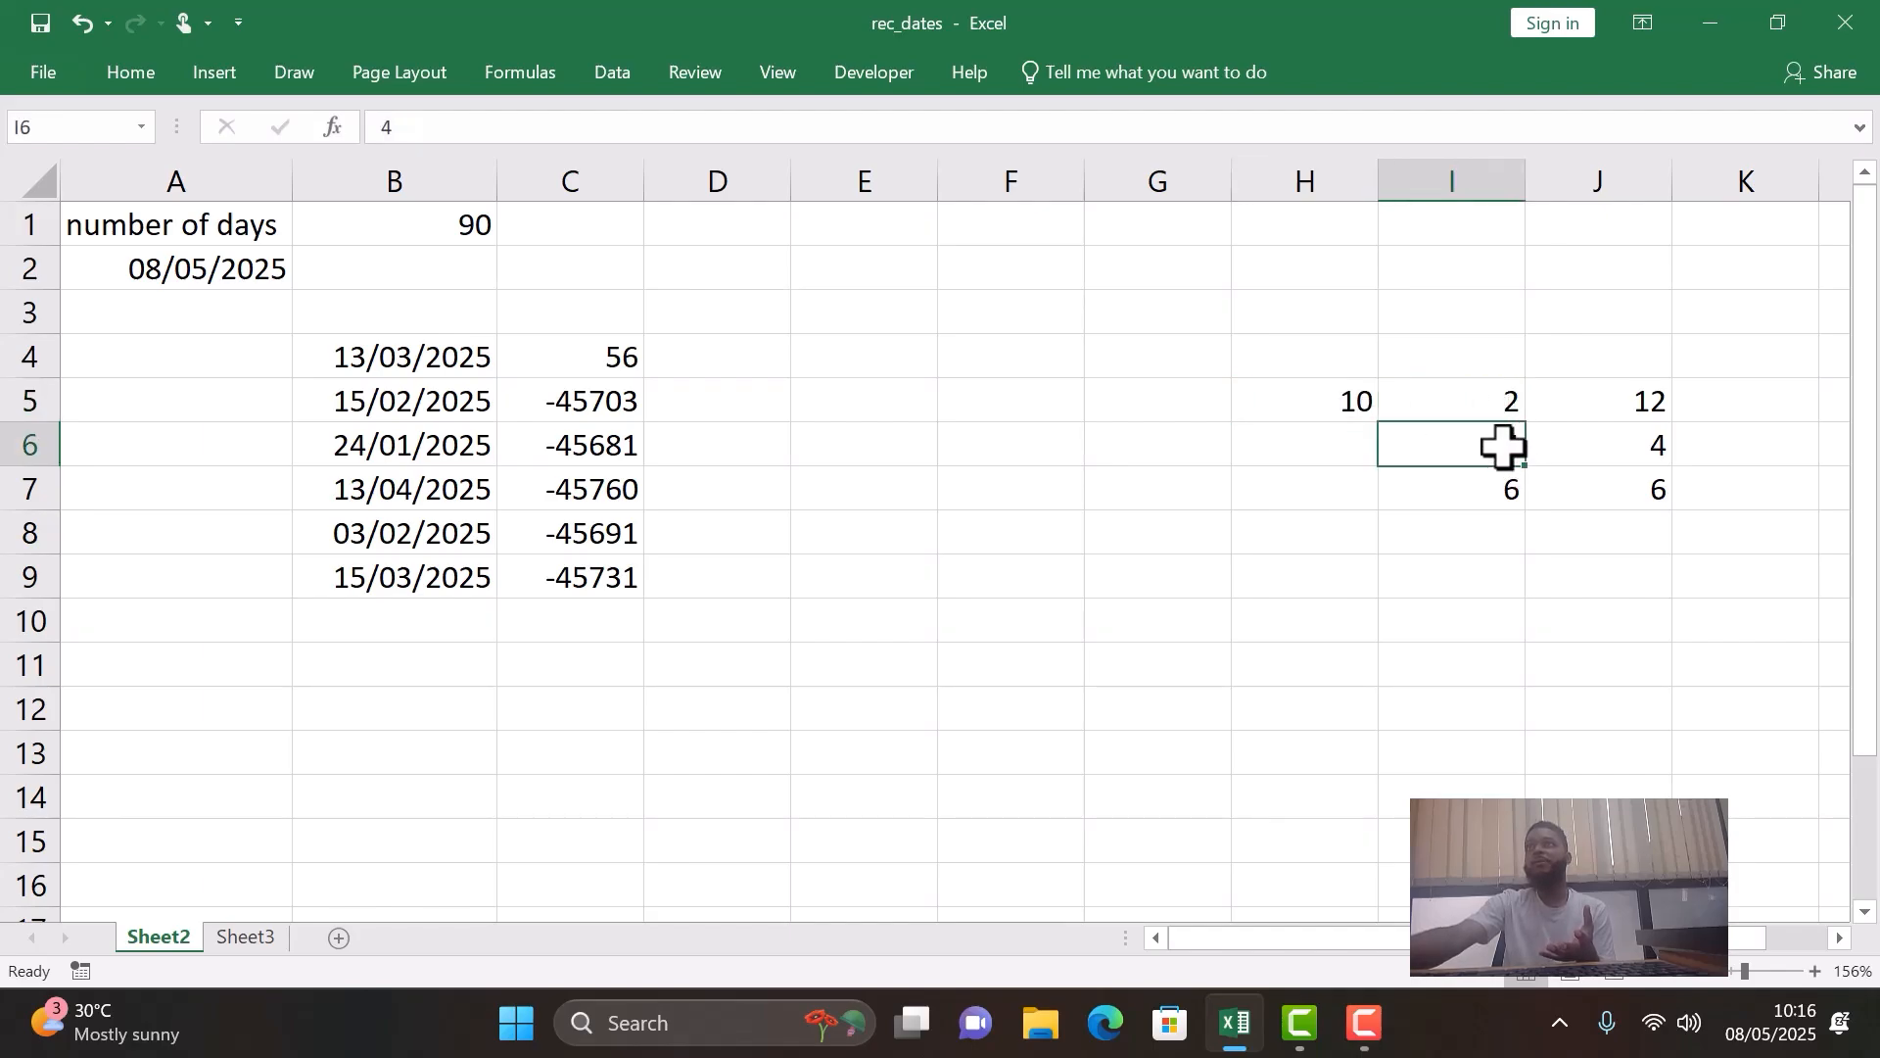
pyautogui.click(1312, 402)
pyautogui.click(1492, 490)
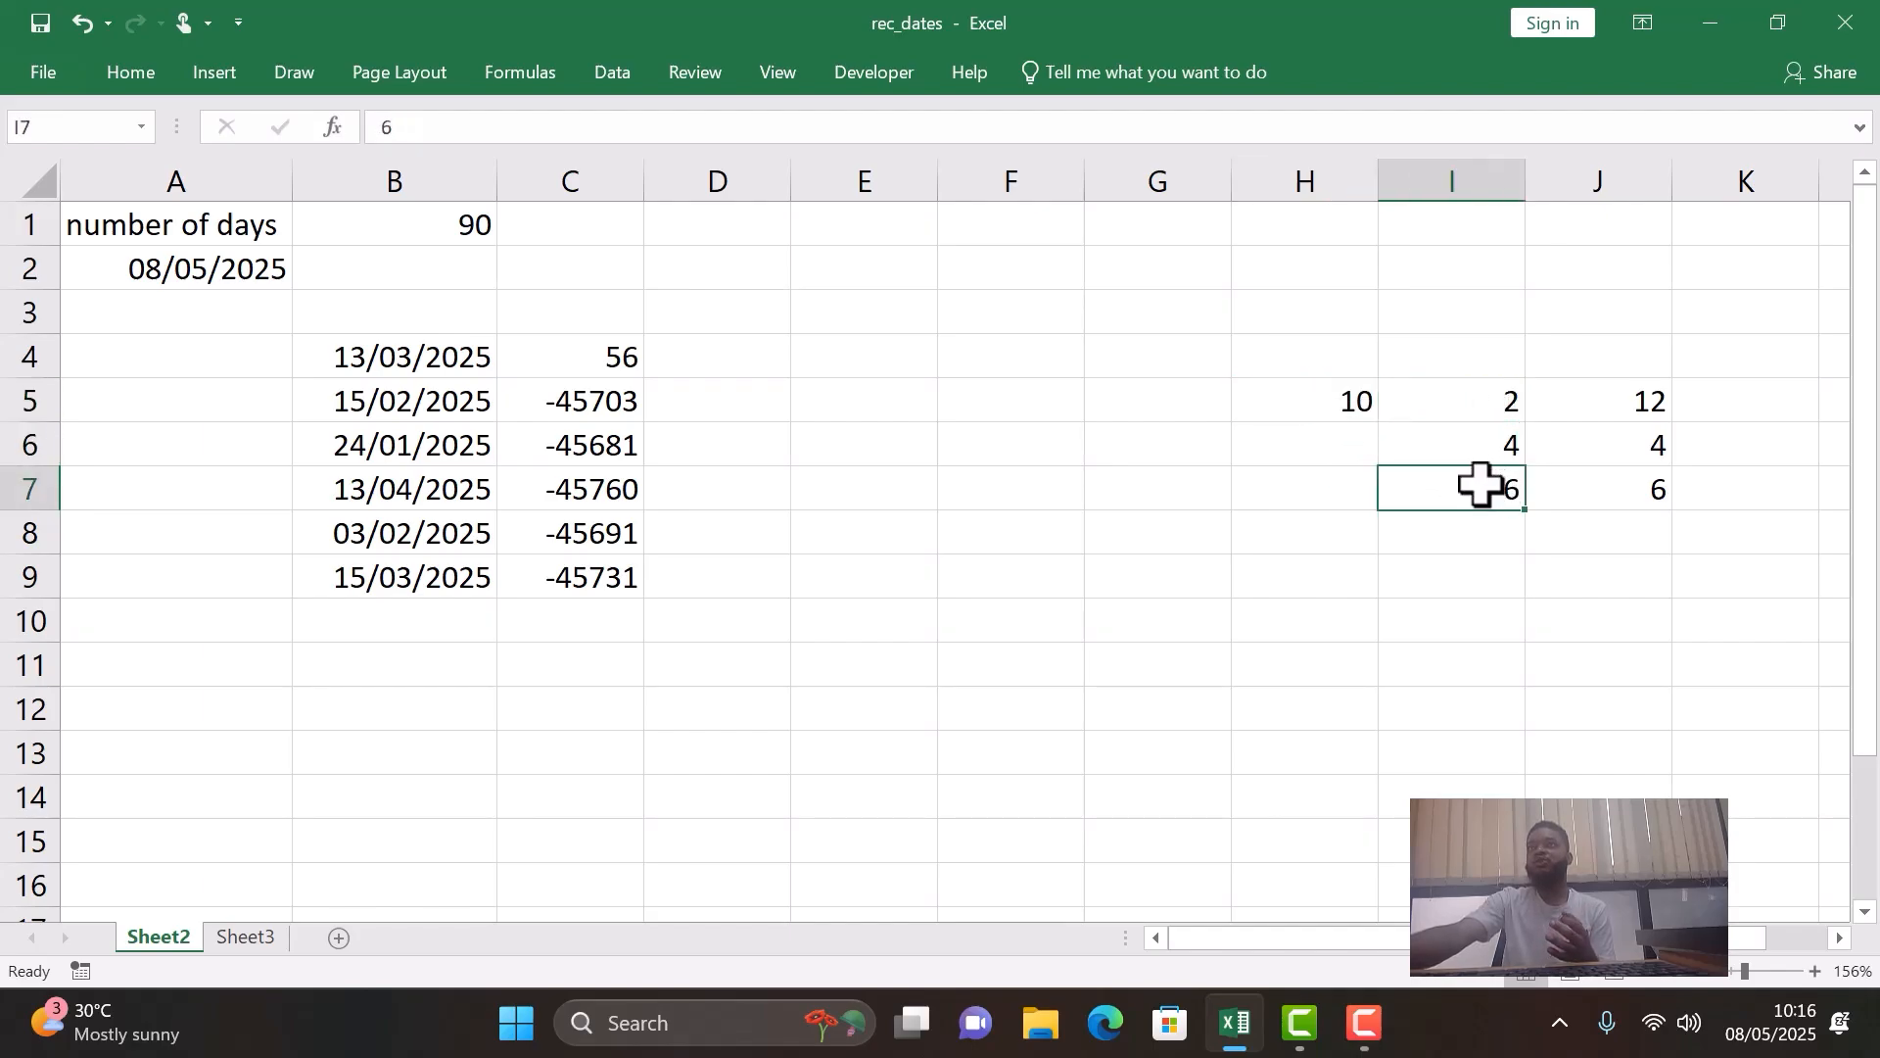
pyautogui.click(1252, 396)
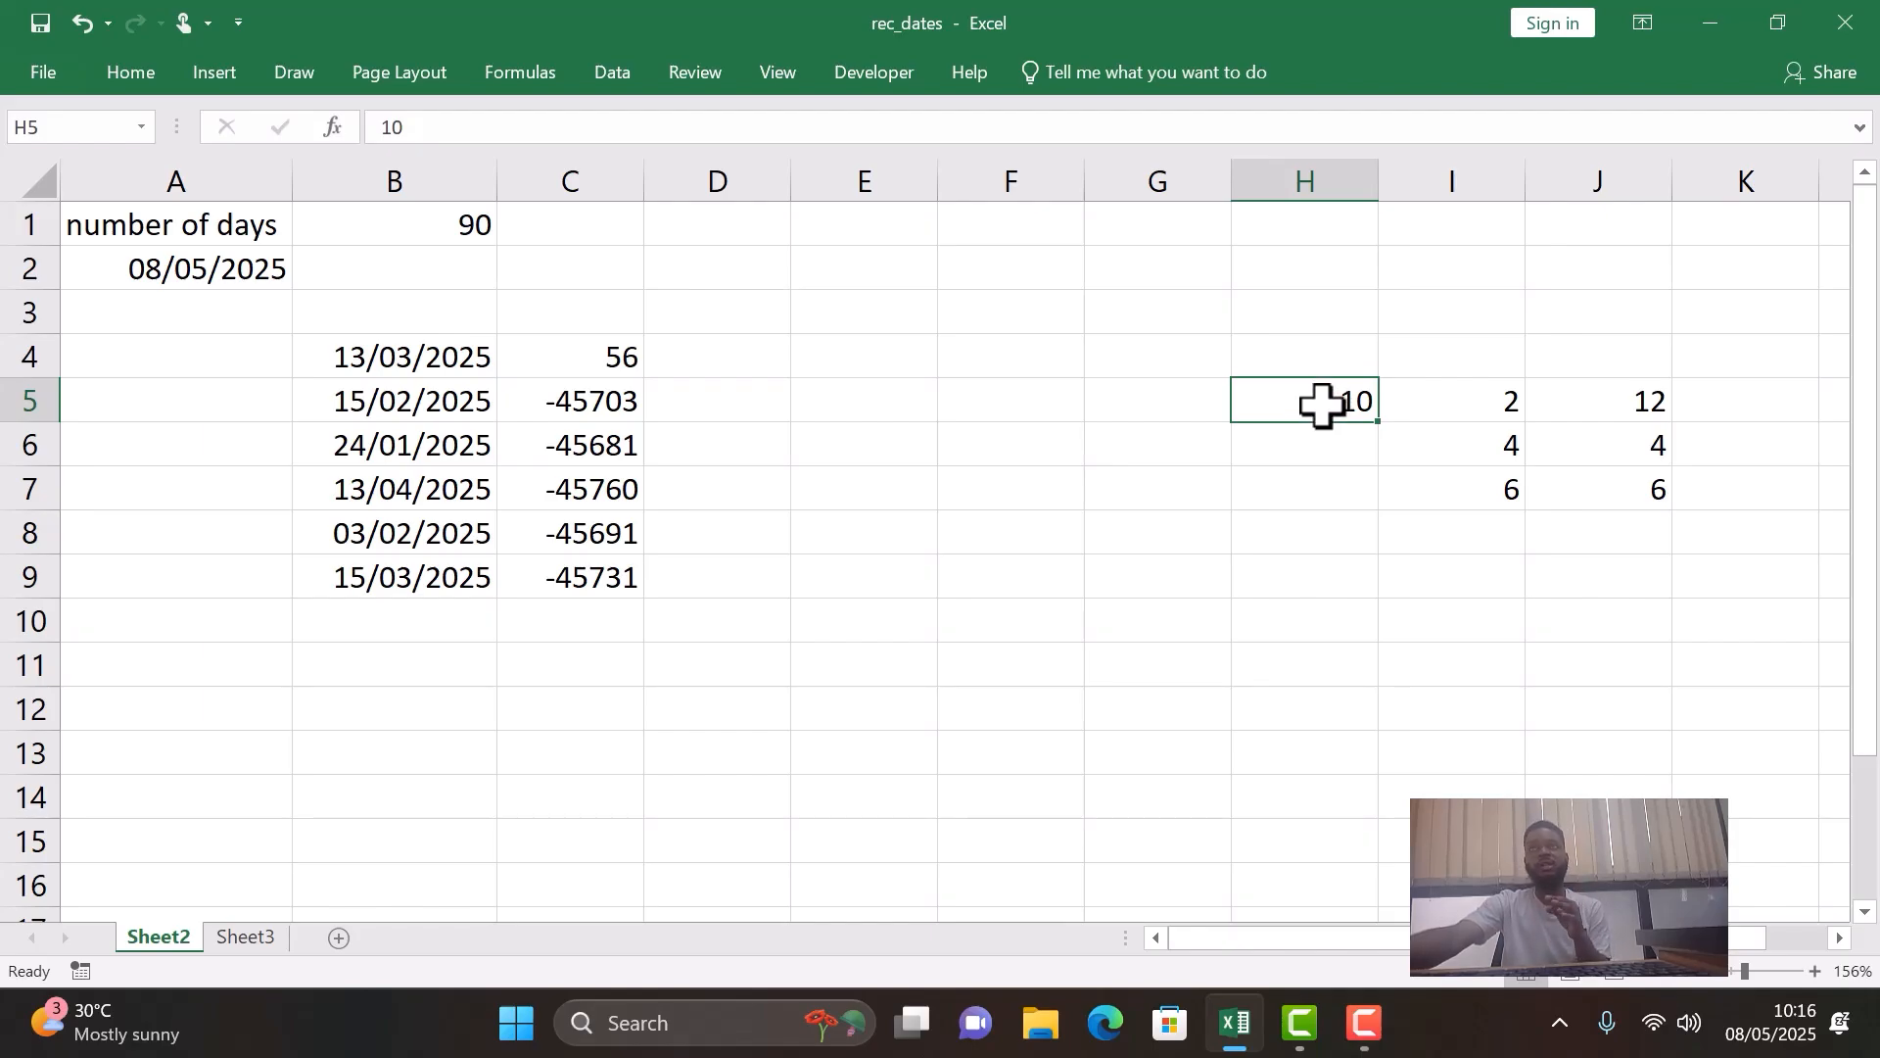
# - Clear the relative sum formulas from J5 to J7
pyautogui.click(1636, 399)
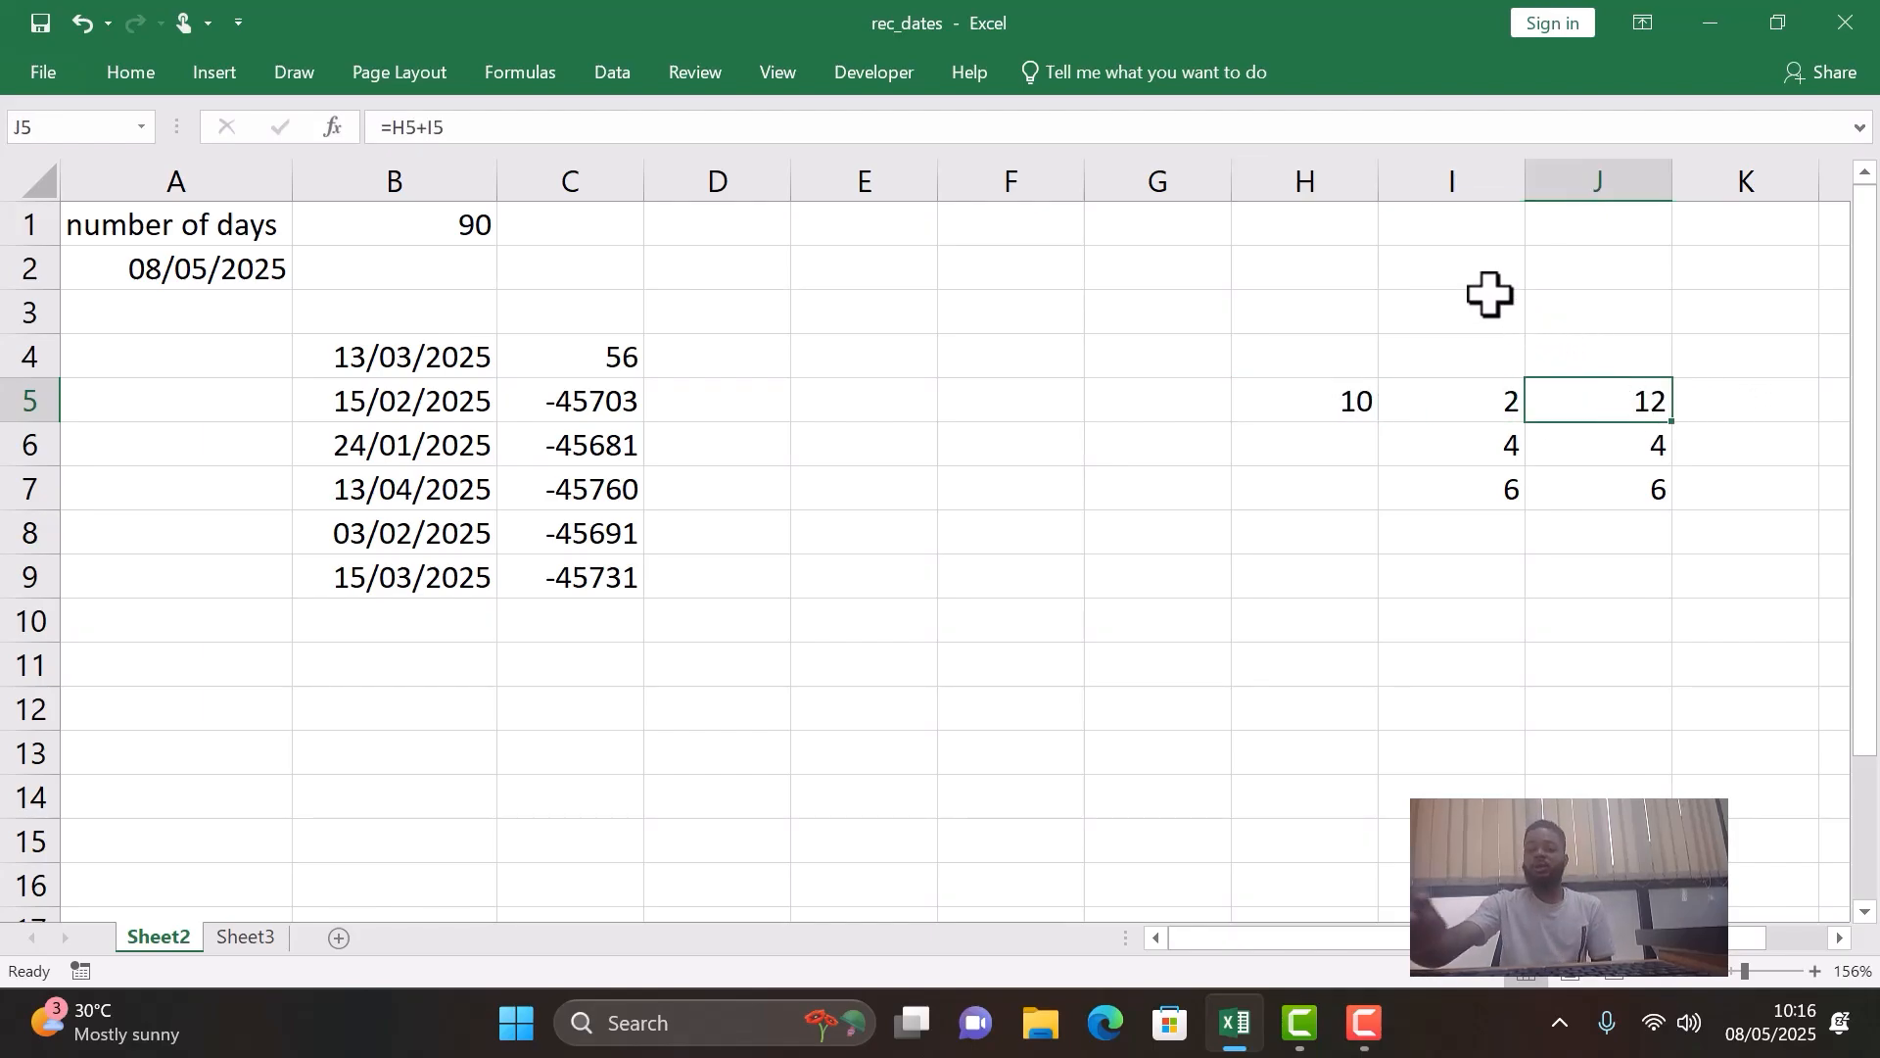
pyautogui.press('F2')
pyautogui.press('BackSpace')
pyautogui.press('Return')
pyautogui.press('BackSpace')
pyautogui.press('Return')
pyautogui.press('BackSpace')
pyautogui.press('Return')
pyautogui.press('BackSpace')
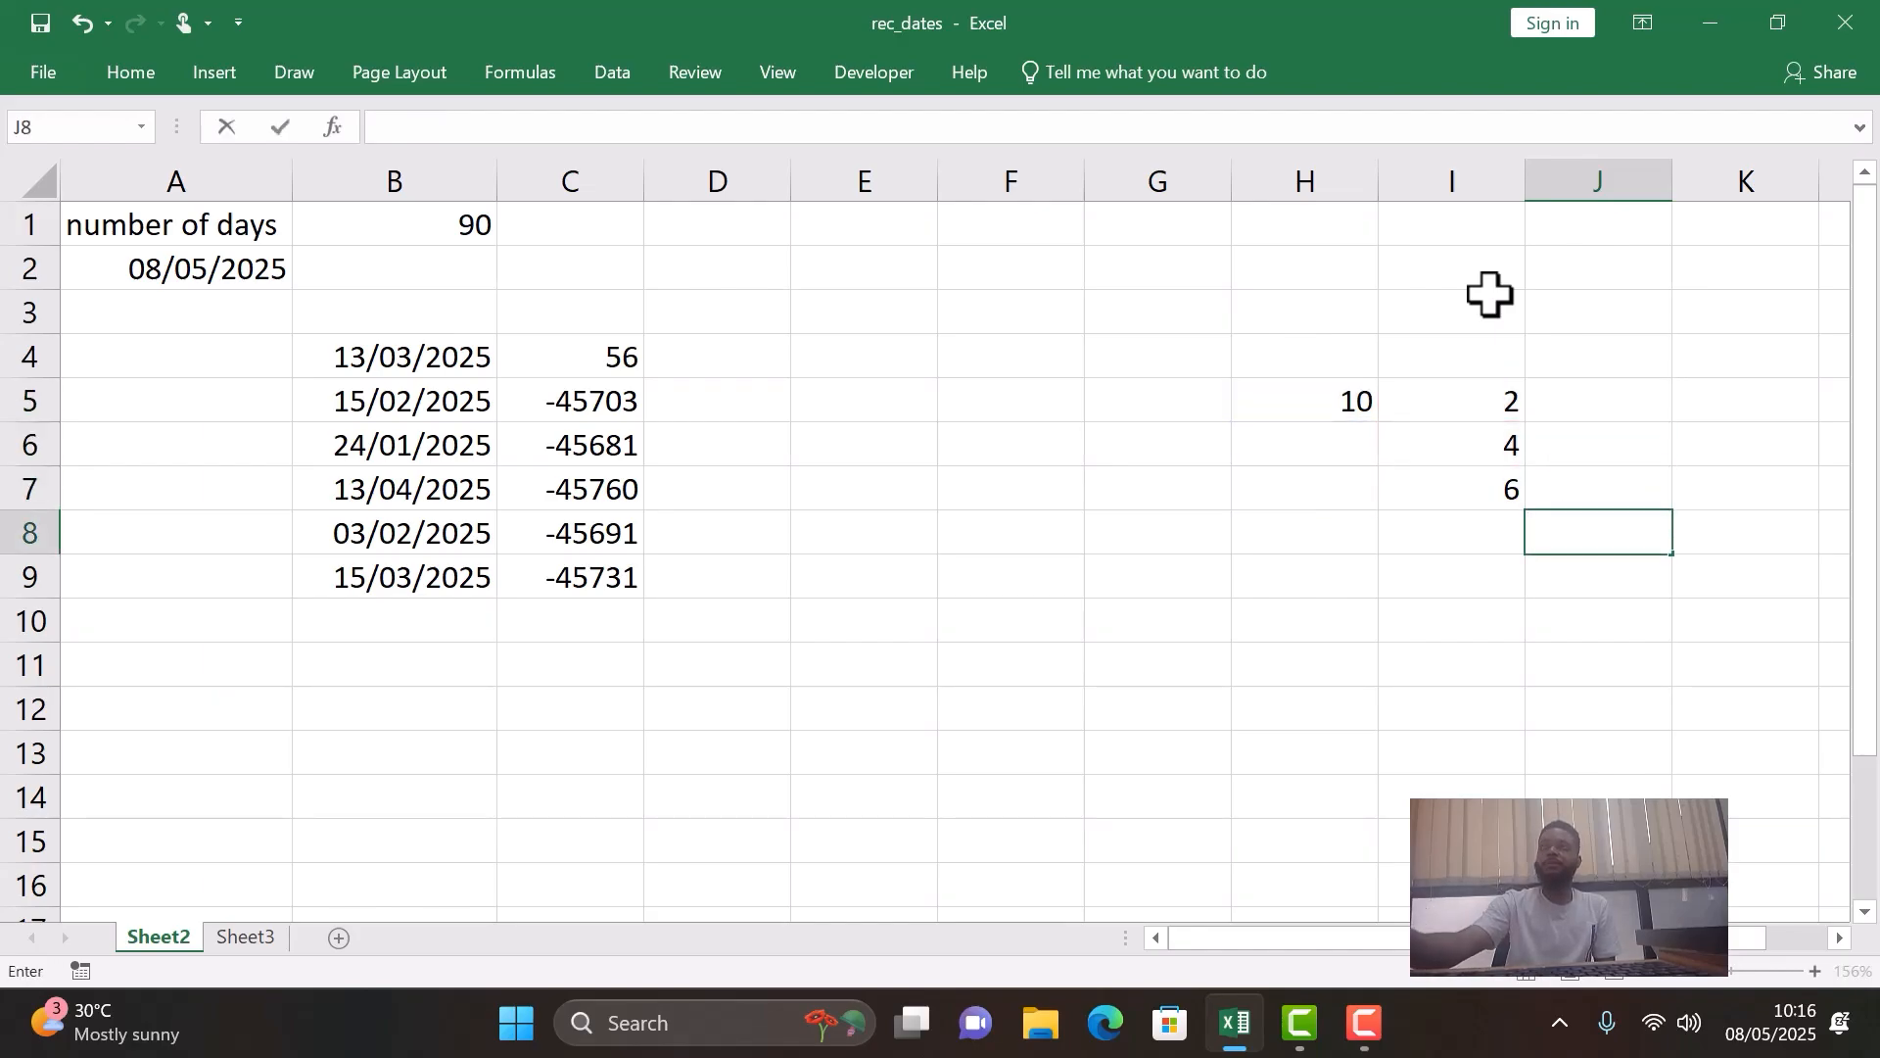
# - Enter the formula =$H$5+I5 in J5, with H5 as an absolute reference
pyautogui.click(1630, 390)
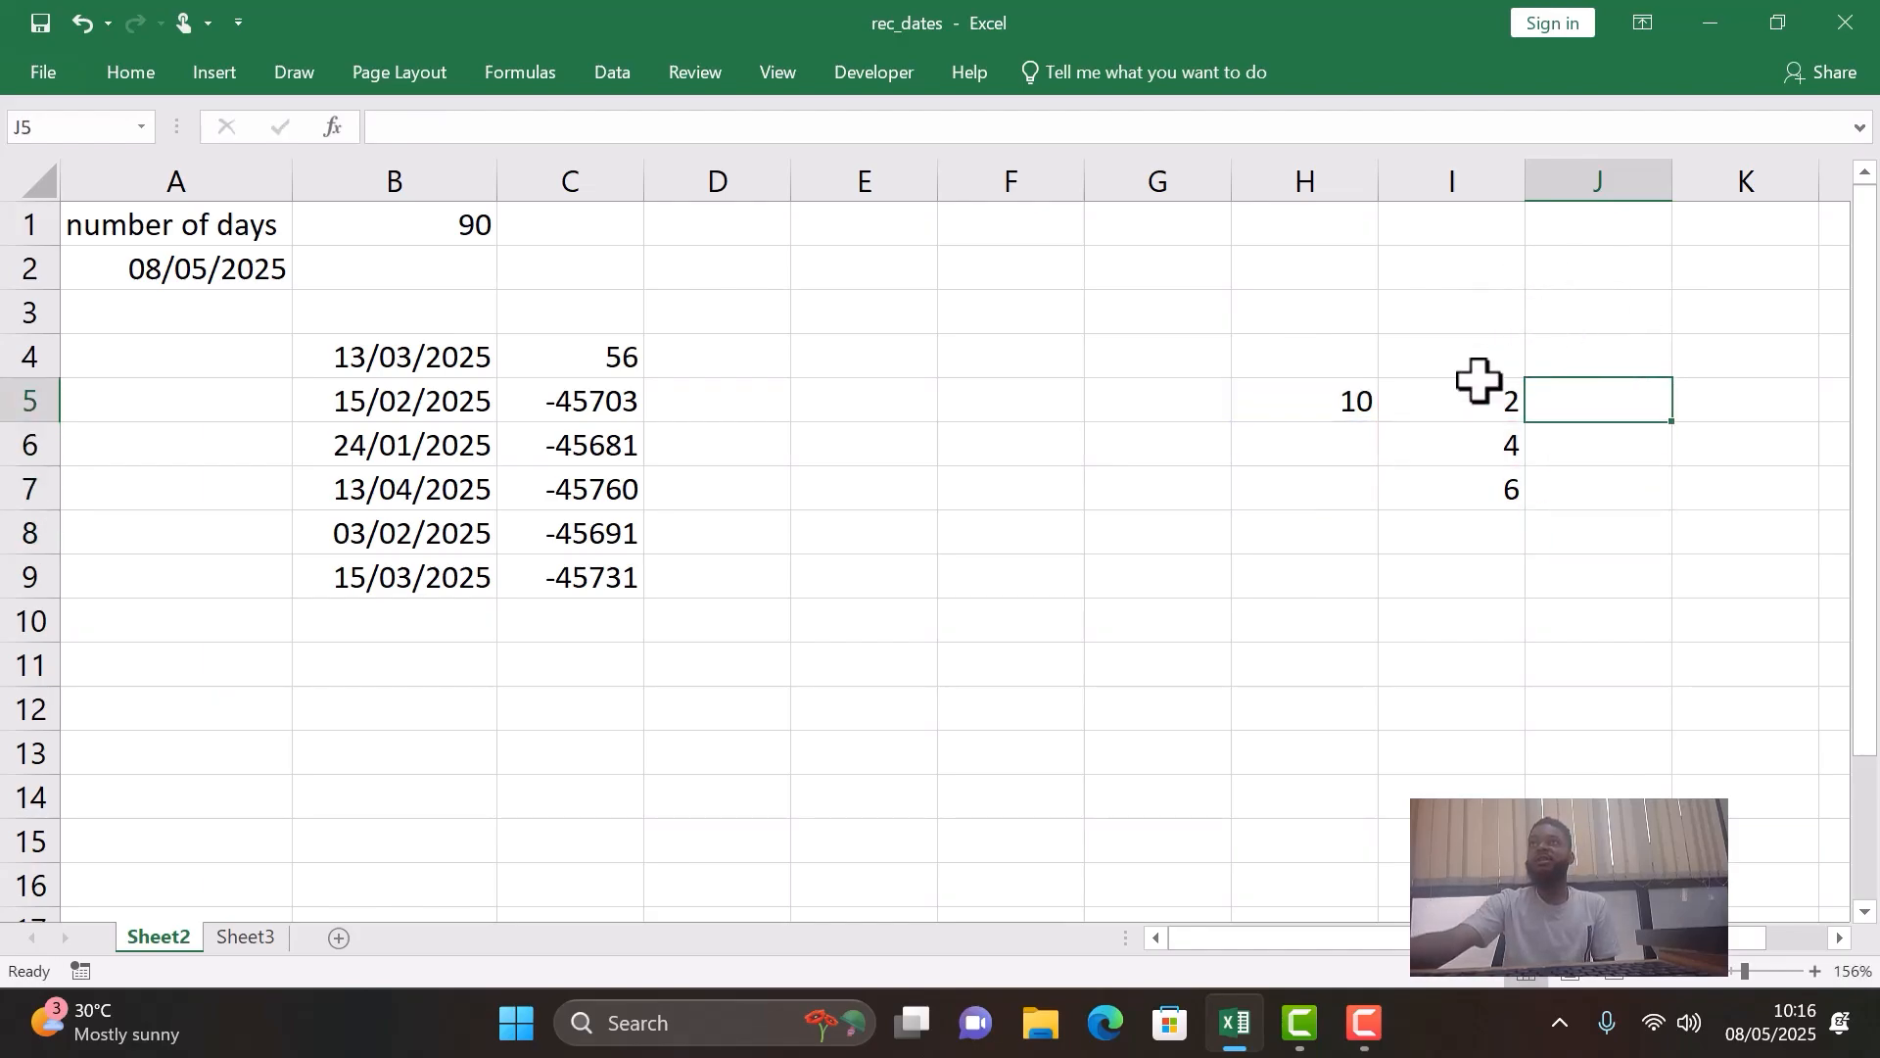
pyautogui.click(1332, 402)
pyautogui.click(1621, 406)
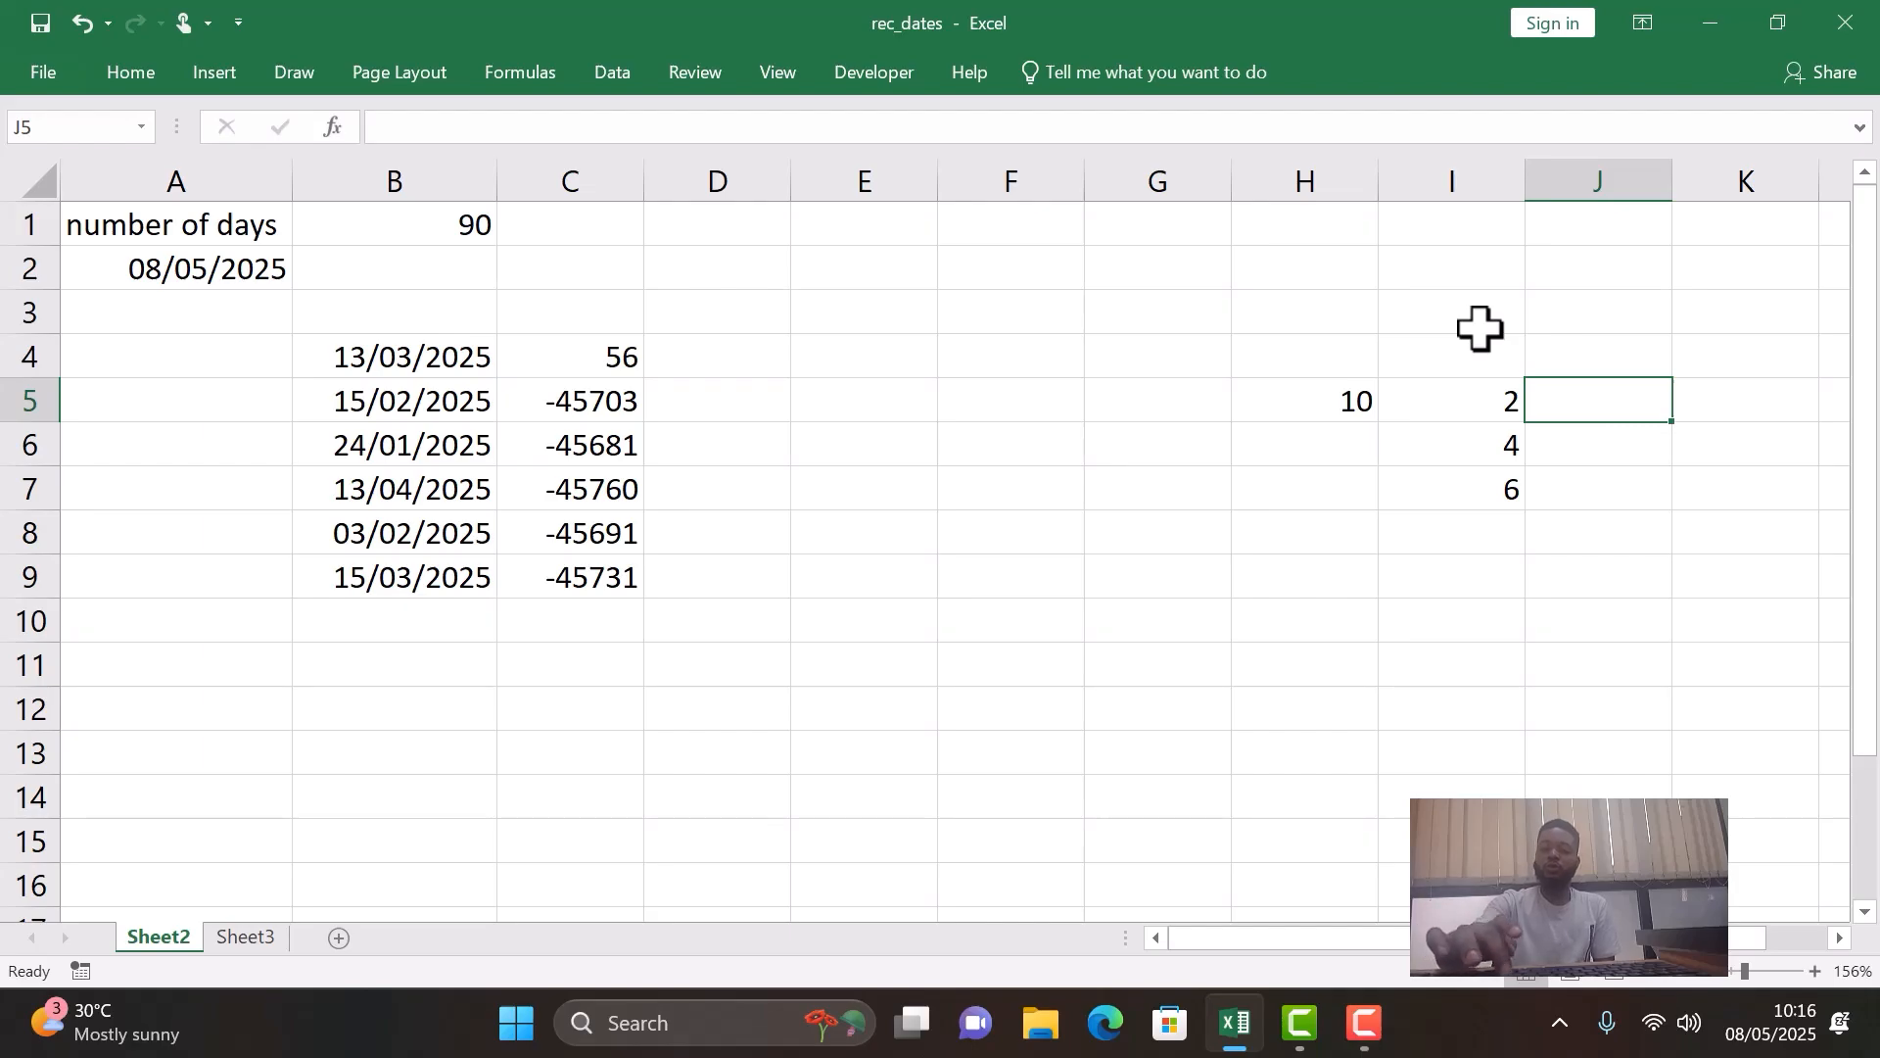
pyautogui.click(1308, 405)
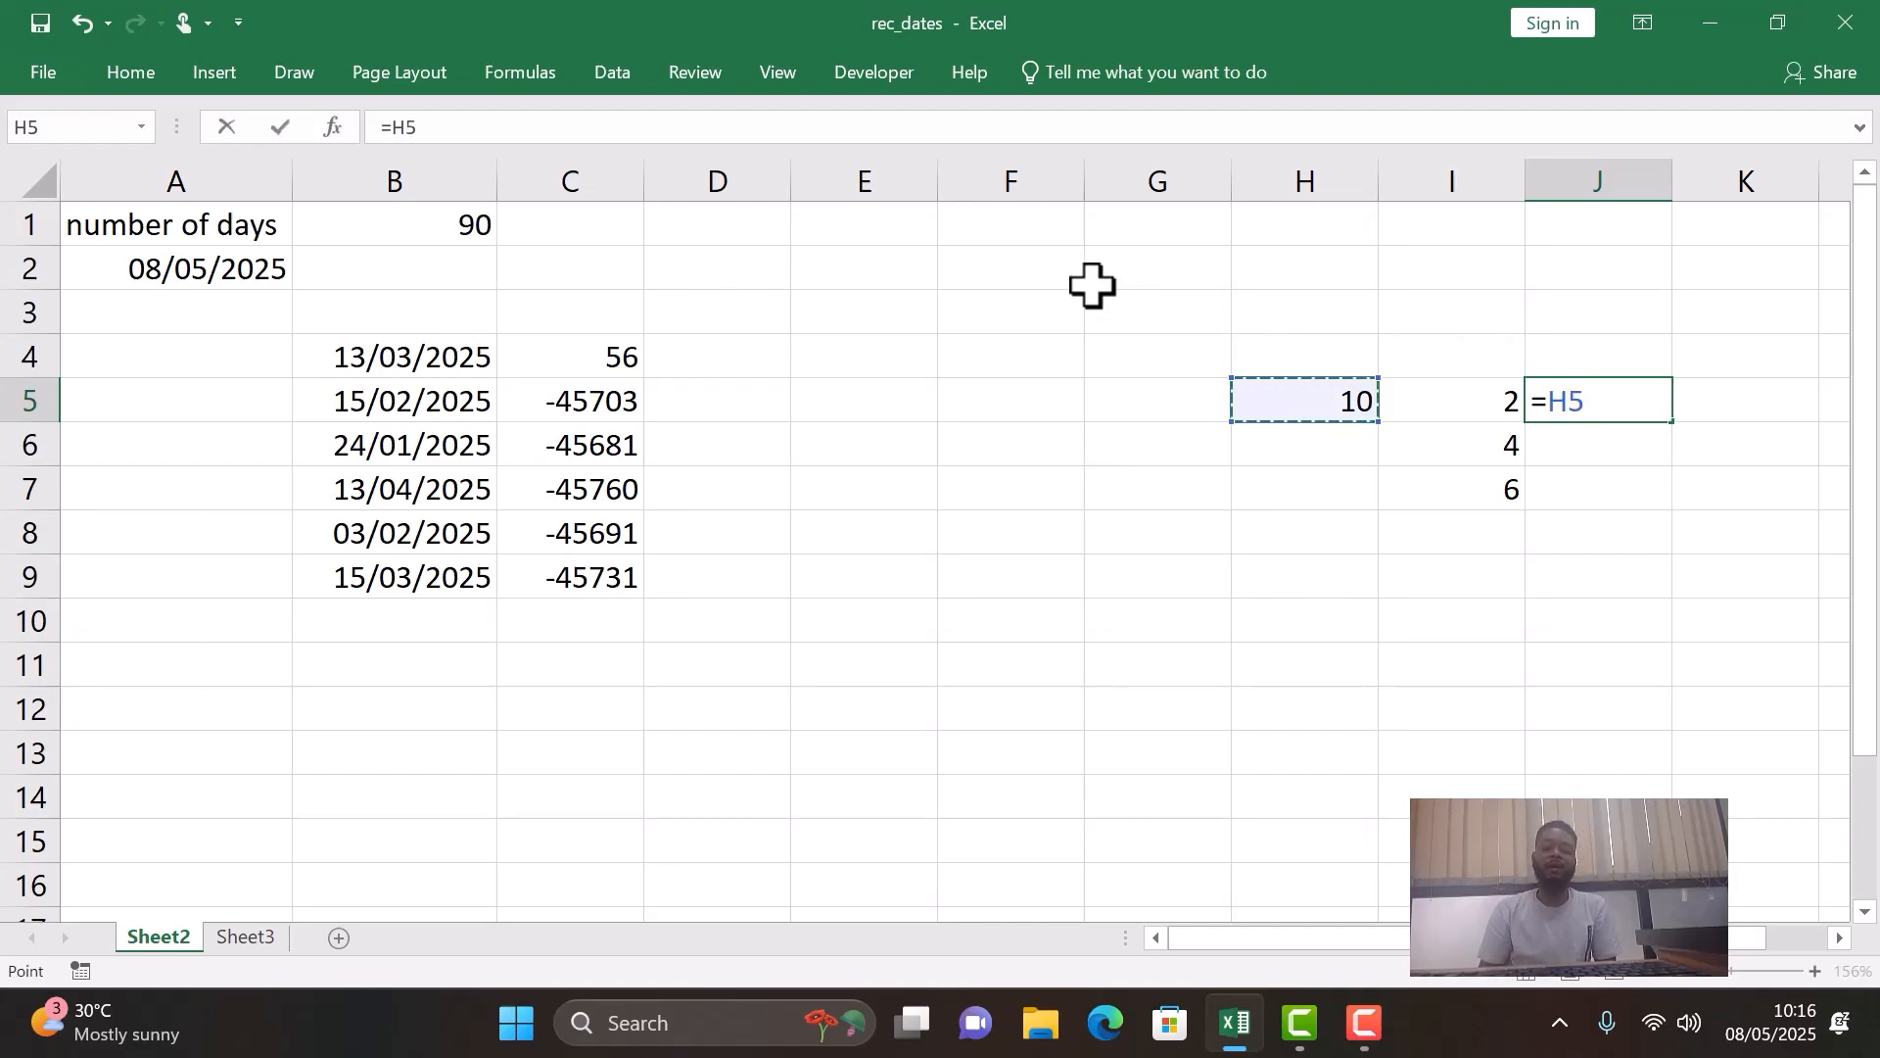
pyautogui.press('F4')
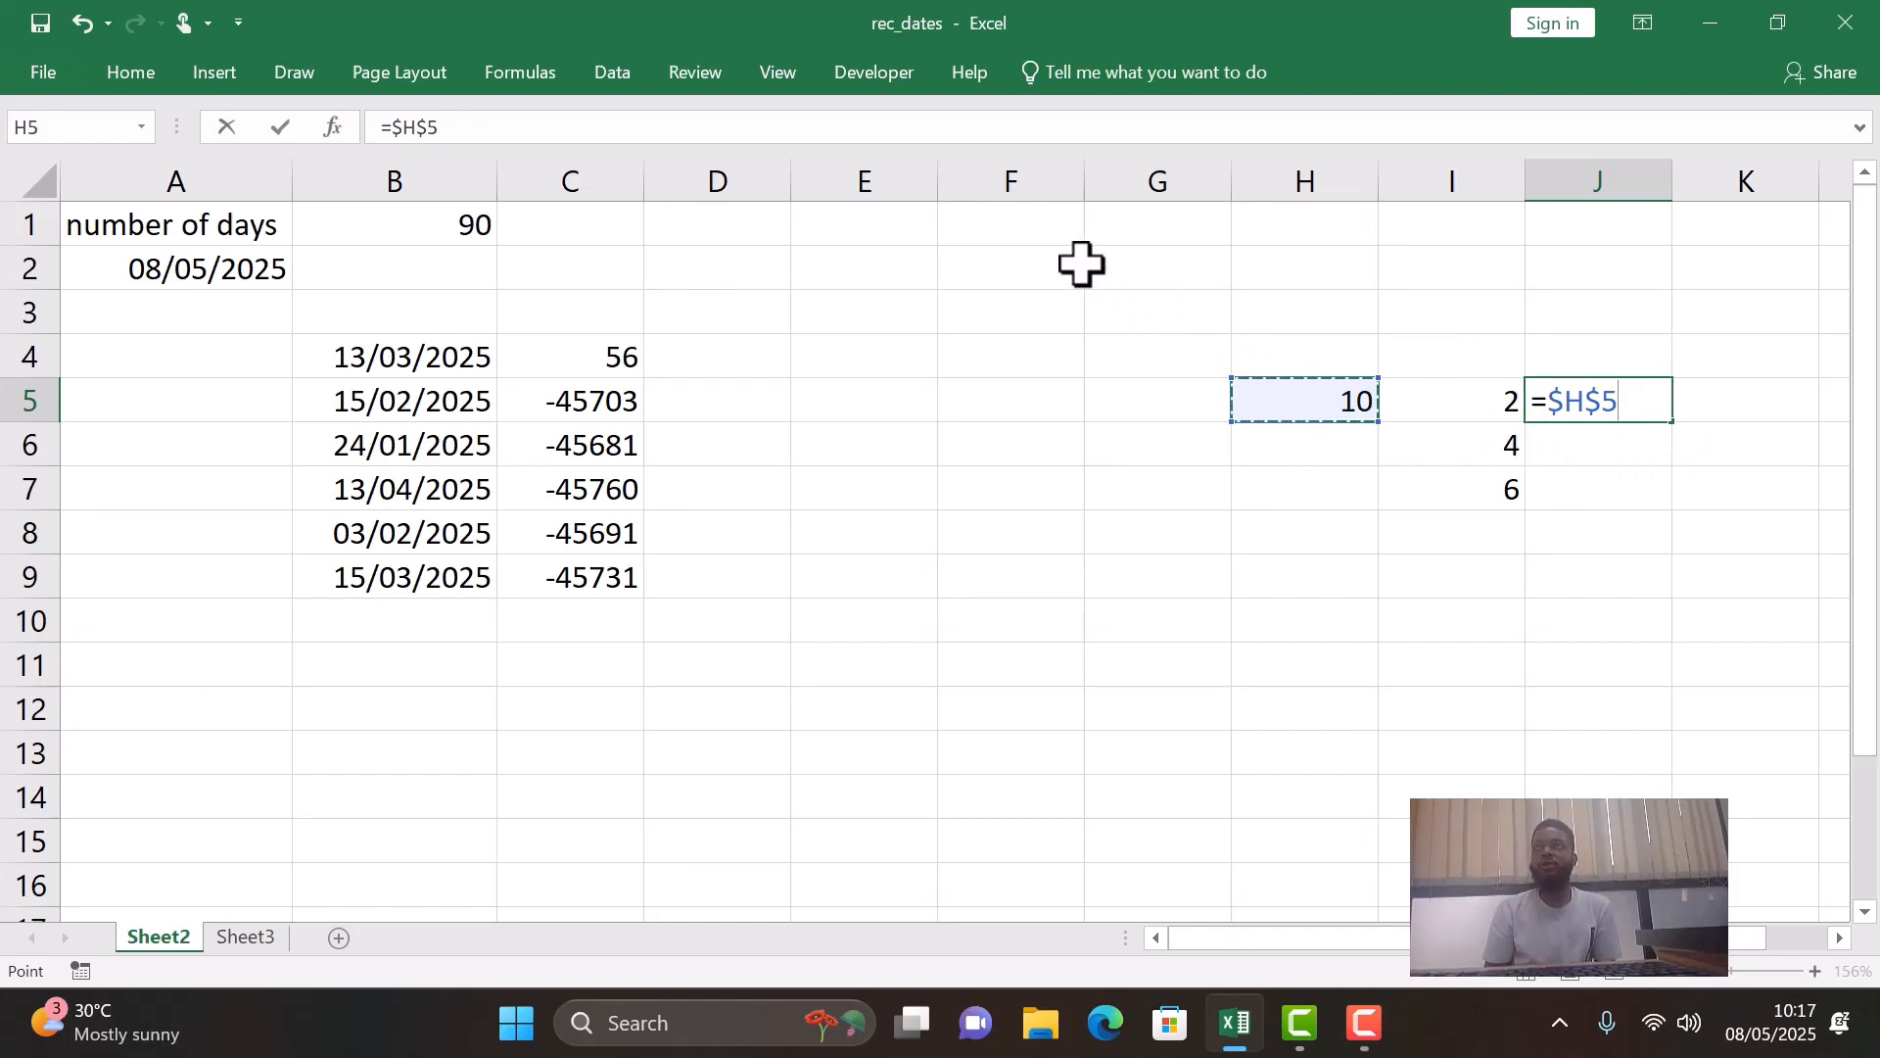
pyautogui.write('-')
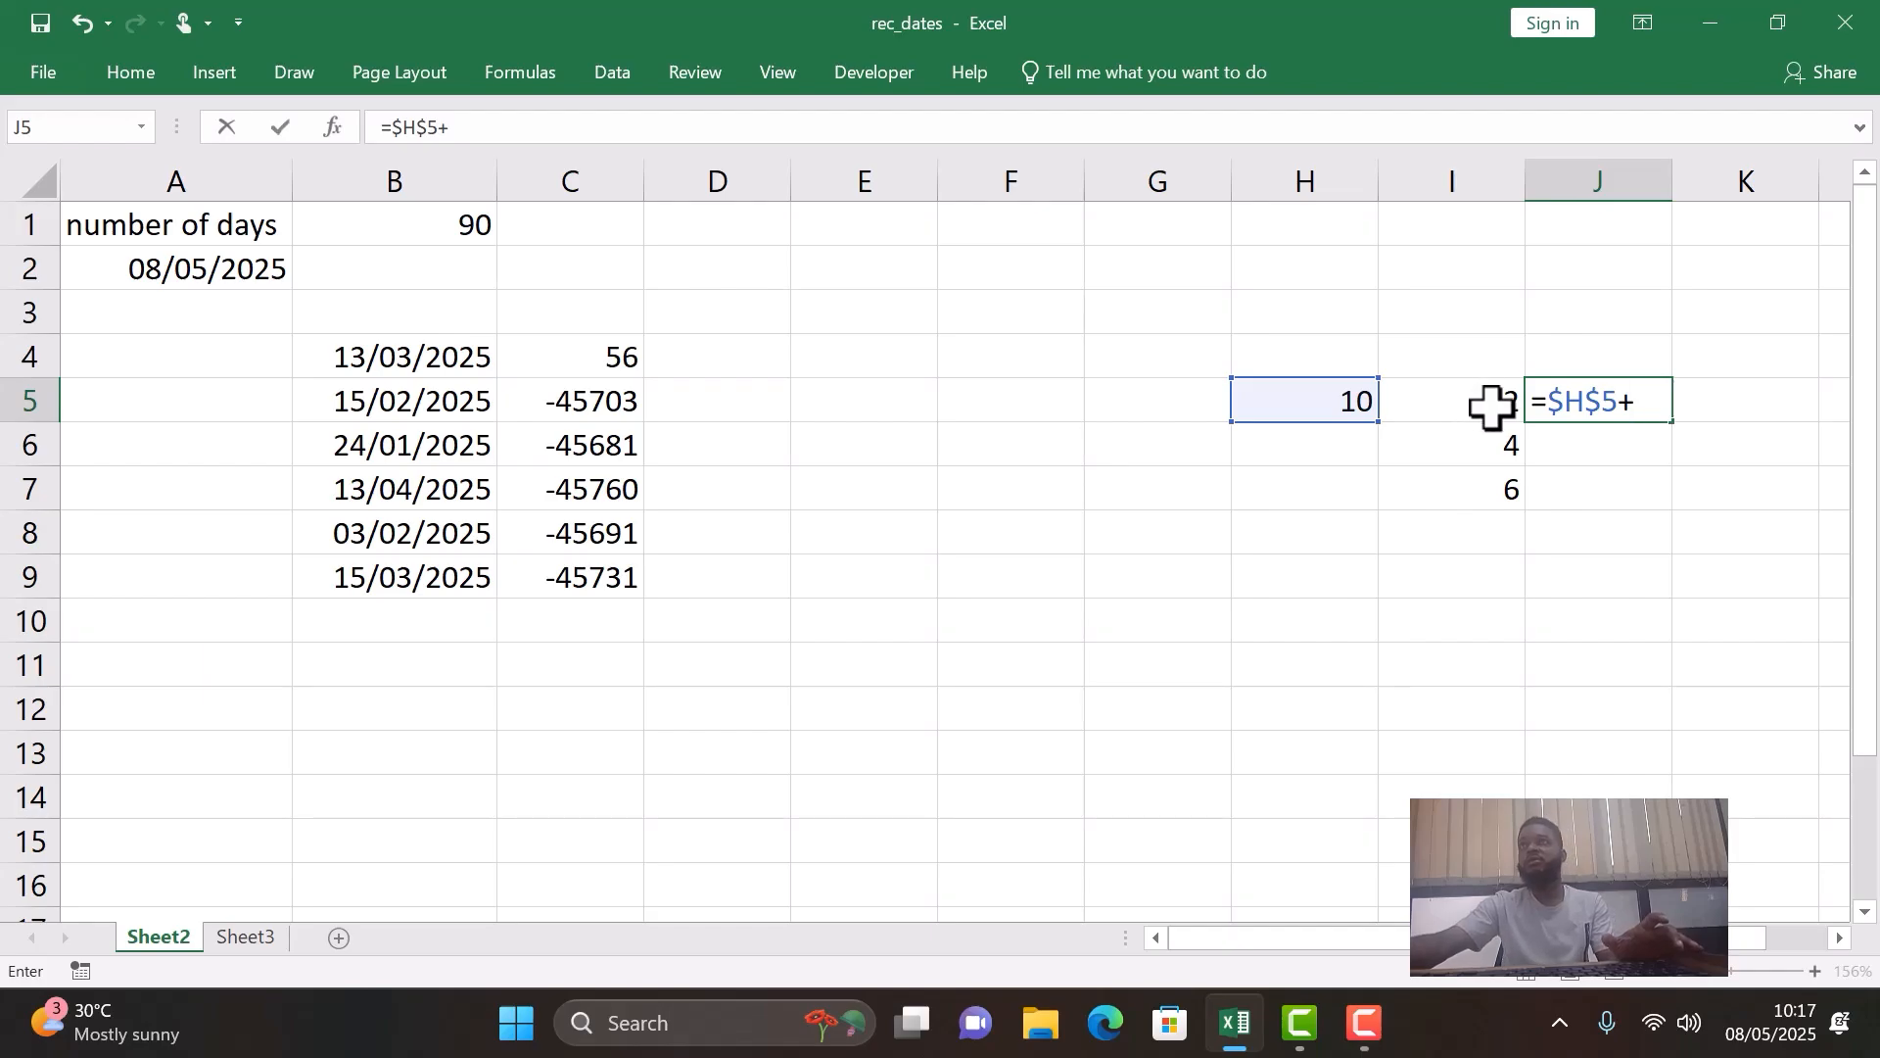
pyautogui.click(1490, 404)
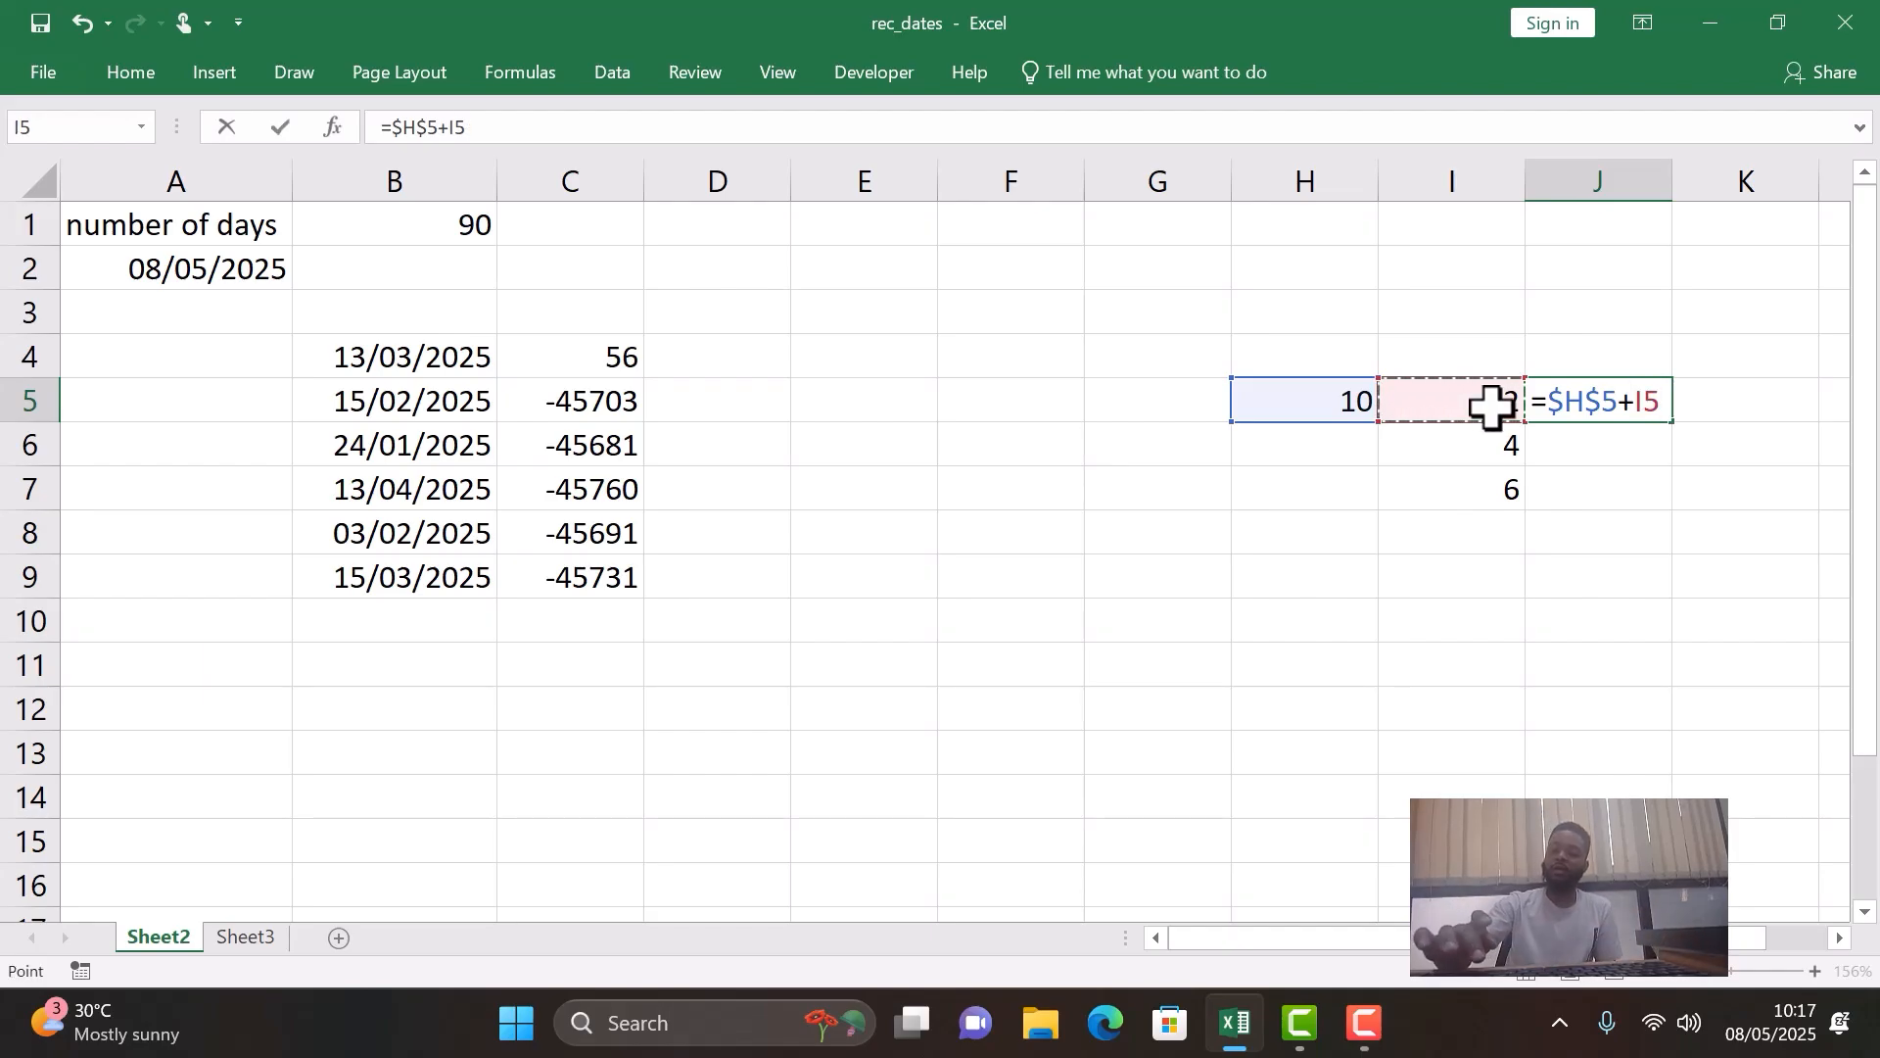
pyautogui.press('Return')
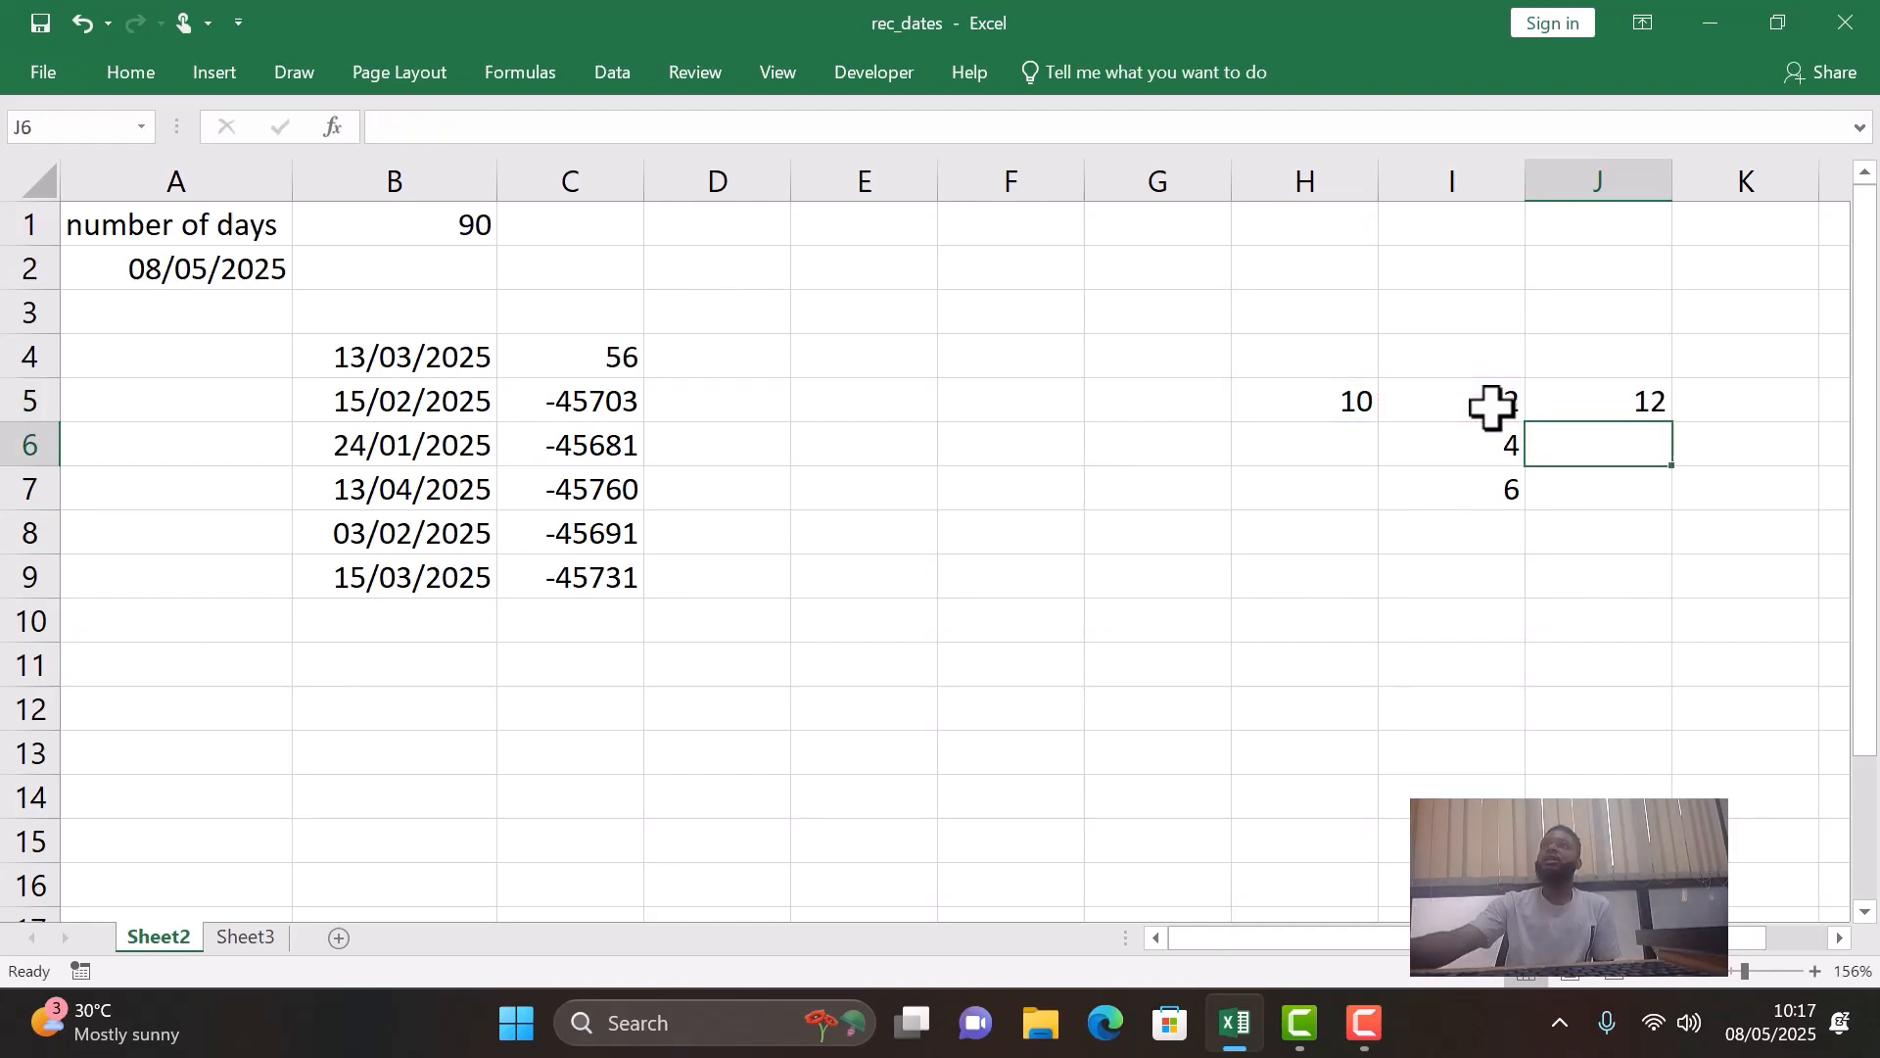
# - Fill the absolute-reference formula from J5 down to J7 and check the copies in J6 and J7
pyautogui.click(1606, 399)
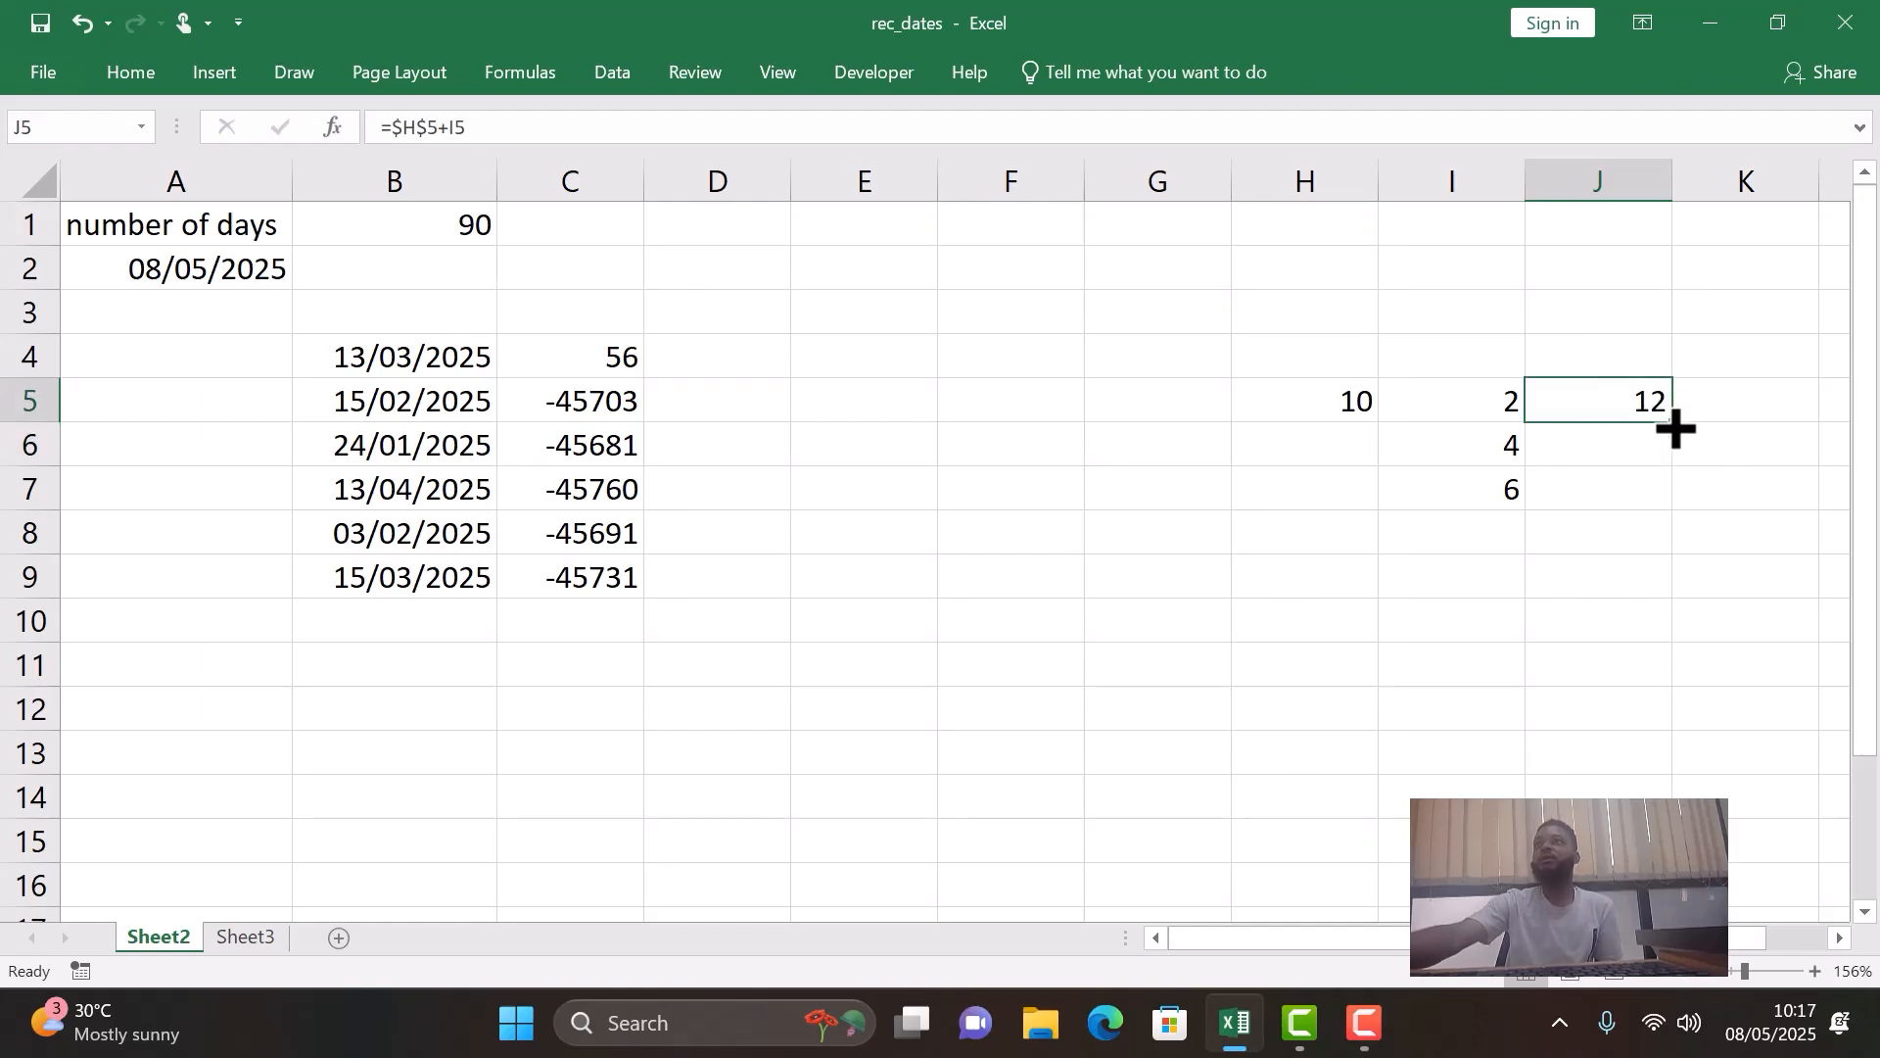
pyautogui.doubleClick(1665, 413)
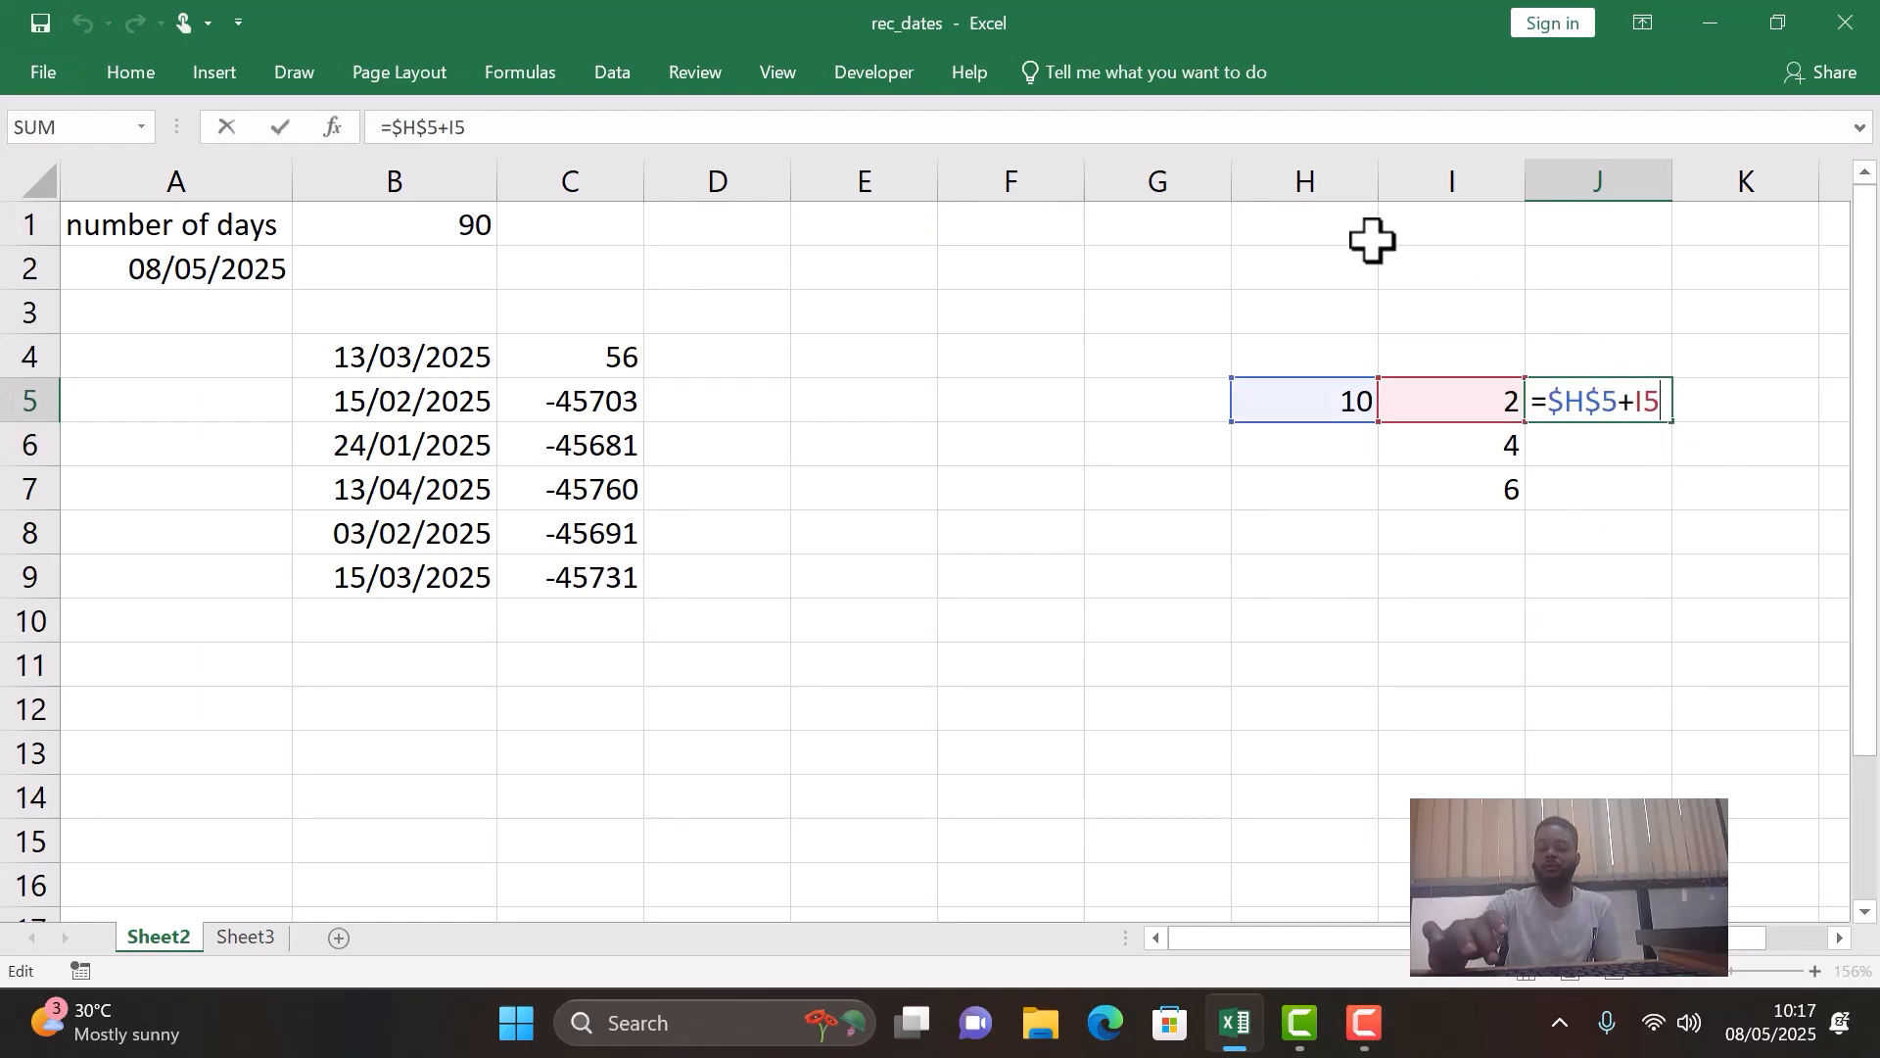
pyautogui.press('Return')
pyautogui.click(1633, 400)
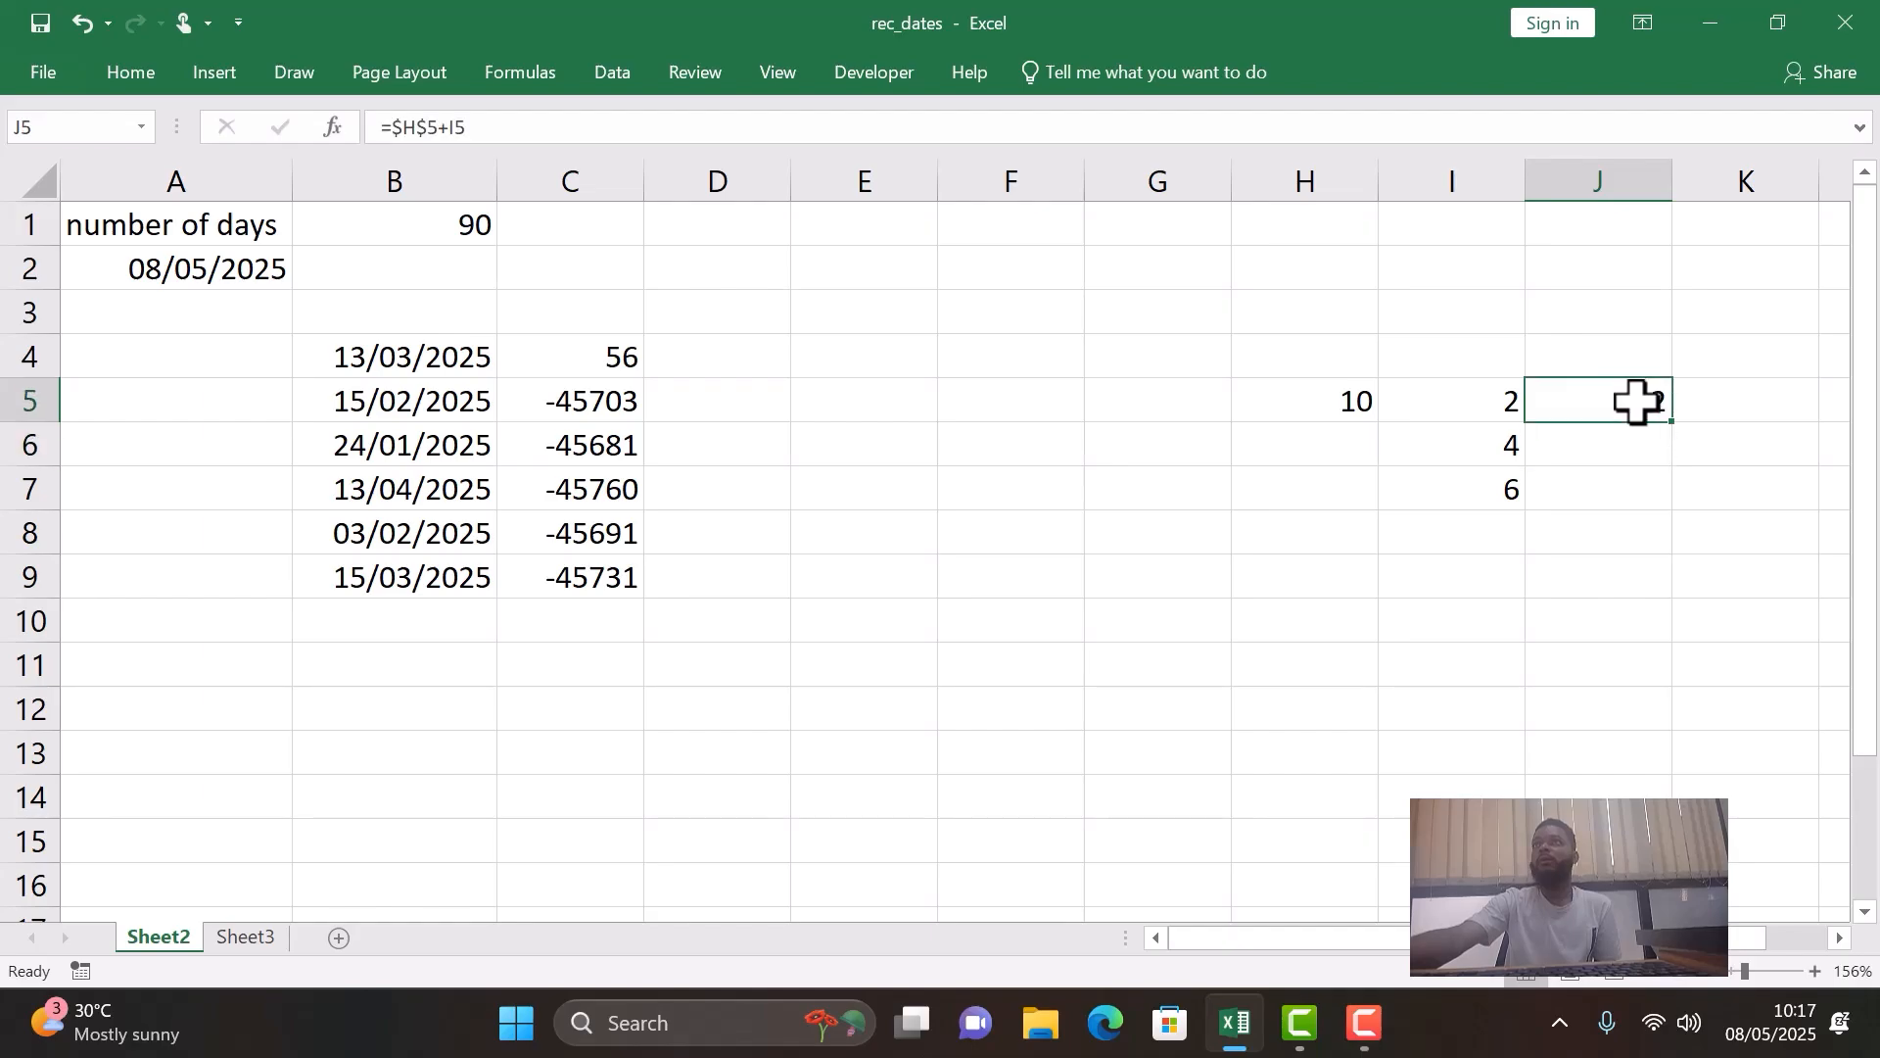
pyautogui.doubleClick(1679, 427)
pyautogui.click(1572, 614)
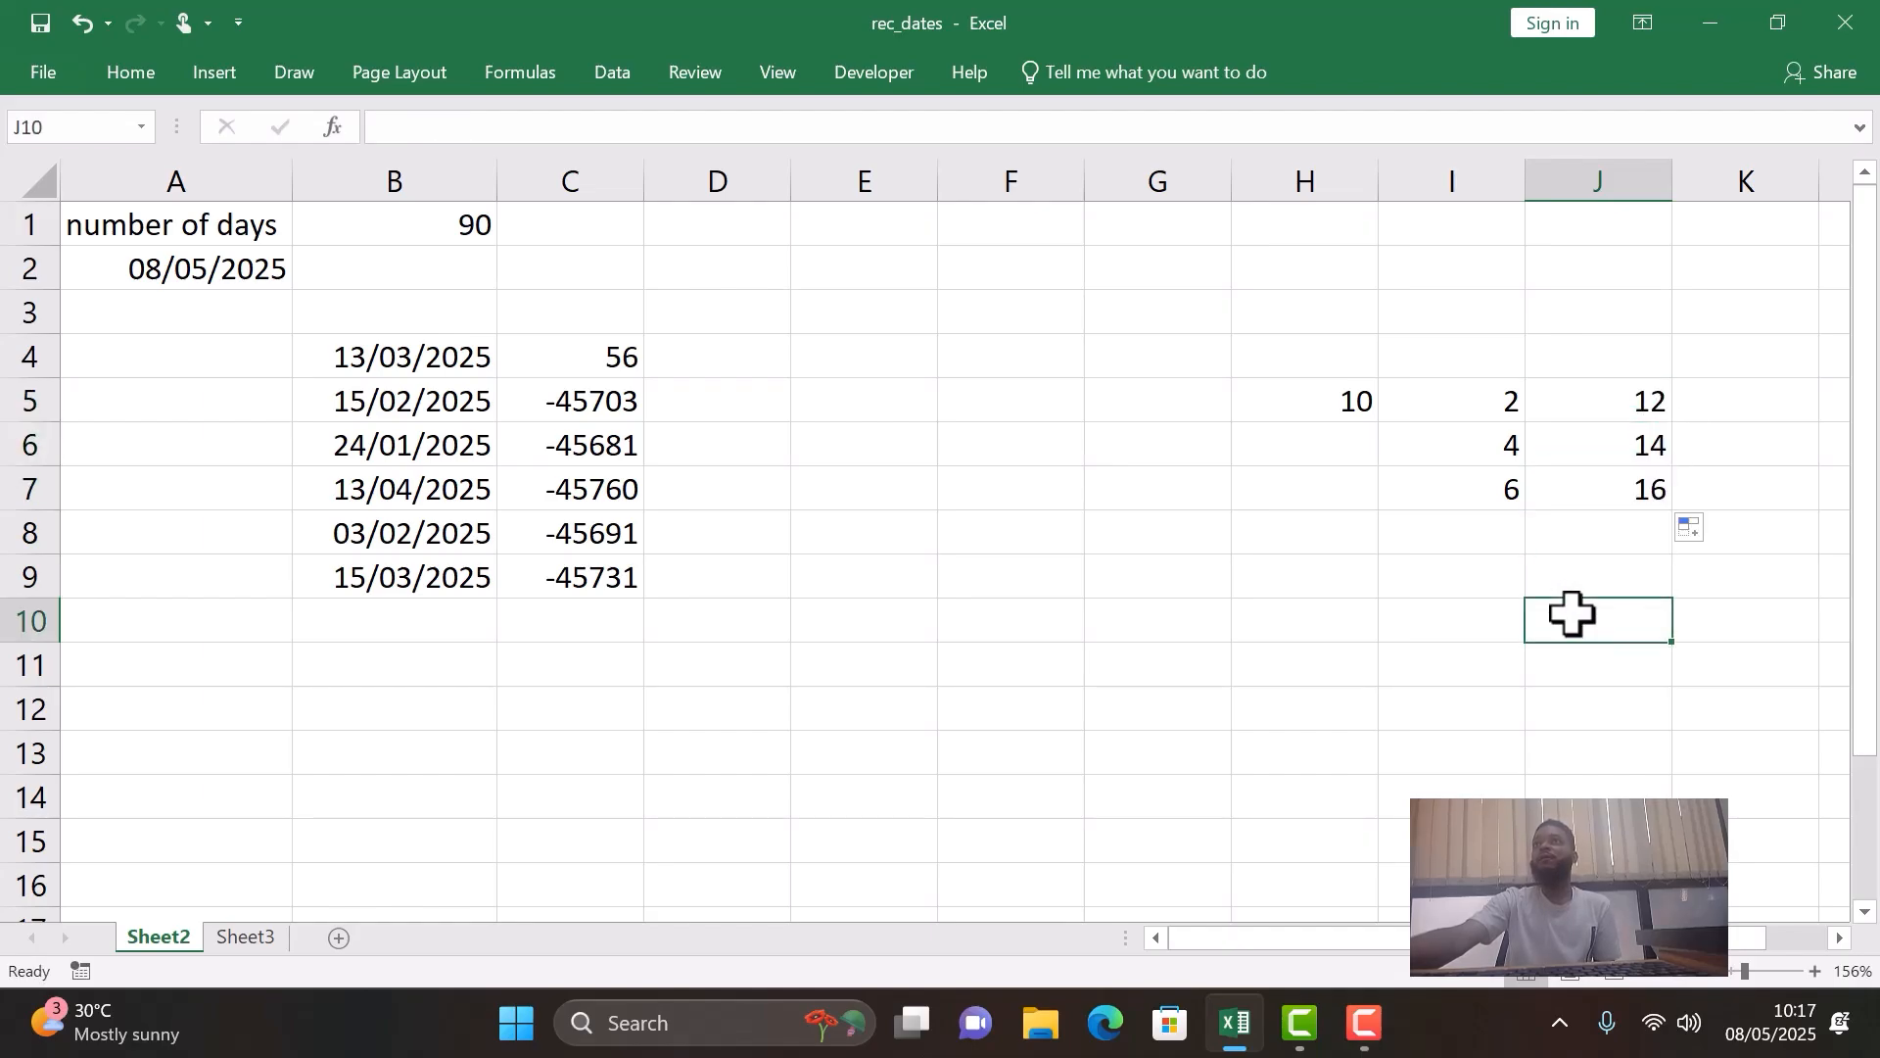
pyautogui.click(1596, 442)
pyautogui.click(1606, 485)
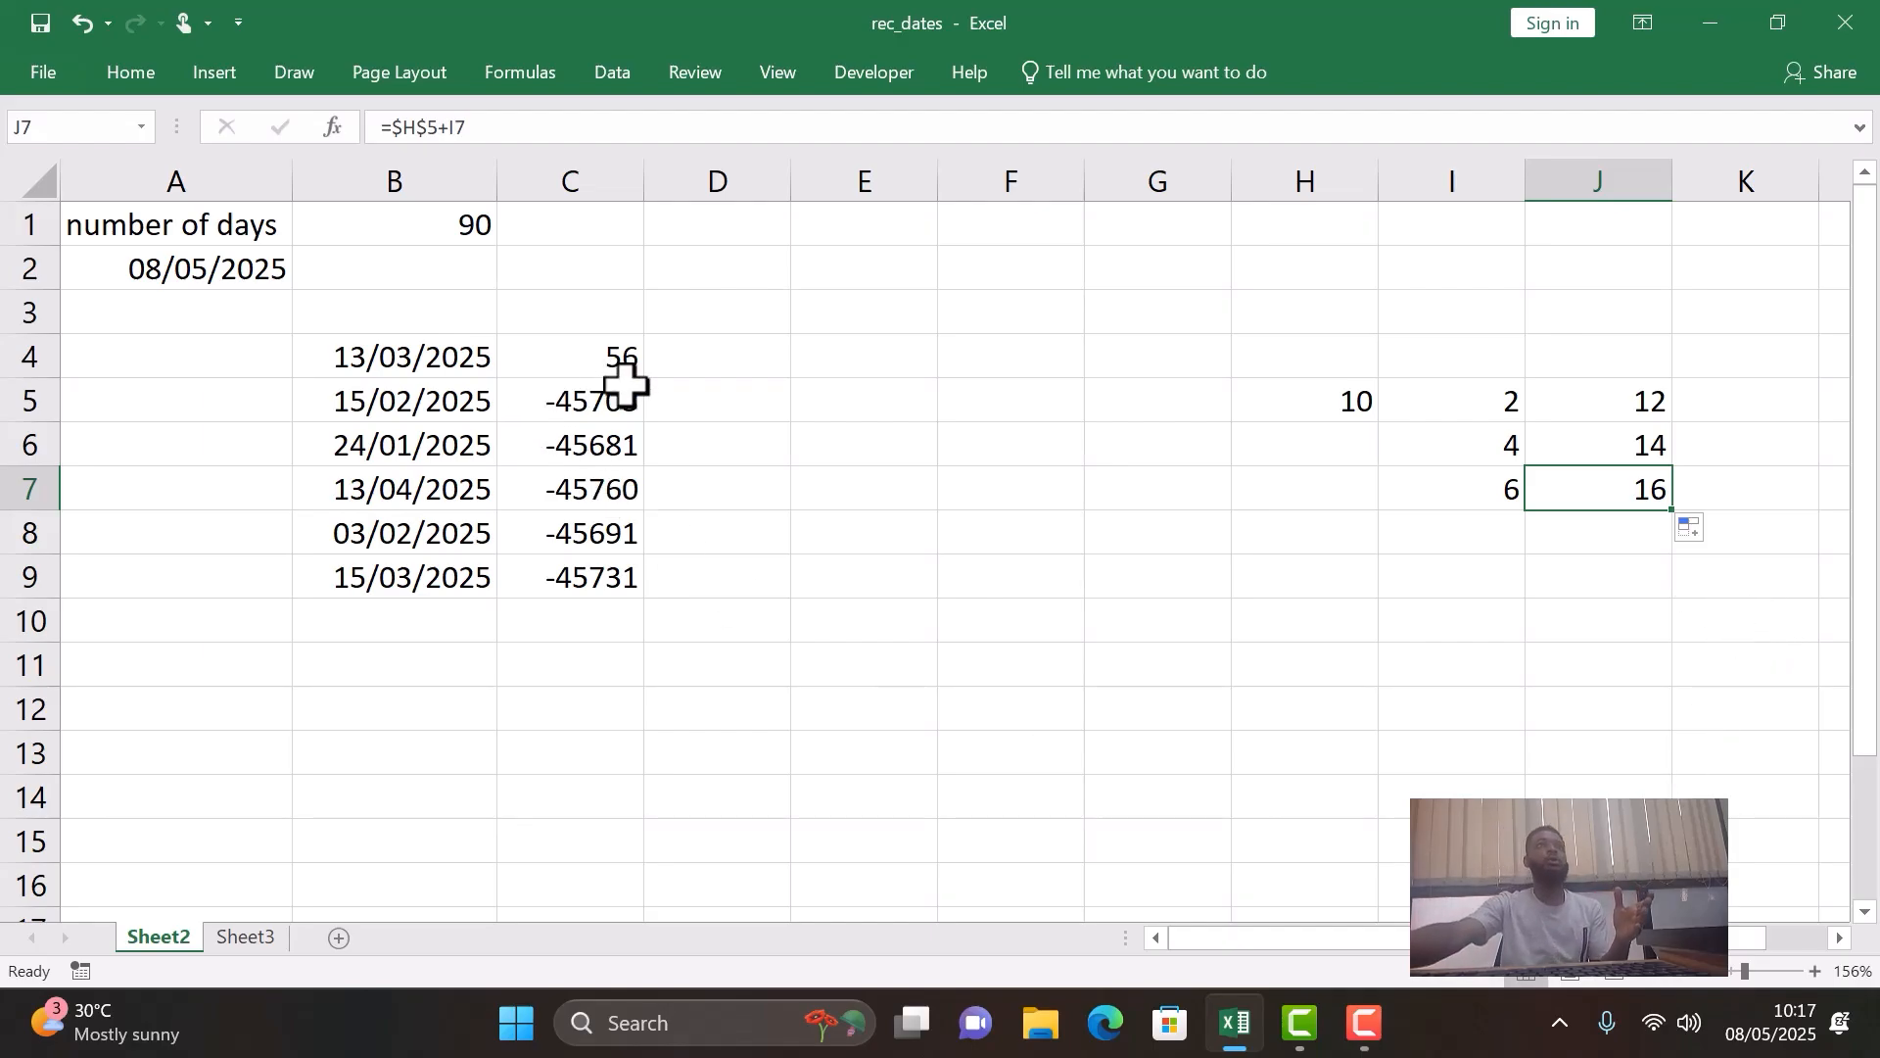
# - Clear all the elapsed-days formulas from C4 to C9
pyautogui.scroll(-1, 624, 377)
pyautogui.scroll(1, 637, 352)
pyautogui.click(587, 358)
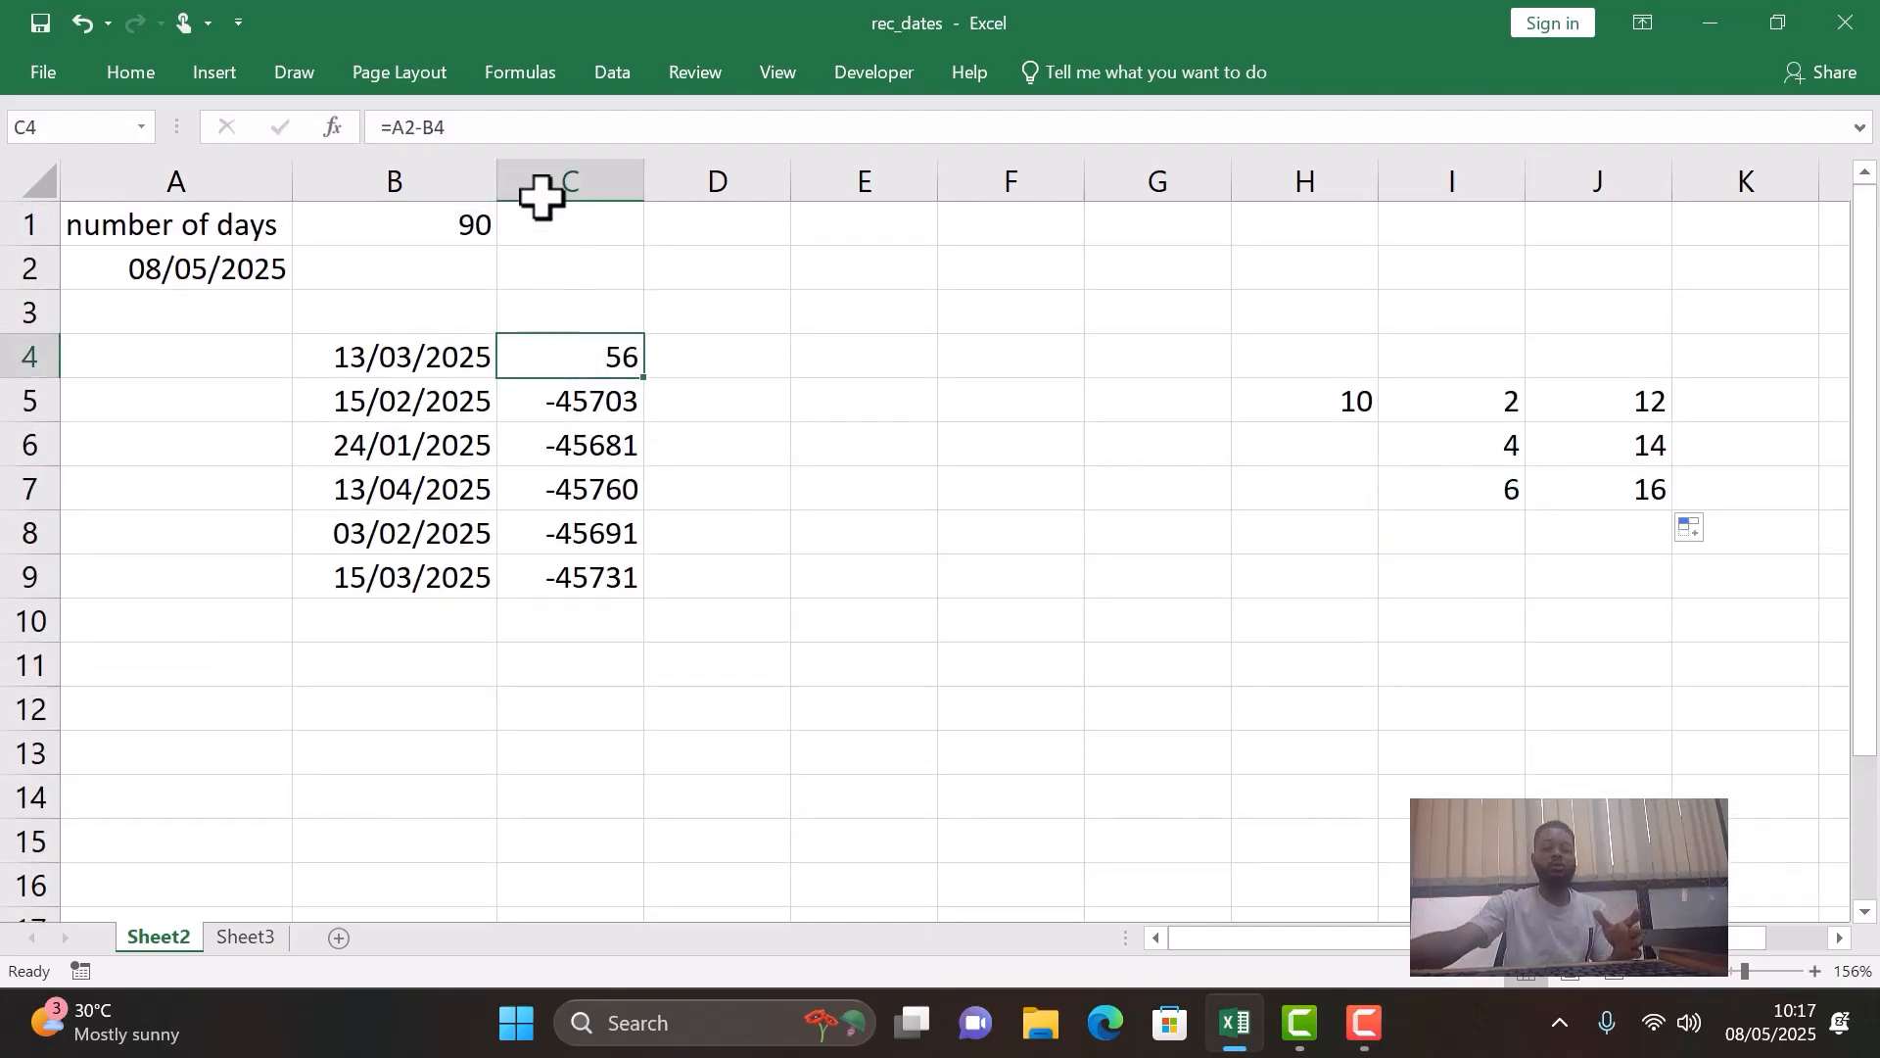
pyautogui.press('BackSpace')
pyautogui.press('Return')
pyautogui.press('BackSpace')
pyautogui.press('Return')
pyautogui.press('BackSpace')
pyautogui.press('Return')
pyautogui.press('BackSpace')
pyautogui.press('Return')
pyautogui.press('BackSpace')
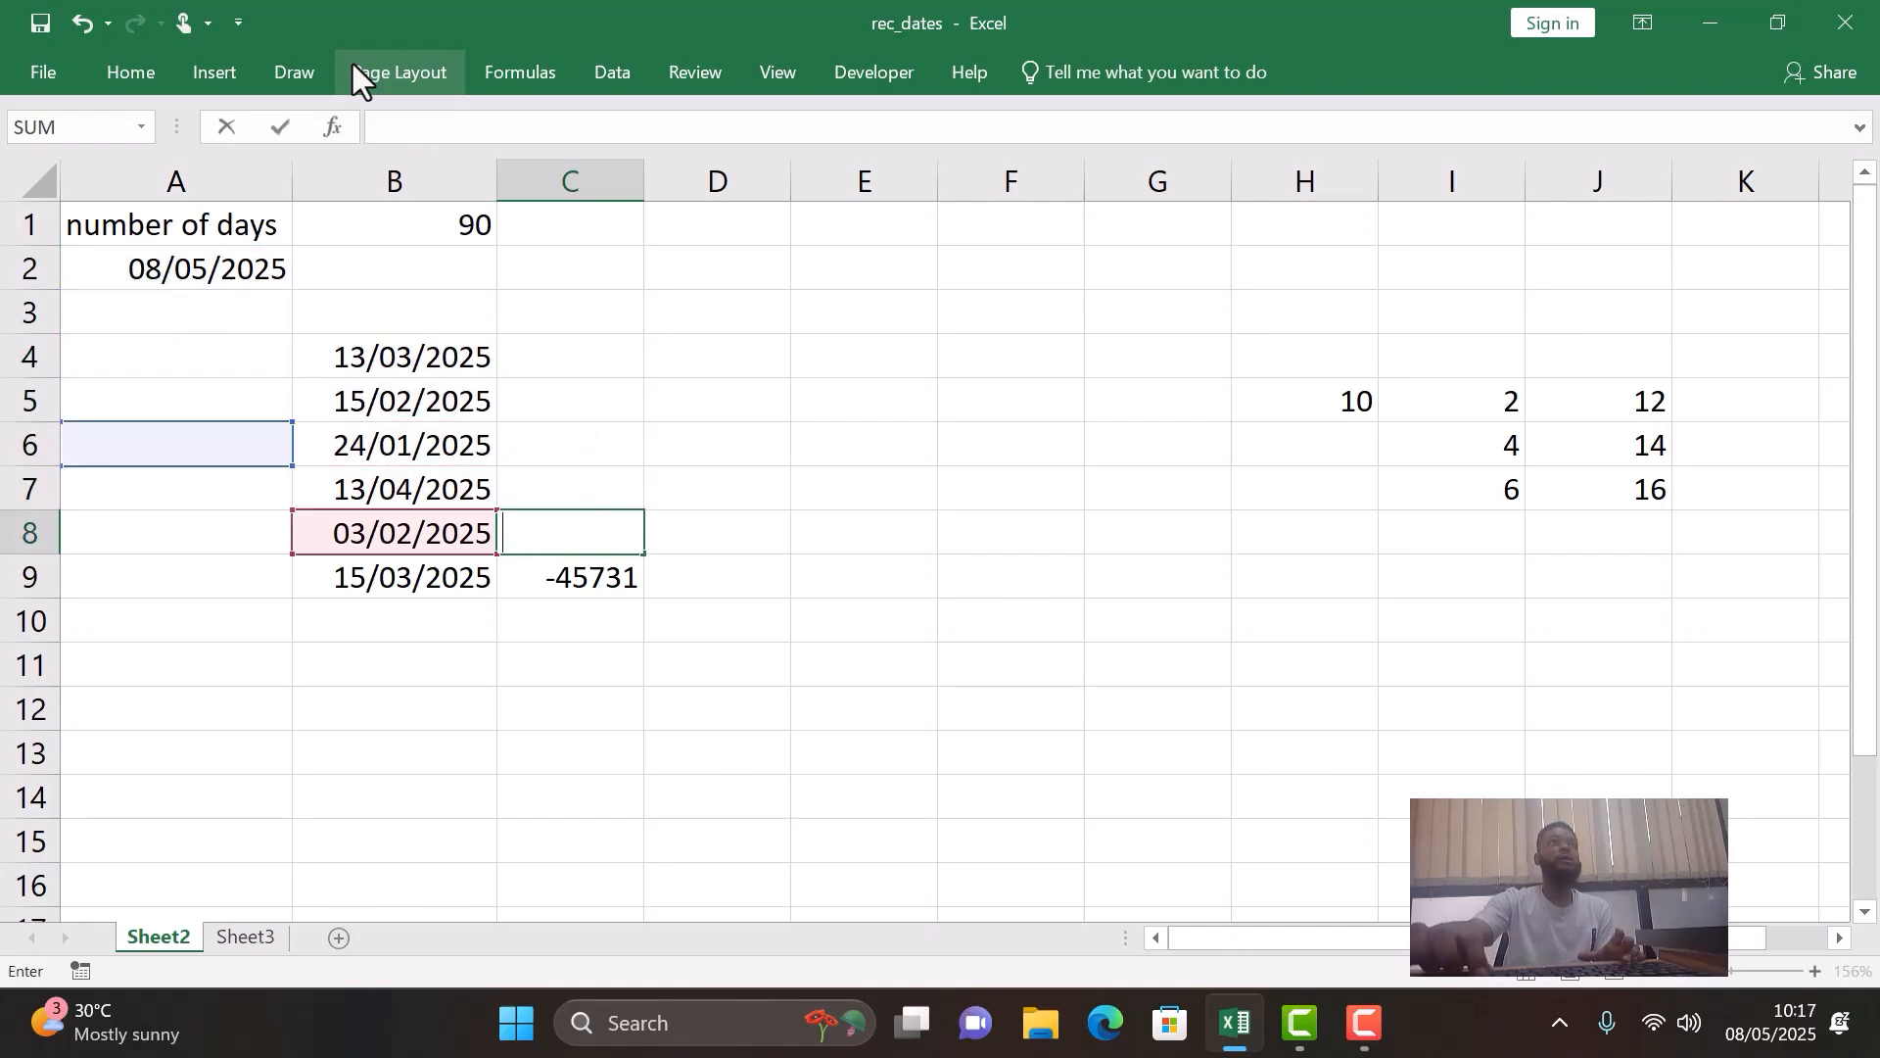
pyautogui.press('Return')
pyautogui.press('BackSpace')
pyautogui.press('Return')
pyautogui.press('Return')
pyautogui.press('Return')
pyautogui.press('Return')
pyautogui.press('BackSpace')
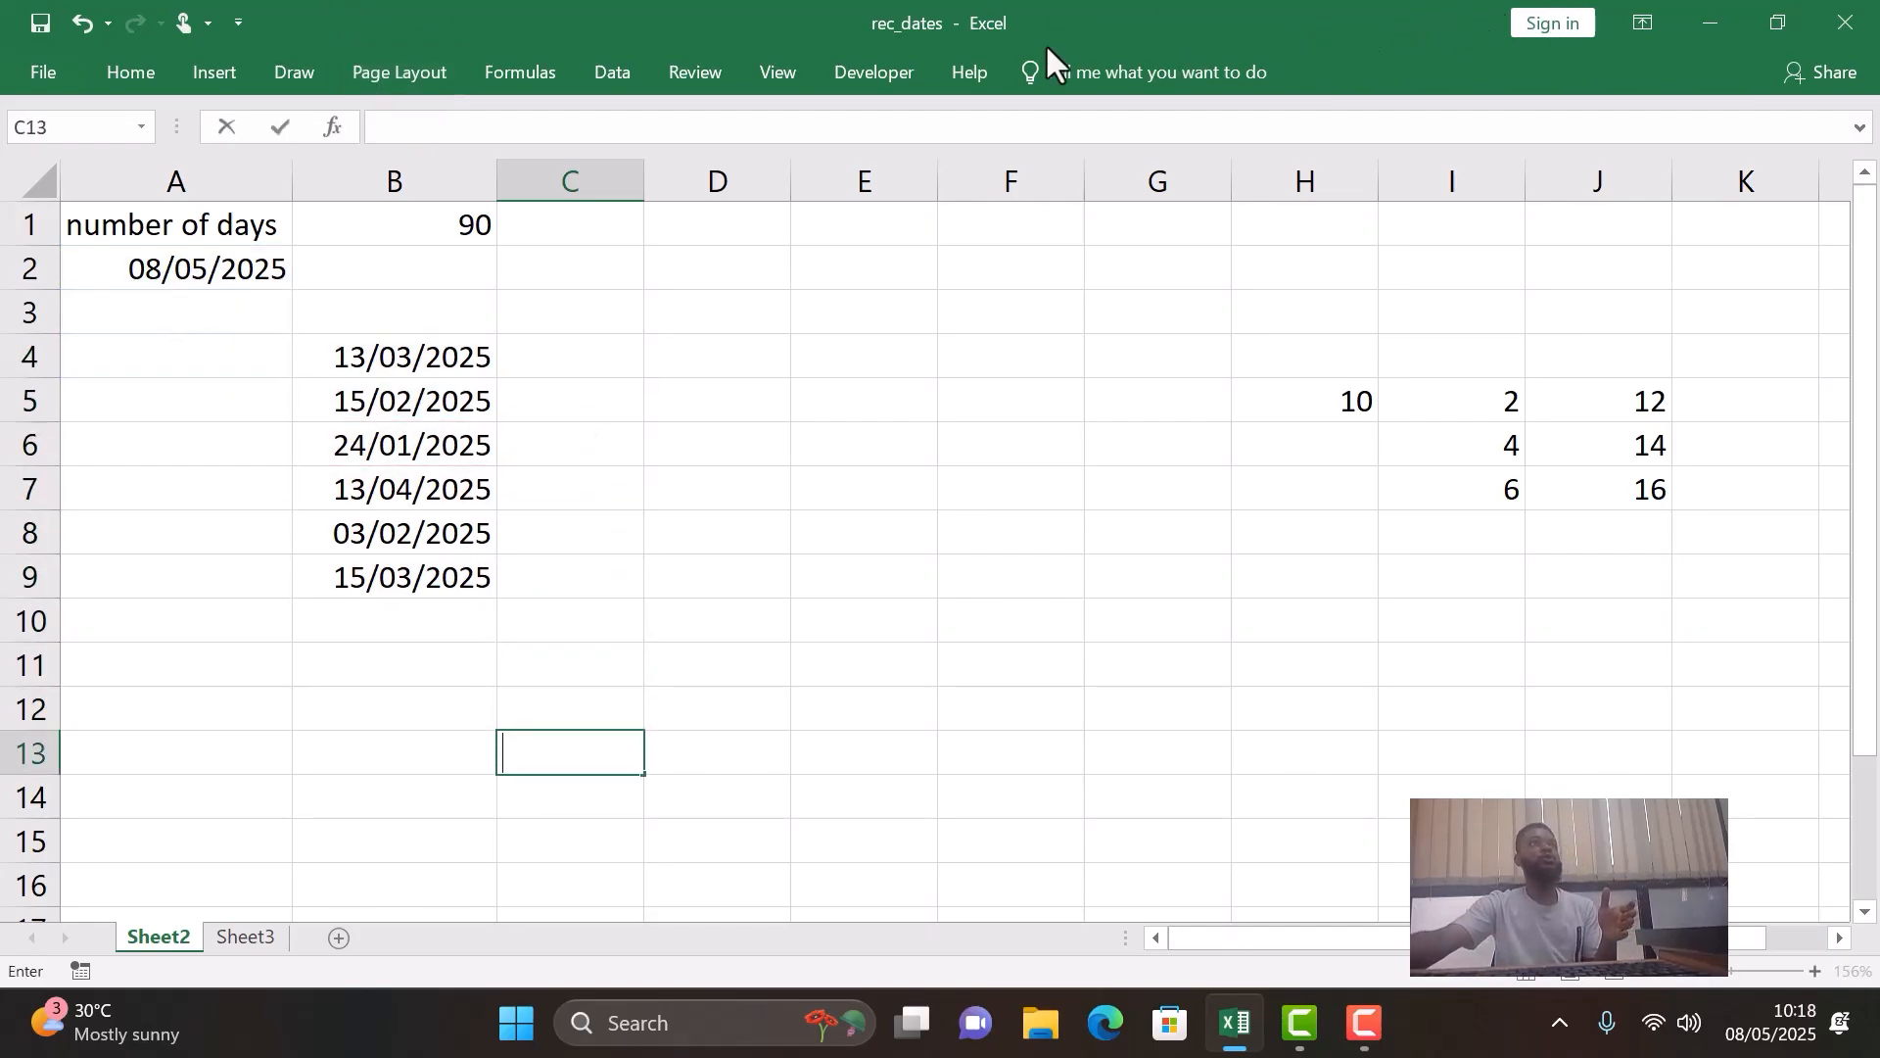
# - Enter the formula =$A$2-B4 in C4, with the date in A2 as an absolute reference
pyautogui.click(226, 269)
pyautogui.click(566, 354)
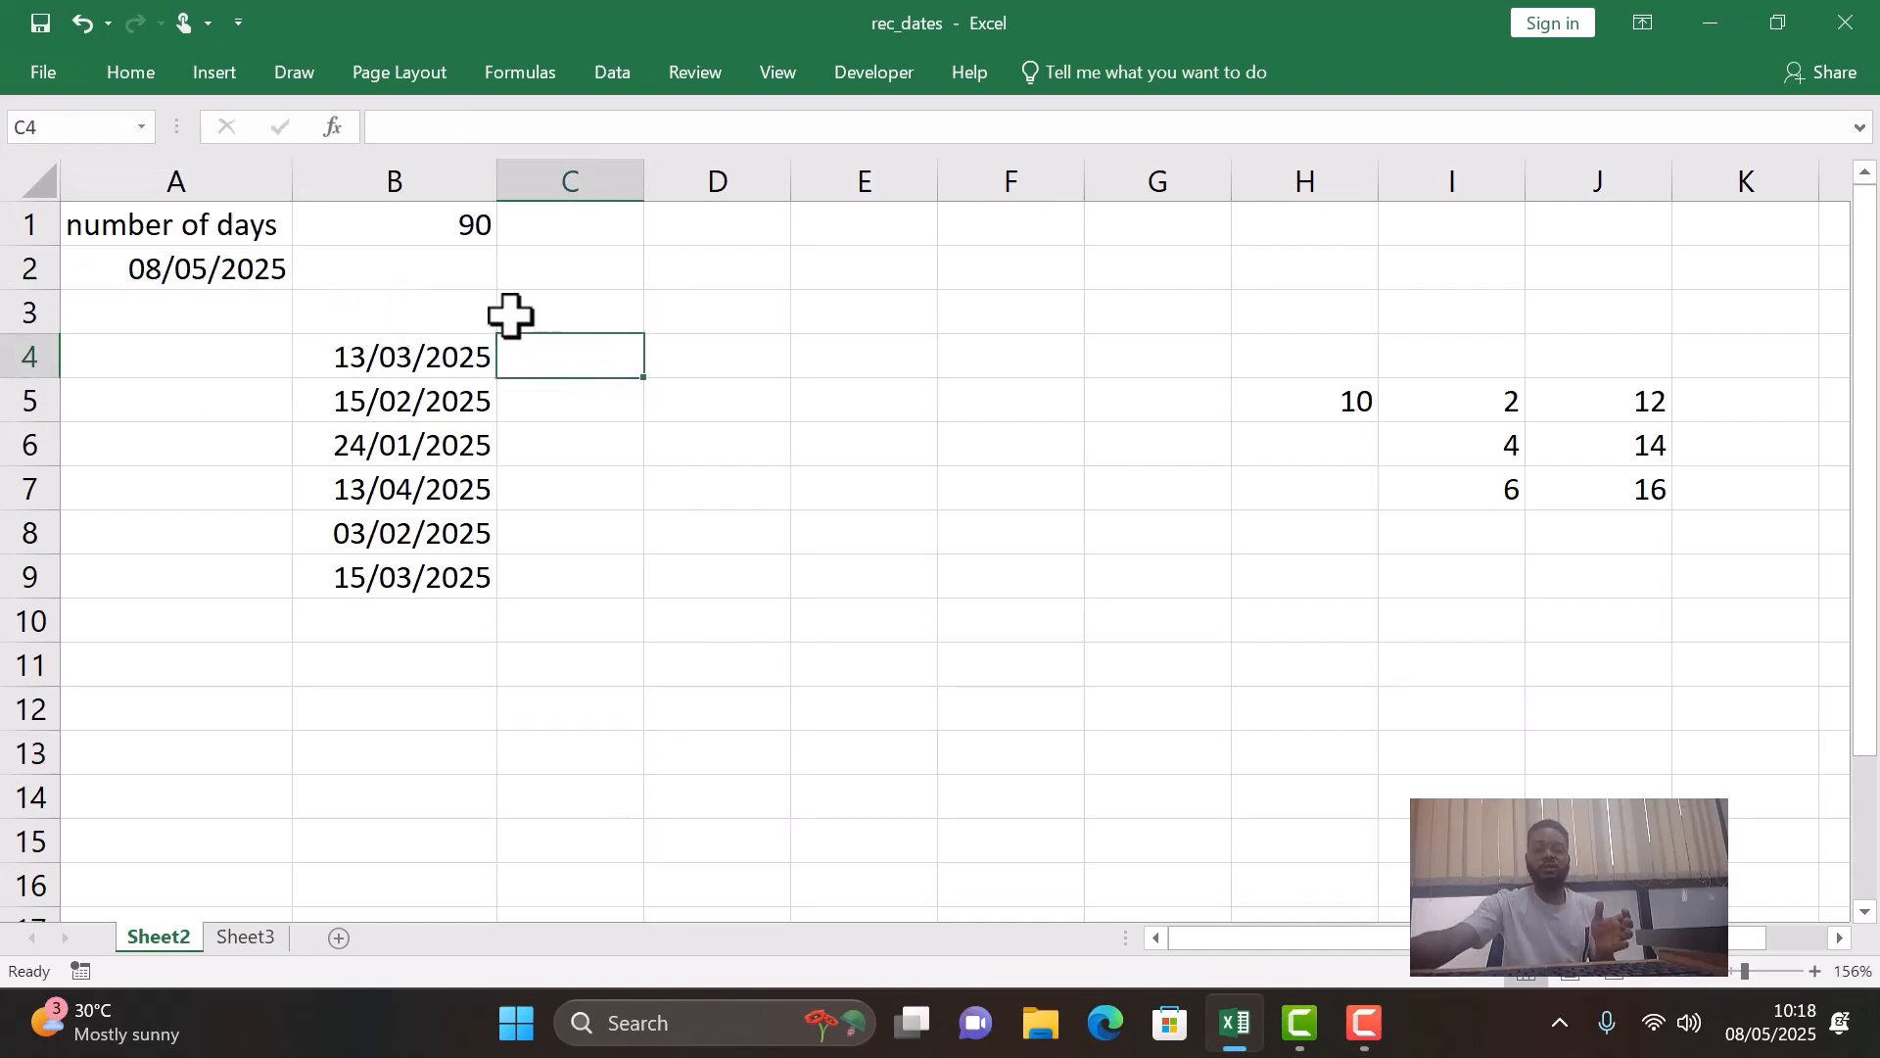
pyautogui.write('=')
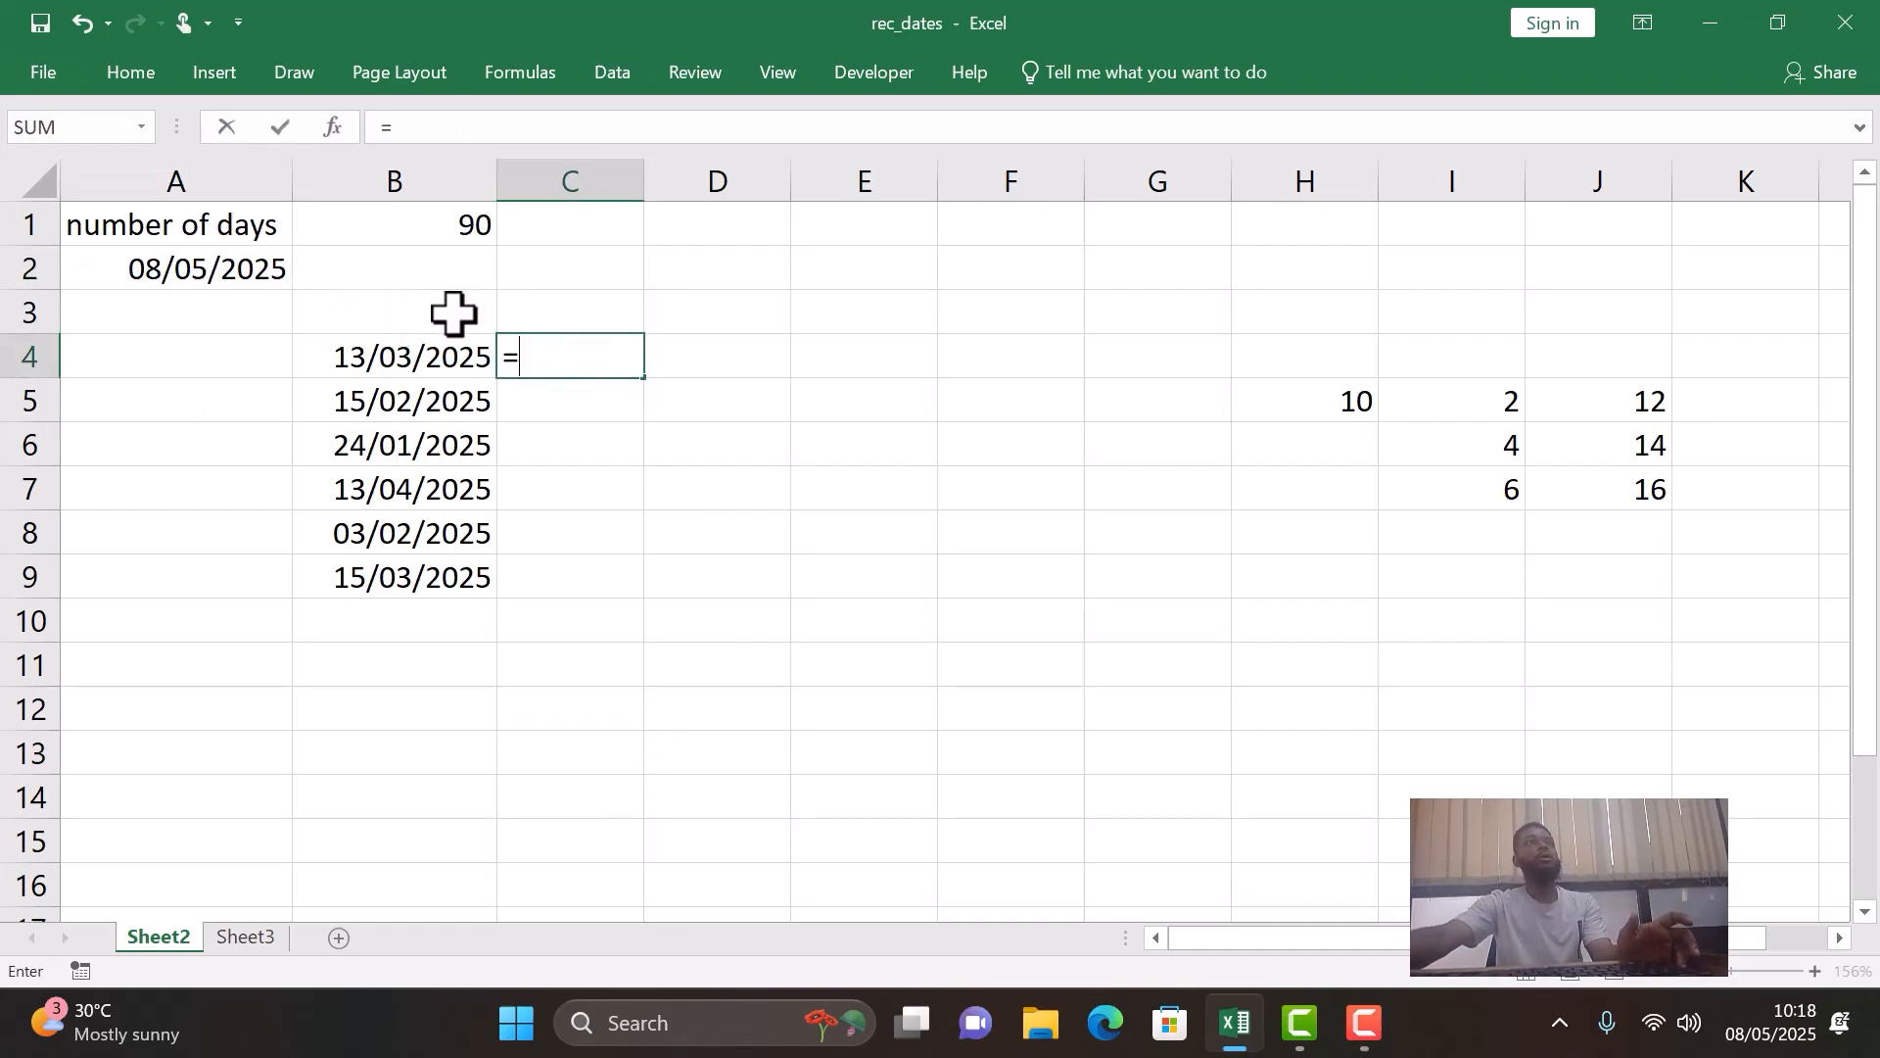
pyautogui.click(258, 265)
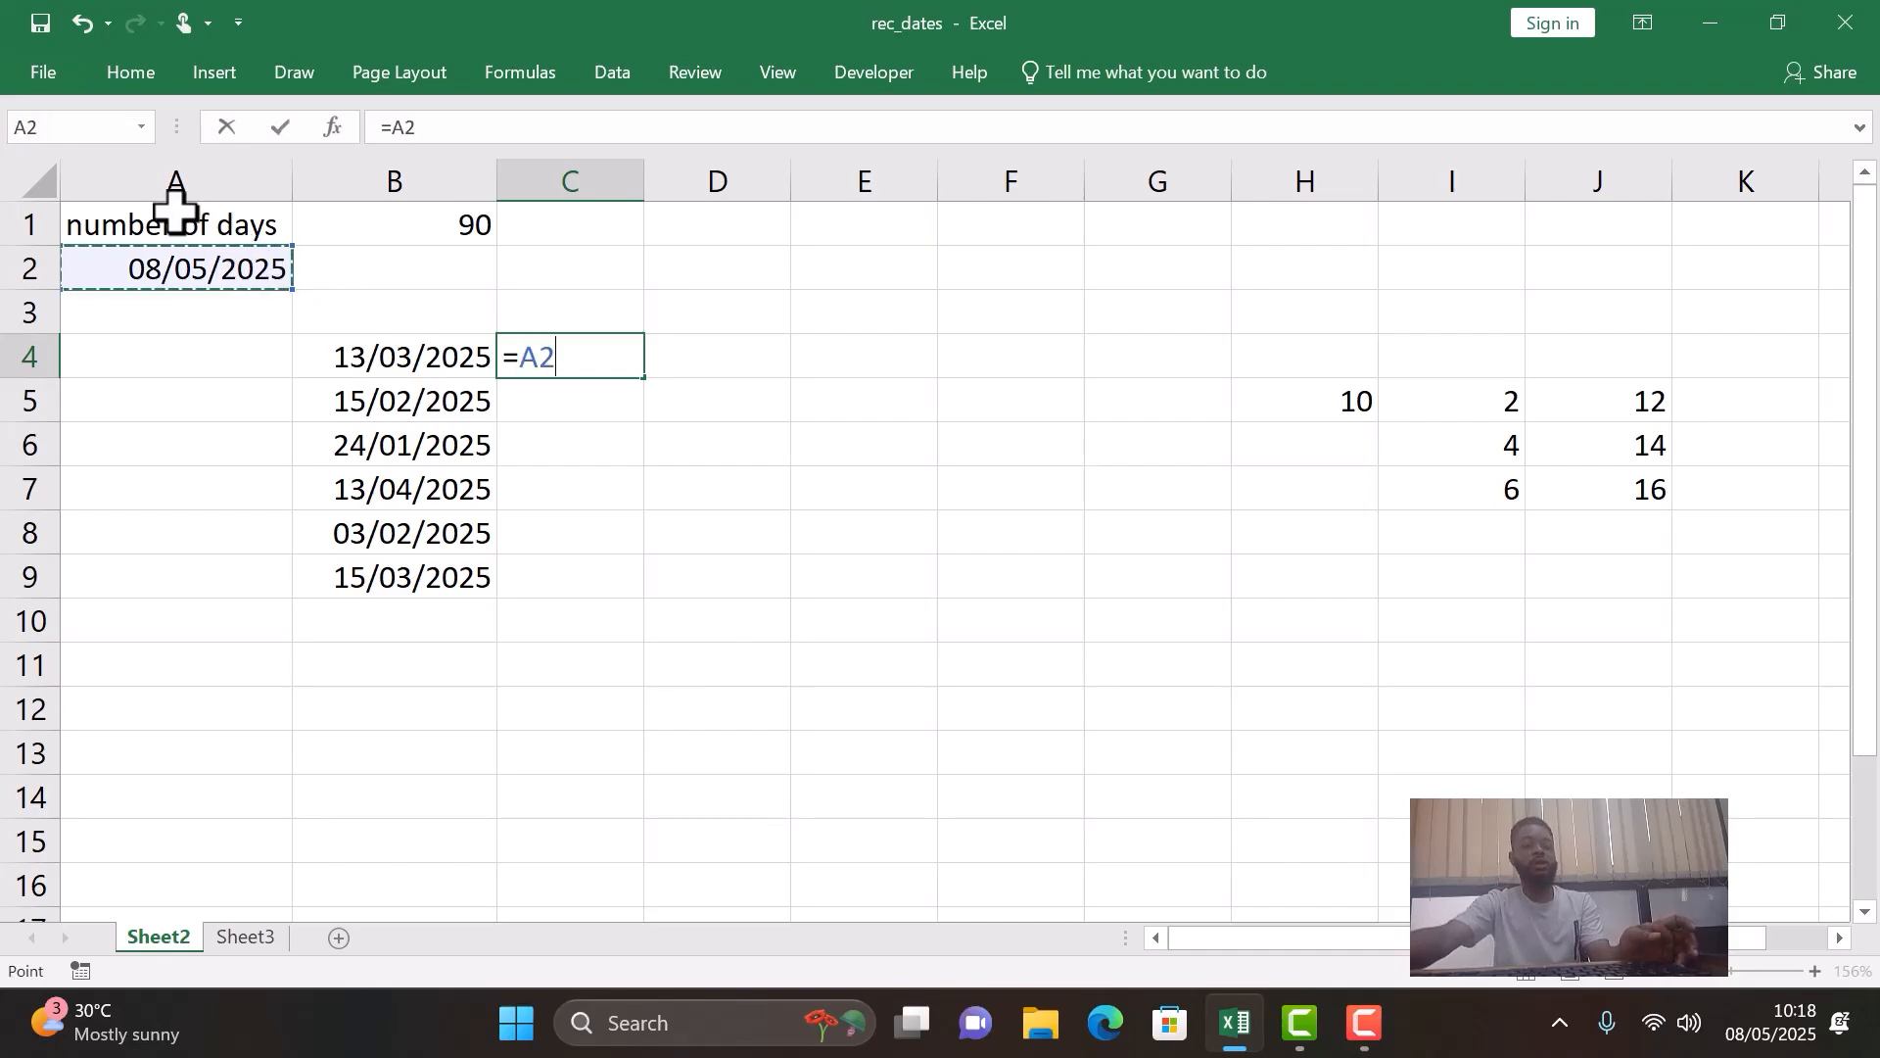
pyautogui.press('F4')
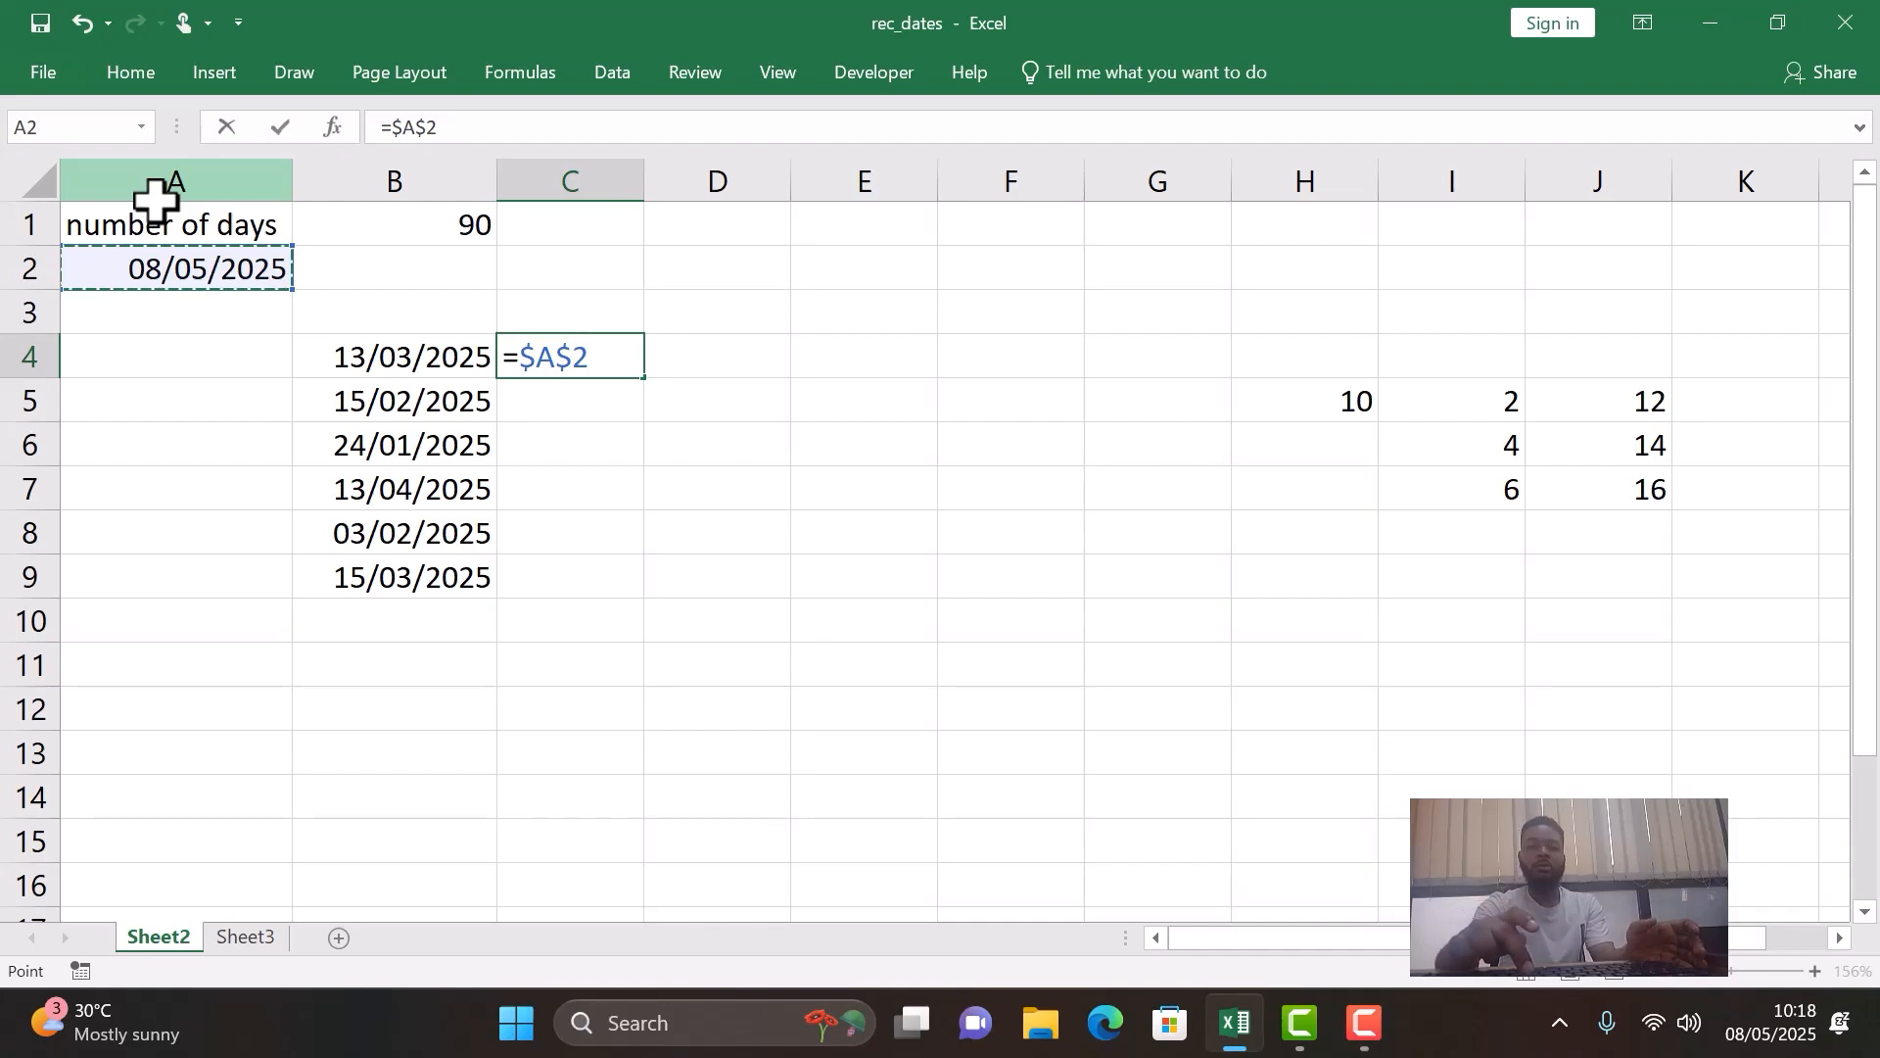
pyautogui.write('-')
pyautogui.click(375, 354)
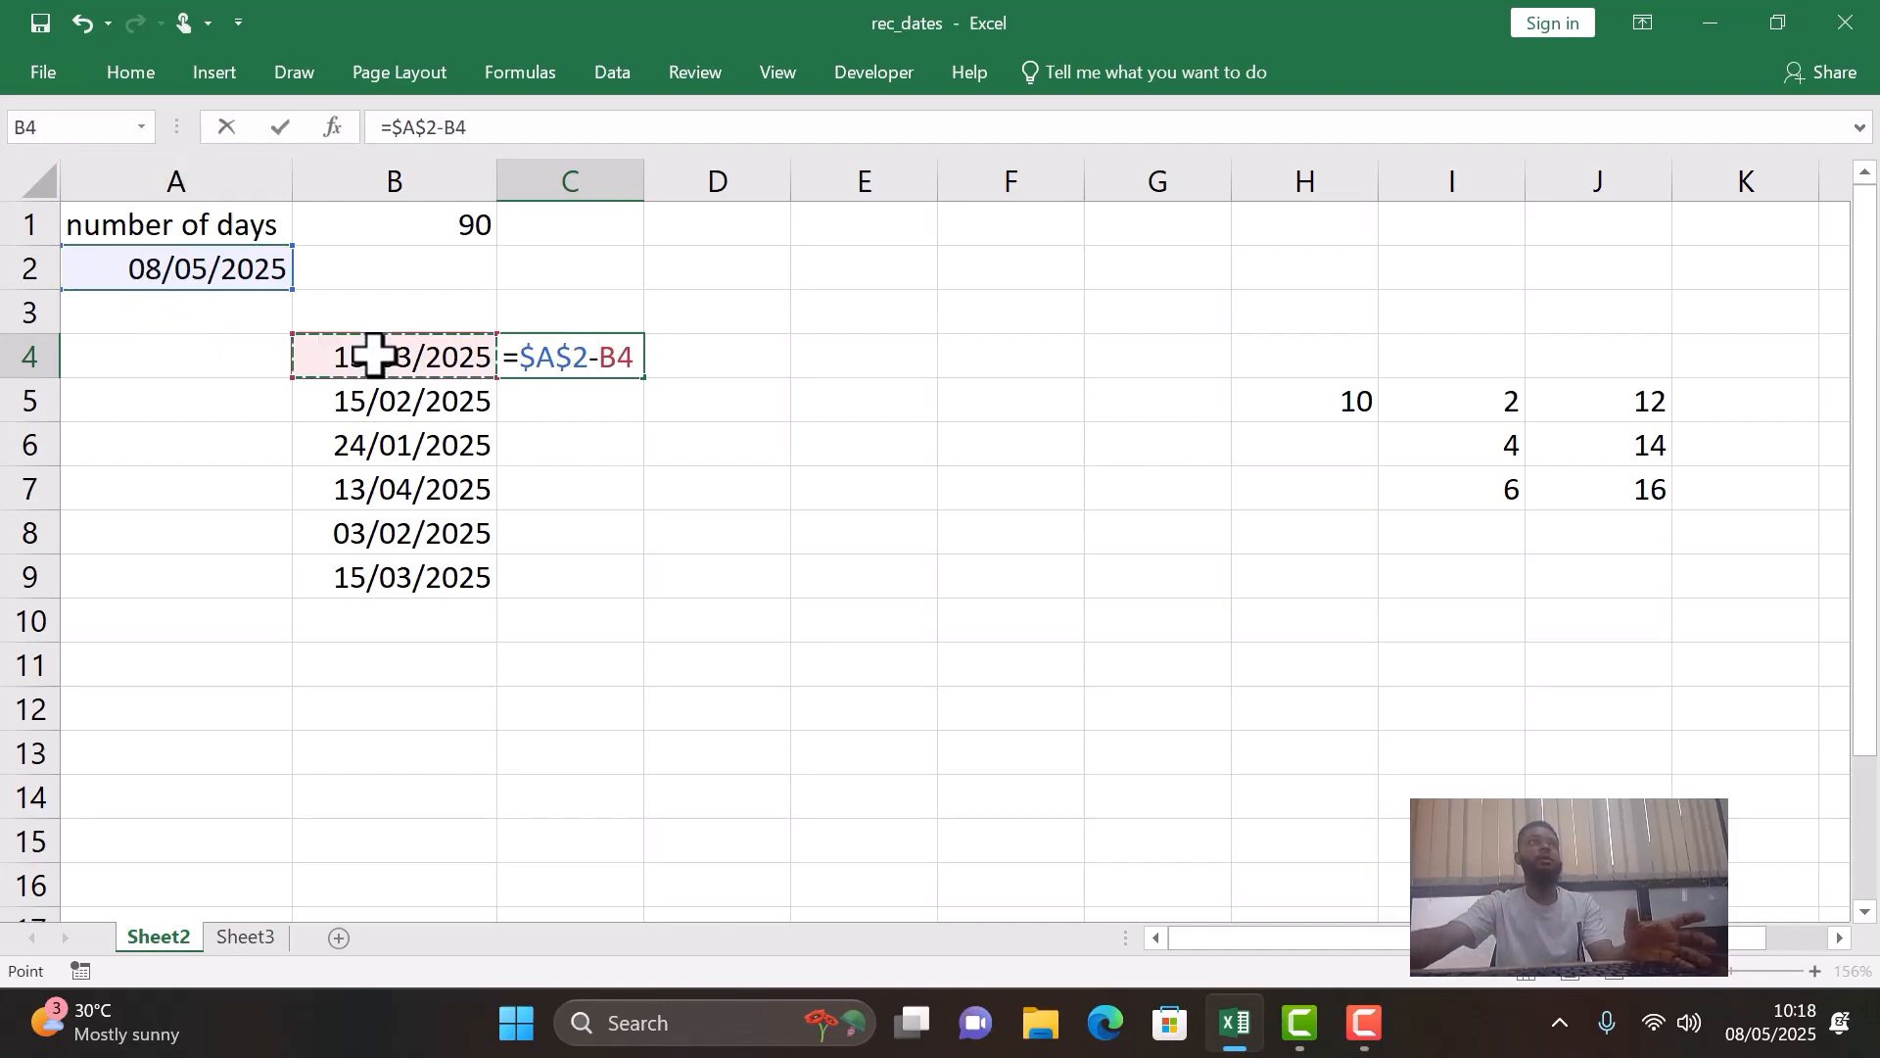
pyautogui.press('Return')
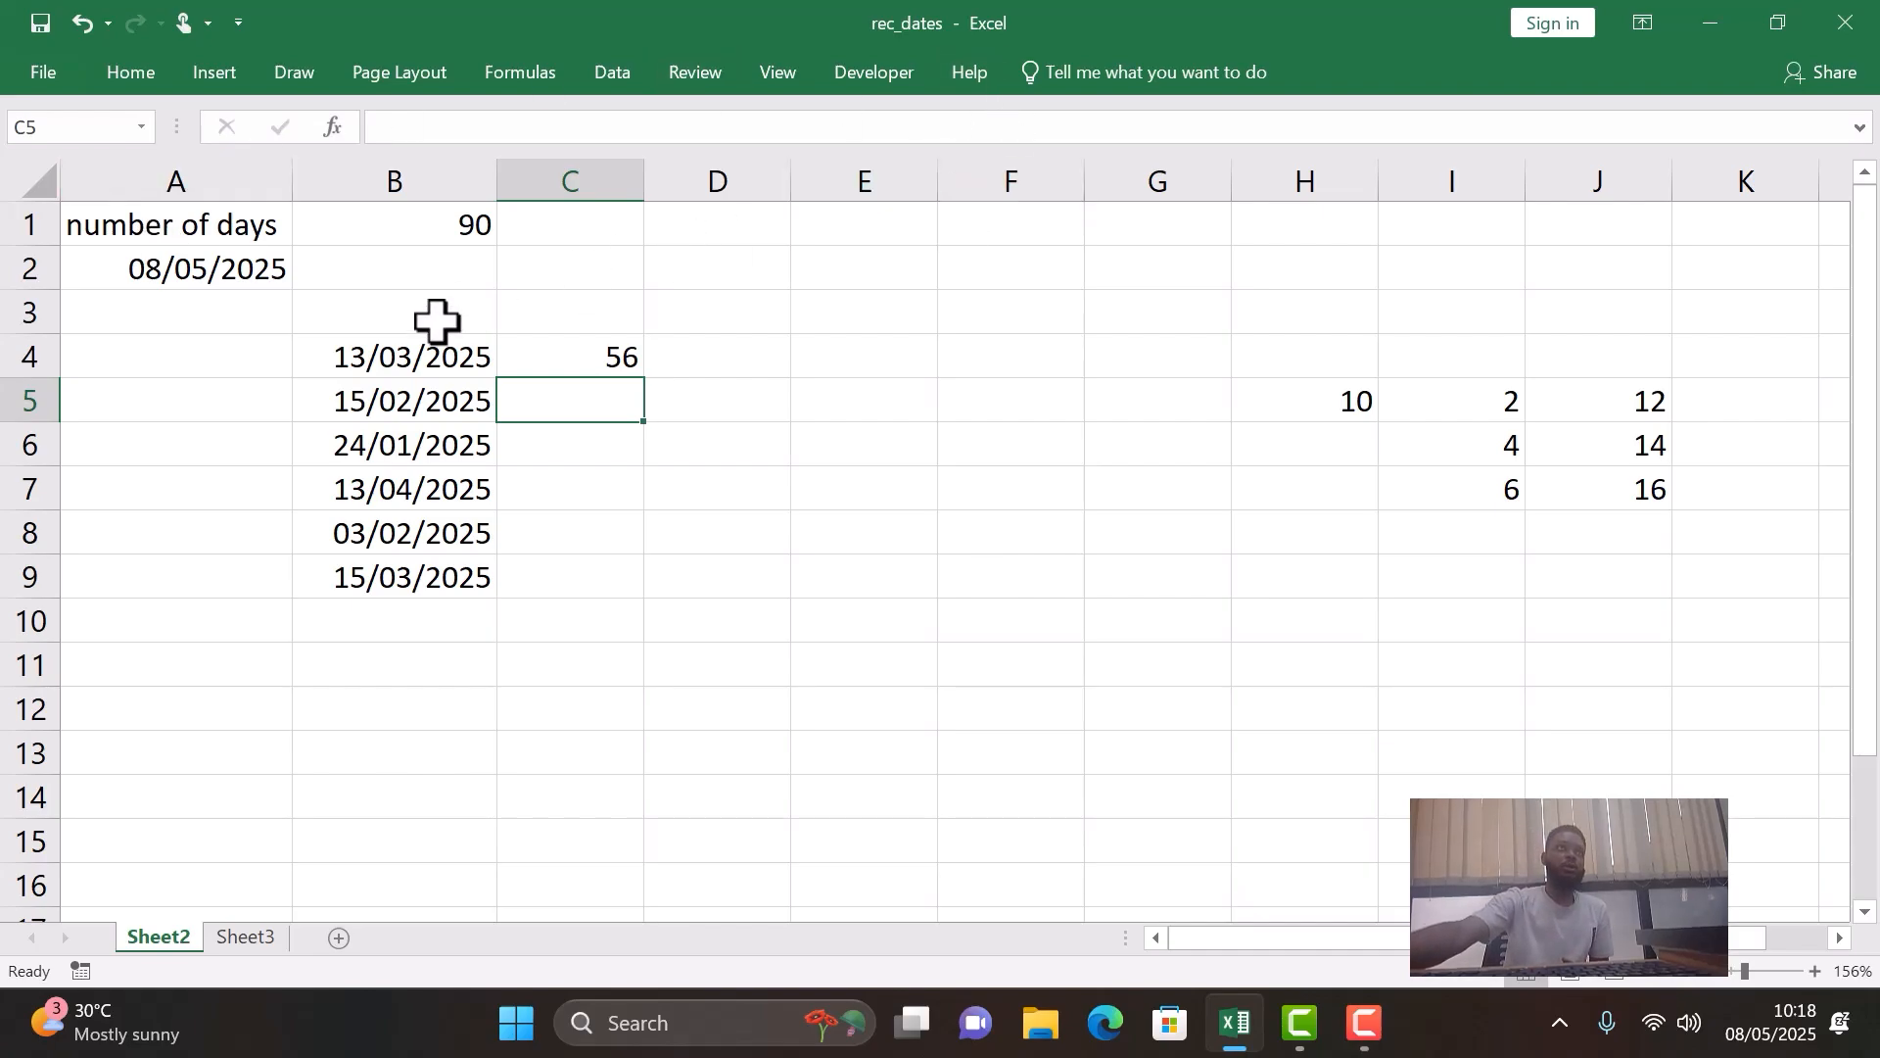
# - Fill the elapsed-days formula from C4 down to C9 and check the references in the copied formulas
pyautogui.click(551, 369)
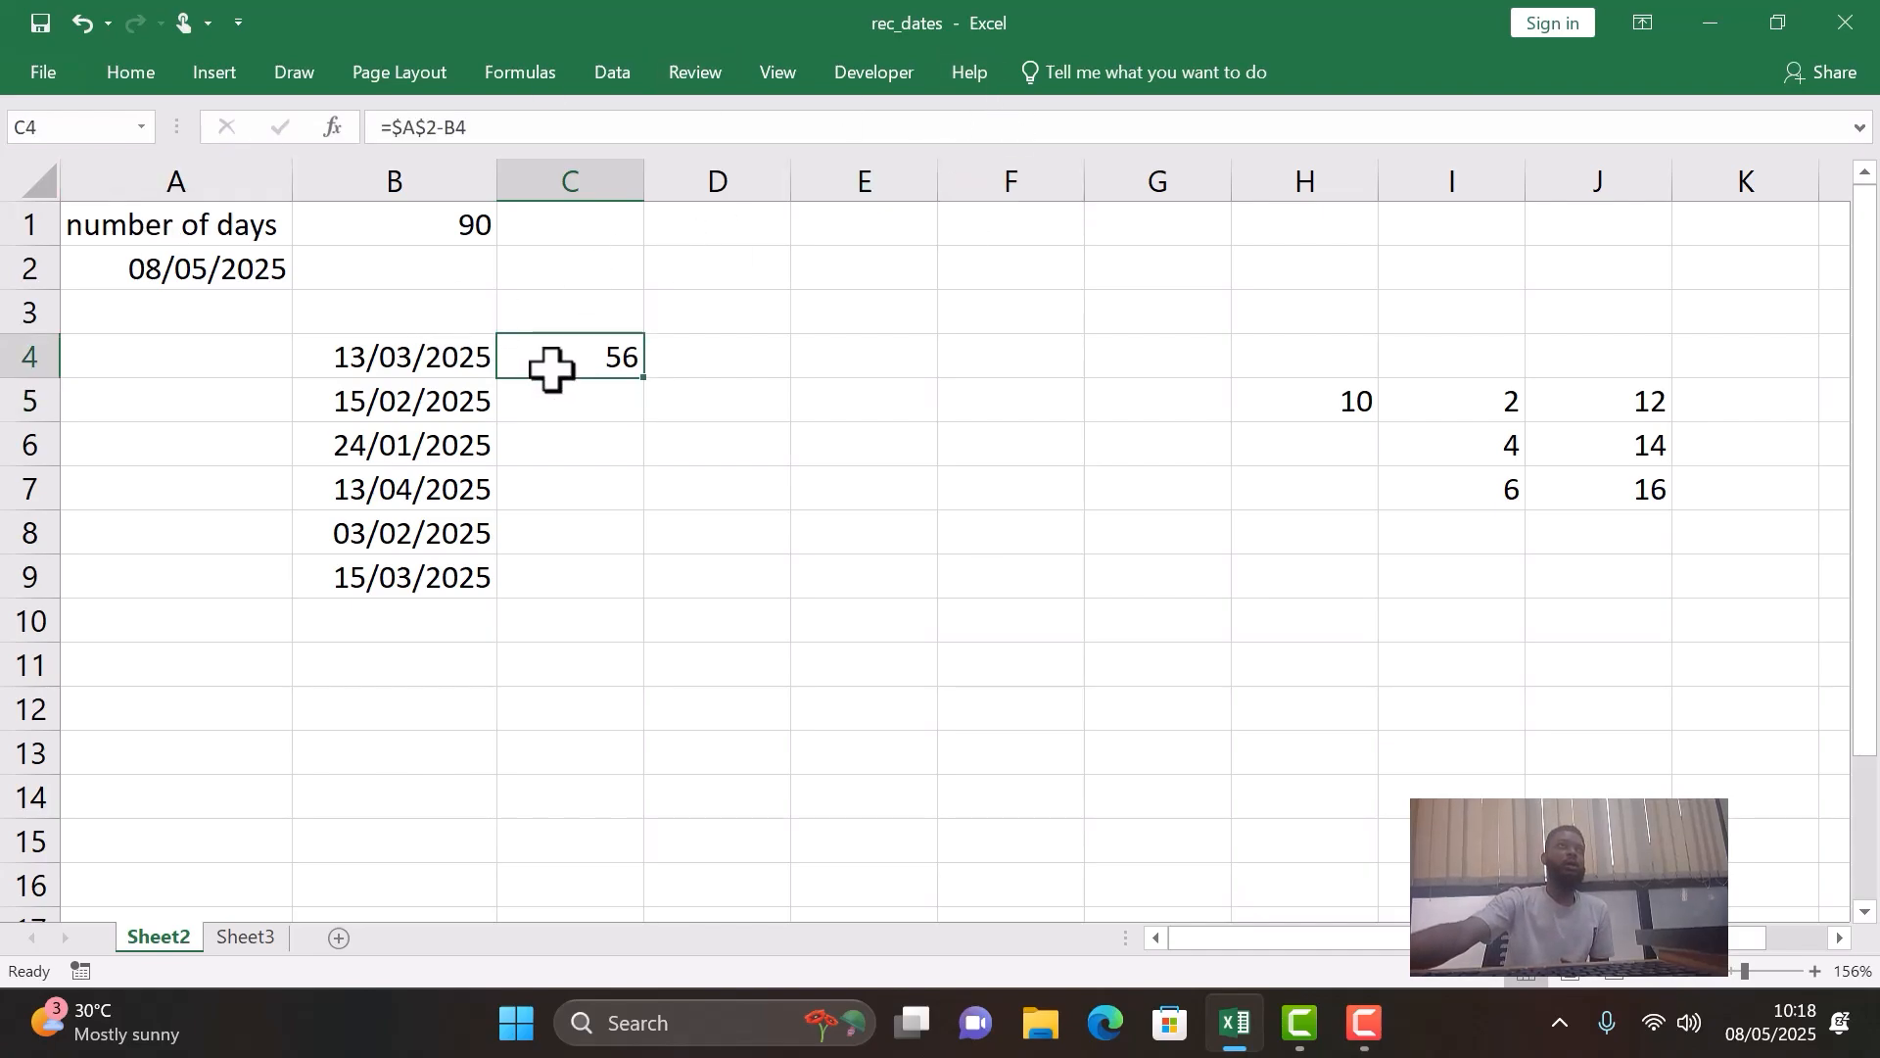
pyautogui.doubleClick(641, 375)
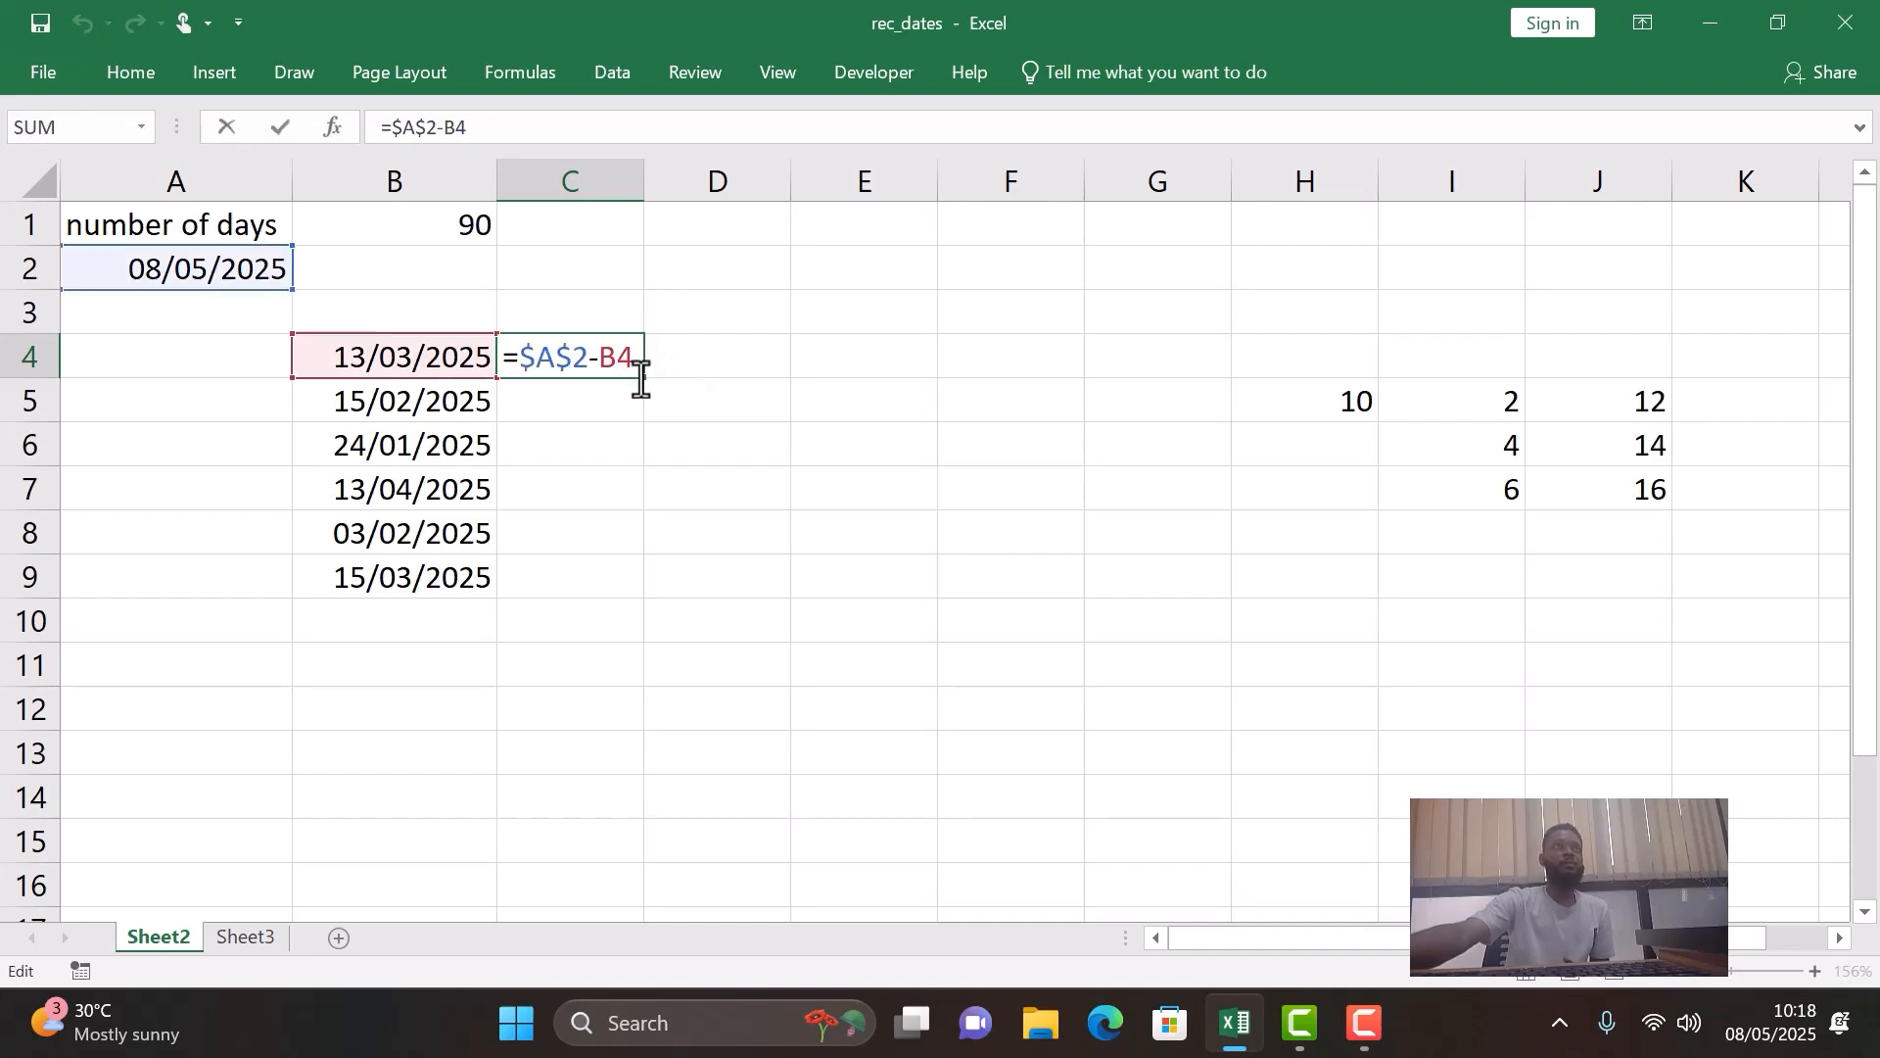
pyautogui.press('Return')
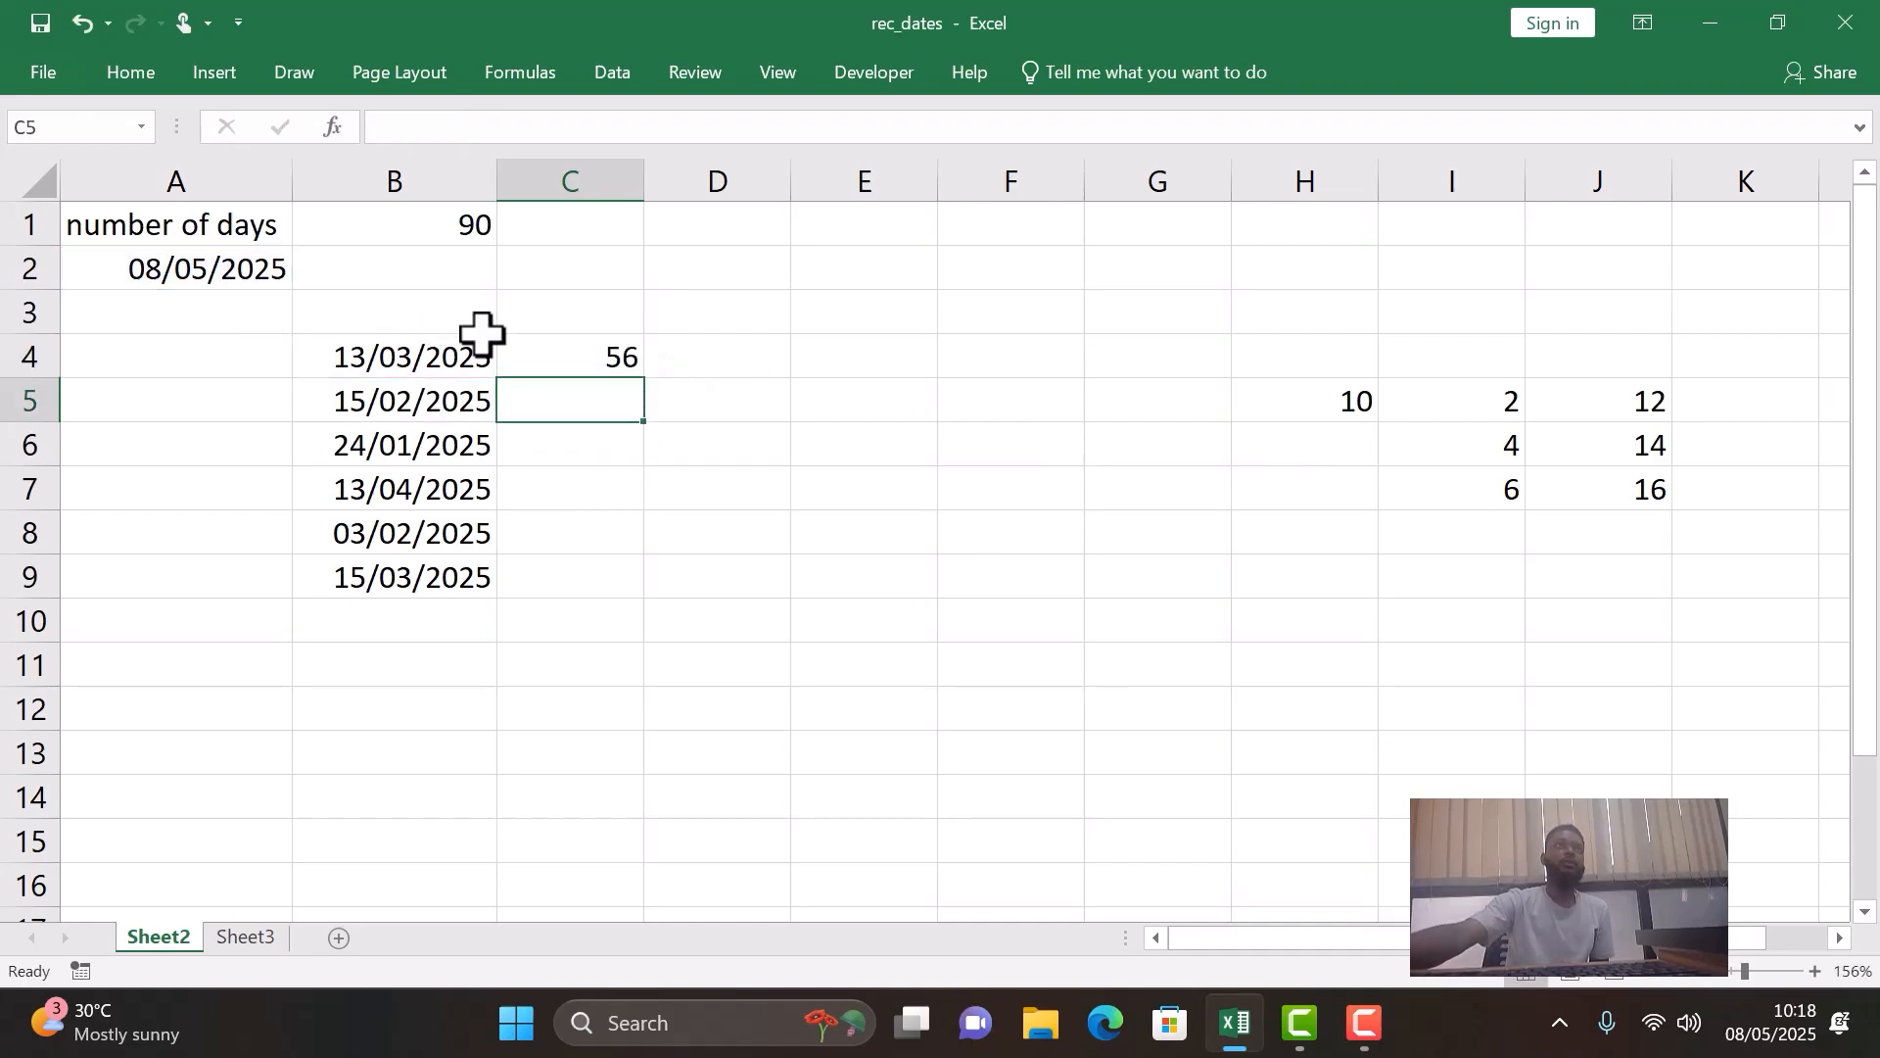
pyautogui.click(562, 358)
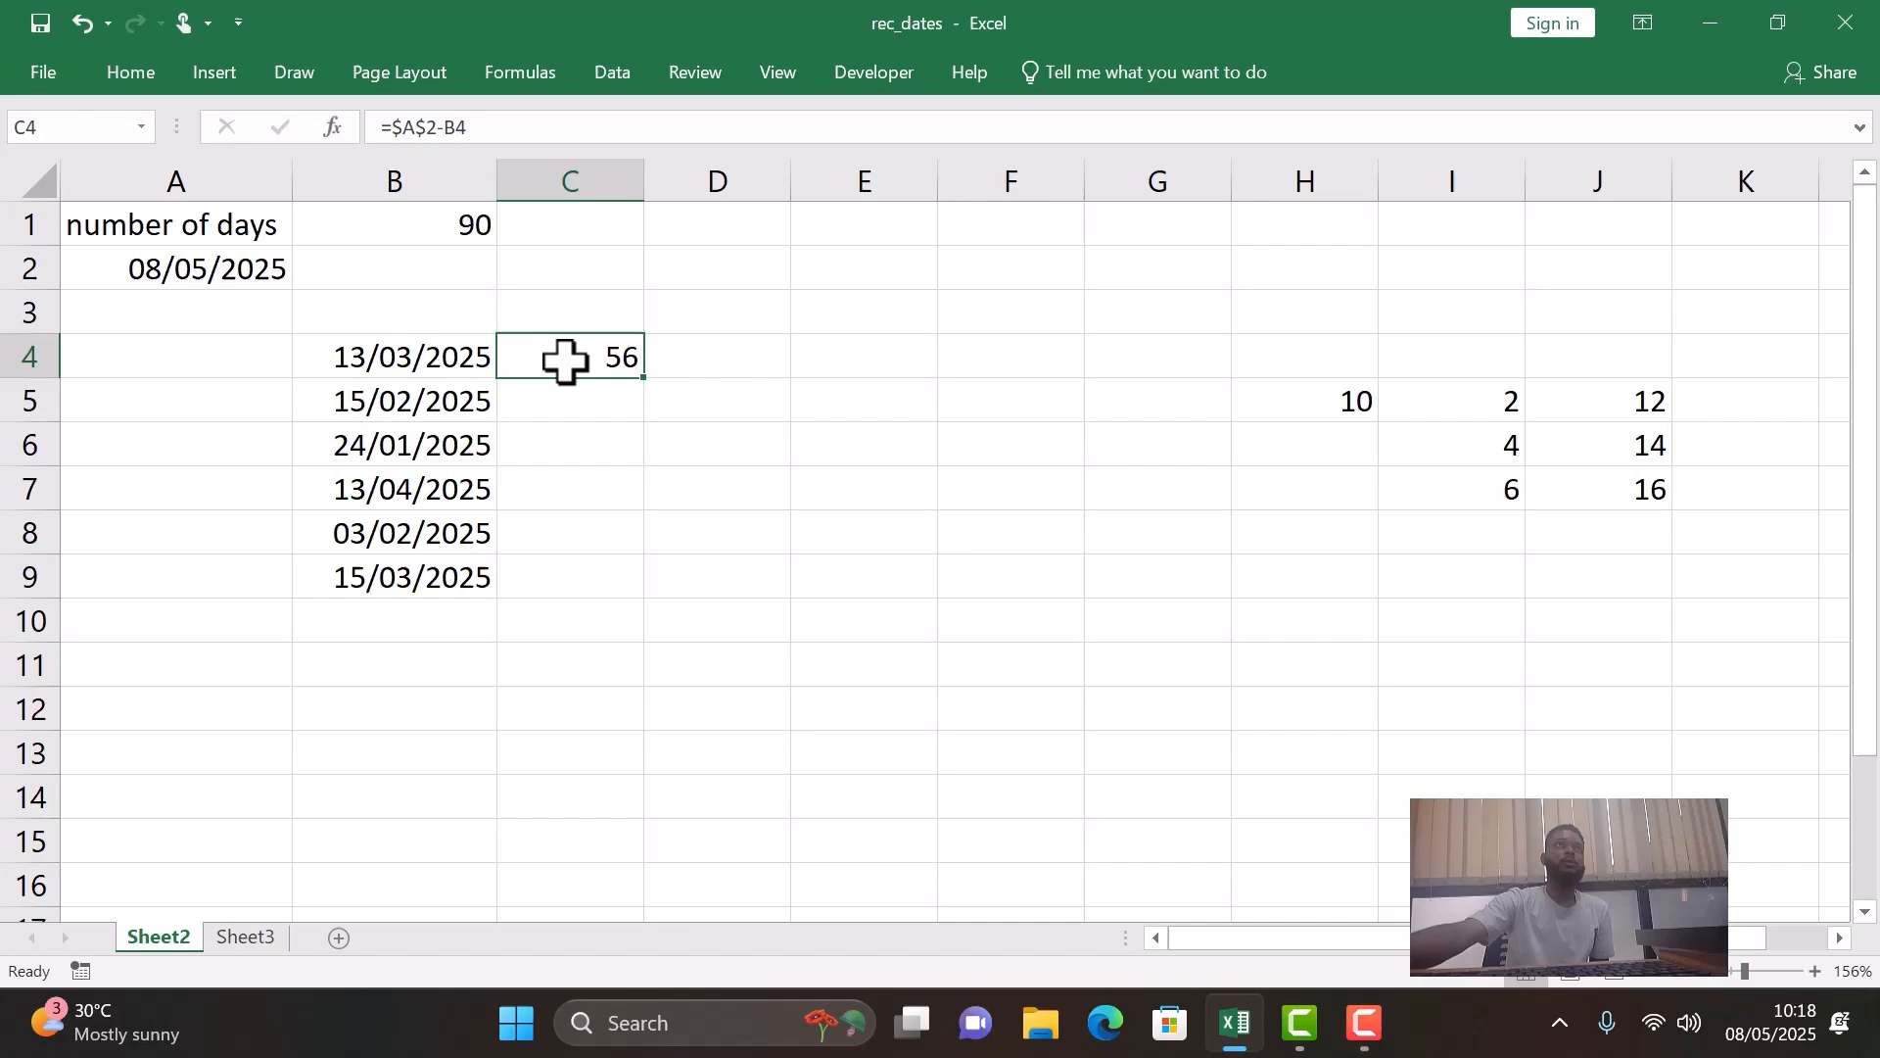
pyautogui.doubleClick(647, 380)
pyautogui.click(611, 396)
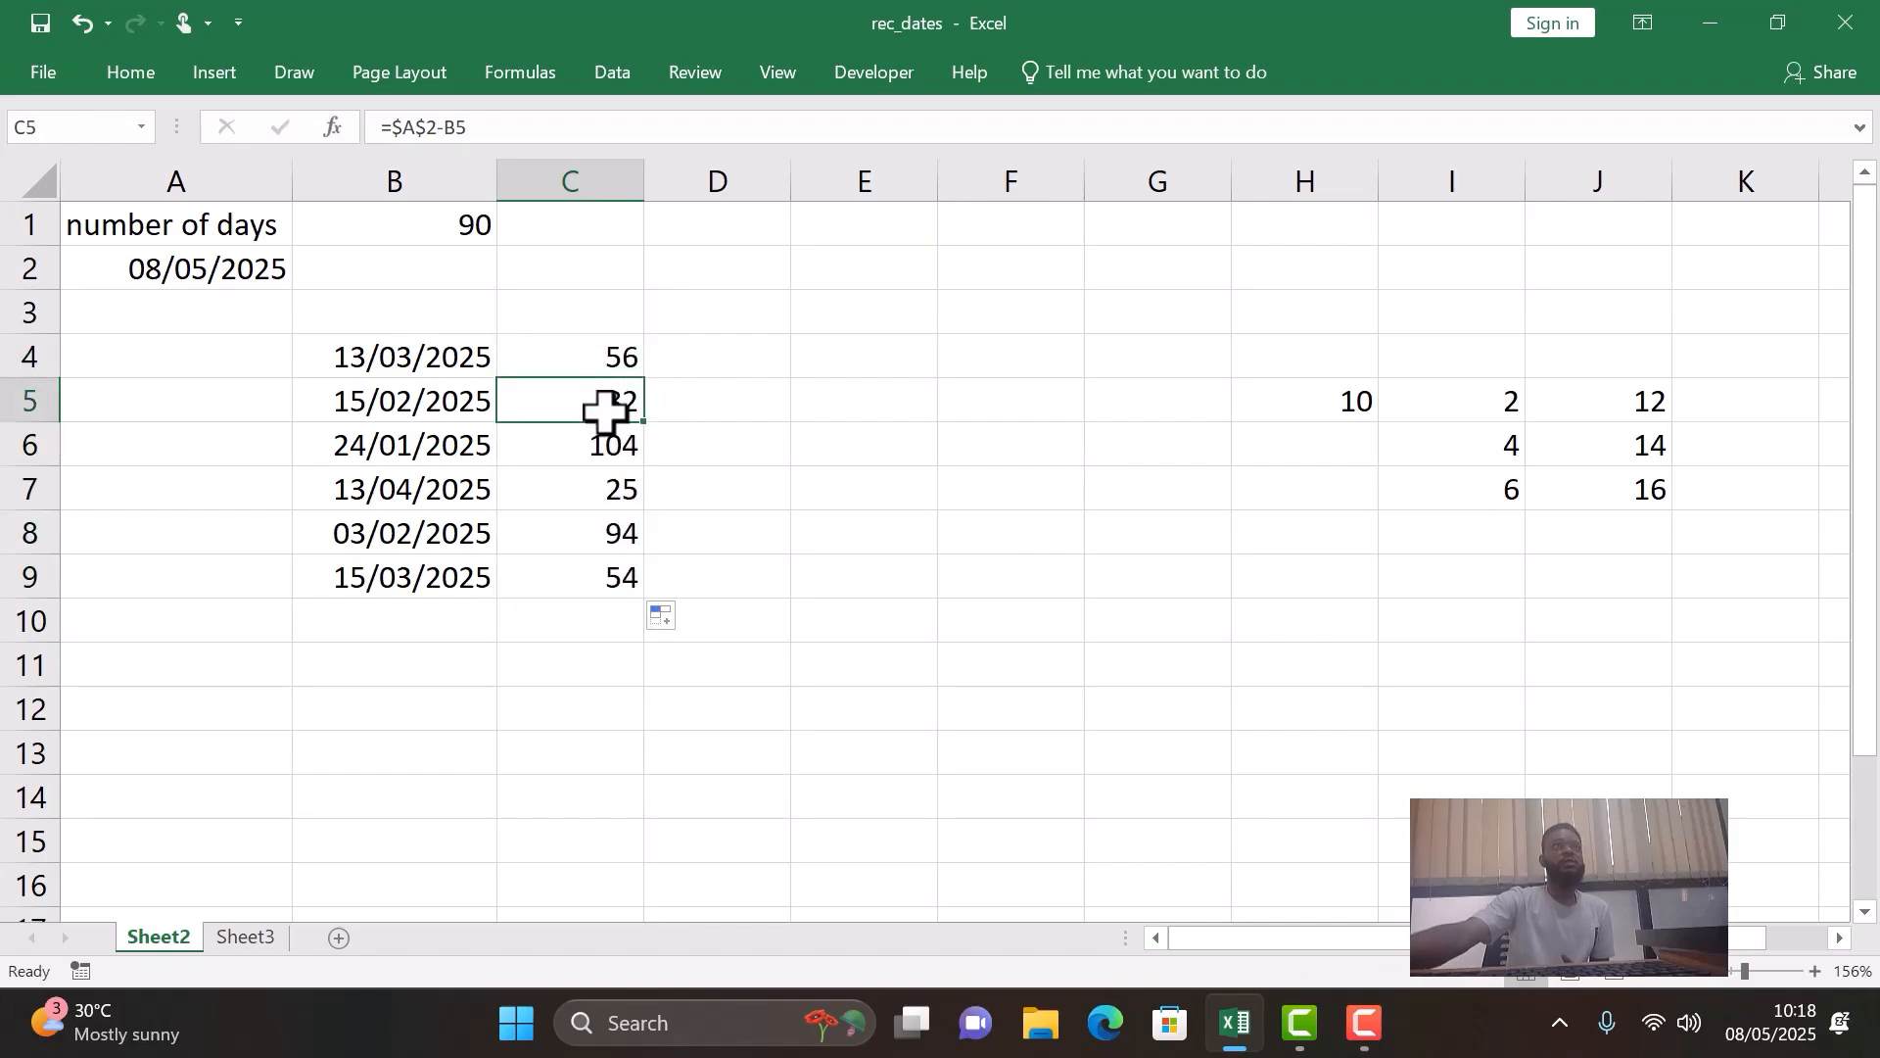
pyautogui.click(605, 447)
pyautogui.click(623, 545)
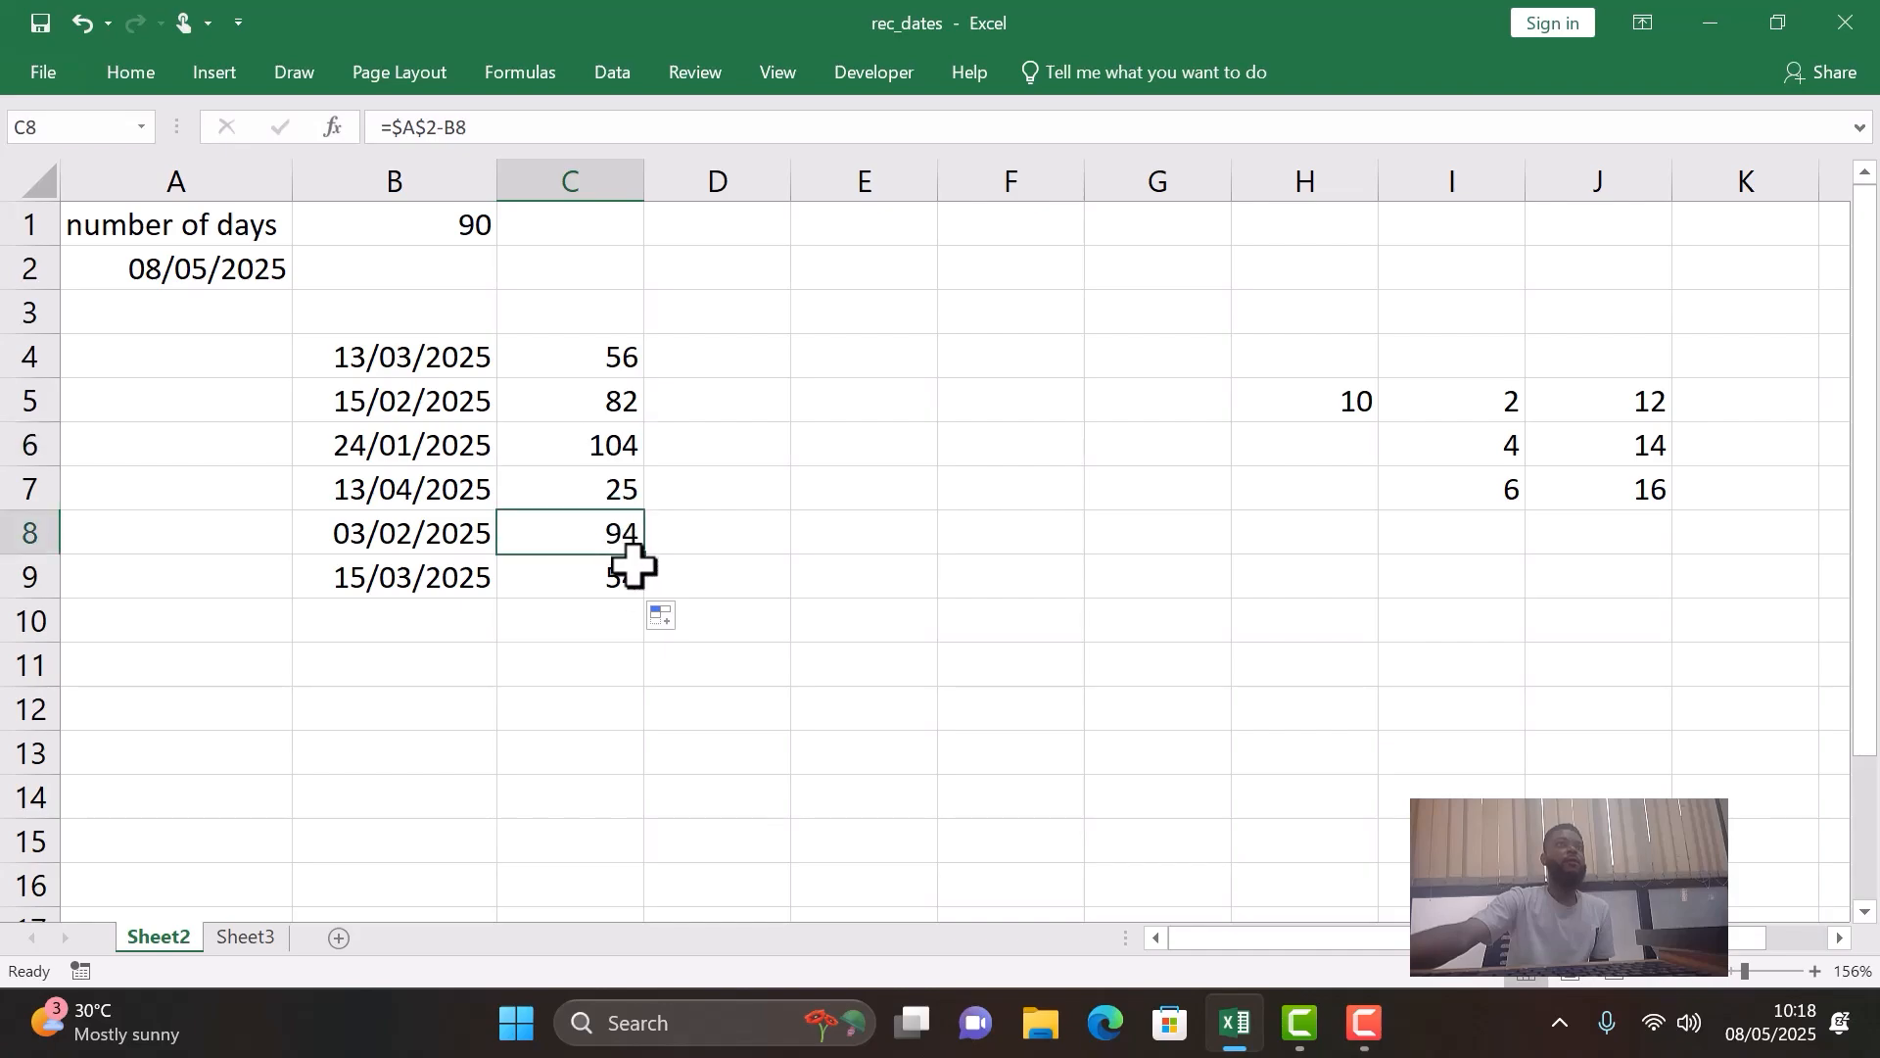
pyautogui.click(632, 577)
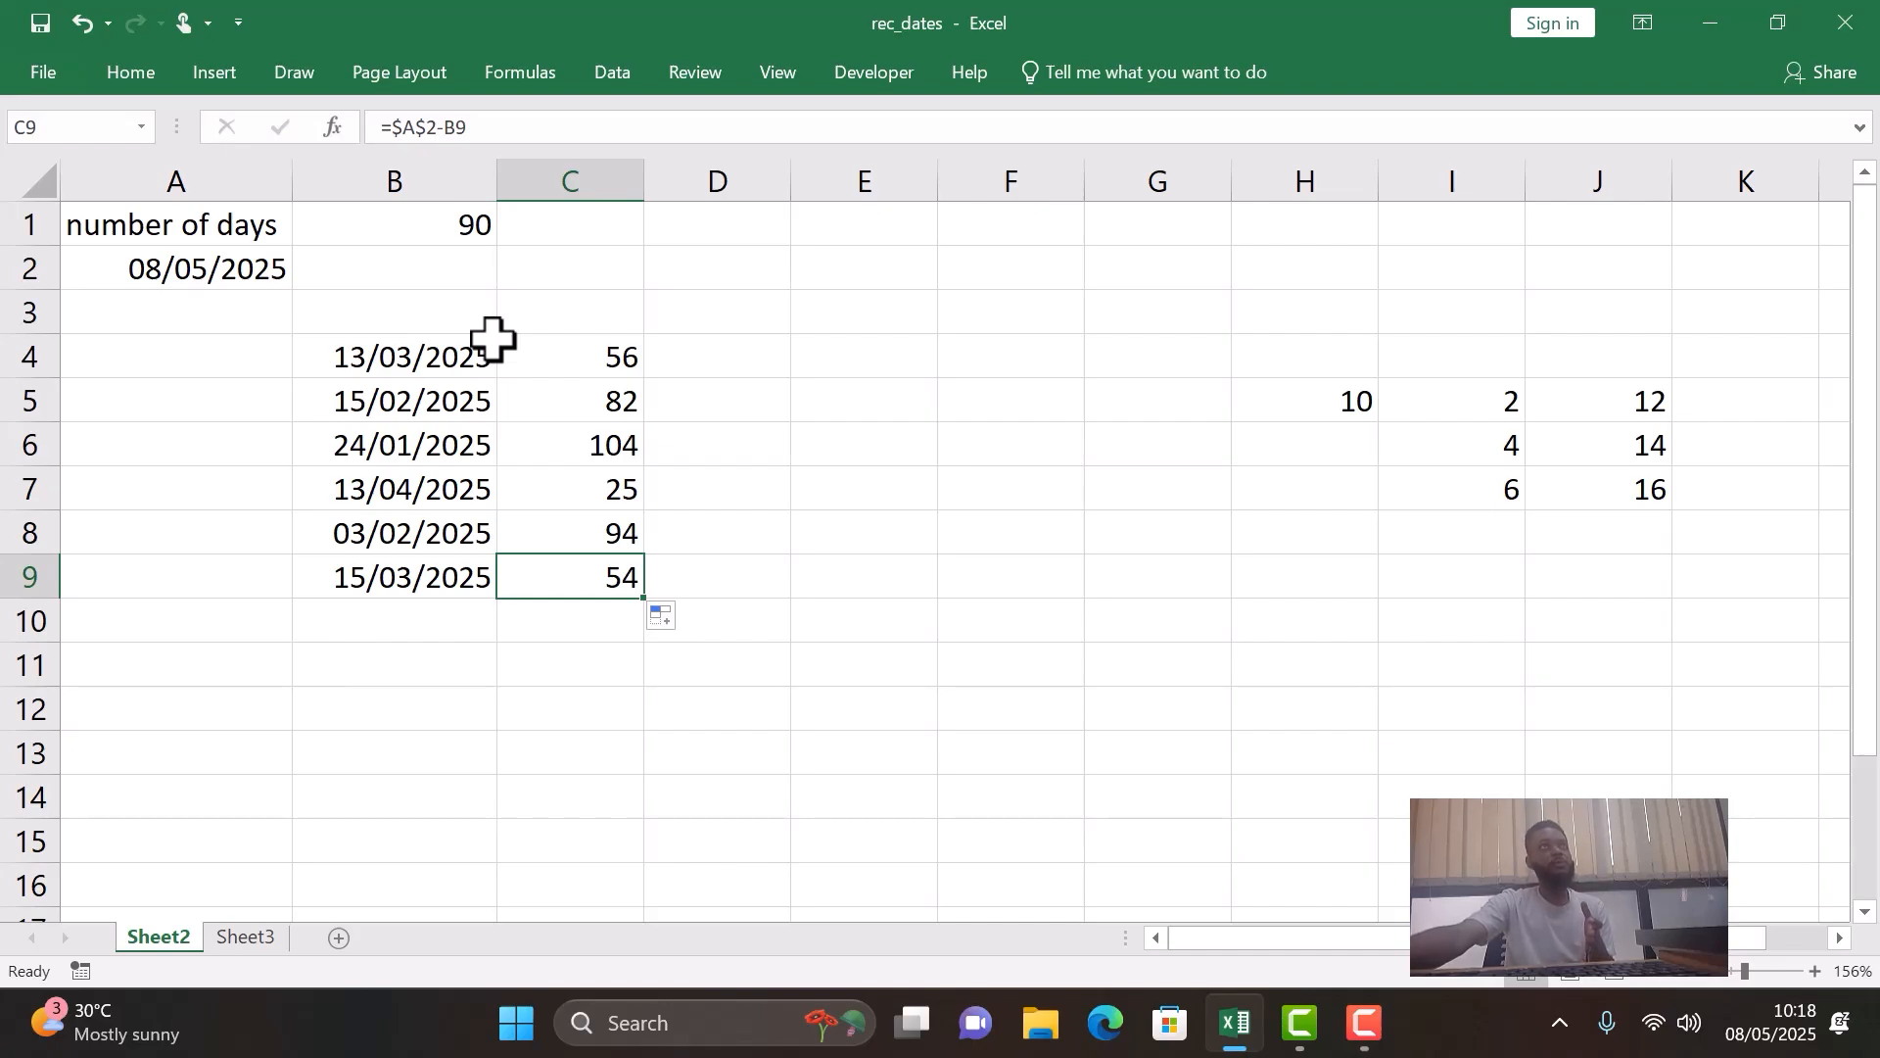
# - Begin an IF formula in D4 with the logical test C4>90
pyautogui.click(737, 355)
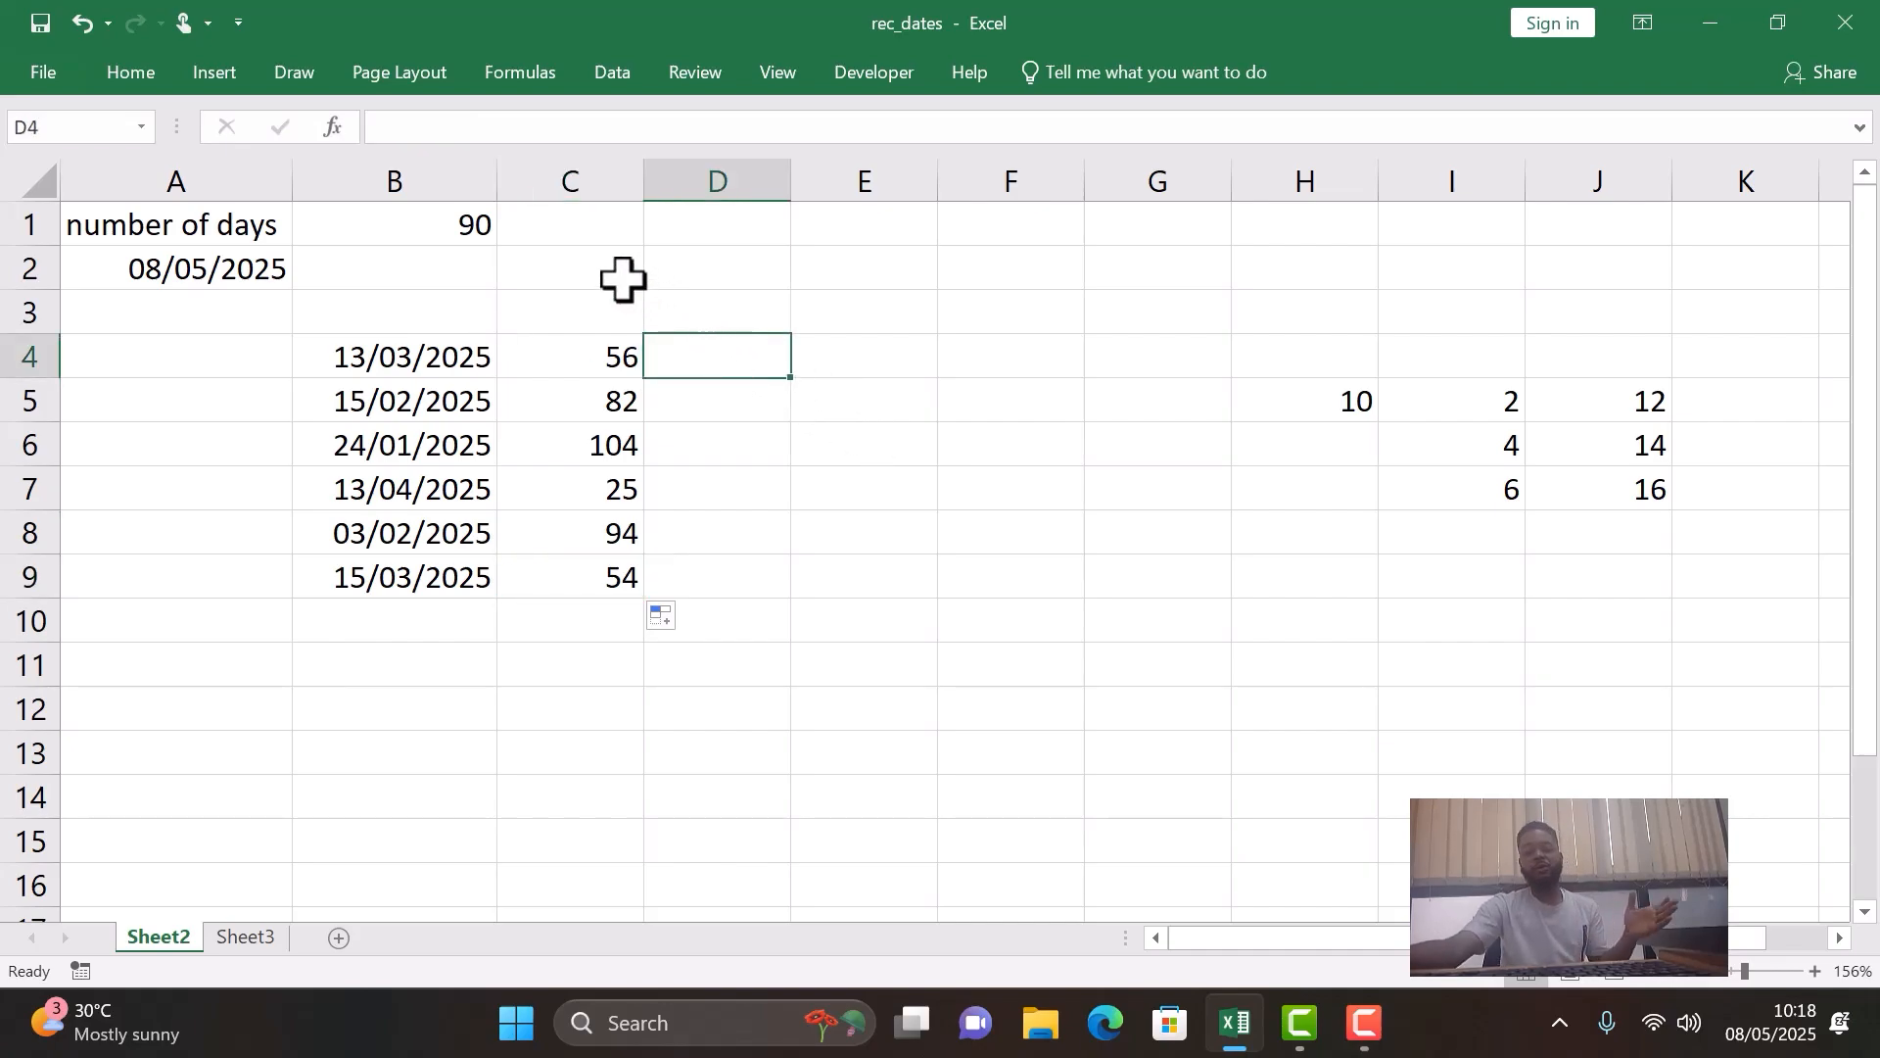
pyautogui.write('=if')
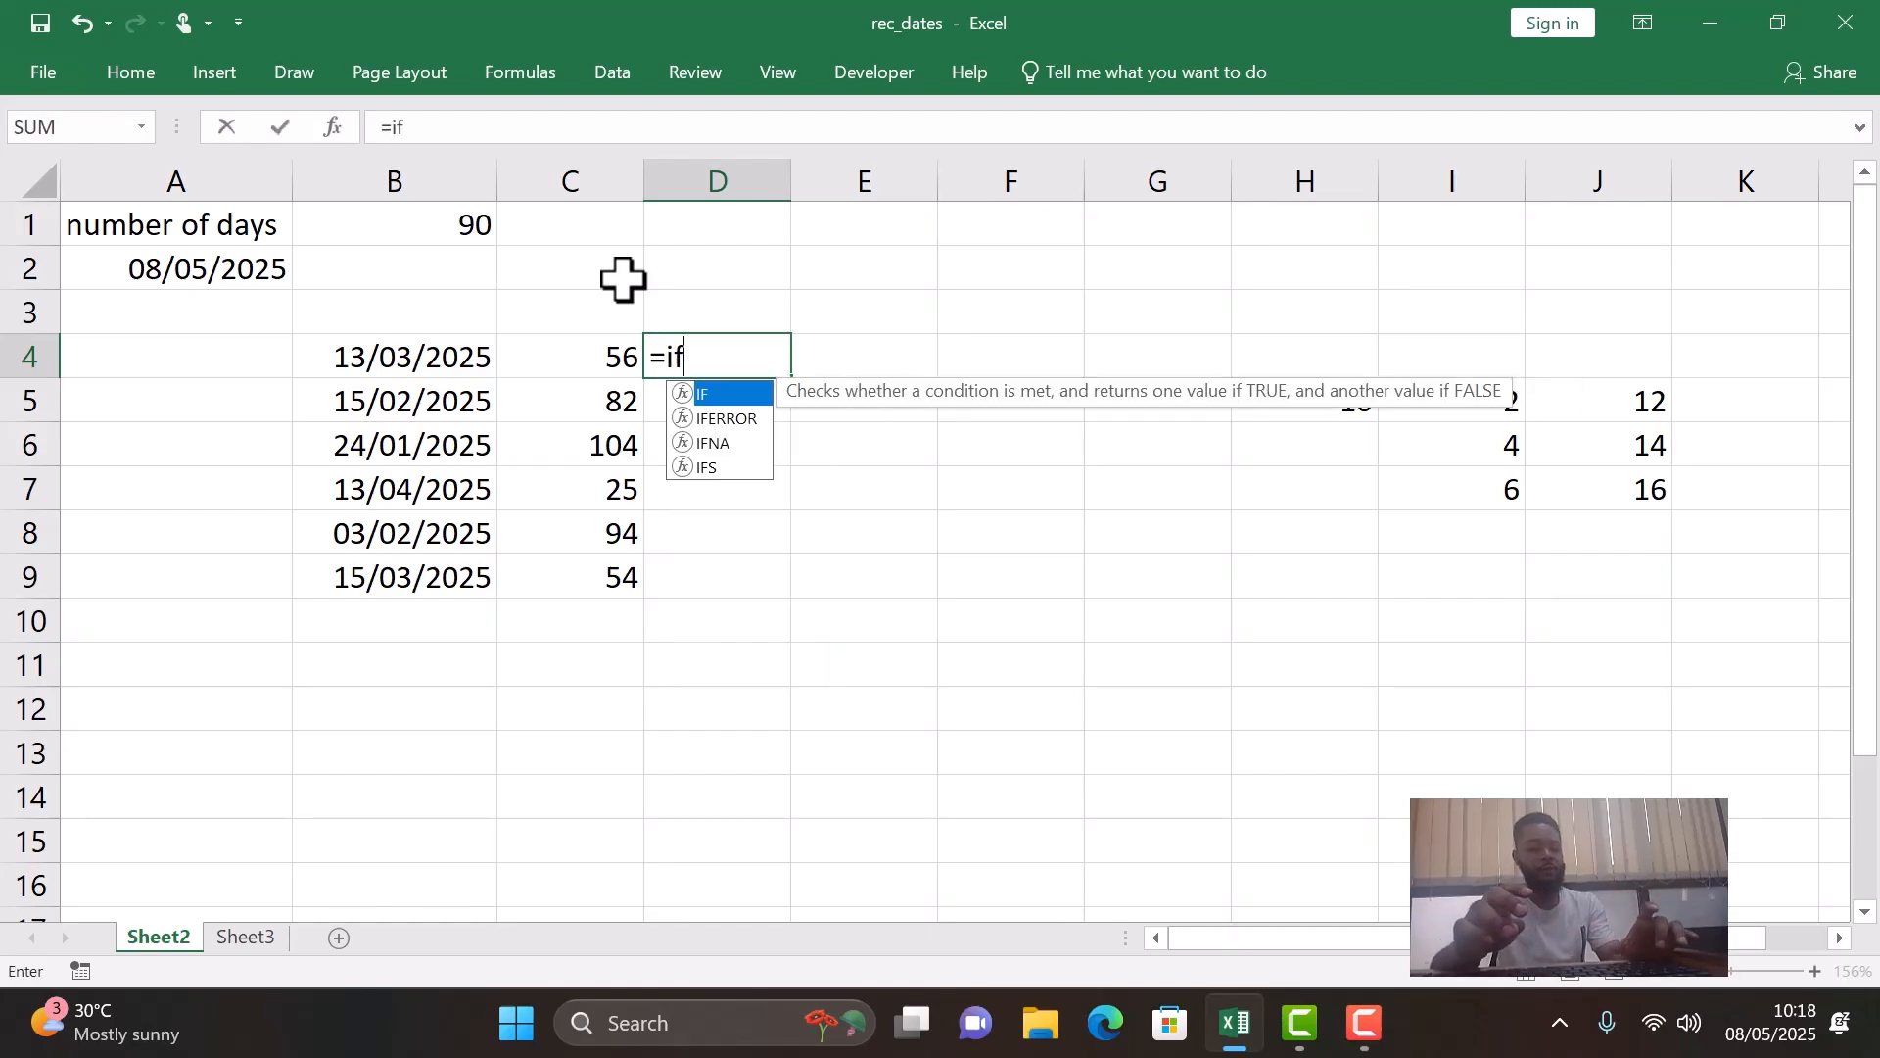
pyautogui.write('(')
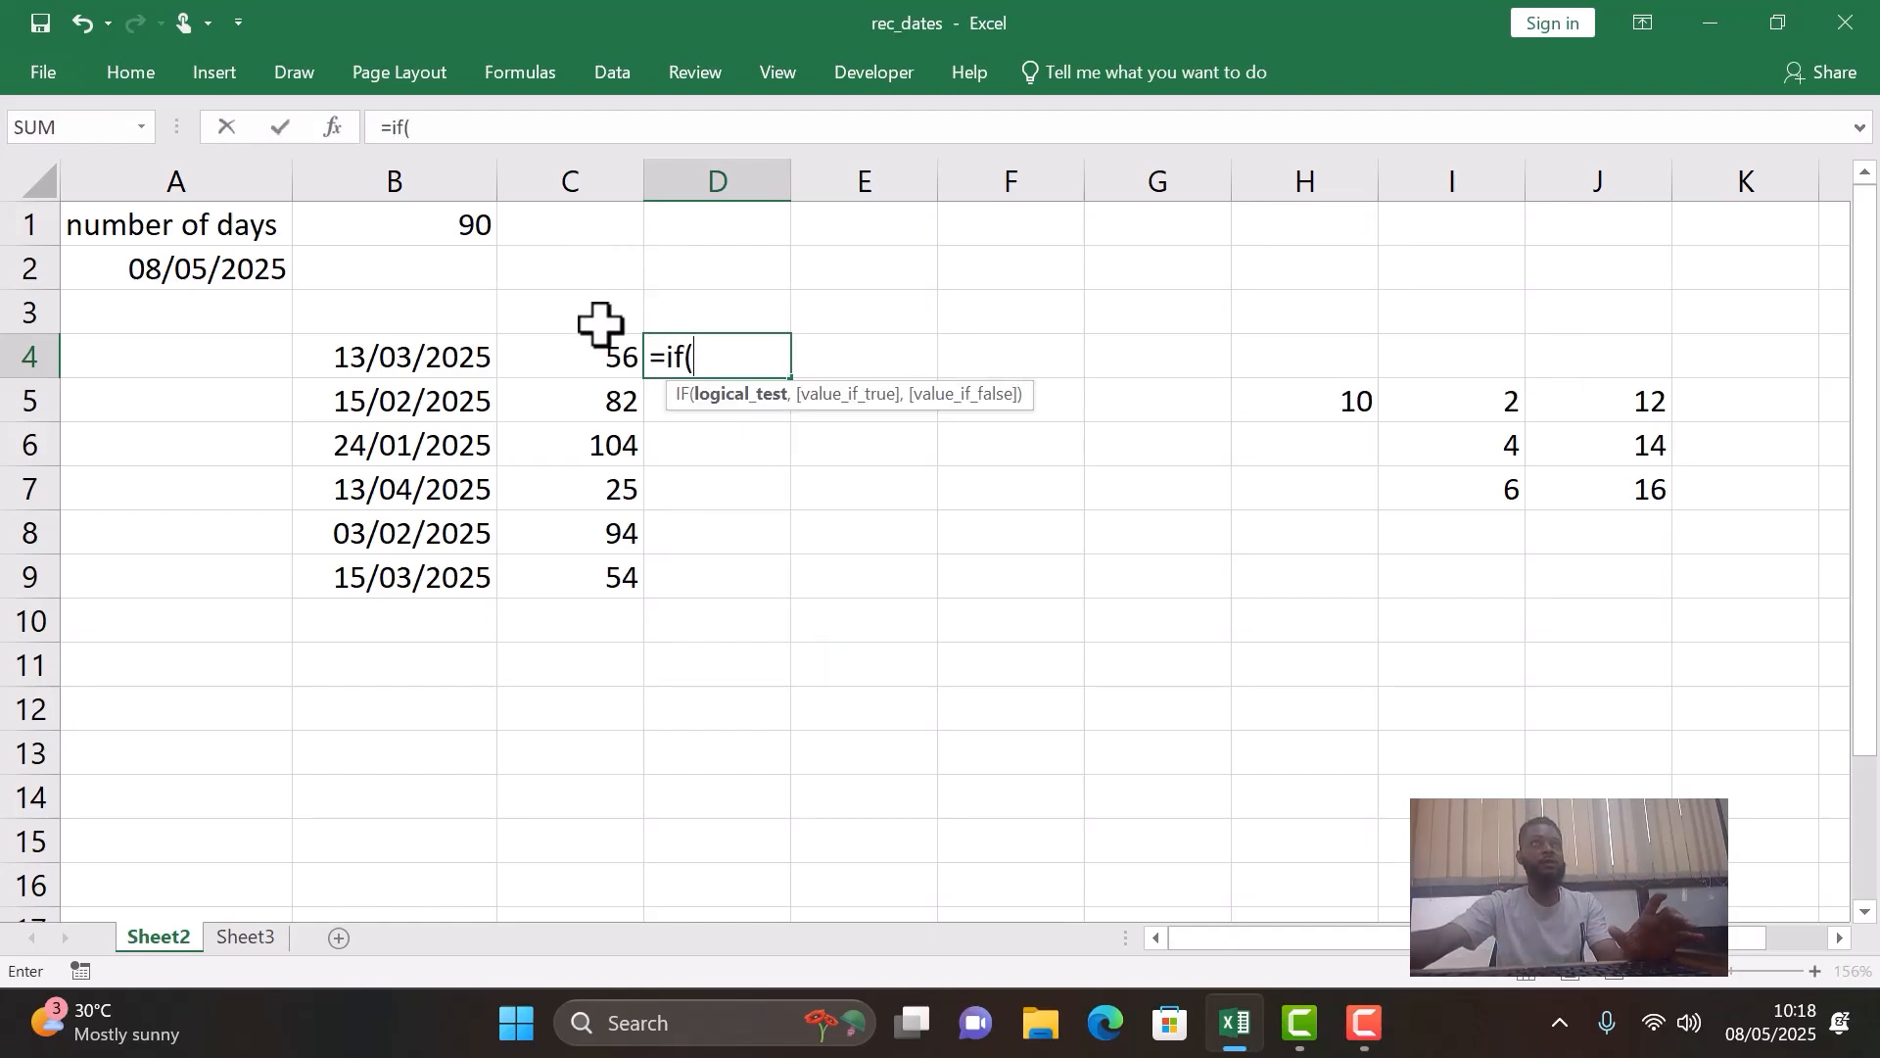
pyautogui.click(608, 357)
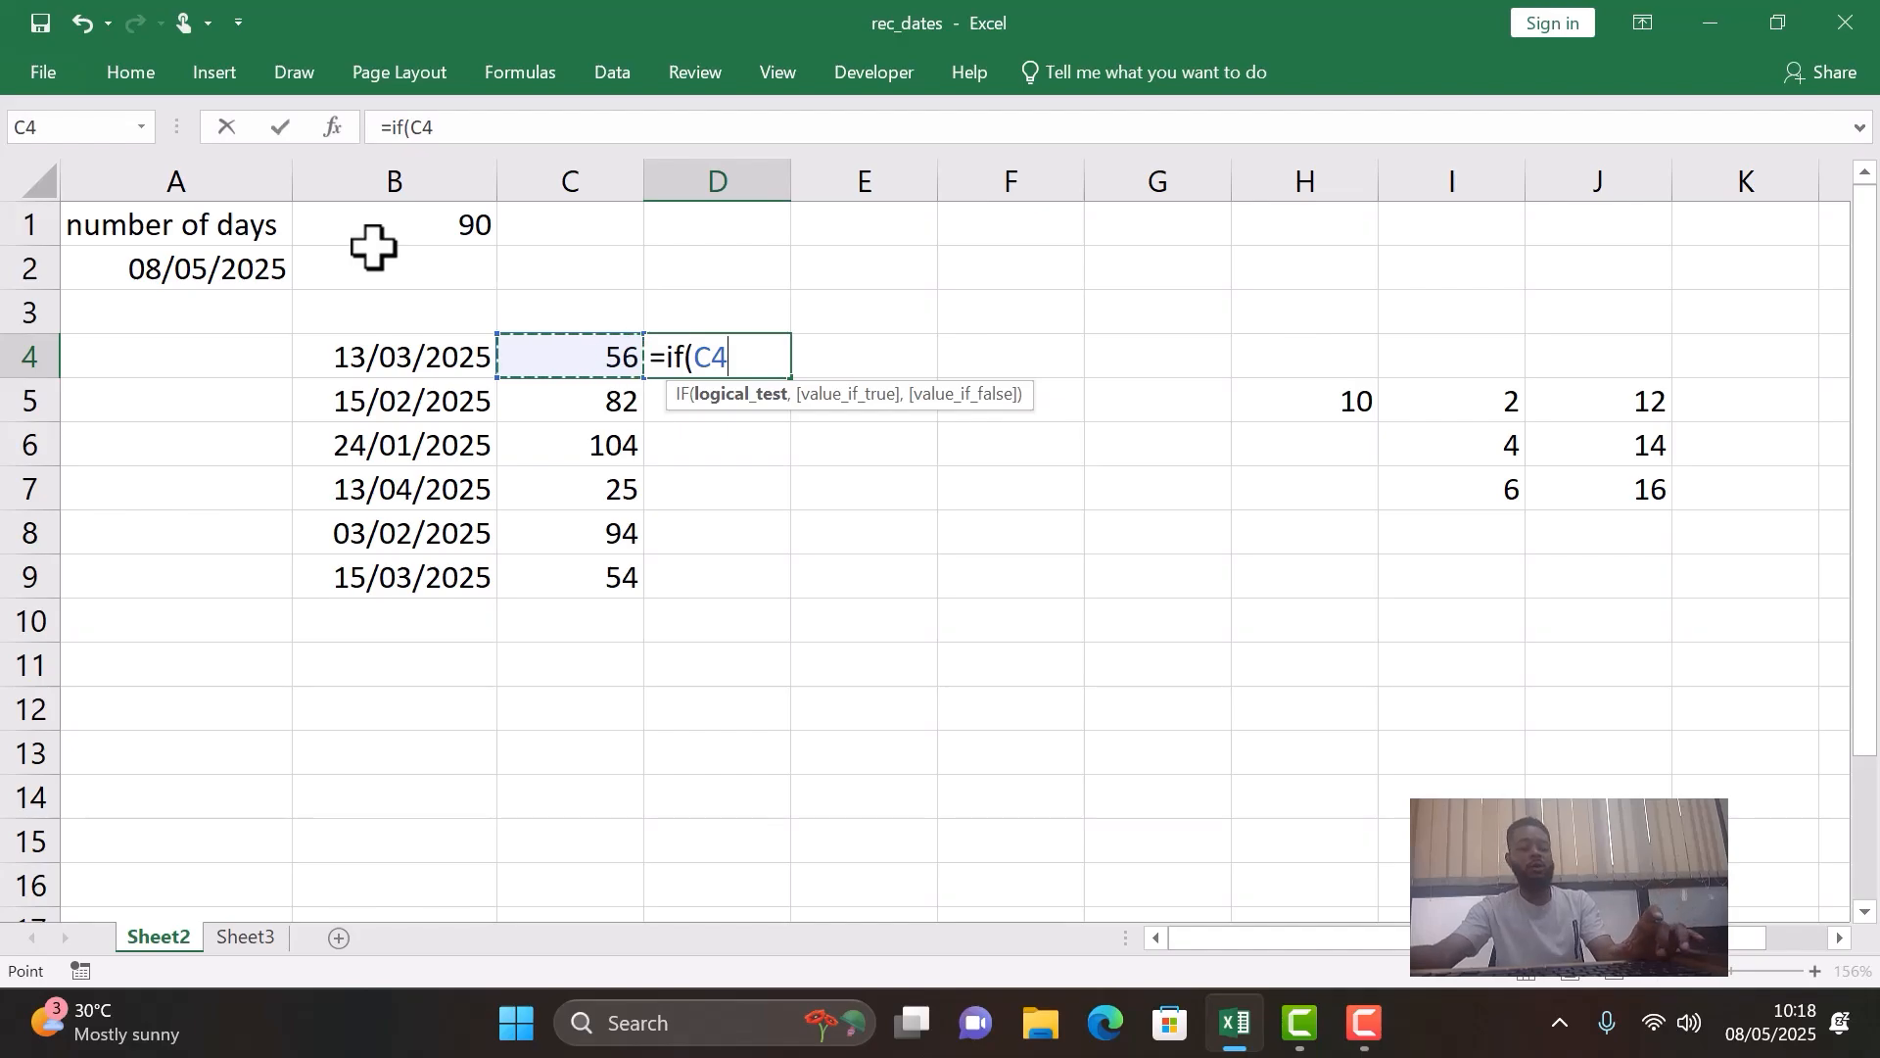
pyautogui.write('>90')
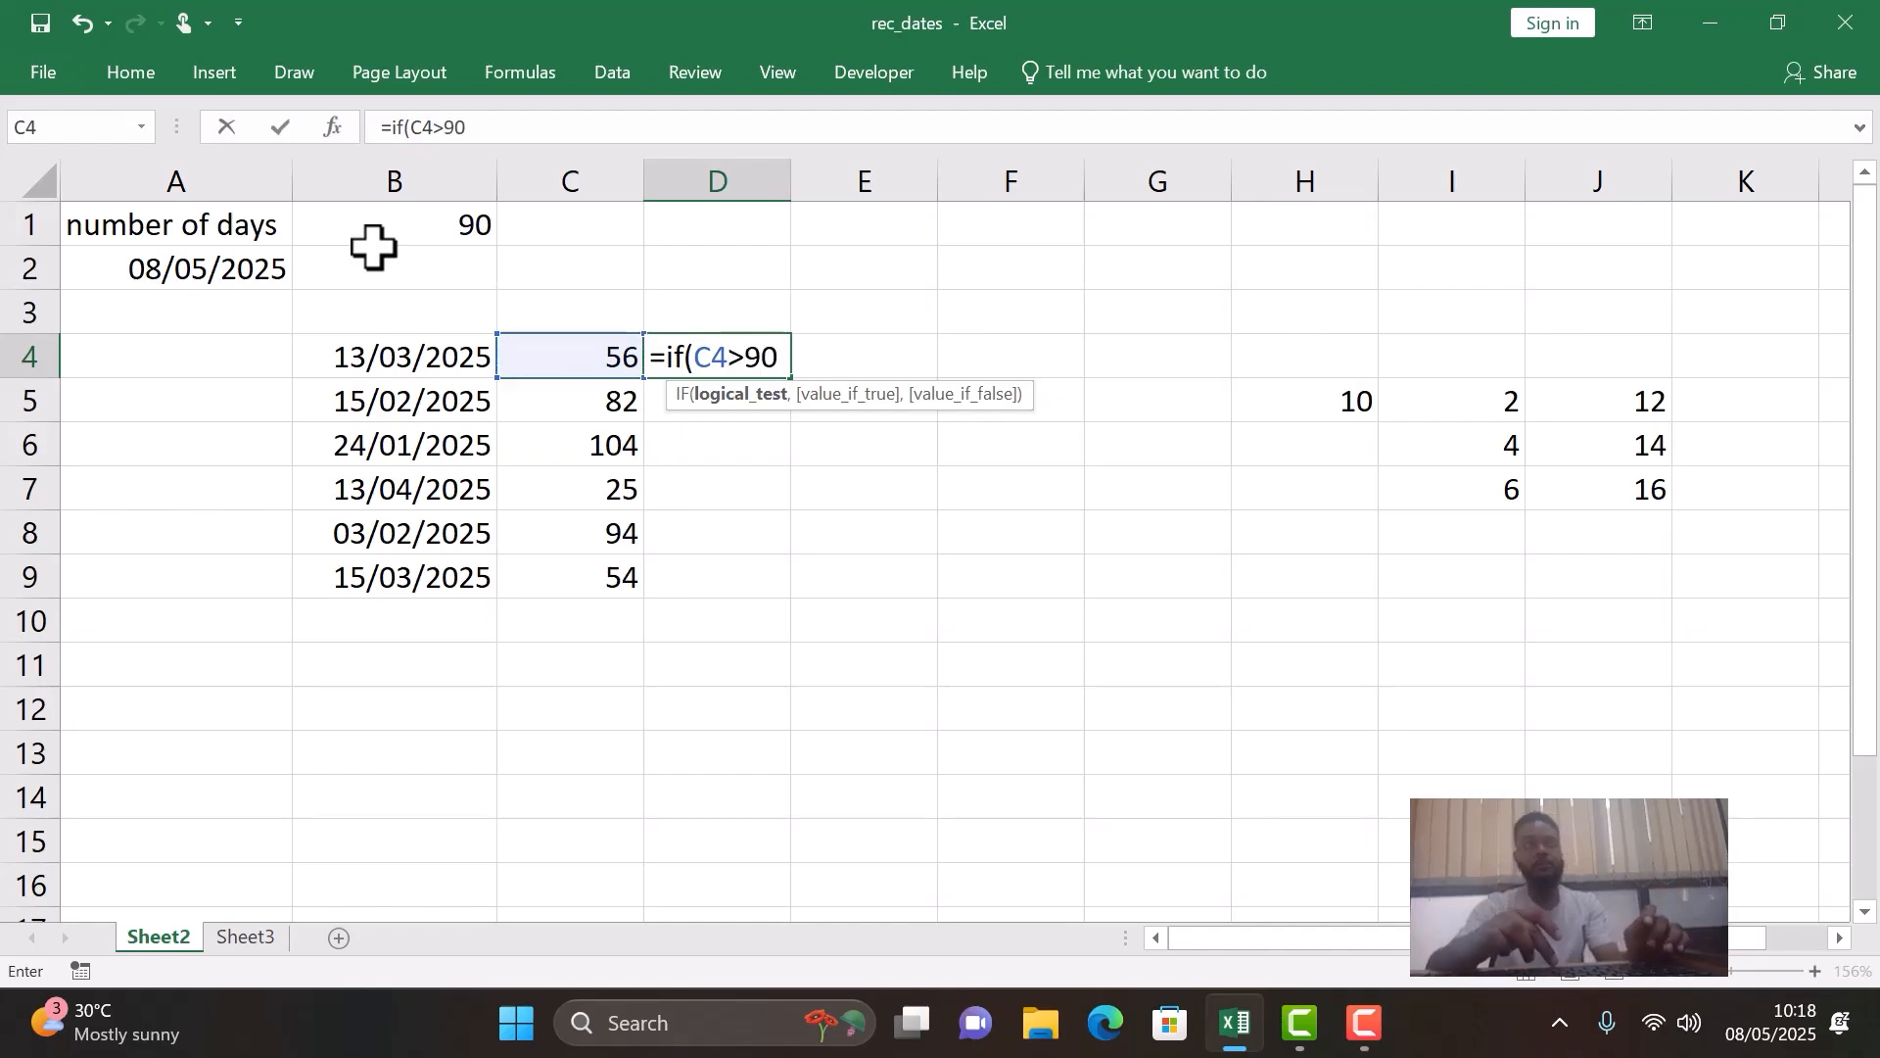
pyautogui.write(',')
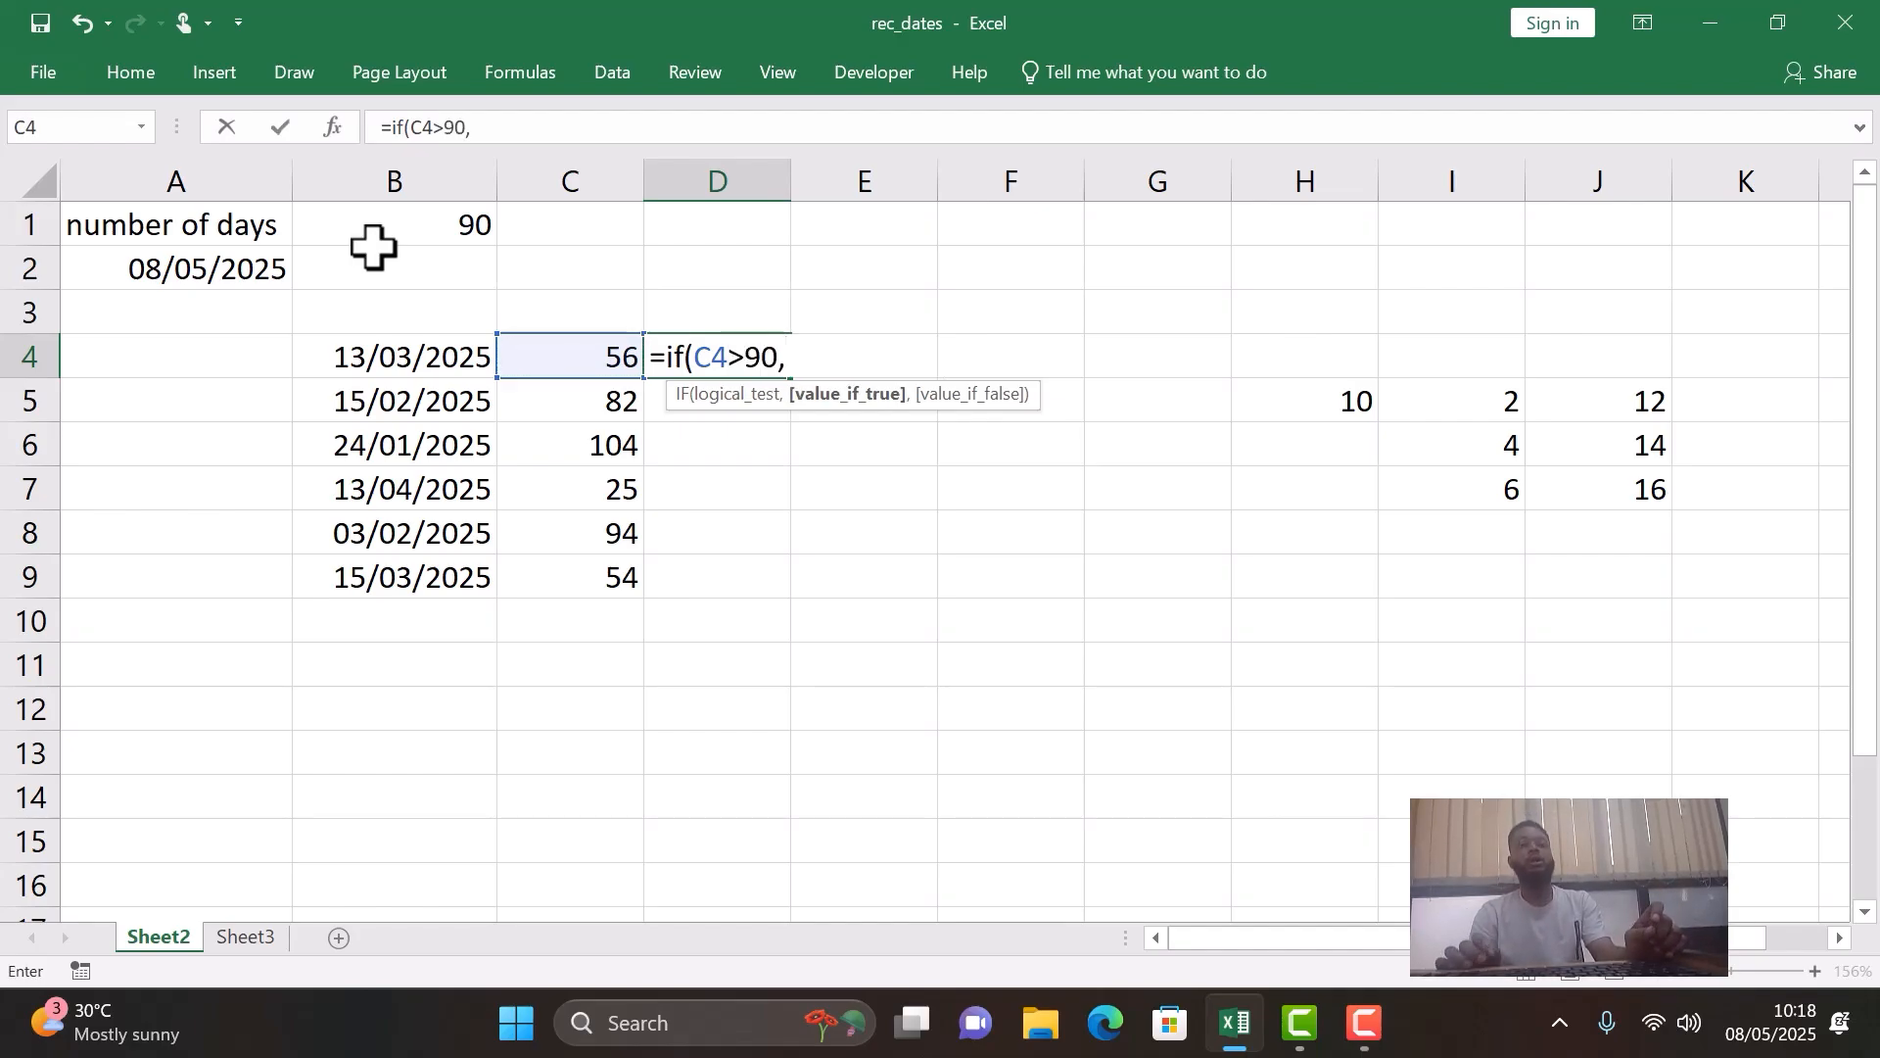
pyautogui.press('BackSpace')
pyautogui.press('BackSpace')
pyautogui.press('BackSpace')
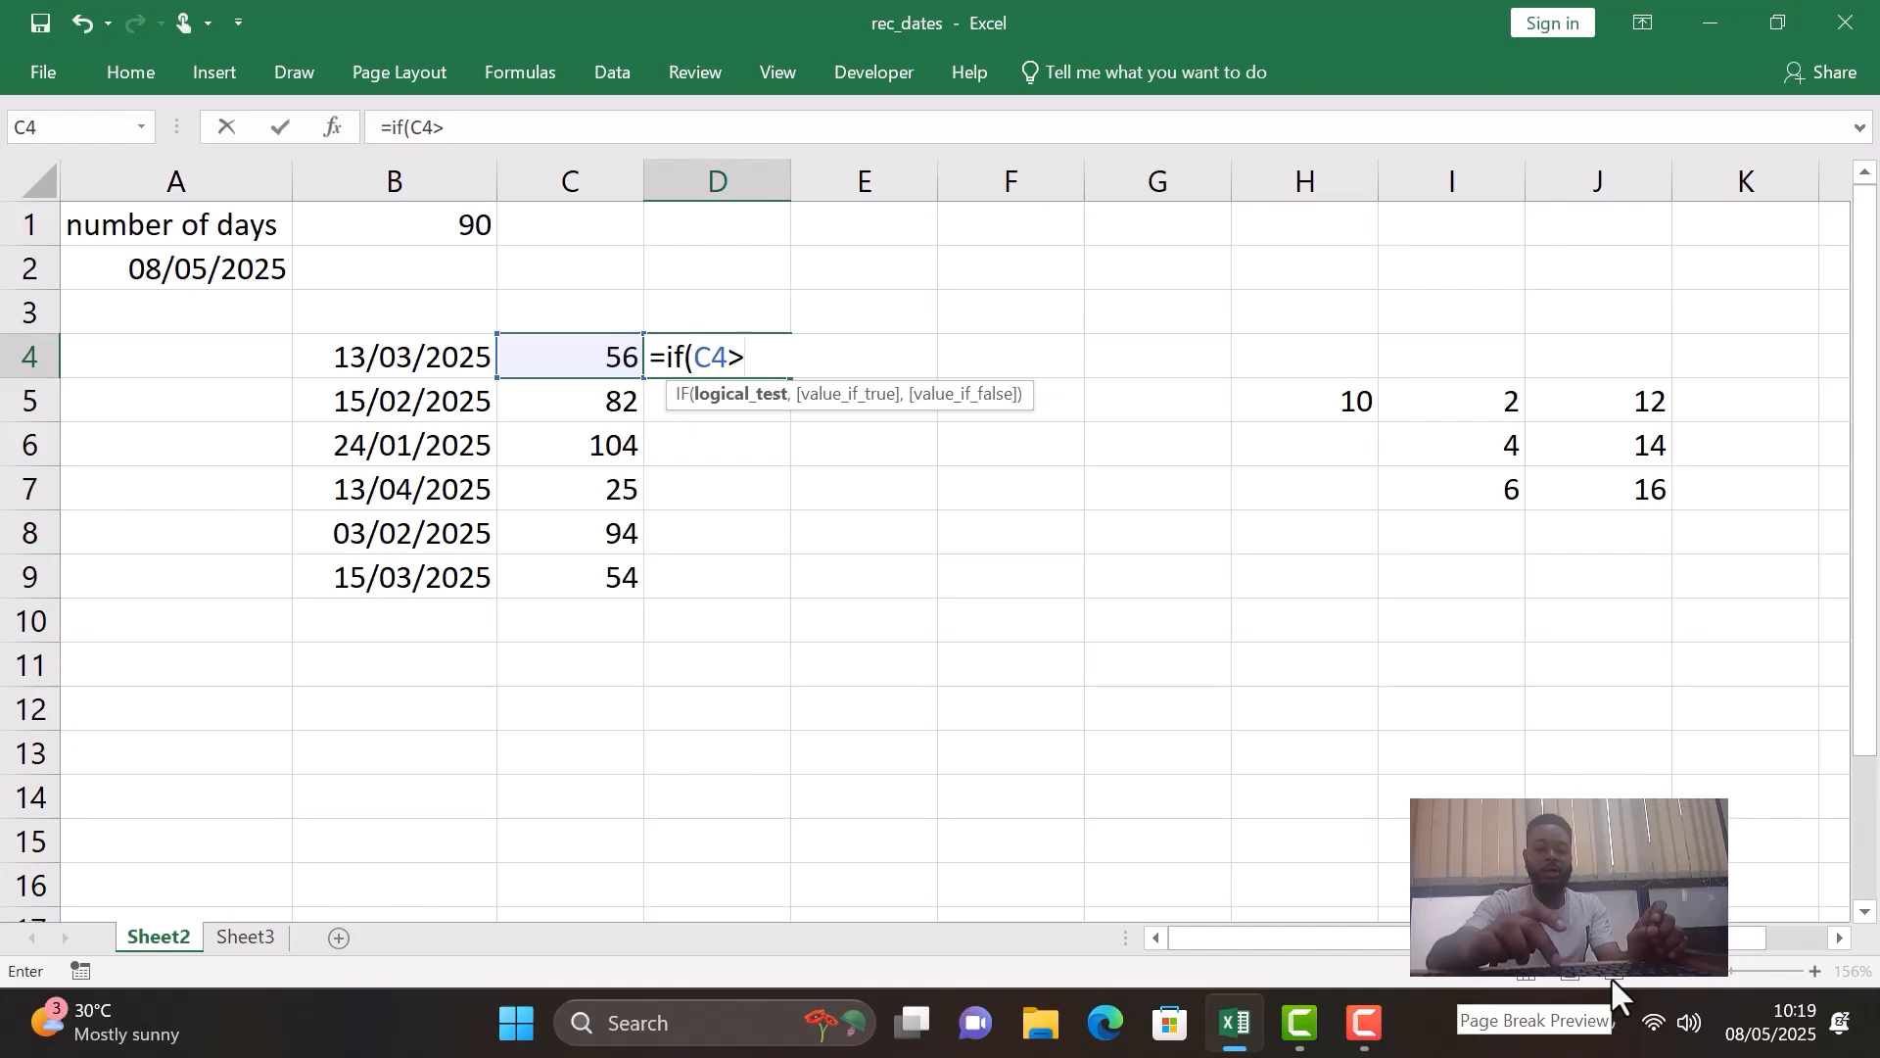
pyautogui.write('90,')
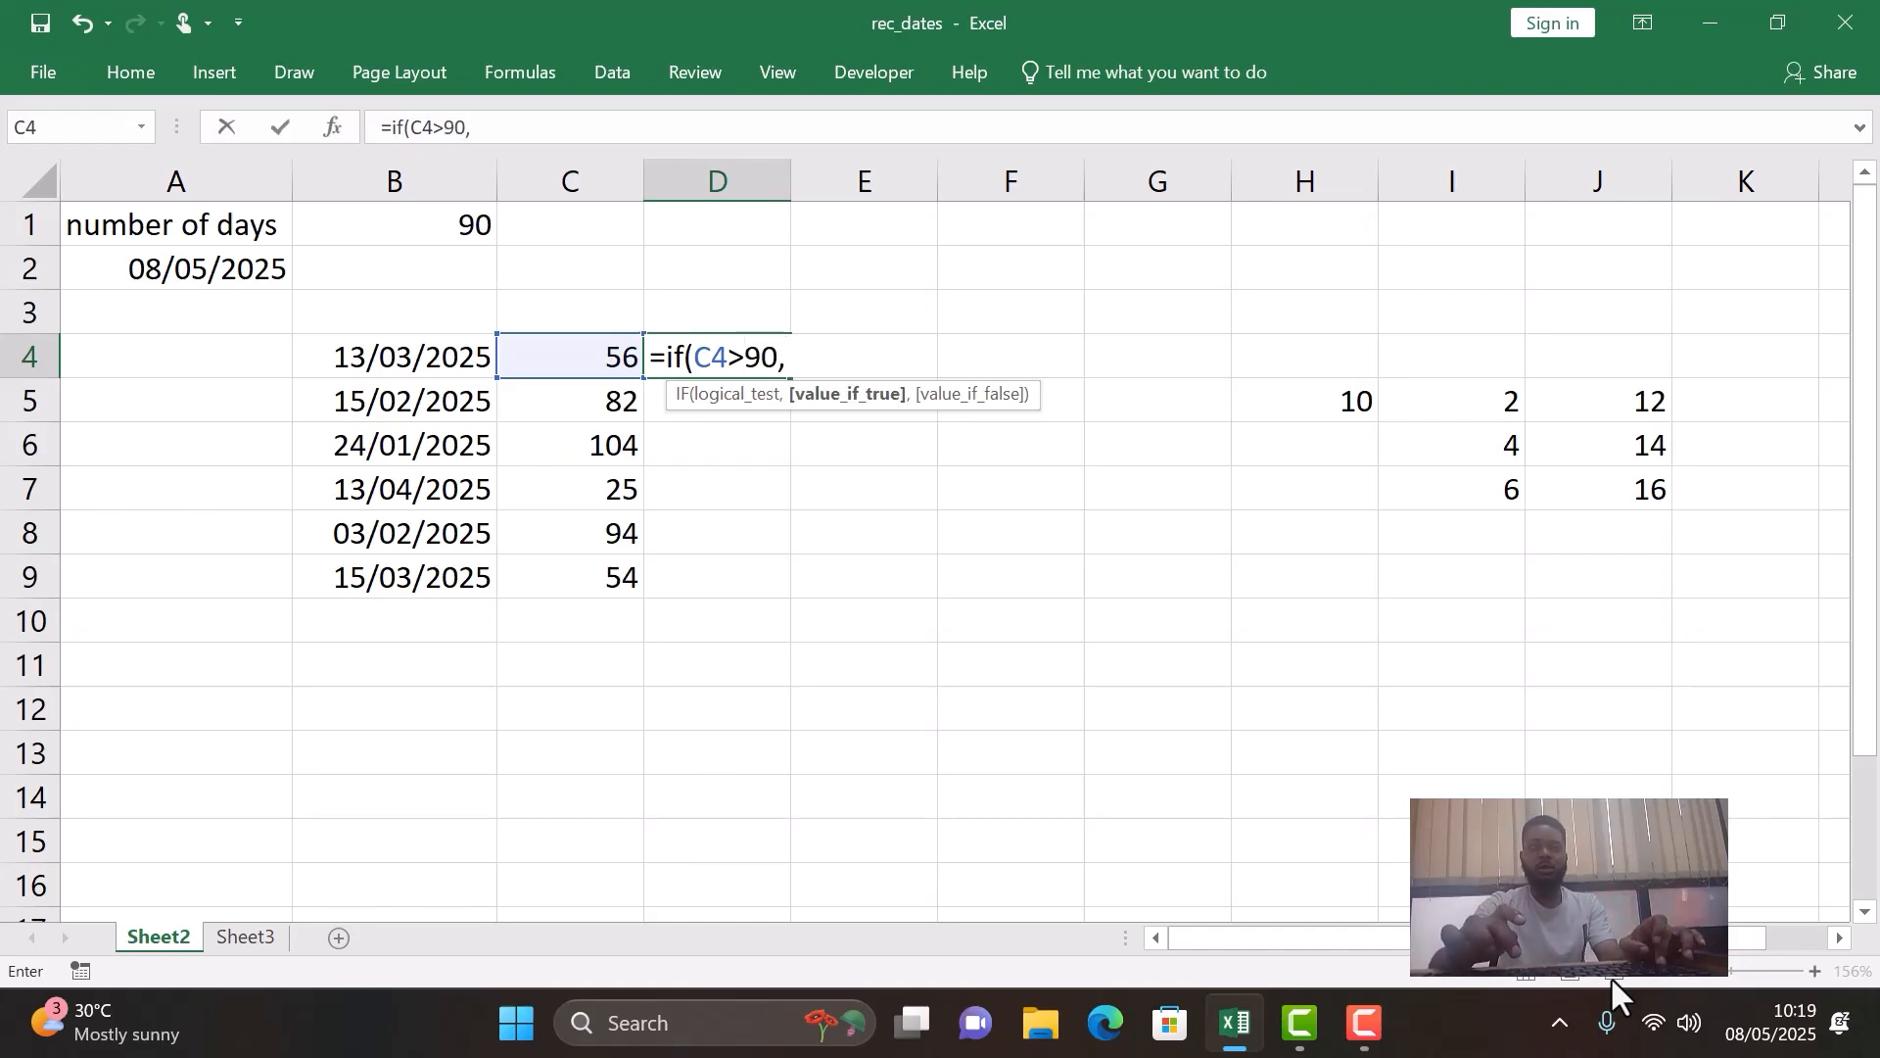
pyautogui.write('@')
# - Set the true result of D4's IF formula to "Expired"
pyautogui.press('BackSpace')
pyautogui.write('"')
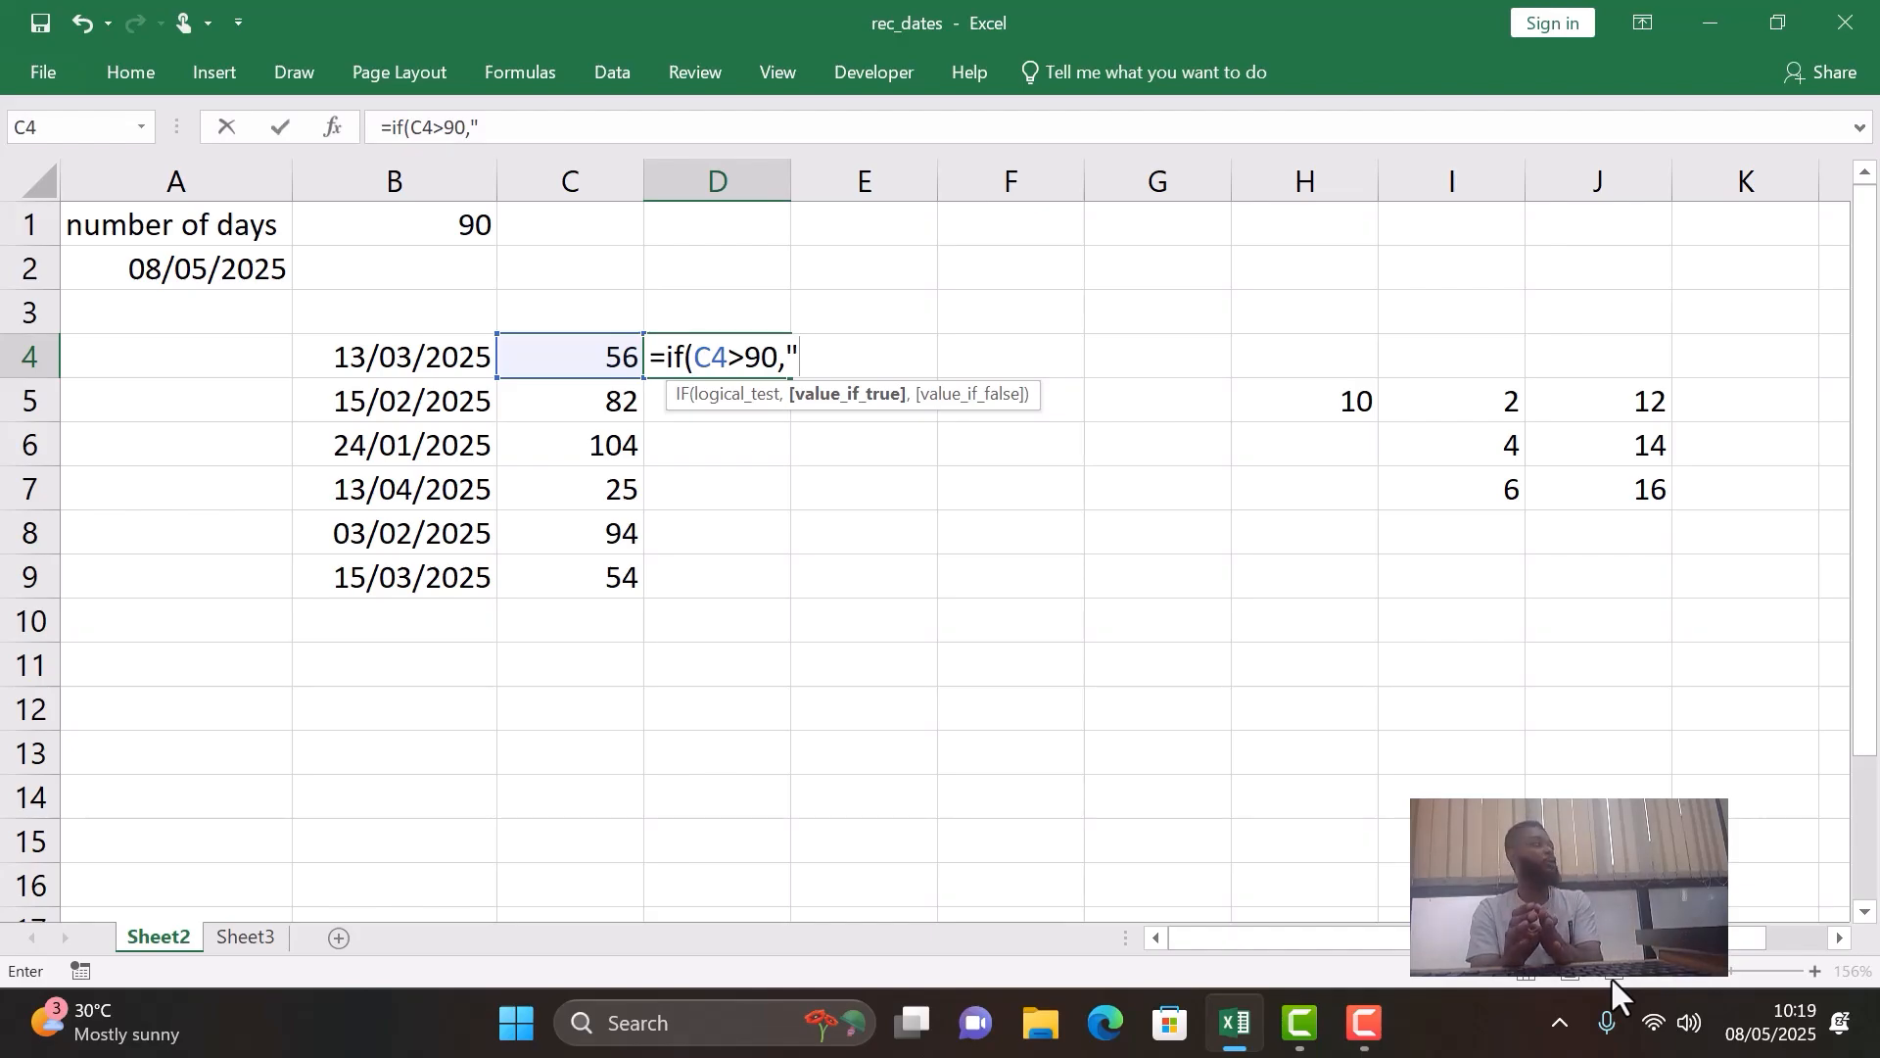
pyautogui.write('E')
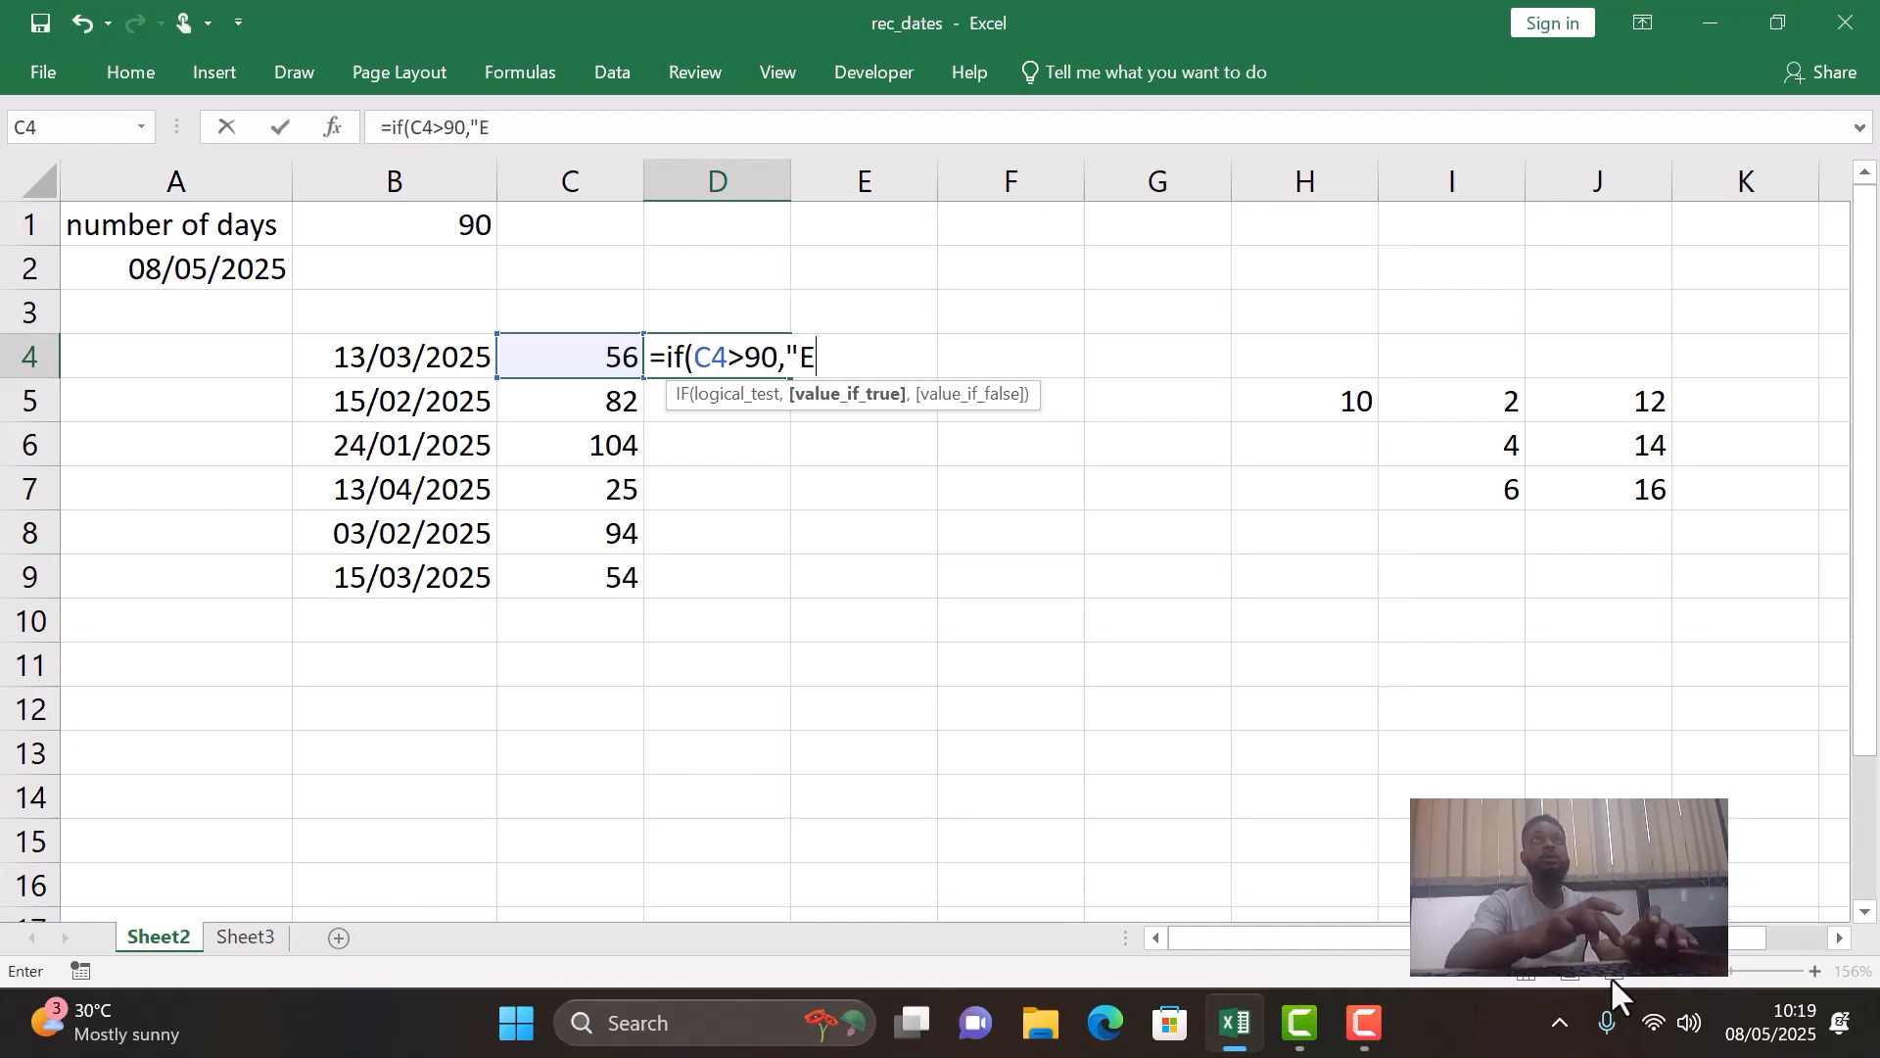
pyautogui.write('xpired')
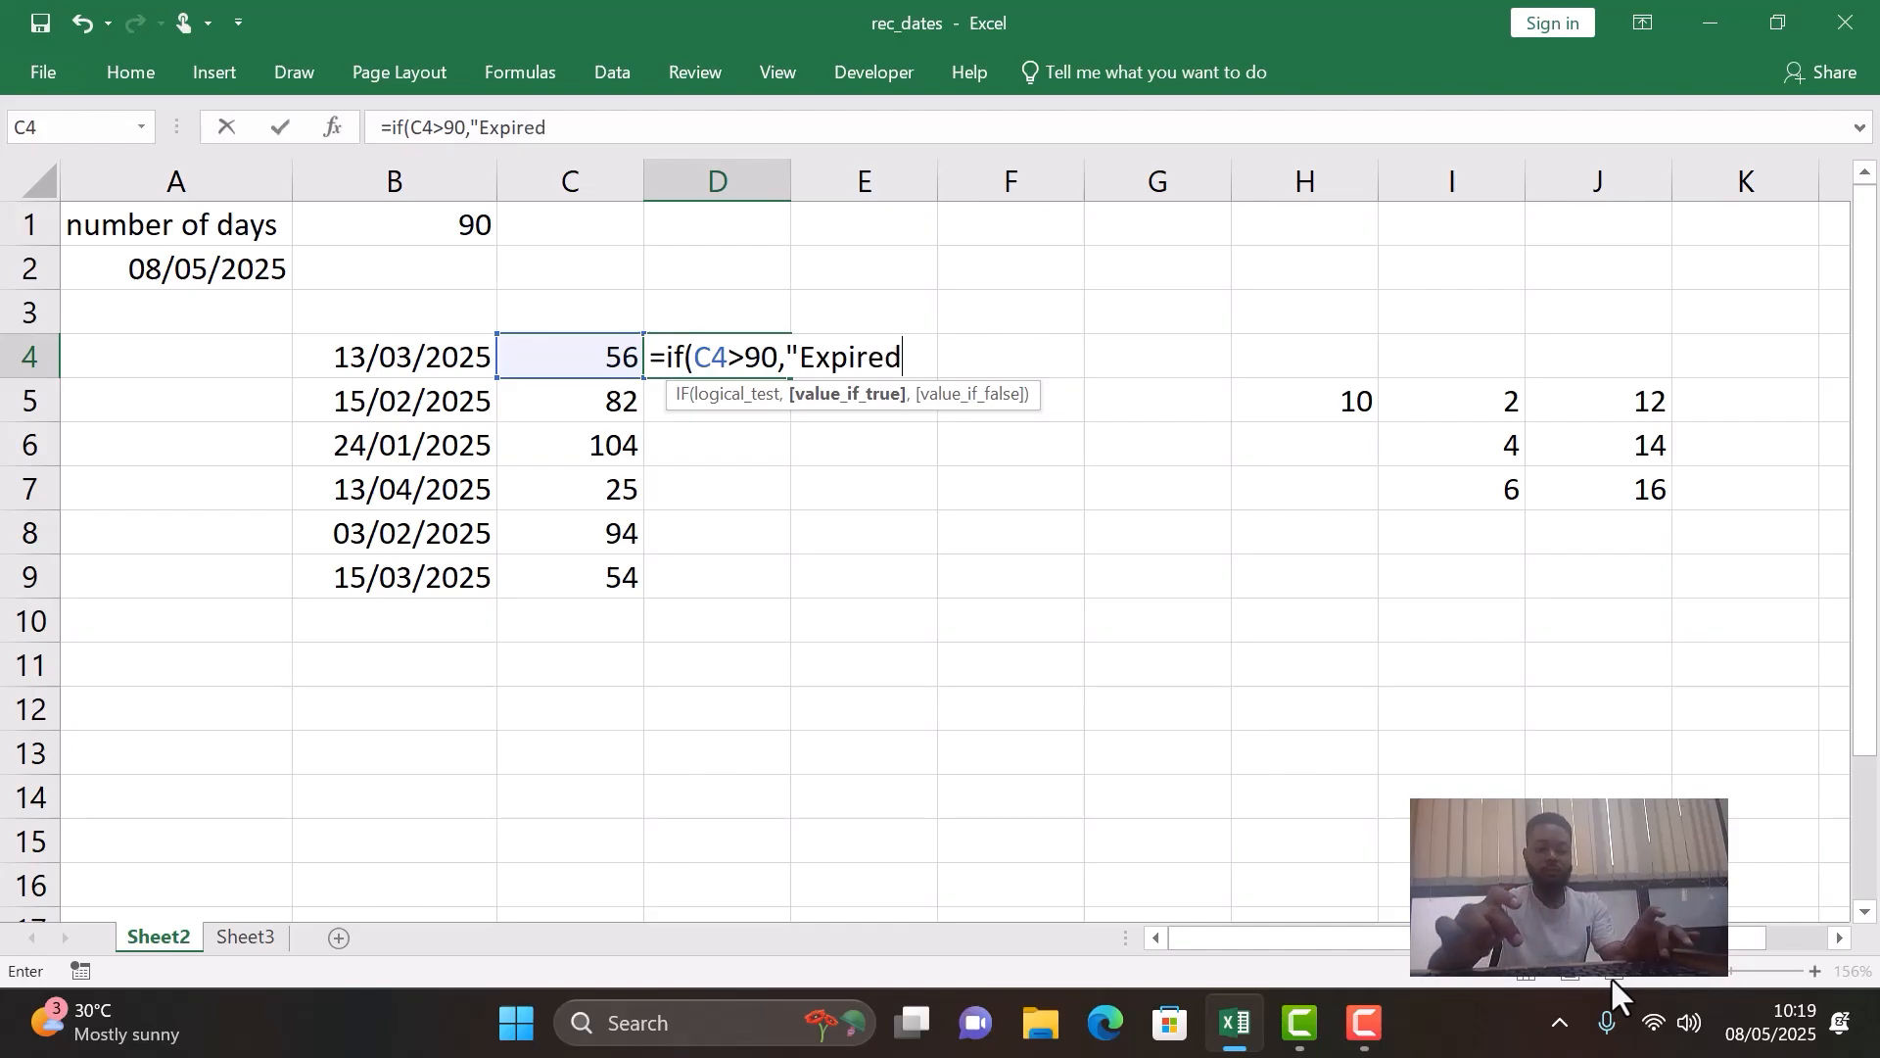
pyautogui.write('@')
pyautogui.press('BackSpace')
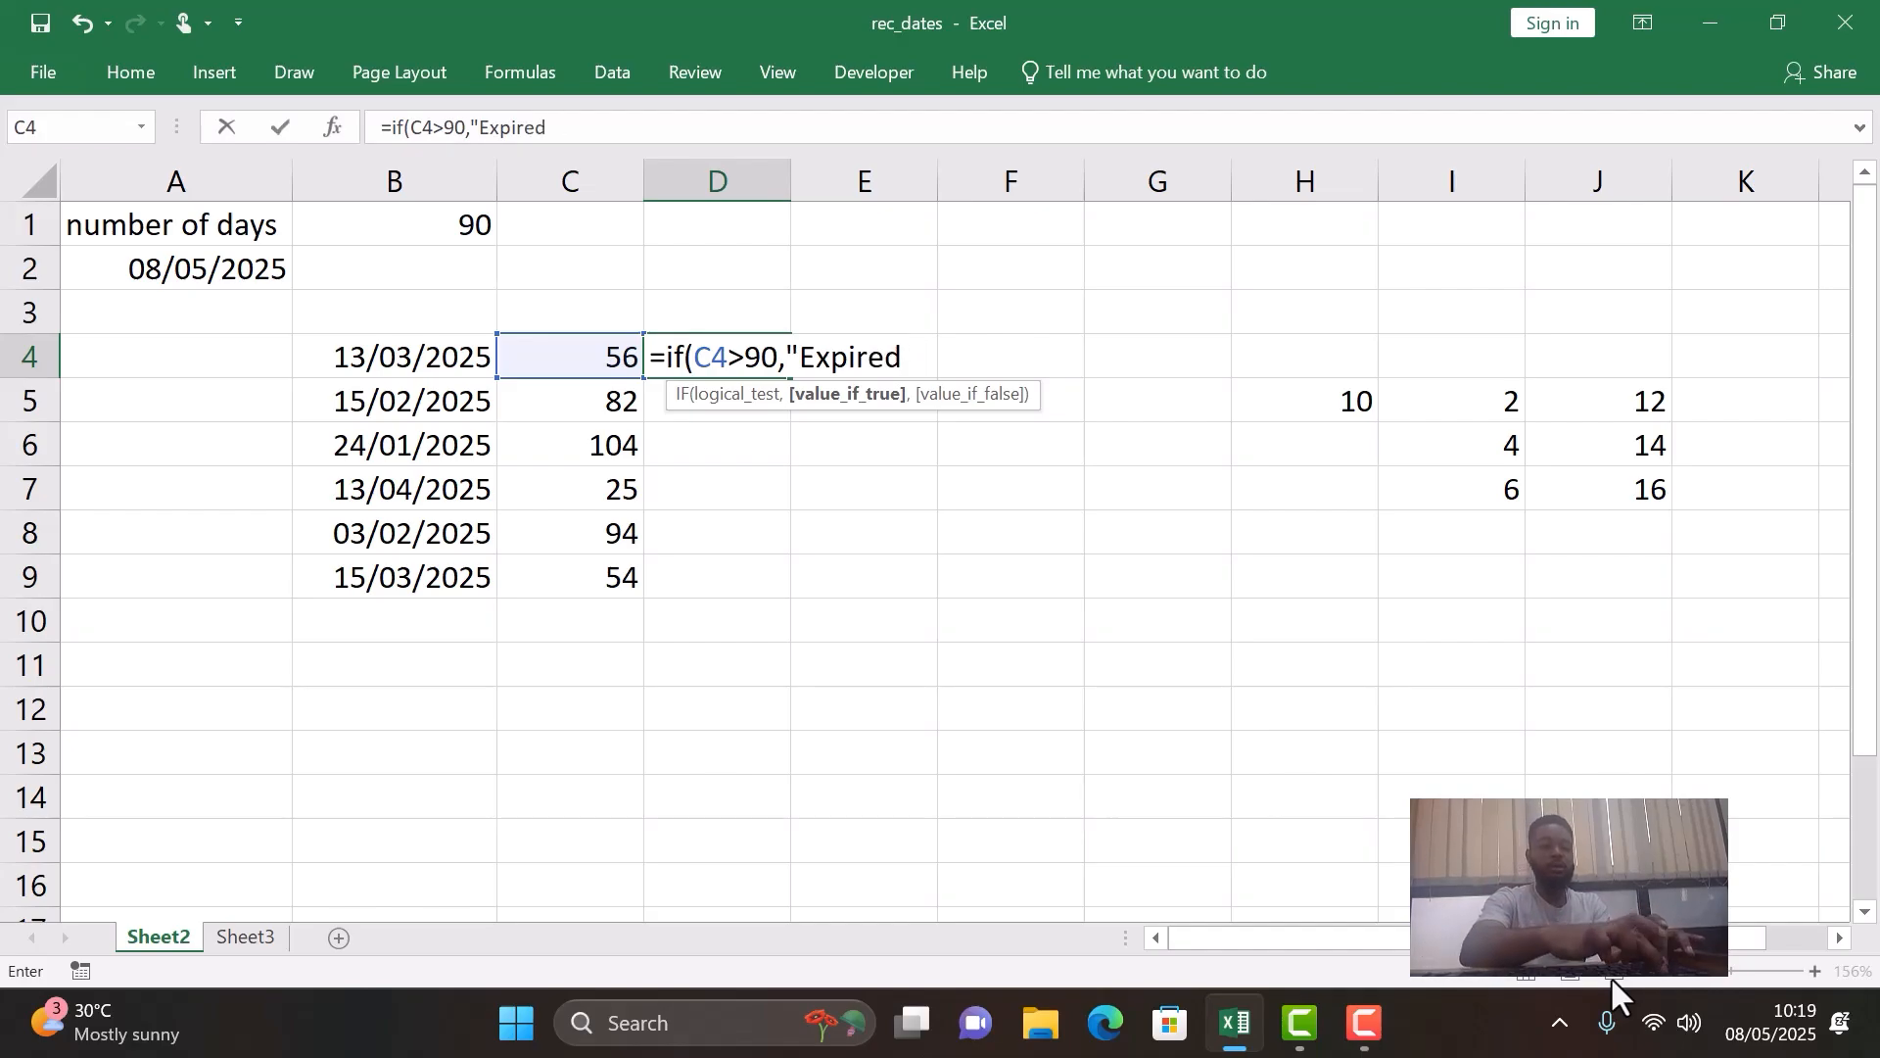
pyautogui.write('",')
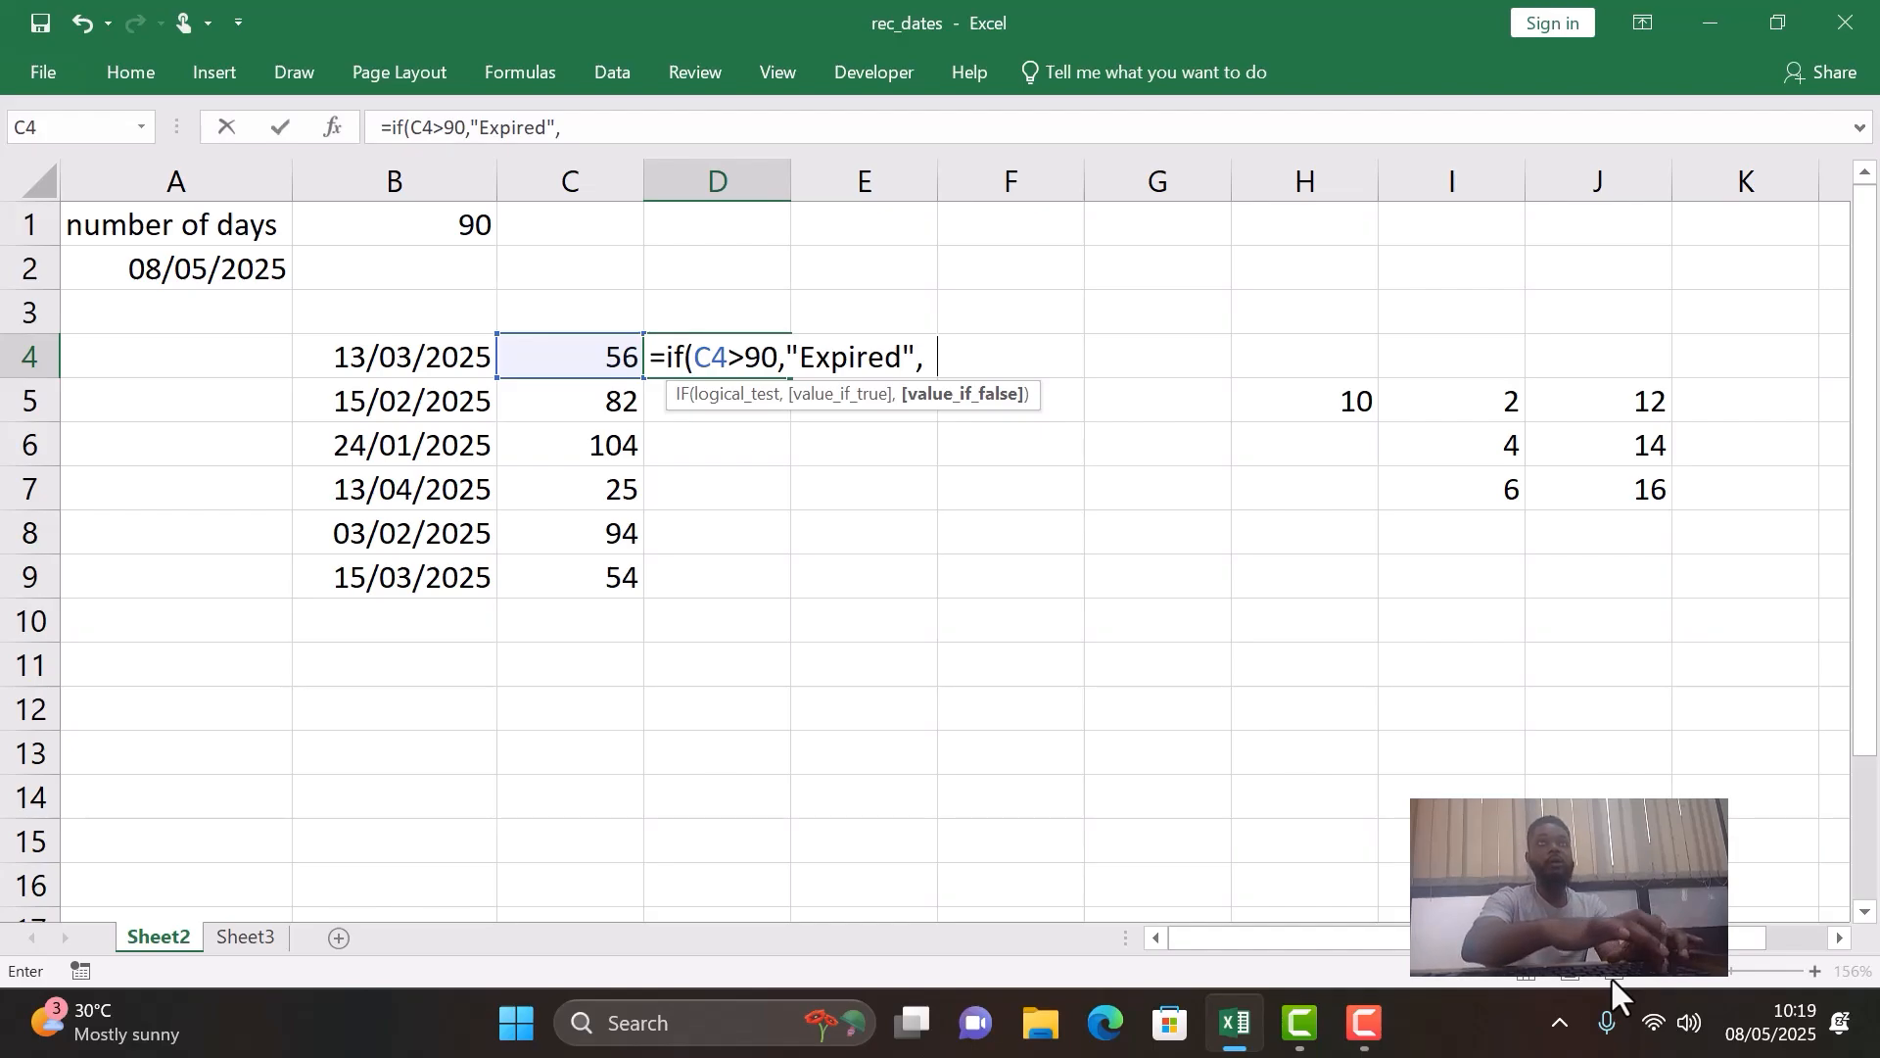
pyautogui.write('"still')
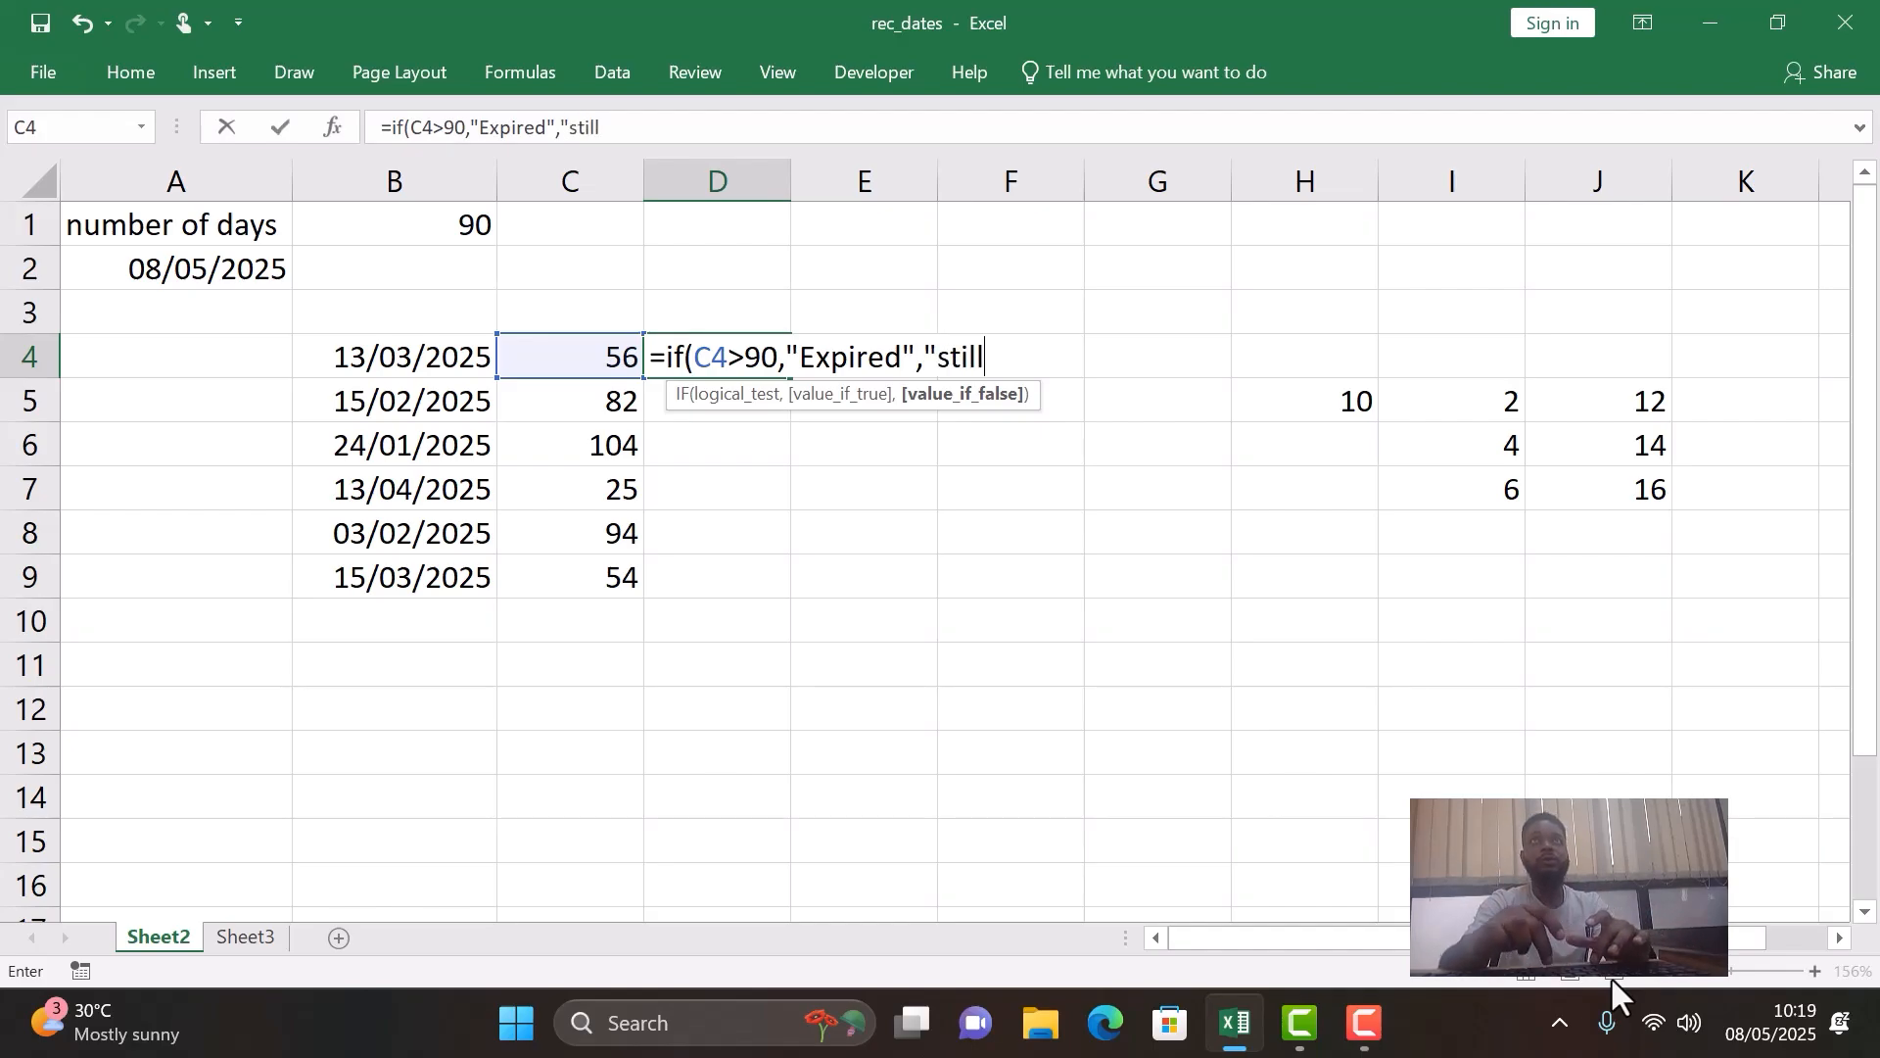
# - Set the false result to "in review" and complete D4's formula as =IF(C4>90,"Expired","in review")
pyautogui.press('BackSpace')
pyautogui.press('BackSpace')
pyautogui.press('BackSpace')
pyautogui.press('BackSpace')
pyautogui.press('BackSpace')
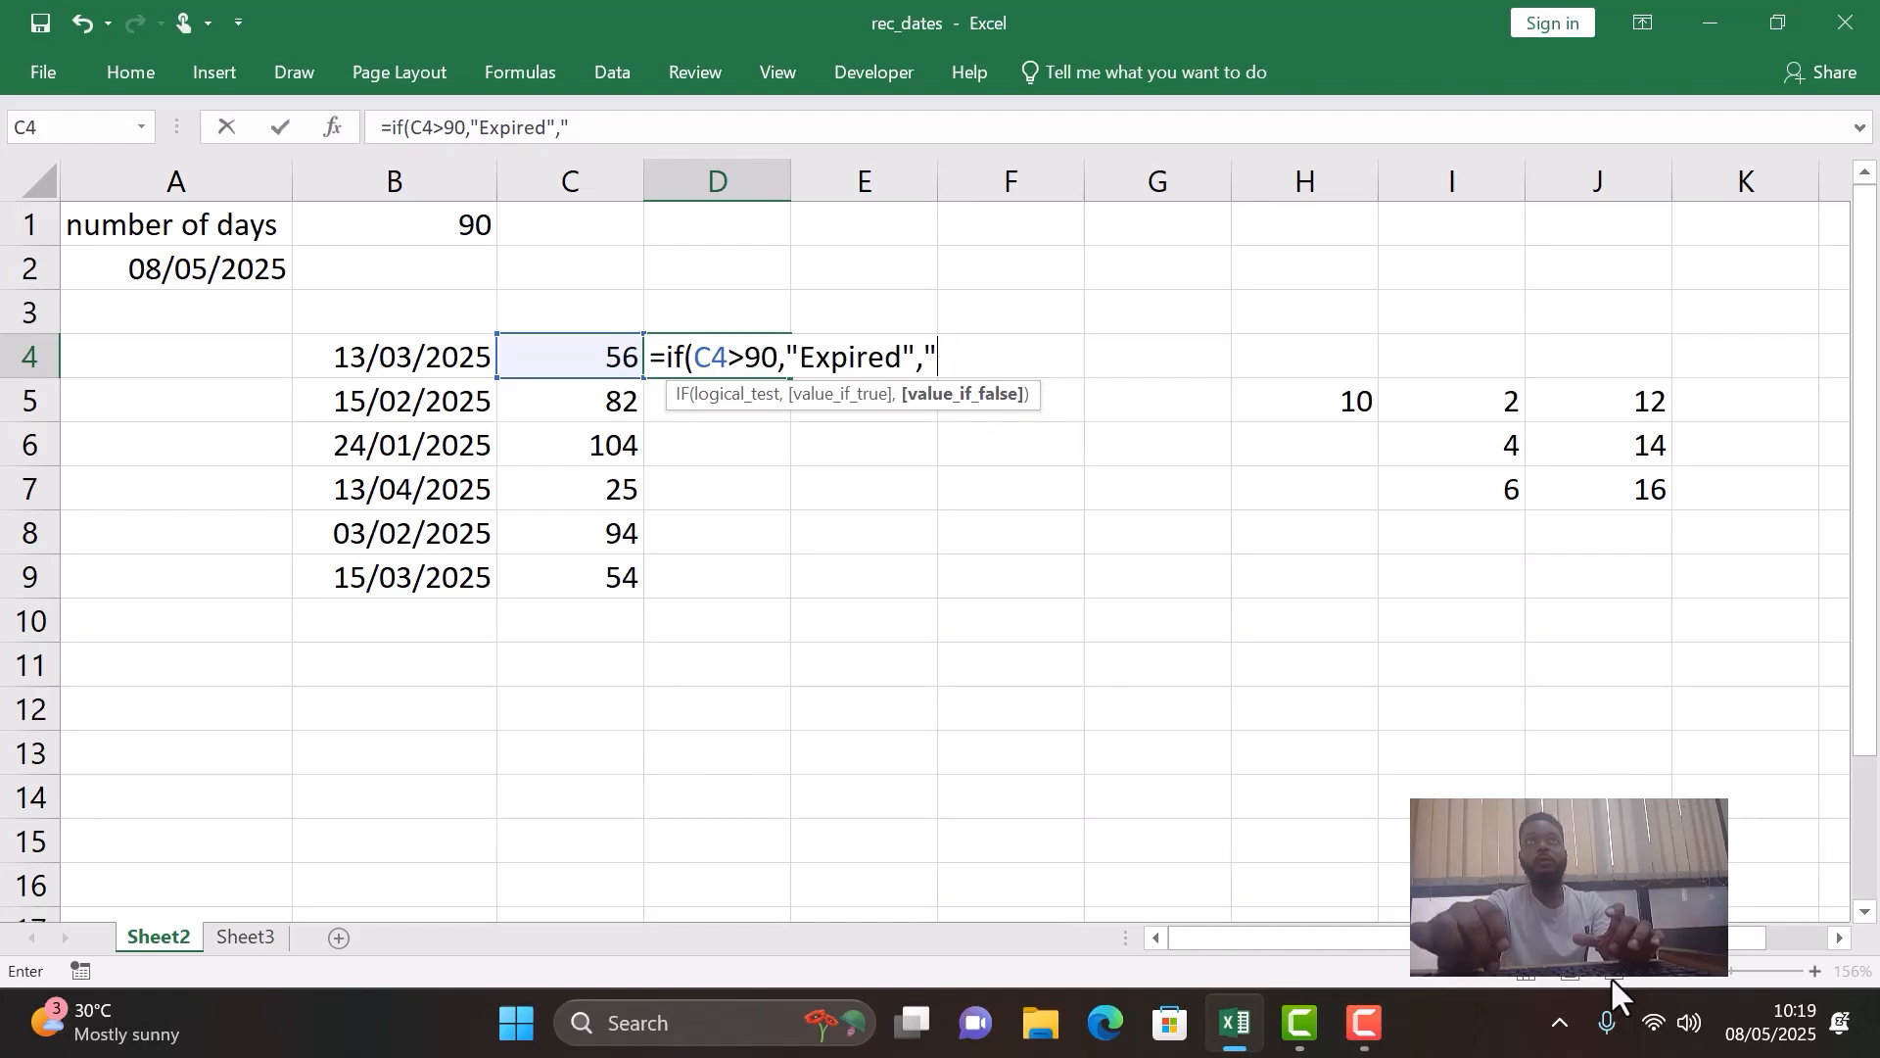
pyautogui.write('in review')
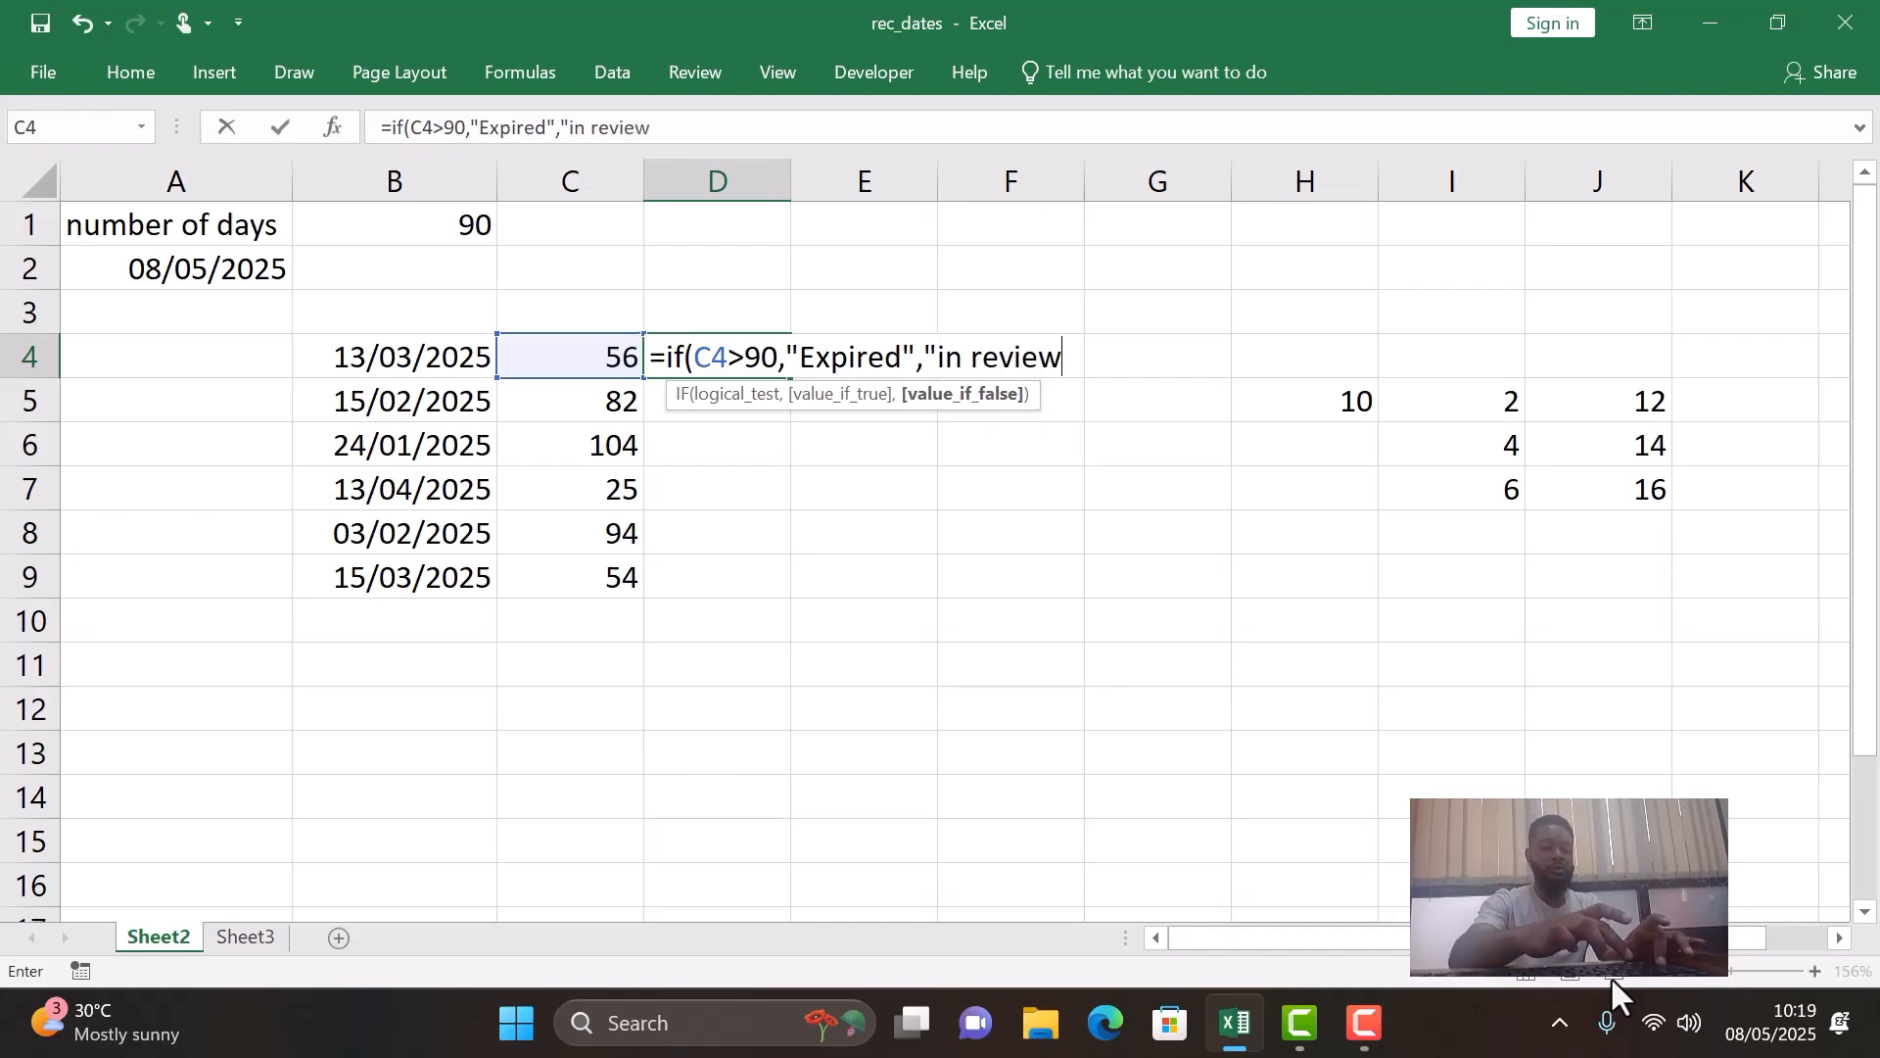
pyautogui.write('"')
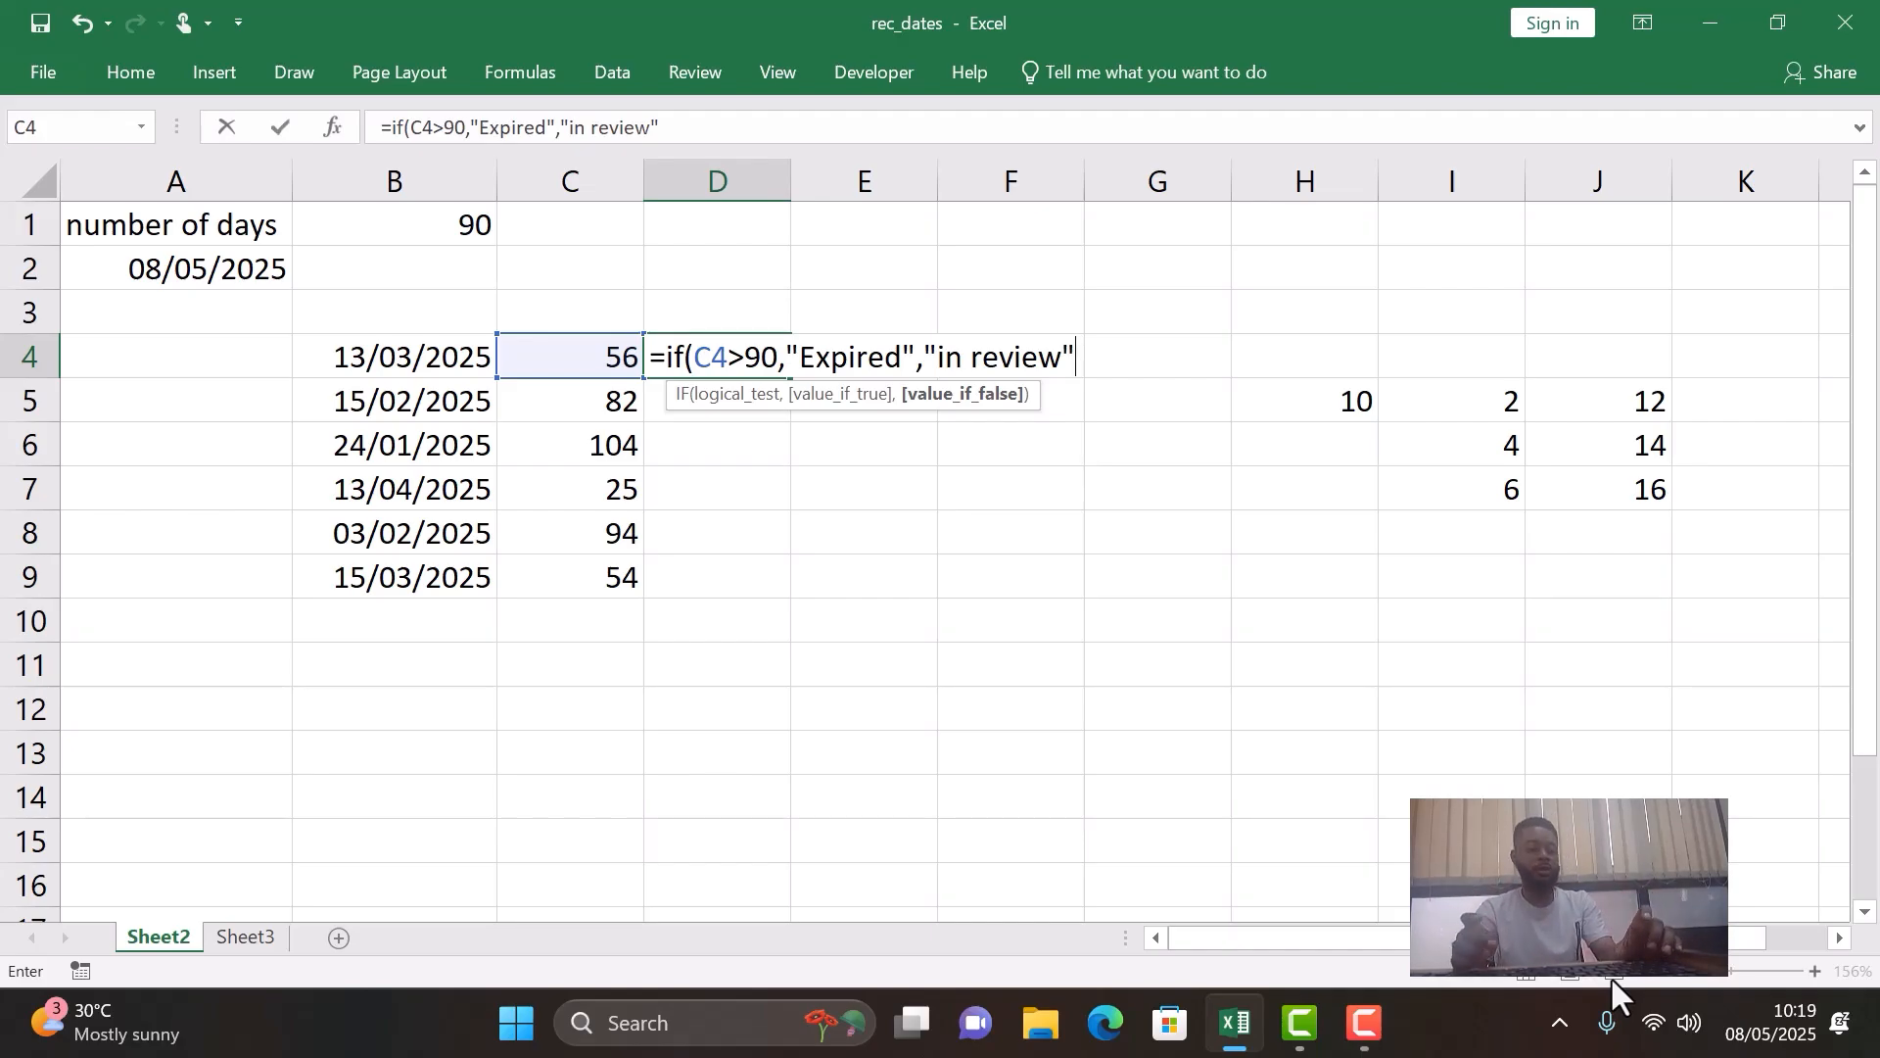
pyautogui.write(')')
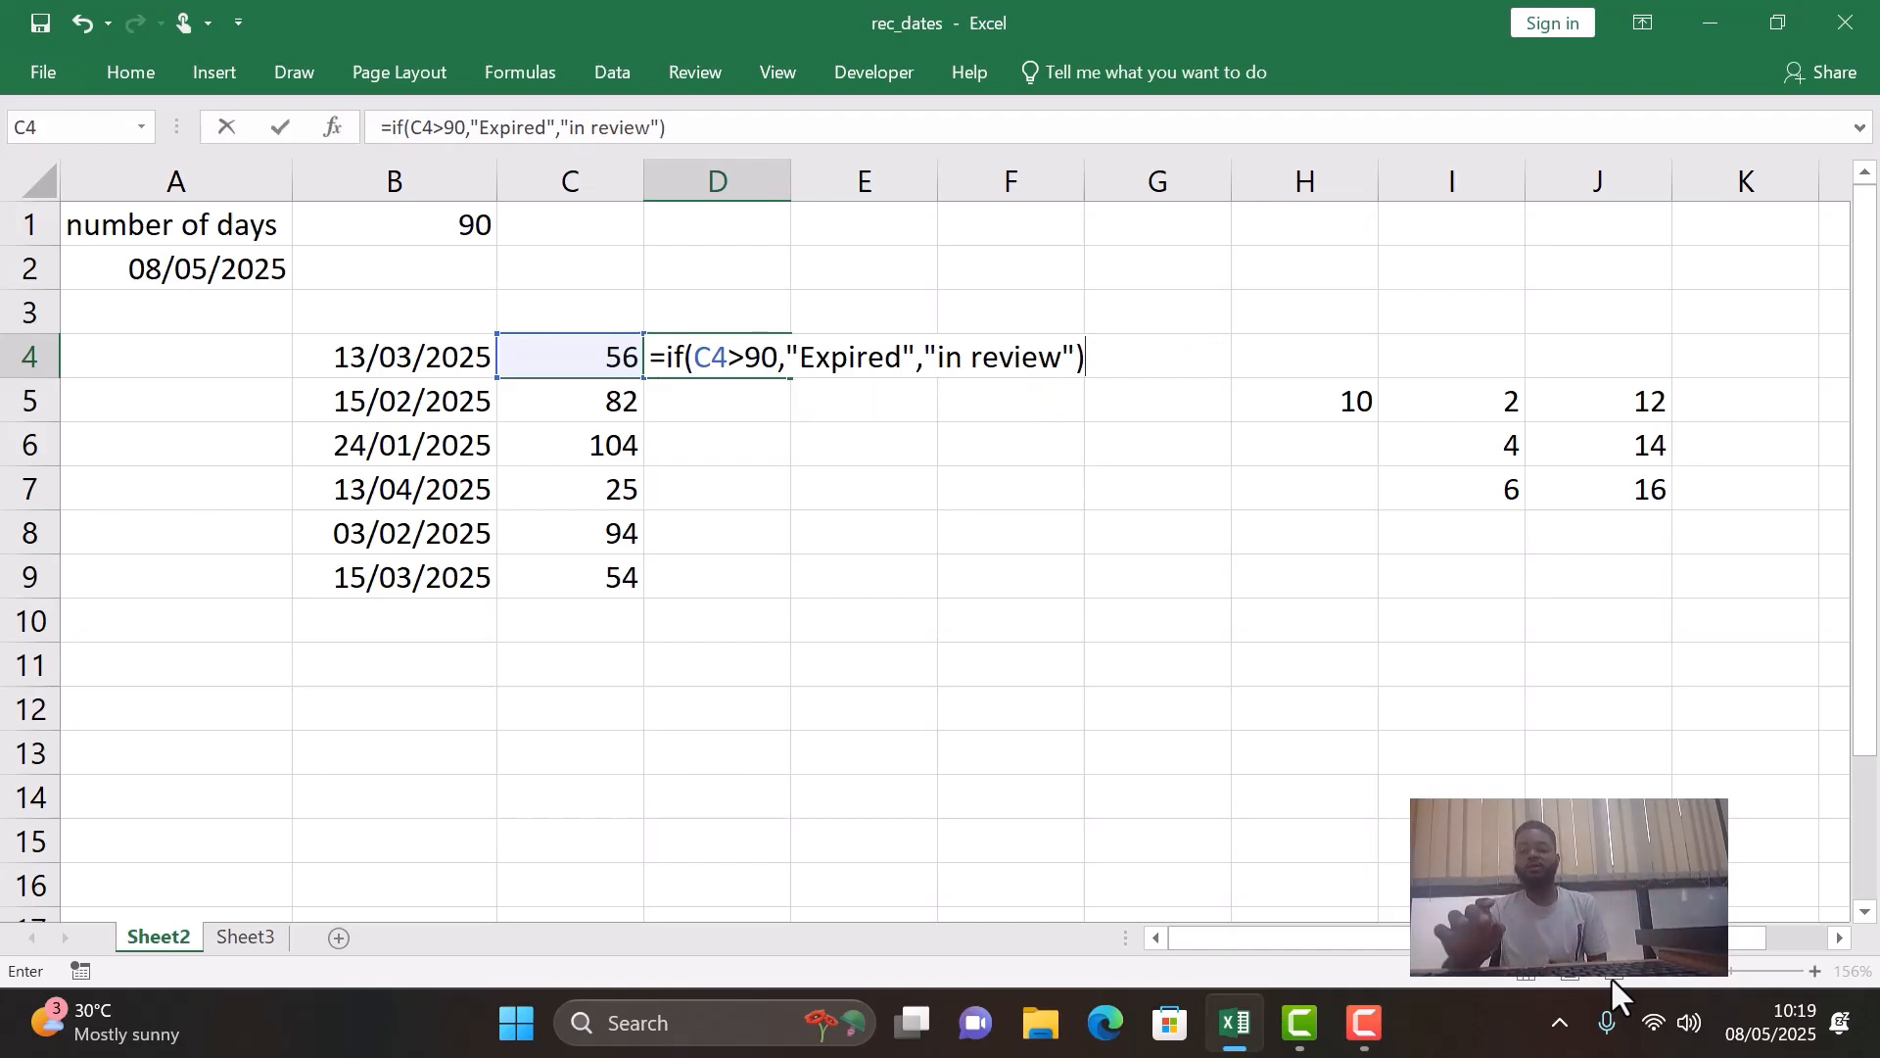
pyautogui.press('Return')
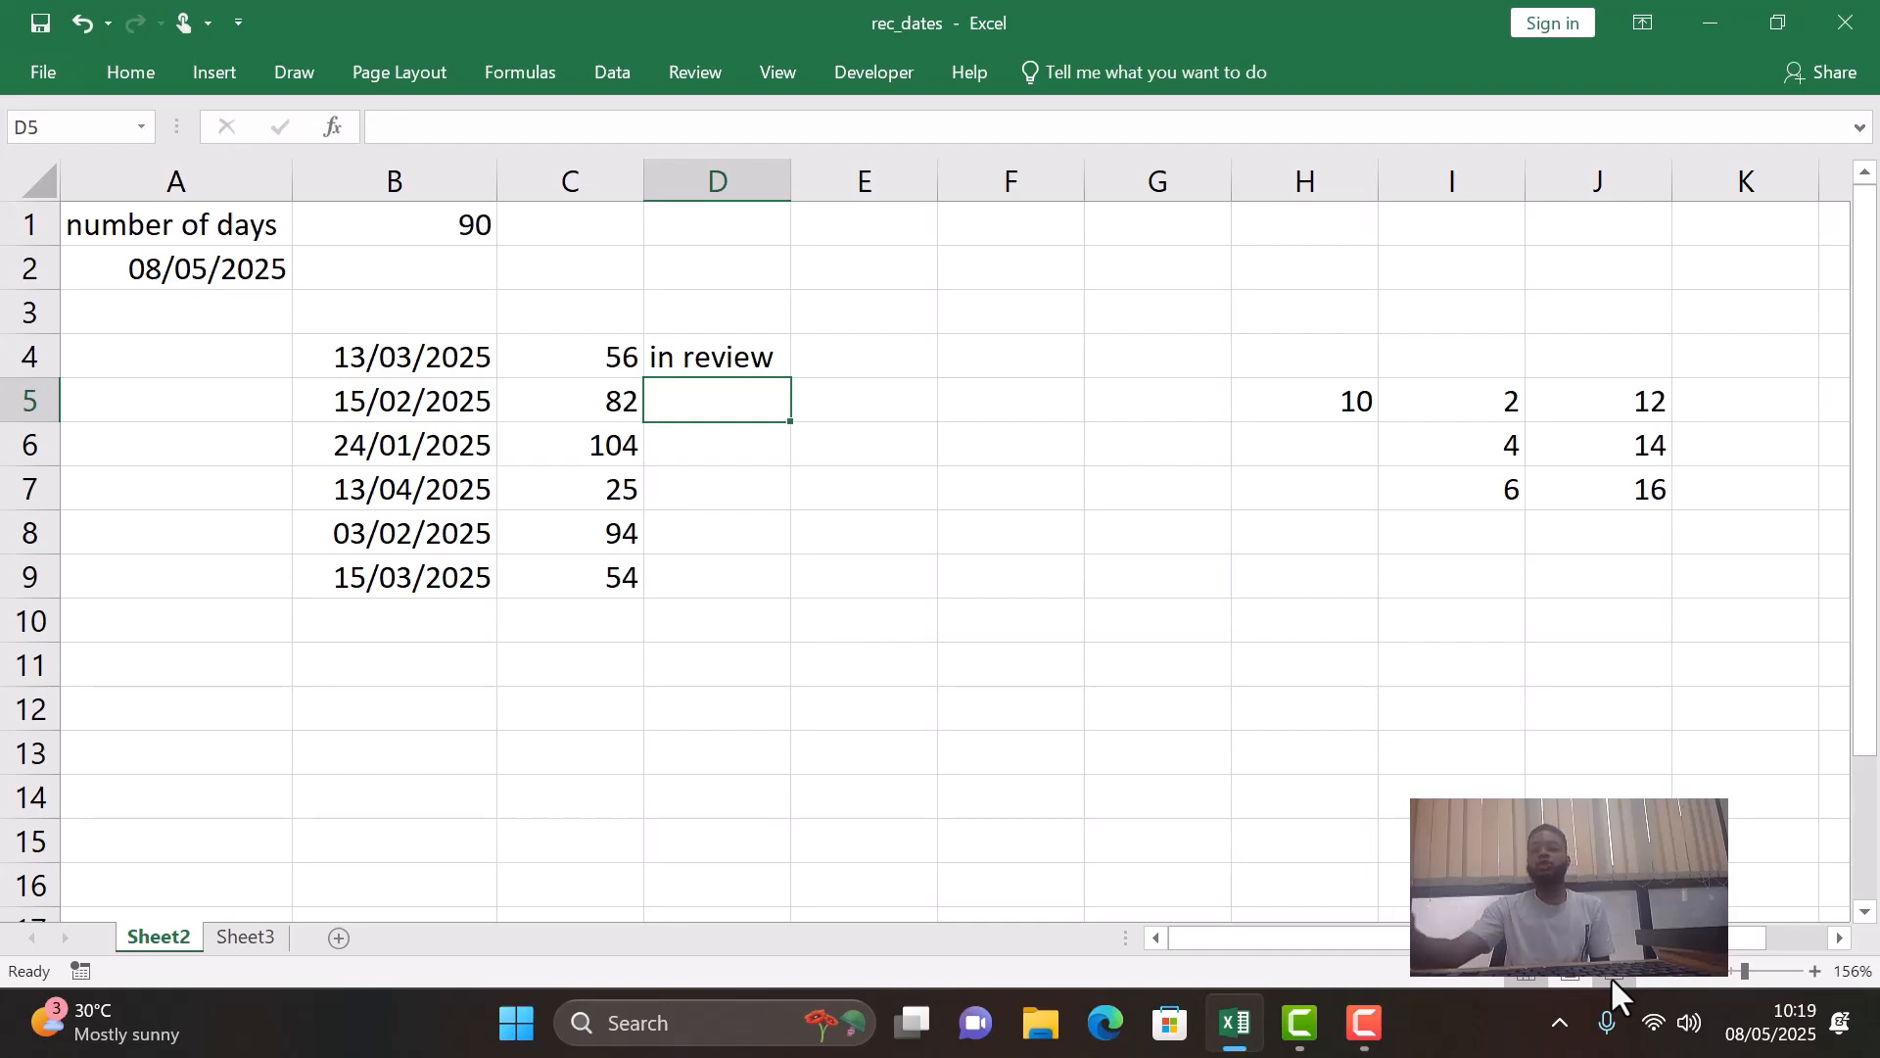
# - Fill the IF status formula from D4 down to D9 and check the copy in D5
pyautogui.click(543, 360)
pyautogui.click(698, 364)
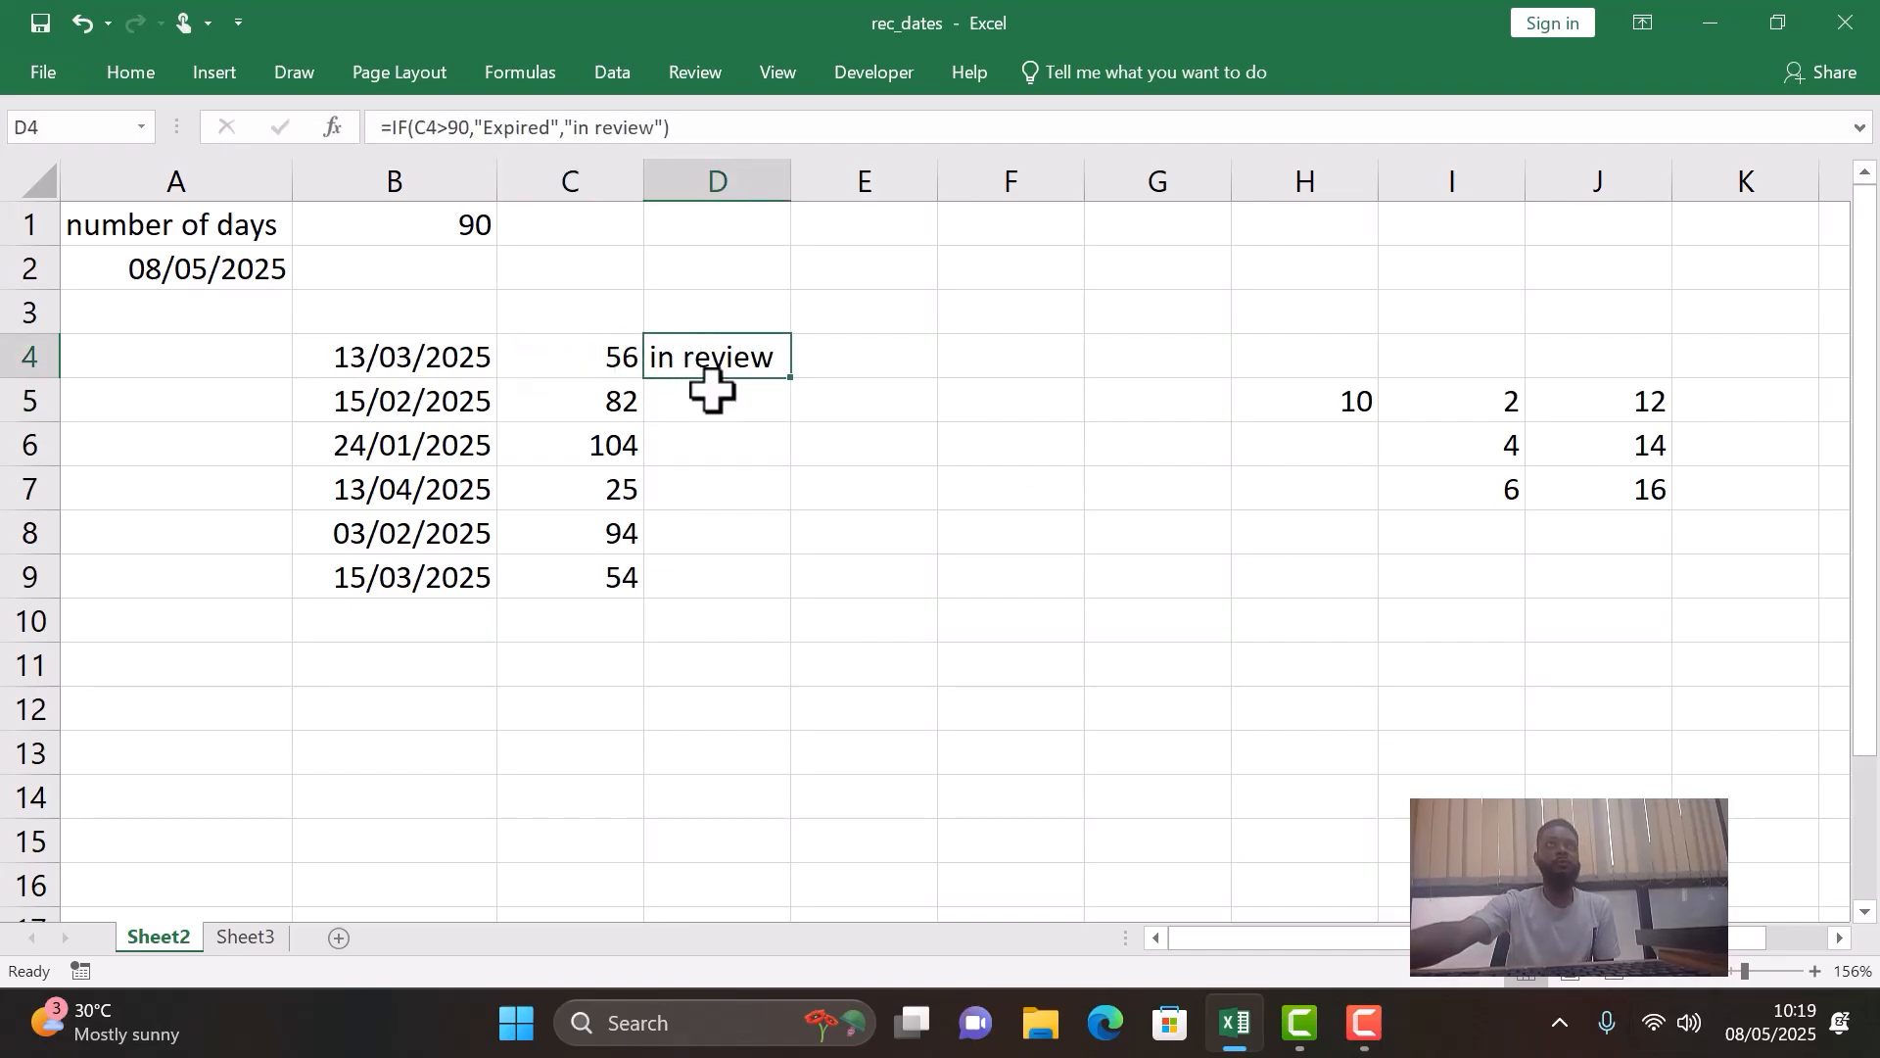
pyautogui.doubleClick(791, 376)
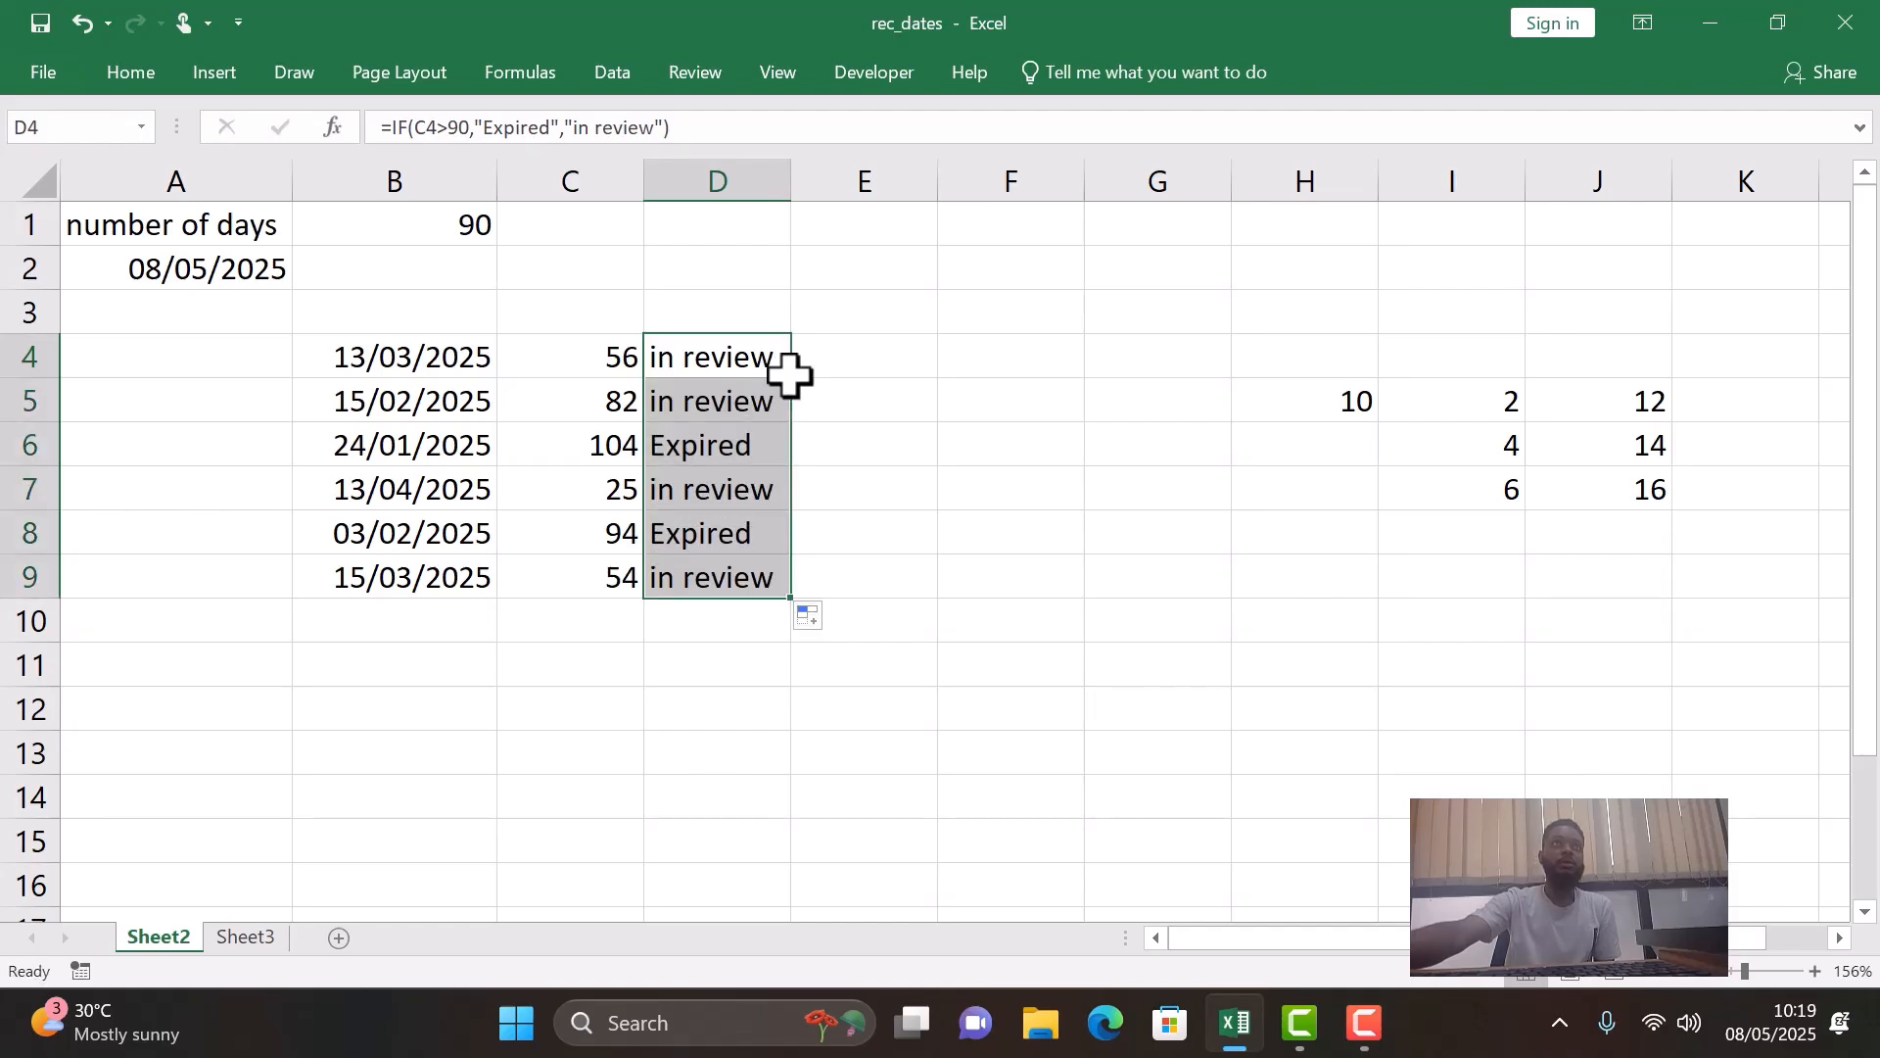
pyautogui.click(691, 404)
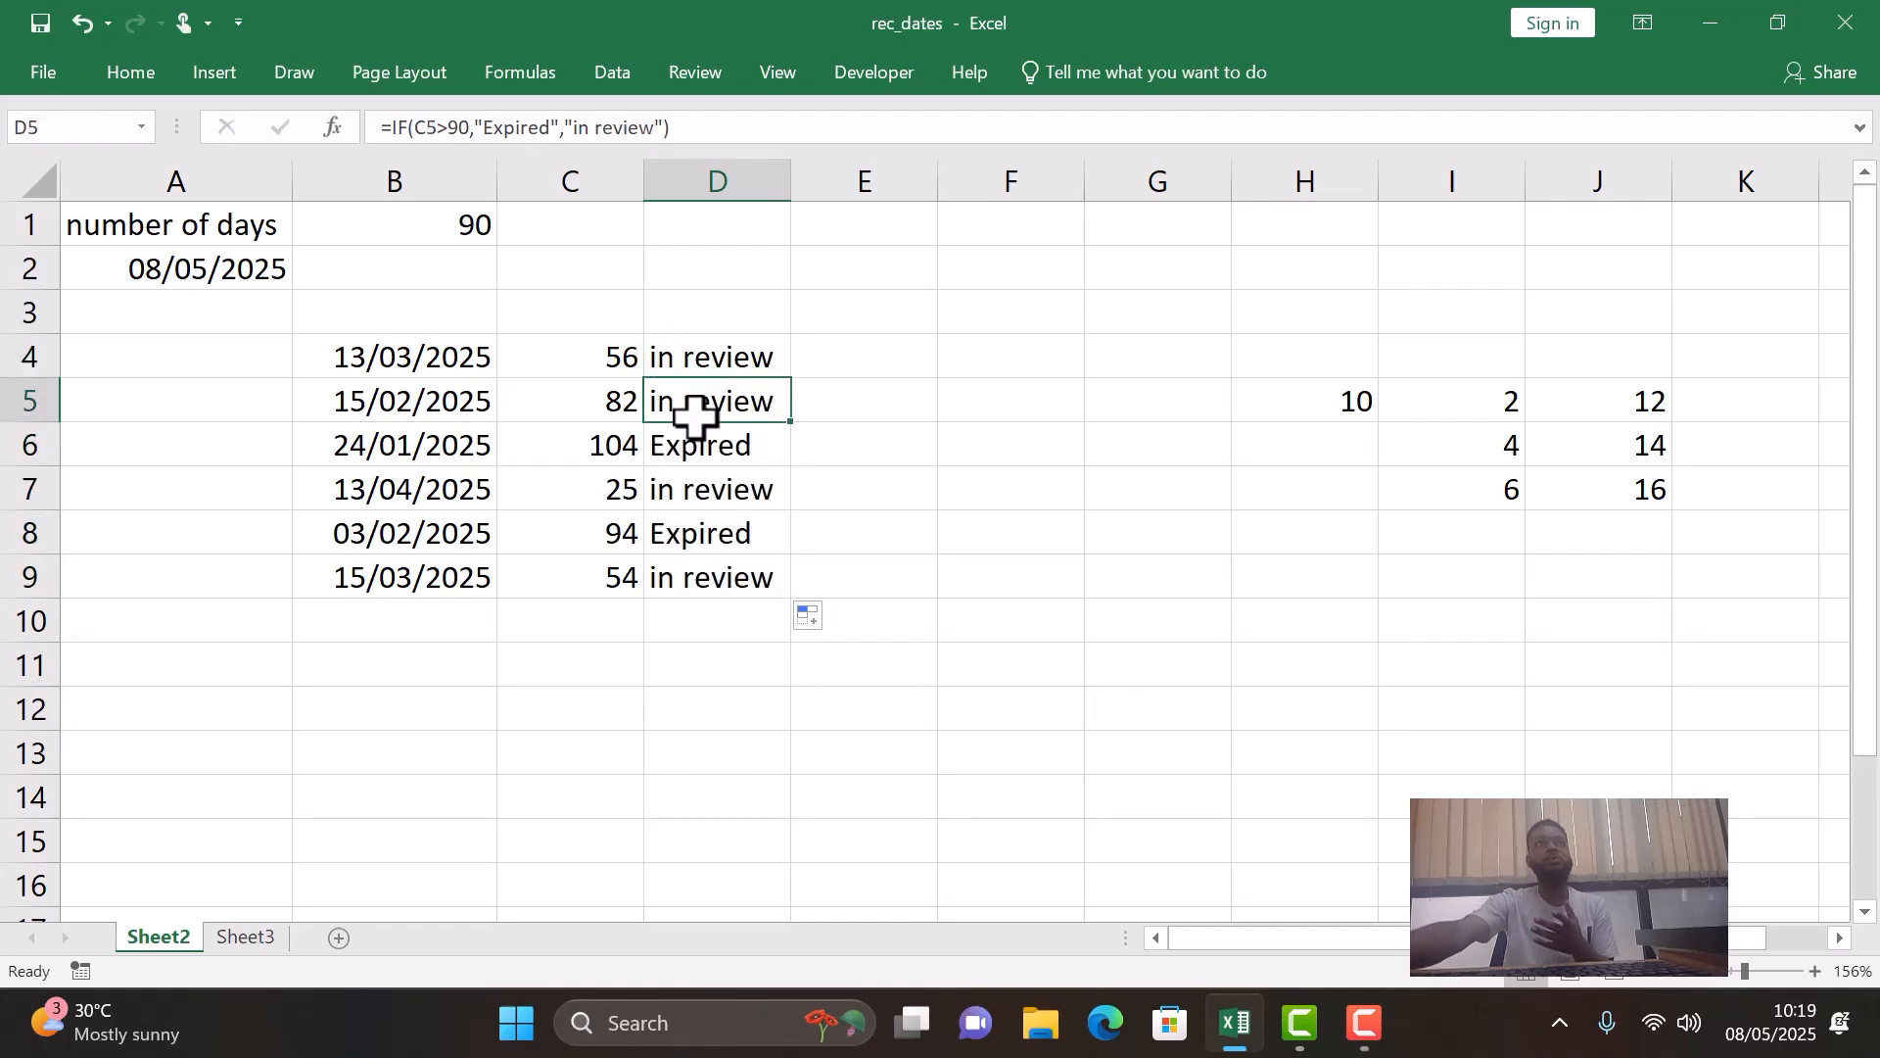
# - Check the copied IF formulas in D6, D8 and D9
pyautogui.click(704, 436)
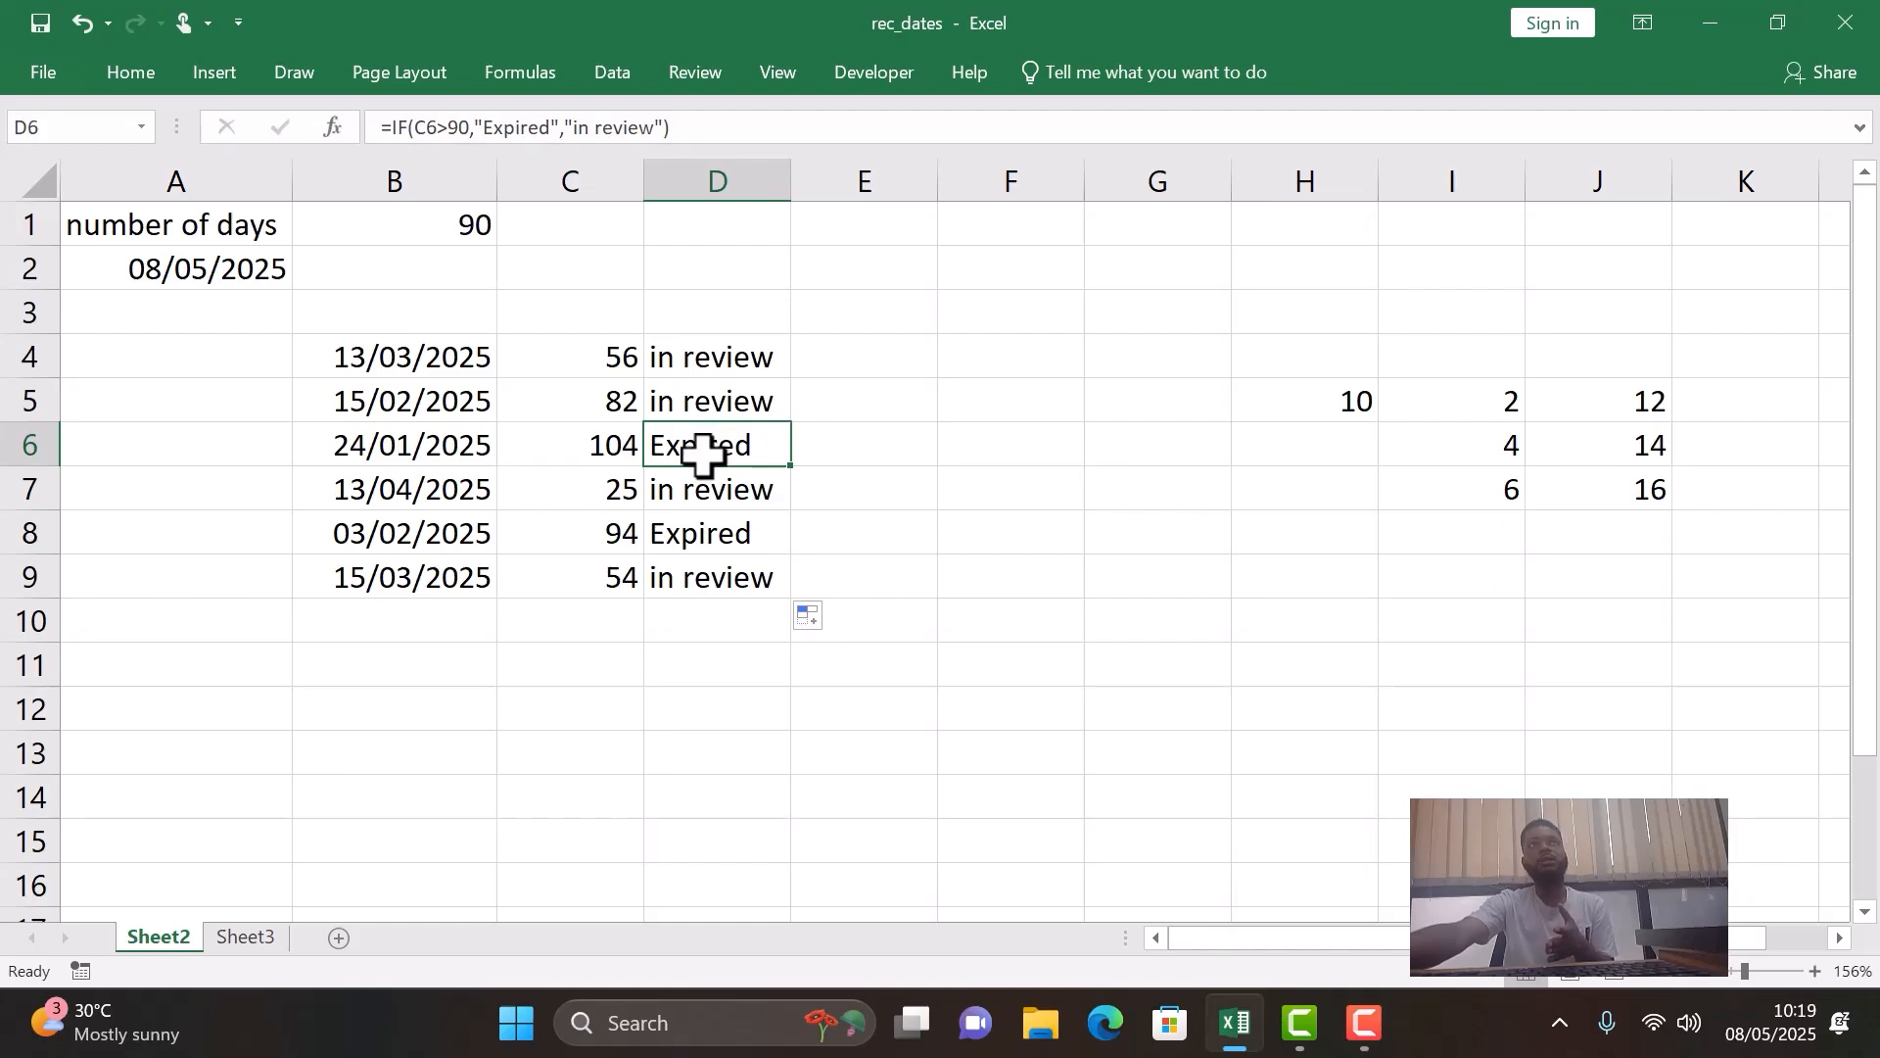
pyautogui.click(705, 537)
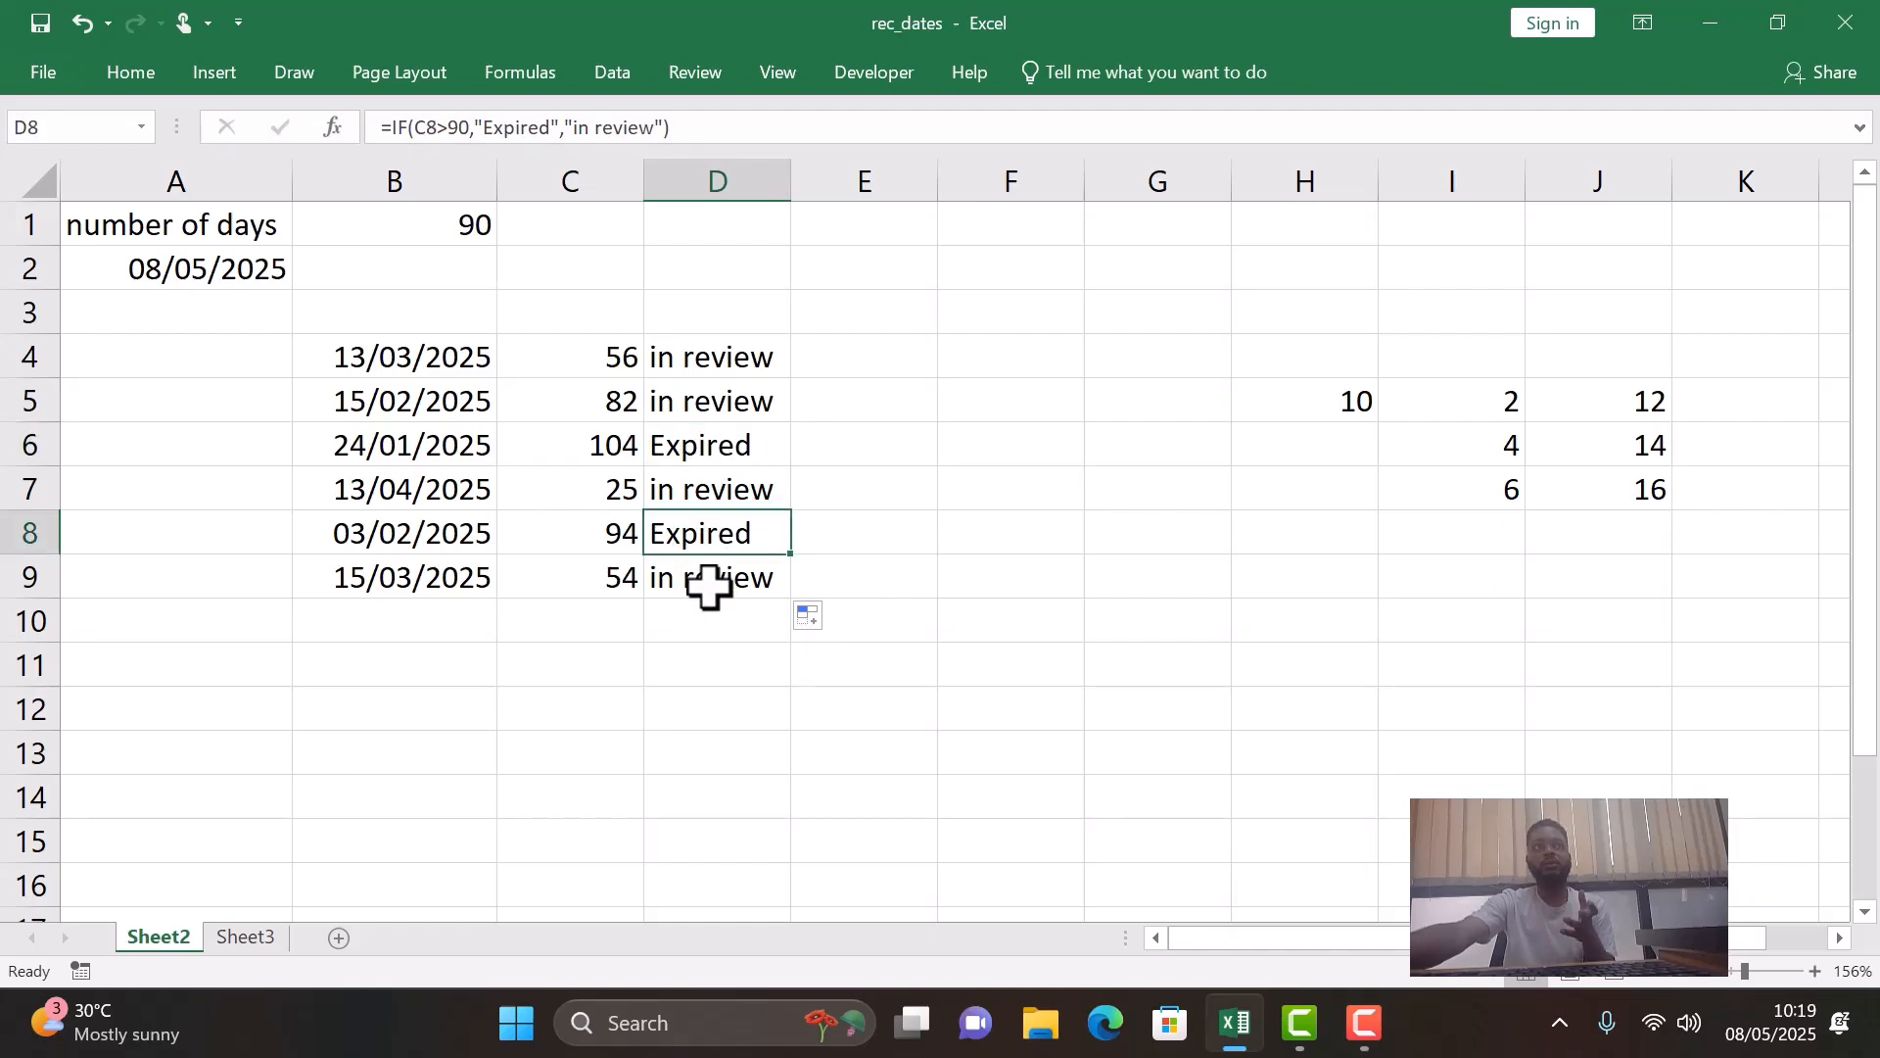
pyautogui.click(713, 586)
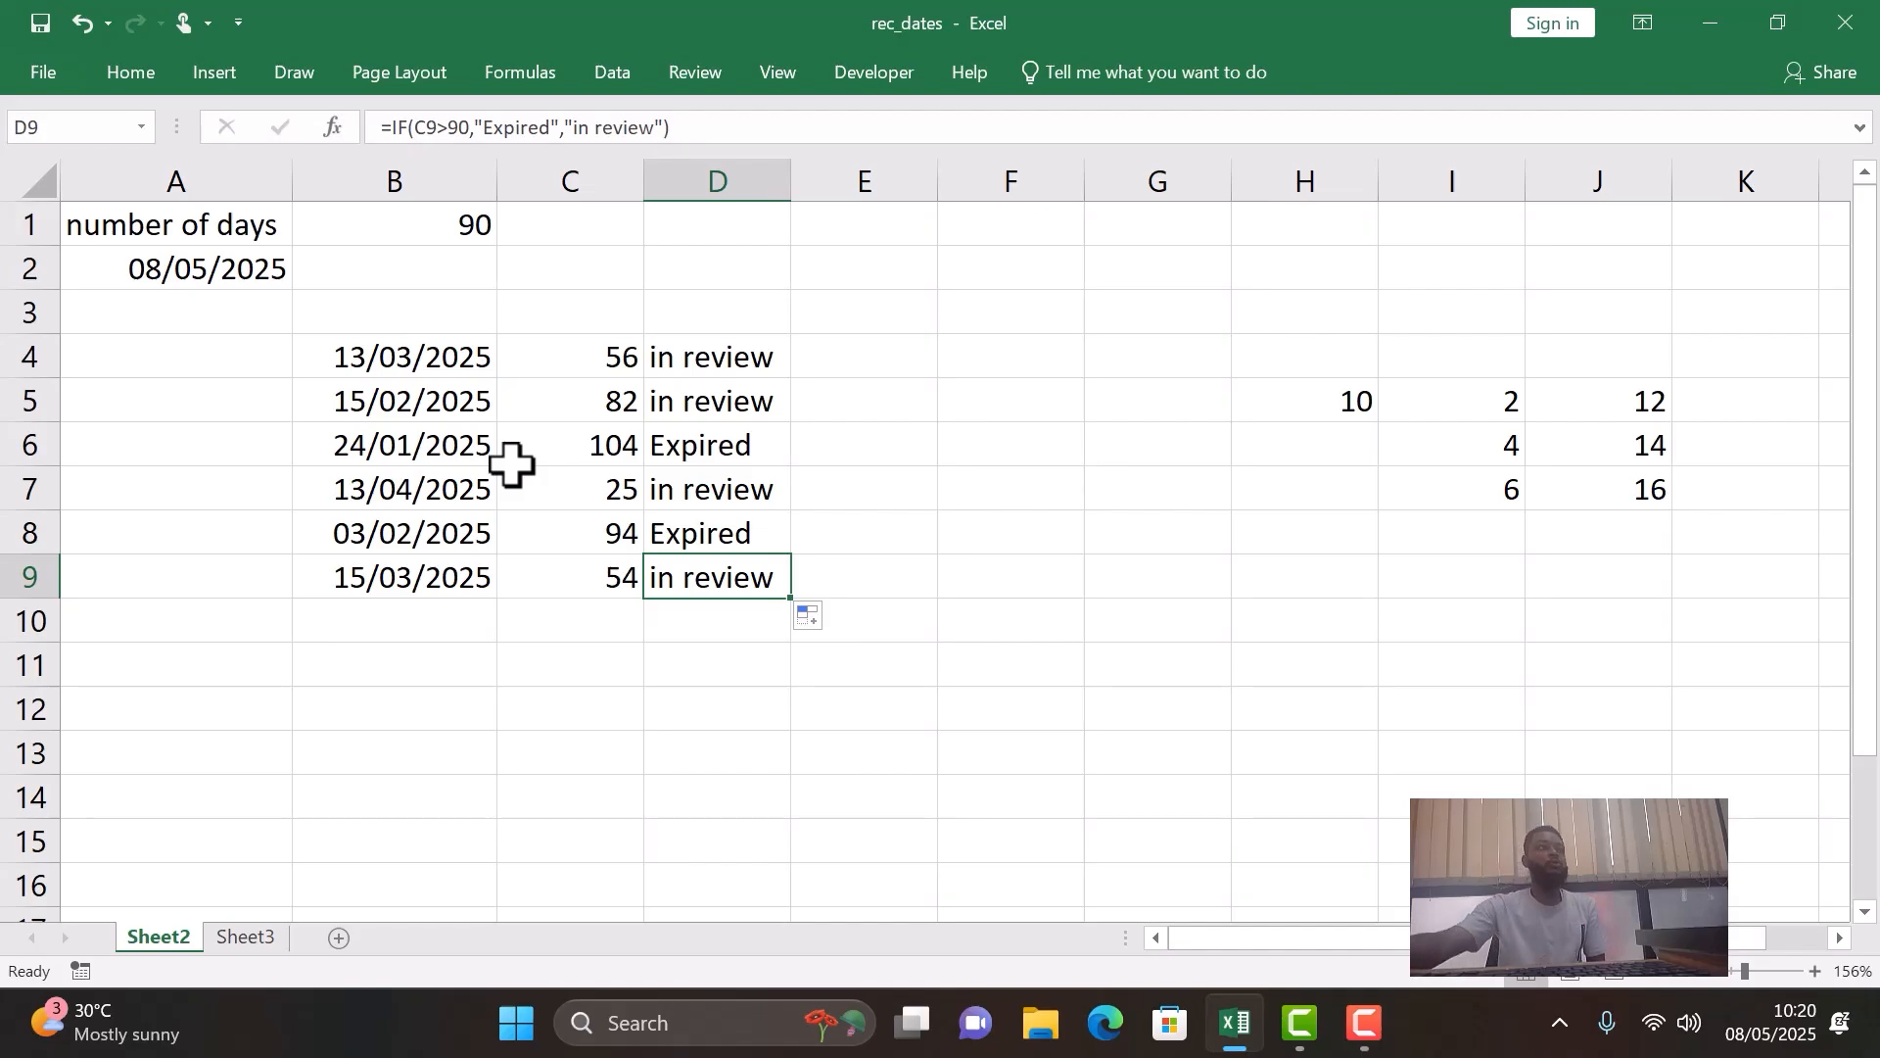
# - Switch to Sheet3 and inspect the reference date in A1
pyautogui.click(231, 936)
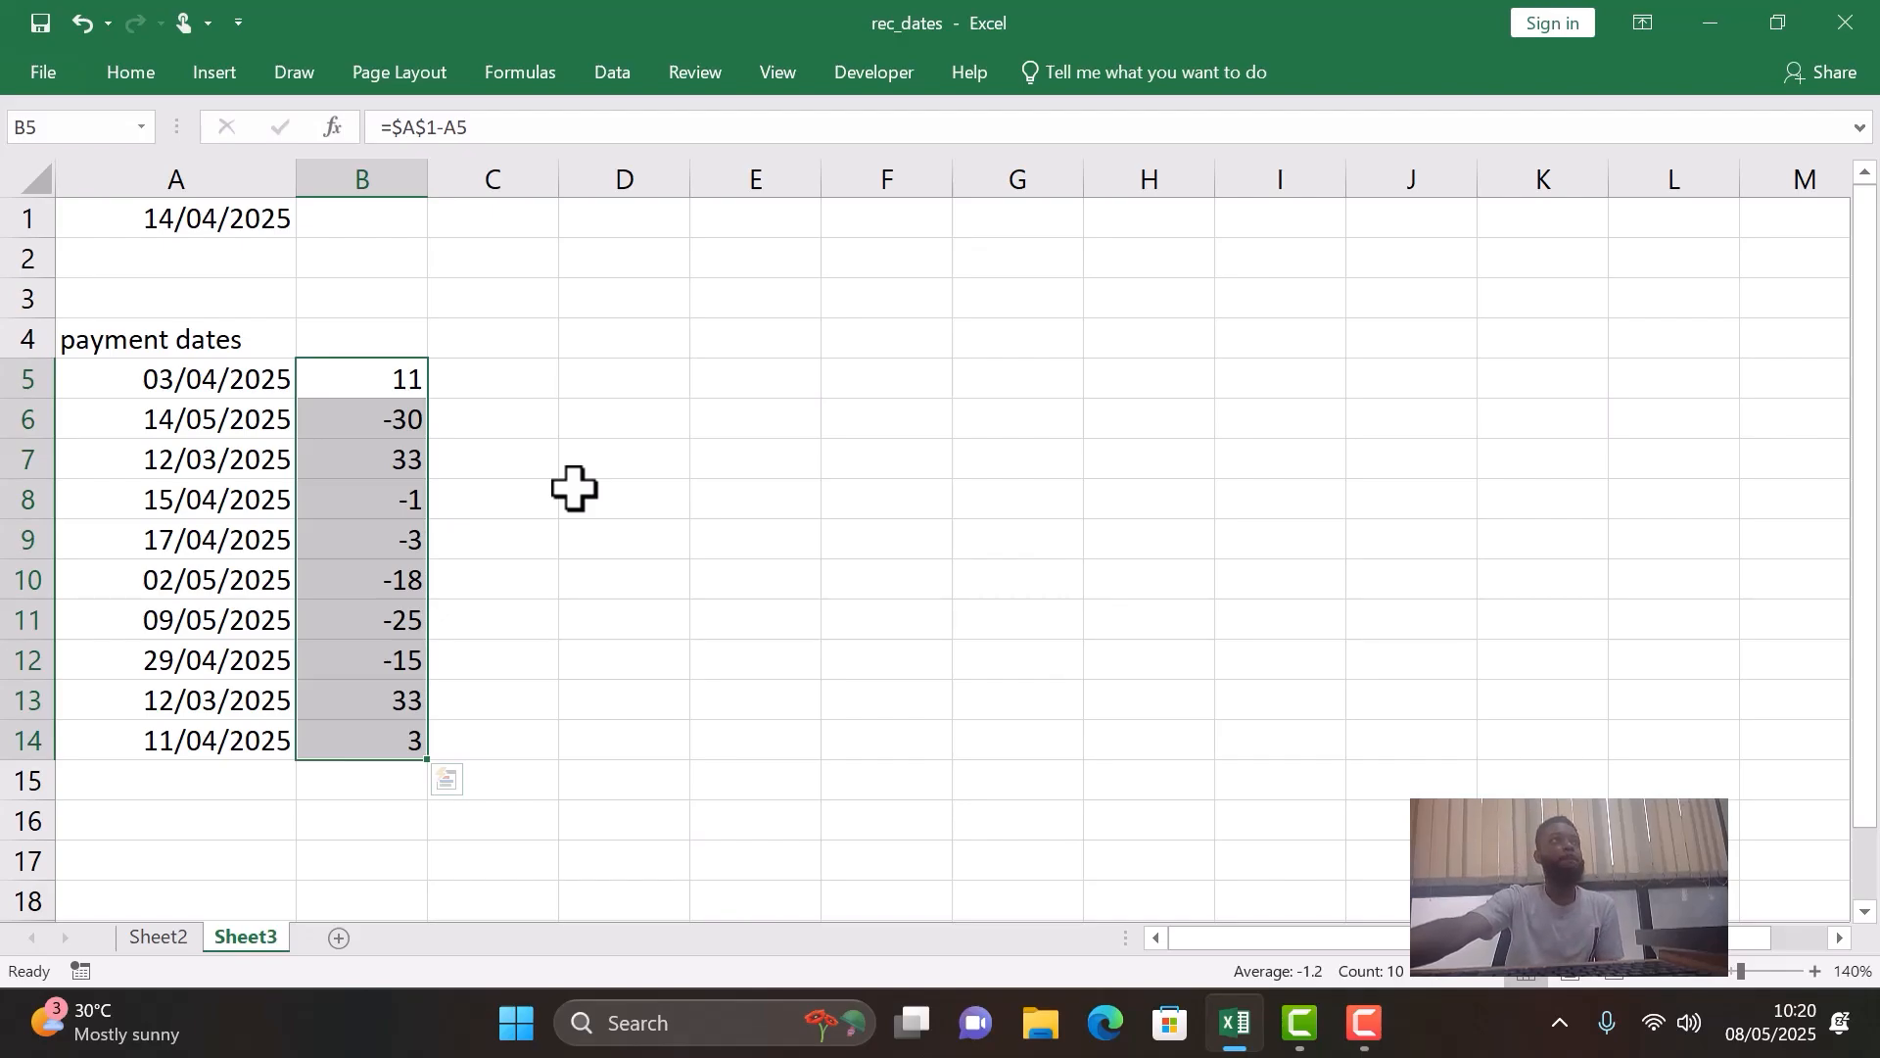
pyautogui.click(196, 224)
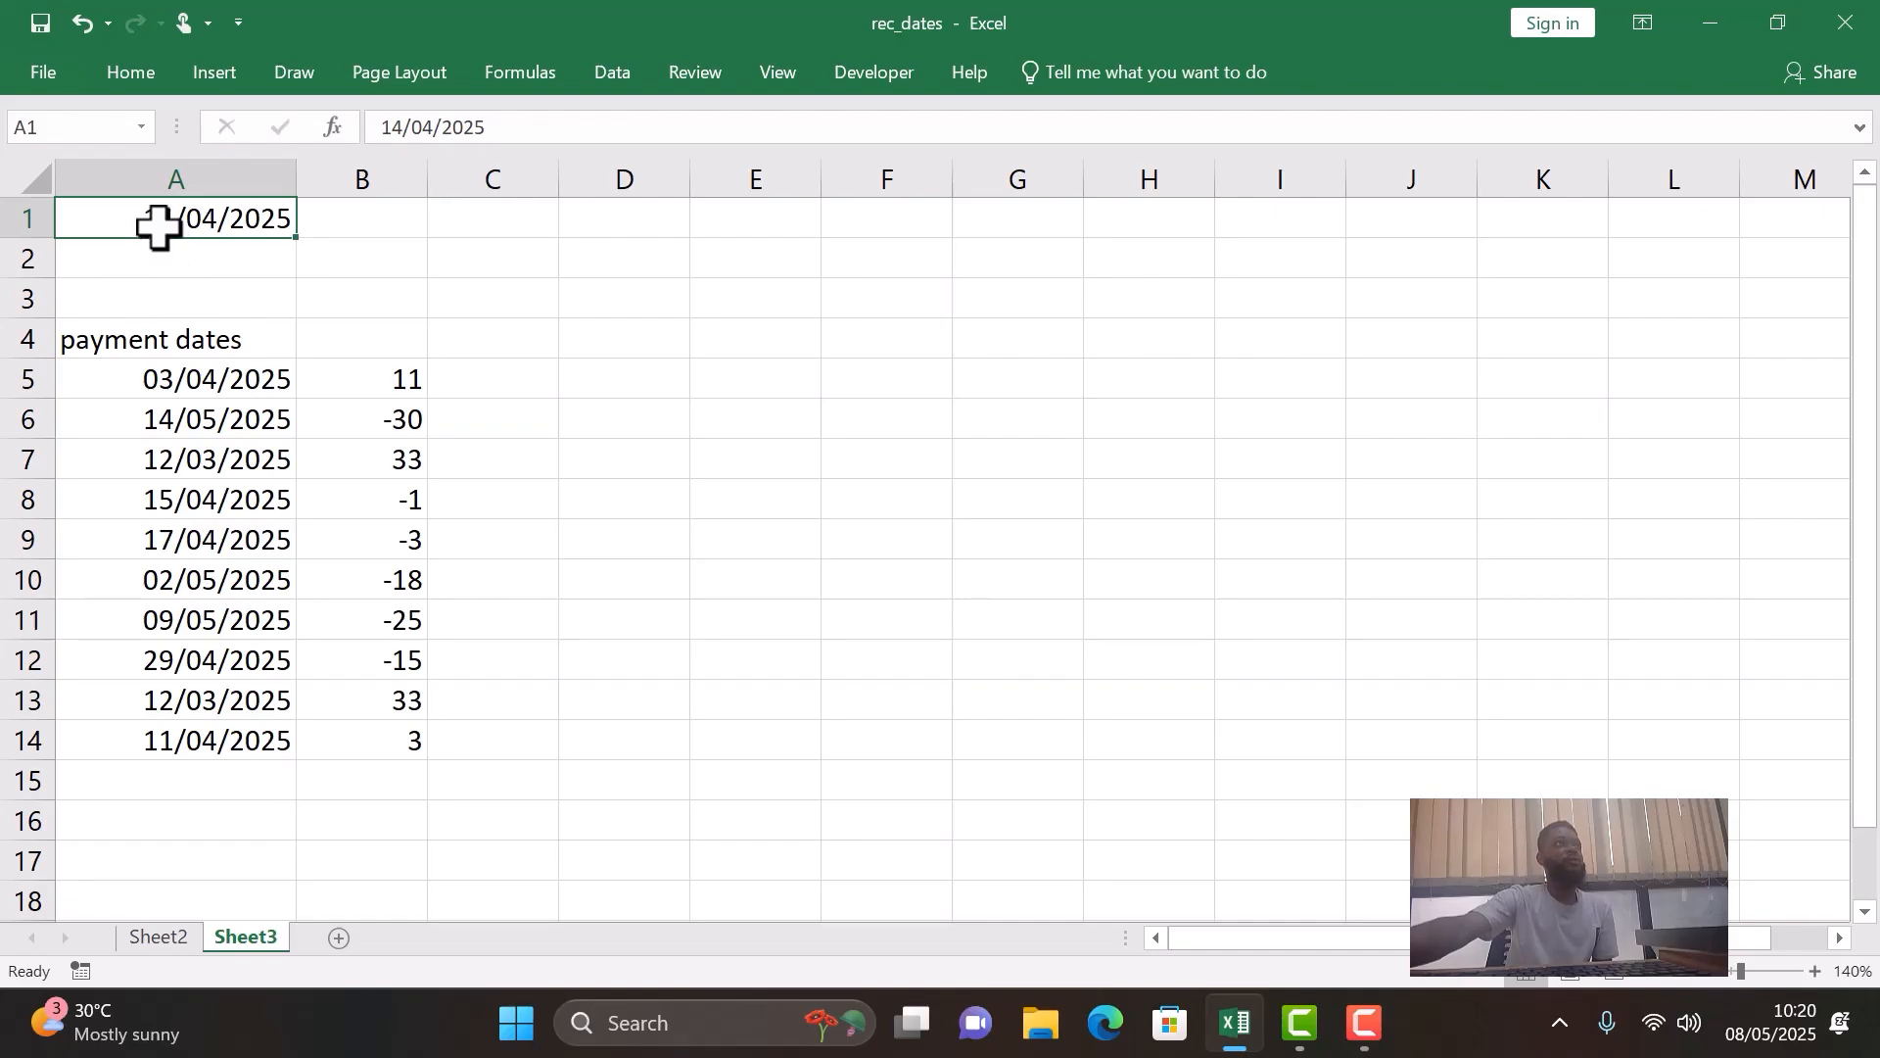
# - Enter the date in month-first order as 4/14/2025 in cell A2
pyautogui.click(268, 247)
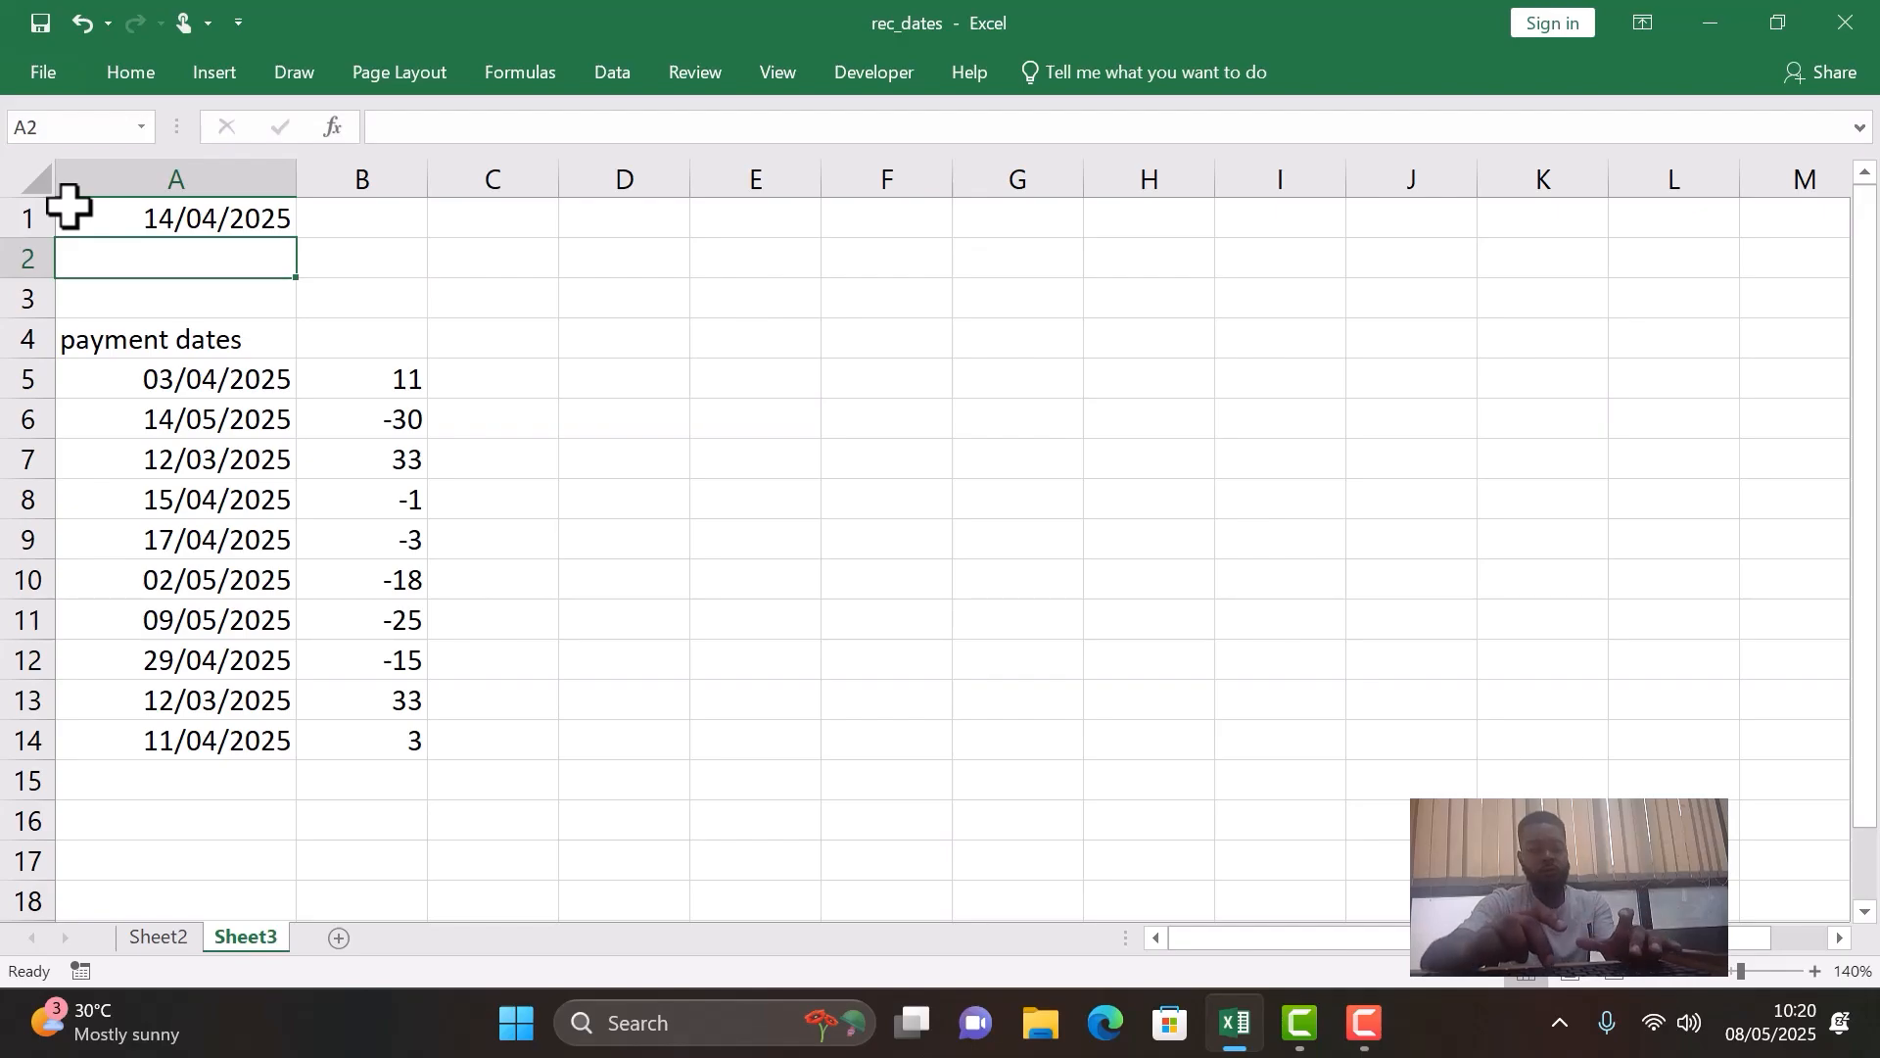
pyautogui.write('4/14')
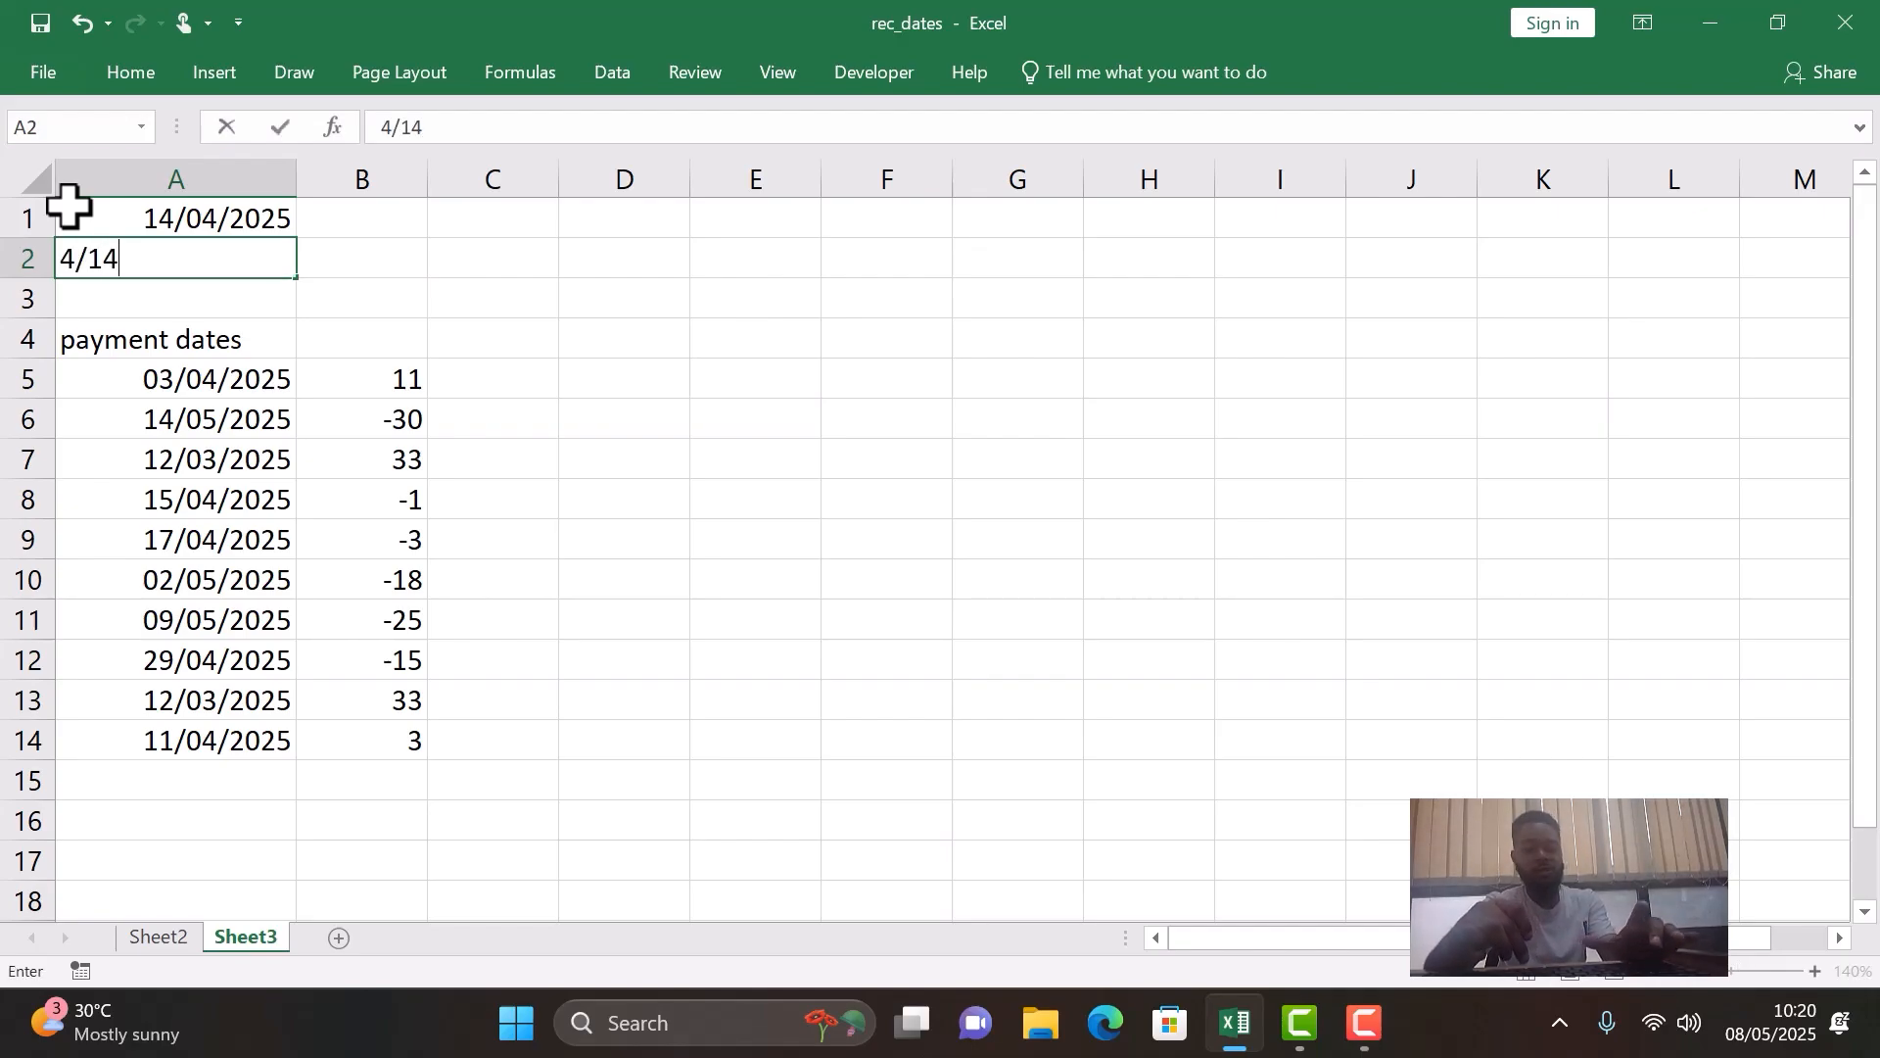
pyautogui.write('/20')
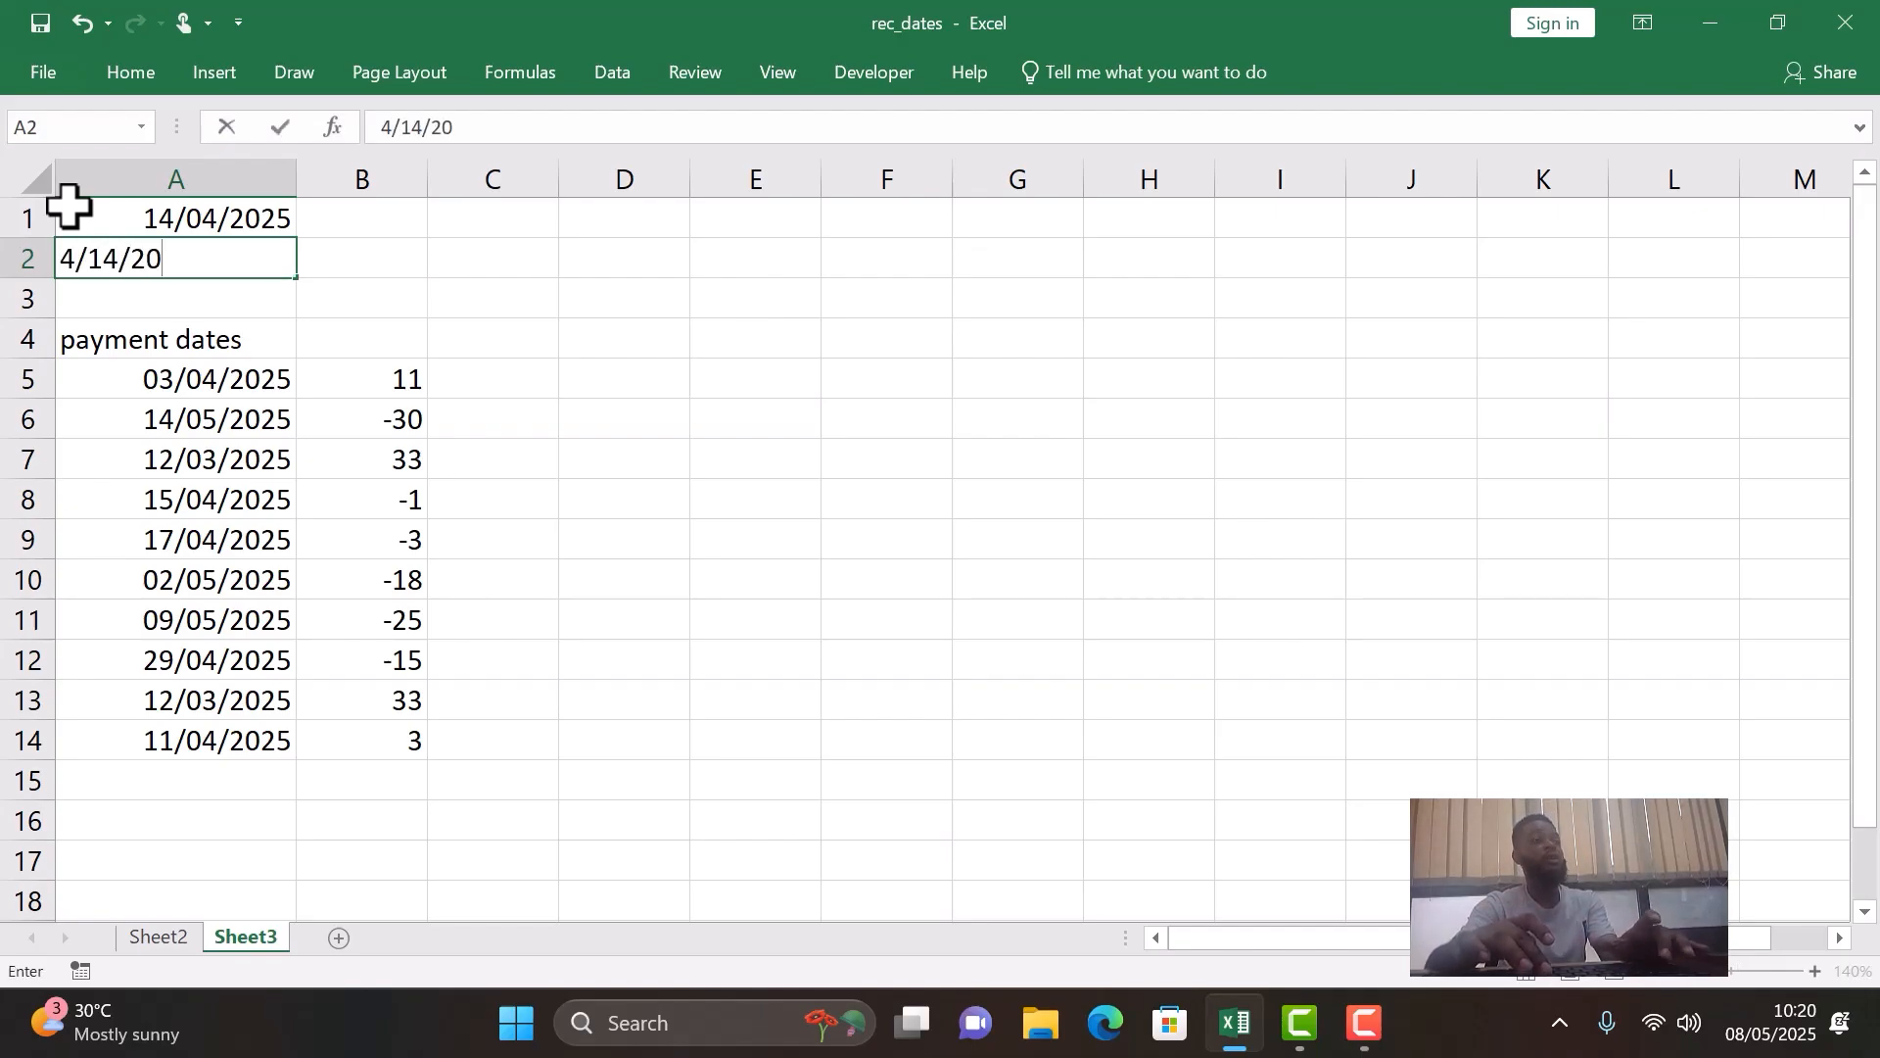
pyautogui.write('25')
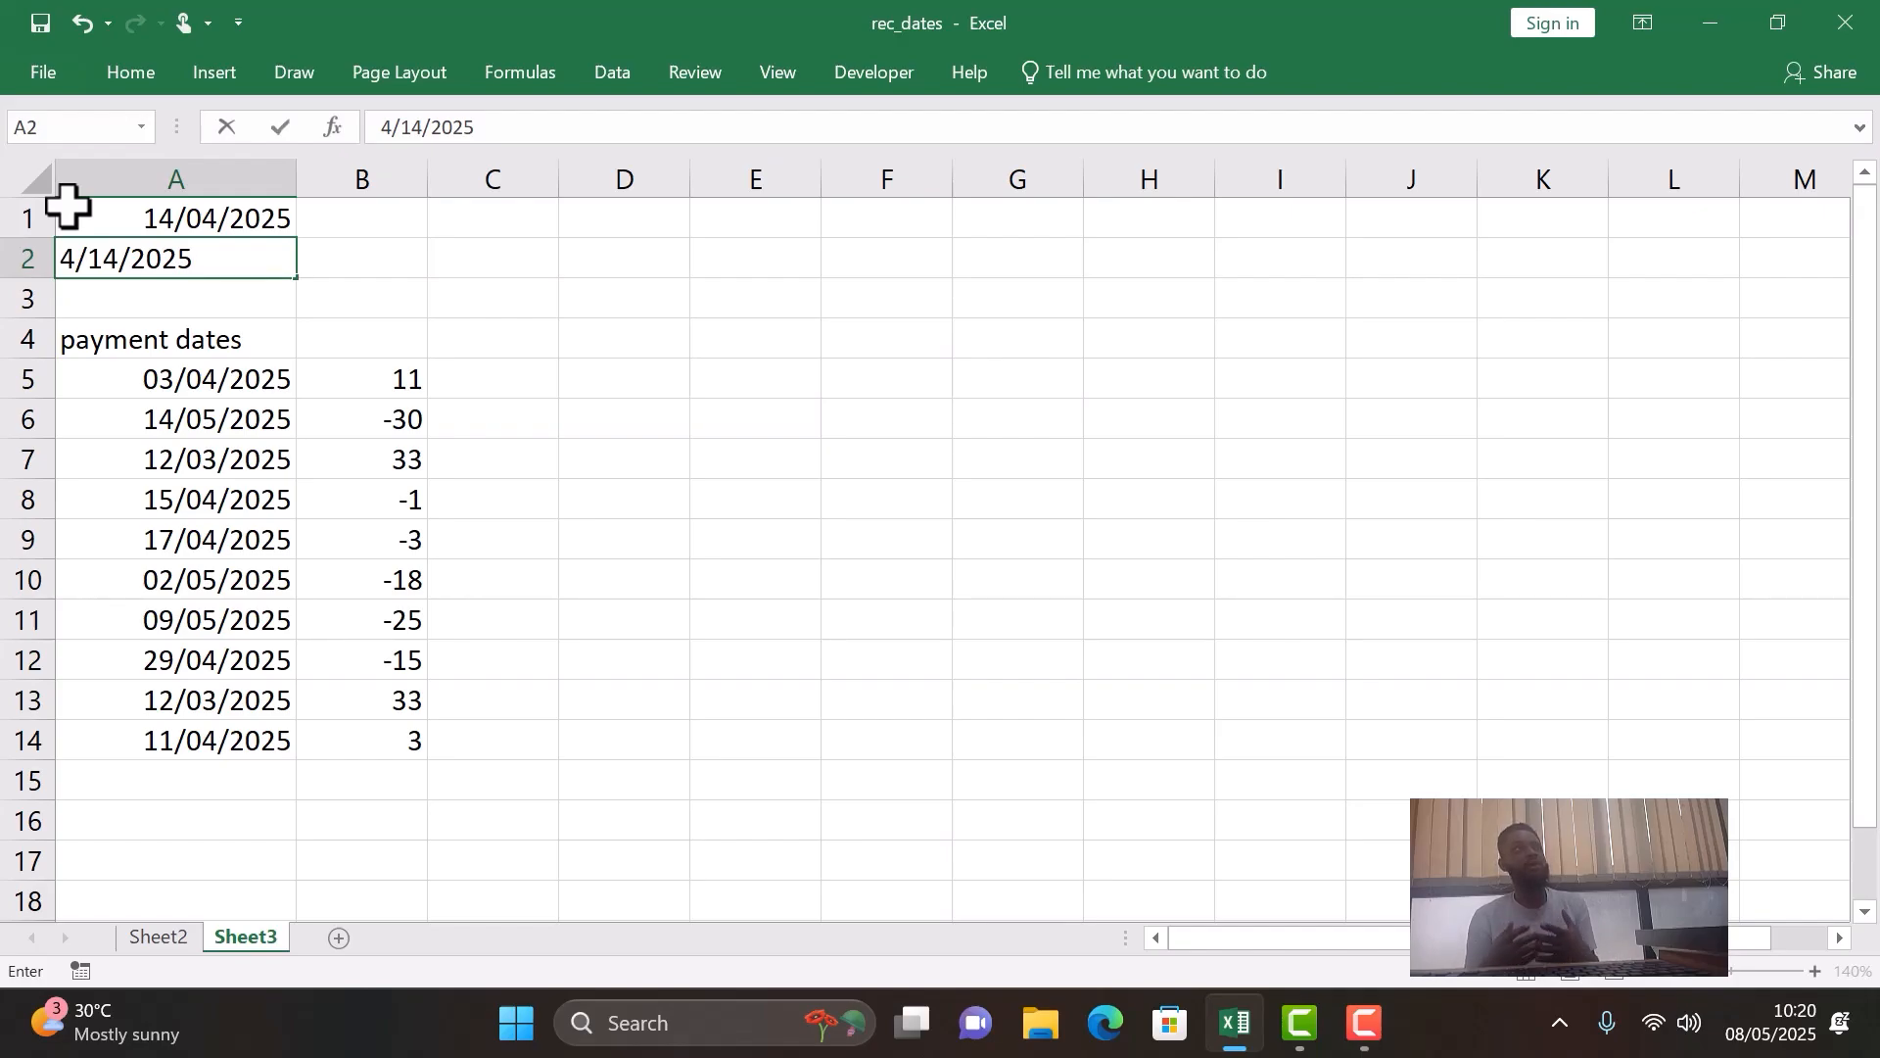
pyautogui.press('Return')
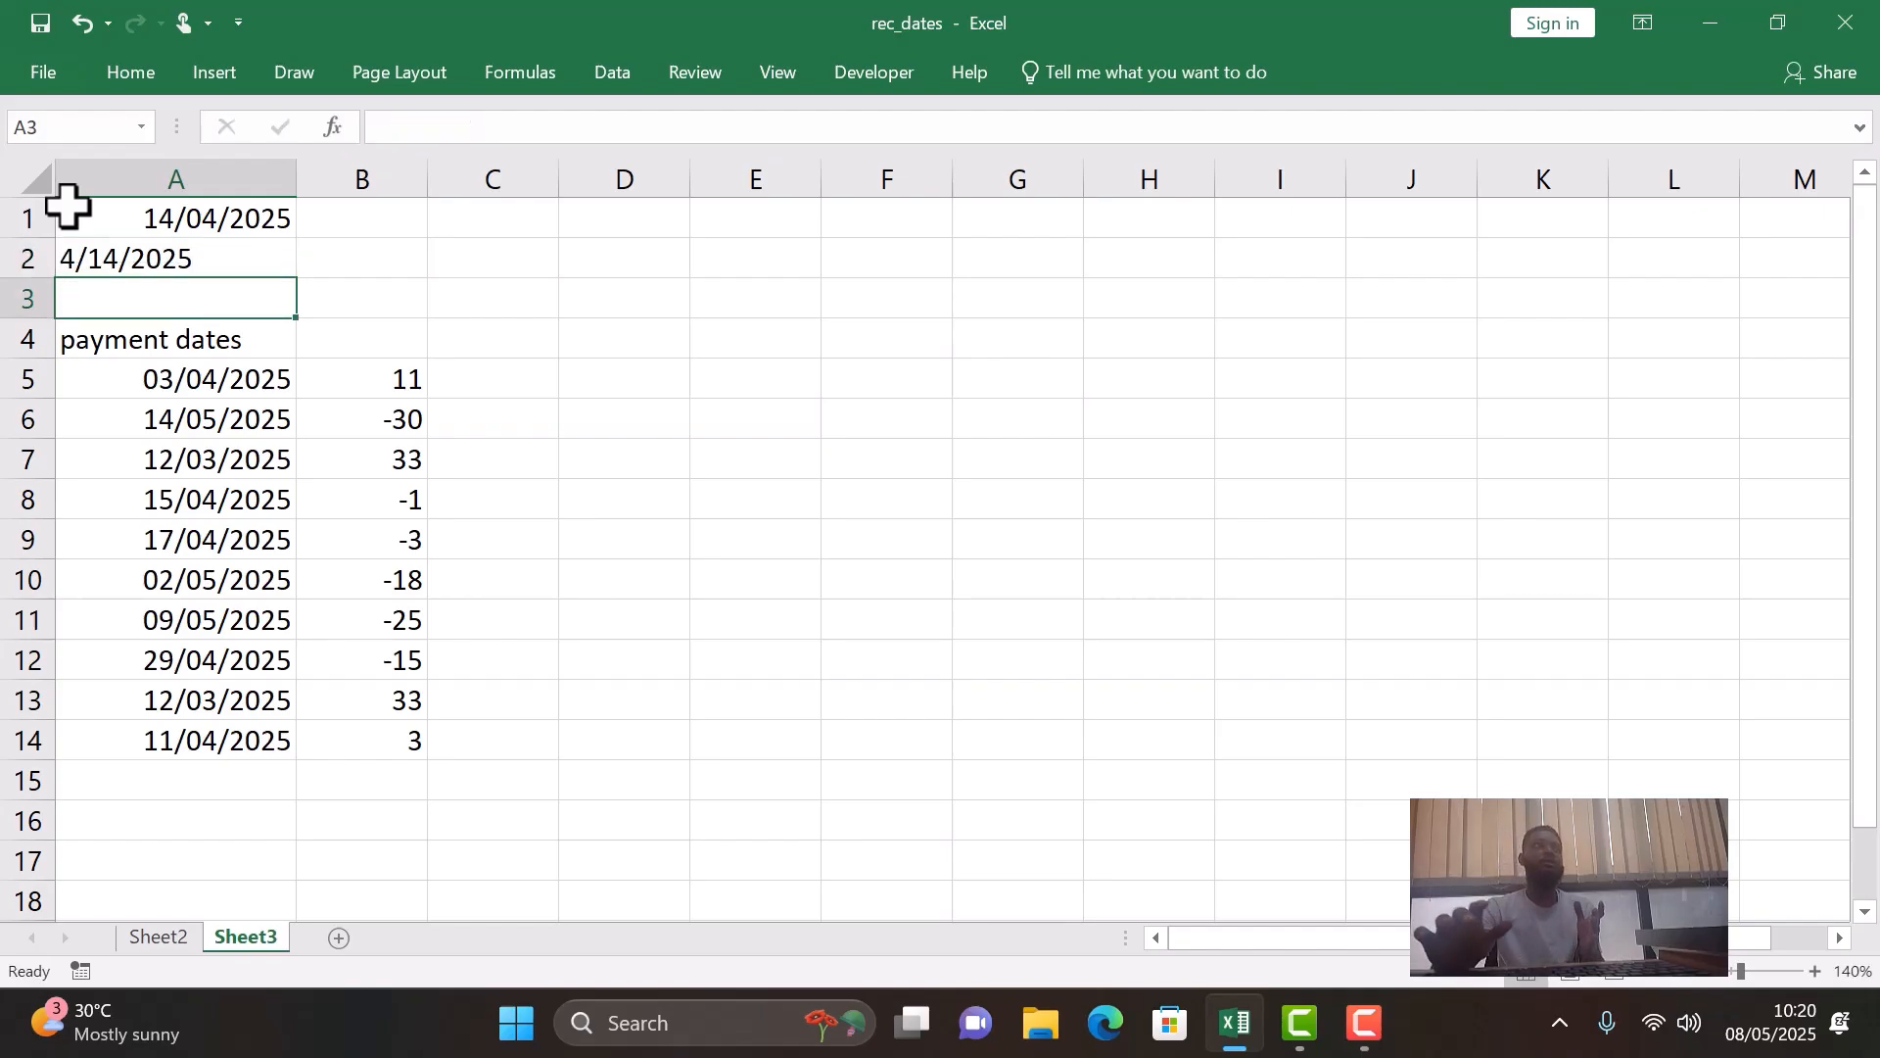
# - Clear the month-first date from cell A2
pyautogui.click(203, 263)
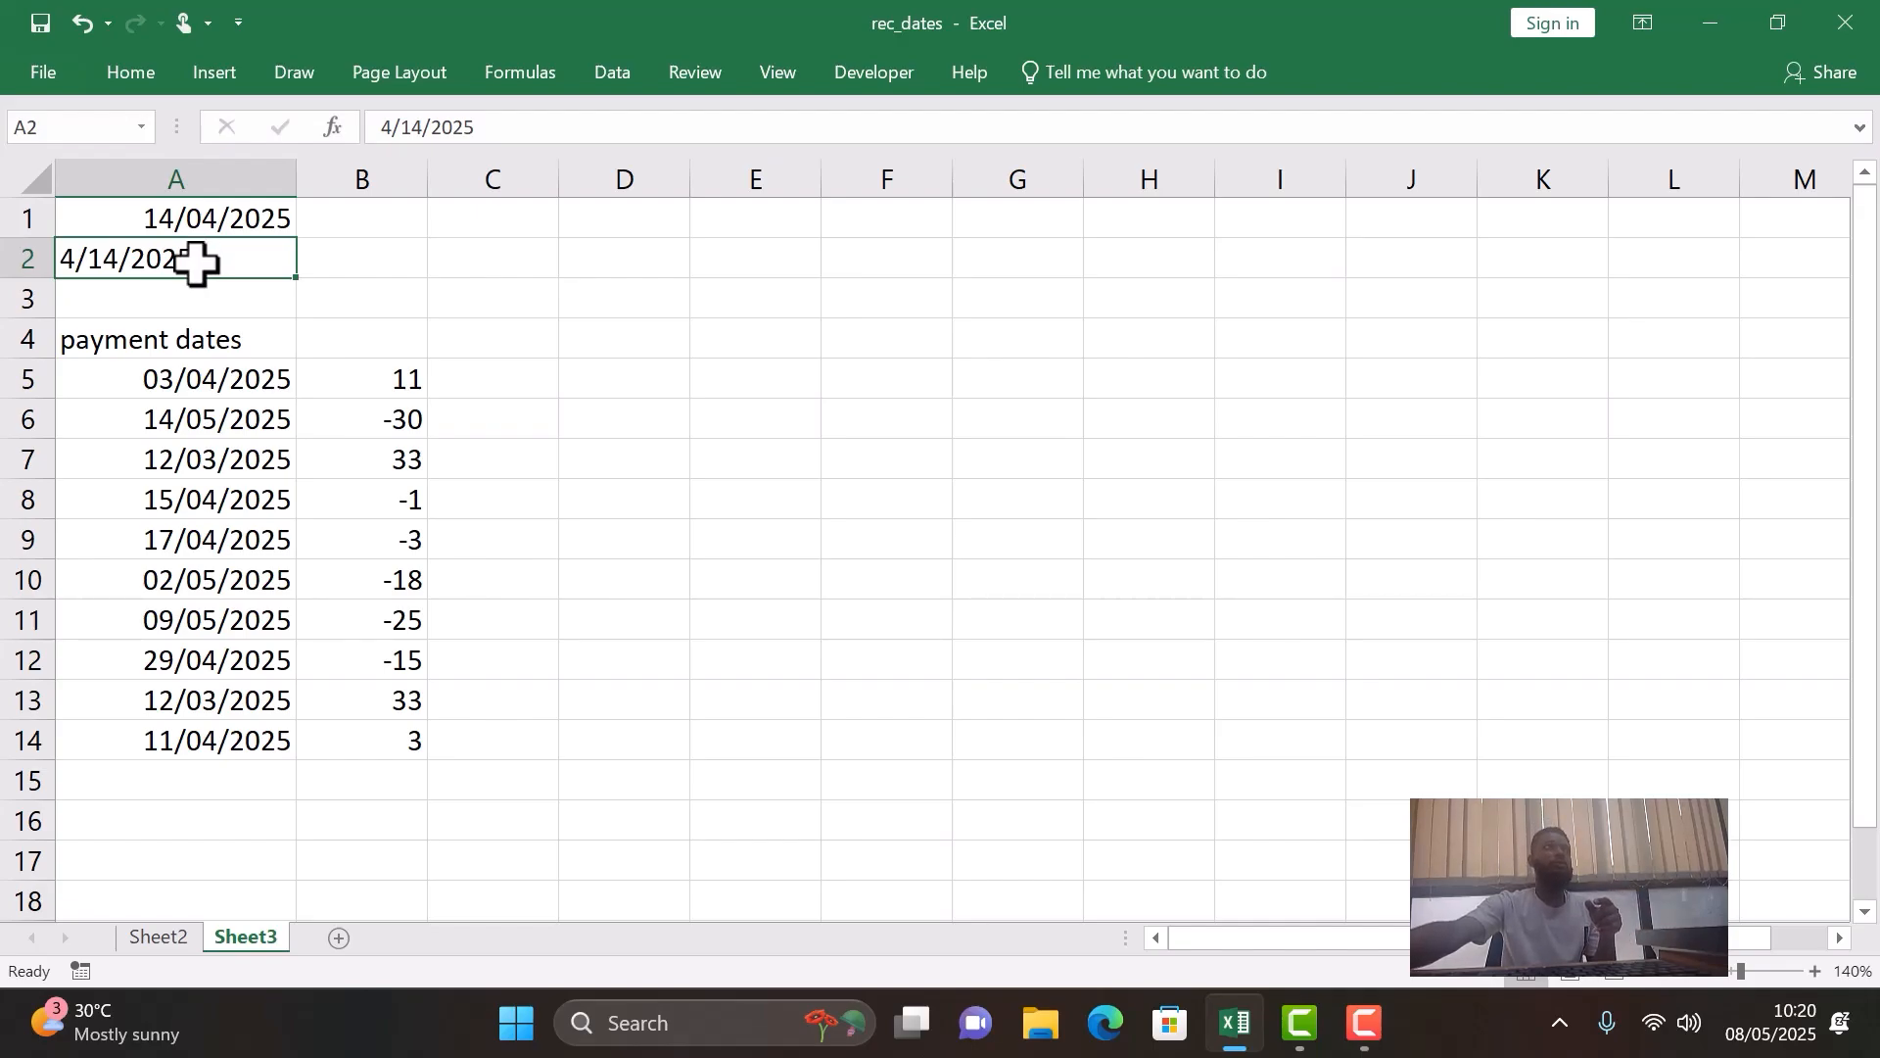
pyautogui.moveTo(199, 262); pyautogui.dragTo(227, 330)
pyautogui.doubleClick(222, 258)
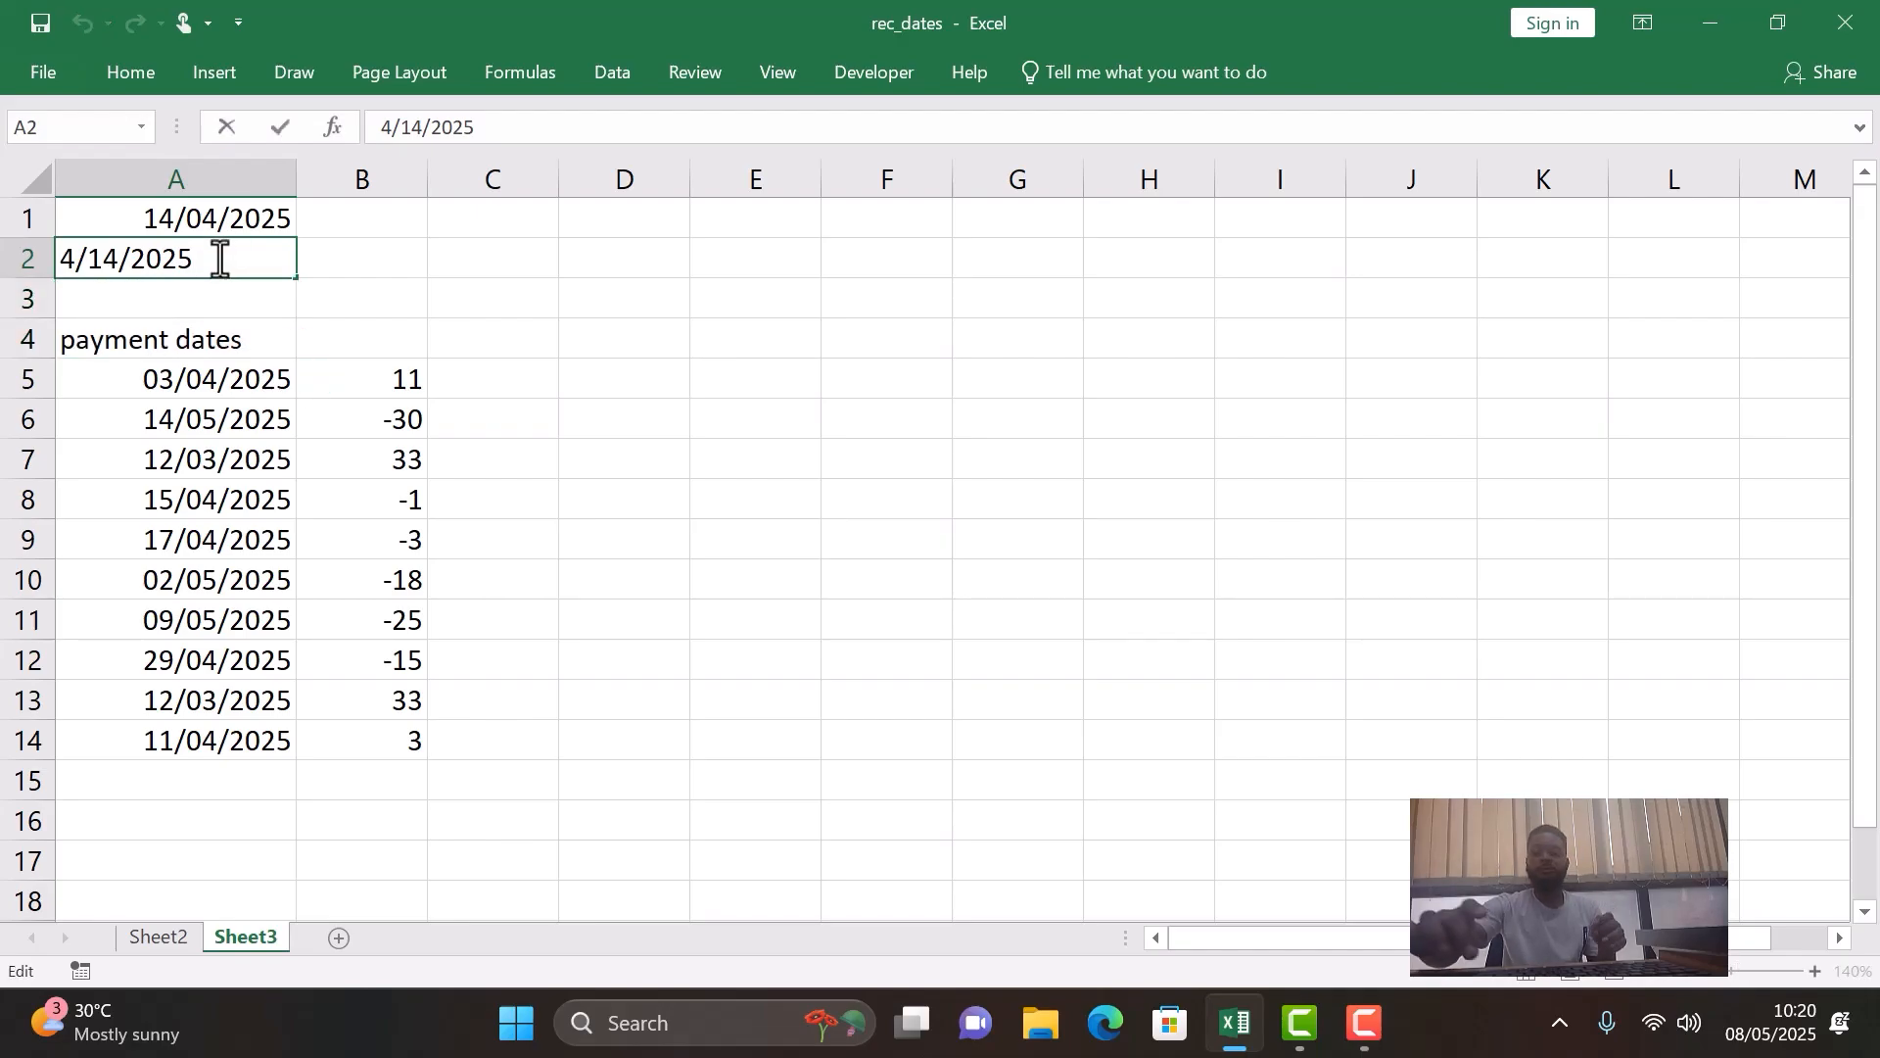
pyautogui.press('BackSpace')
pyautogui.press('BackSpace')
pyautogui.press('BackSpace')
pyautogui.press('BackSpace')
pyautogui.press('BackSpace')
pyautogui.press('BackSpace')
pyautogui.press('BackSpace')
pyautogui.press('BackSpace')
pyautogui.press('BackSpace')
pyautogui.press('Return')
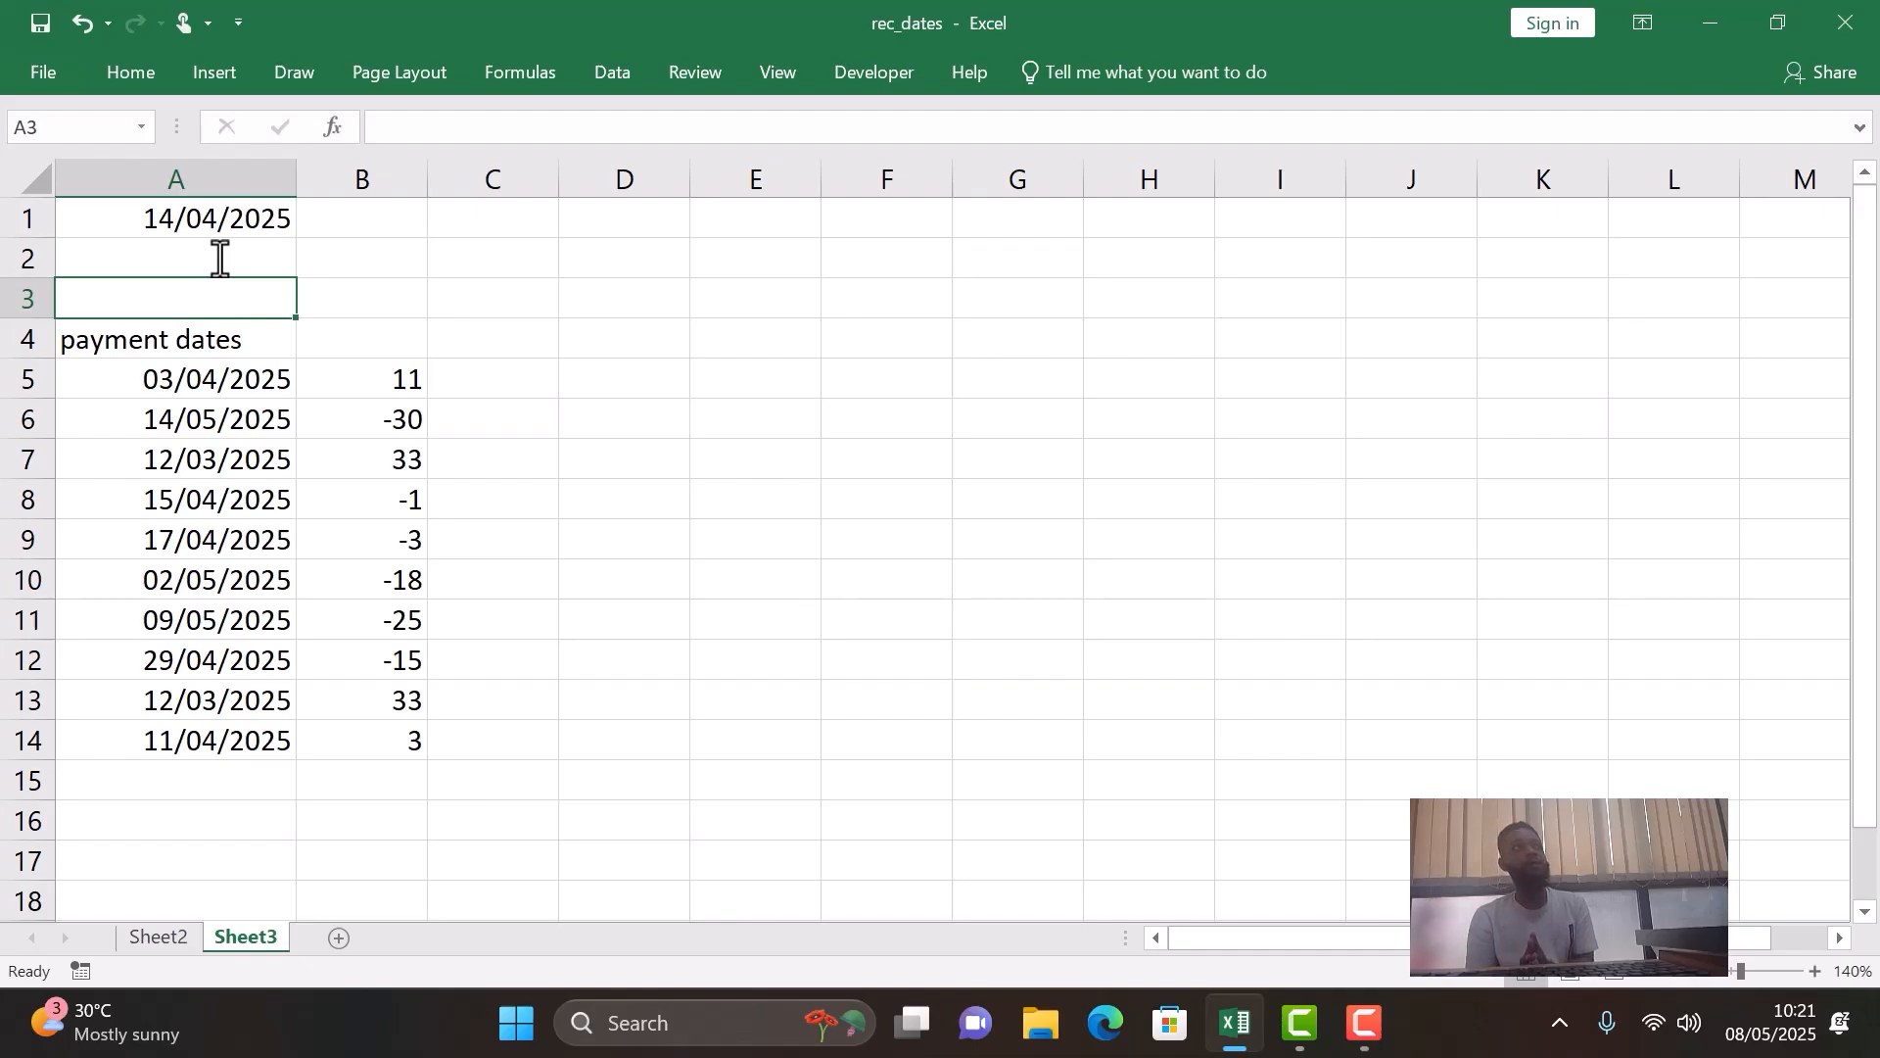
# - Review the payment dates in A5:A14 against the reference date in A1
pyautogui.click(256, 343)
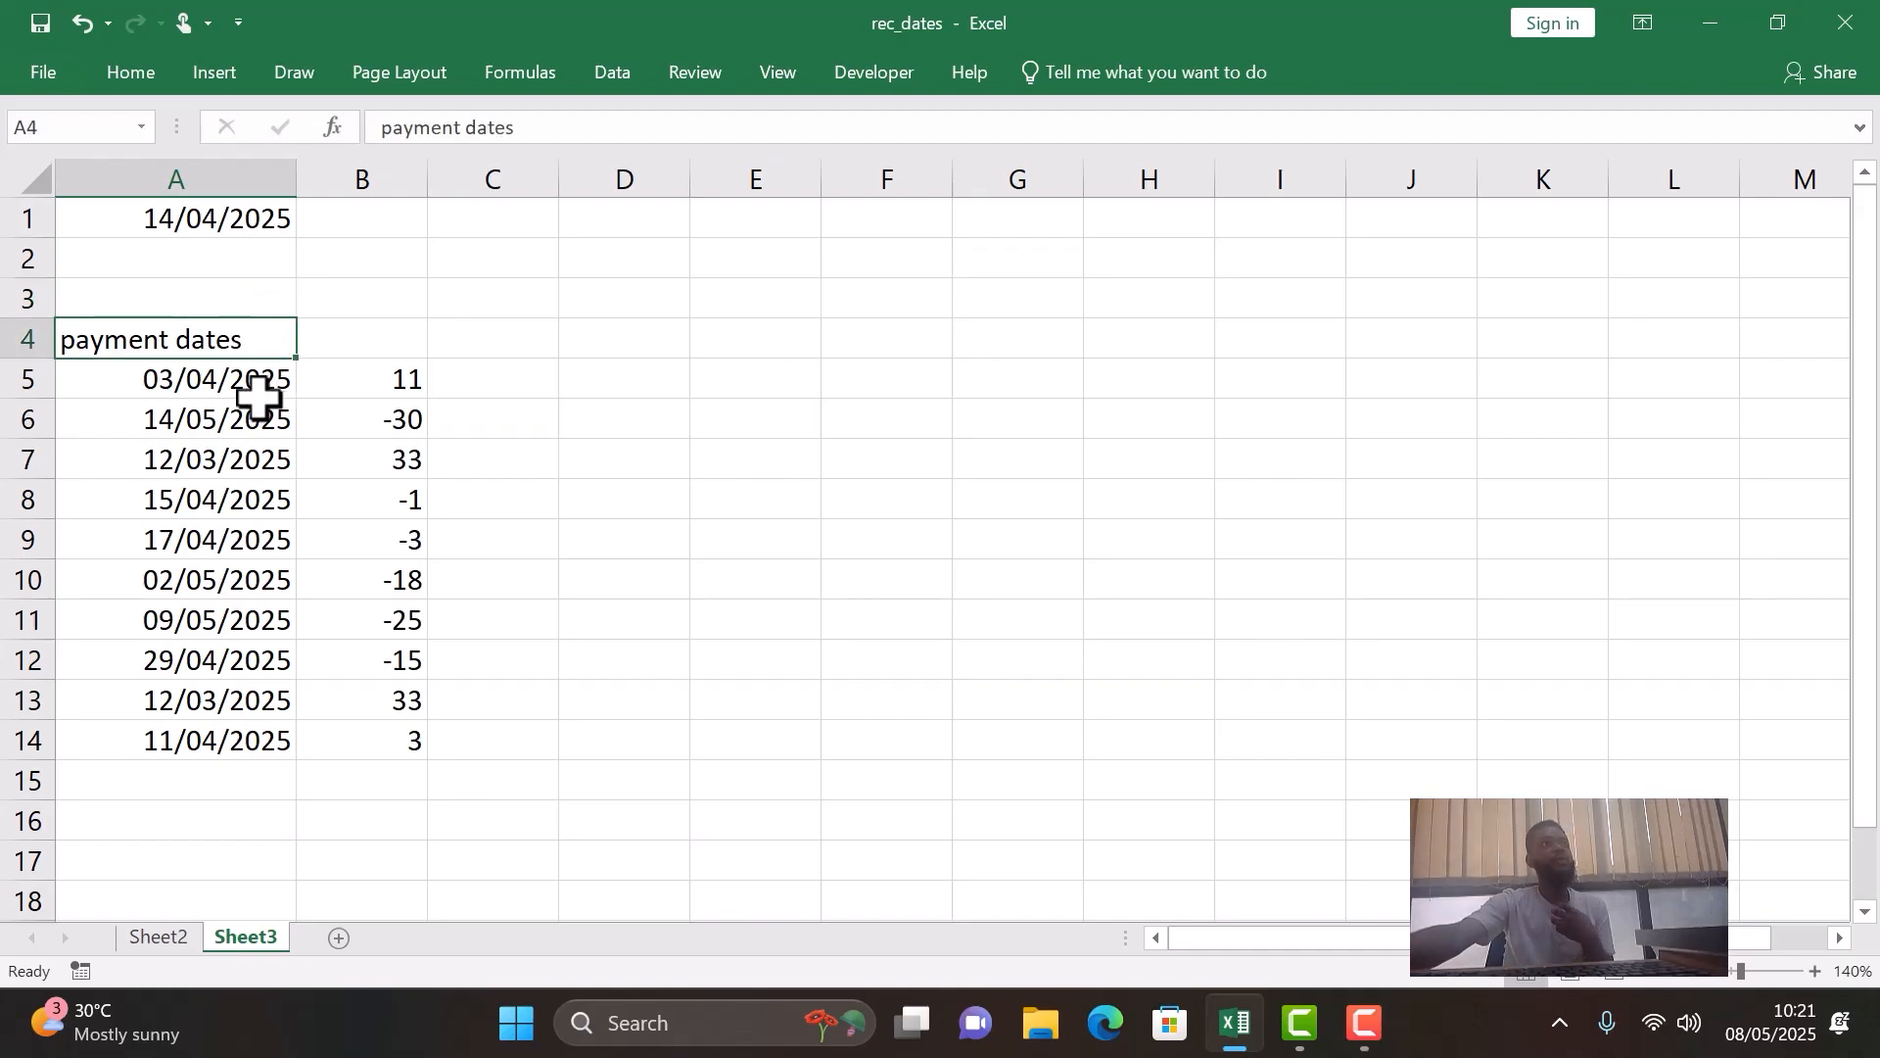
pyautogui.click(207, 382)
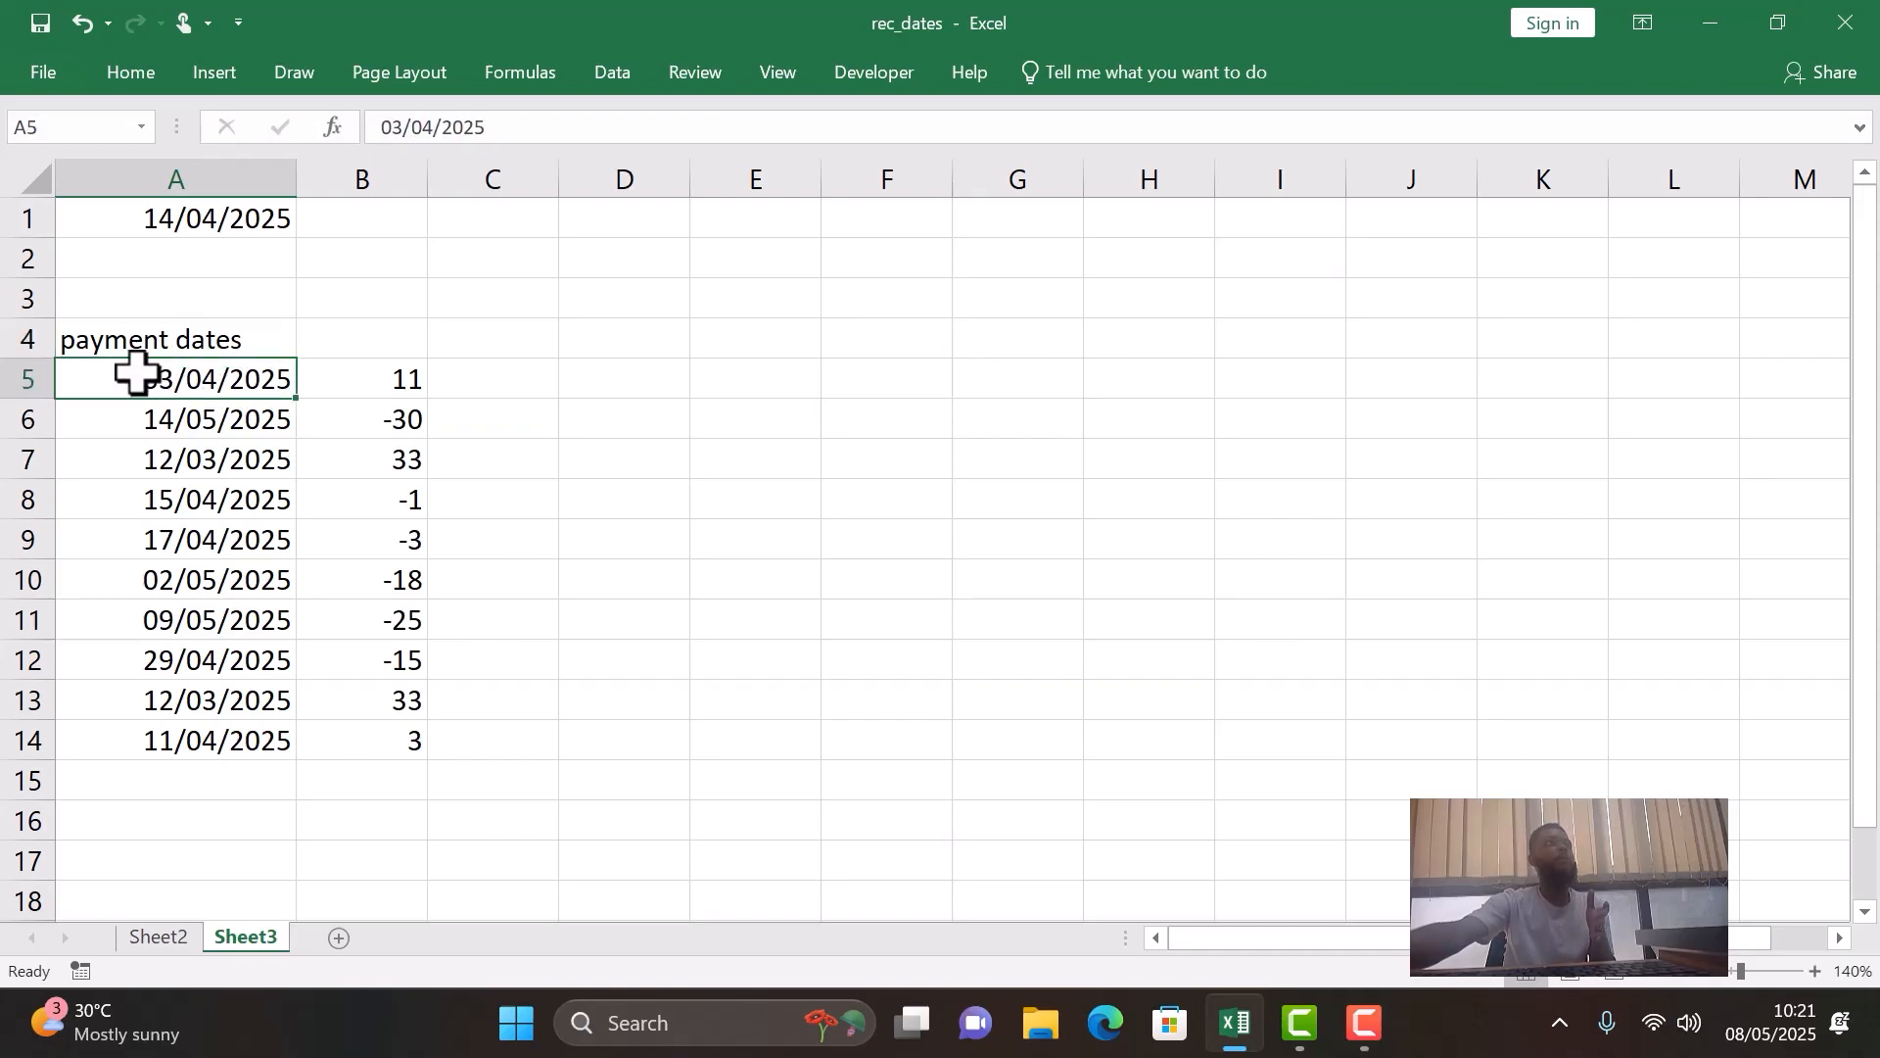
pyautogui.click(215, 421)
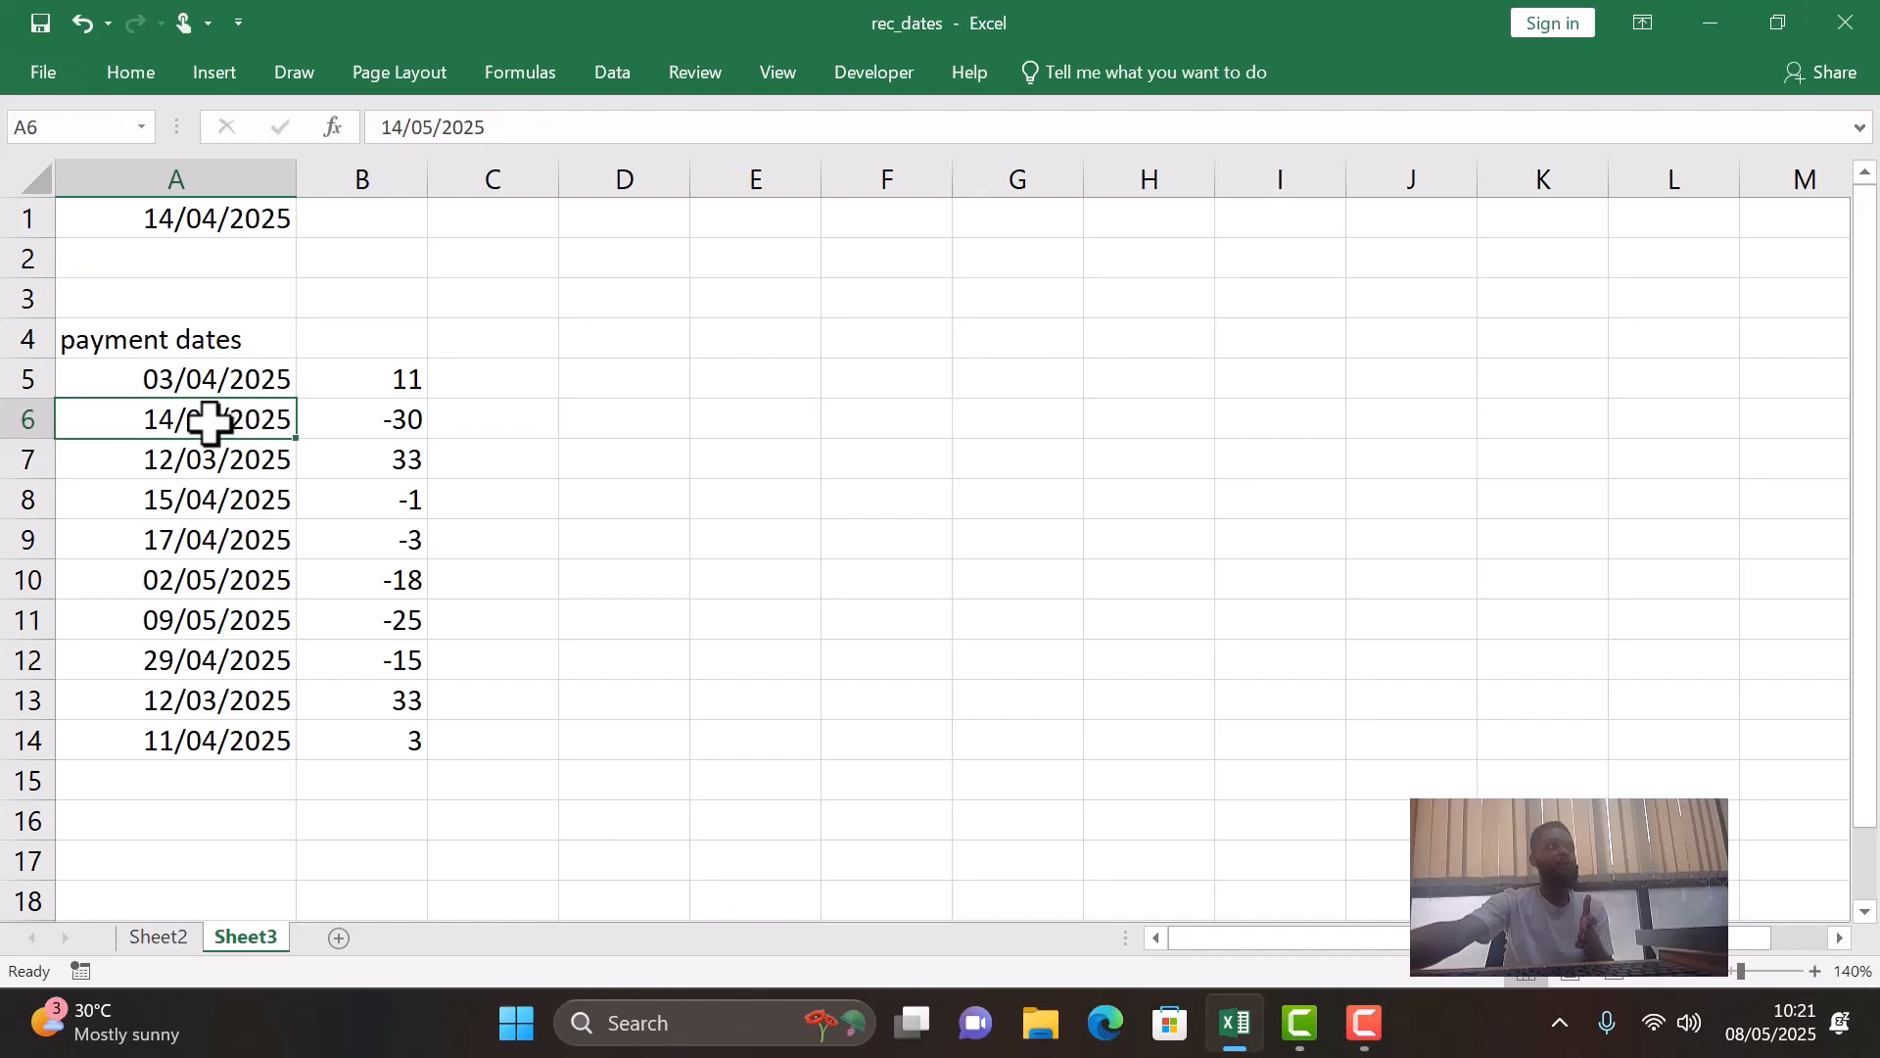
pyautogui.click(220, 467)
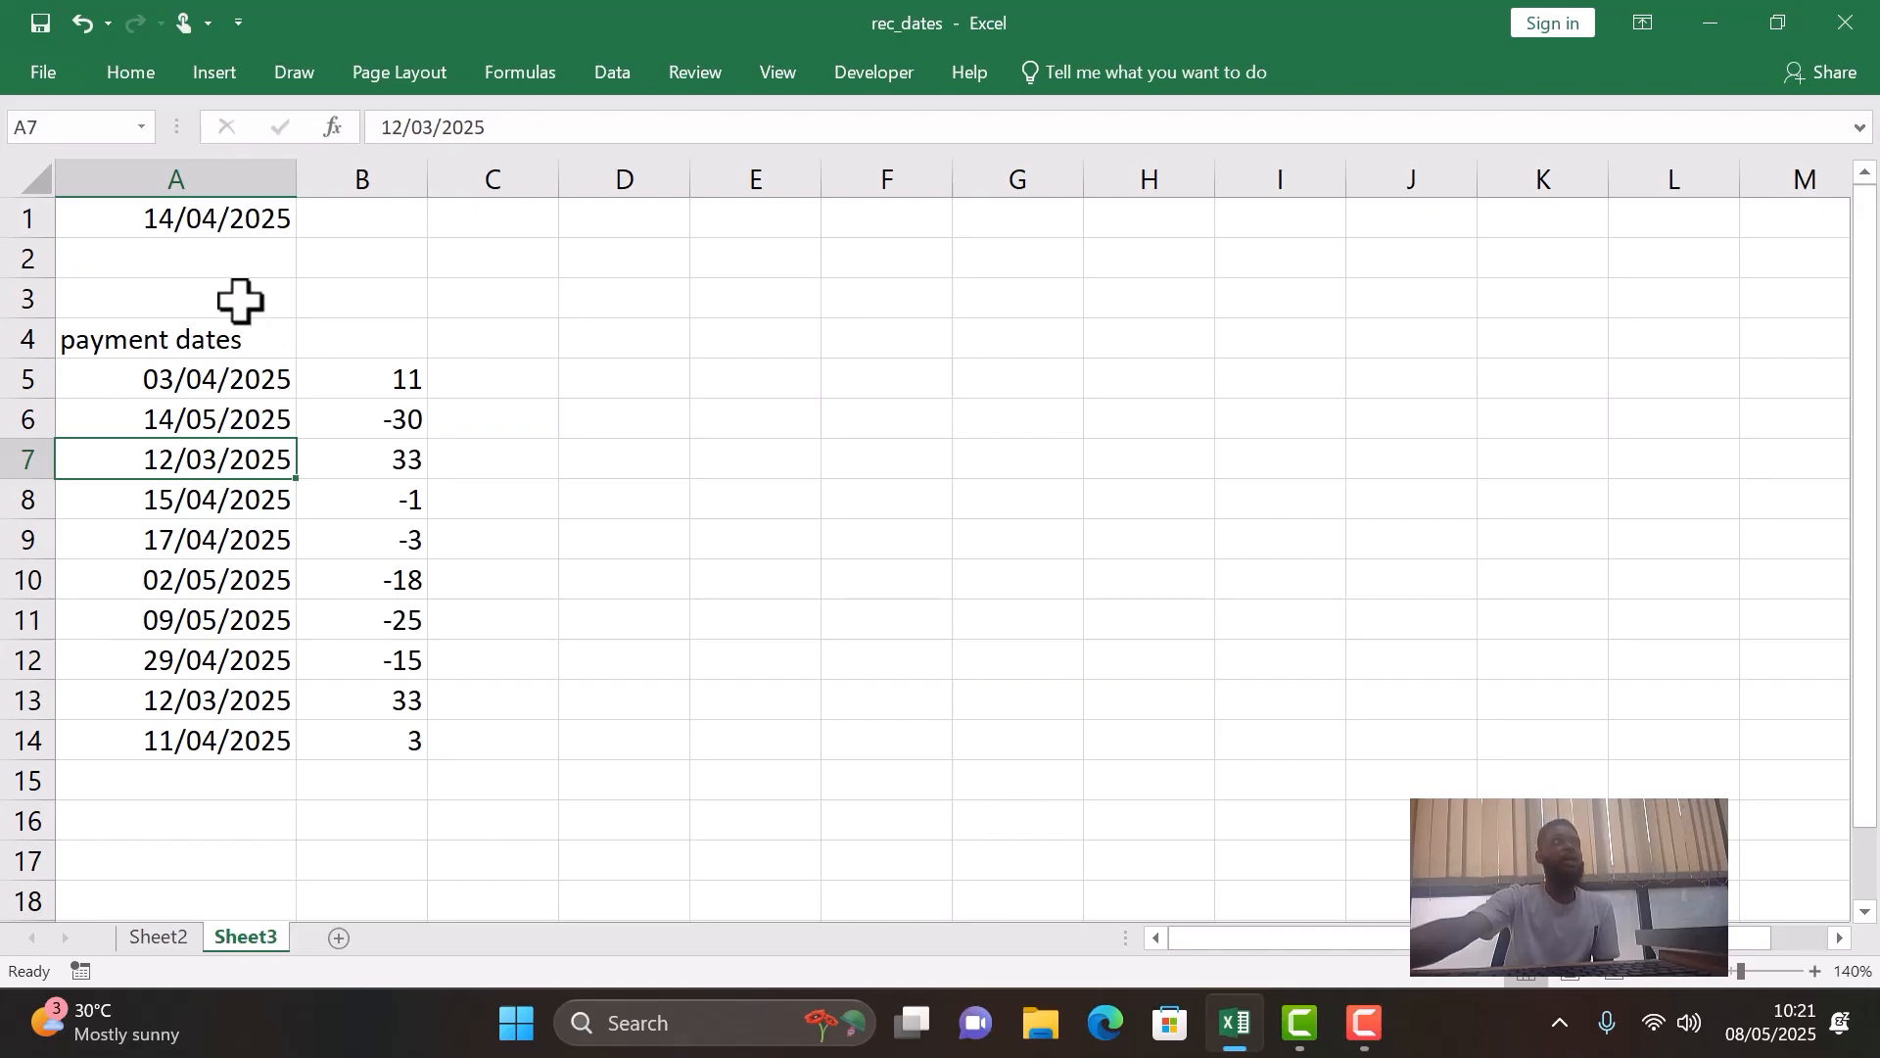
pyautogui.click(233, 221)
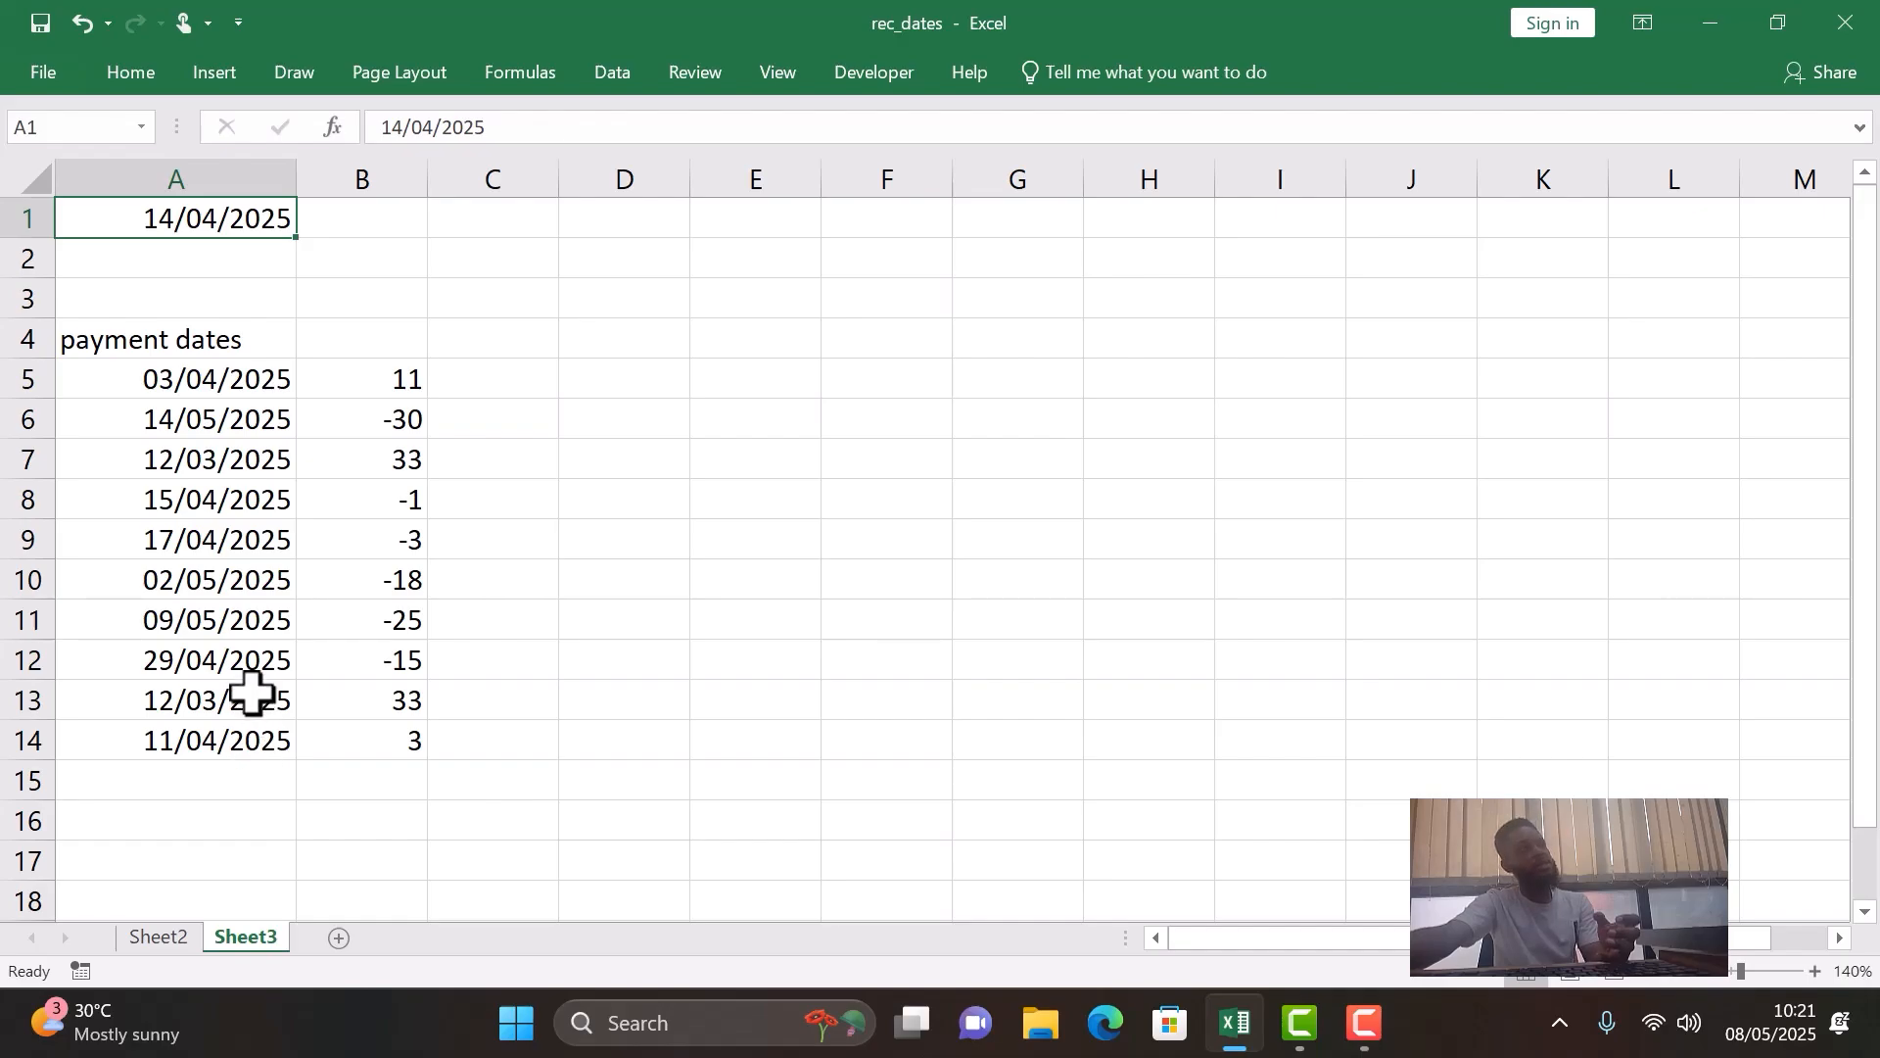
pyautogui.moveTo(208, 367); pyautogui.dragTo(249, 736)
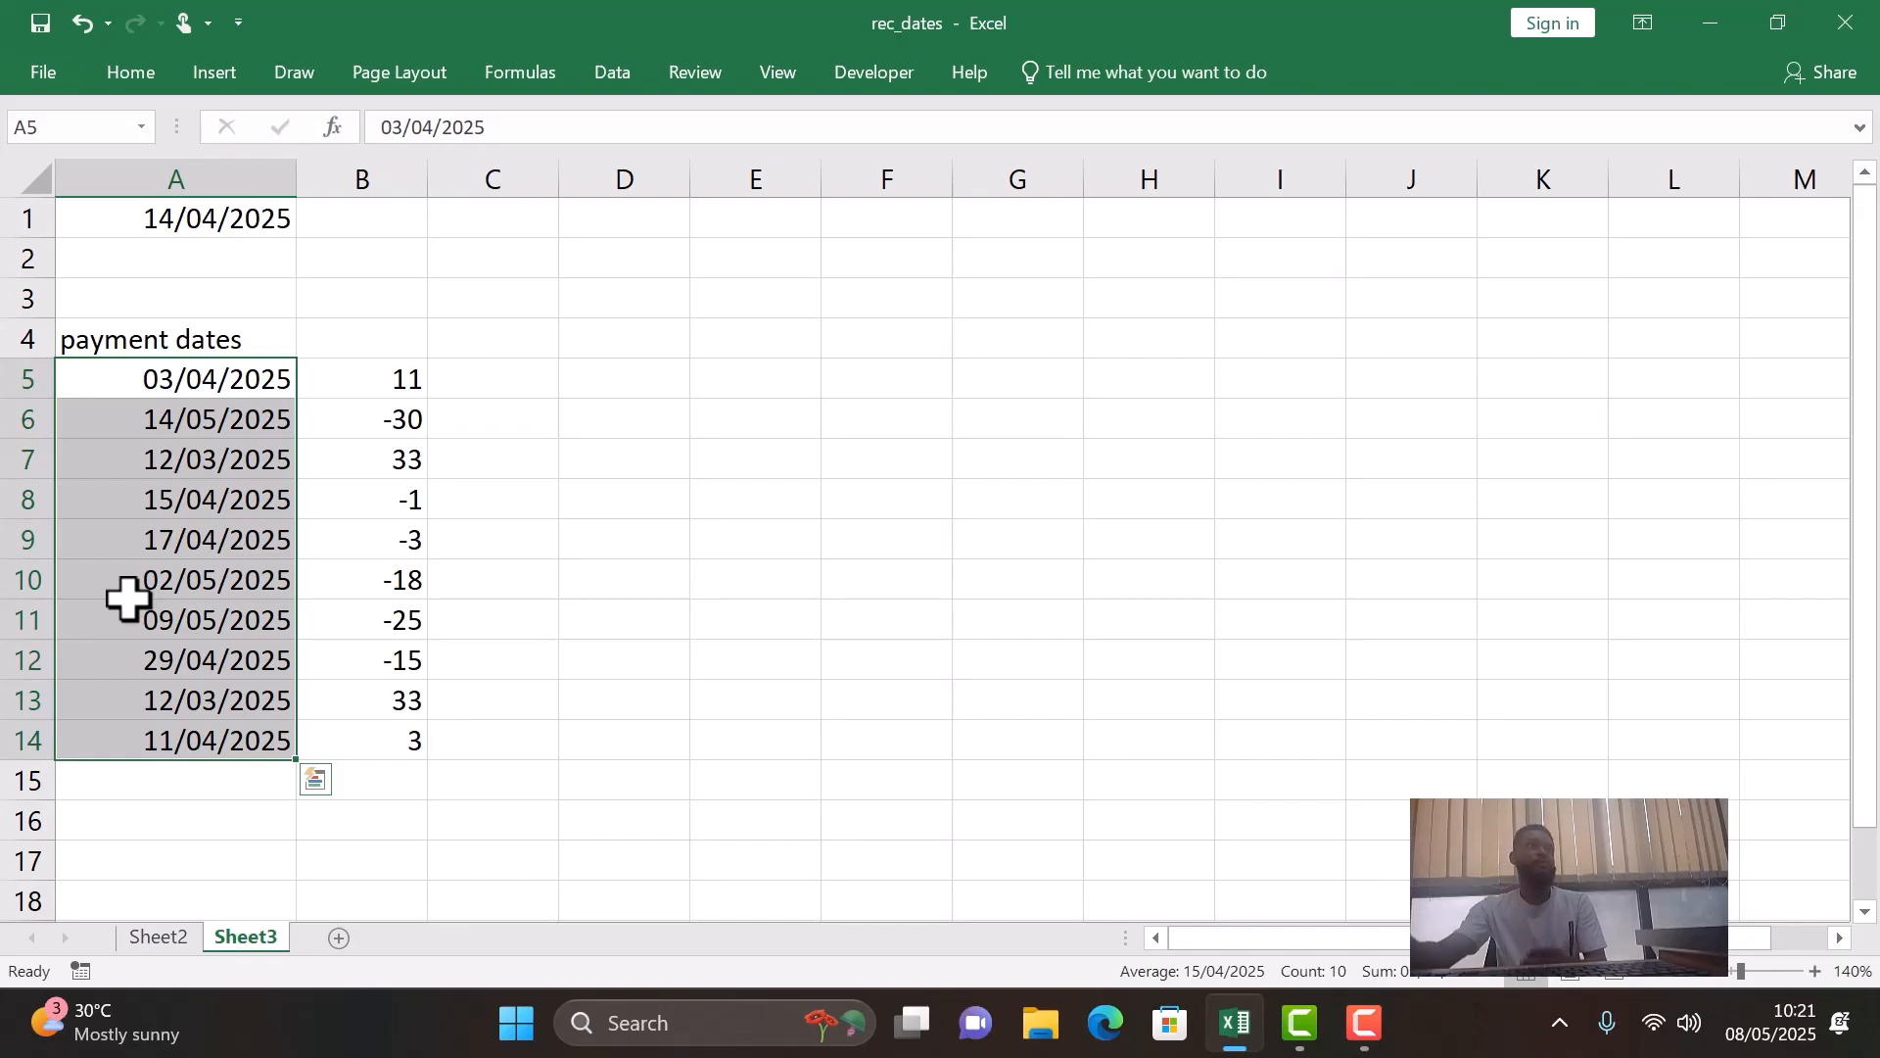
# - Inspect the existing day-difference formula in B5 and delete it from the cell
pyautogui.click(349, 382)
pyautogui.doubleClick(349, 380)
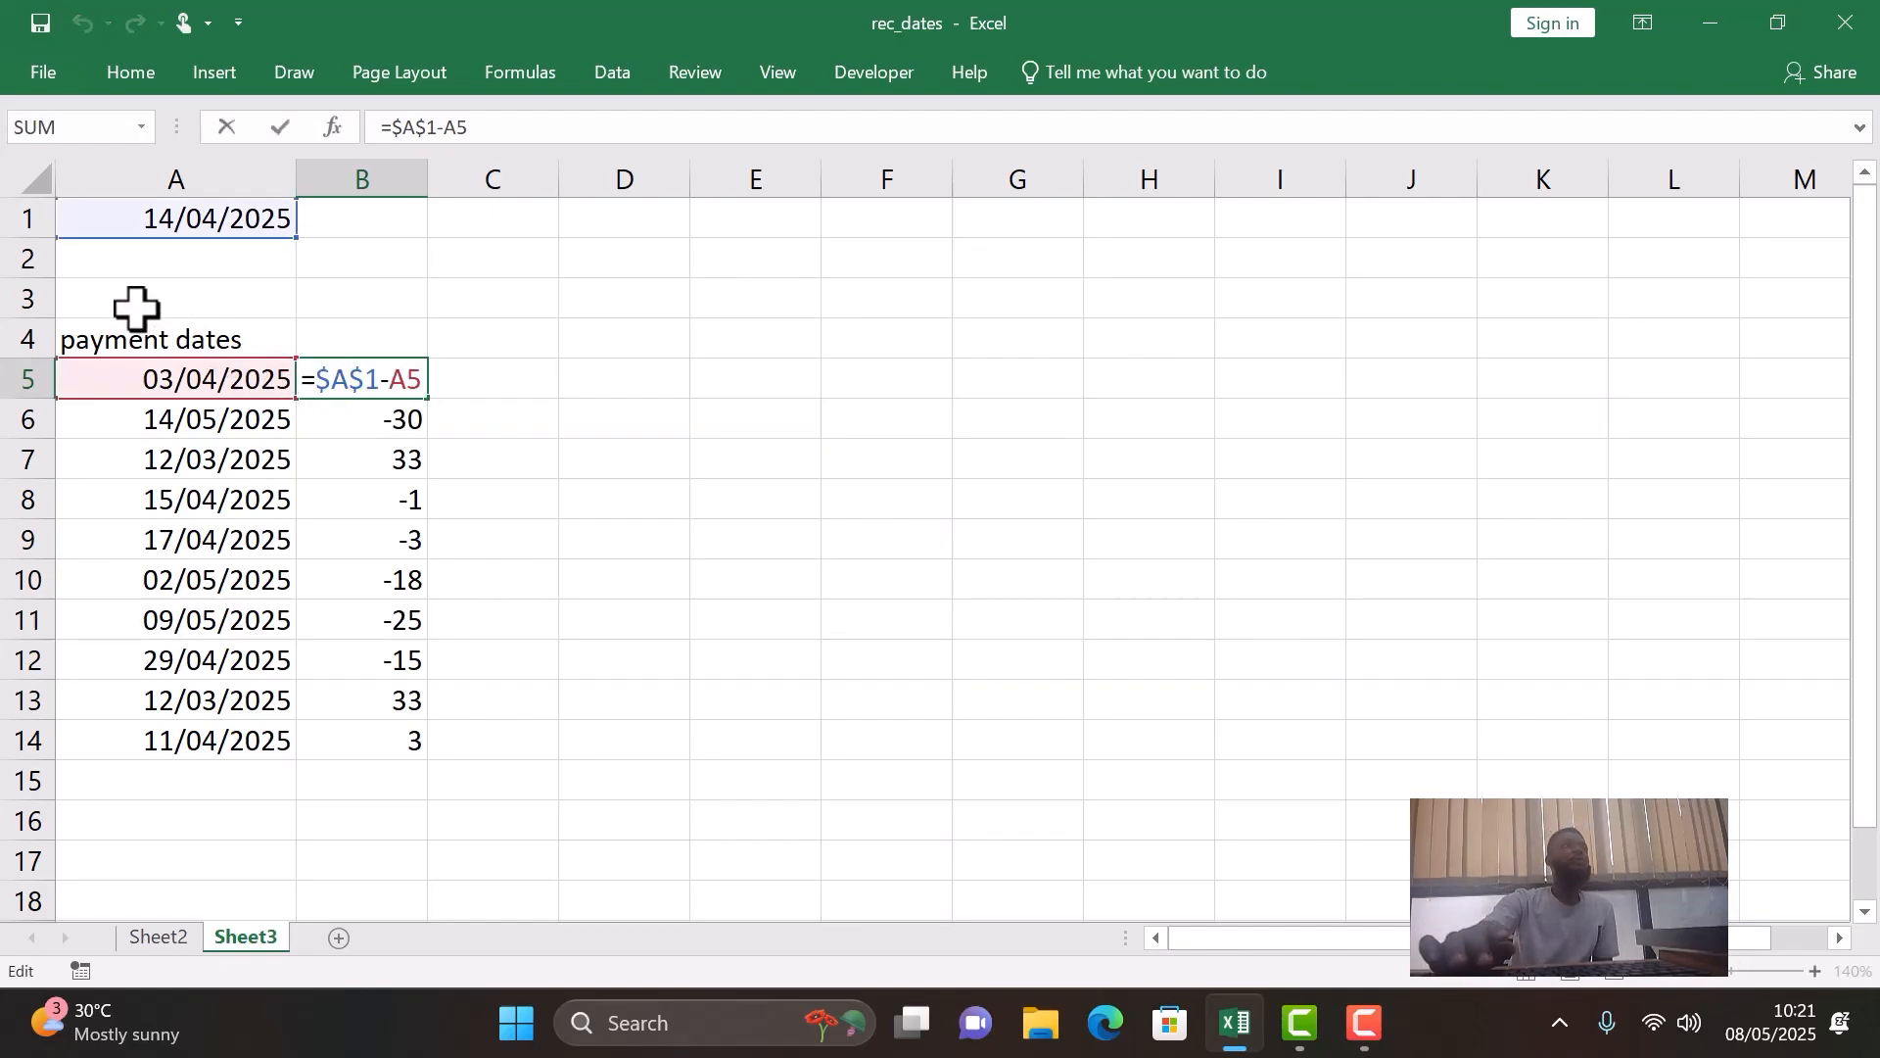
pyautogui.press('BackSpace')
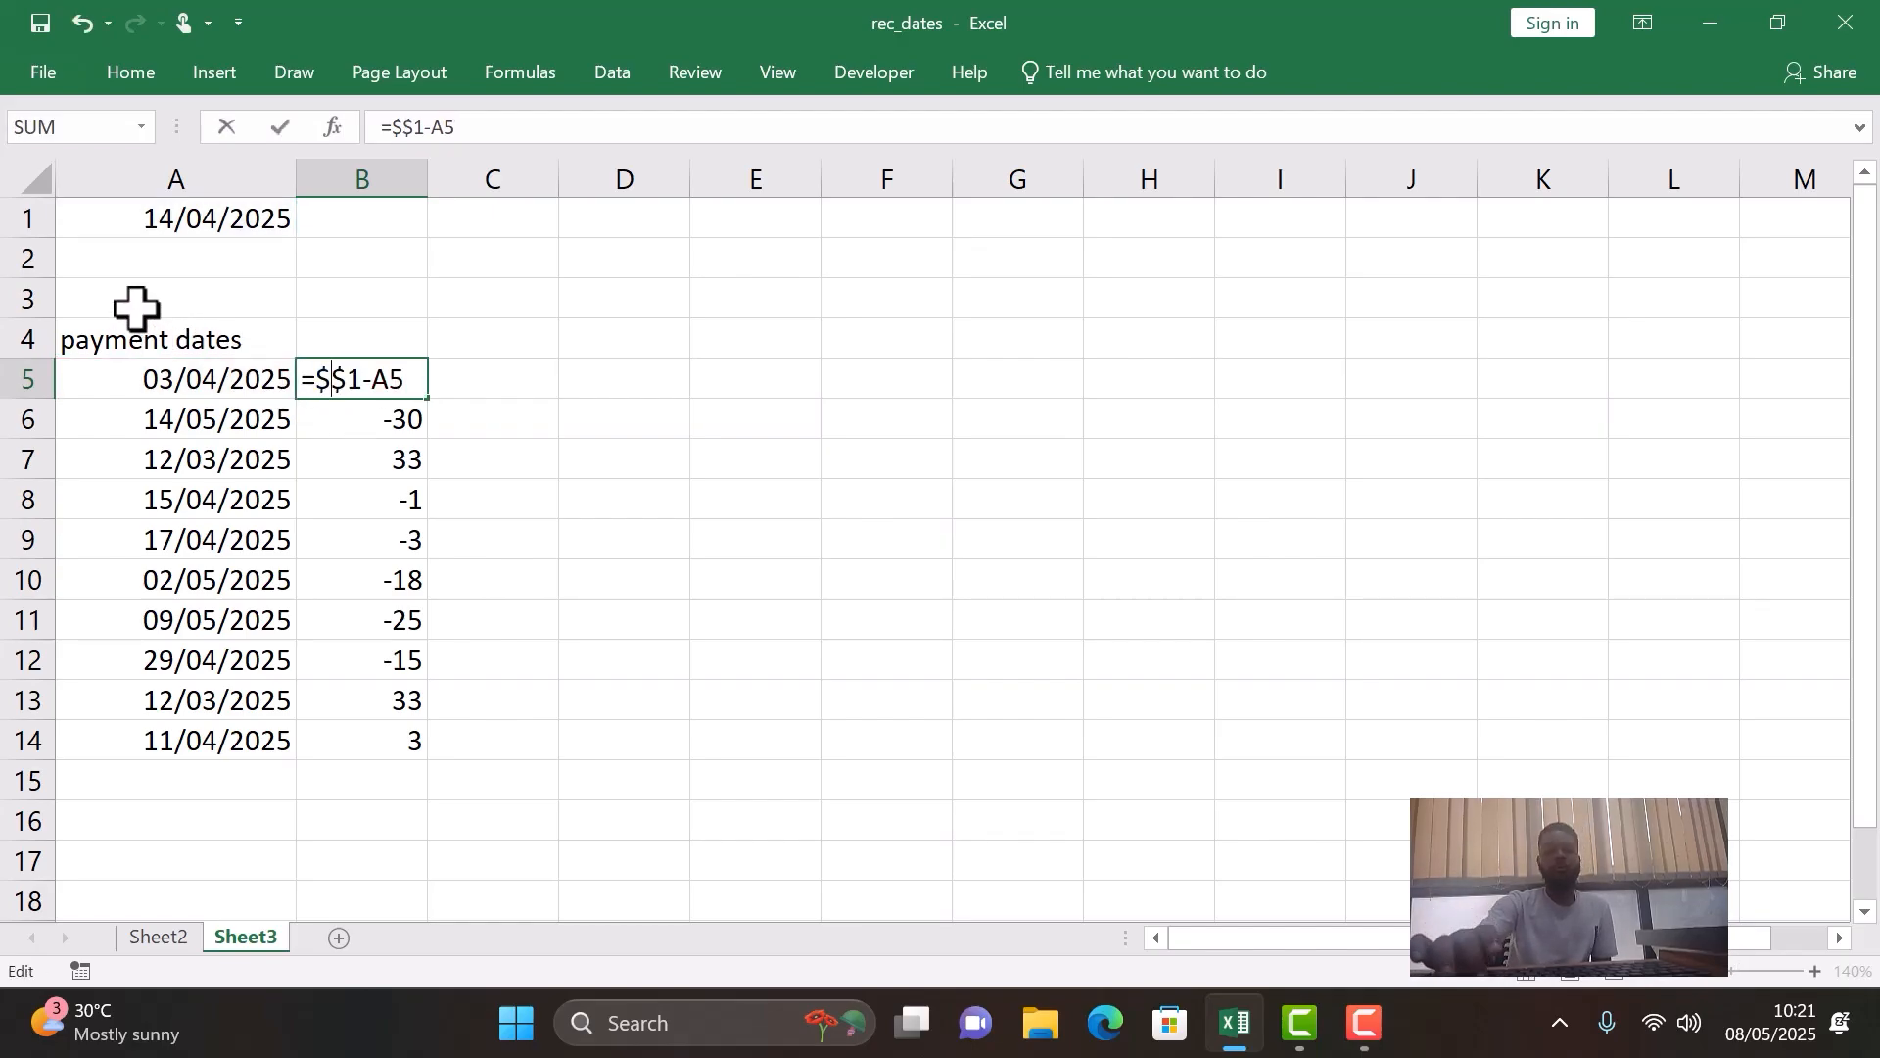
pyautogui.press('BackSpace')
pyautogui.press('BackSpace')
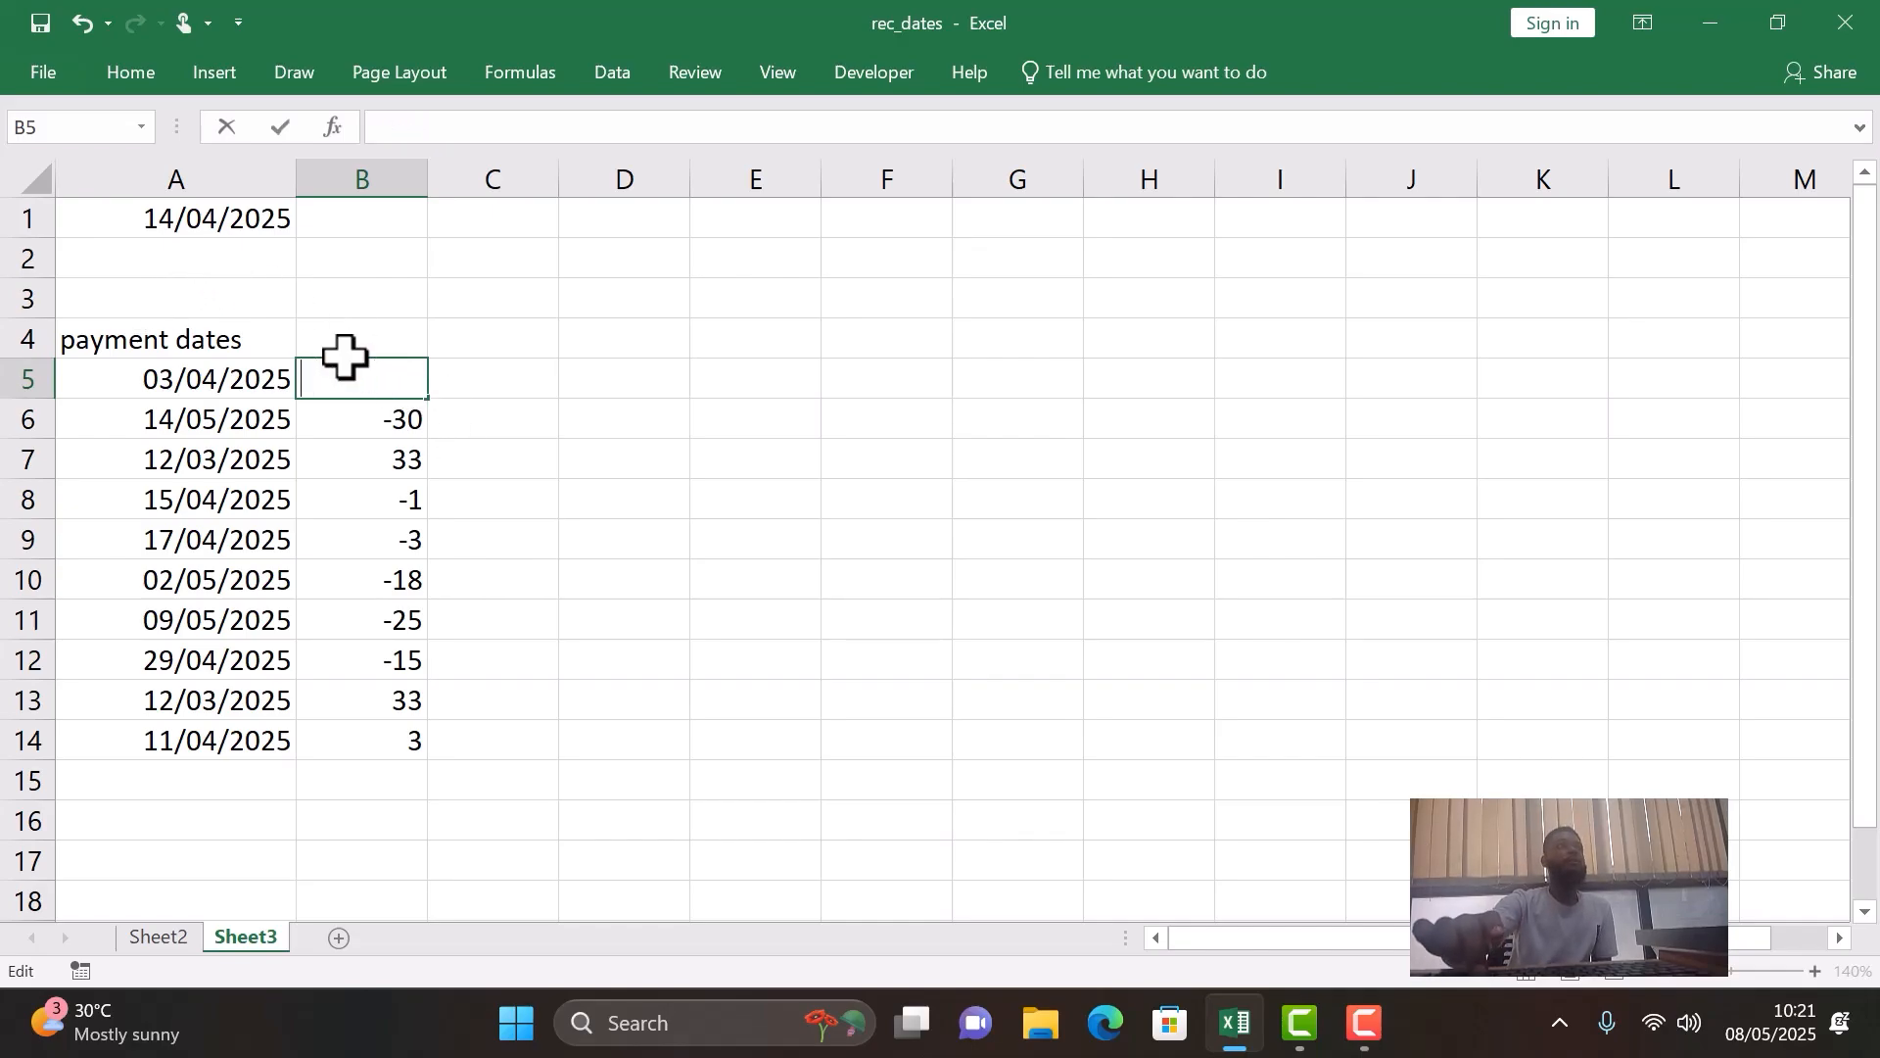
pyautogui.press('Return')
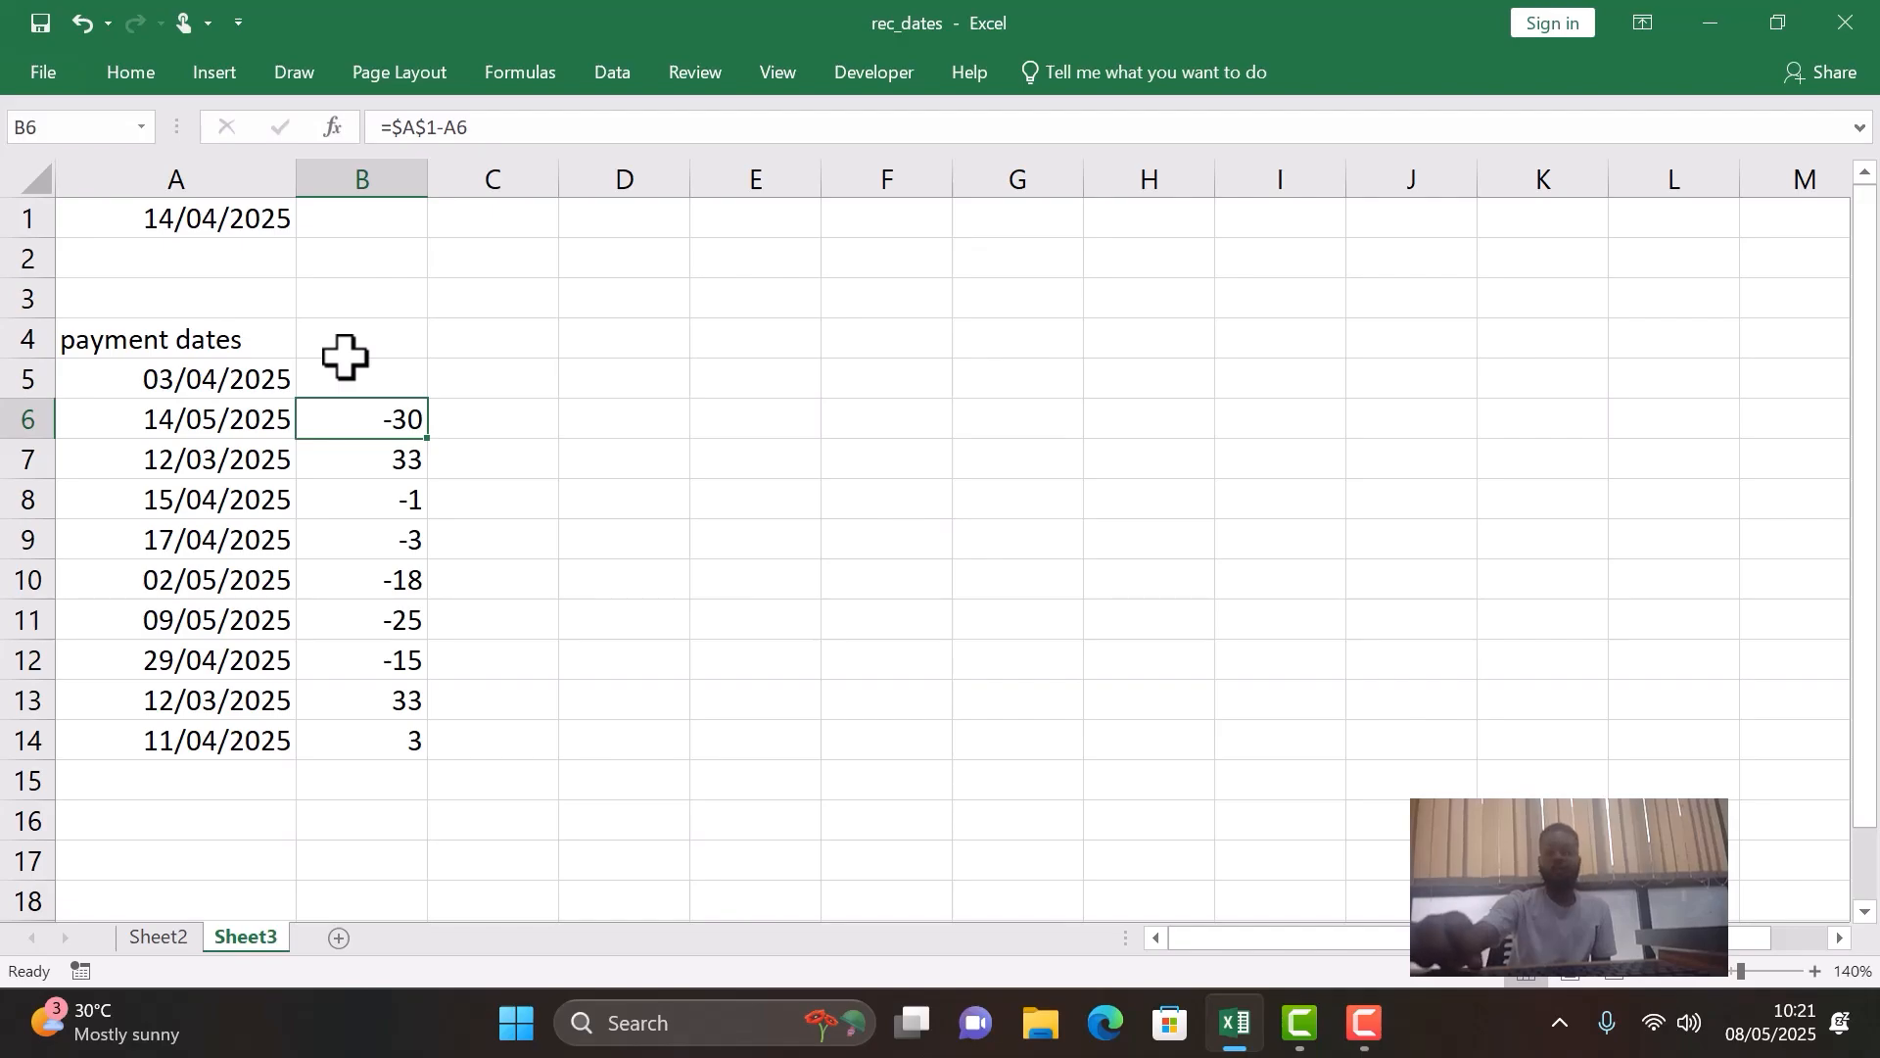
# - Clear the remaining day-difference formulas from B6:B14
pyautogui.press('Down')
pyautogui.press('Delete')
pyautogui.press('Down')
pyautogui.press('Delete')
pyautogui.press('Down')
pyautogui.press('Delete')
pyautogui.press('Down')
pyautogui.press('Delete')
pyautogui.press('Down')
pyautogui.press('Delete')
pyautogui.press('Down')
pyautogui.press('F2')
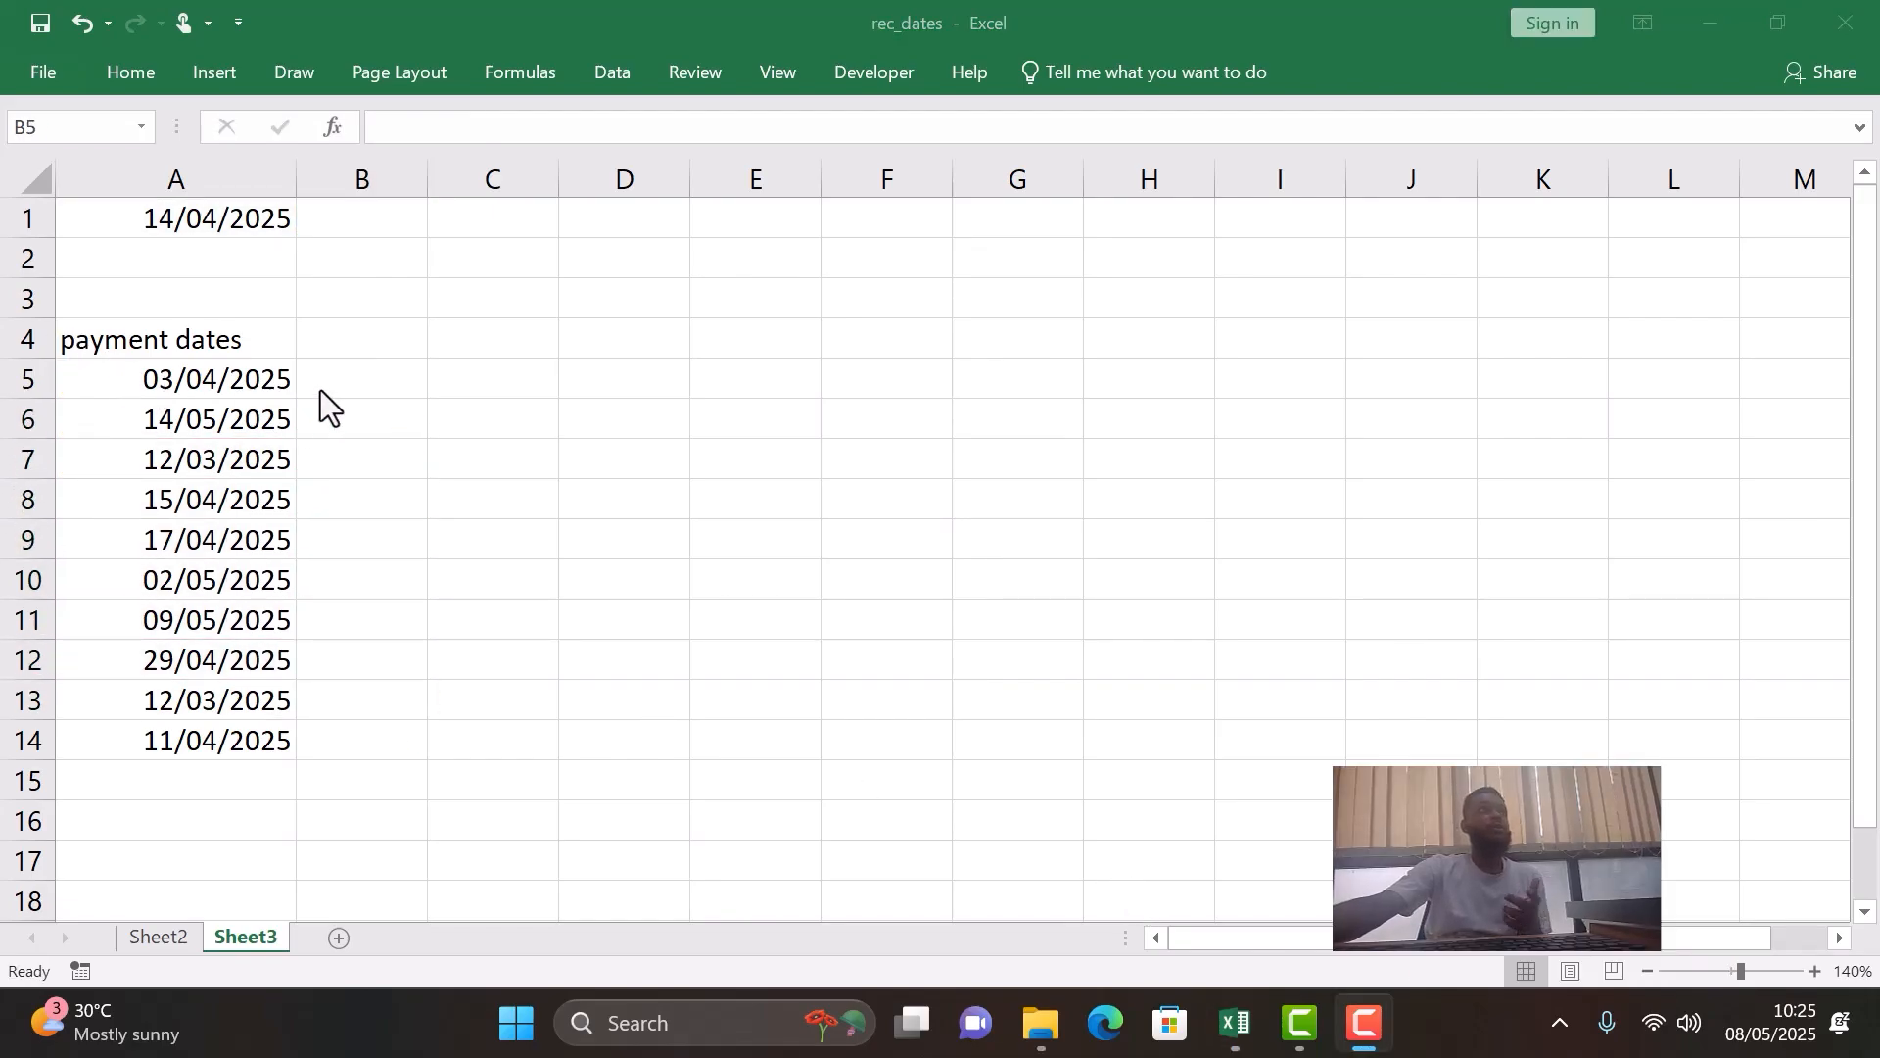
# - Enter the formula =$A$1-A5 in B5 to subtract the first payment date from the fixed reference date
pyautogui.click(372, 382)
pyautogui.write('=')
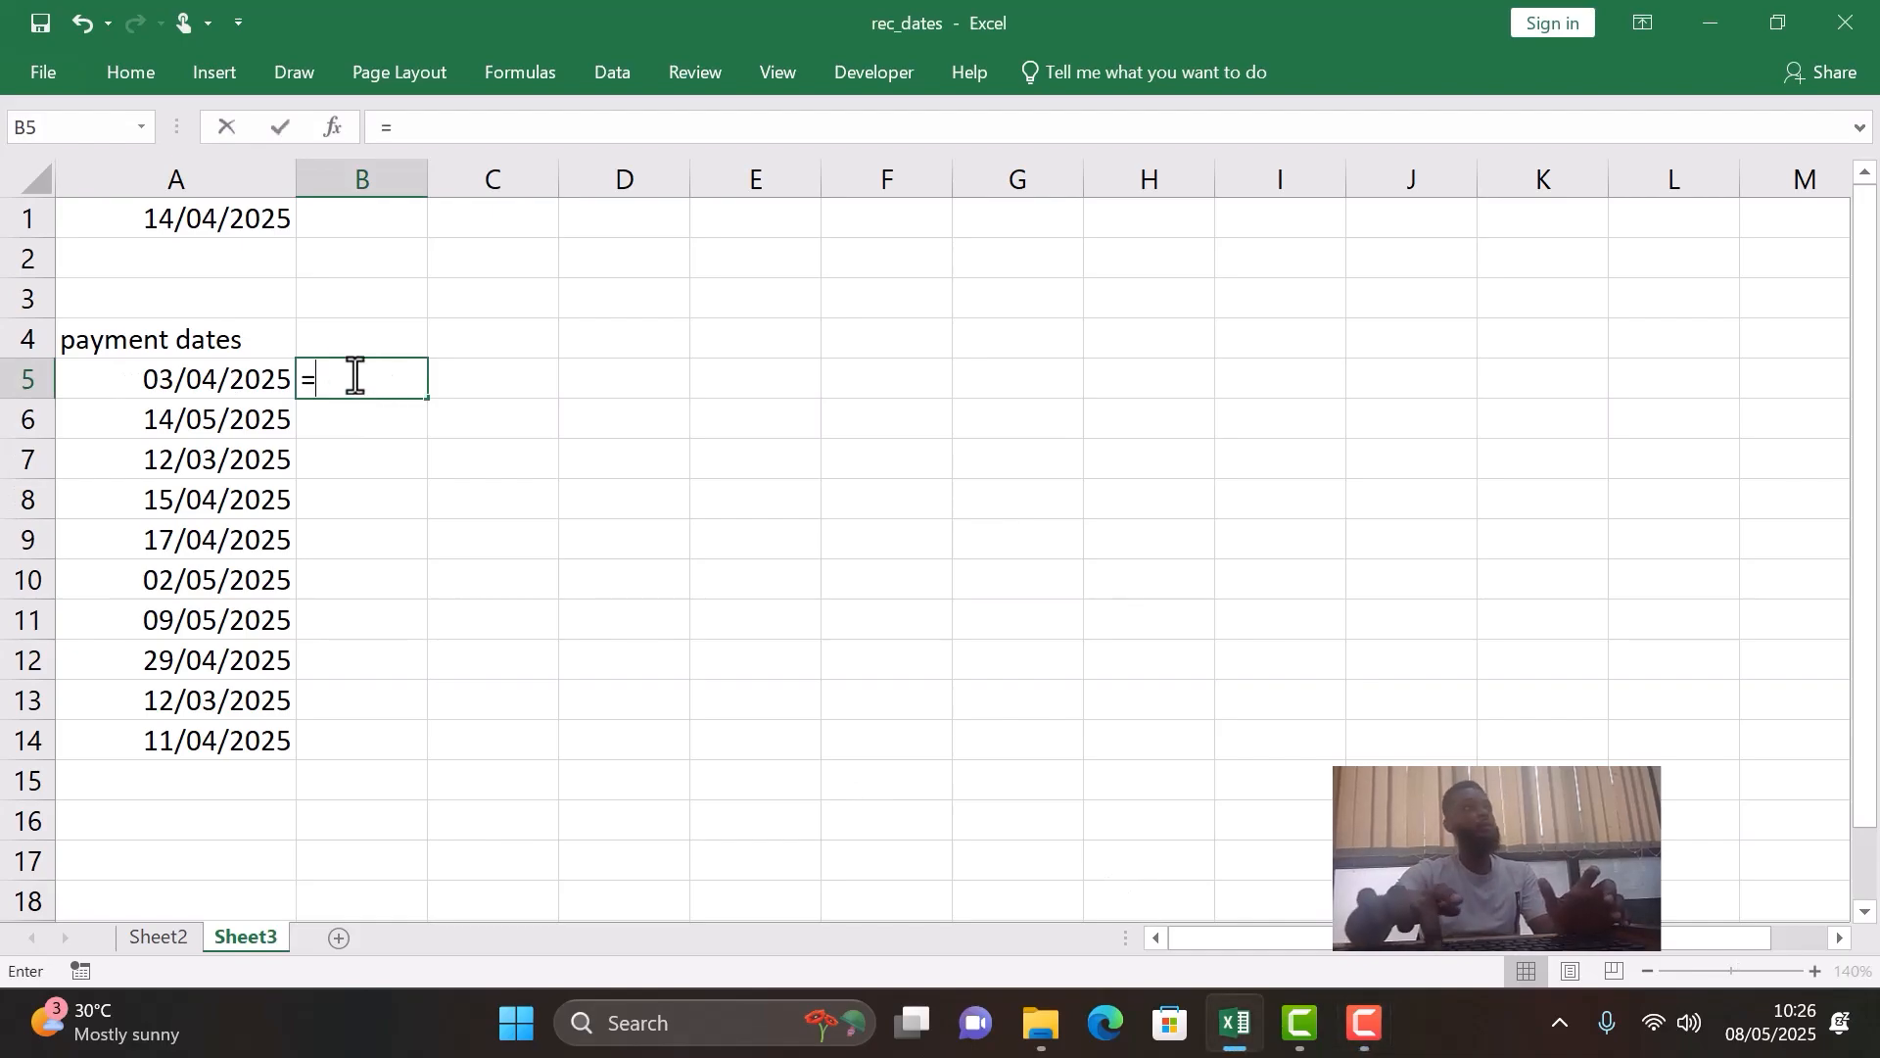
pyautogui.click(220, 212)
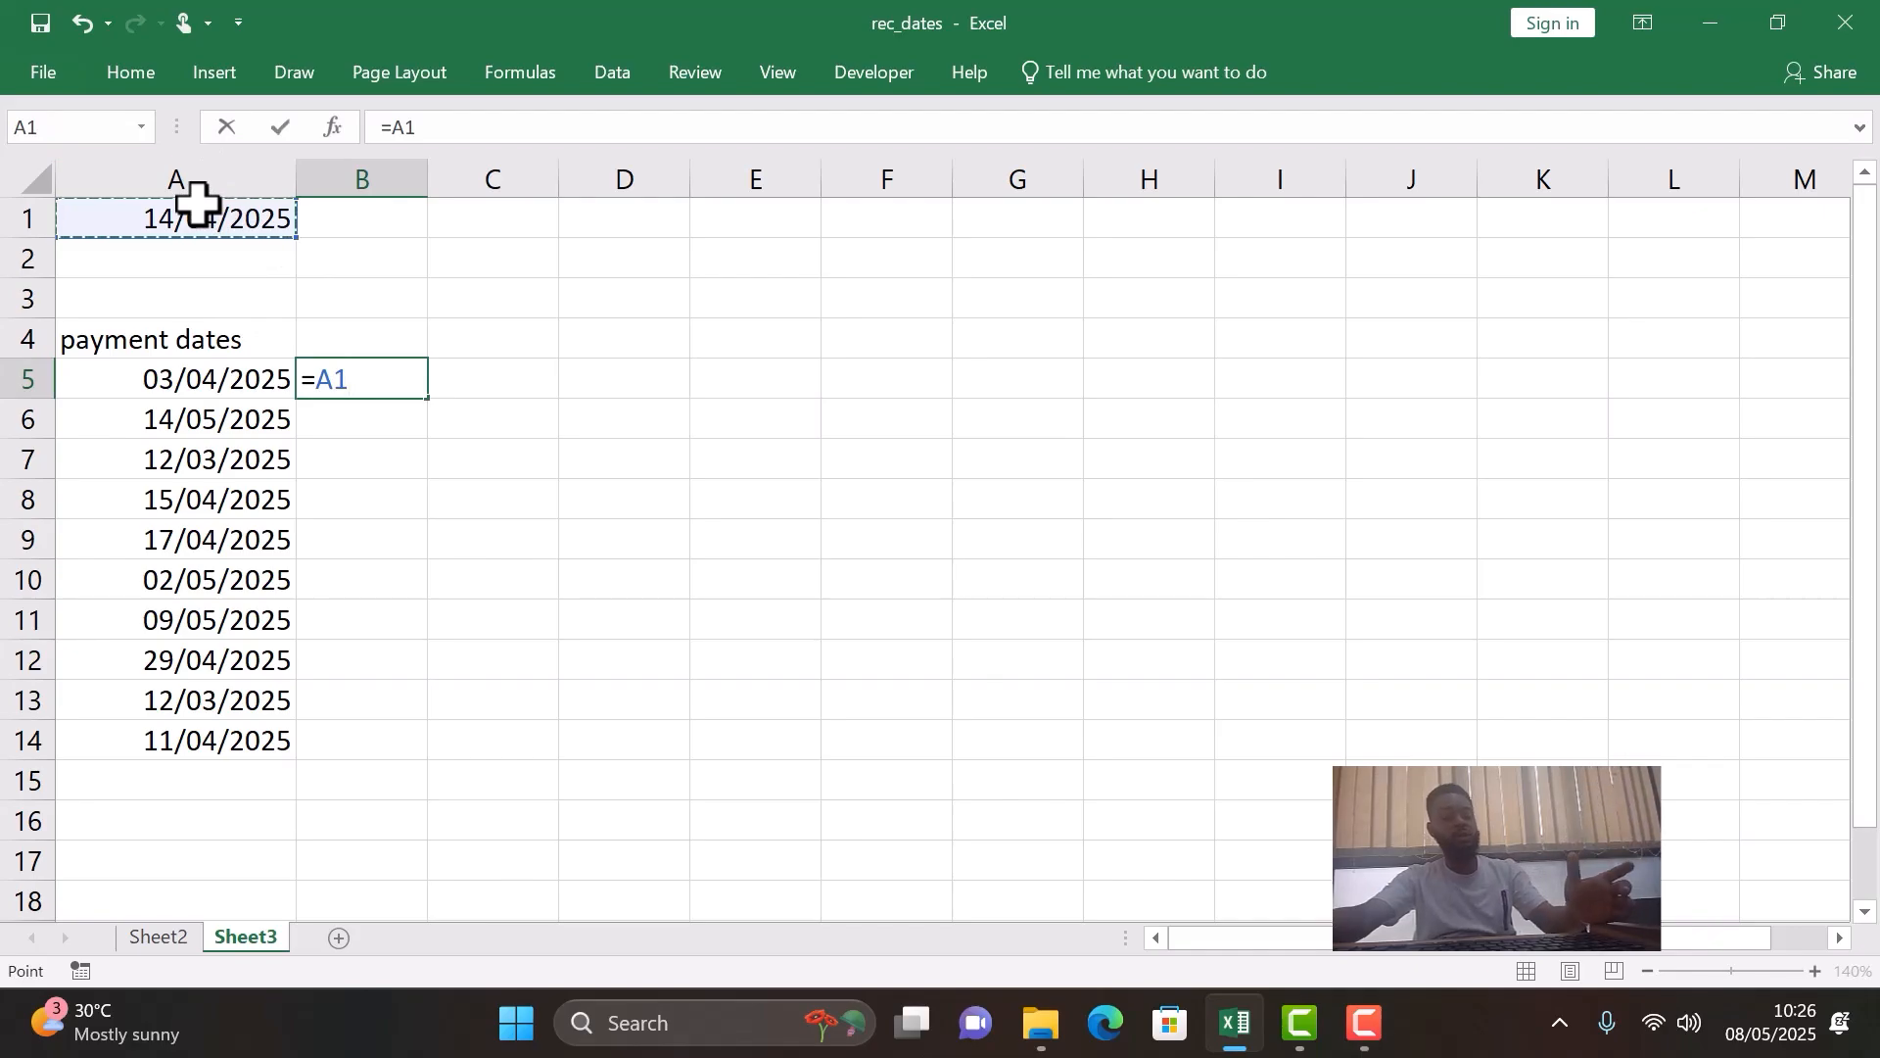
pyautogui.press('F4')
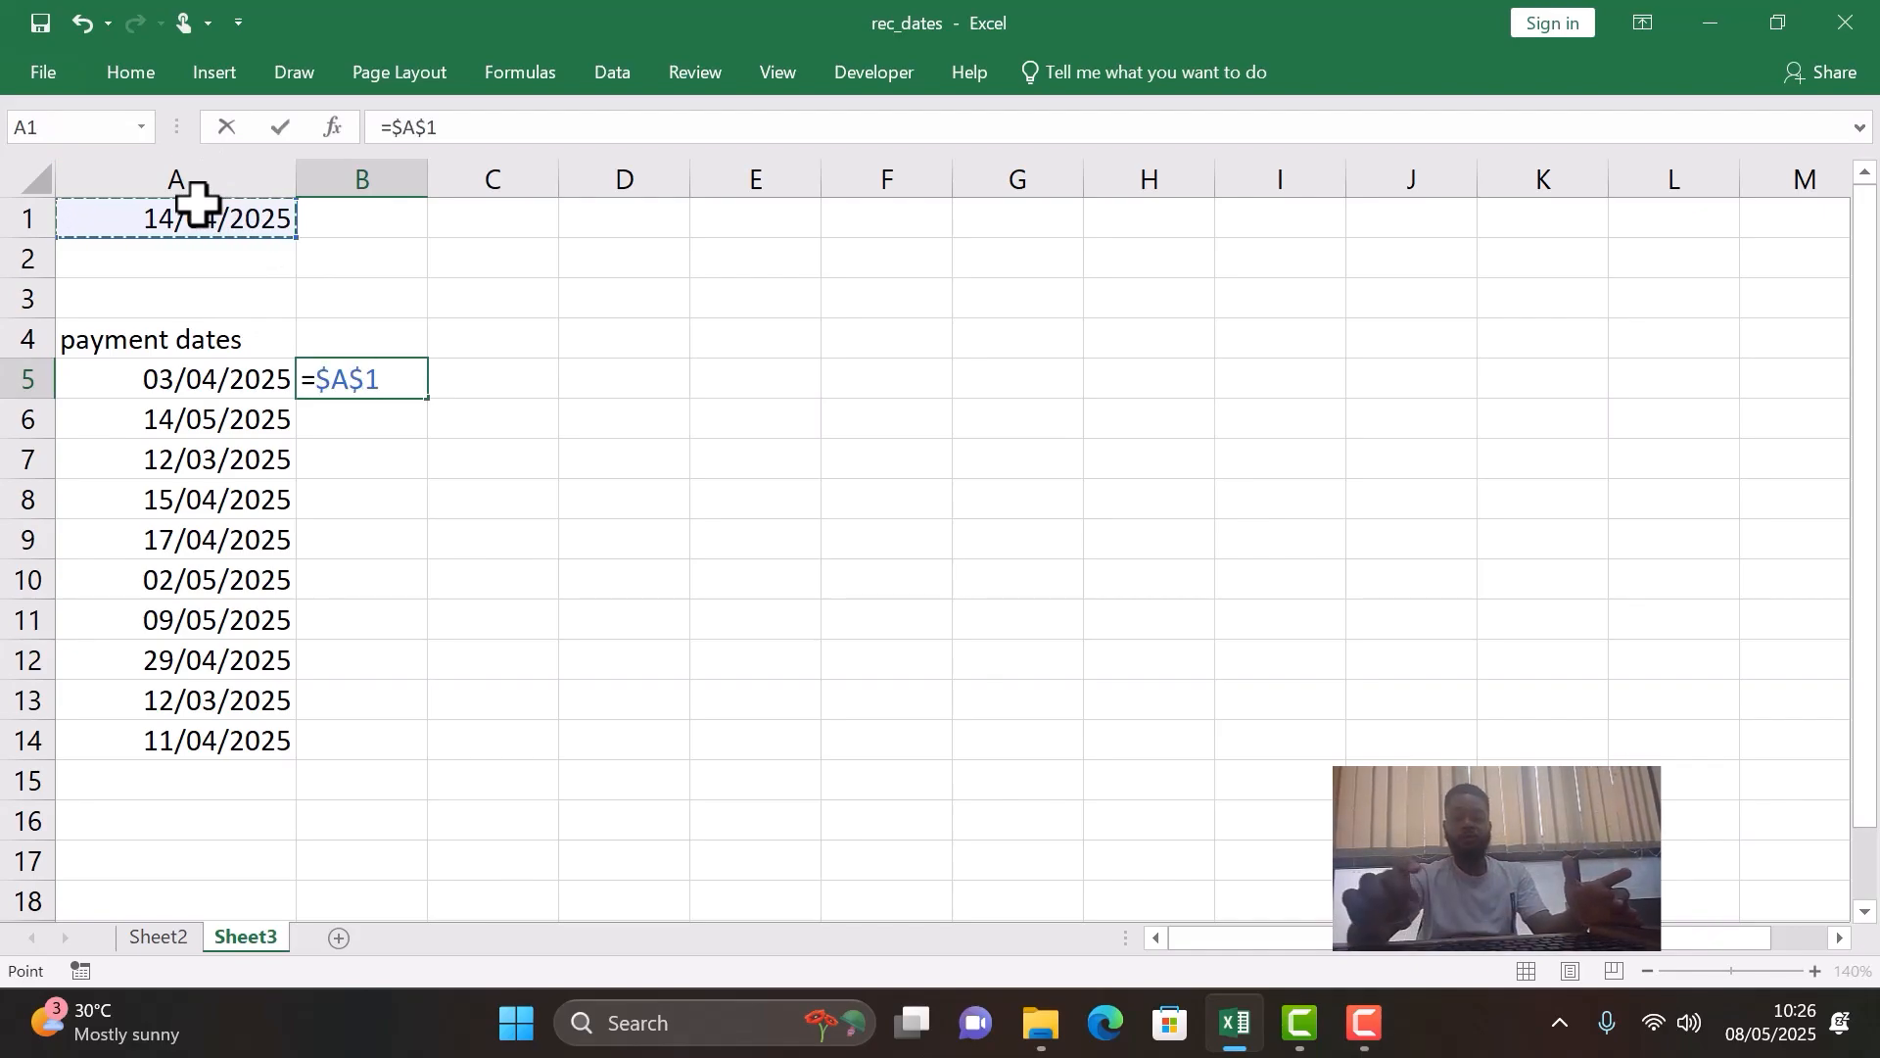
pyautogui.write('-')
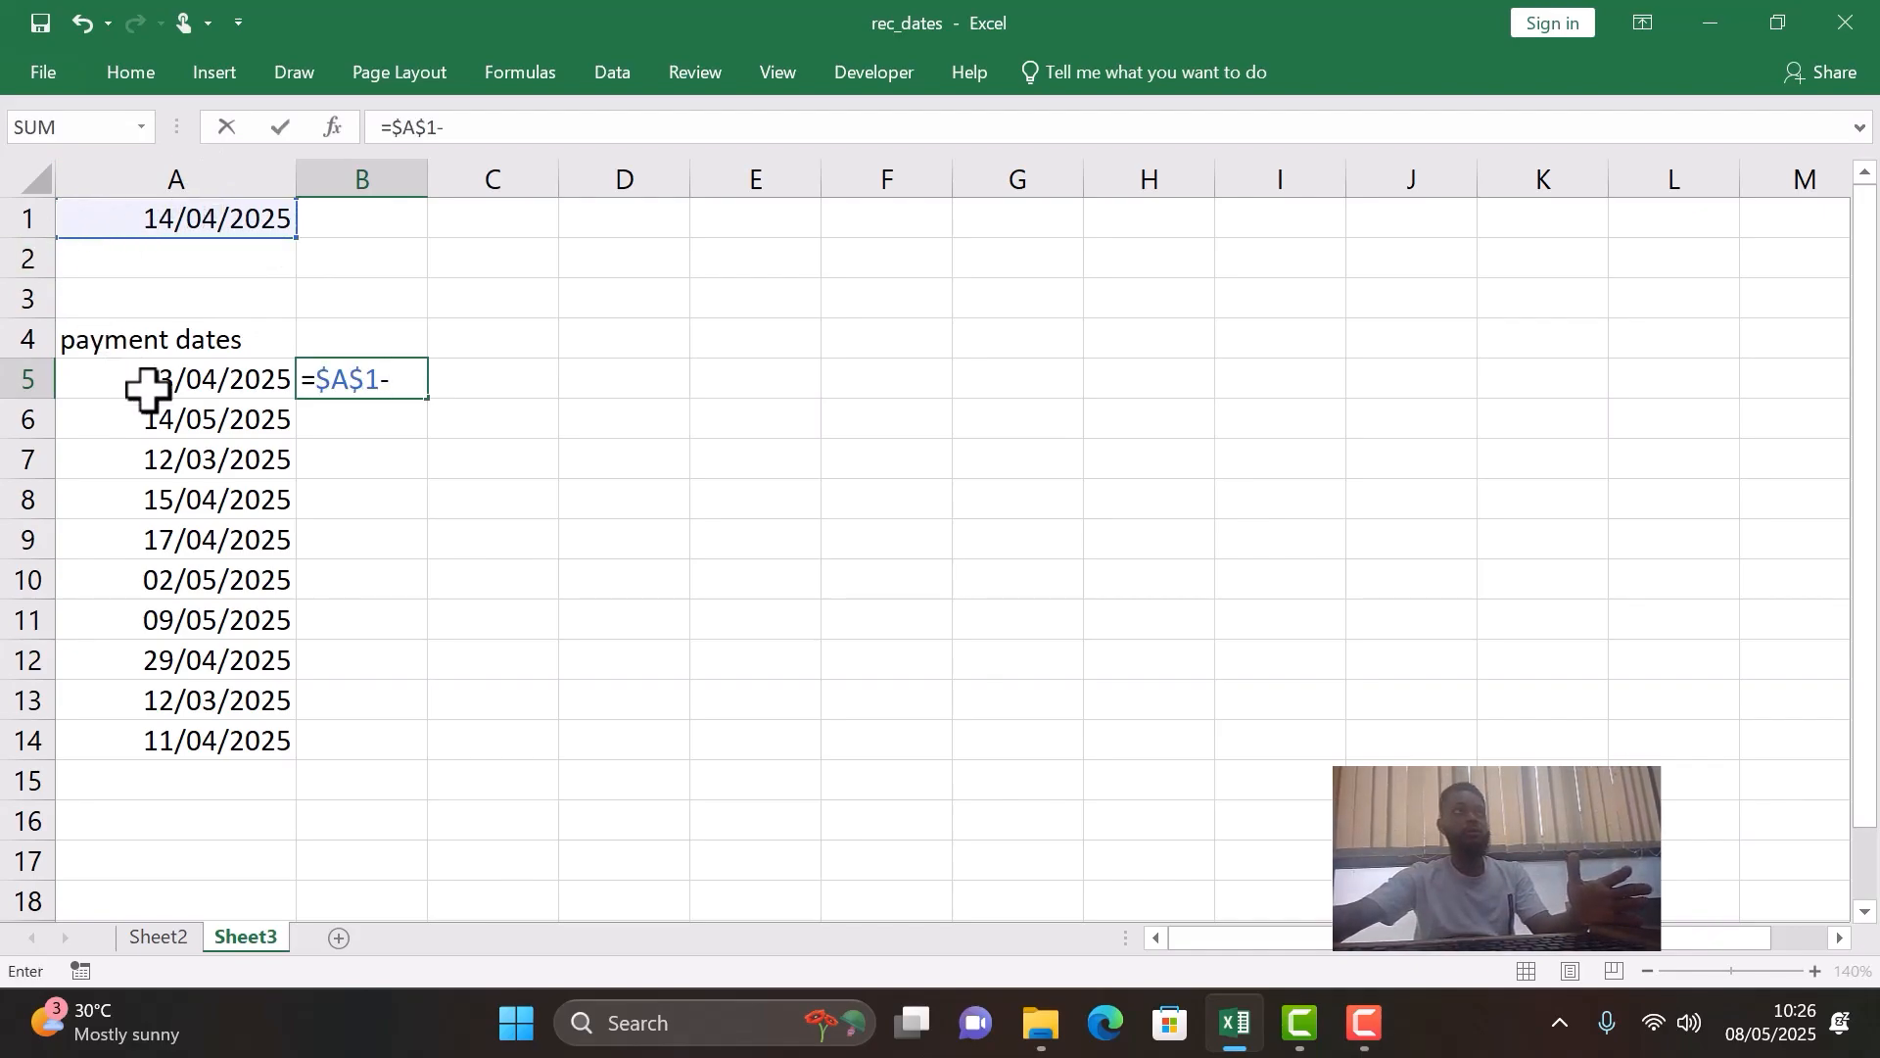
pyautogui.click(181, 379)
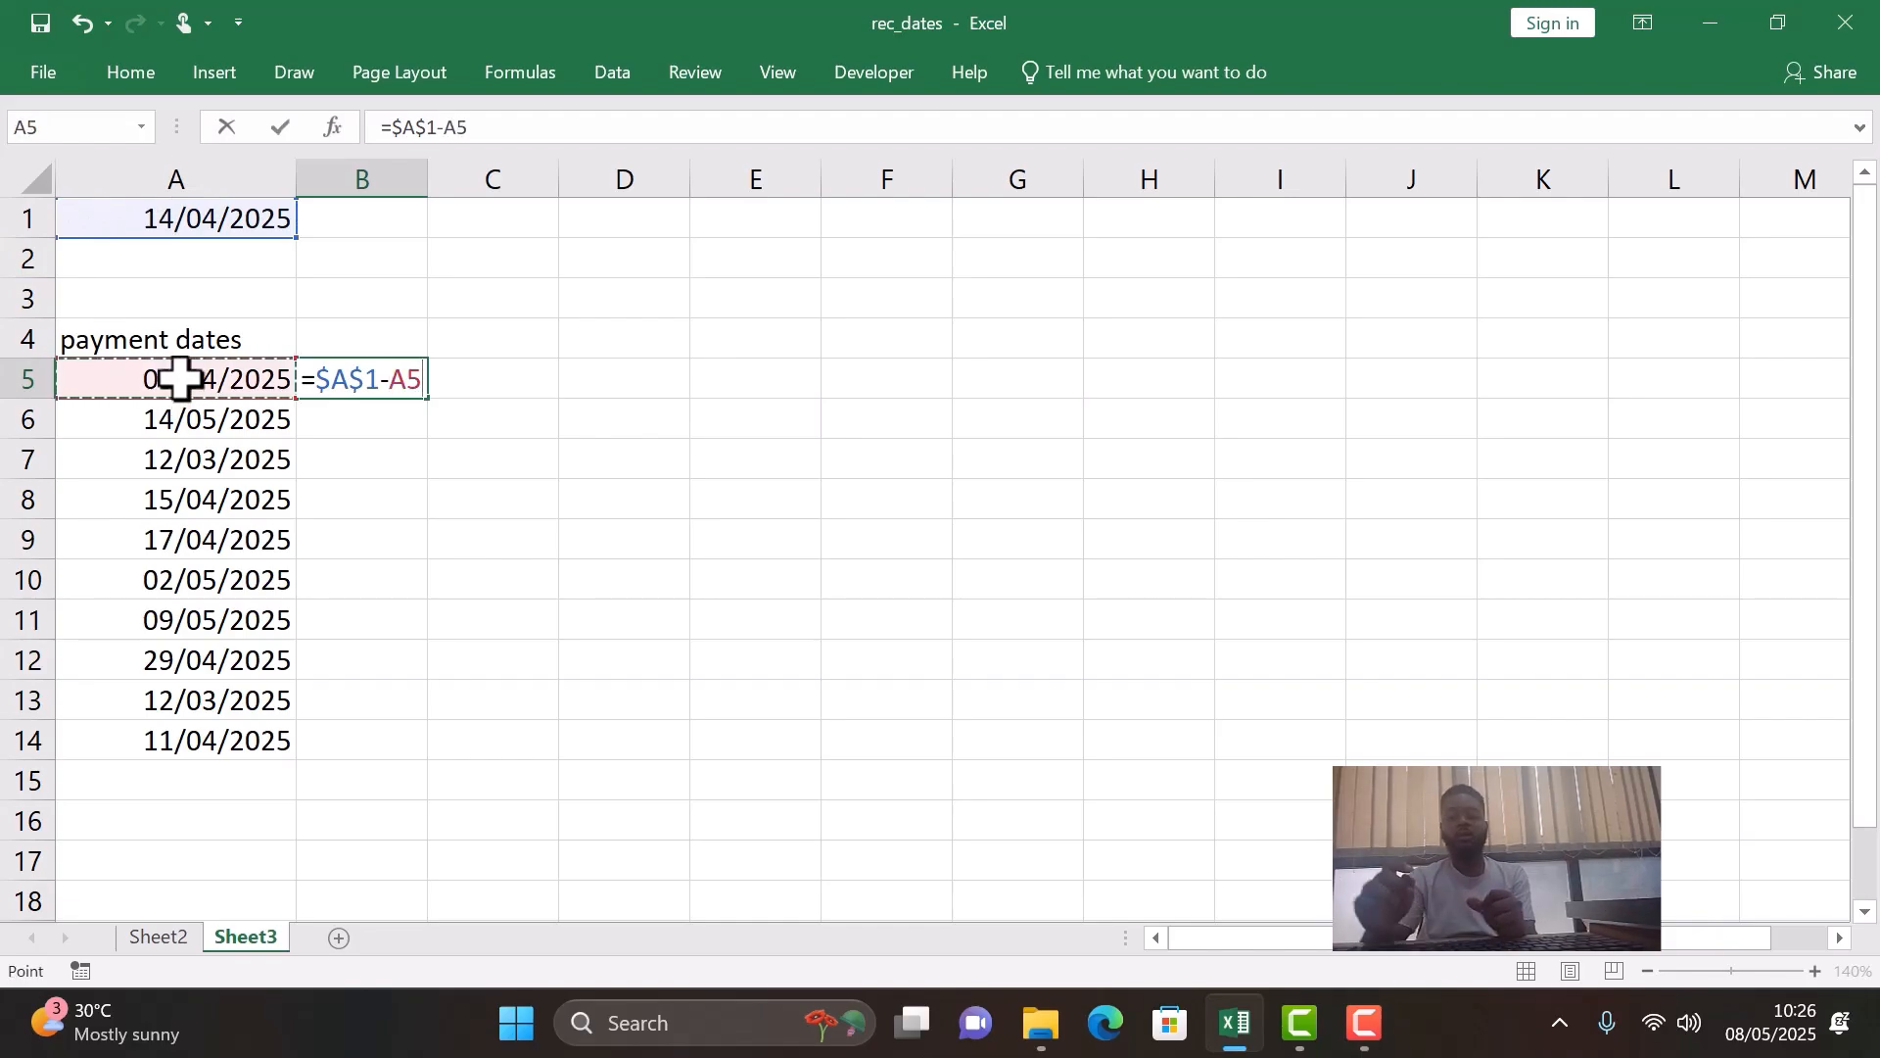
pyautogui.press('Return')
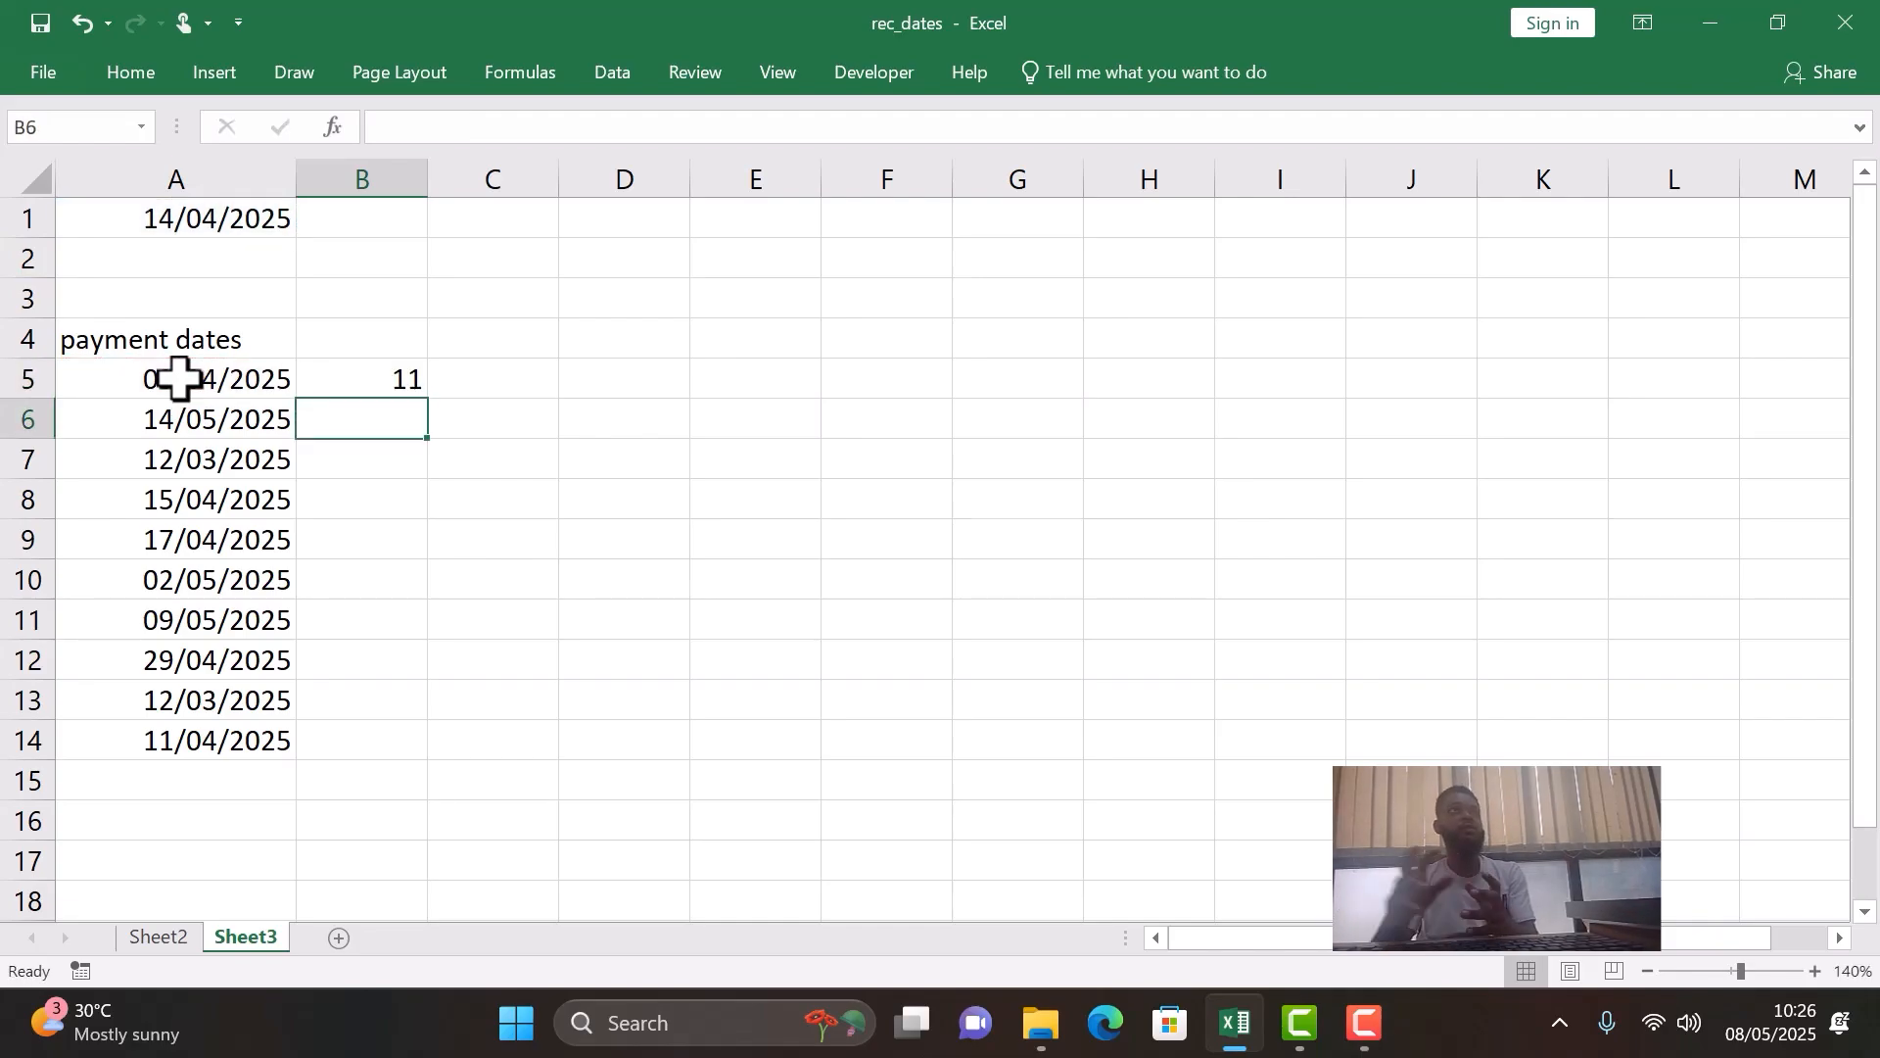
# - Check the formula in B5 against the dates in A5 and A1
pyautogui.click(361, 382)
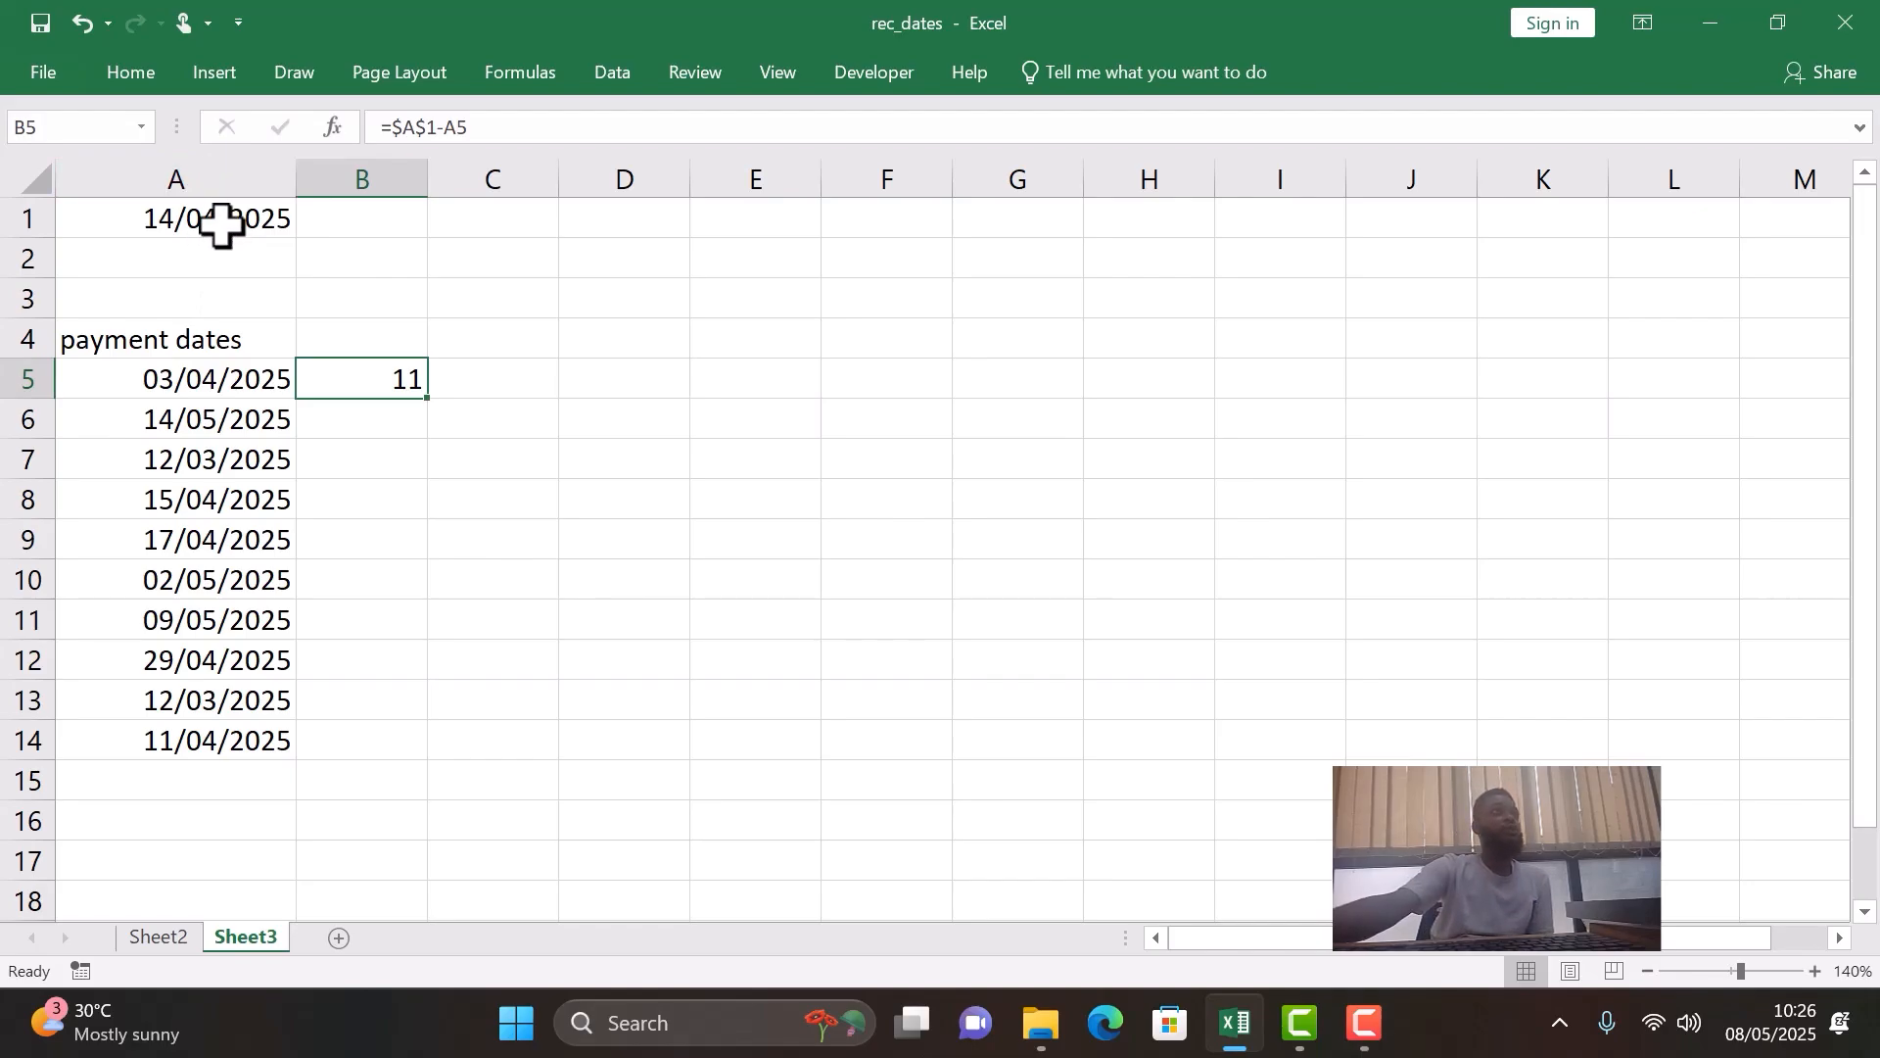
pyautogui.click(245, 382)
pyautogui.click(250, 218)
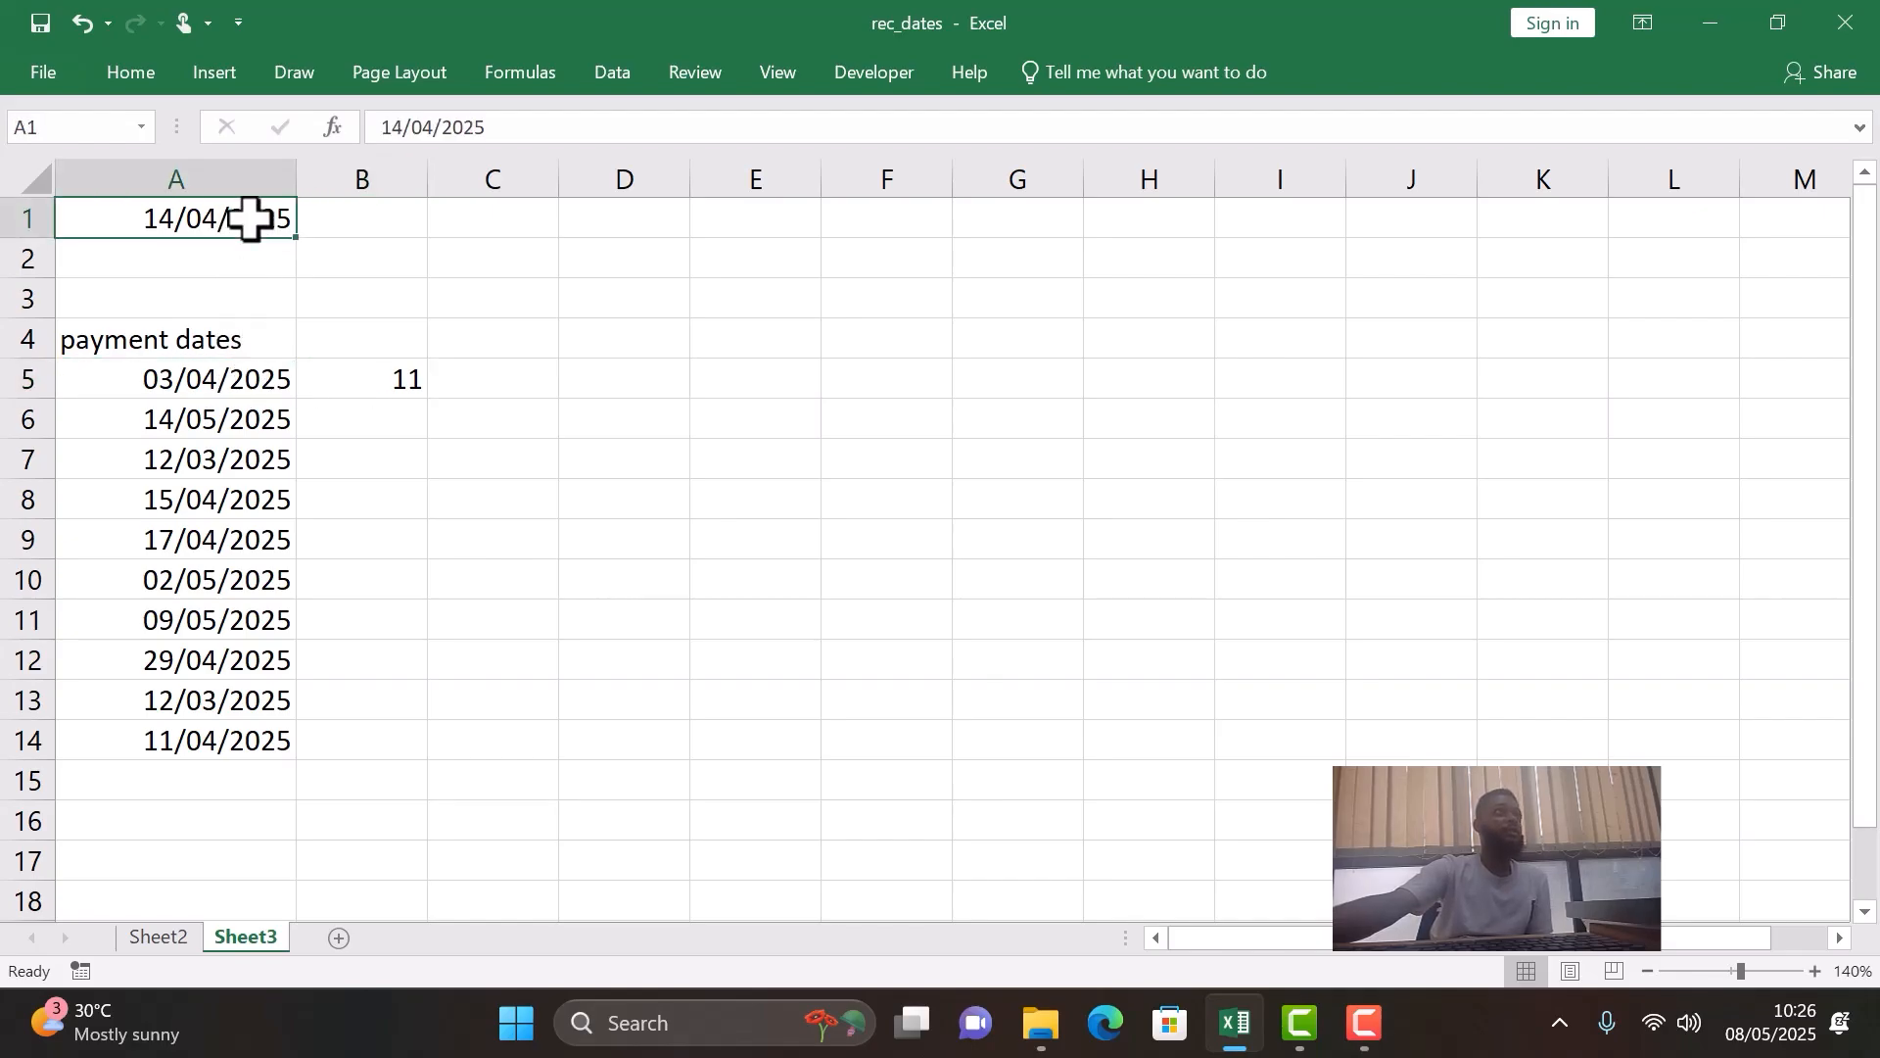
# - Fill the day-difference formula from B5 down to B14 and check the copy in B6
pyautogui.click(353, 380)
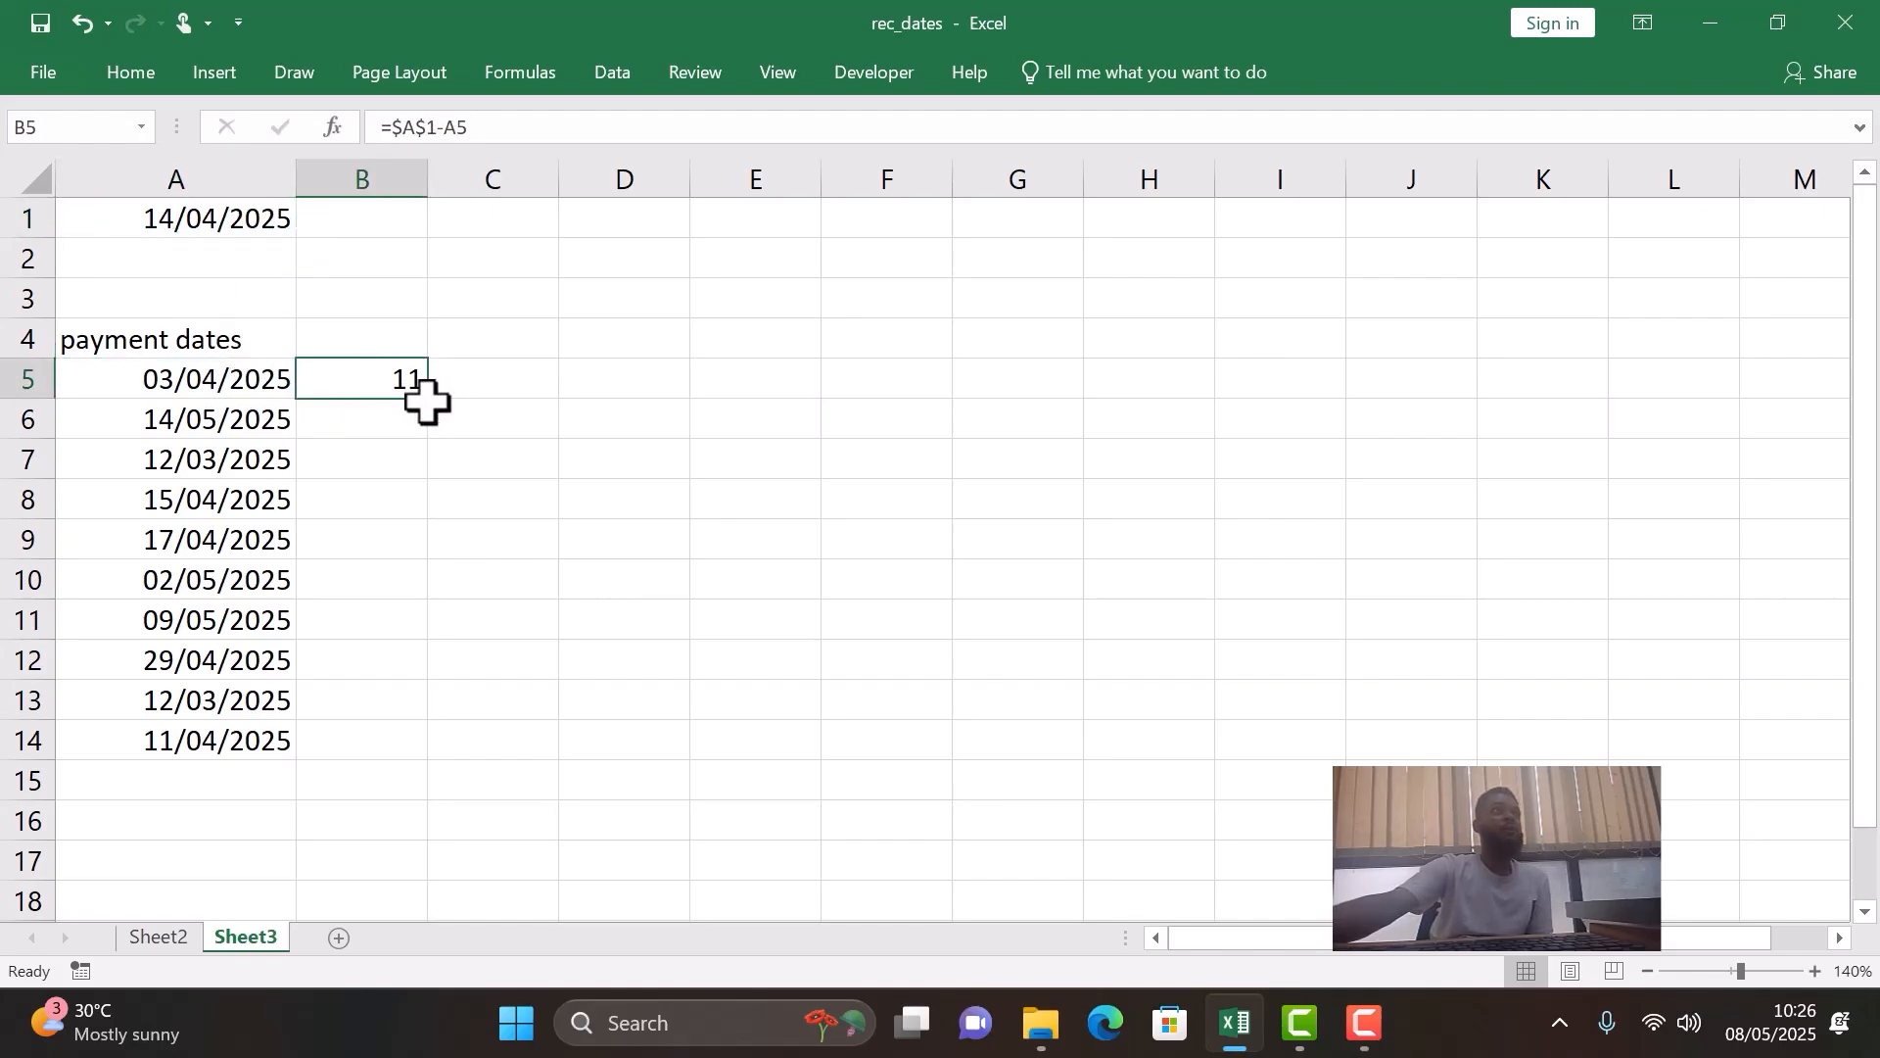
pyautogui.doubleClick(431, 404)
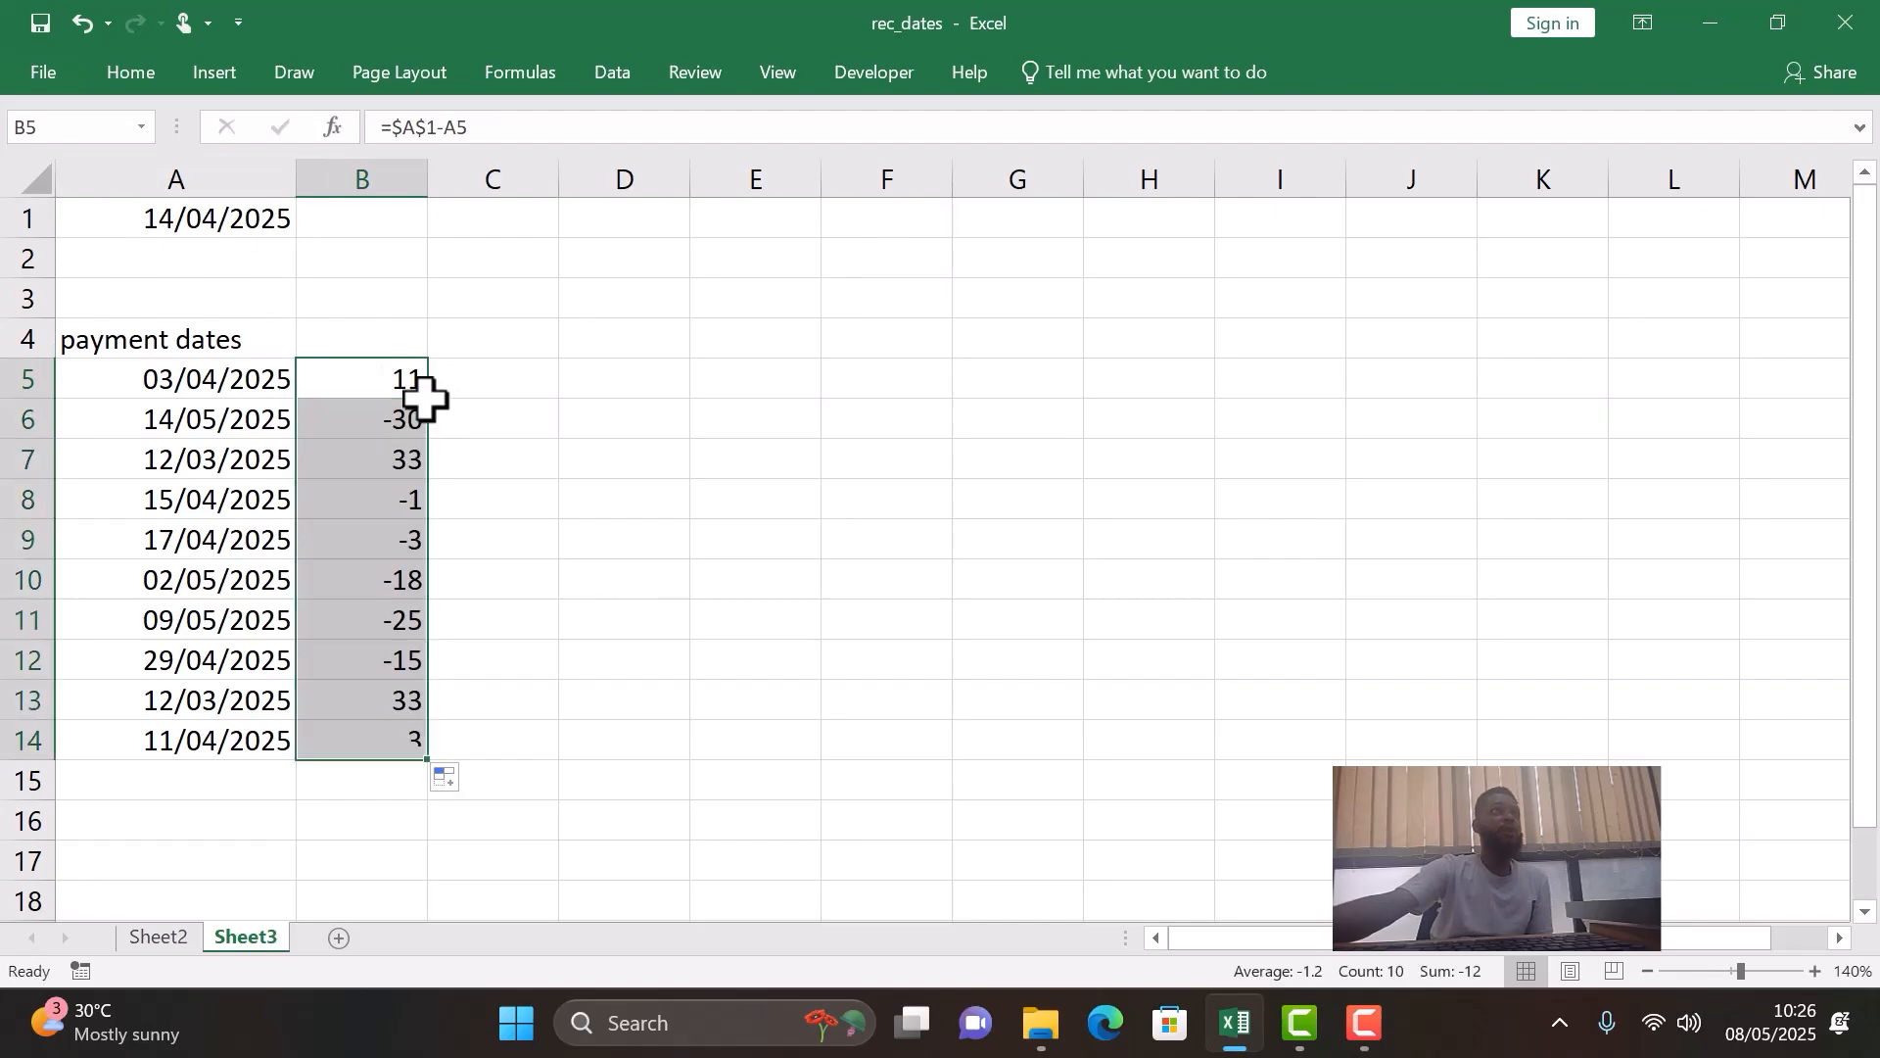
pyautogui.click(369, 423)
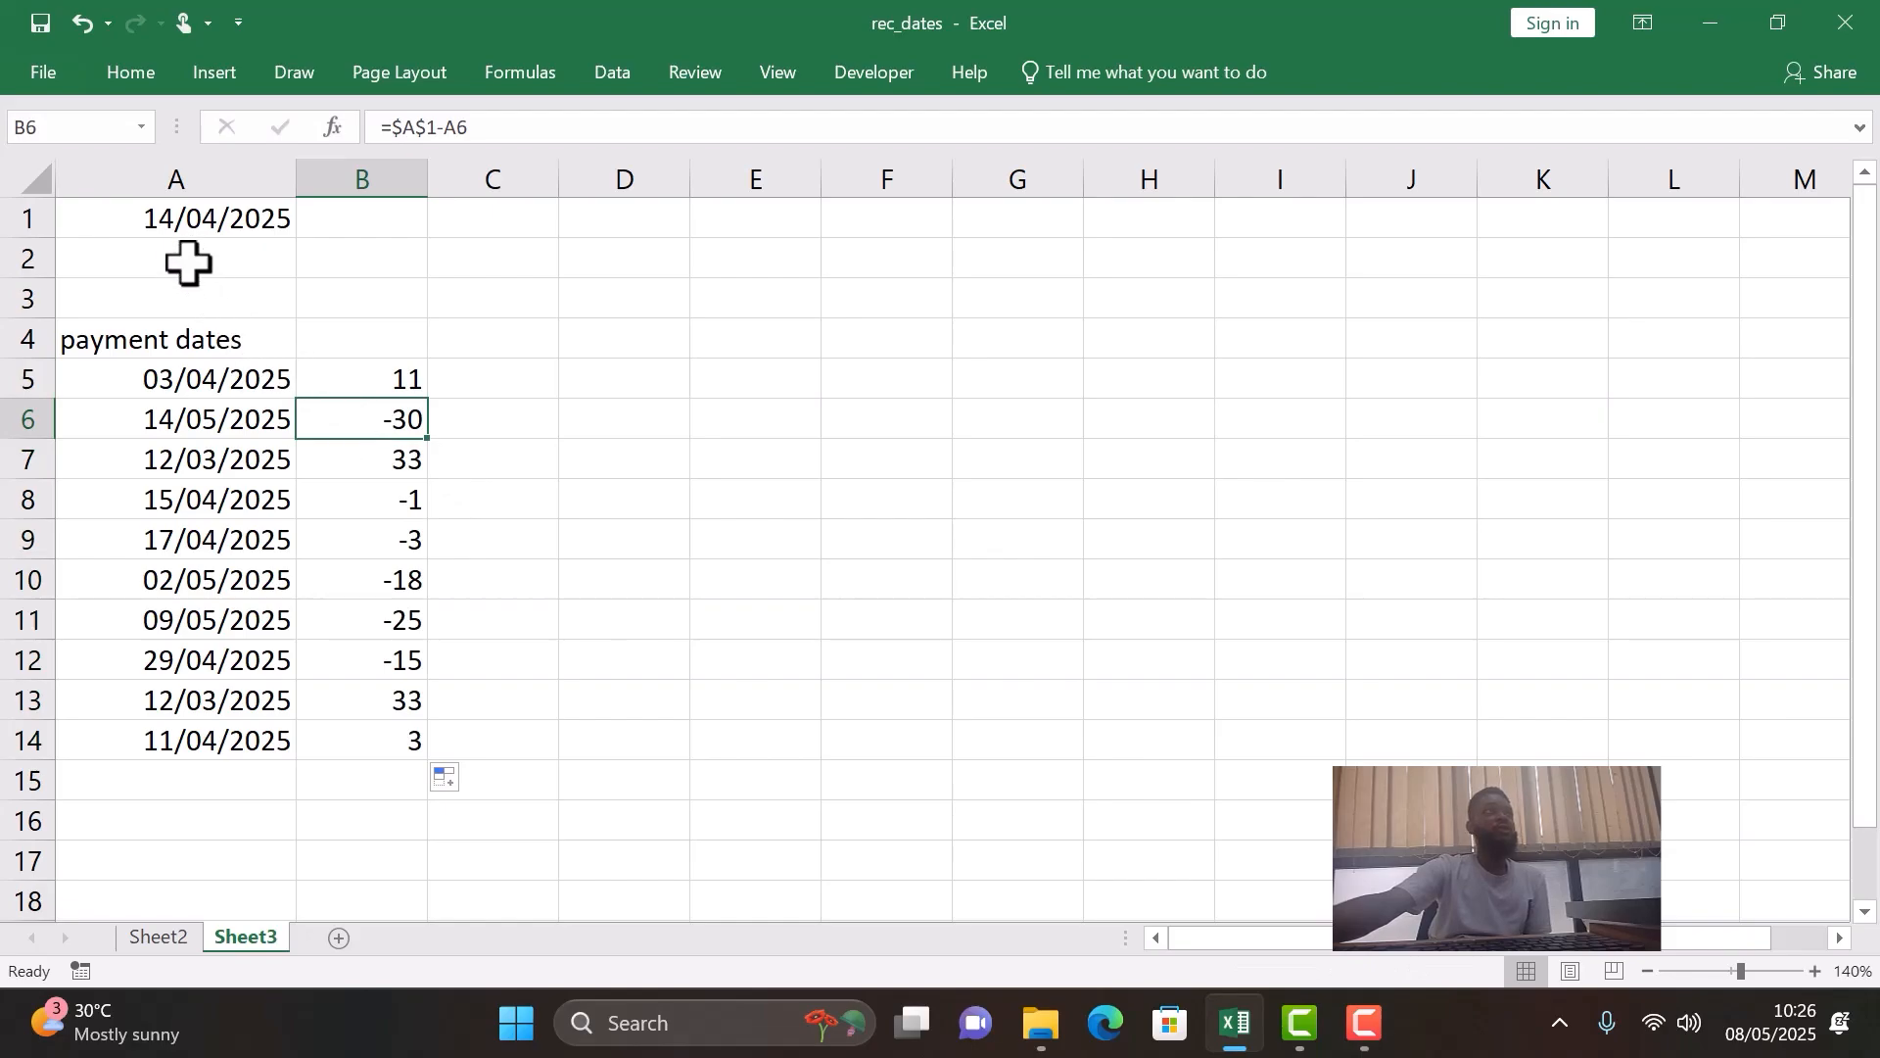
# - Compare the day differences in B6 and B7 with their payment dates and the reference date in A1
pyautogui.click(170, 216)
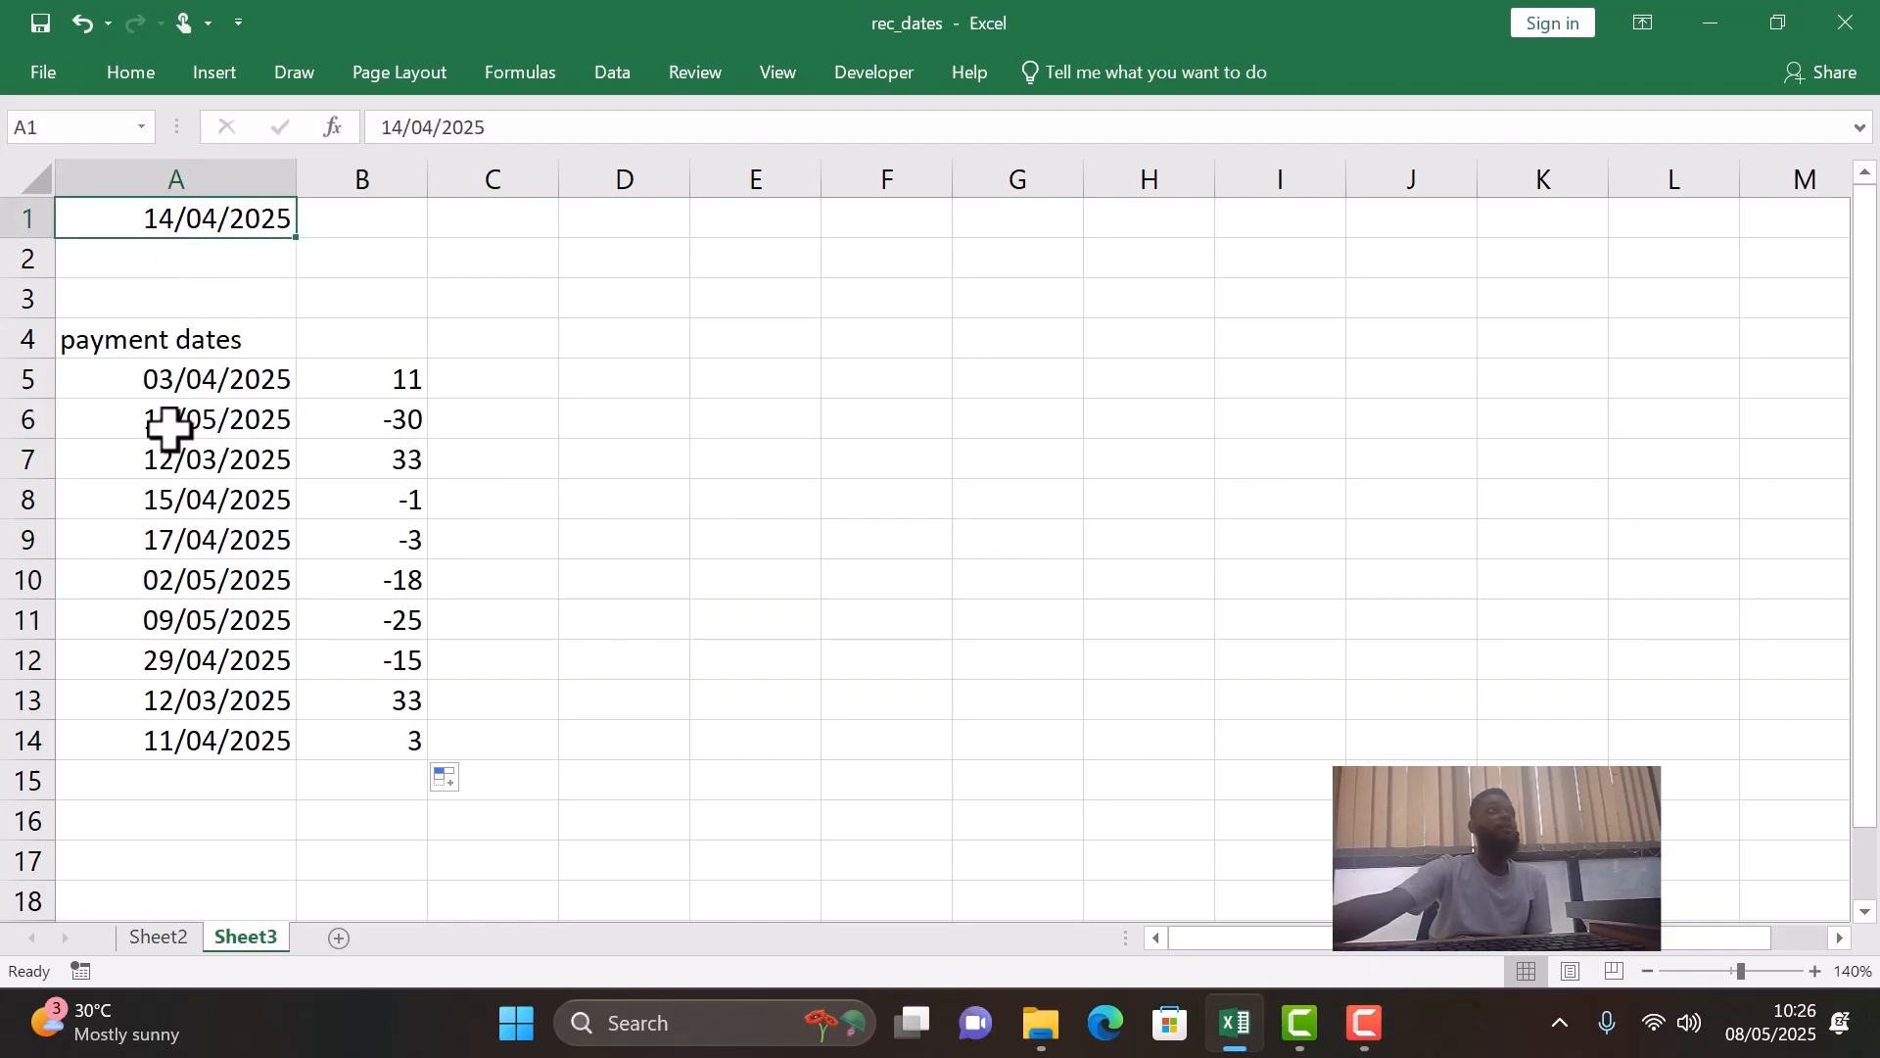
pyautogui.click(206, 426)
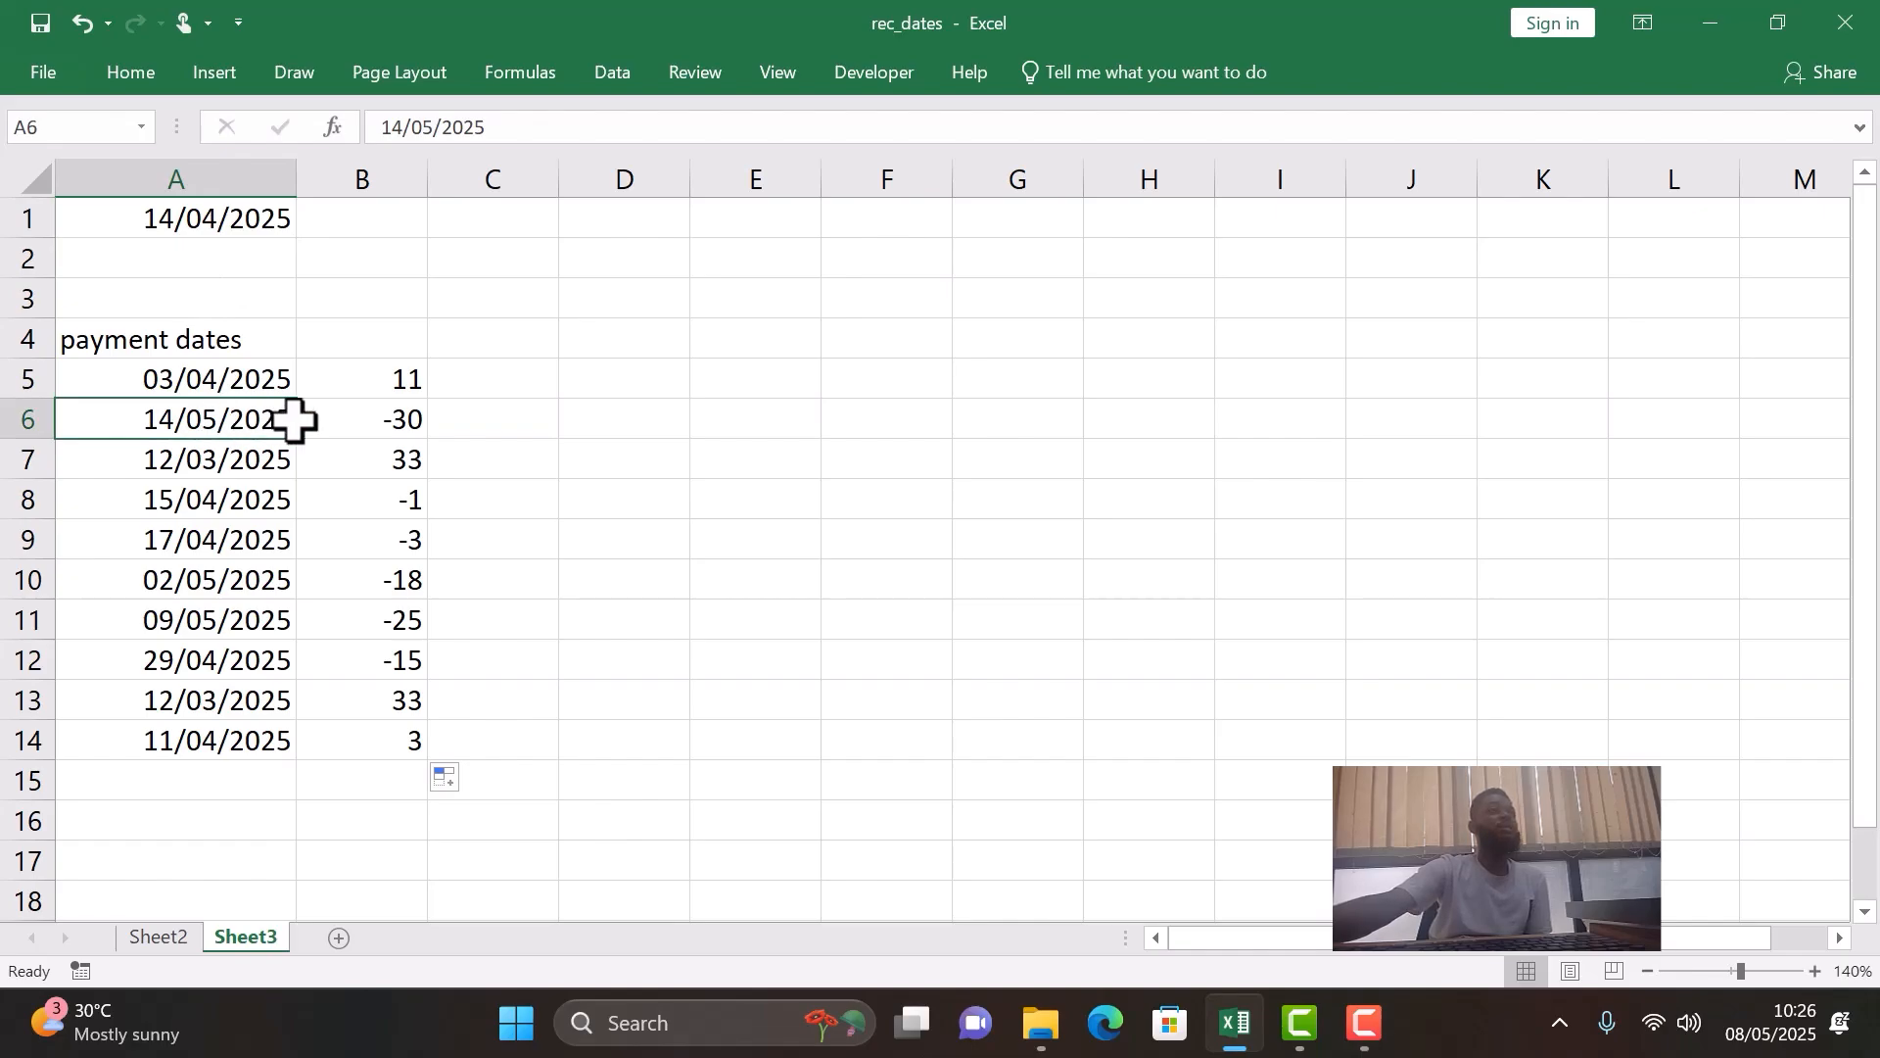
pyautogui.click(385, 421)
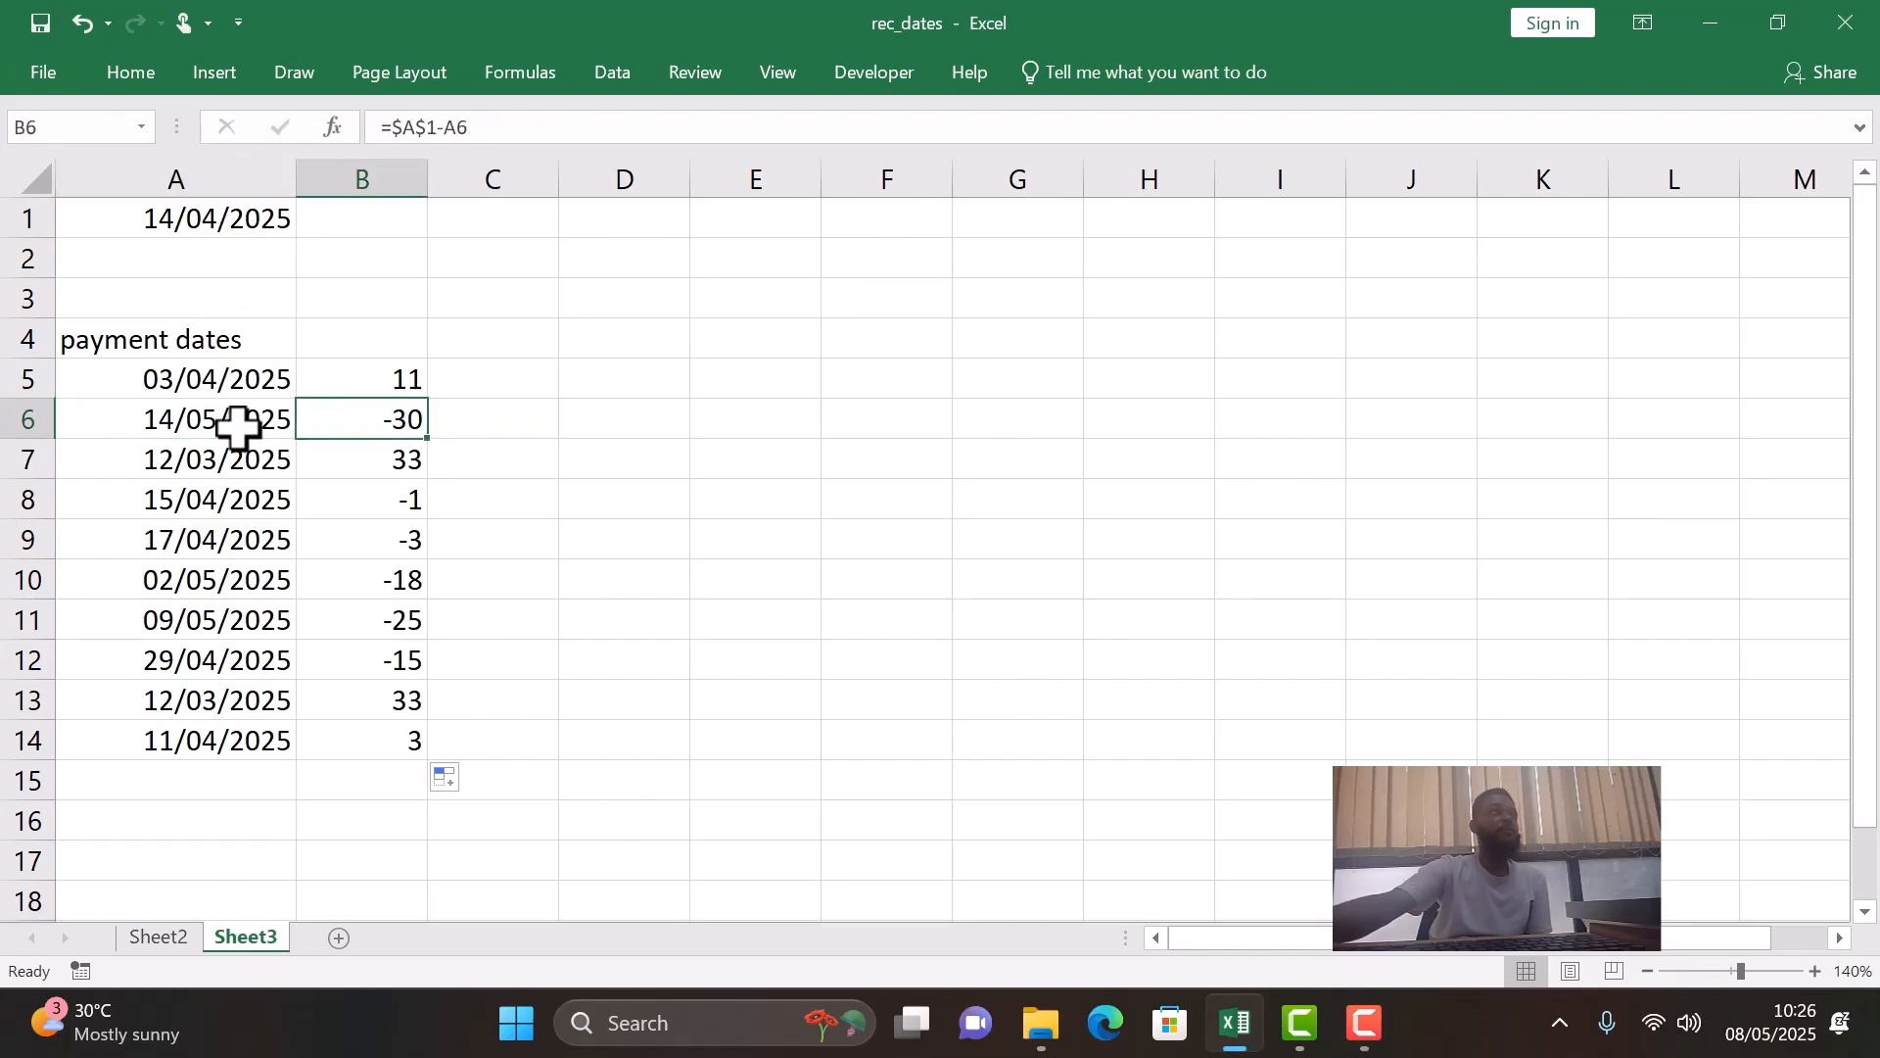
pyautogui.click(333, 467)
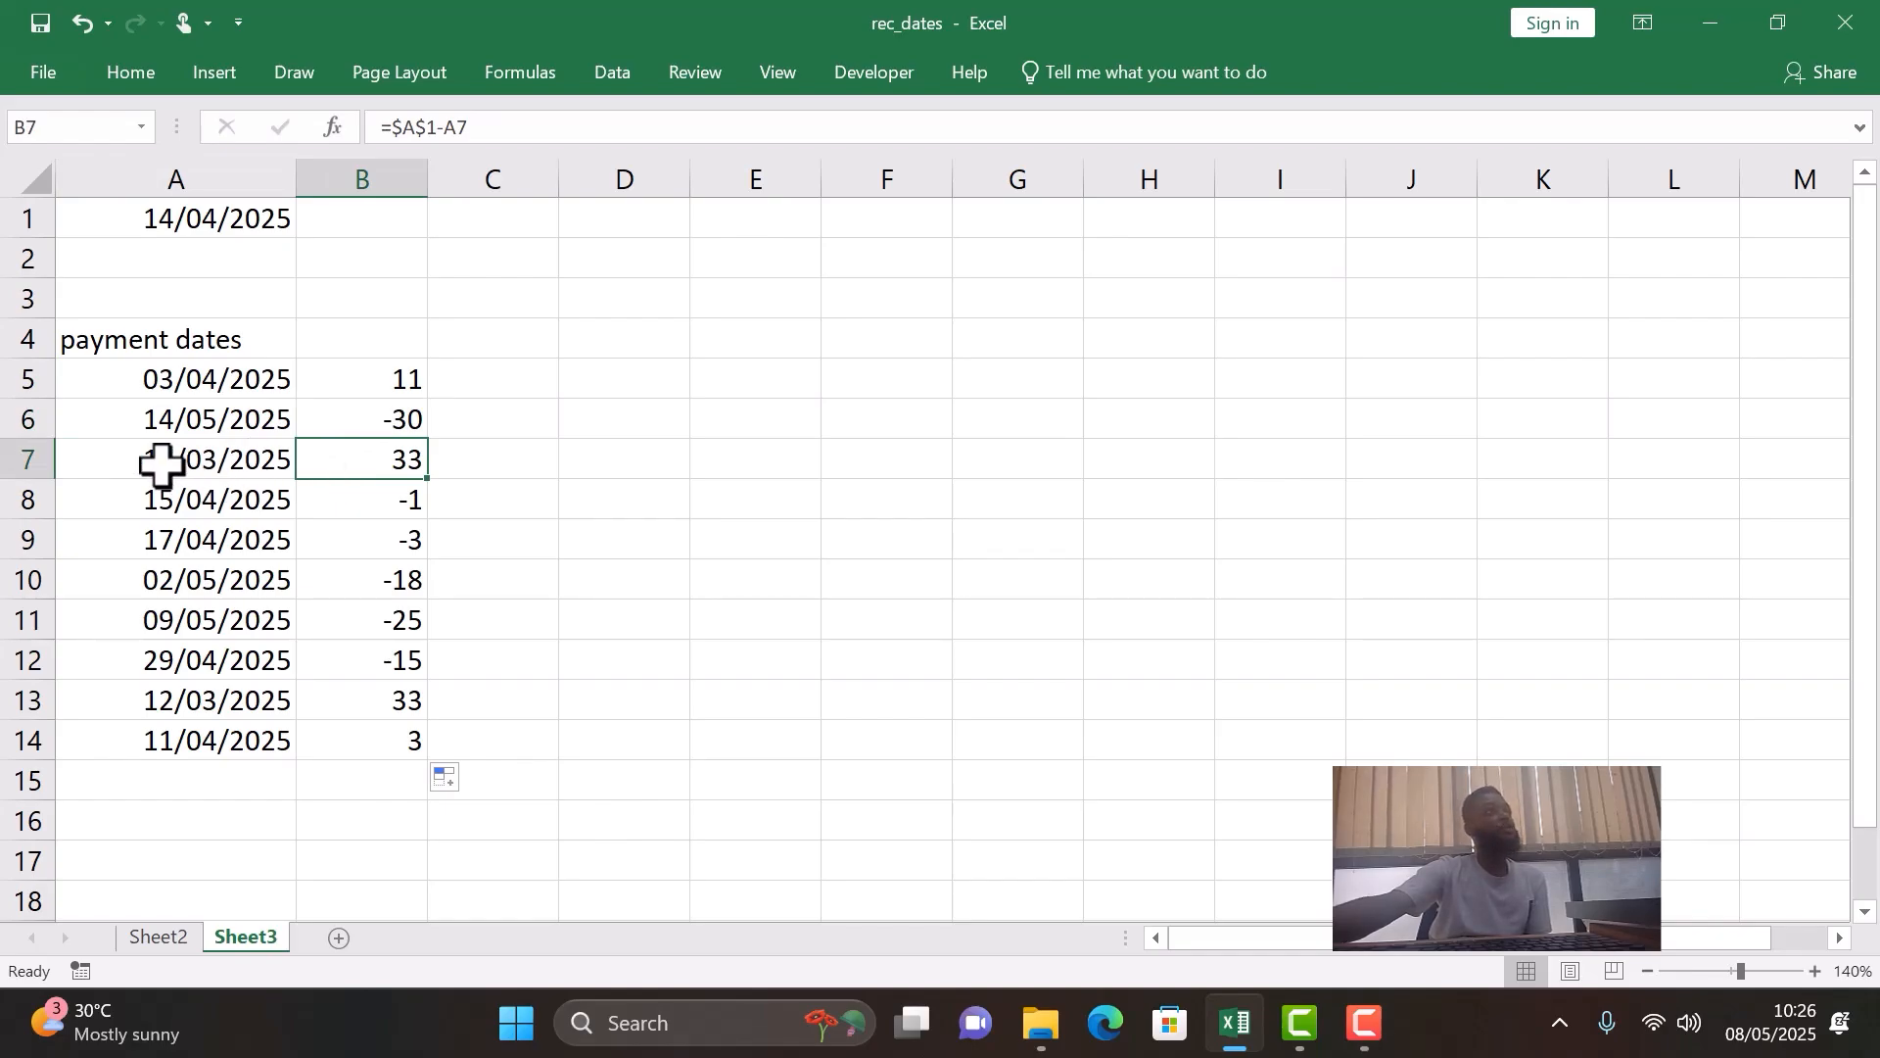
pyautogui.click(196, 464)
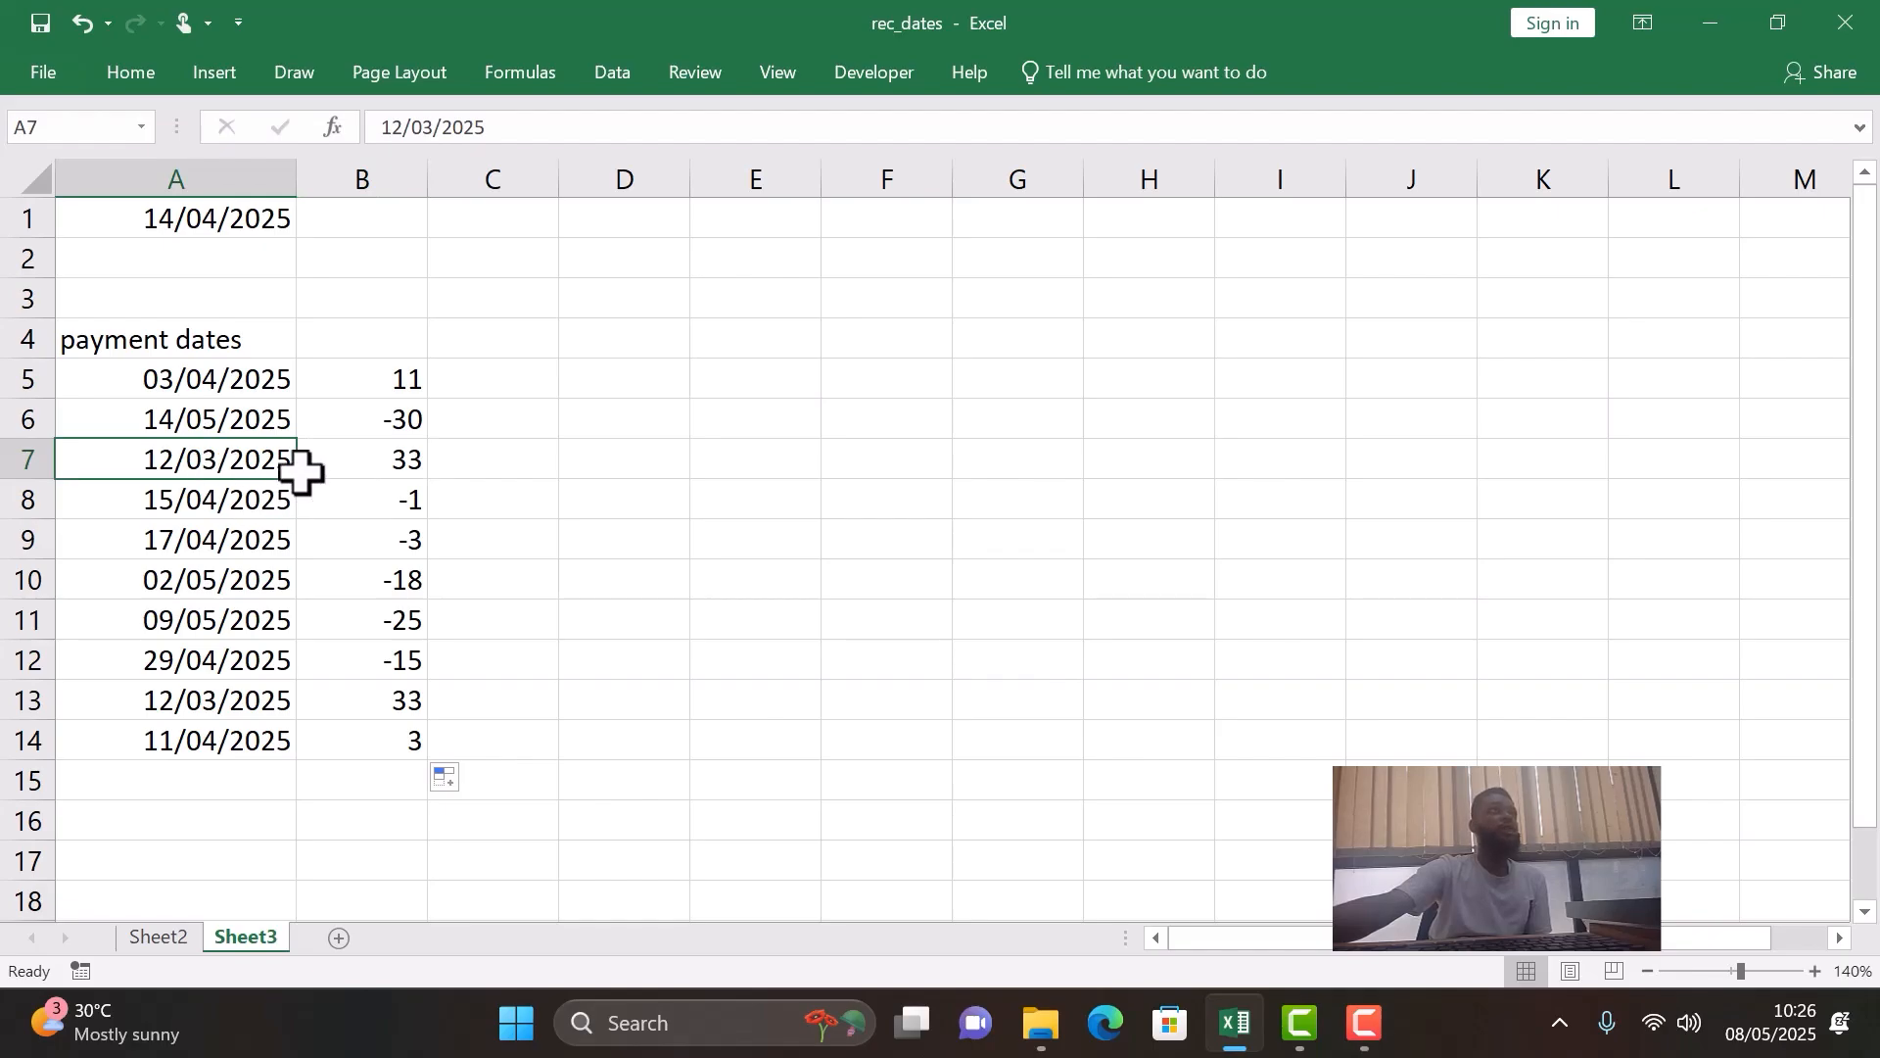
pyautogui.click(235, 209)
# - Examine the copied day-difference formulas in B8 through B14 against their payment dates
pyautogui.click(360, 497)
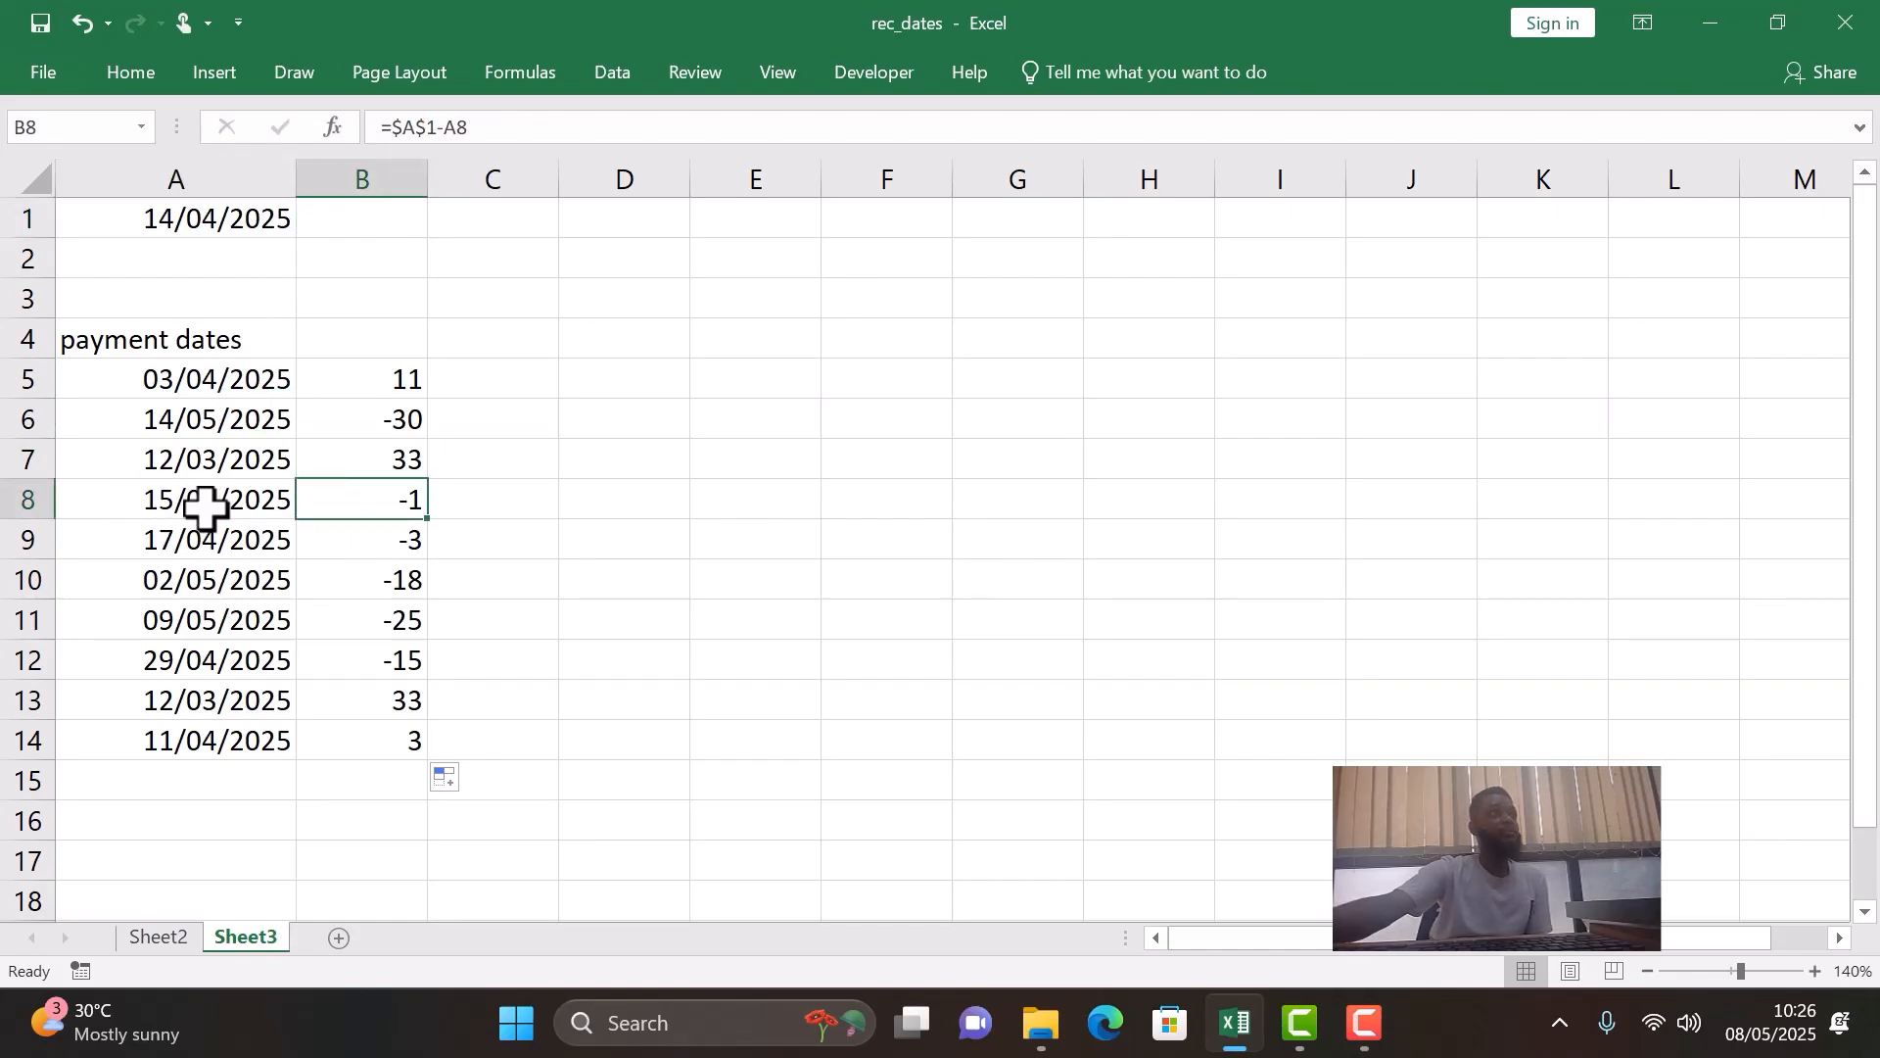
pyautogui.click(341, 544)
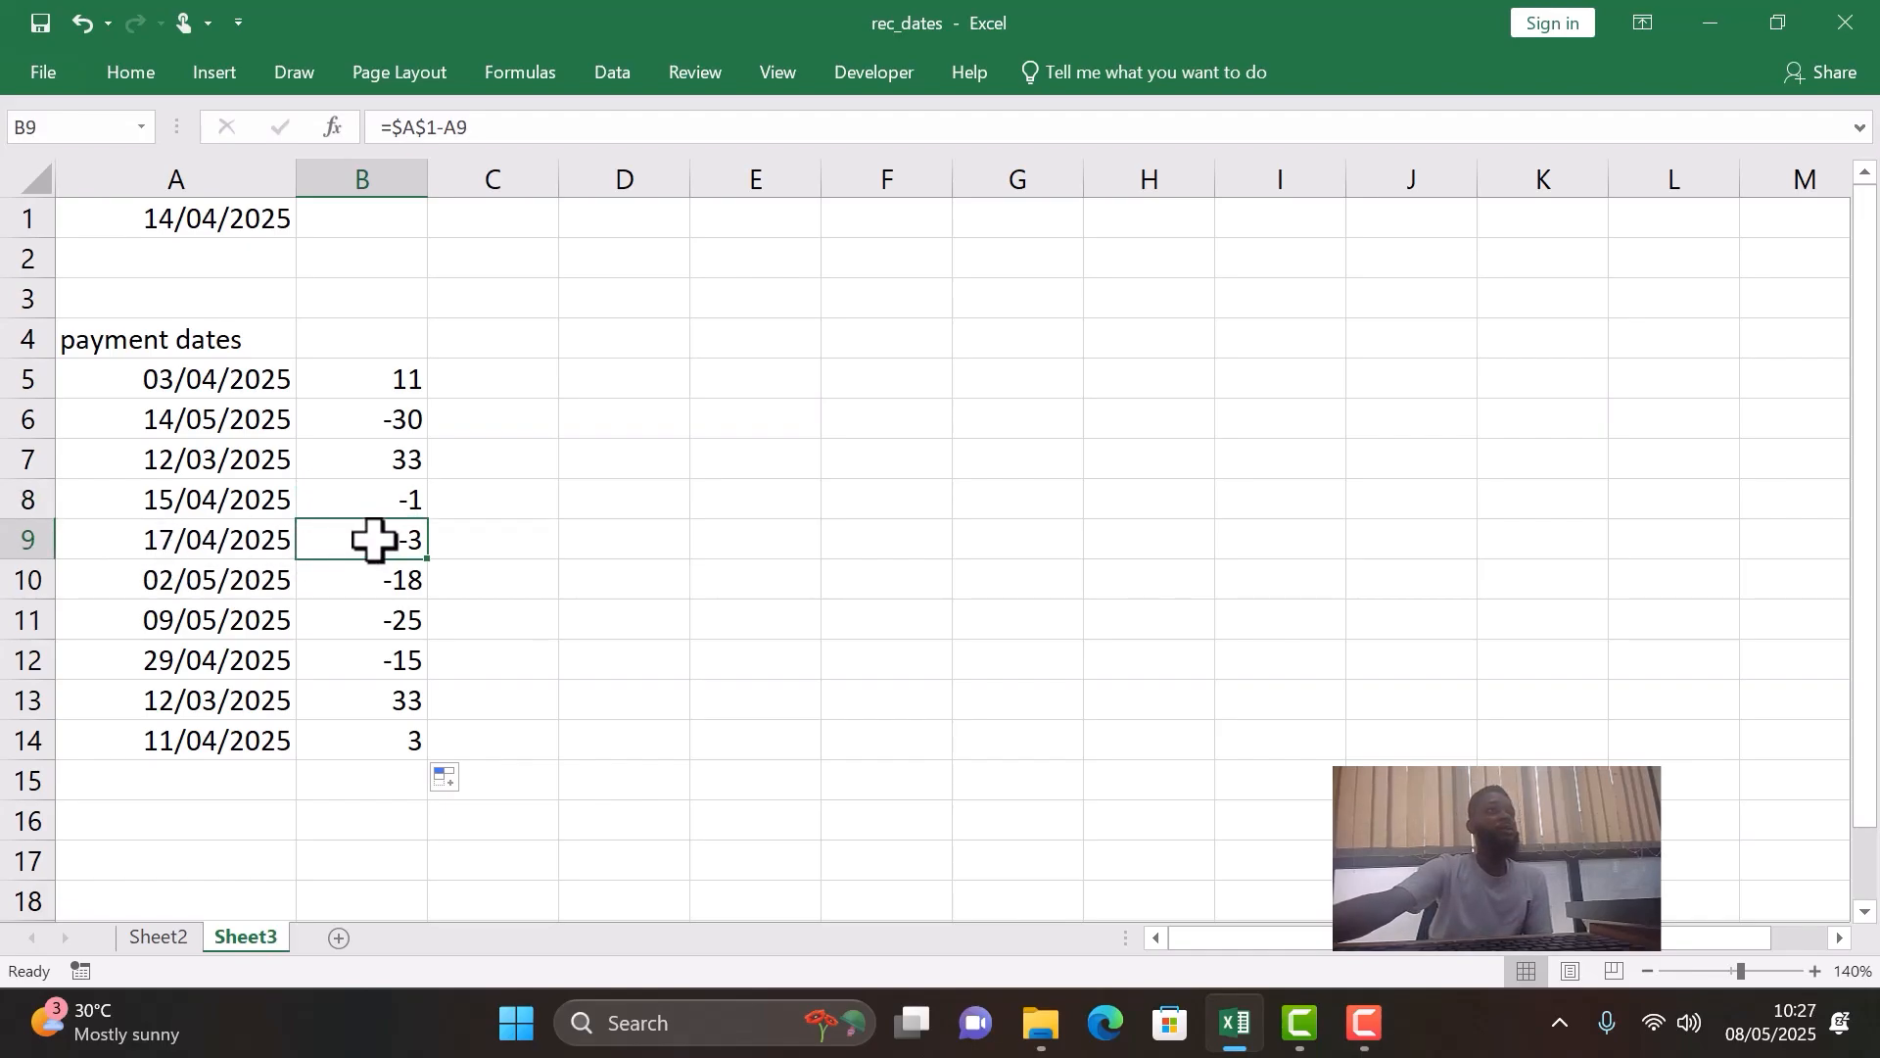
pyautogui.click(243, 581)
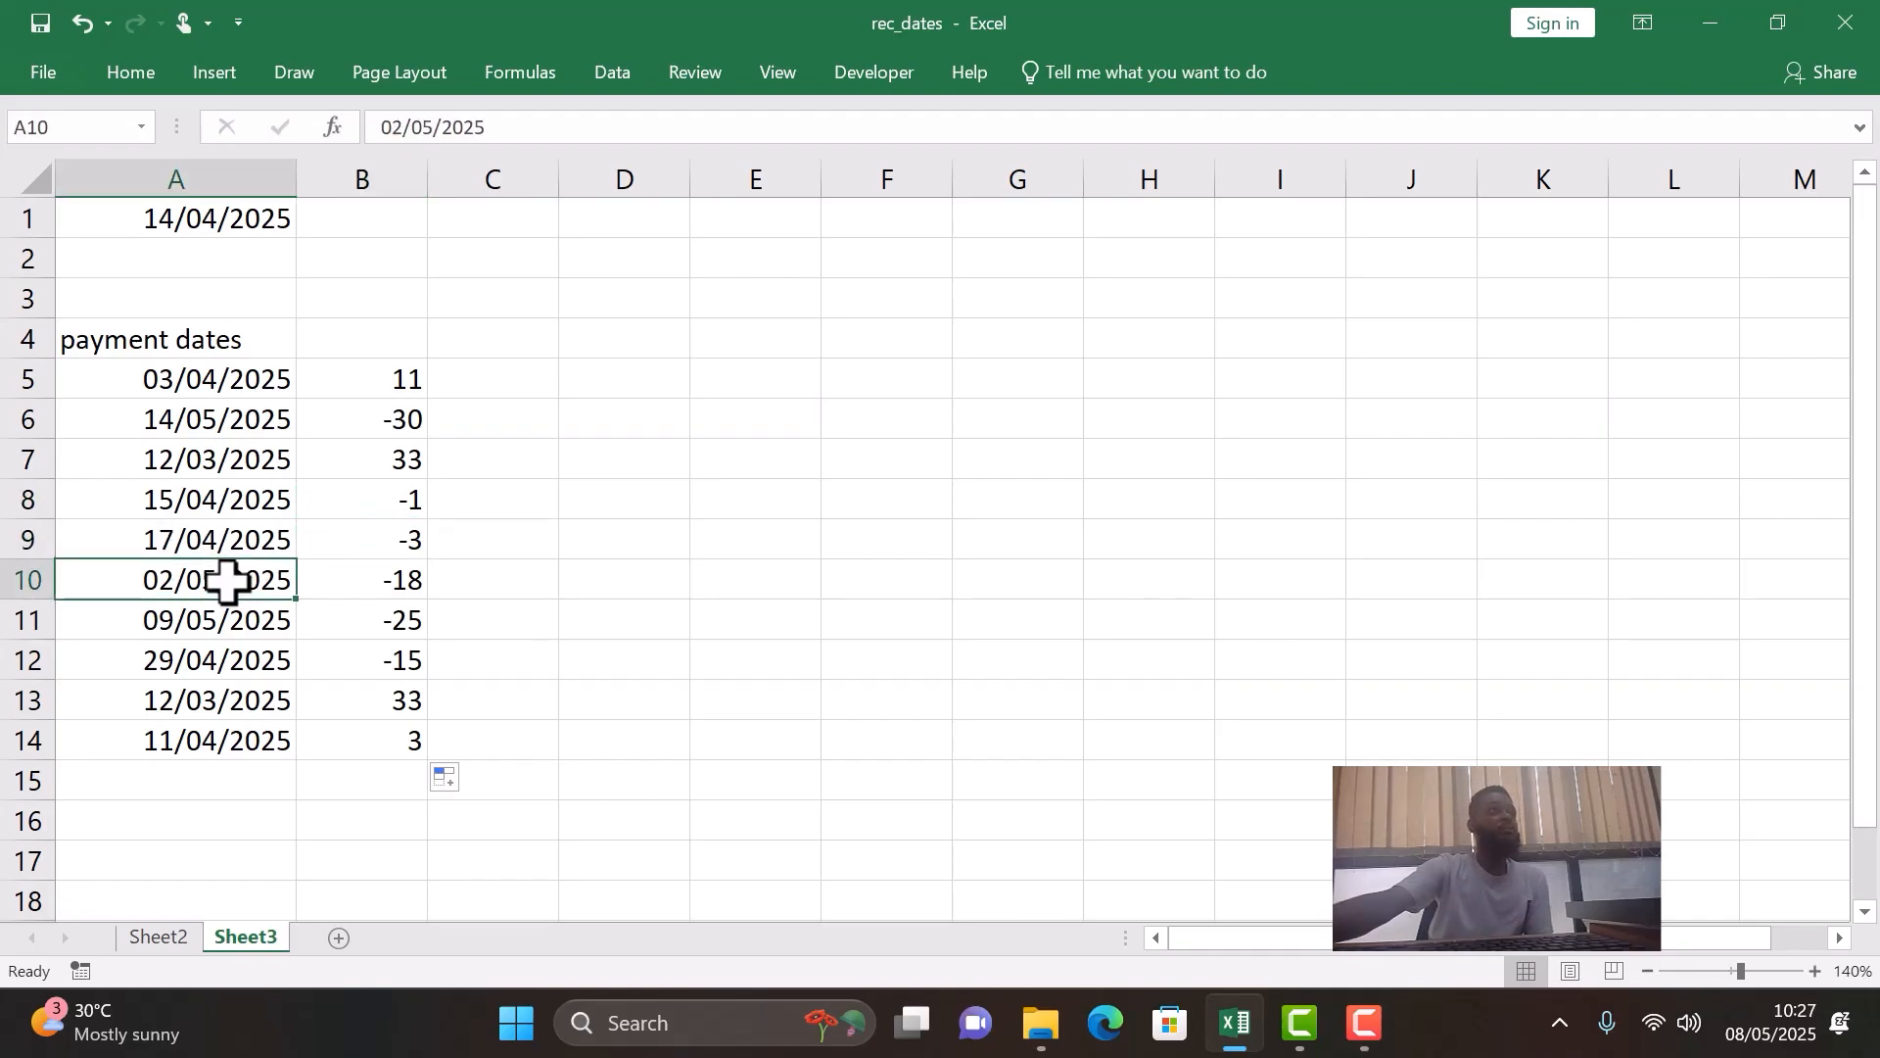
pyautogui.click(407, 587)
pyautogui.click(401, 632)
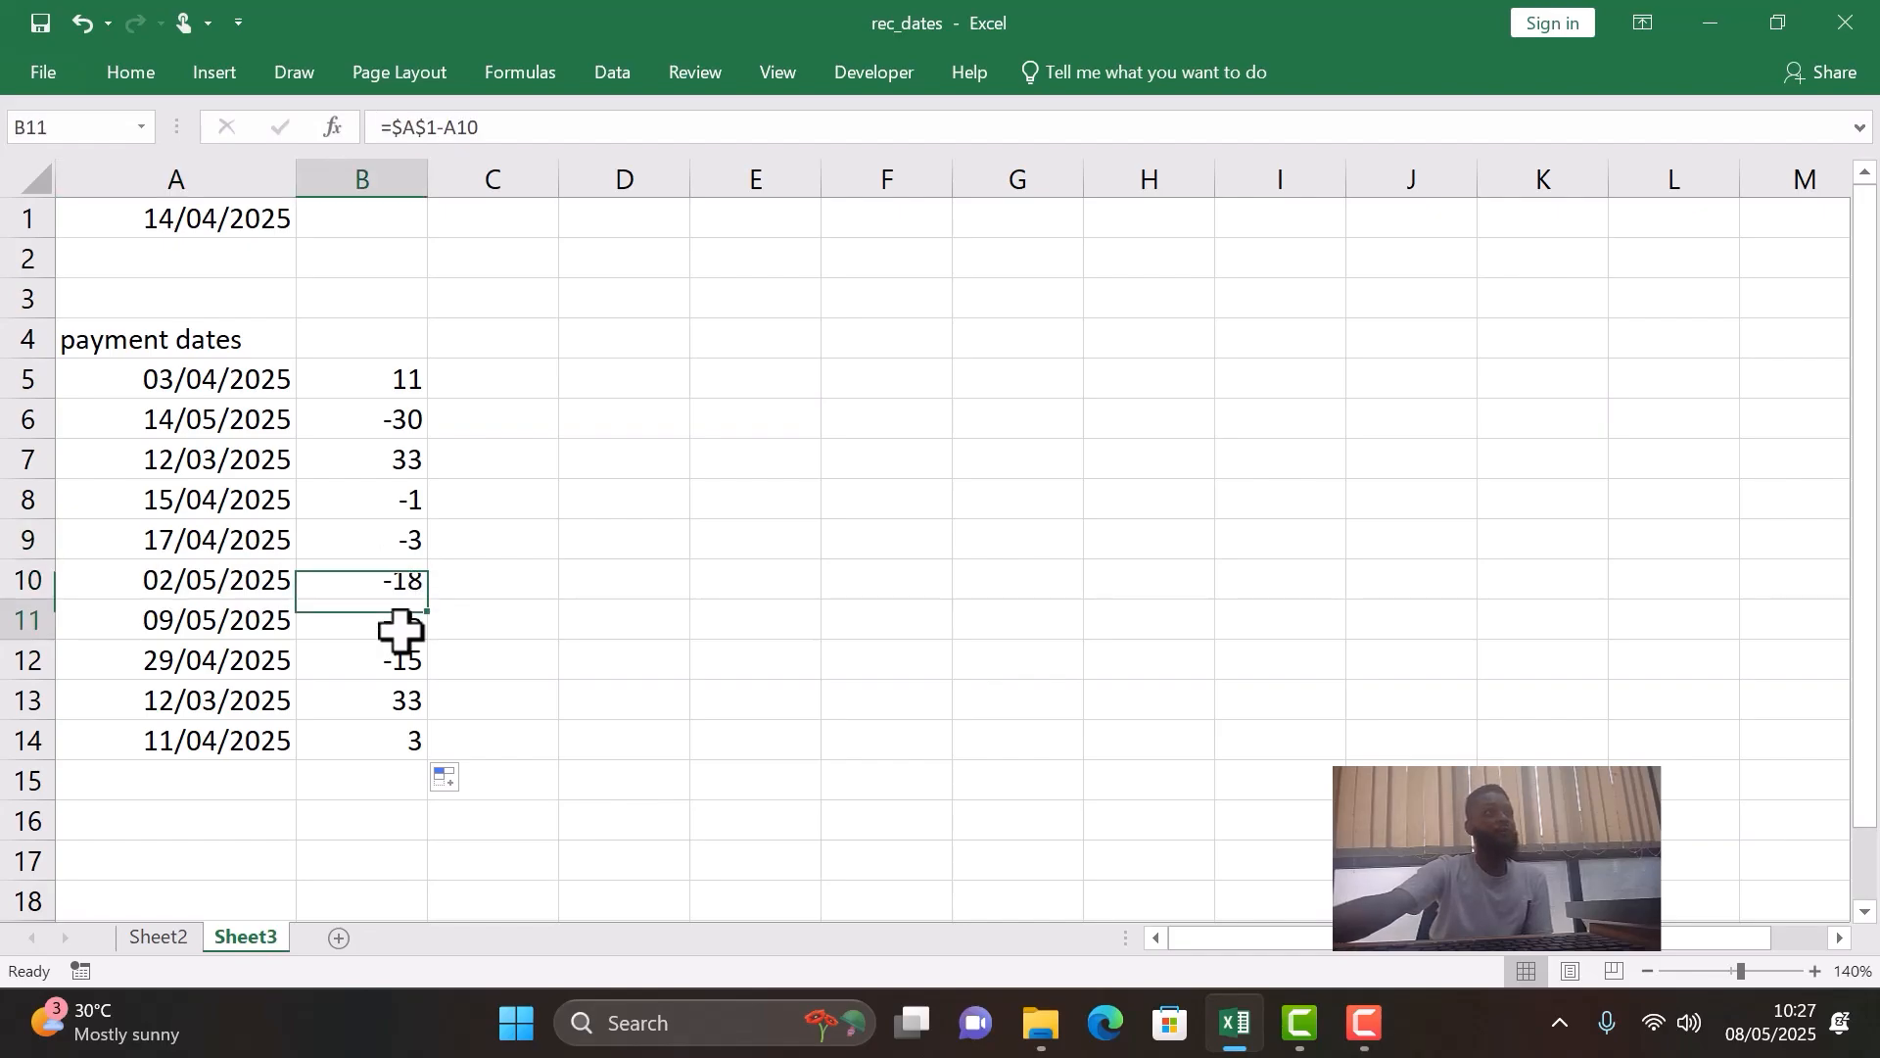
pyautogui.click(394, 672)
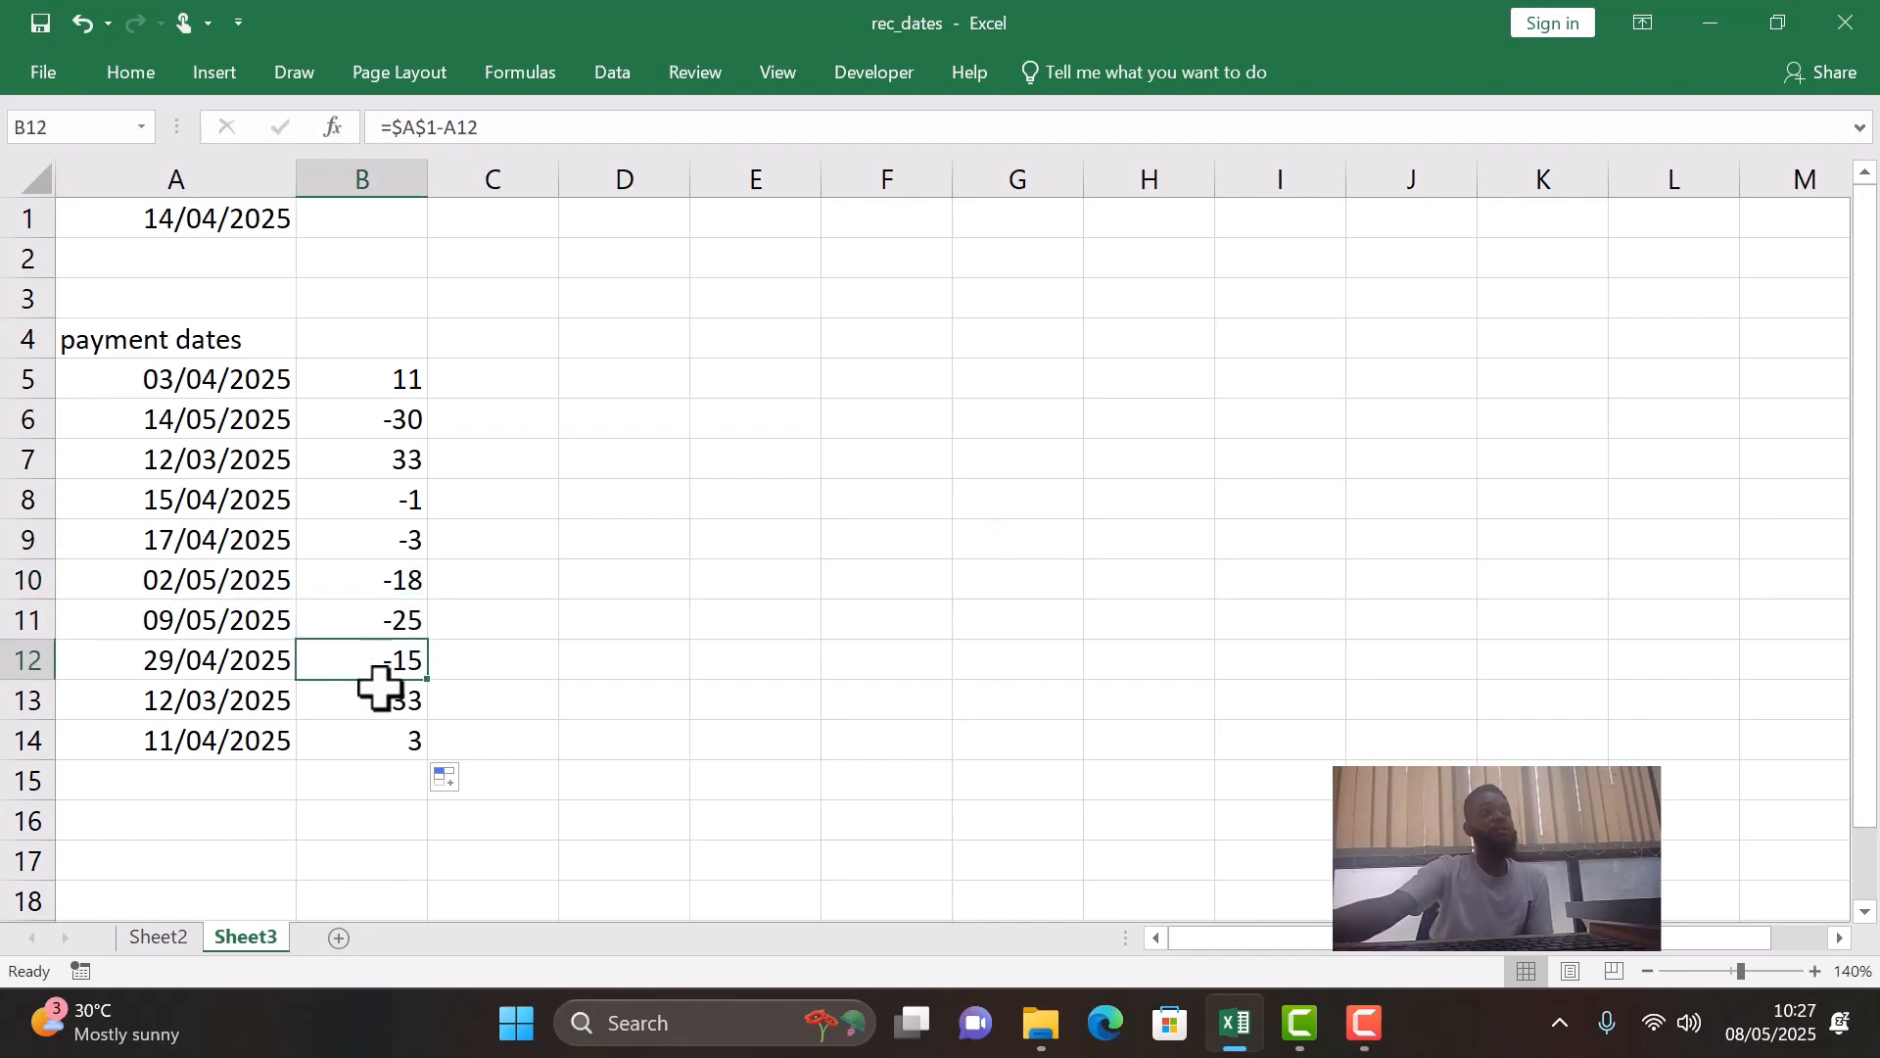
pyautogui.click(378, 703)
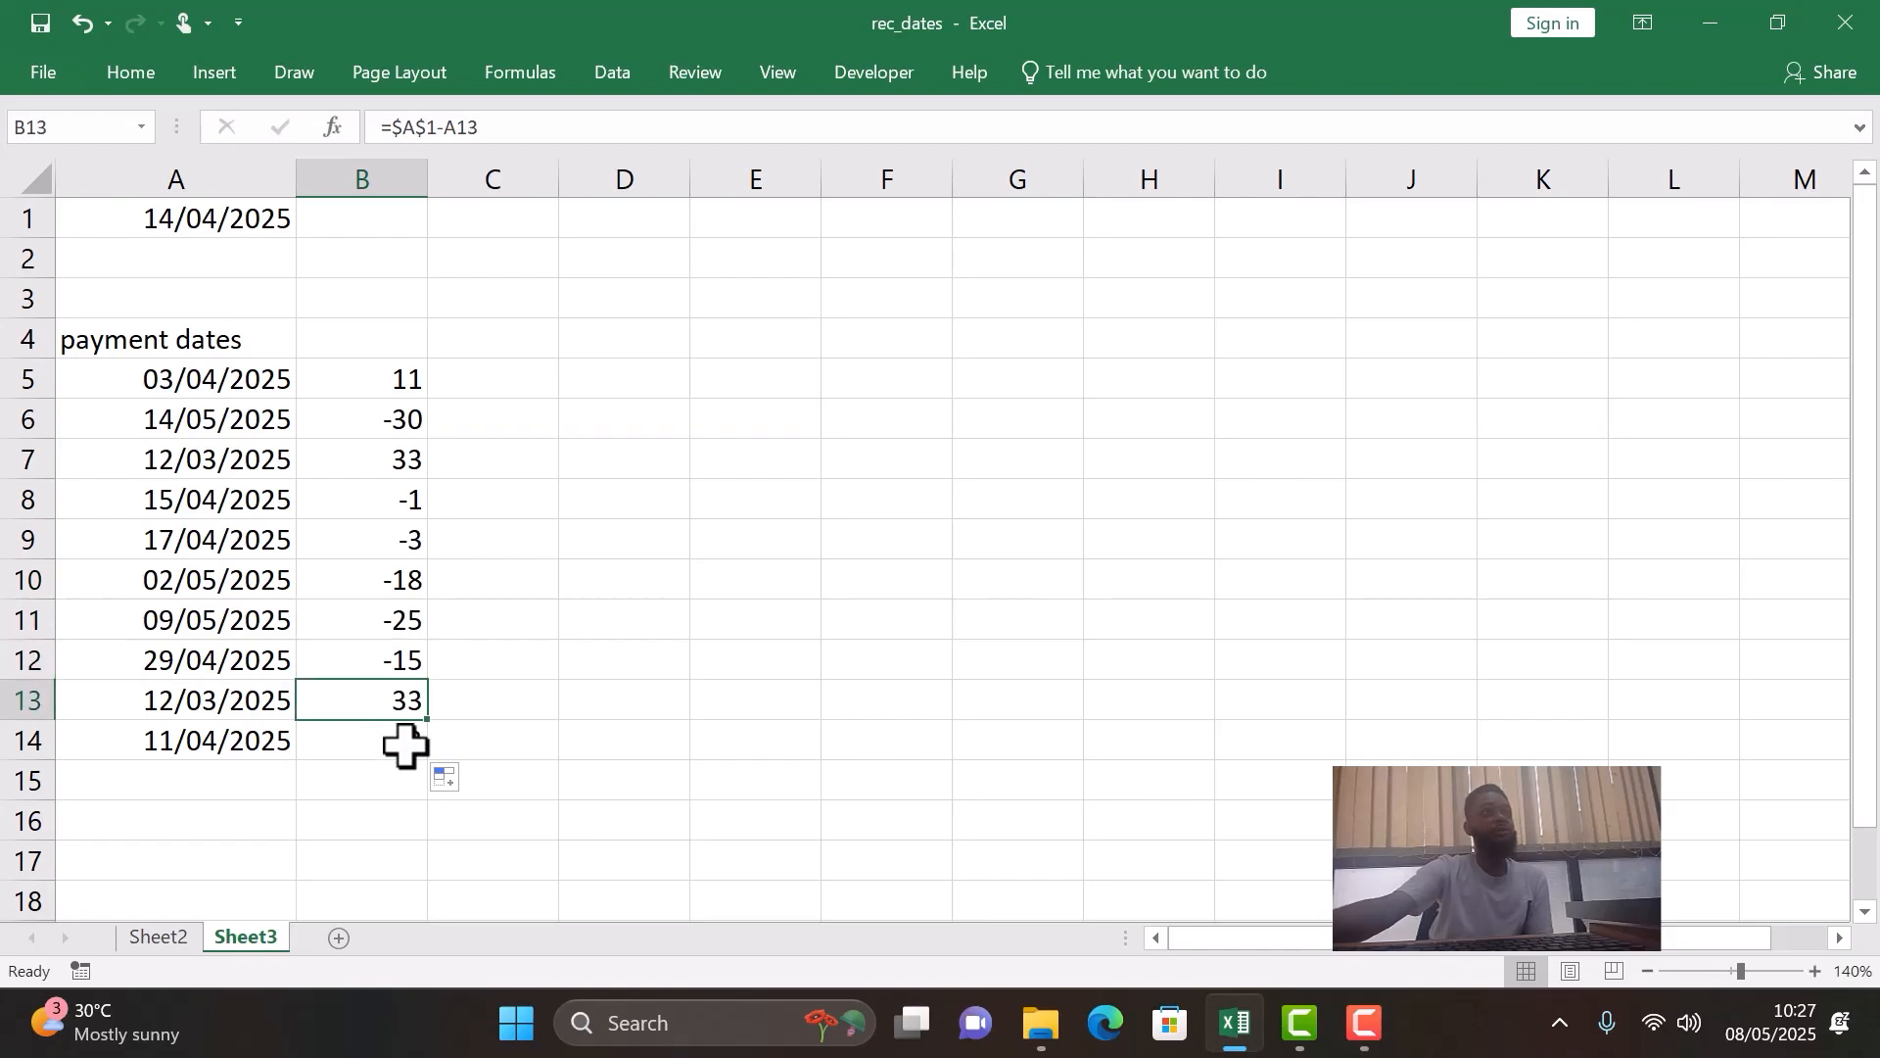
pyautogui.click(406, 745)
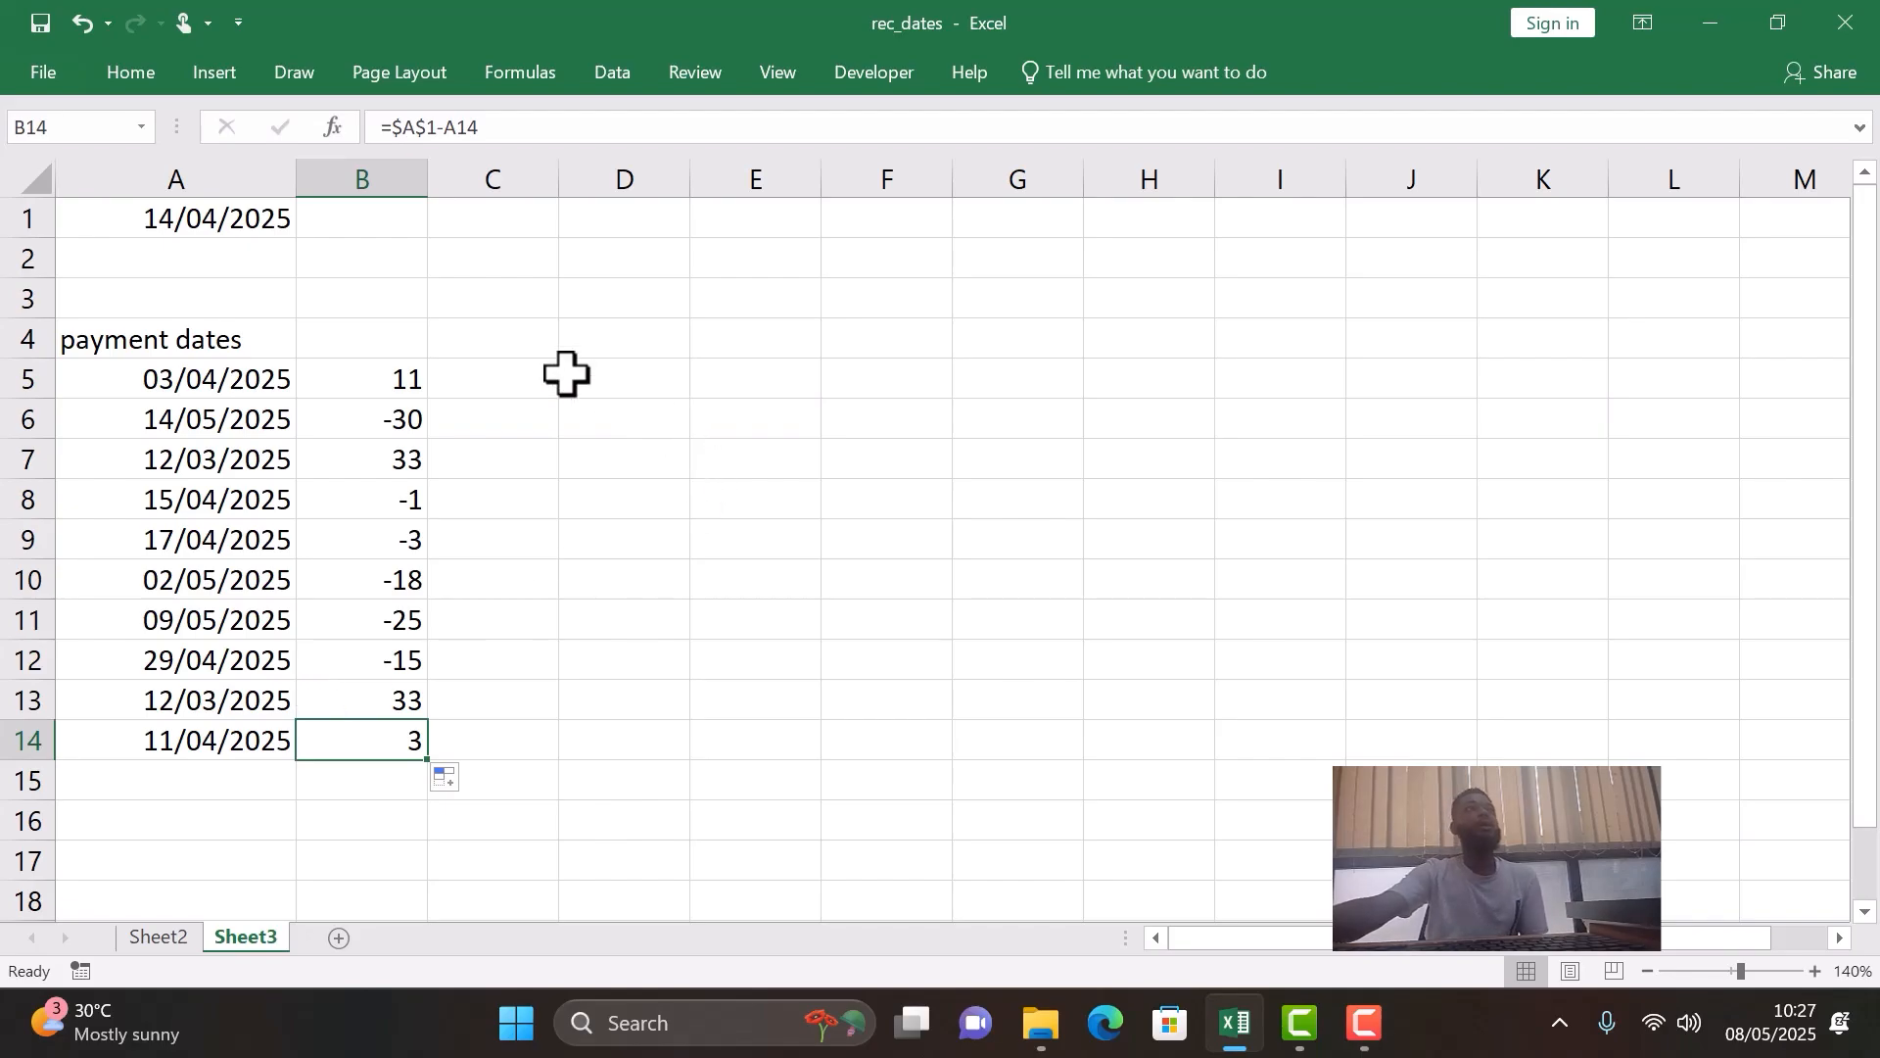
# - Enter the heading "status" in C4 beside the day differences
pyautogui.click(478, 332)
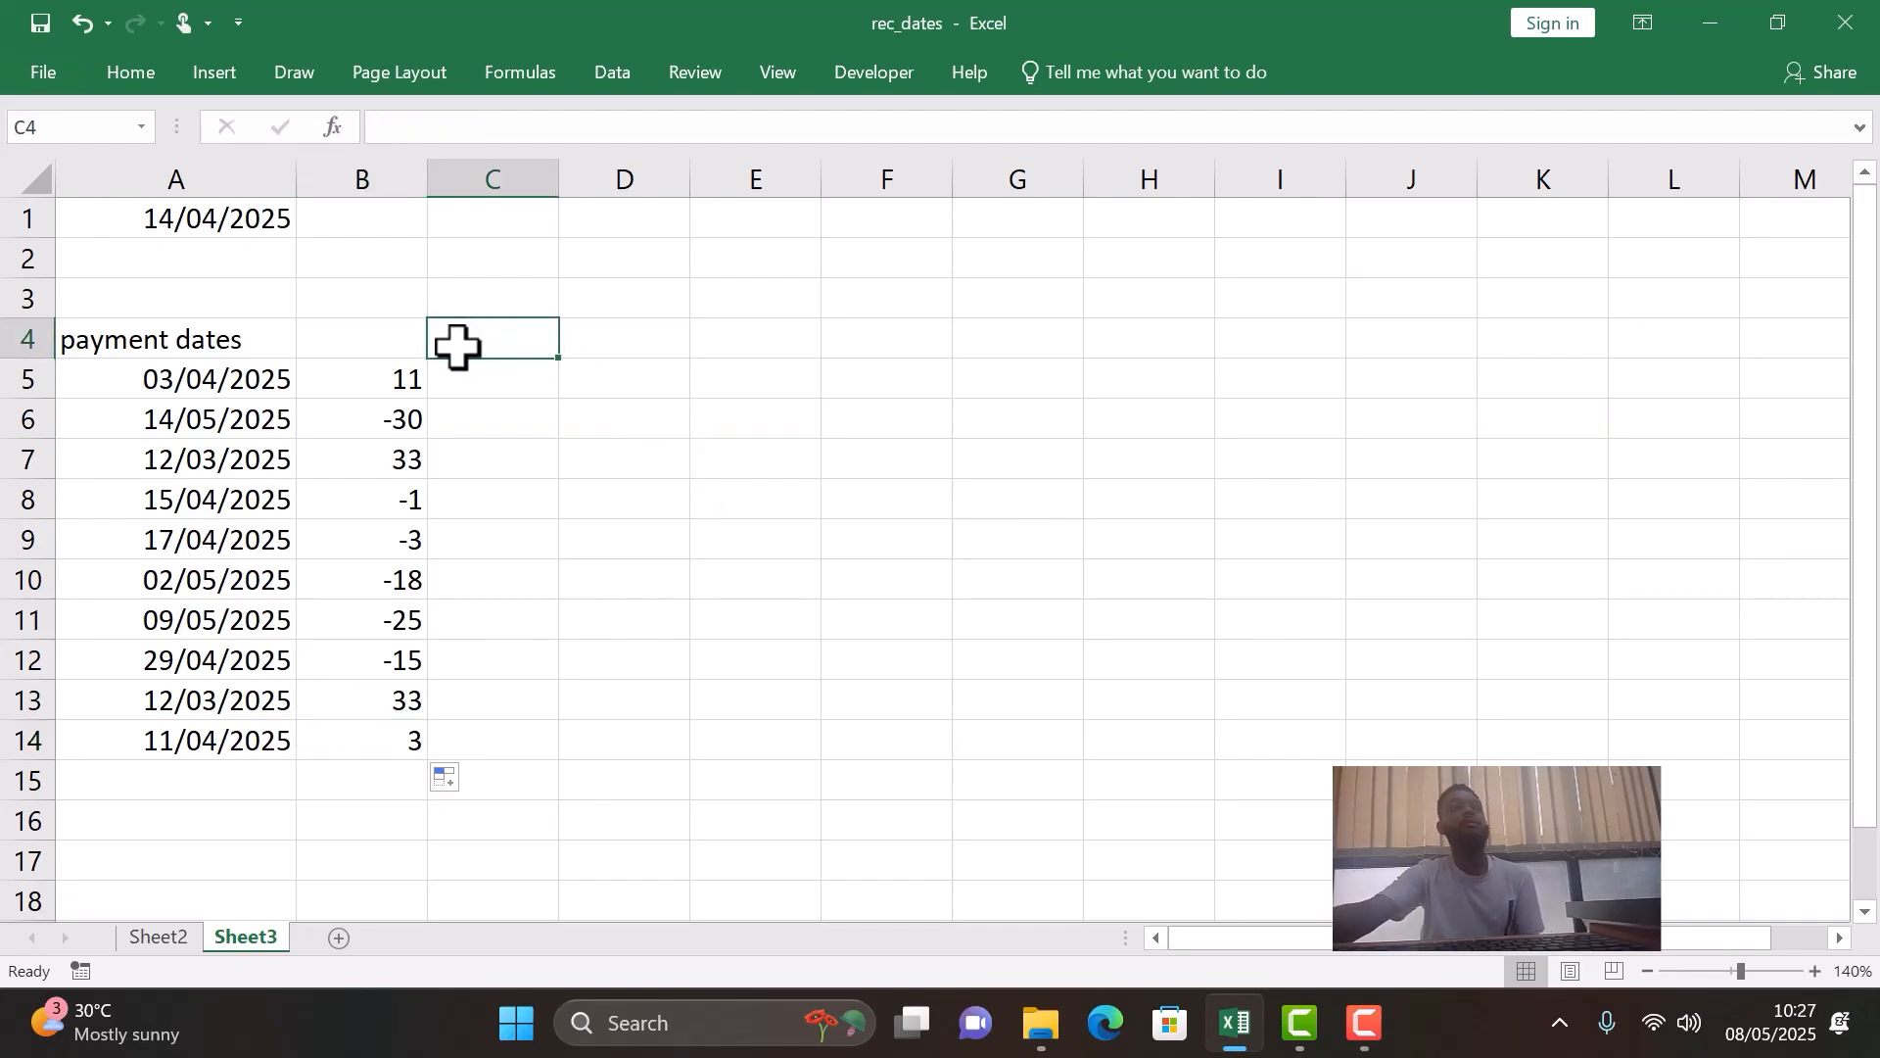
pyautogui.write('stat')
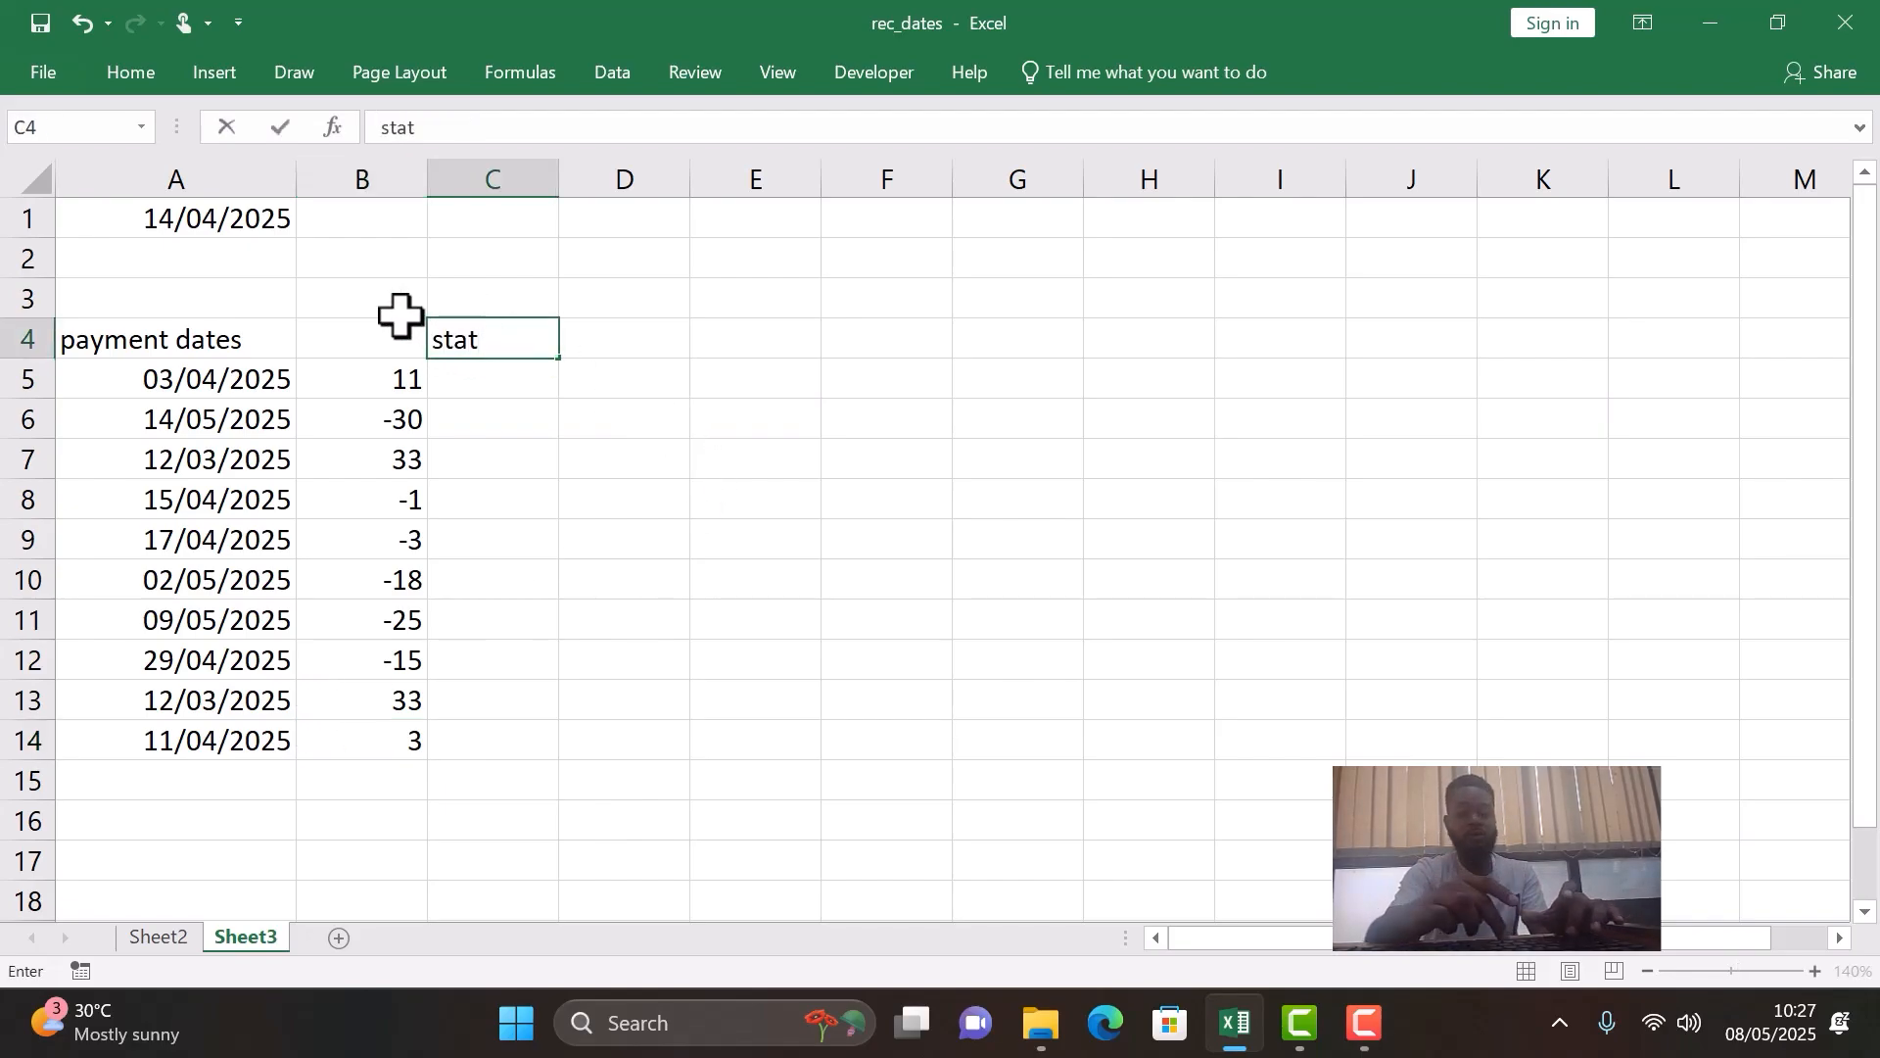
pyautogui.write('us')
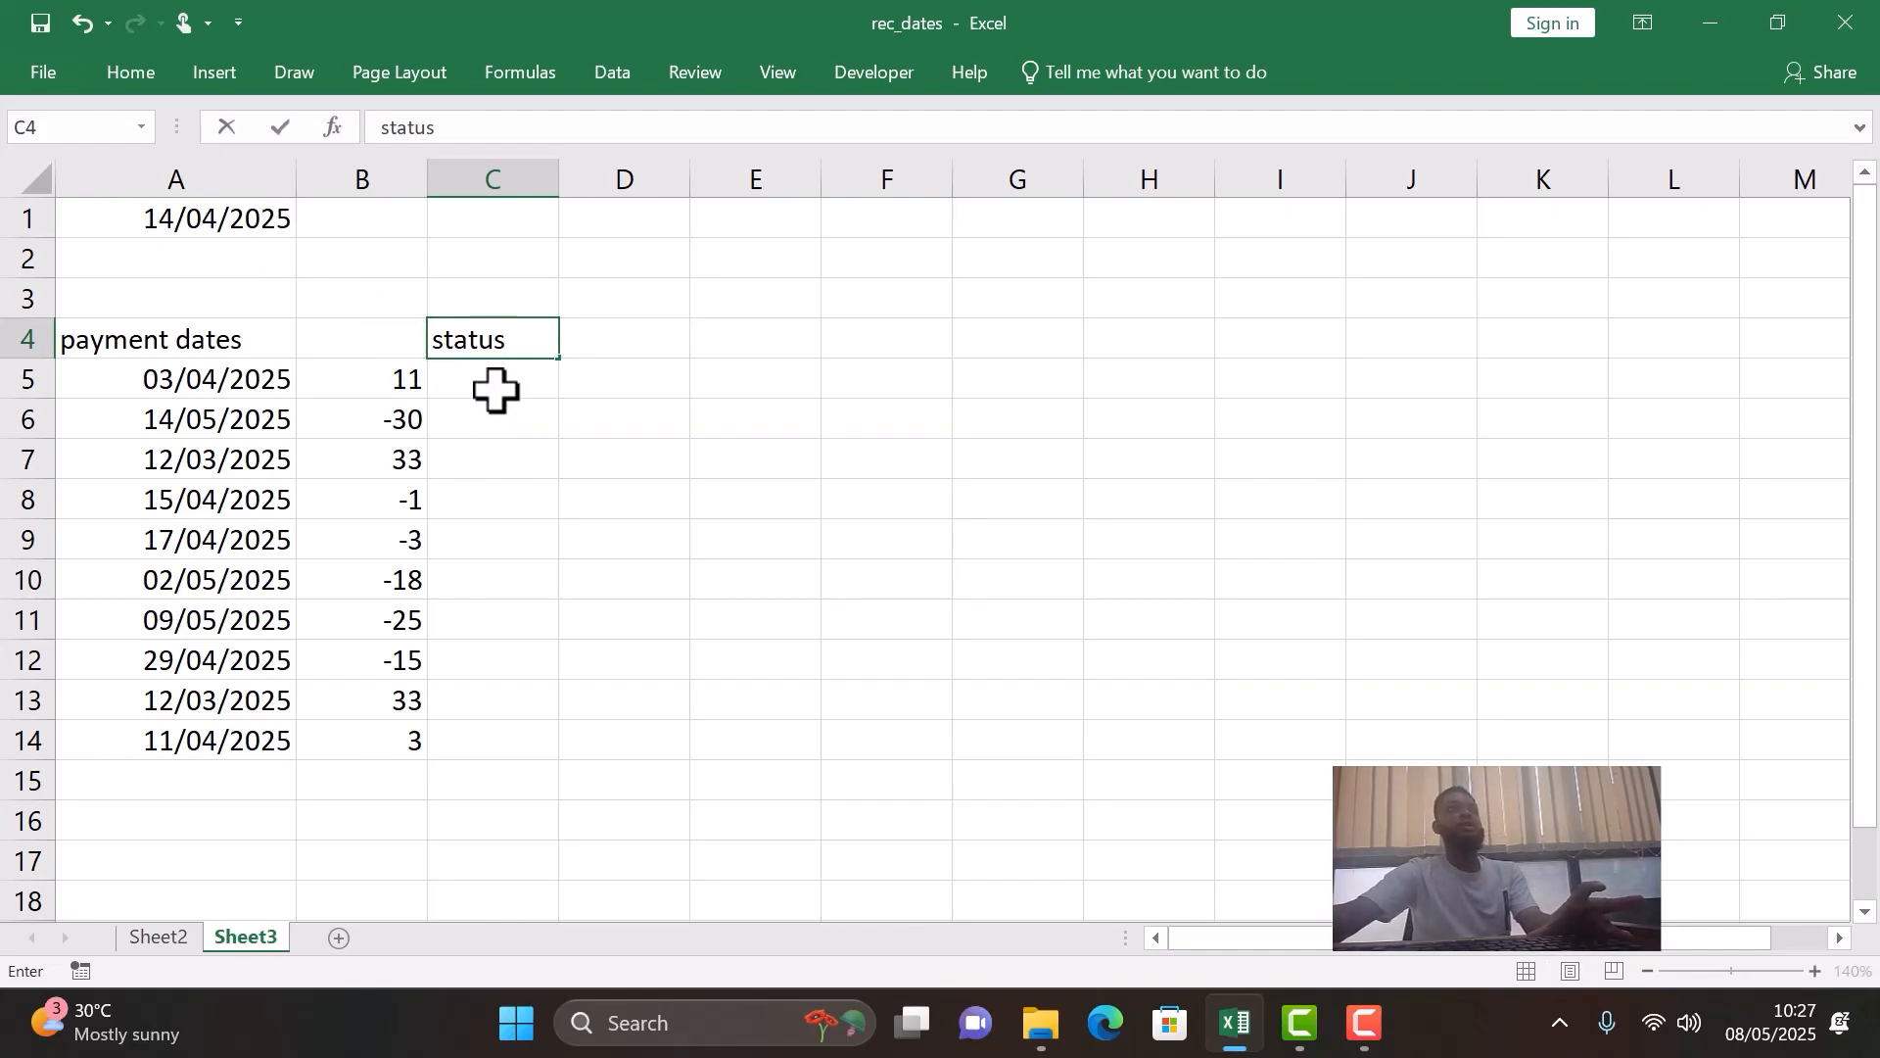
pyautogui.press('Return')
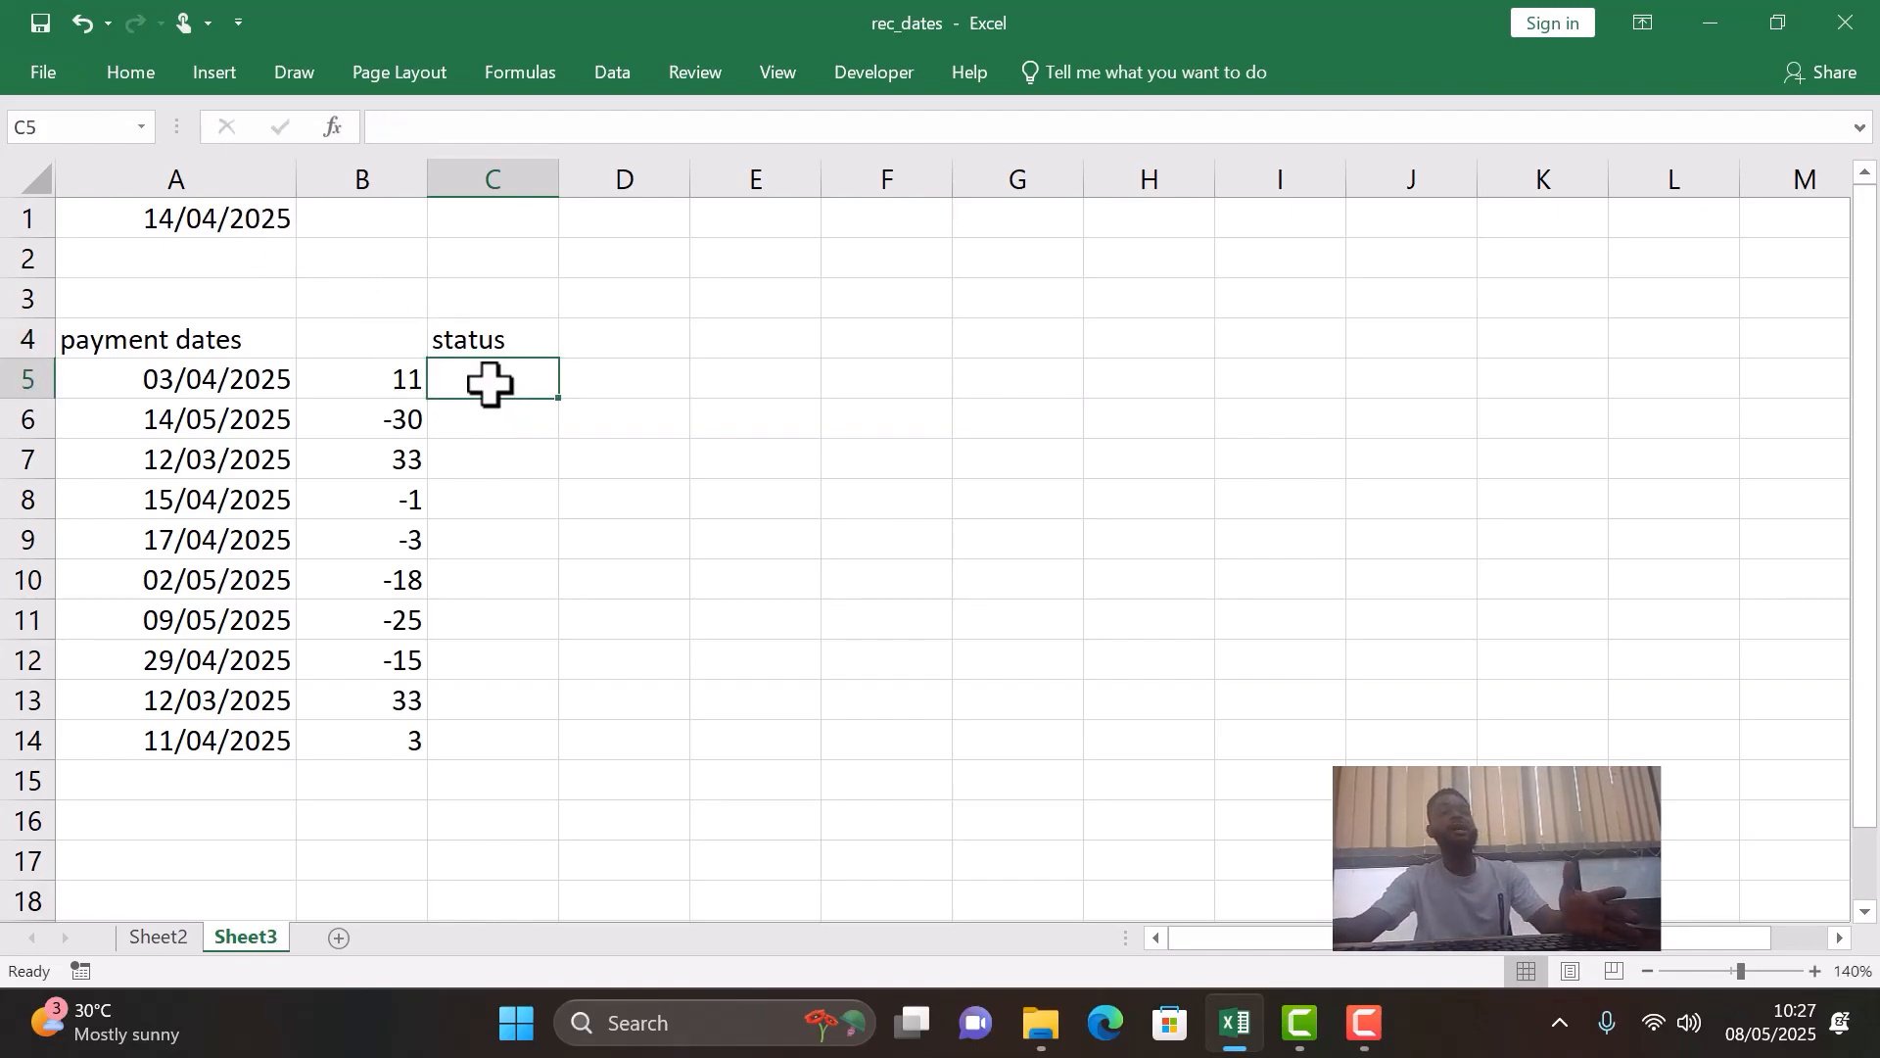
# - Begin an IF formula in C5 with the logical test B5>=0
pyautogui.write('=i')
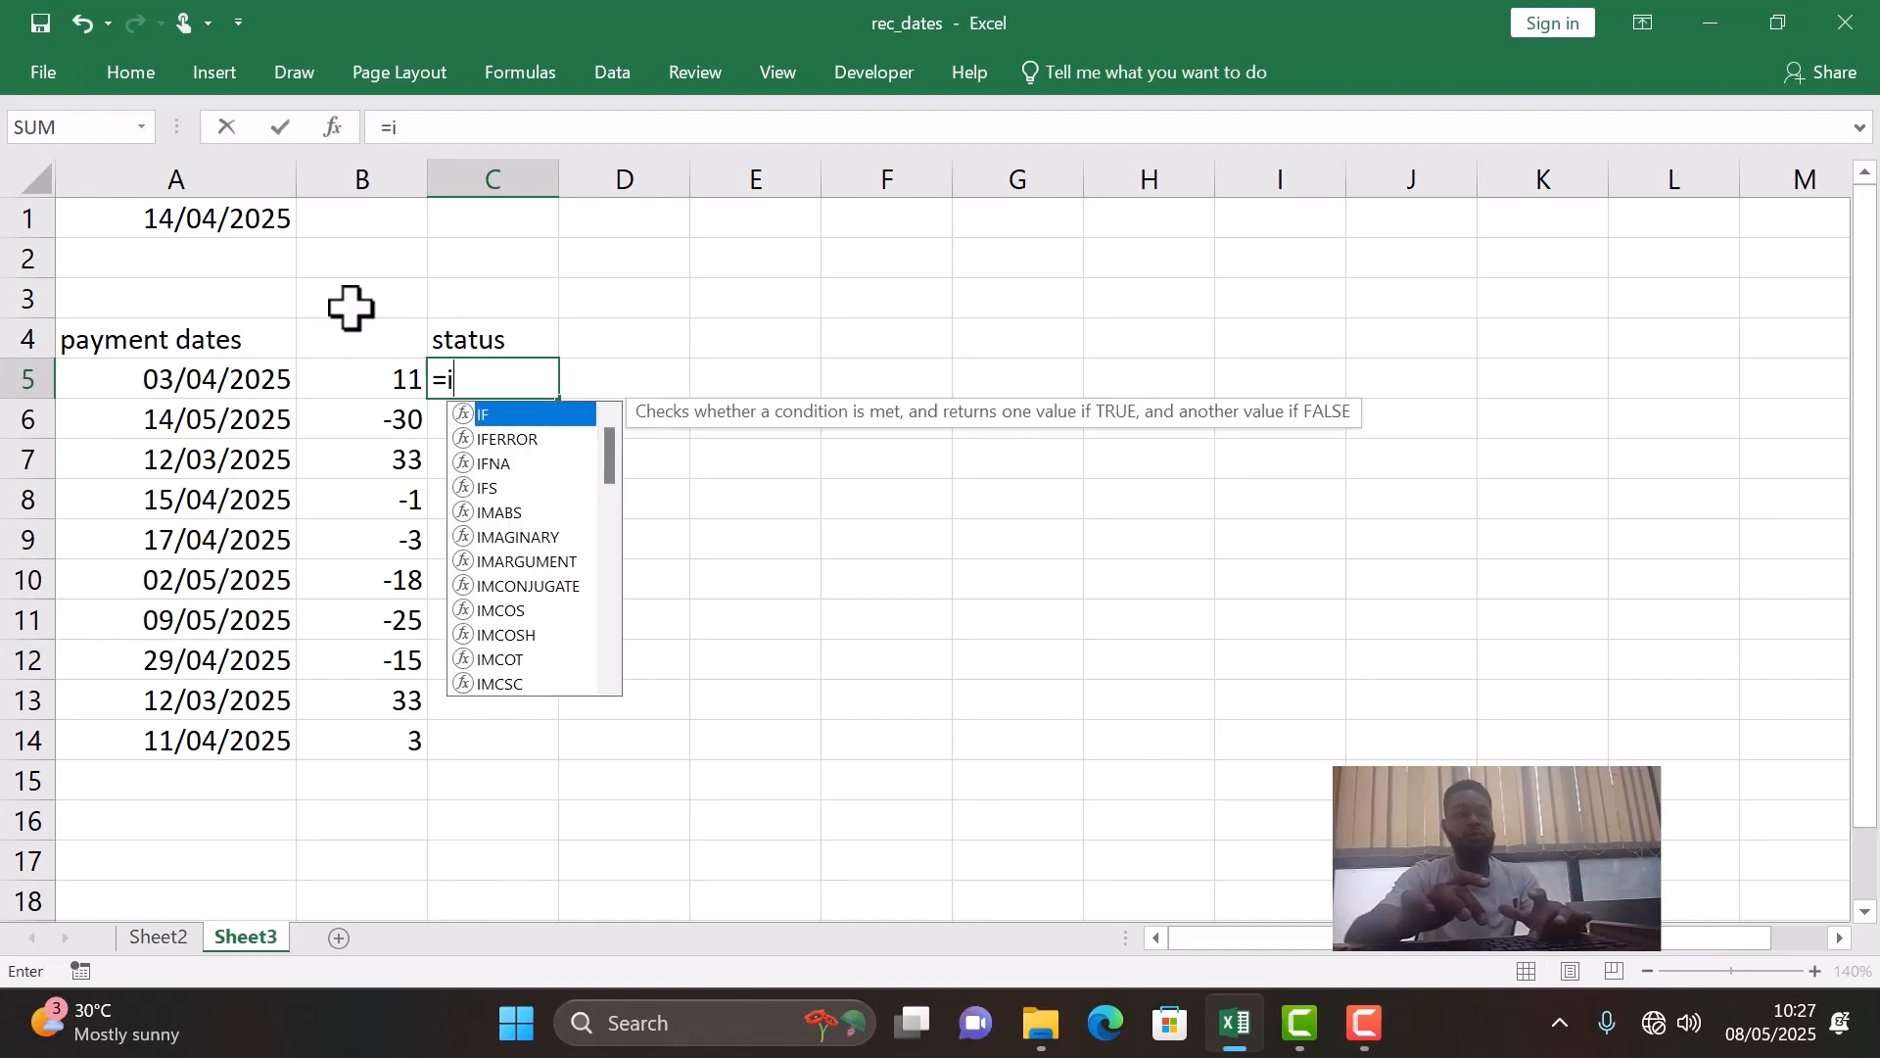
pyautogui.write('f(')
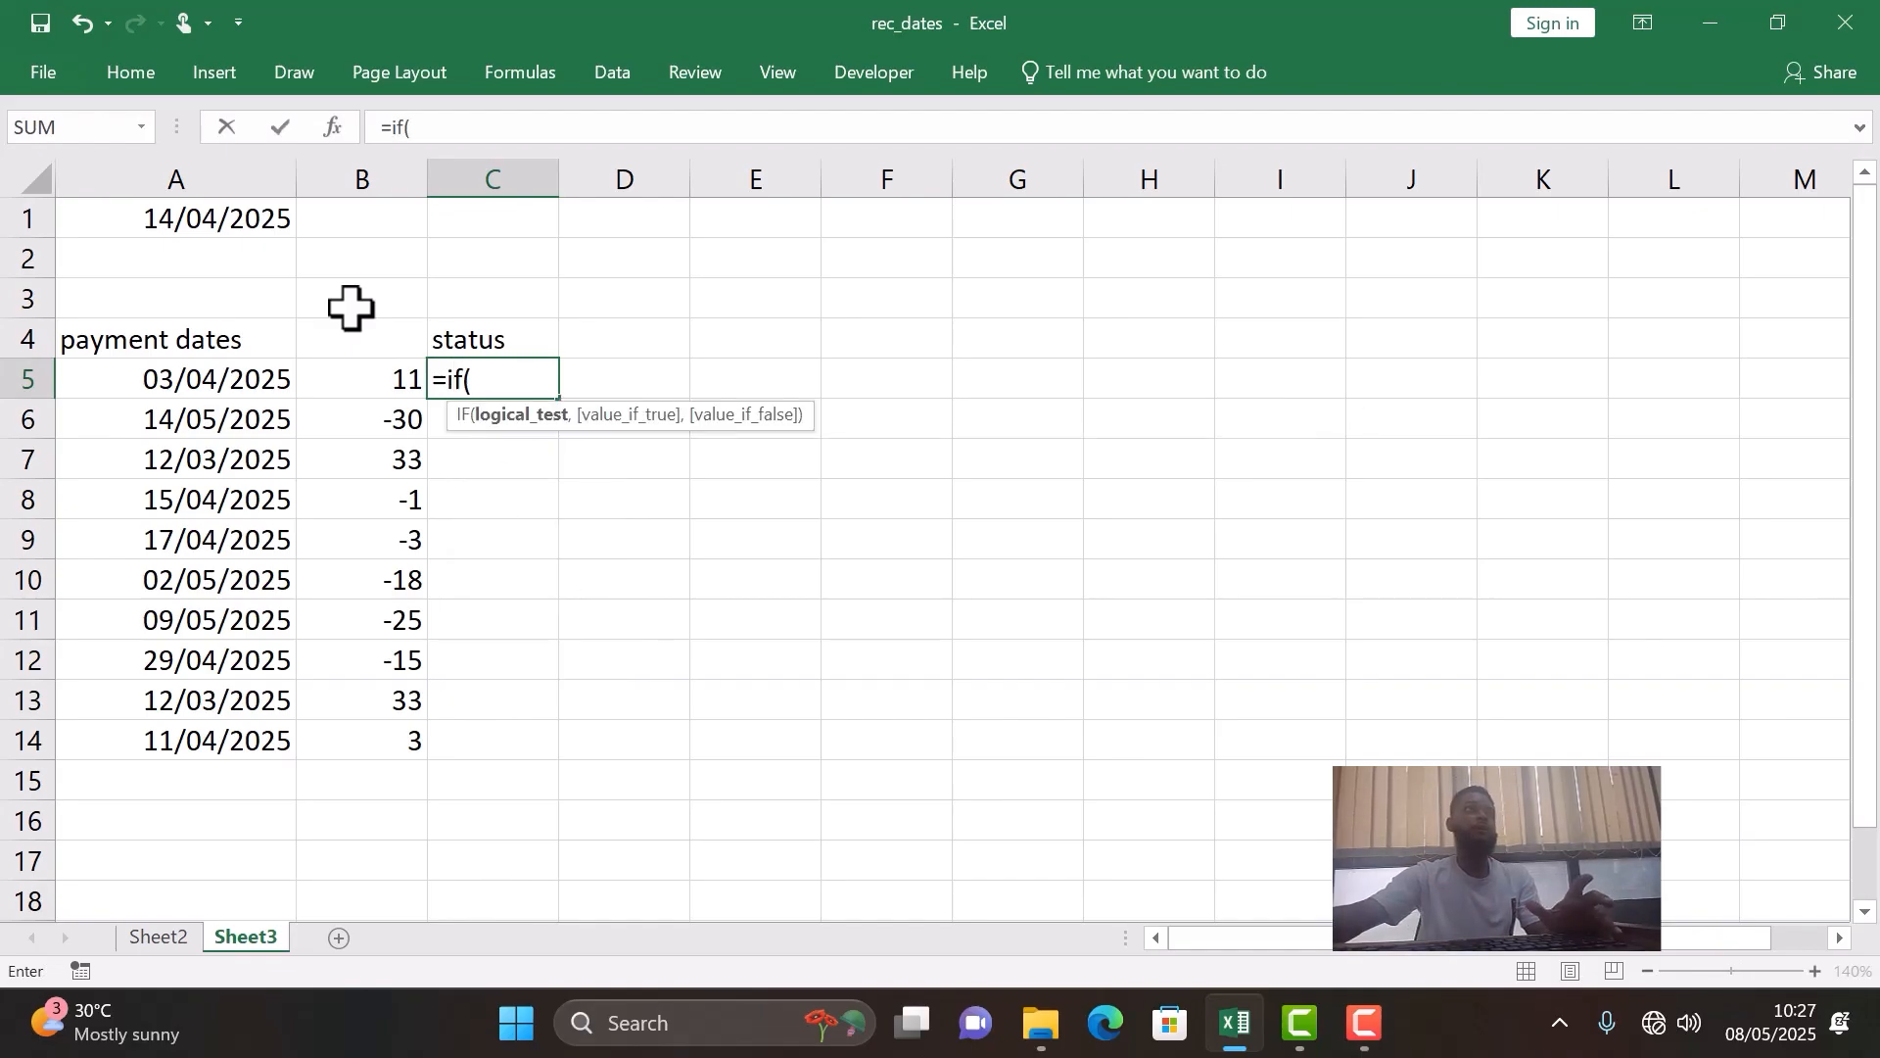
pyautogui.click(348, 378)
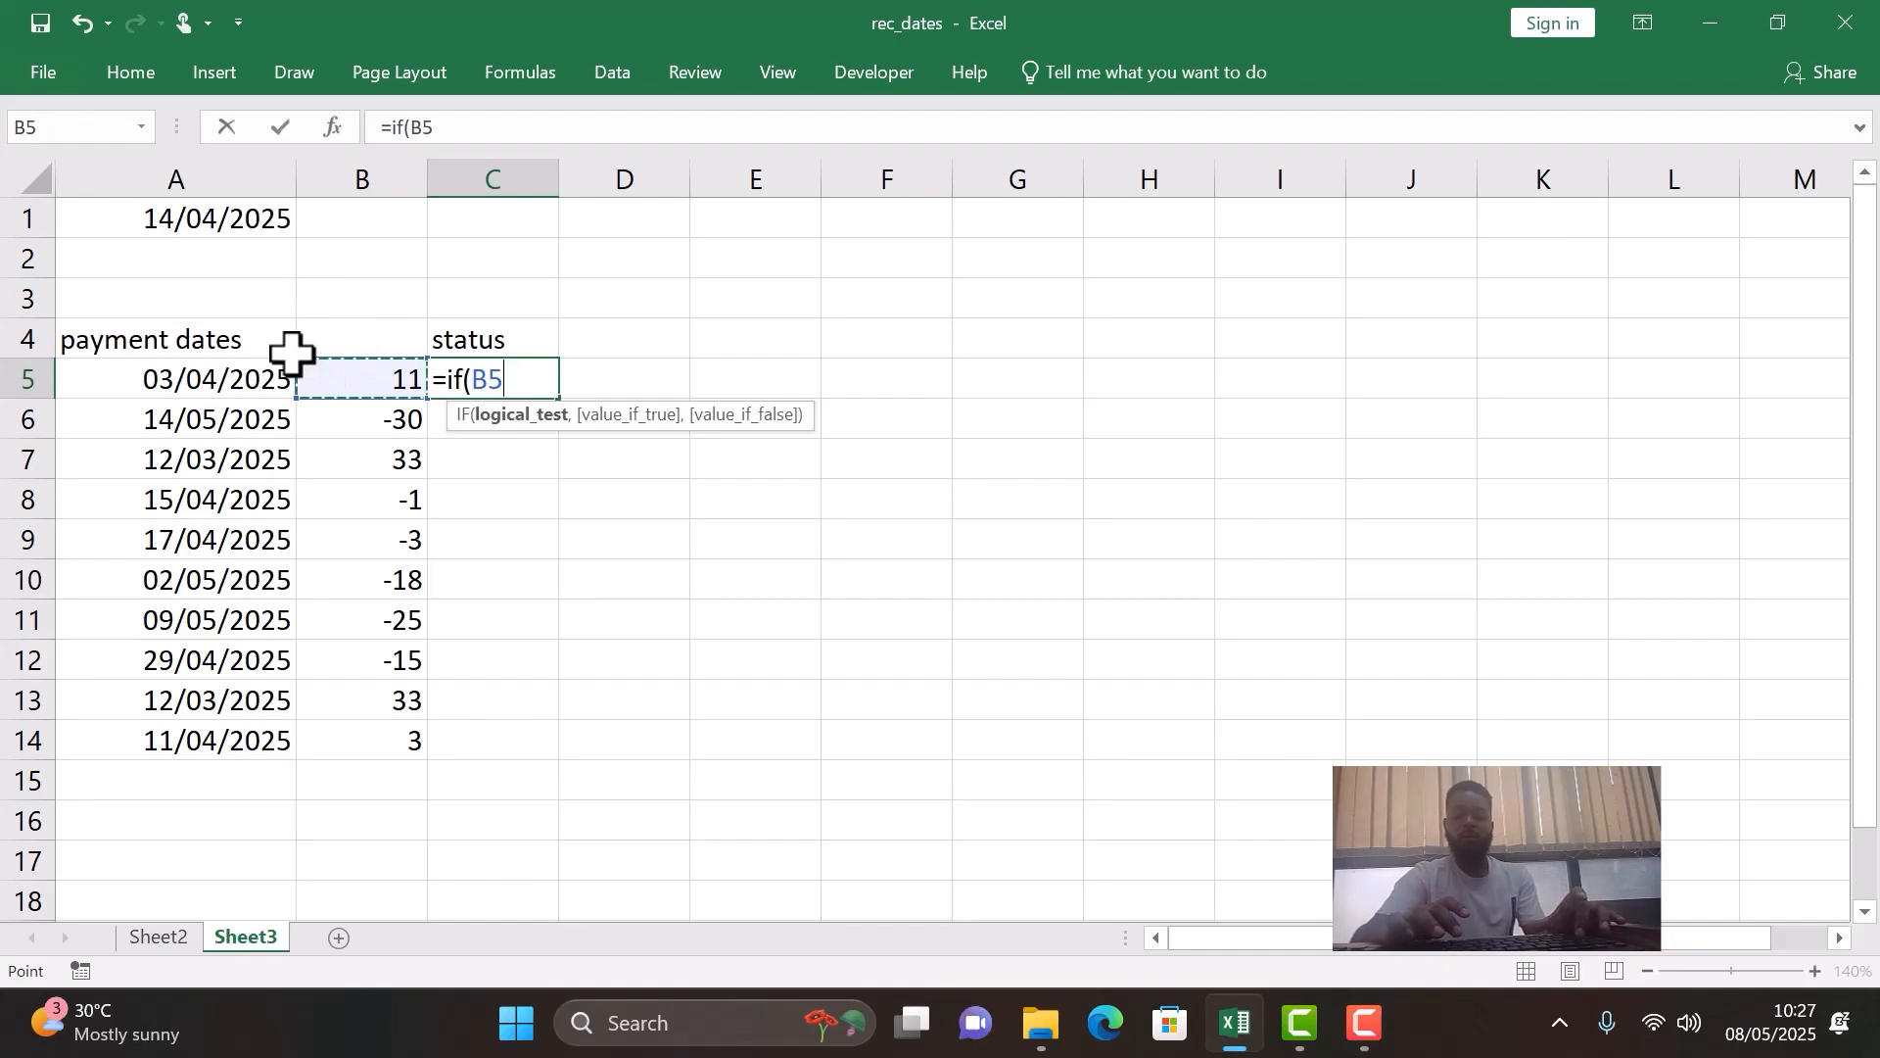
pyautogui.write('>=0')
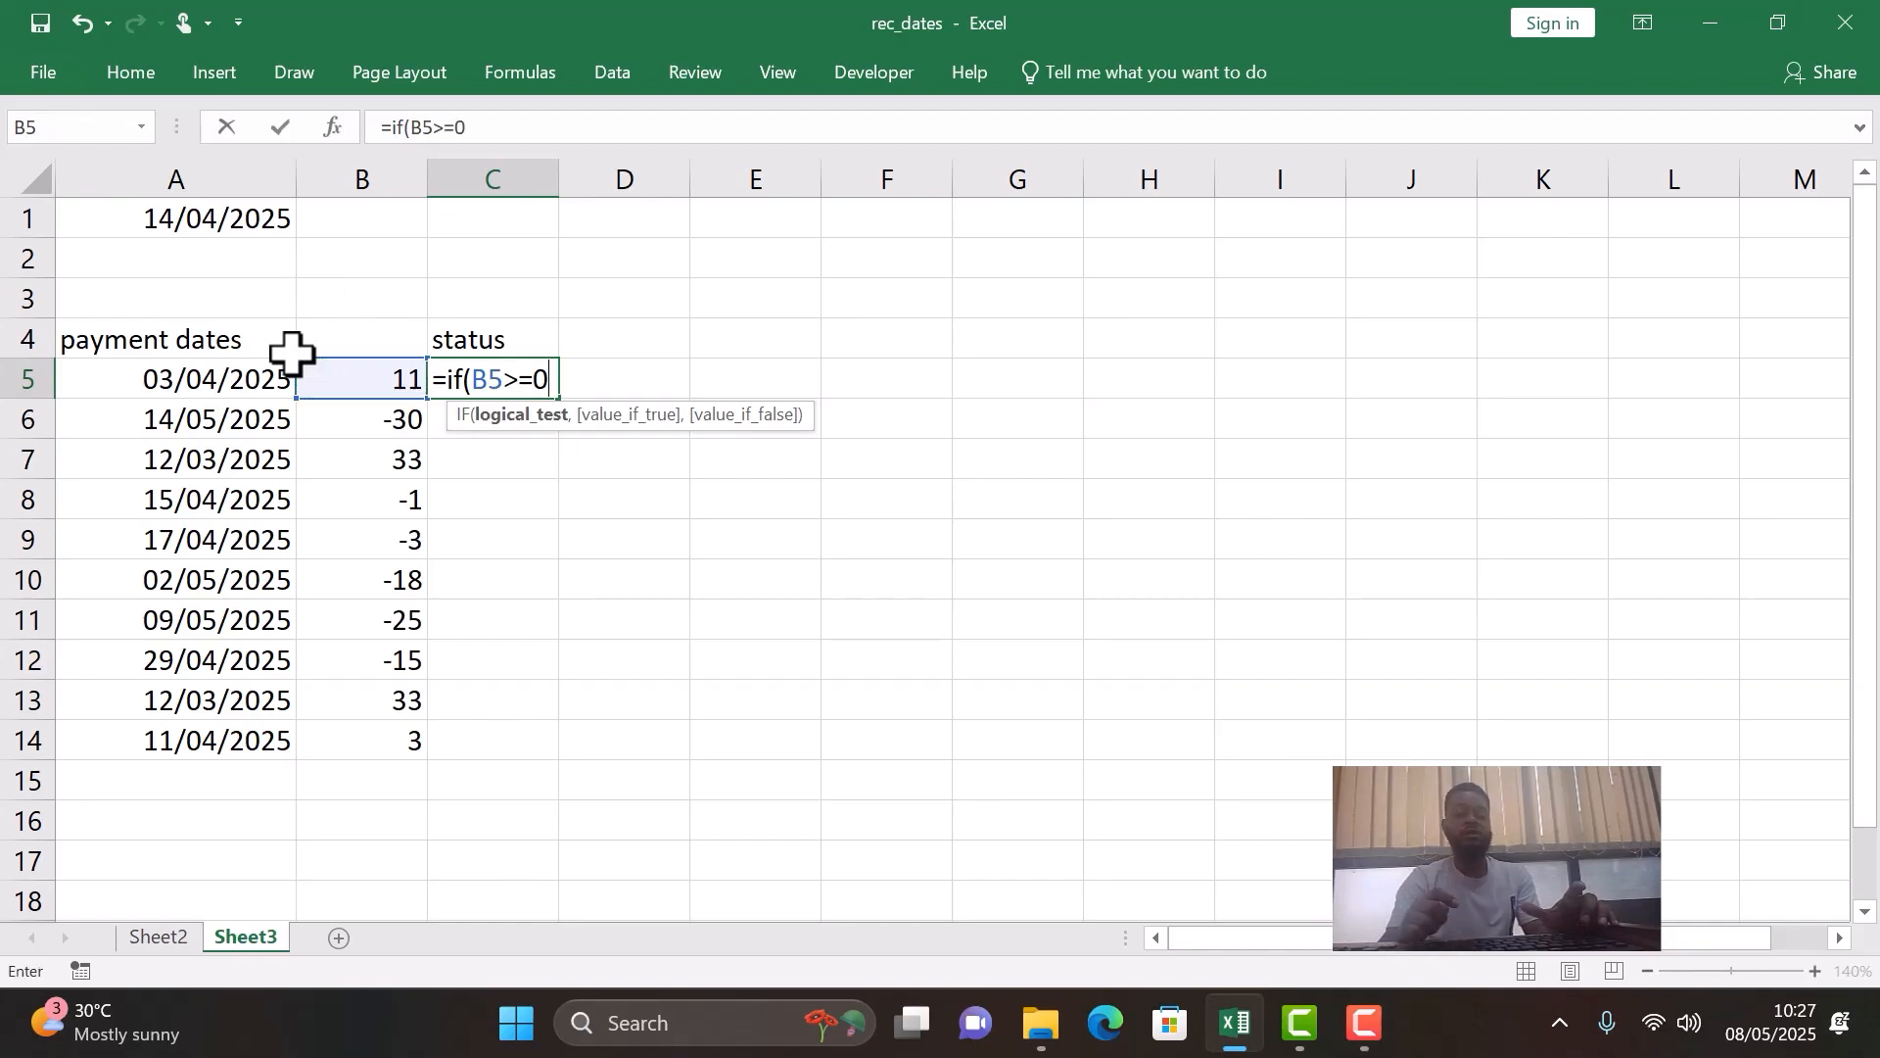
pyautogui.write(',')
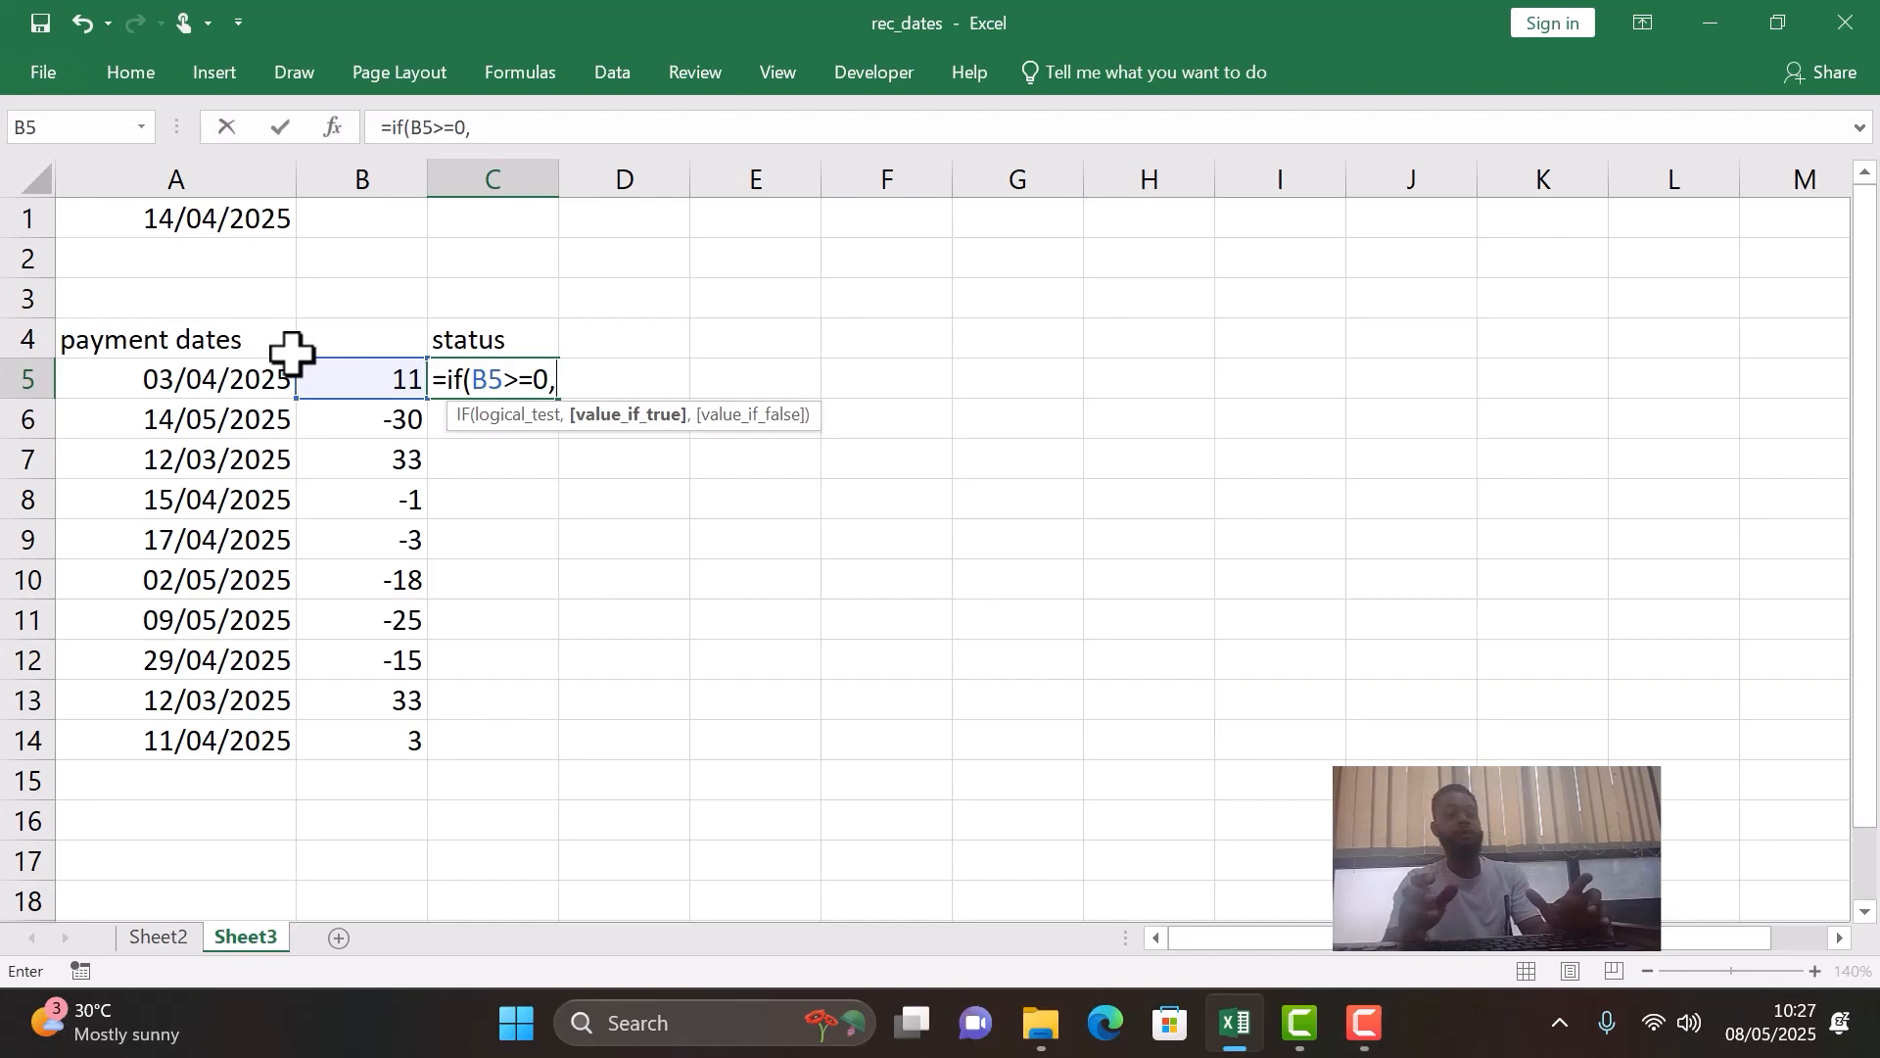
pyautogui.write('@paid')
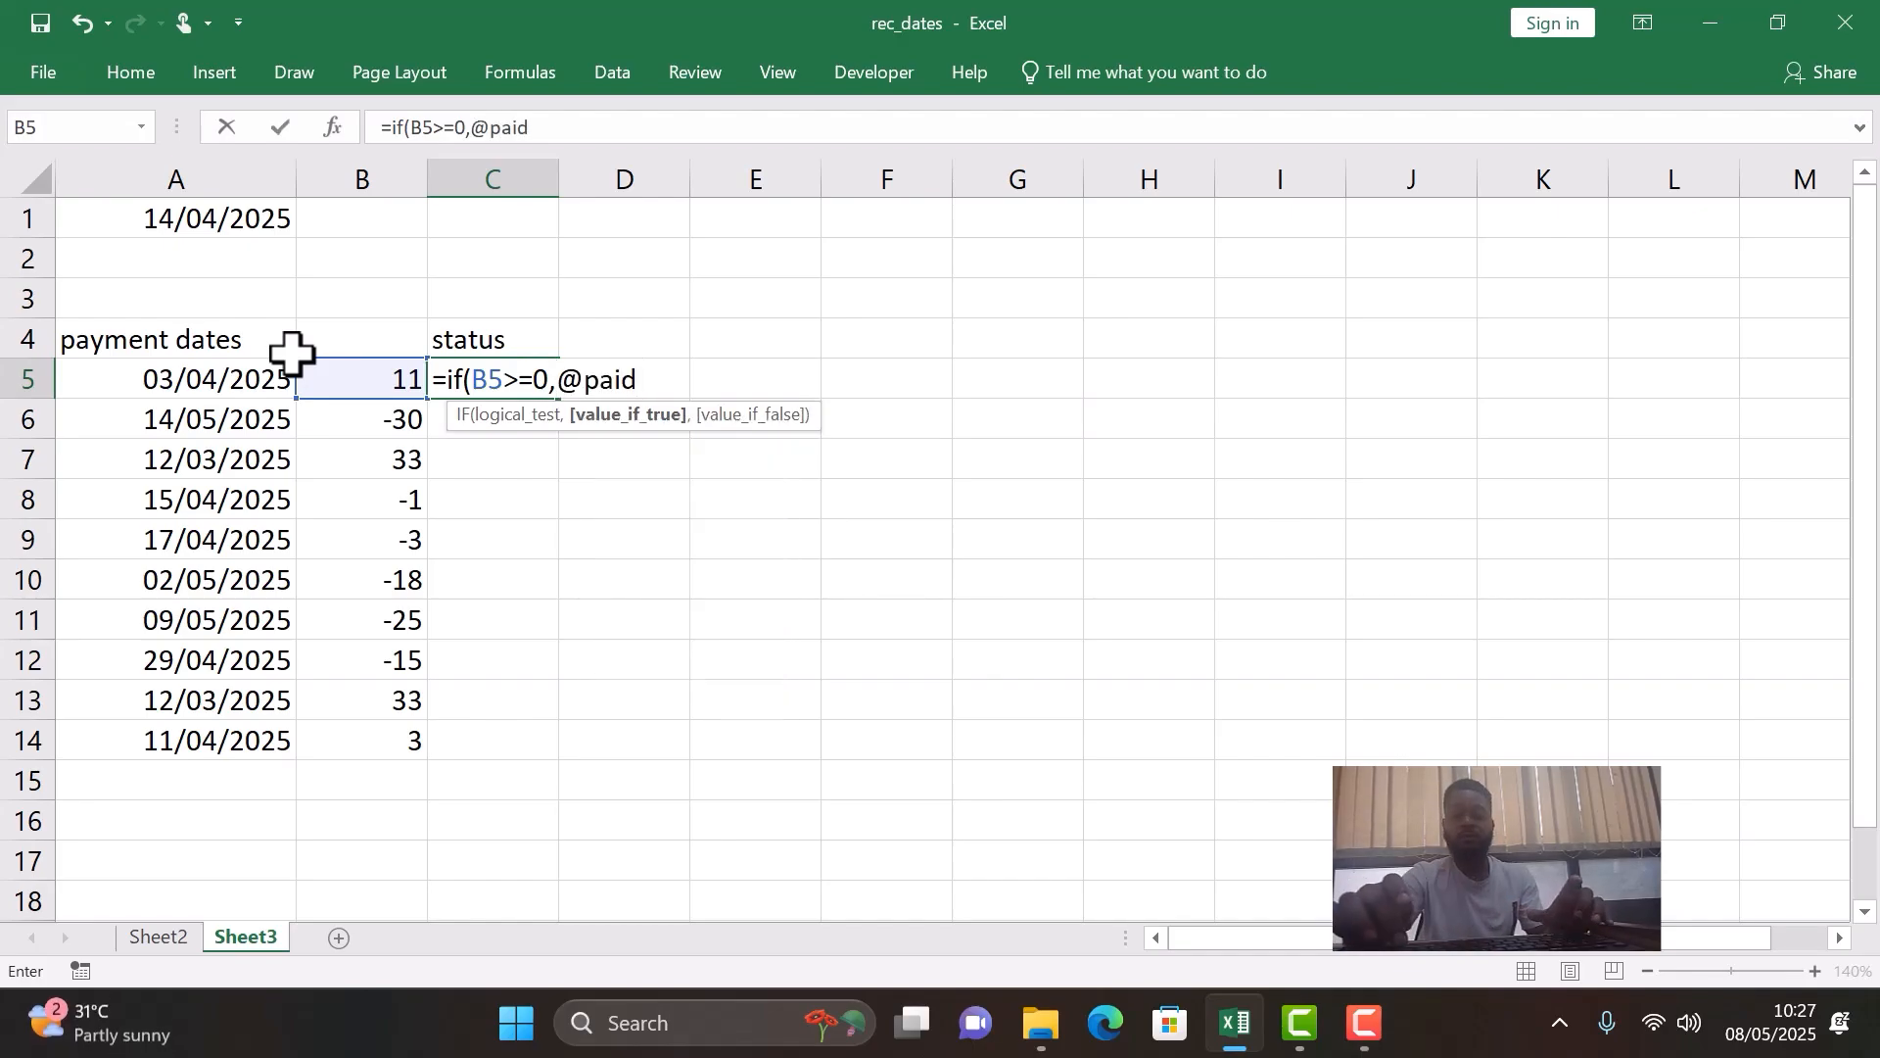
pyautogui.press('BackSpace')
pyautogui.press('BackSpace')
pyautogui.press('BackSpace')
pyautogui.press('BackSpace')
pyautogui.press('BackSpace')
pyautogui.press('BackSpace')
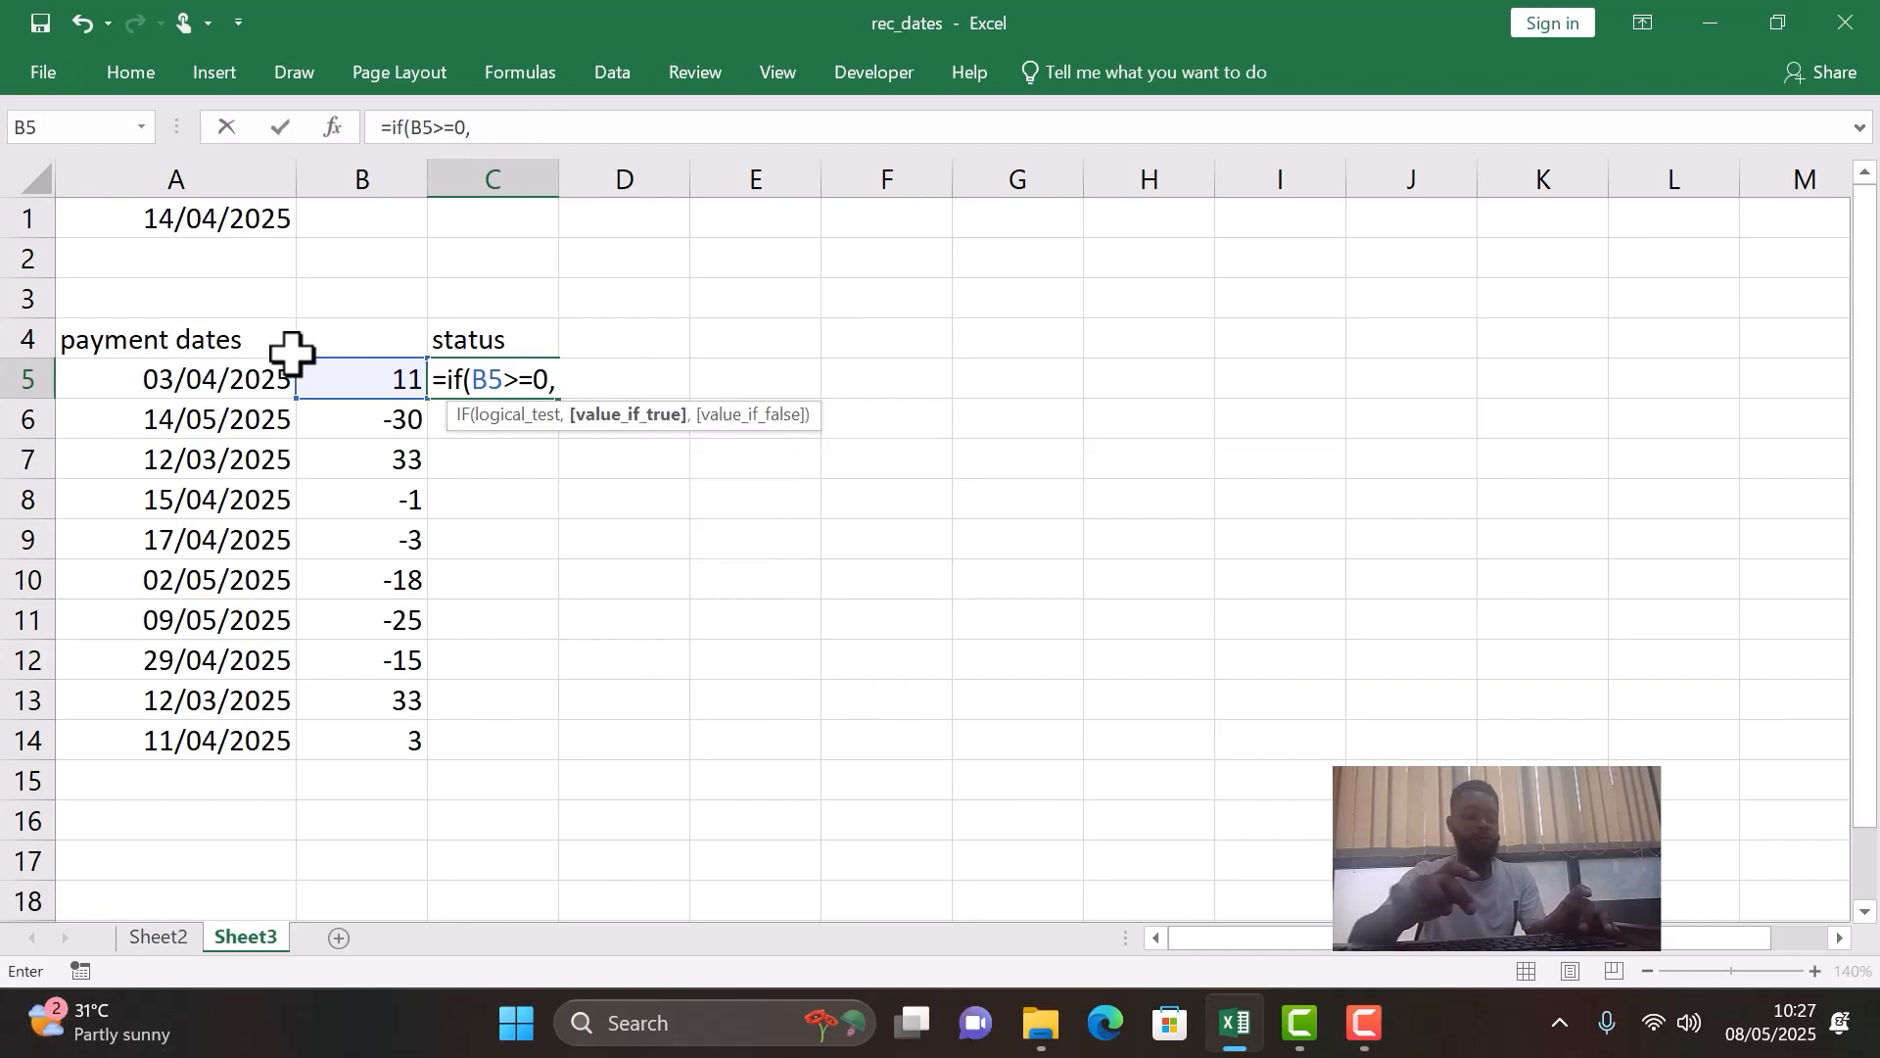
# - Complete the IF formula in C5 to return "paid on time" if true and "paid late" if false
pyautogui.write('"pa')
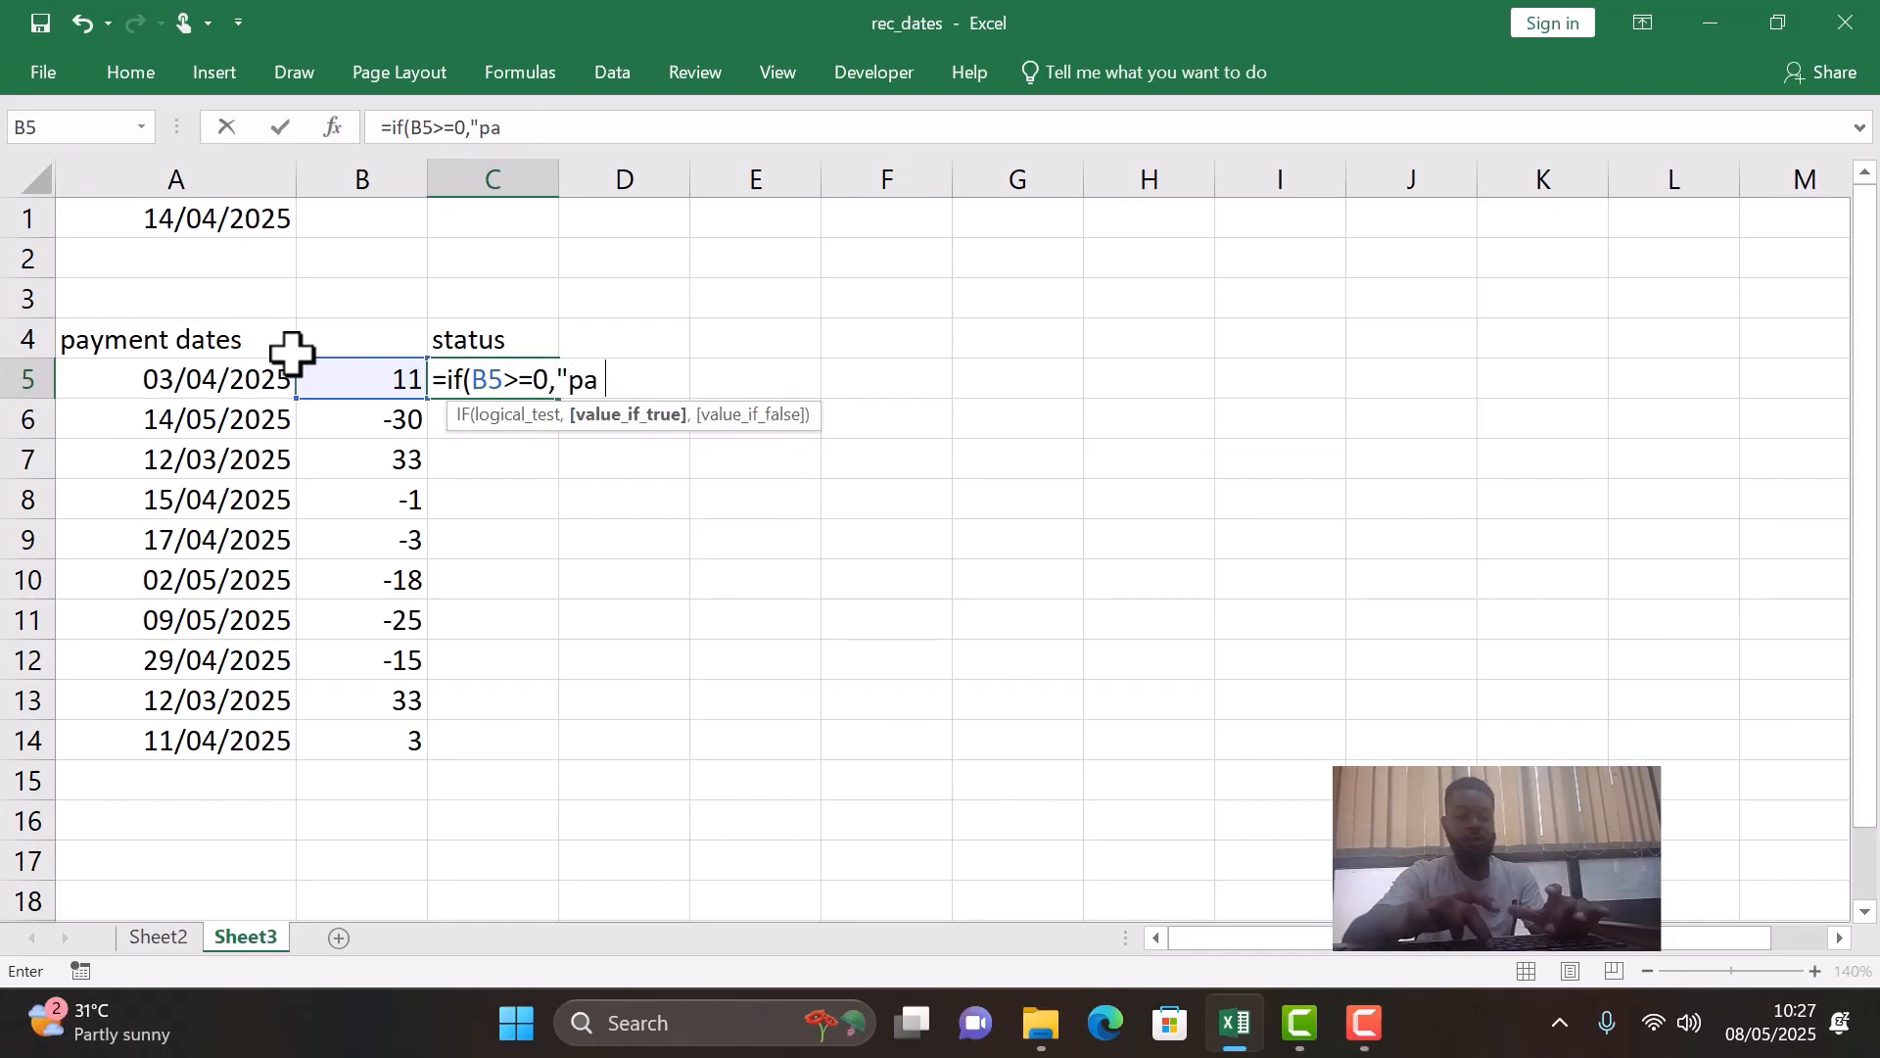
pyautogui.write('id on ti')
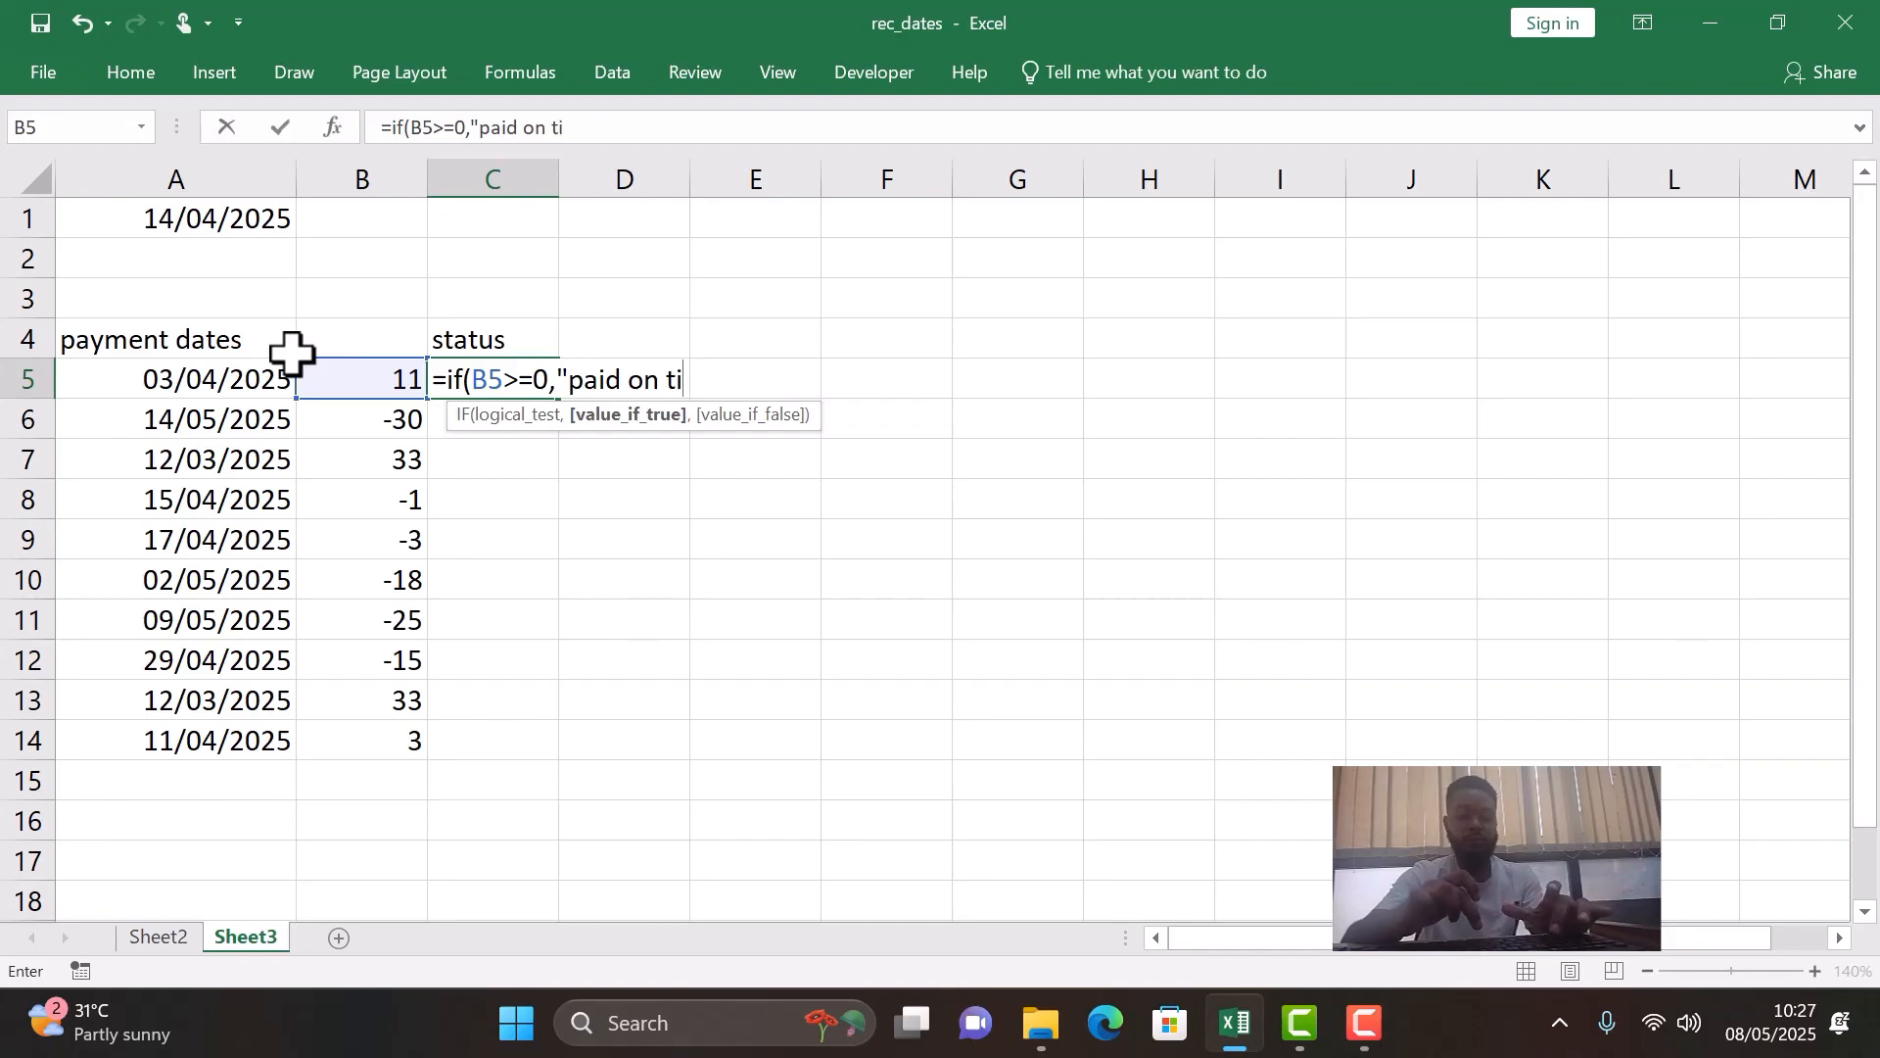
pyautogui.write('me')
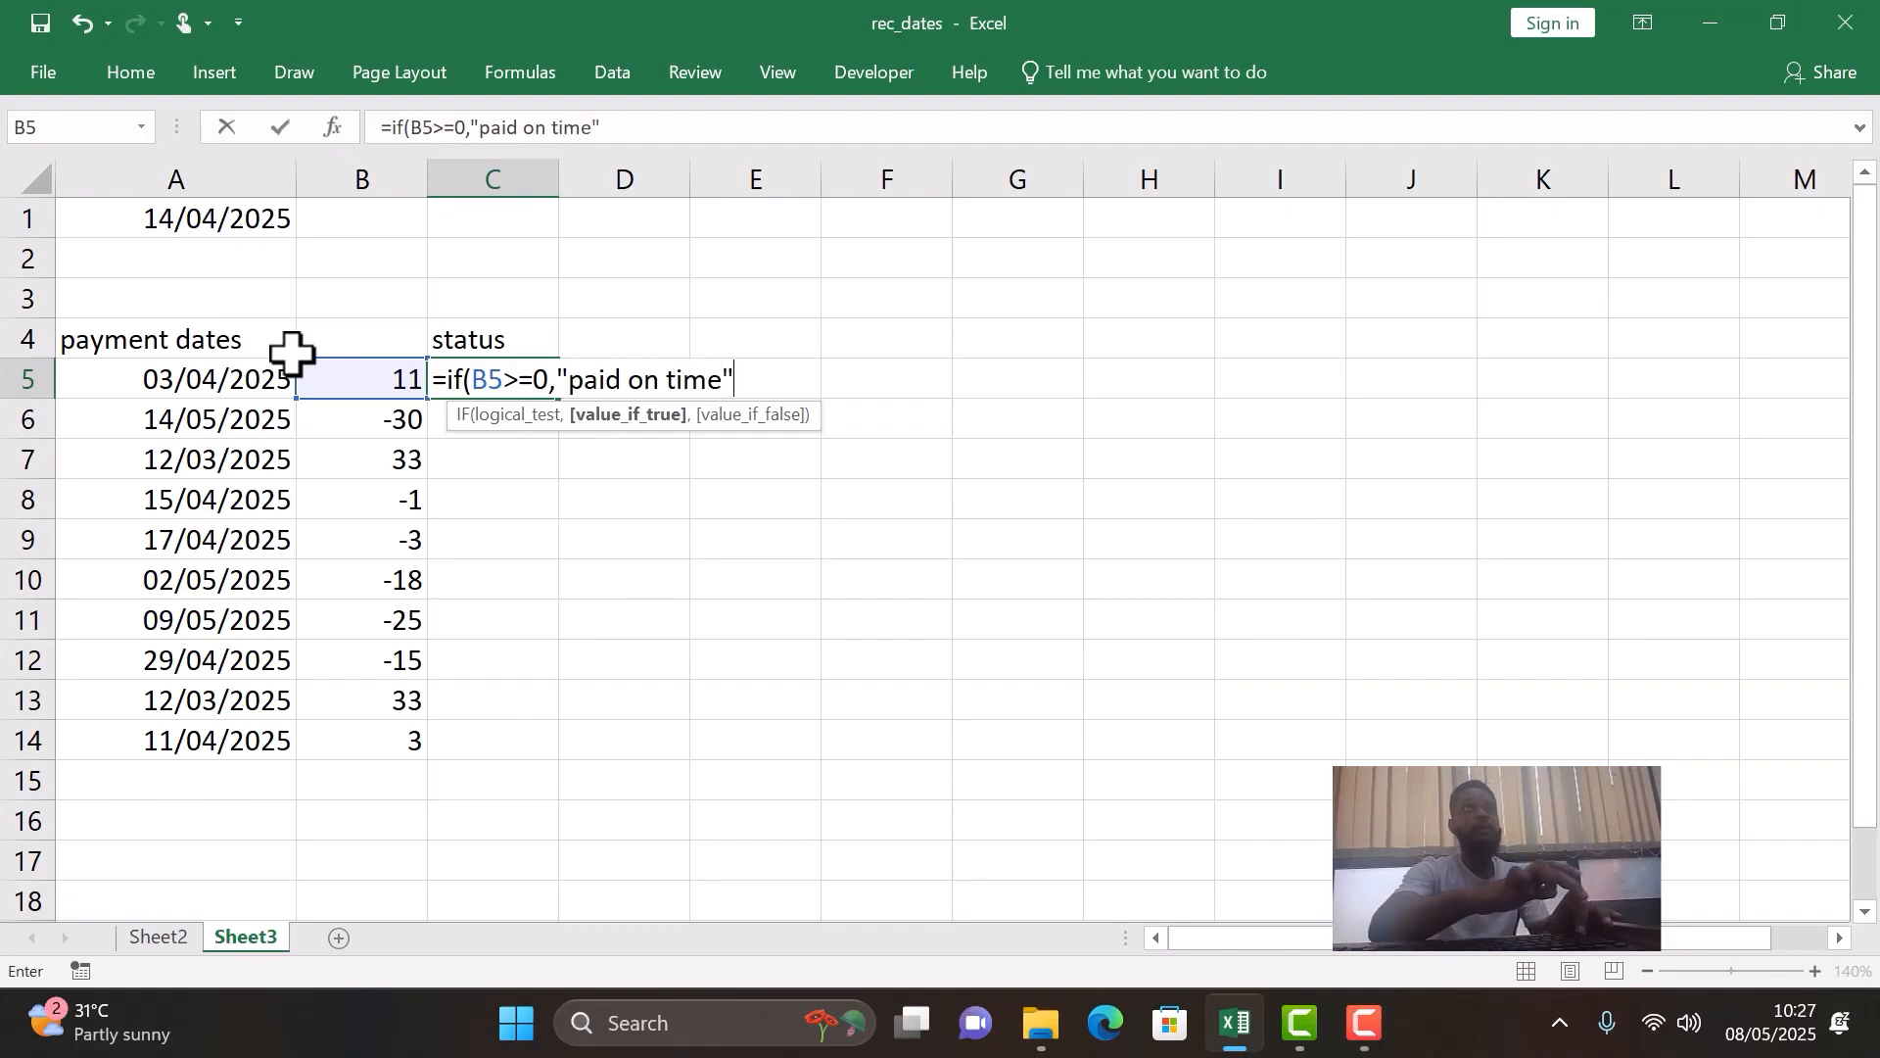
pyautogui.write('",')
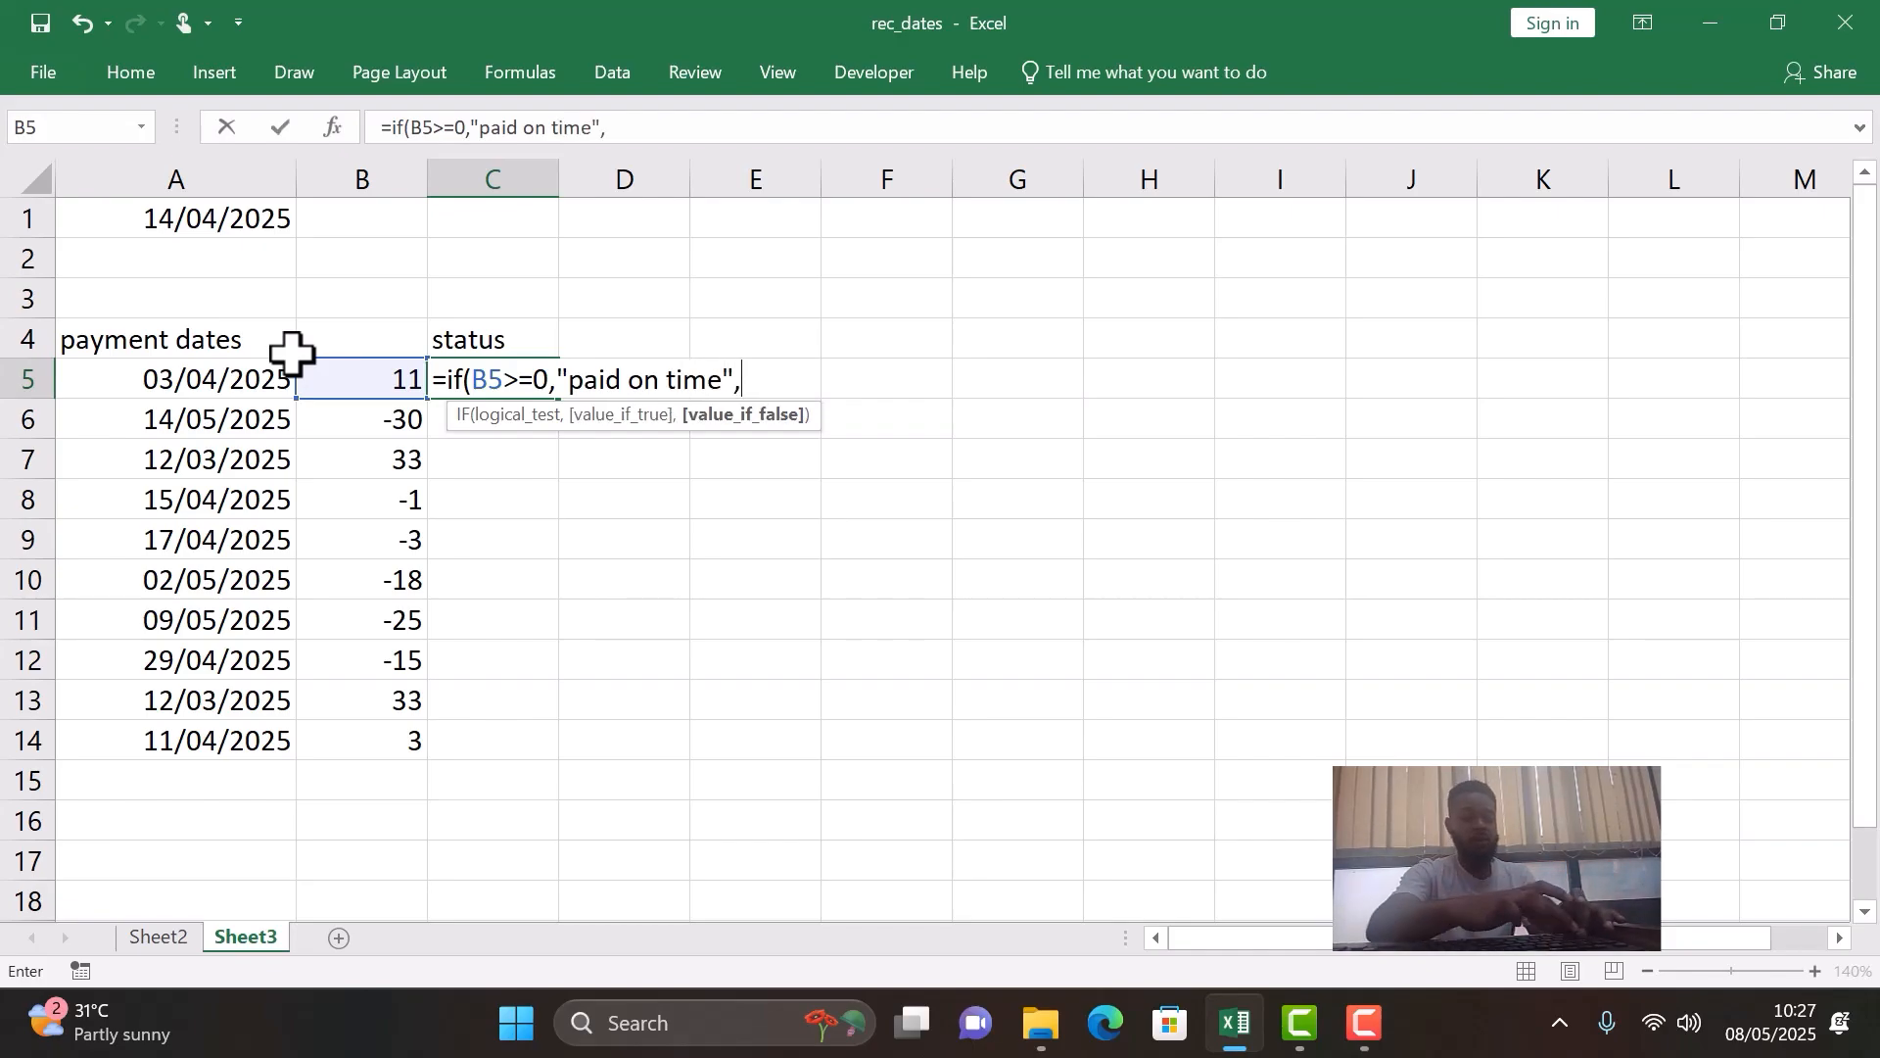
pyautogui.write('"paid late')
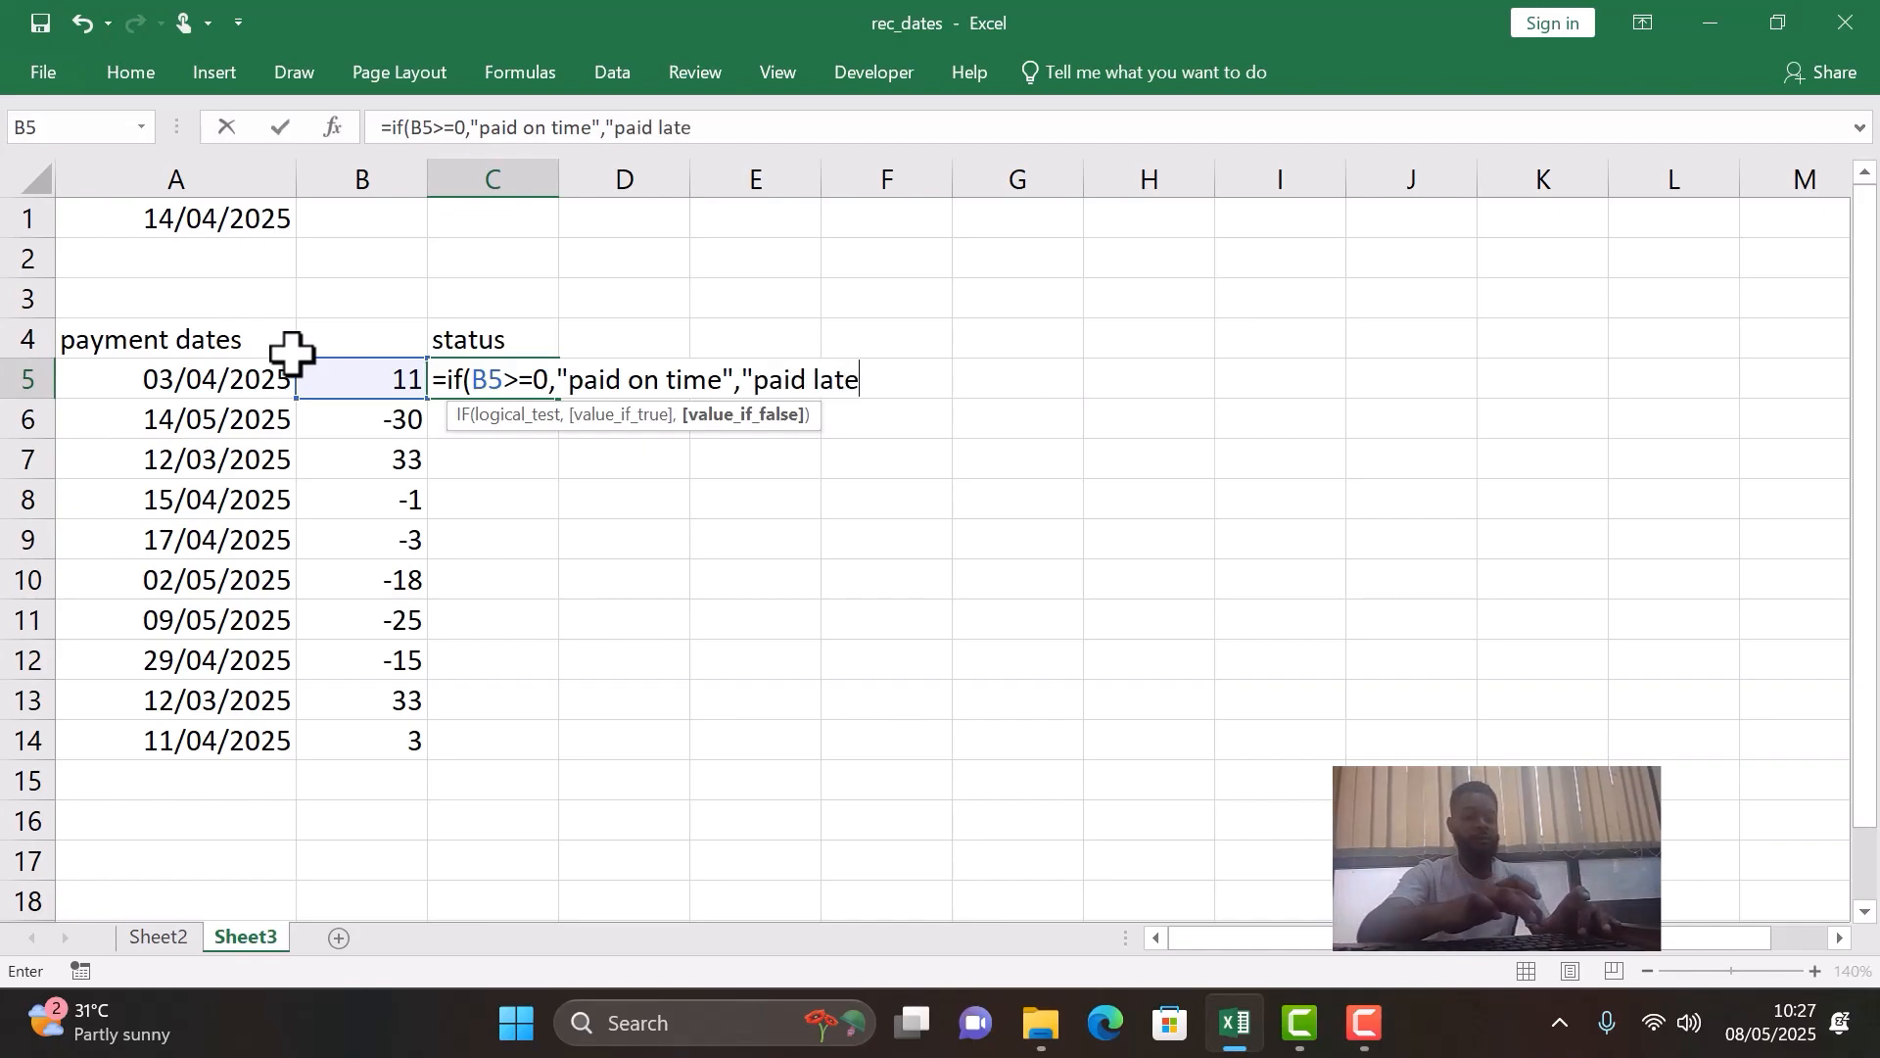
pyautogui.write('")')
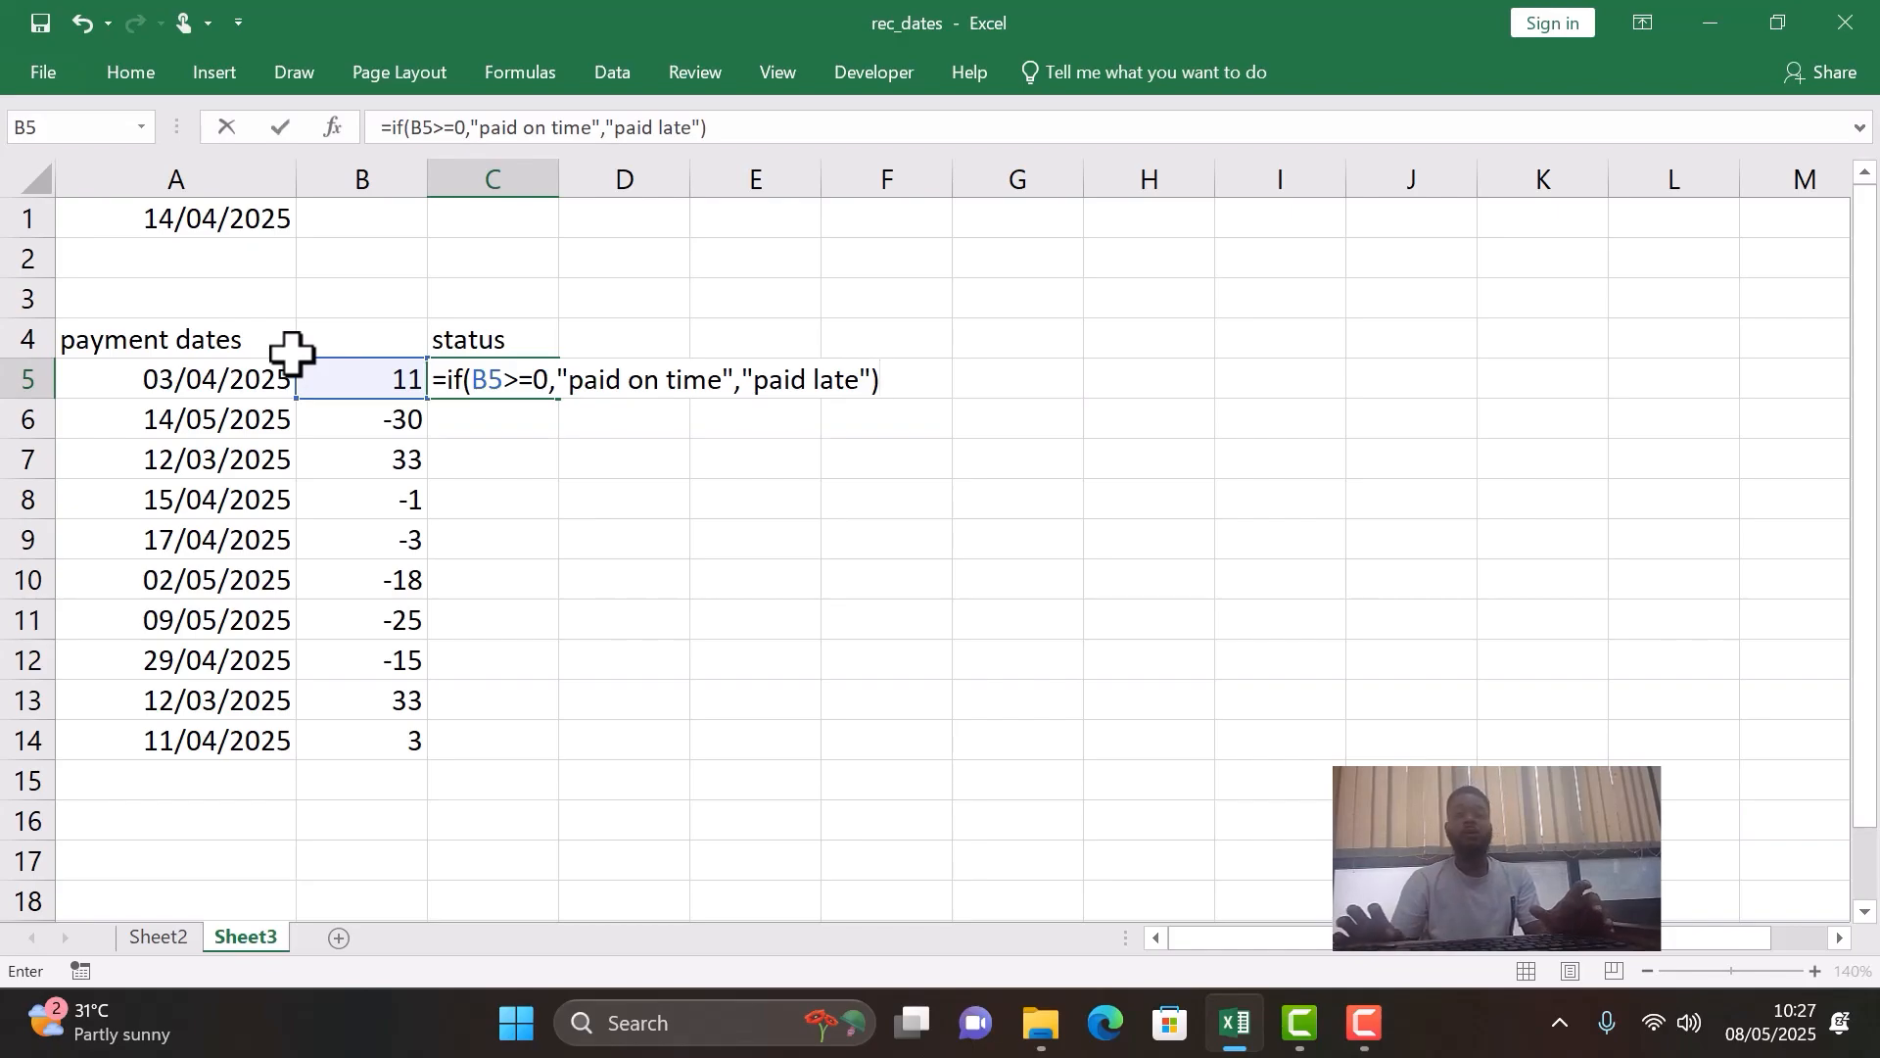
pyautogui.press('Return')
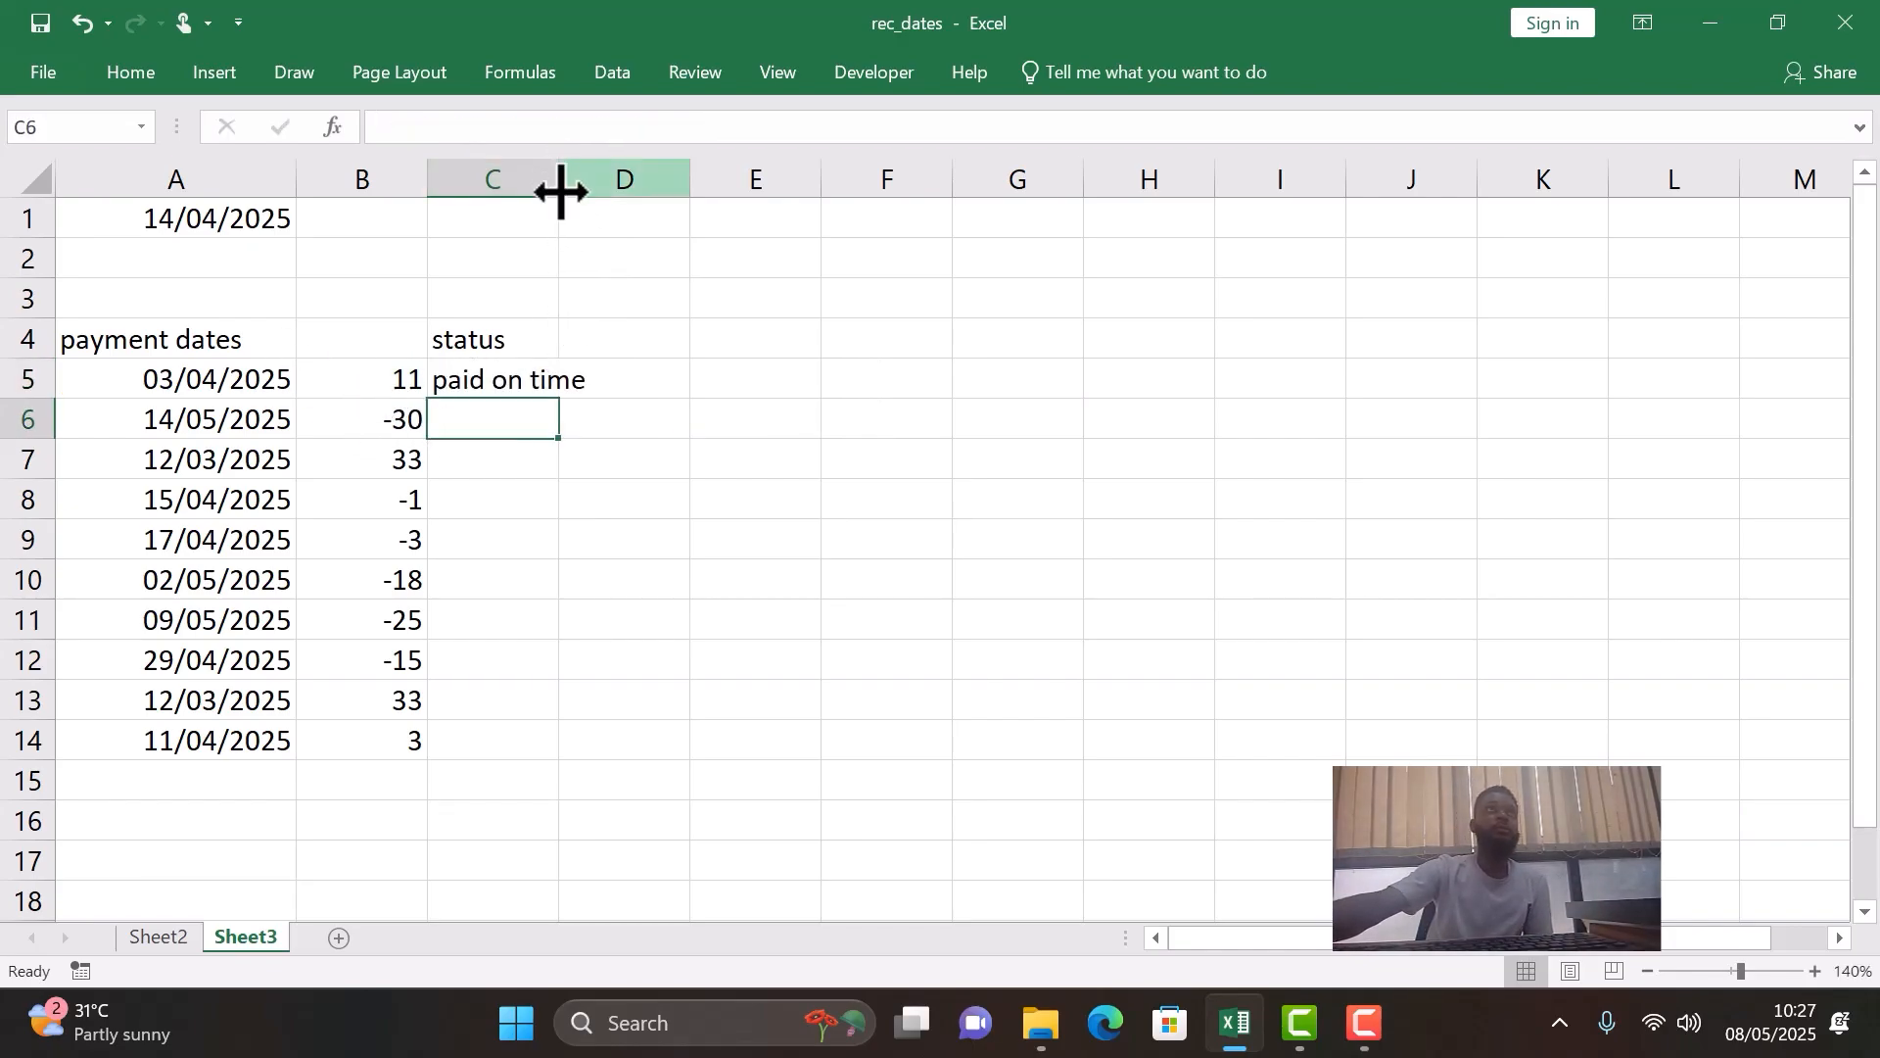
# - Widen column C to fit the status text and fill the IF formula from C5 down to C14
pyautogui.moveTo(560, 191); pyautogui.dragTo(604, 210)
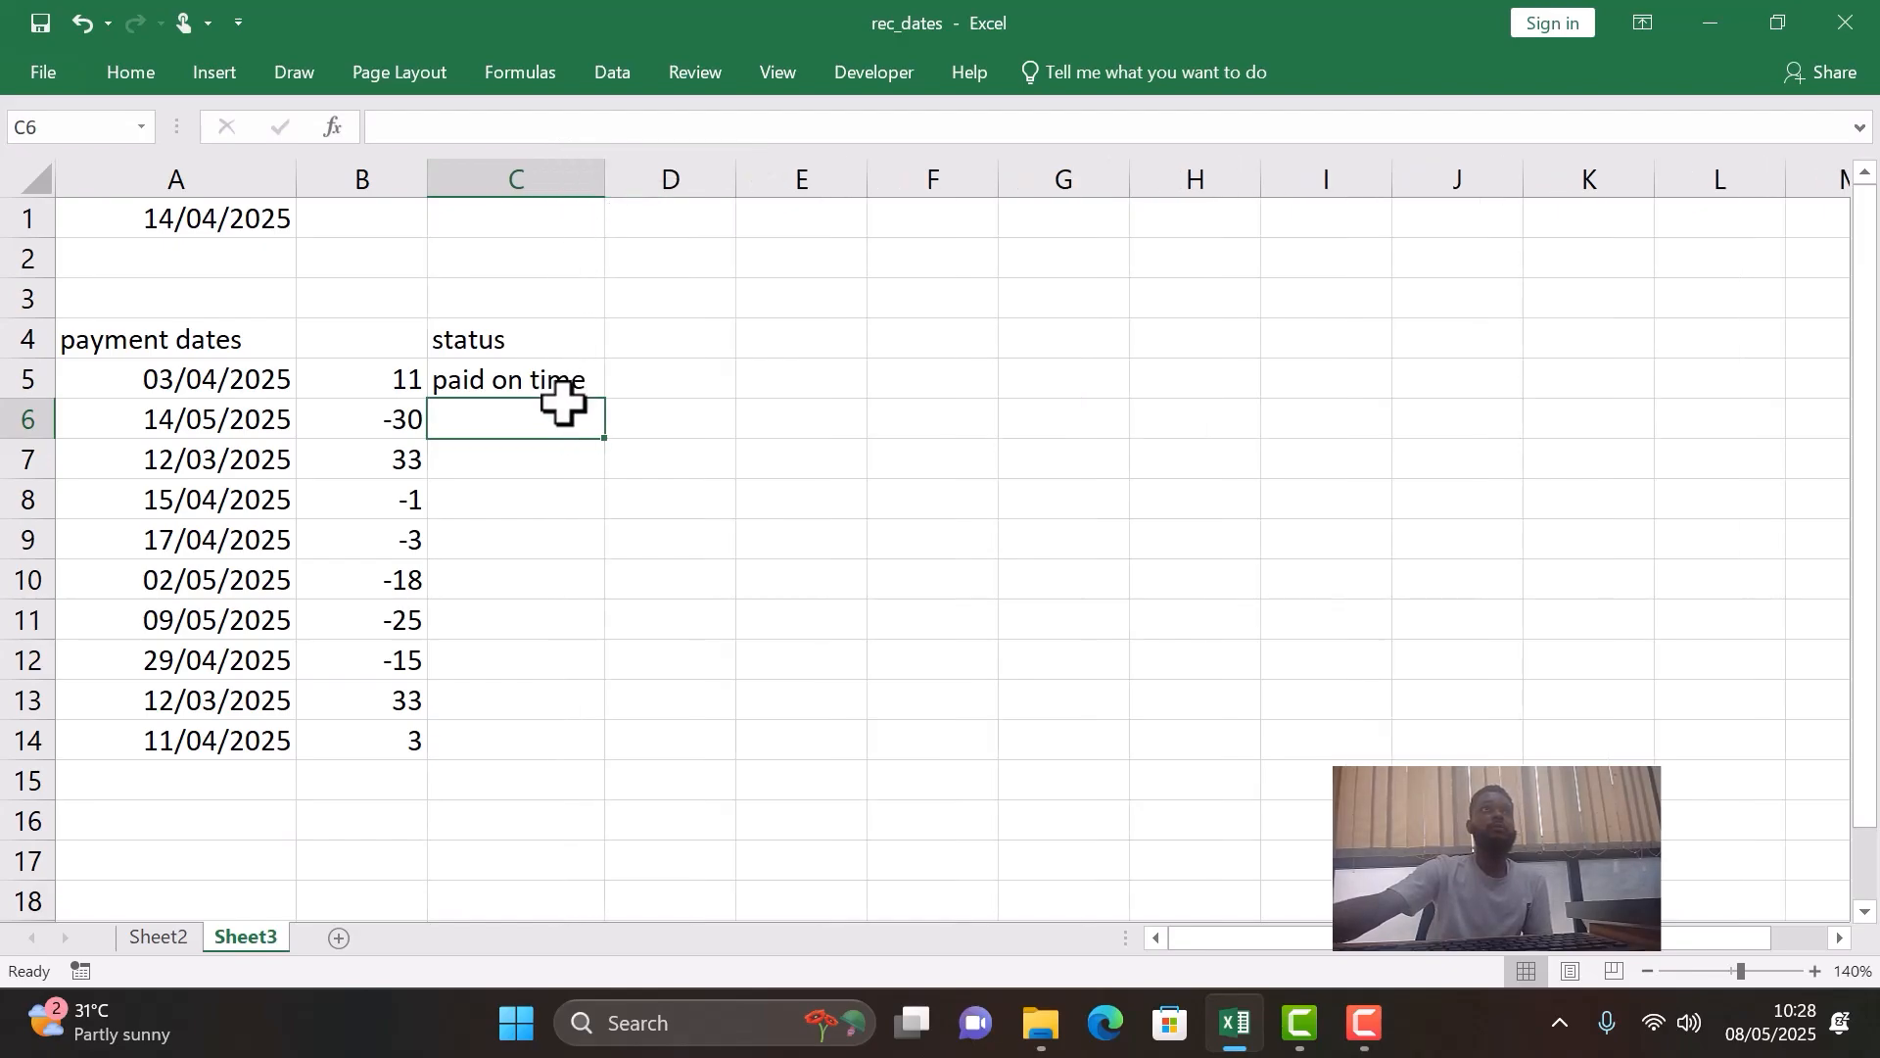
pyautogui.click(563, 382)
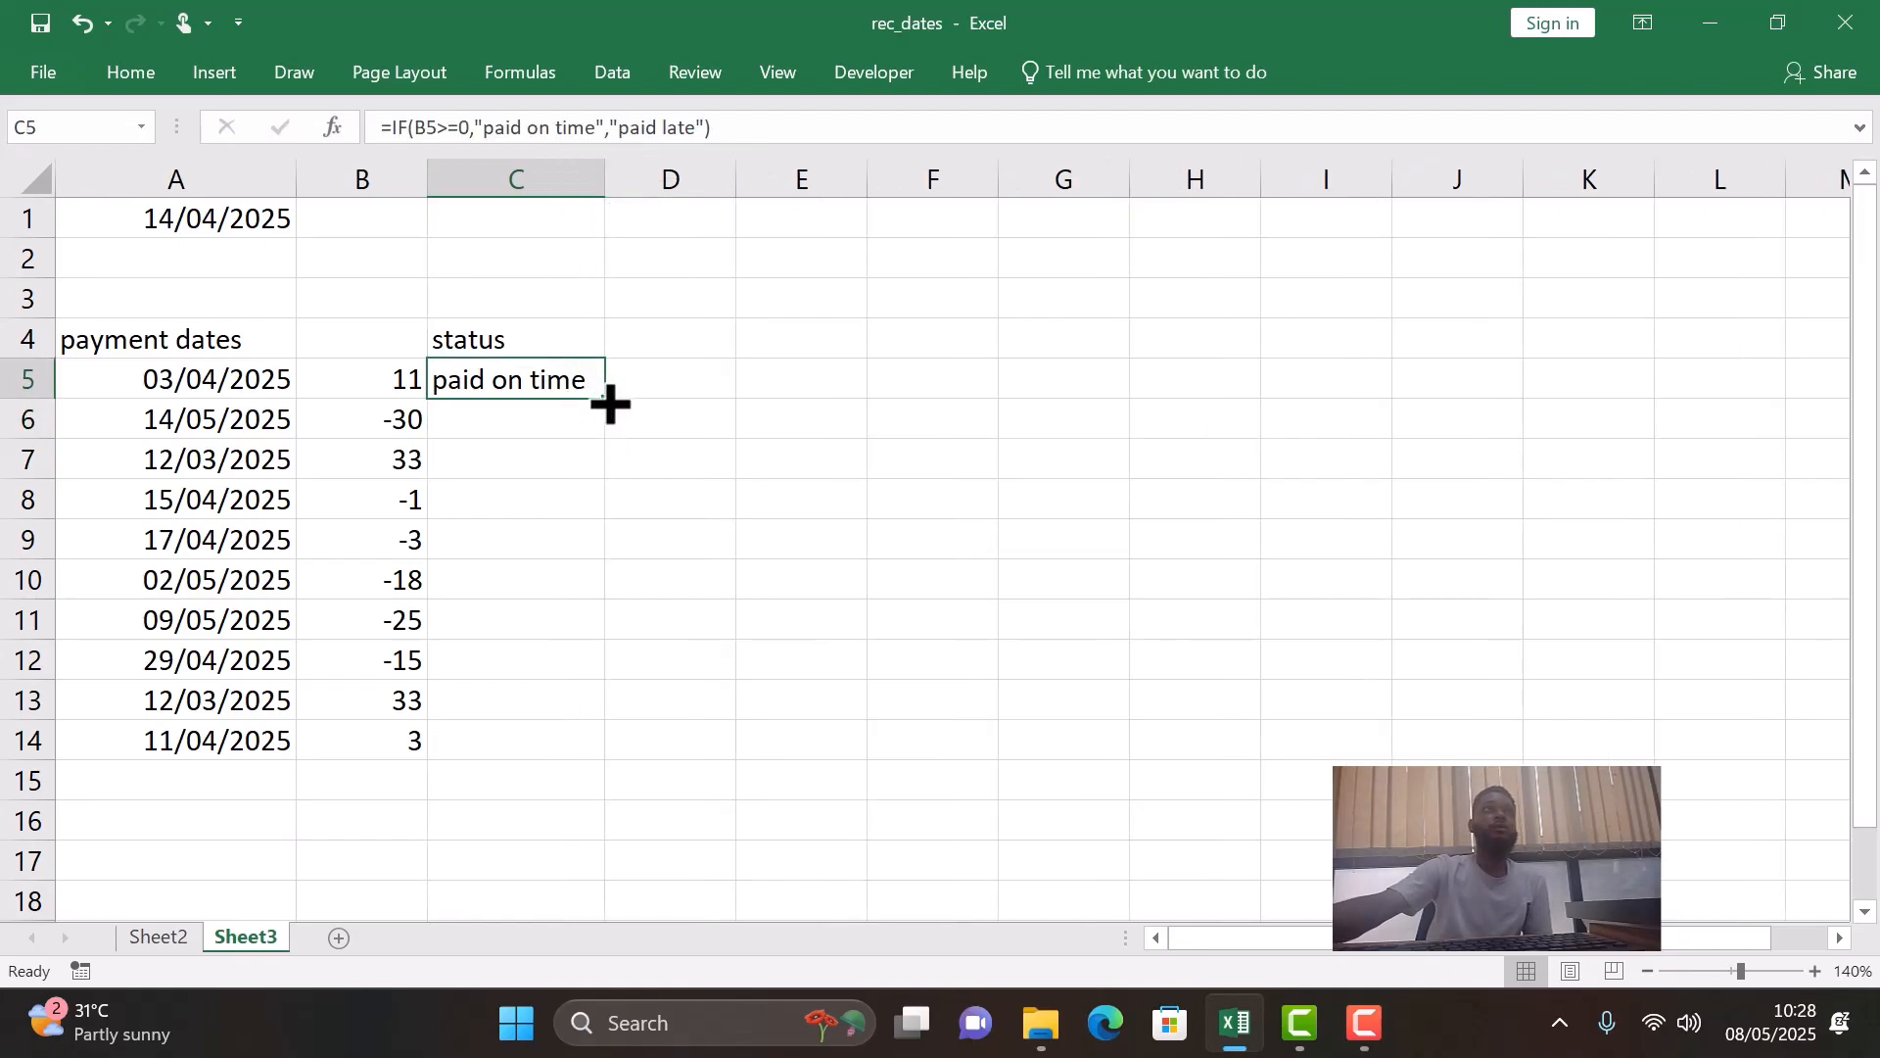
pyautogui.moveTo(608, 401); pyautogui.dragTo(609, 402)
pyautogui.doubleClick(608, 402)
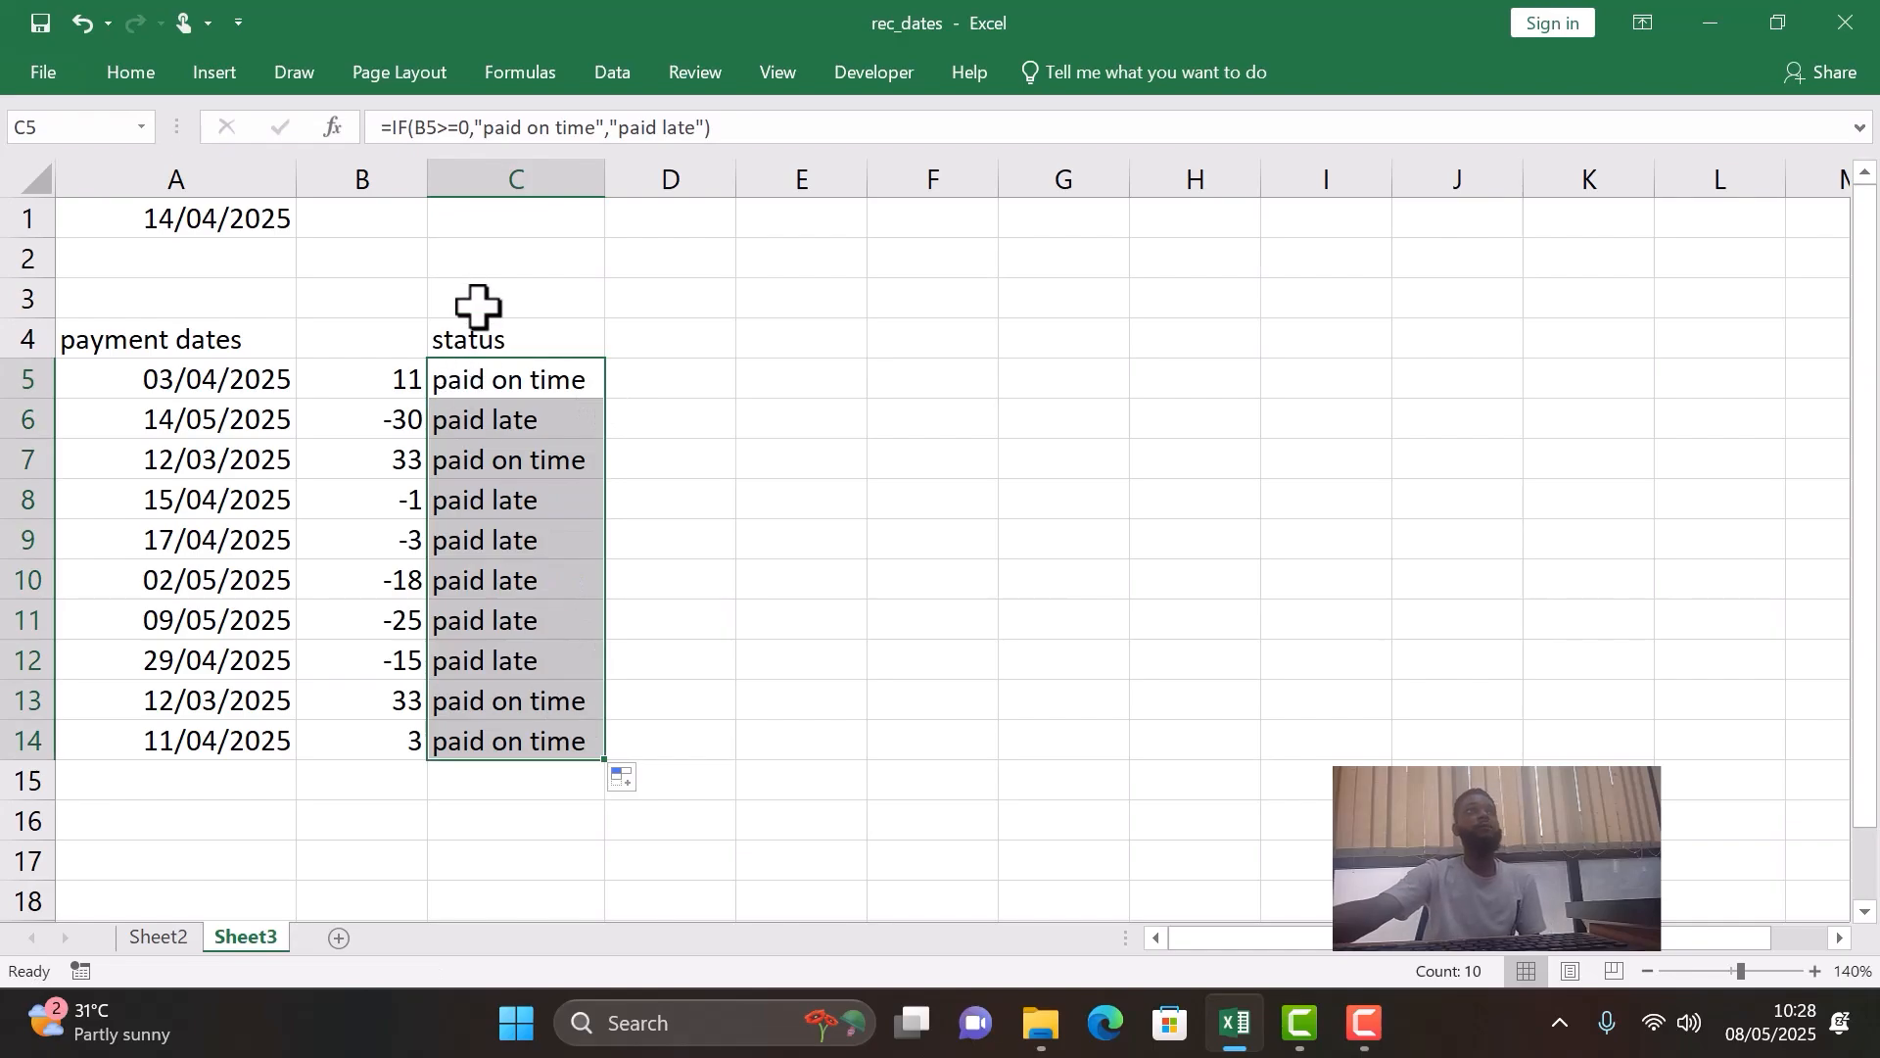
# - Check the copied status formulas in C6 through C9 against the day differences in column B
pyautogui.click(508, 419)
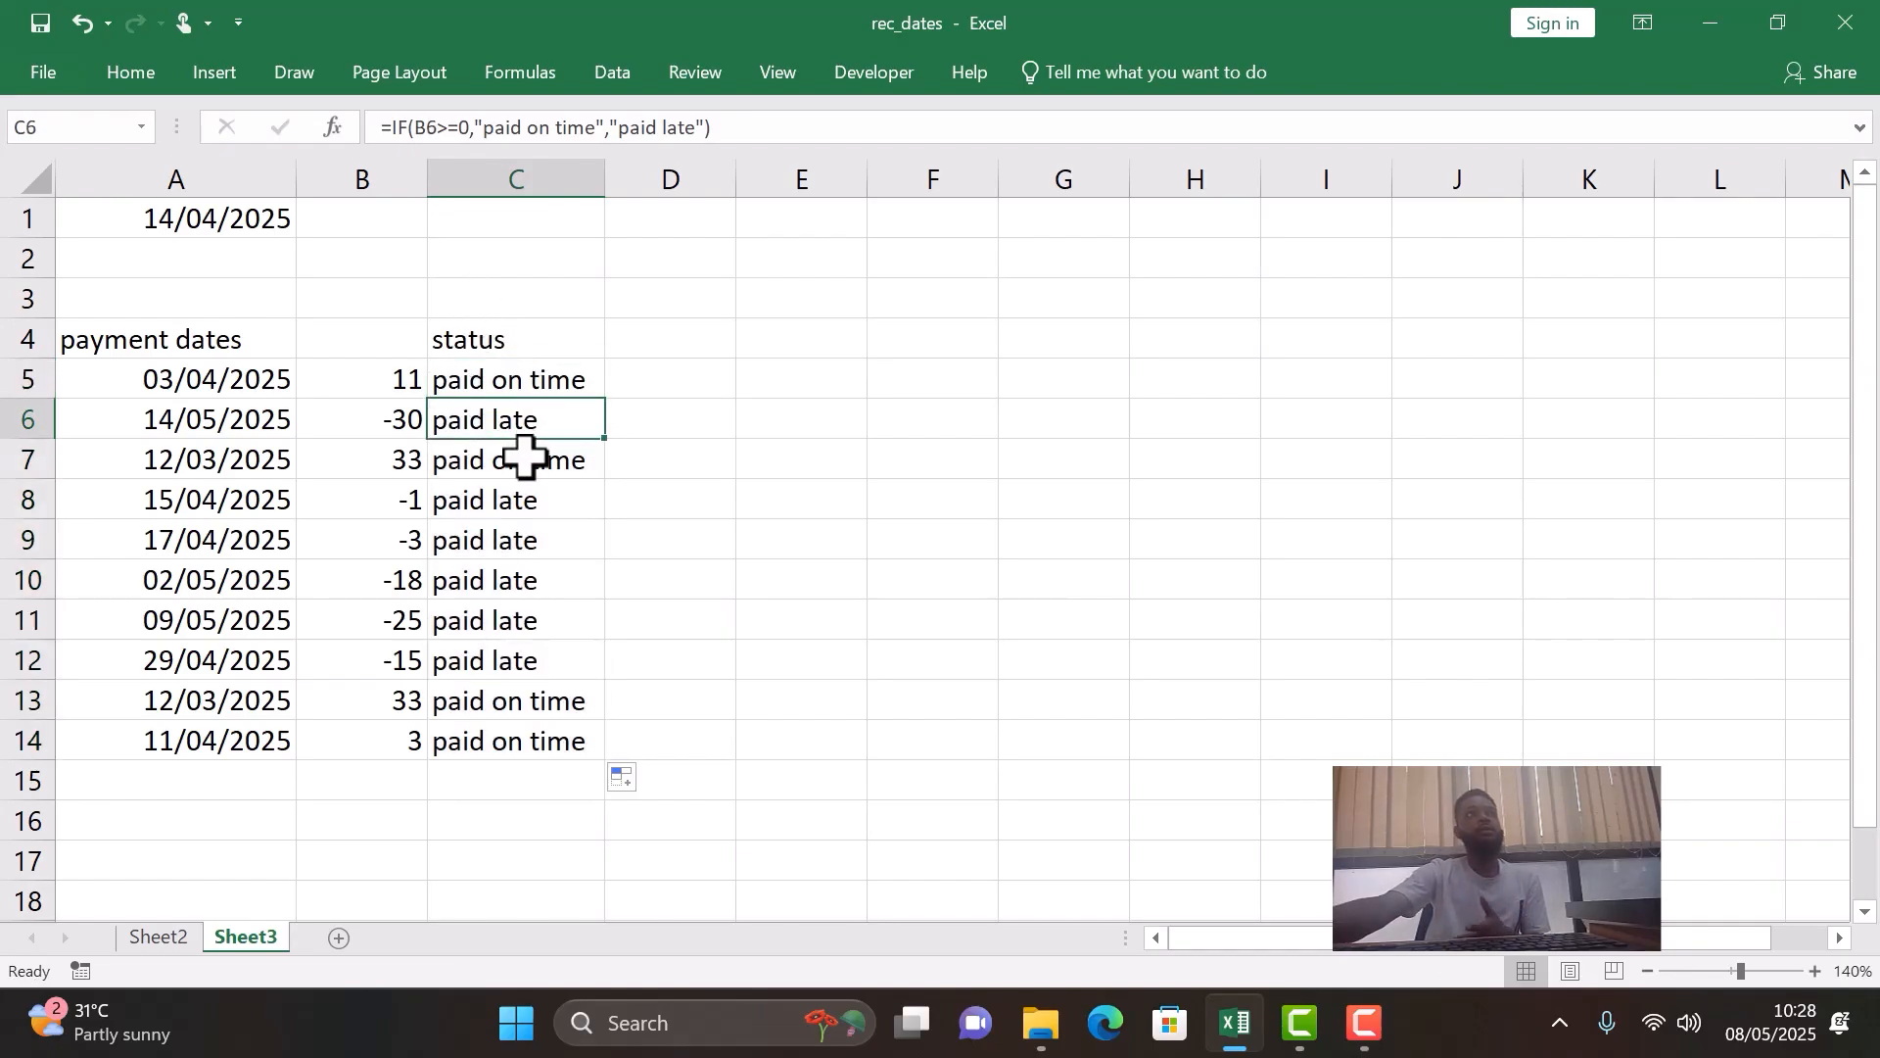
pyautogui.click(525, 461)
pyautogui.click(521, 503)
pyautogui.click(512, 541)
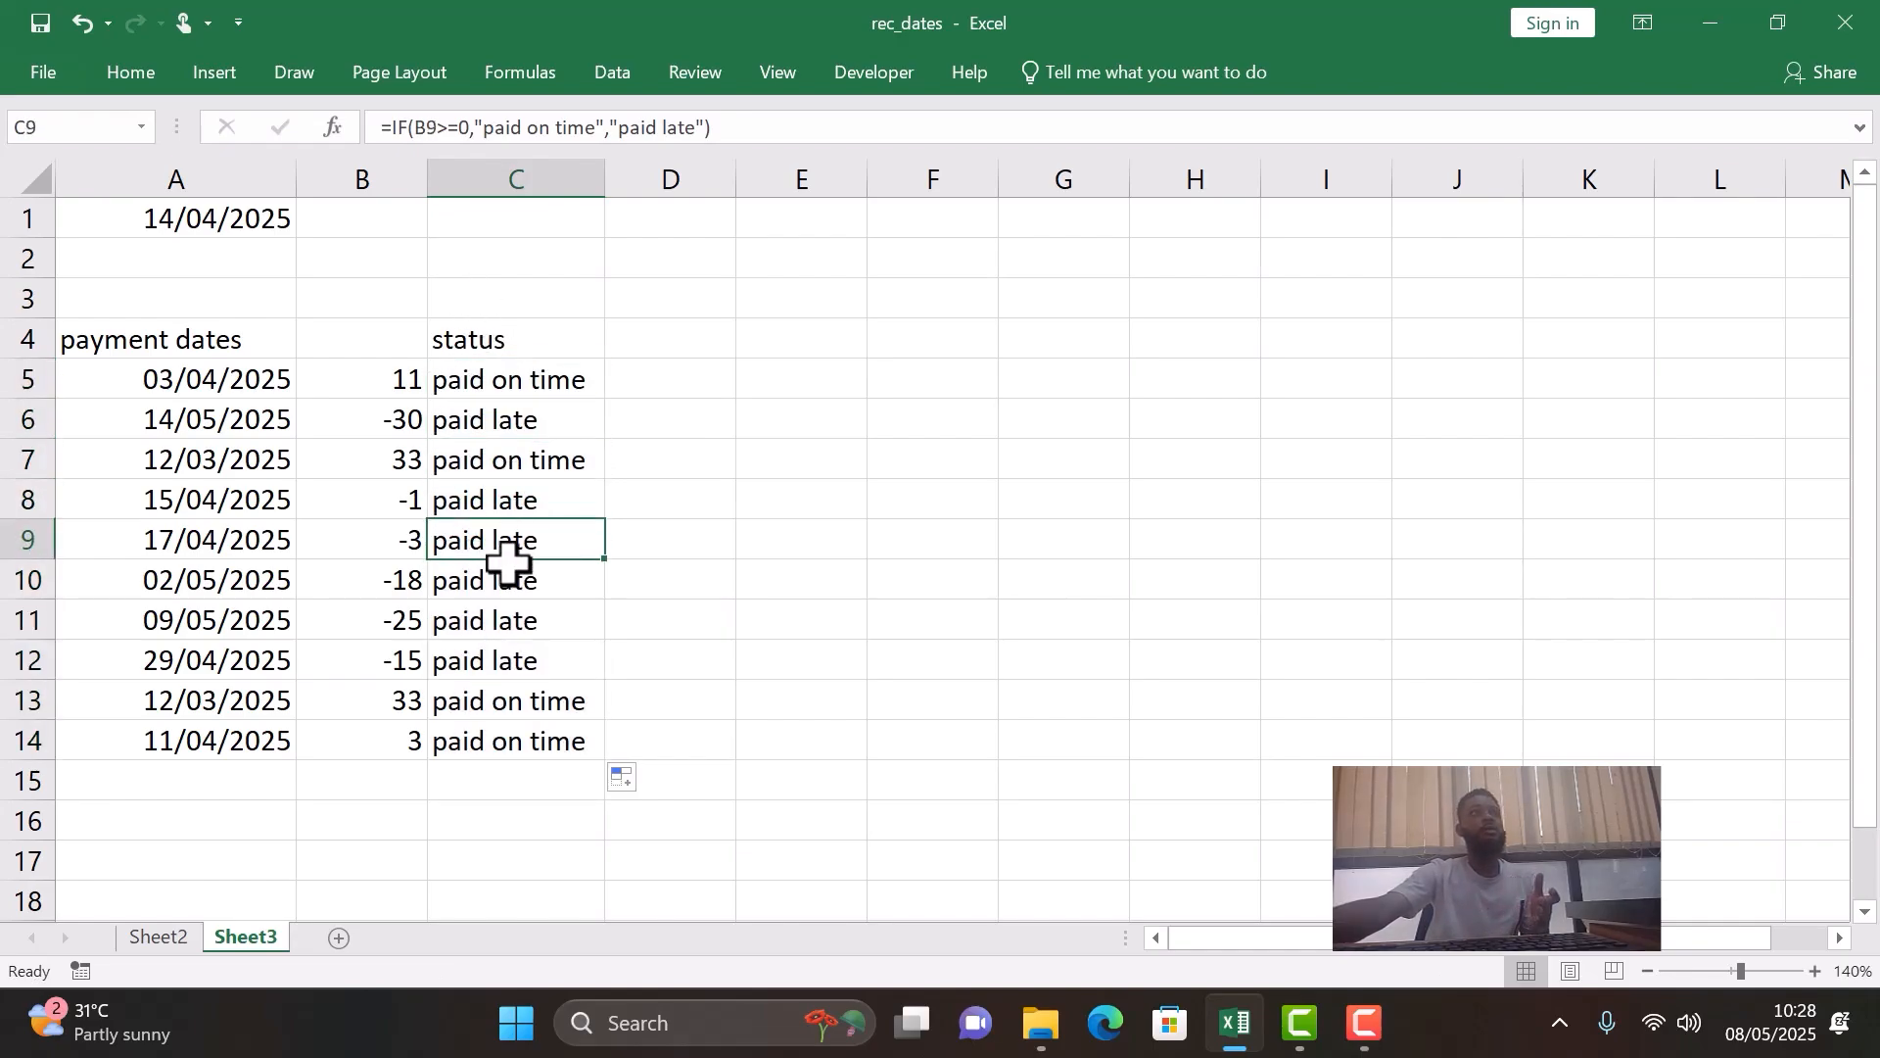
# - Check the copied status formulas in C10 through C14 against the day differences in column B
pyautogui.click(504, 581)
pyautogui.click(499, 623)
pyautogui.click(496, 663)
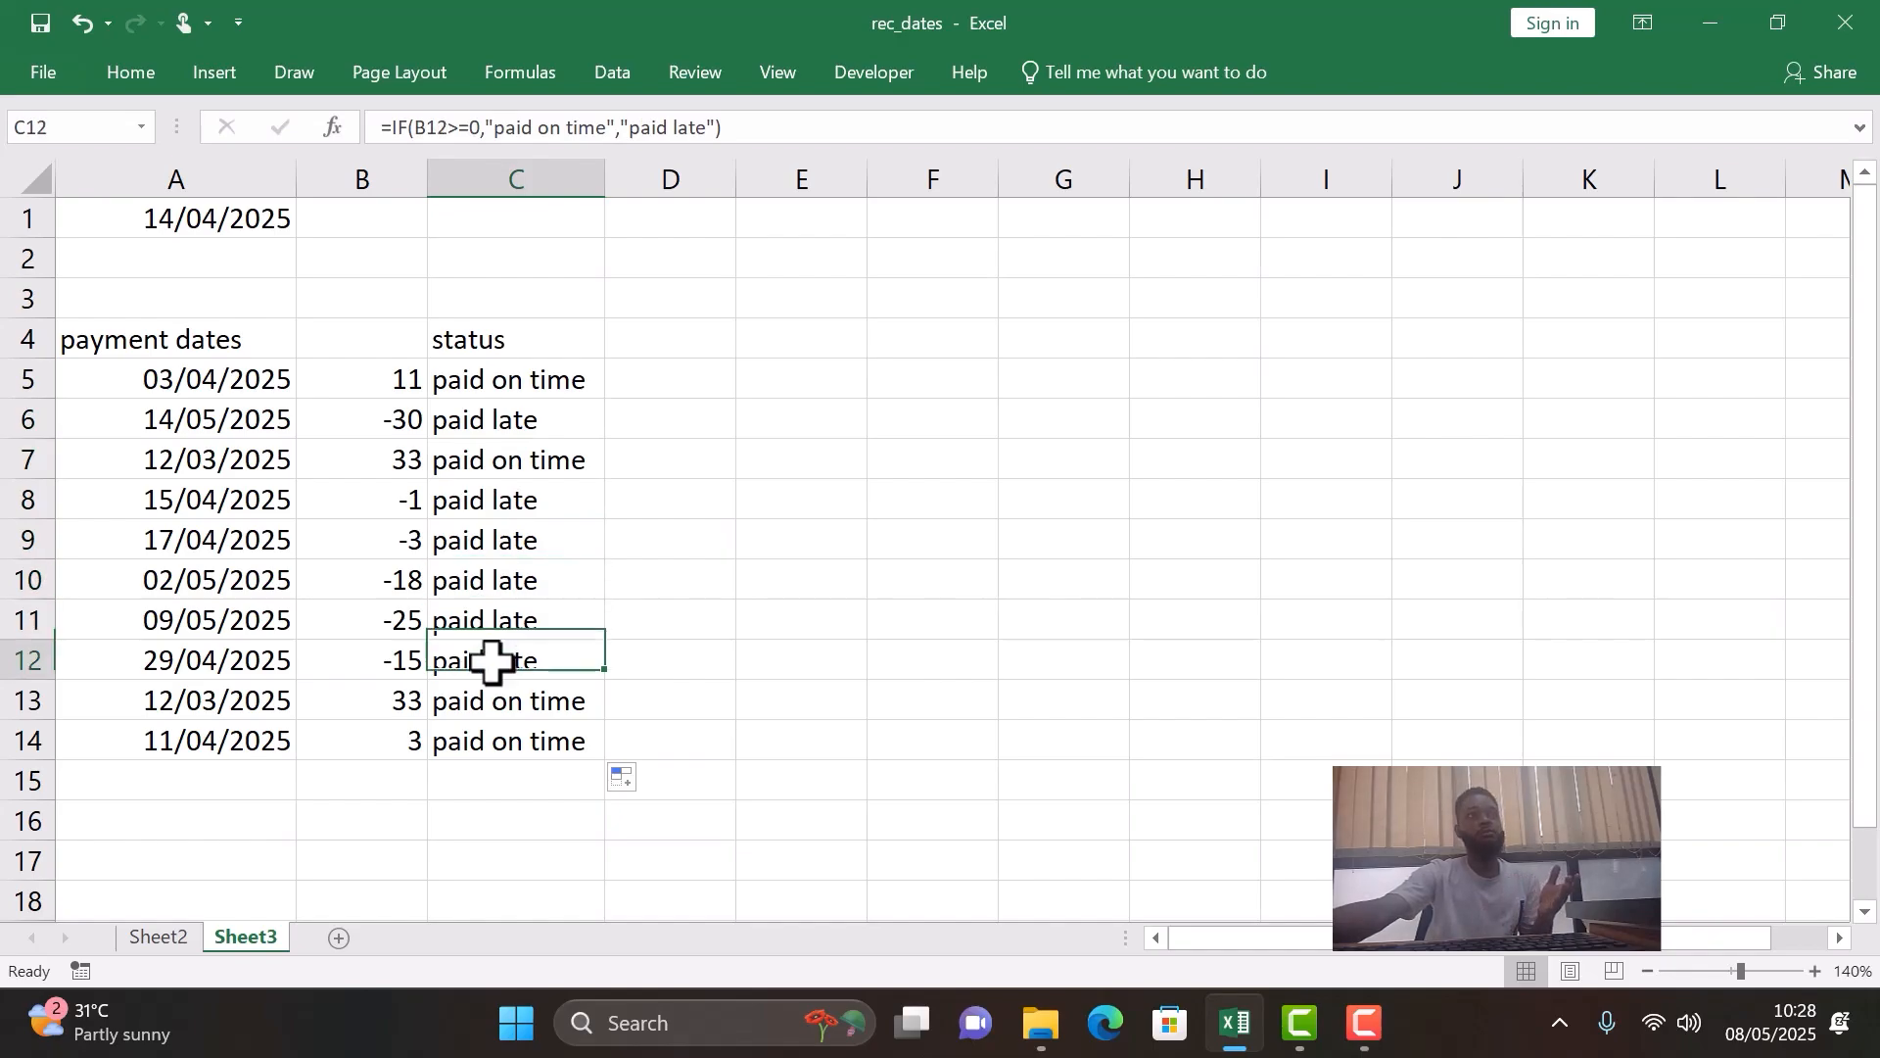
pyautogui.click(484, 712)
pyautogui.click(484, 739)
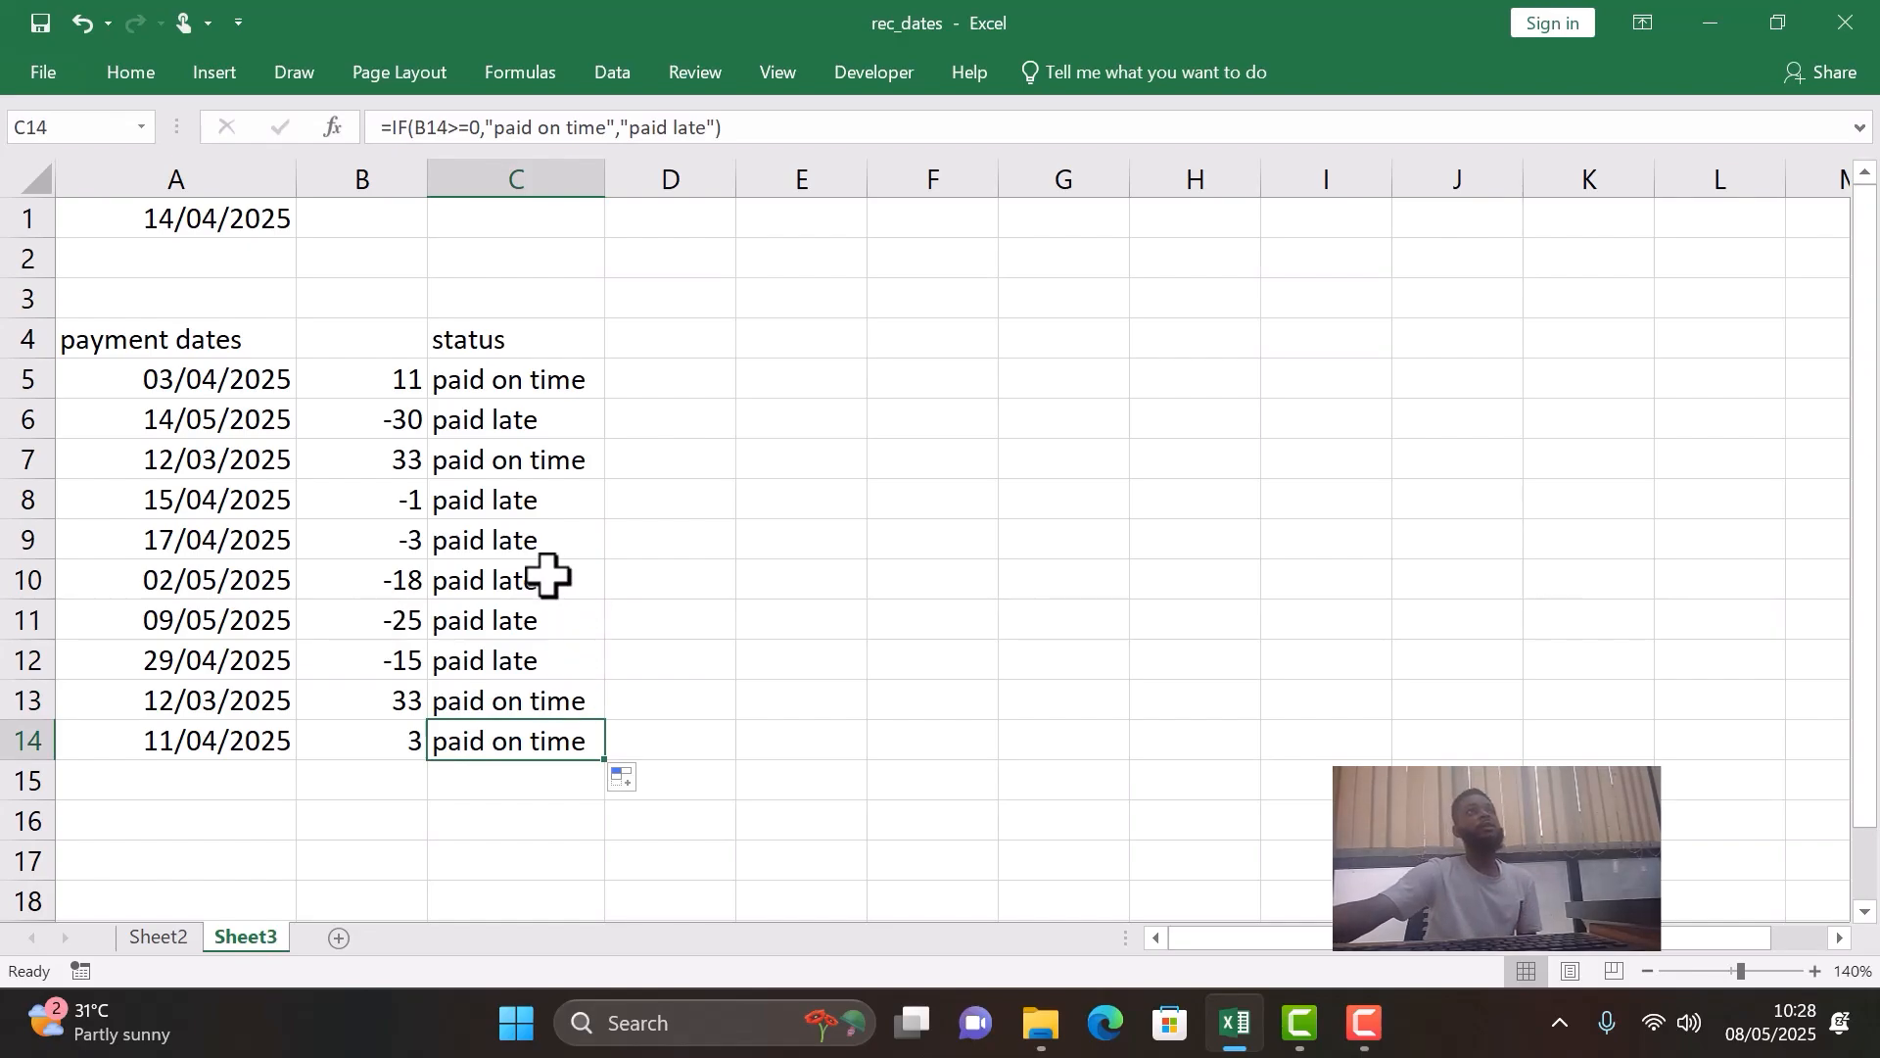
# - Widen column D slightly, next to the status column
pyautogui.click(672, 373)
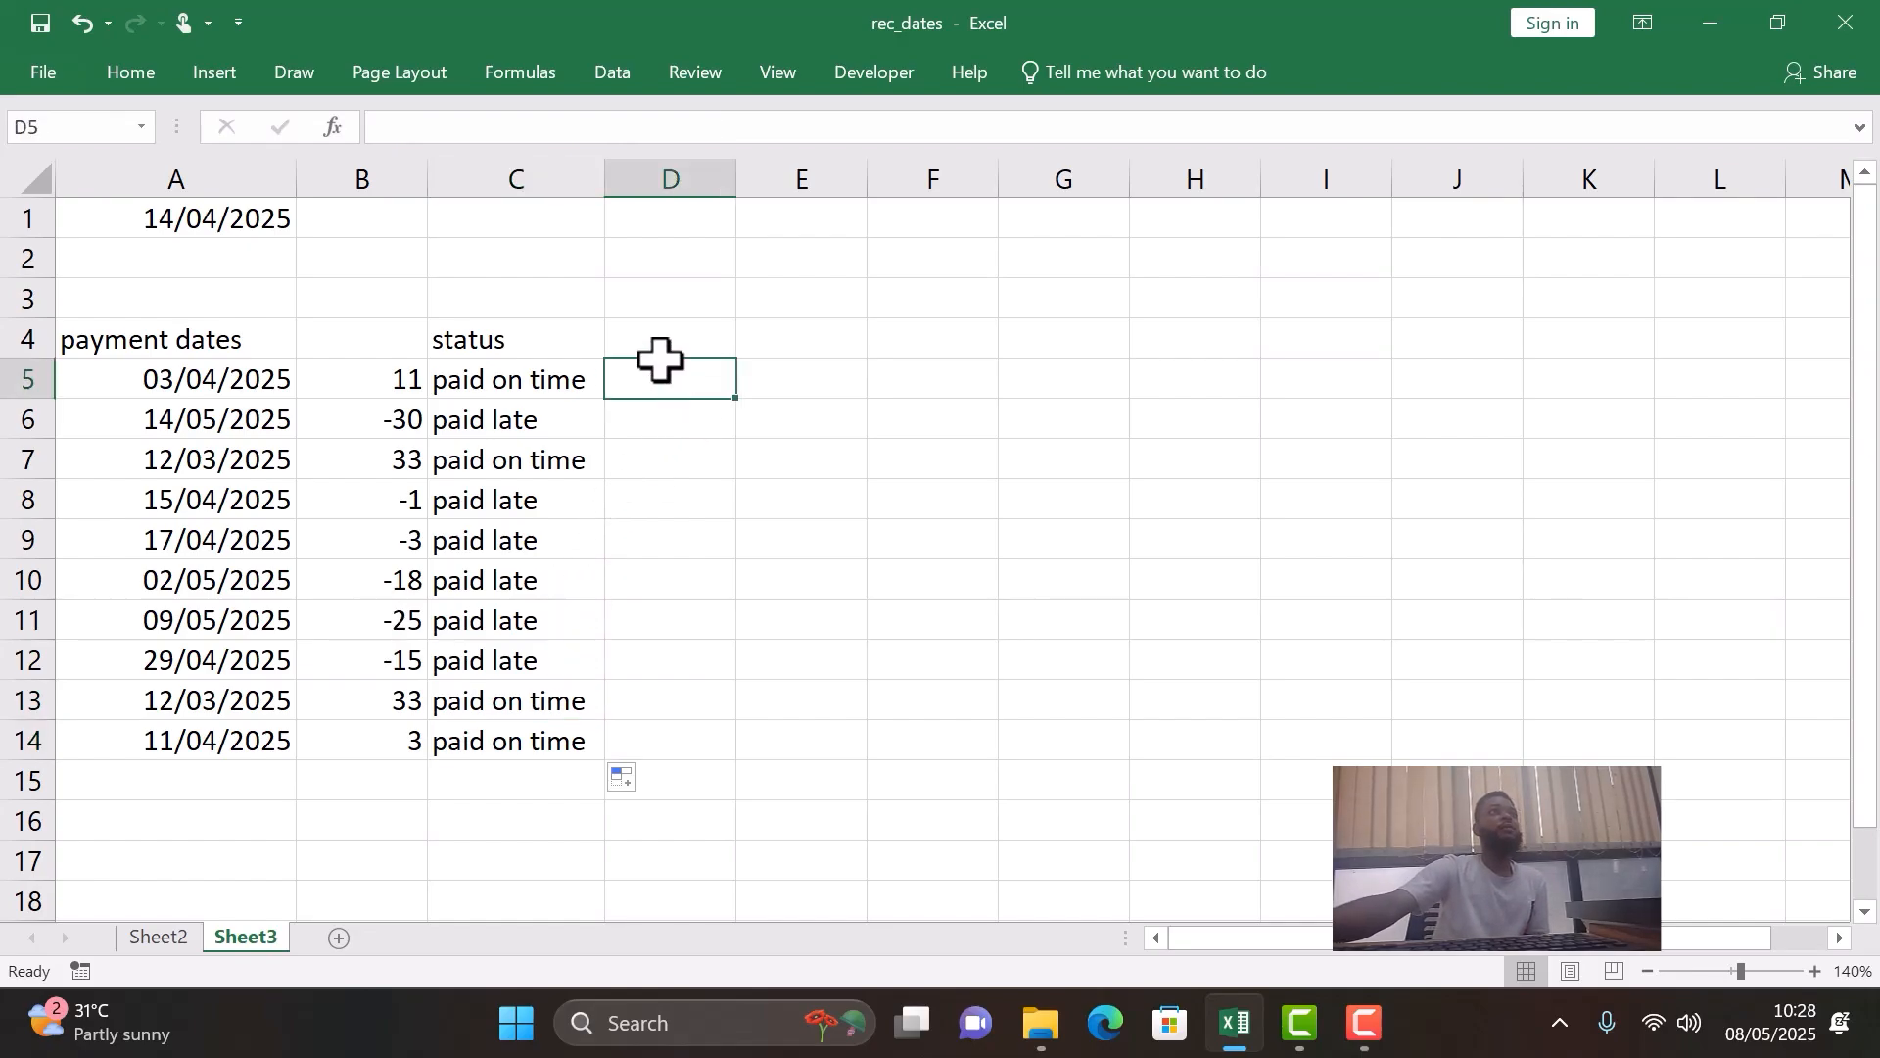
pyautogui.click(672, 422)
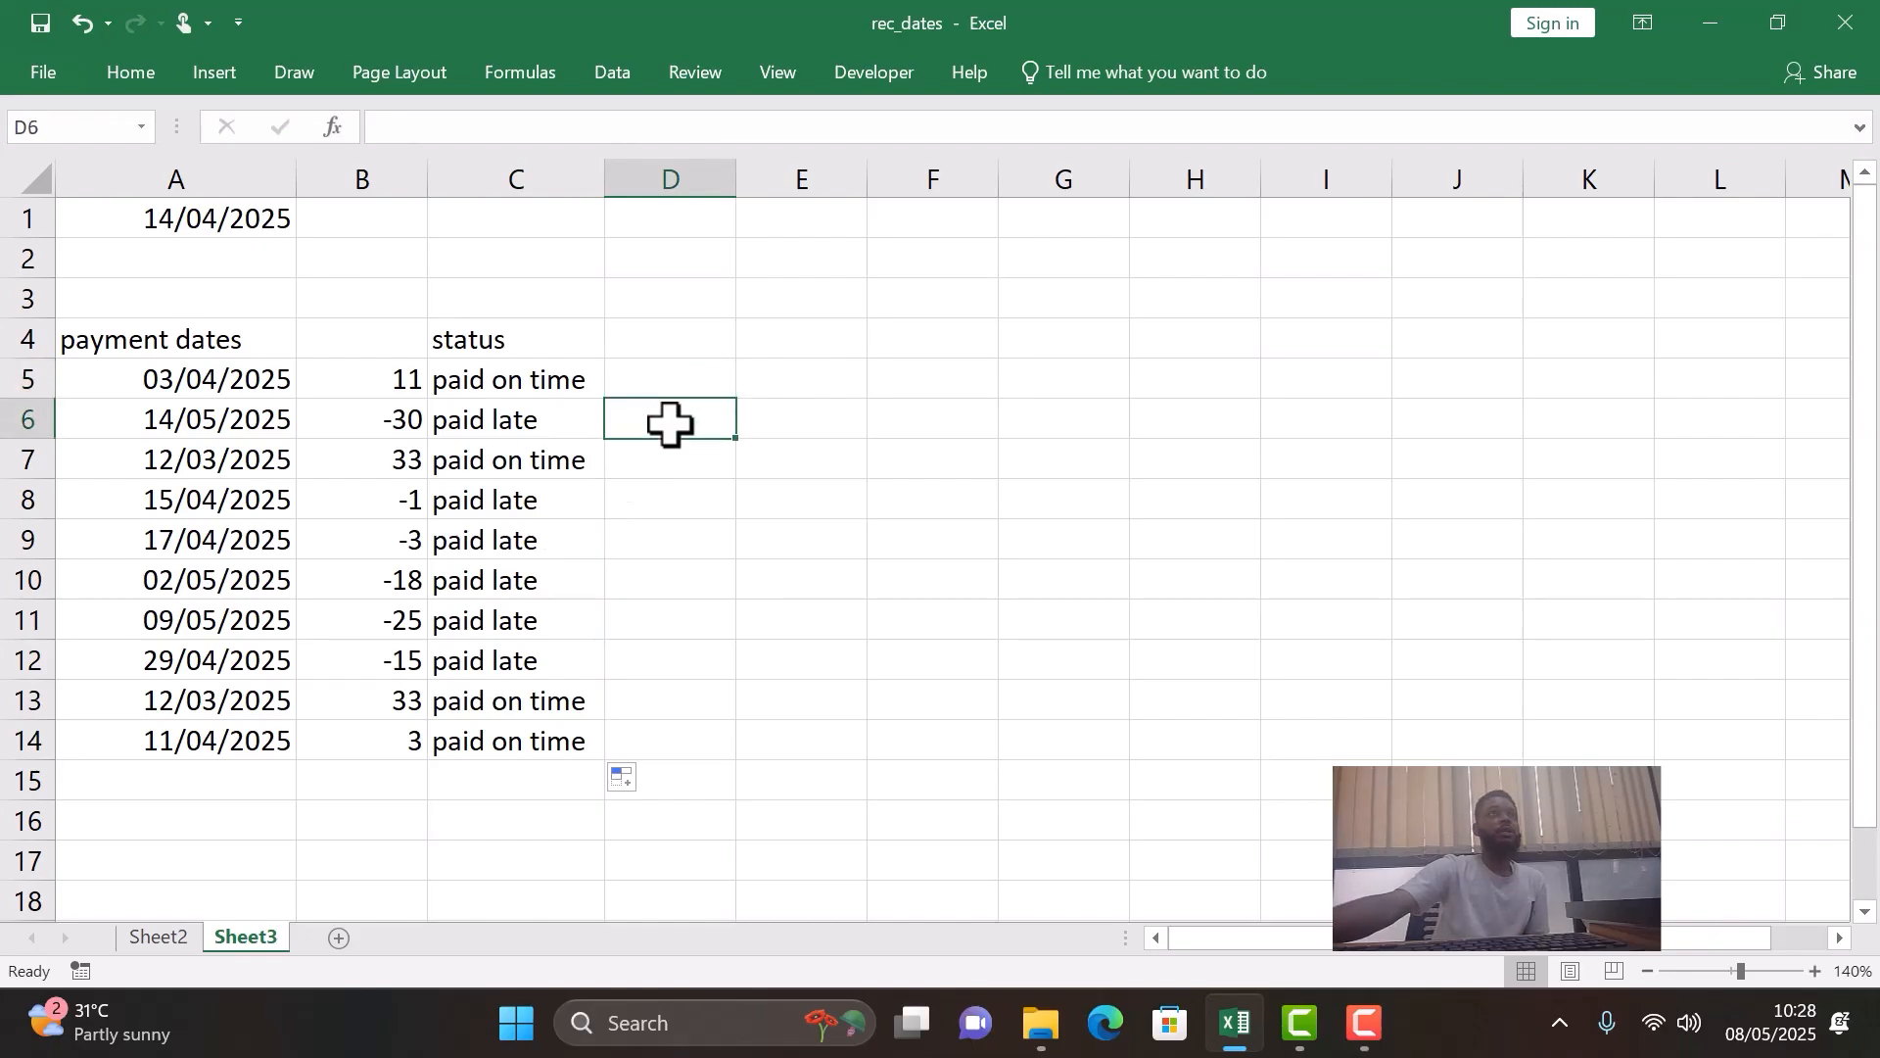
pyautogui.click(650, 466)
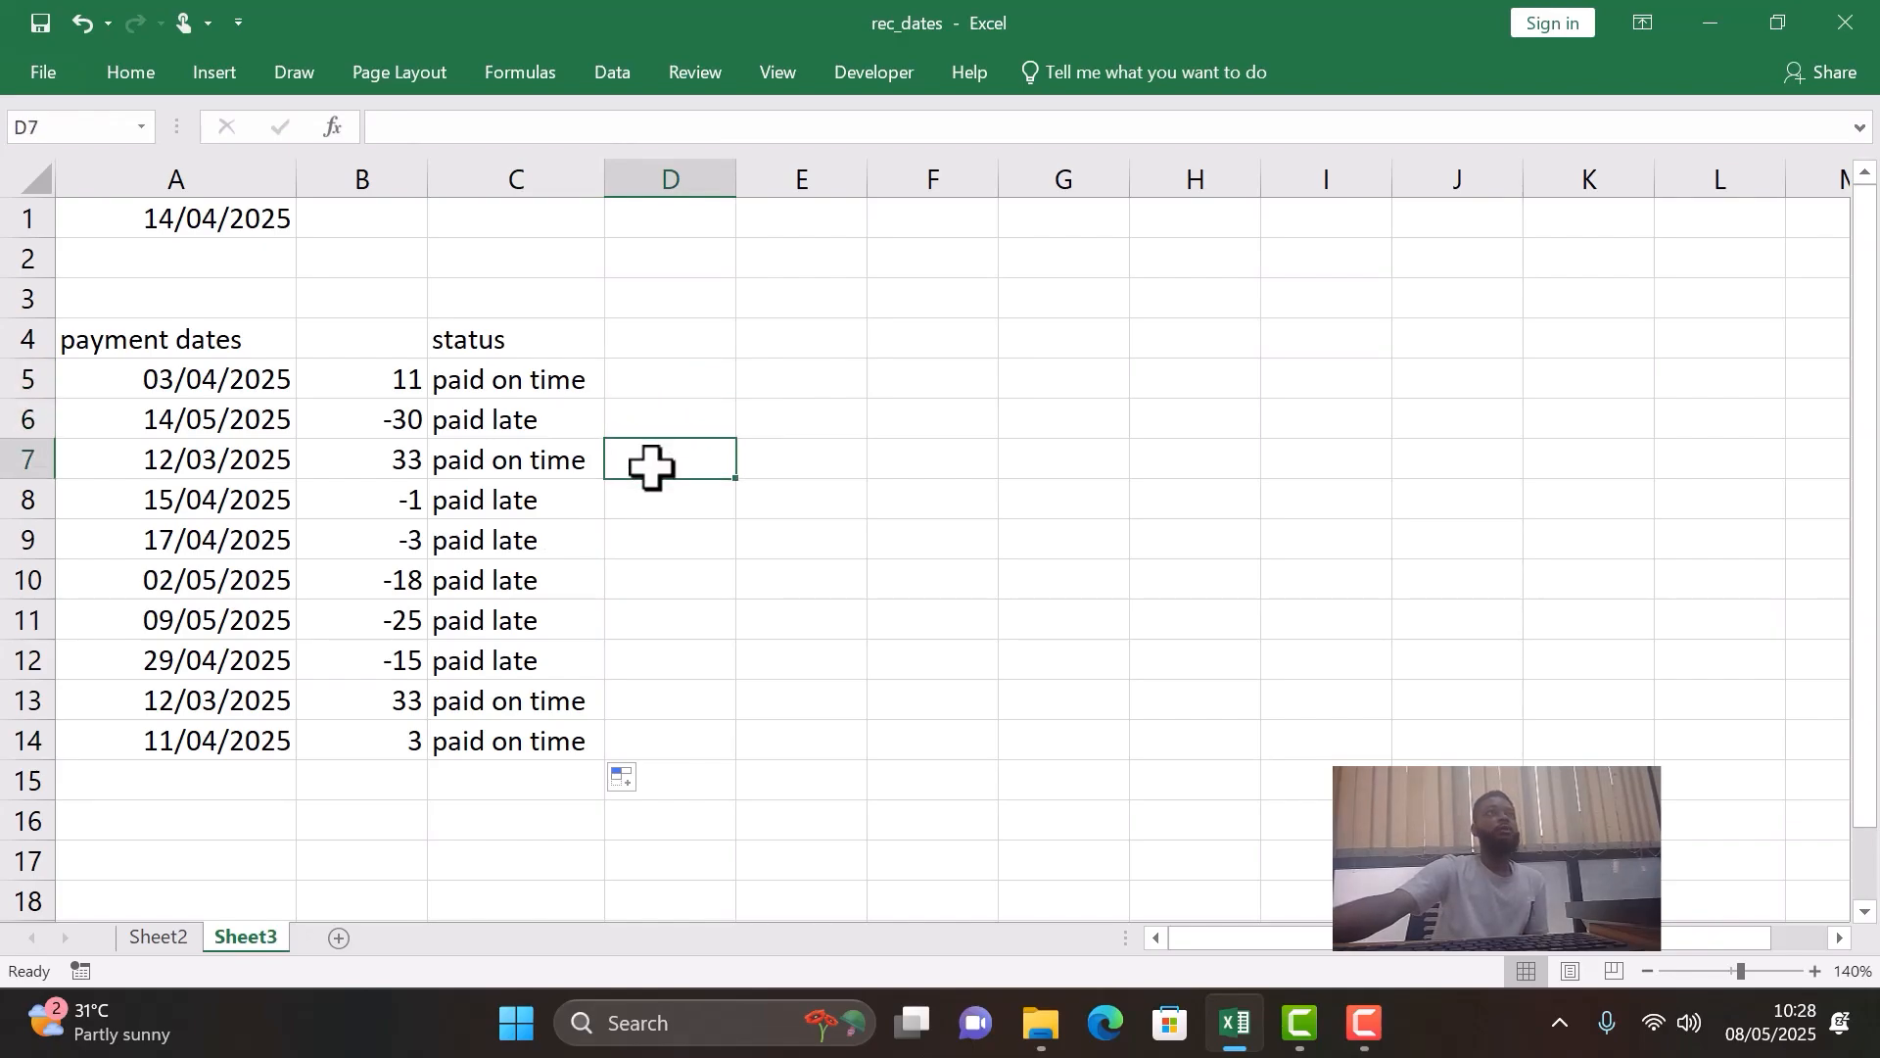
pyautogui.click(632, 502)
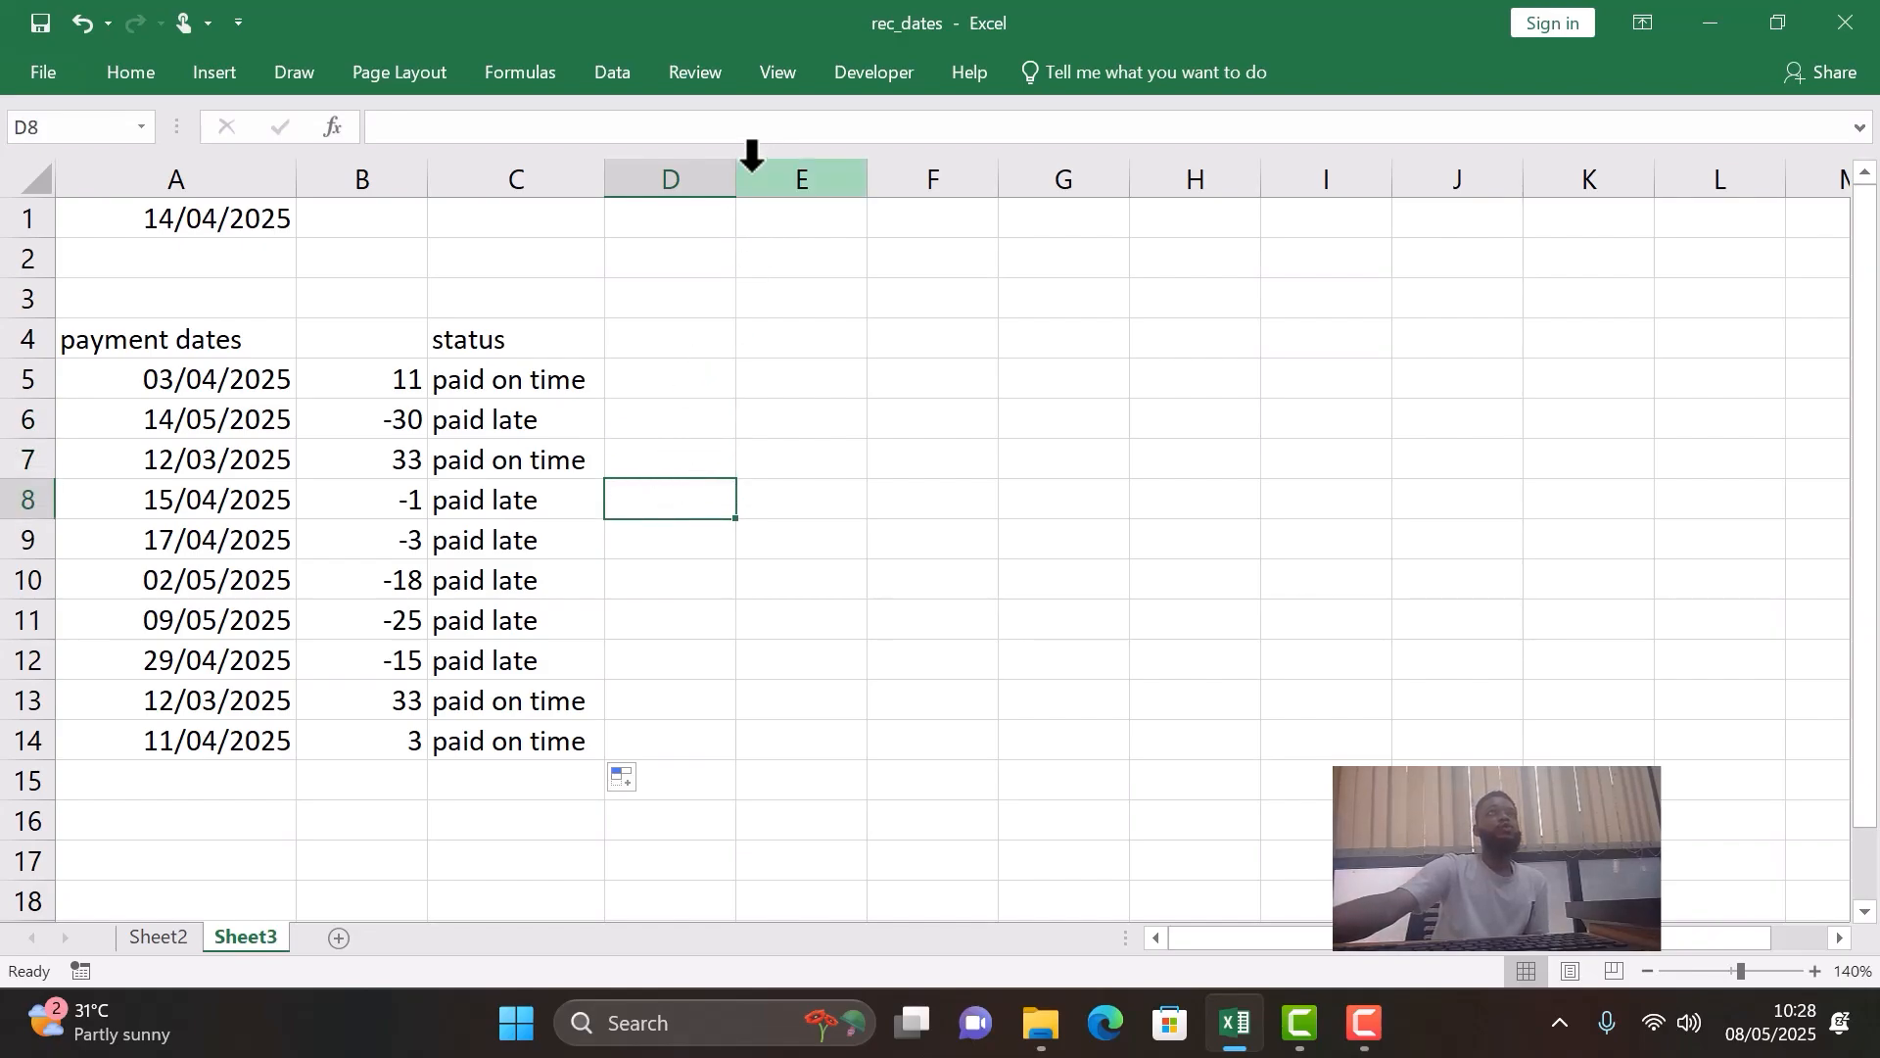
pyautogui.moveTo(737, 186); pyautogui.dragTo(769, 192)
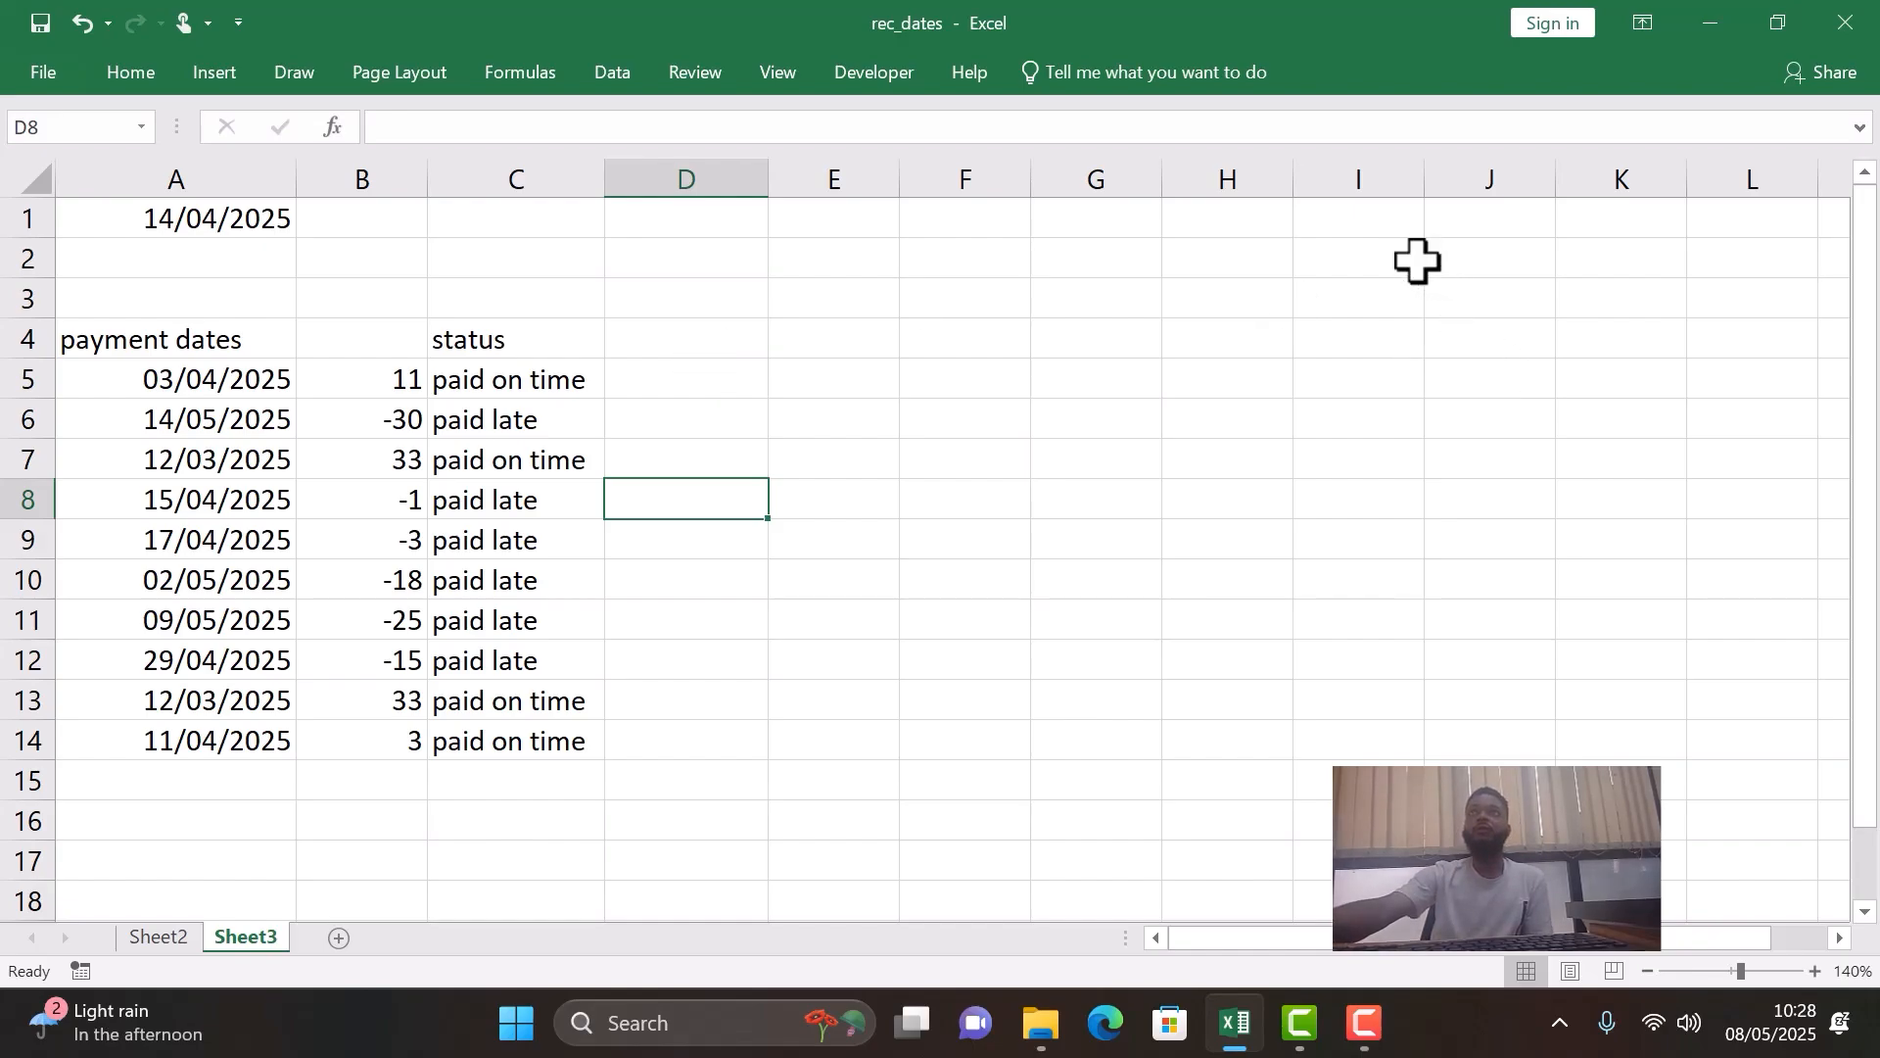
# - Enter a short sample name in I5 and the number 20 in J5
pyautogui.click(1355, 379)
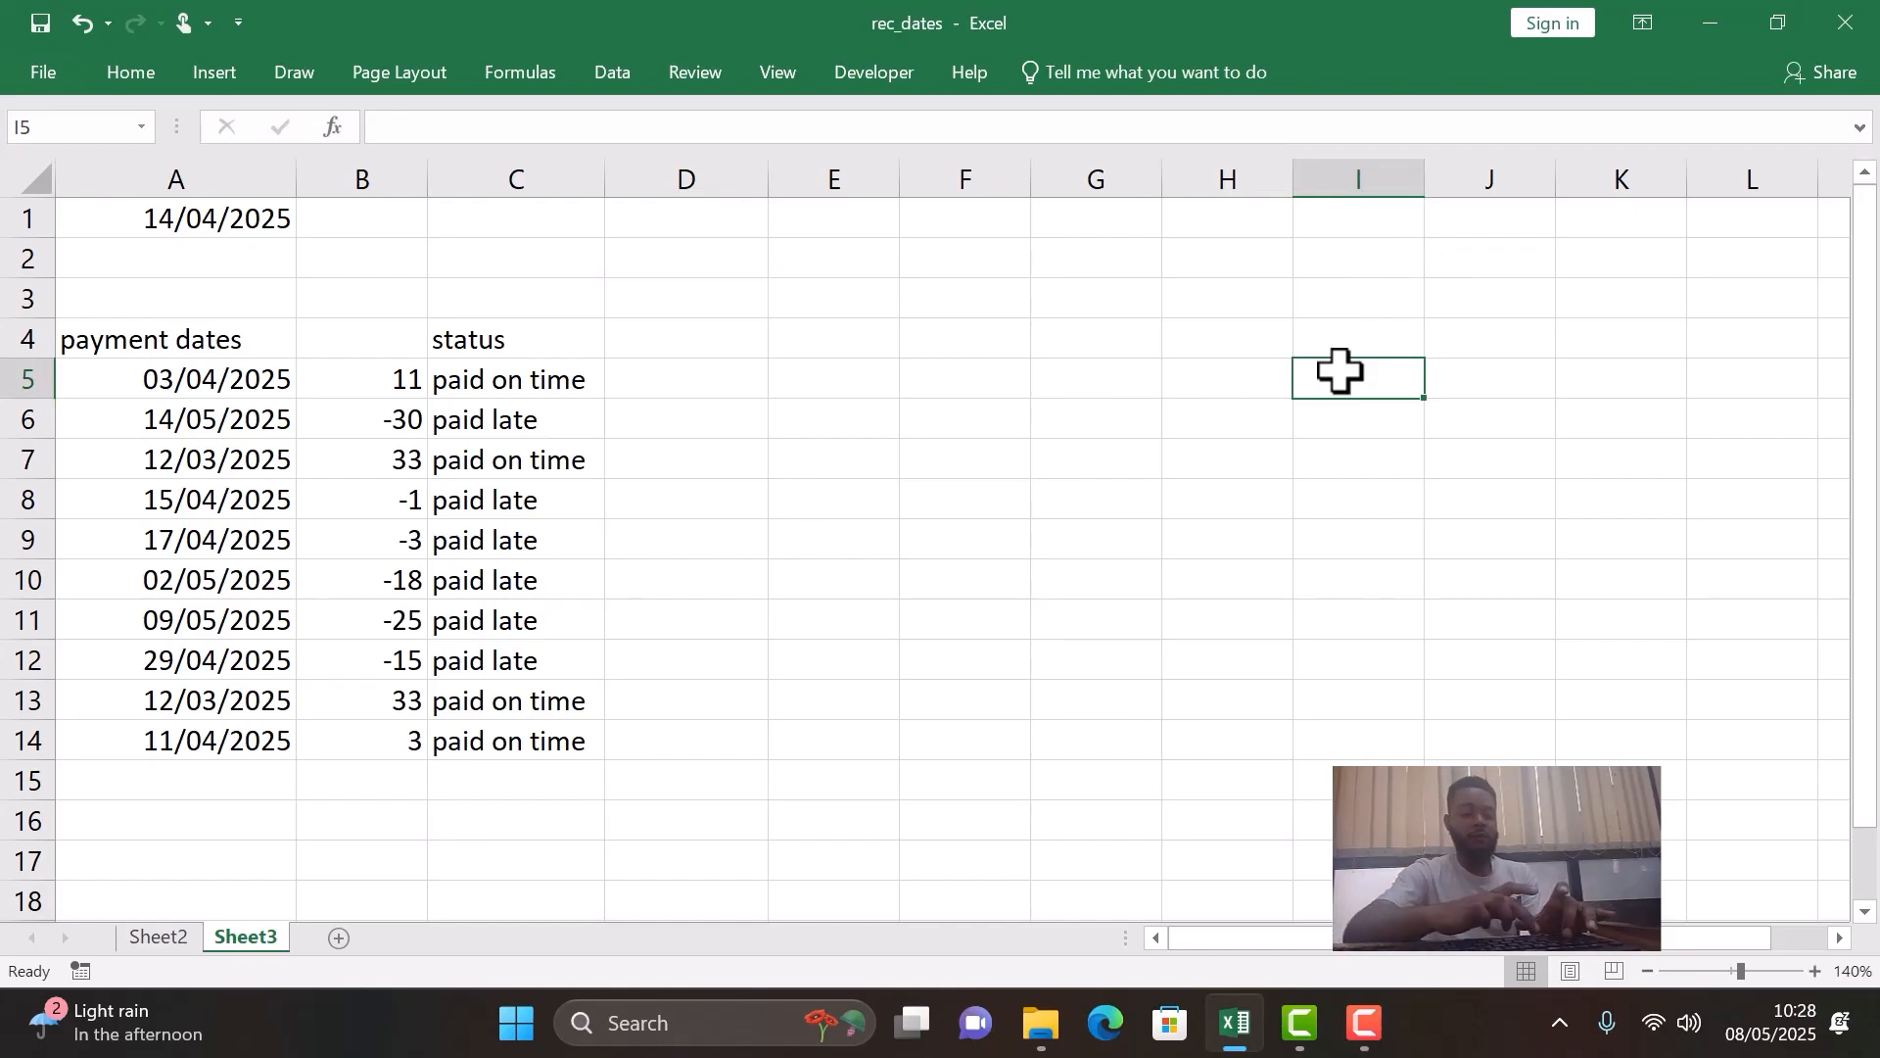
pyautogui.write('ada')
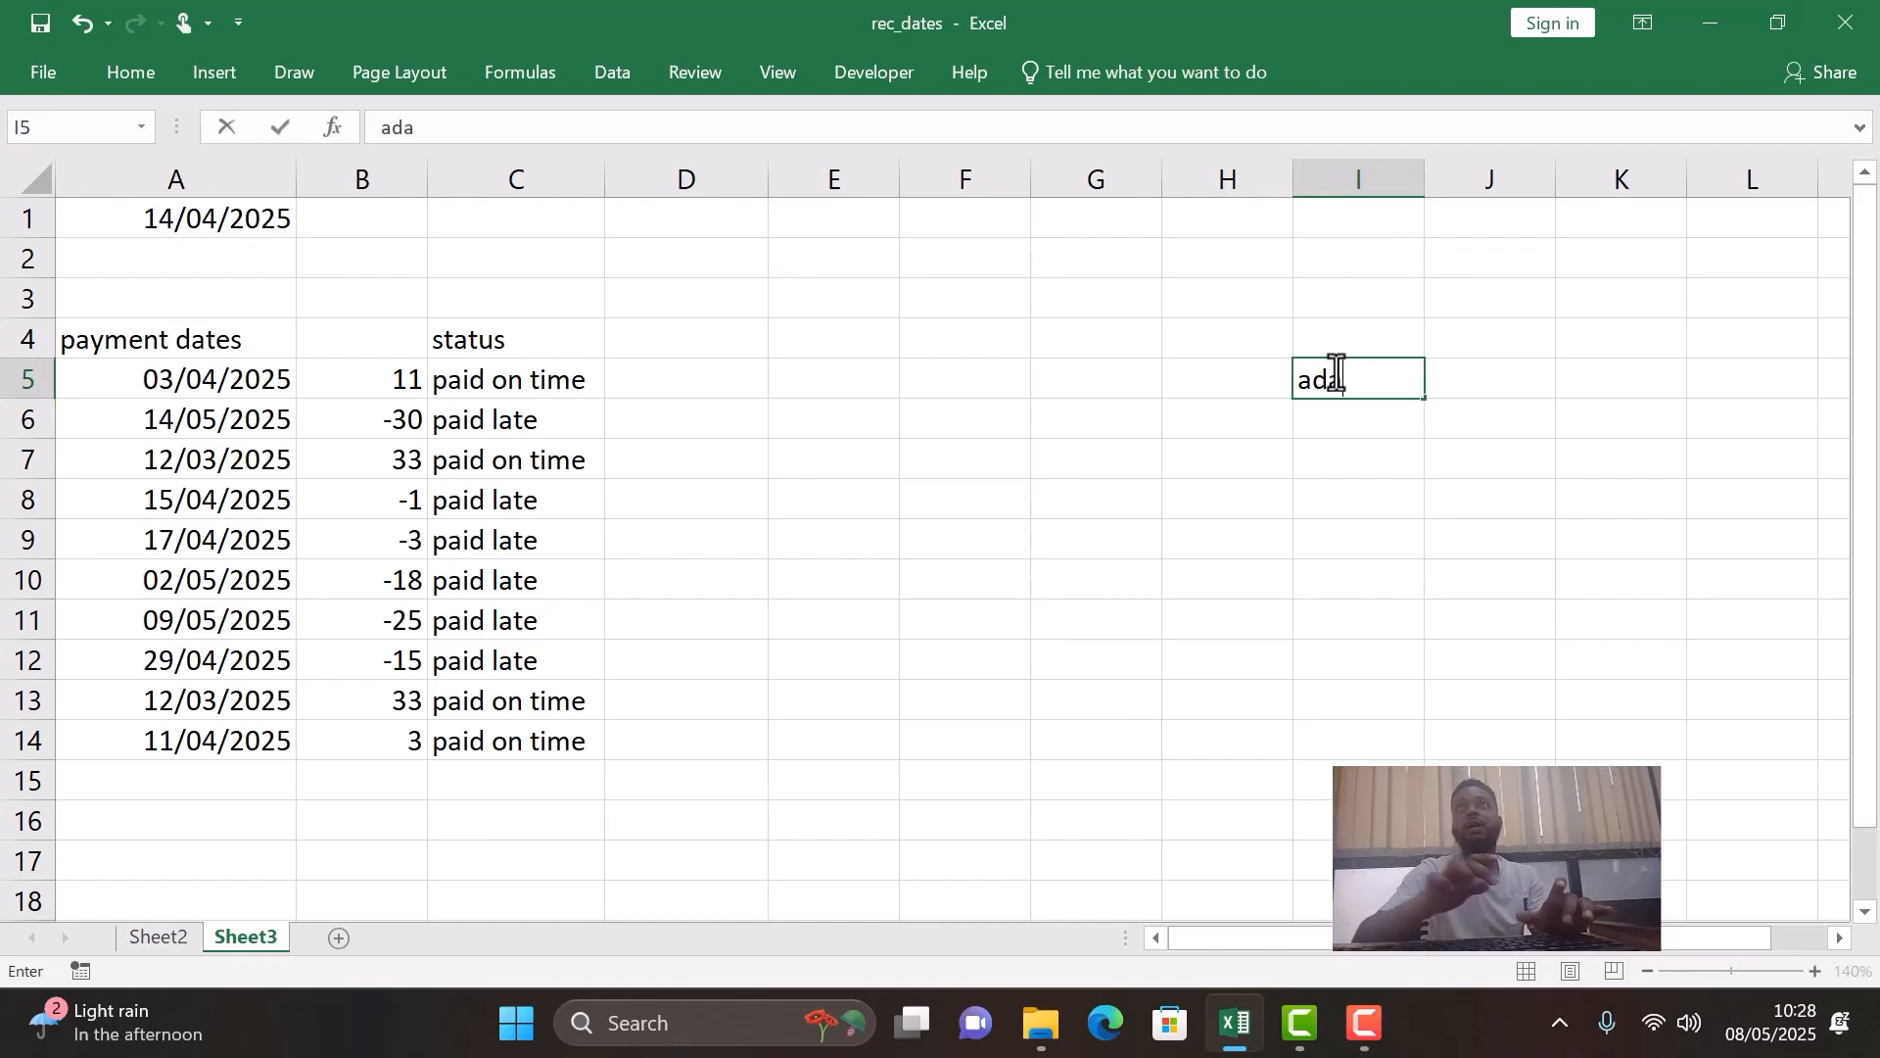
pyautogui.click(1490, 388)
pyautogui.write('20')
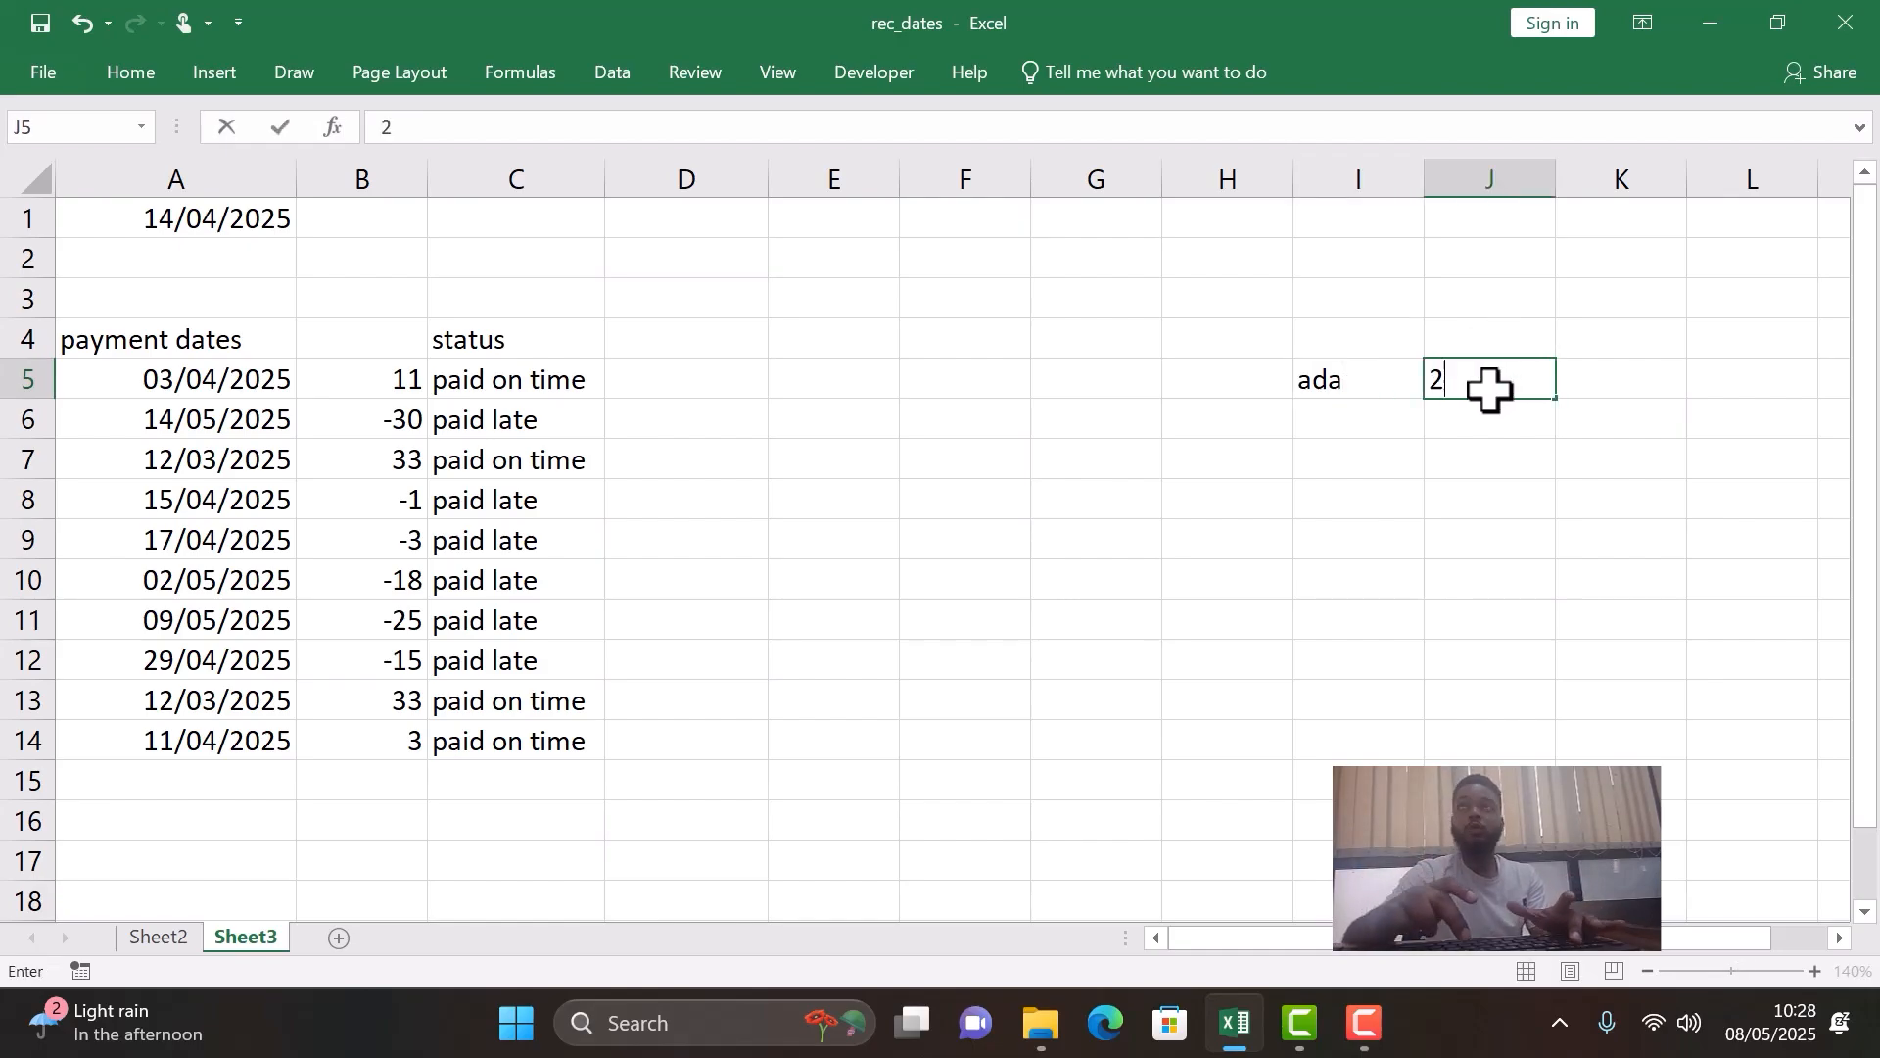
# - Join the sample name and number in J7 with the formula =CONCATENATE(I5,J5)
pyautogui.click(1440, 458)
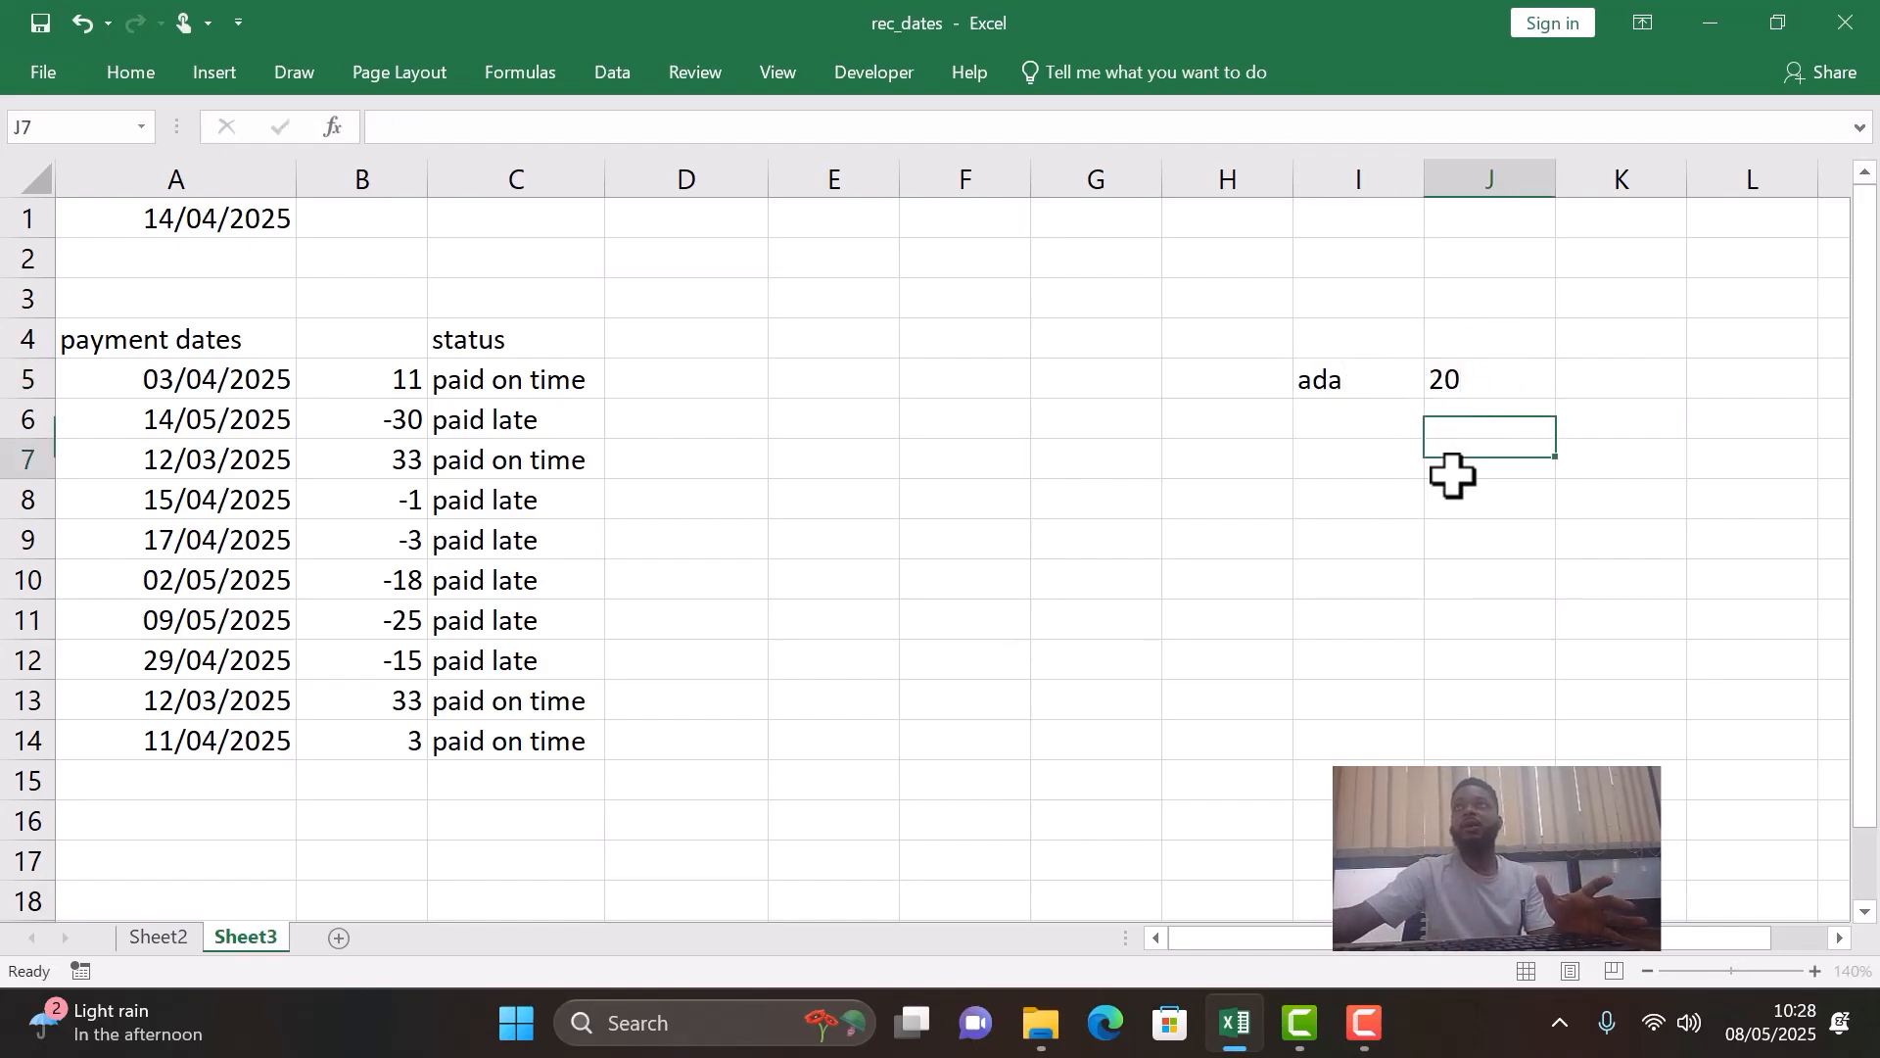
pyautogui.write('=')
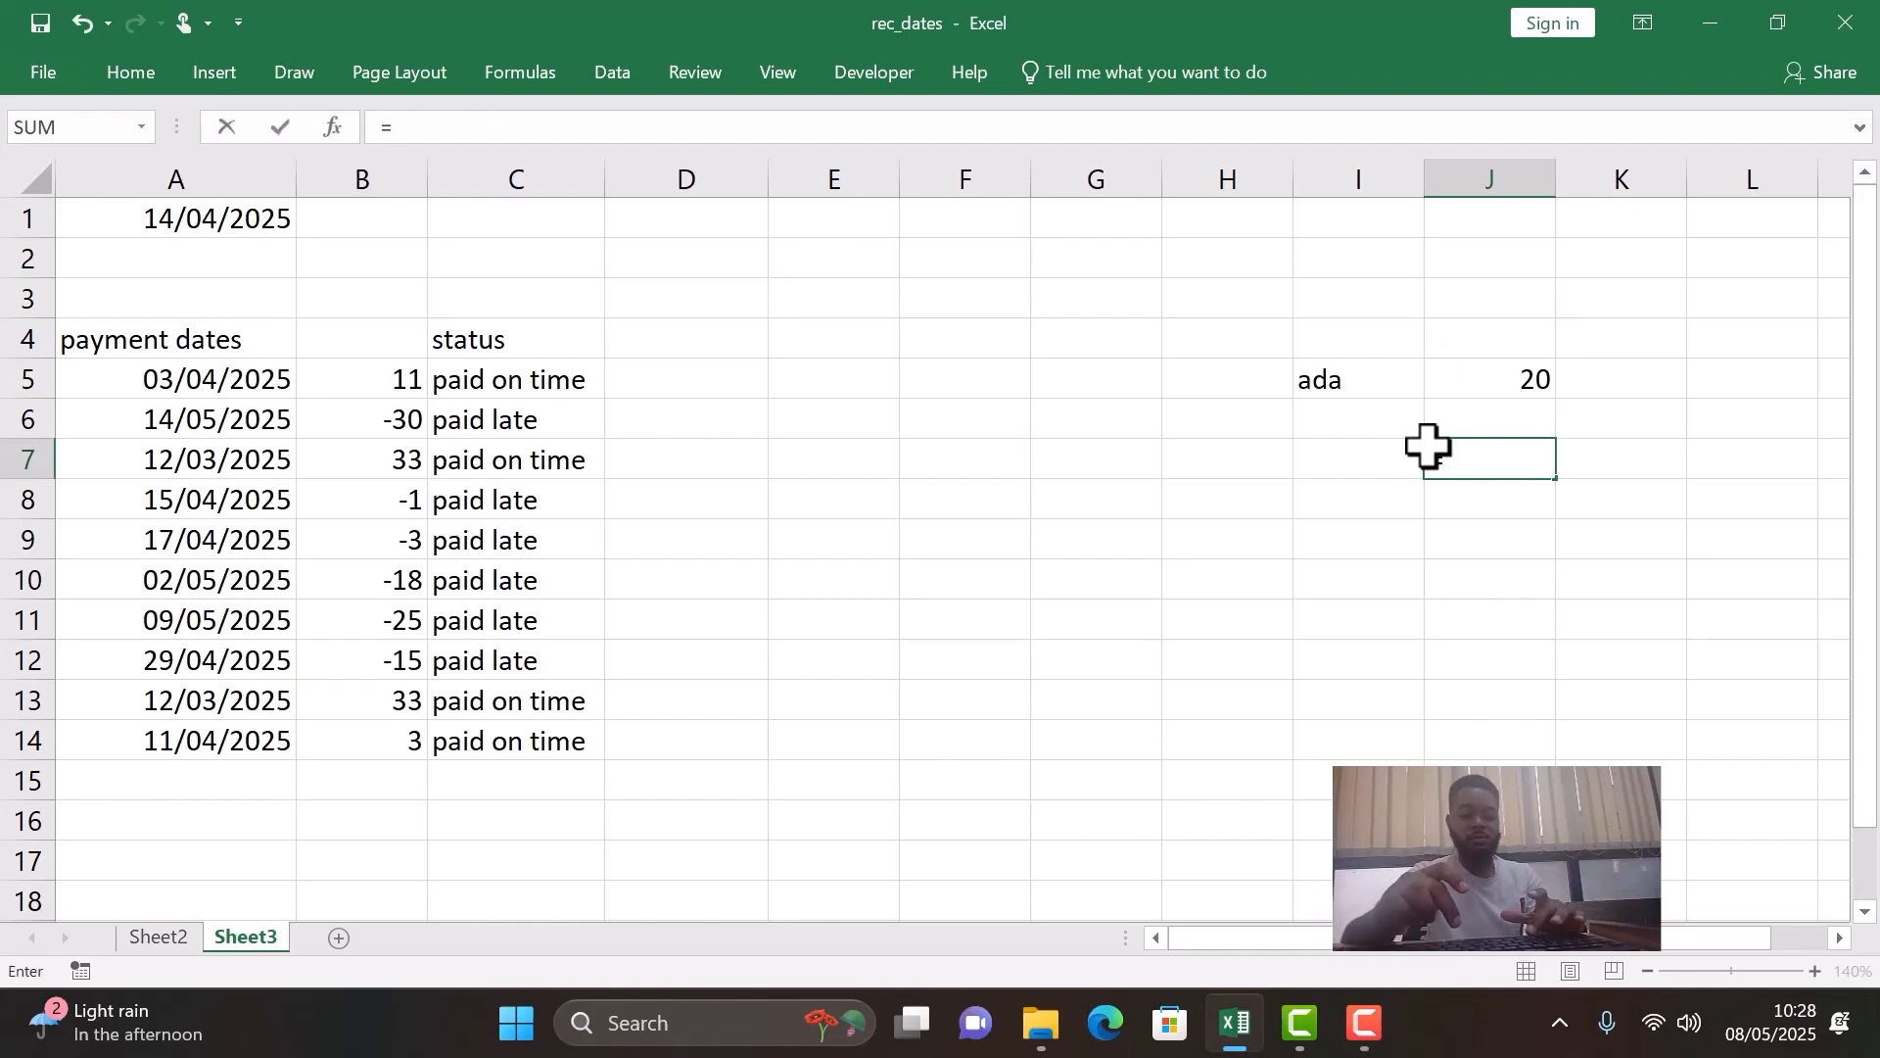
pyautogui.write('concatenate')
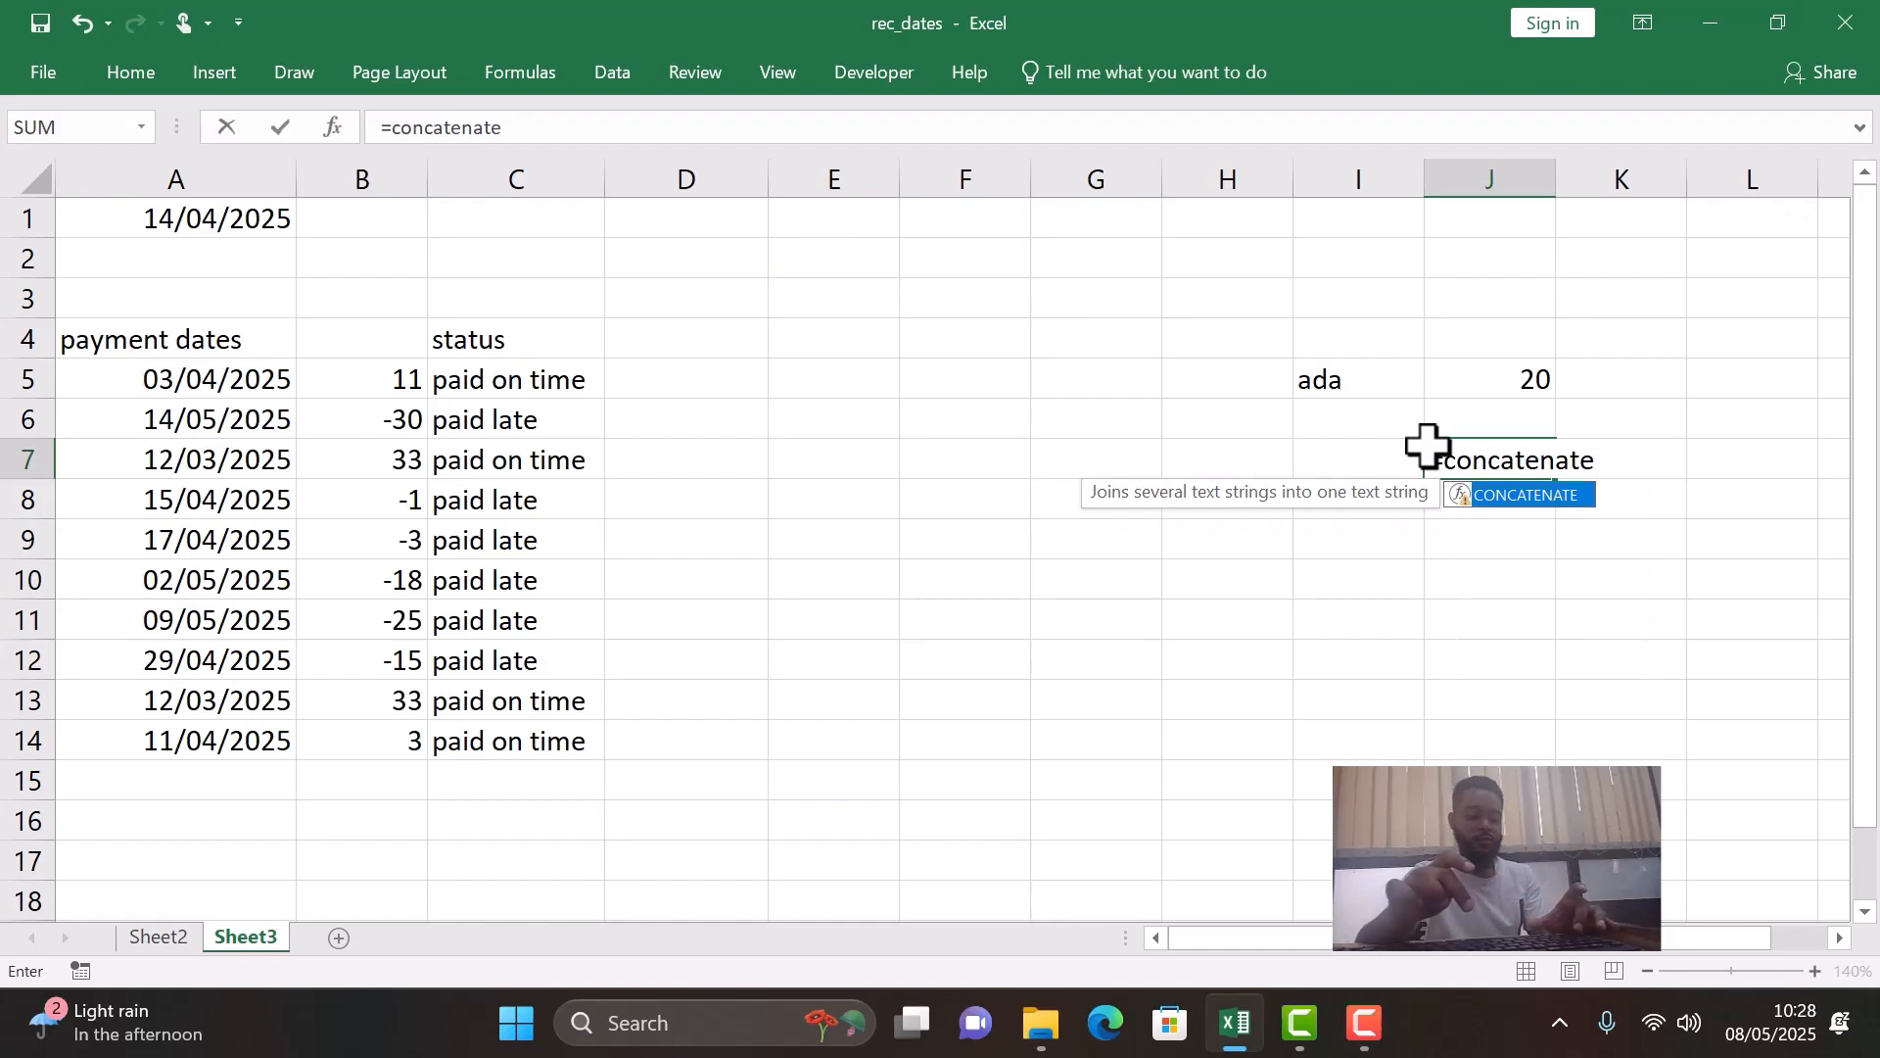
pyautogui.write('(')
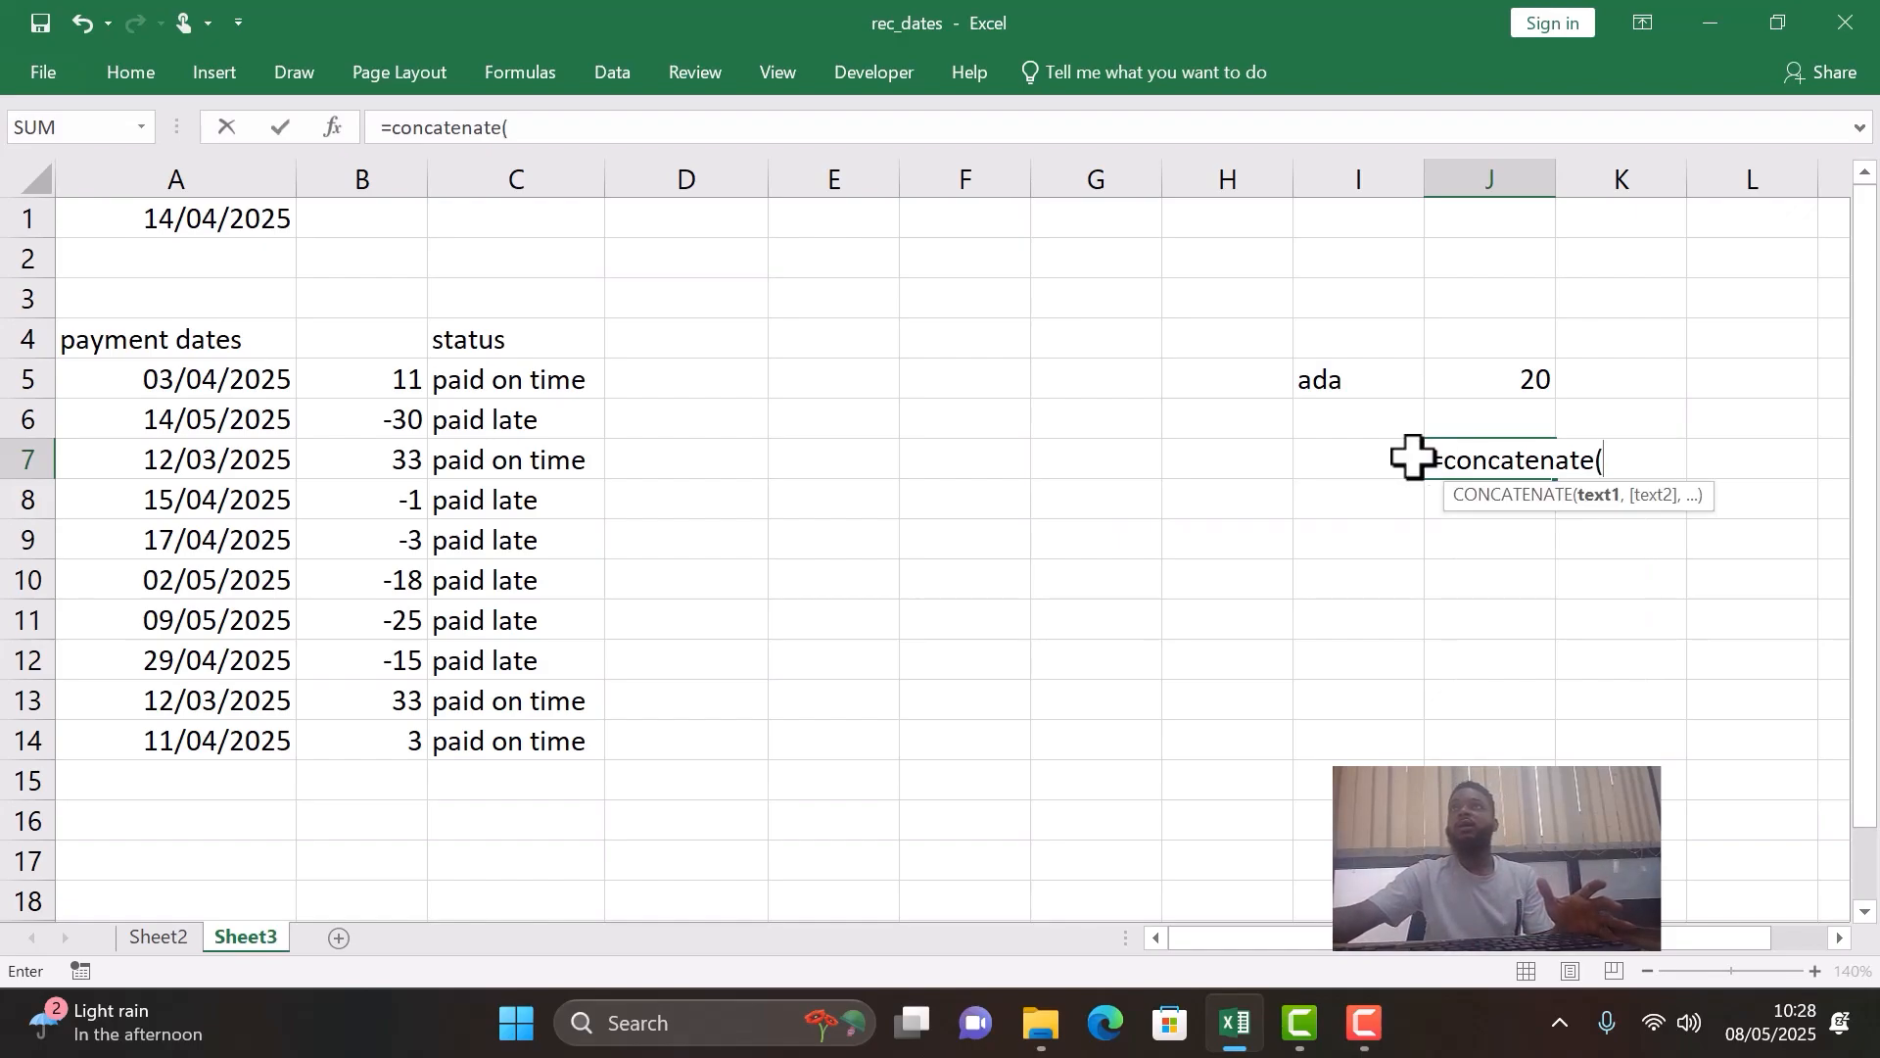
pyautogui.click(1382, 383)
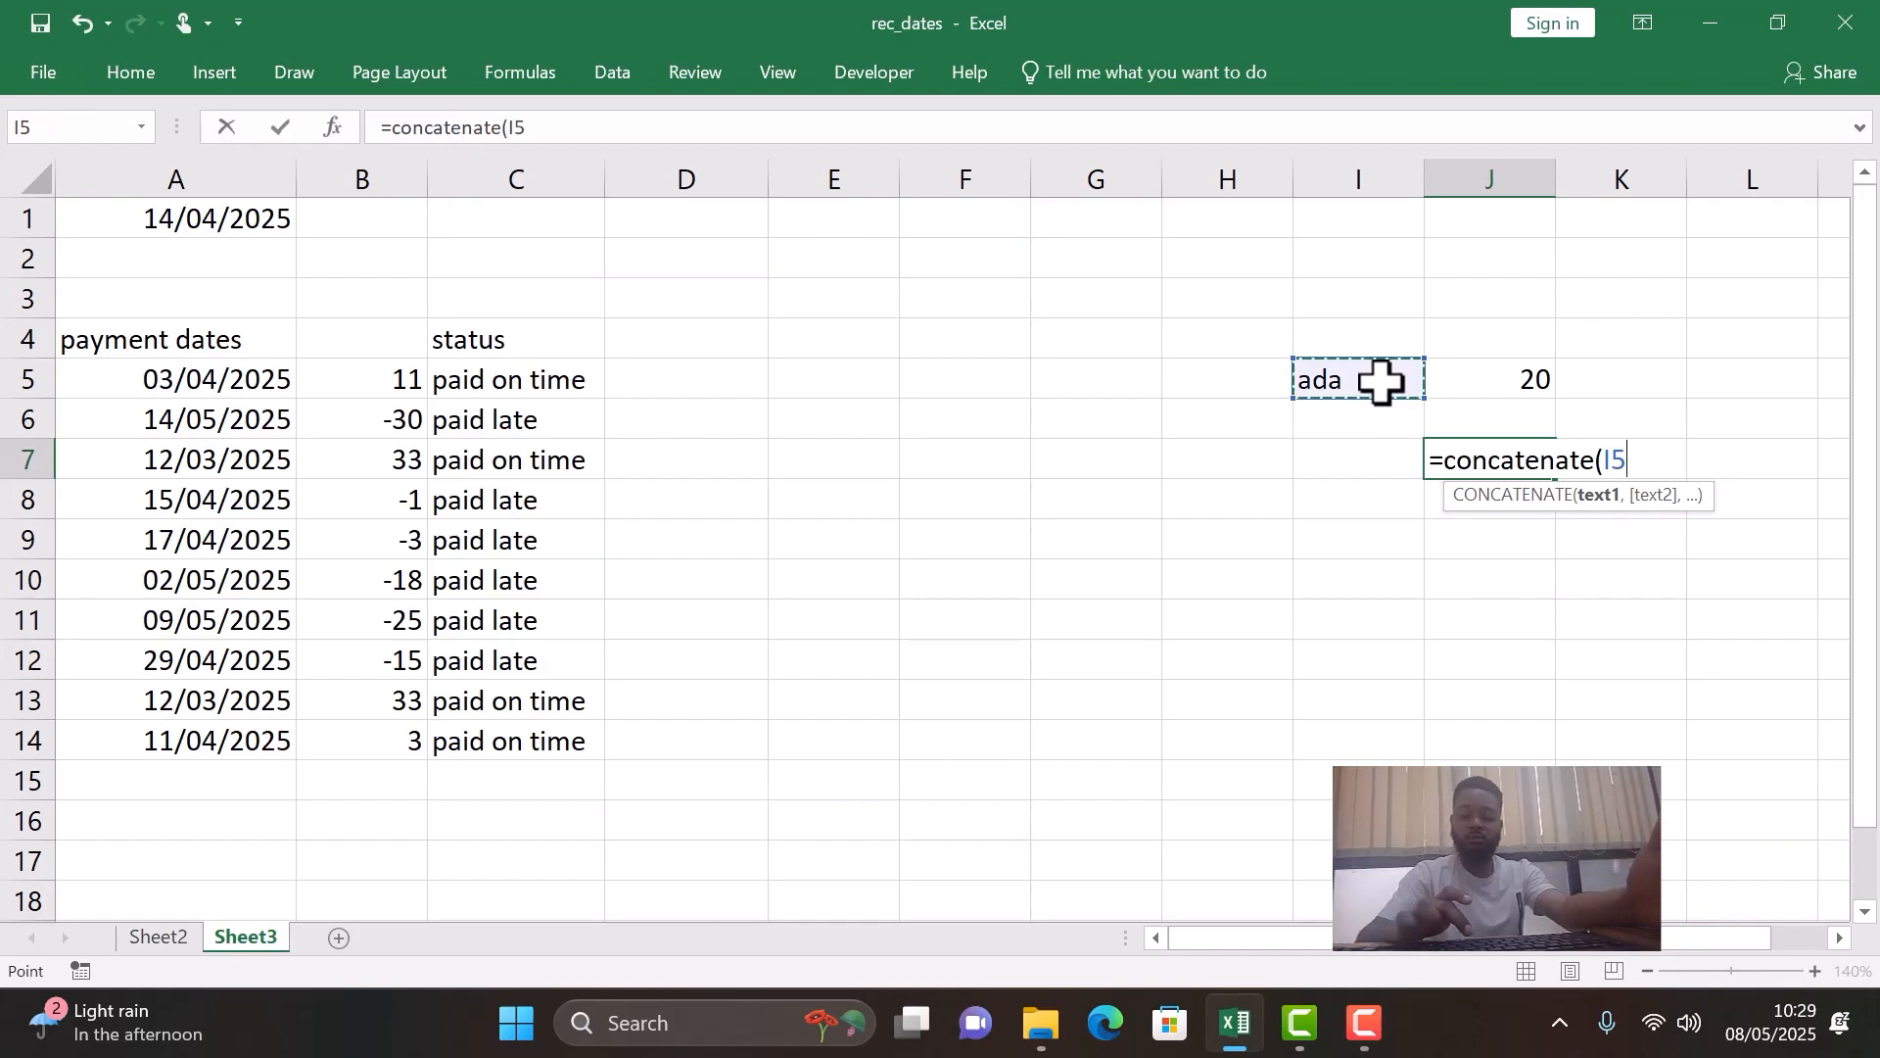
pyautogui.write(',')
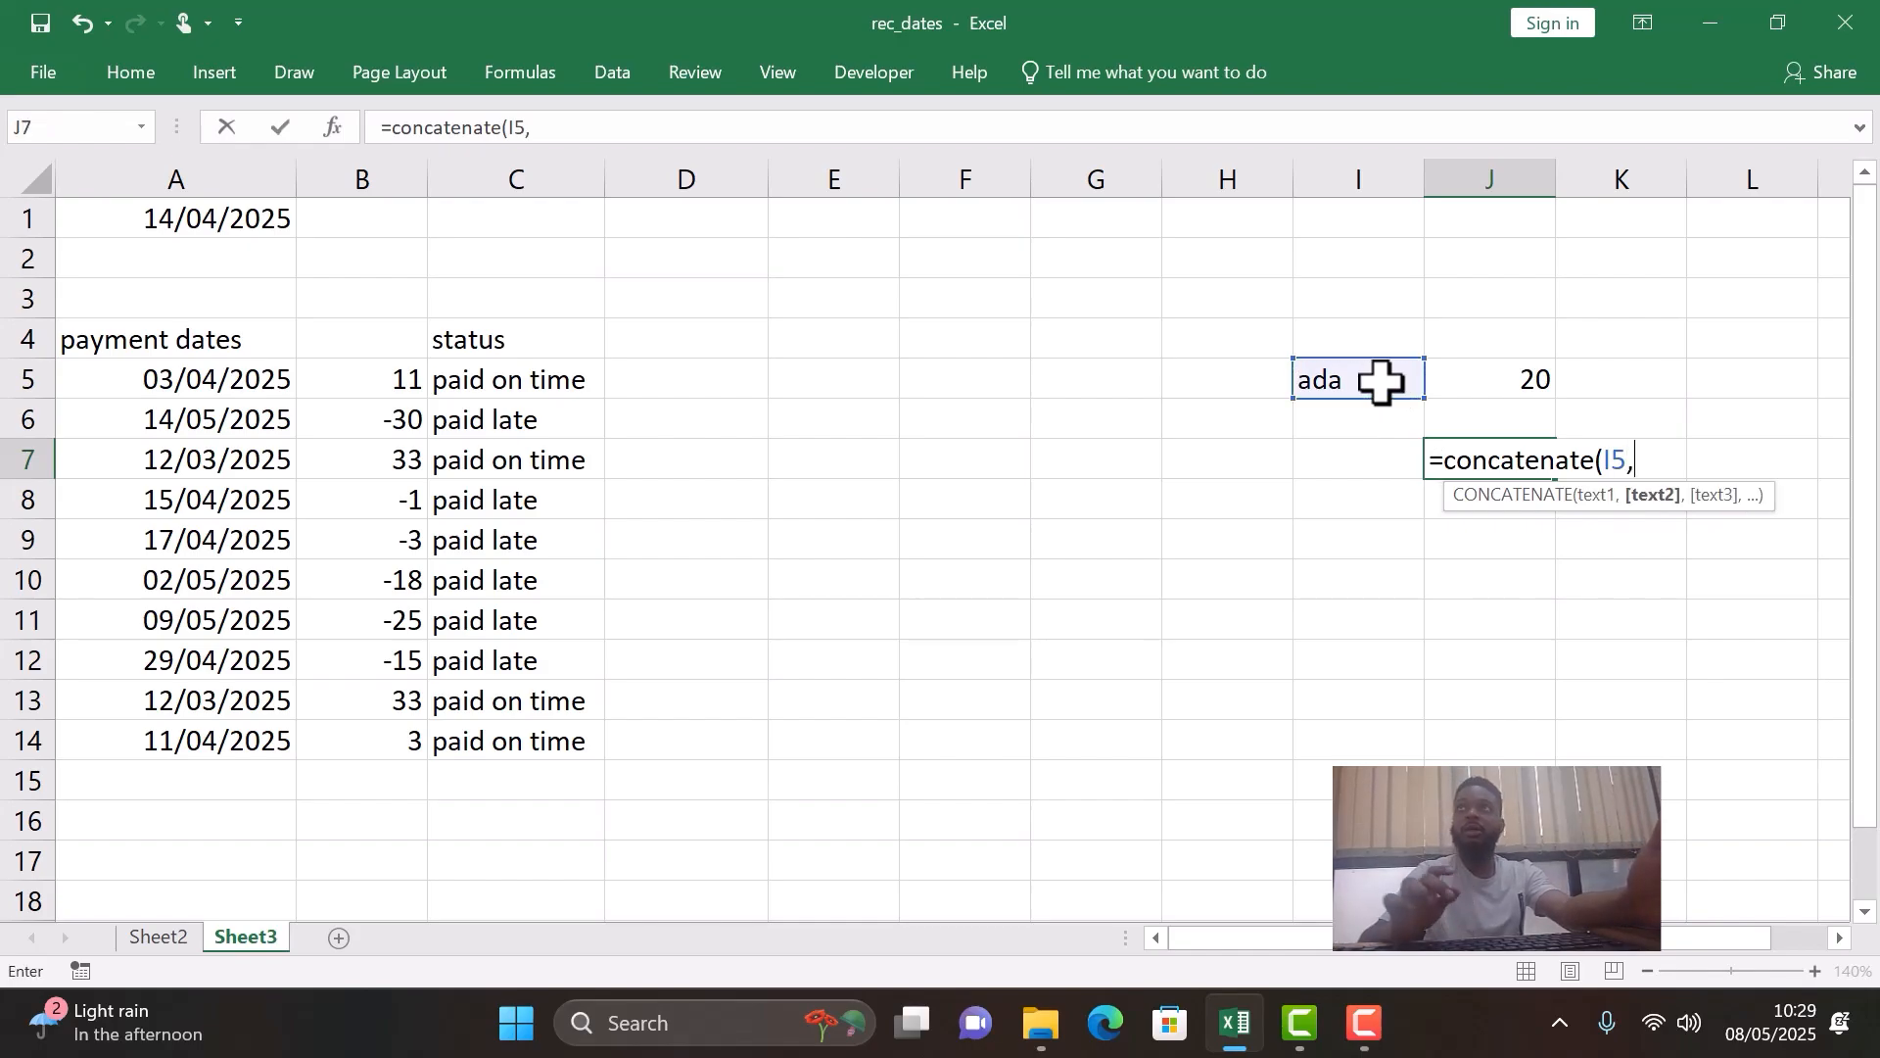
pyautogui.click(1530, 372)
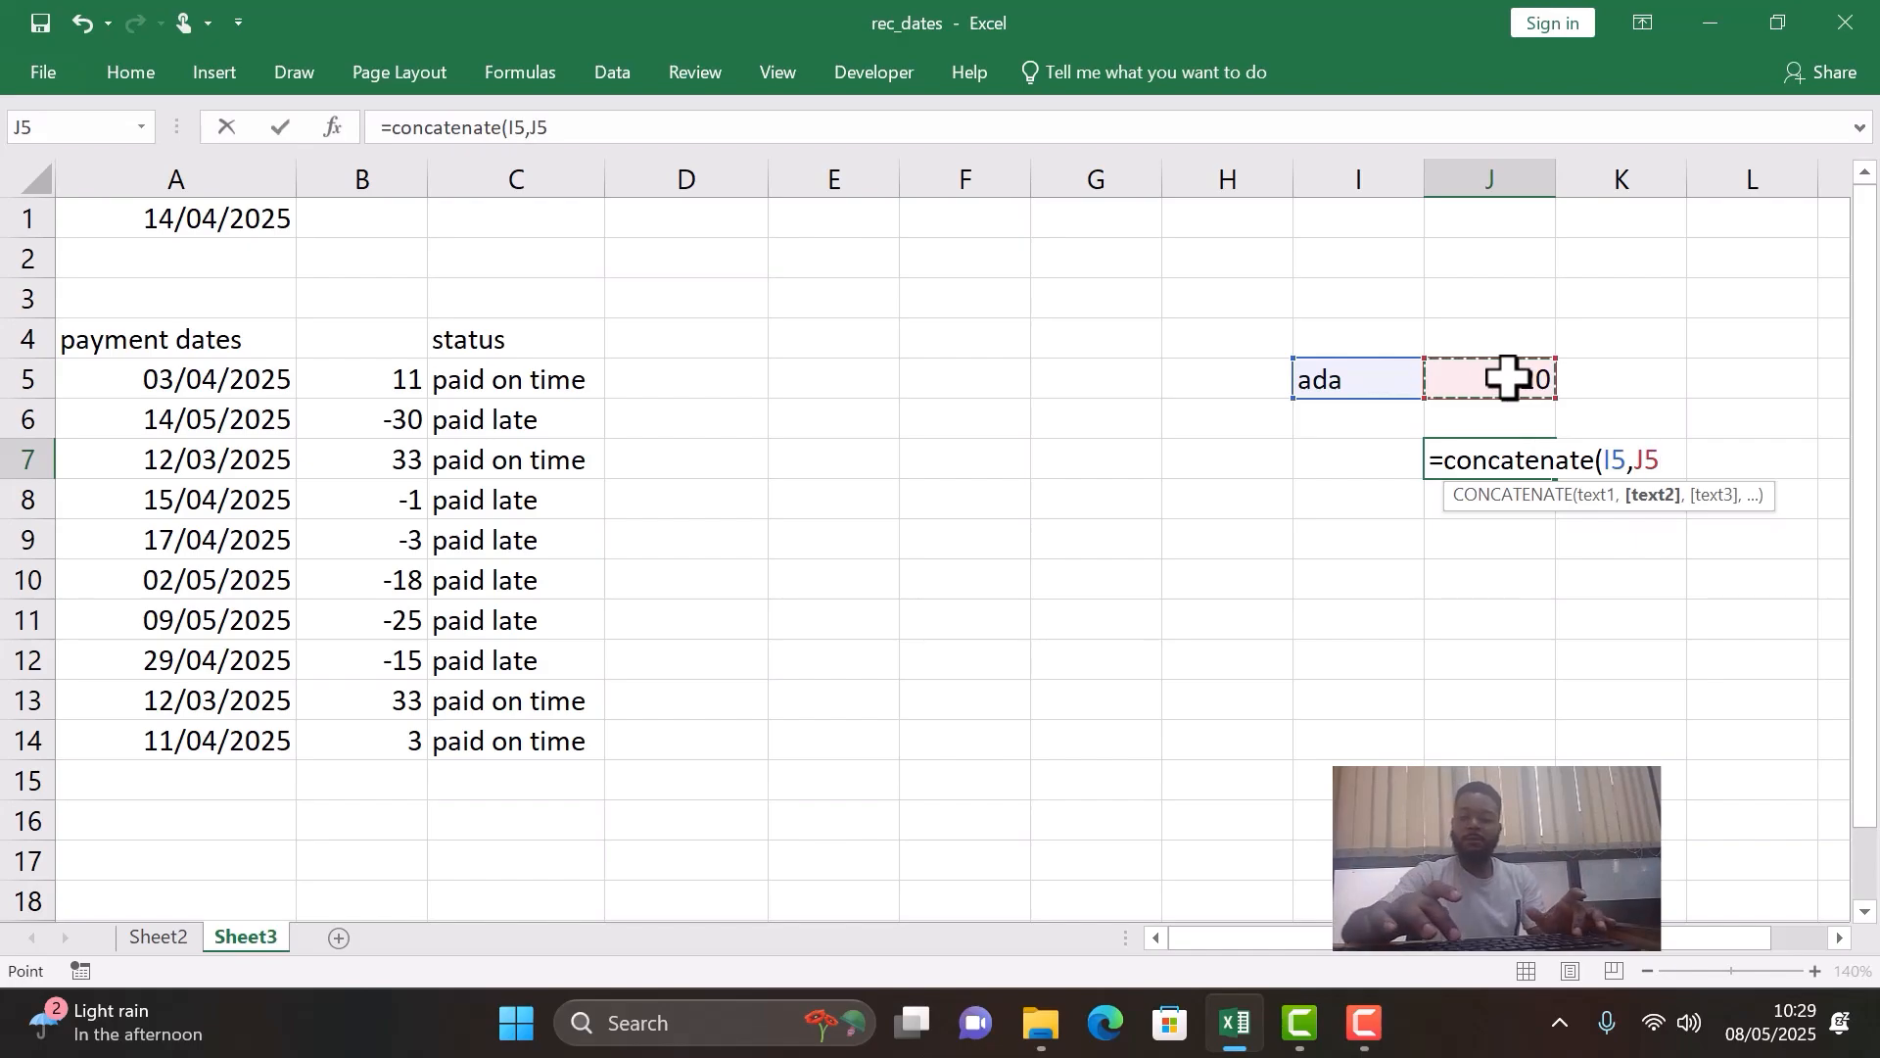
pyautogui.write(')')
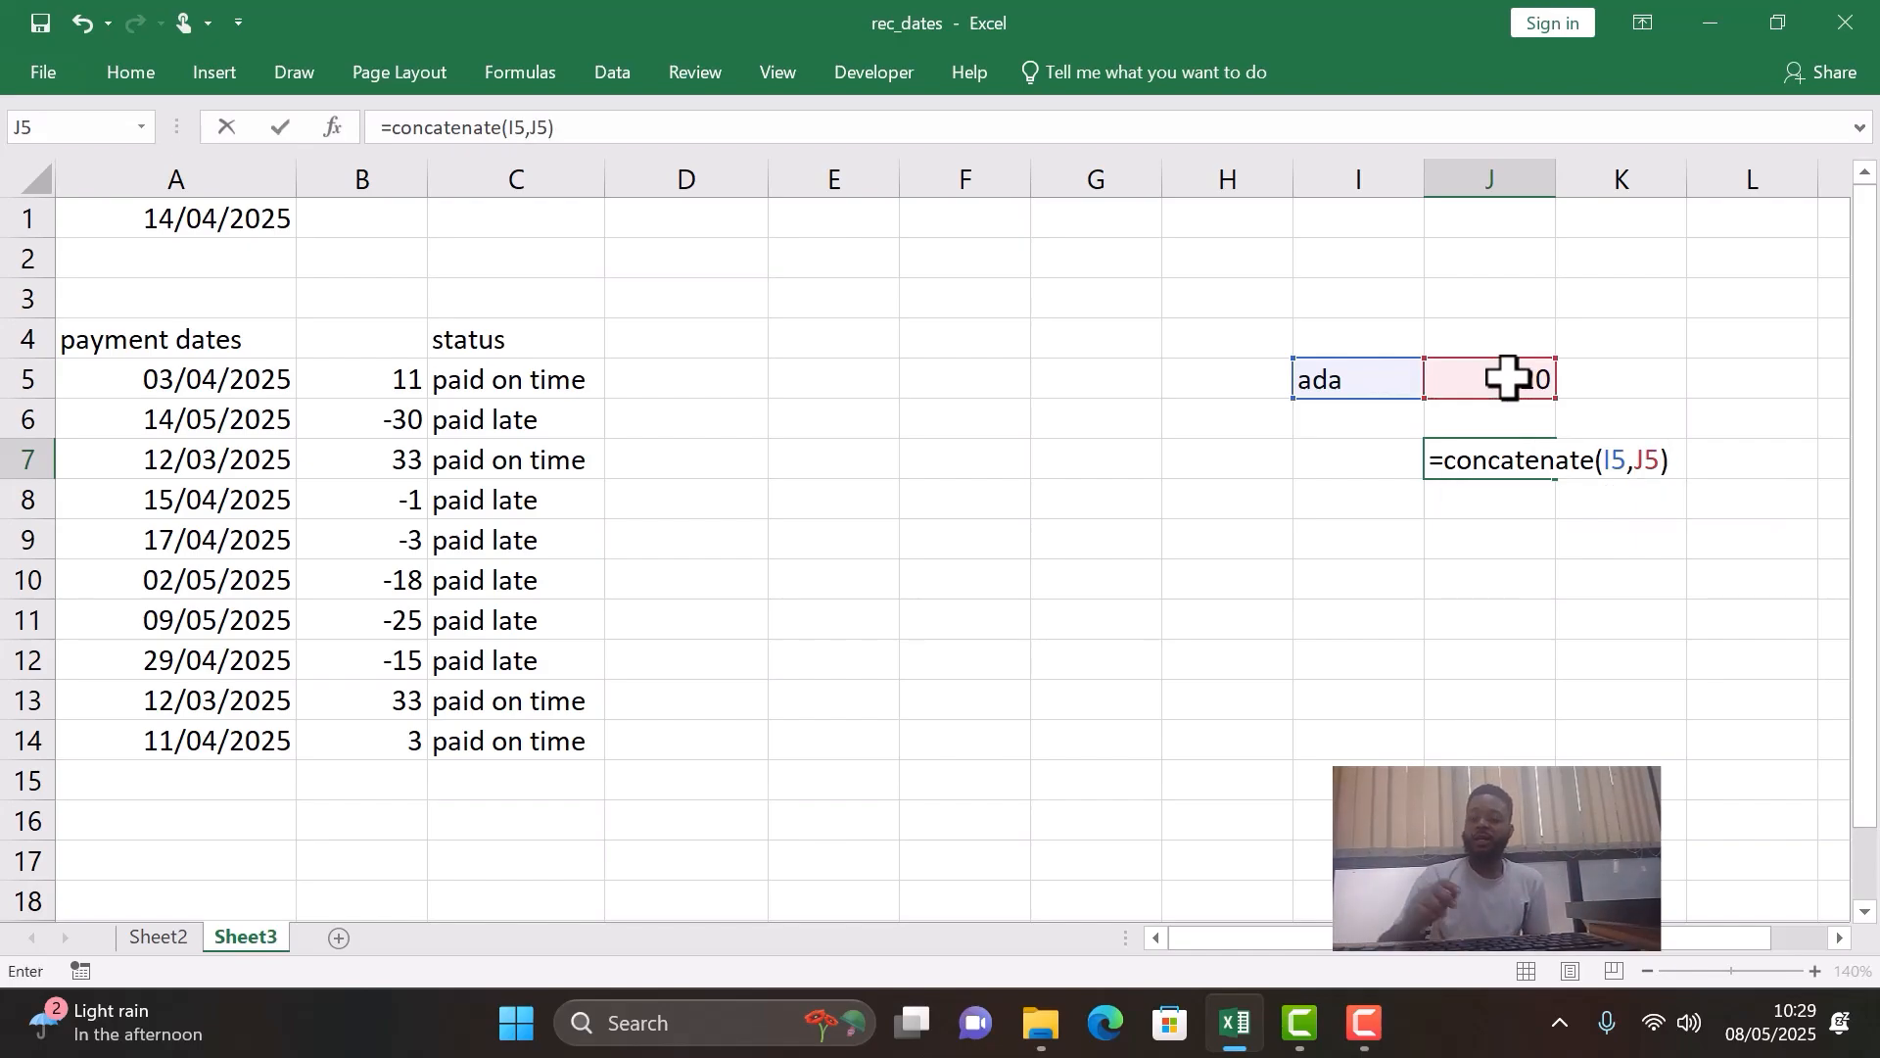
pyautogui.press('Return')
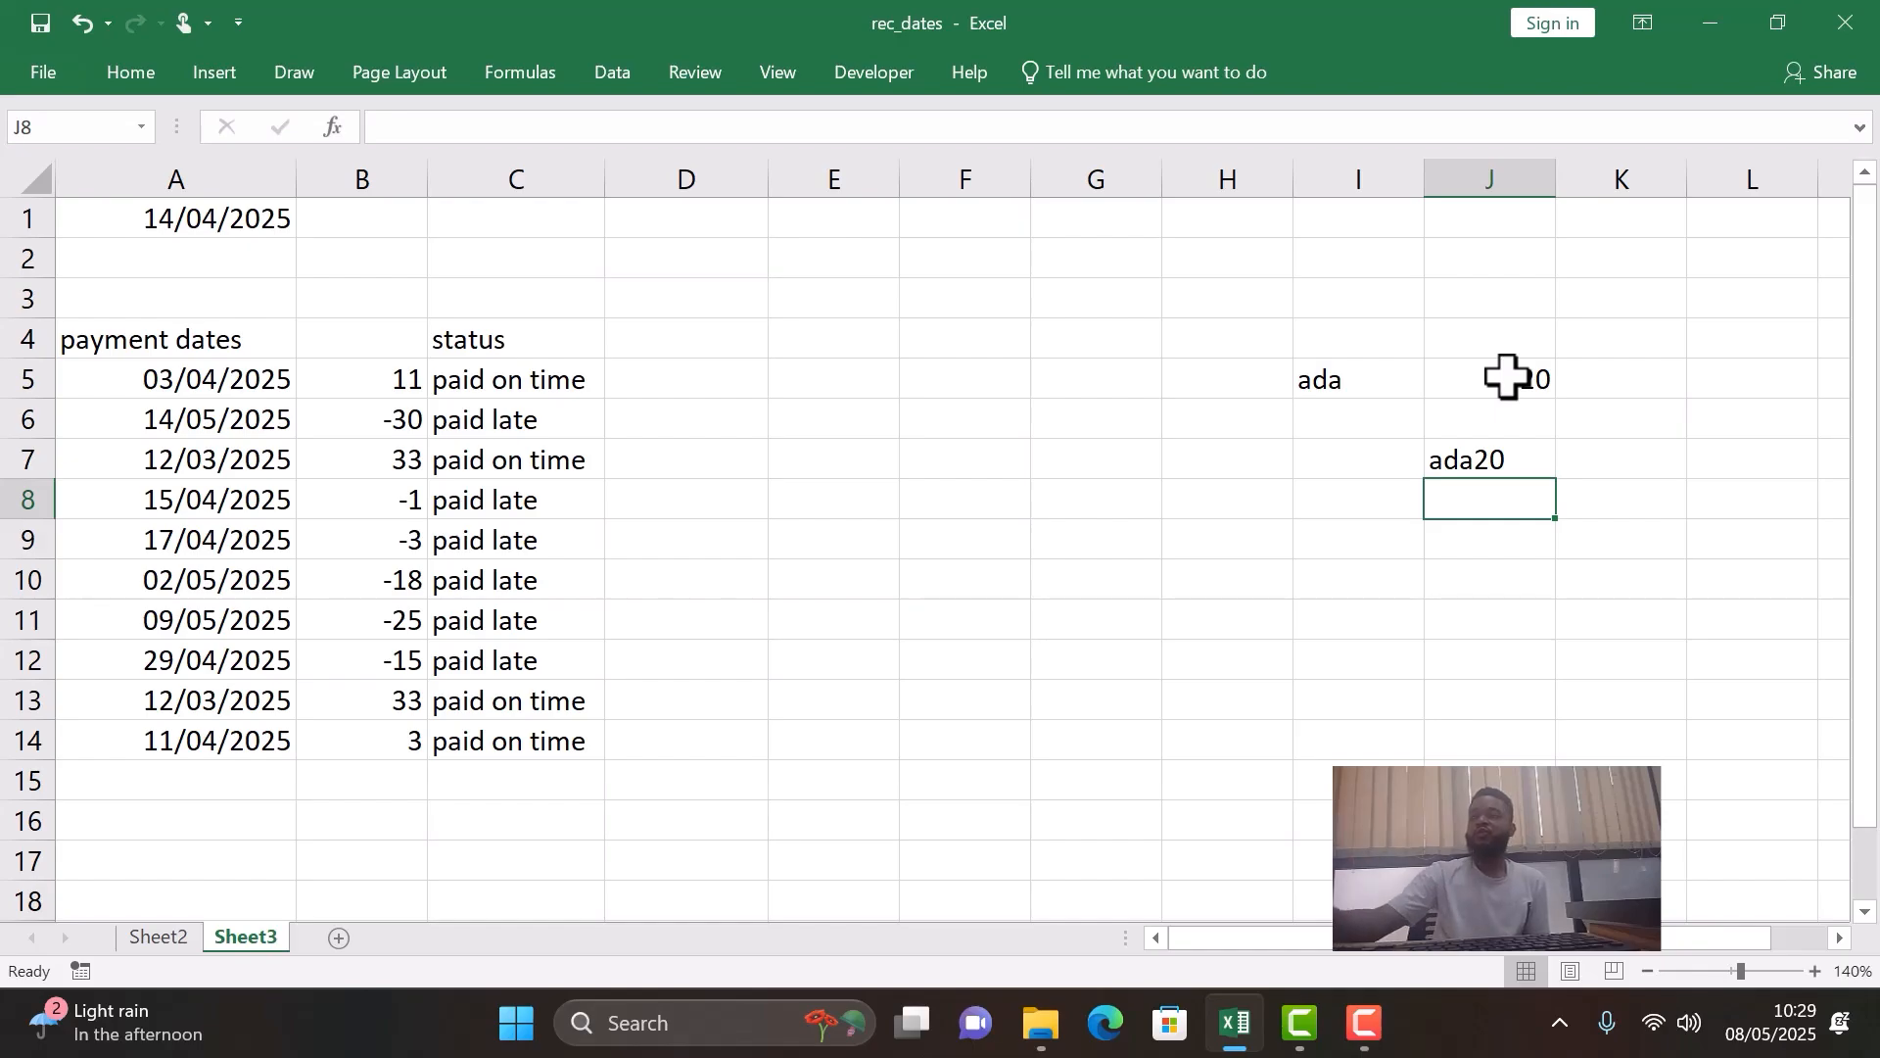
# - Edit the CONCATENATE formula in J7 to insert a quoted text string of two spaces between I5 and J5
pyautogui.doubleClick(1482, 474)
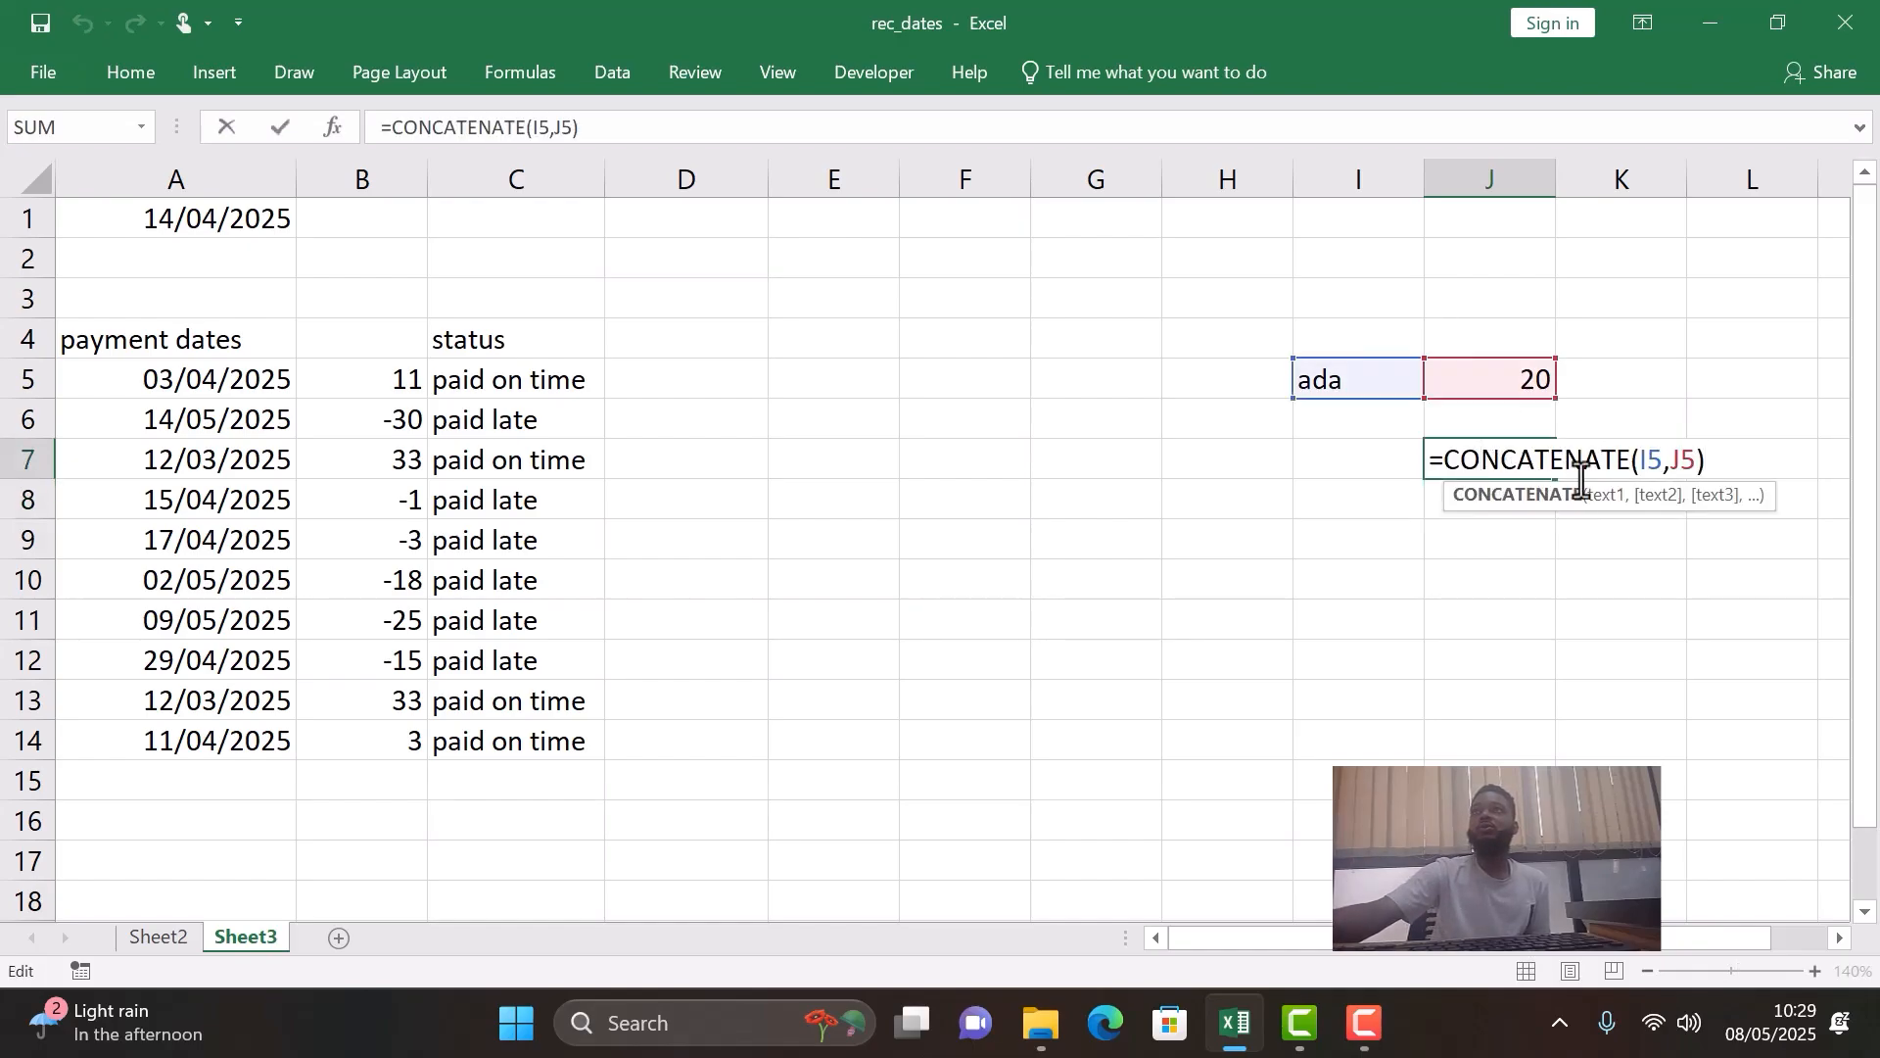
pyautogui.click(1709, 459)
pyautogui.press('BackSpace')
pyautogui.press('BackSpace')
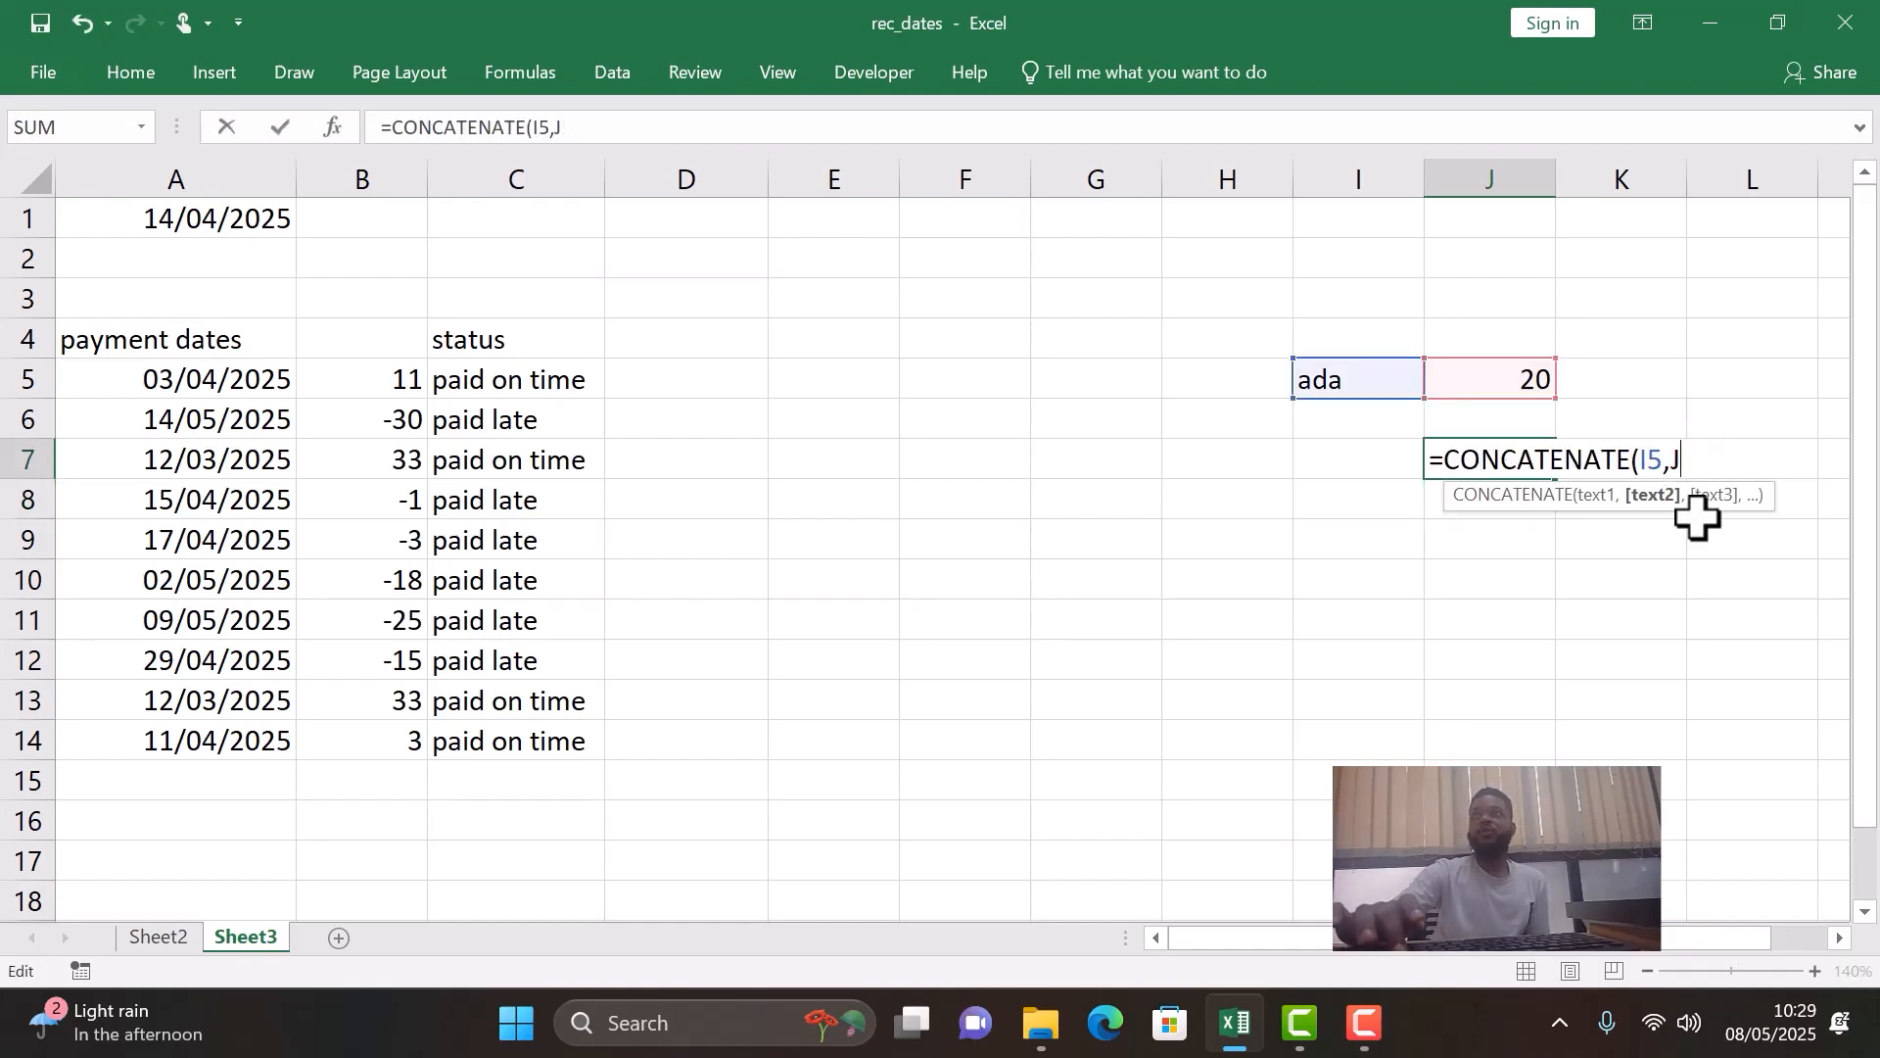
pyautogui.press('BackSpace')
pyautogui.press('BackSpace')
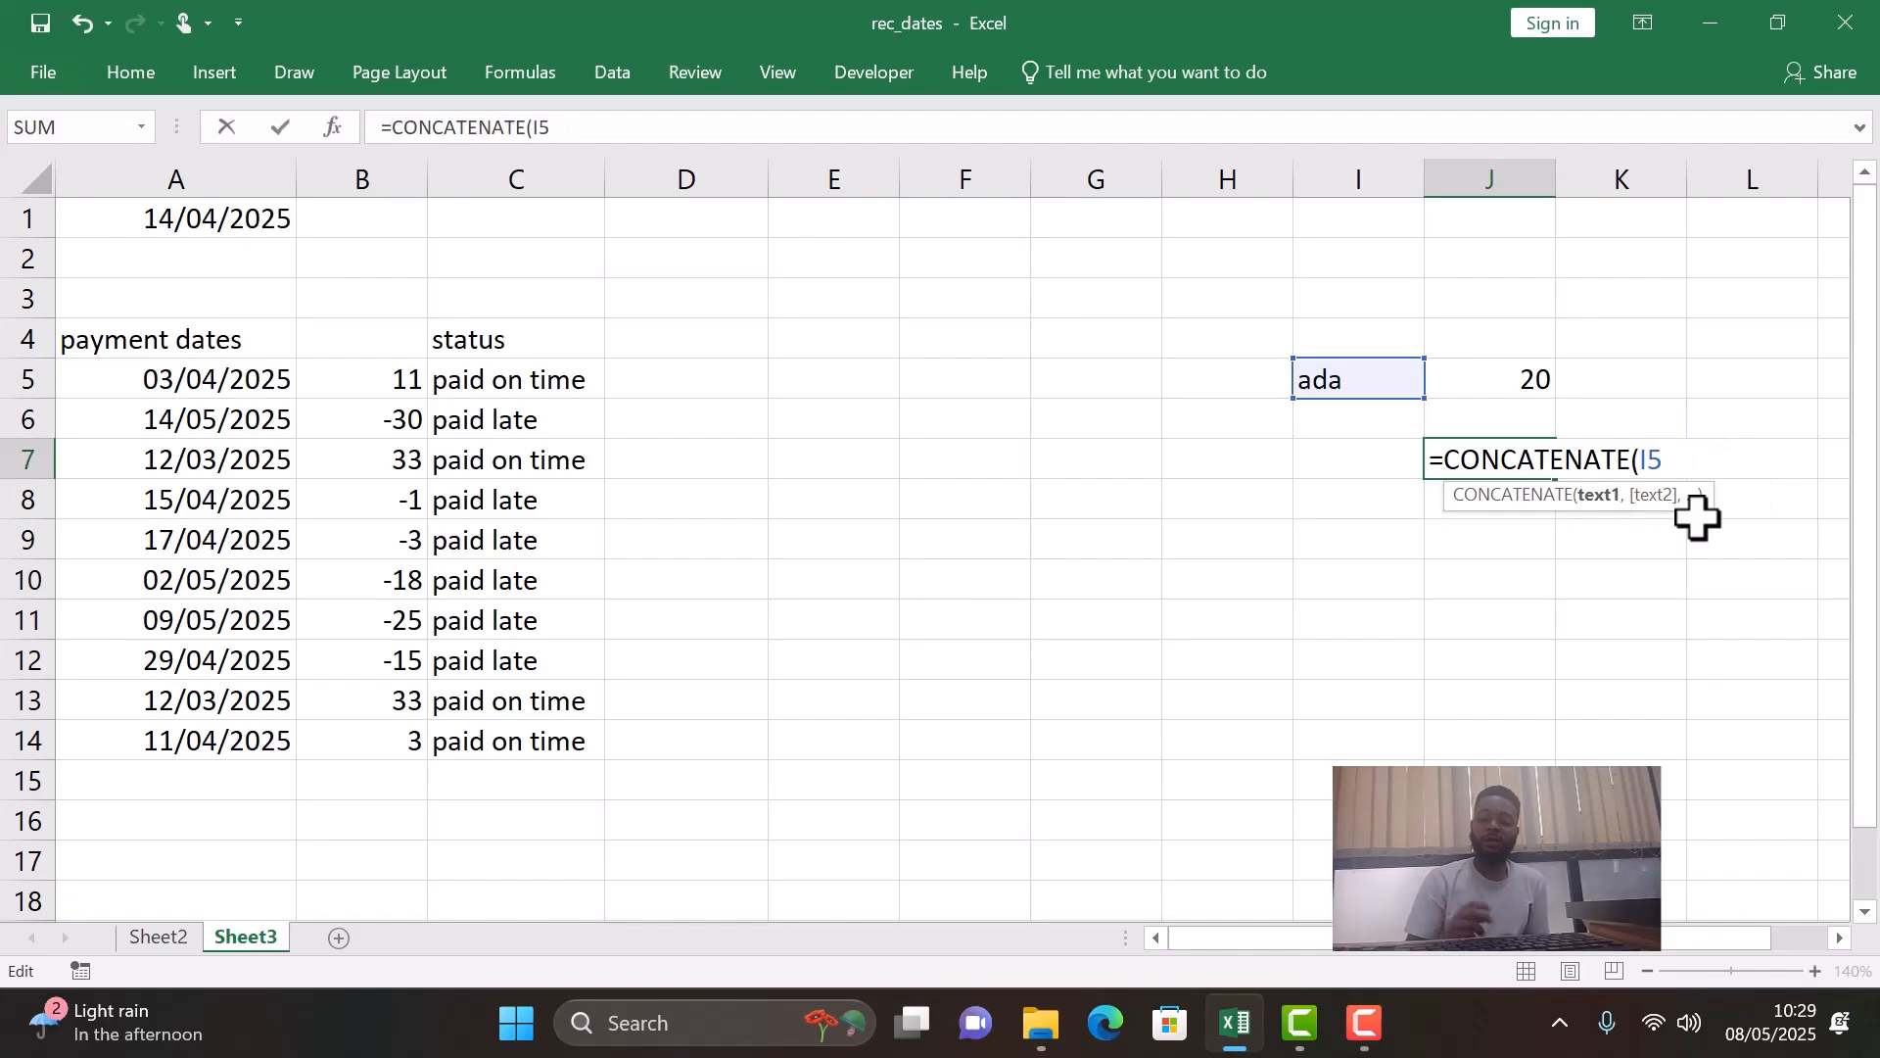
pyautogui.write(',')
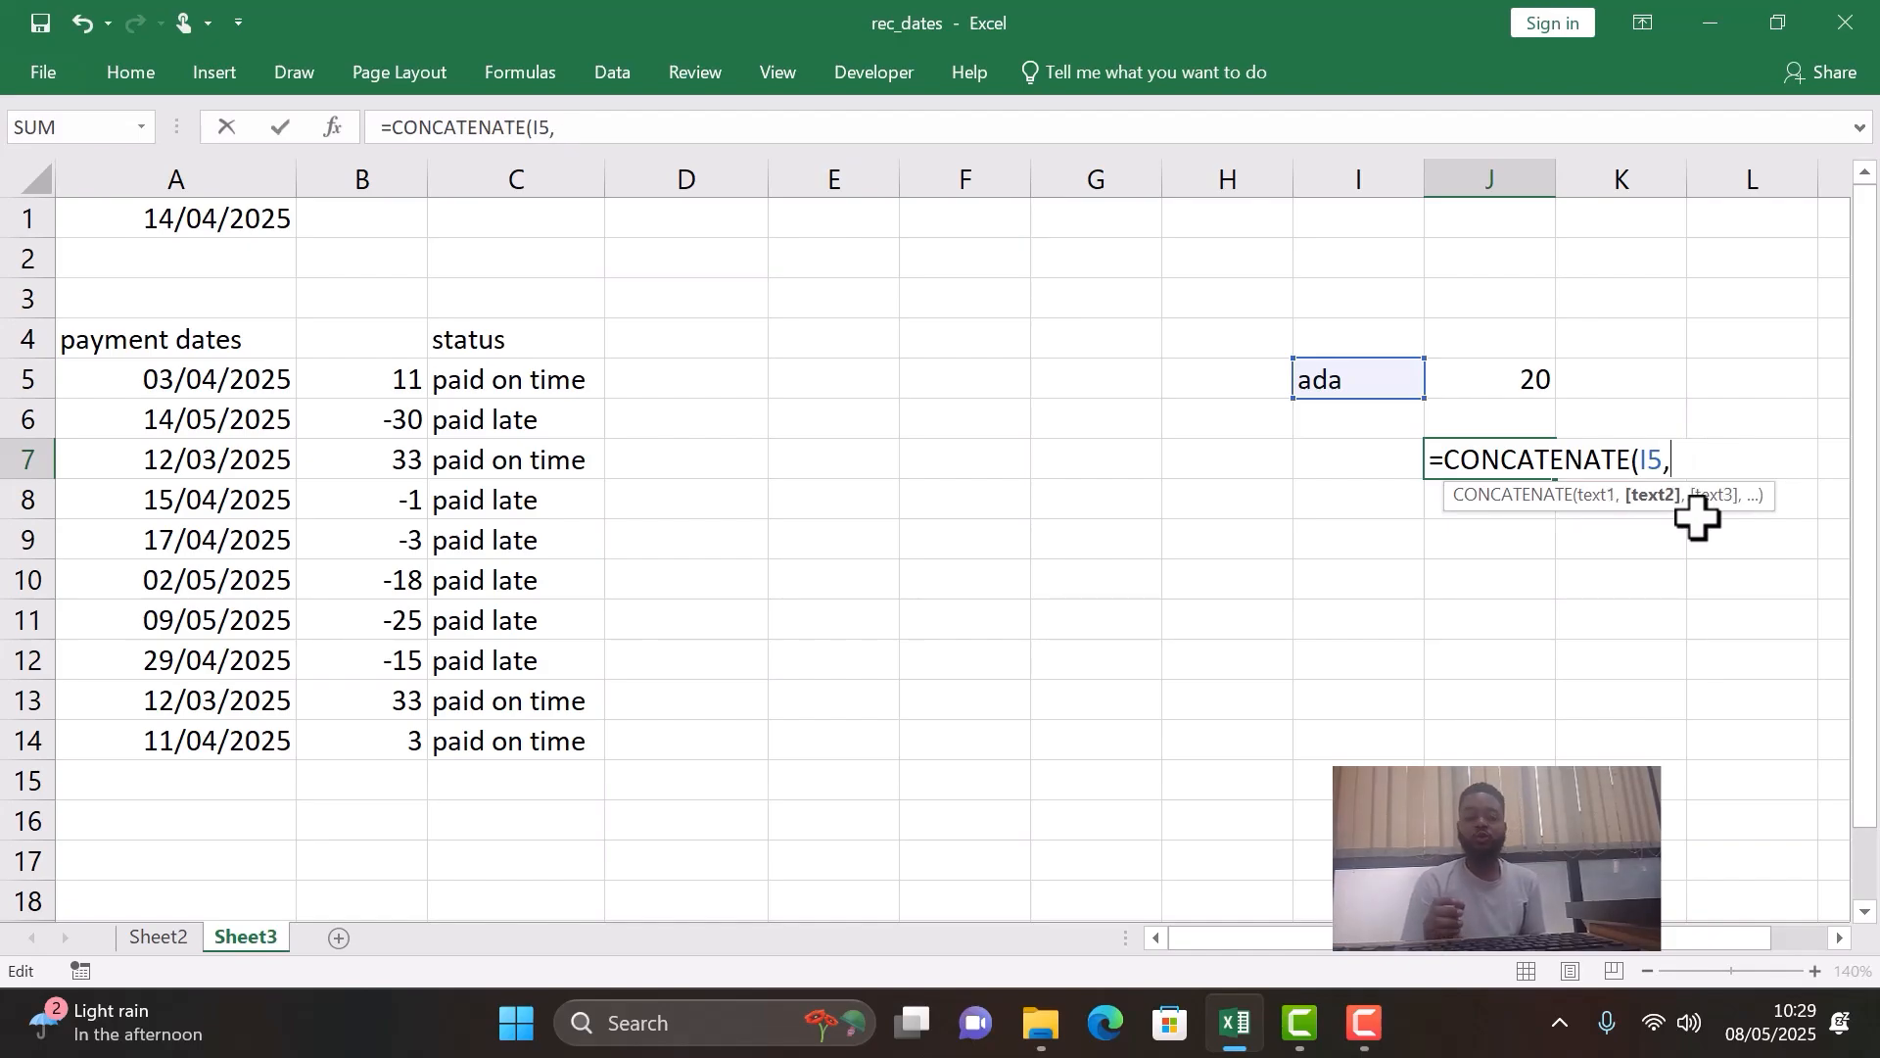
pyautogui.write('"')
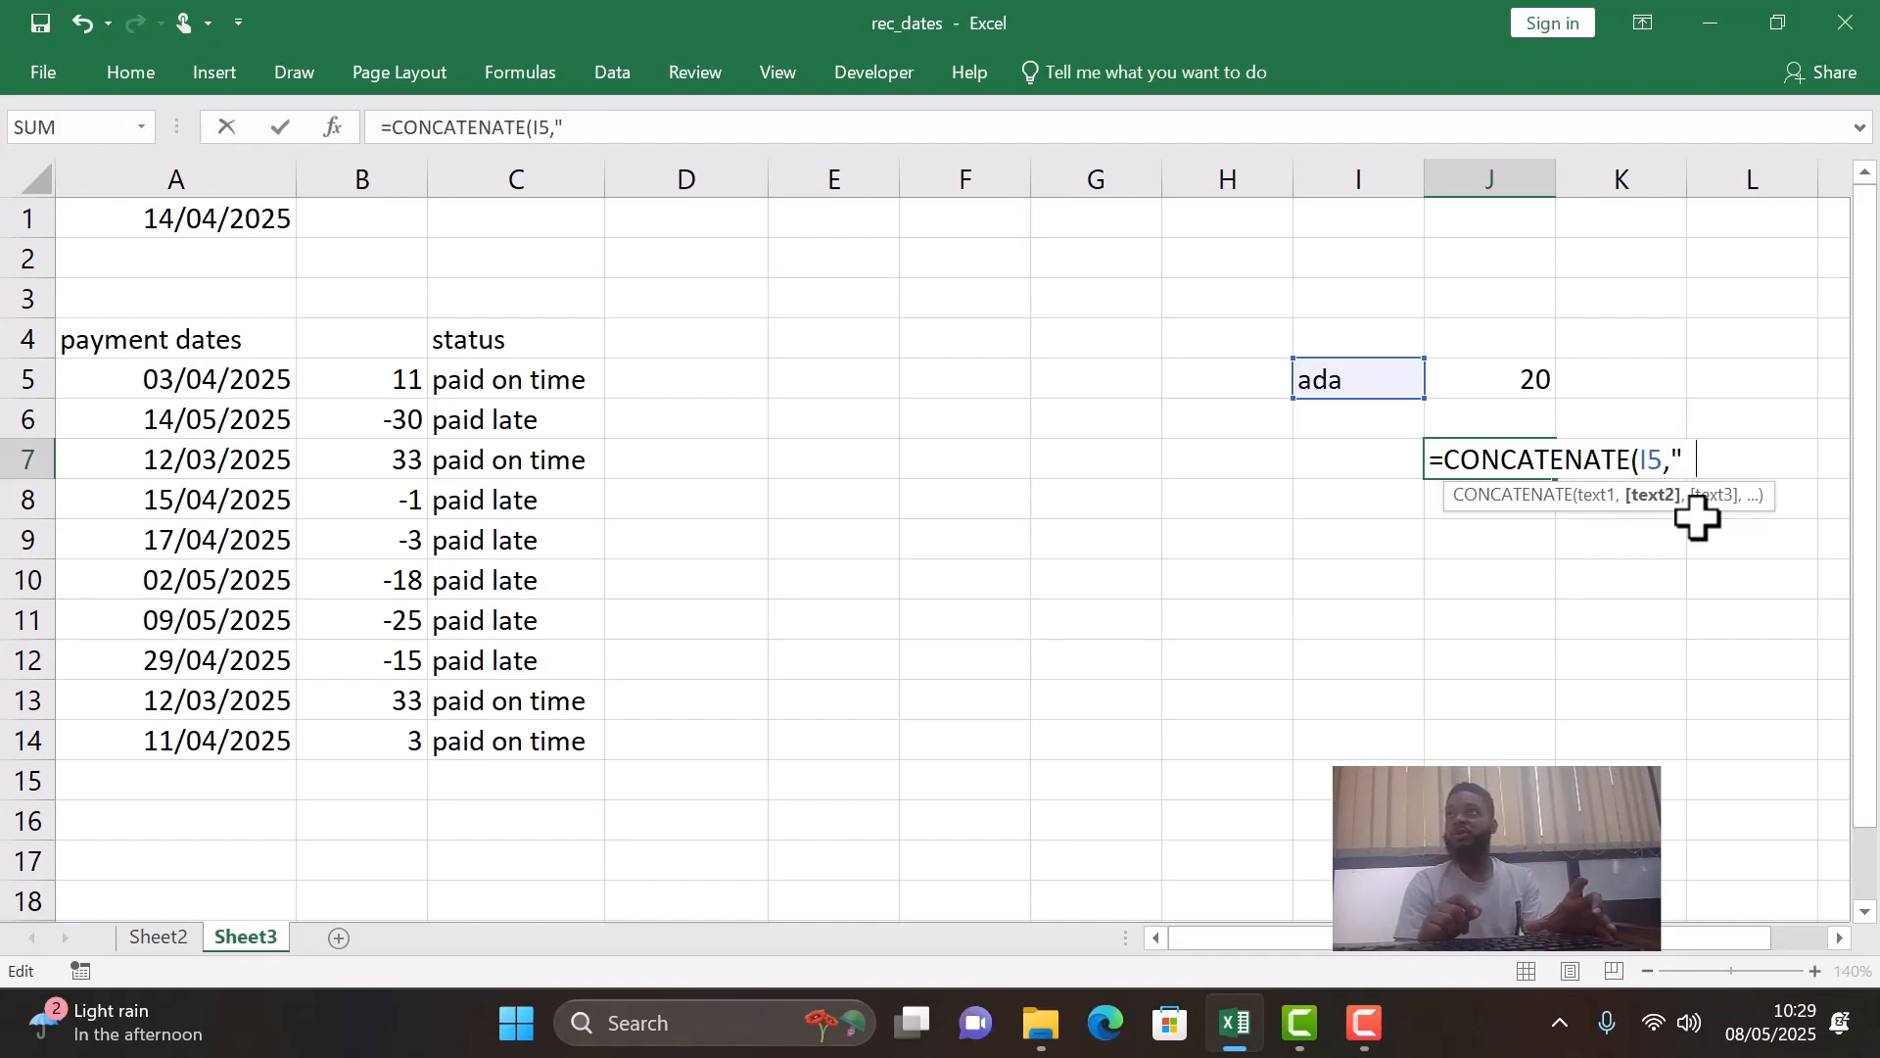
pyautogui.write('"')
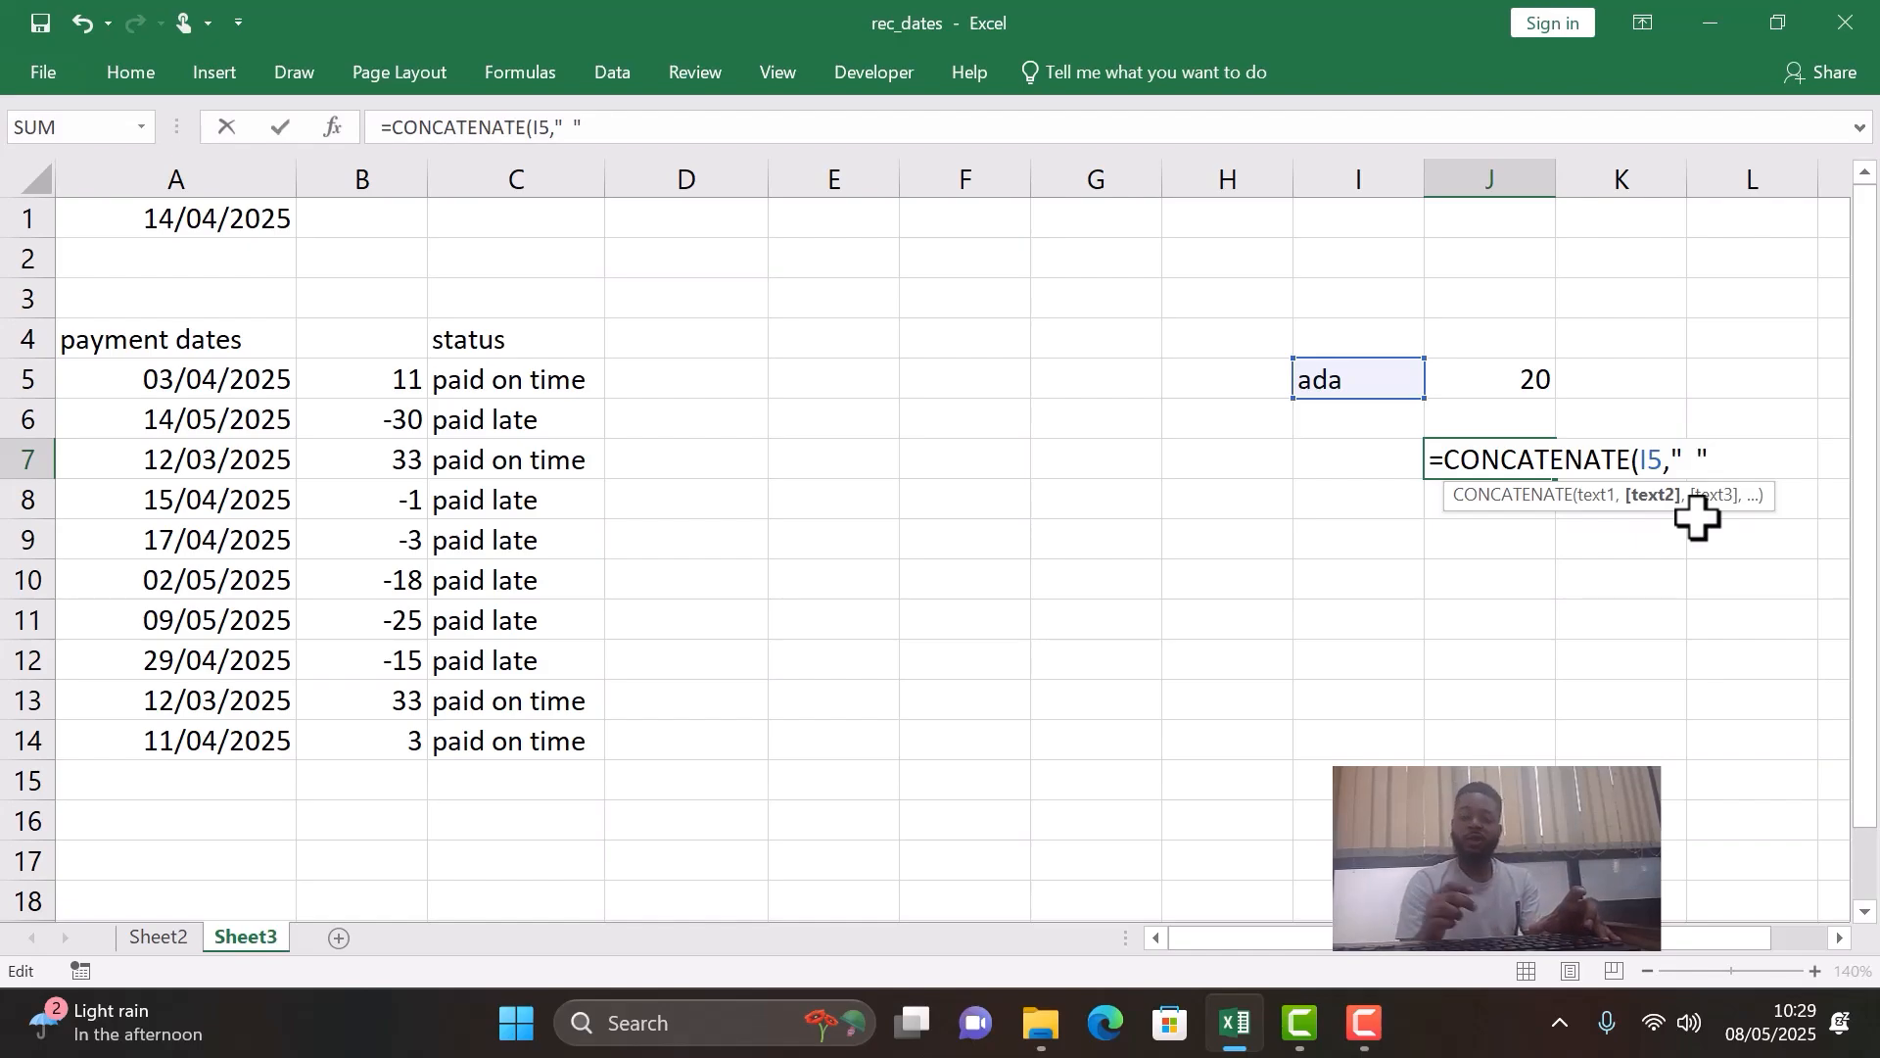
pyautogui.write(',')
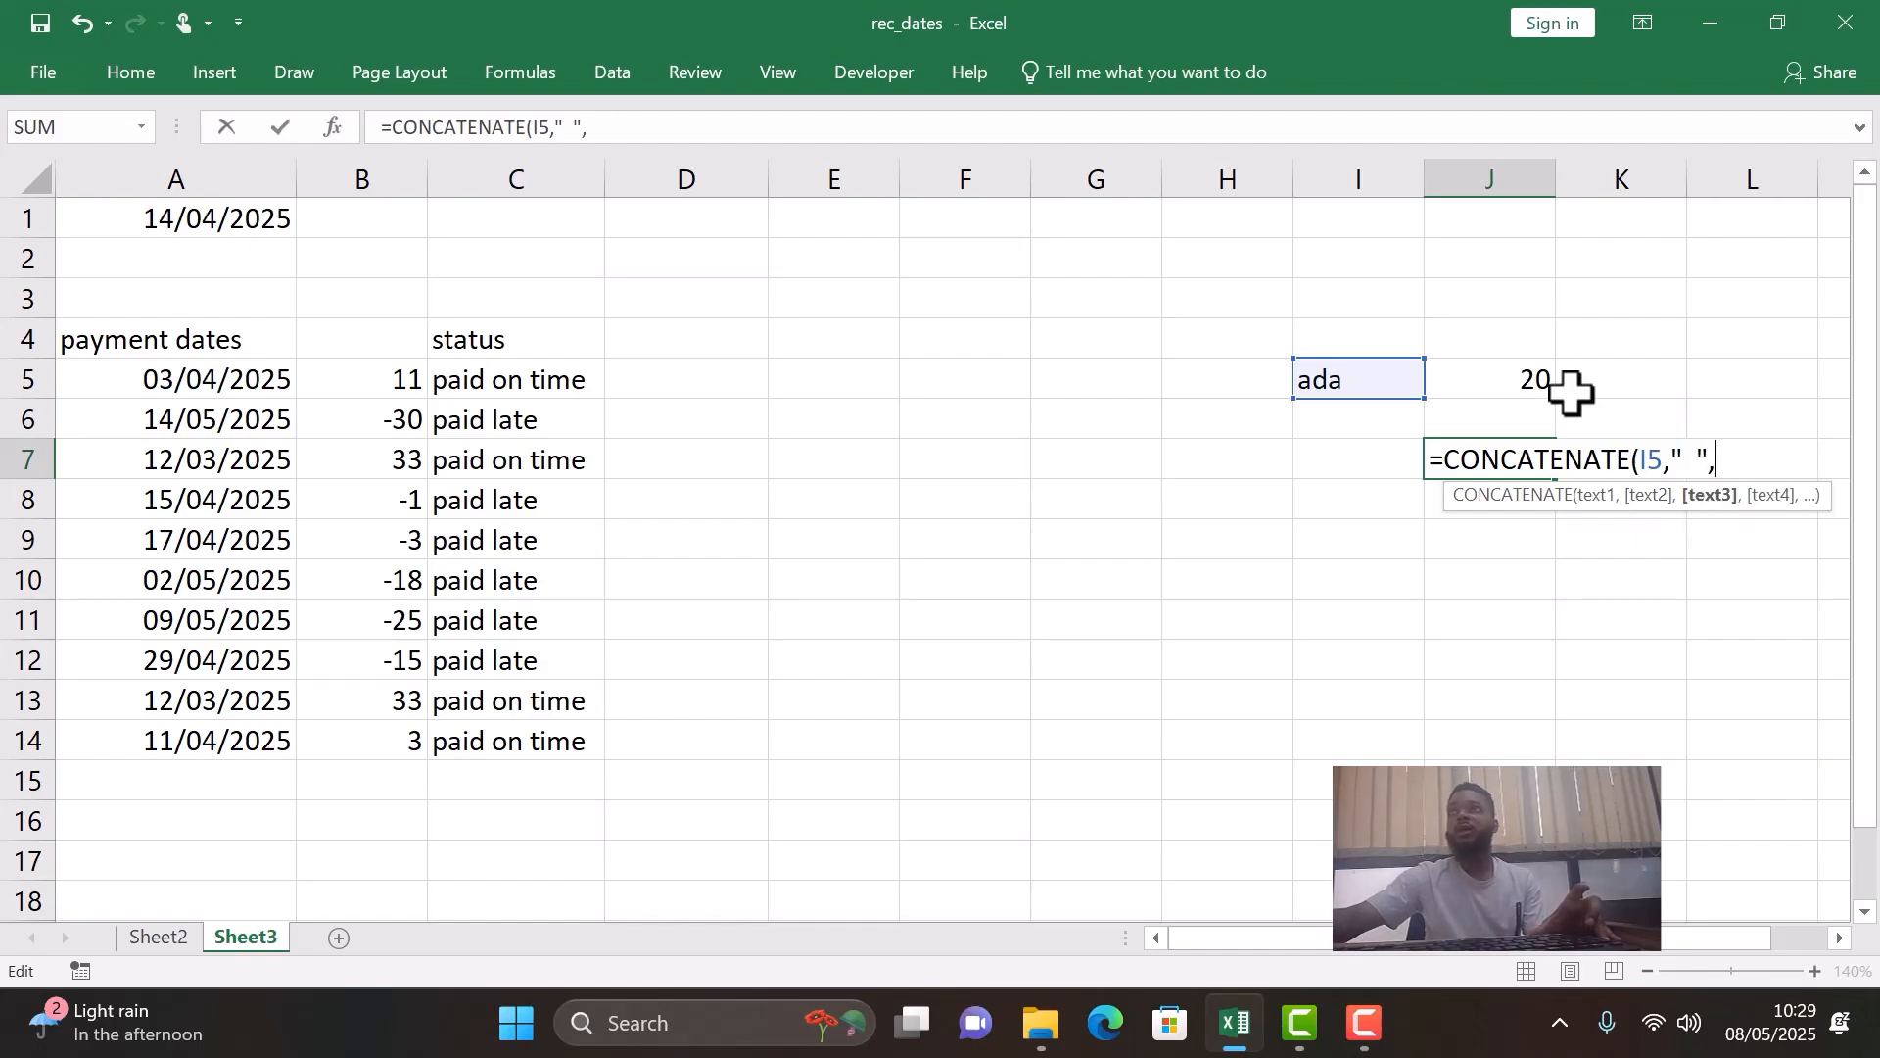
pyautogui.click(1488, 380)
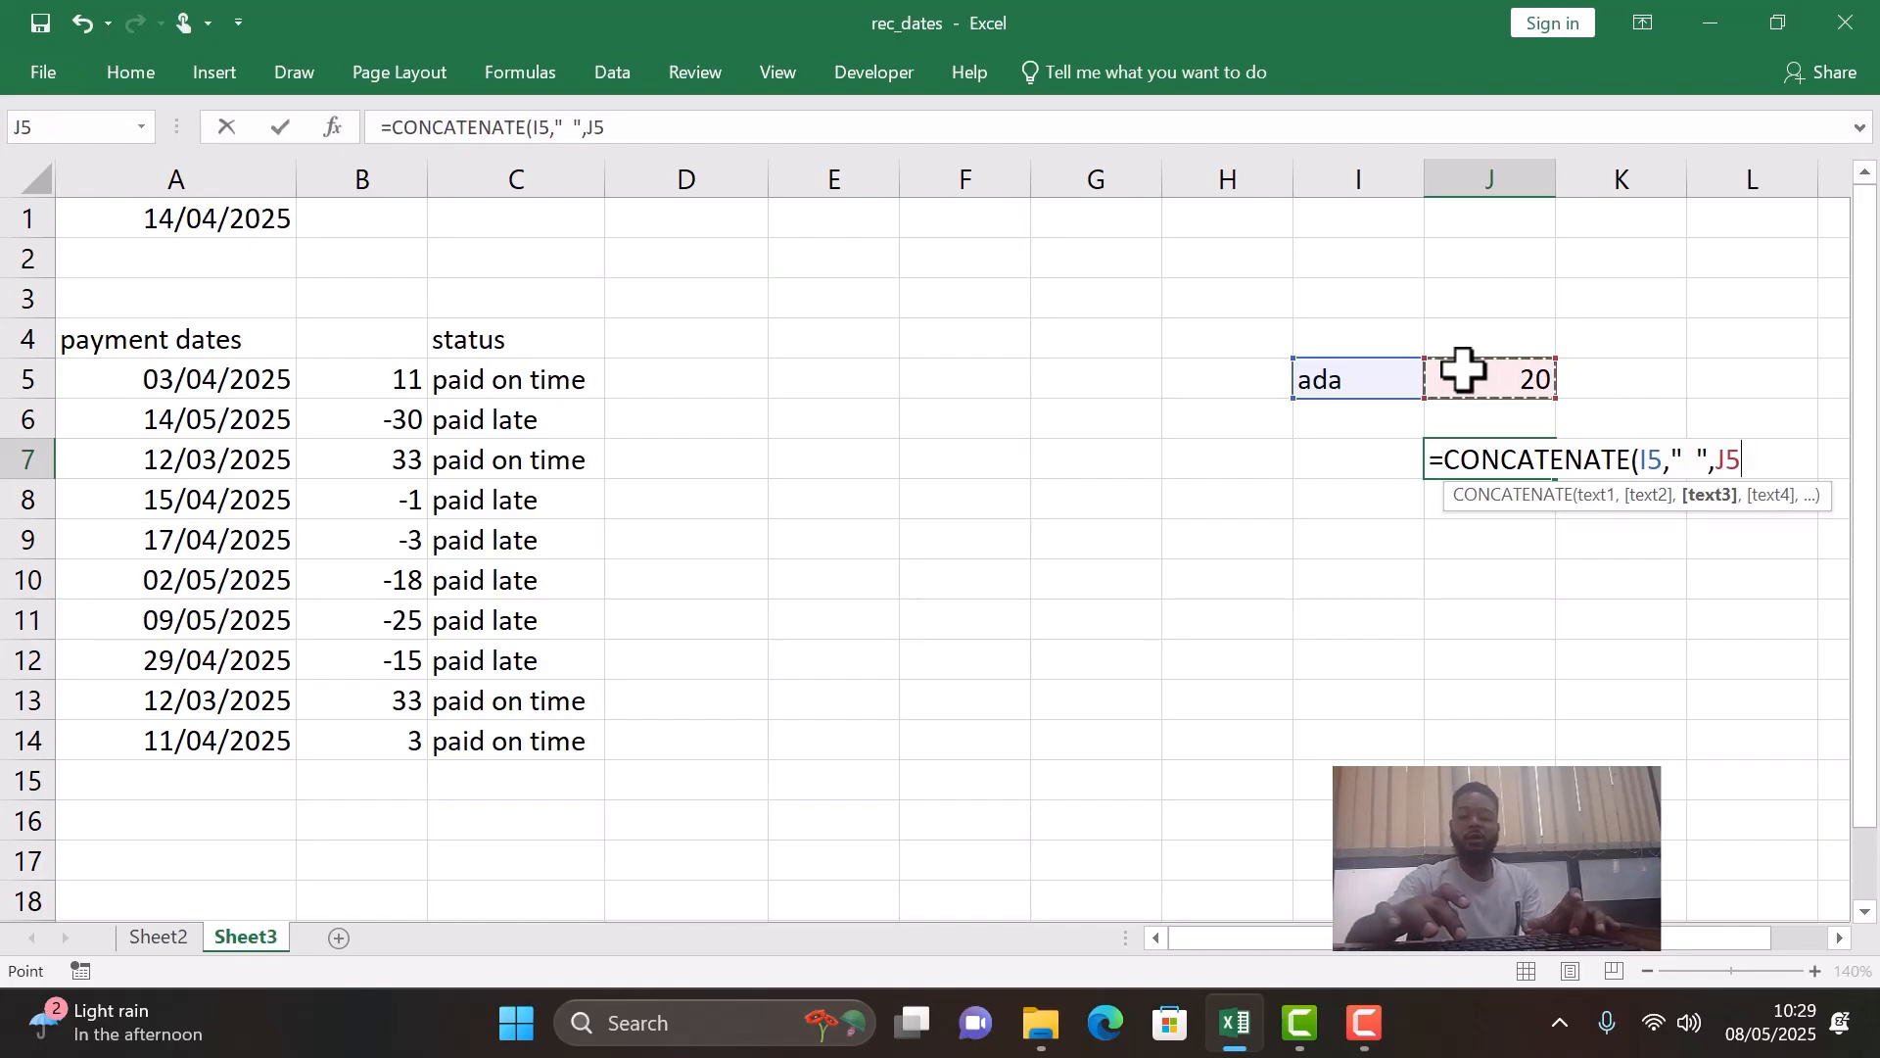
pyautogui.write(')')
pyautogui.press('Return')
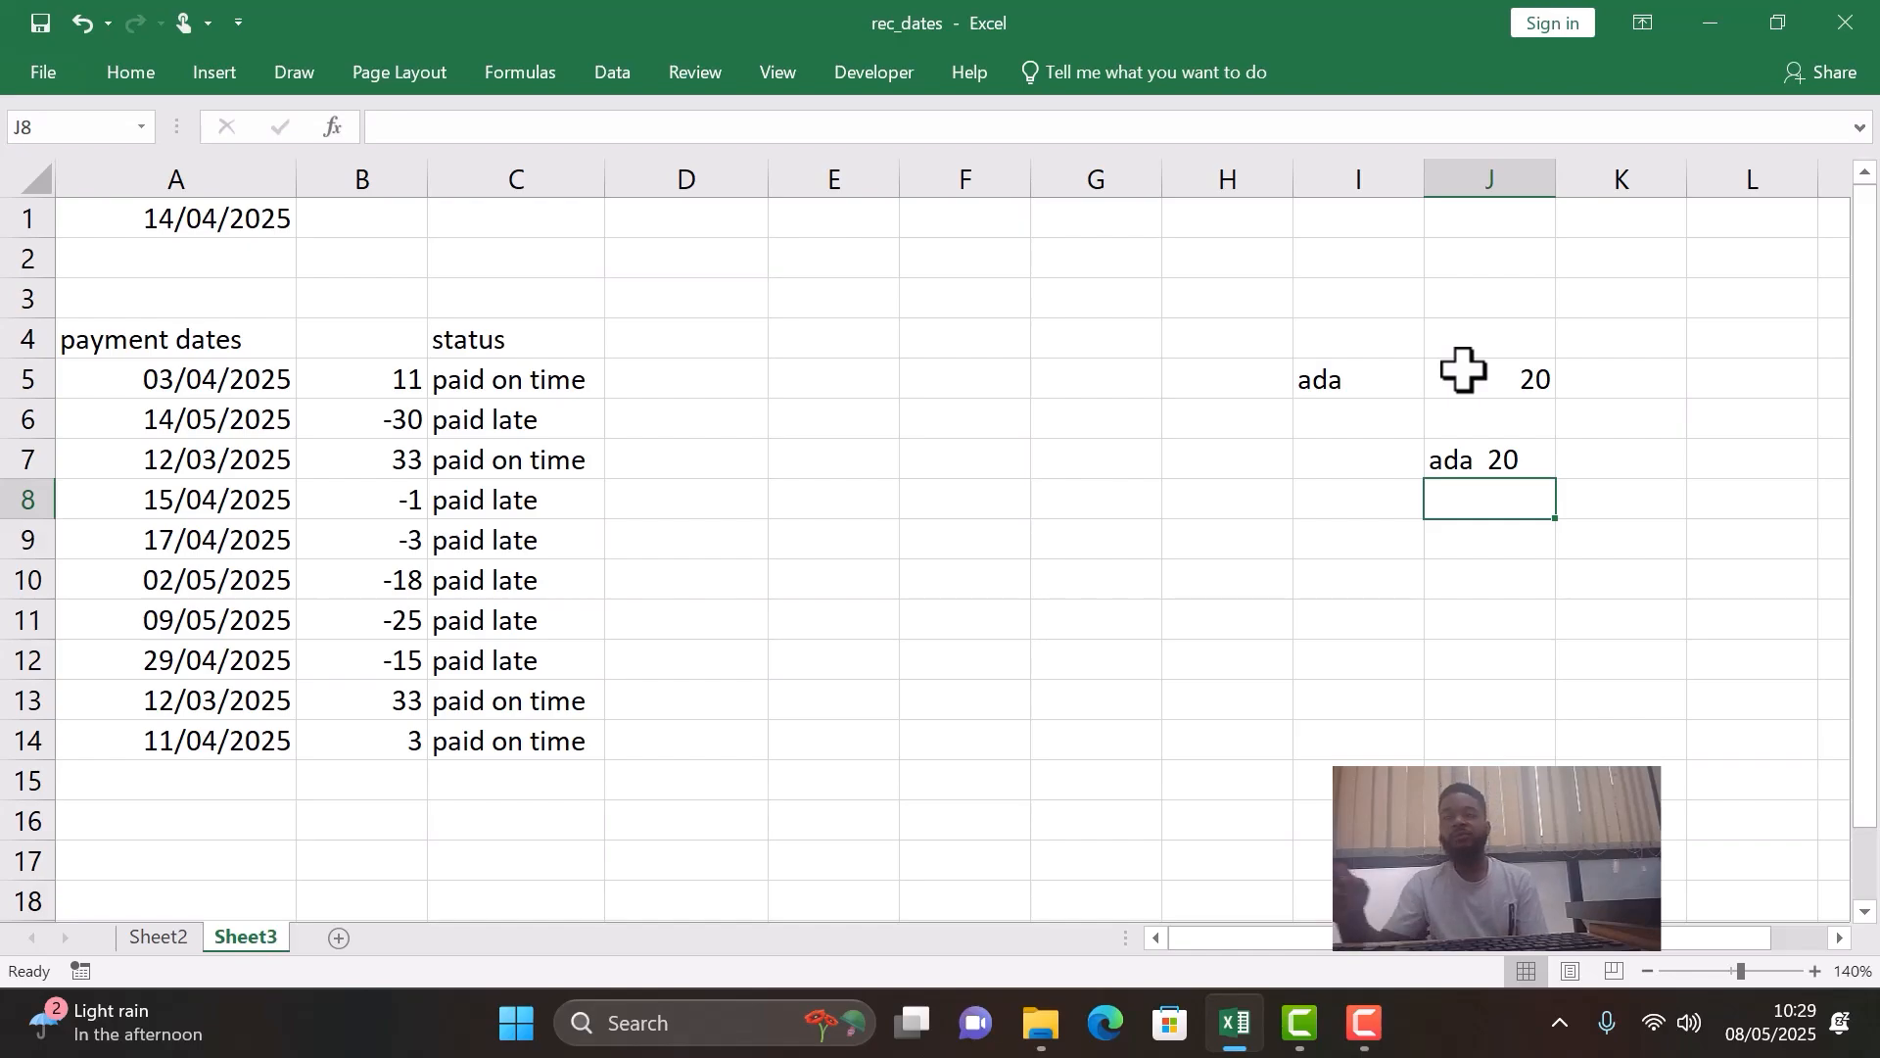
# - Start an IFS formula in D5 whose first condition, B5=0, returns the text "due date"
pyautogui.click(679, 380)
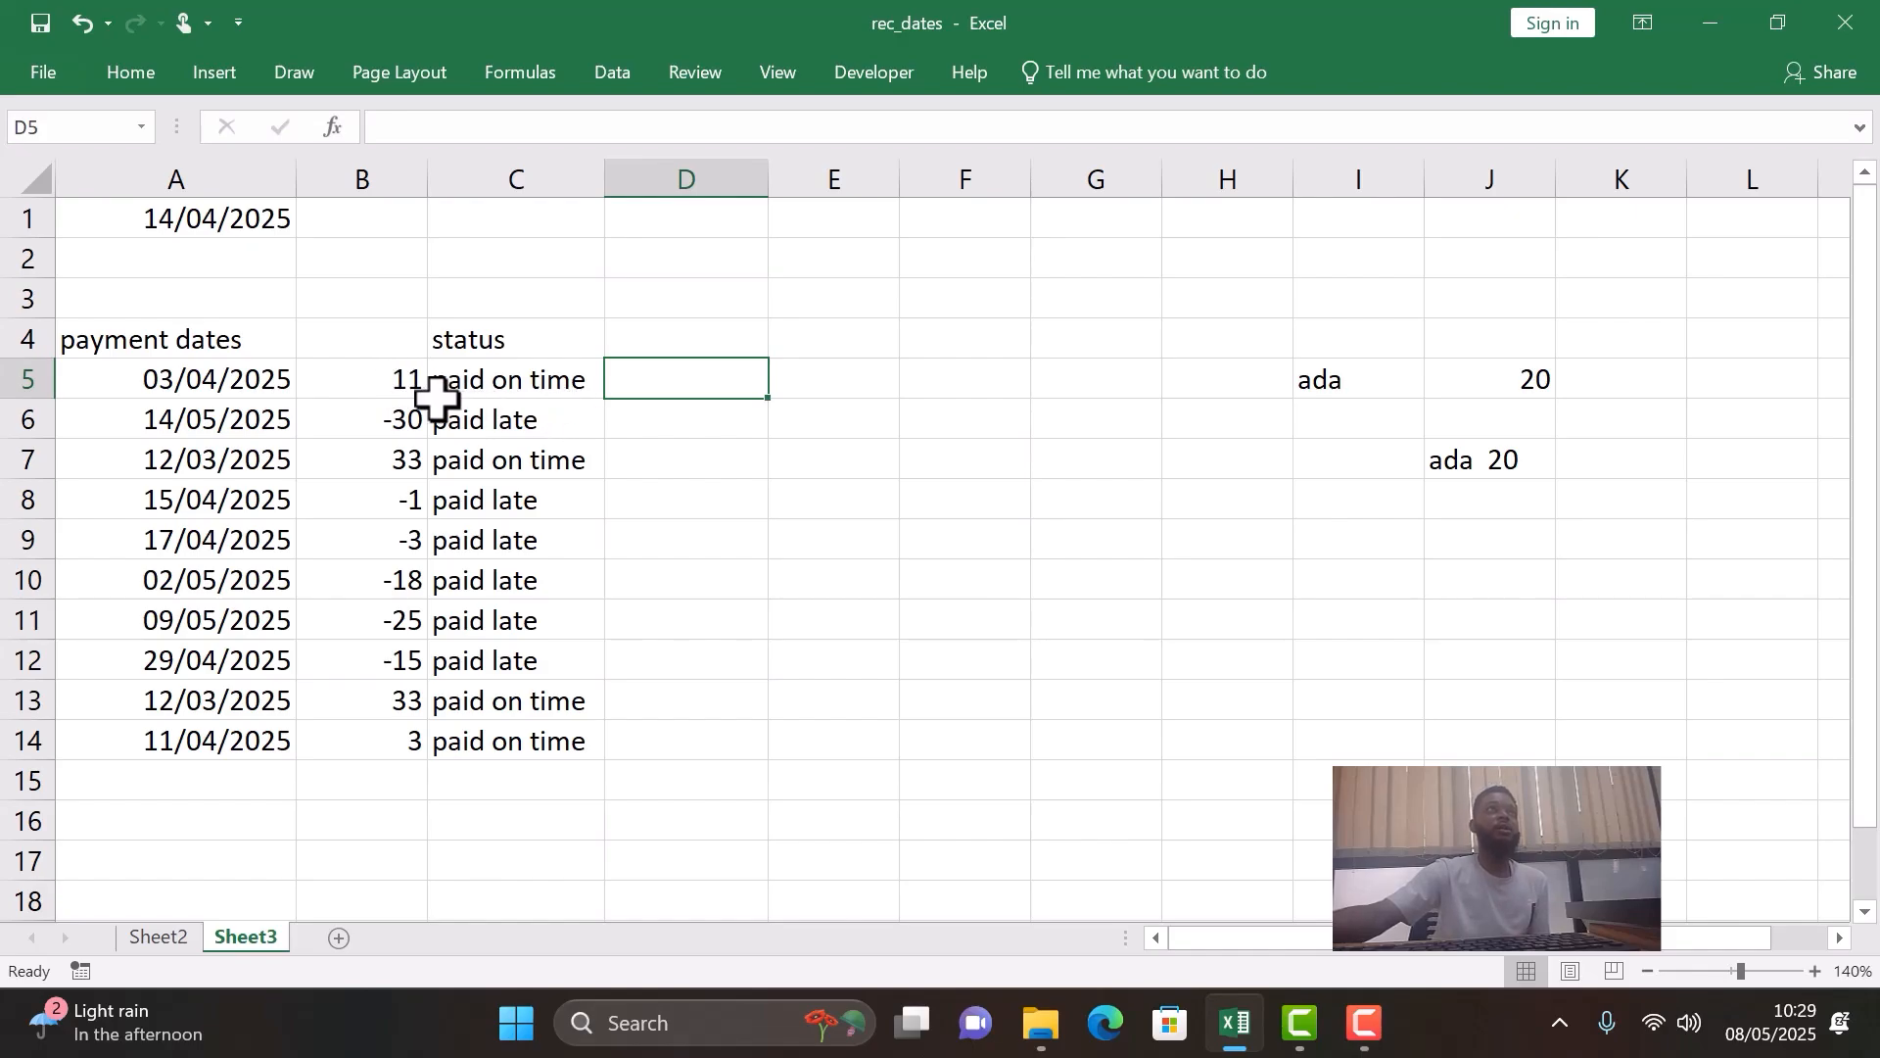
pyautogui.click(373, 382)
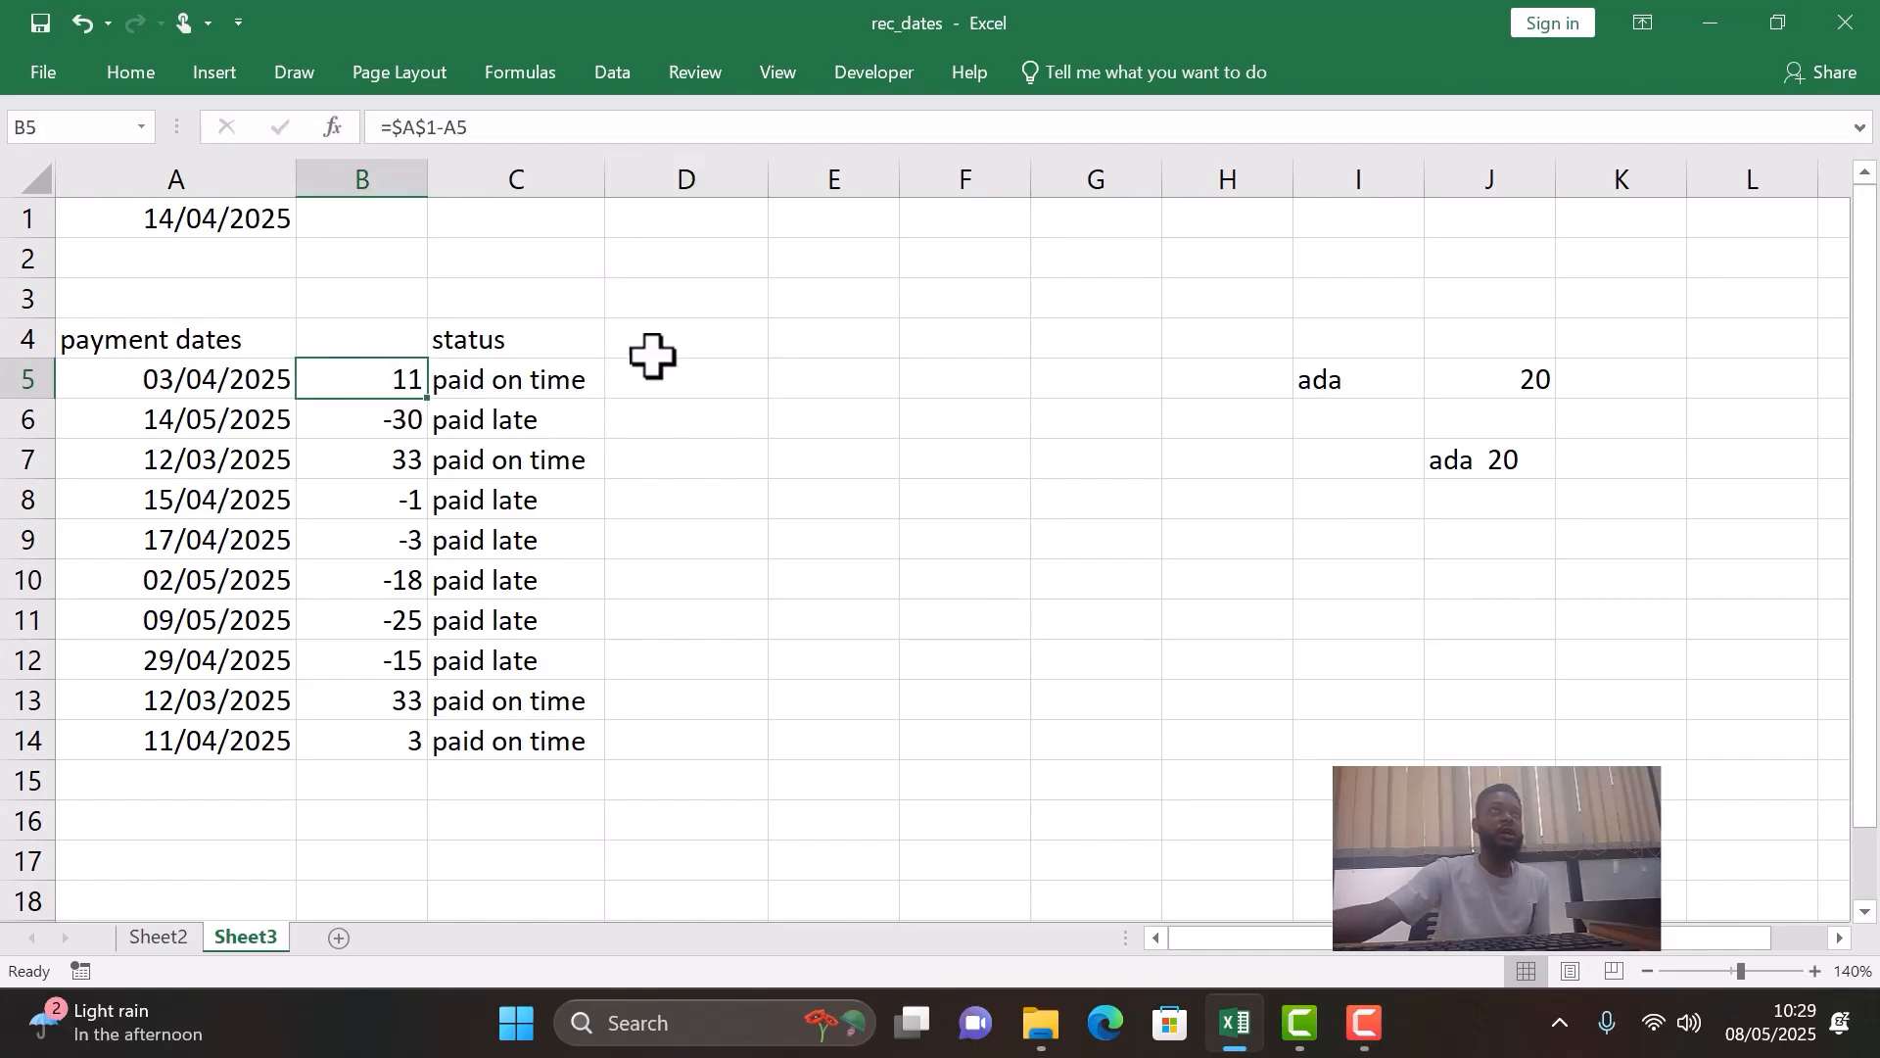
pyautogui.click(670, 381)
pyautogui.write('=')
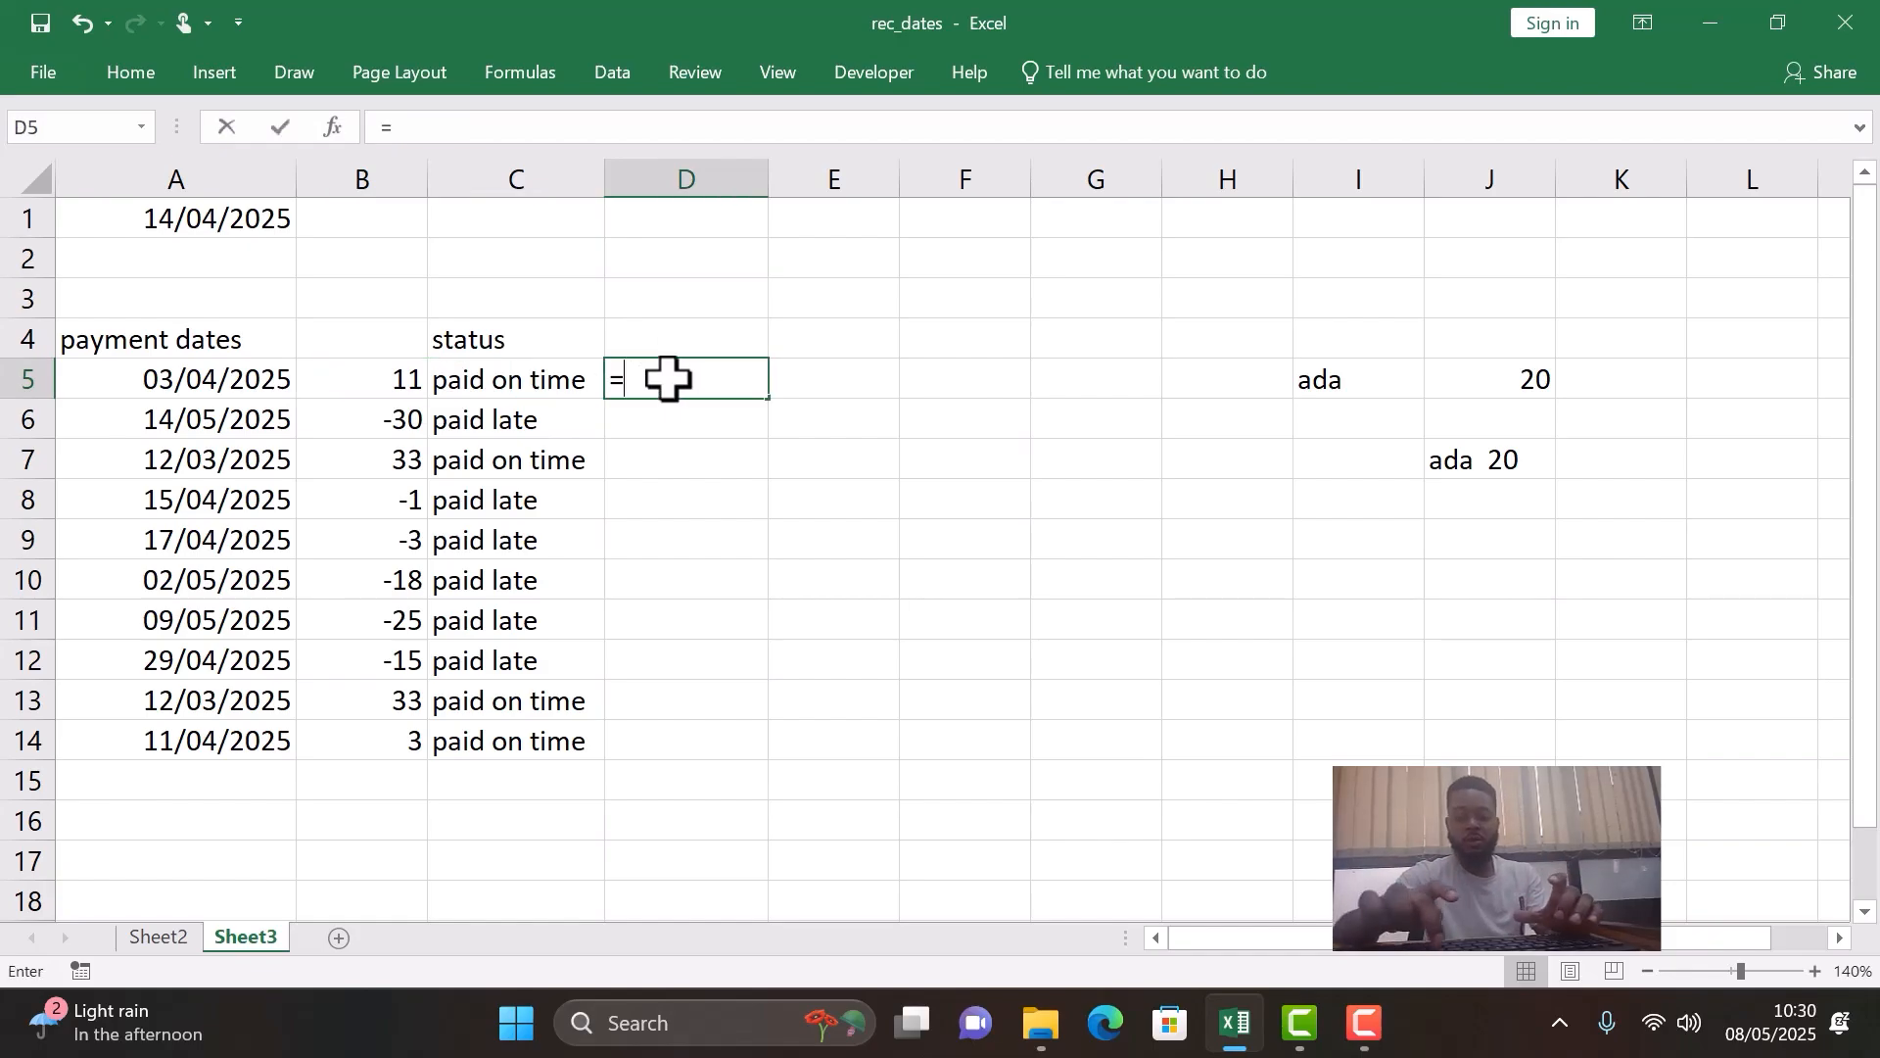
pyautogui.write('ifs(')
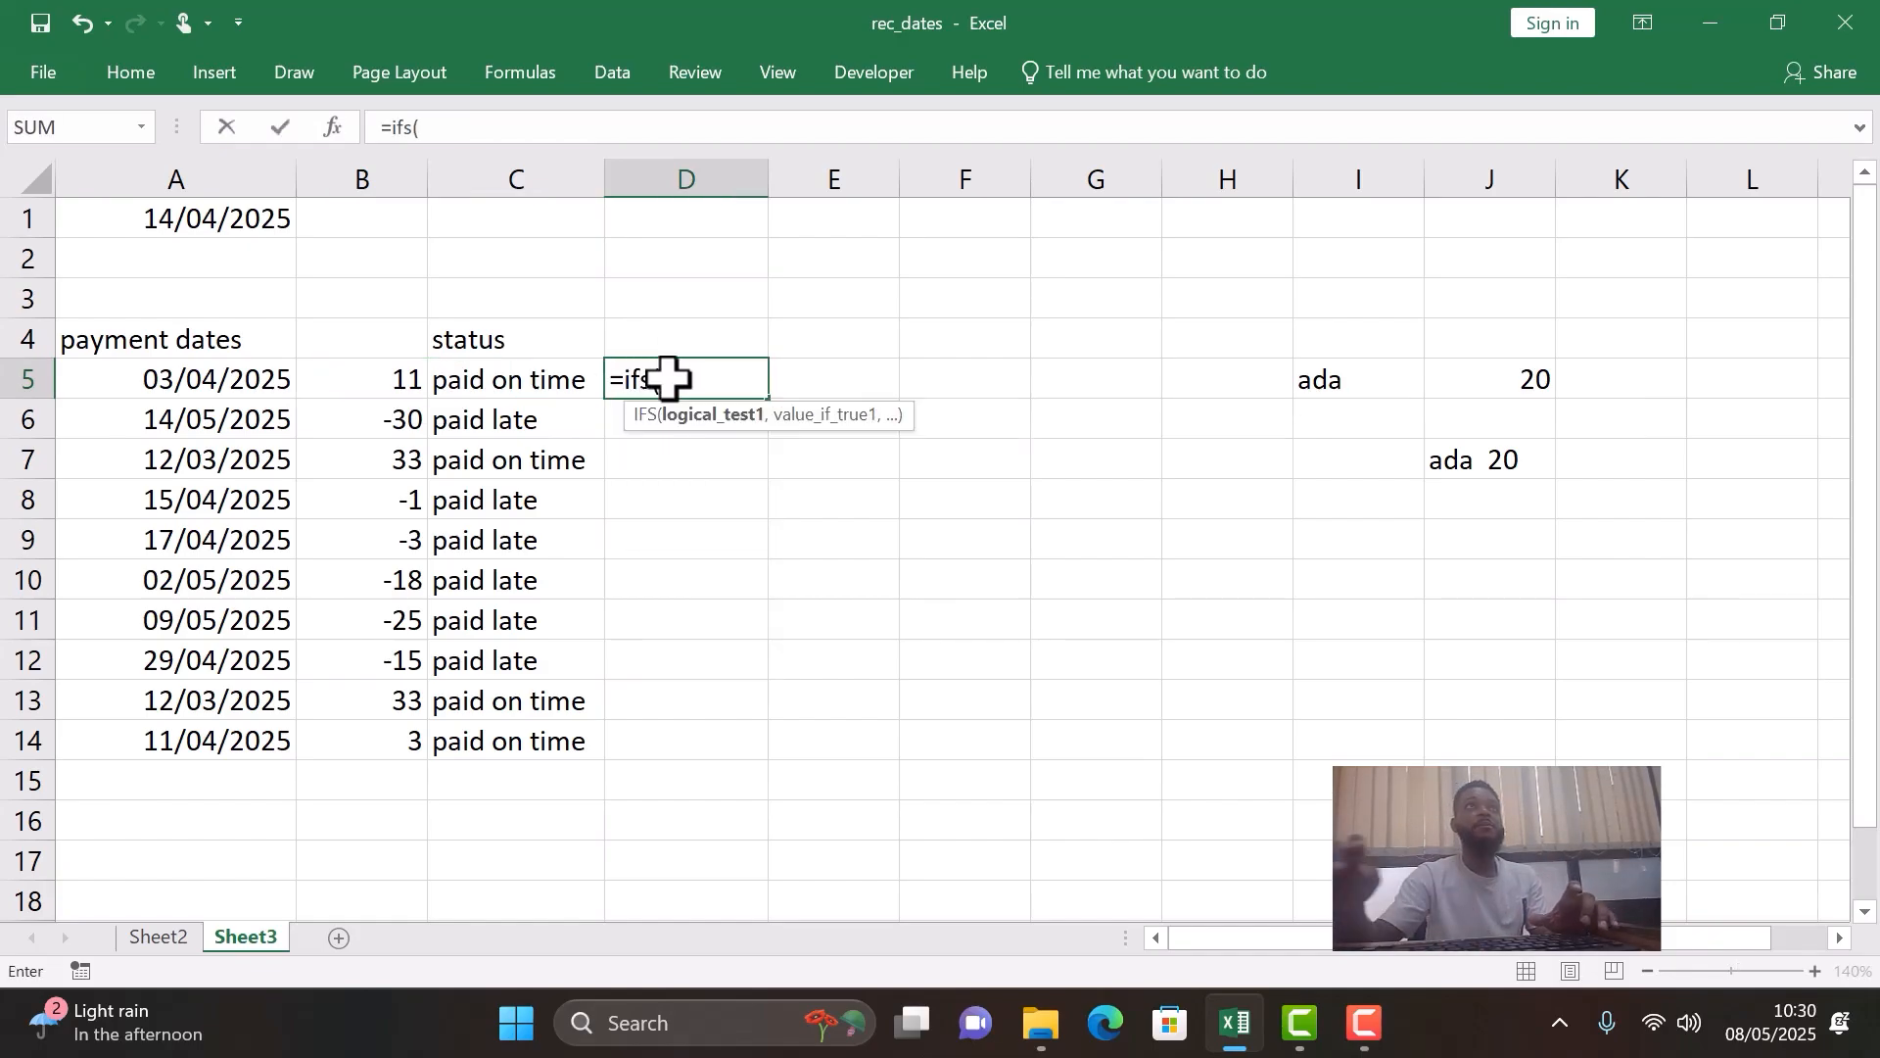
pyautogui.click(349, 384)
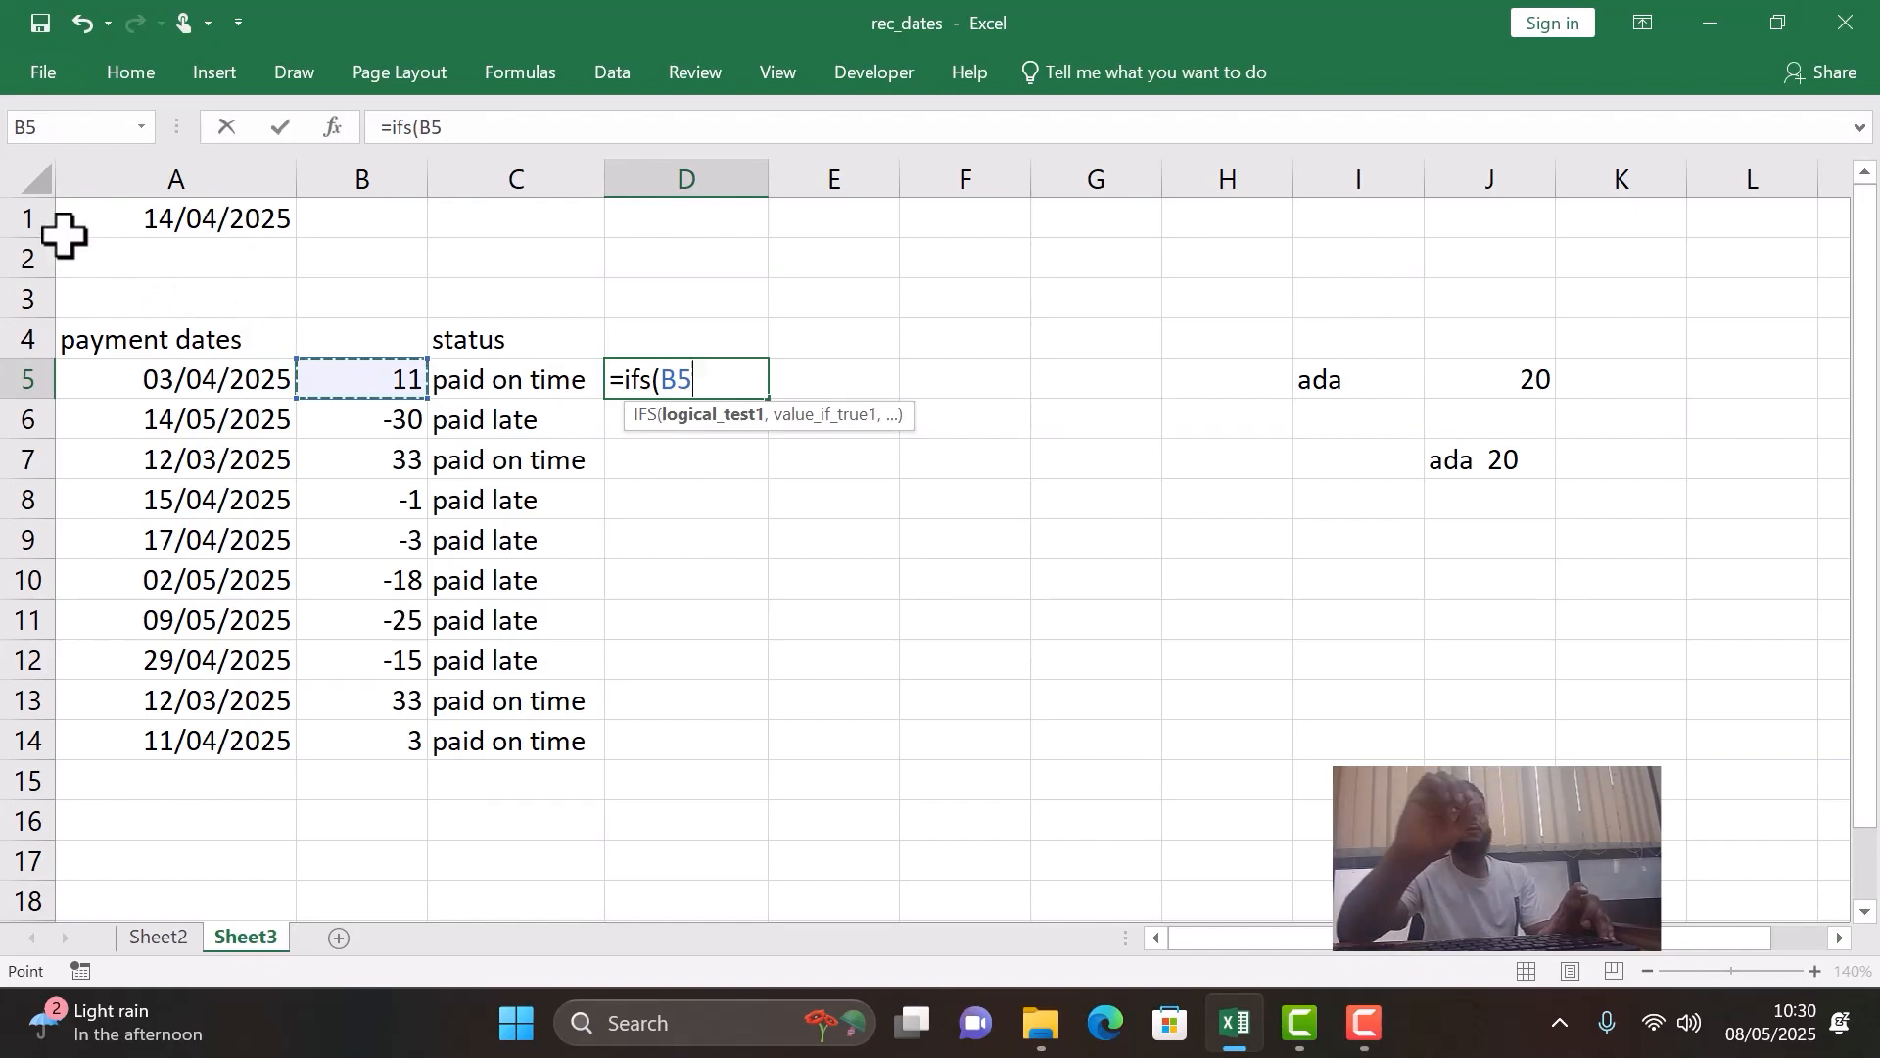
pyautogui.write('=0')
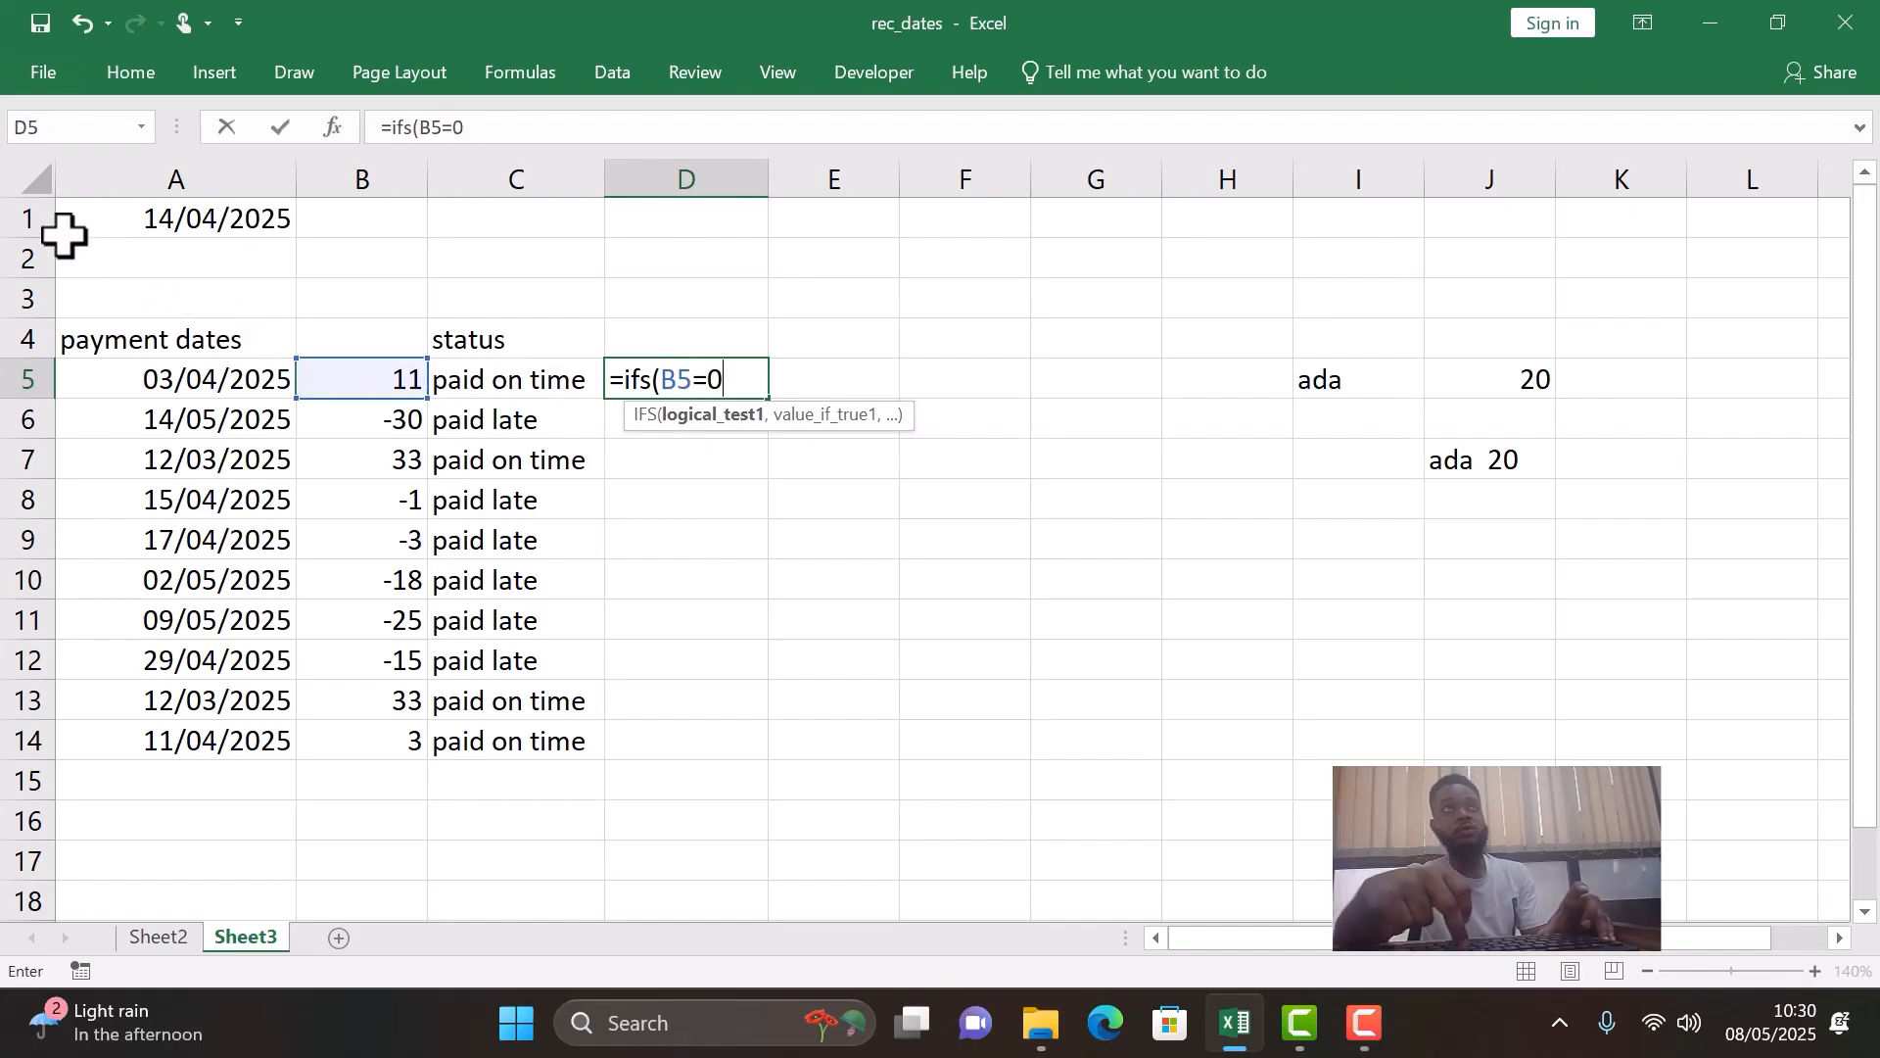
pyautogui.write(',')
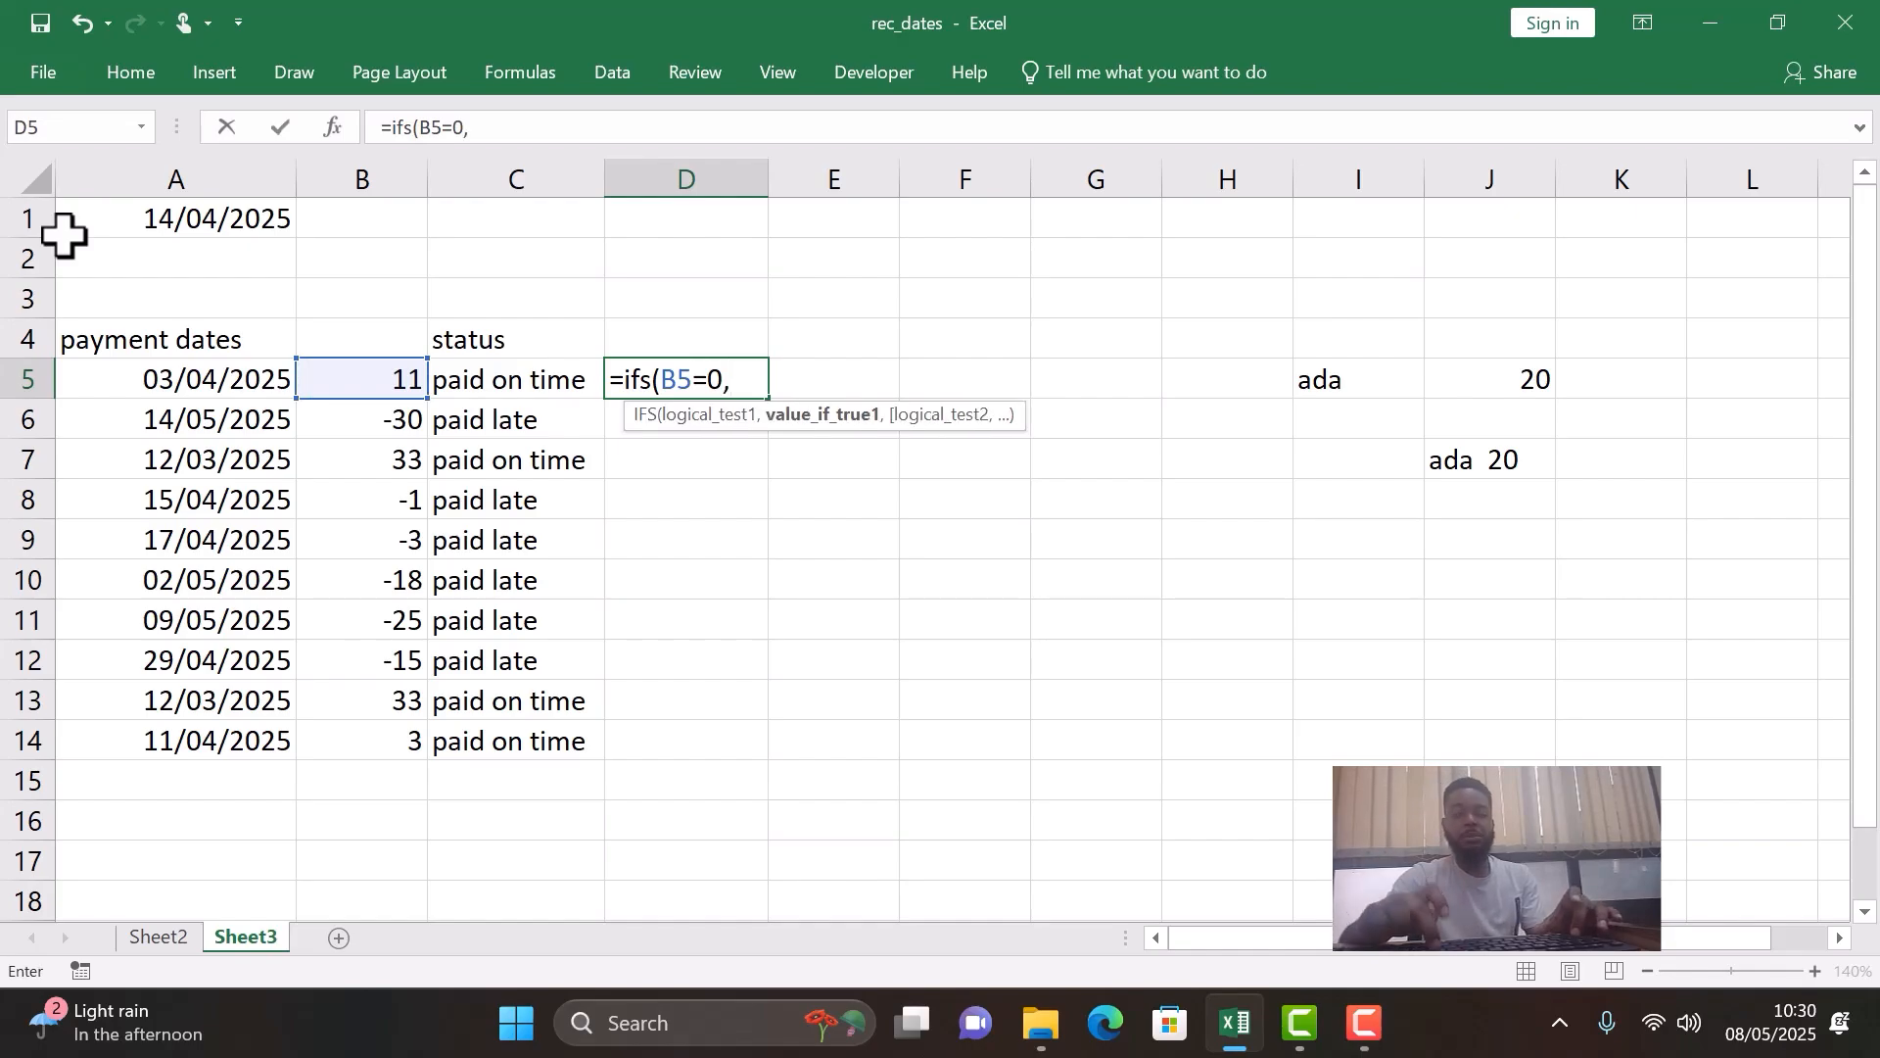
pyautogui.write('@')
pyautogui.press('BackSpace')
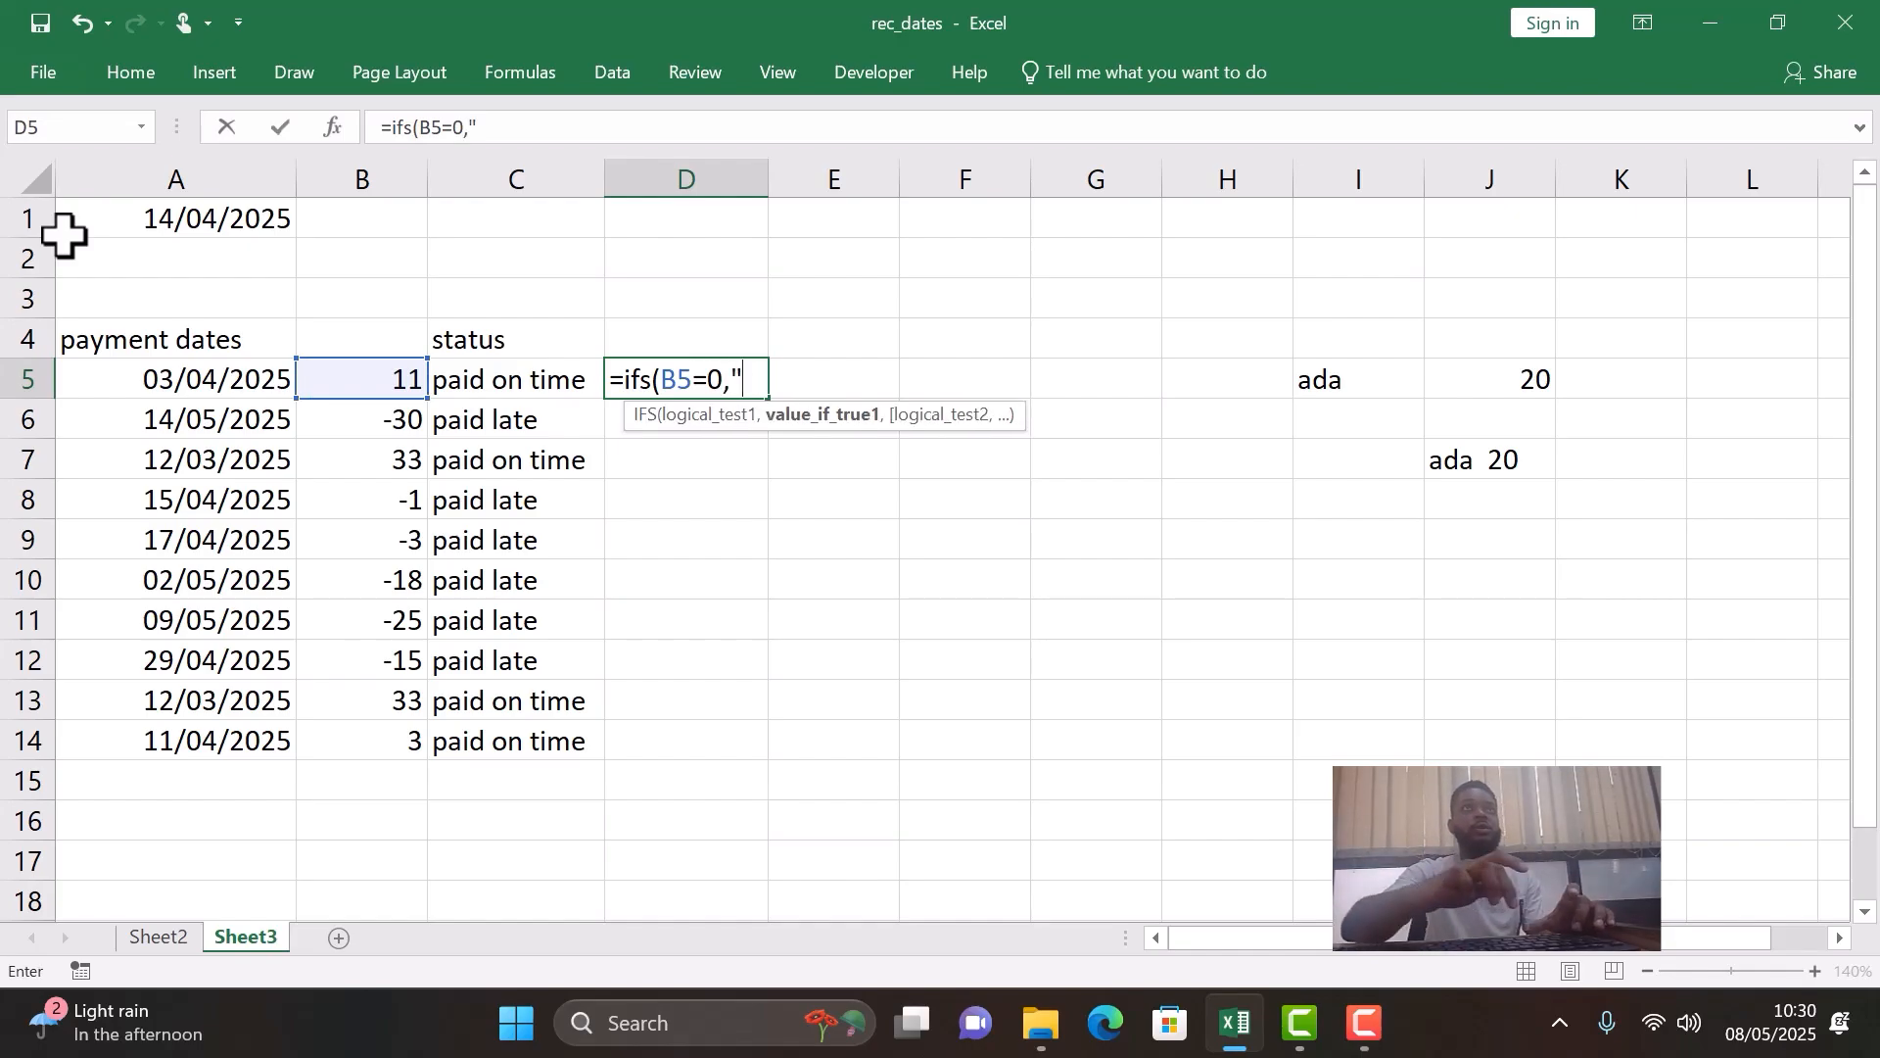
pyautogui.write('"due d')
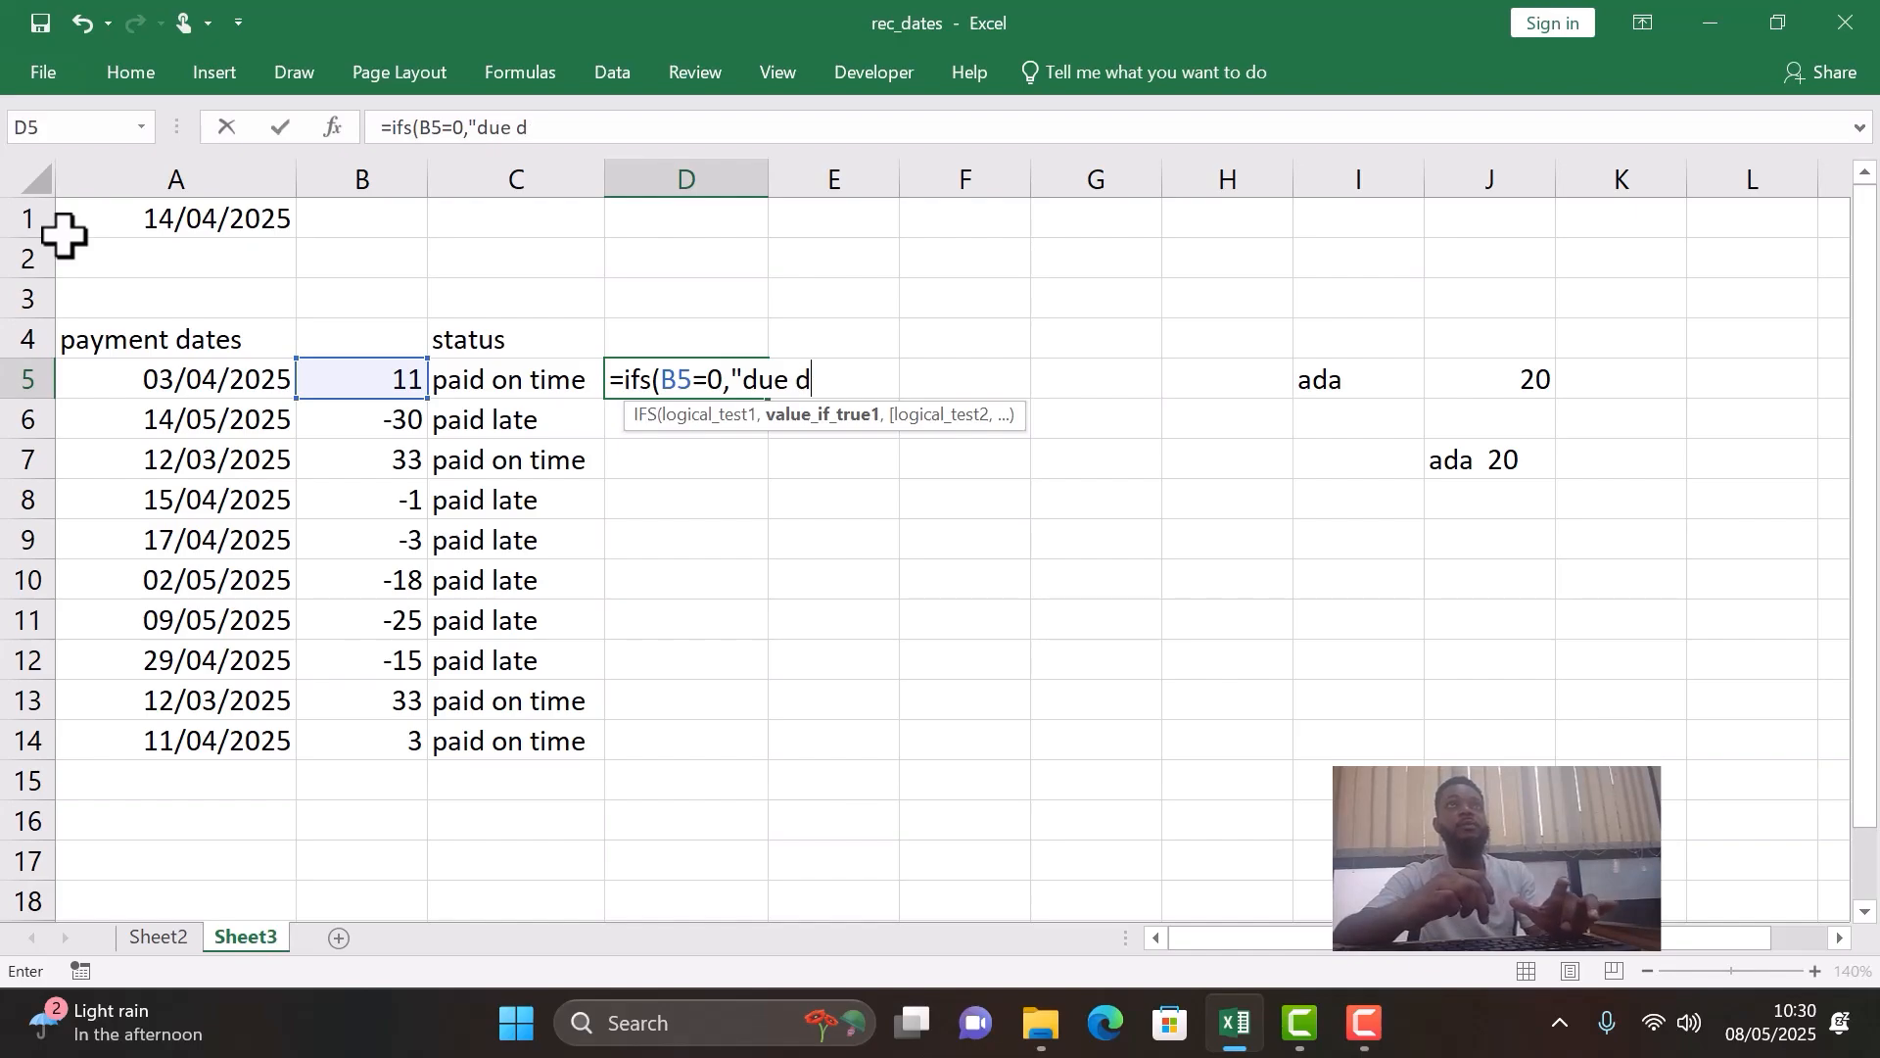
pyautogui.write('ate')
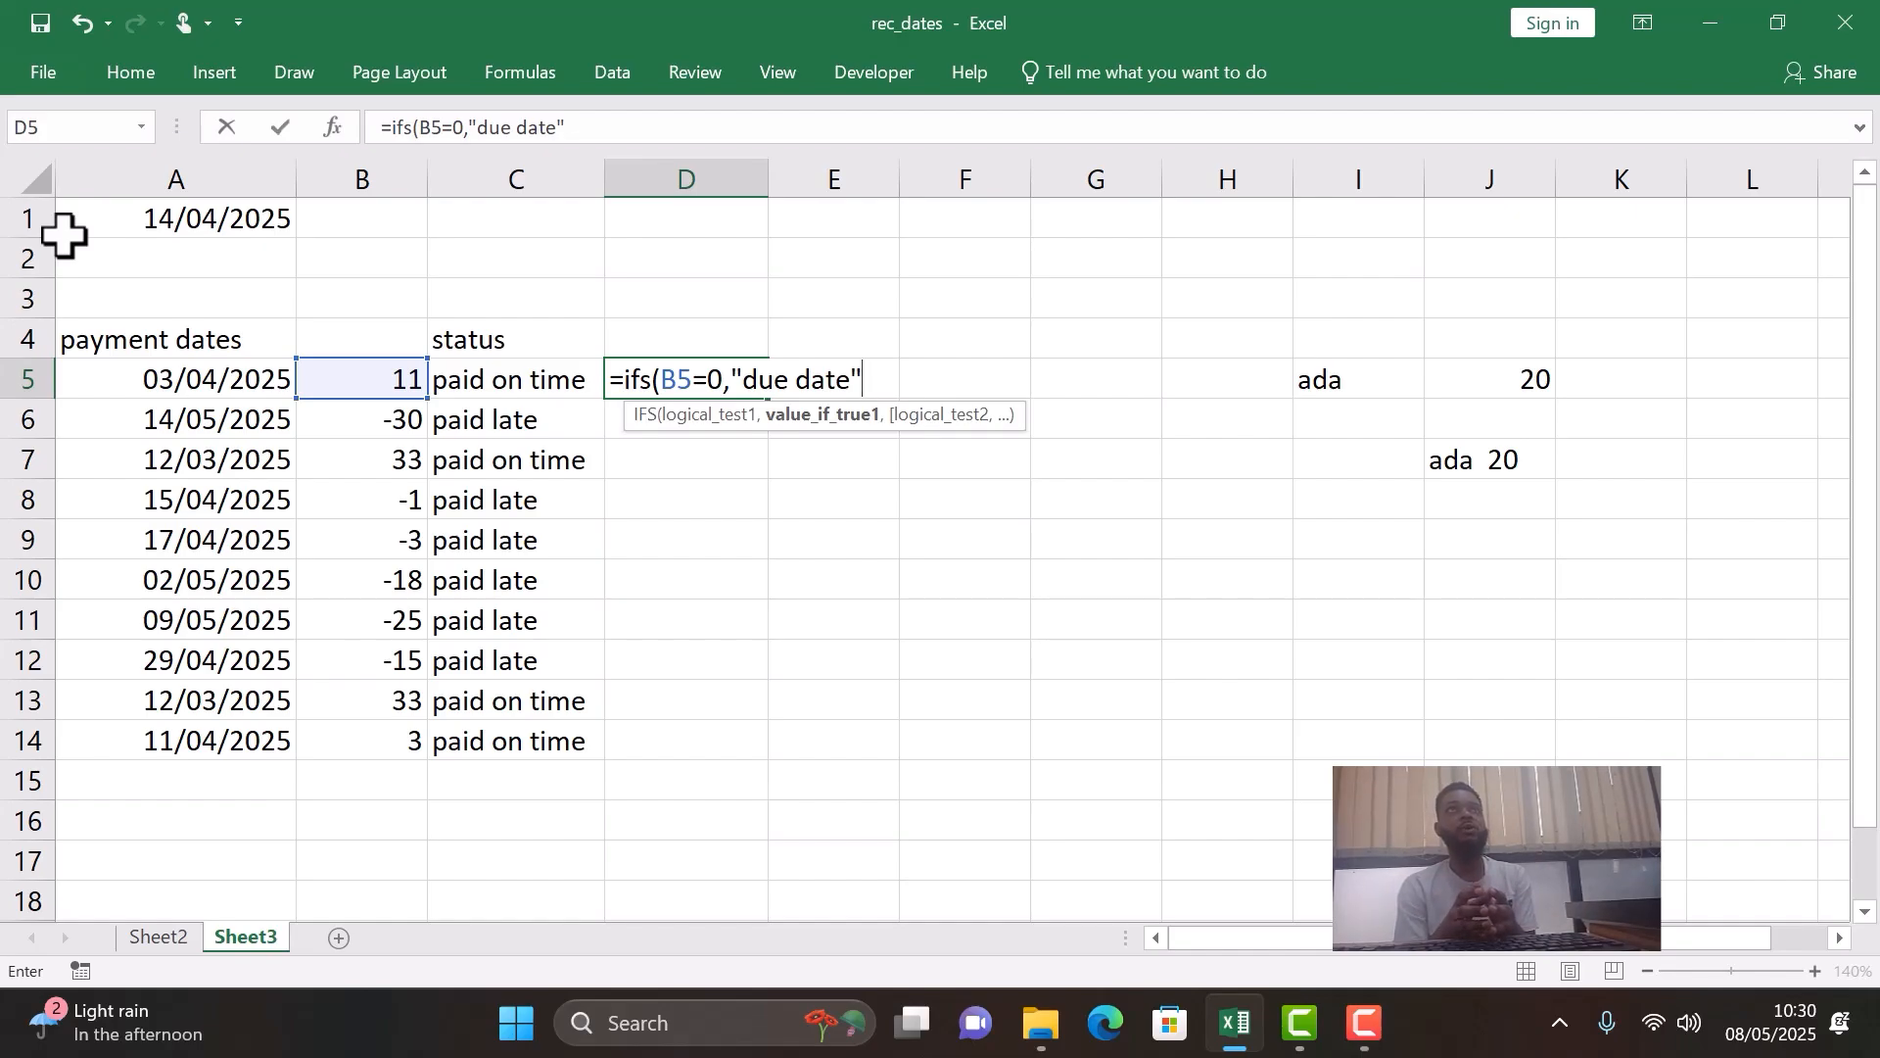
pyautogui.write(',')
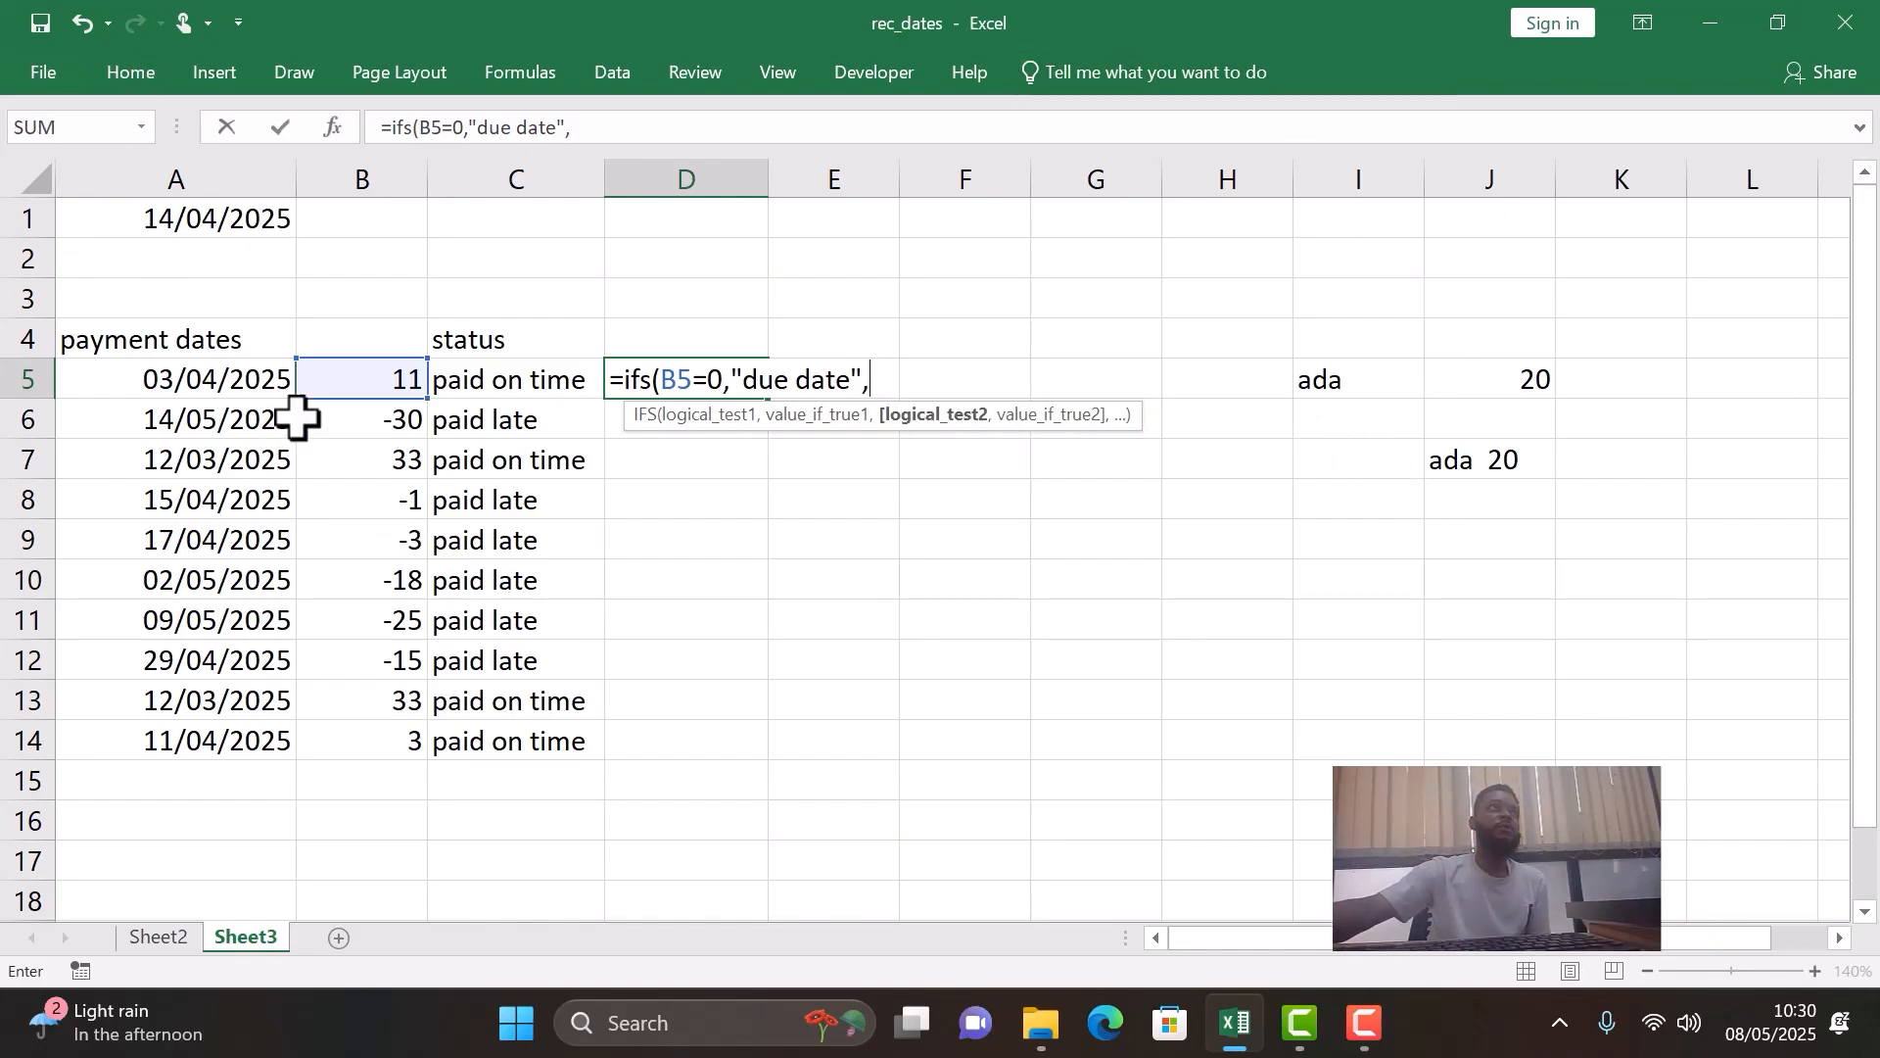
# - Add a second condition to the D5 IFS formula, B5=-1, returning the text "paid 1 day late"
pyautogui.click(360, 378)
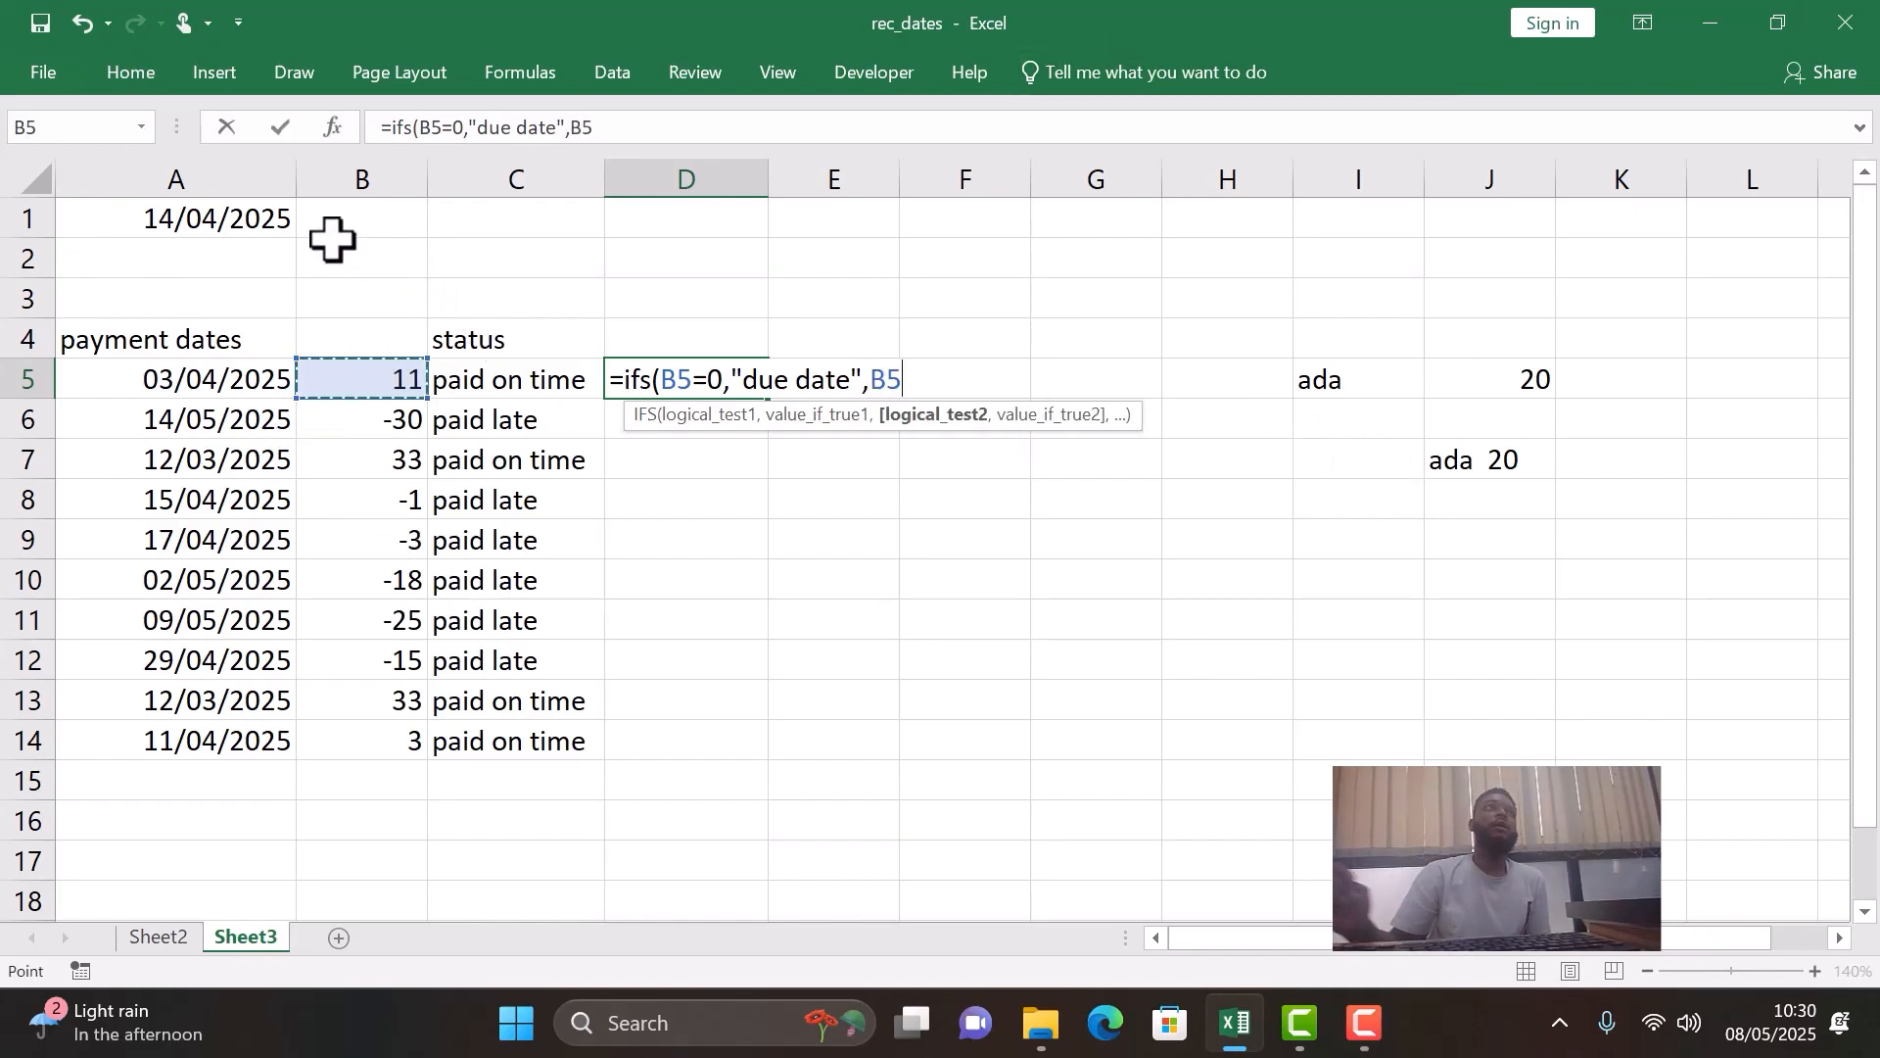
pyautogui.write('=-1')
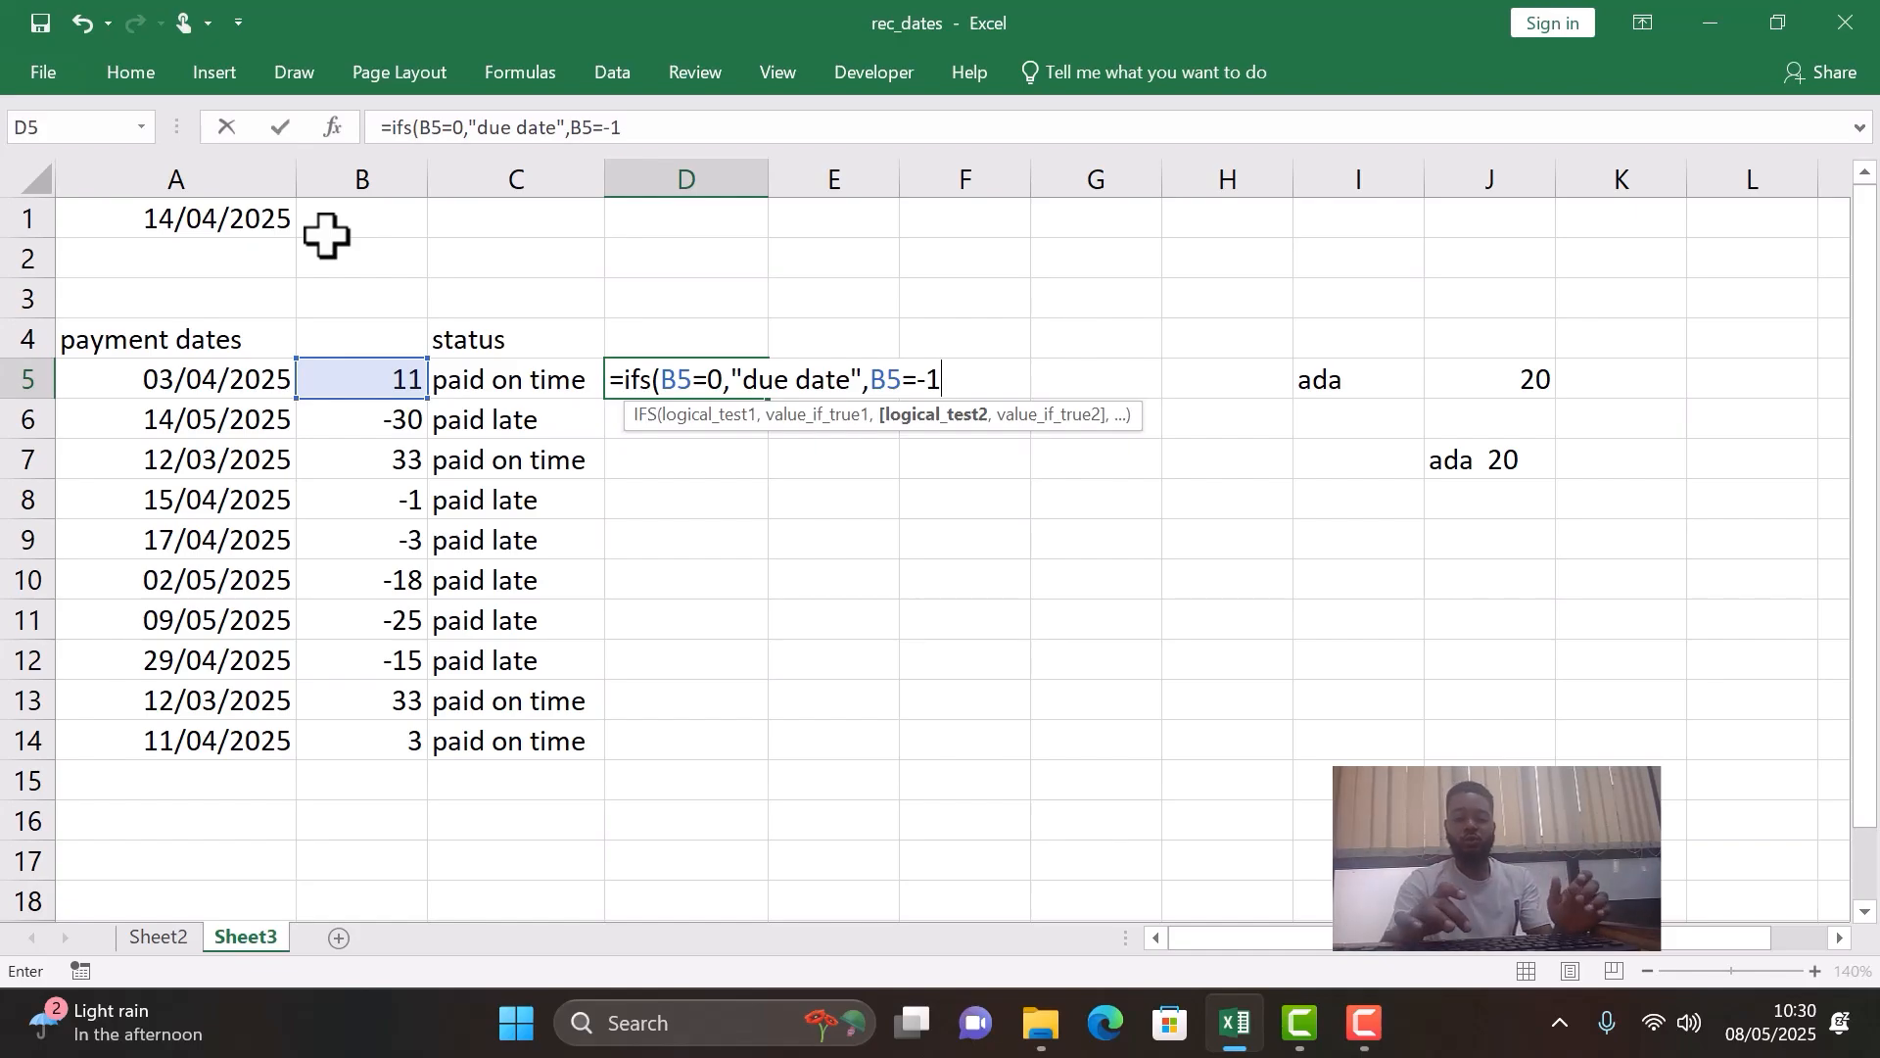
pyautogui.write(',')
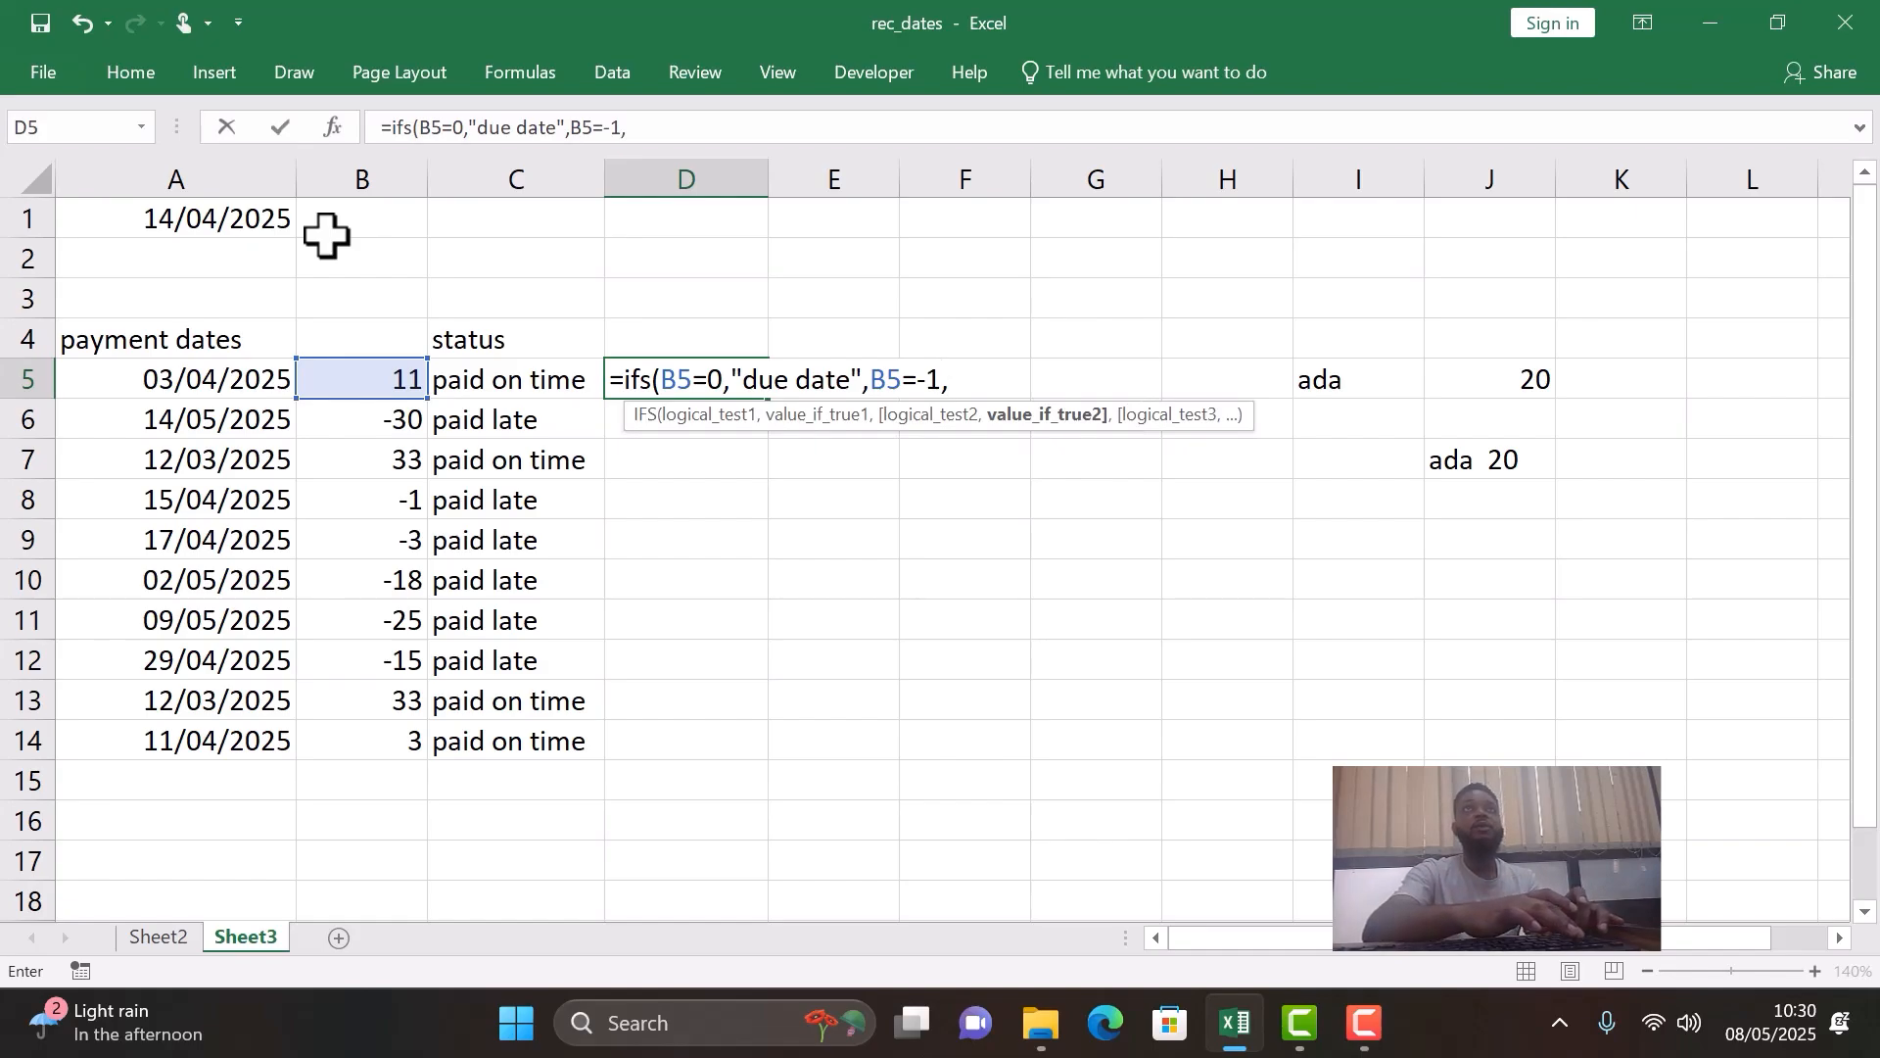
pyautogui.write('"paid ')
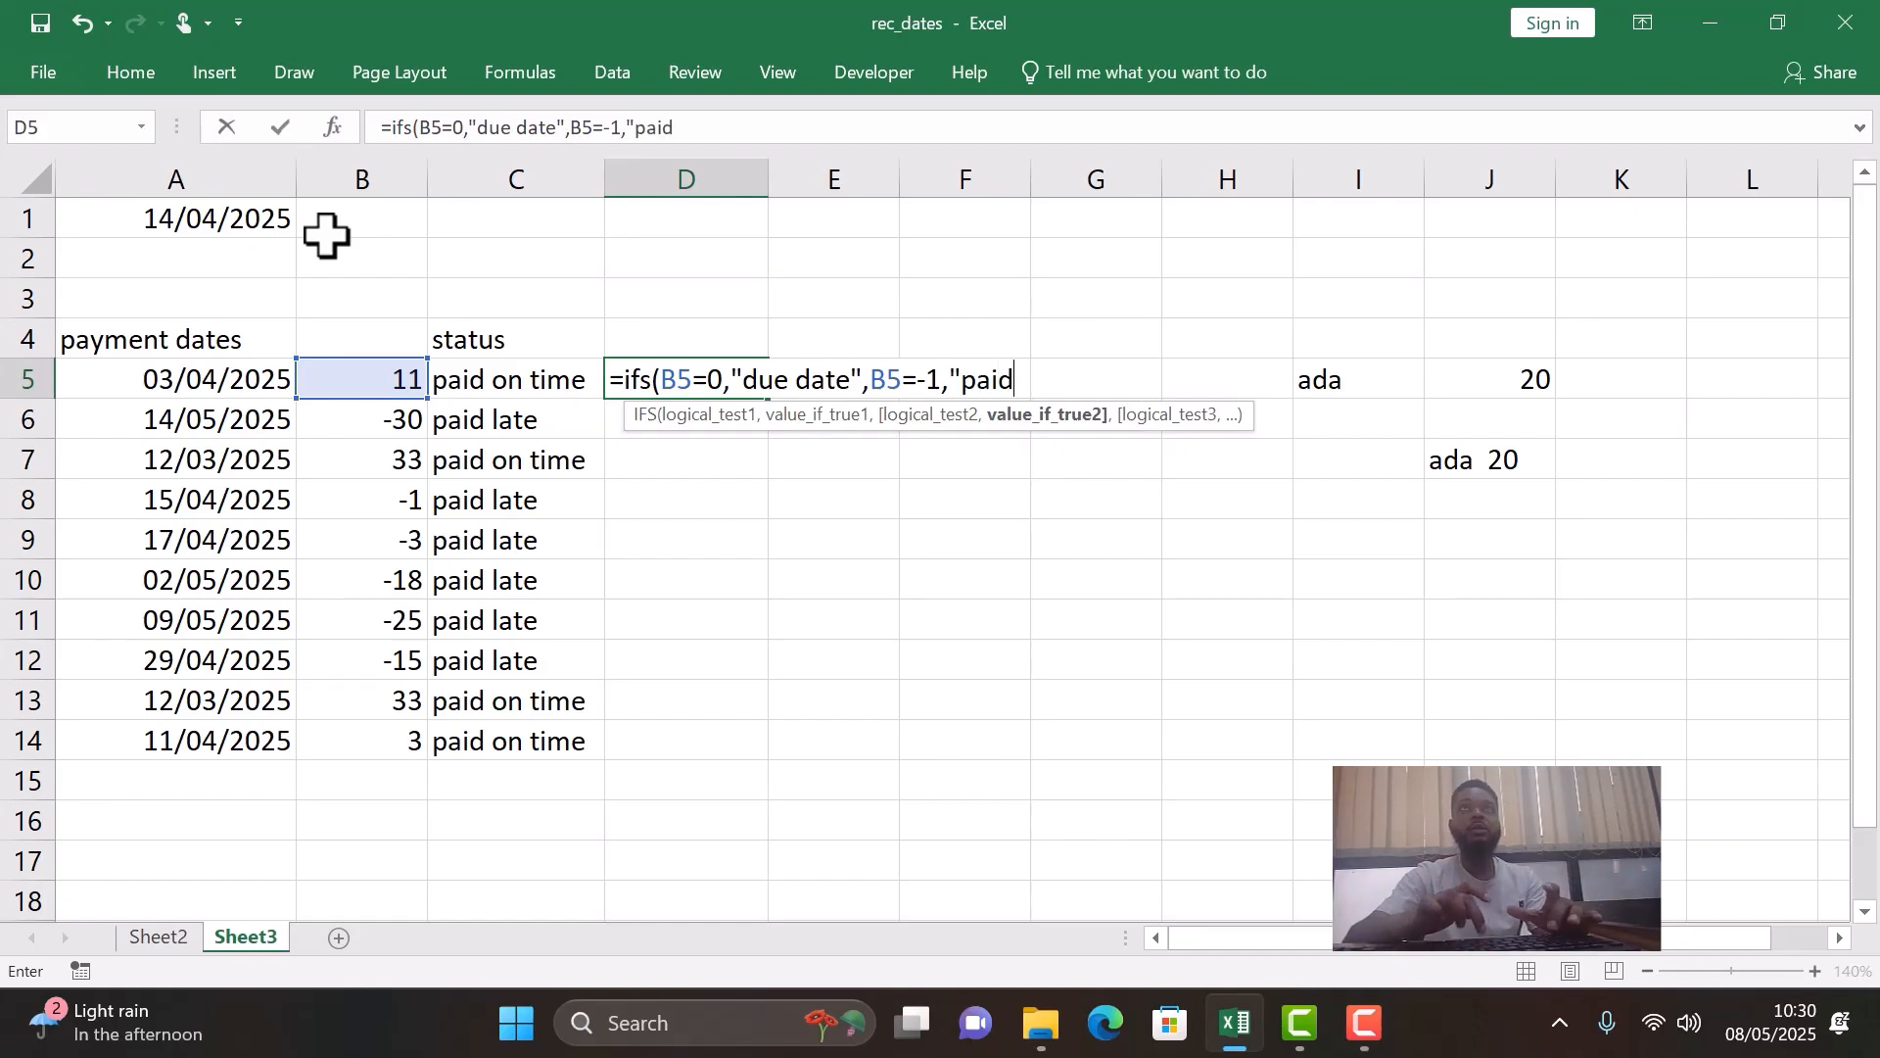
pyautogui.write('1 ')
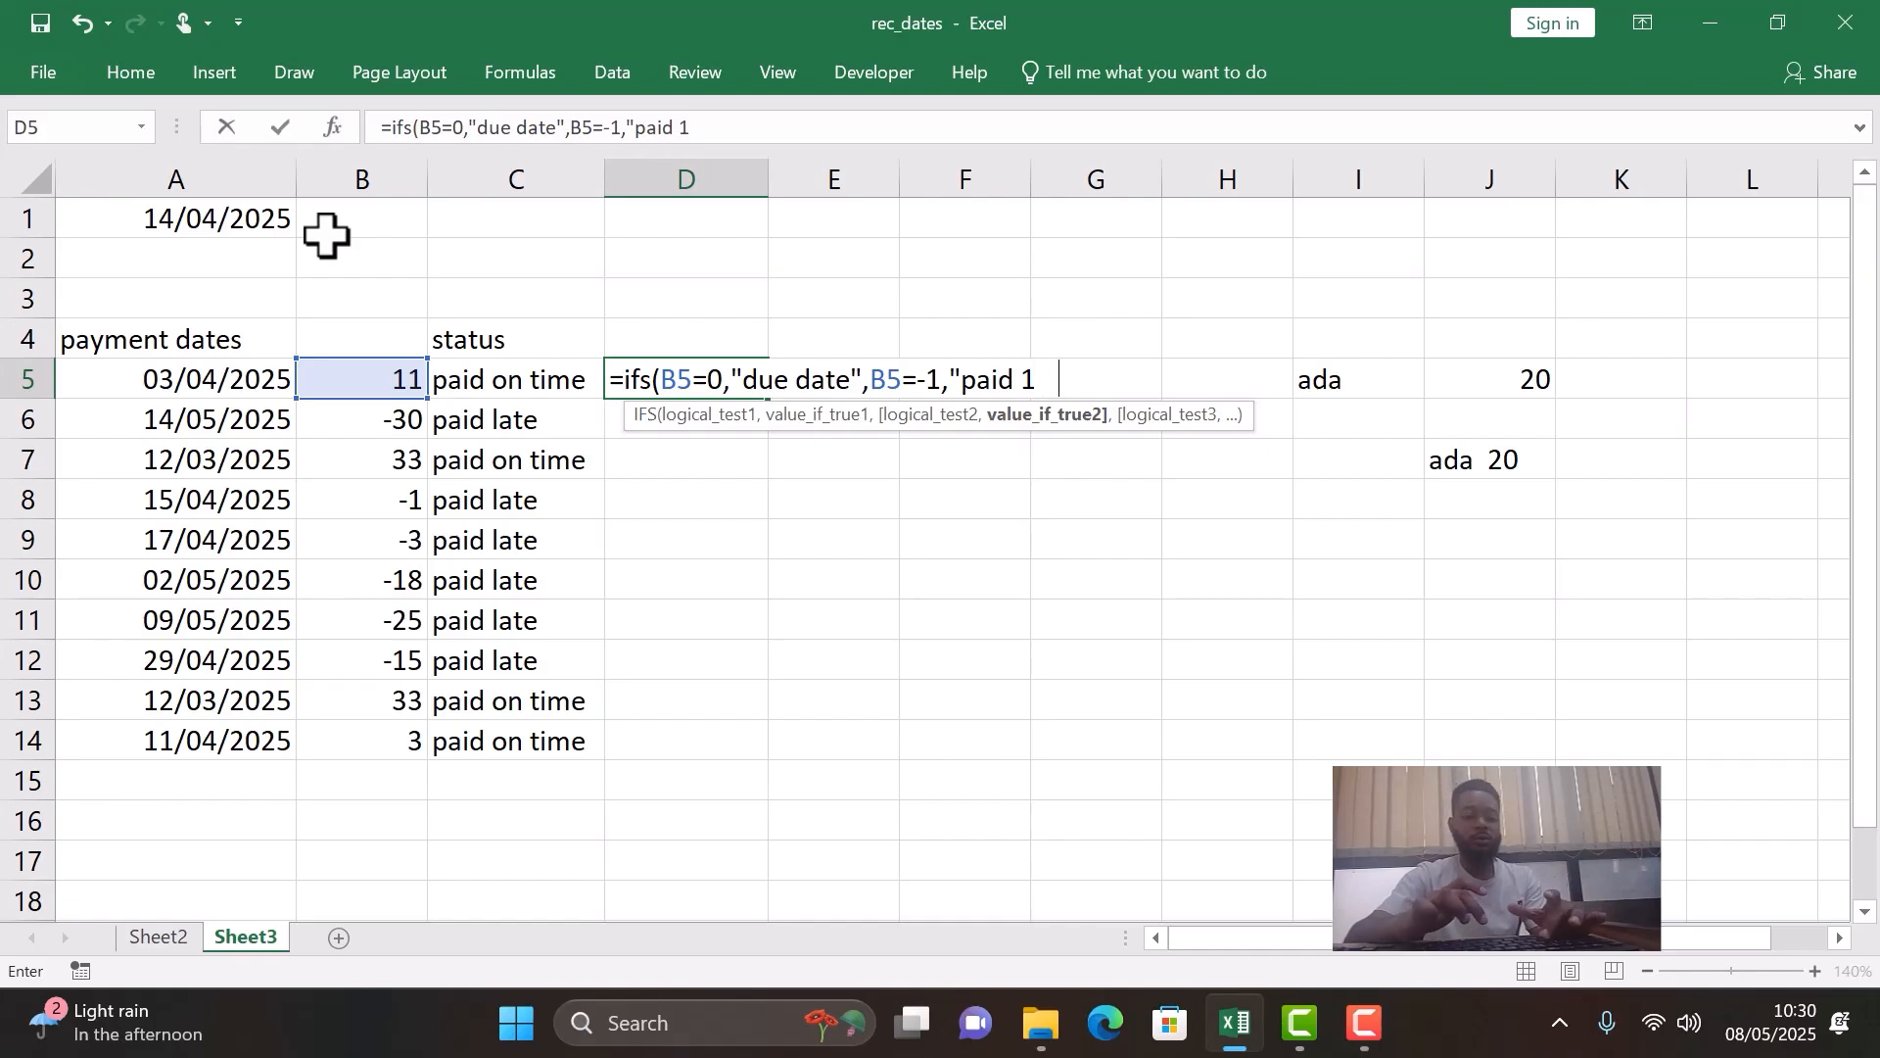
pyautogui.write('day la')
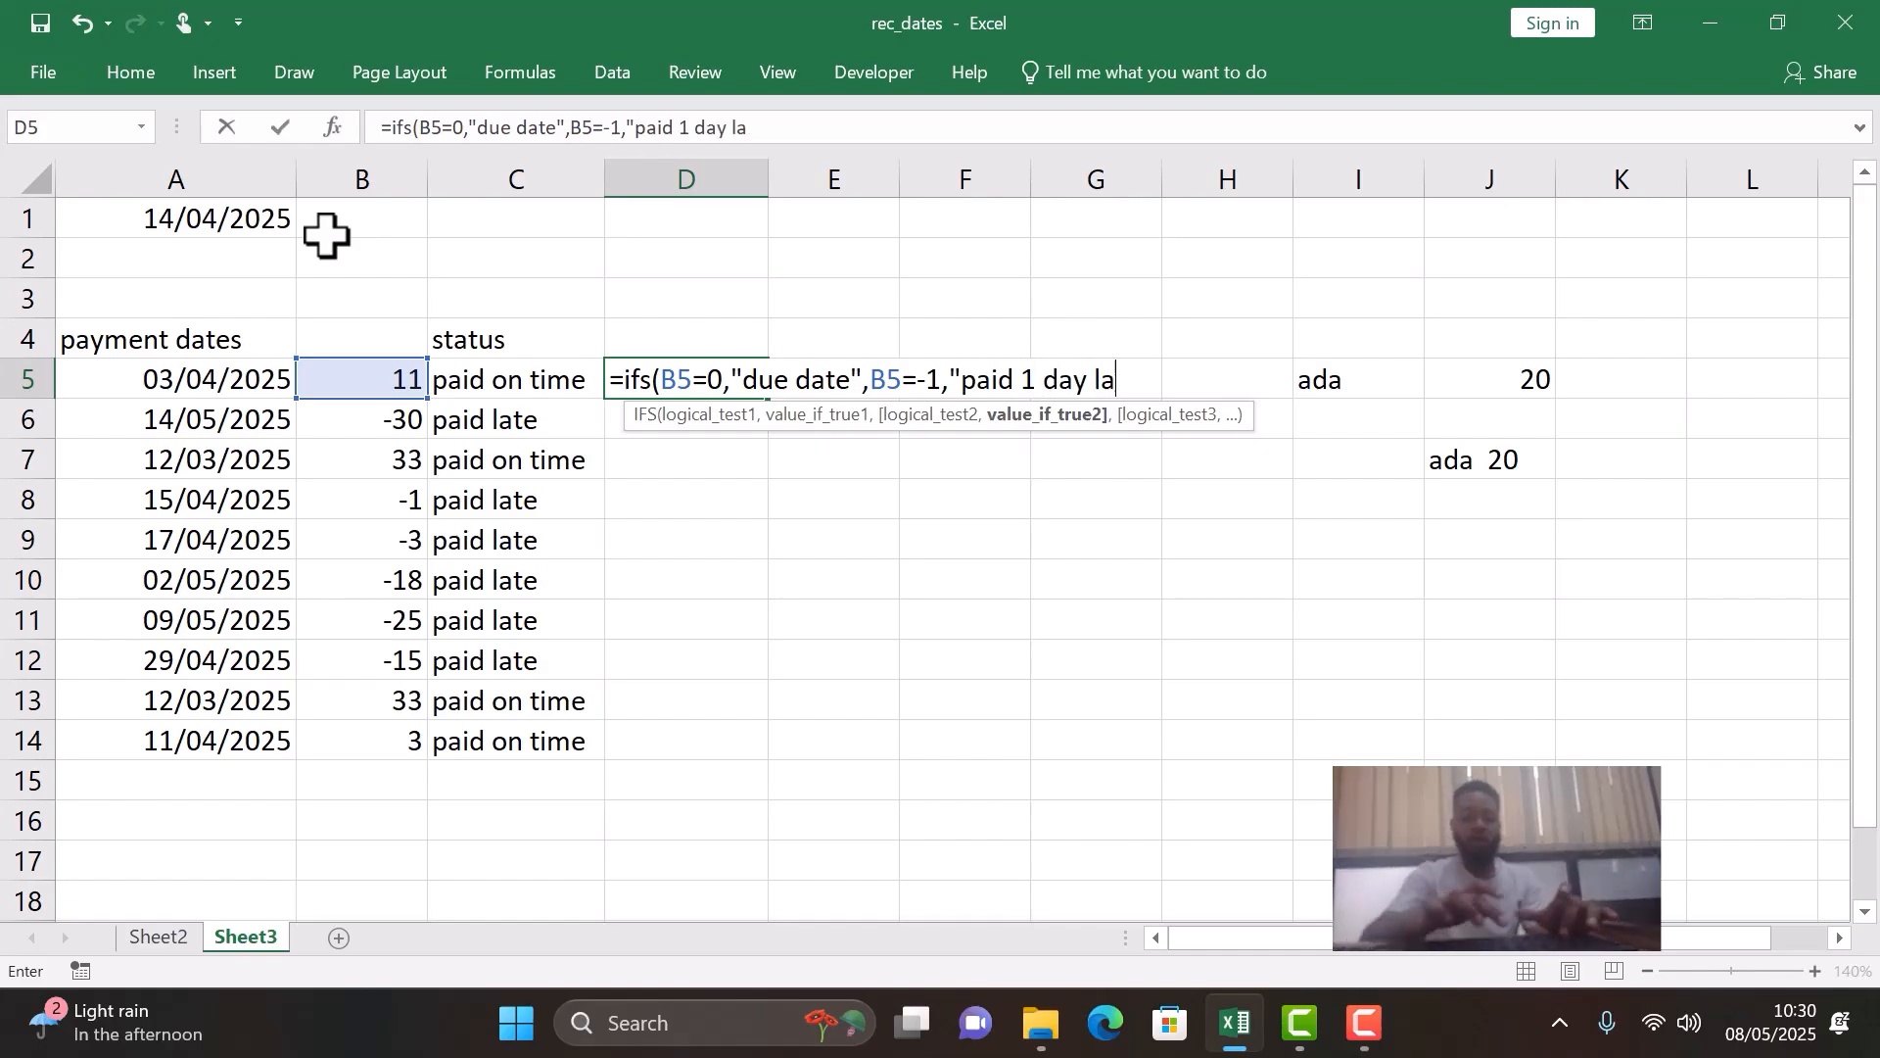
pyautogui.write('te"')
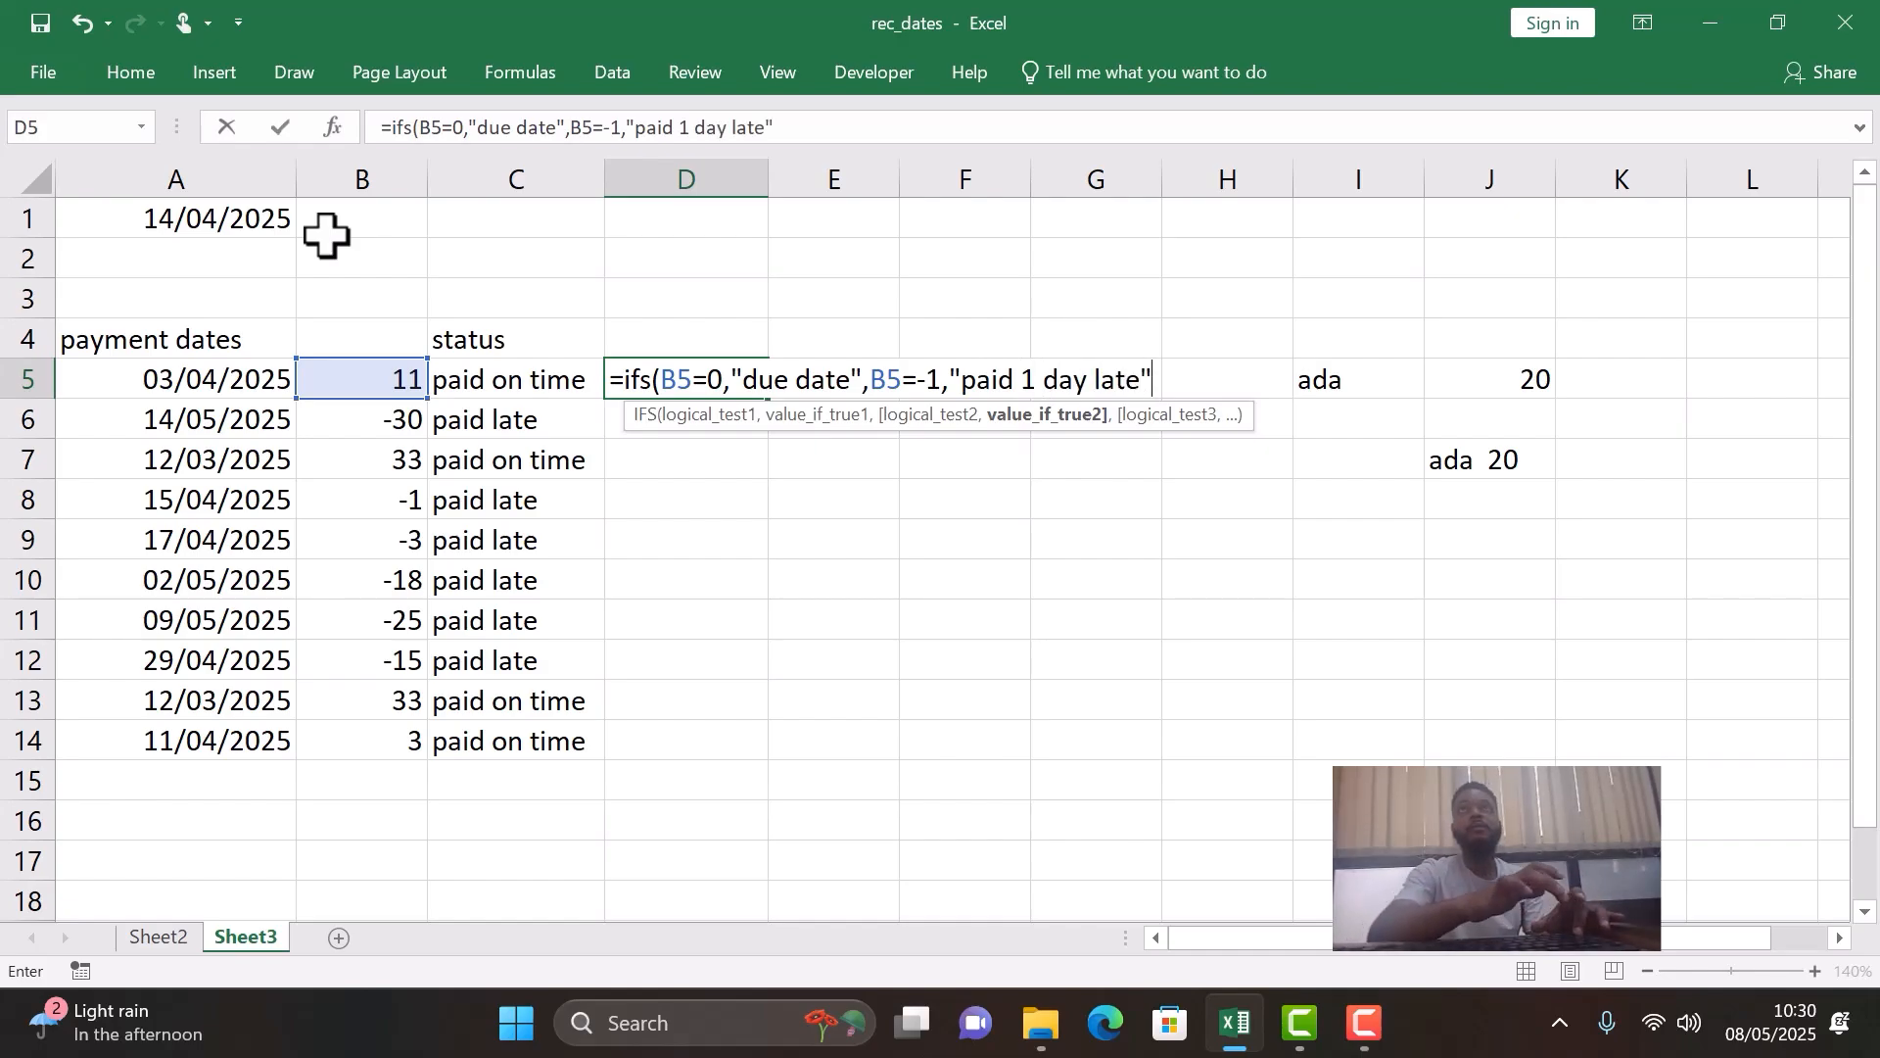
pyautogui.write(',')
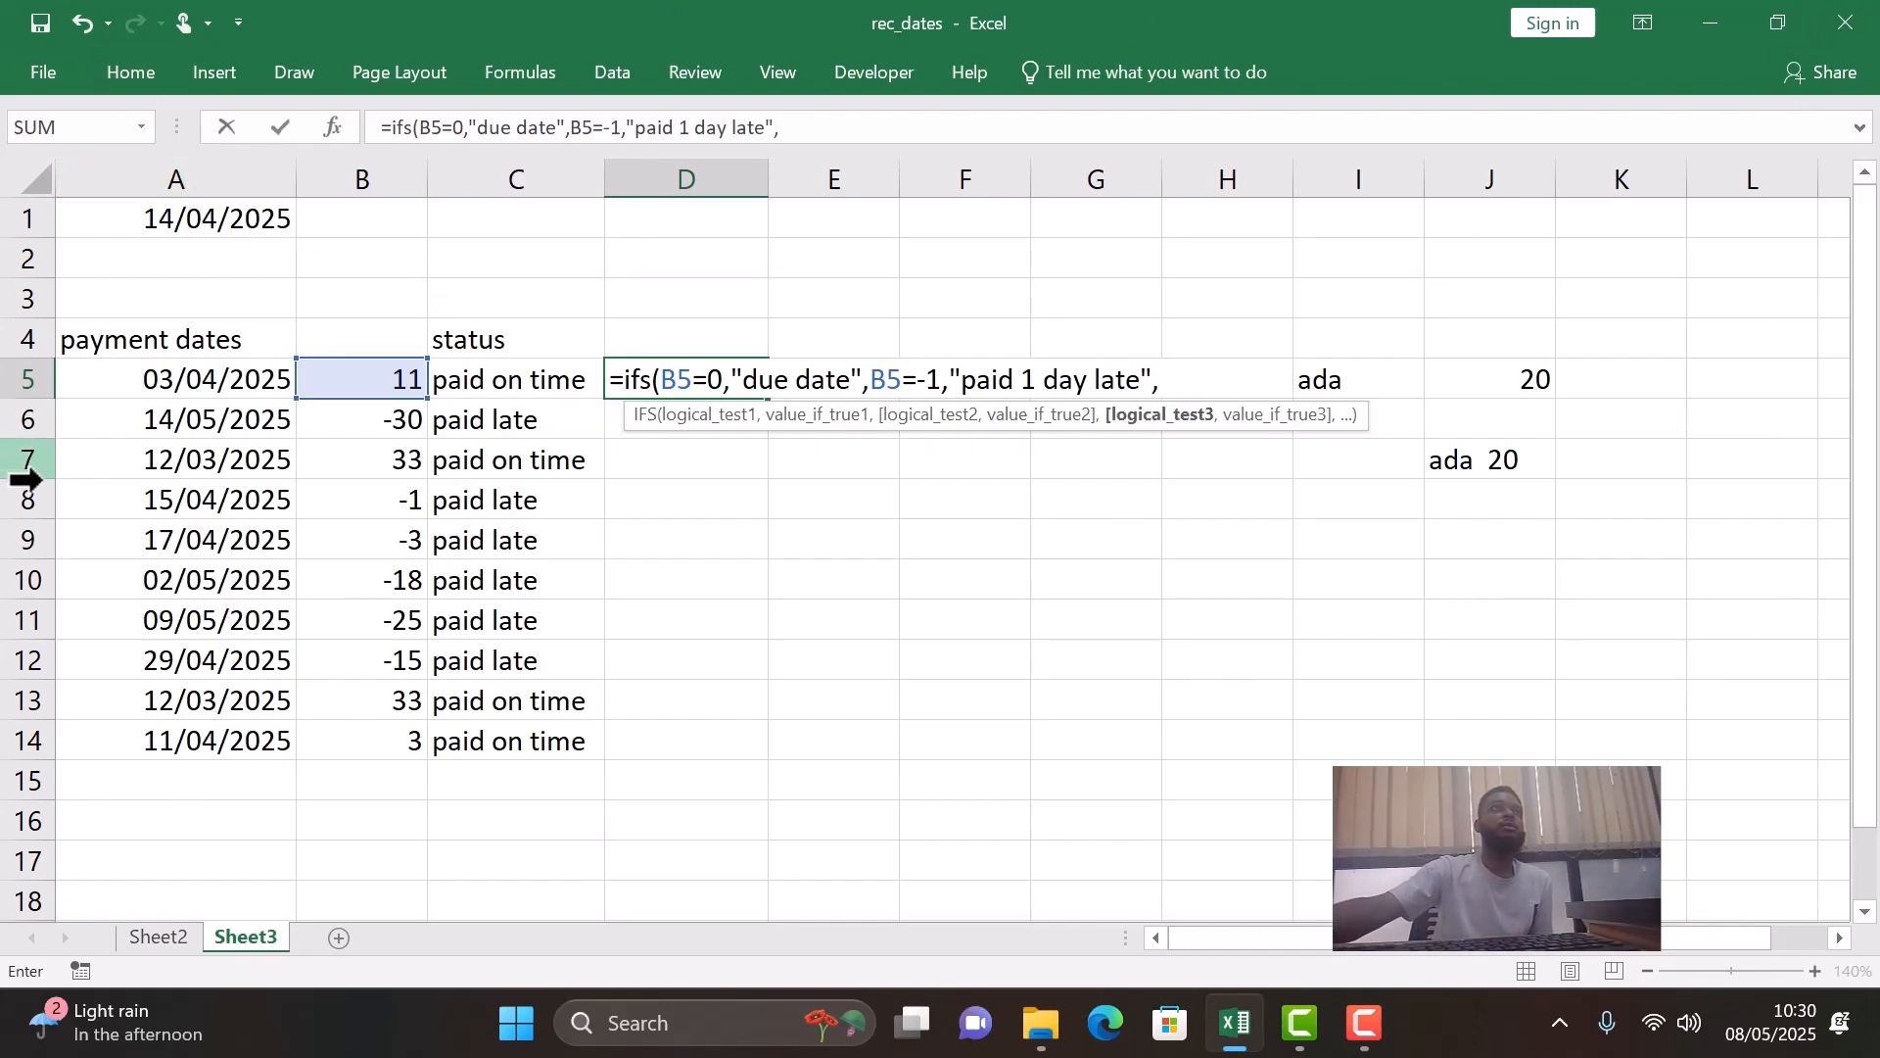
# - Add a third condition, B5>0, to the D5 IFS formula with a nested CONCATENATE function as its result
pyautogui.click(391, 380)
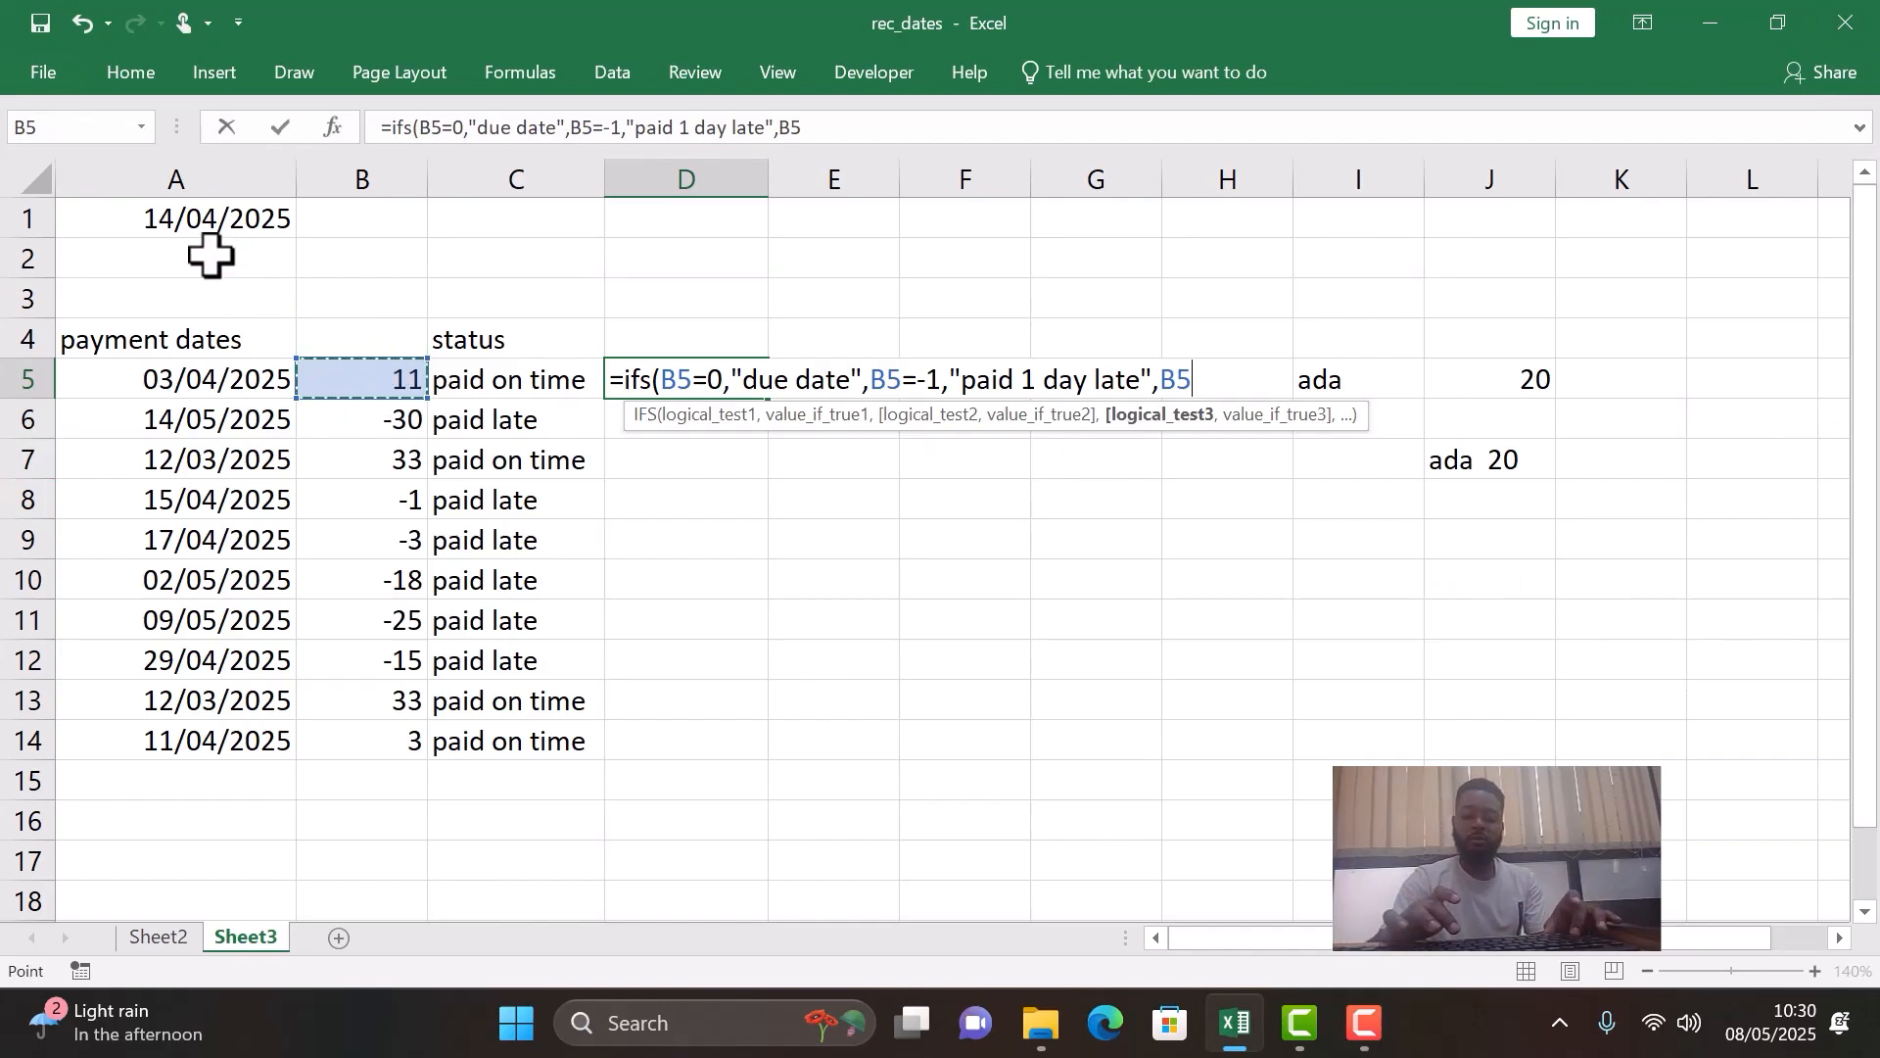
pyautogui.write('>0')
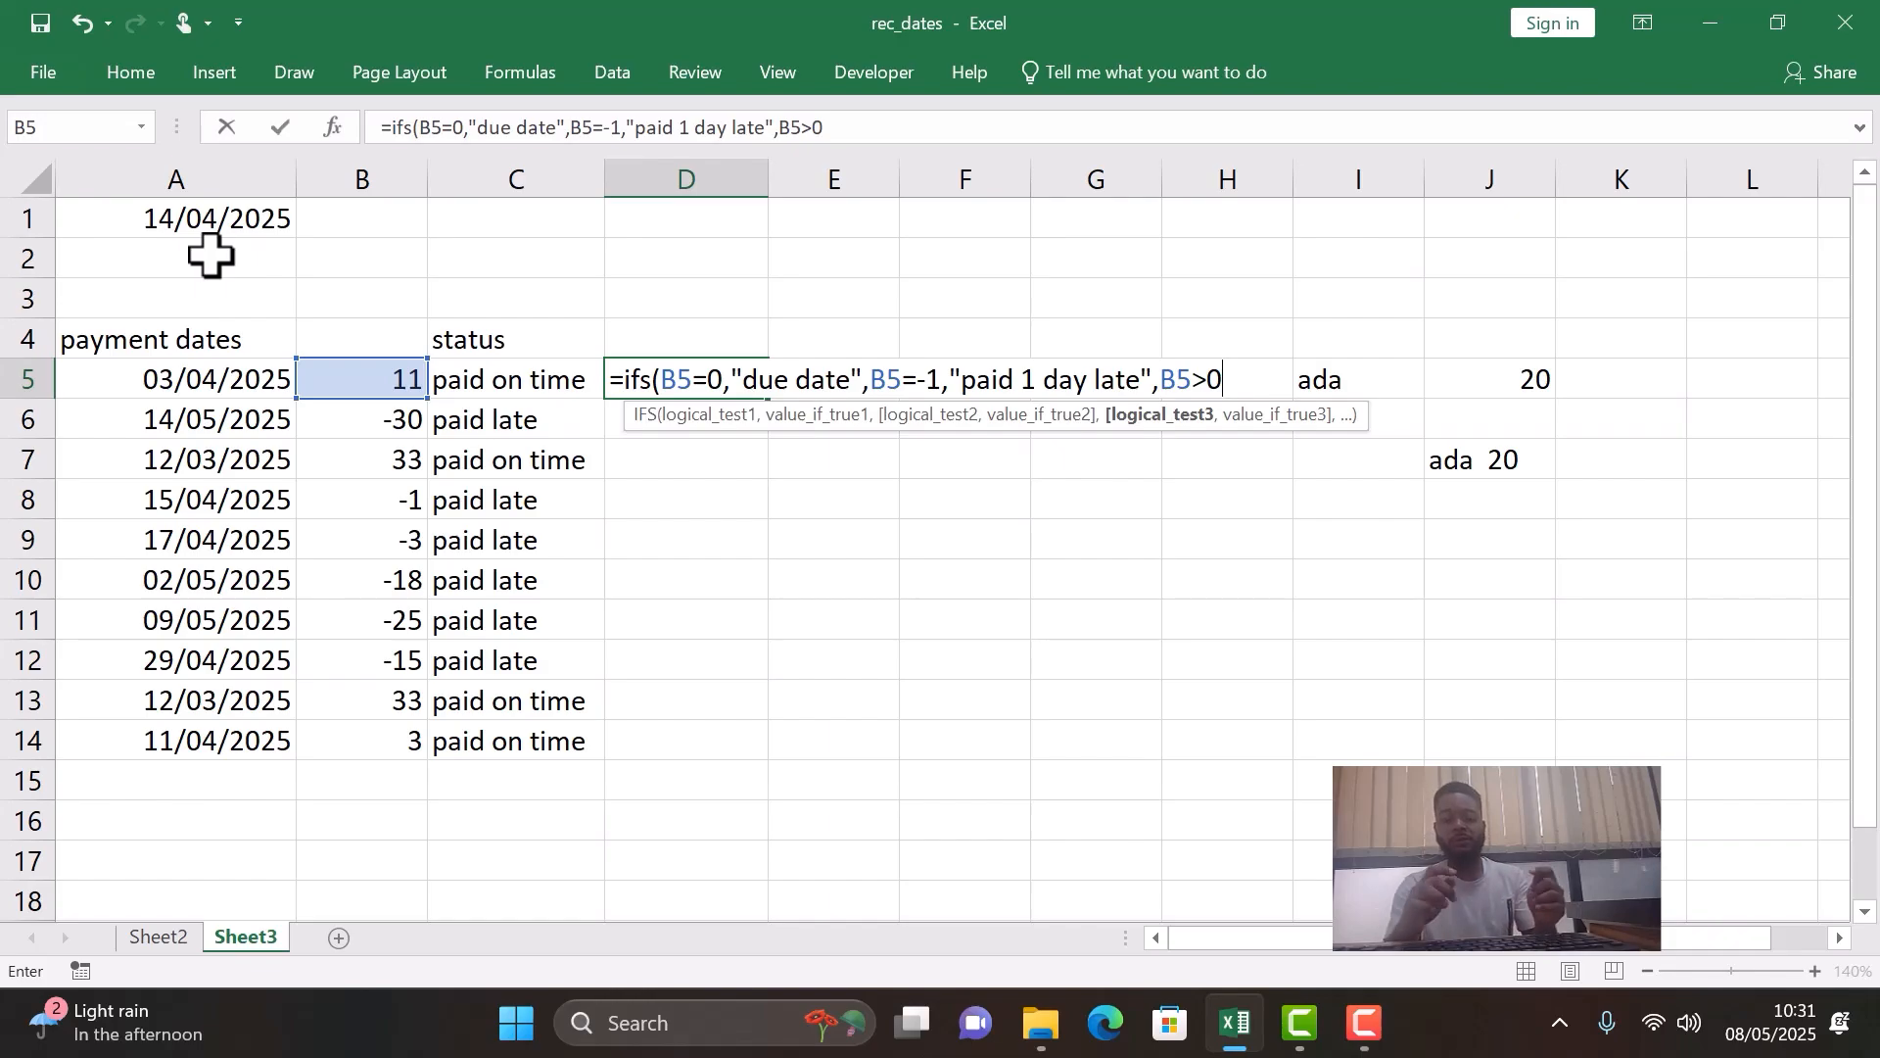
pyautogui.write(',')
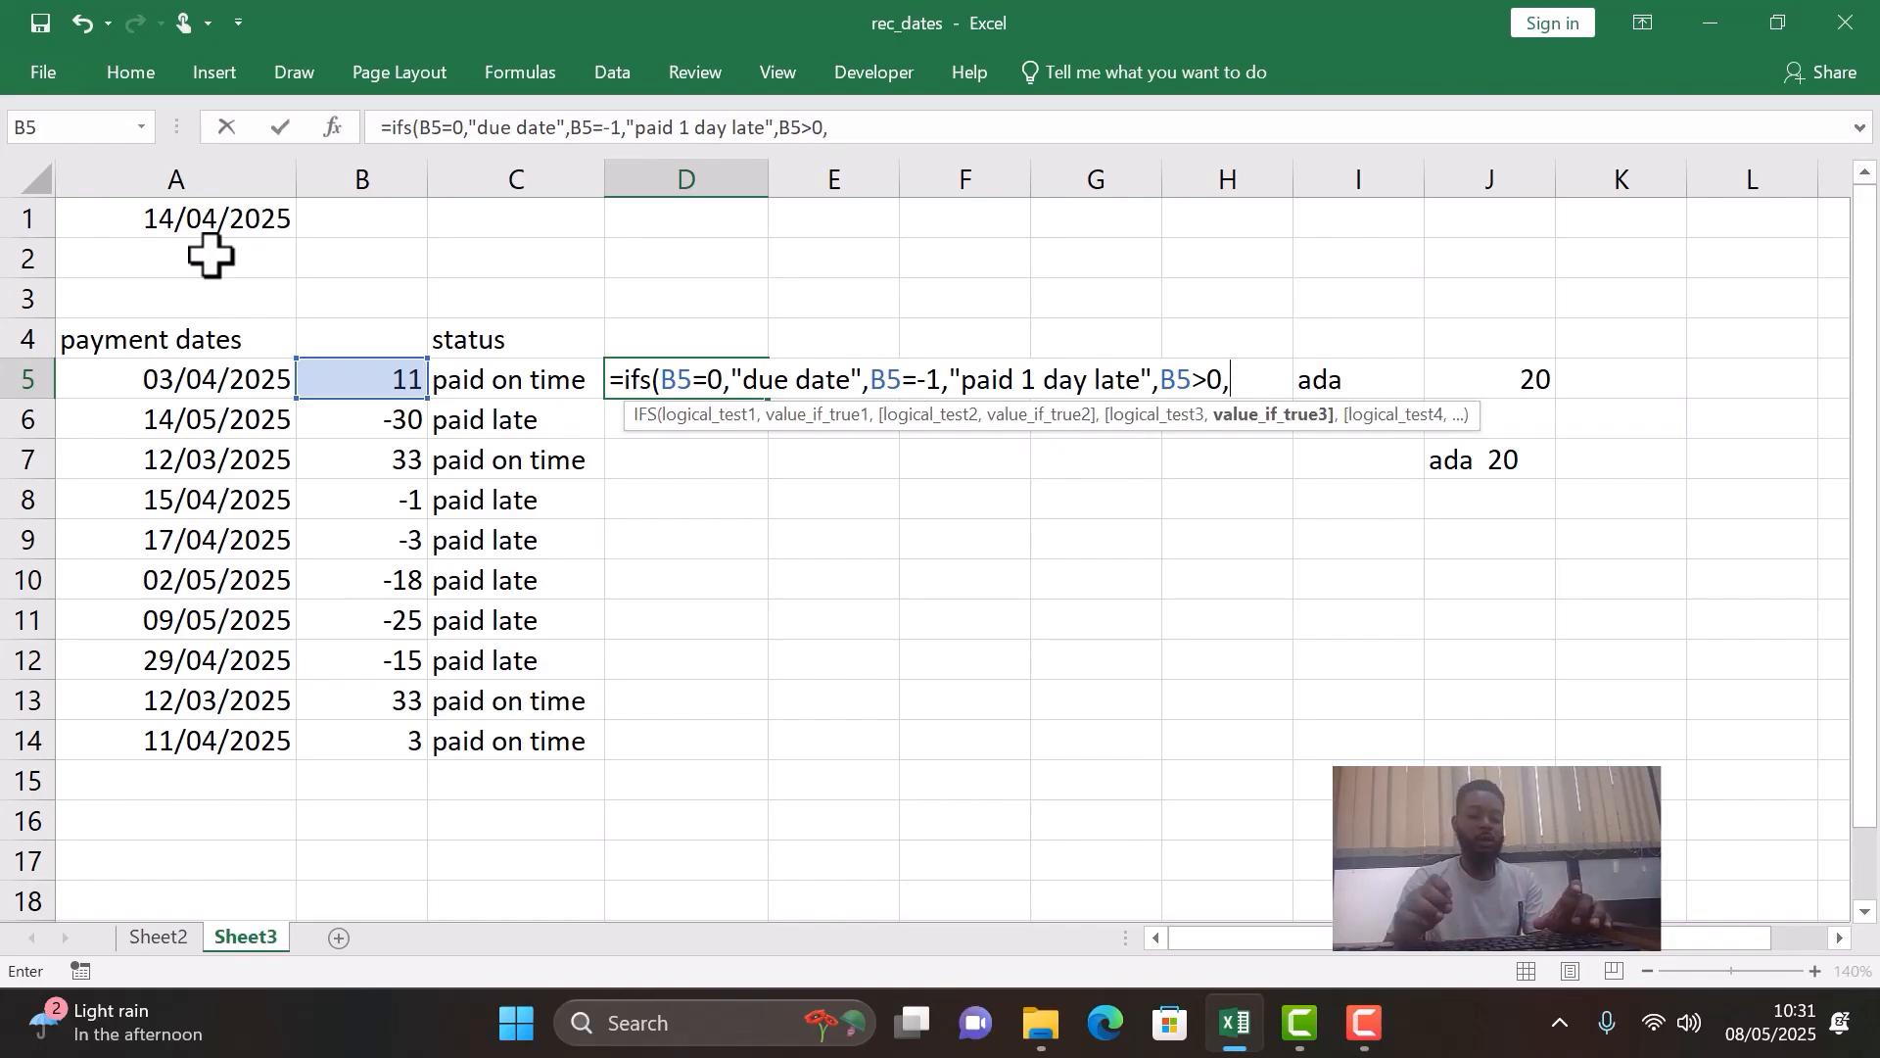
pyautogui.write('con')
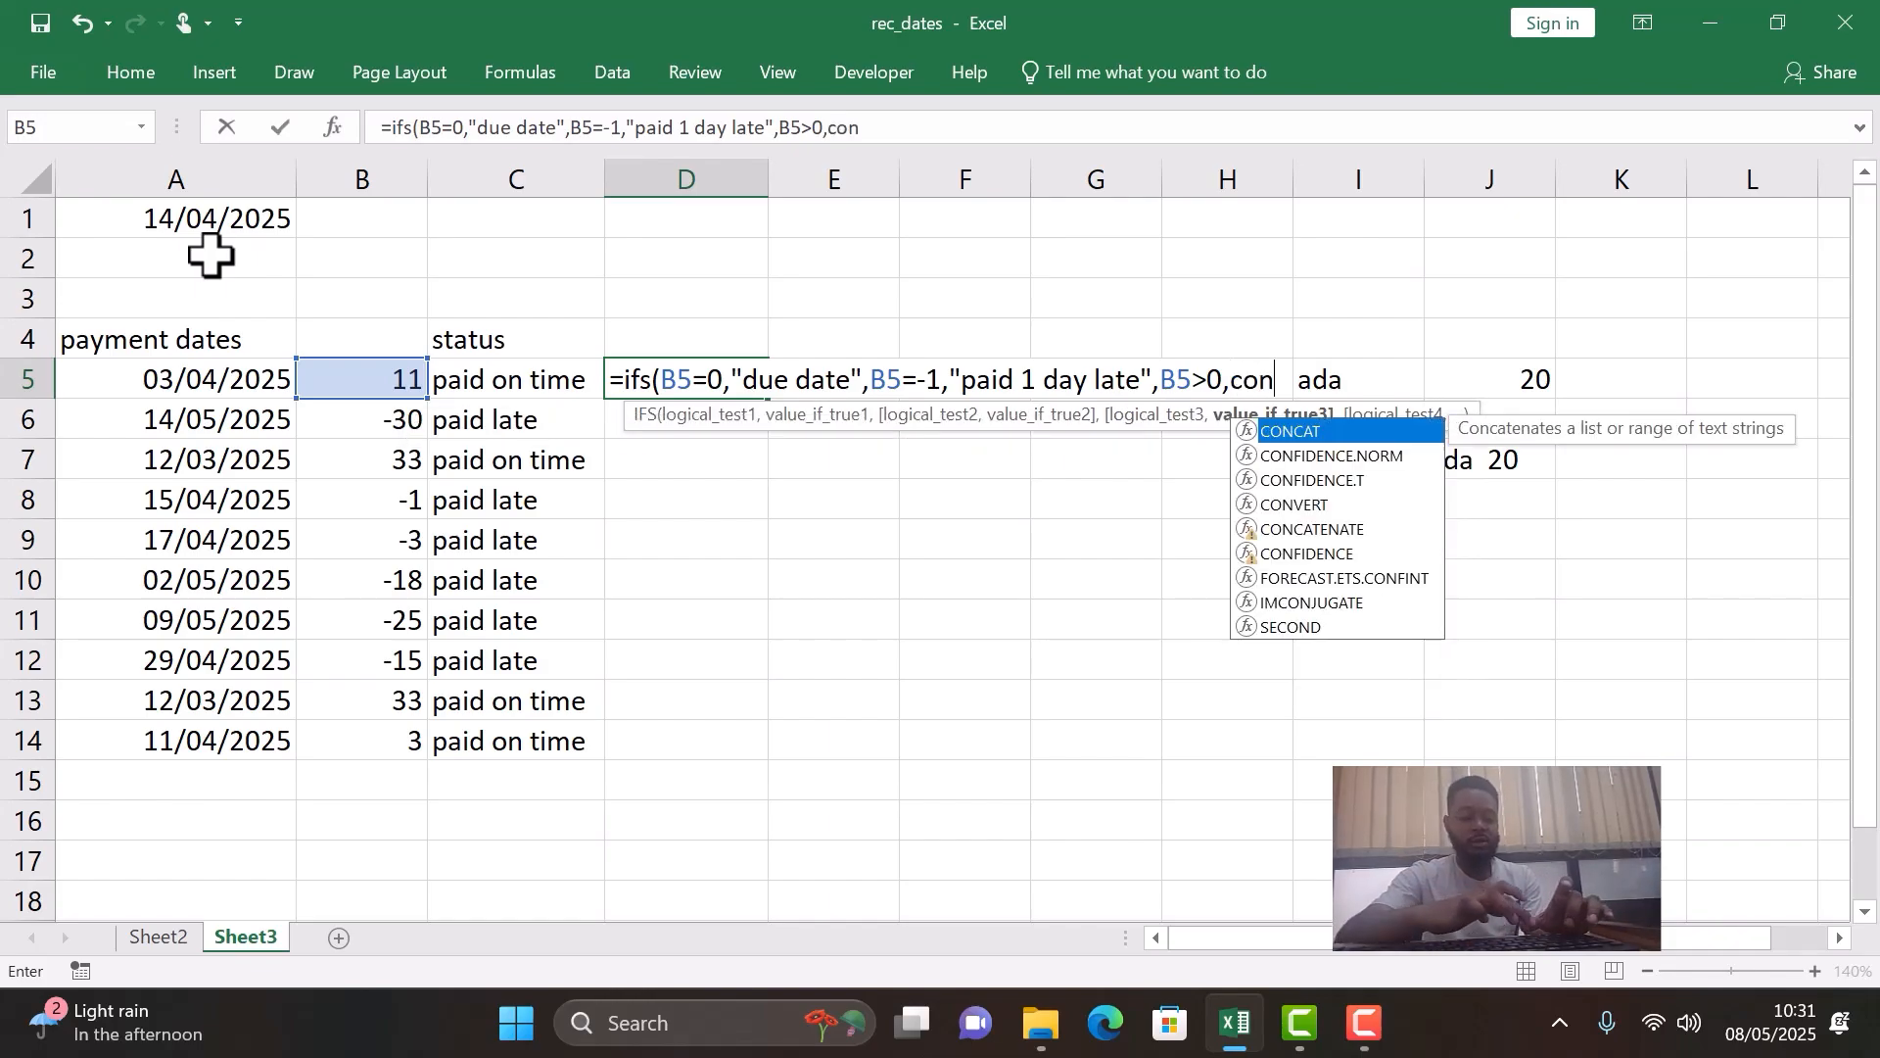
pyautogui.write('catenate')
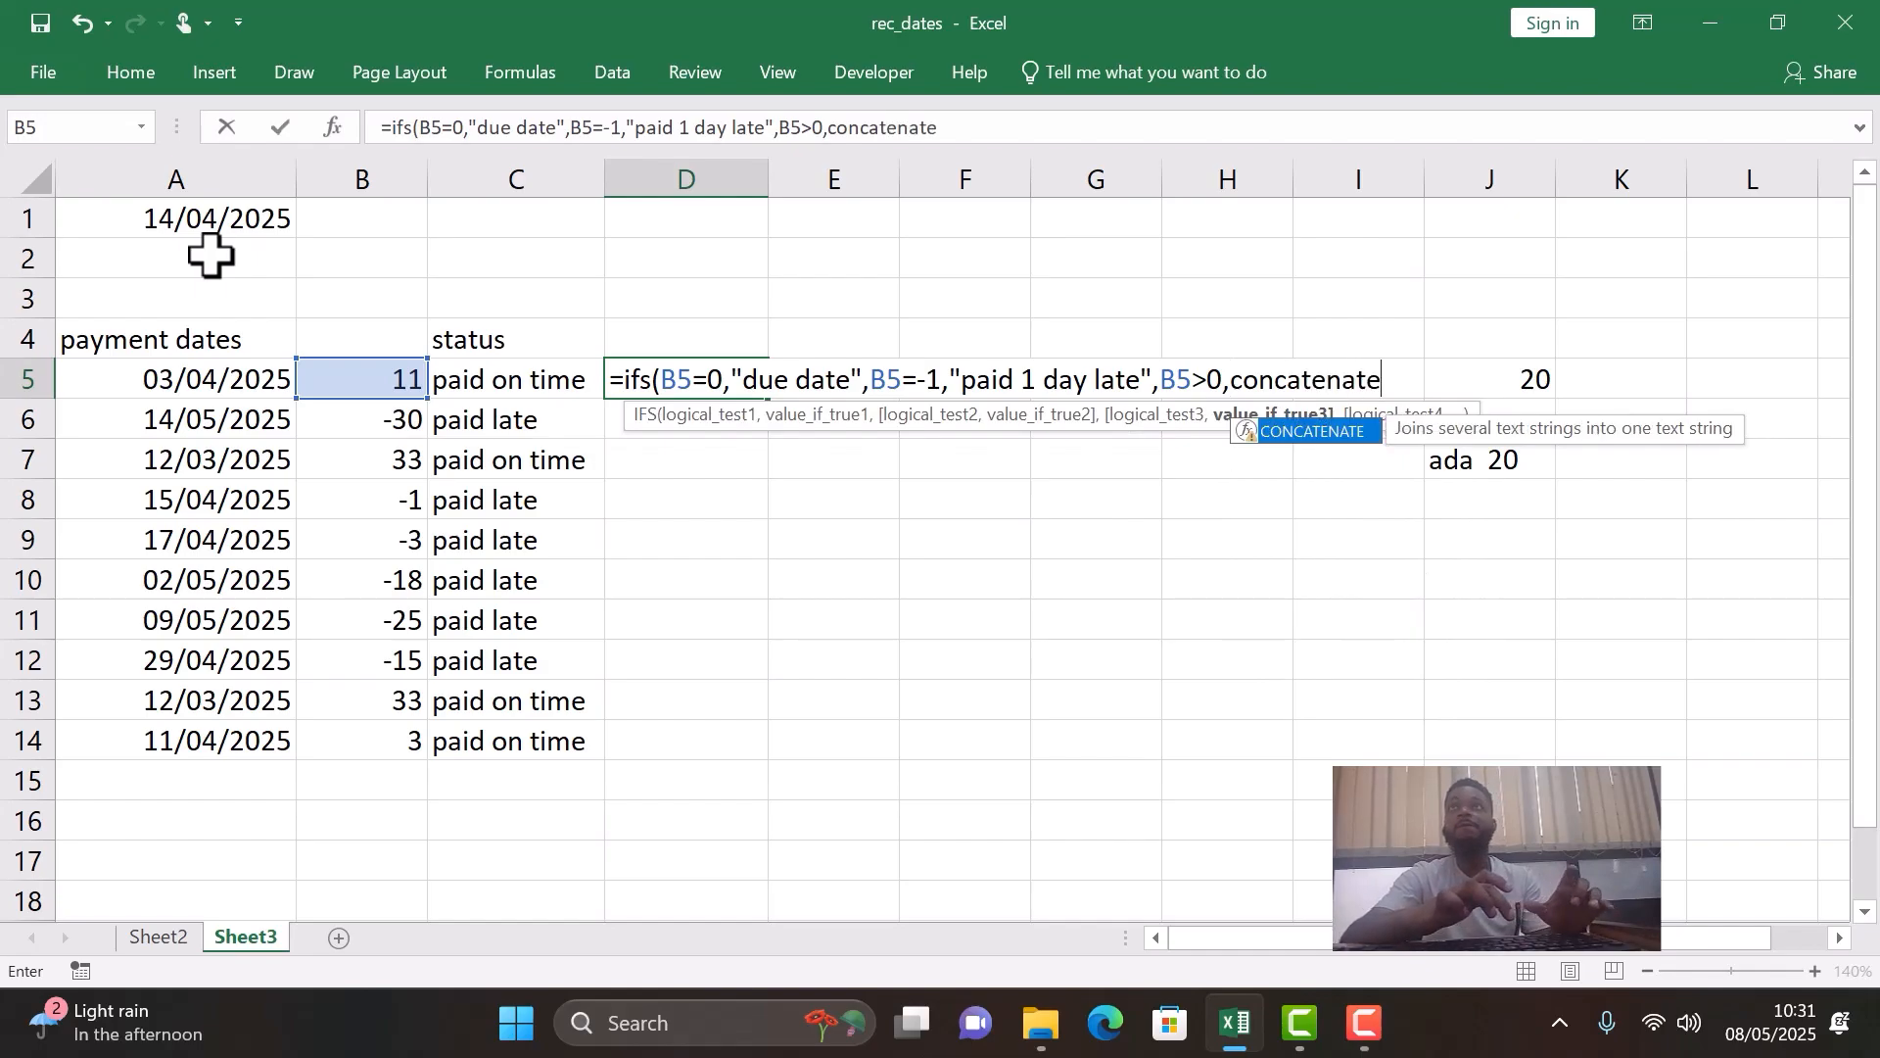
pyautogui.write('(')
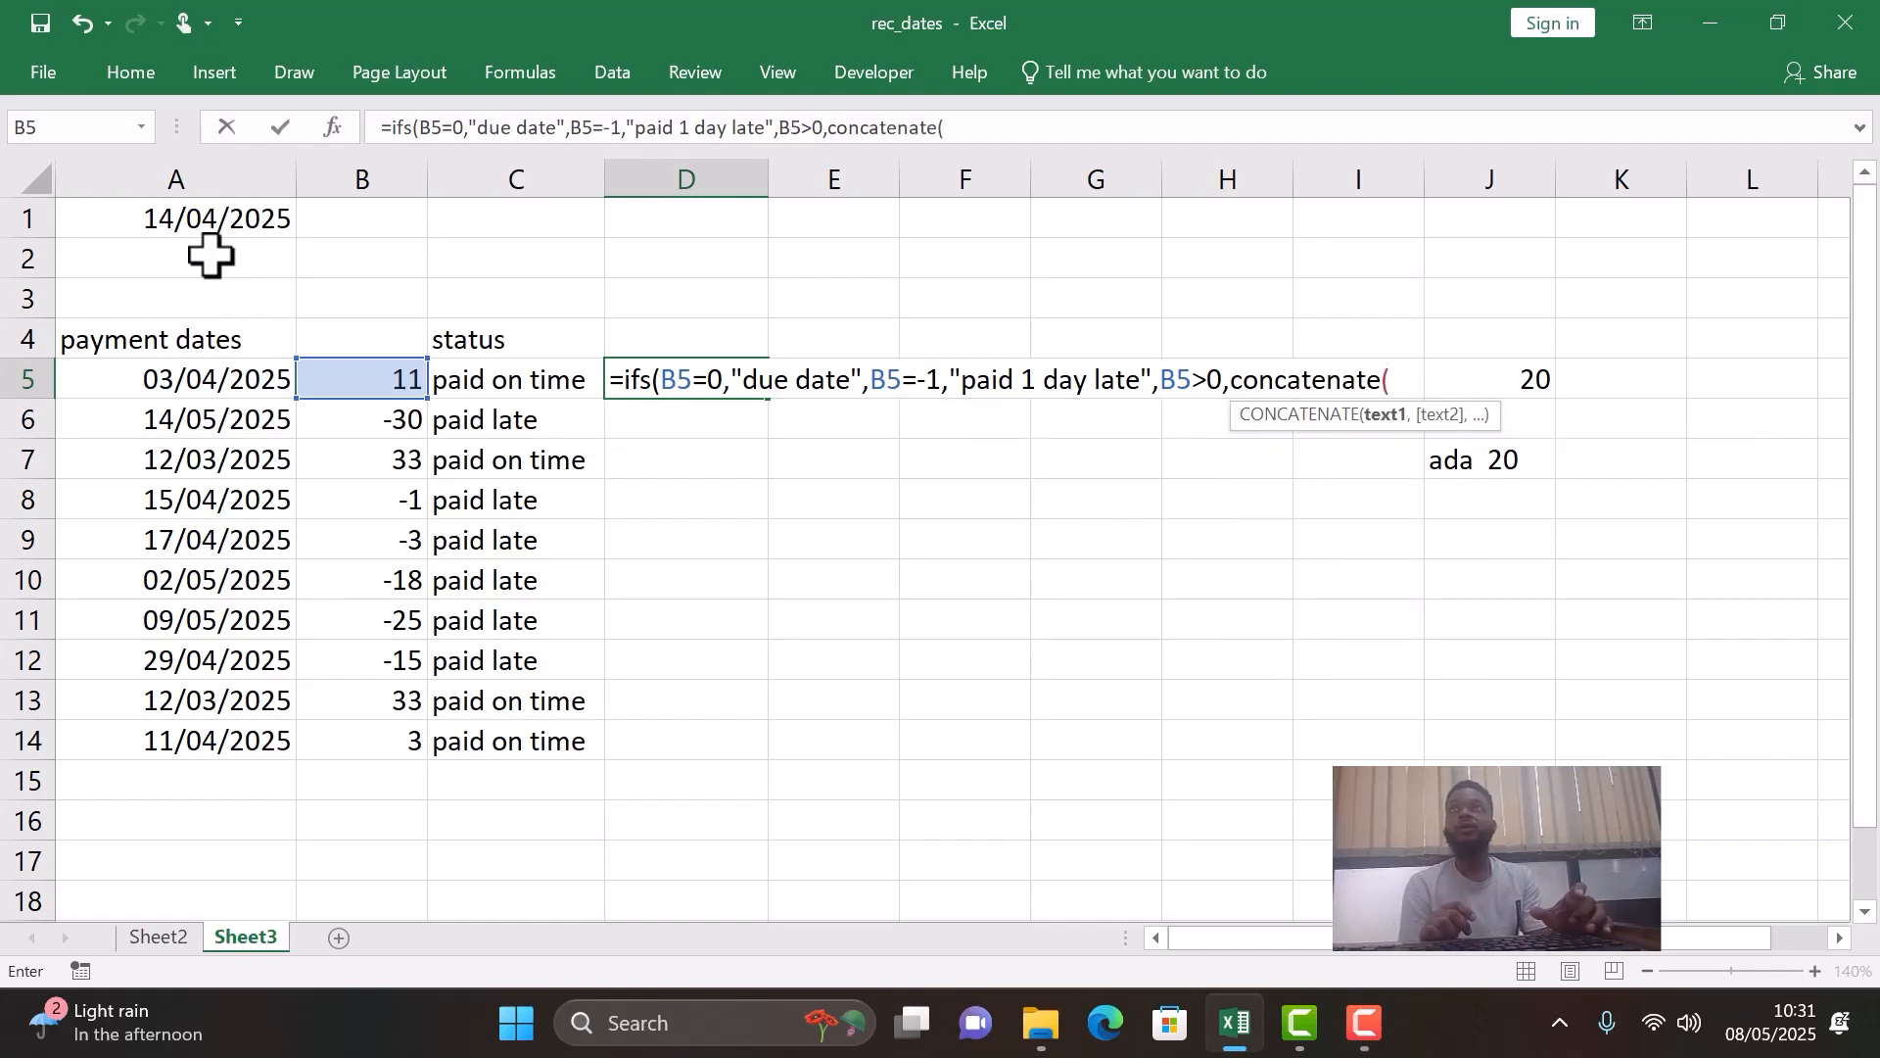
pyautogui.write('"')
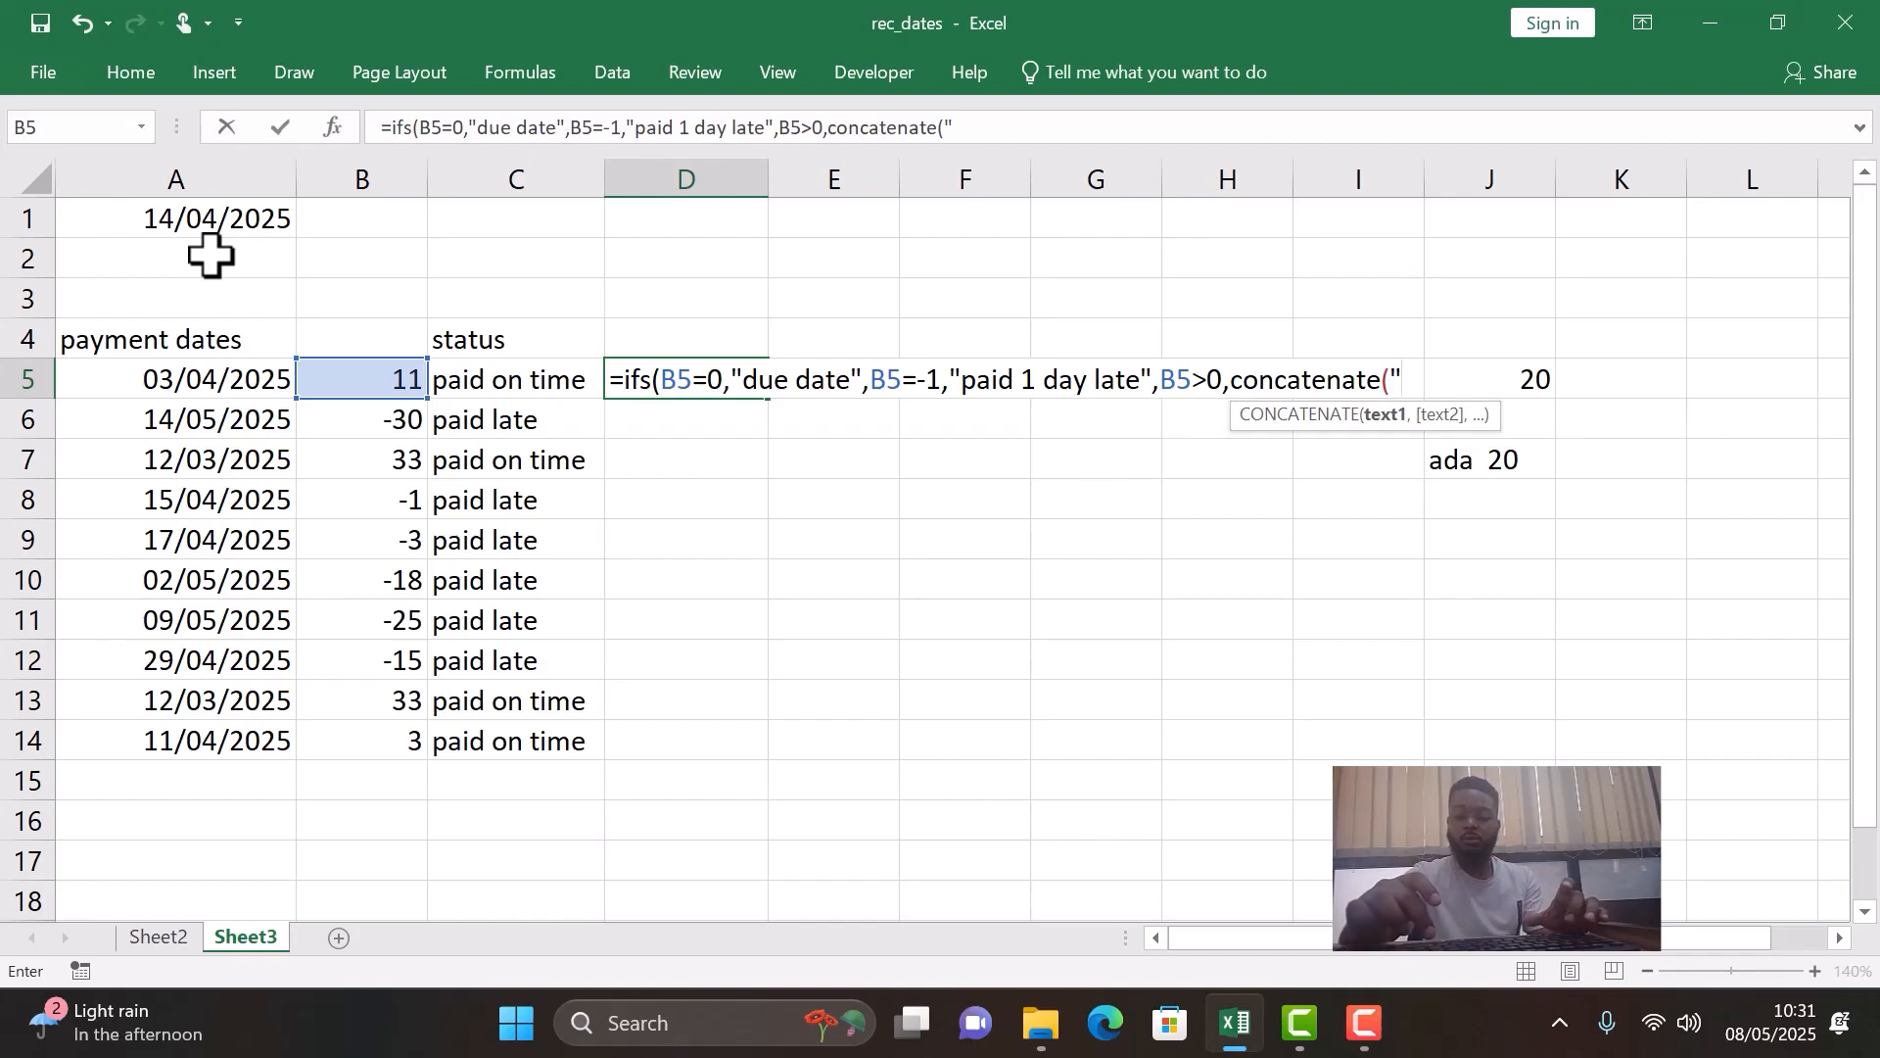
pyautogui.write('paid')
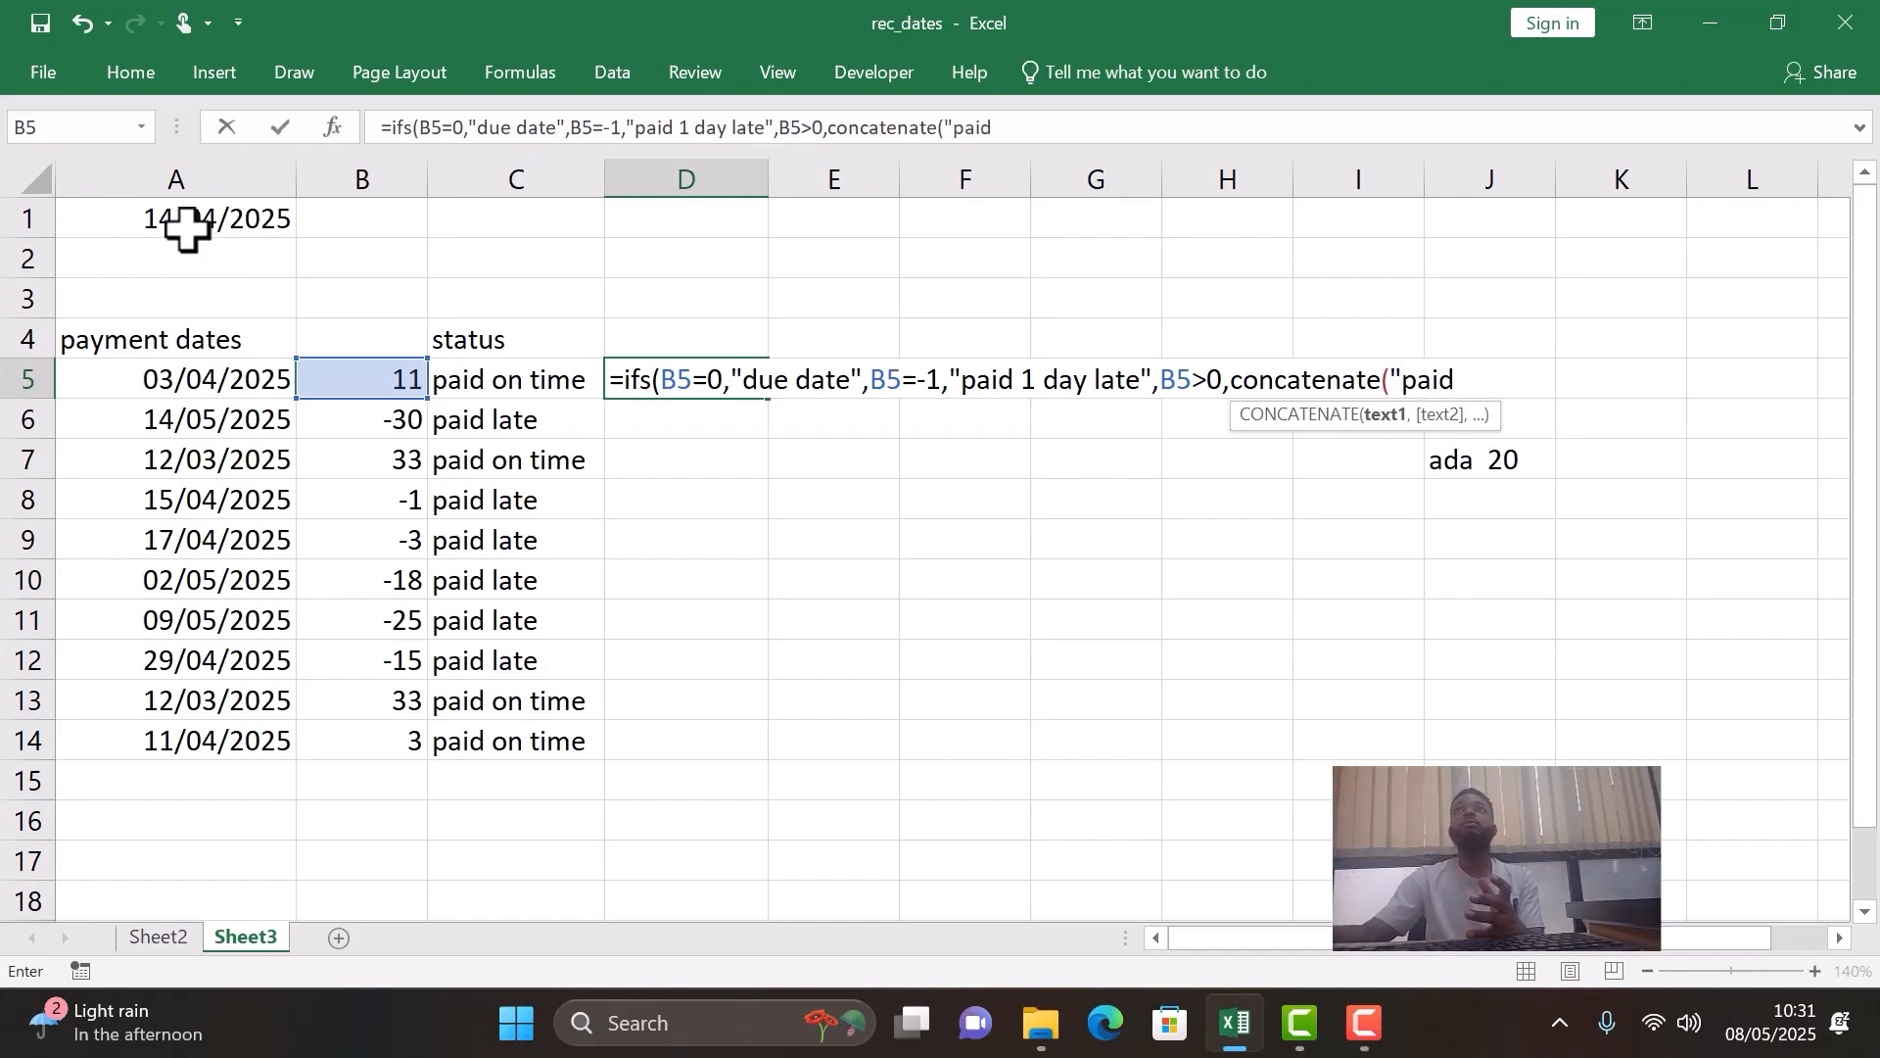
pyautogui.write('"')
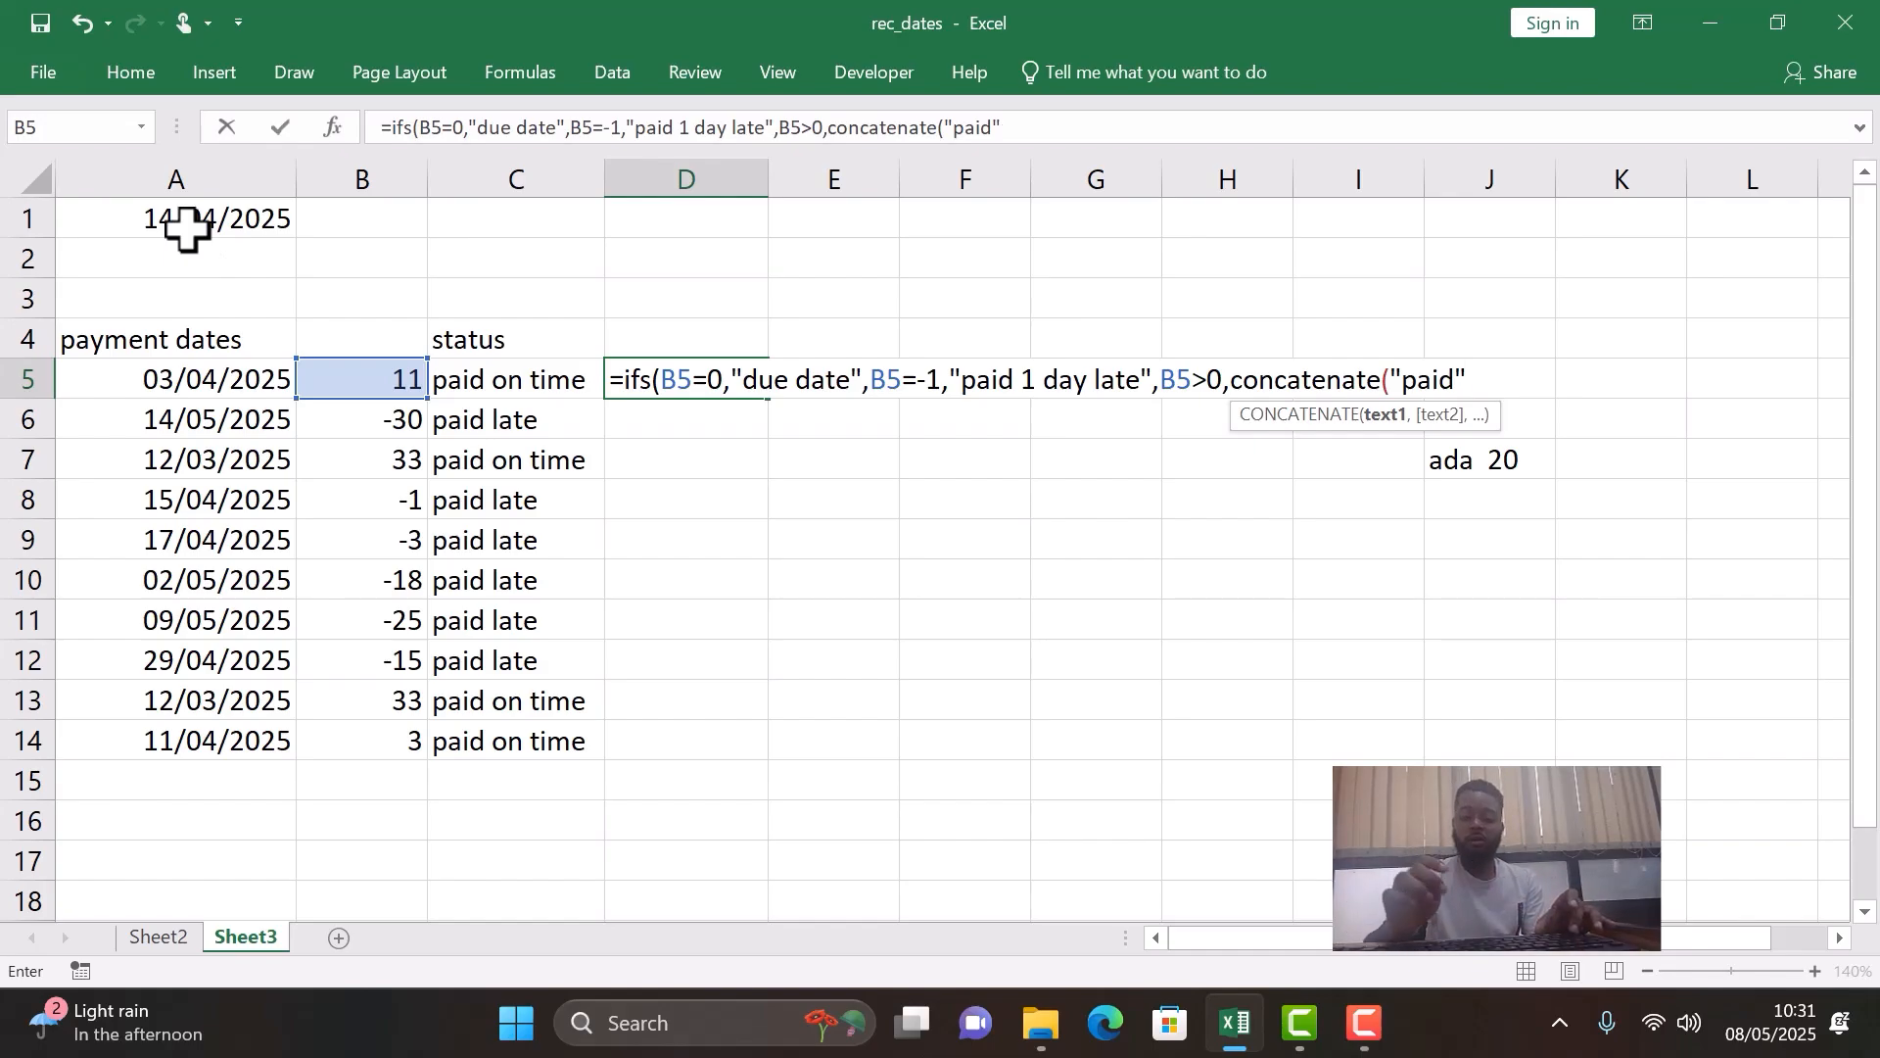
pyautogui.write(',')
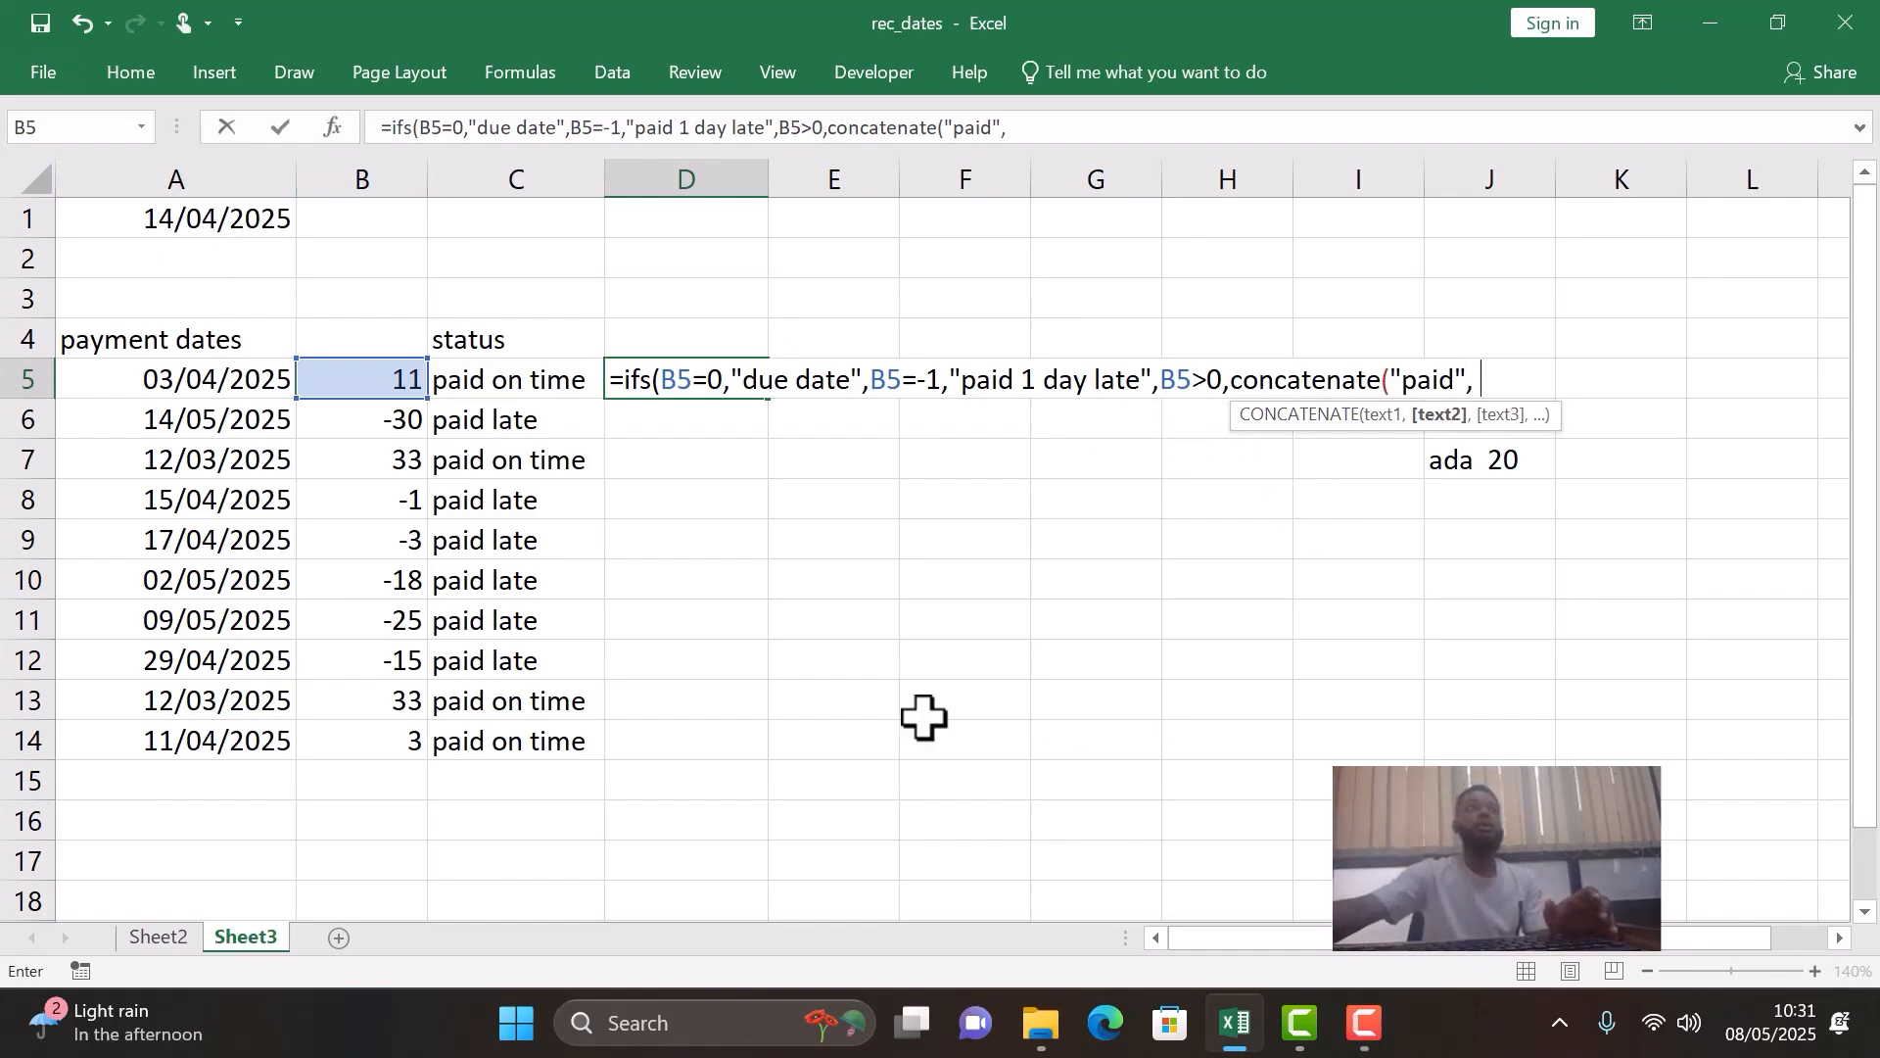
# - Fill the nested CONCATENATE in the D5 formula with the text "paid", the reference B5 and a quoted single space
pyautogui.click(395, 381)
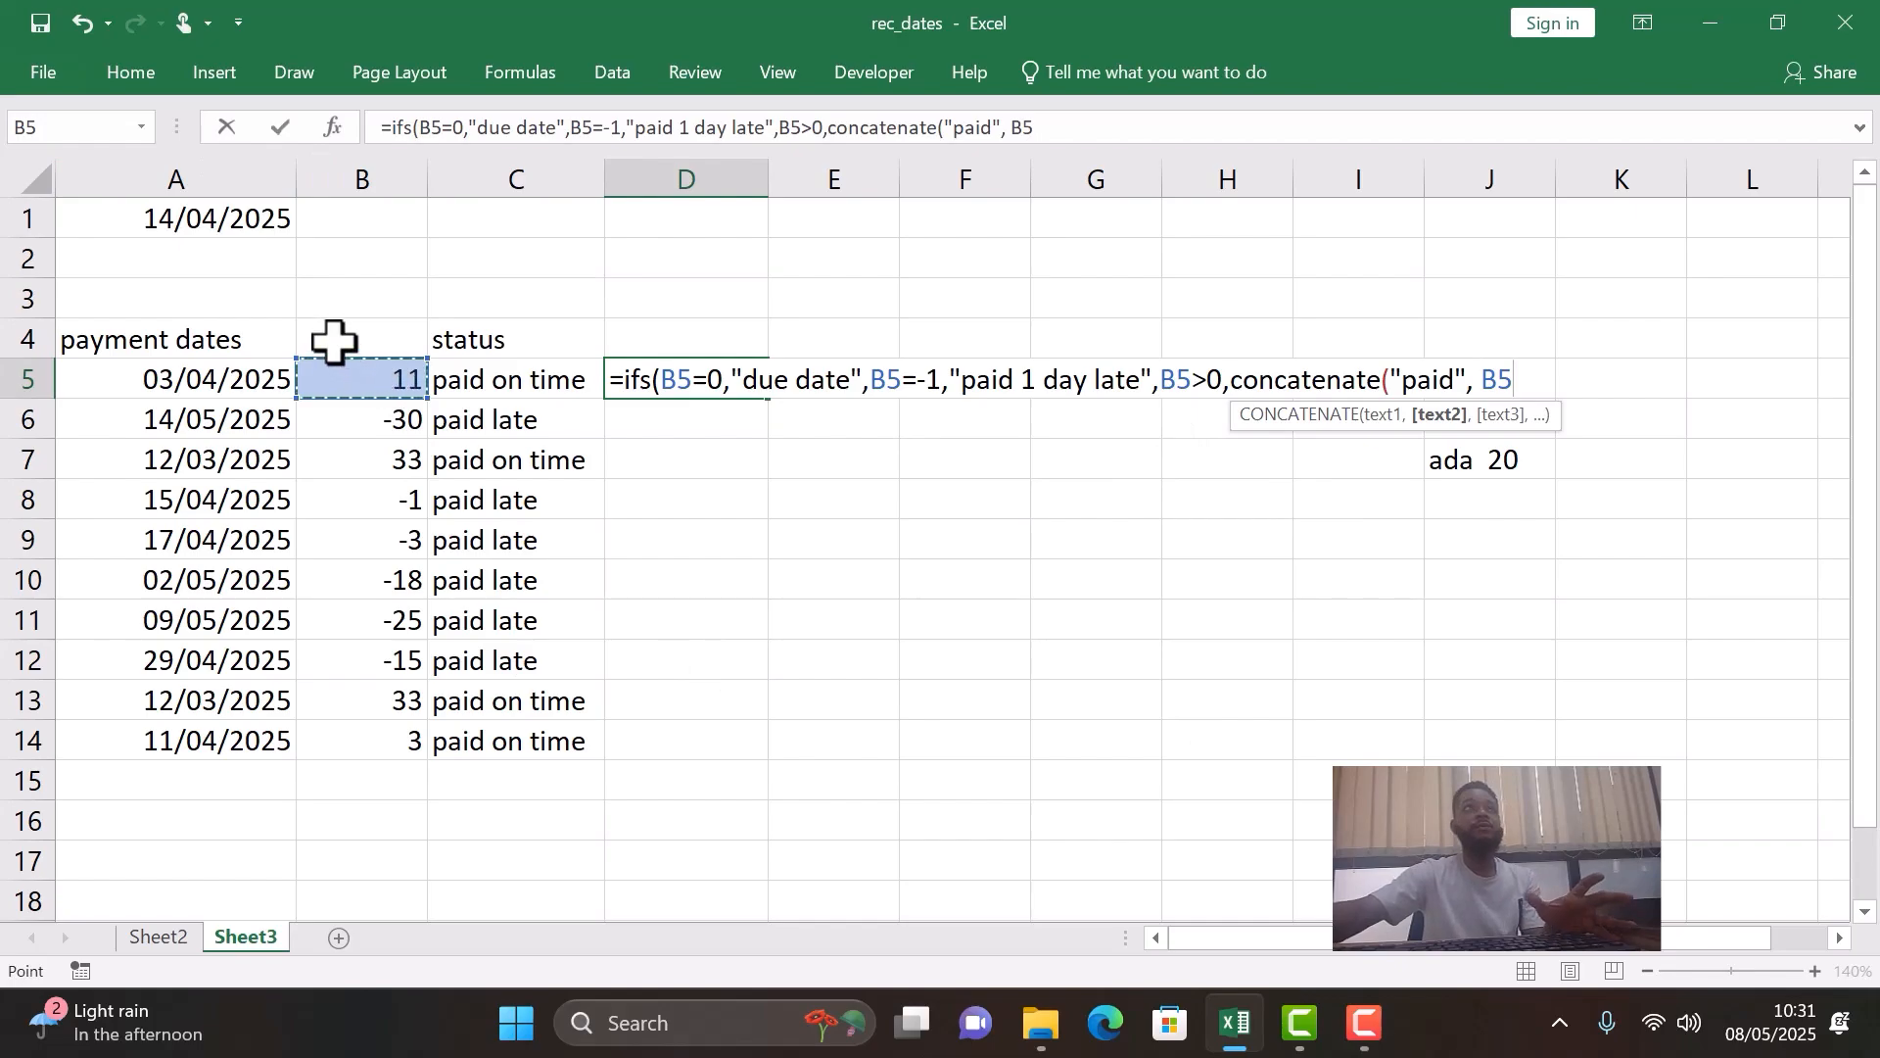
pyautogui.write(',')
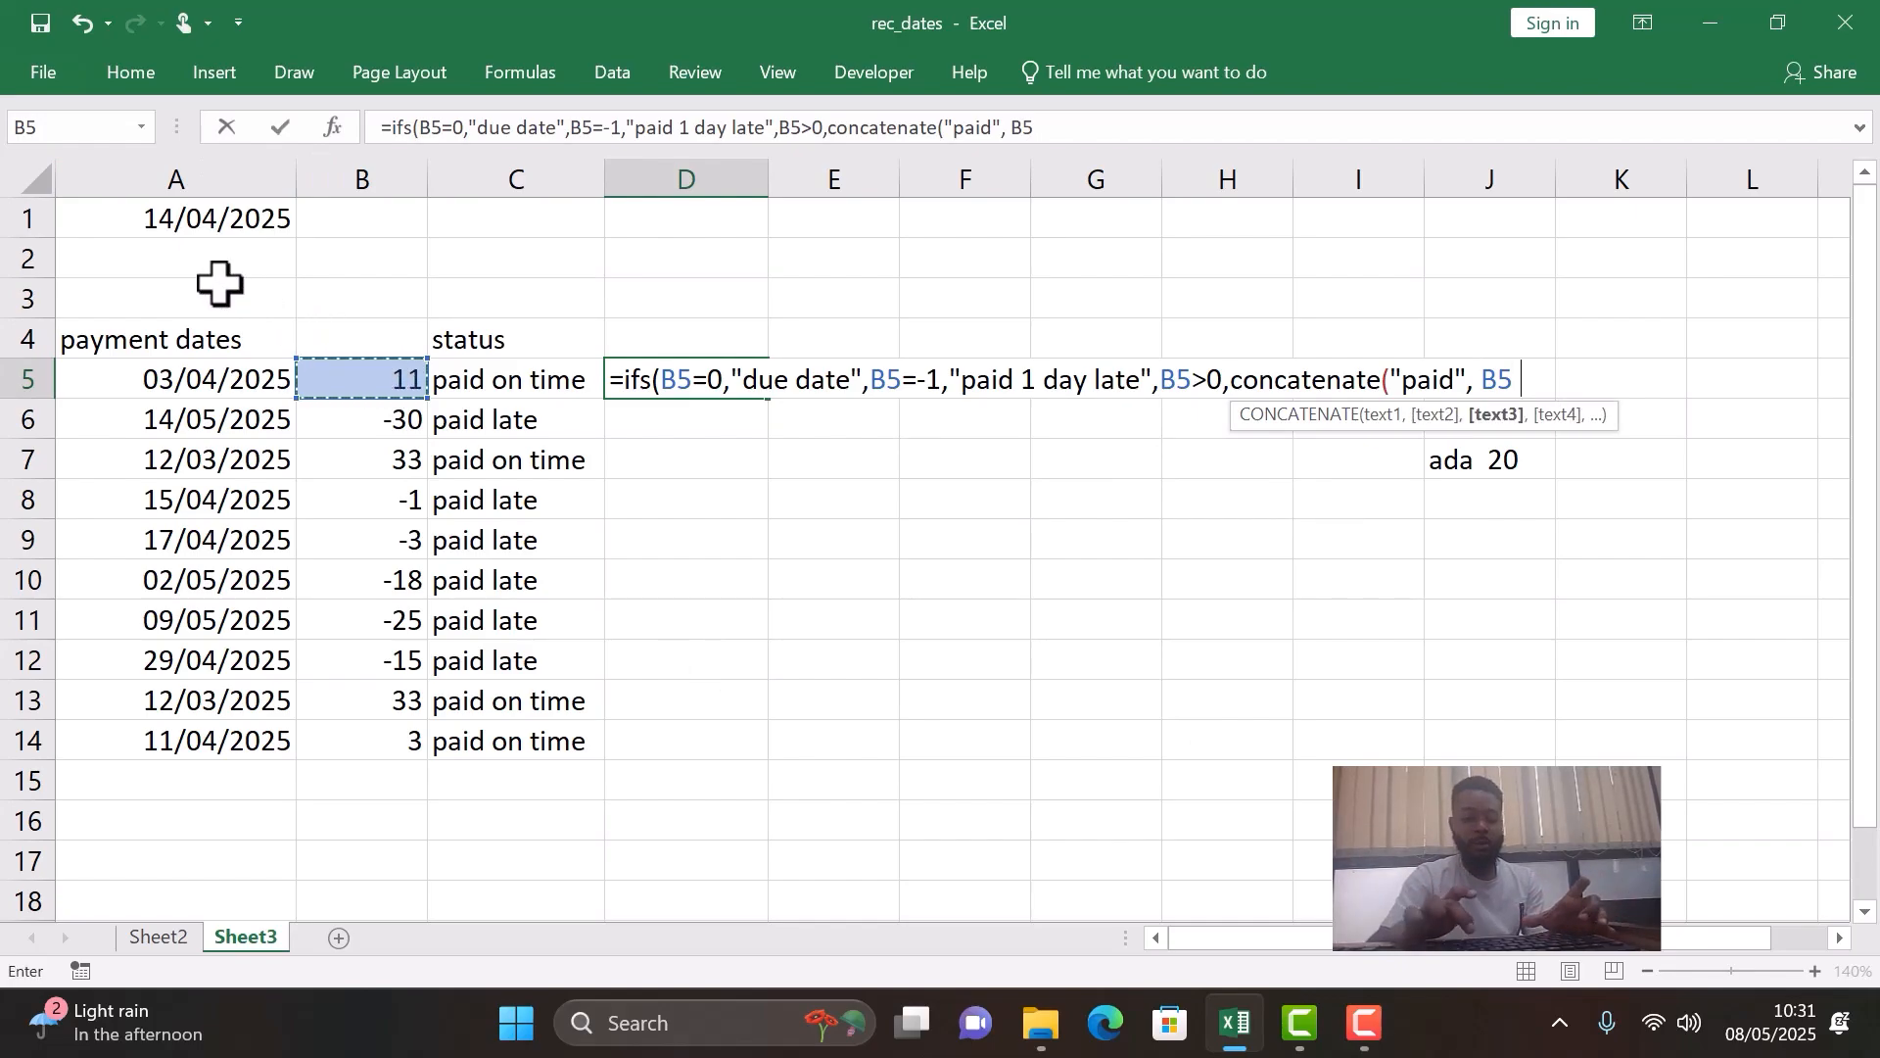
pyautogui.write('"')
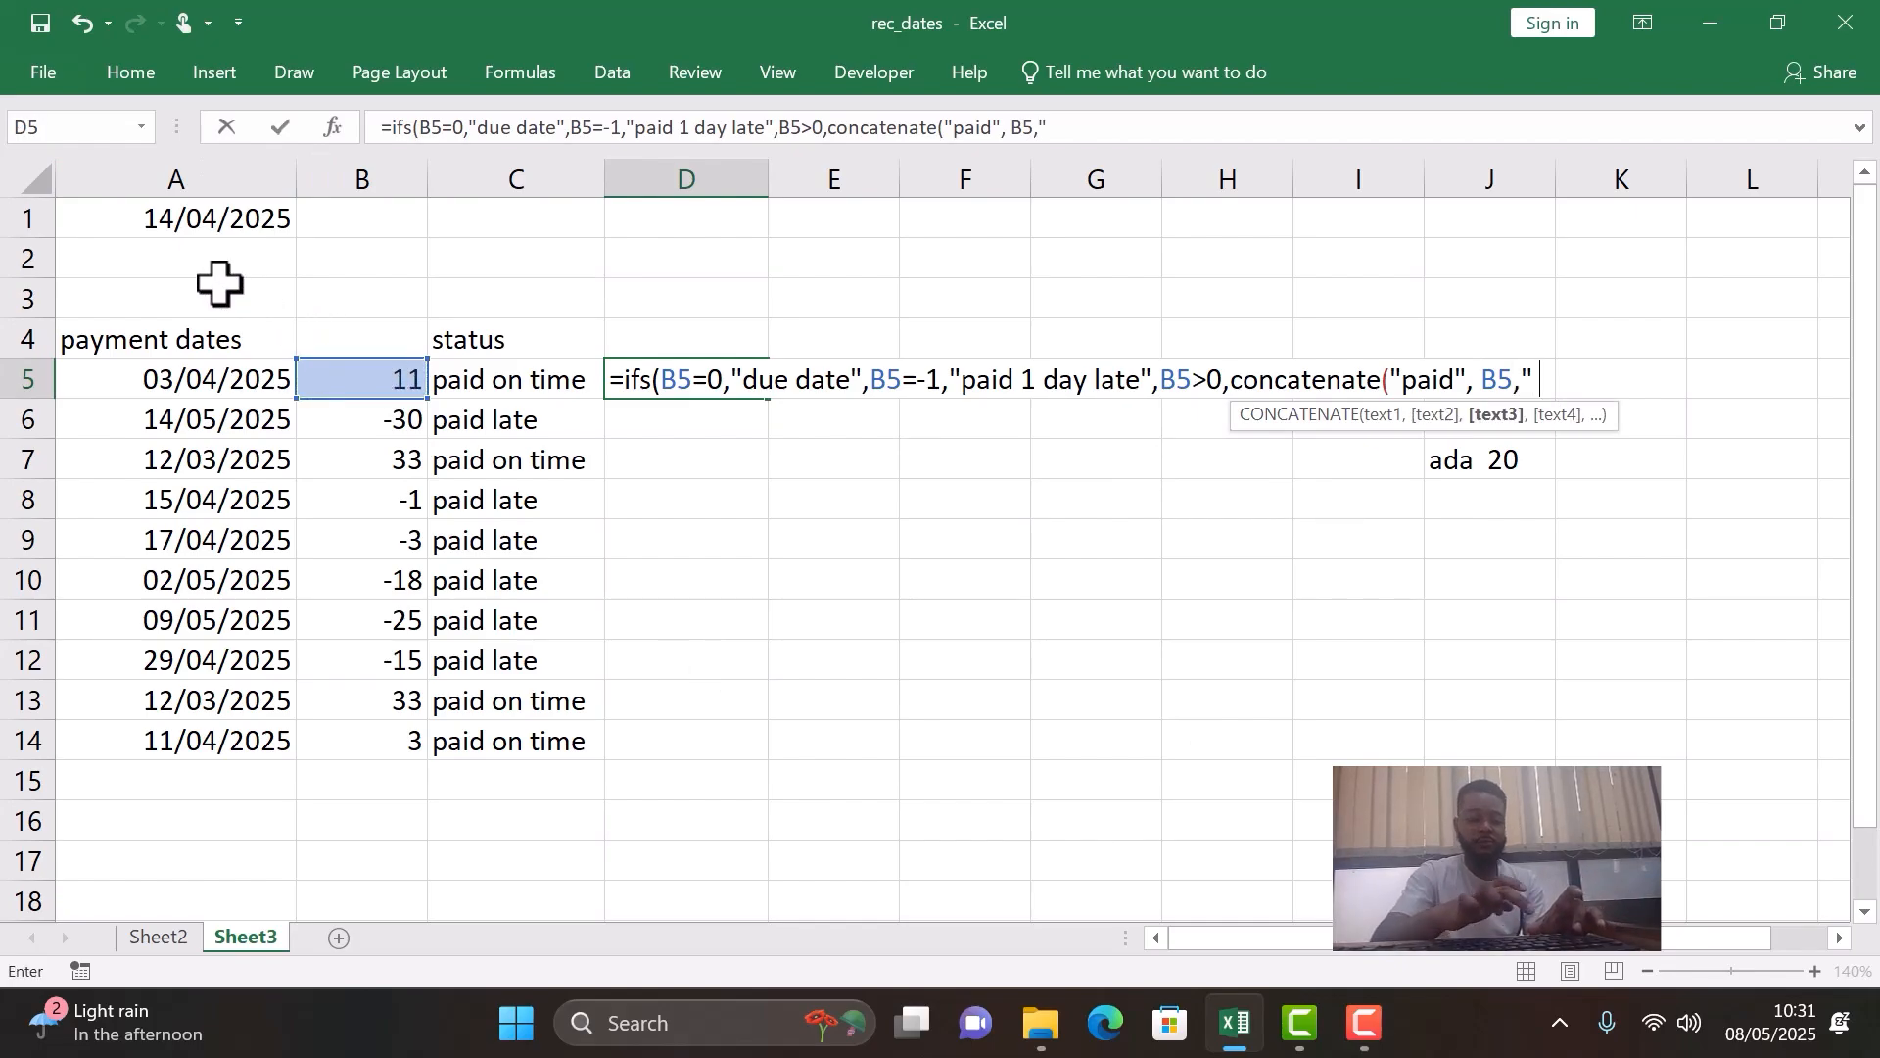
pyautogui.write(' ",')
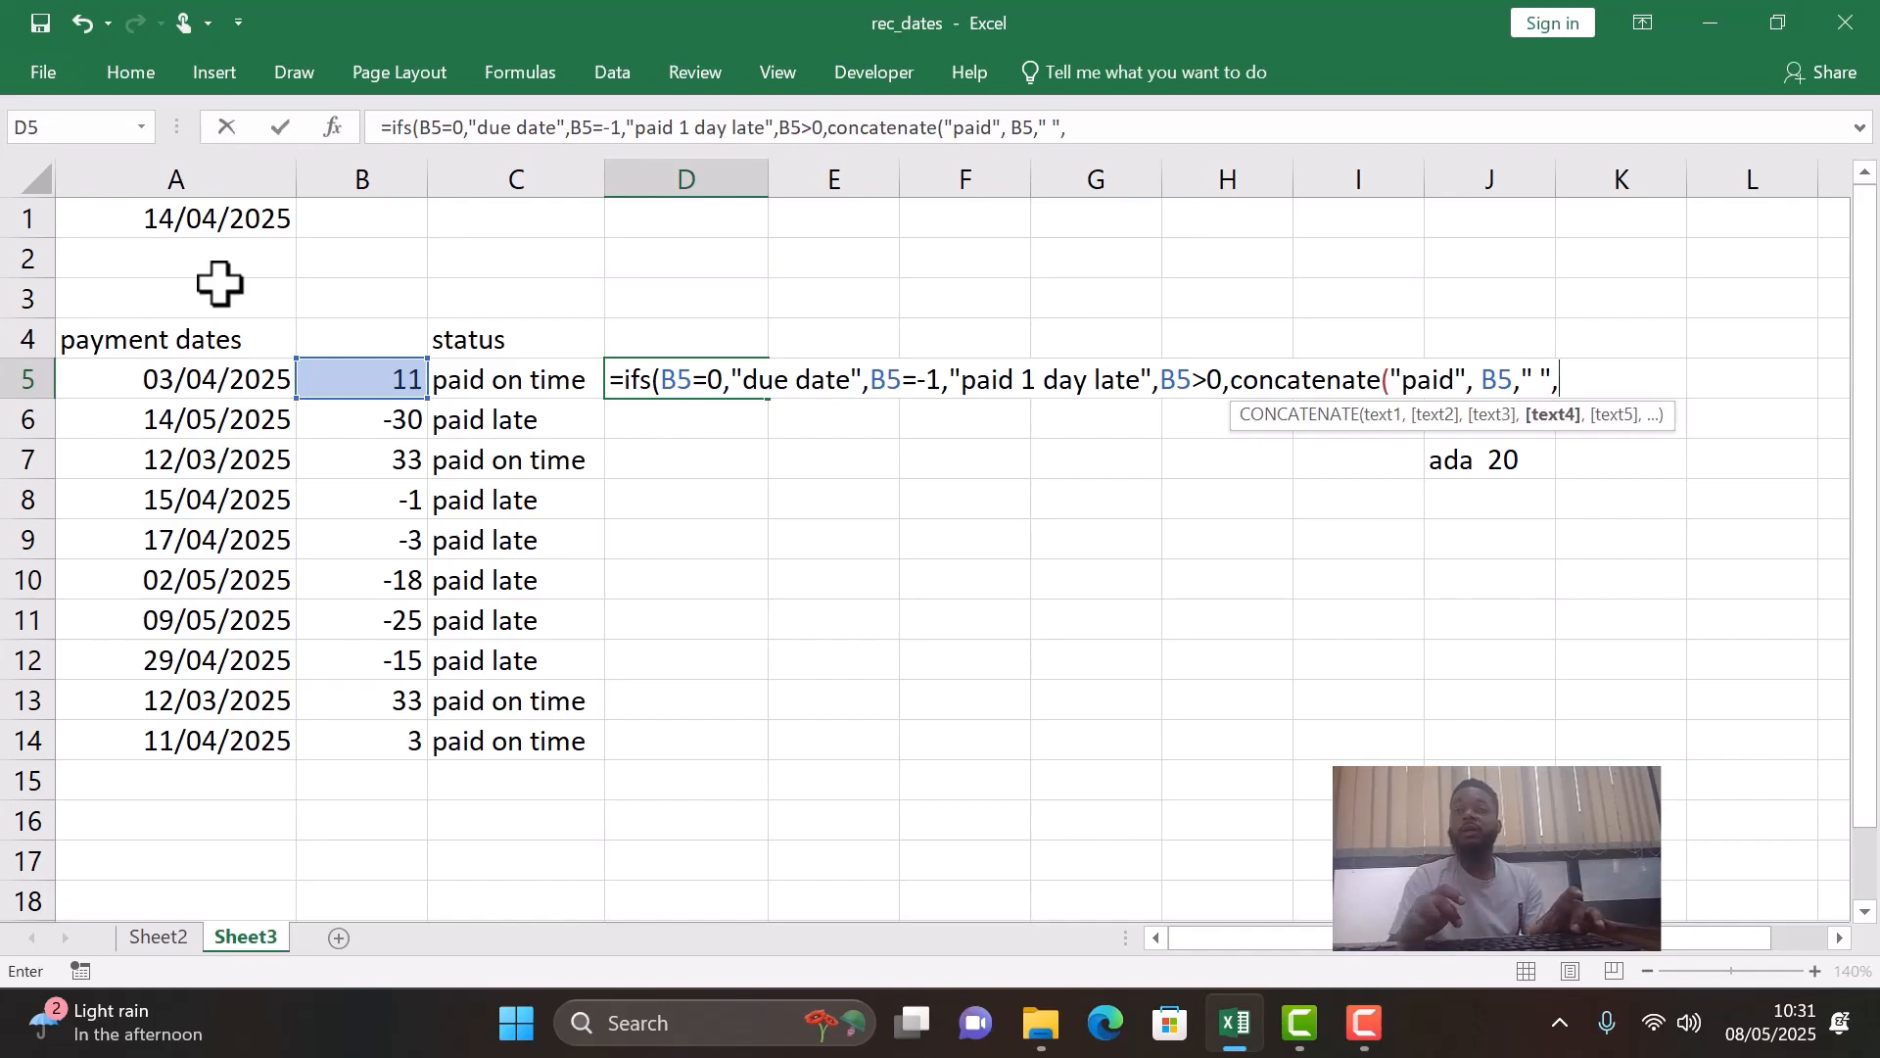
pyautogui.write('"')
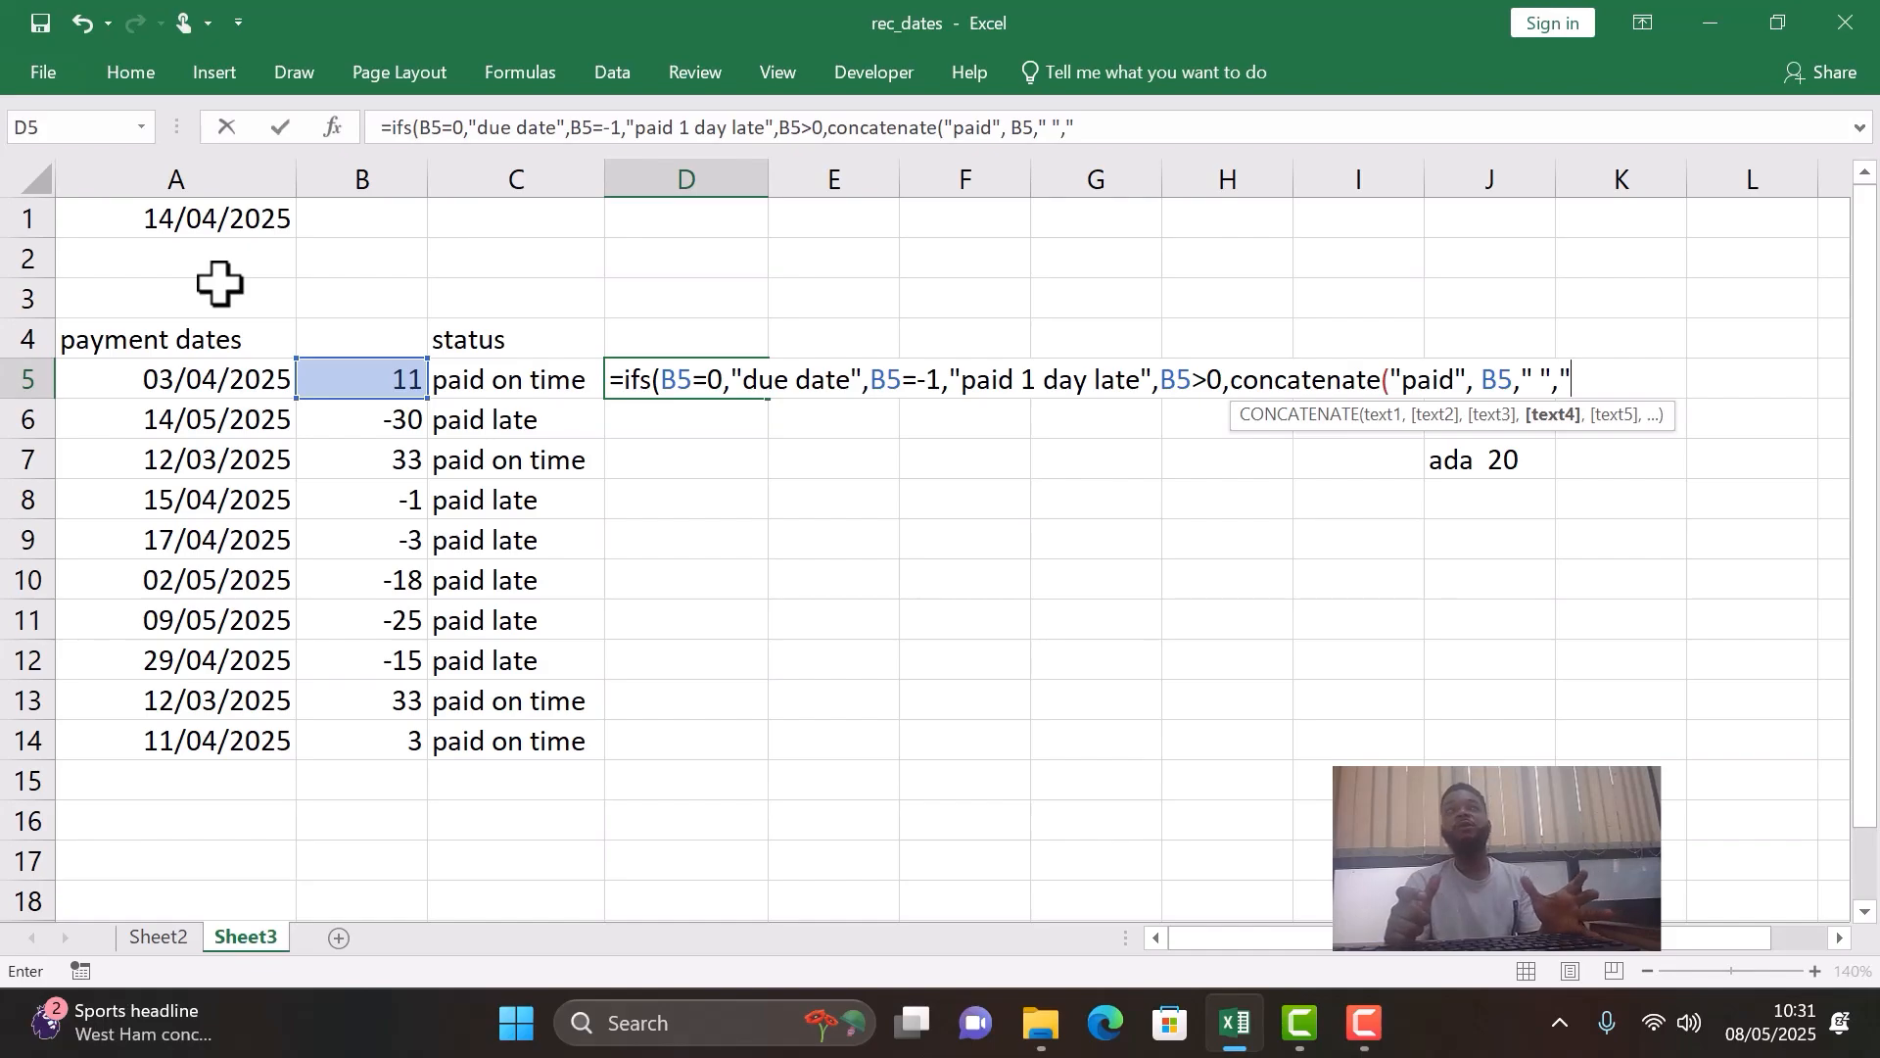
pyautogui.write('day')
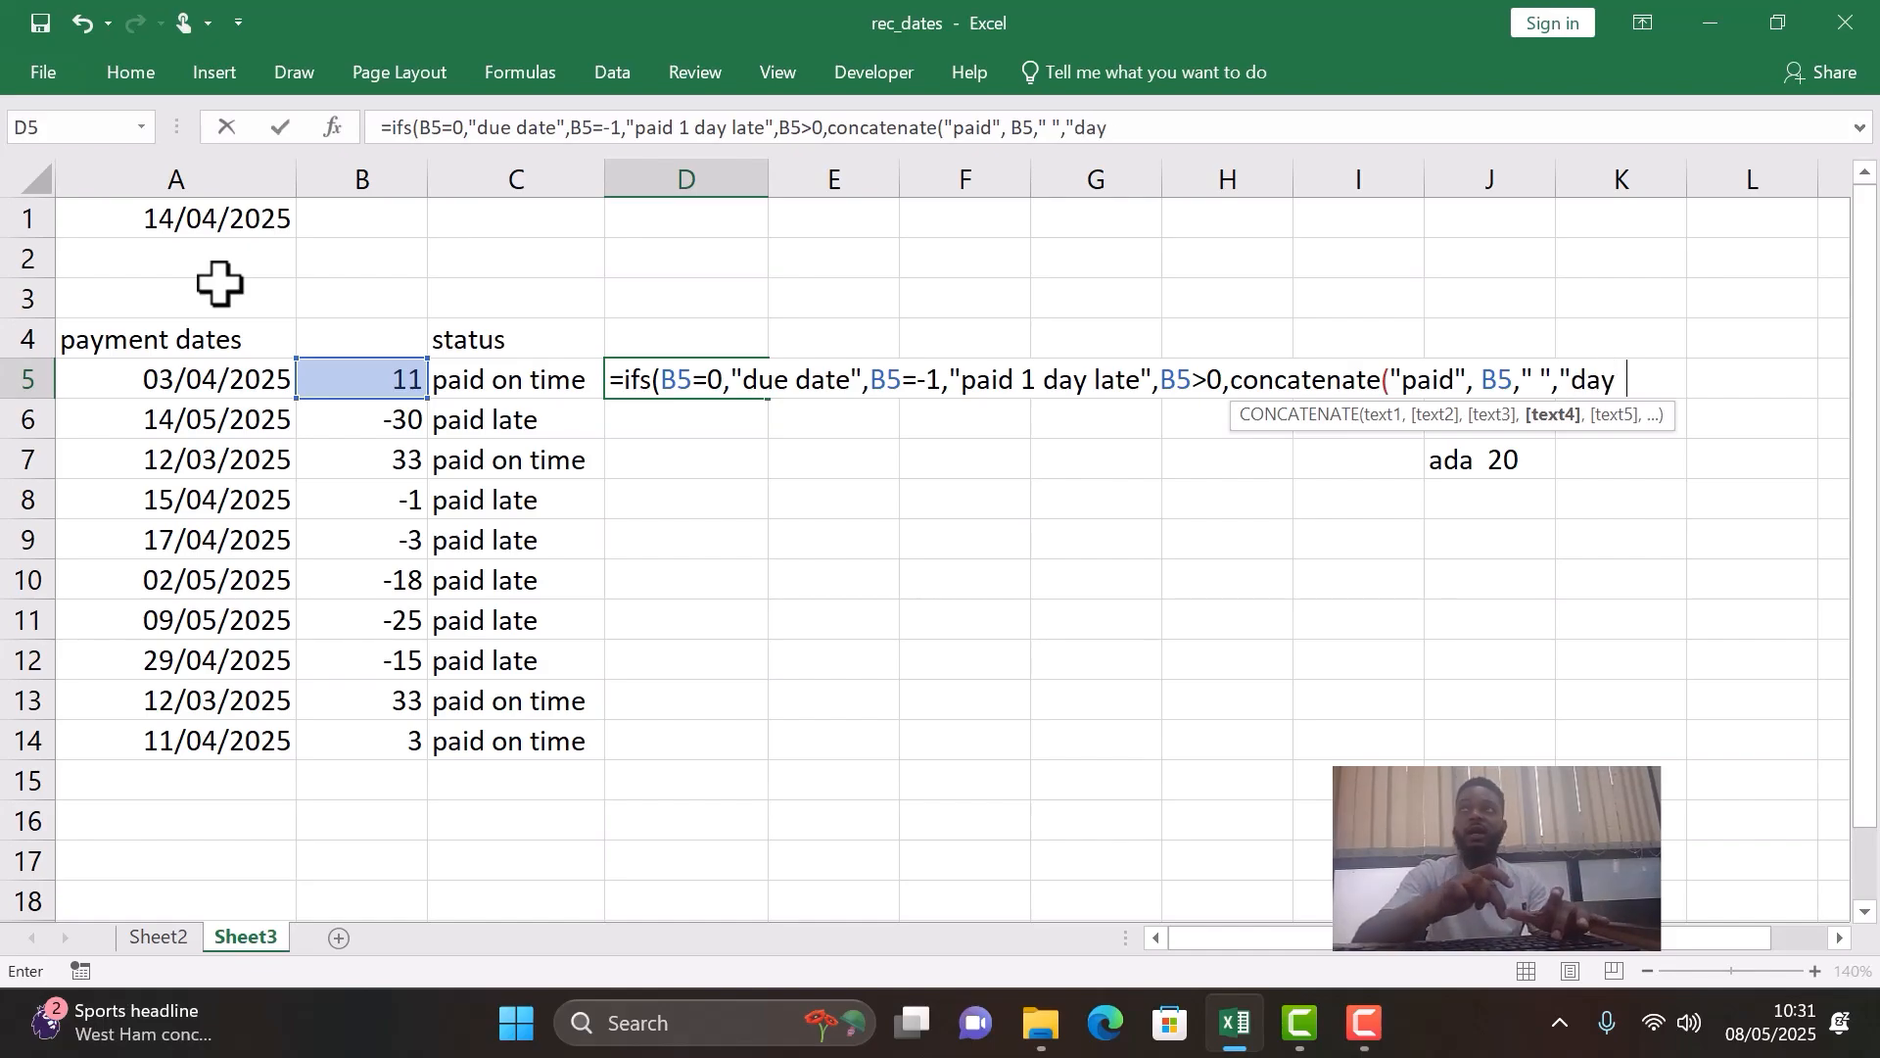
pyautogui.write('s onti')
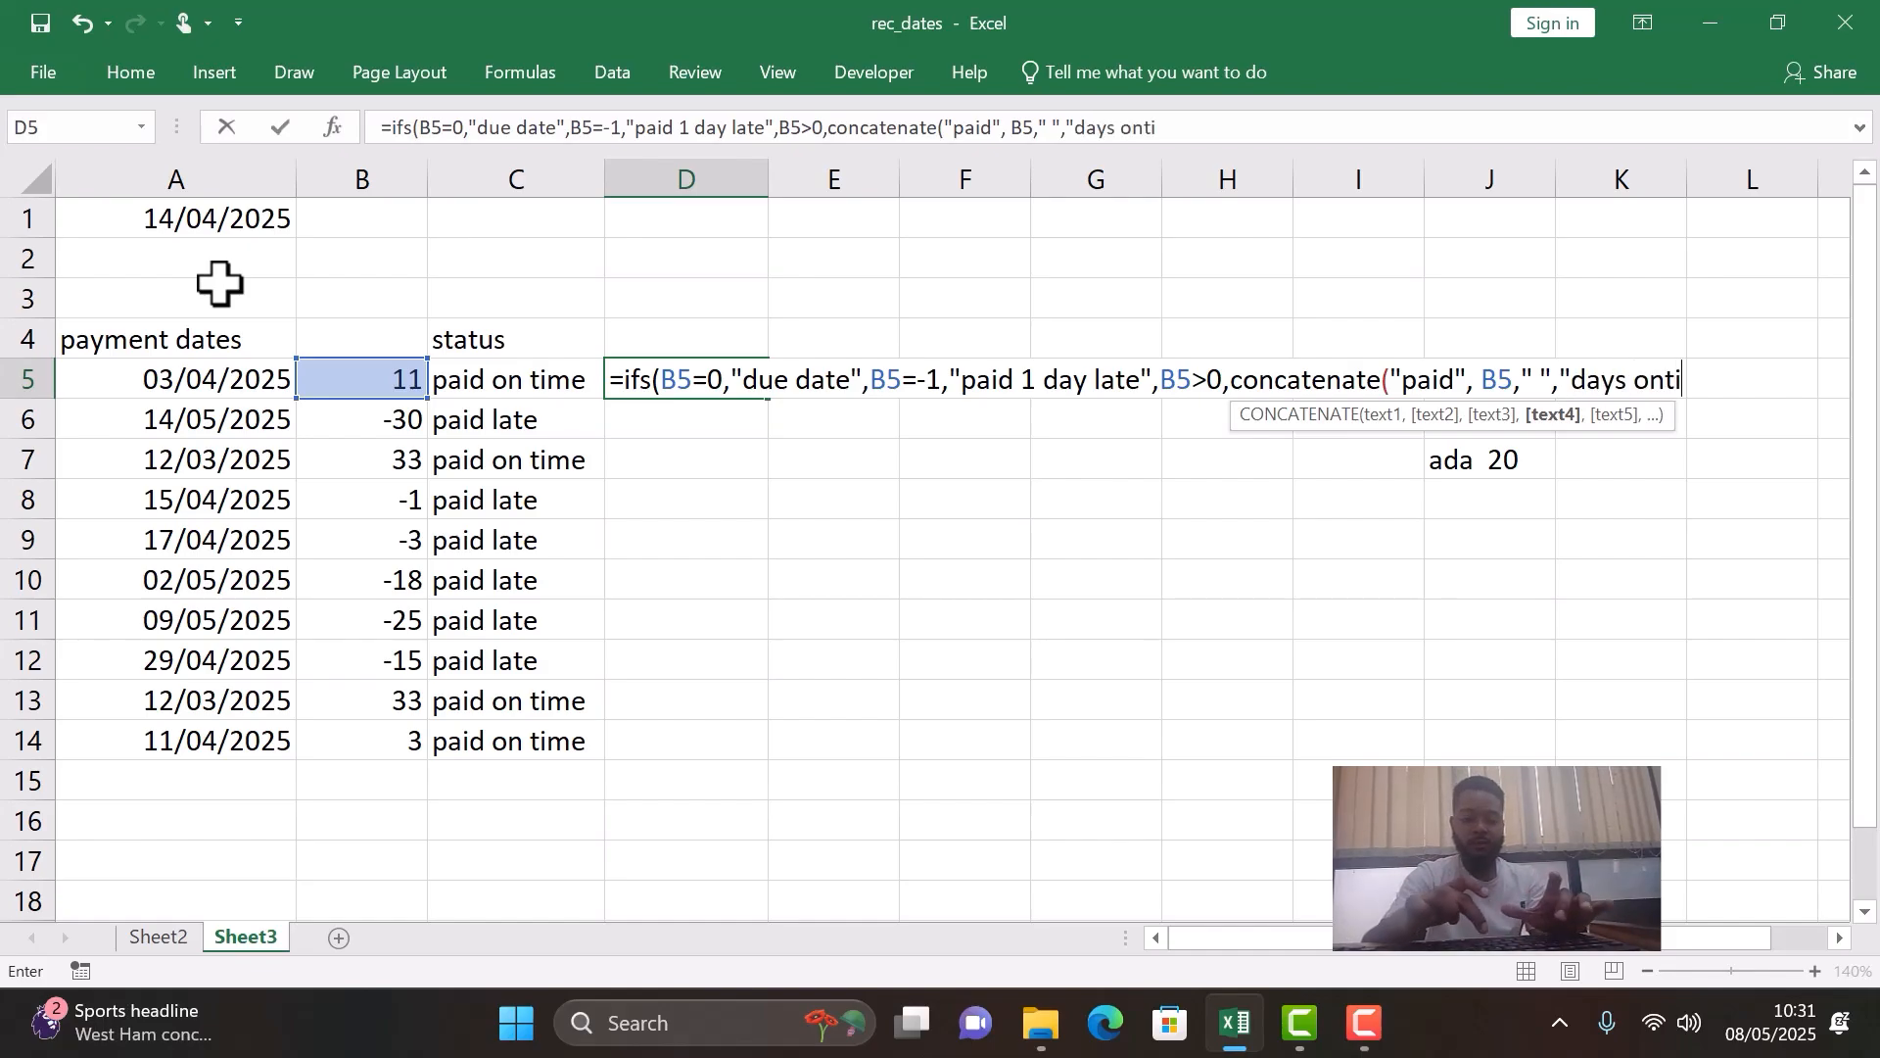
pyautogui.write('me"')
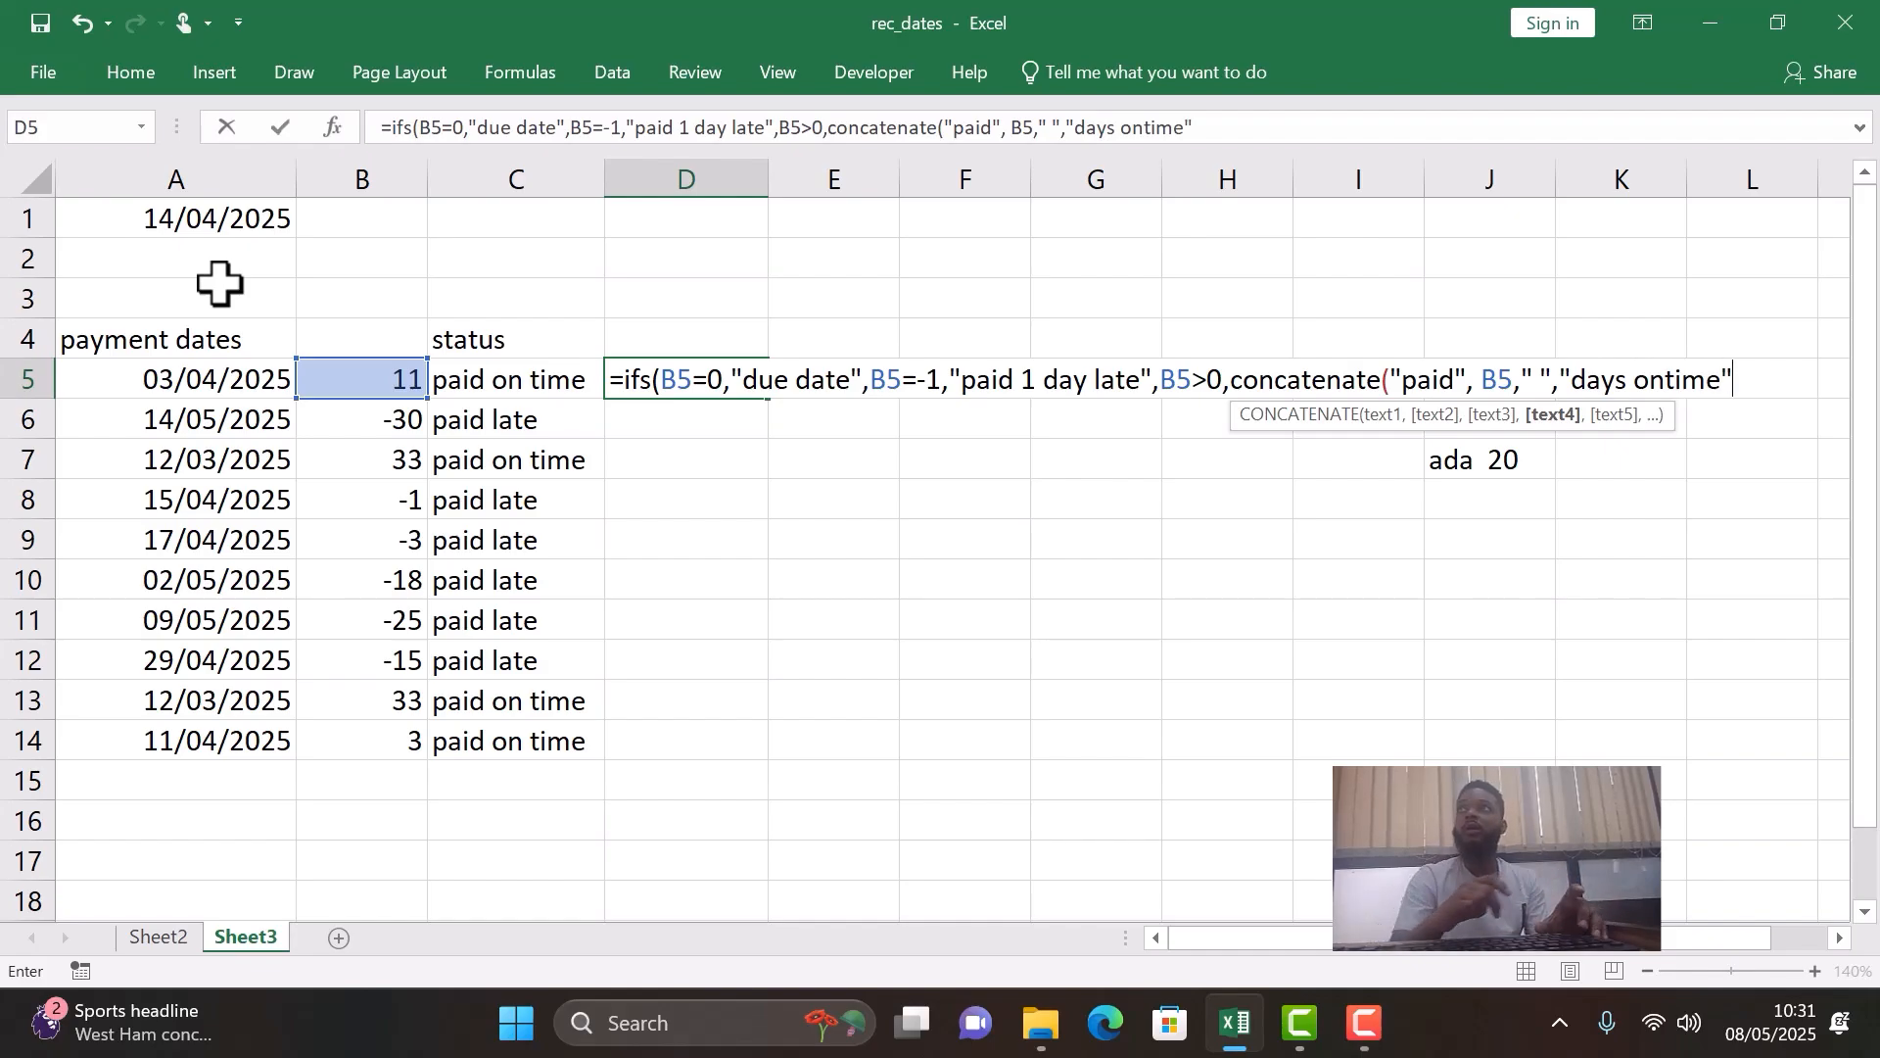
pyautogui.write(',')
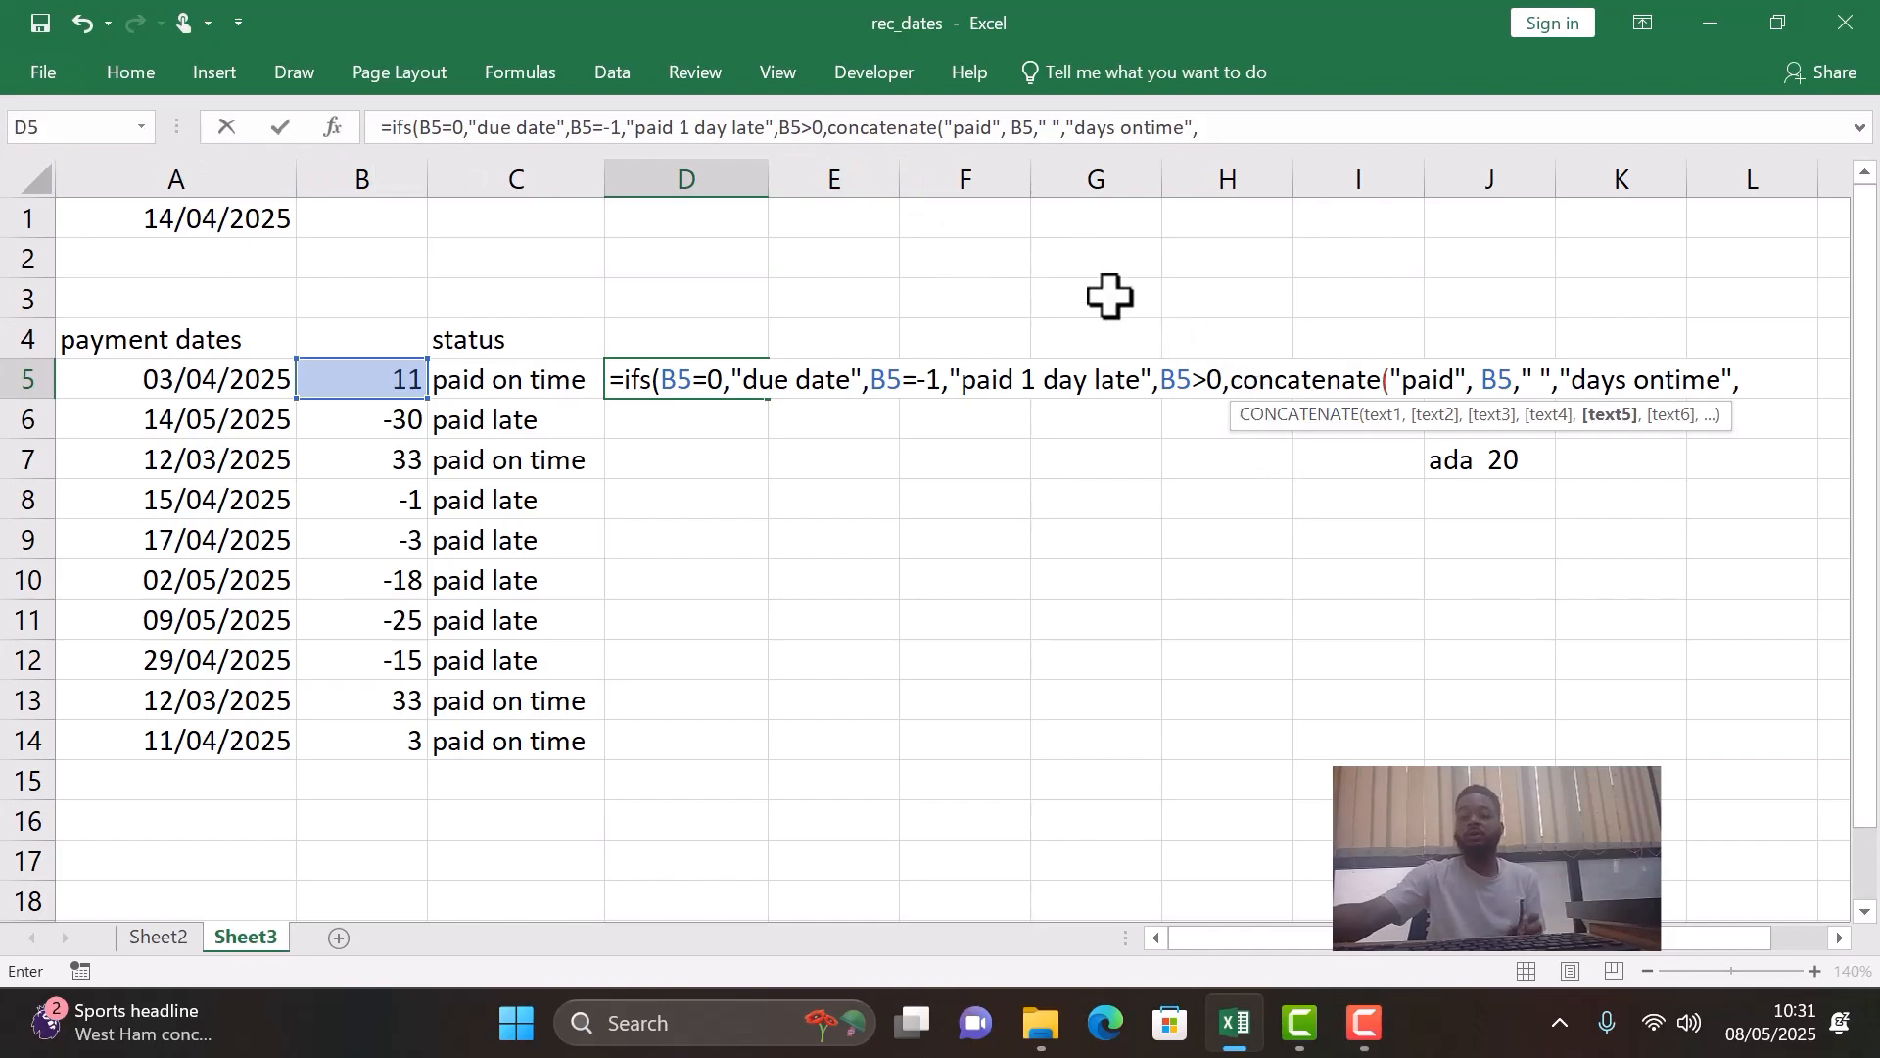
# - Add the text "days ontime" as the last CONCATENATE argument in the D5 formula and close the nested function
pyautogui.press('Left')
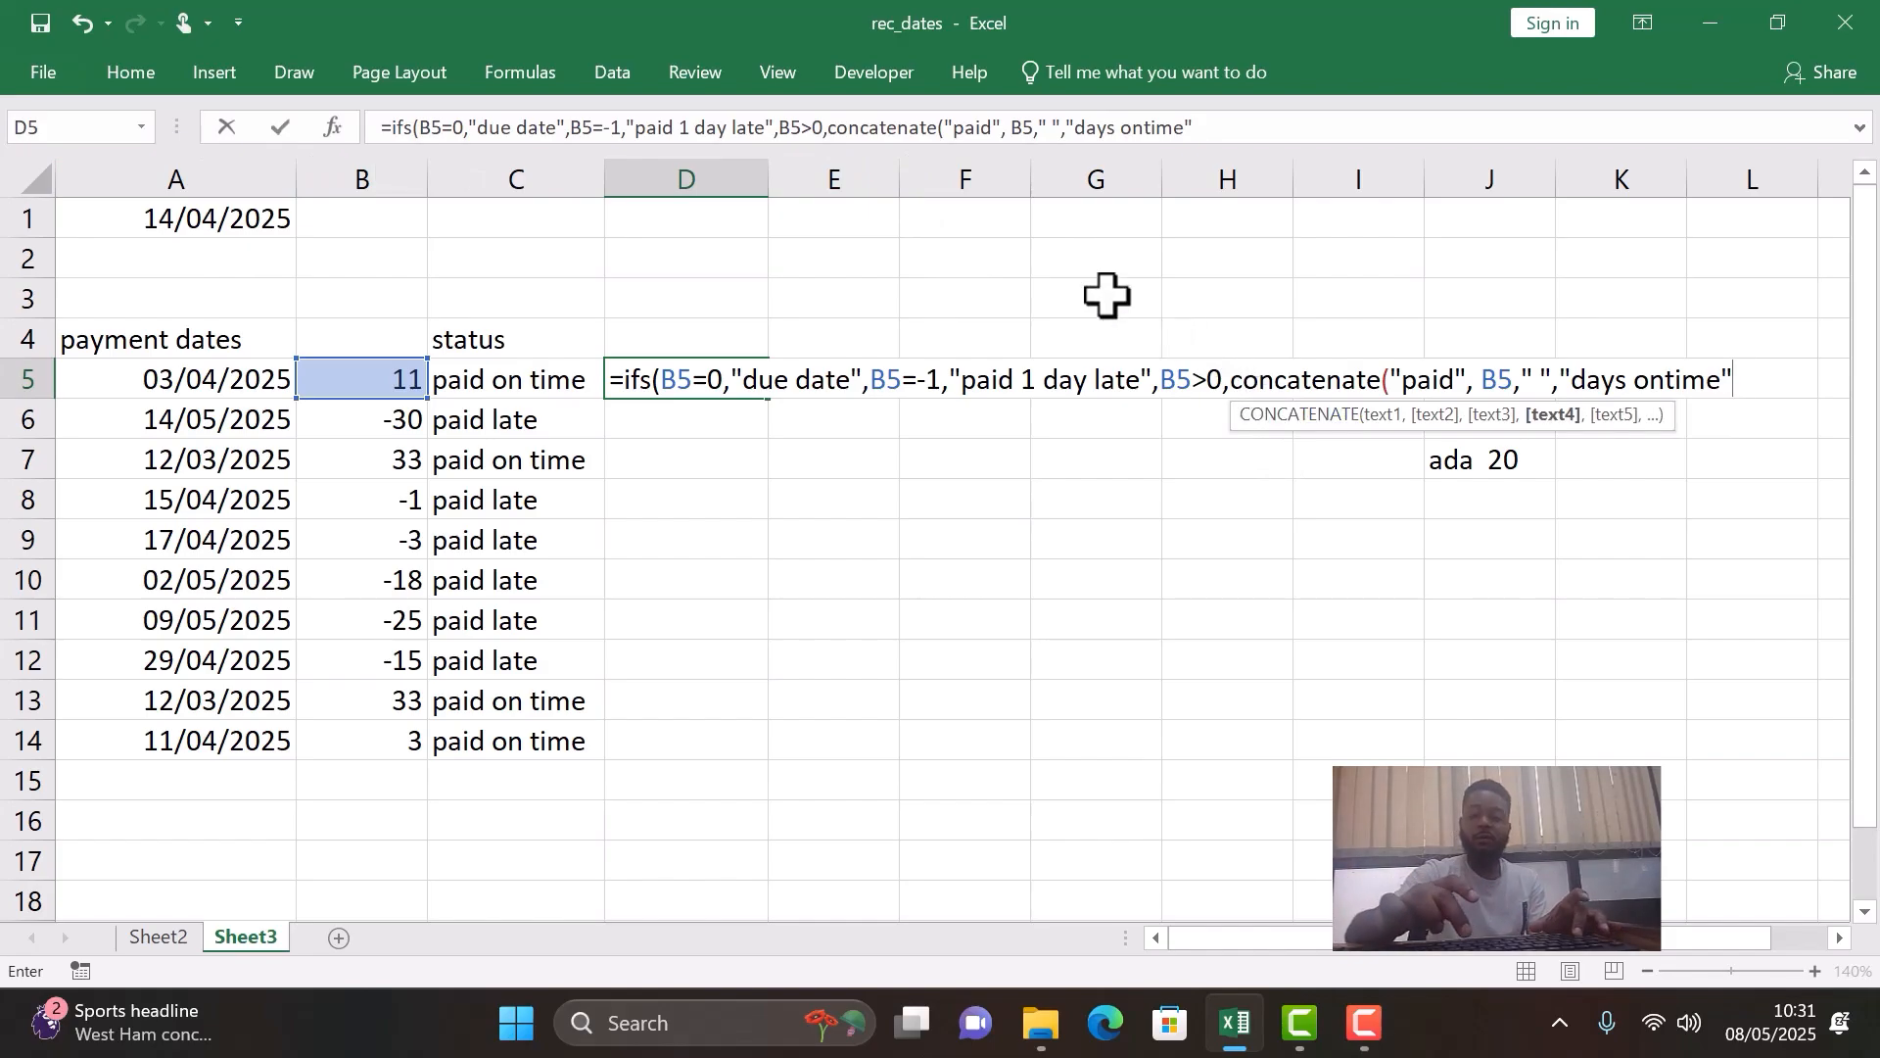
pyautogui.write(')')
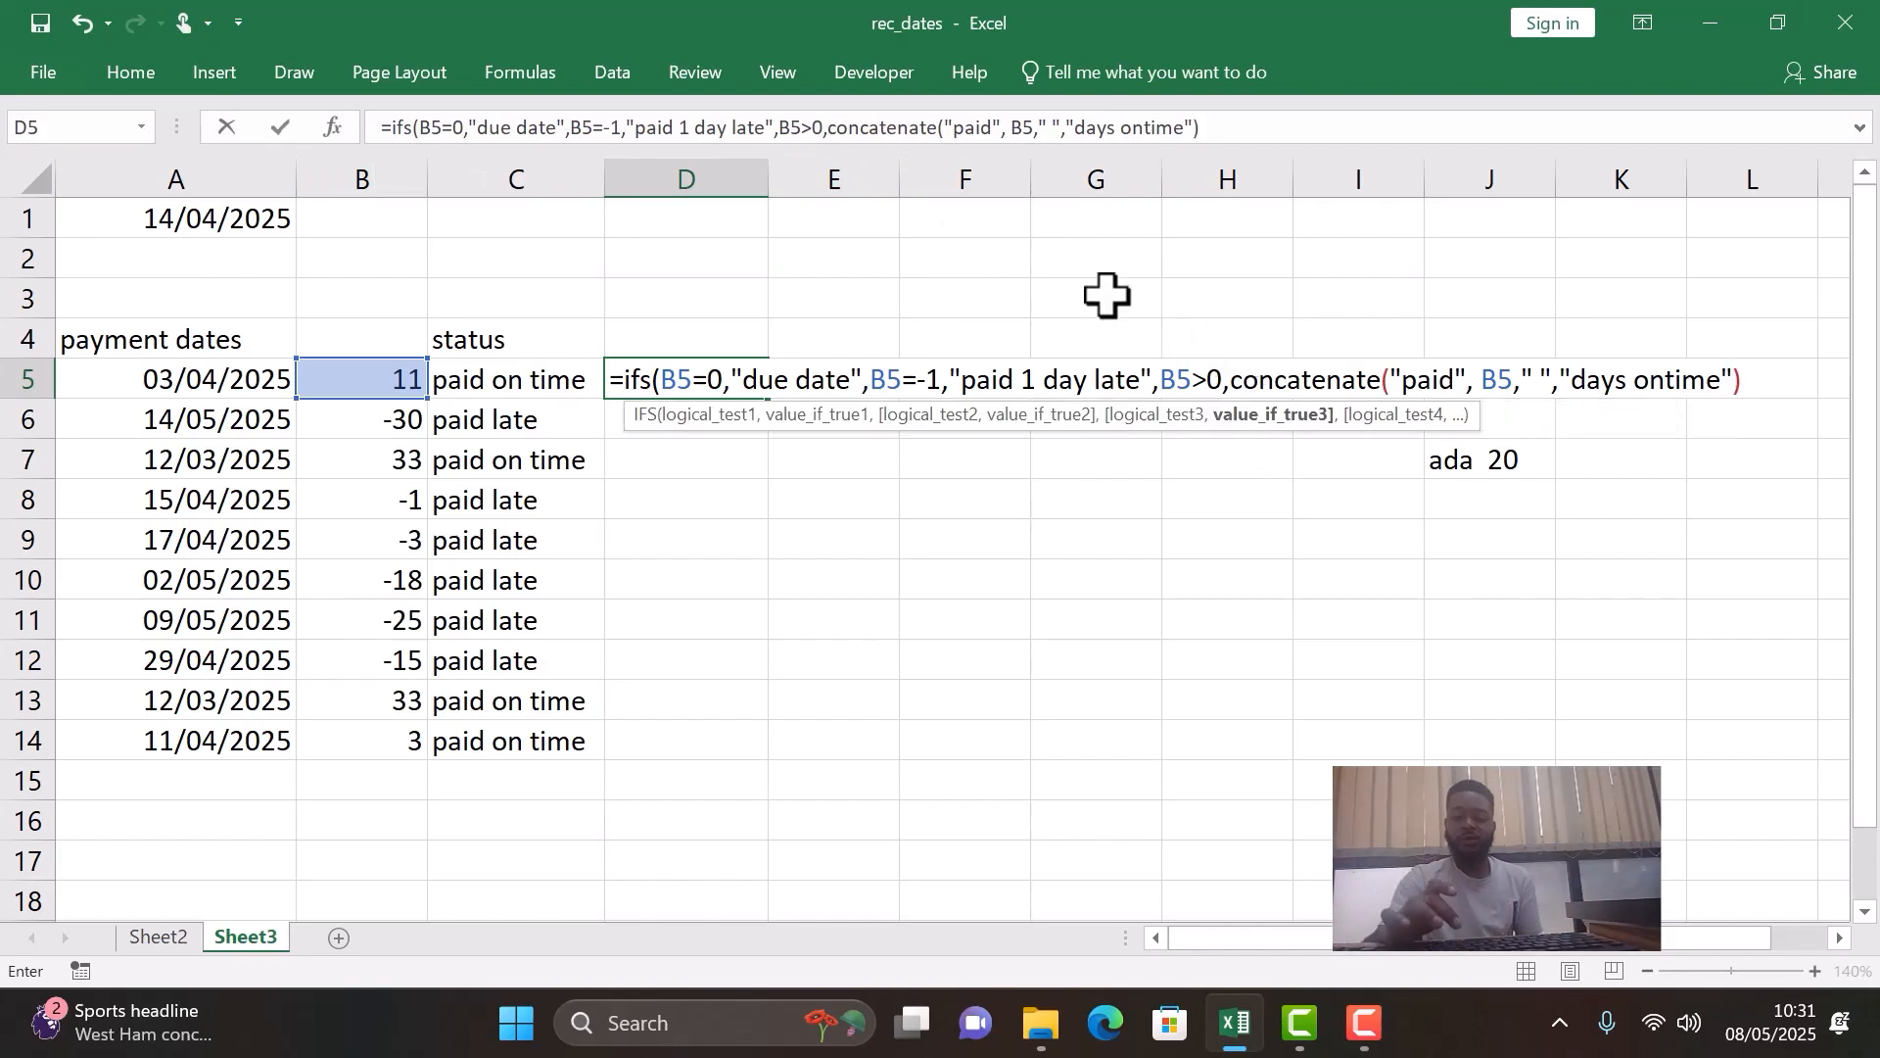
pyautogui.write(',')
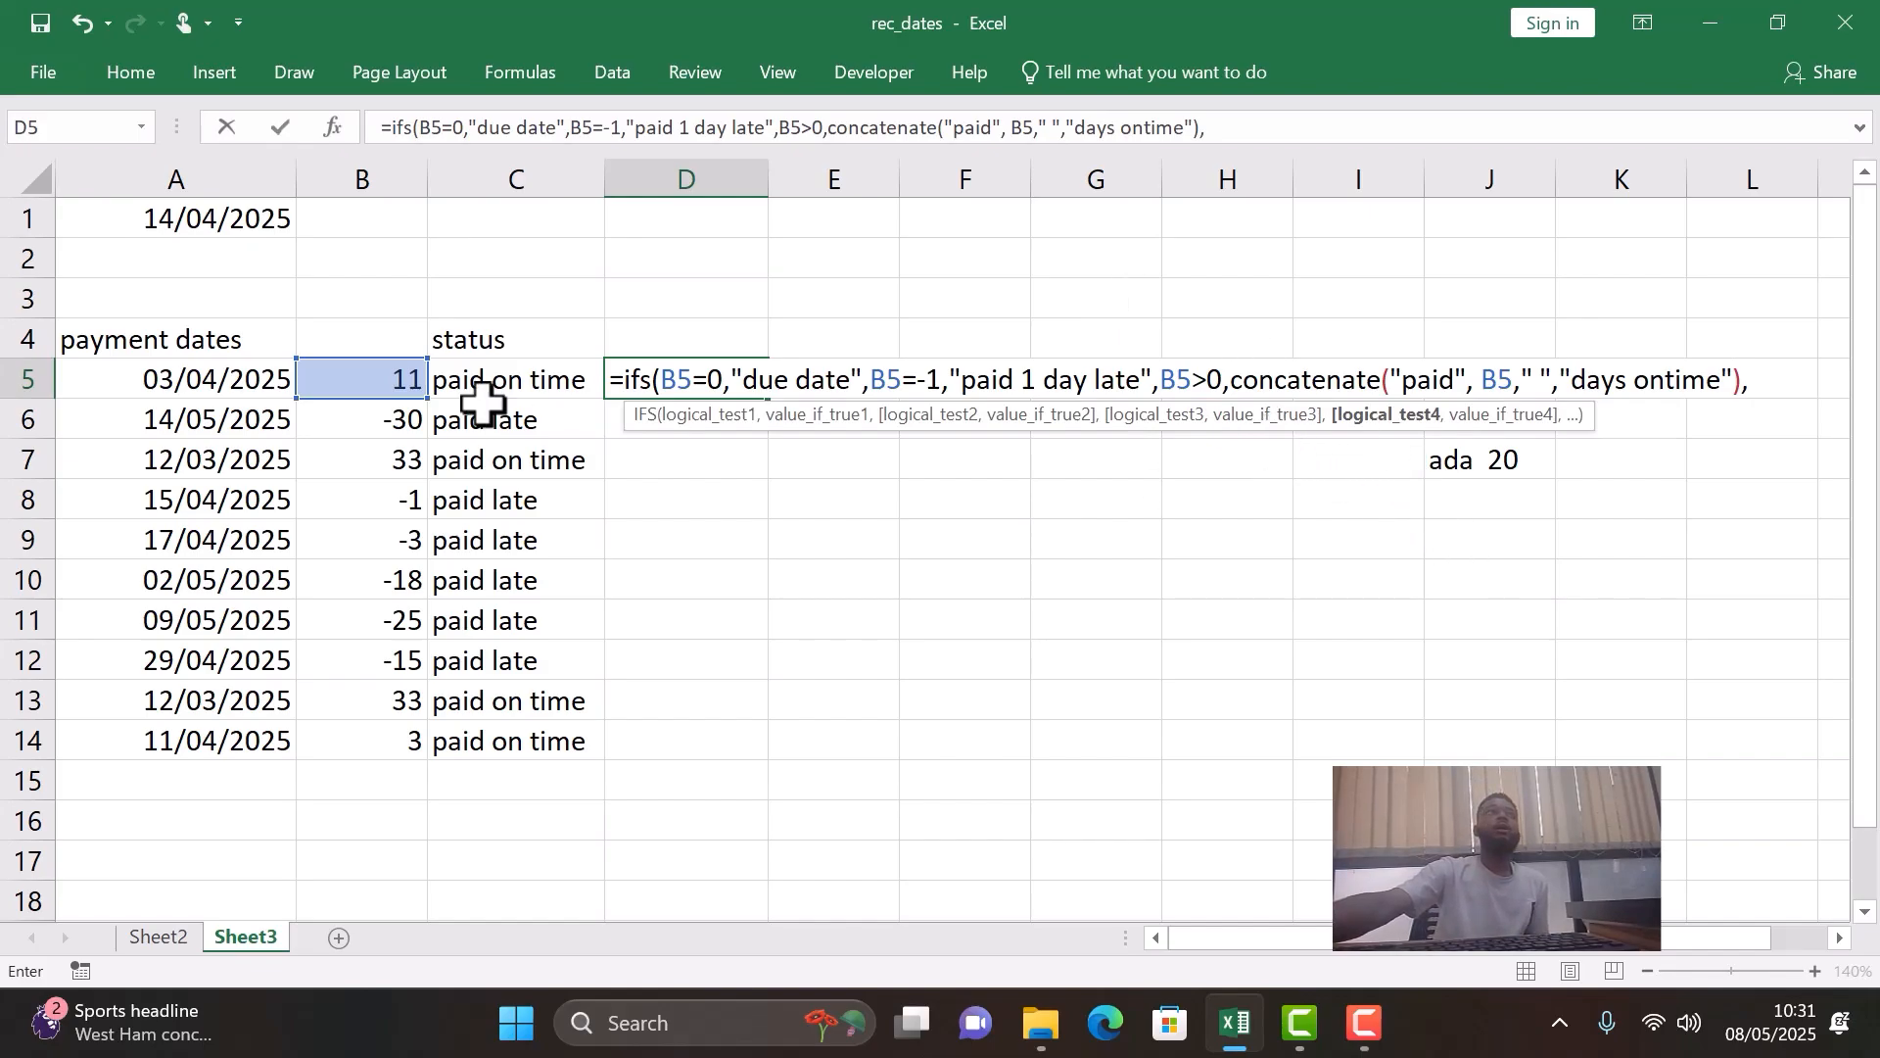
# - Add B5>-1 as the fourth condition of the D5 IFS formula
pyautogui.click(313, 380)
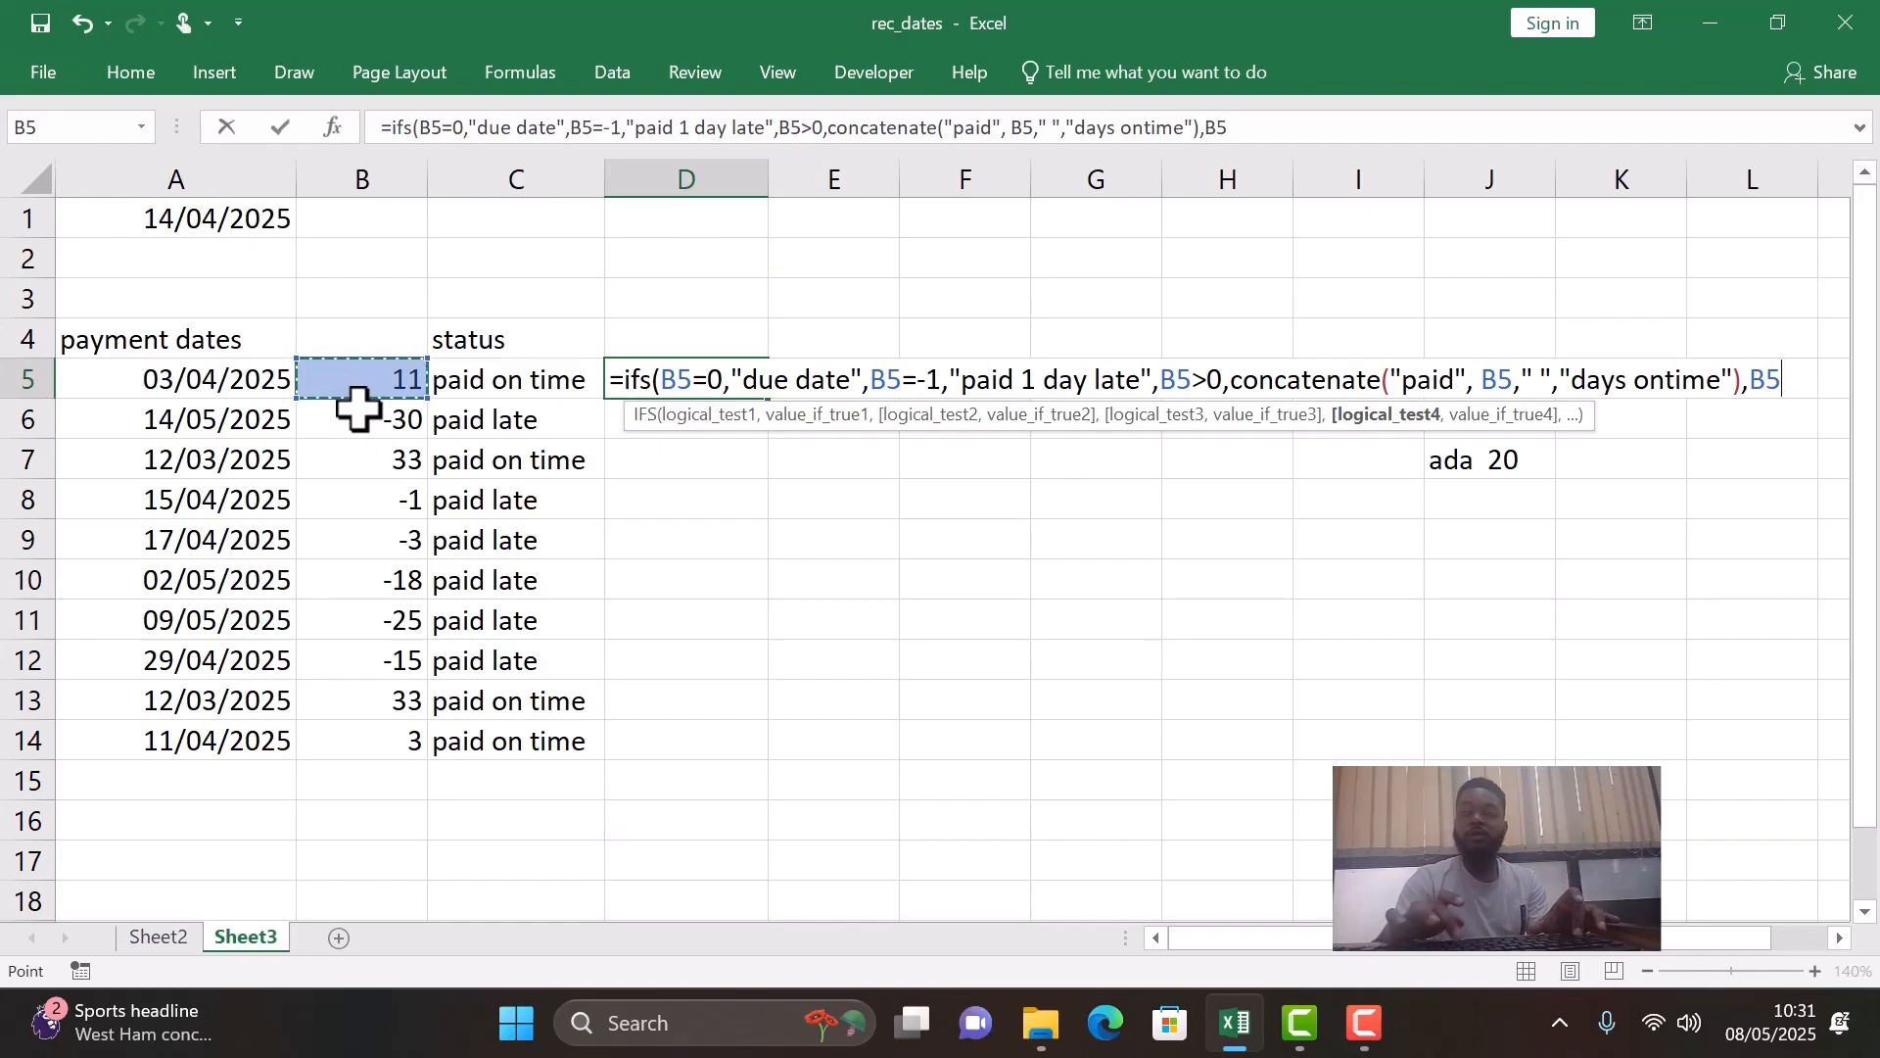
pyautogui.write('>-1')
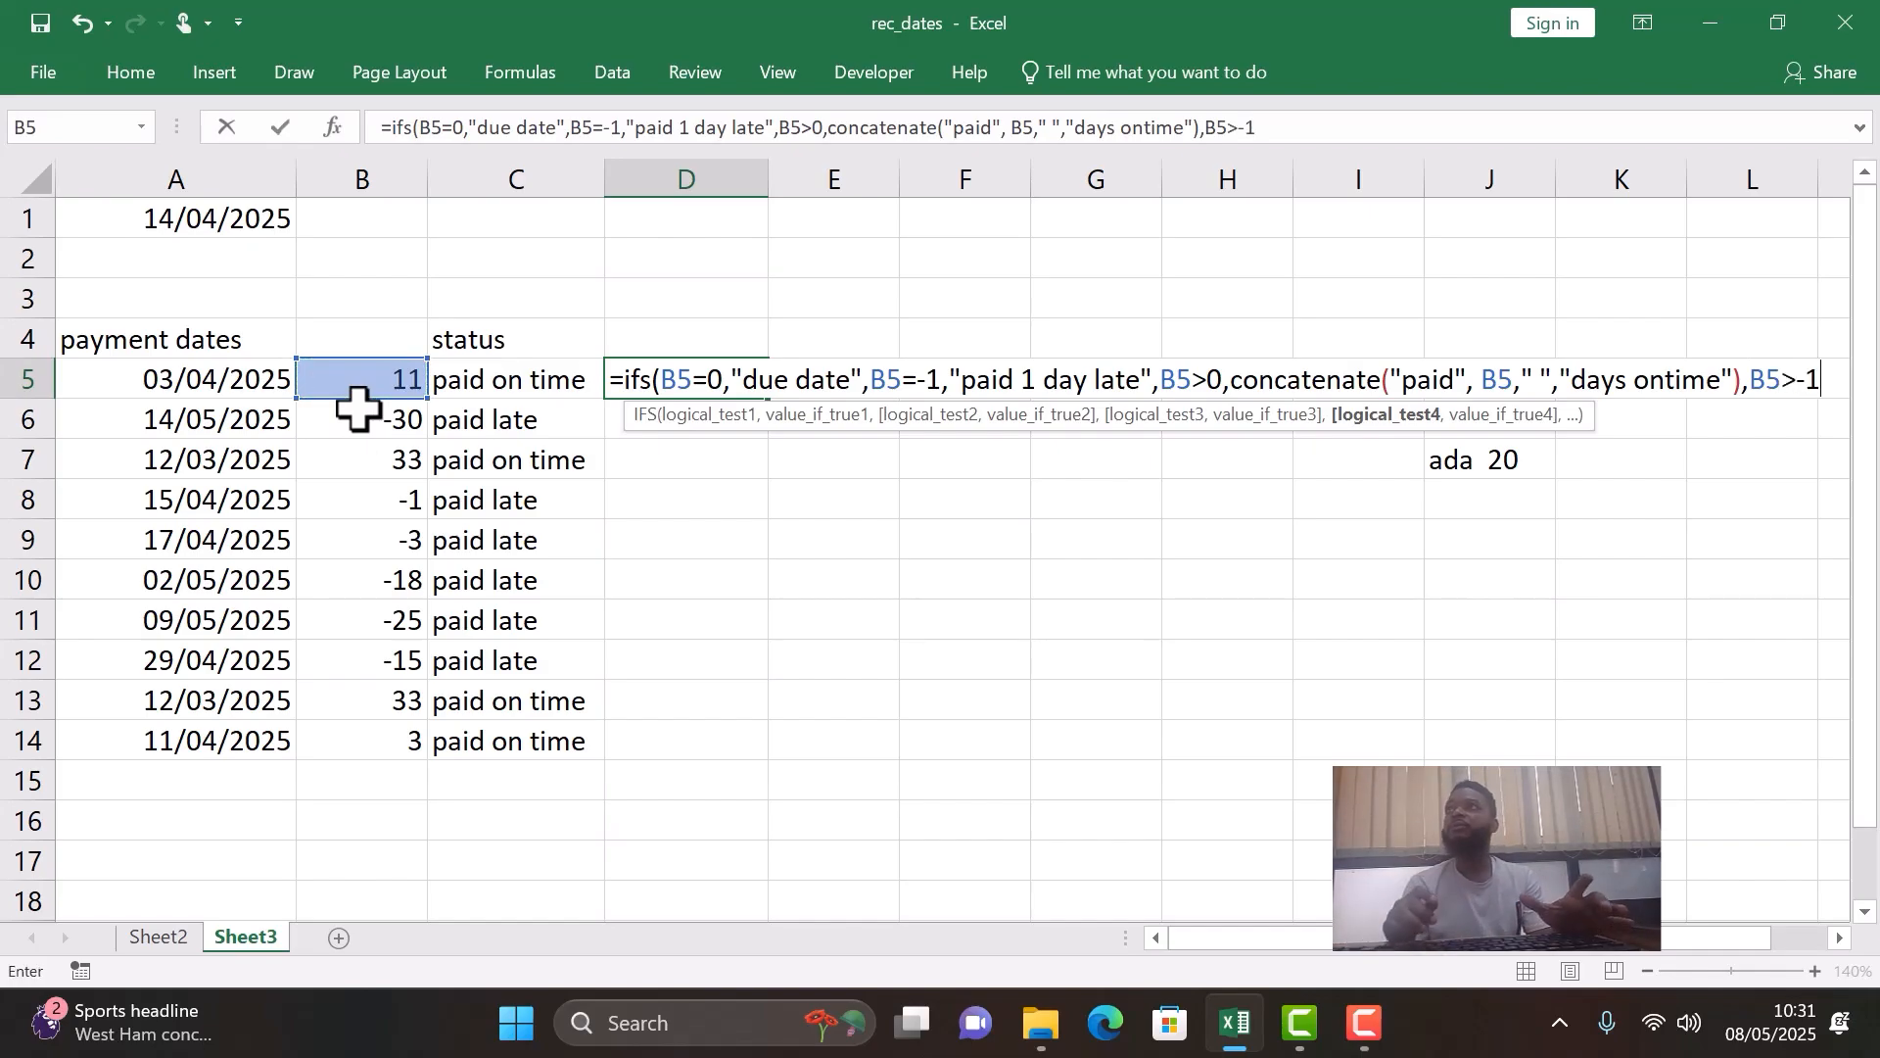
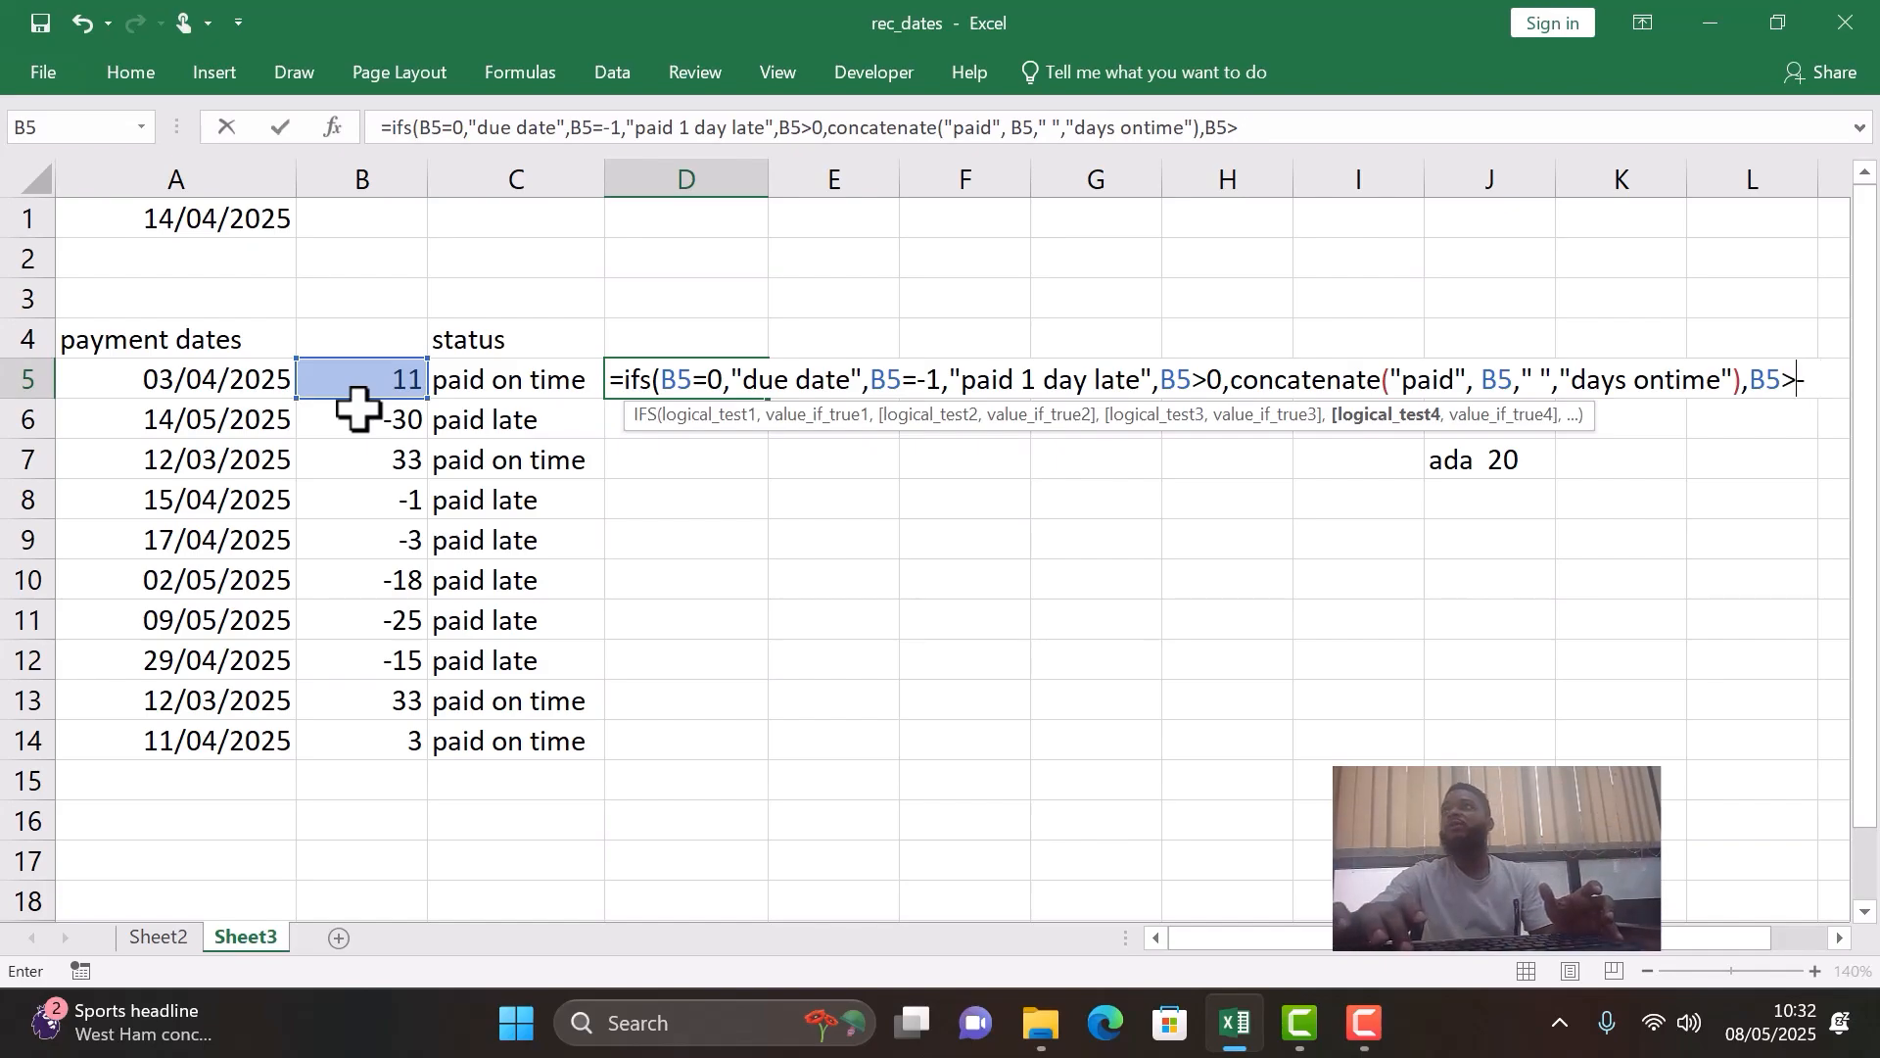
# - Change the fourth condition of the D5 IFS formula to B5<-1 and start a nested CONCATENATE function as its result
pyautogui.press('BackSpace')
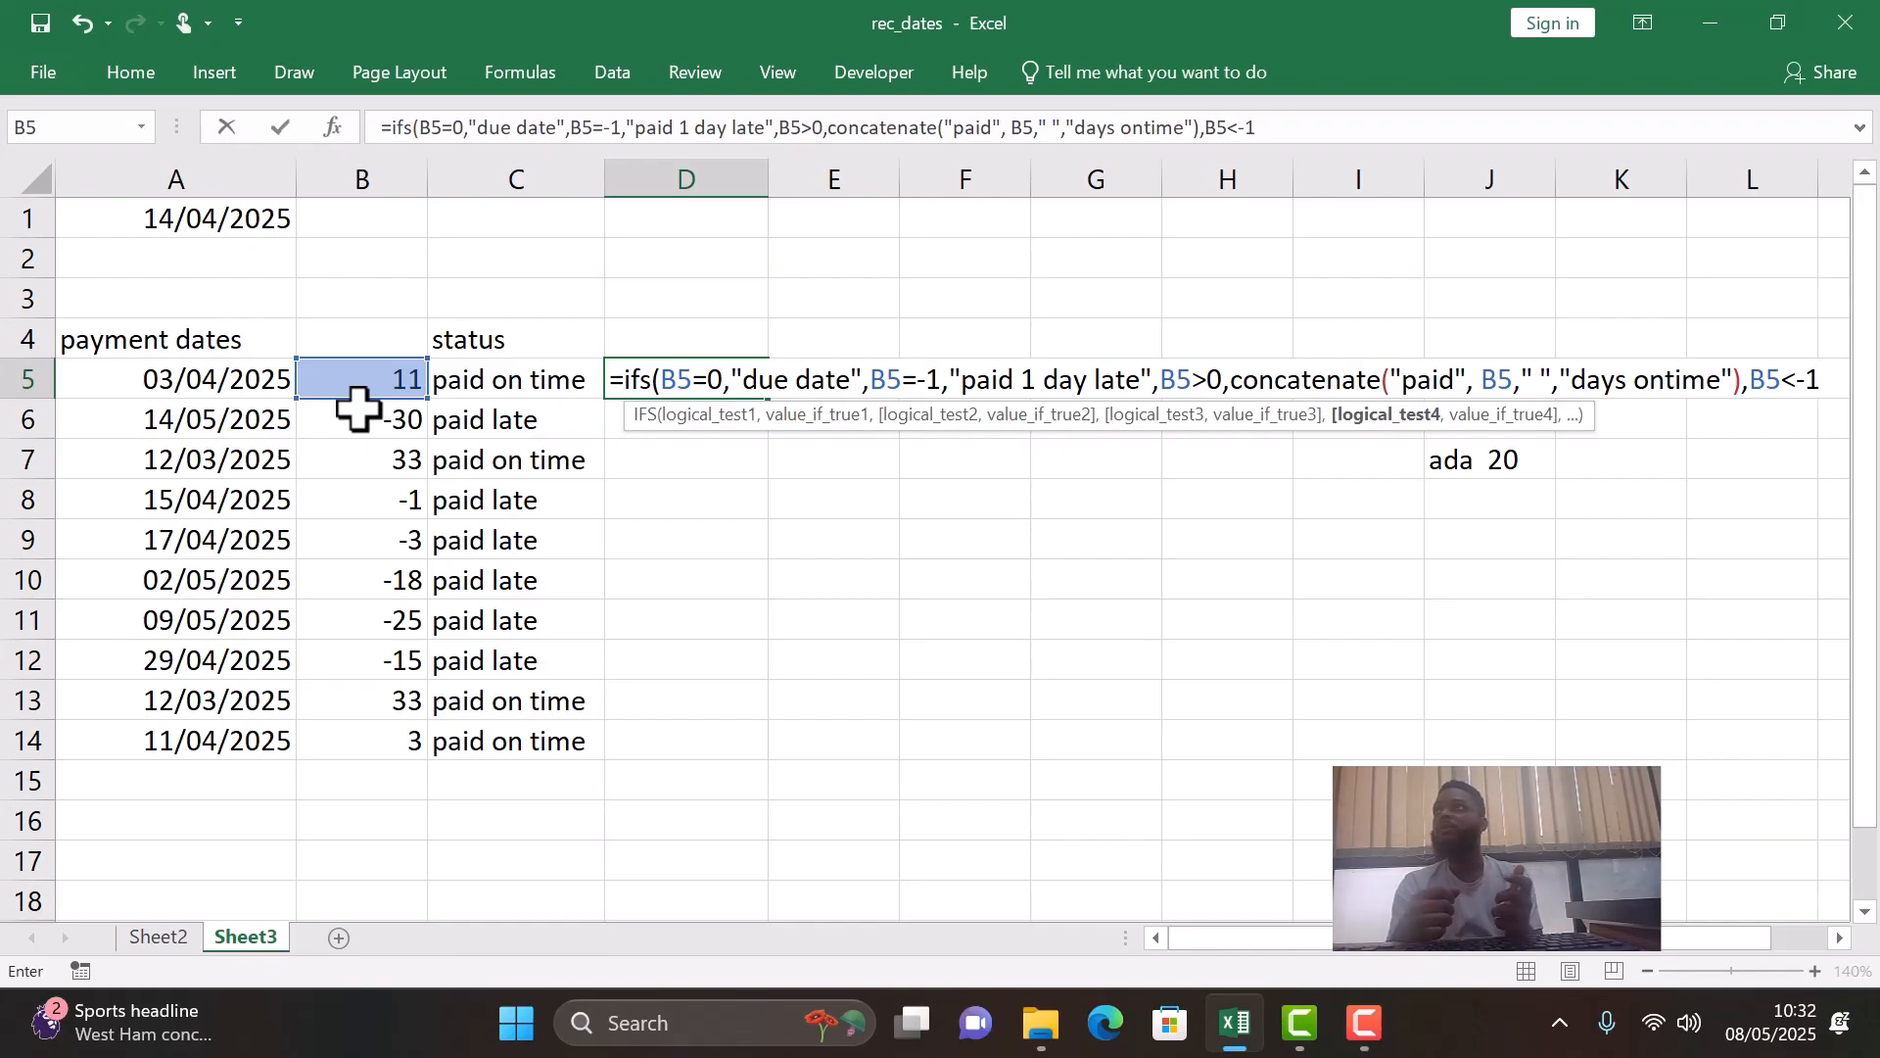
pyautogui.write(',')
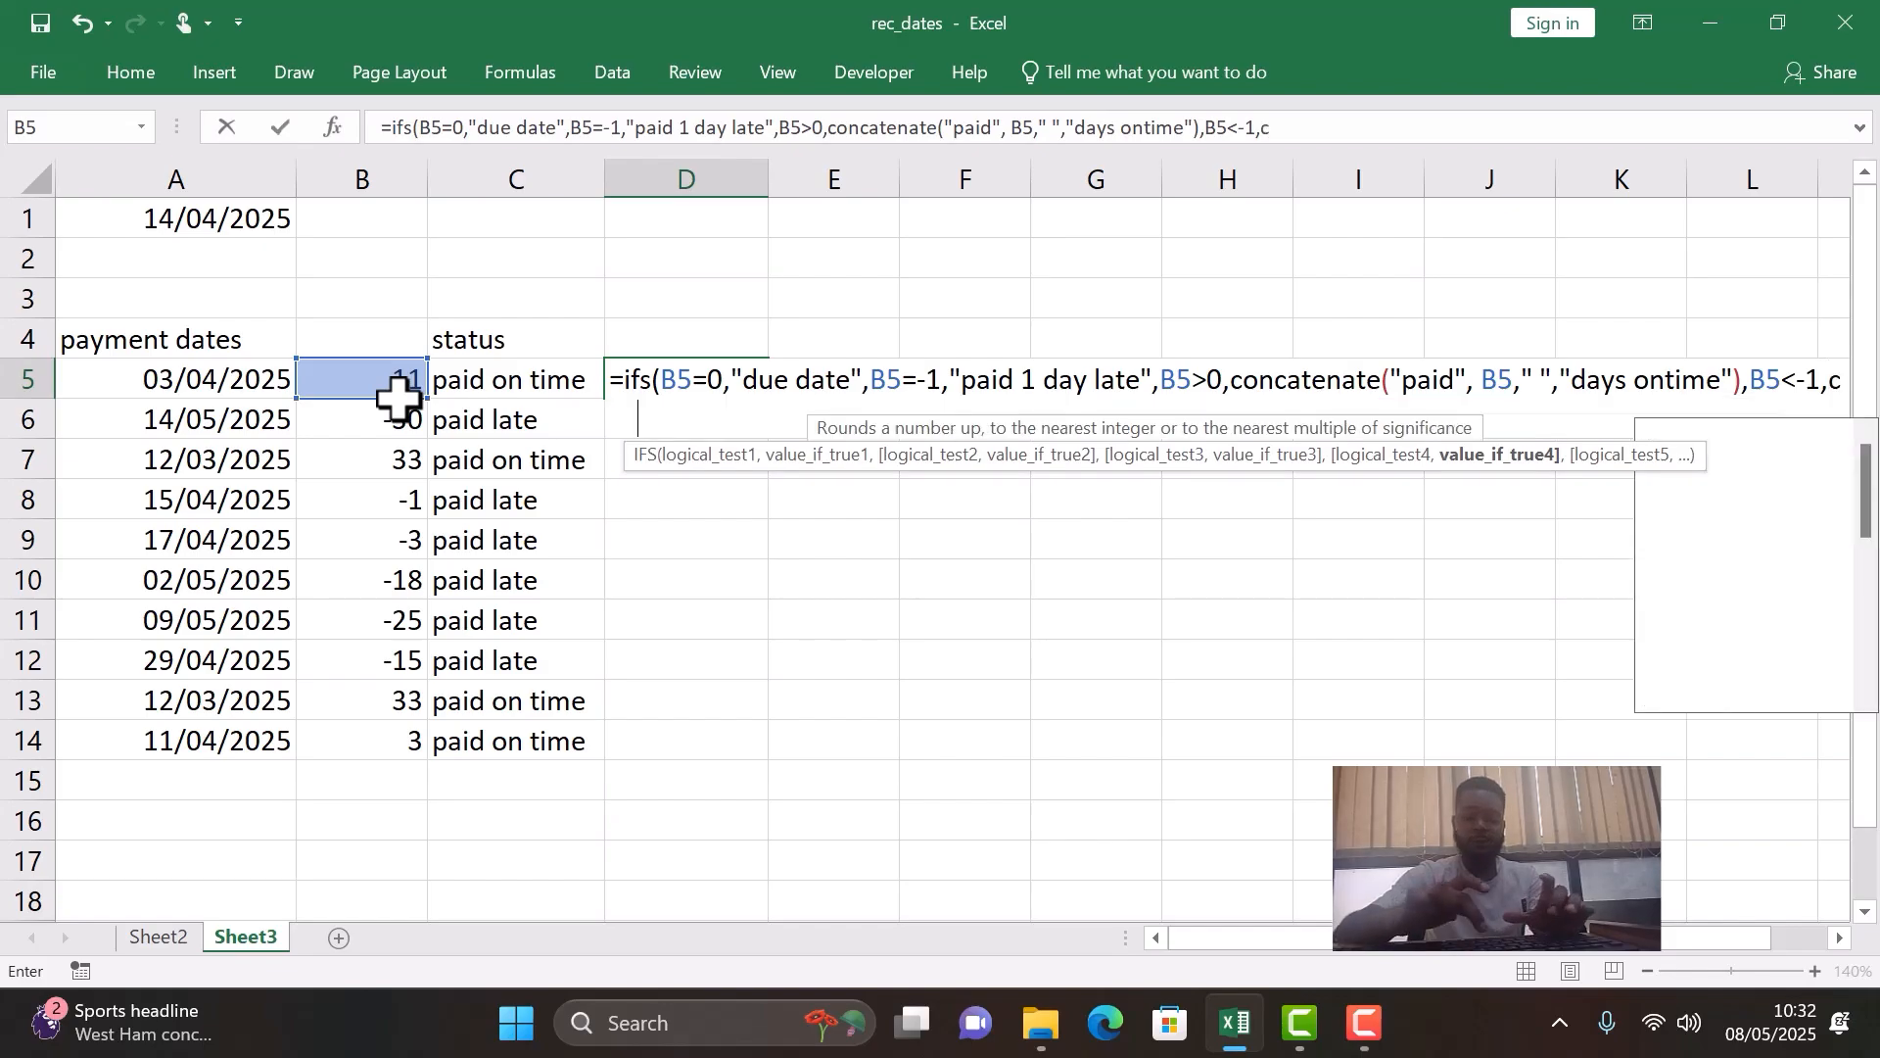
pyautogui.write('concaten')
pyautogui.write('atenat')
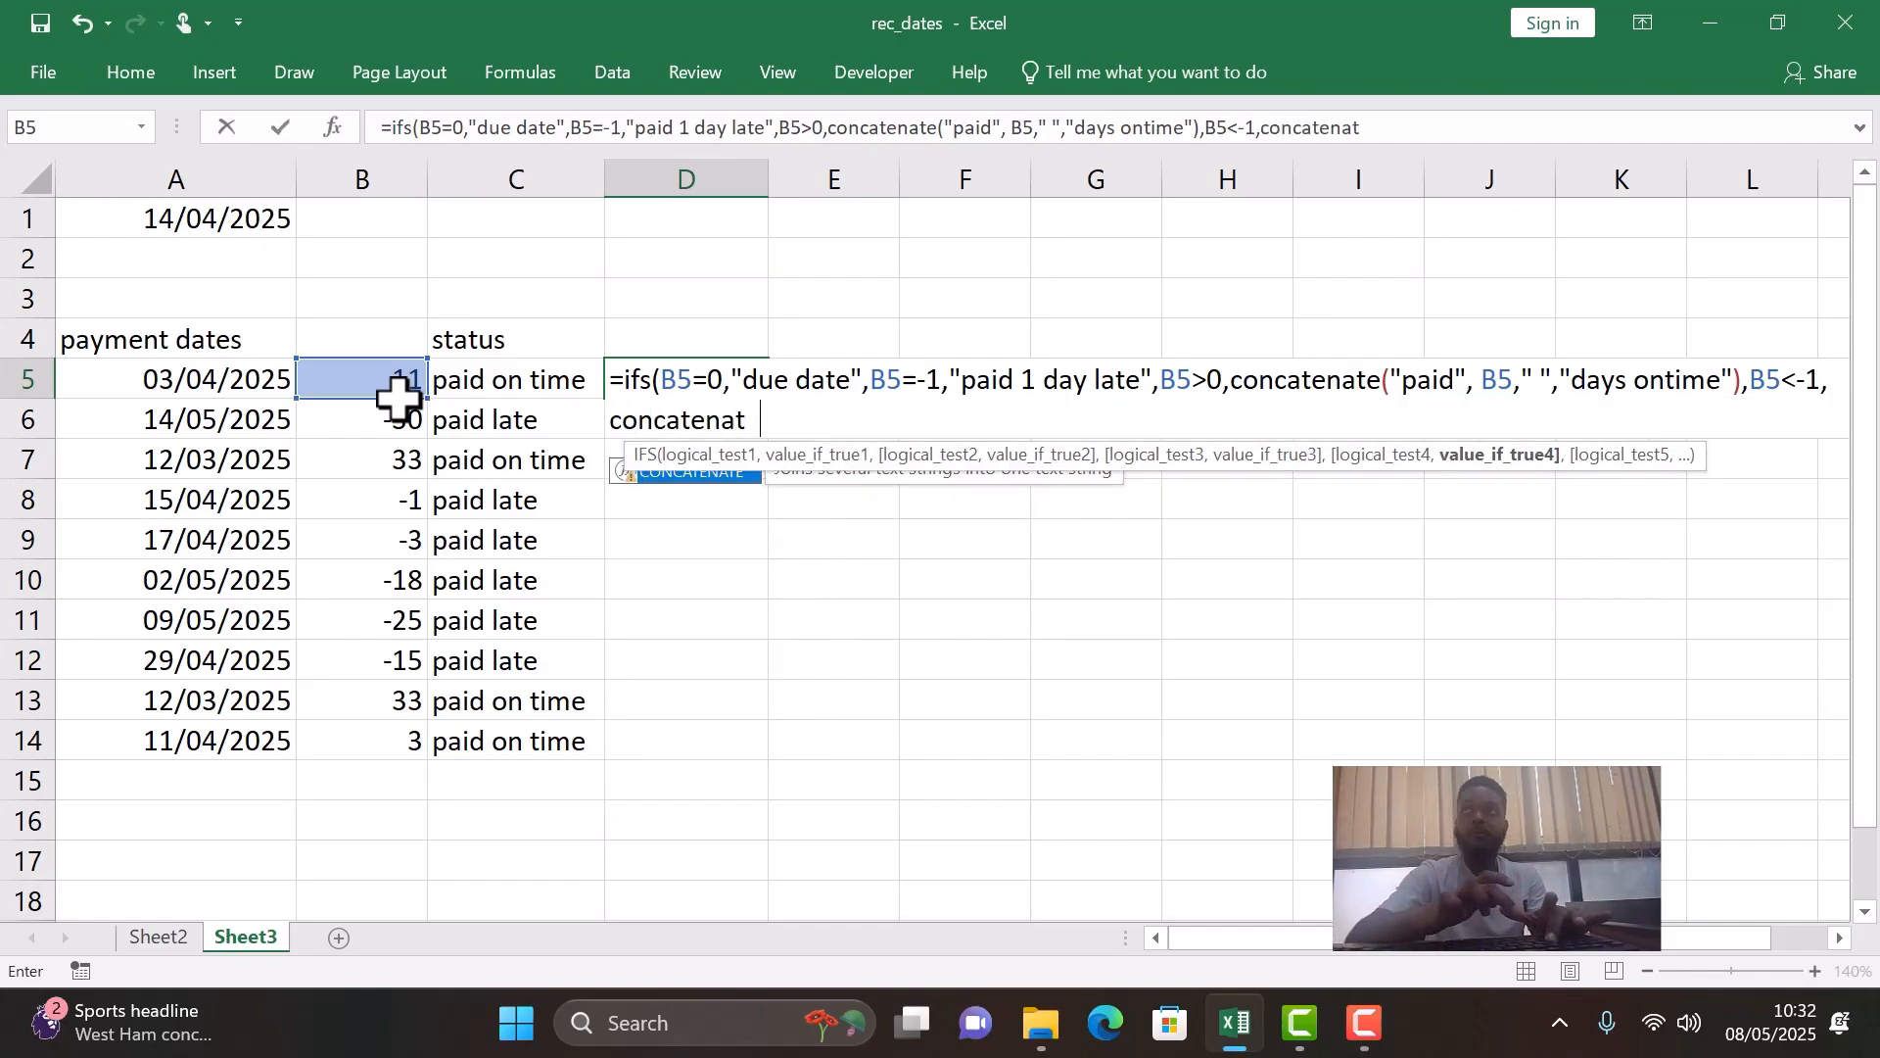
pyautogui.write('e(')
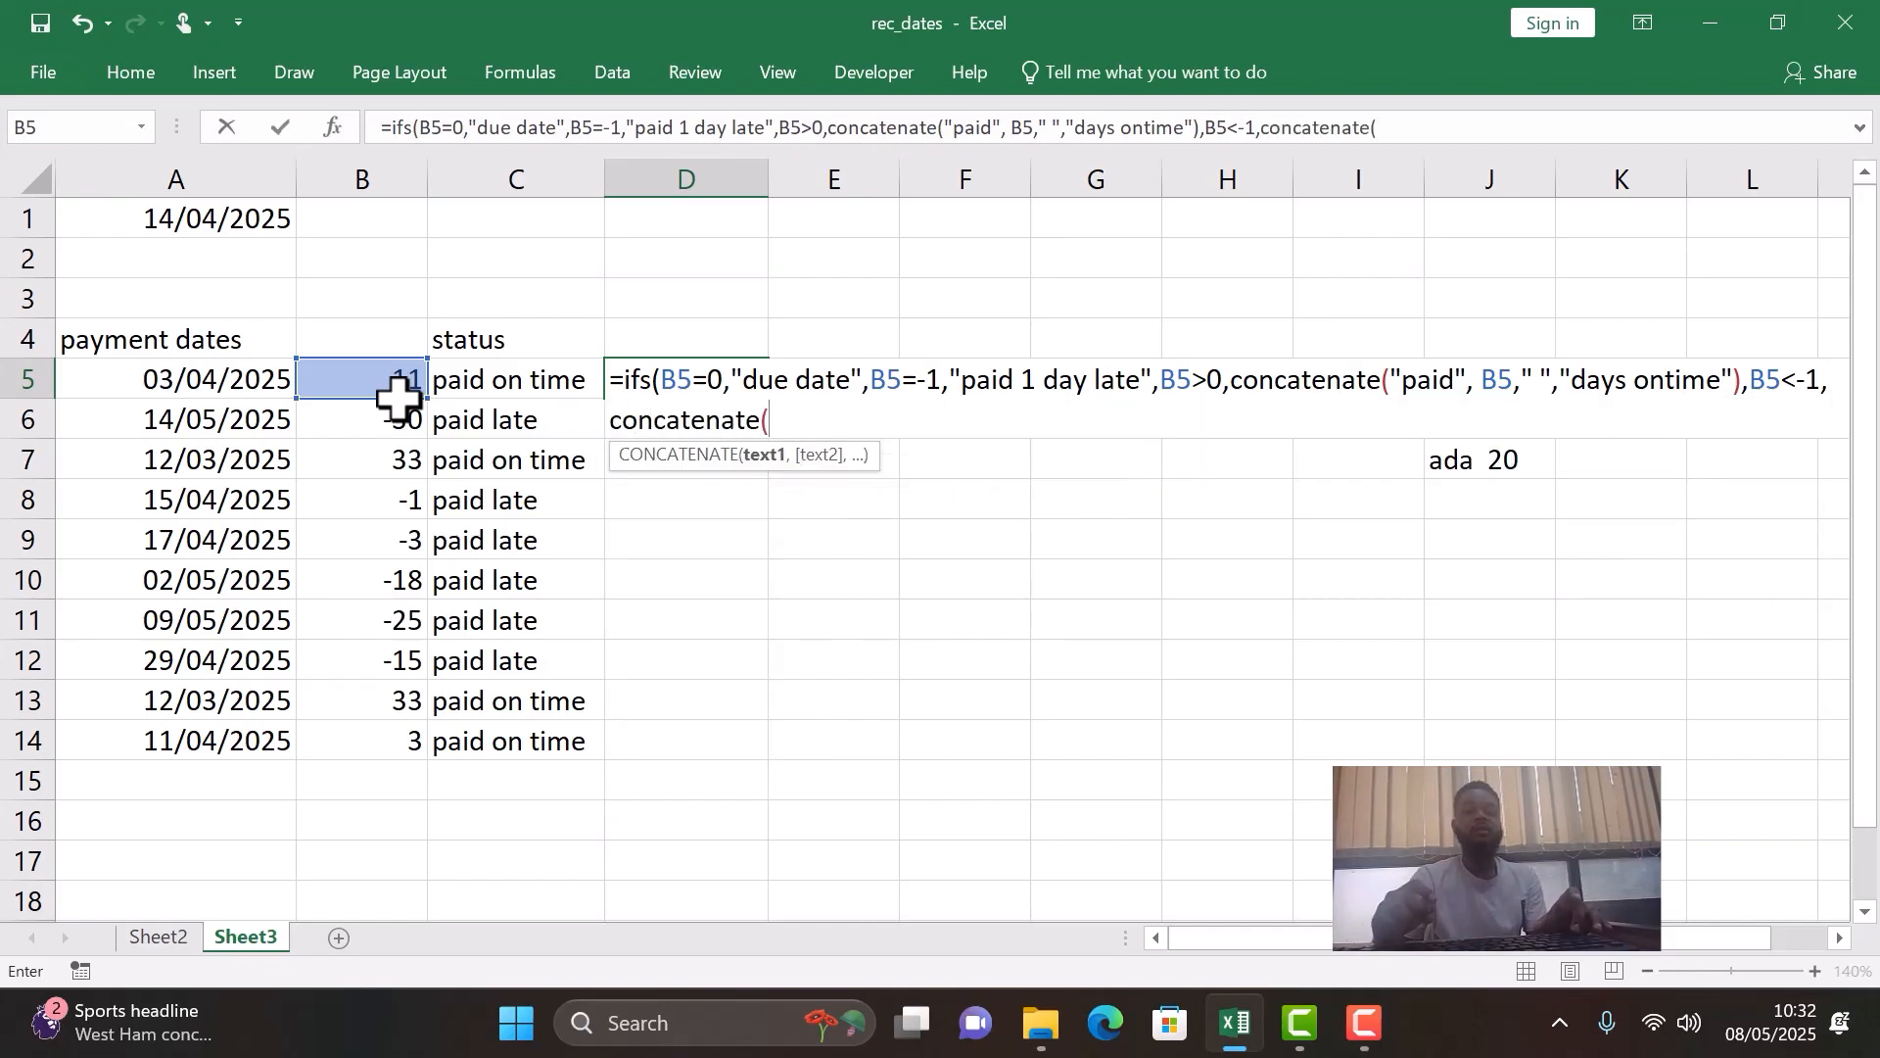
pyautogui.write('@')
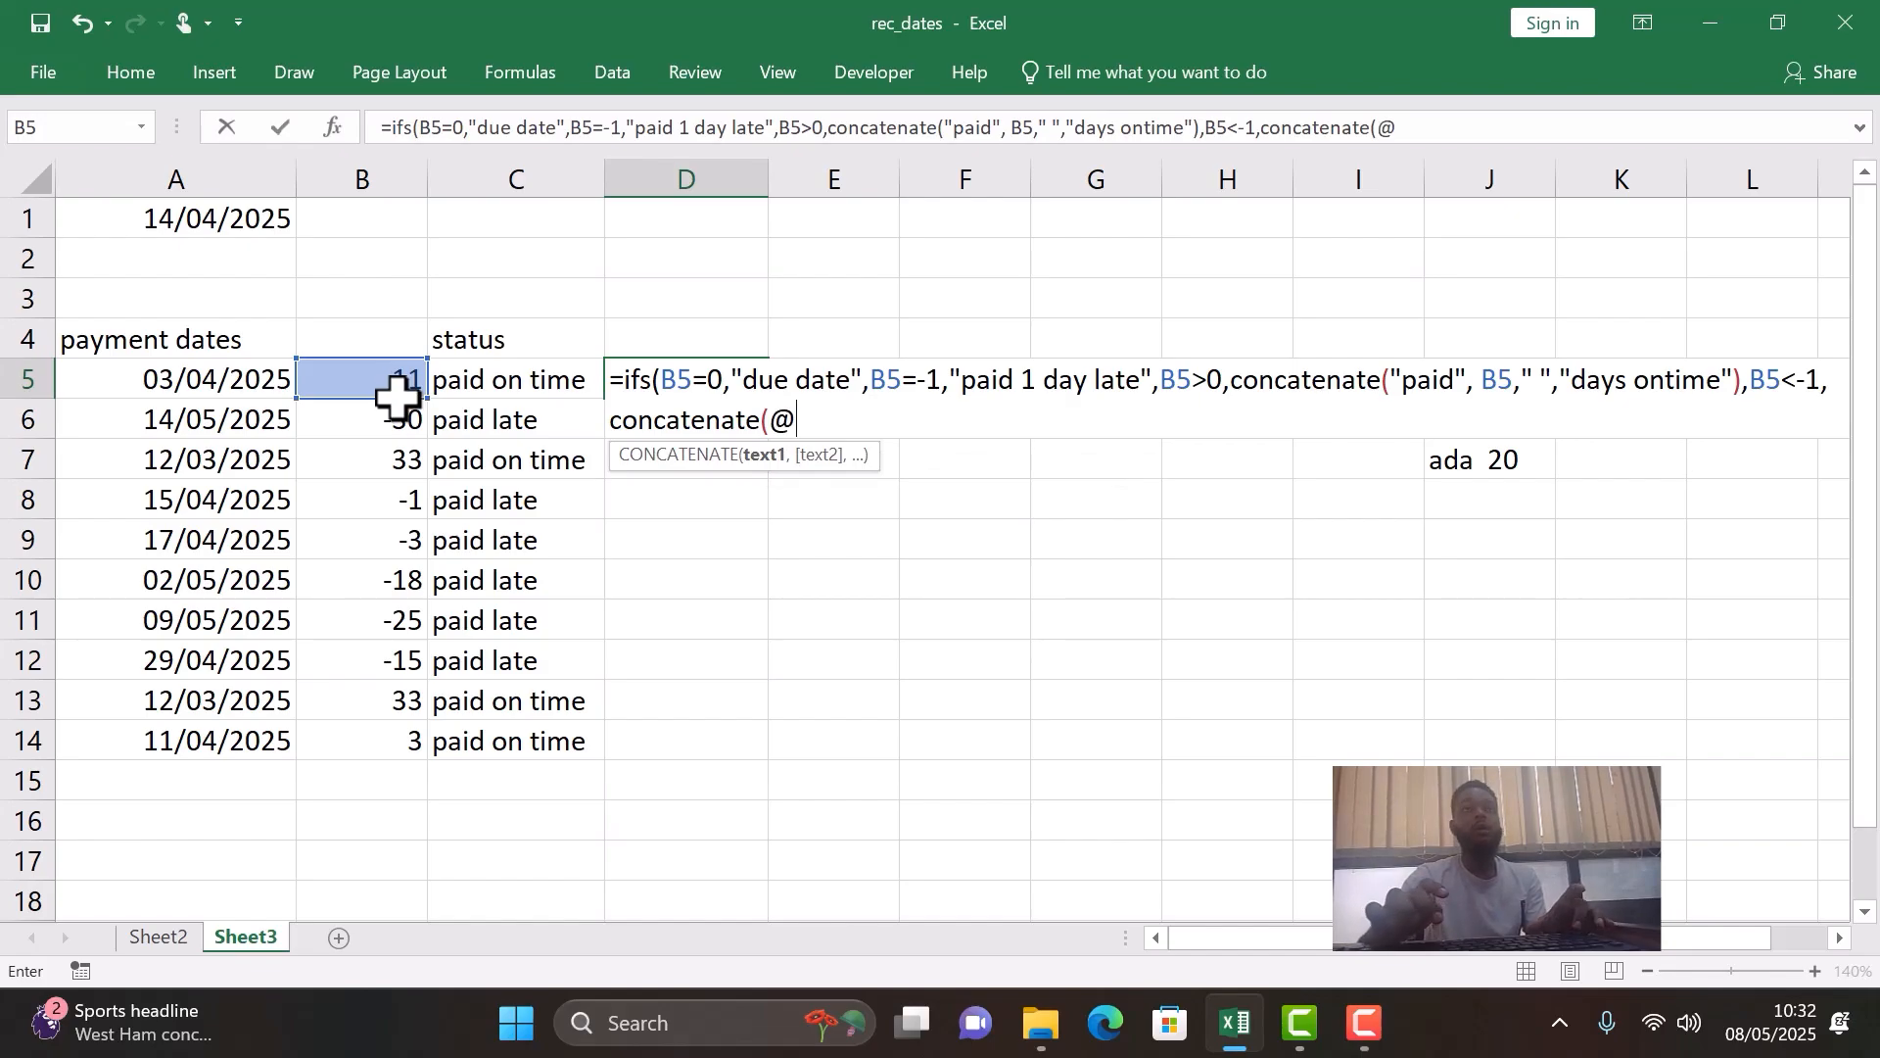
# - Give the second CONCATENATE in the D5 formula the text "paid" and a quoted single space as its first two arguments
pyautogui.press('BackSpace')
pyautogui.write('"pai ')
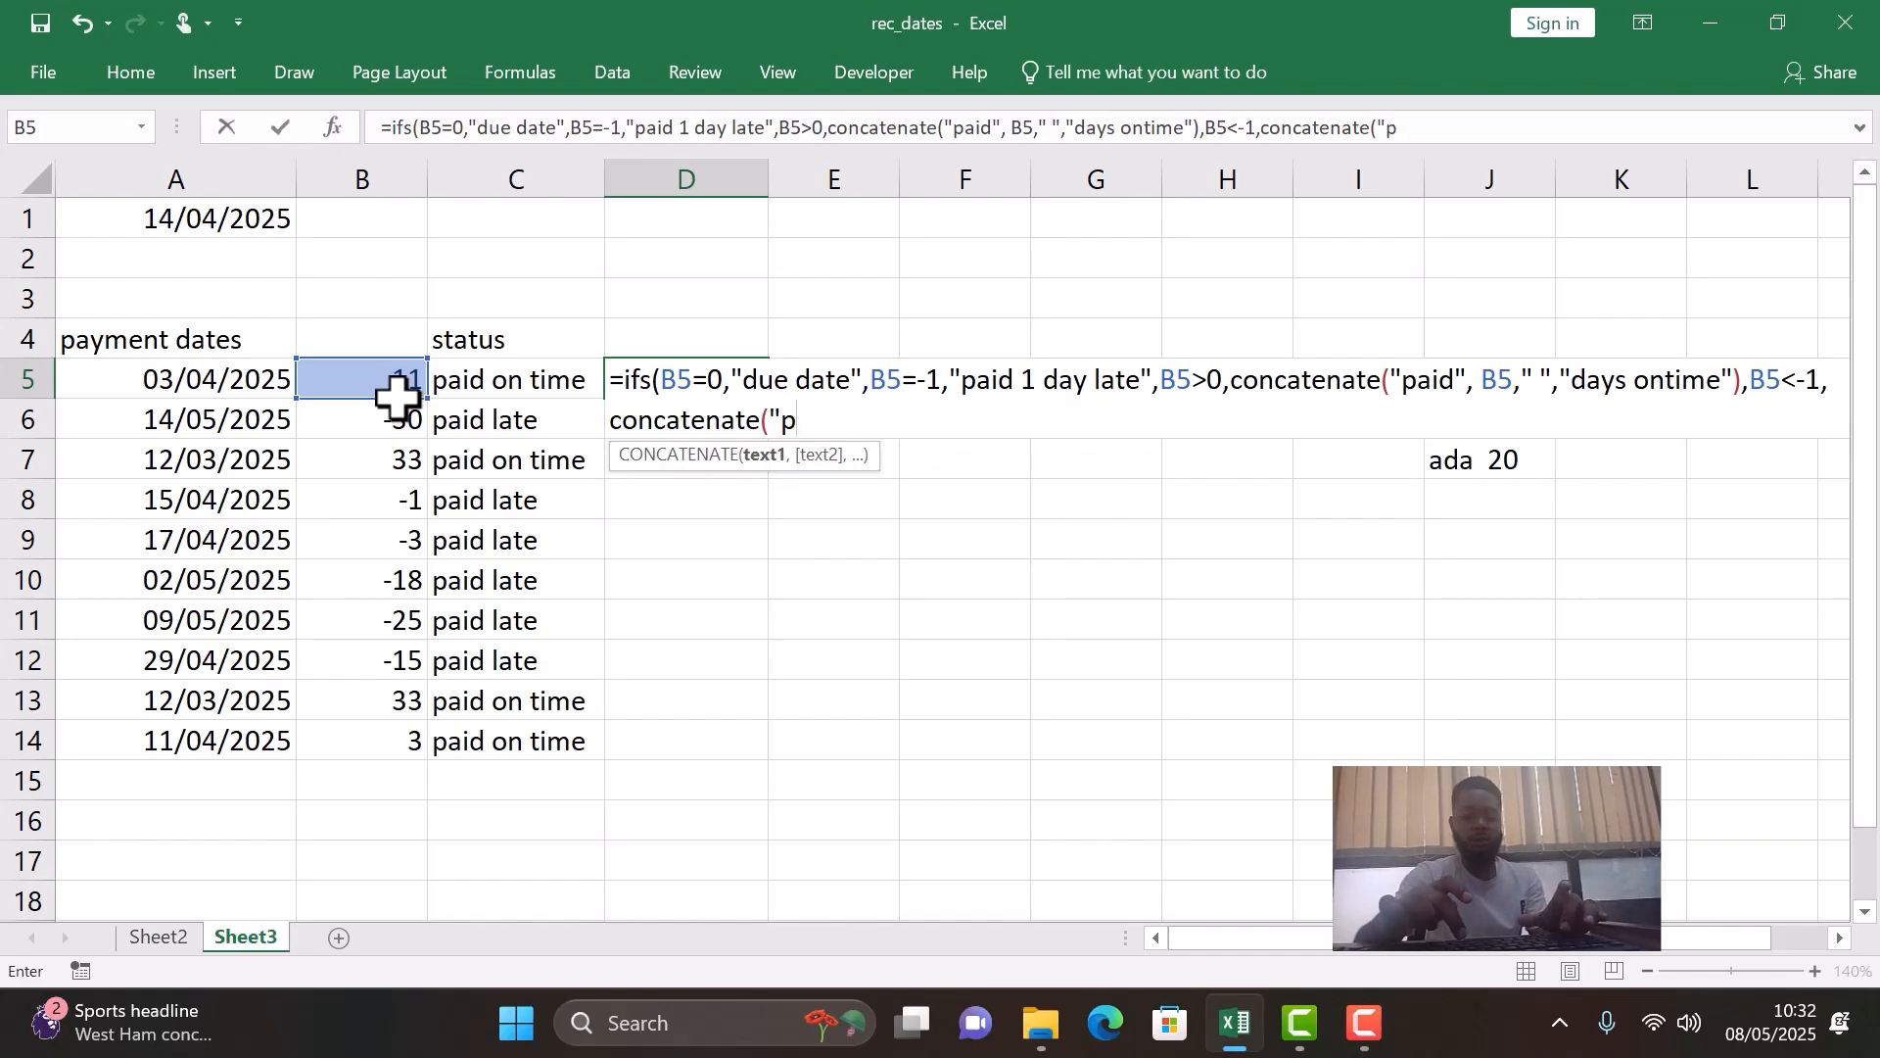
pyautogui.write('d"')
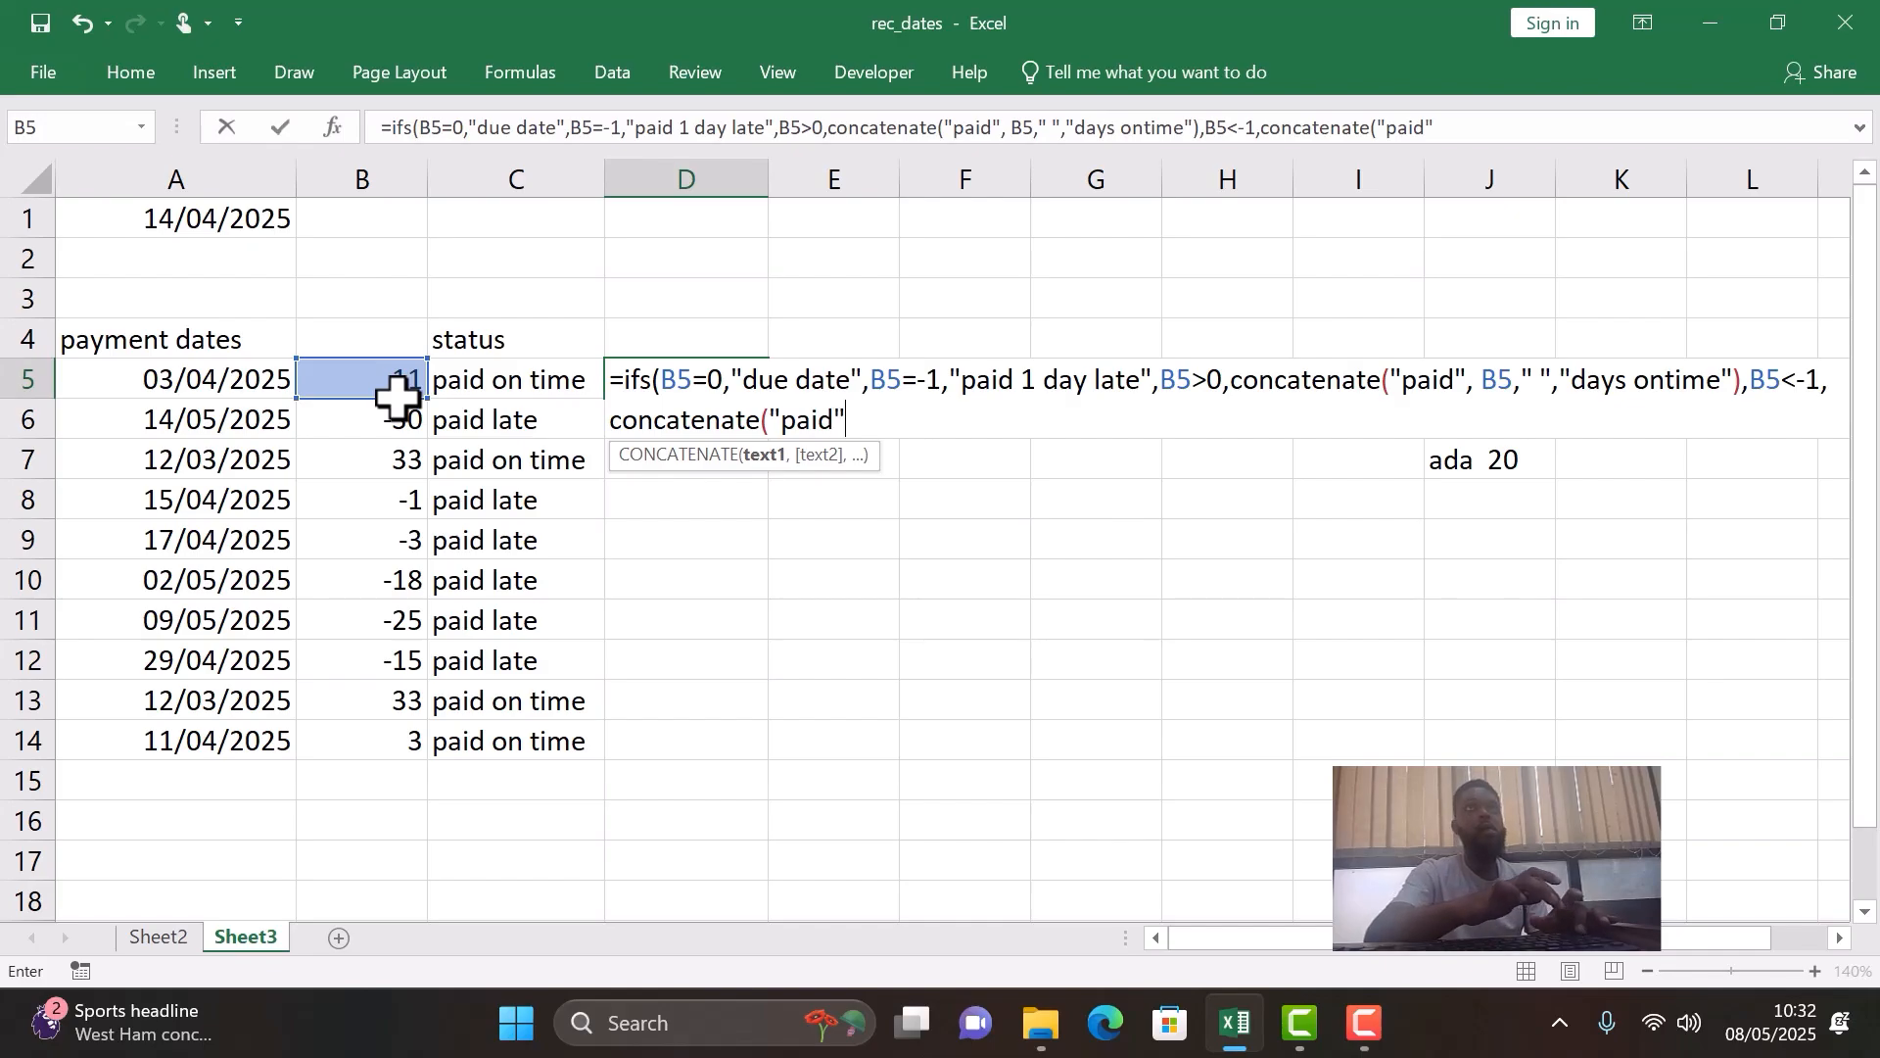
pyautogui.write(',')
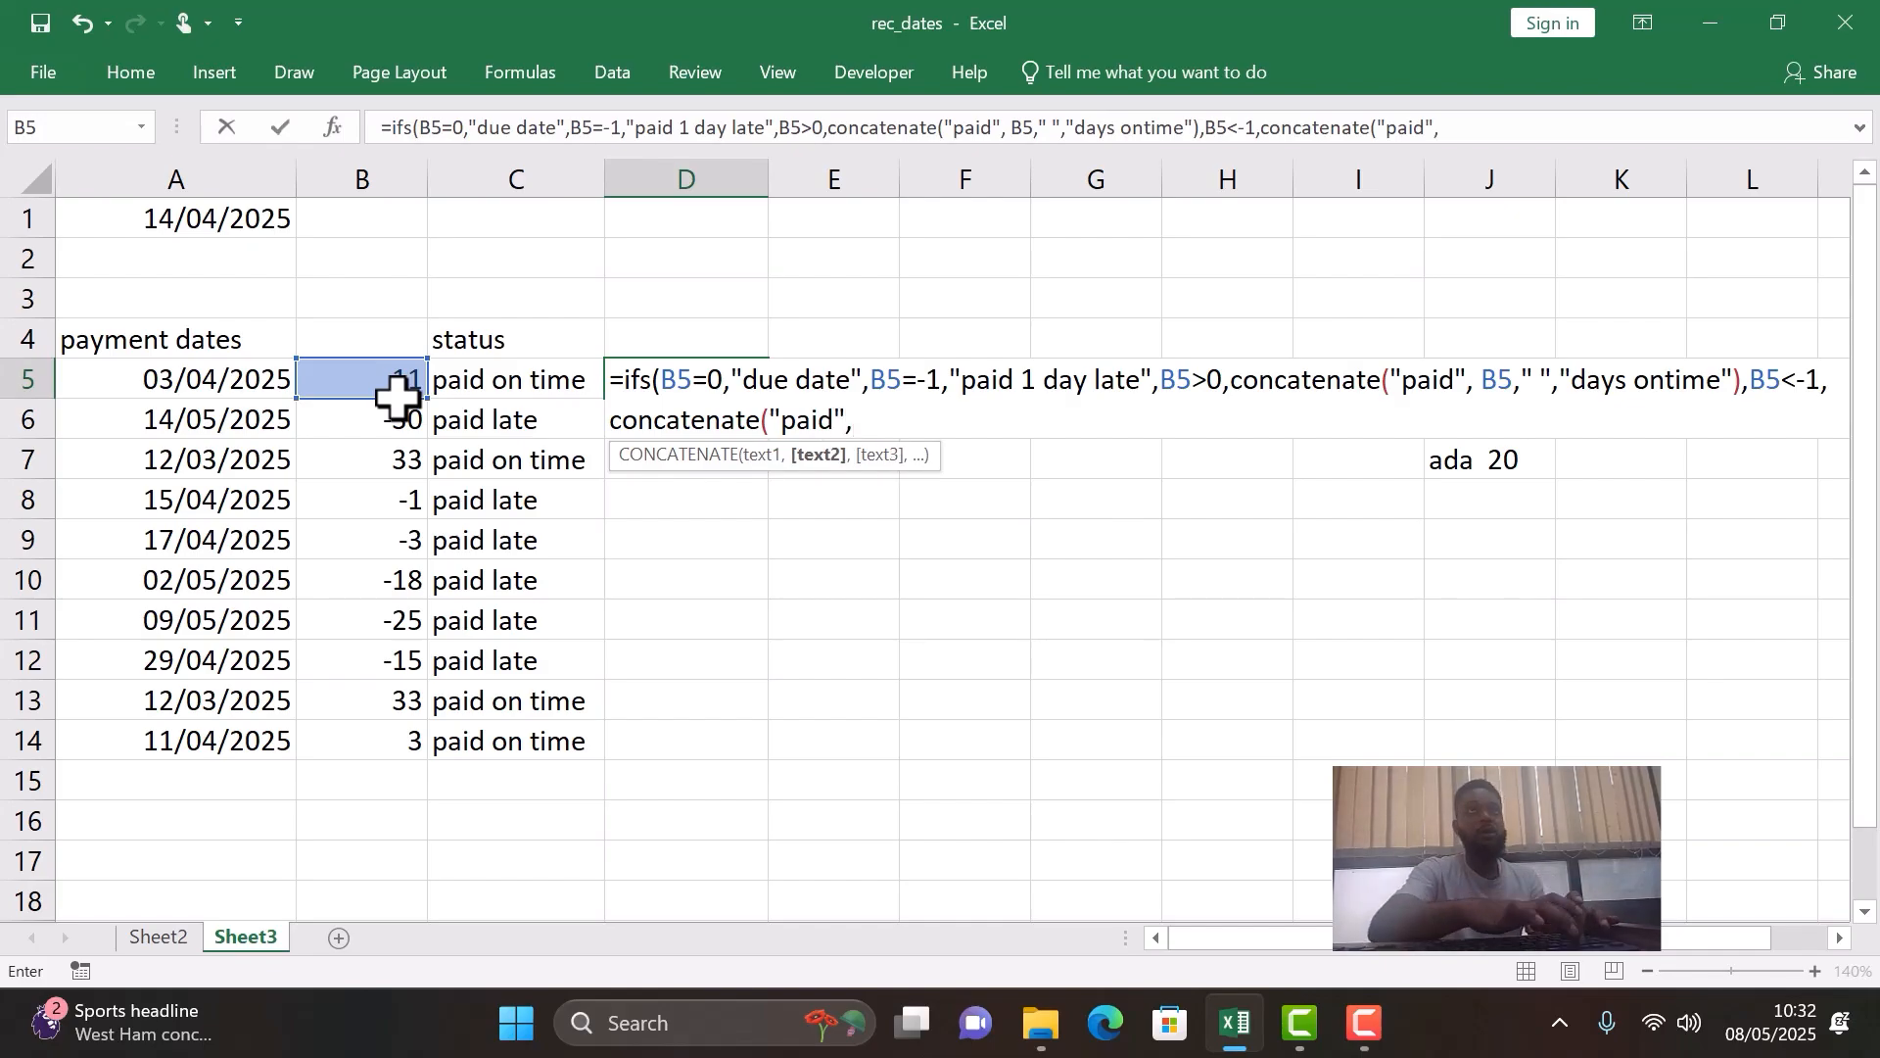
pyautogui.write('" "')
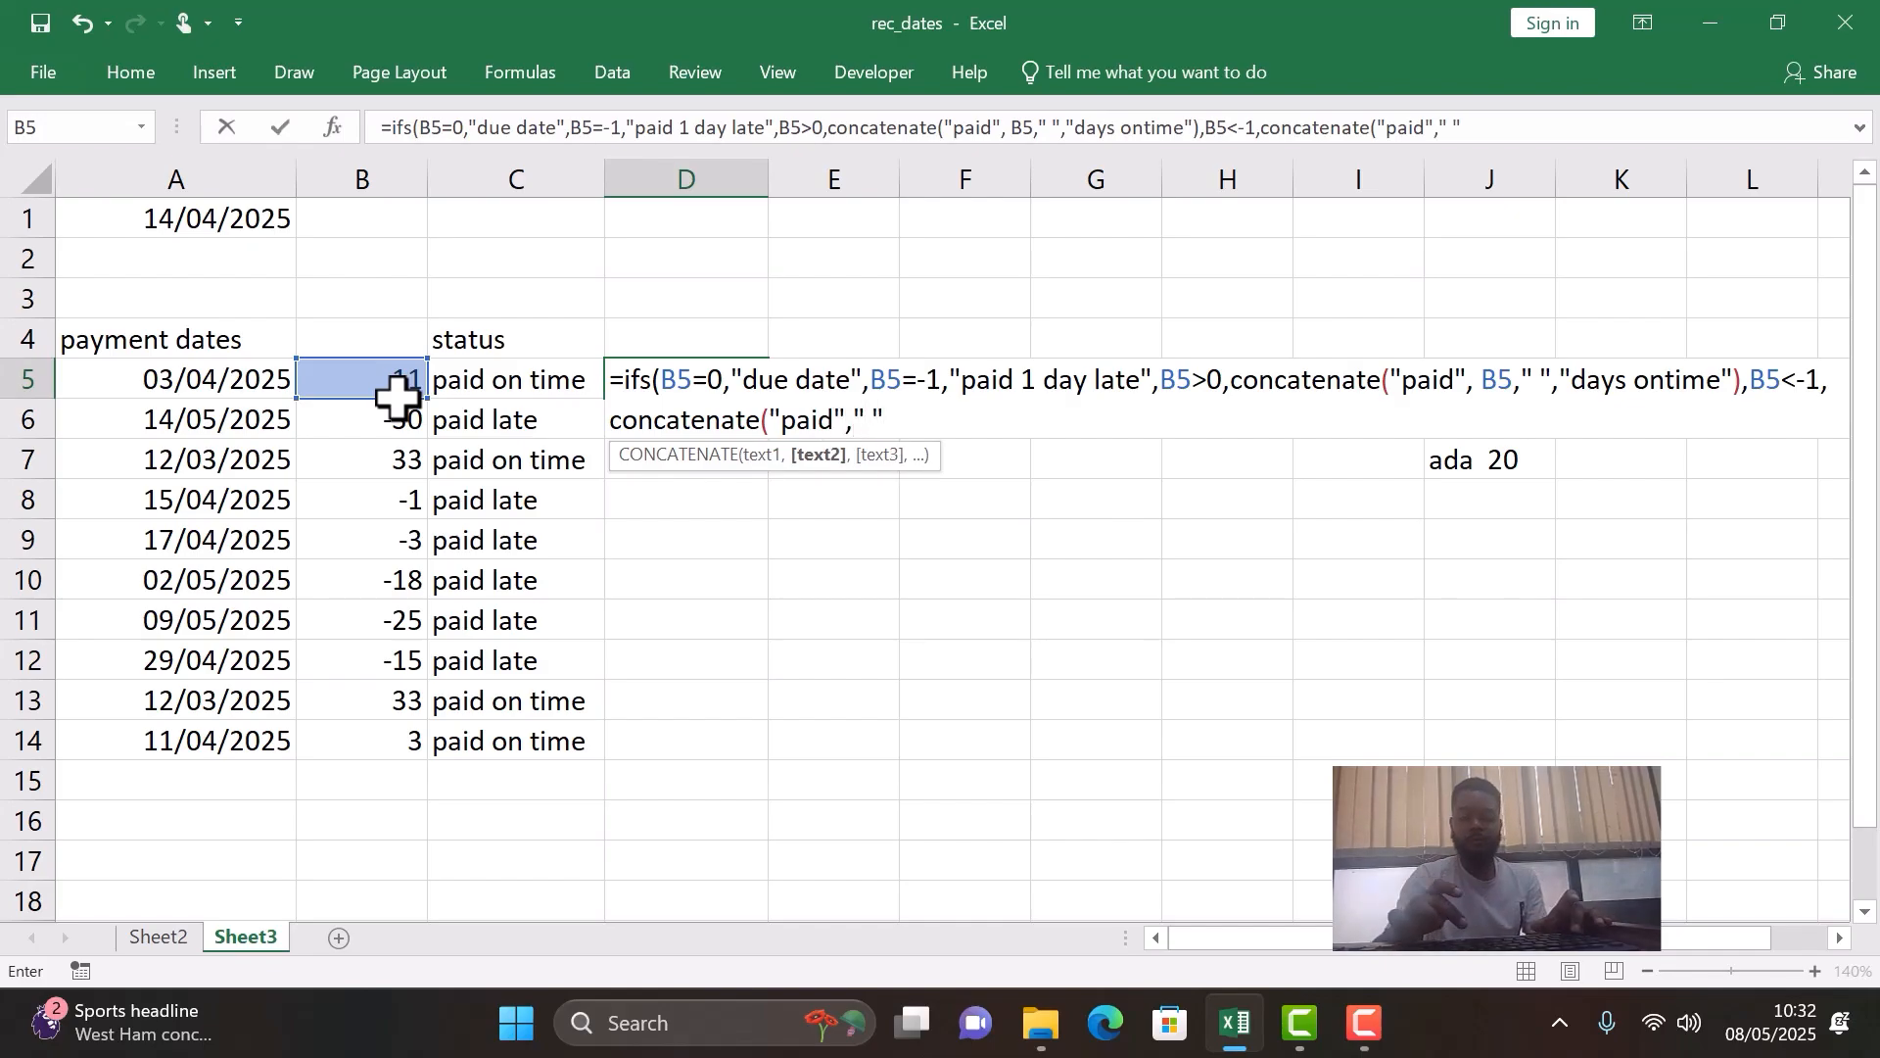
pyautogui.write(',')
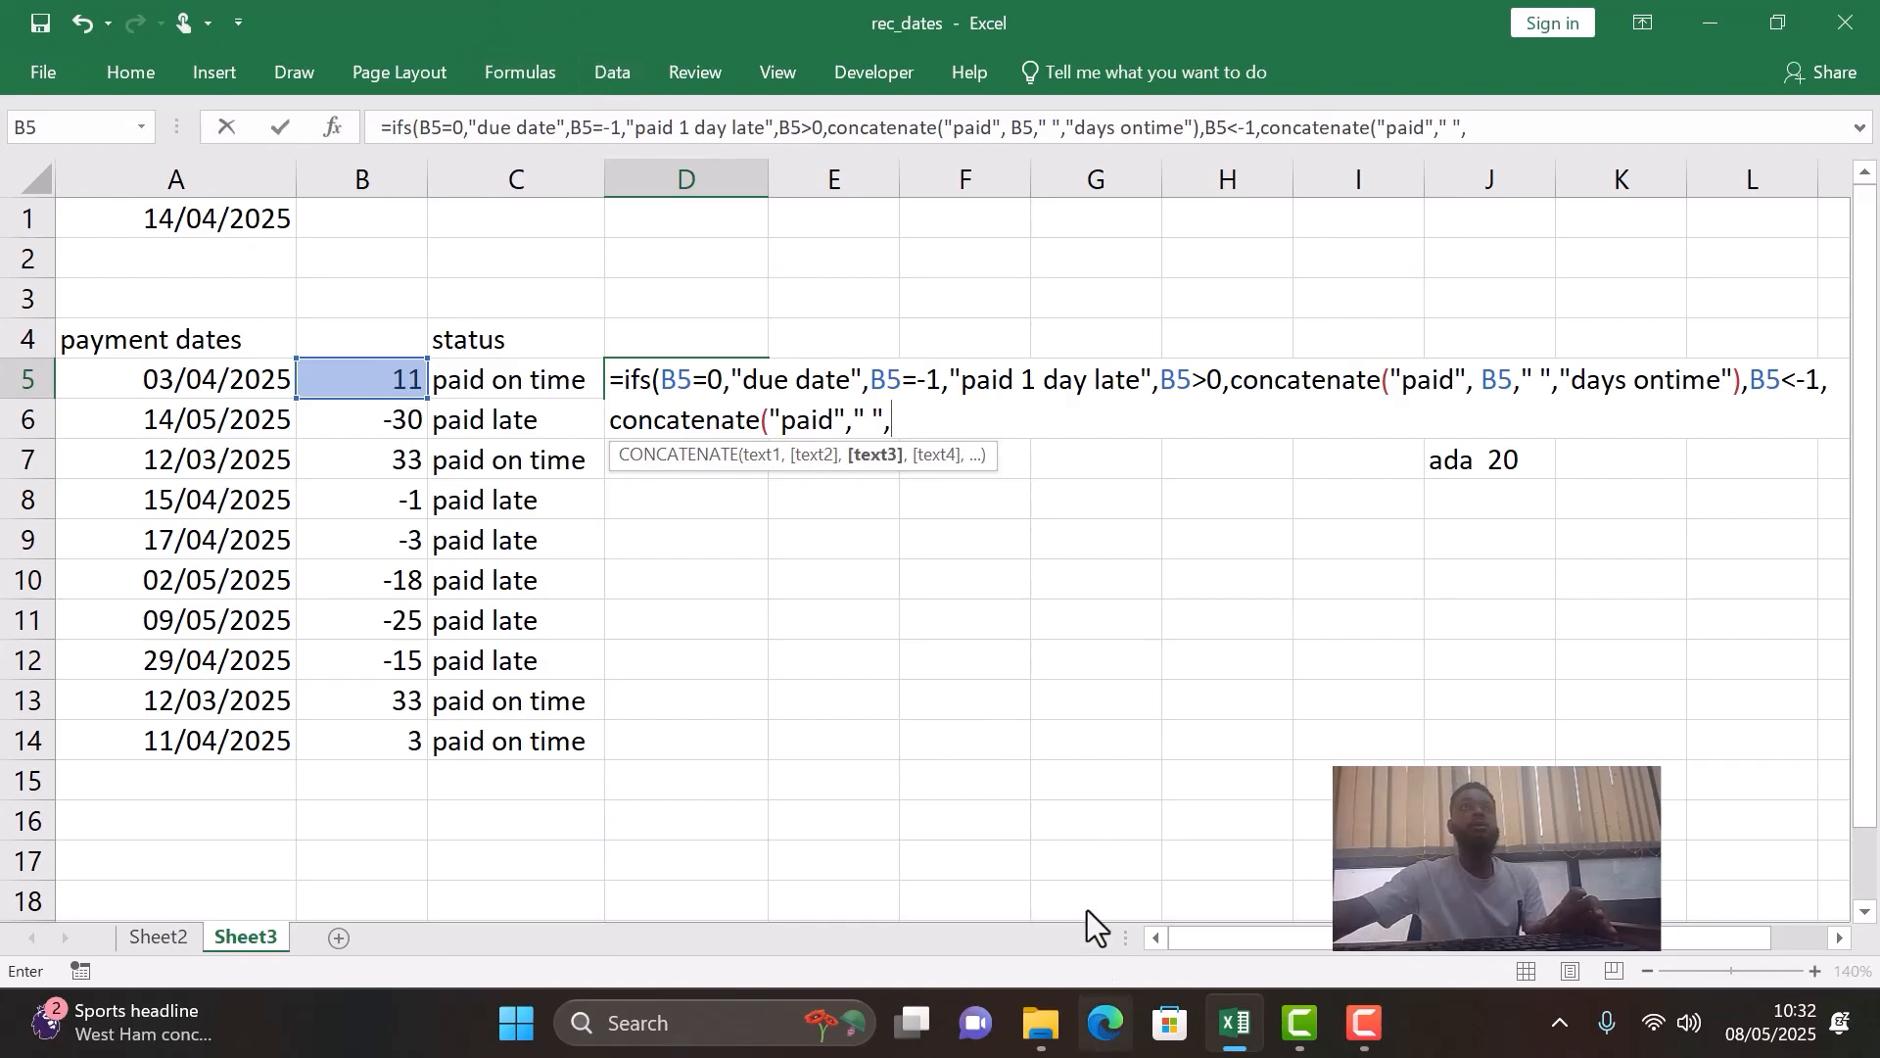
# - Add the reference B5 and another quoted single space to the second CONCATENATE in the D5 formula
pyautogui.click(364, 380)
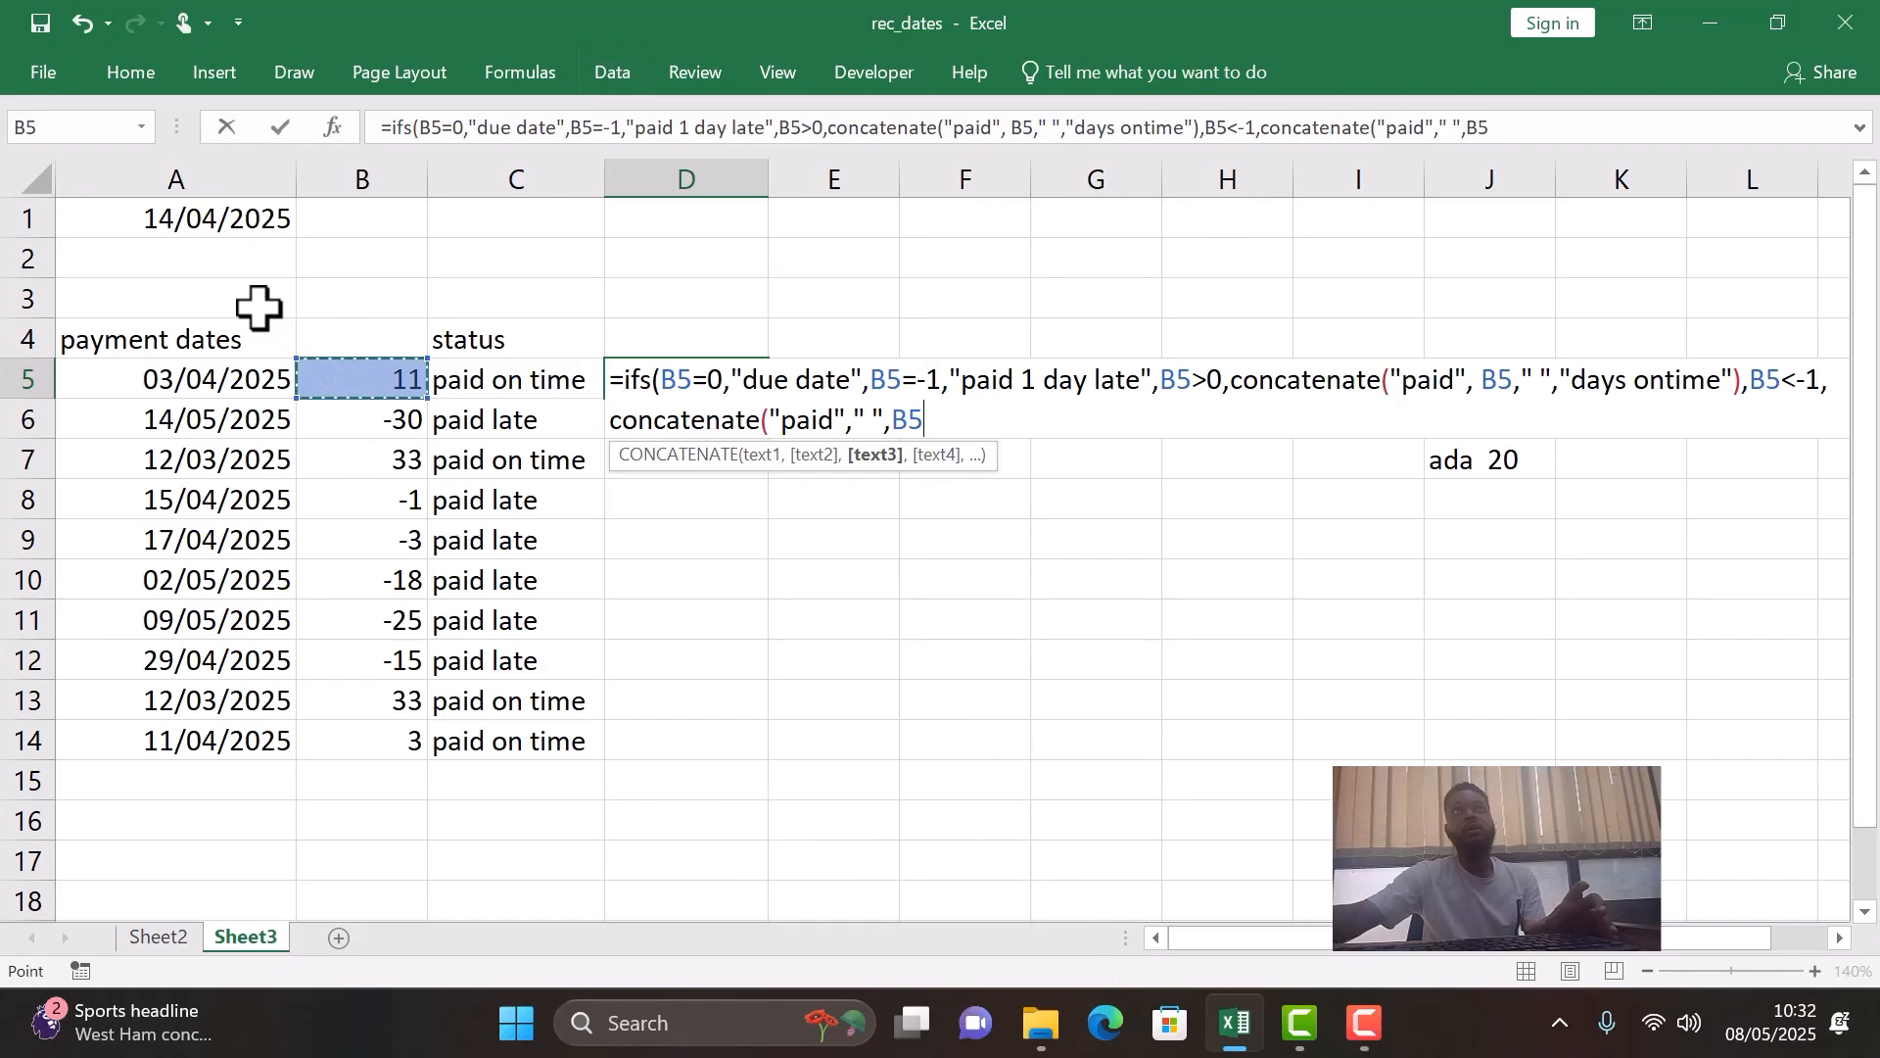
pyautogui.write(',')
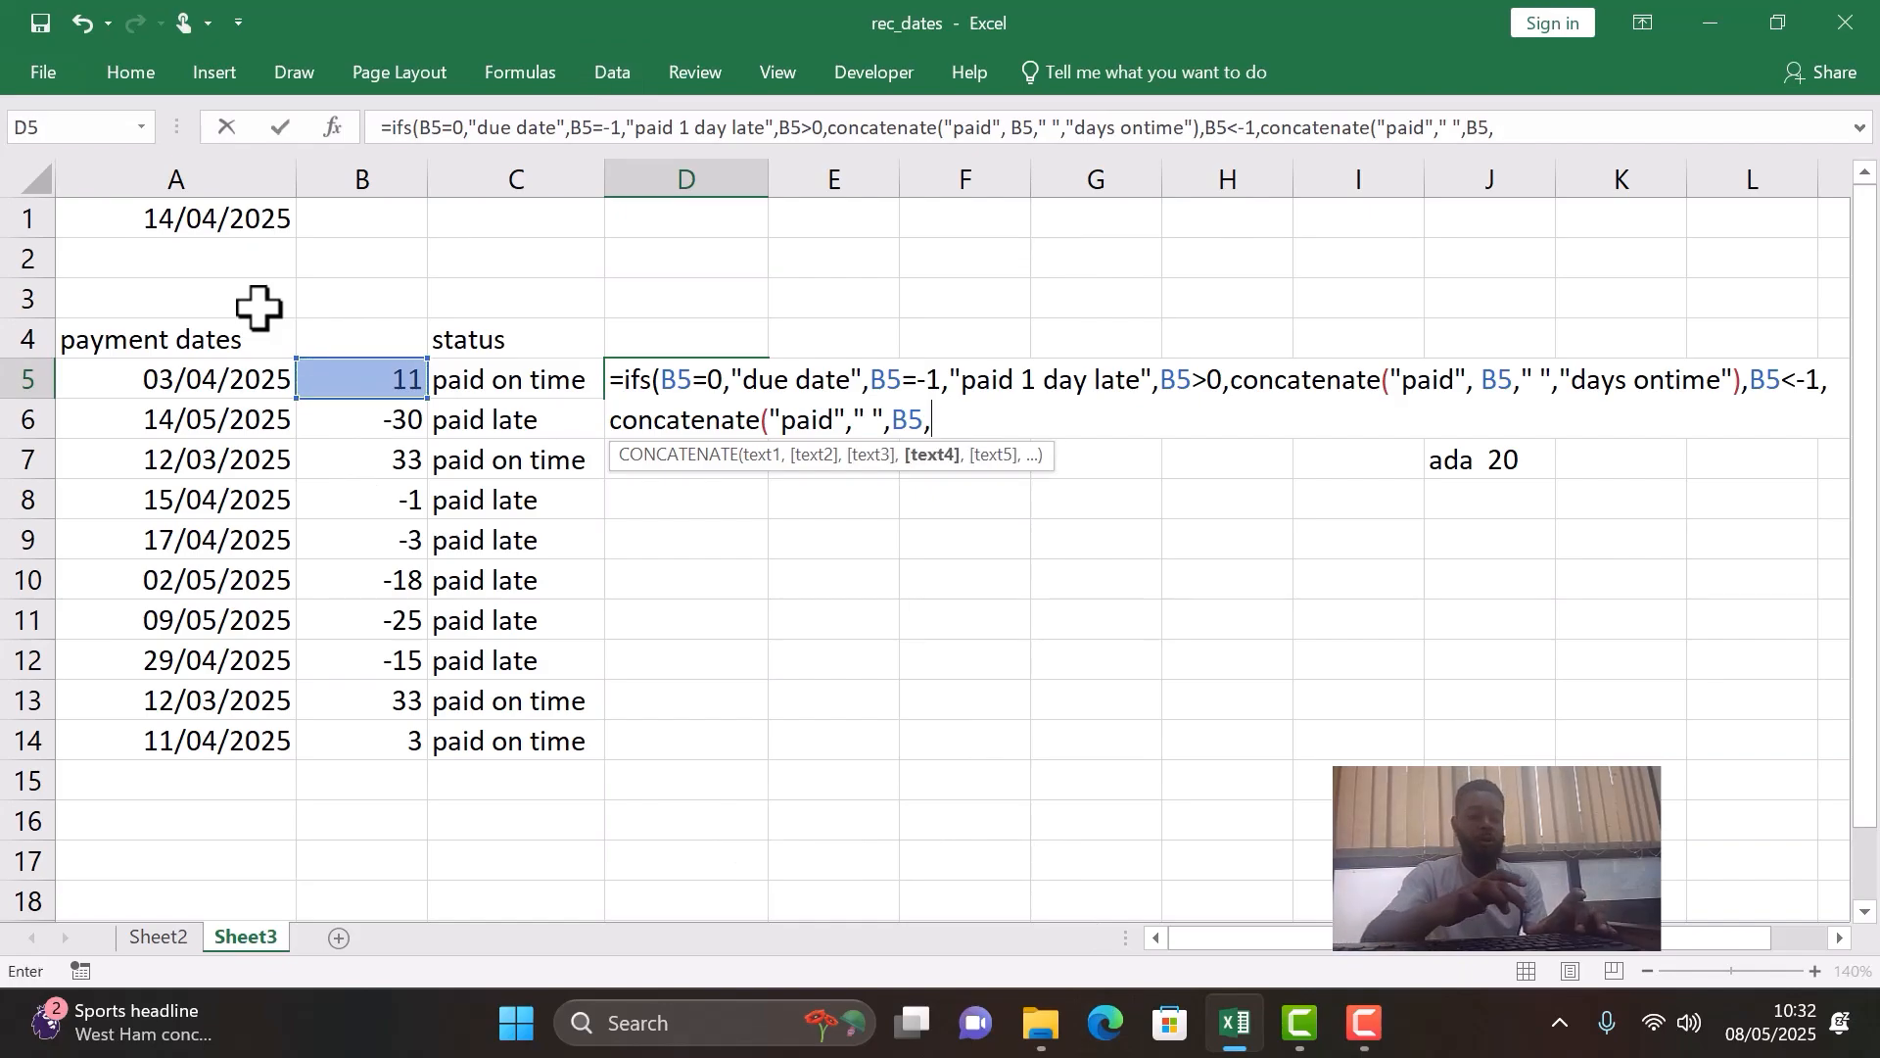
pyautogui.write('" "')
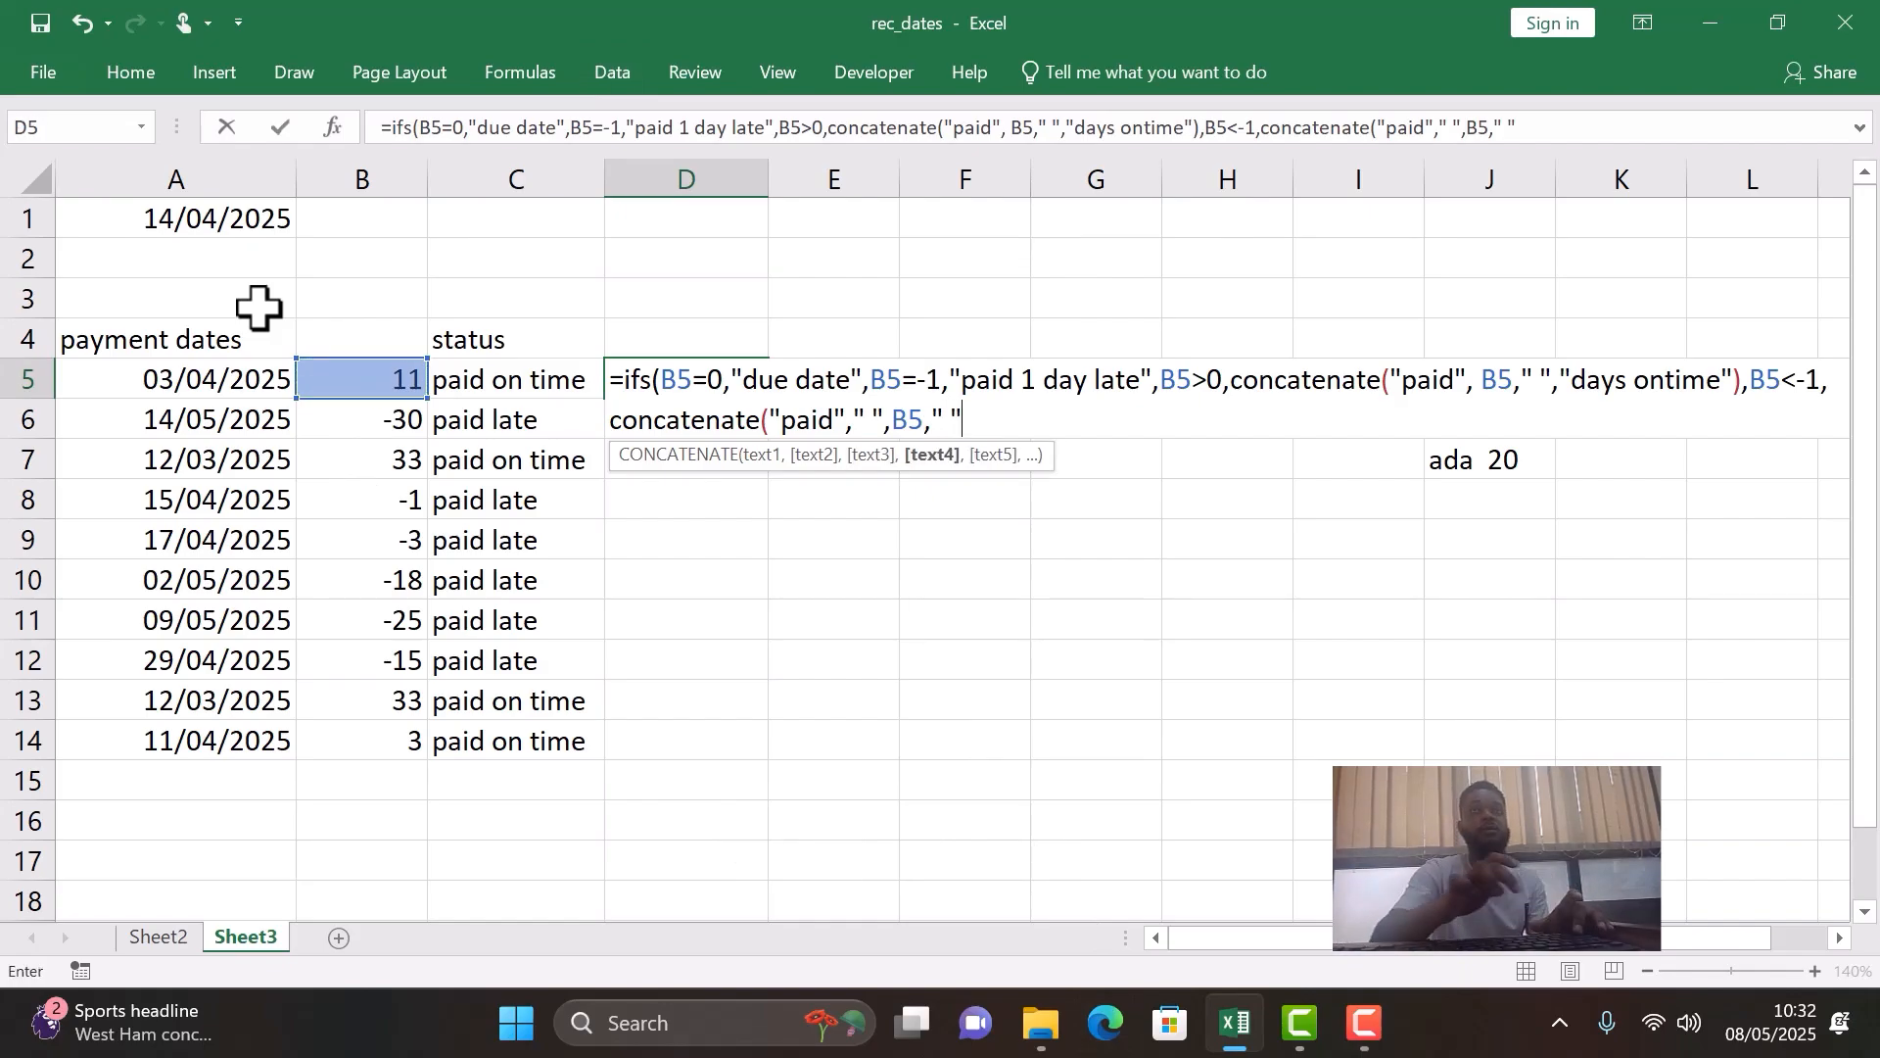
pyautogui.write(',B5," ","')
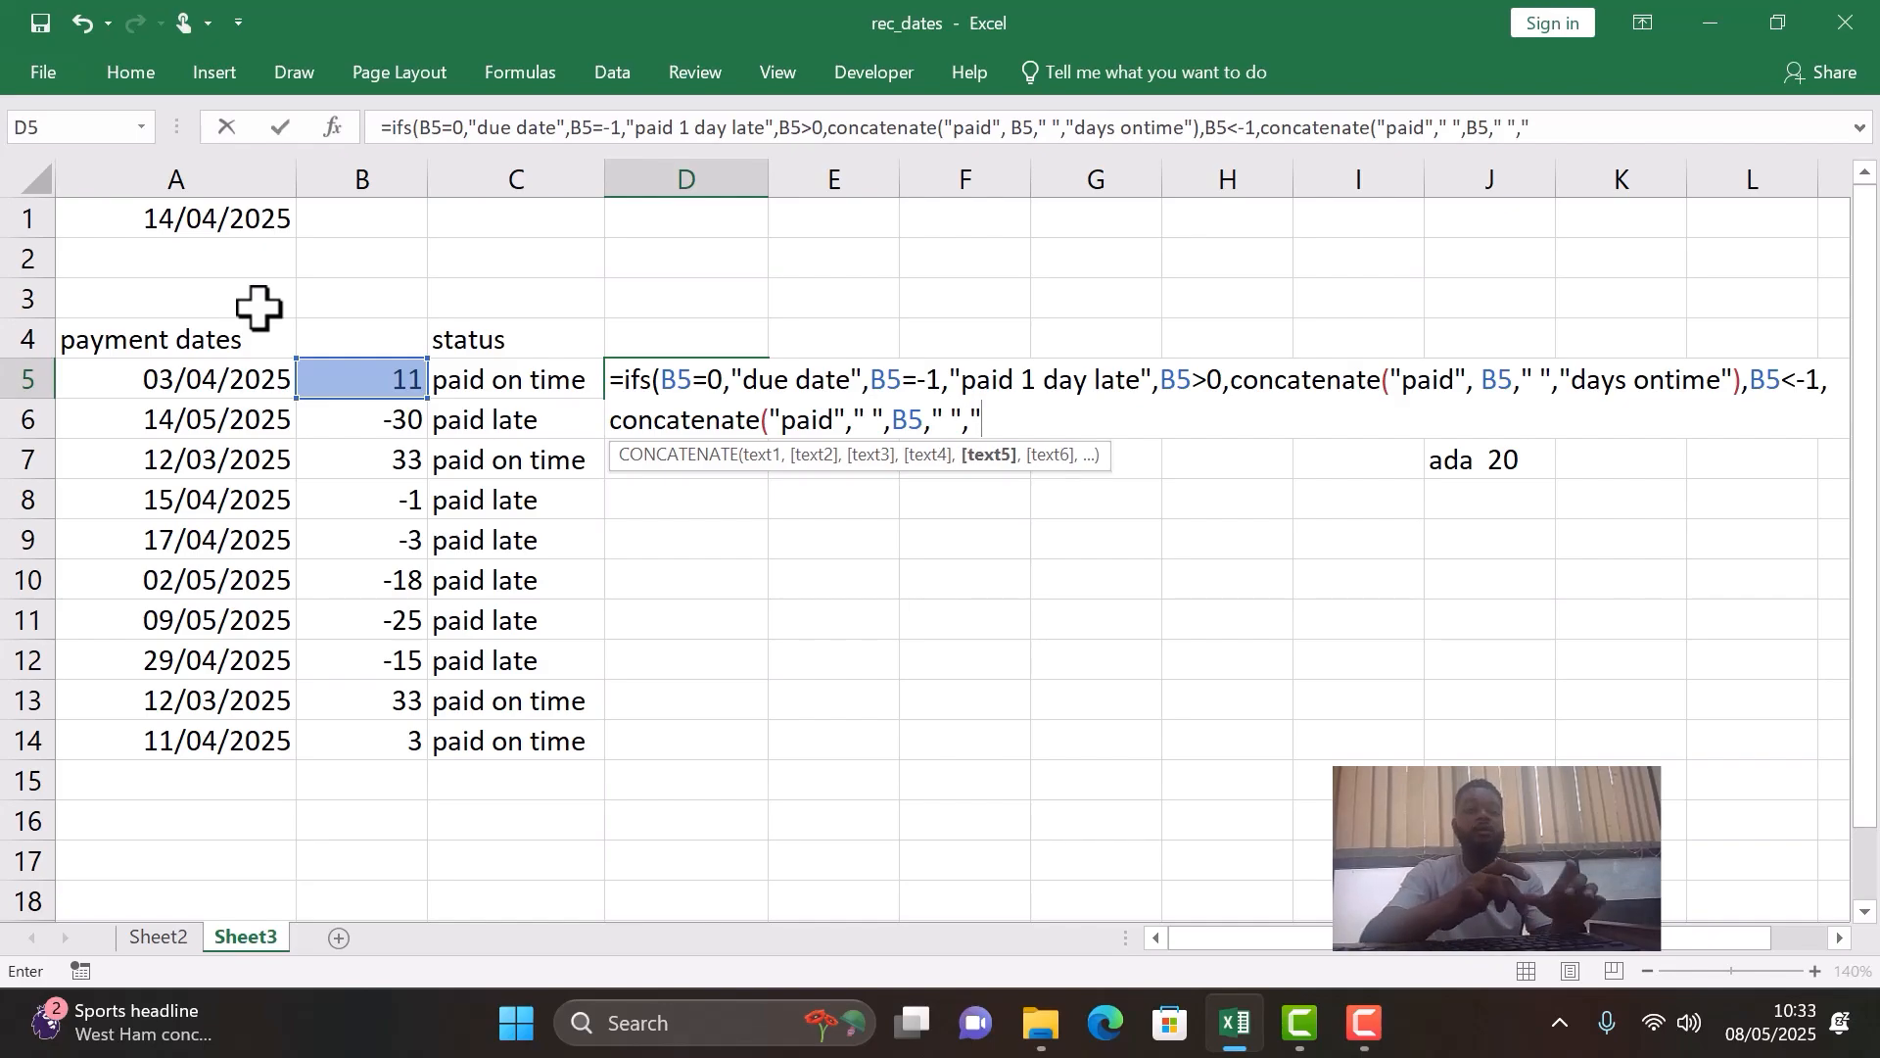
pyautogui.write('days l')
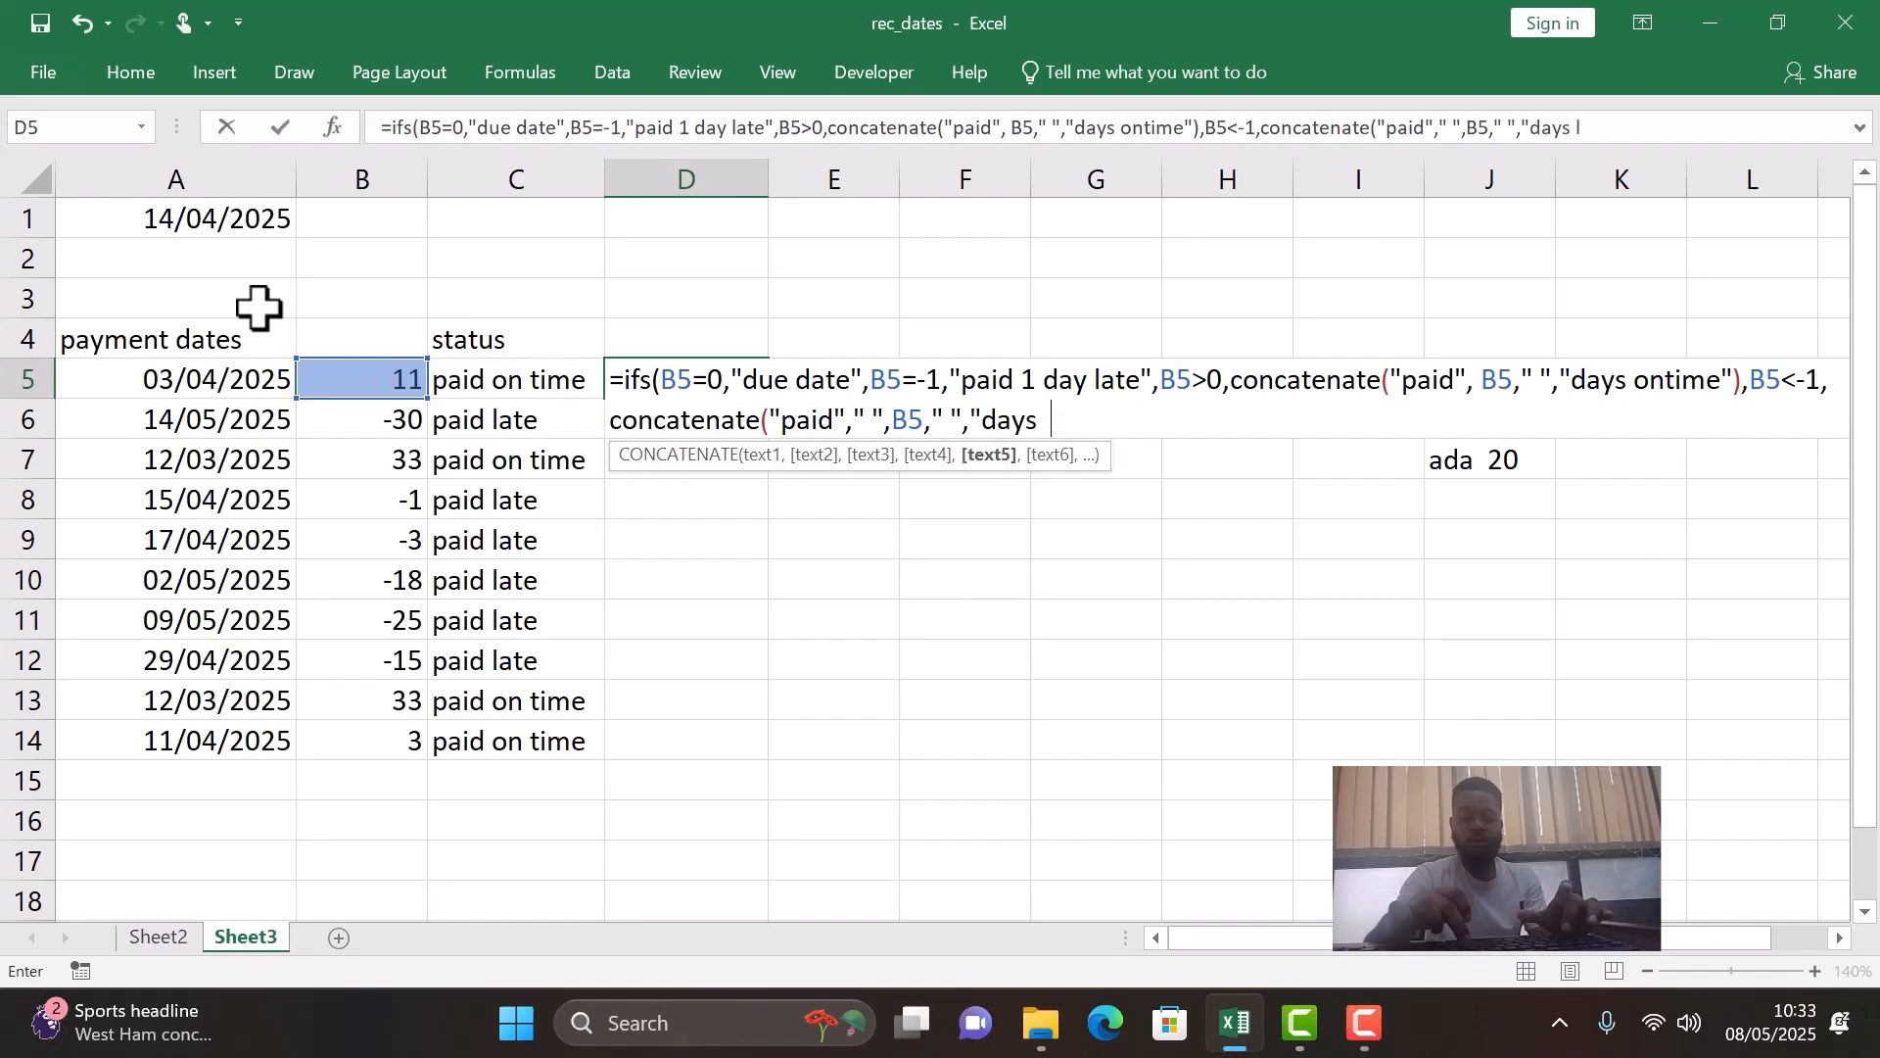
pyautogui.write('ate')
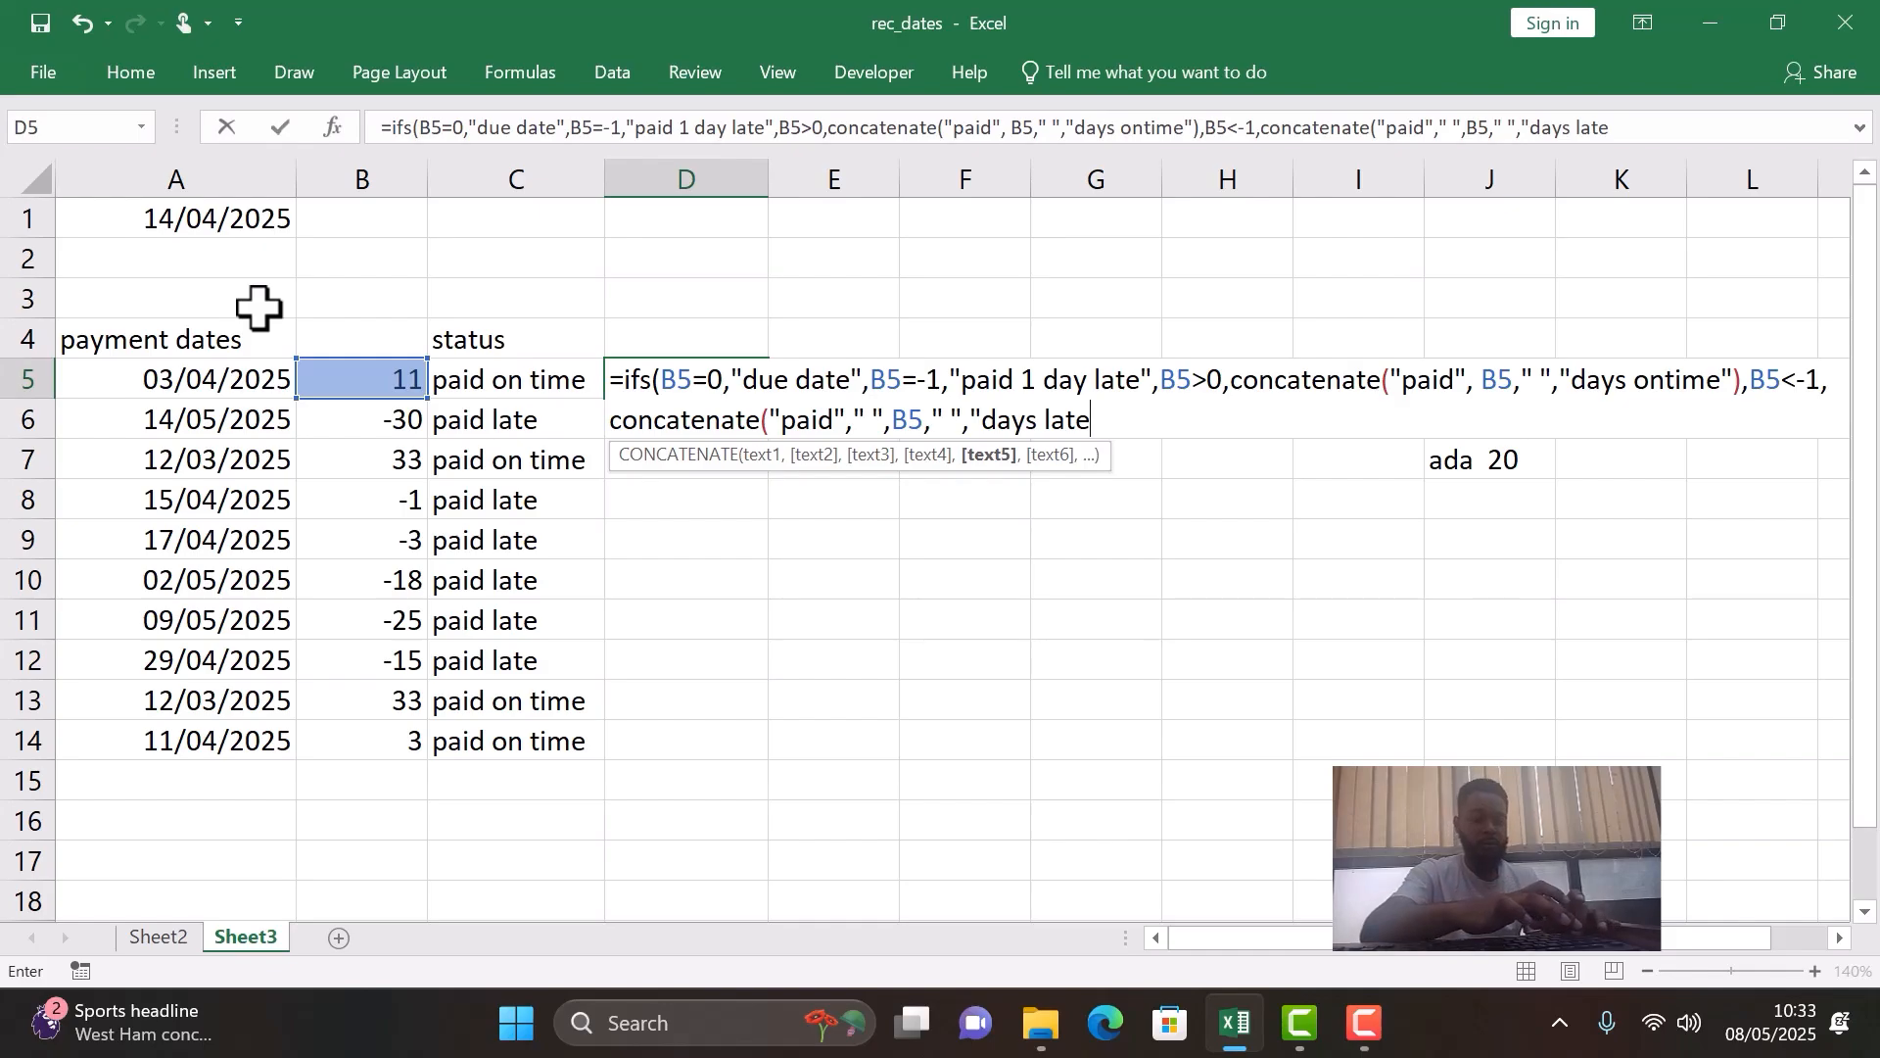
pyautogui.write('"')
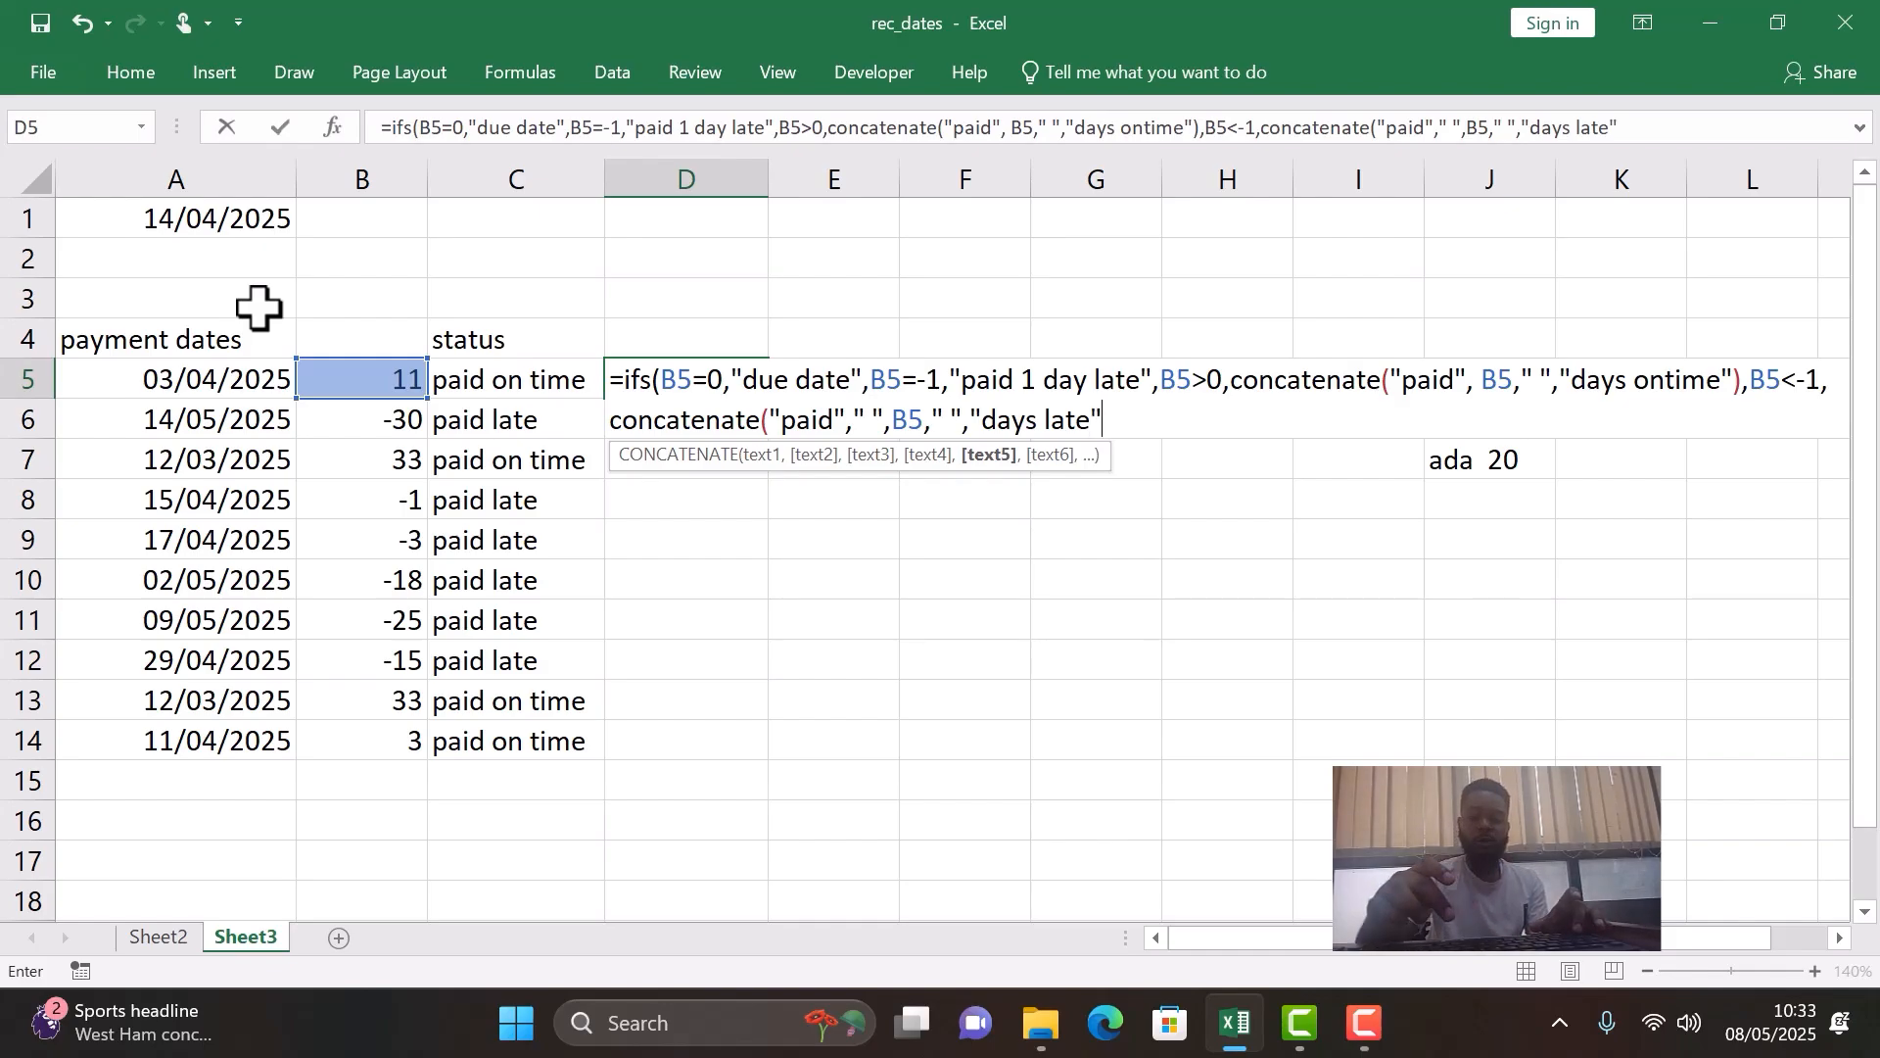
pyautogui.write(')')
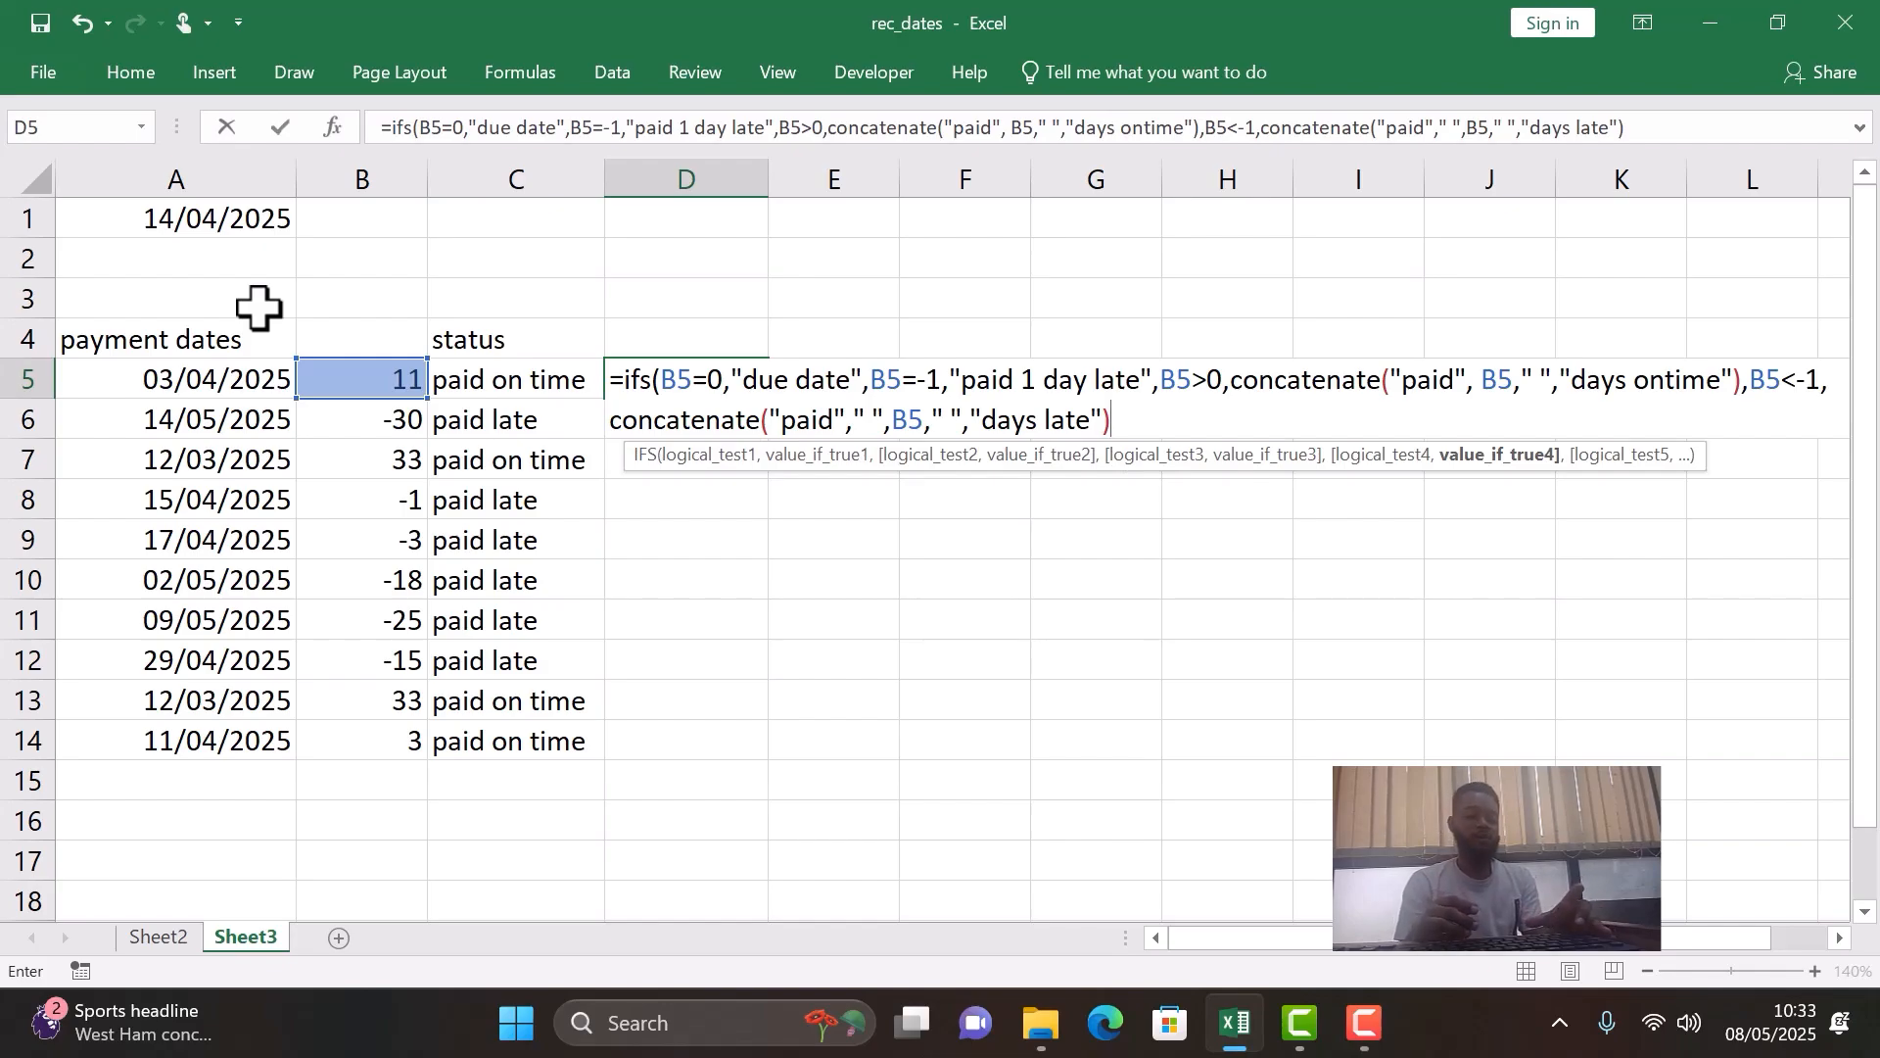
pyautogui.write(')')
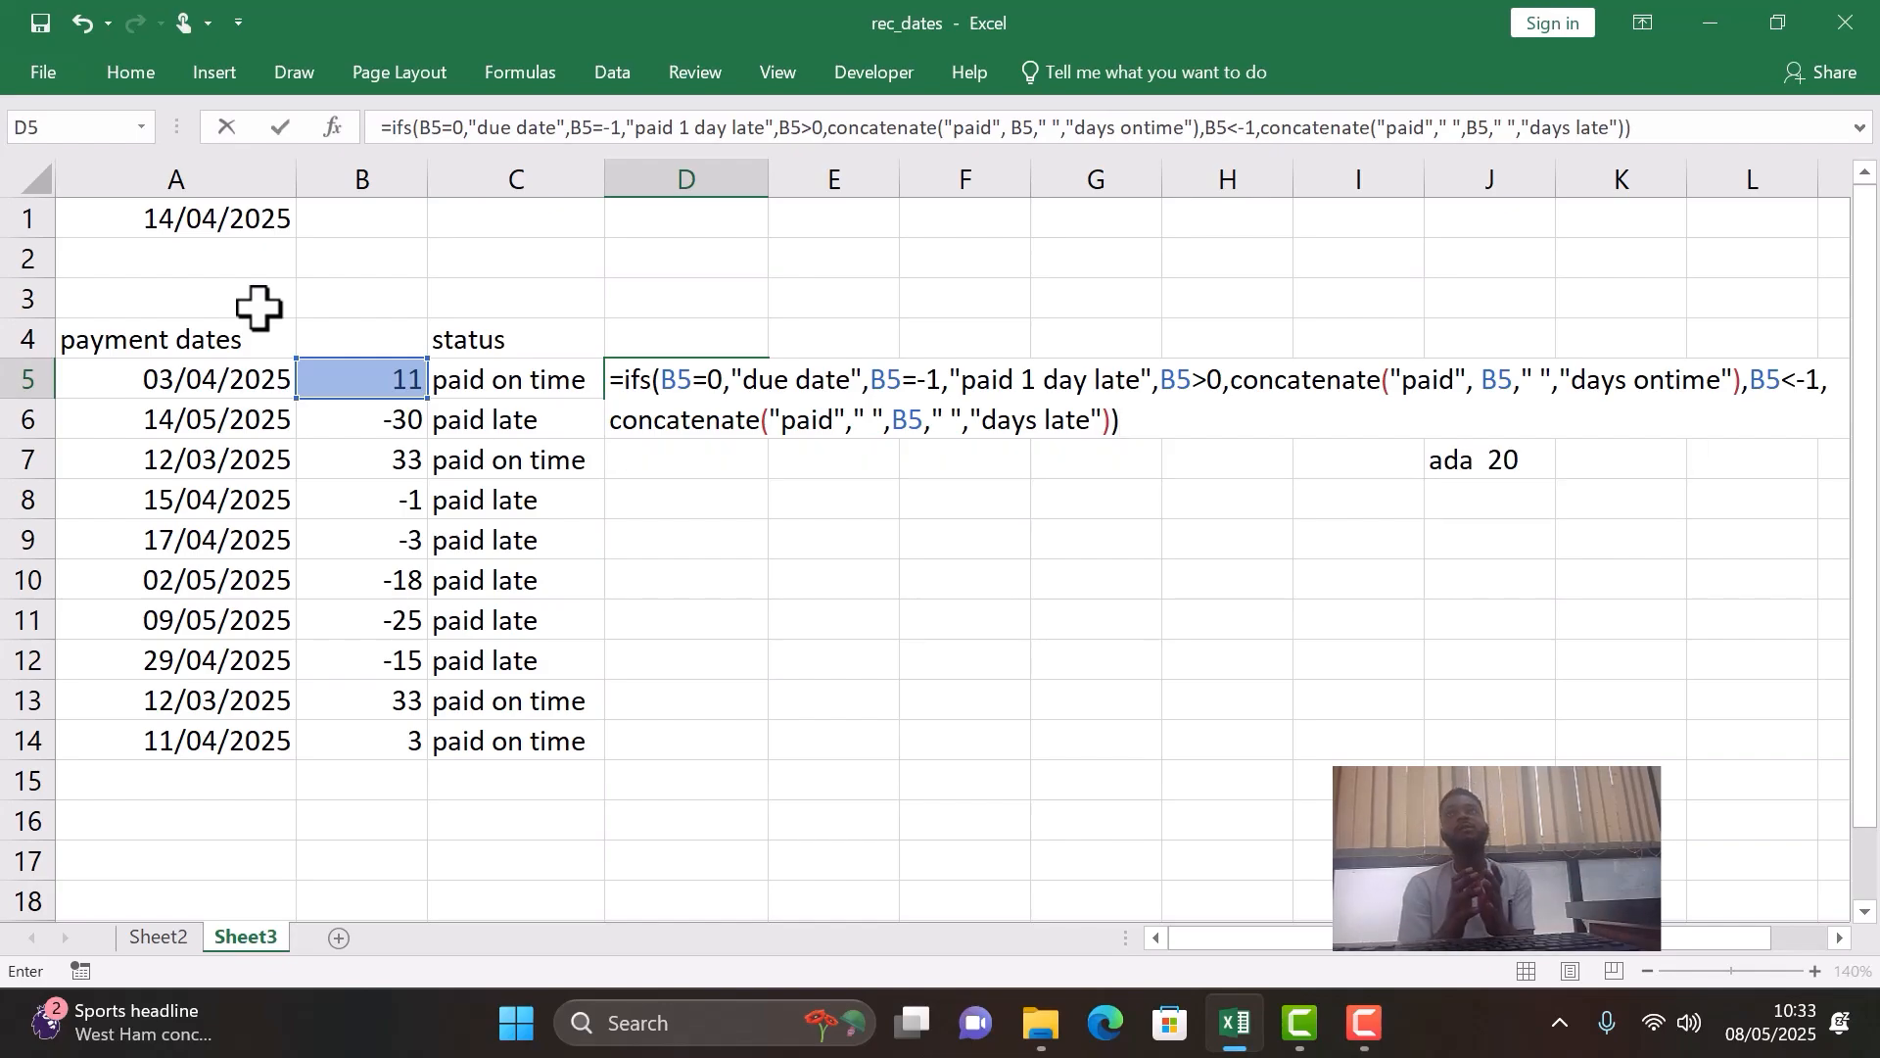
# - Close and enter the D5 IFS formula, and widen column D to fit its status message
pyautogui.press('Return')
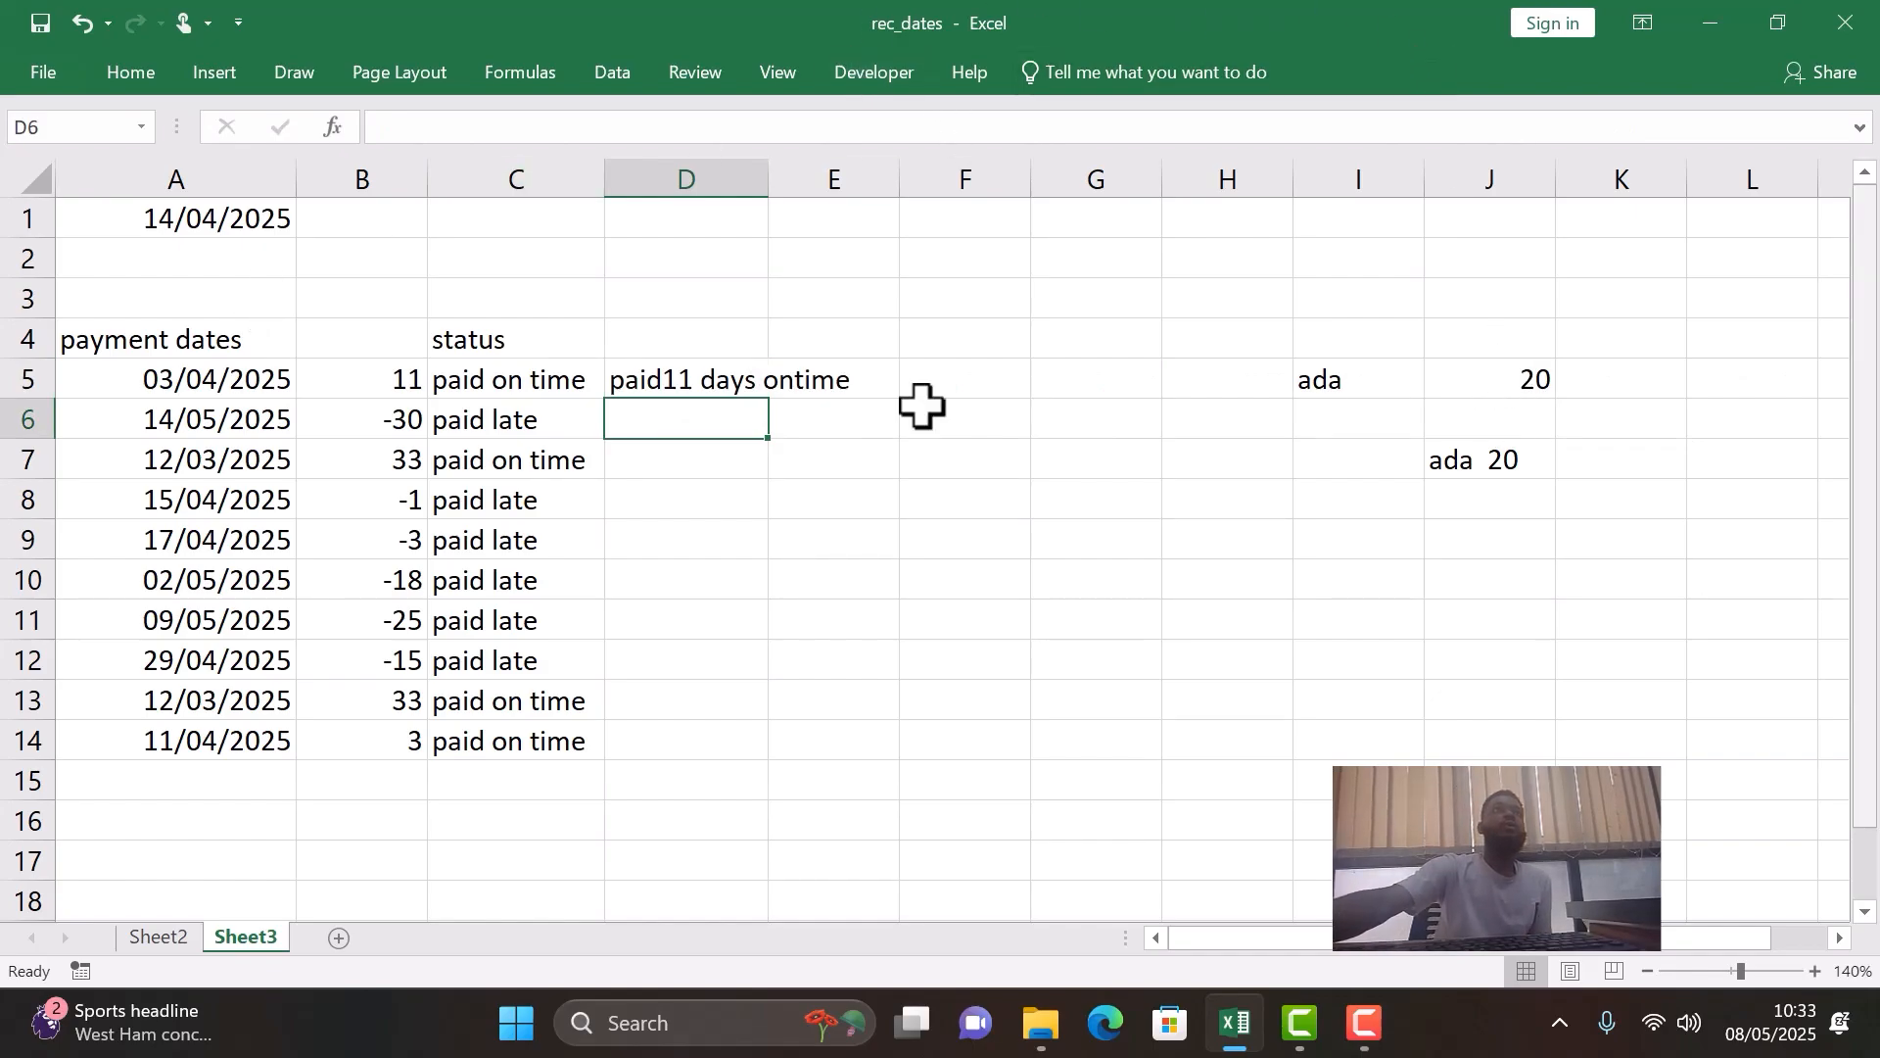
pyautogui.click(765, 177)
pyautogui.moveTo(773, 185); pyautogui.dragTo(921, 231)
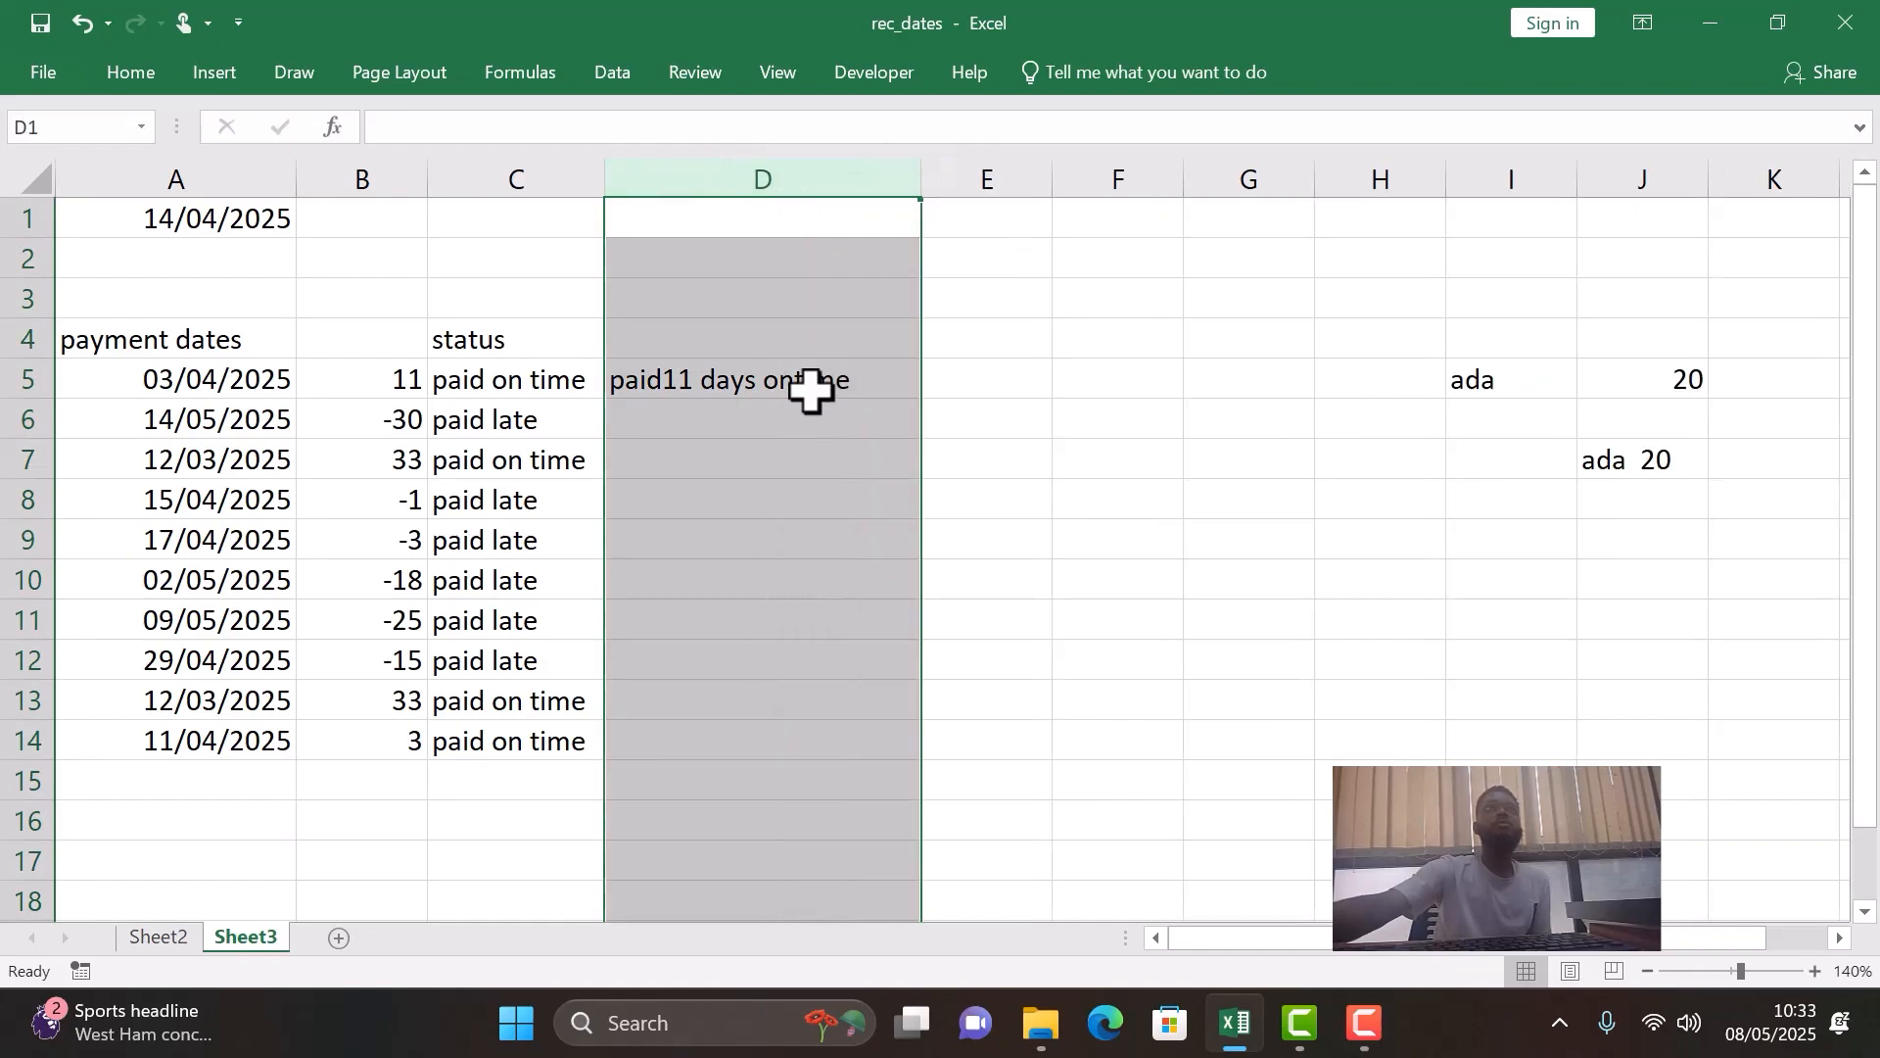
# - Insert a quoted single space argument between "paid" and B5 in the first CONCATENATE of the D5 formula
pyautogui.doubleClick(691, 382)
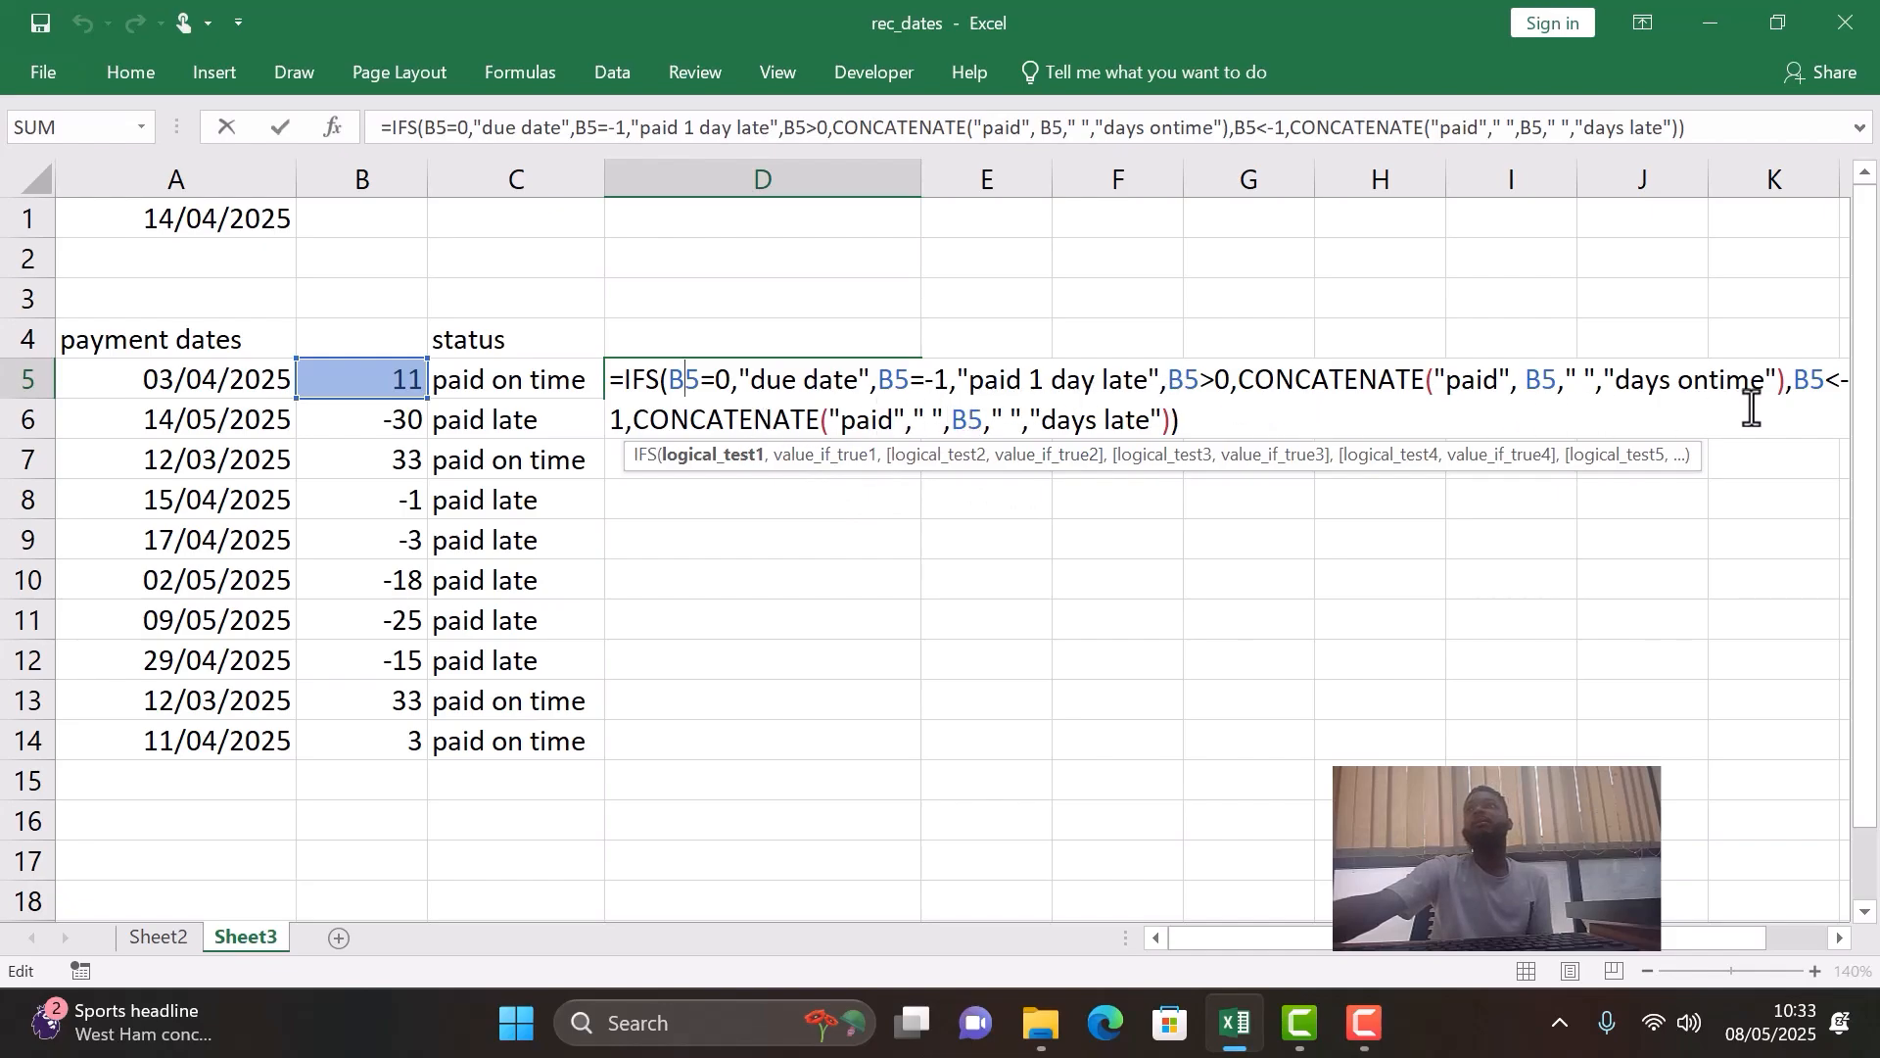
pyautogui.click(1518, 380)
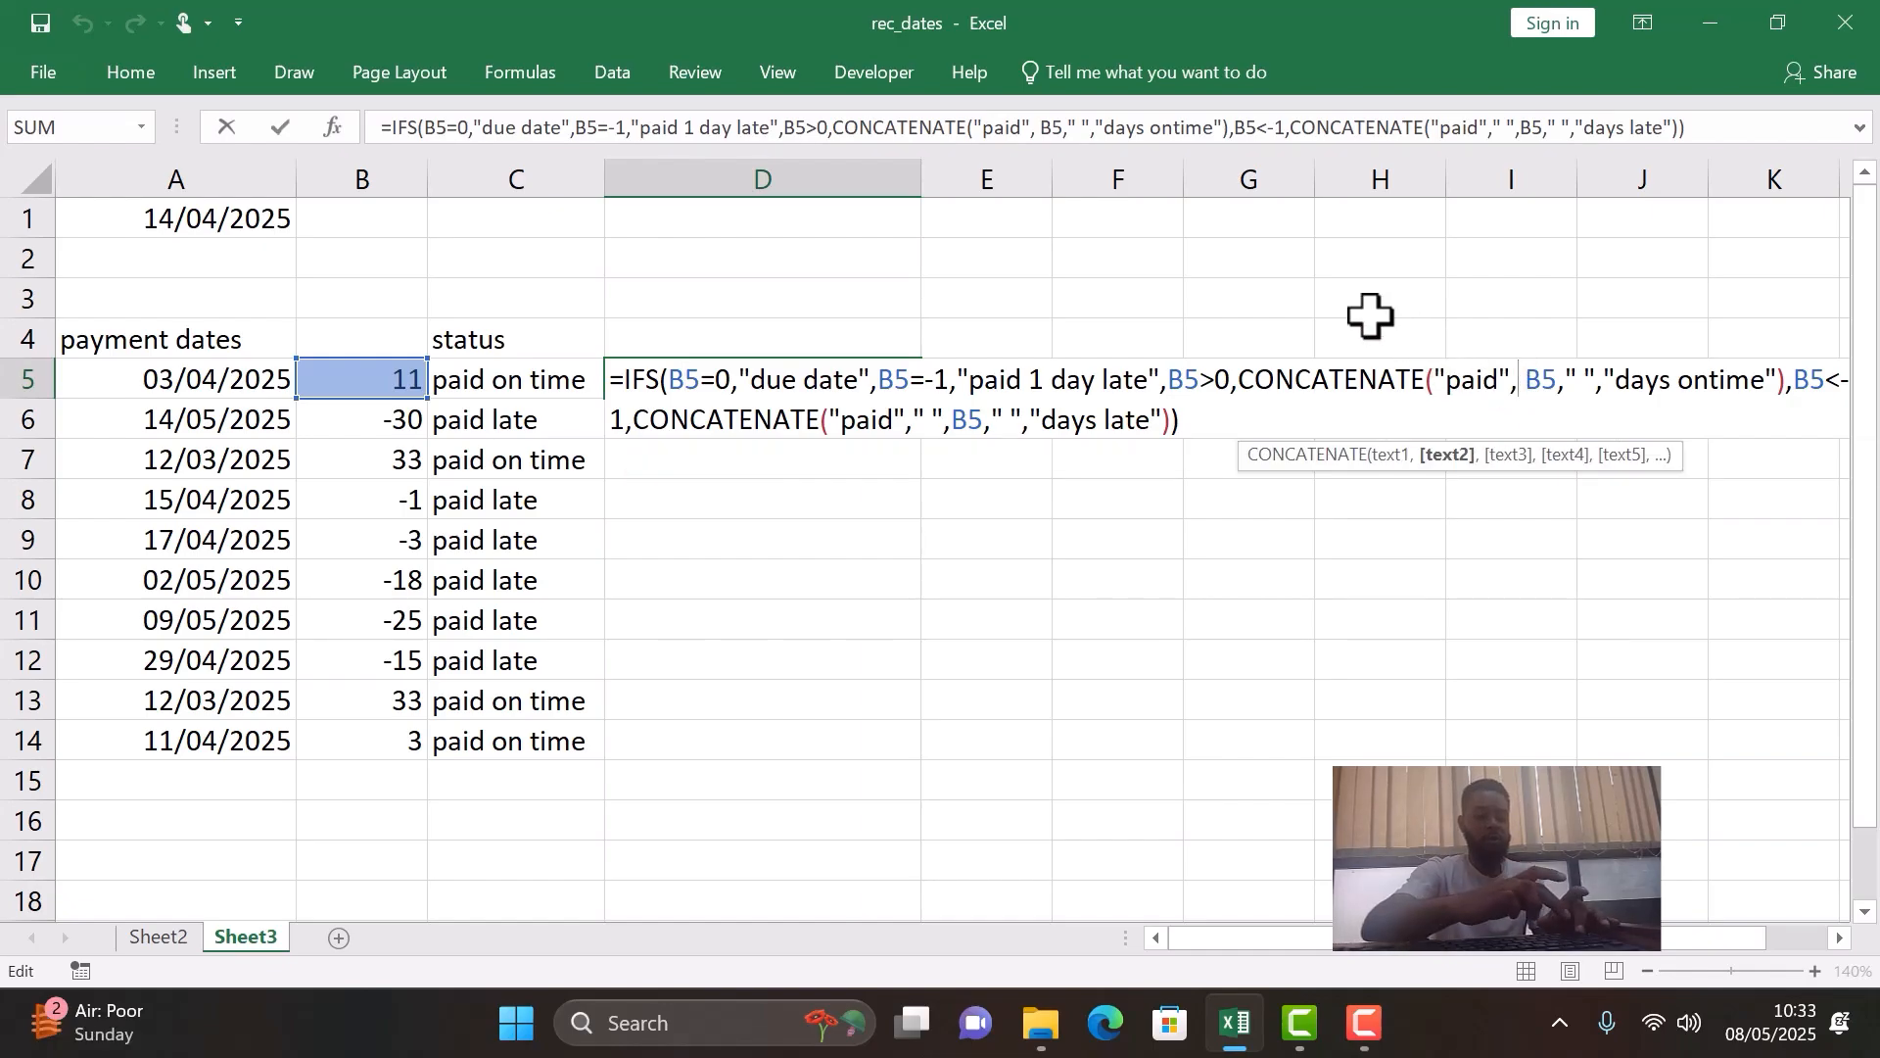
pyautogui.write('"')
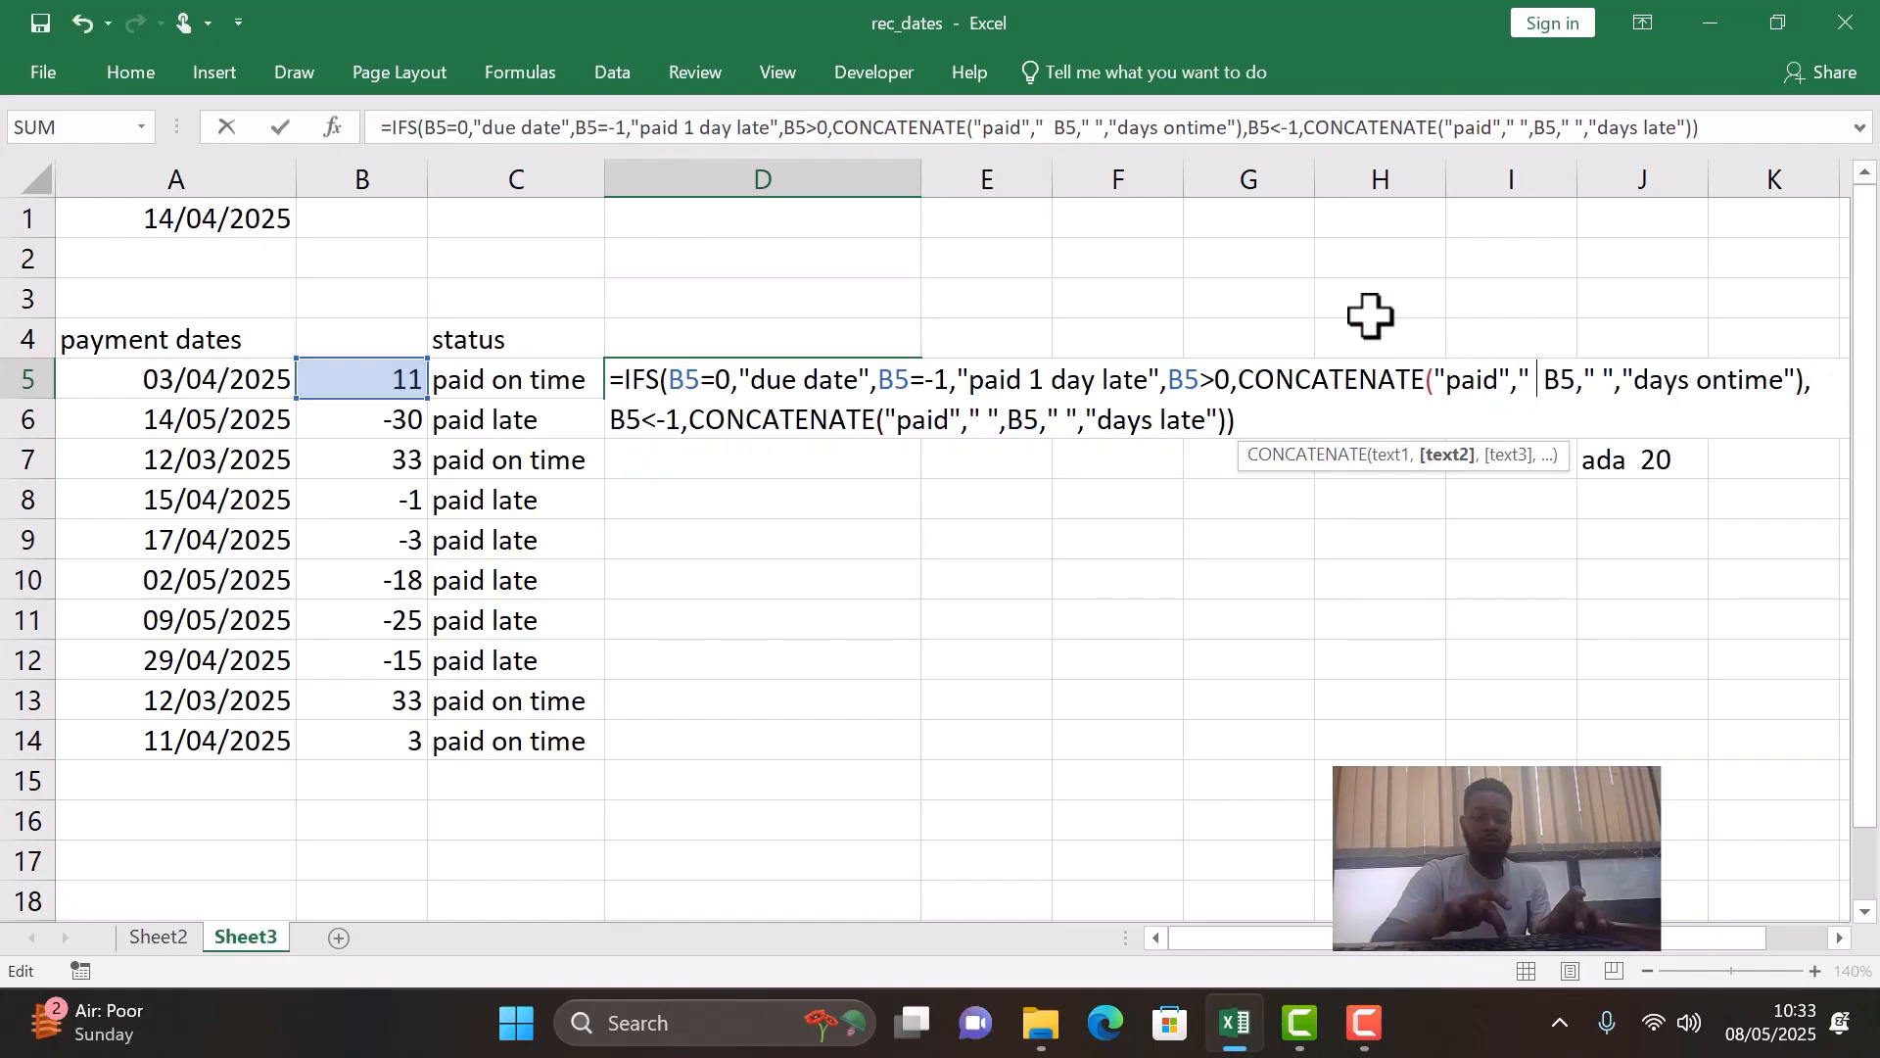
pyautogui.write(' "')
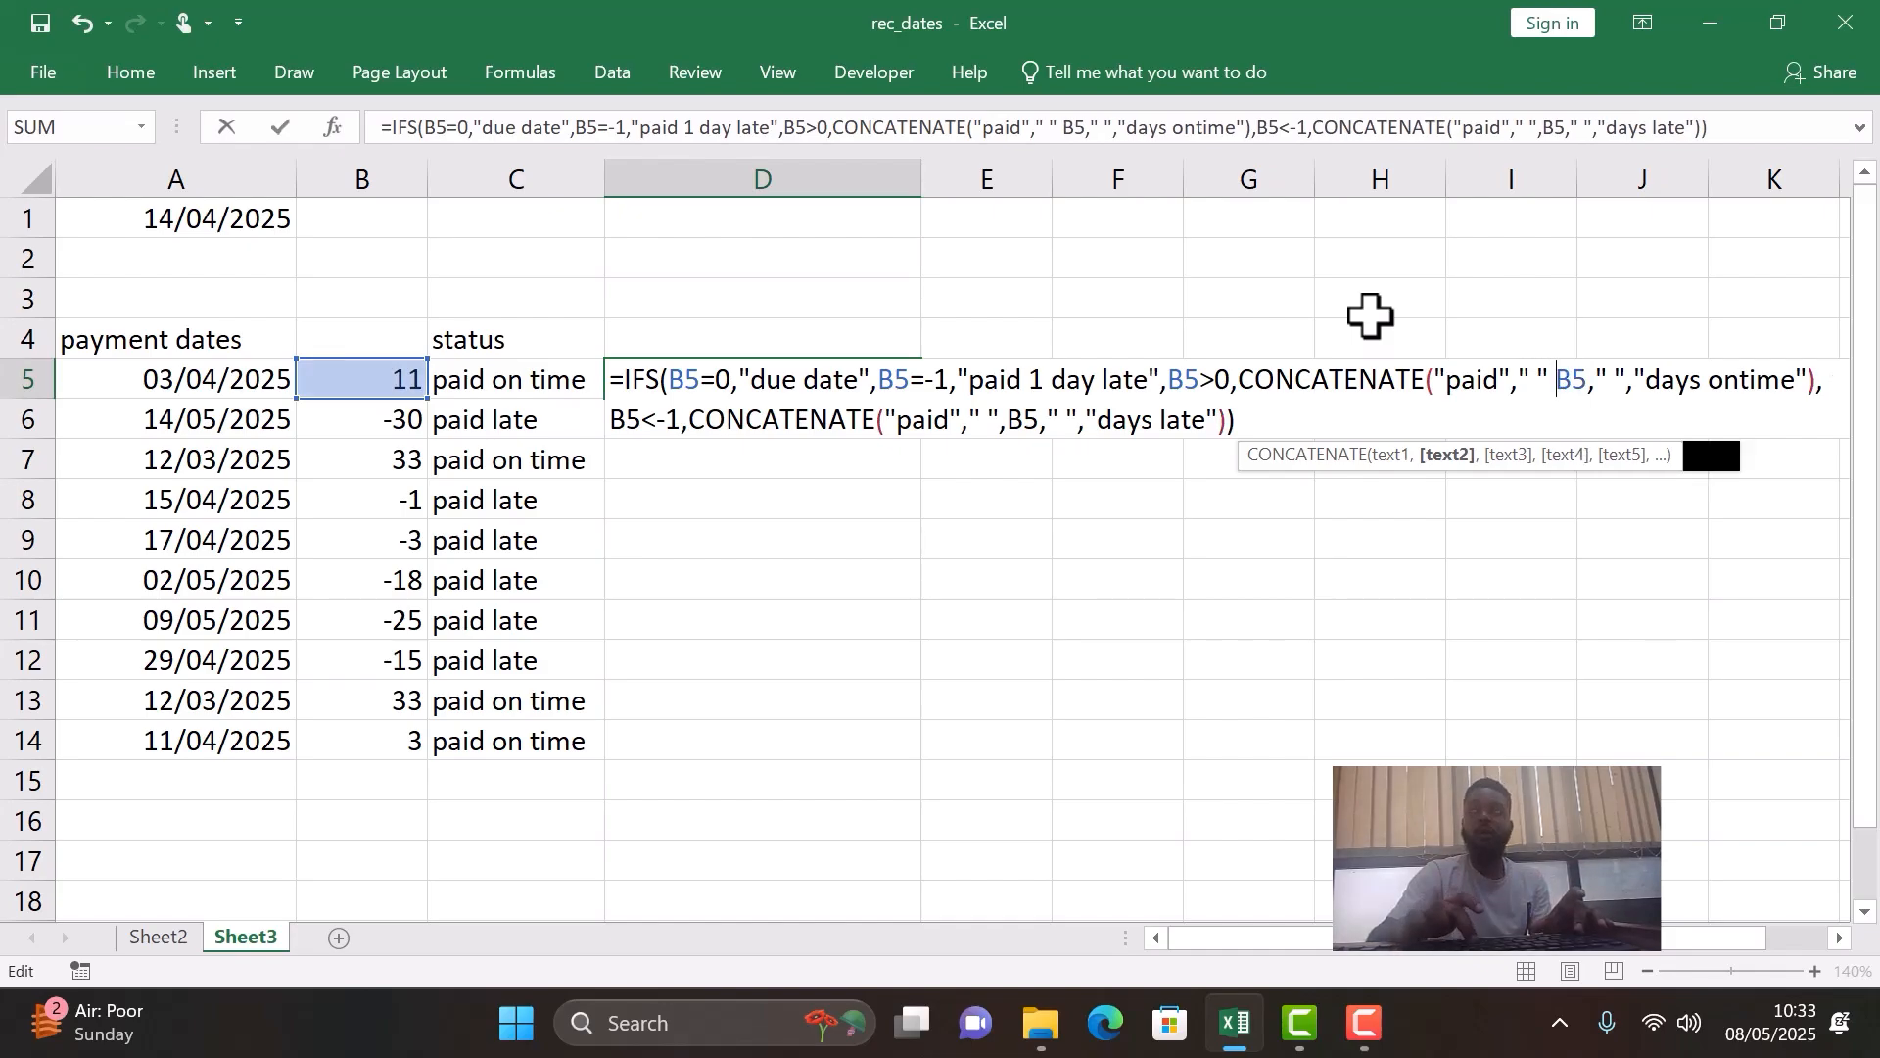
pyautogui.write(',')
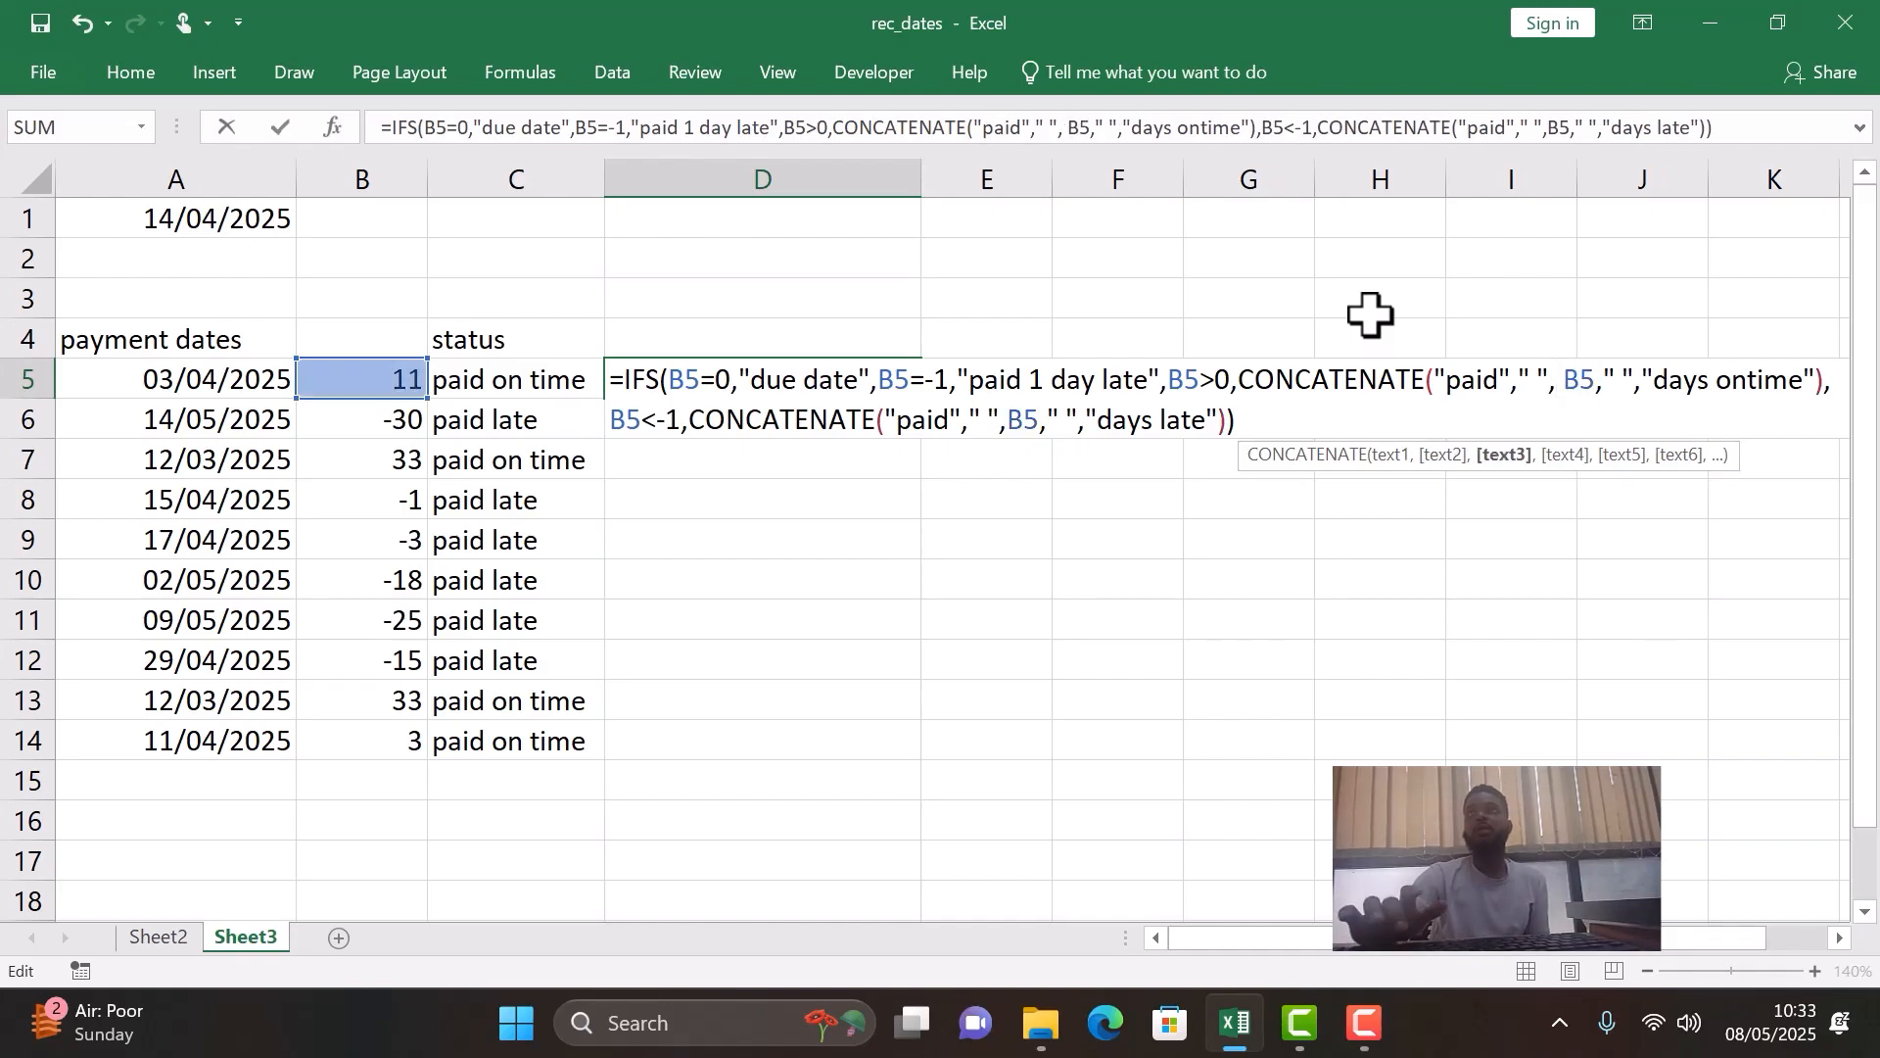
pyautogui.press('Return')
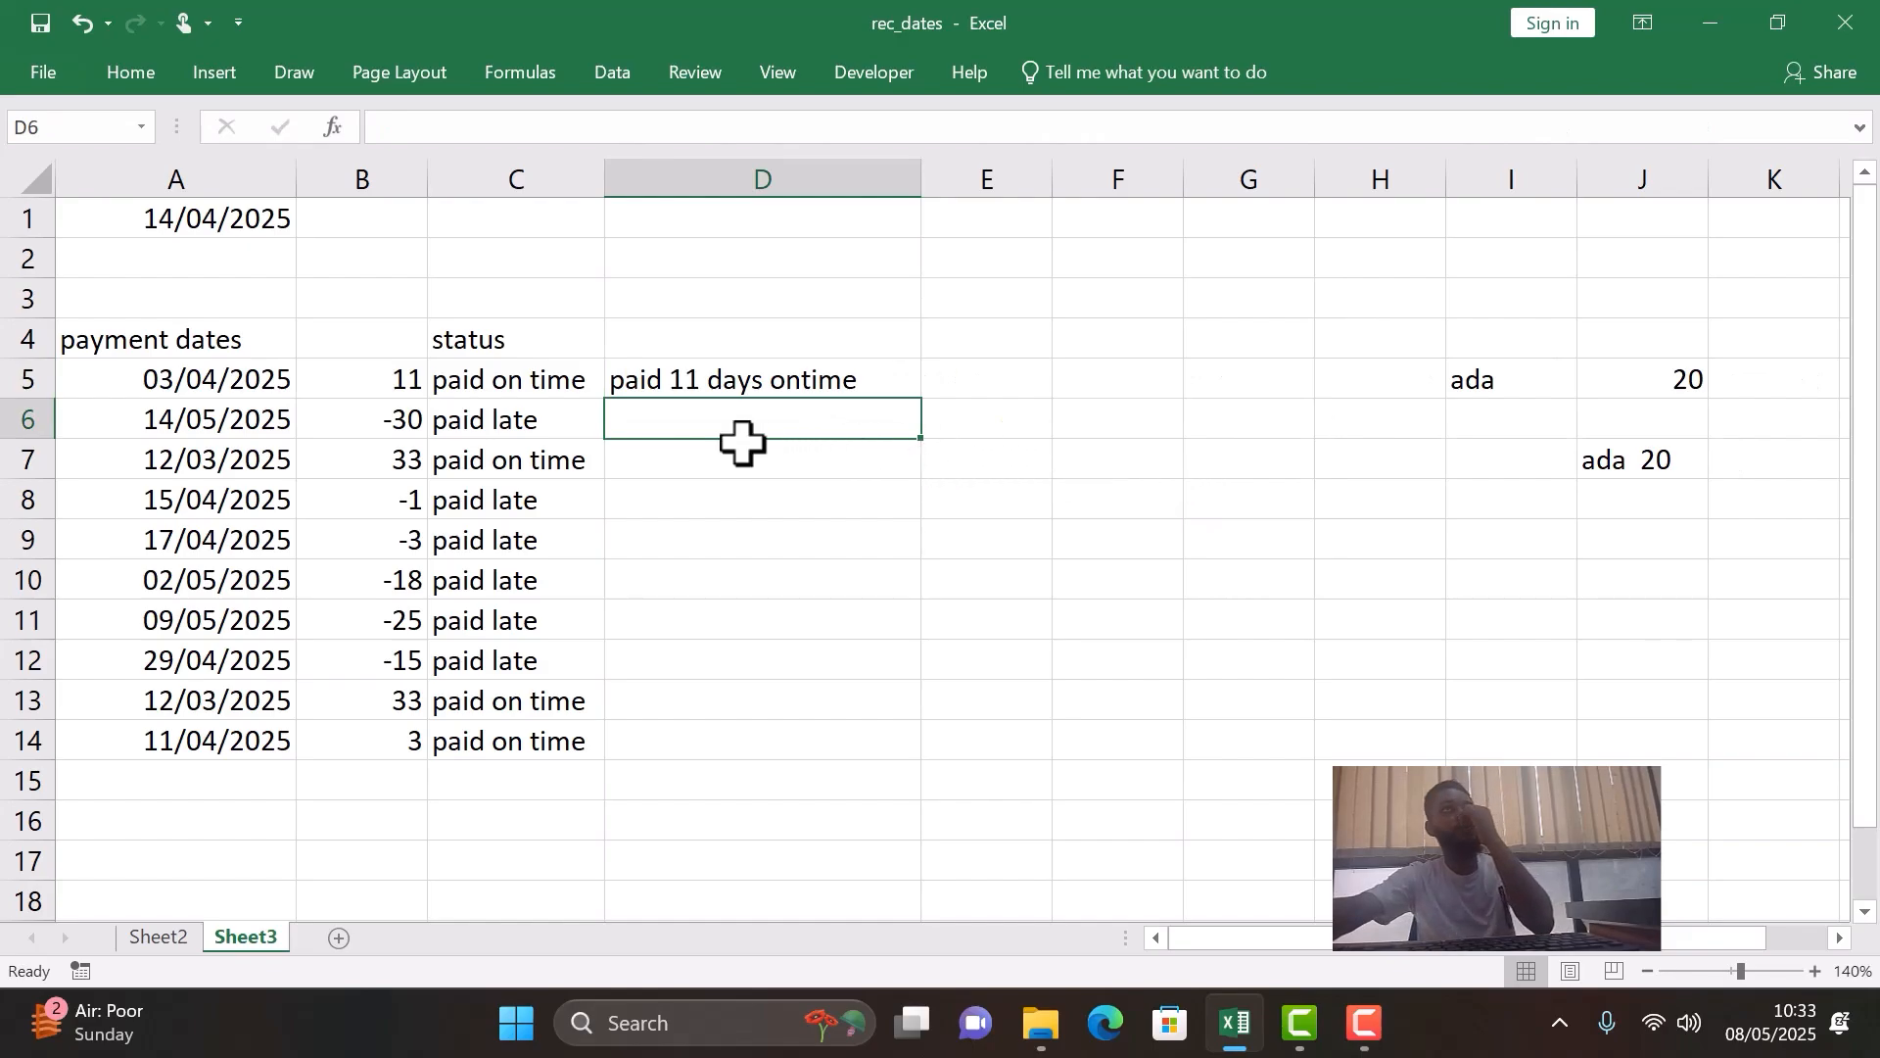
# - Fill the D5 IFS formula down column D through row 14
pyautogui.click(822, 377)
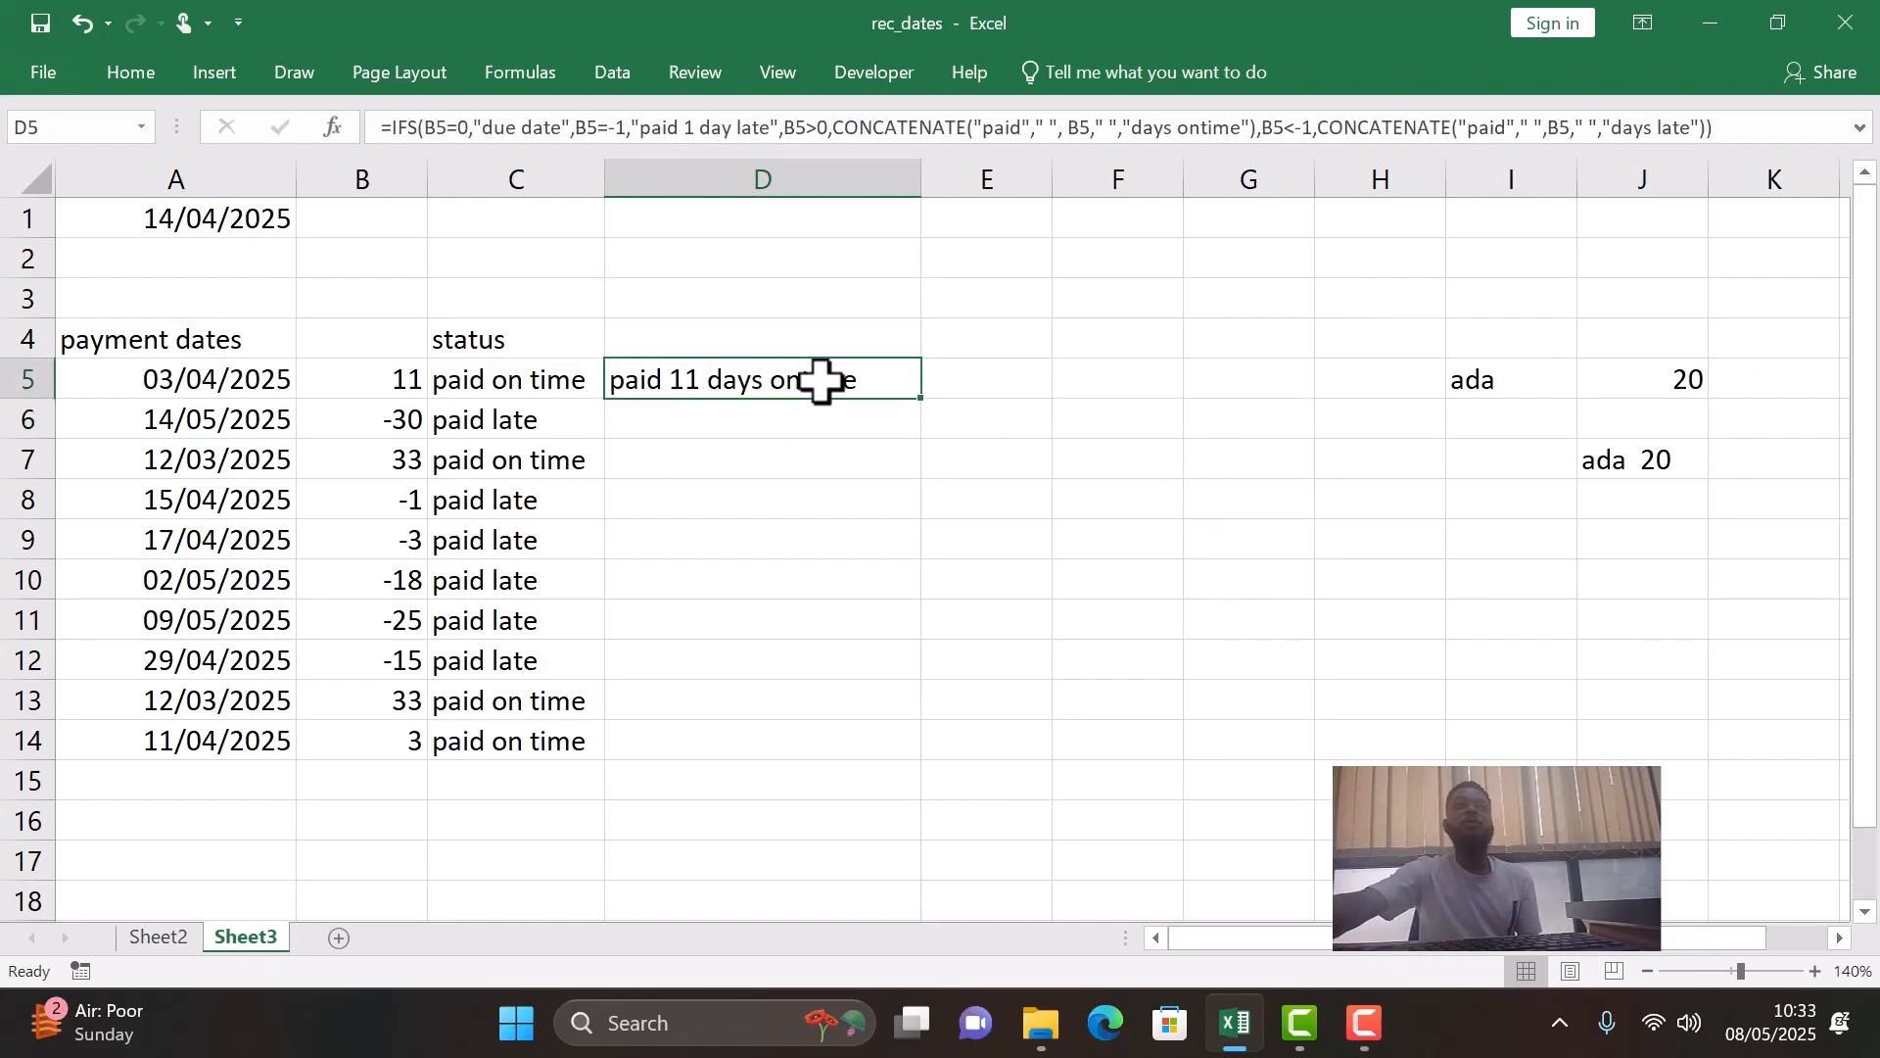
pyautogui.doubleClick(914, 392)
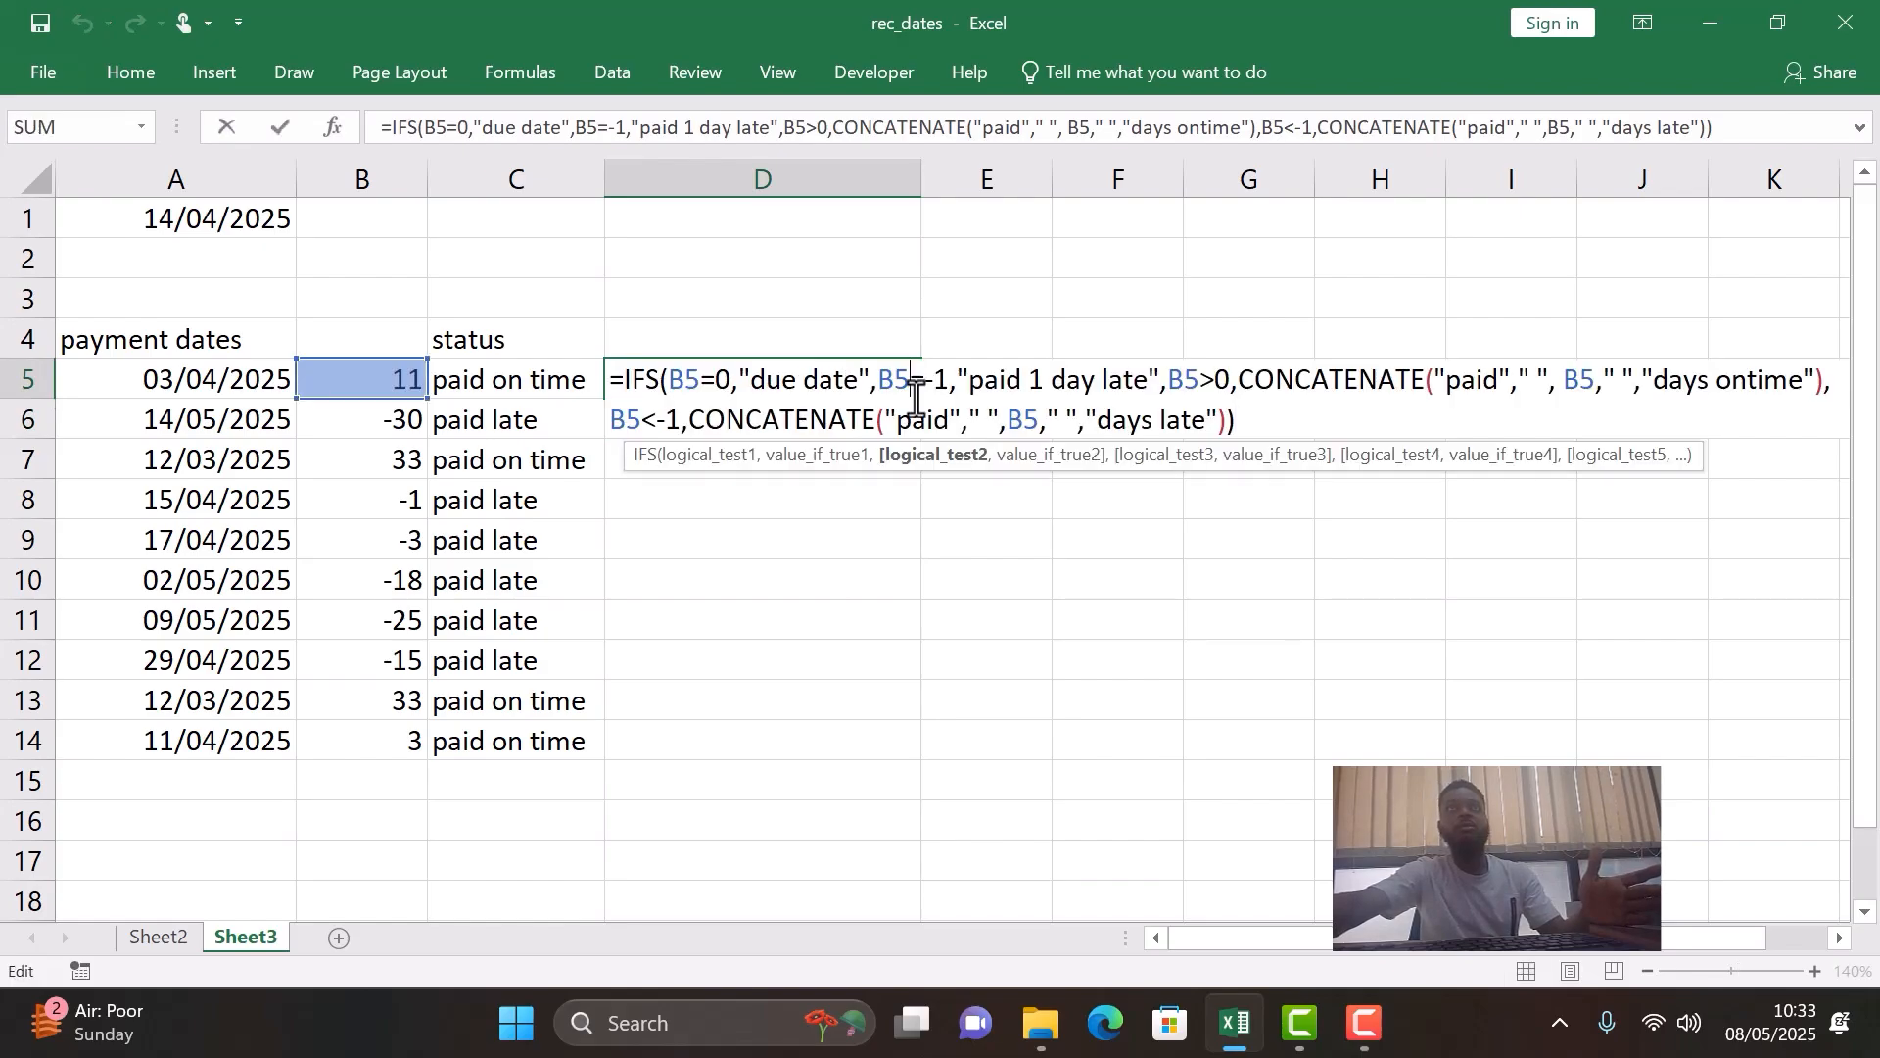
pyautogui.press('Return')
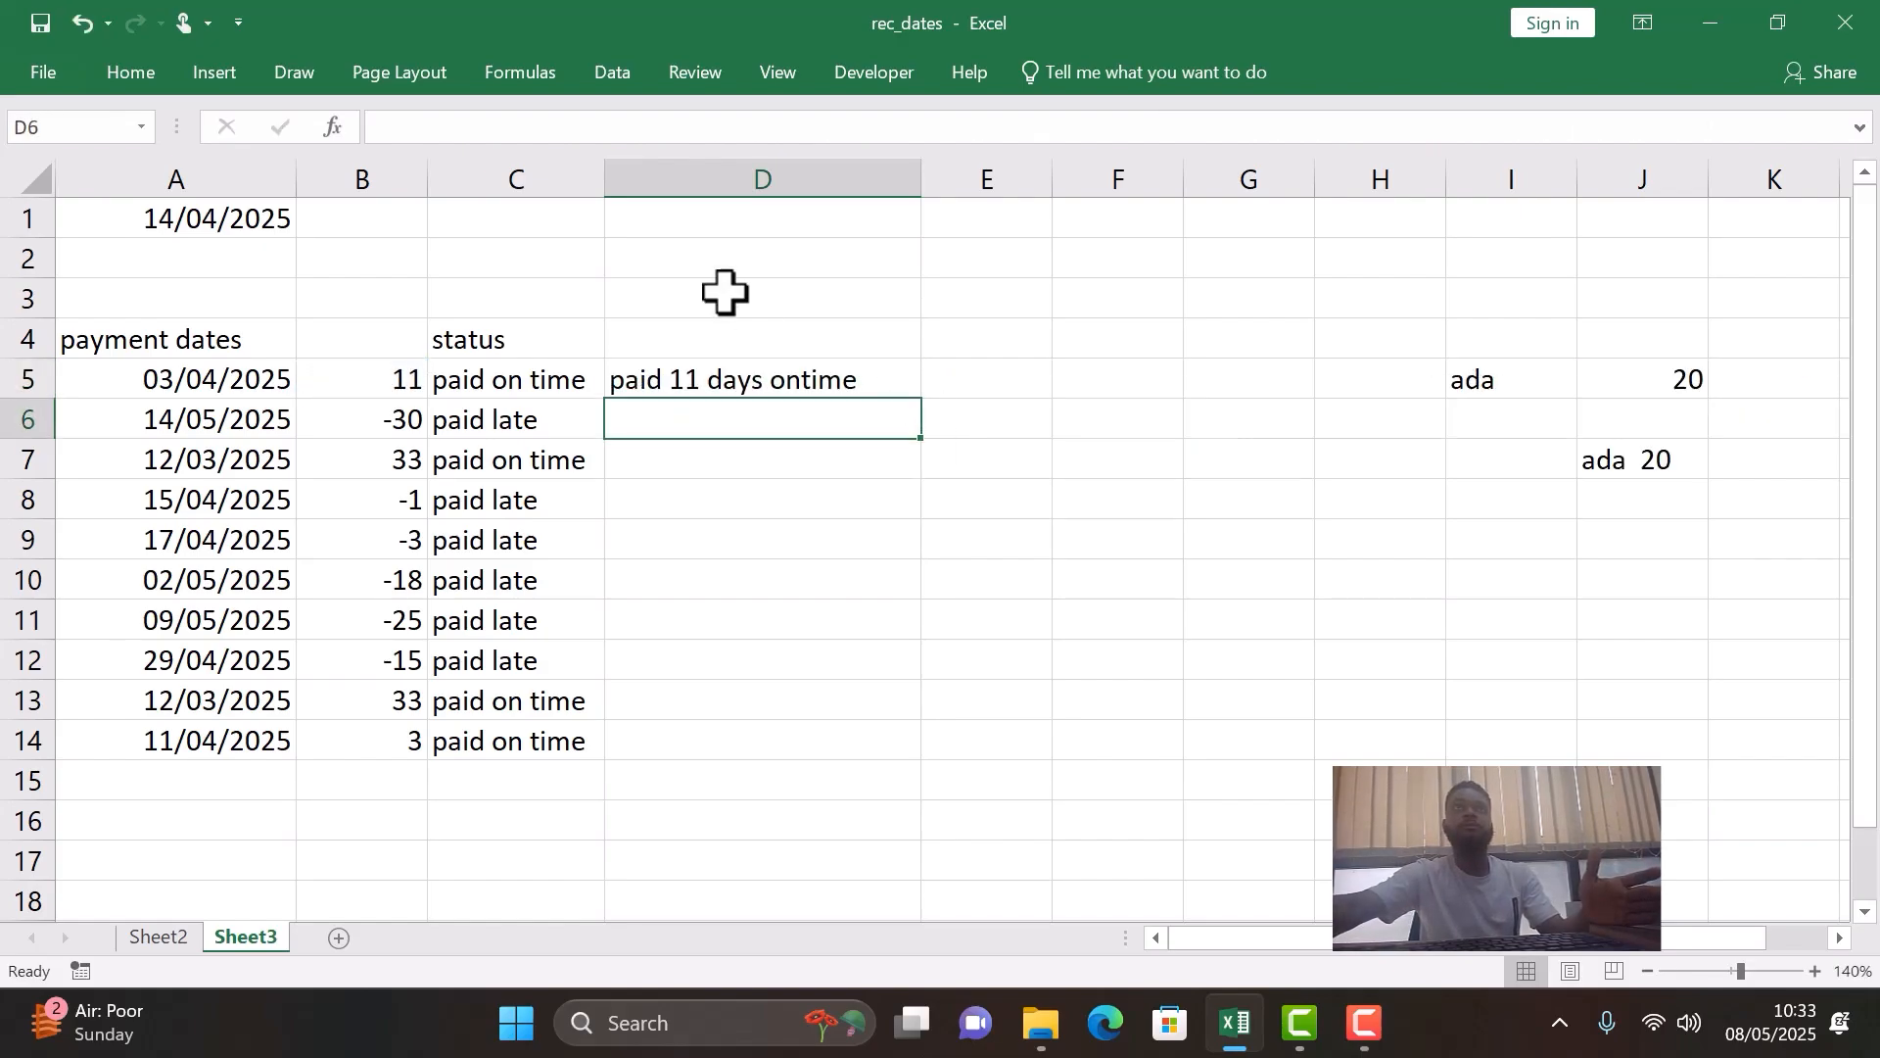
pyautogui.click(858, 378)
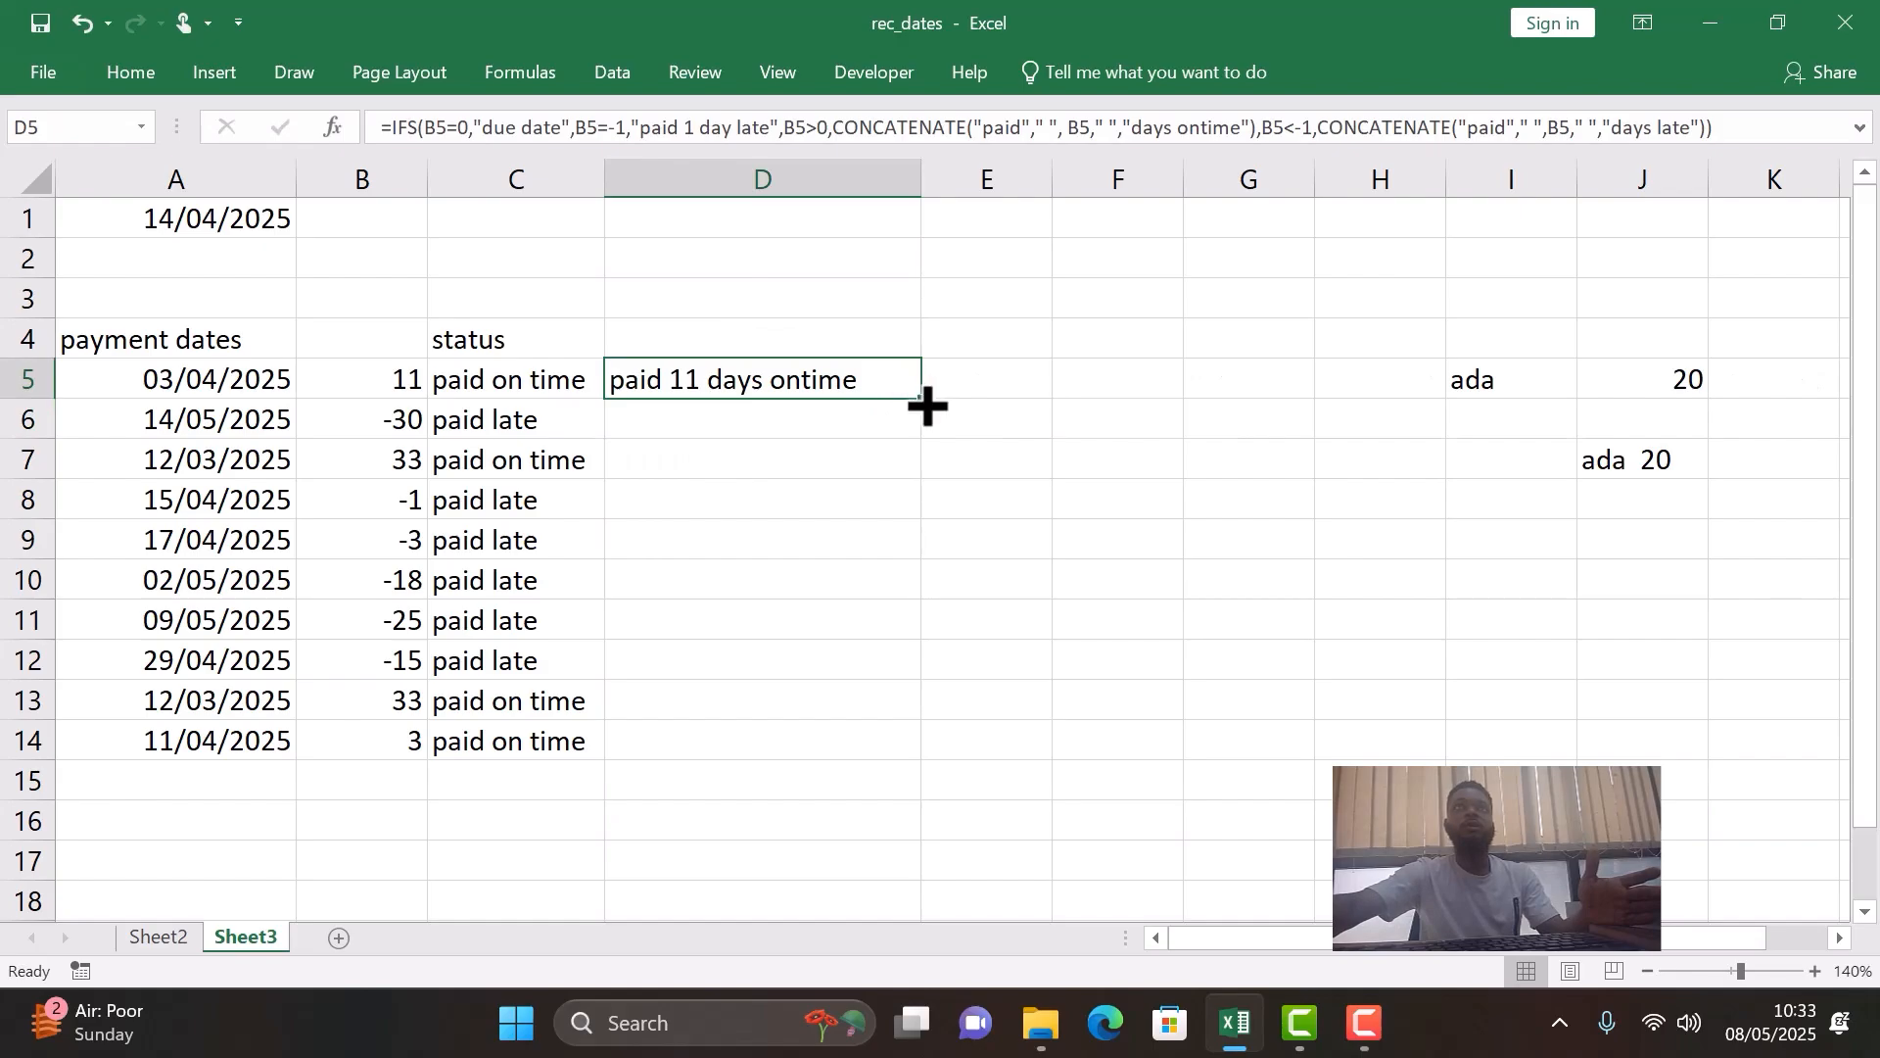
pyautogui.moveTo(925, 403); pyautogui.dragTo(926, 402)
pyautogui.doubleClick(926, 403)
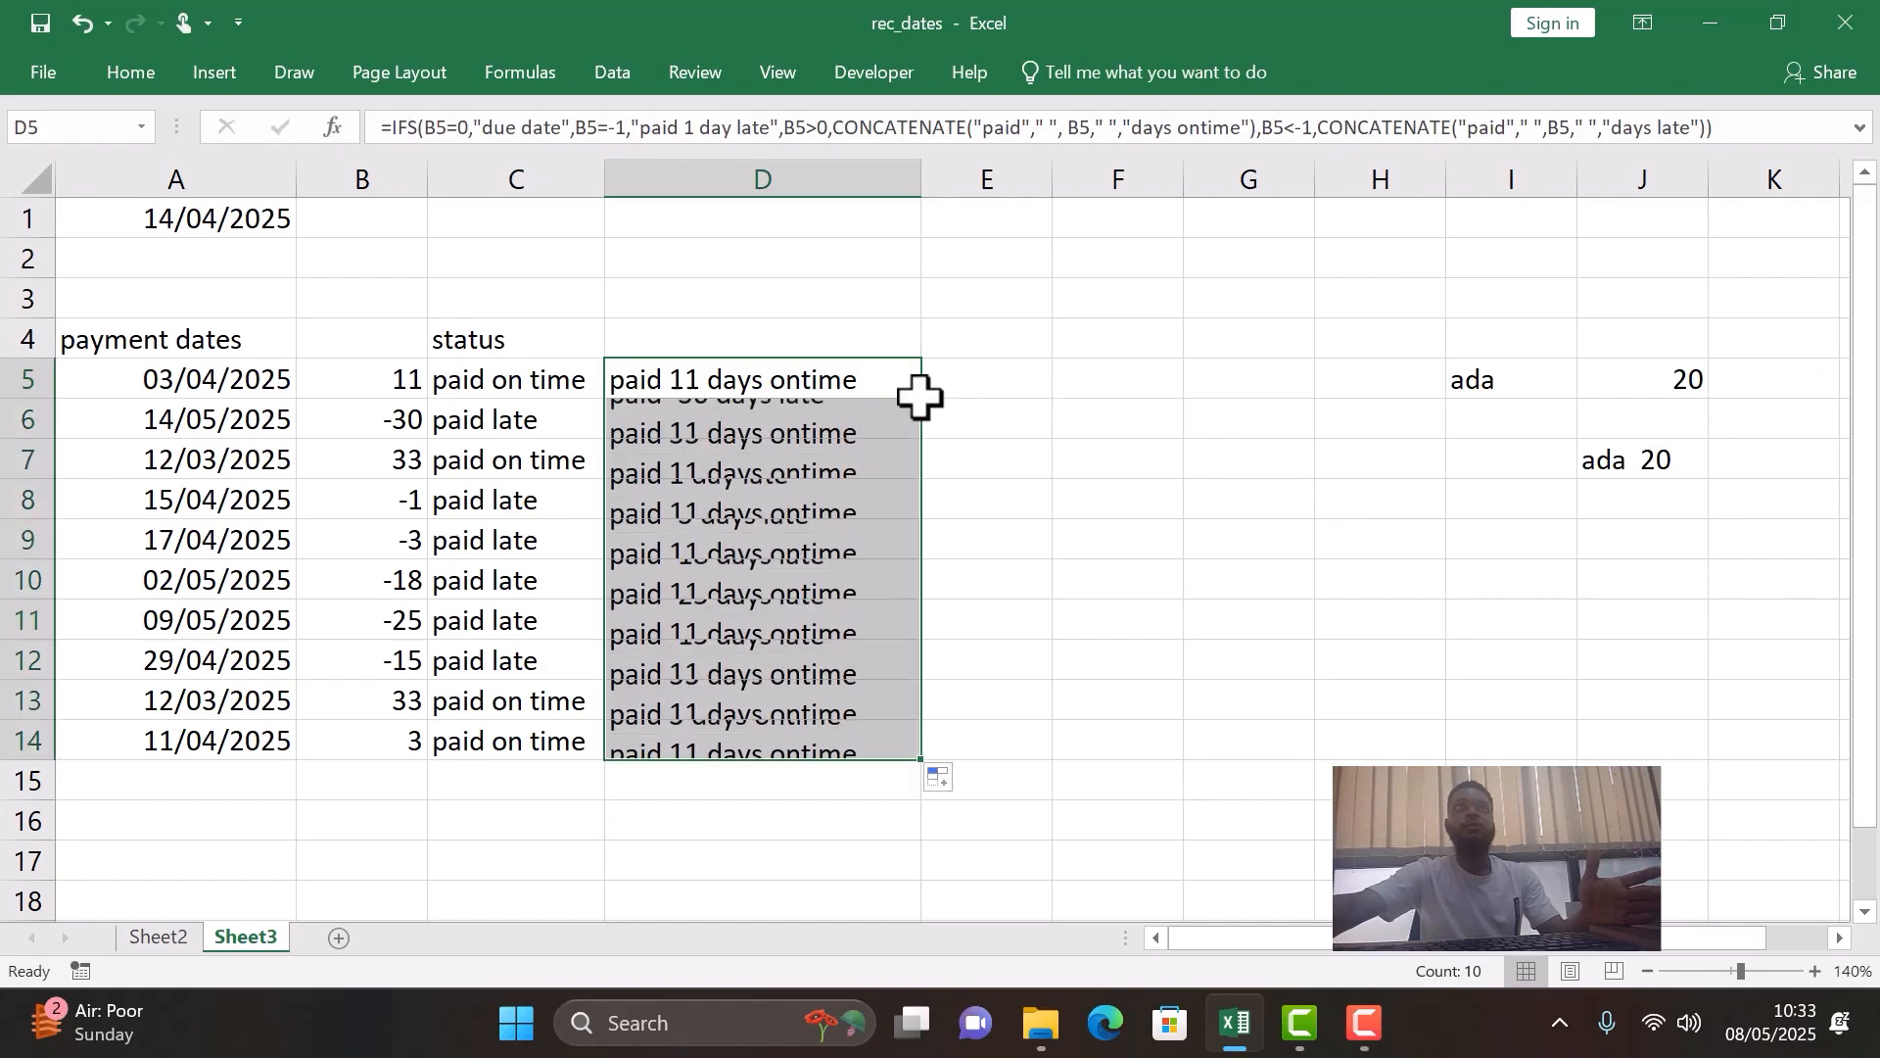
# - Check the filled status messages in column D against the day differences in column B, including rows 6, 9 and 11
pyautogui.click(902, 627)
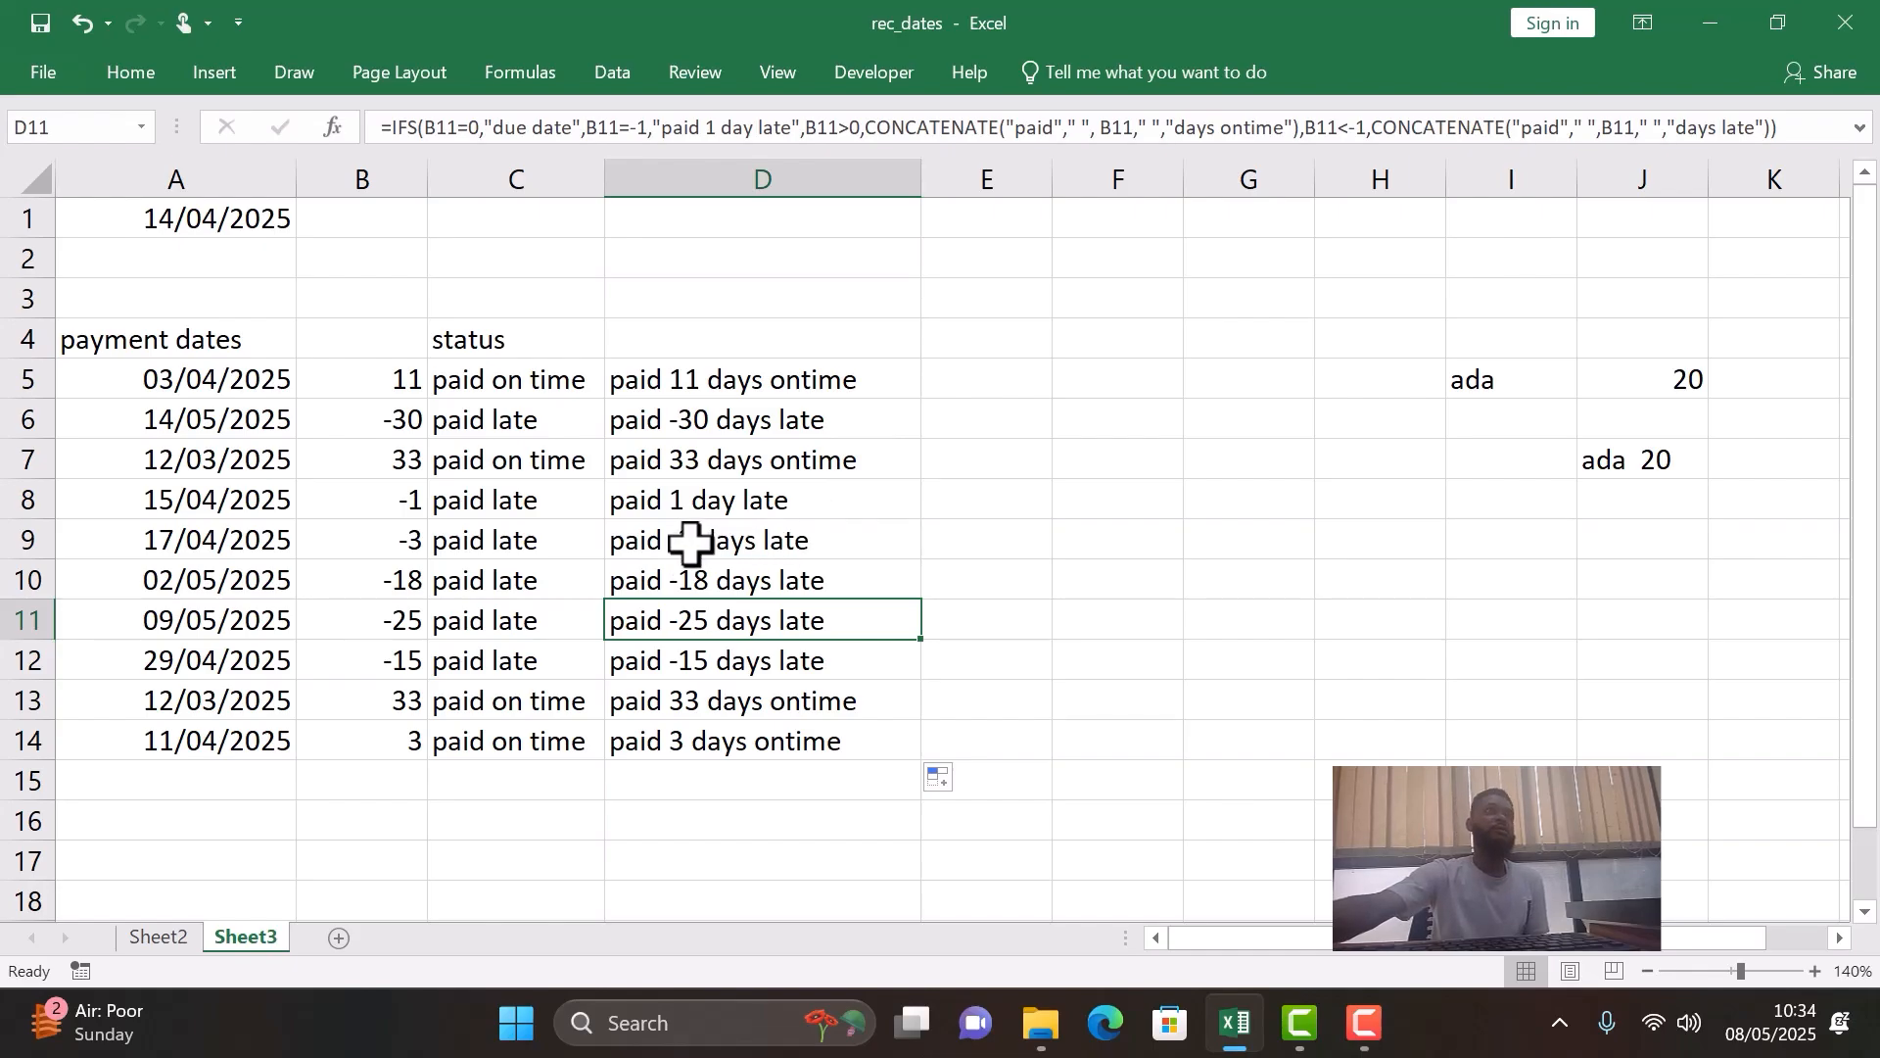
pyautogui.click(382, 534)
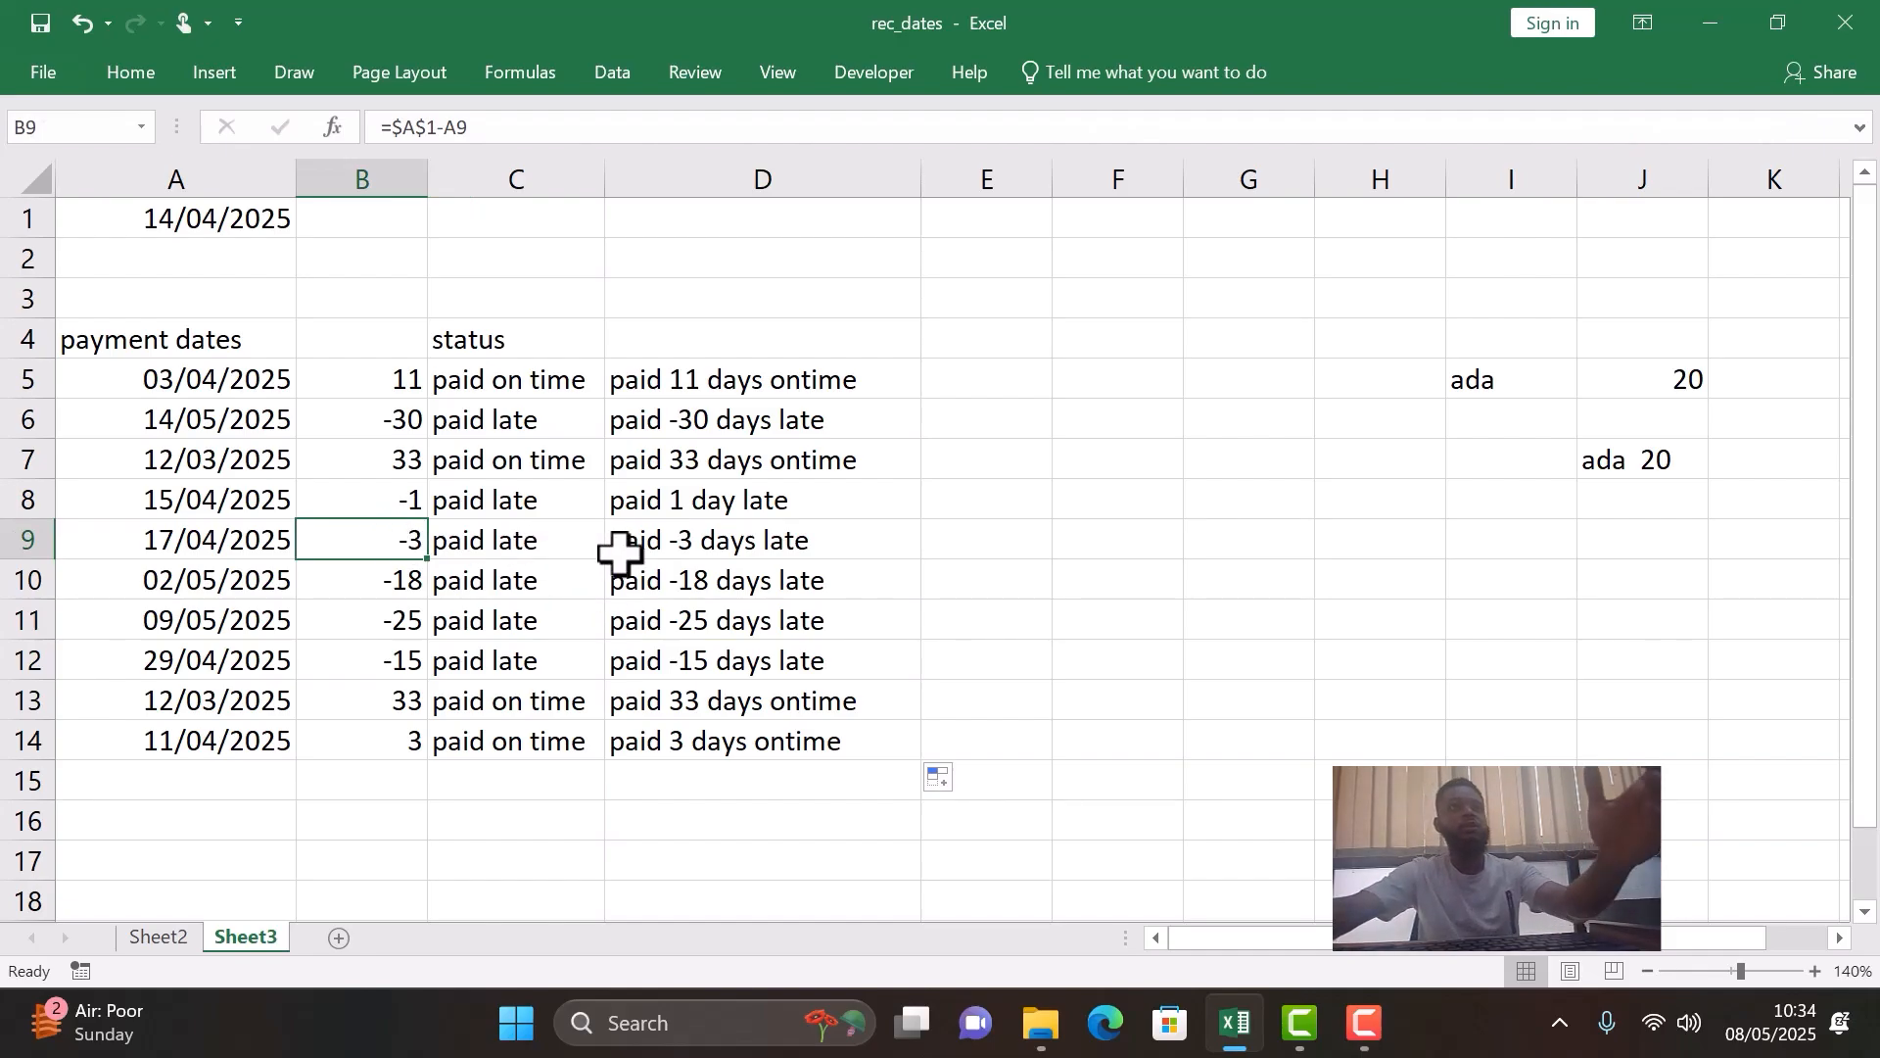
pyautogui.click(733, 417)
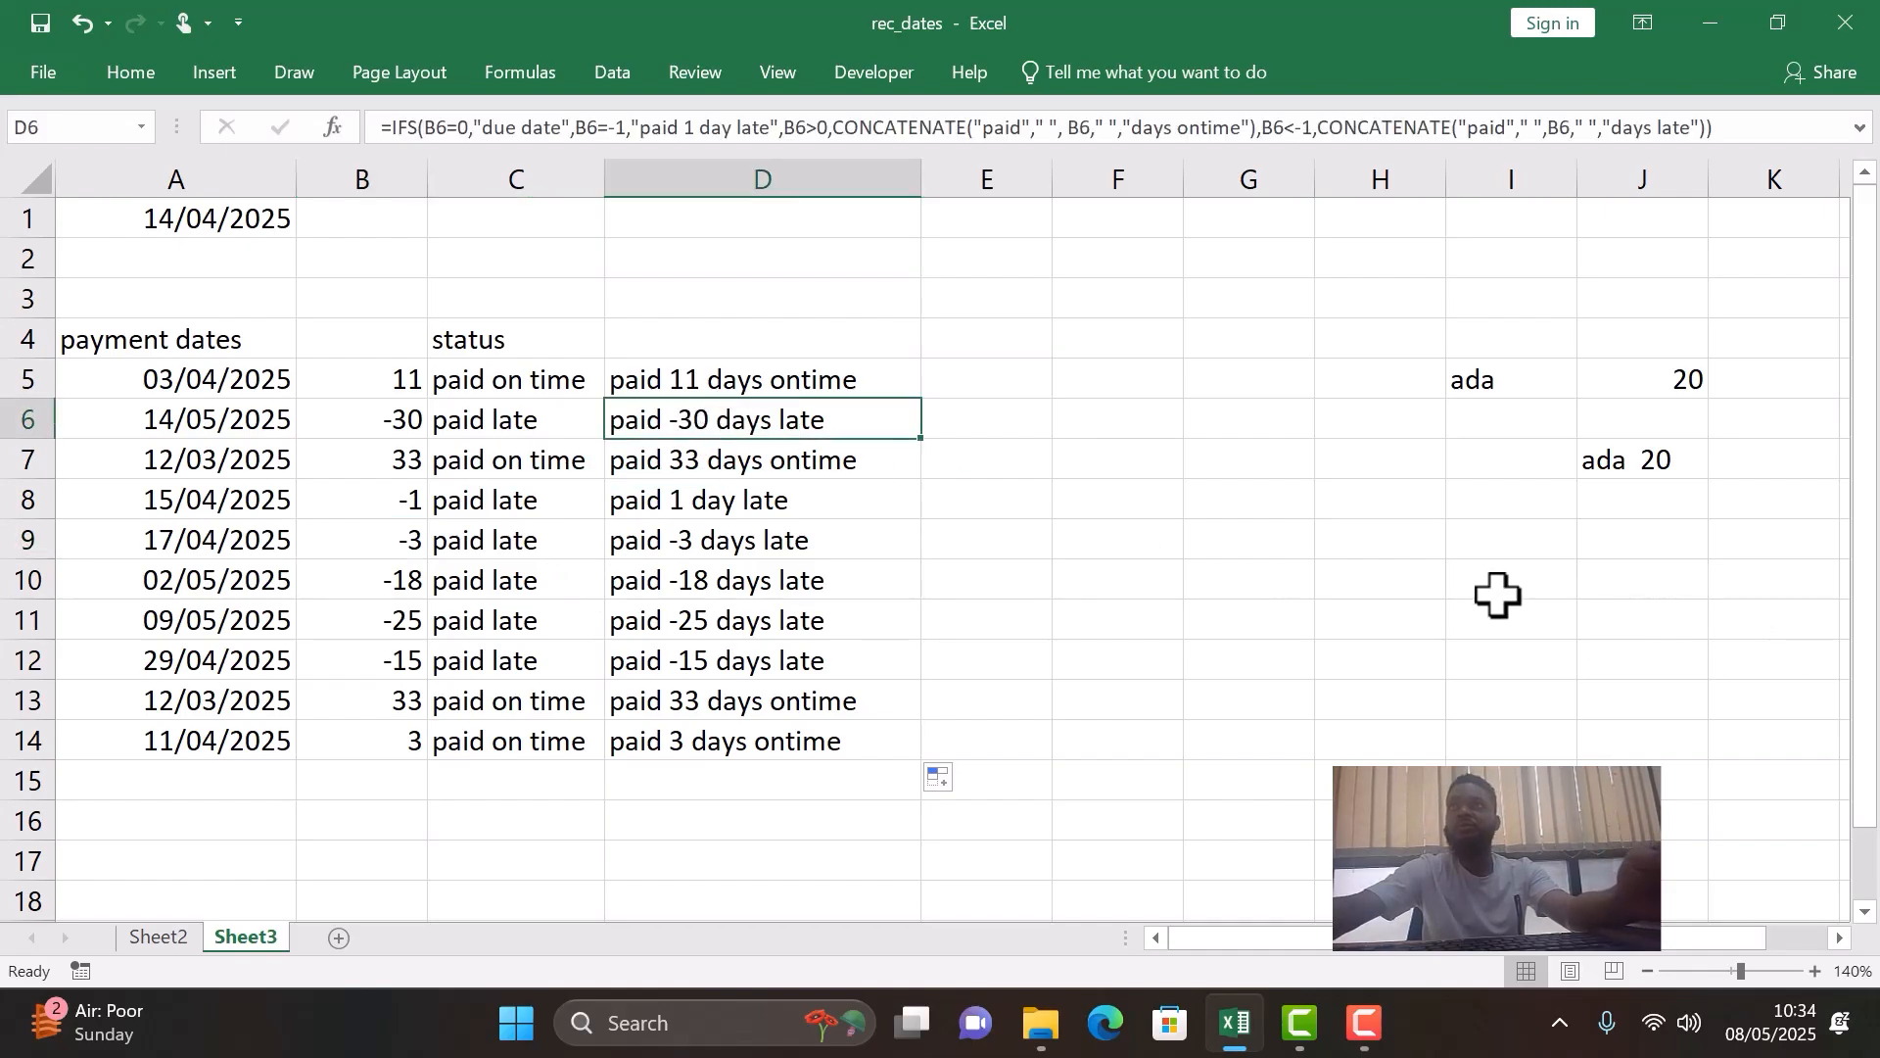
# - Enter -90 in I9 and the formula =ABS(I9) in J9 as an absolute value example
pyautogui.click(1484, 537)
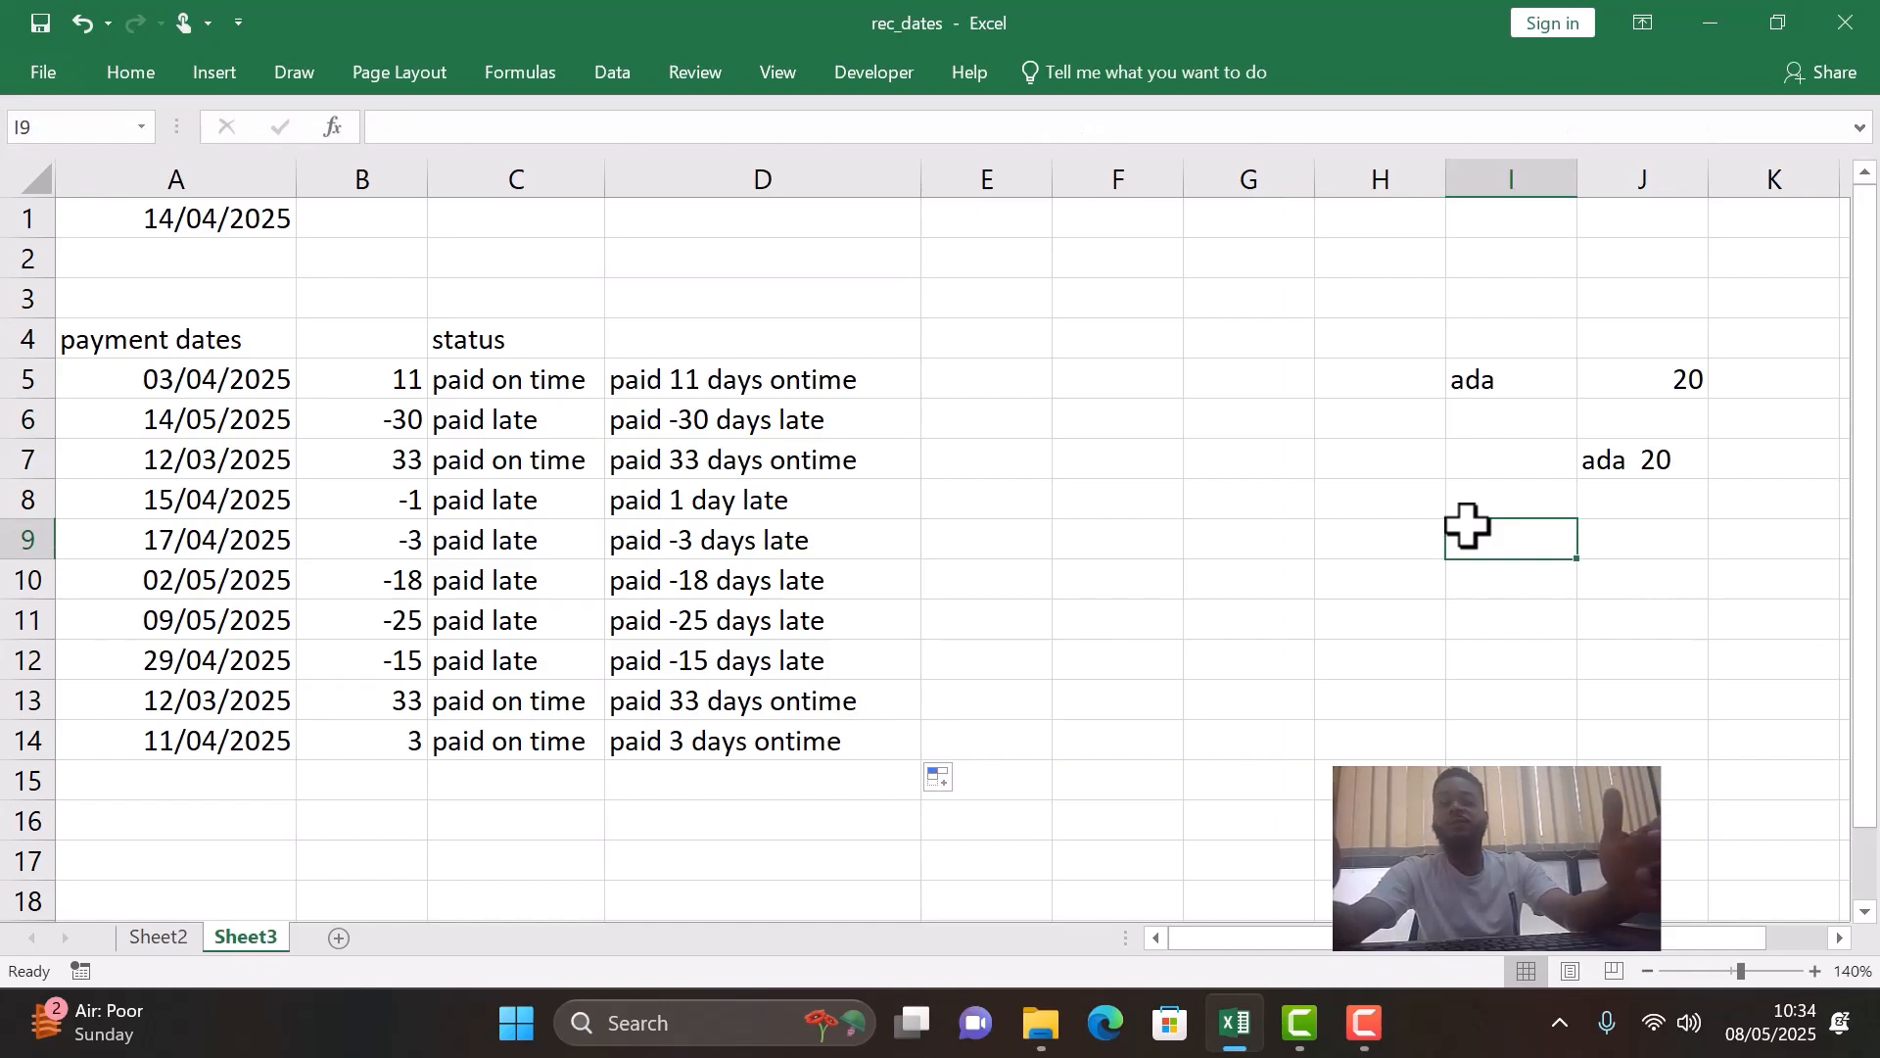
pyautogui.write('-90')
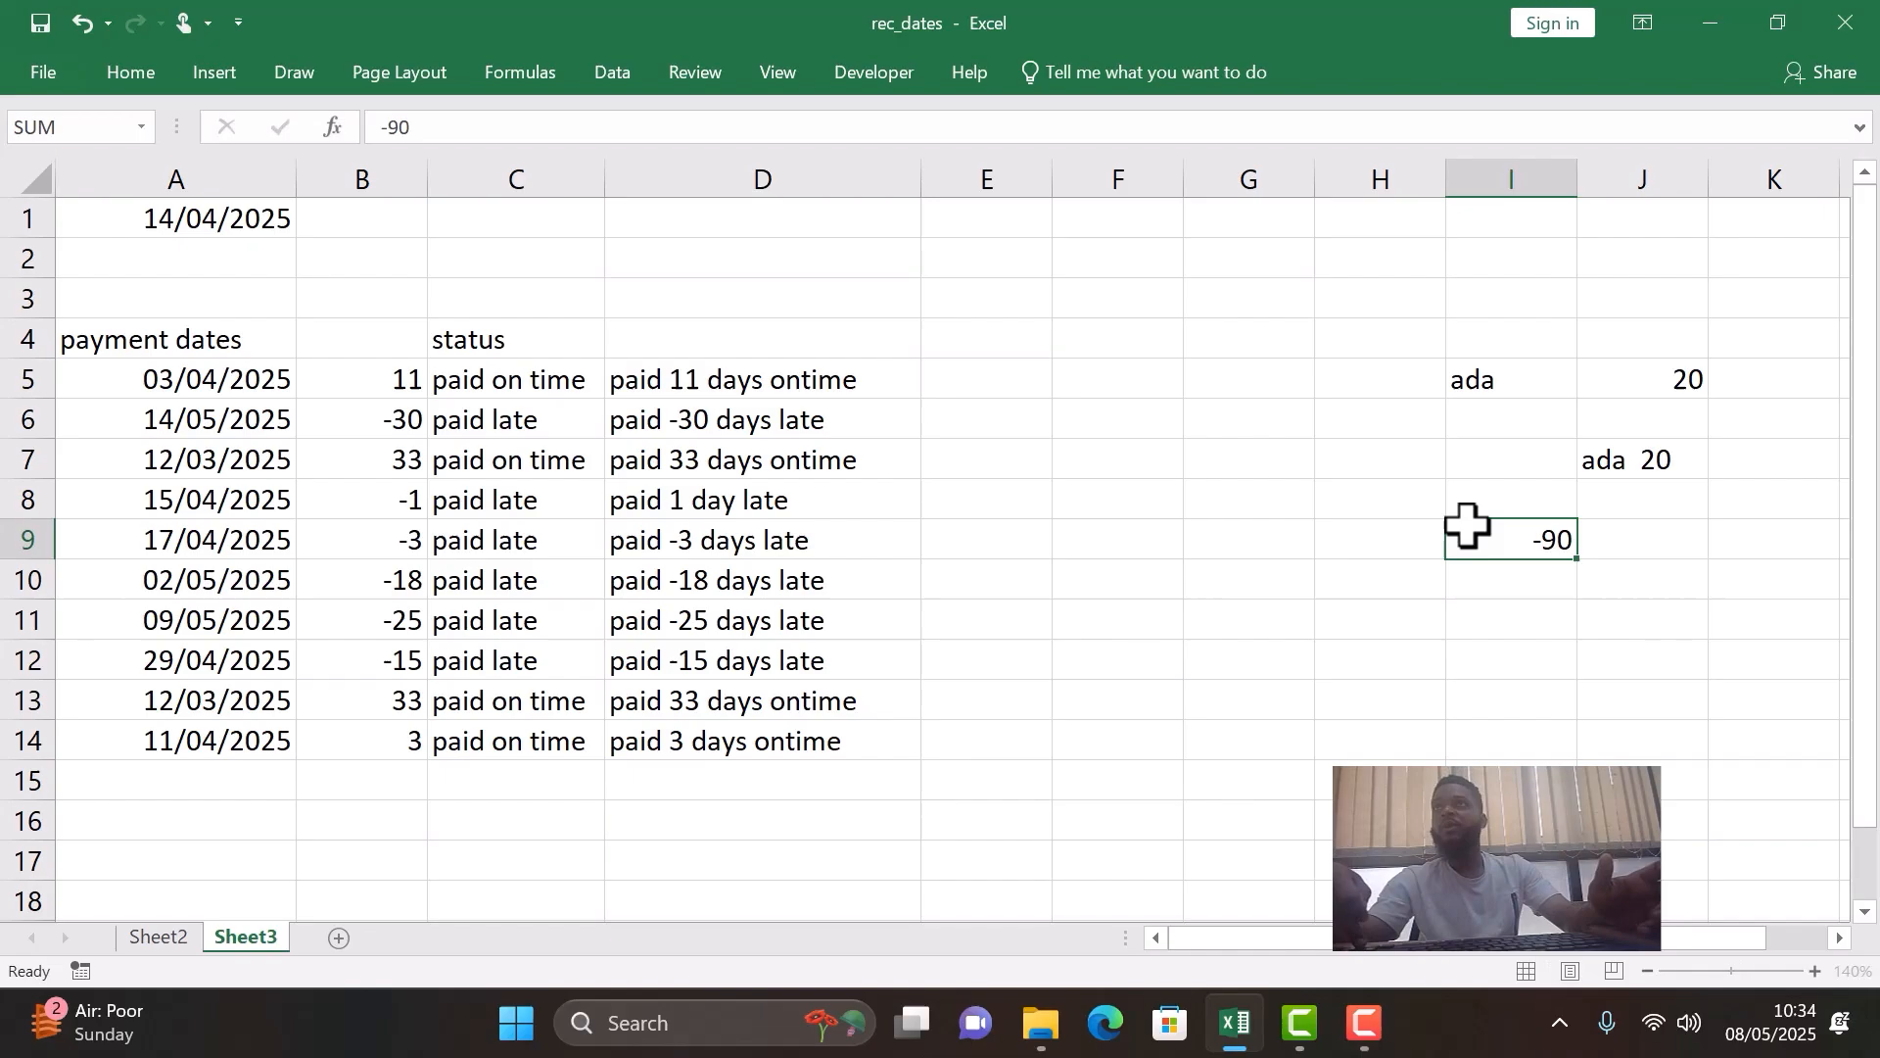
pyautogui.press('Tab')
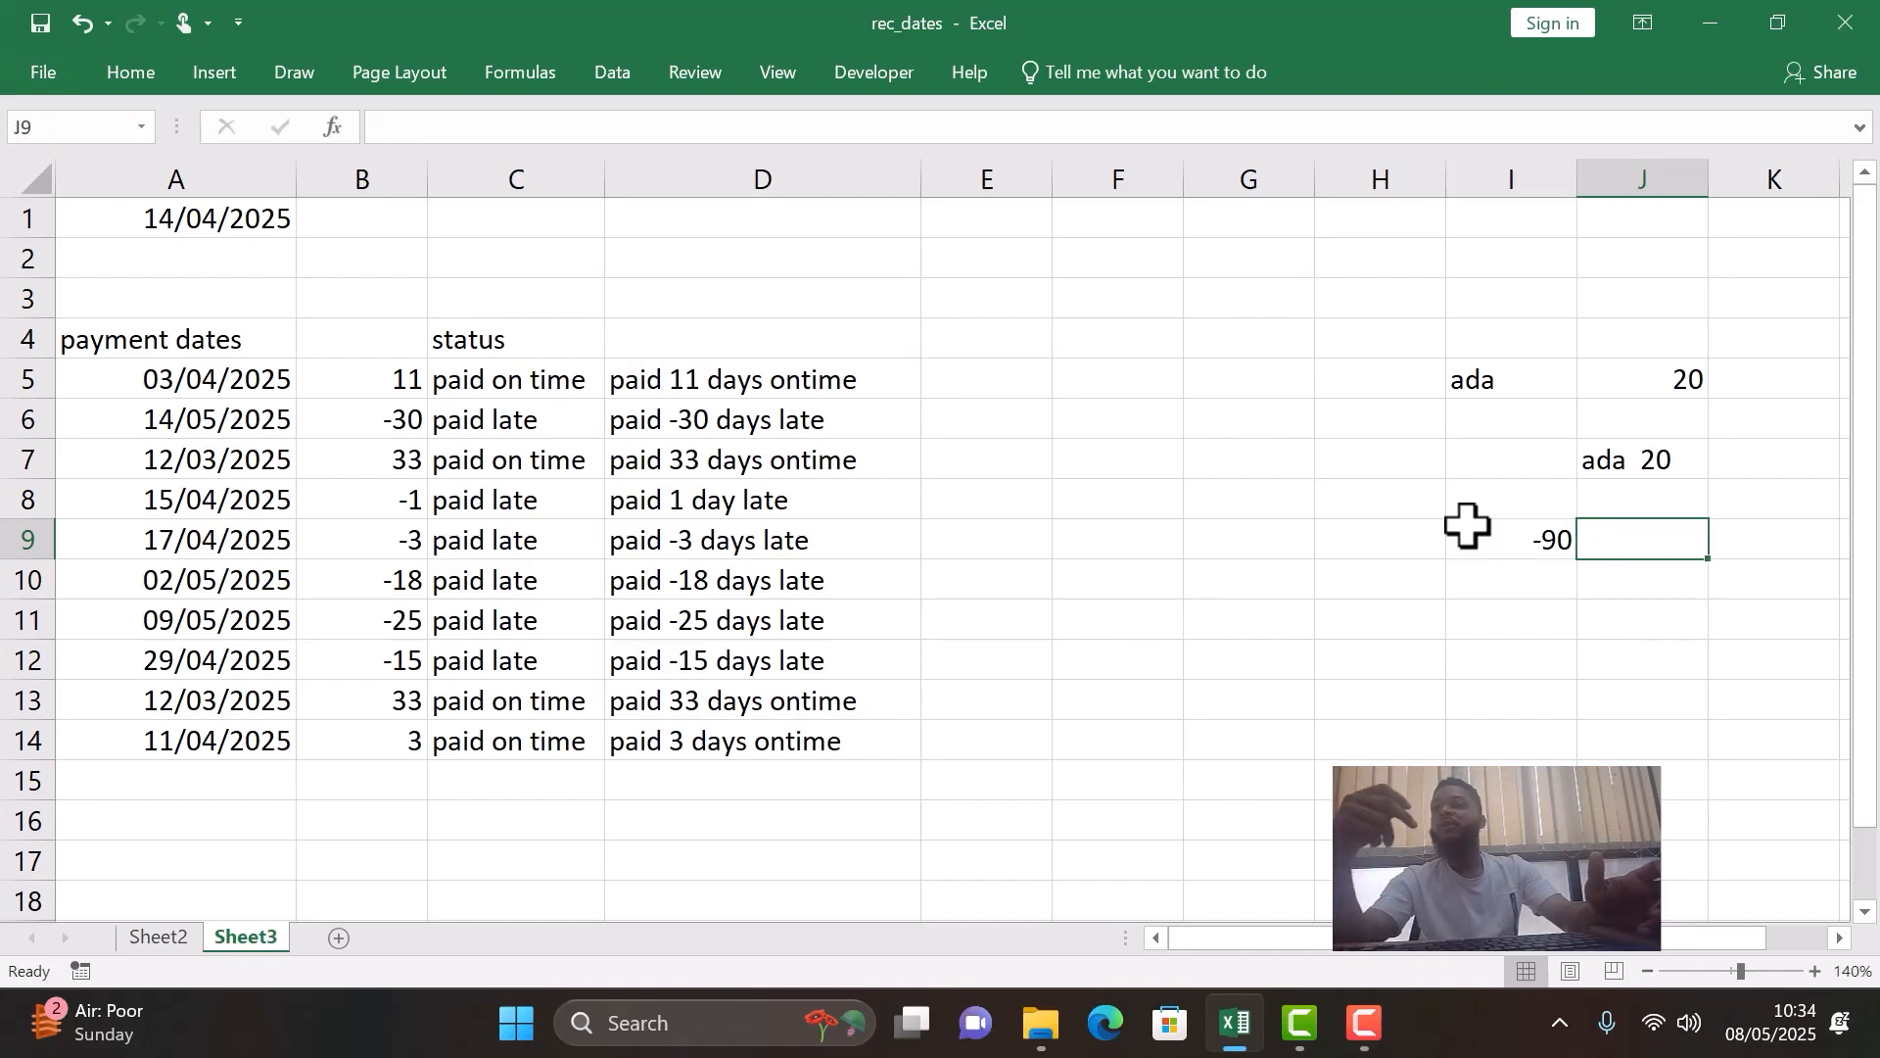
pyautogui.write('=abs')
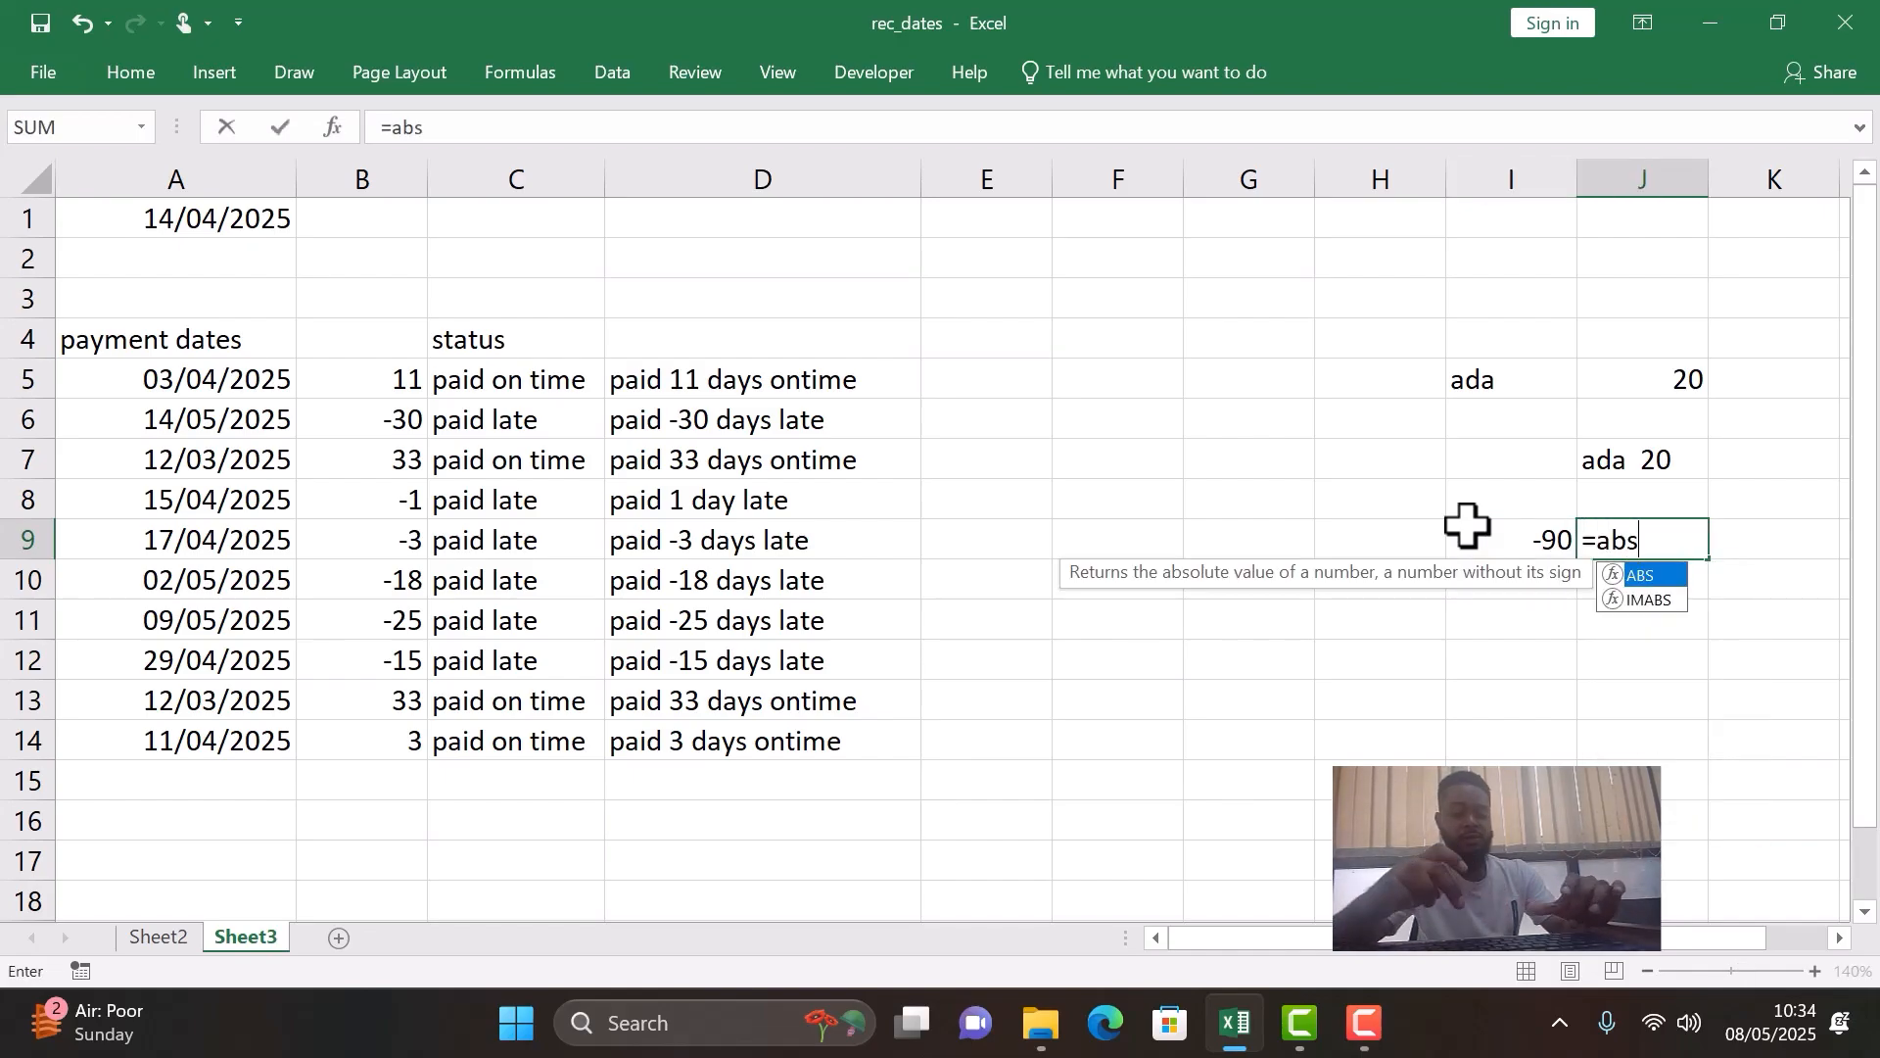
pyautogui.write('(')
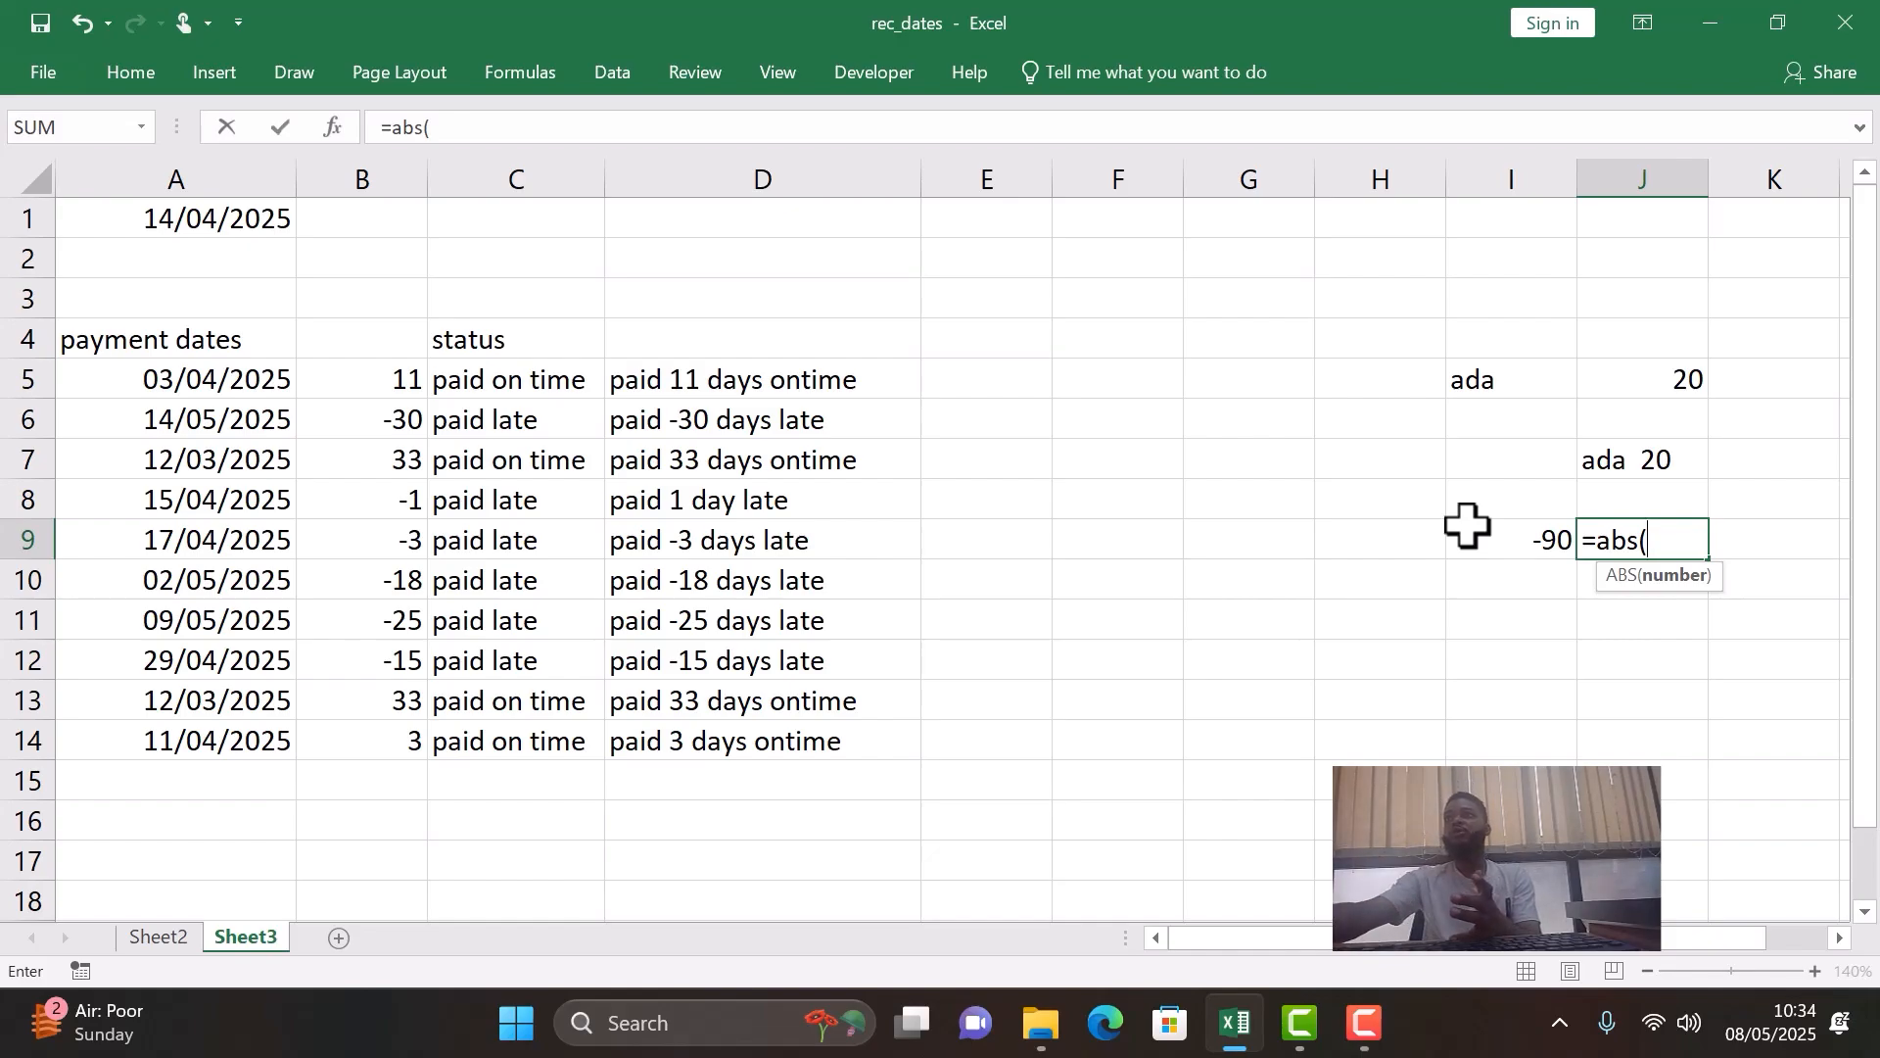
pyautogui.click(1493, 533)
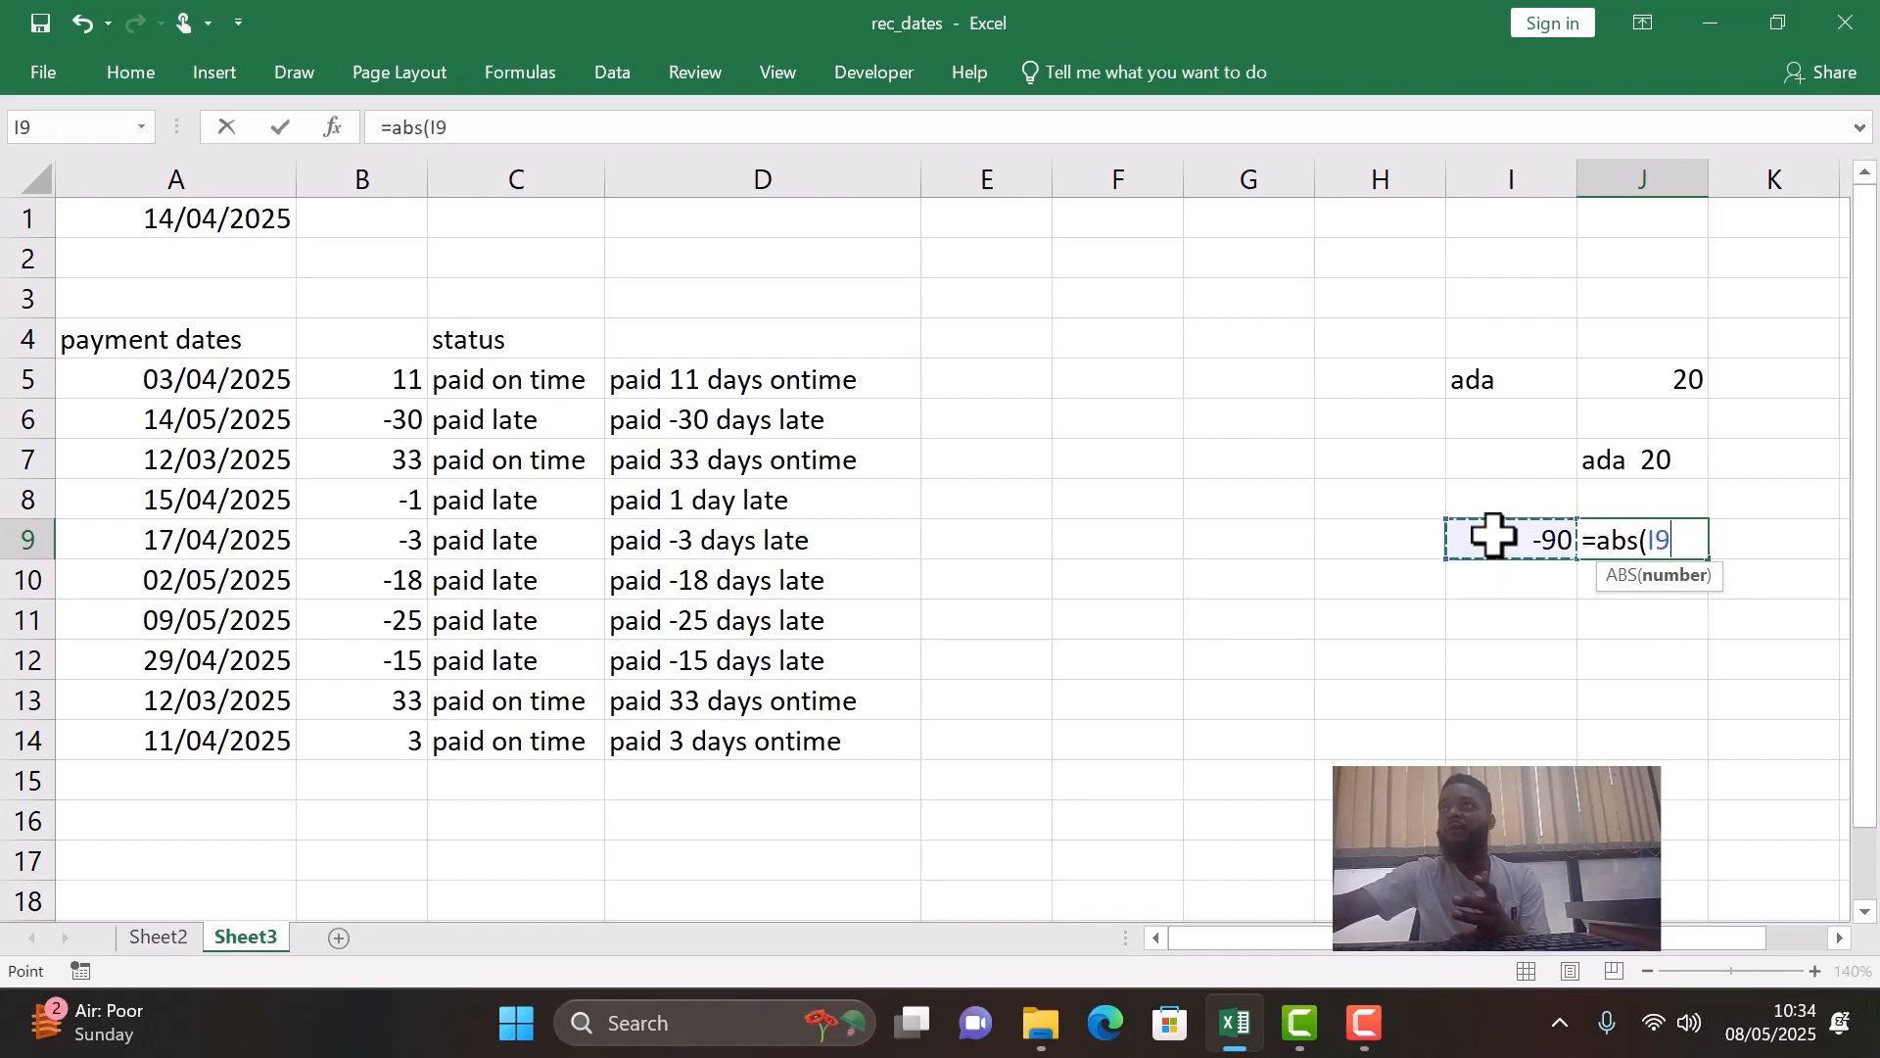
pyautogui.write(')')
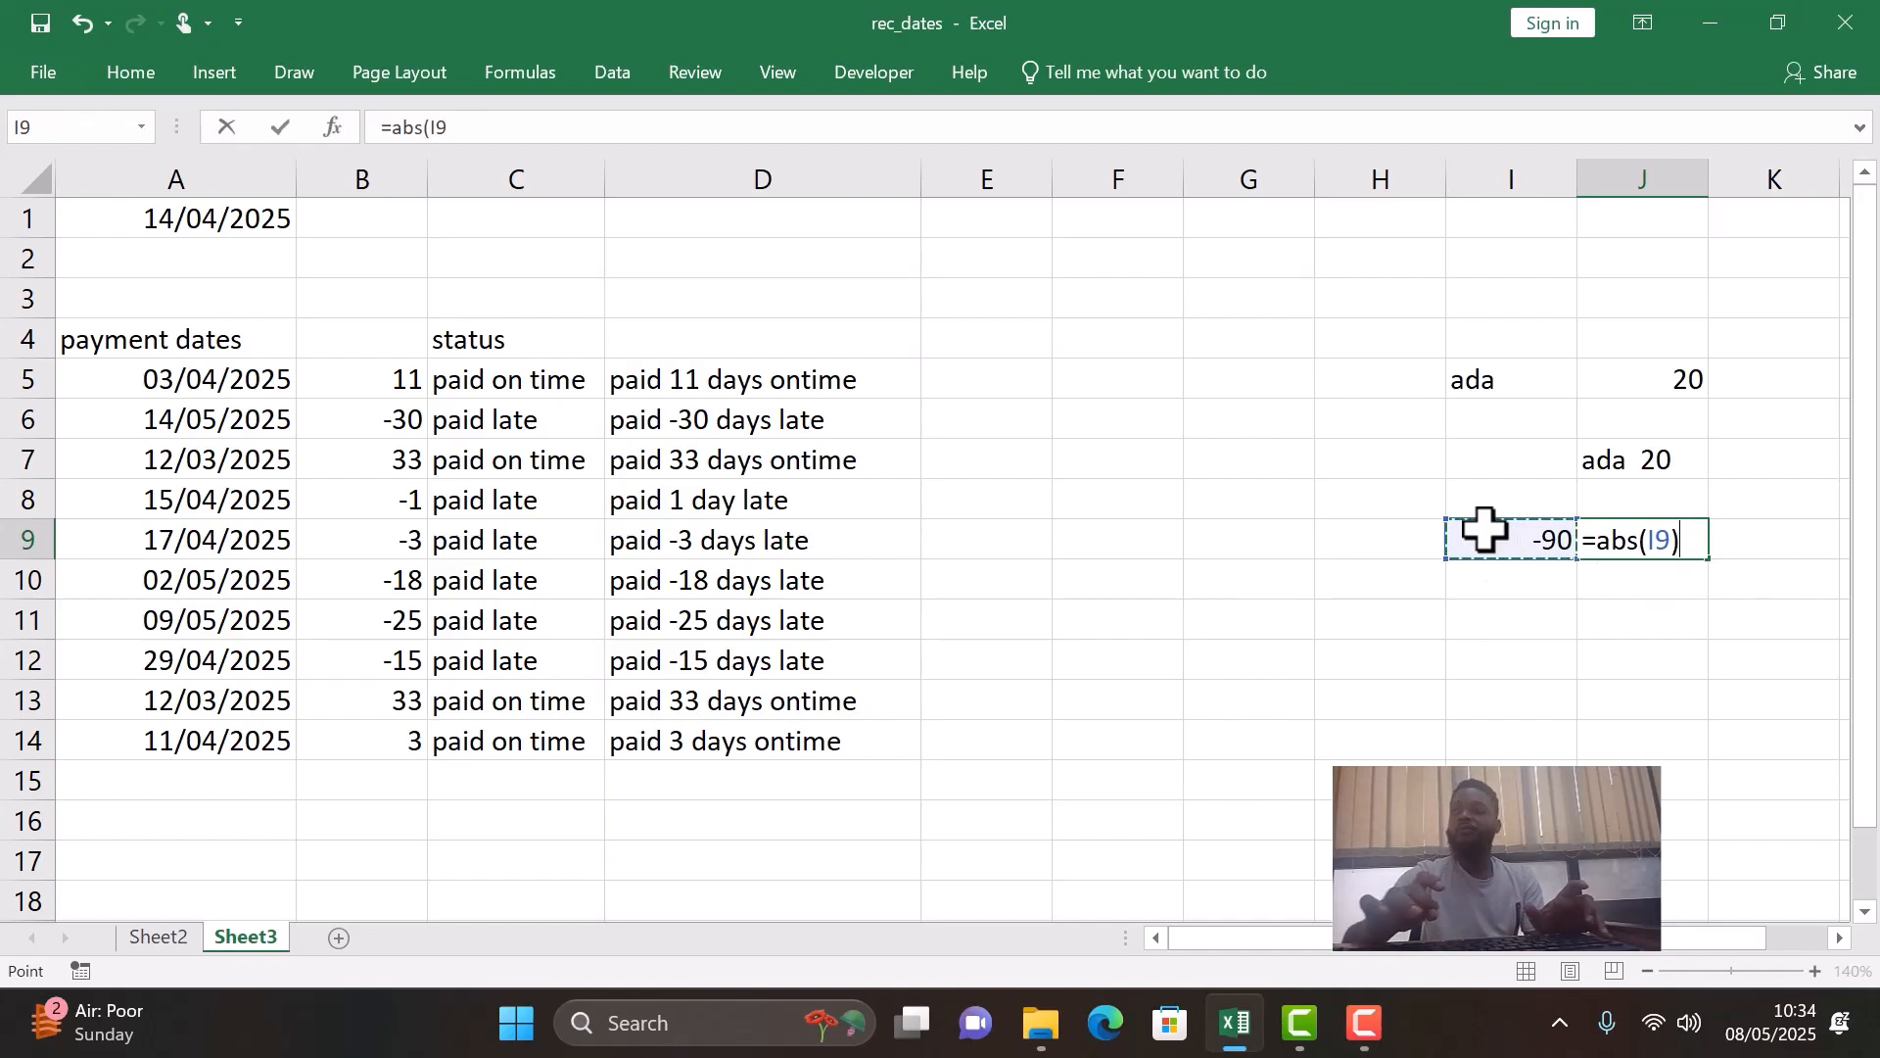
pyautogui.press('Return')
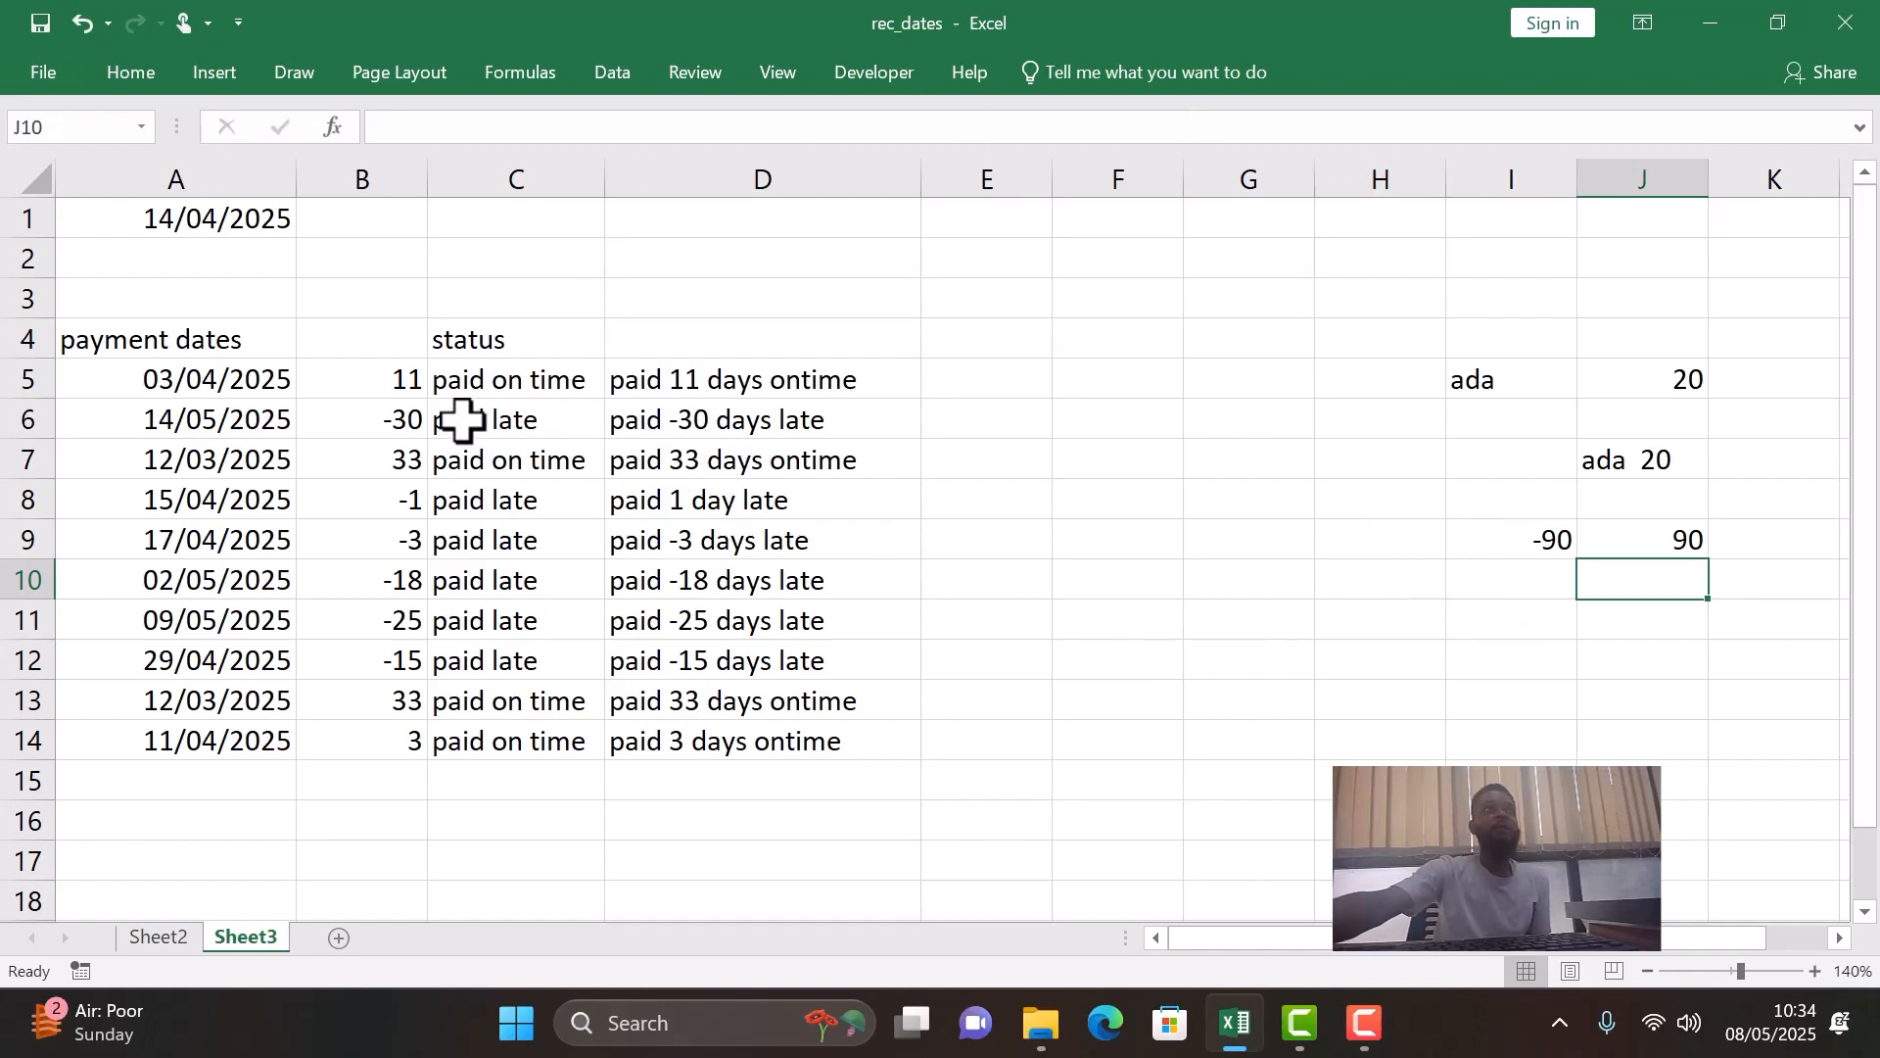
# - Wrap B5 in ABS inside the "days late" CONCATENATE of the D5 IFS formula
pyautogui.click(751, 423)
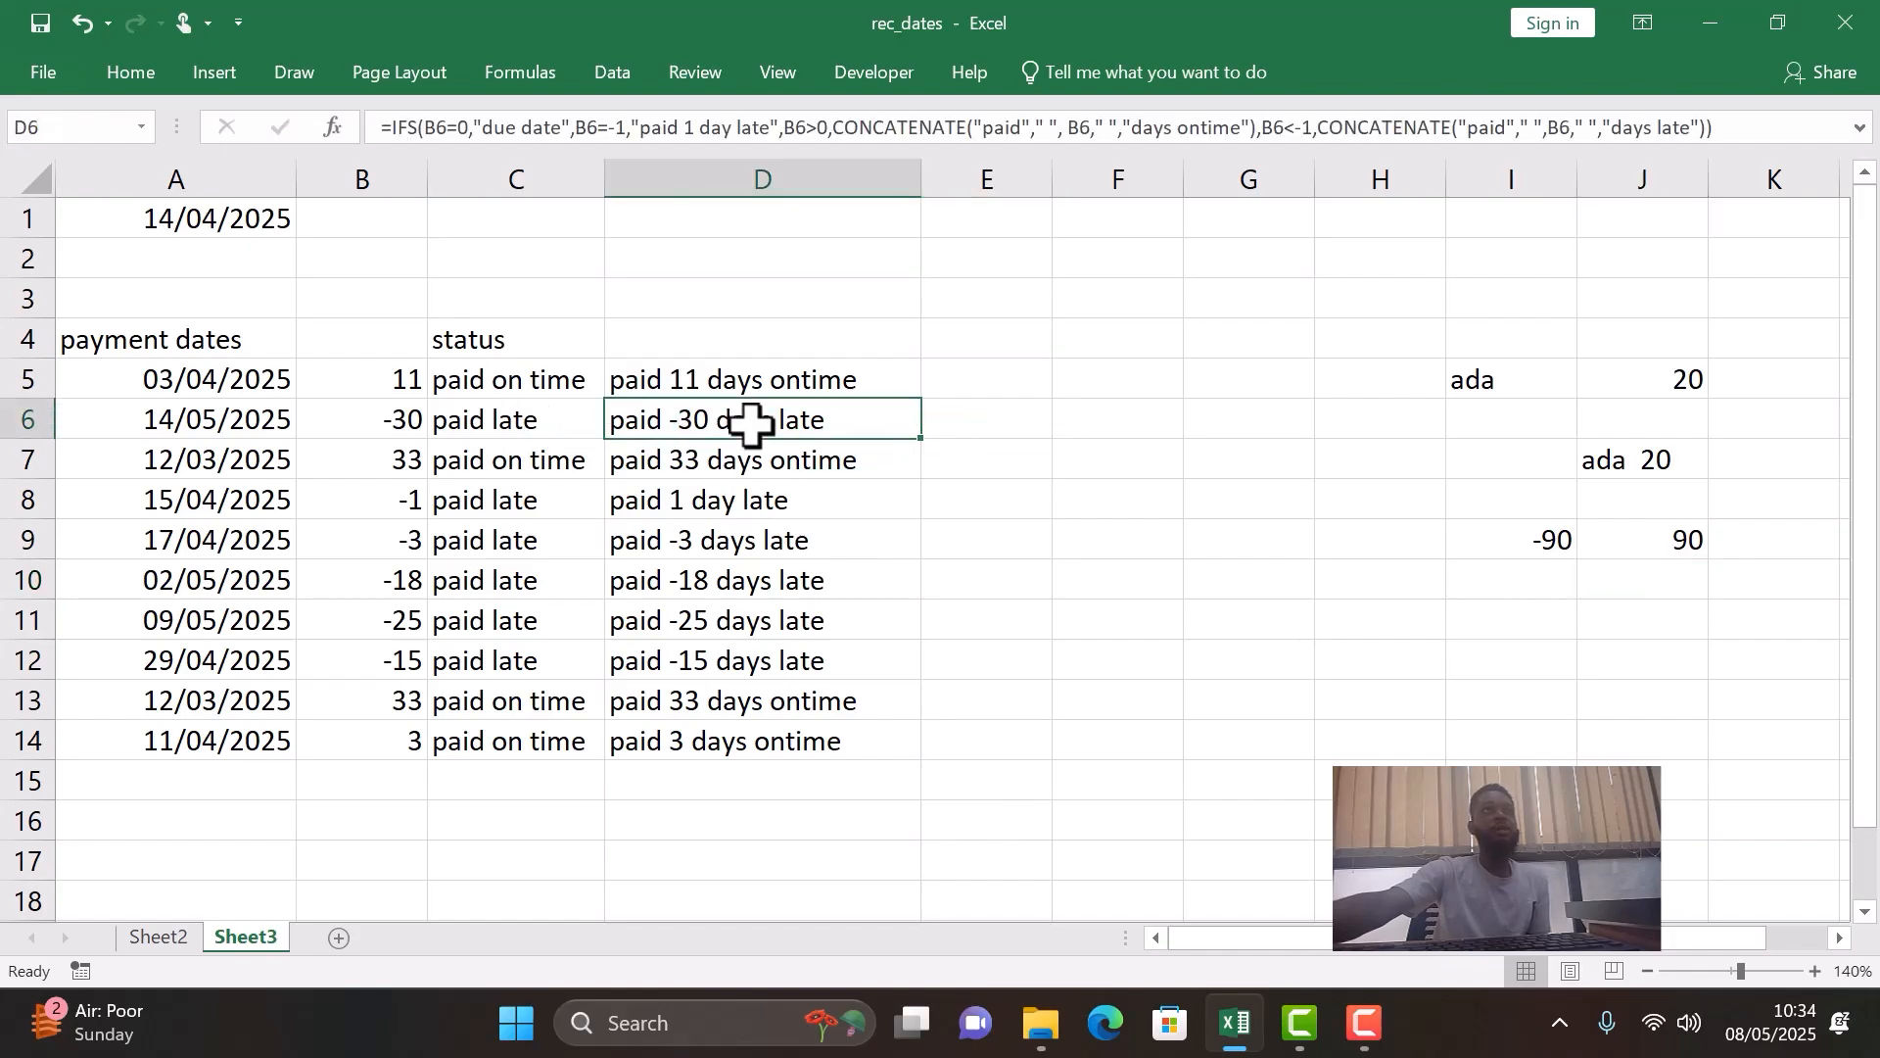
pyautogui.click(399, 424)
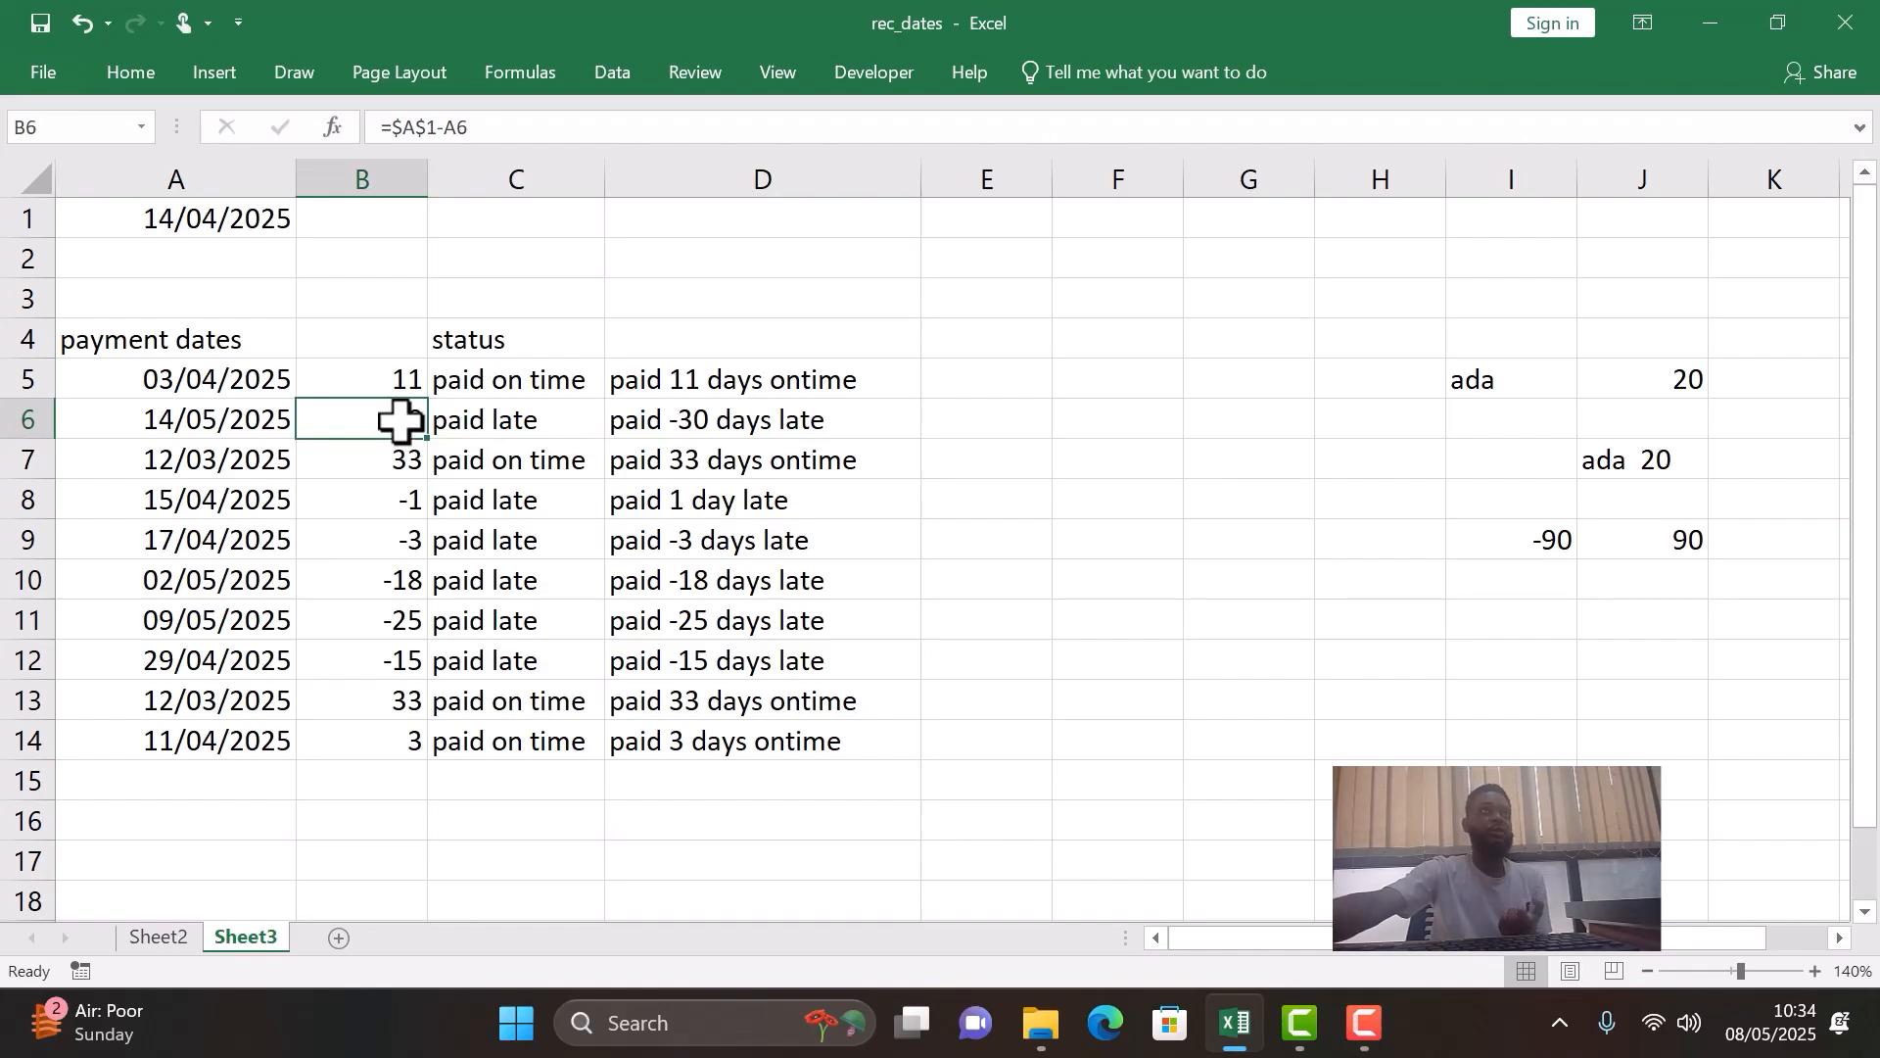
pyautogui.doubleClick(766, 382)
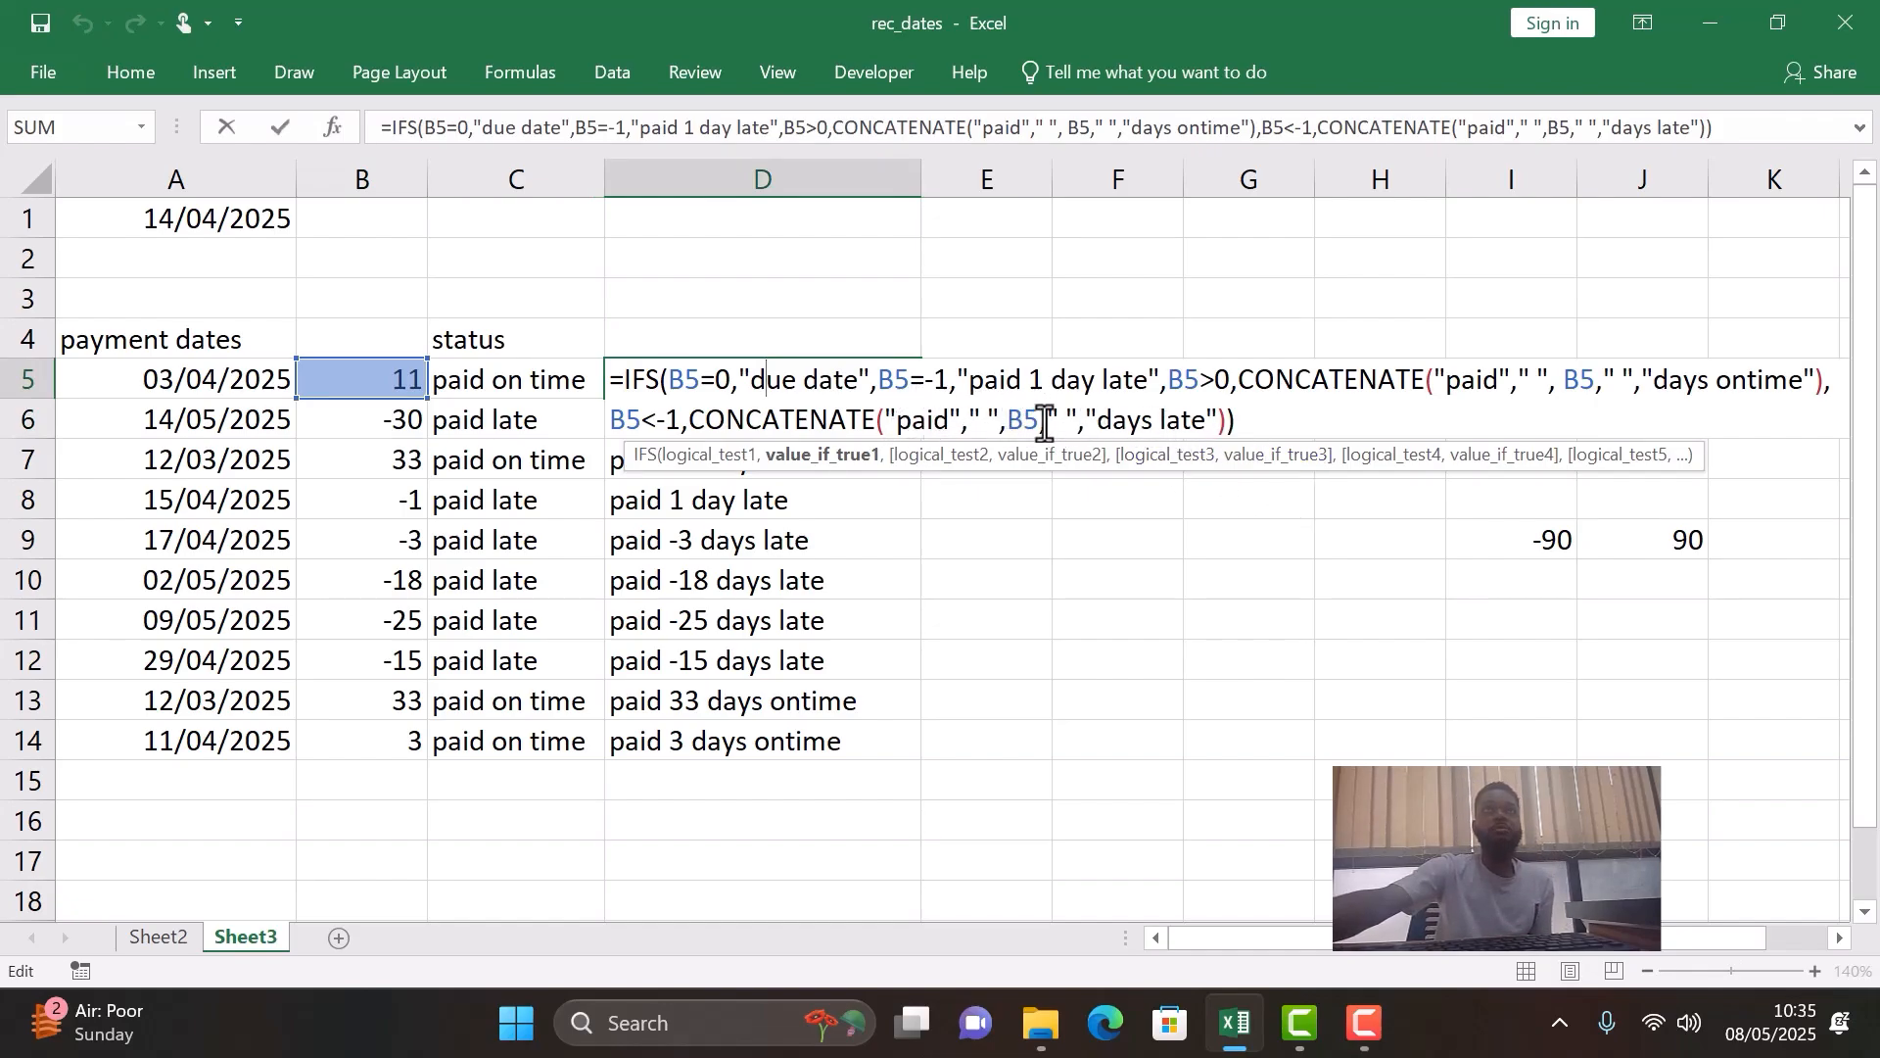
pyautogui.click(1010, 419)
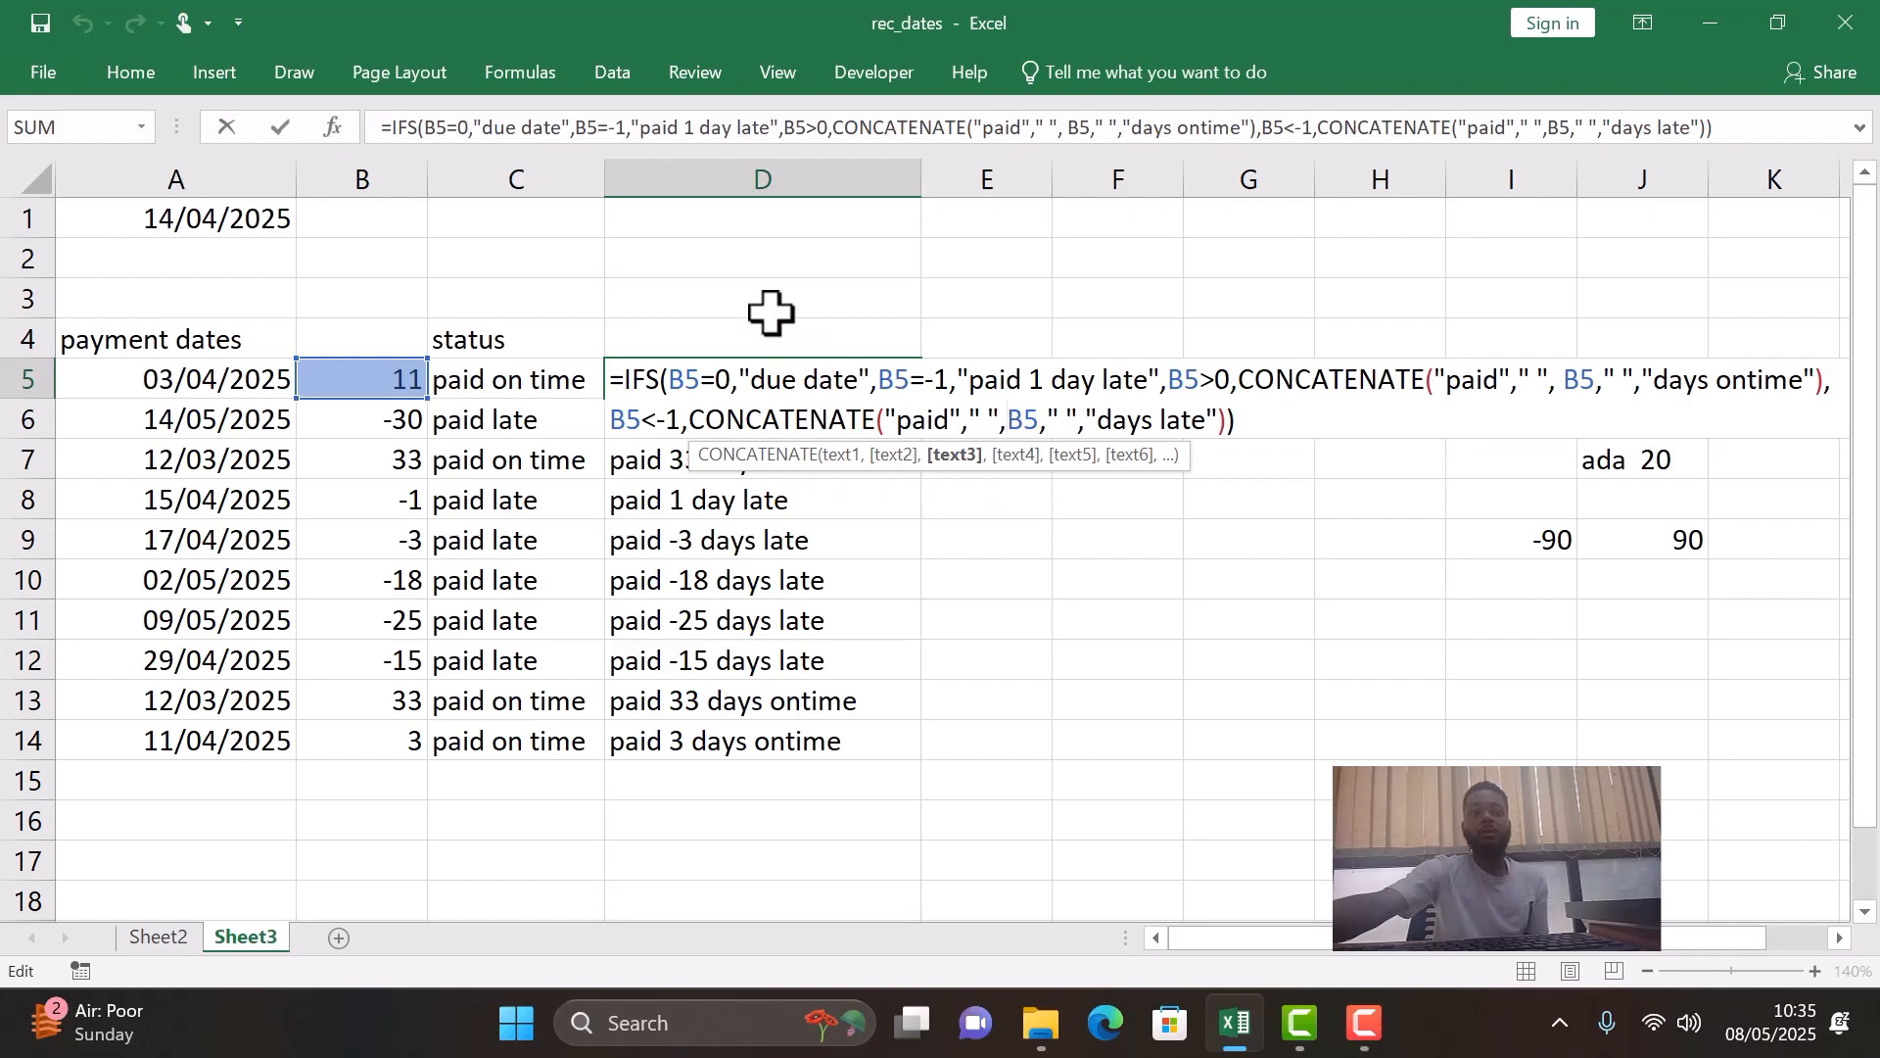
pyautogui.write('abs')
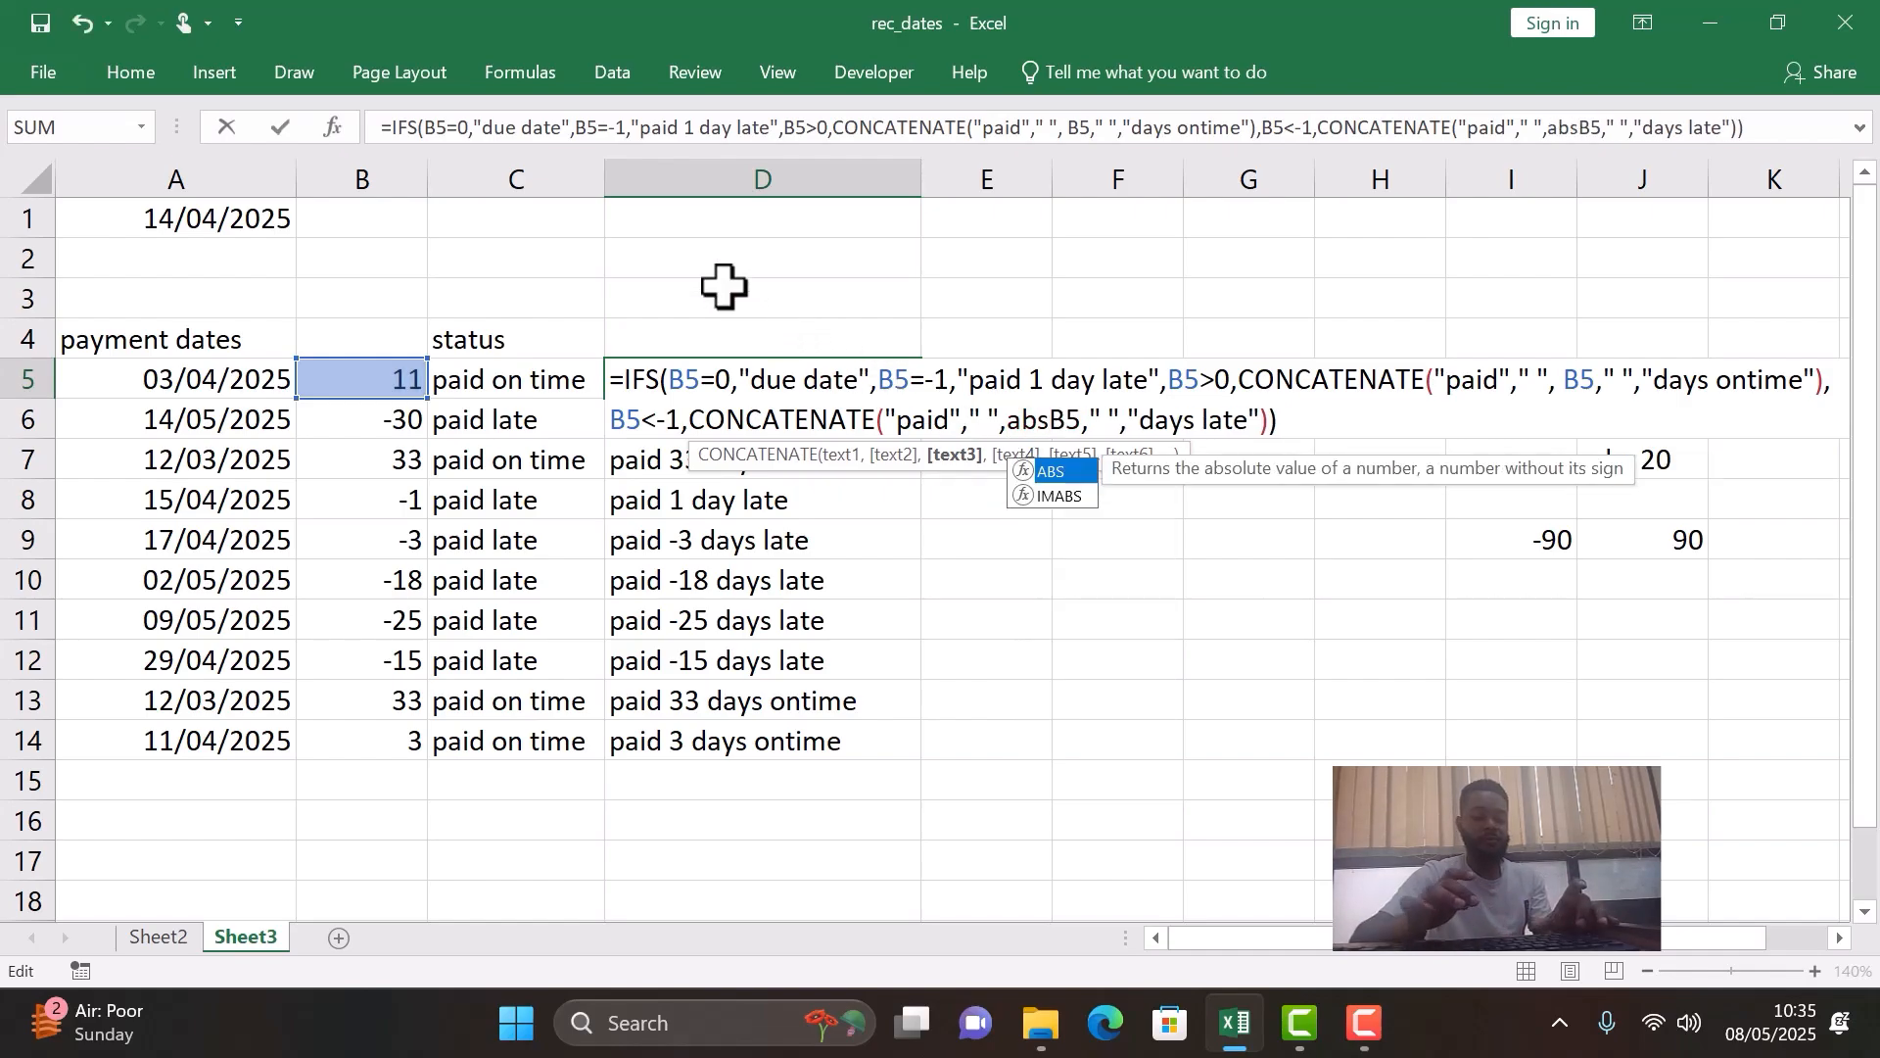
pyautogui.write('(')
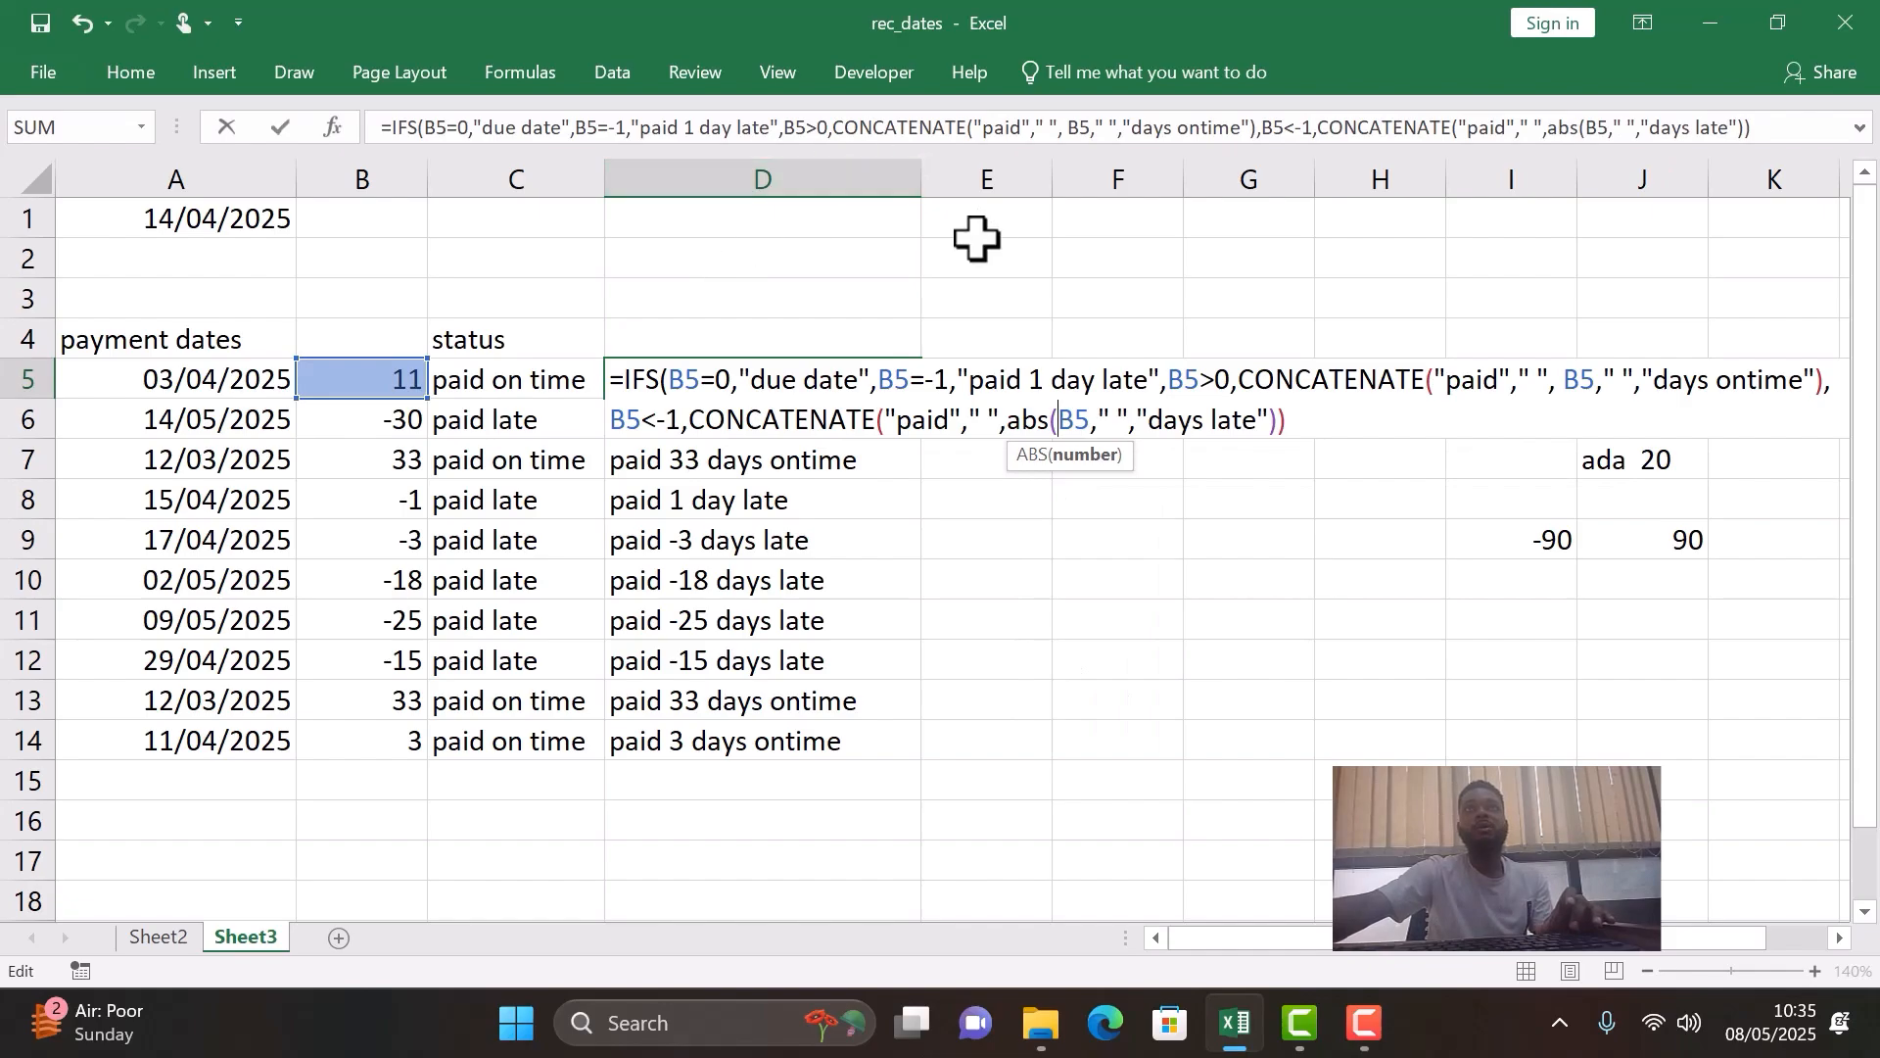
pyautogui.click(1090, 428)
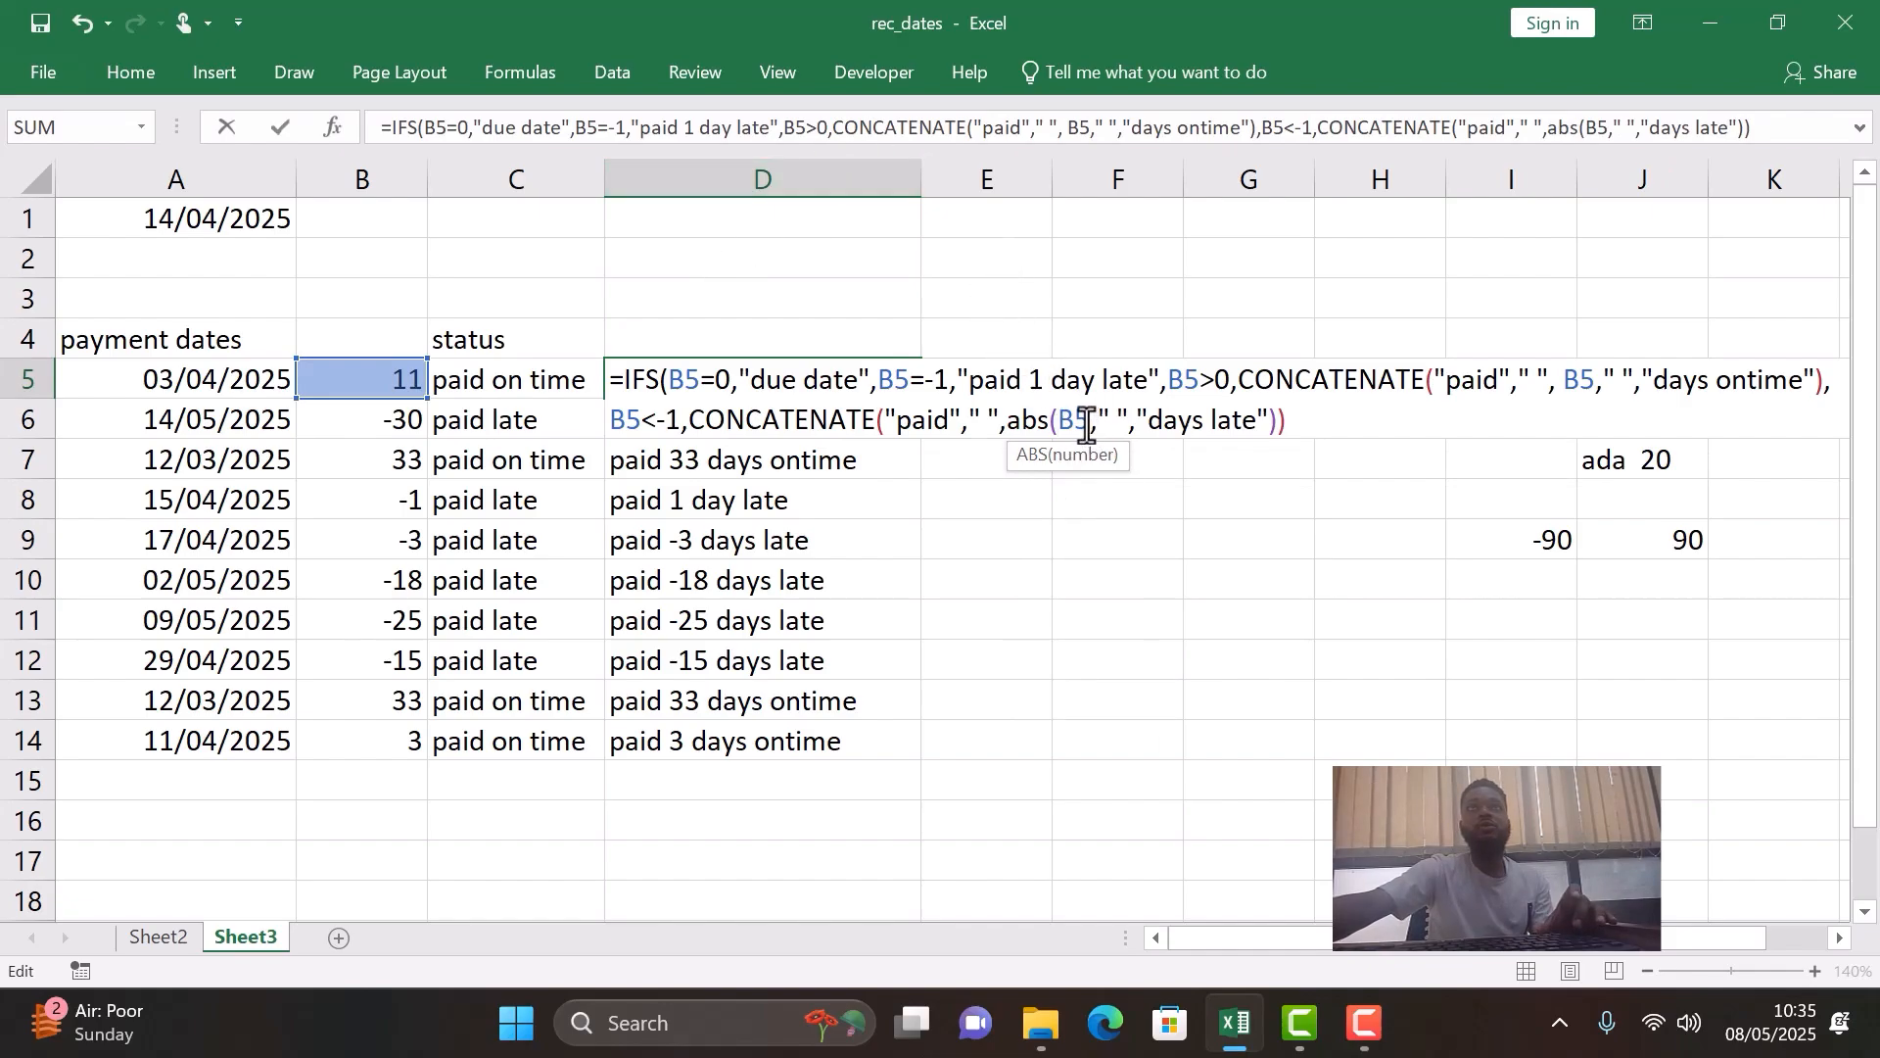
pyautogui.write(')')
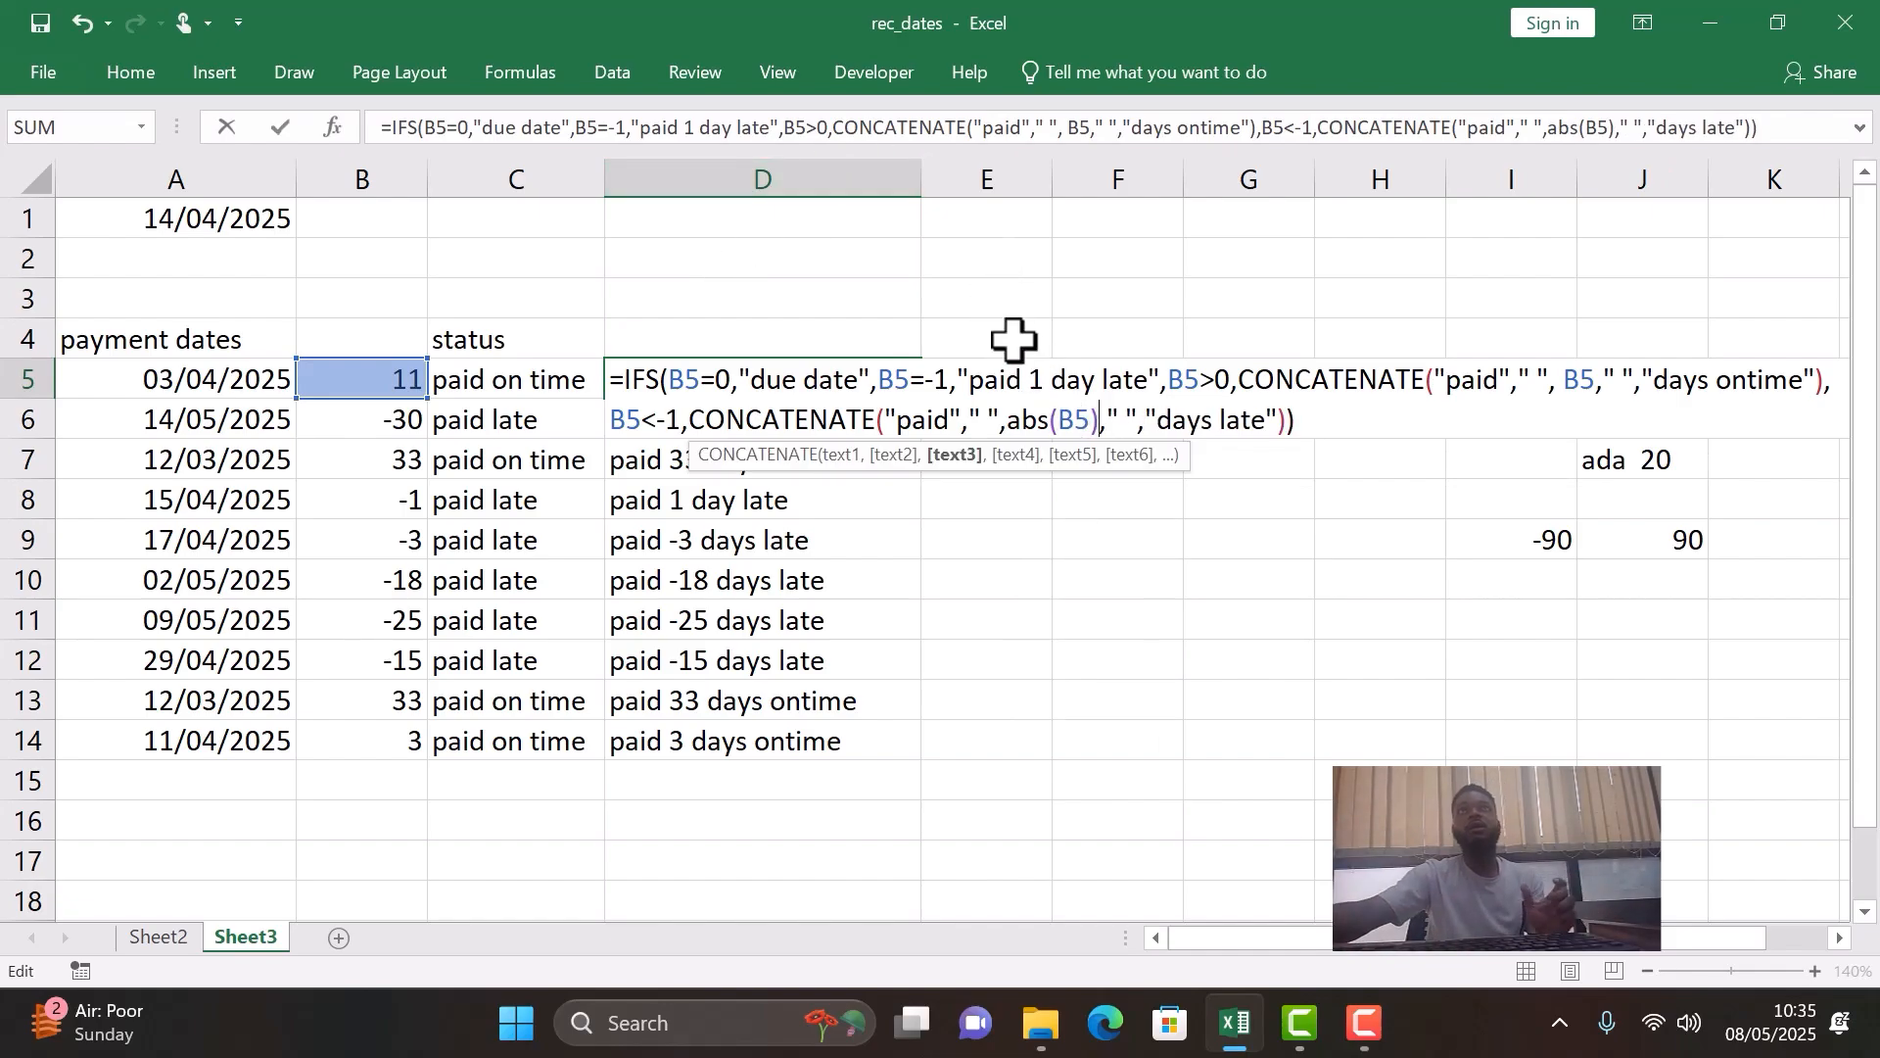
pyautogui.press('Return')
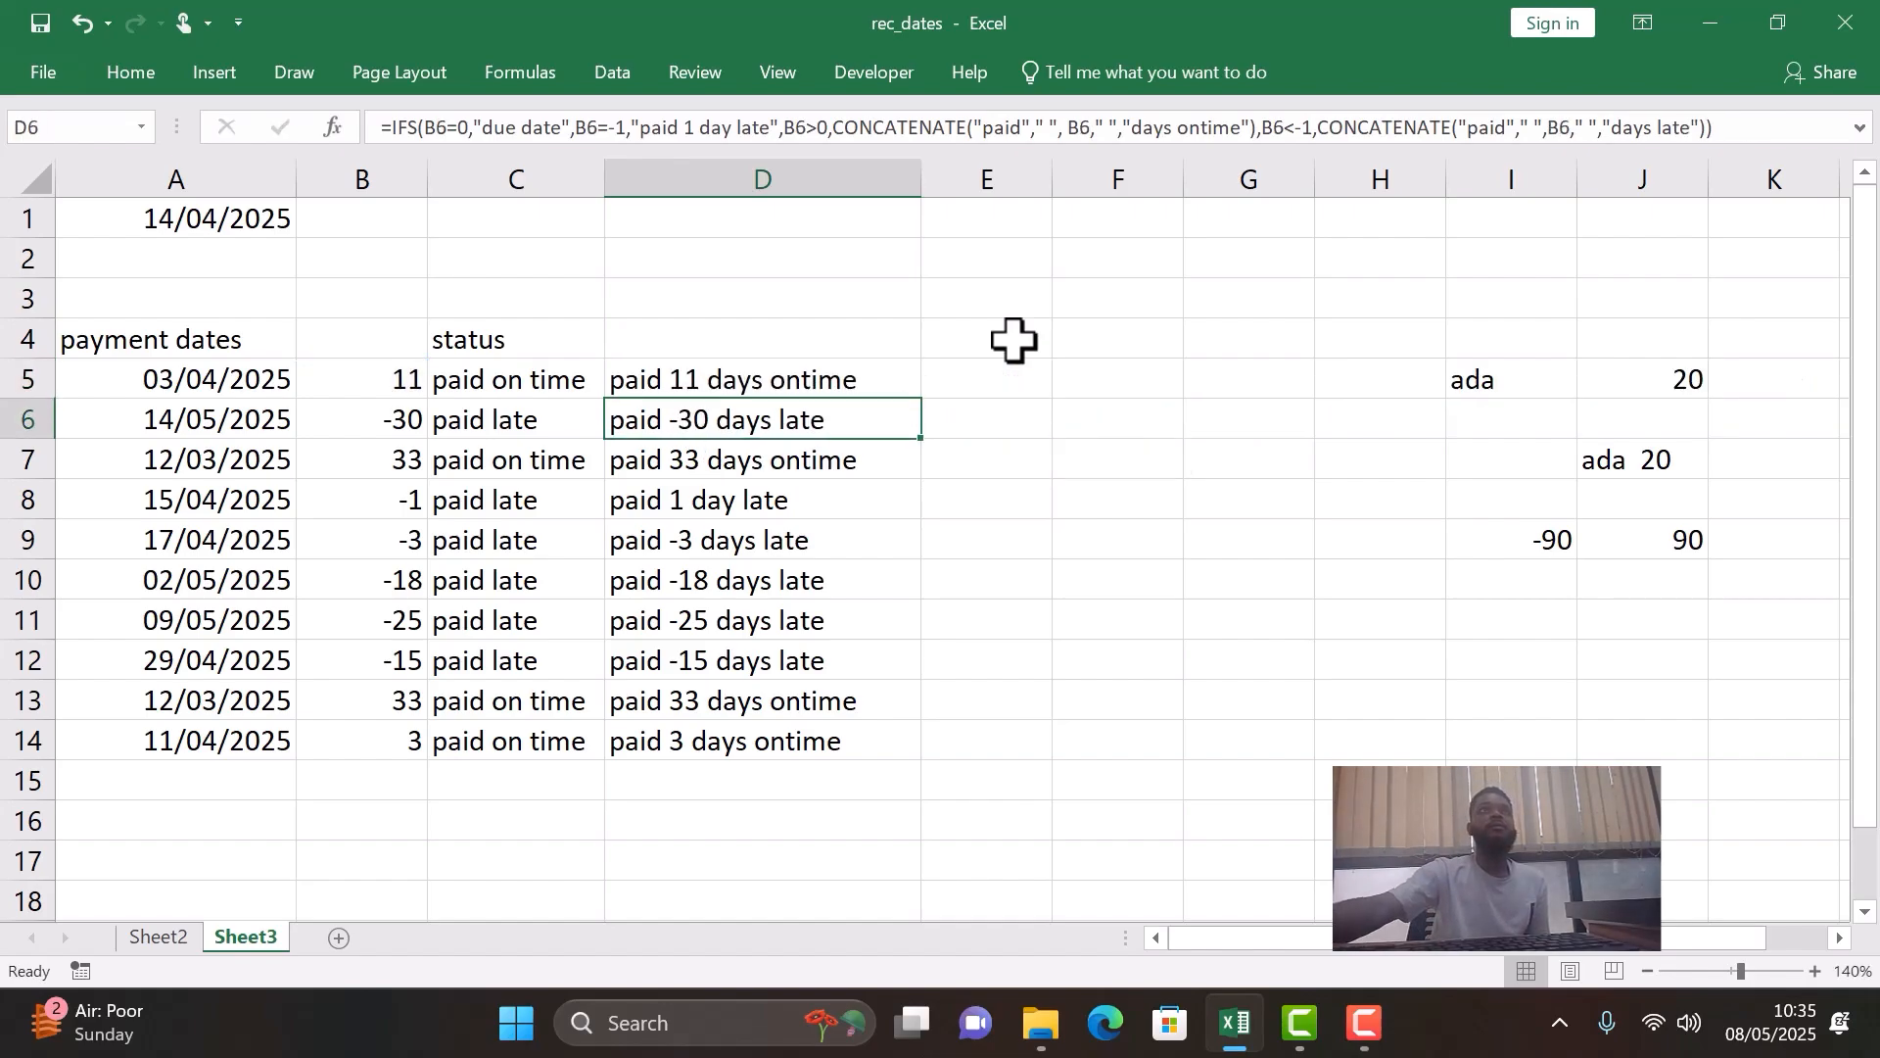
# - Fill the D5 formula down column D through row 14 and check the messages in rows 6, 7, 8 and 14
pyautogui.click(873, 377)
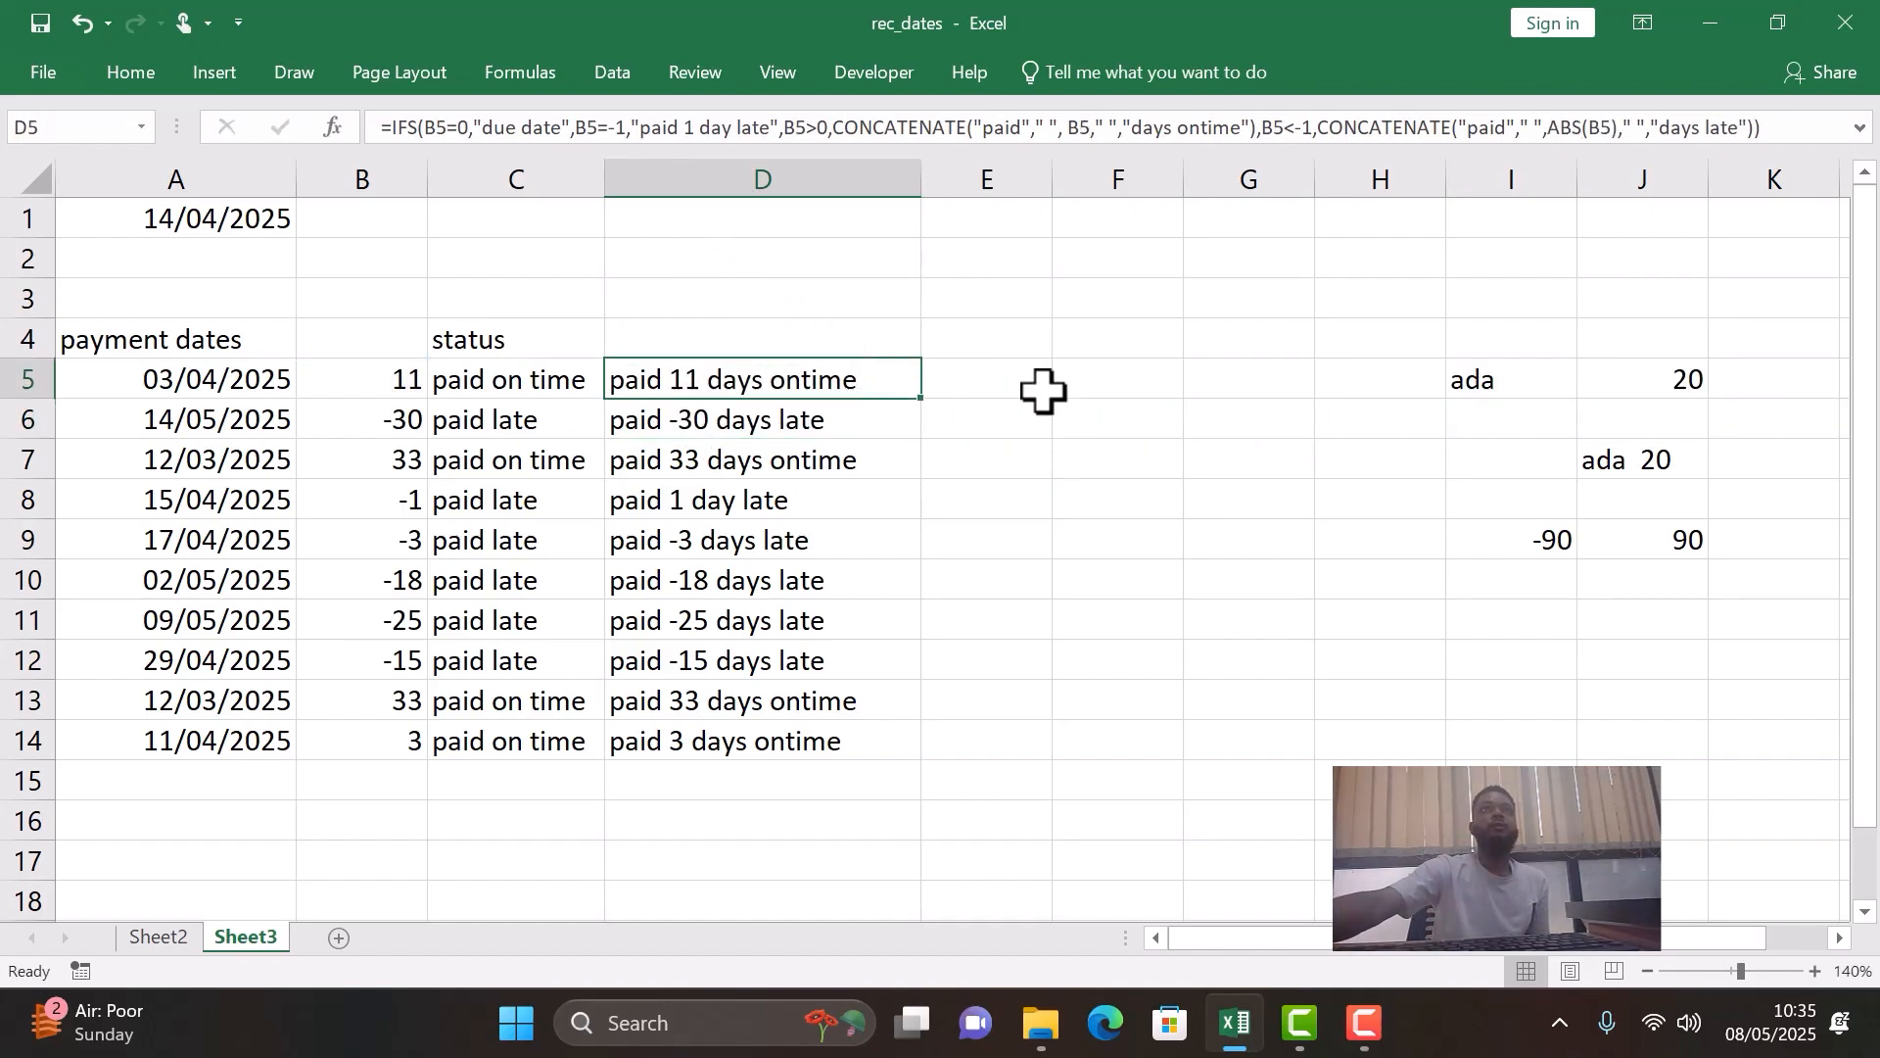
pyautogui.doubleClick(924, 400)
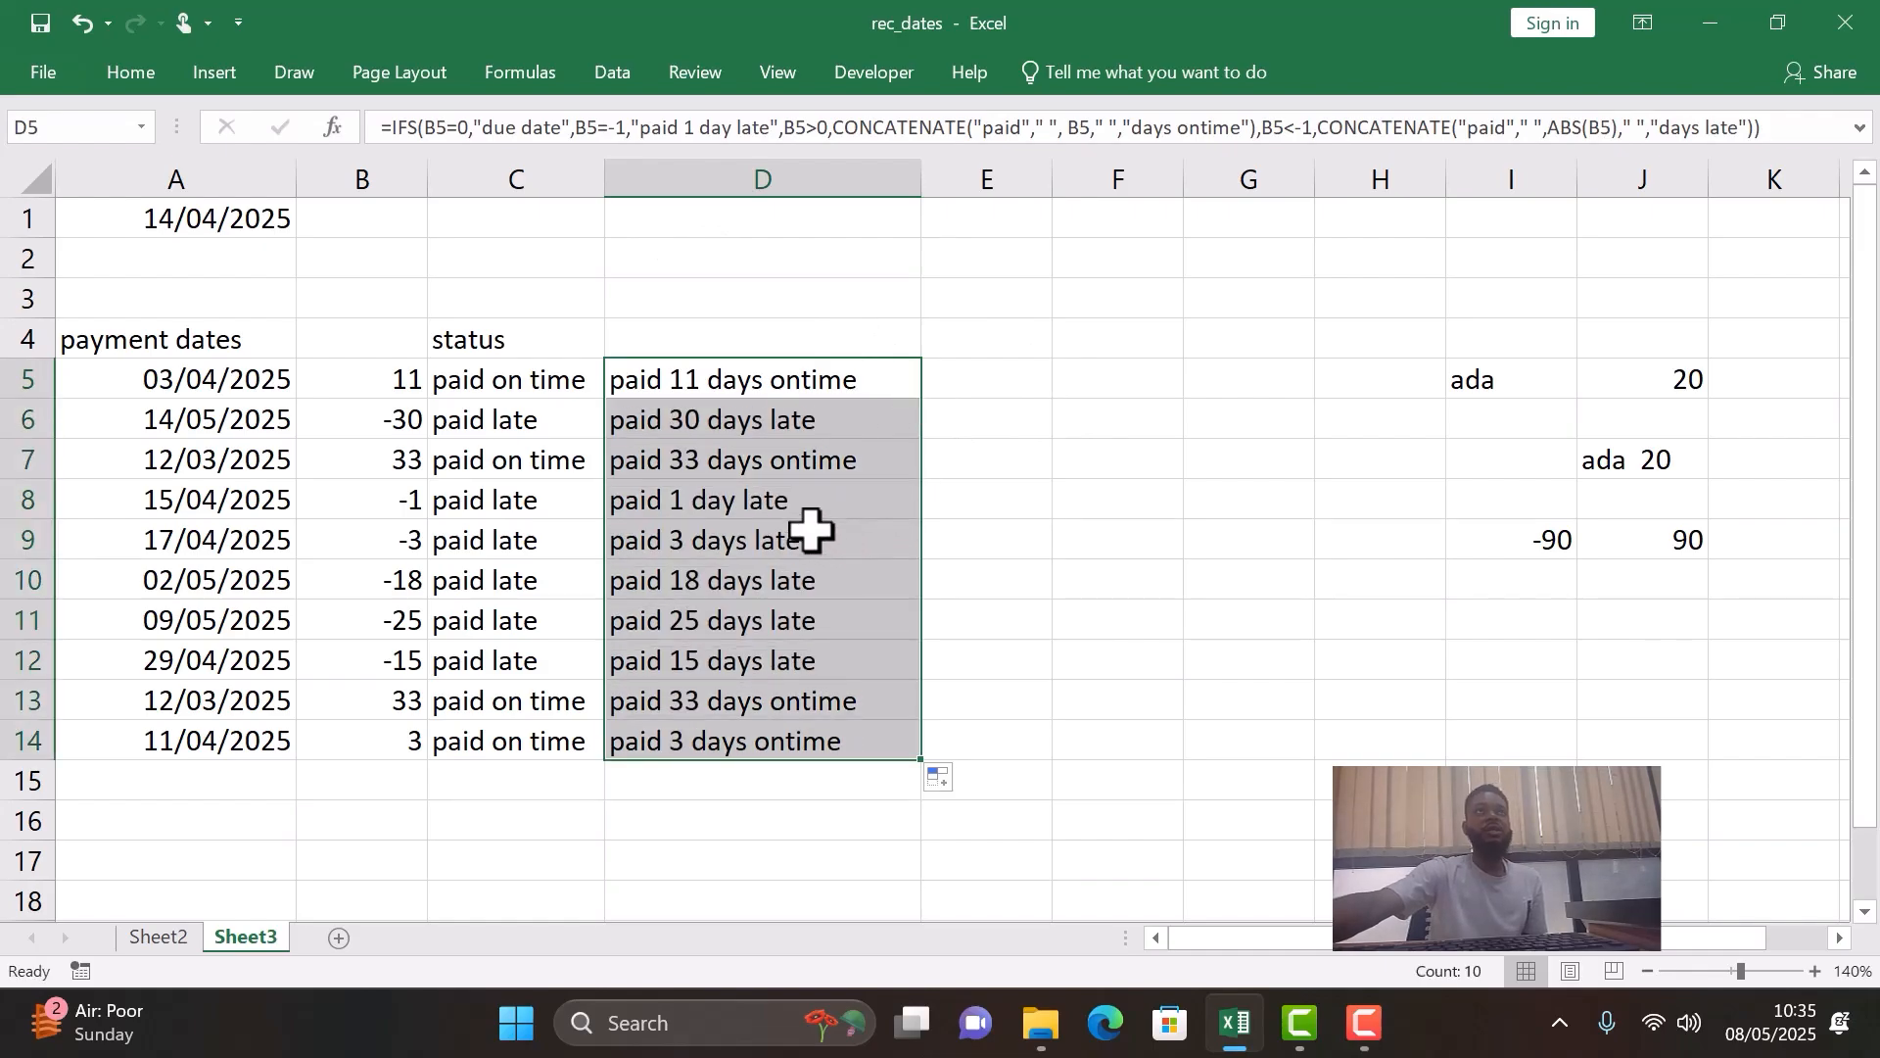
pyautogui.click(710, 421)
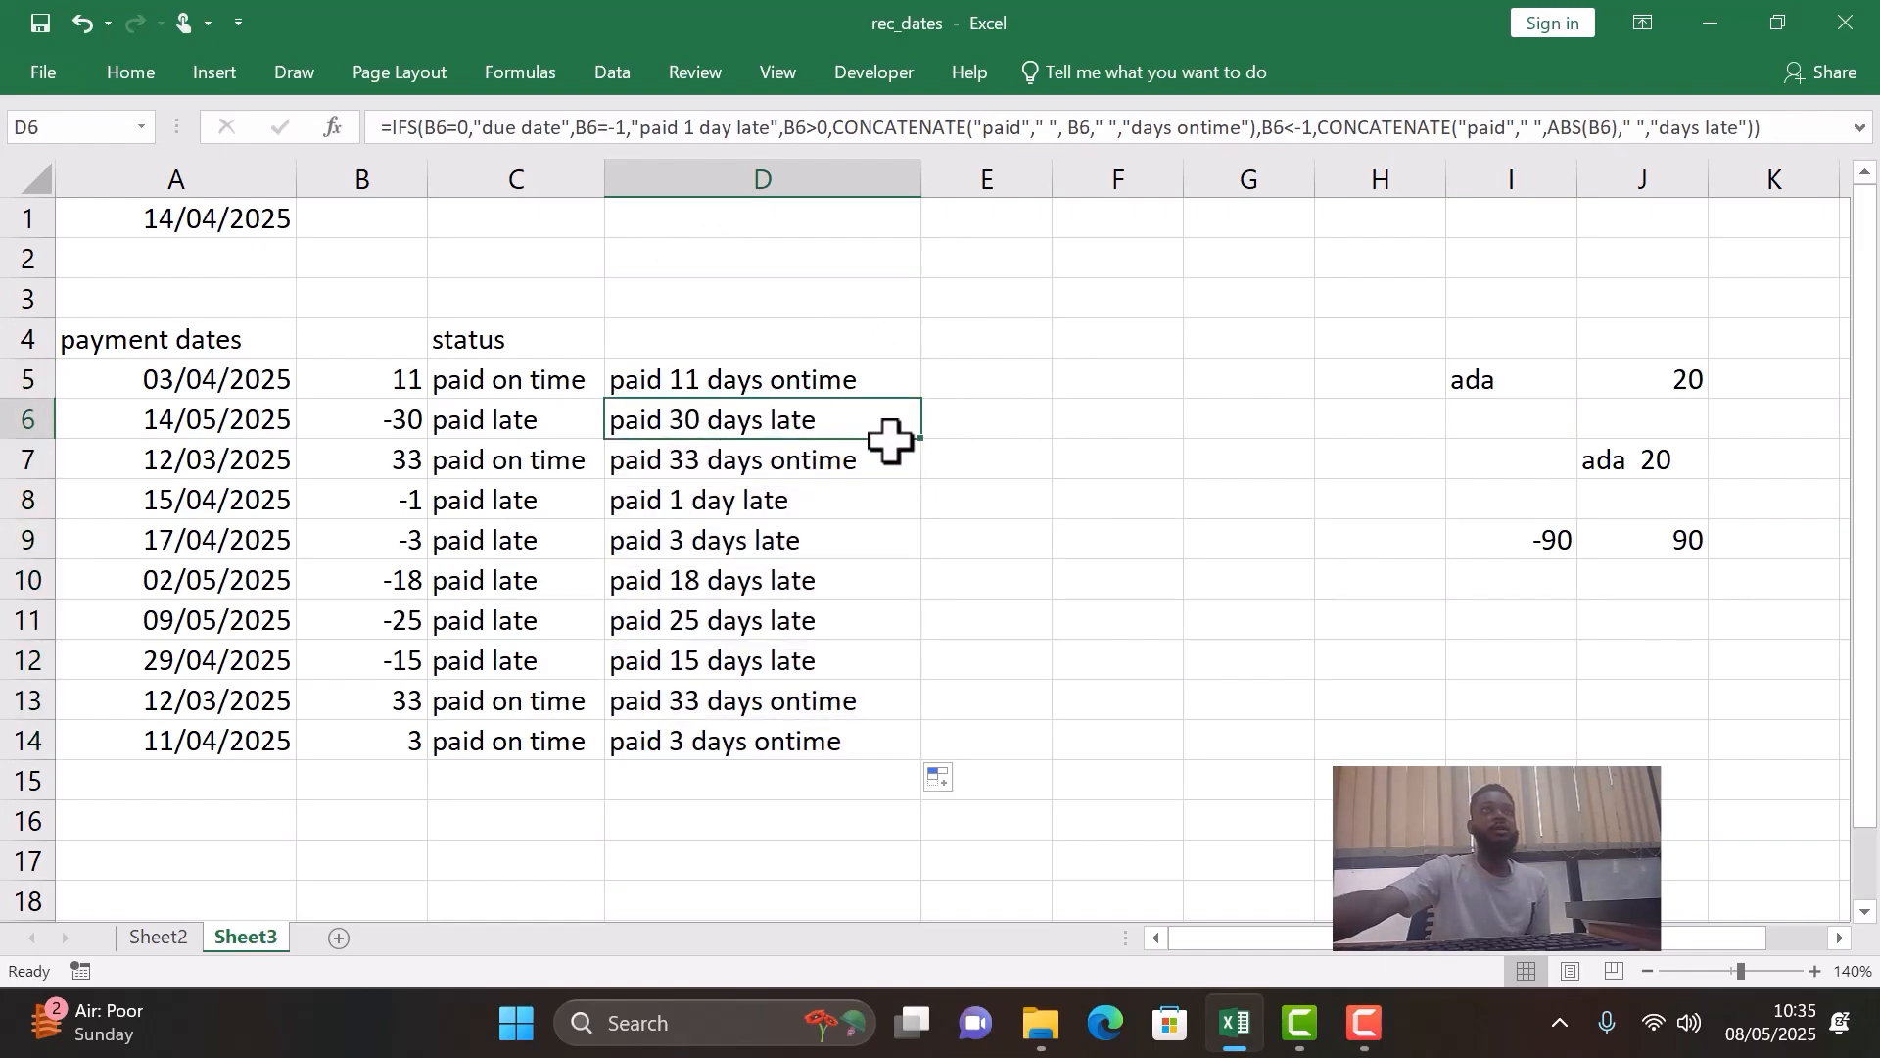
pyautogui.click(730, 469)
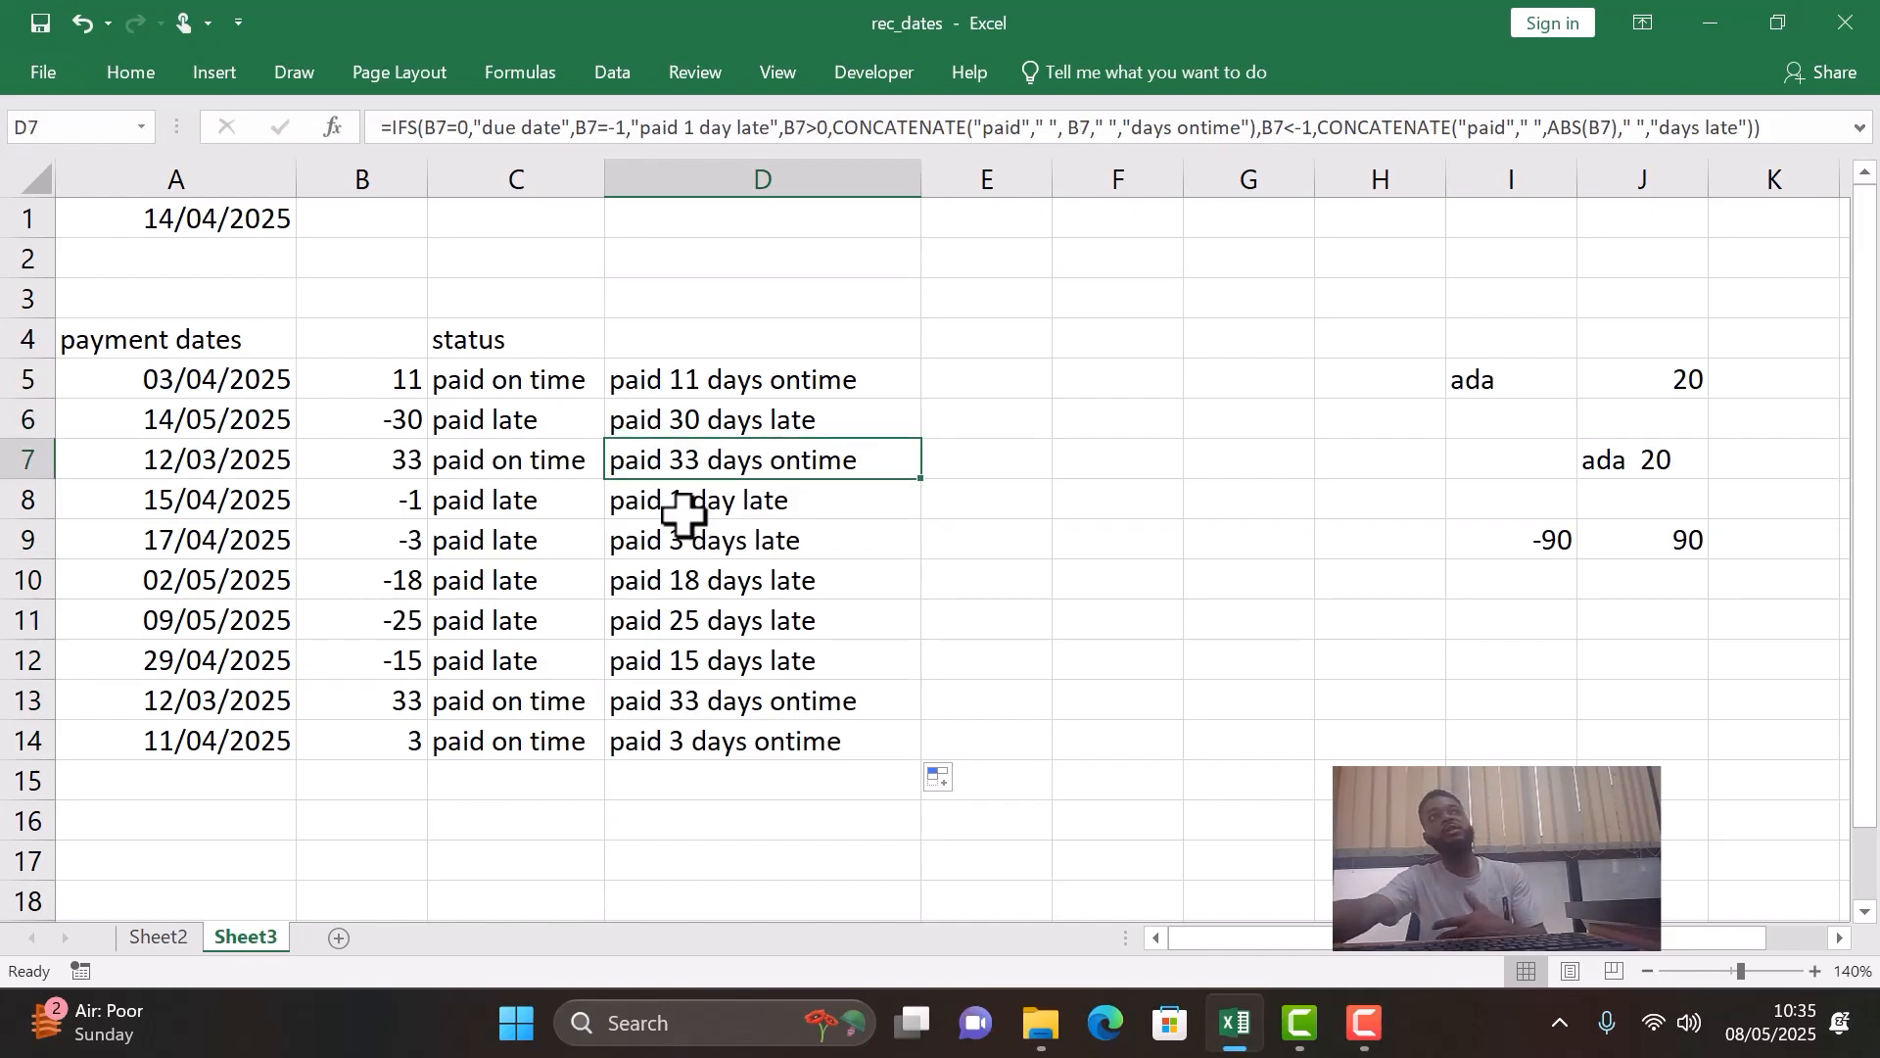
pyautogui.click(749, 503)
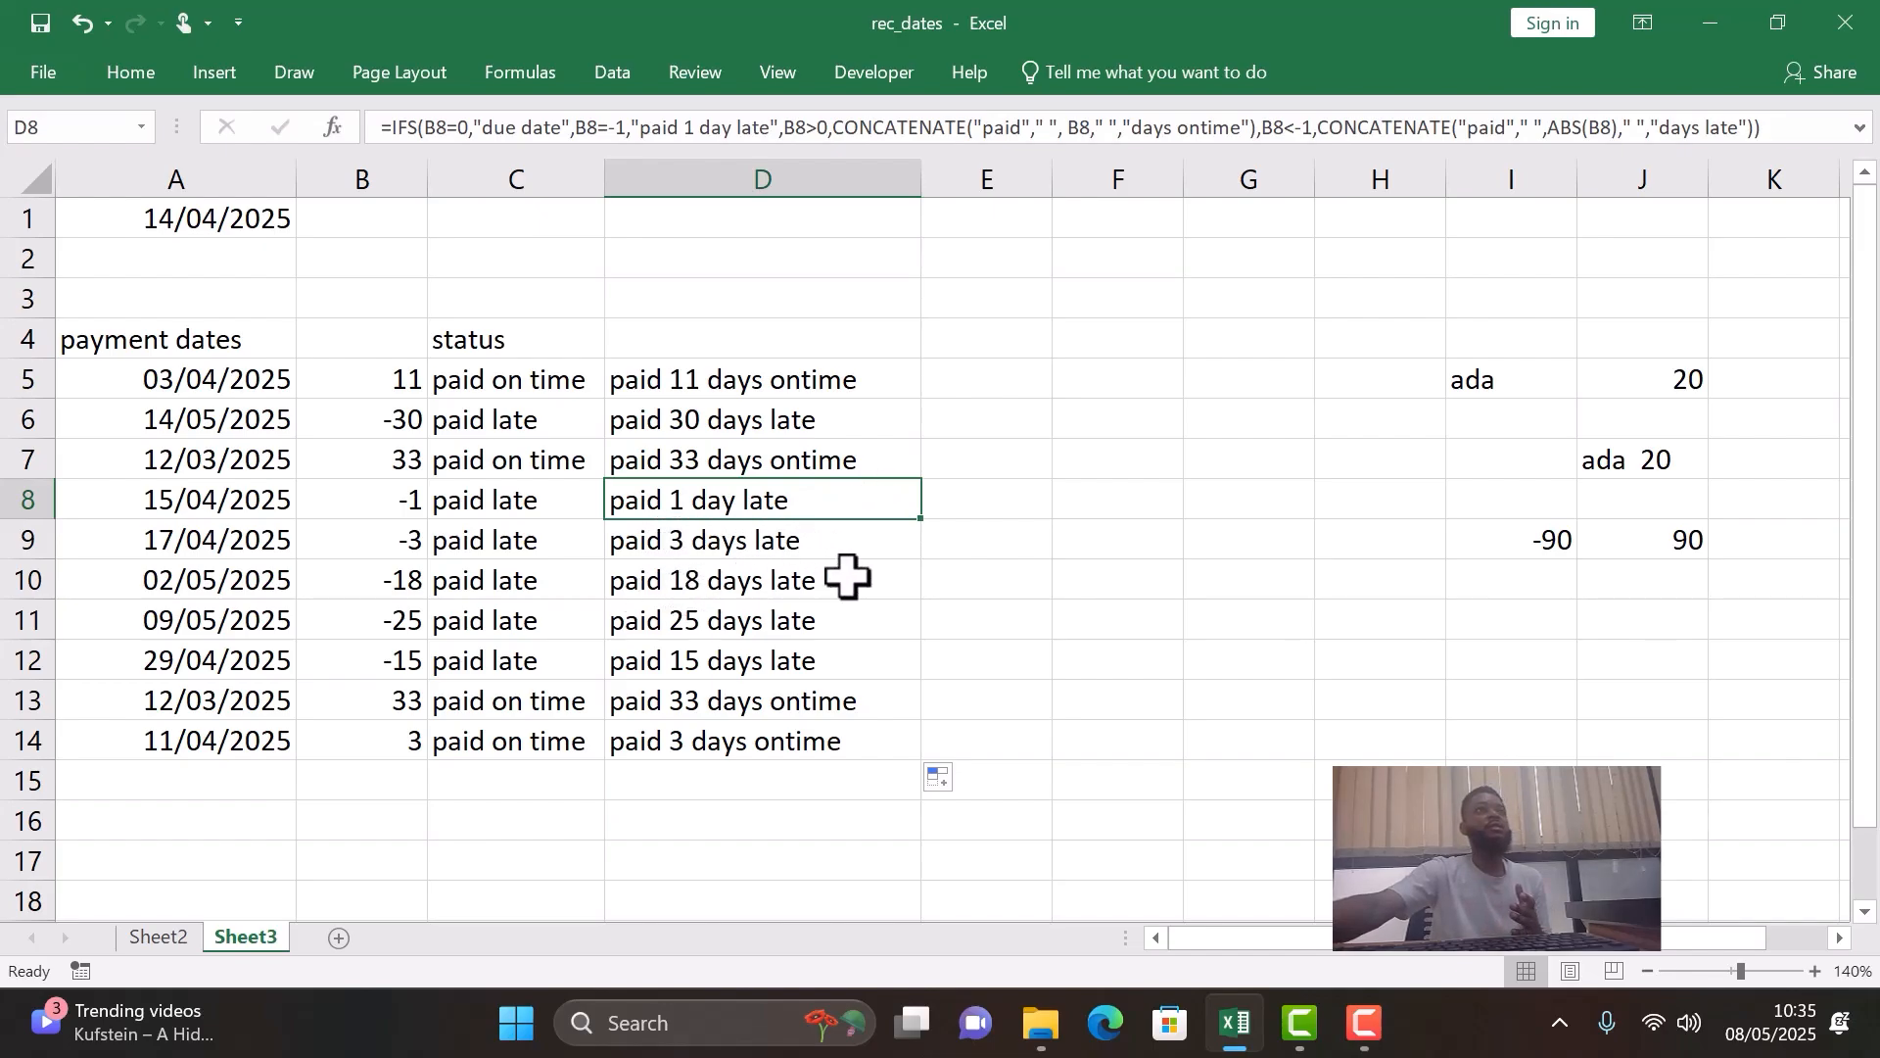
pyautogui.click(710, 740)
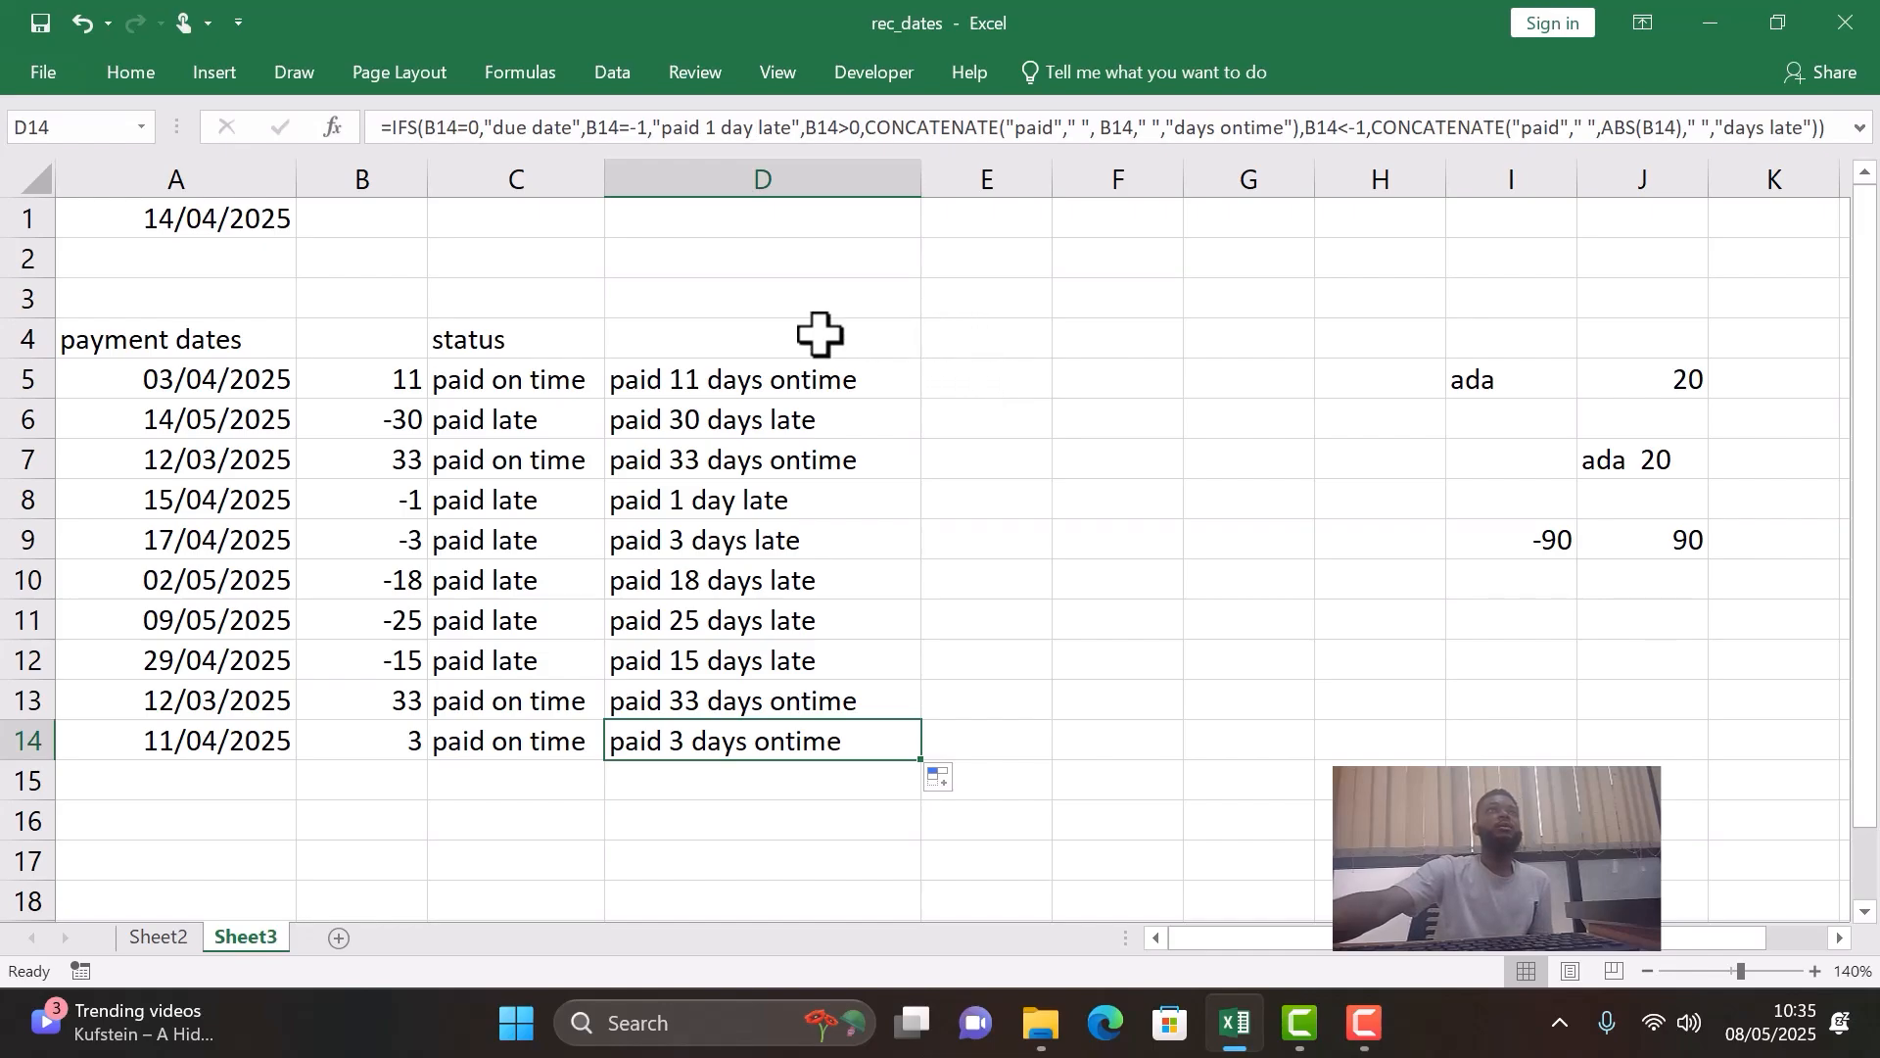
# - Enter the heading "charge" in E4 and the amount 10000 in F3
pyautogui.click(968, 339)
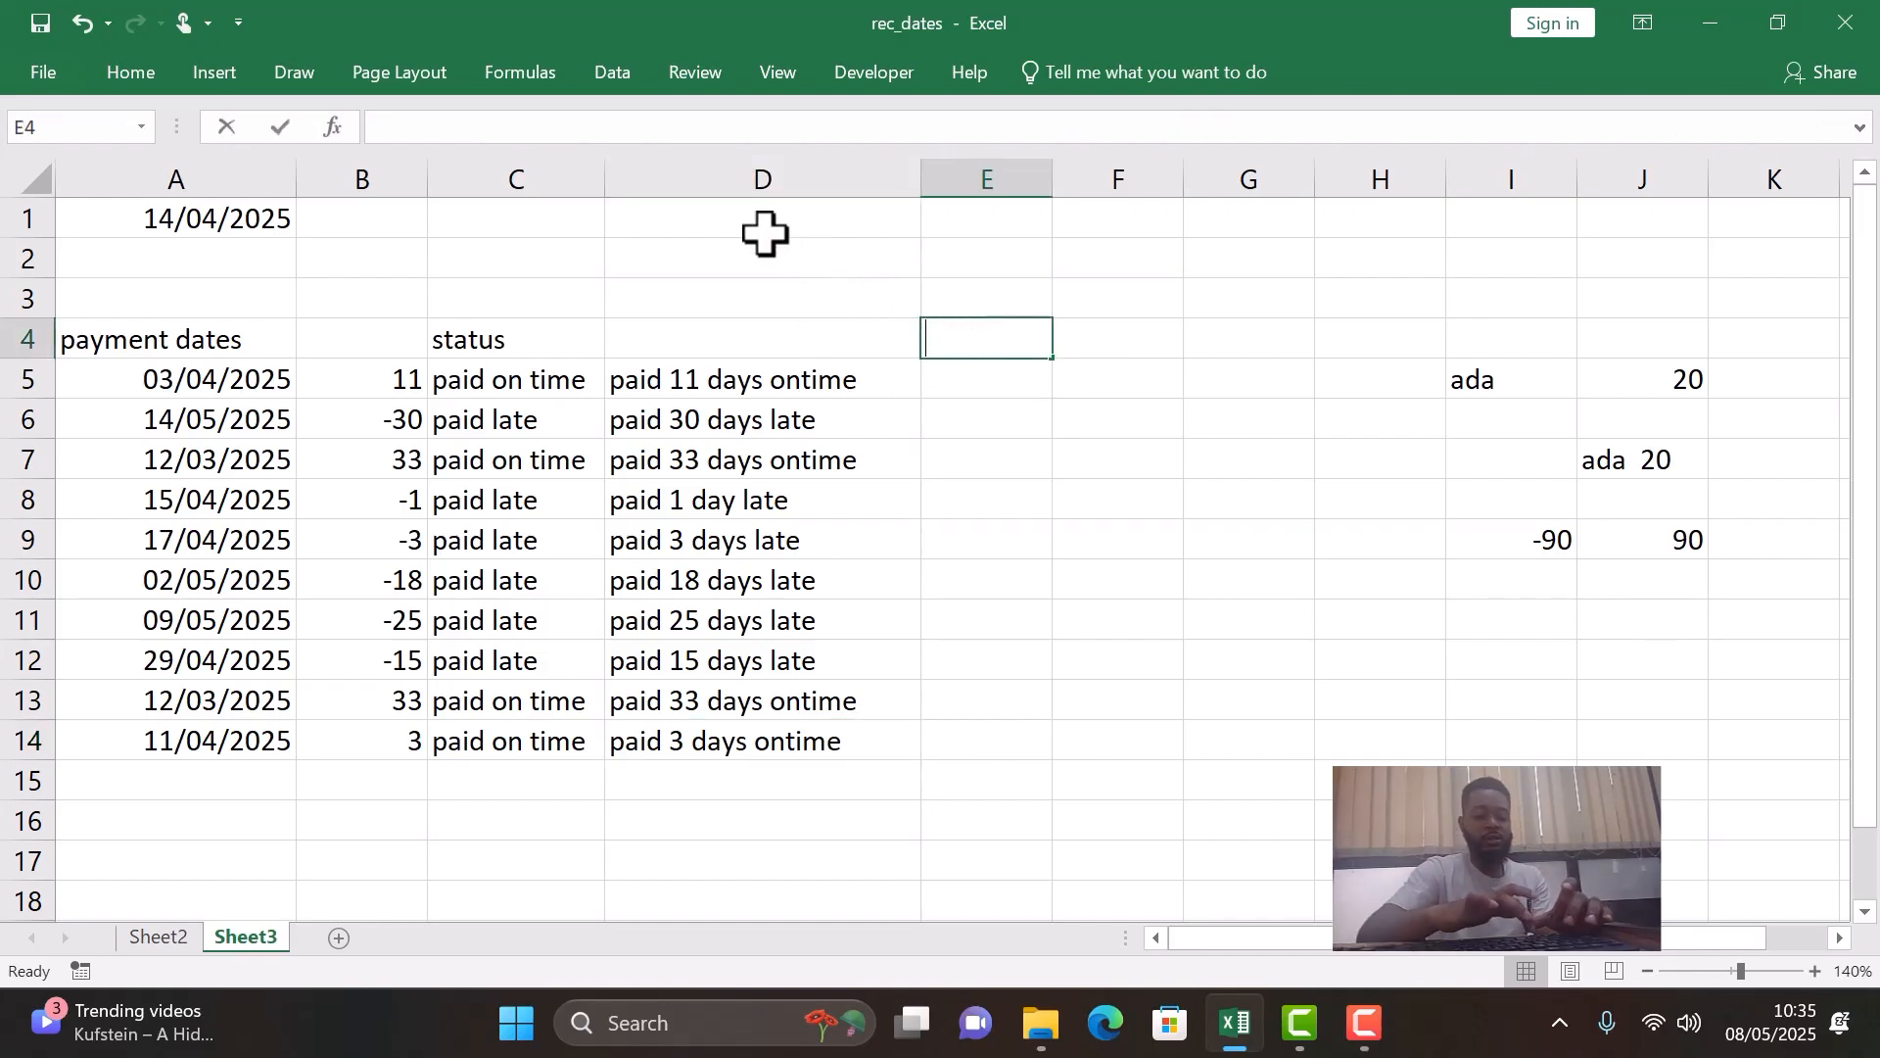
pyautogui.write('charge')
pyautogui.press('Return')
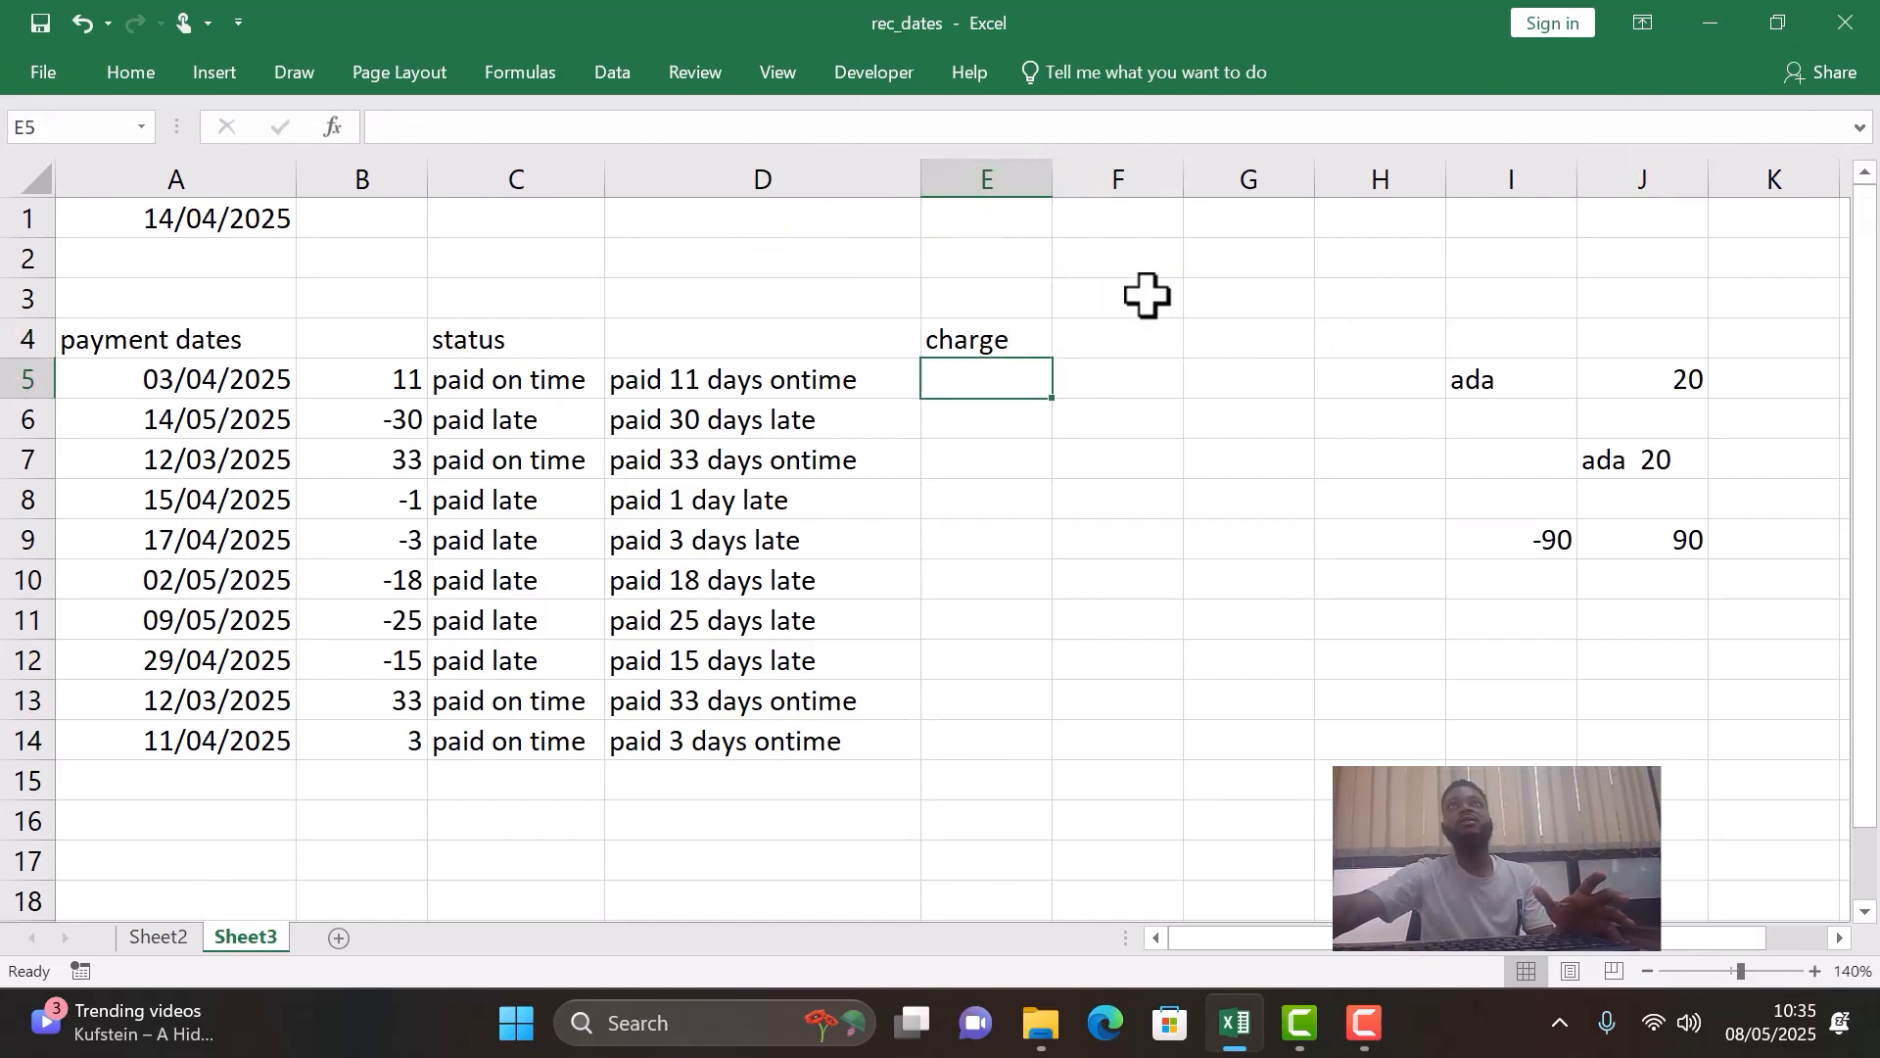
pyautogui.click(1074, 286)
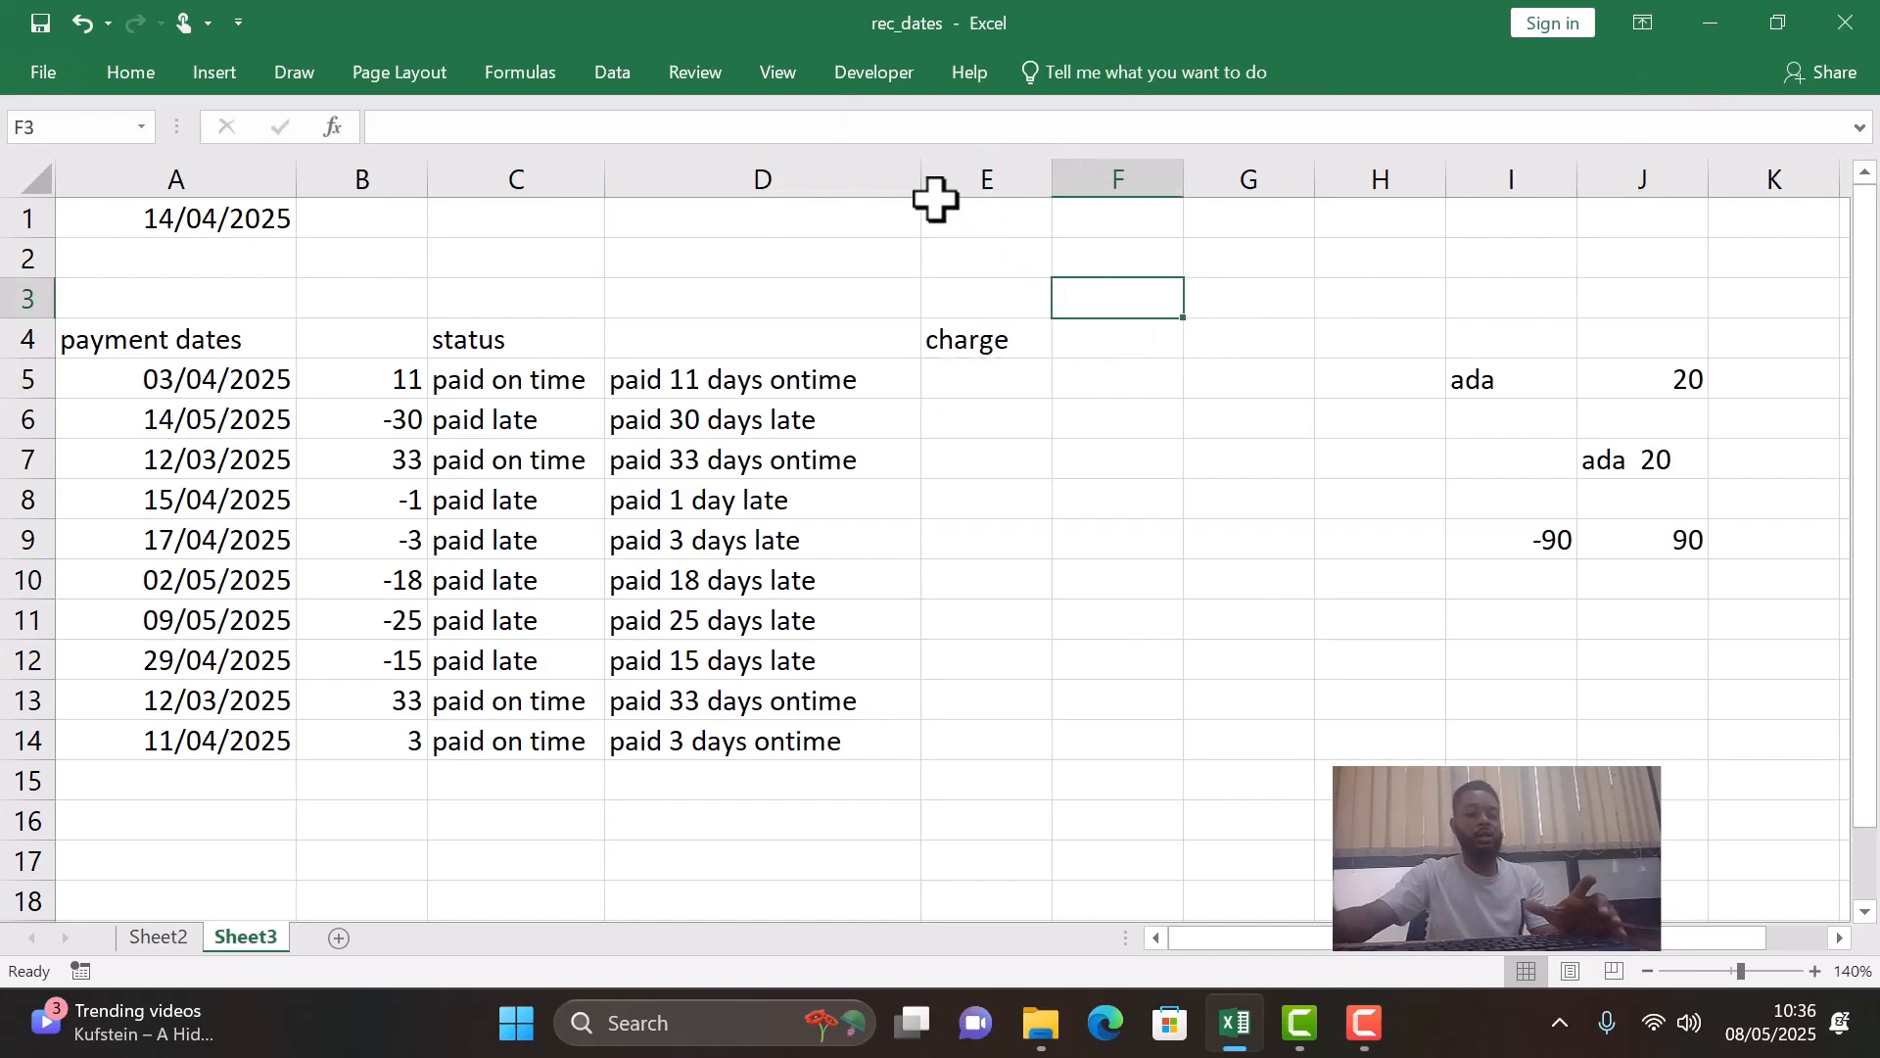
pyautogui.write('10000')
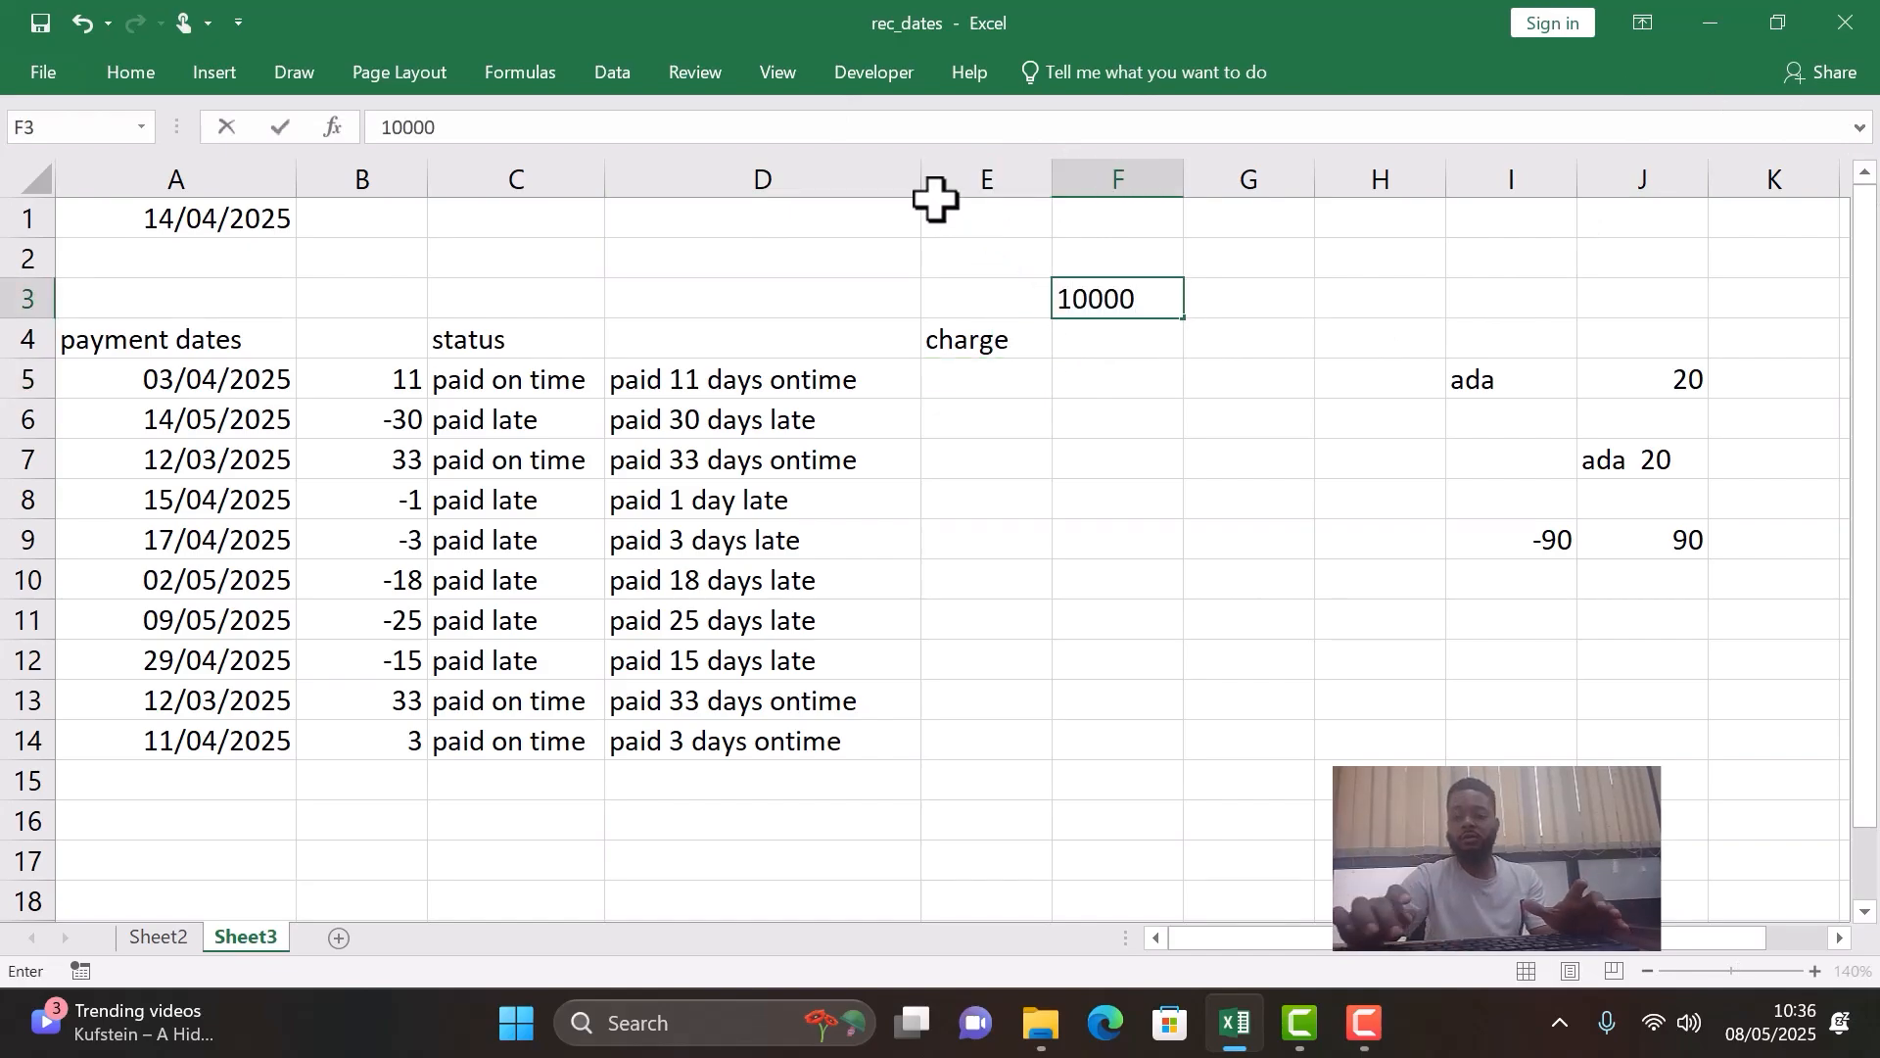
pyautogui.press('Return')
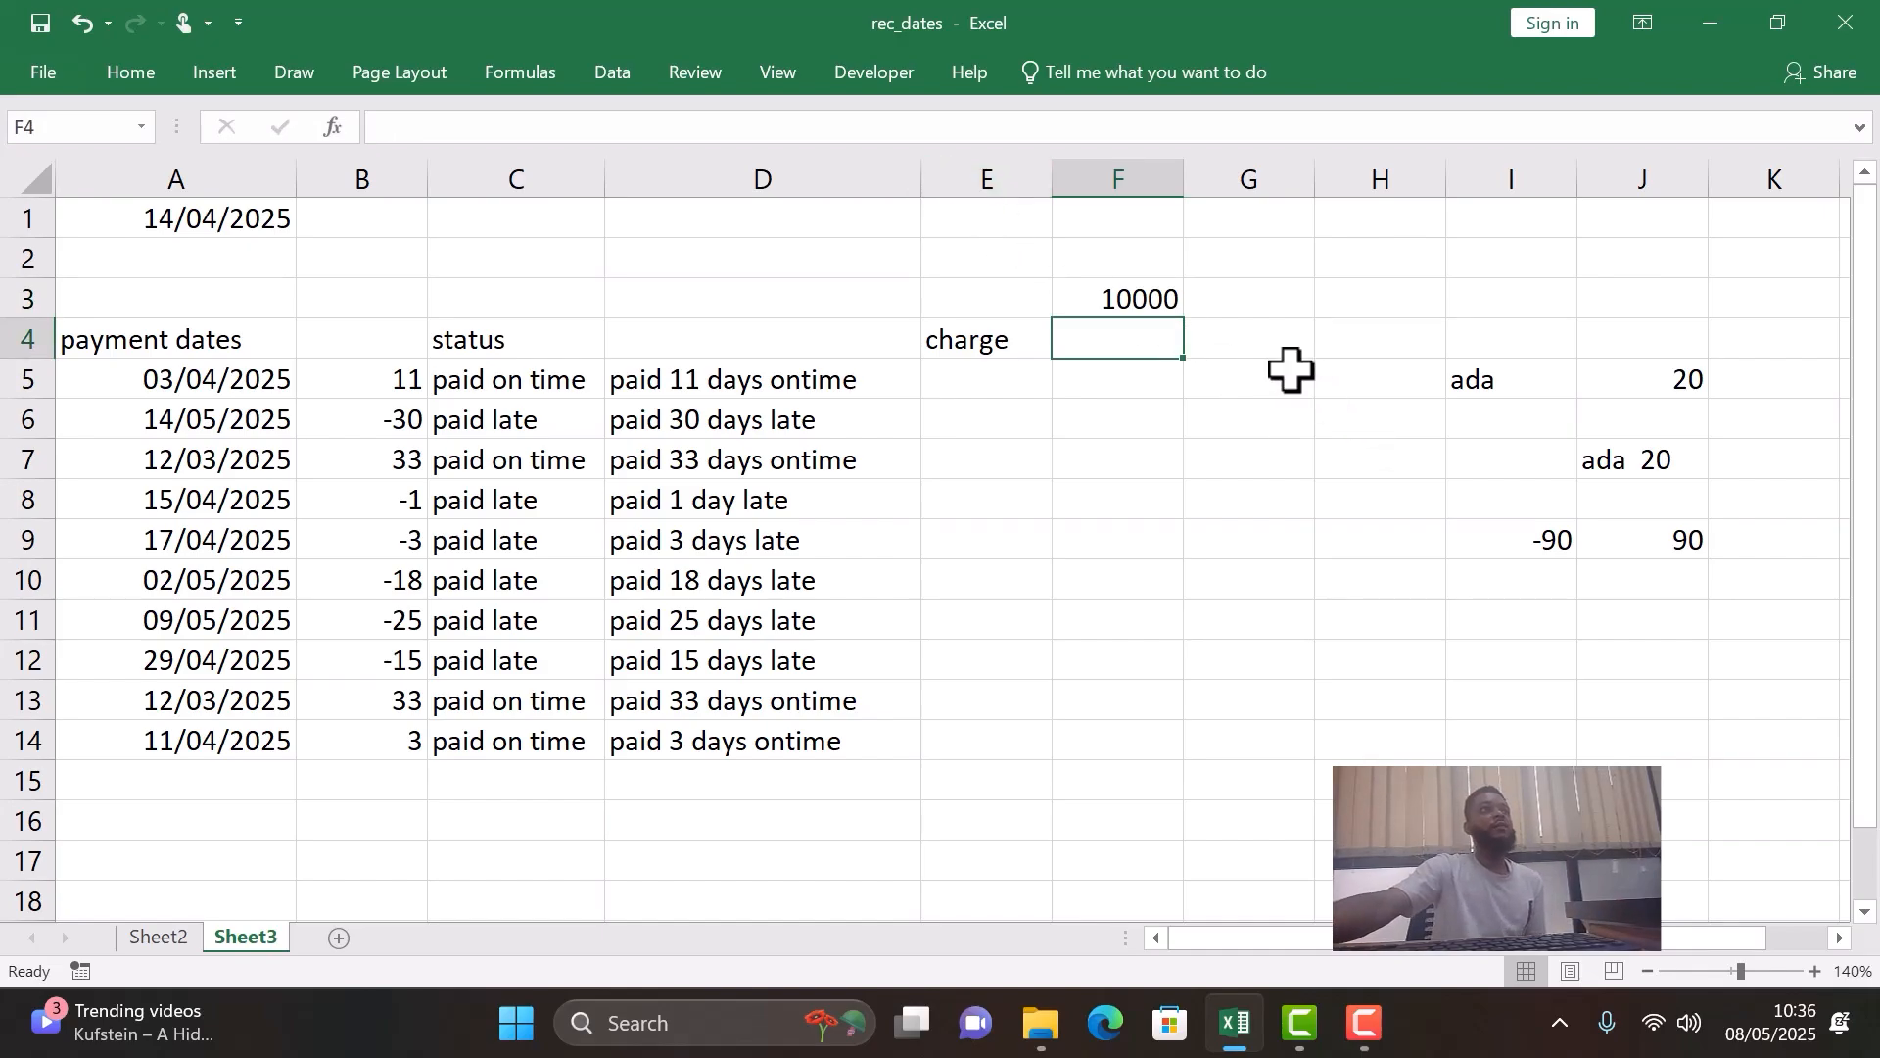
pyautogui.click(989, 382)
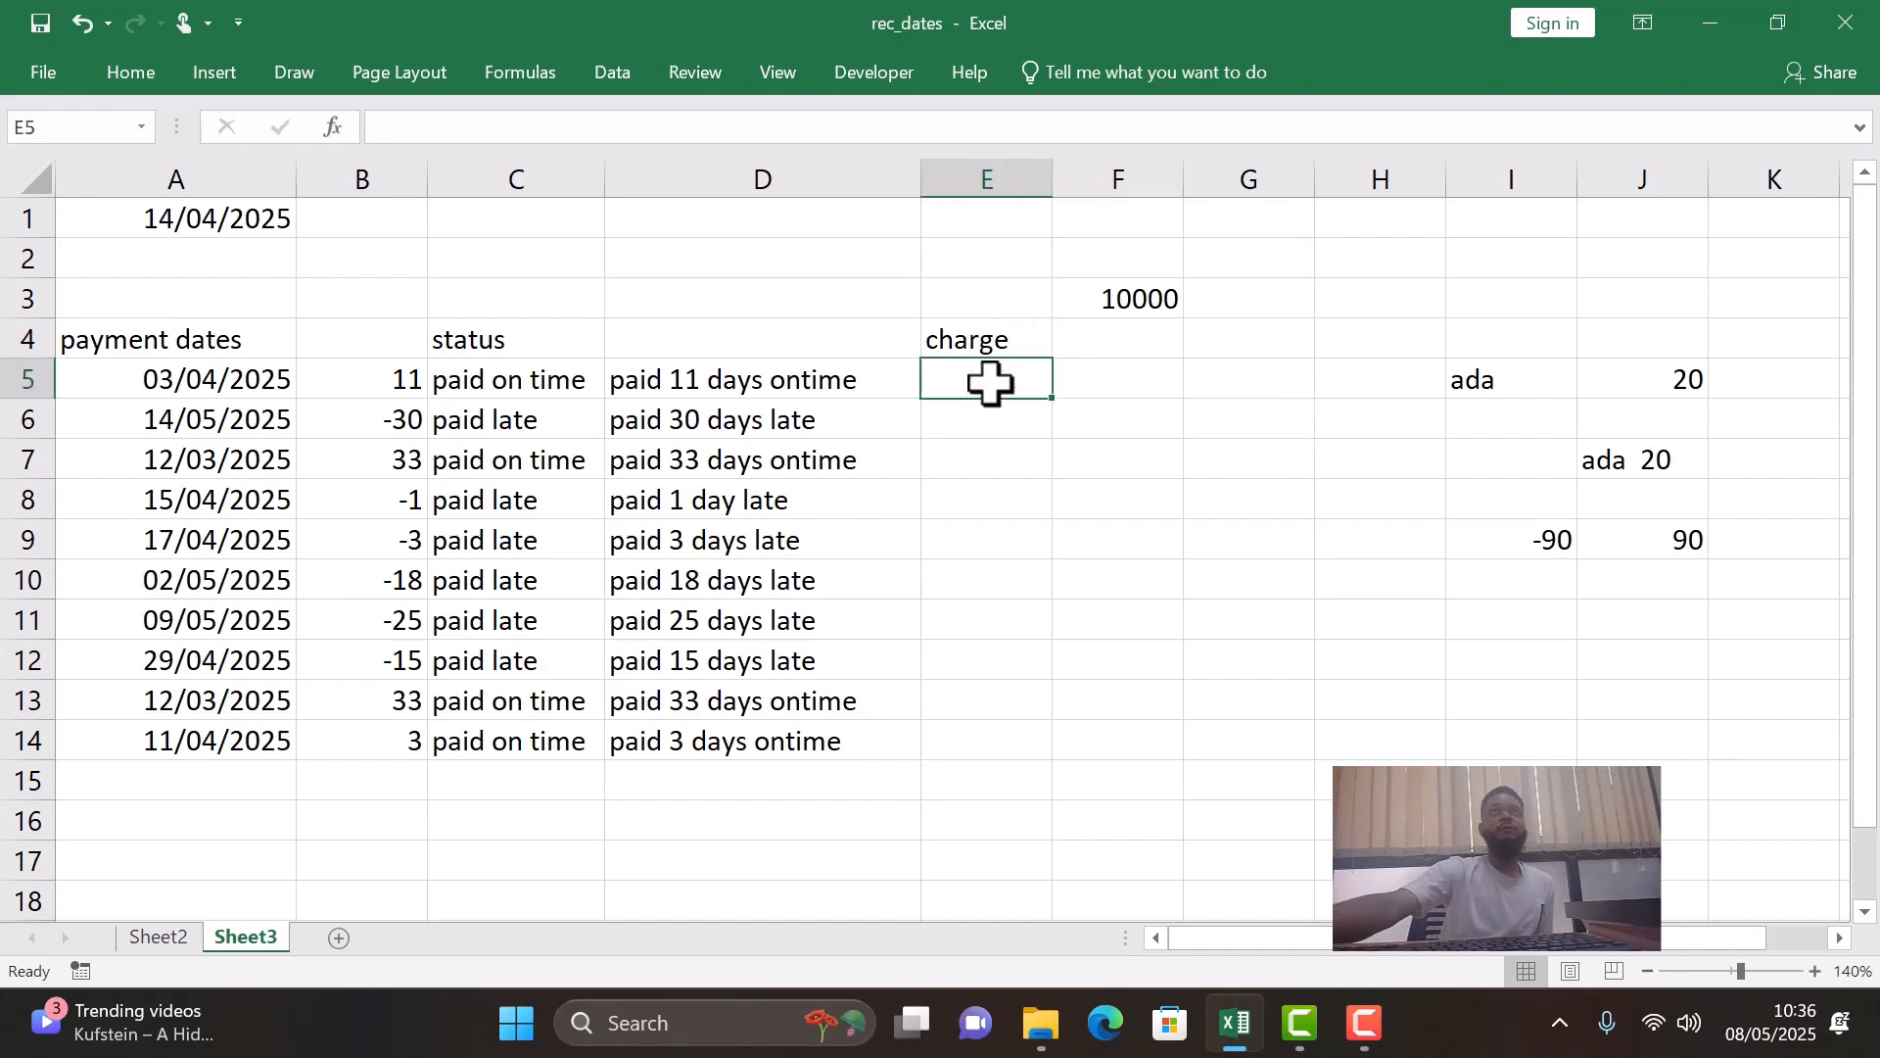
pyautogui.click(1129, 300)
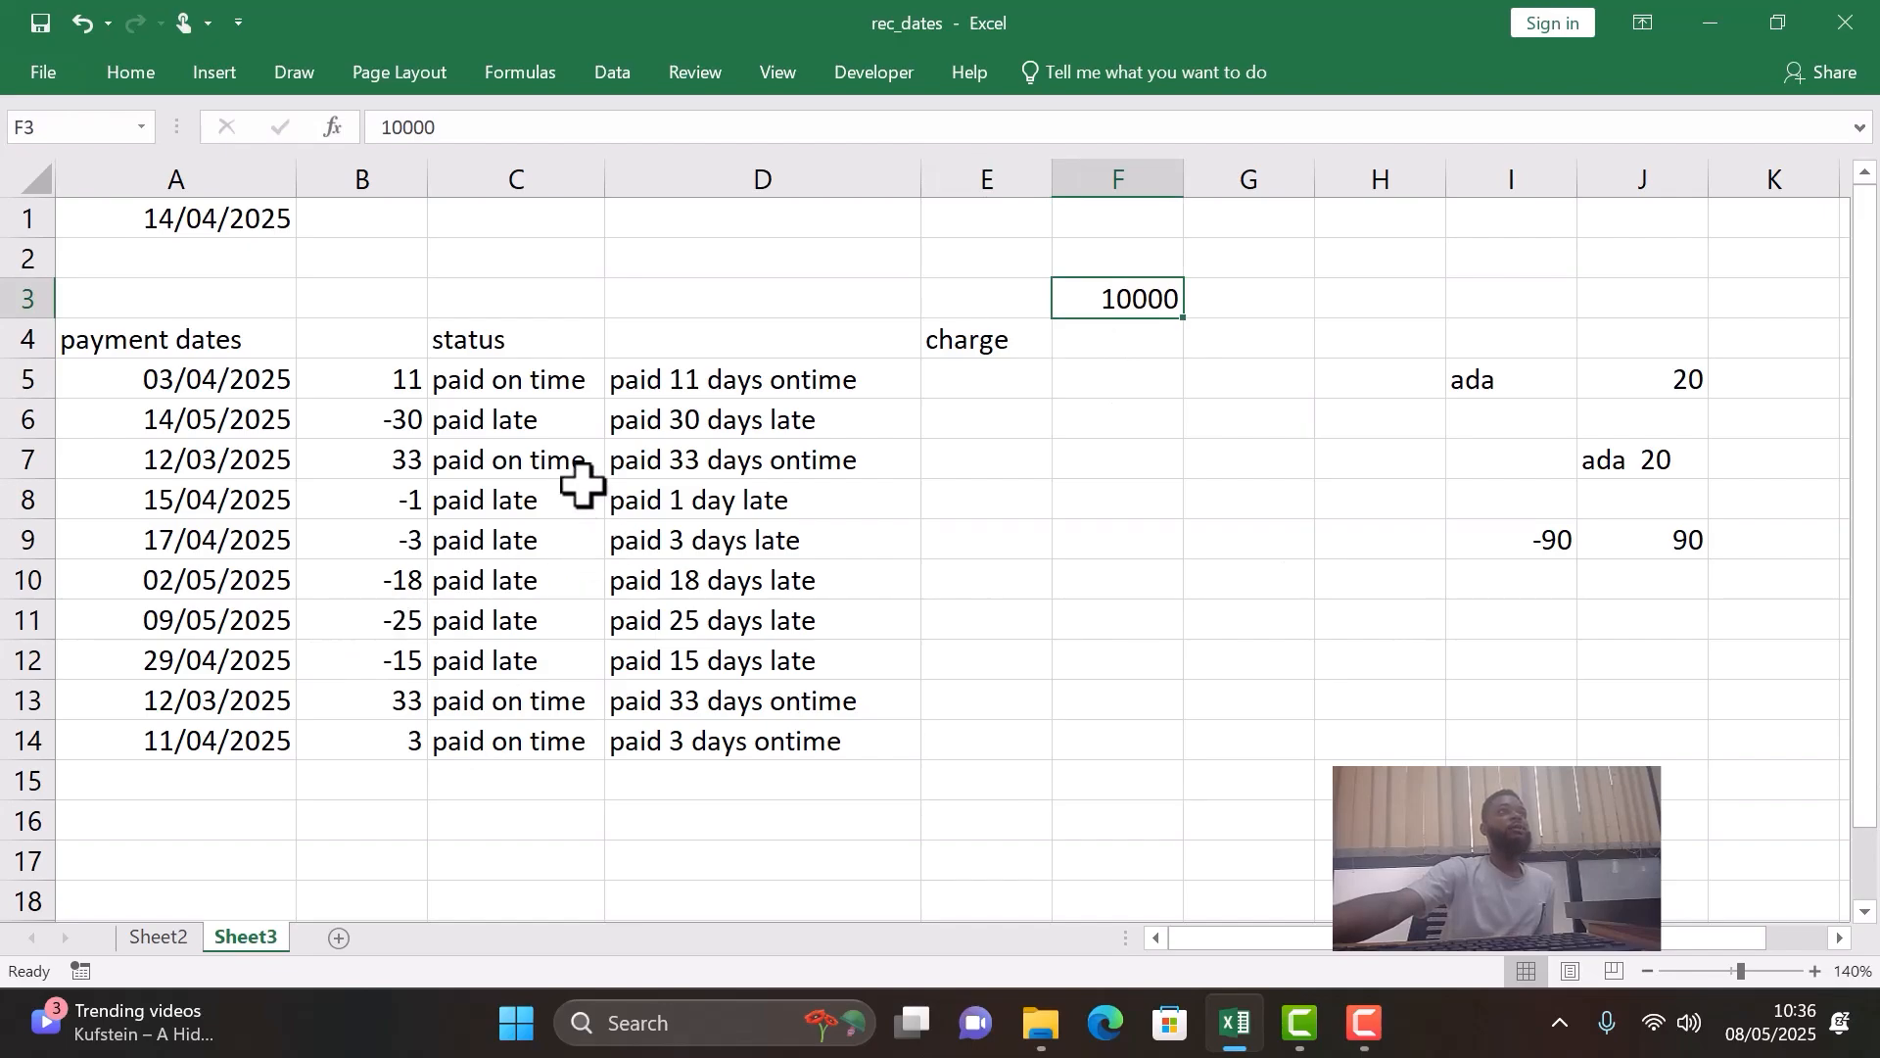
# - Enter "10 days late" in G2 and widen column G to fit the text
pyautogui.click(1245, 258)
pyautogui.write('10 days late')
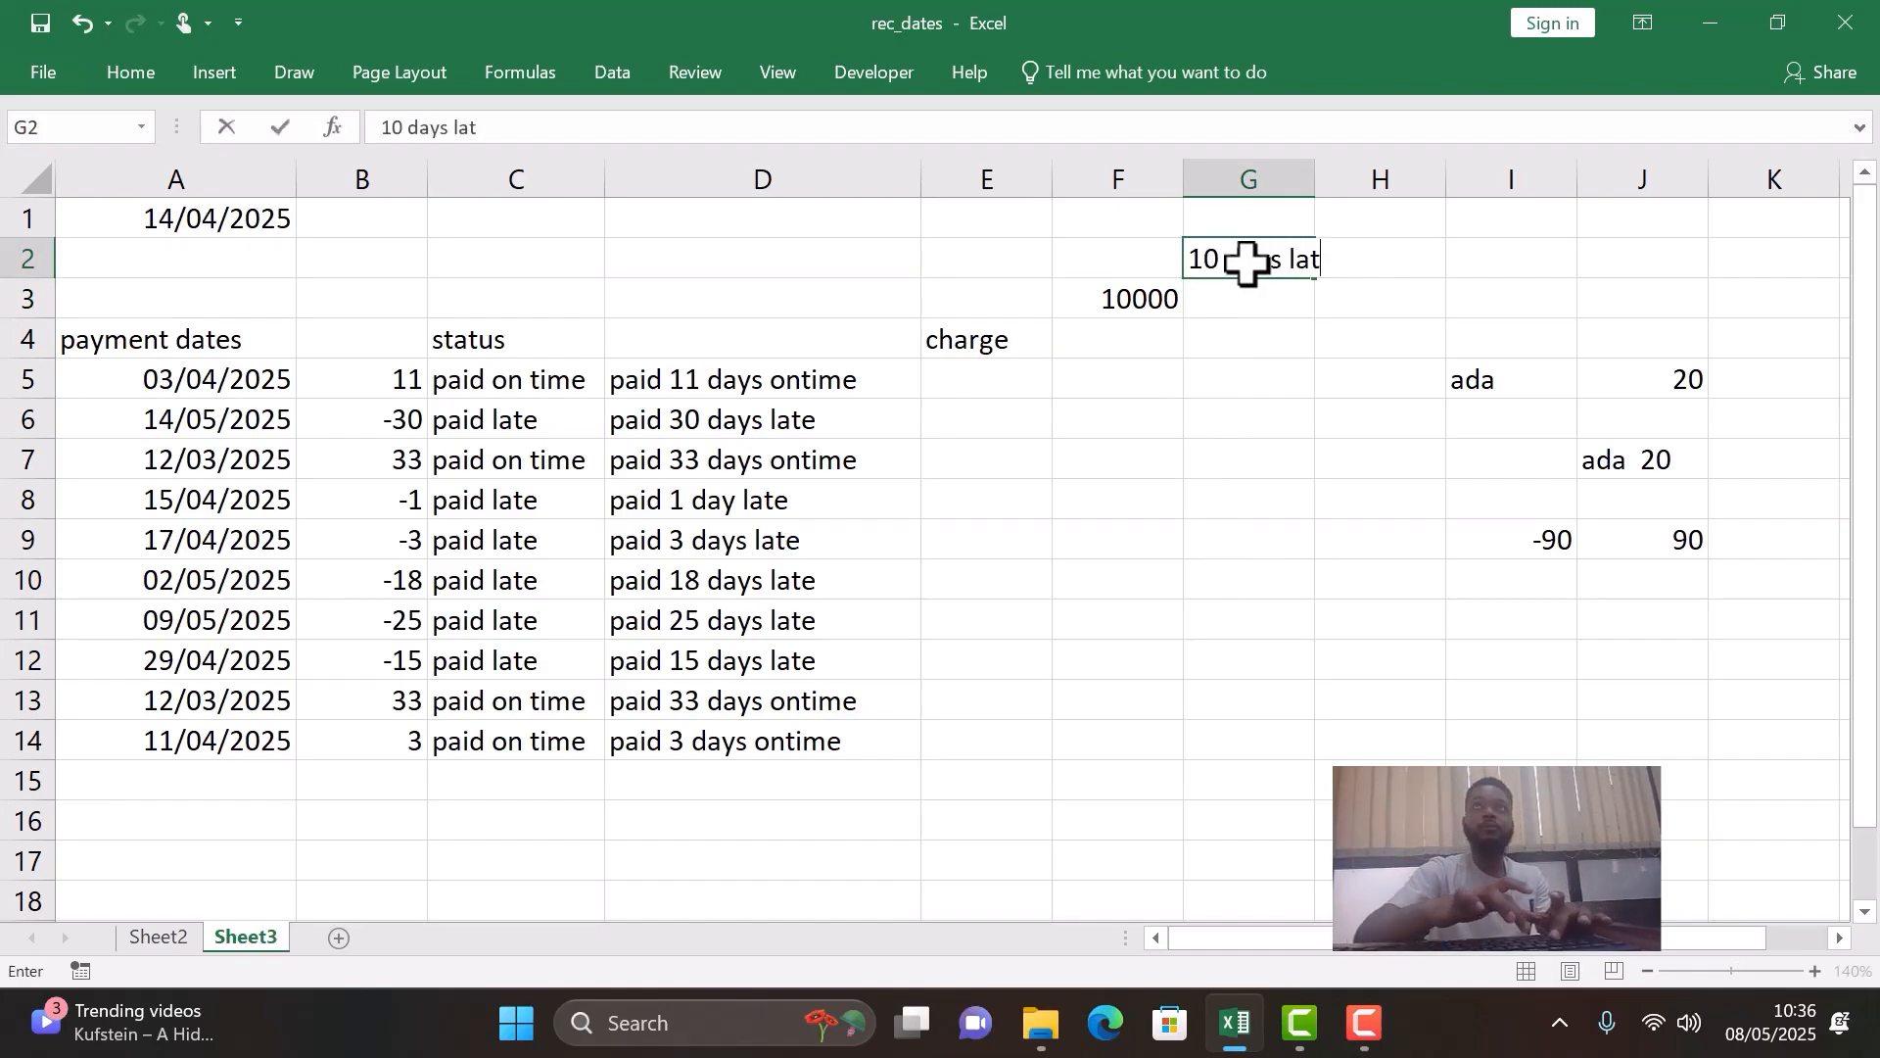
pyautogui.click(1308, 179)
pyautogui.click(1305, 185)
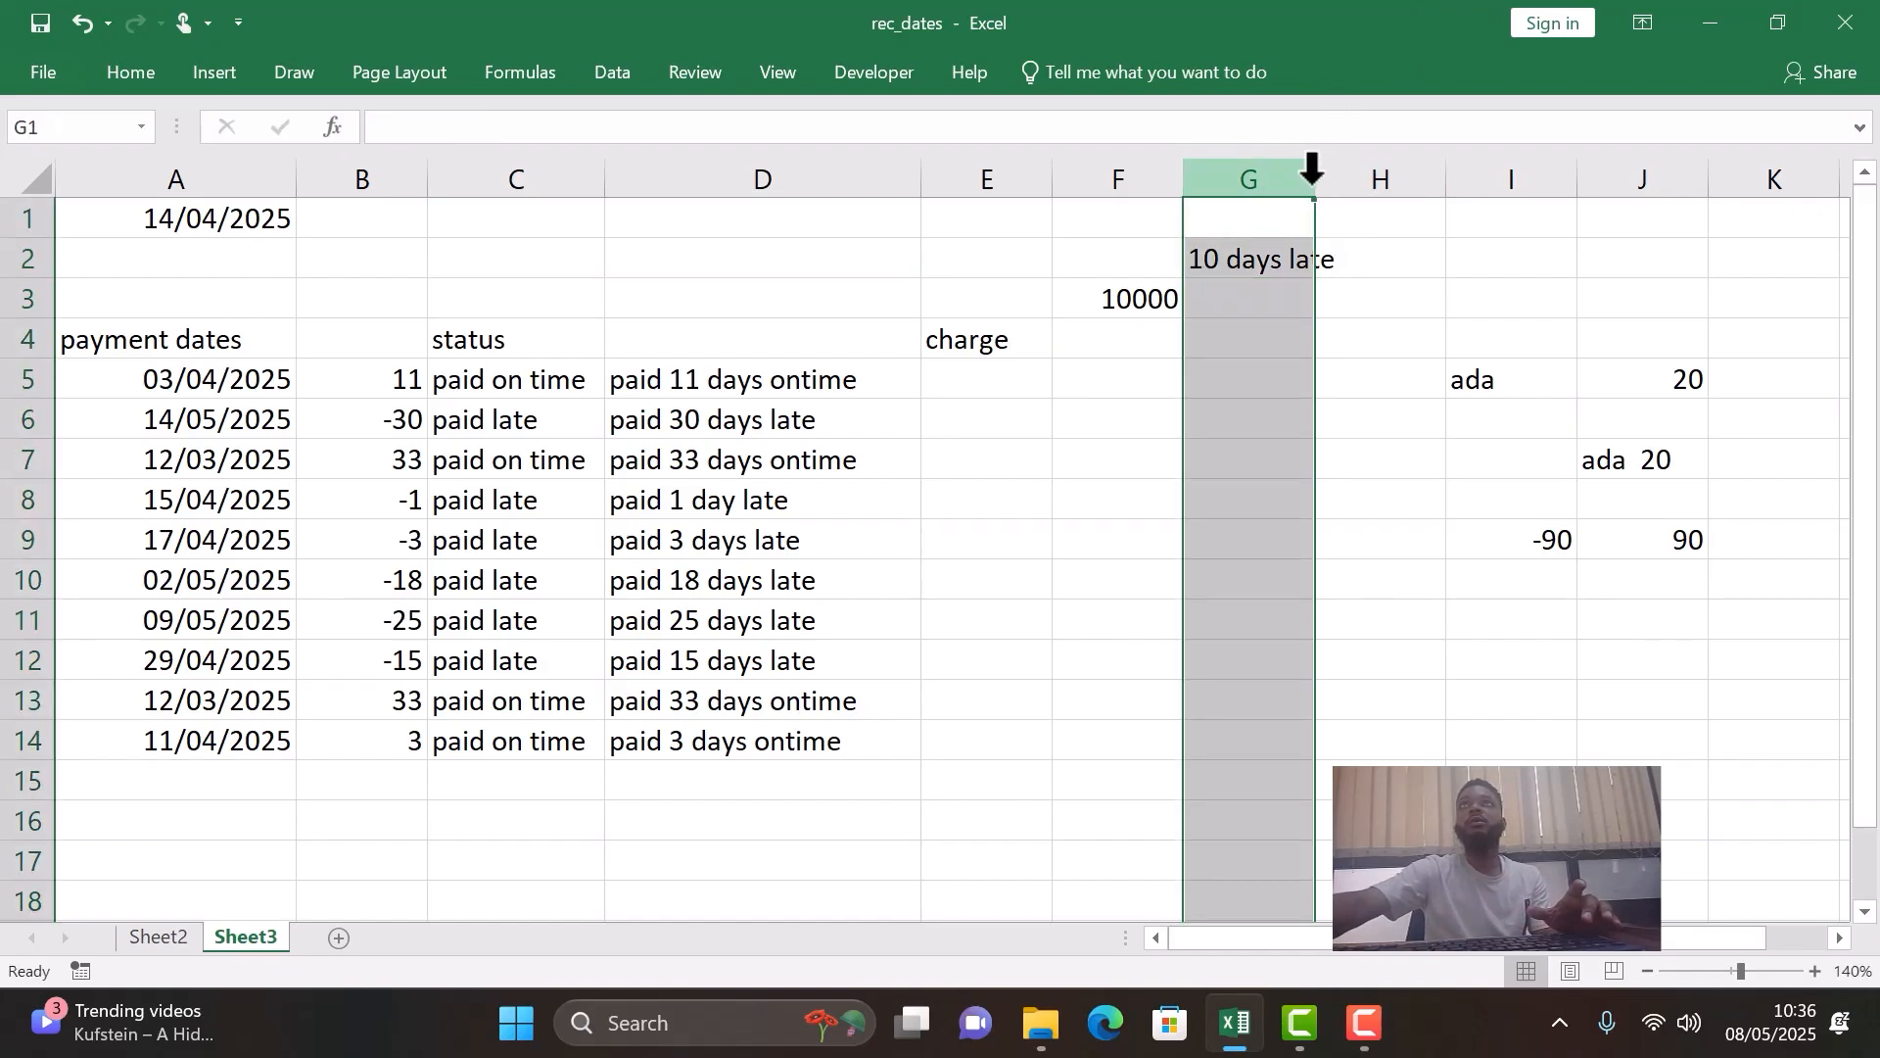
pyautogui.doubleClick(1315, 186)
# - Enter 10 in H2, then add the label "20days late" in G3 with the value 20 in H3
pyautogui.click(1382, 266)
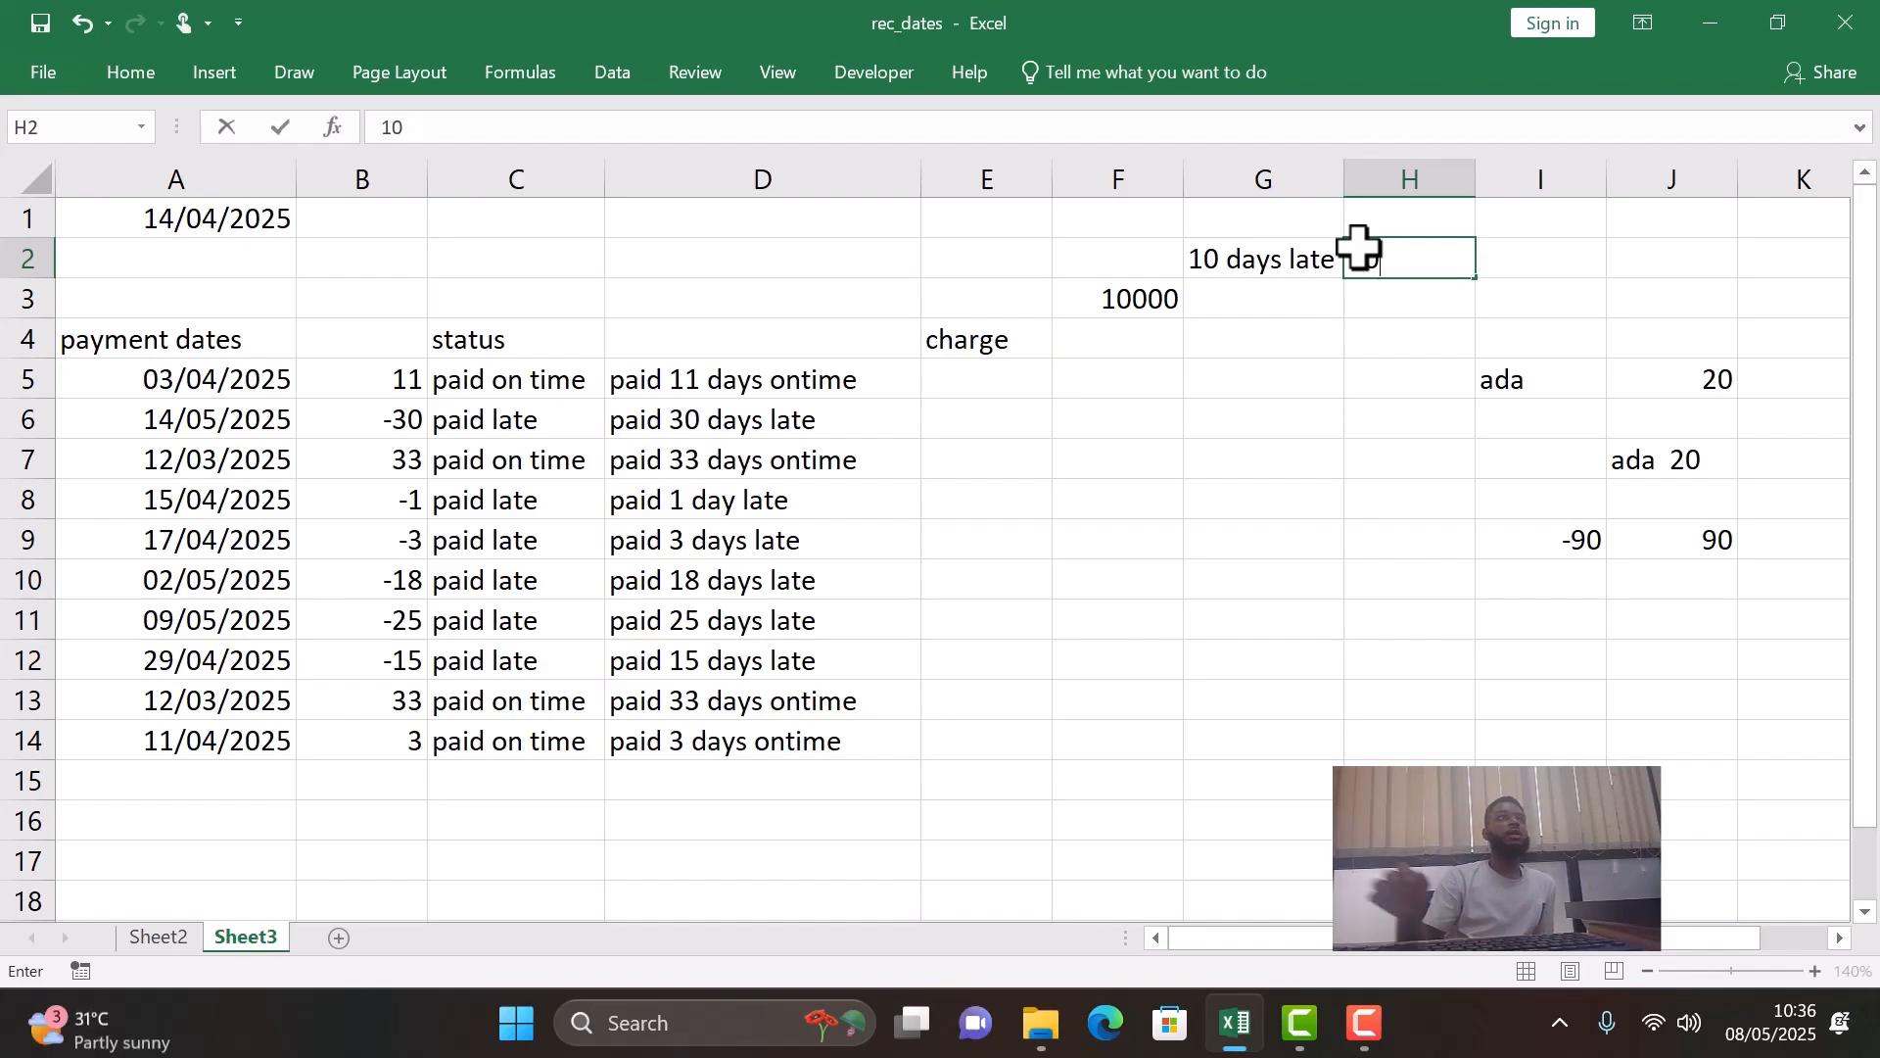
pyautogui.click(1242, 299)
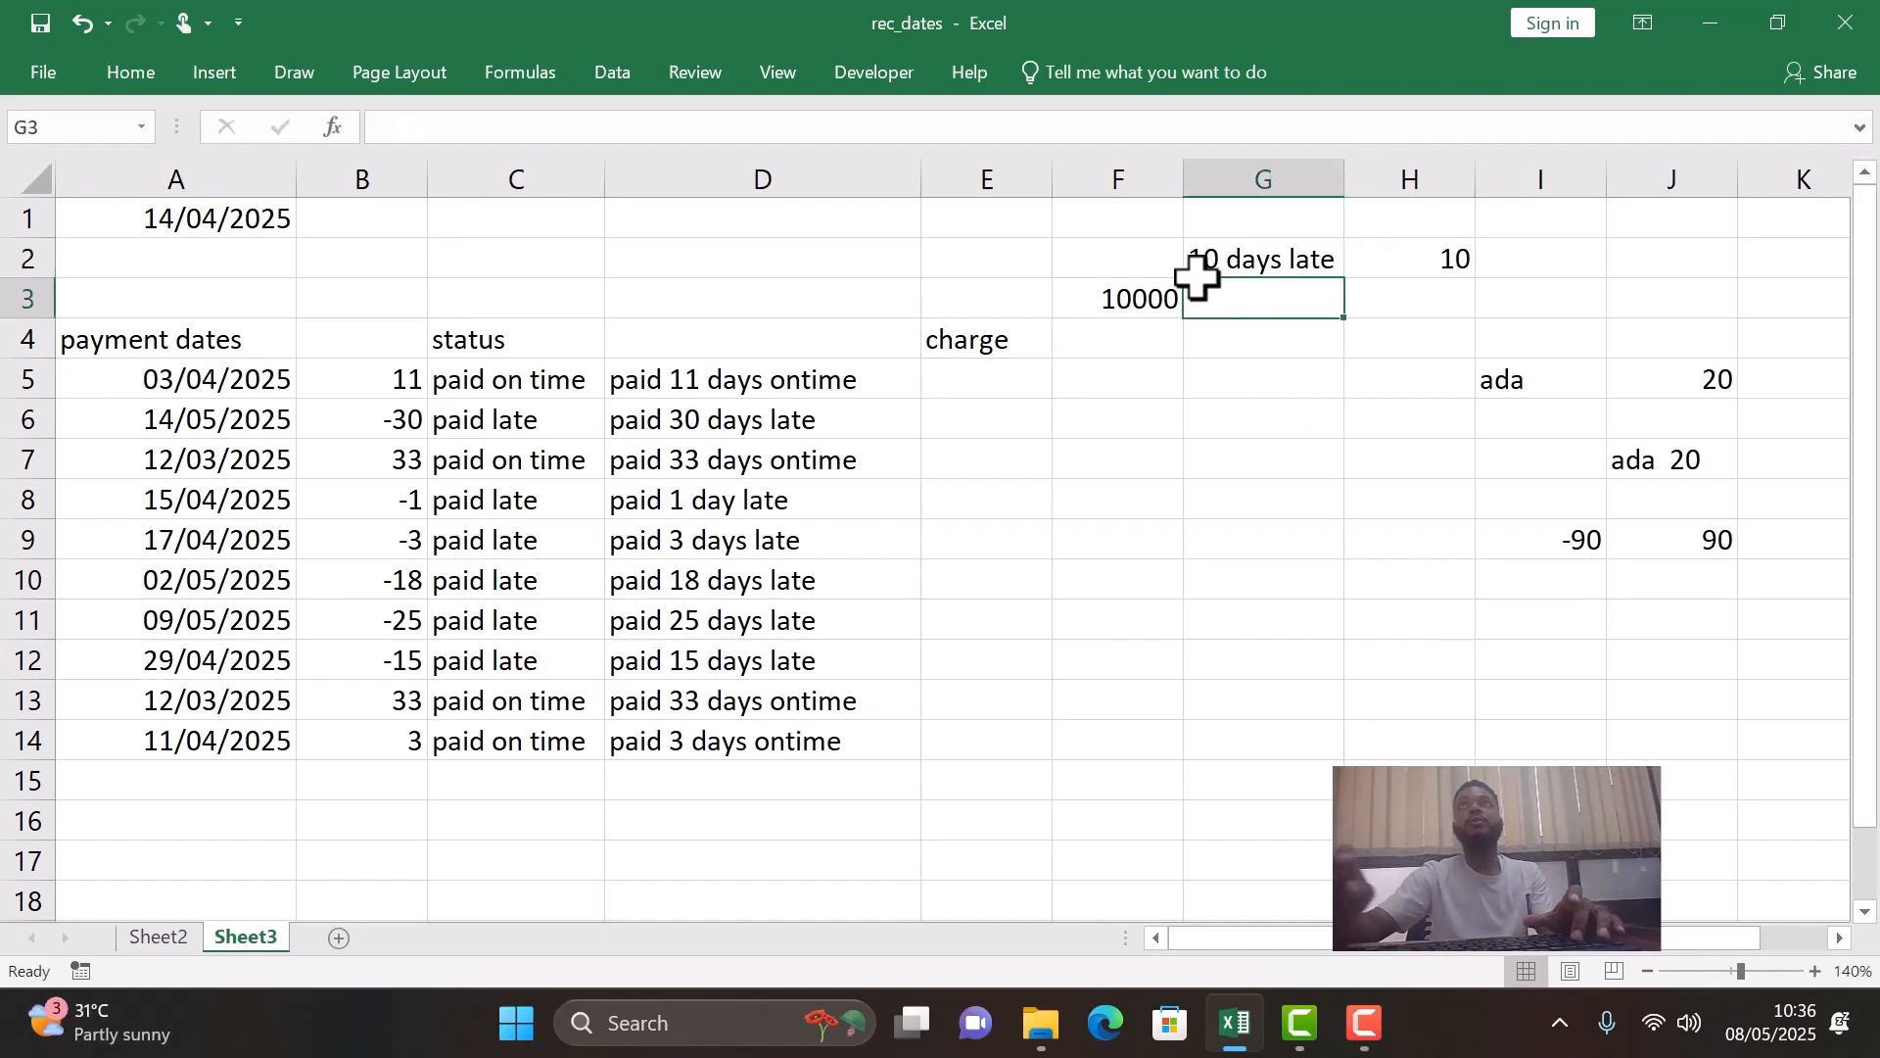
pyautogui.write('20days la')
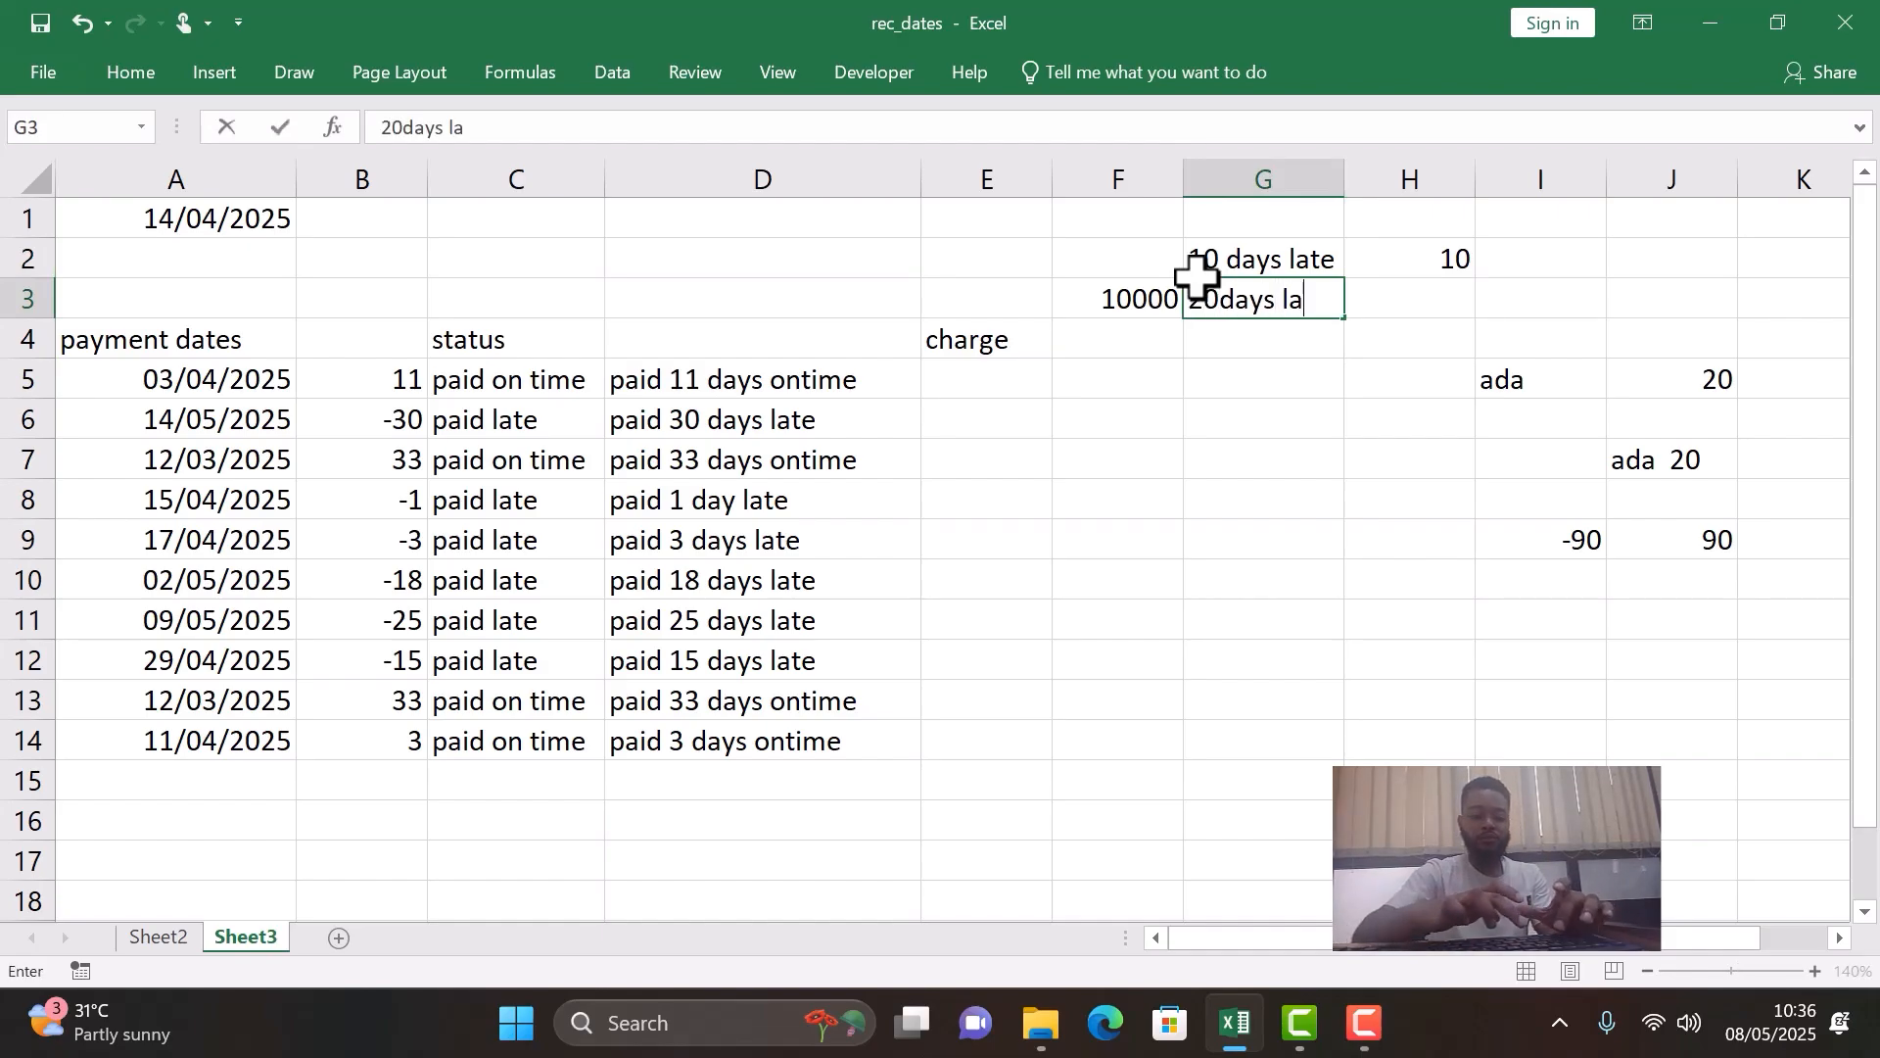
pyautogui.write('te')
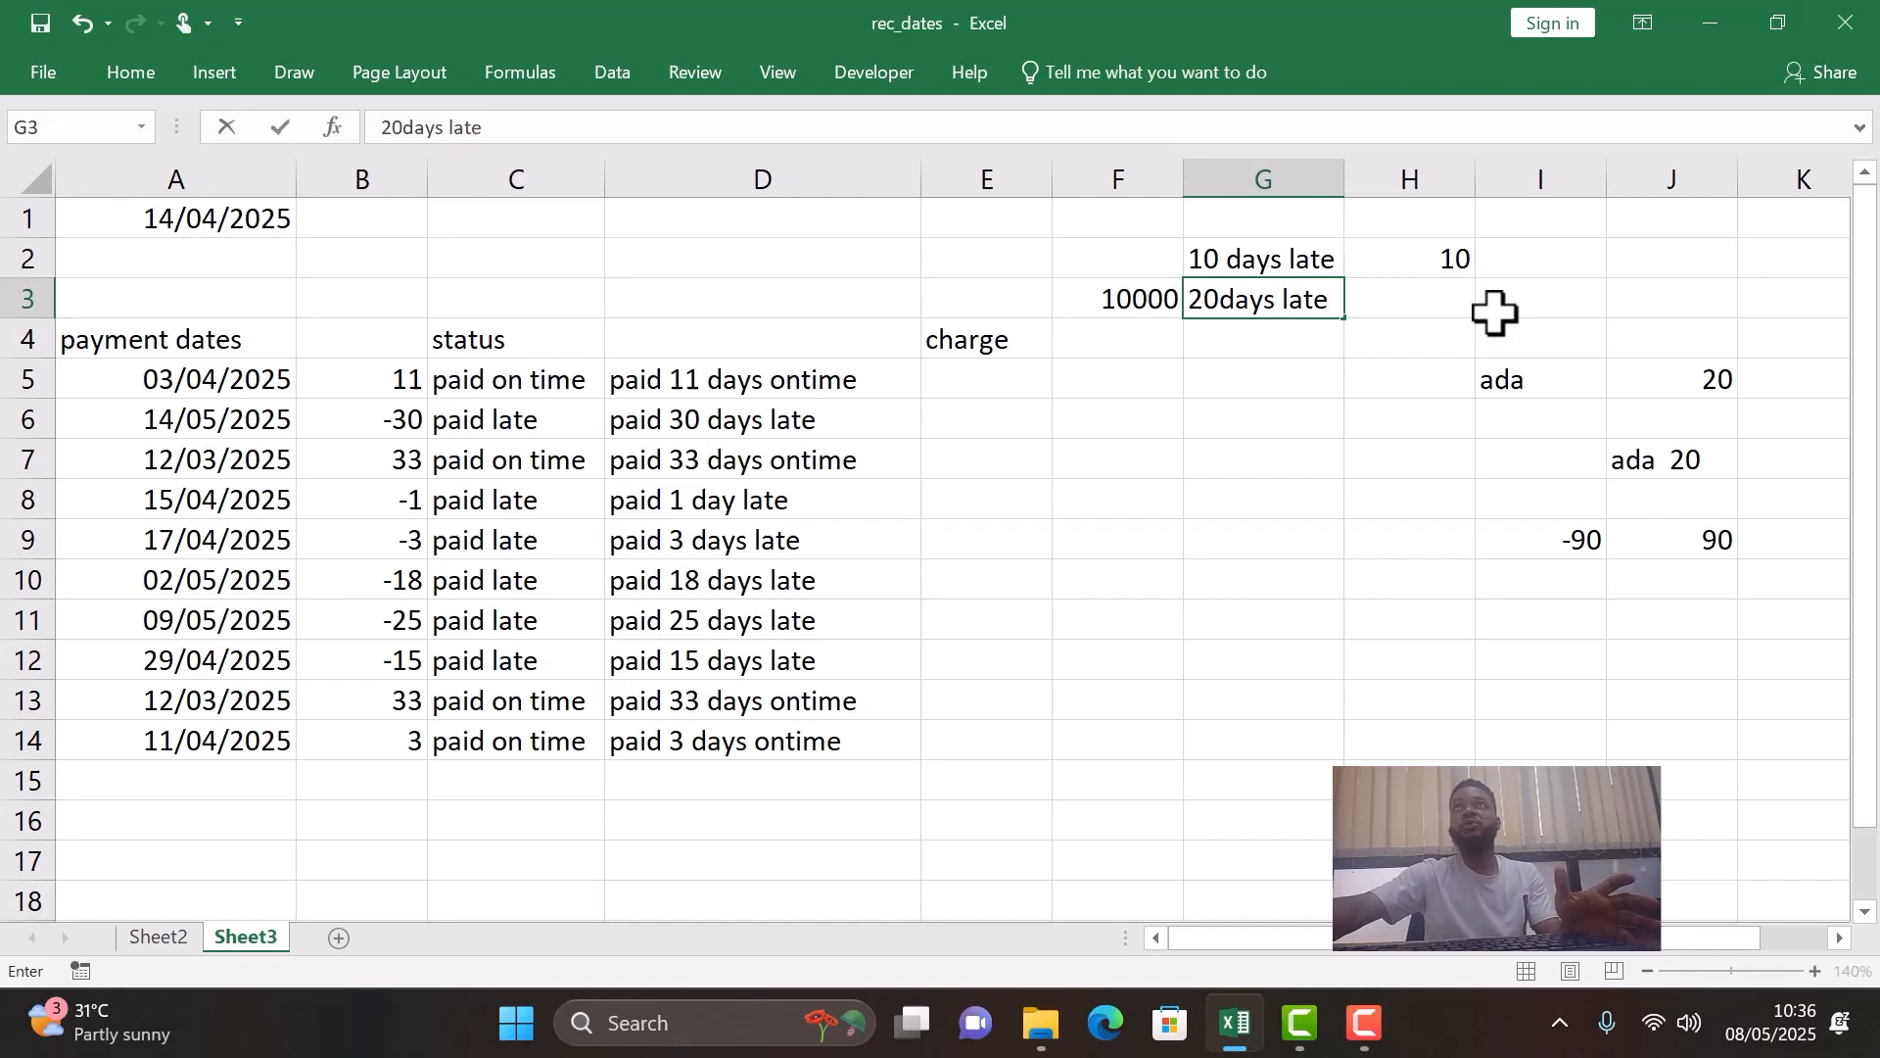
pyautogui.click(1446, 303)
pyautogui.write('20')
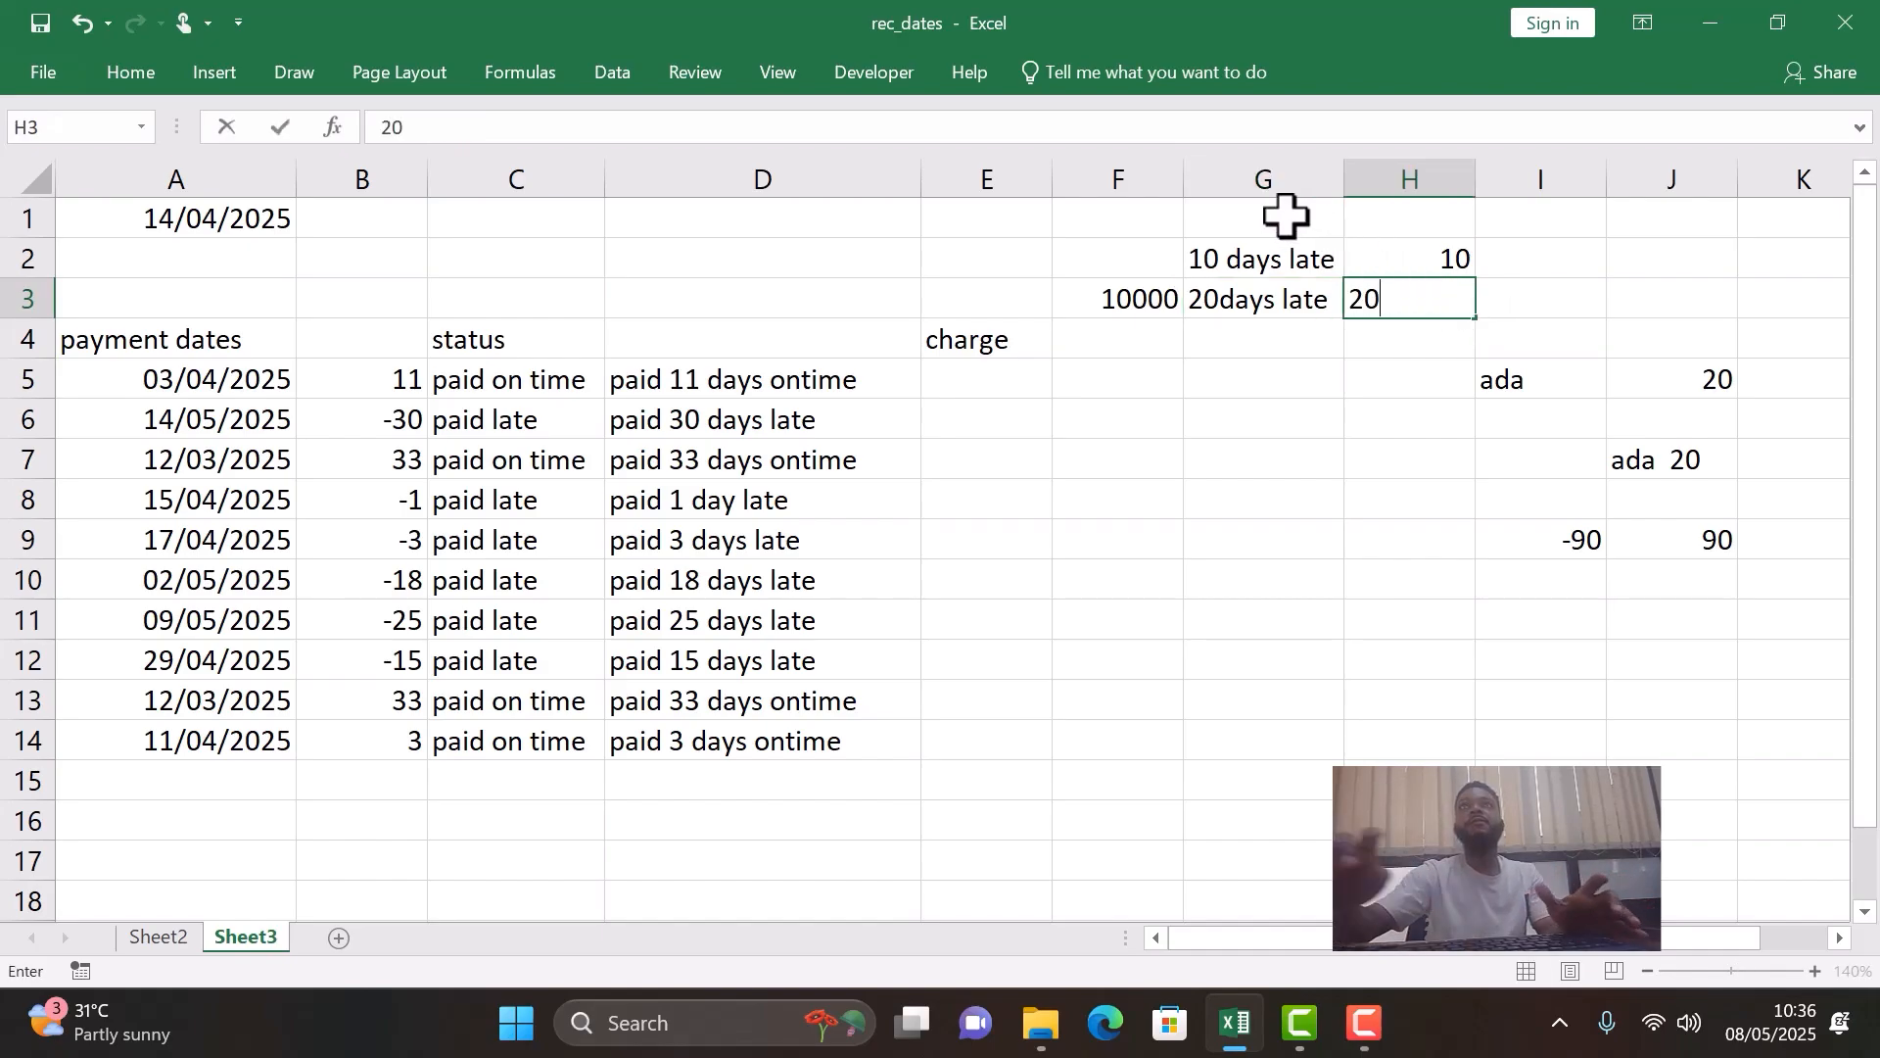
# - Enter the label "30 days & above" in G4 and widen column G to fit it
pyautogui.click(1239, 328)
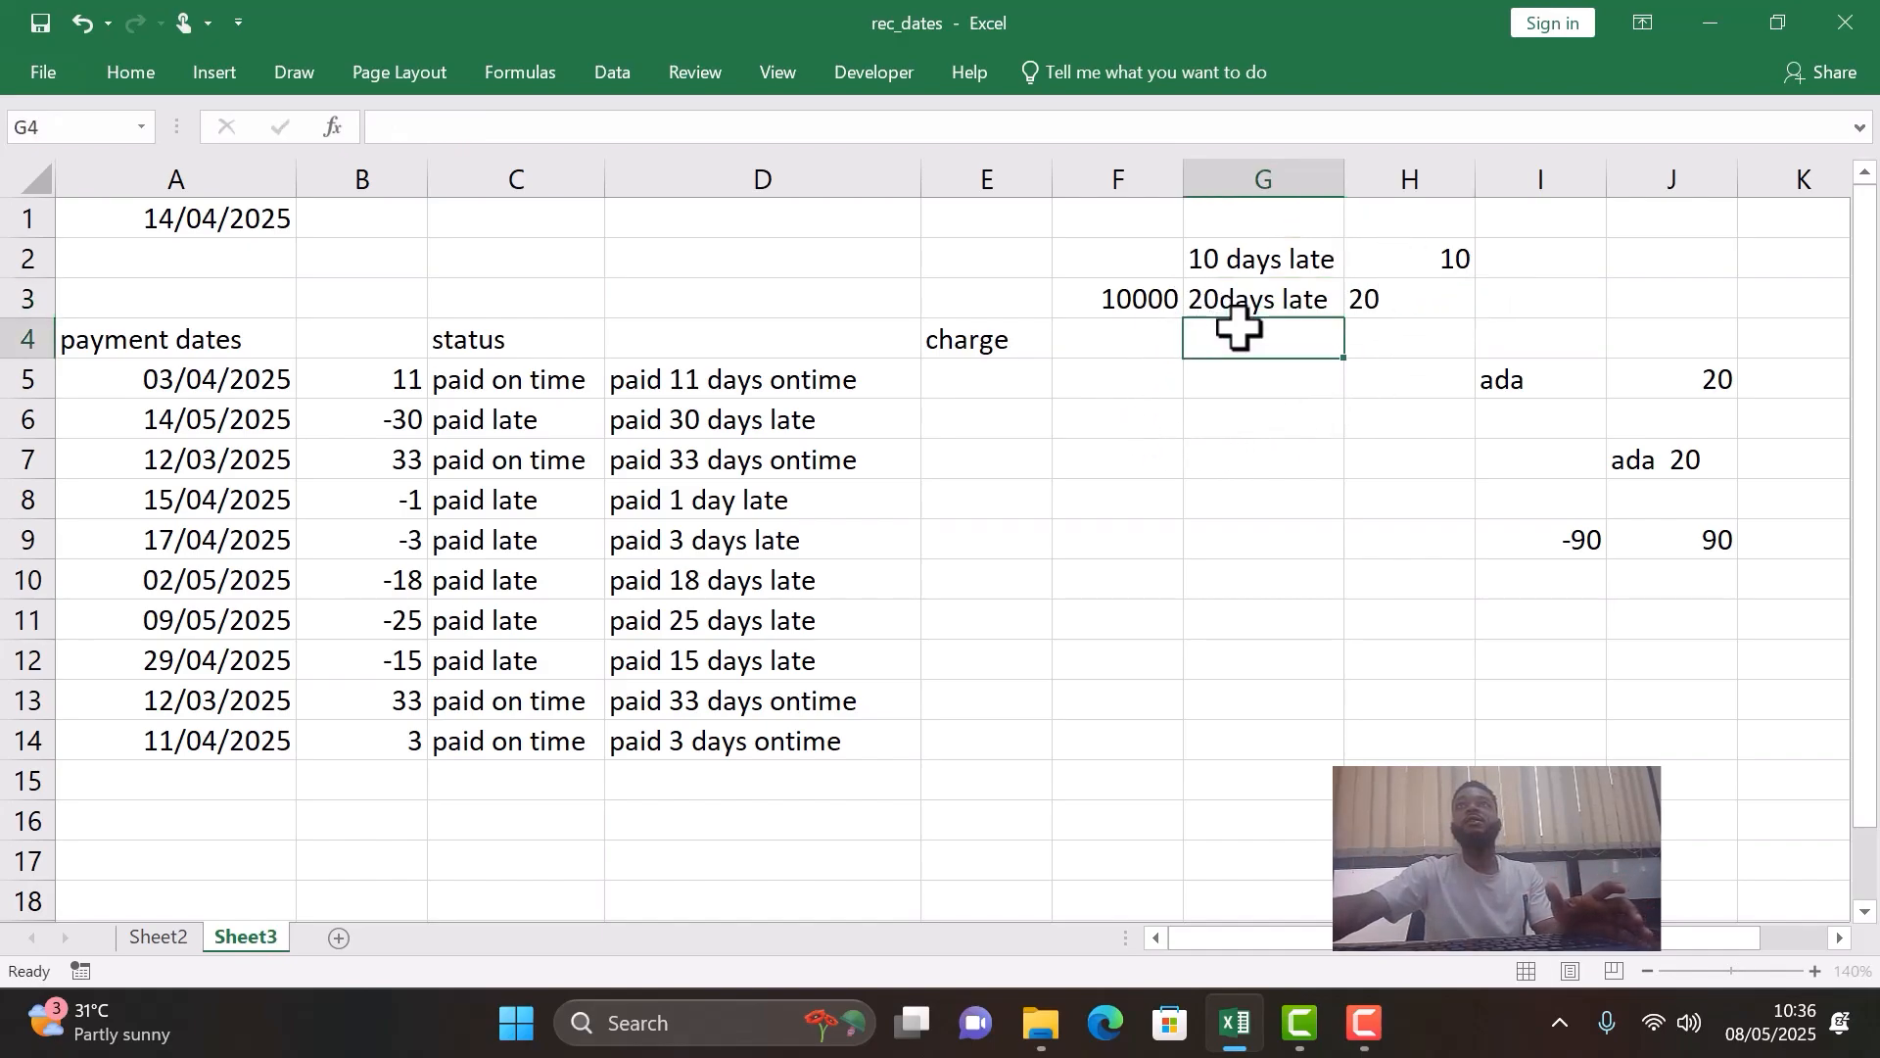
pyautogui.write('30 days & above')
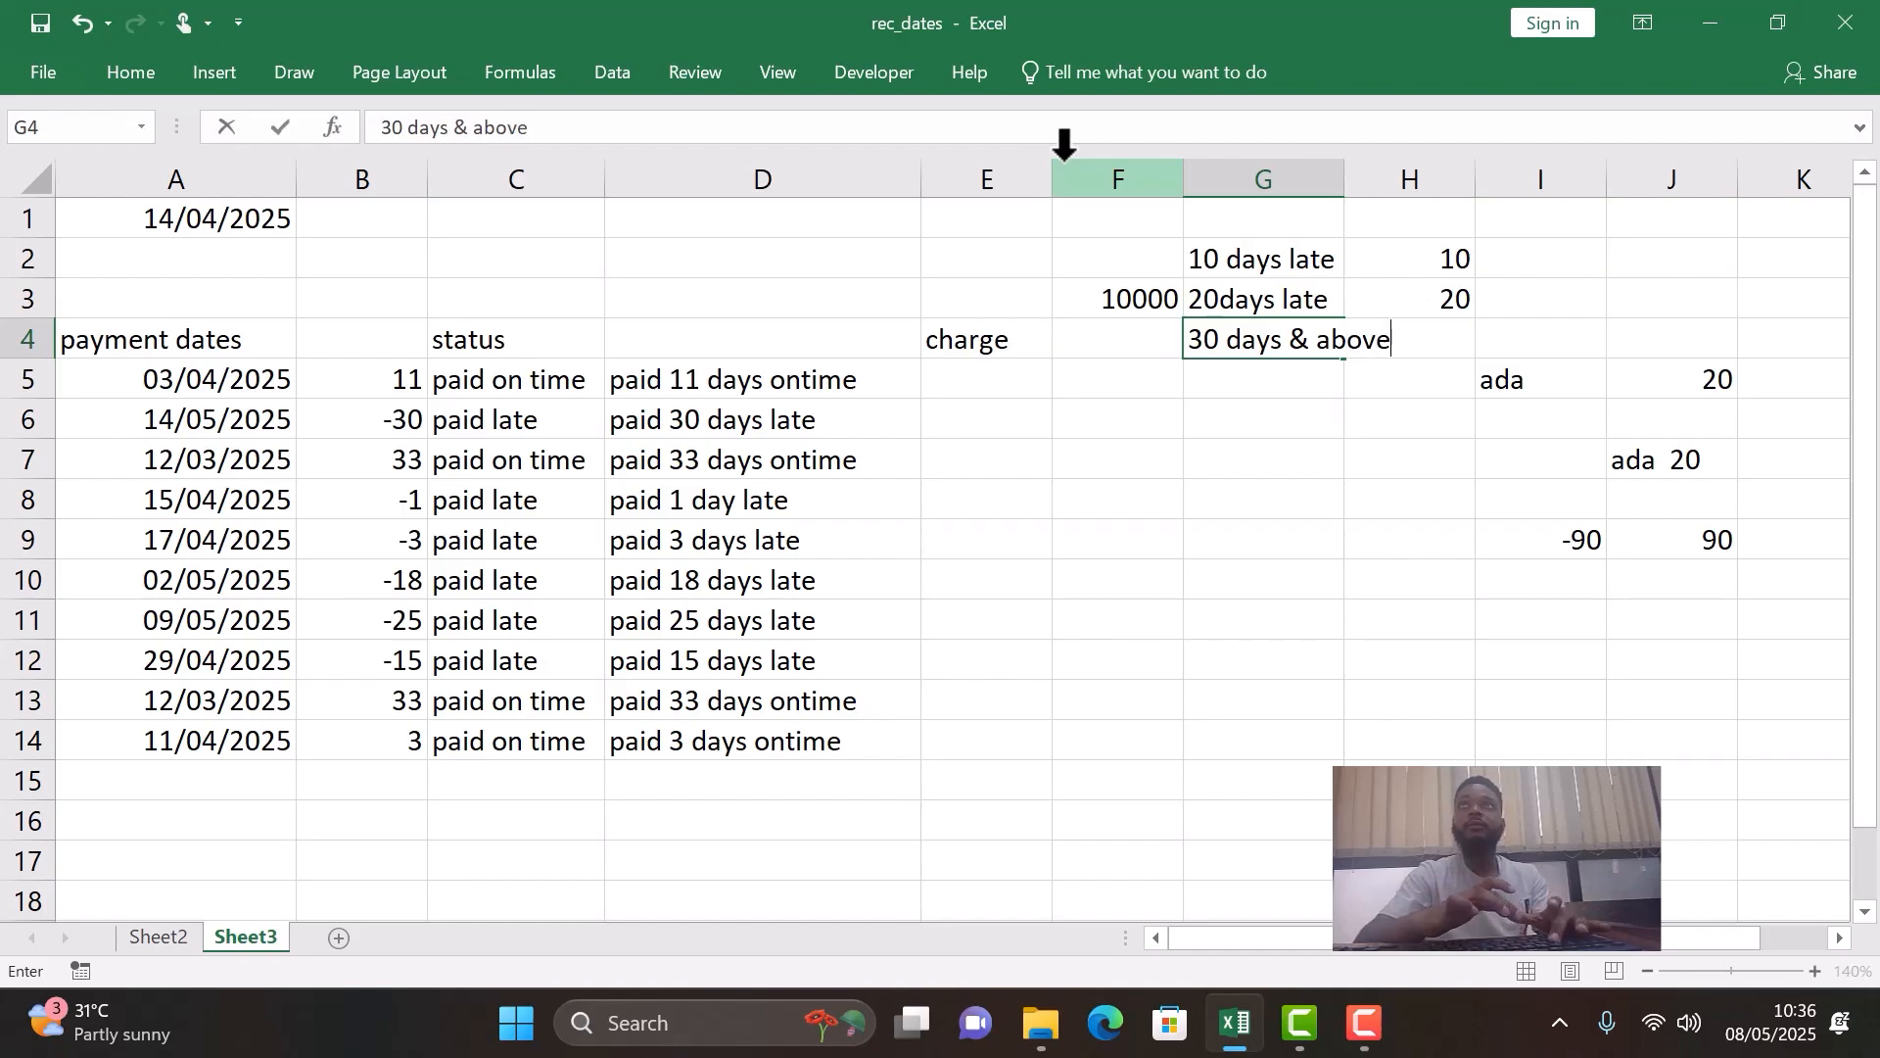
pyautogui.press('Return')
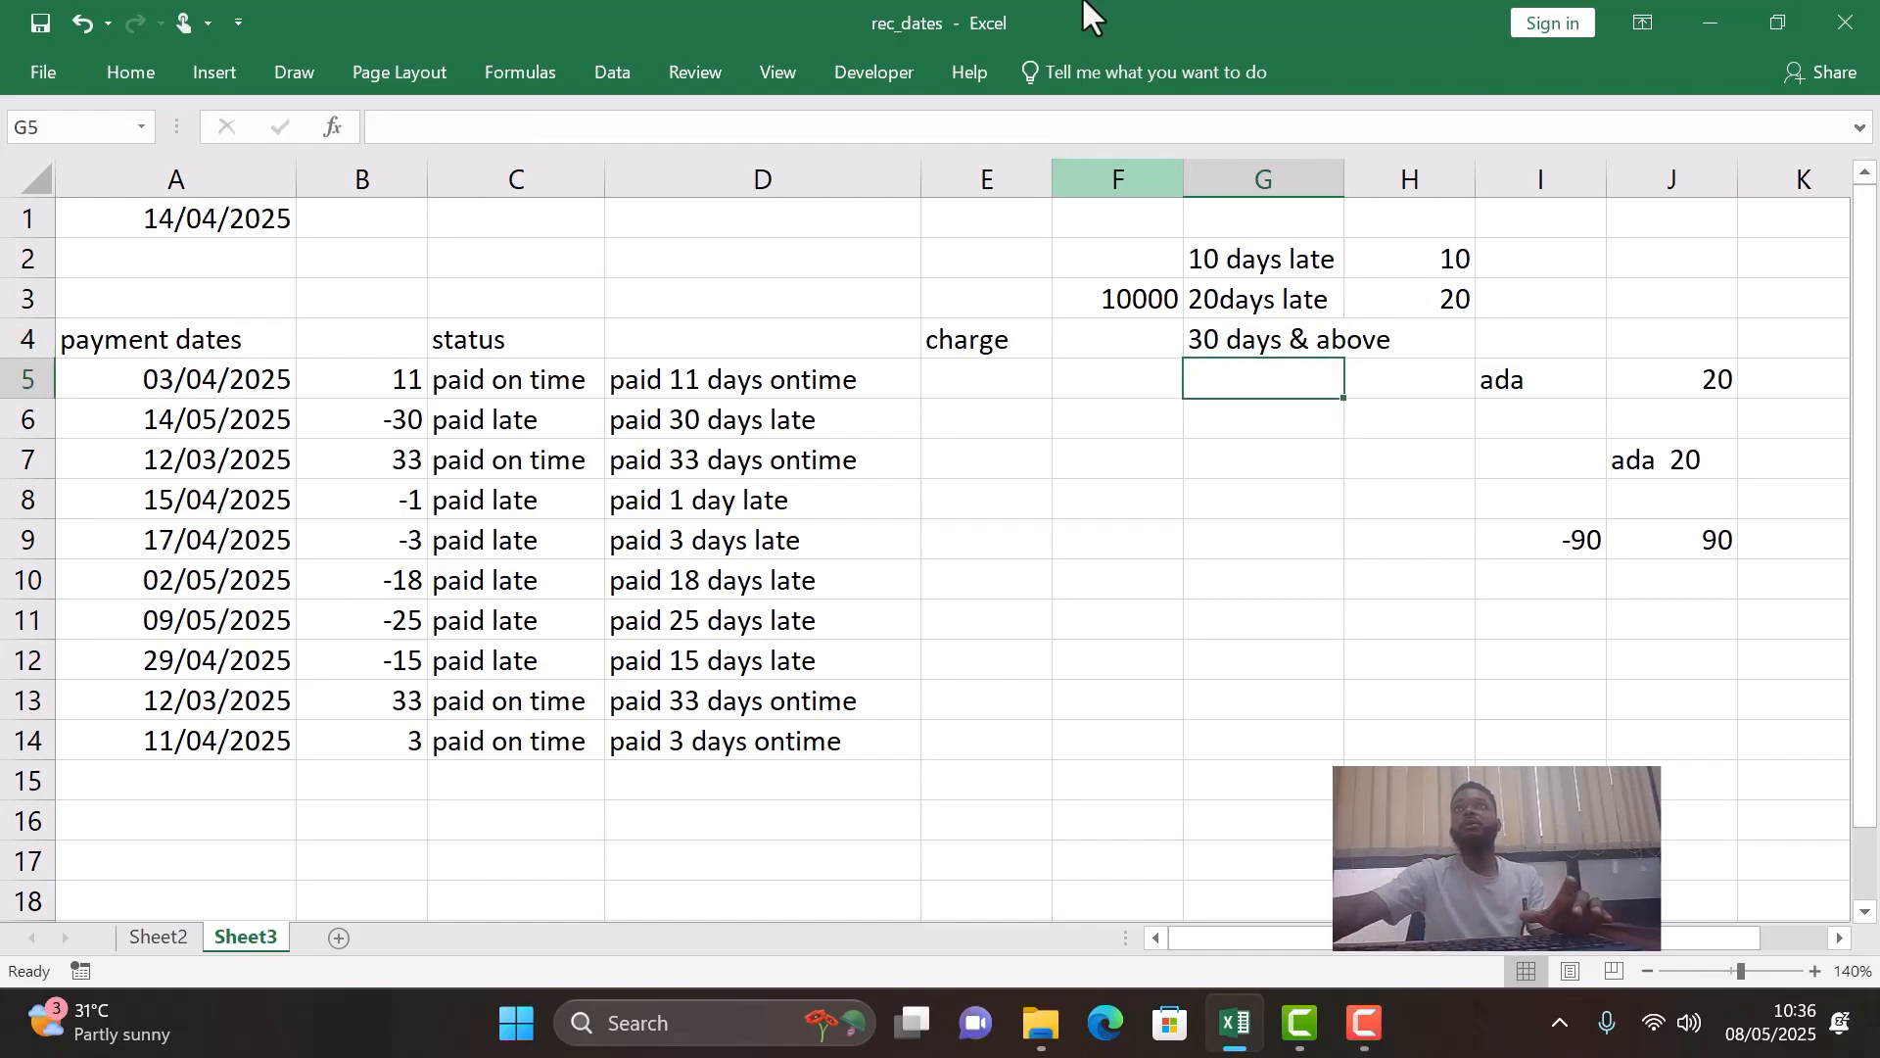
pyautogui.click(1340, 175)
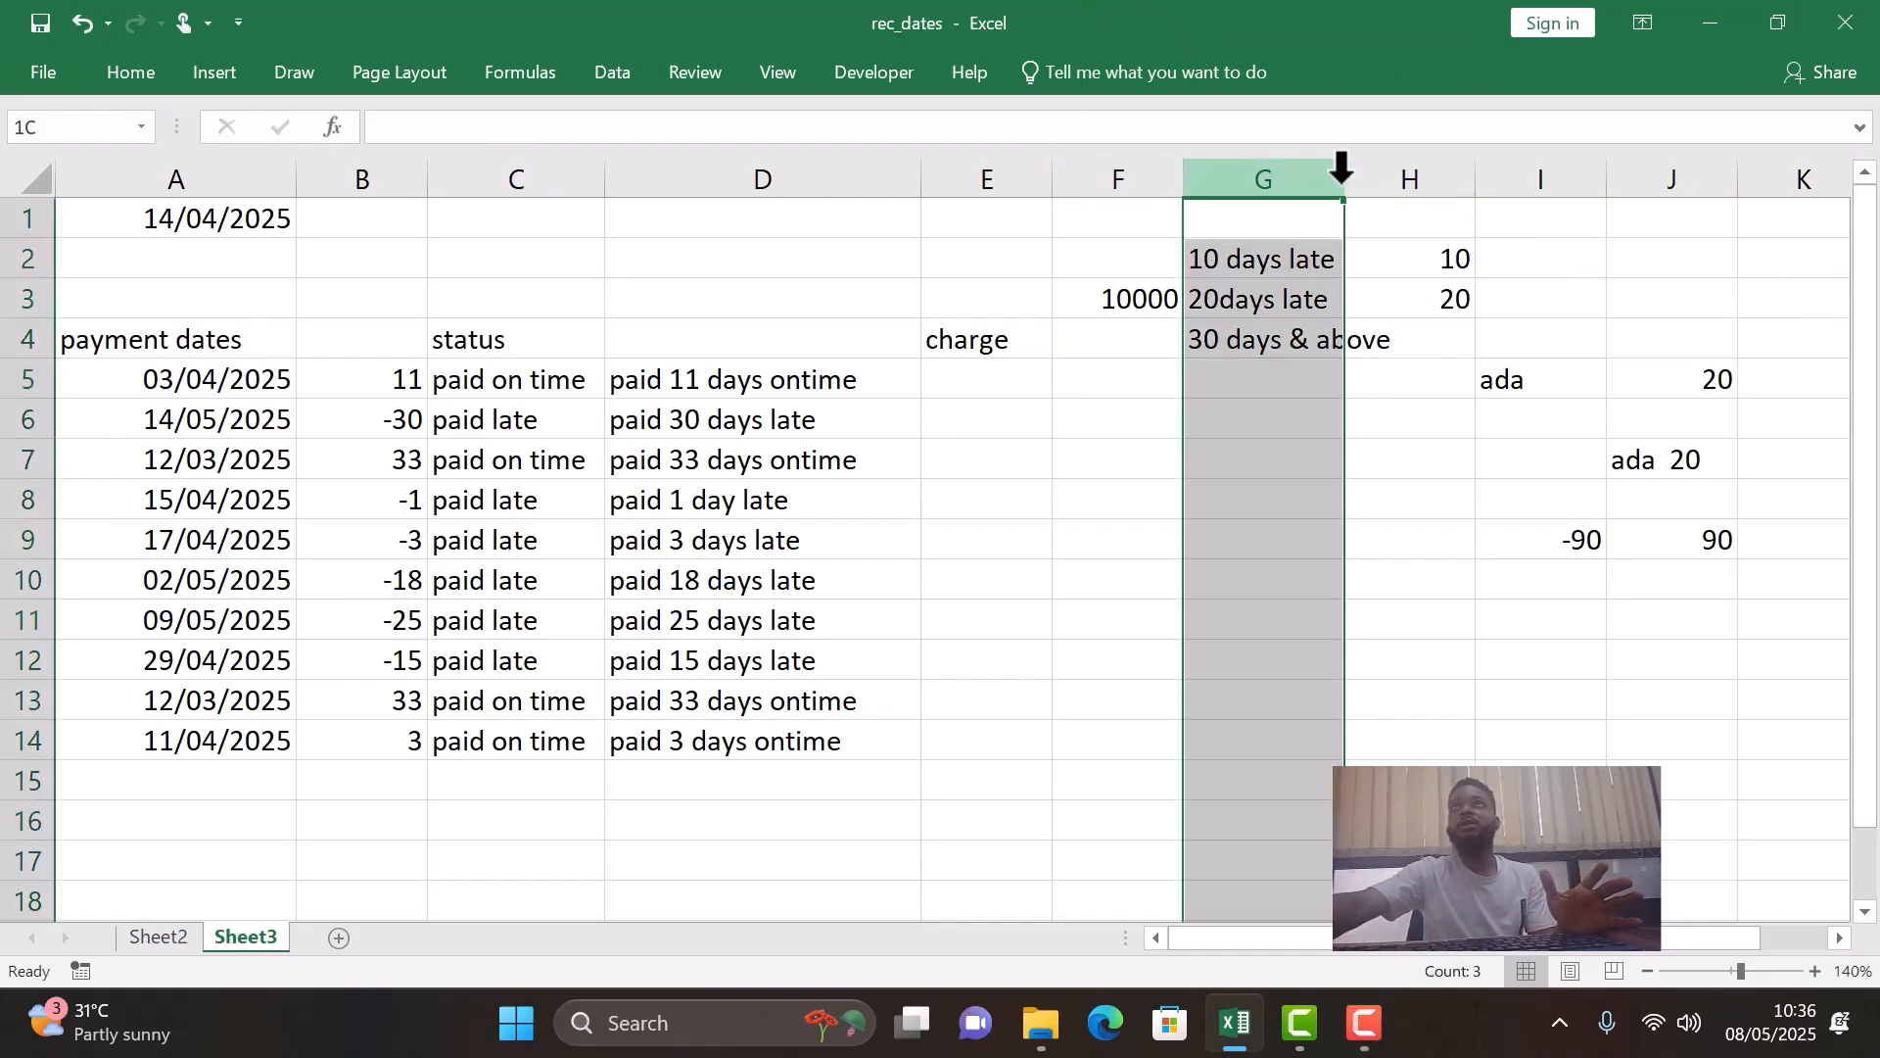
pyautogui.moveTo(1343, 179)
pyautogui.mouseDown()
pyautogui.moveTo(1402, 210)
pyautogui.moveTo(1376, 186)
pyautogui.mouseUp()
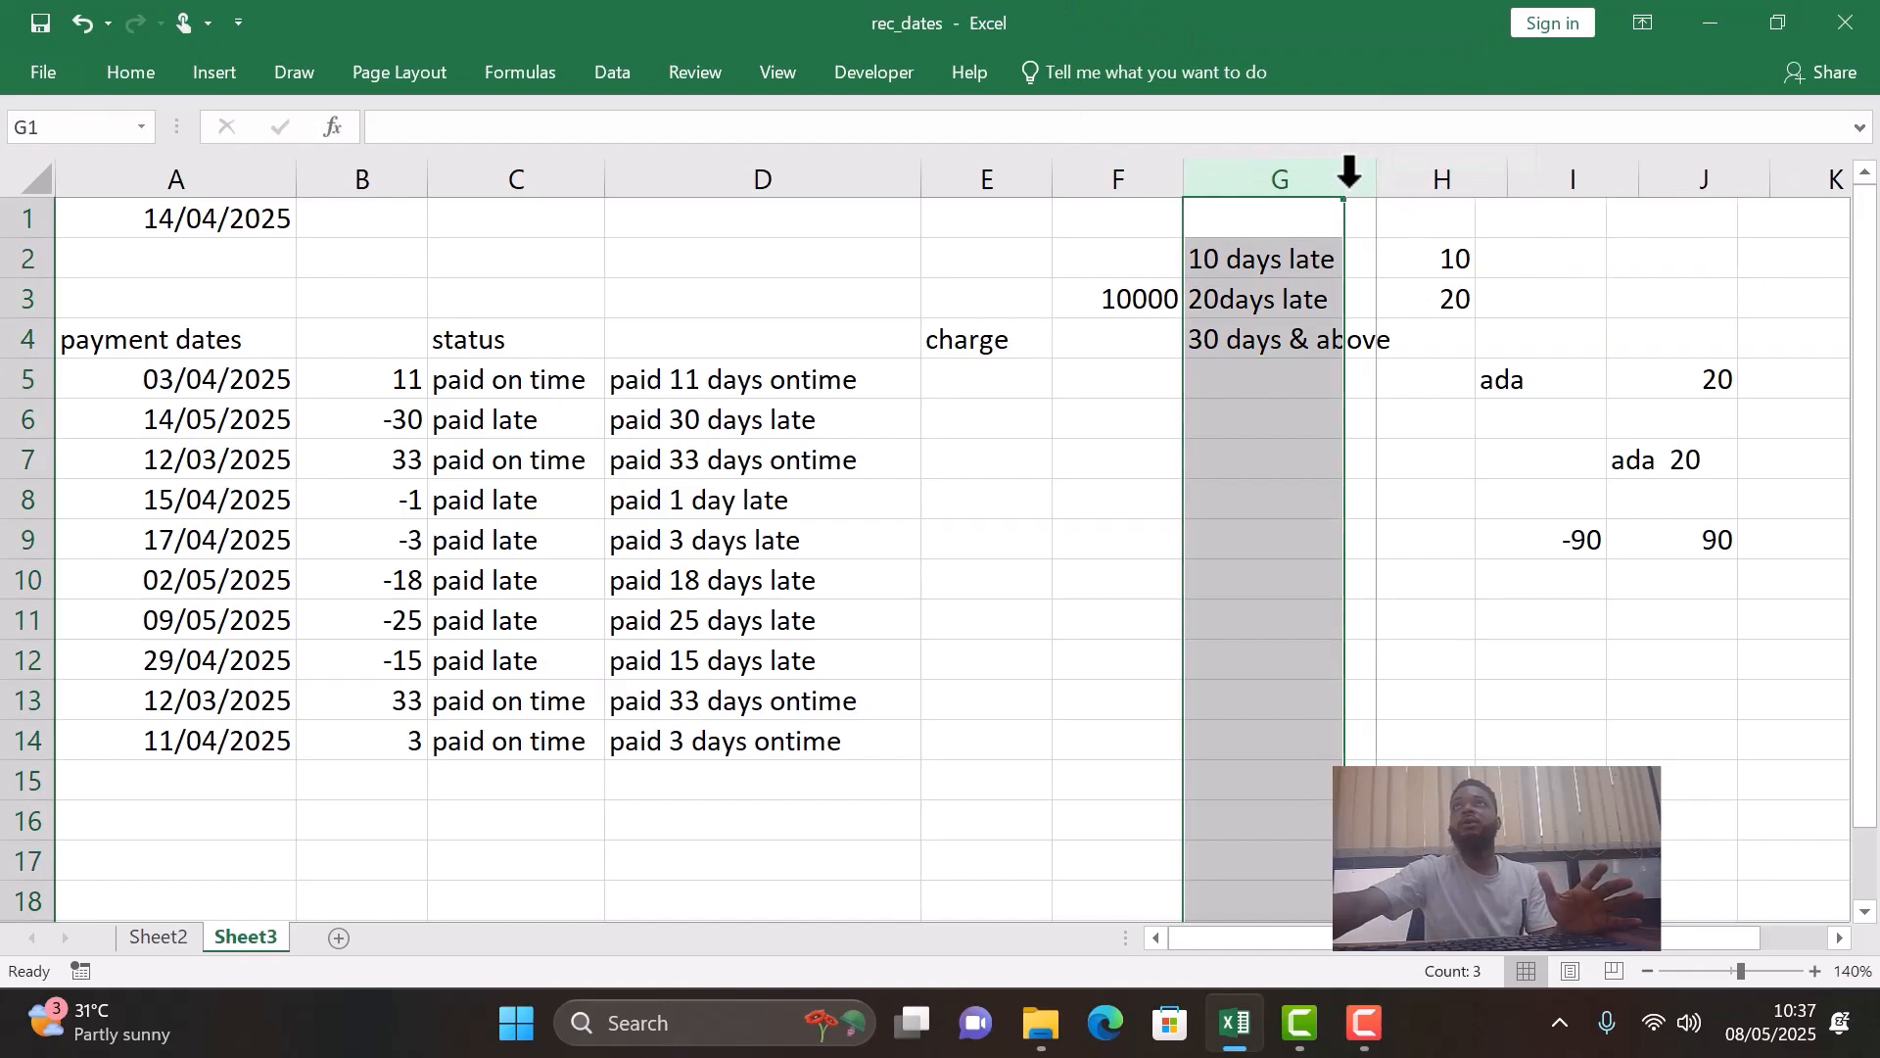
# - Enter 30 in H4 as the value for the "30 days & above" label
pyautogui.click(1448, 344)
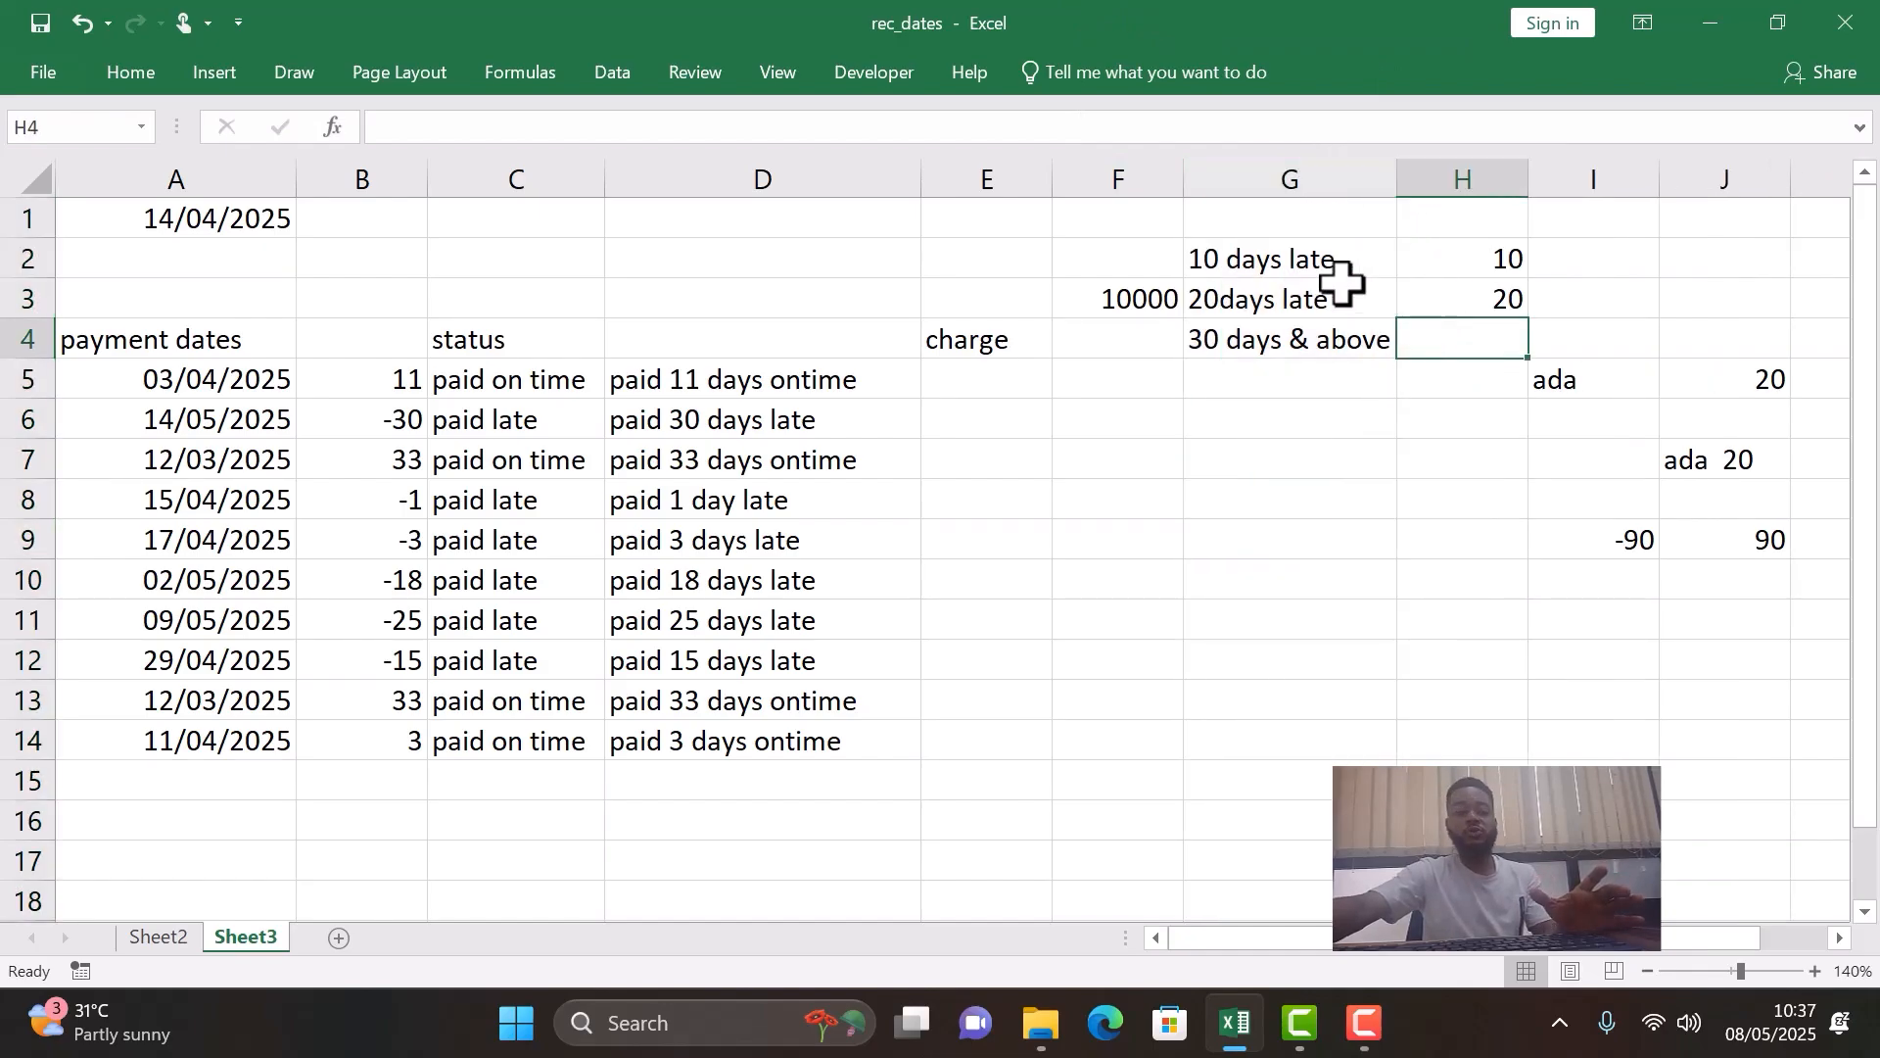
pyautogui.write('30')
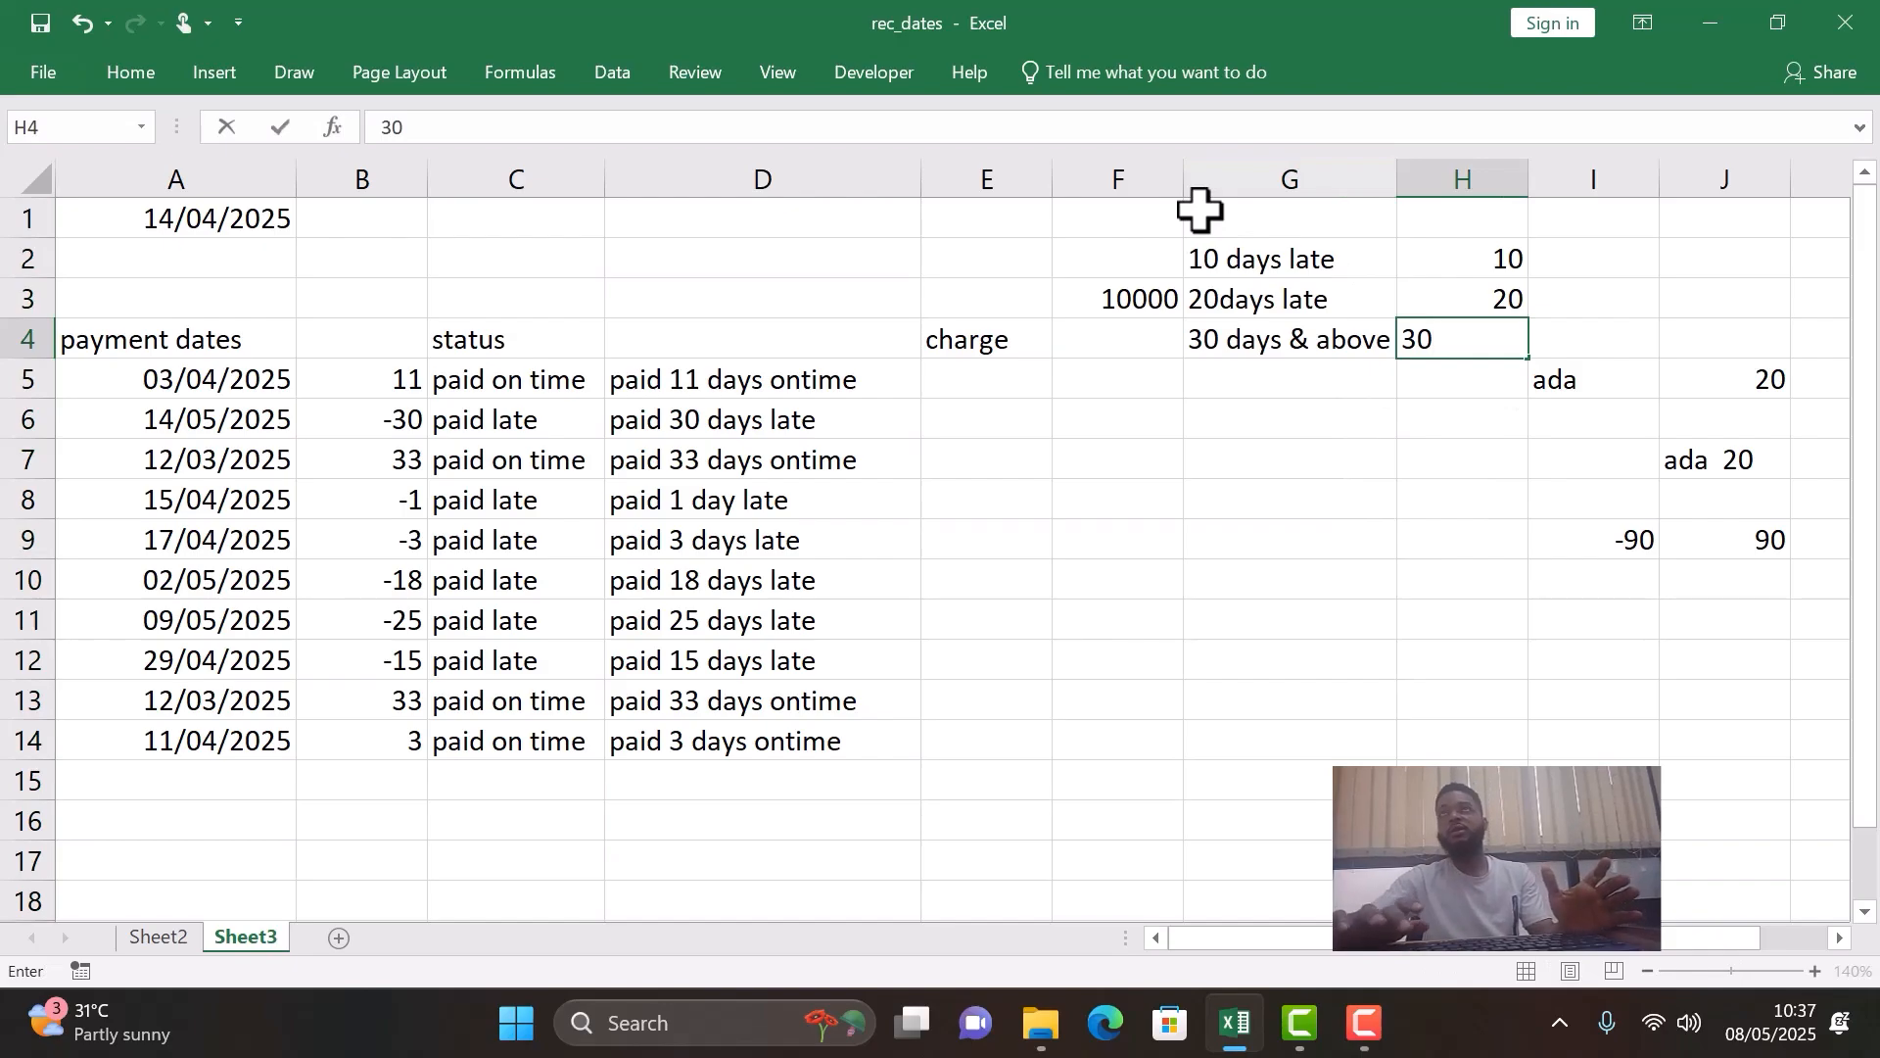
pyautogui.press('Return')
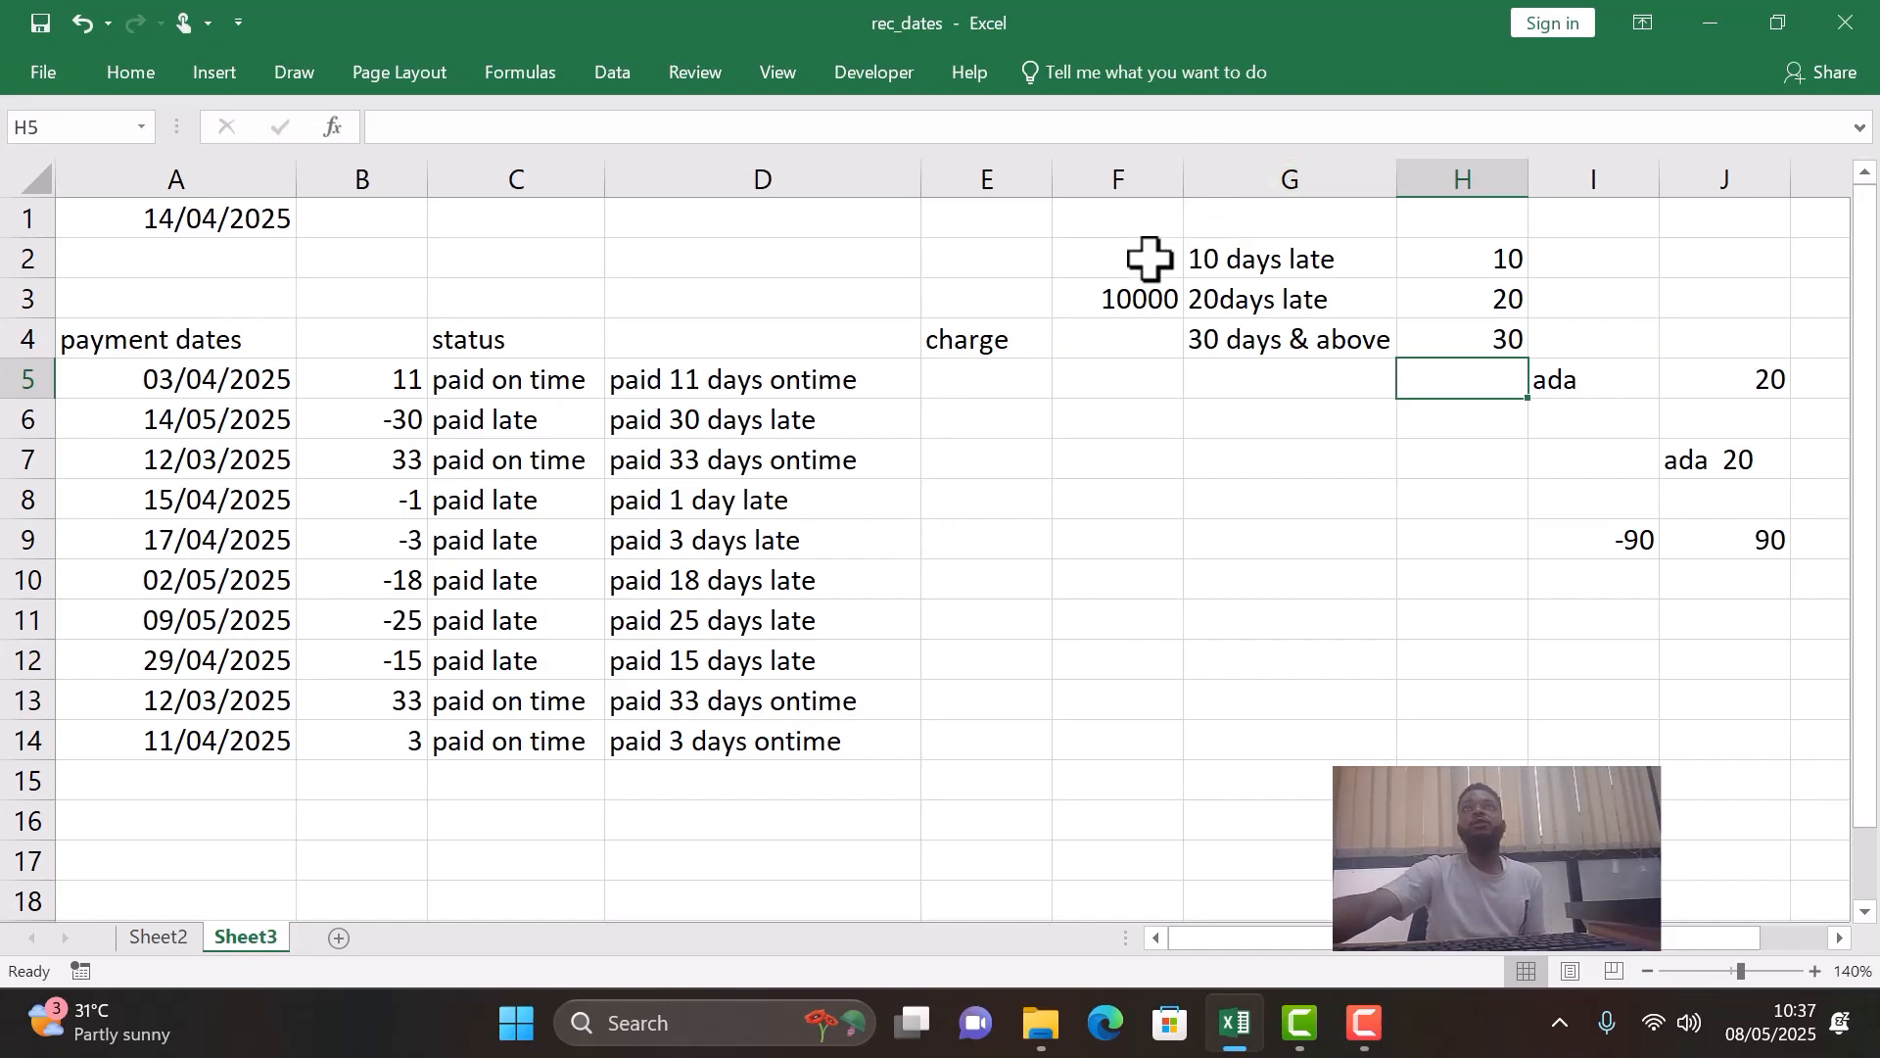
# - Review the late-payment tiers in G2:H4 and the day differences in B5 and B6 against the empty charge cell E5
pyautogui.click(995, 388)
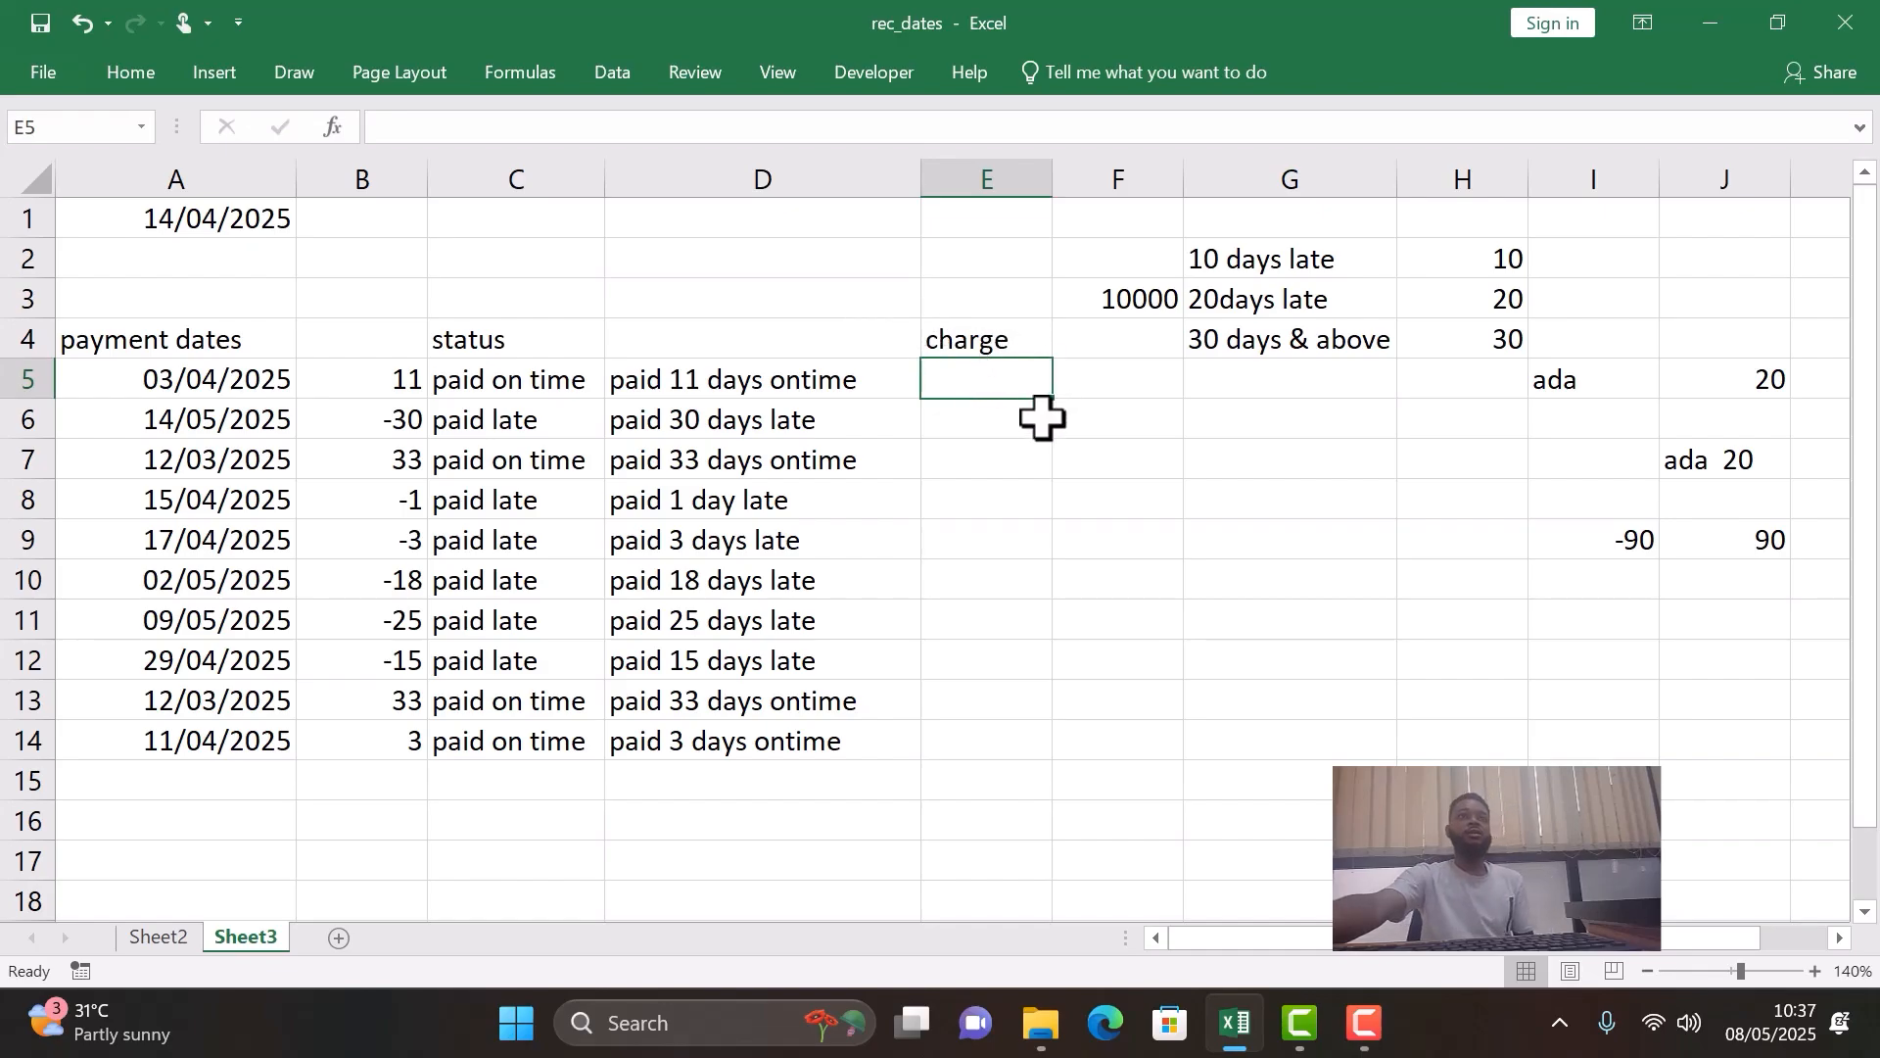
pyautogui.click(1305, 262)
pyautogui.click(1519, 262)
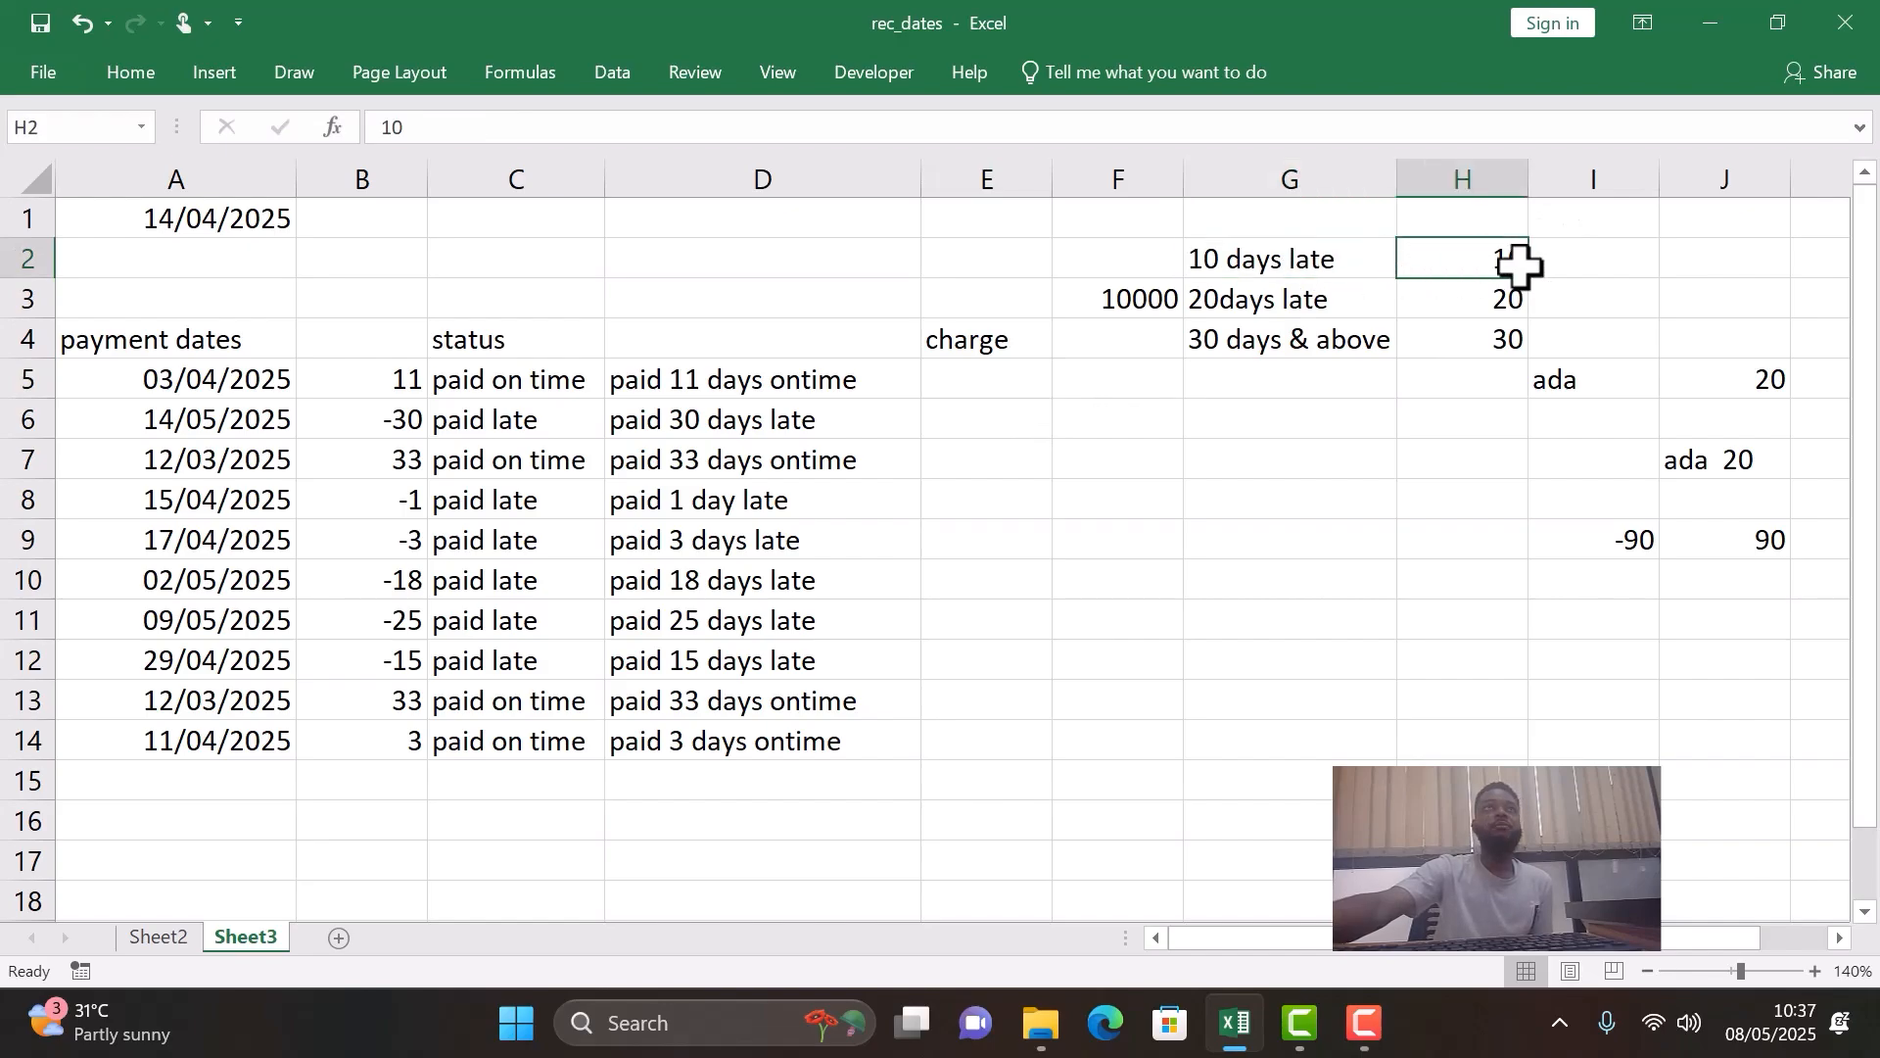
pyautogui.click(1338, 306)
pyautogui.click(1351, 344)
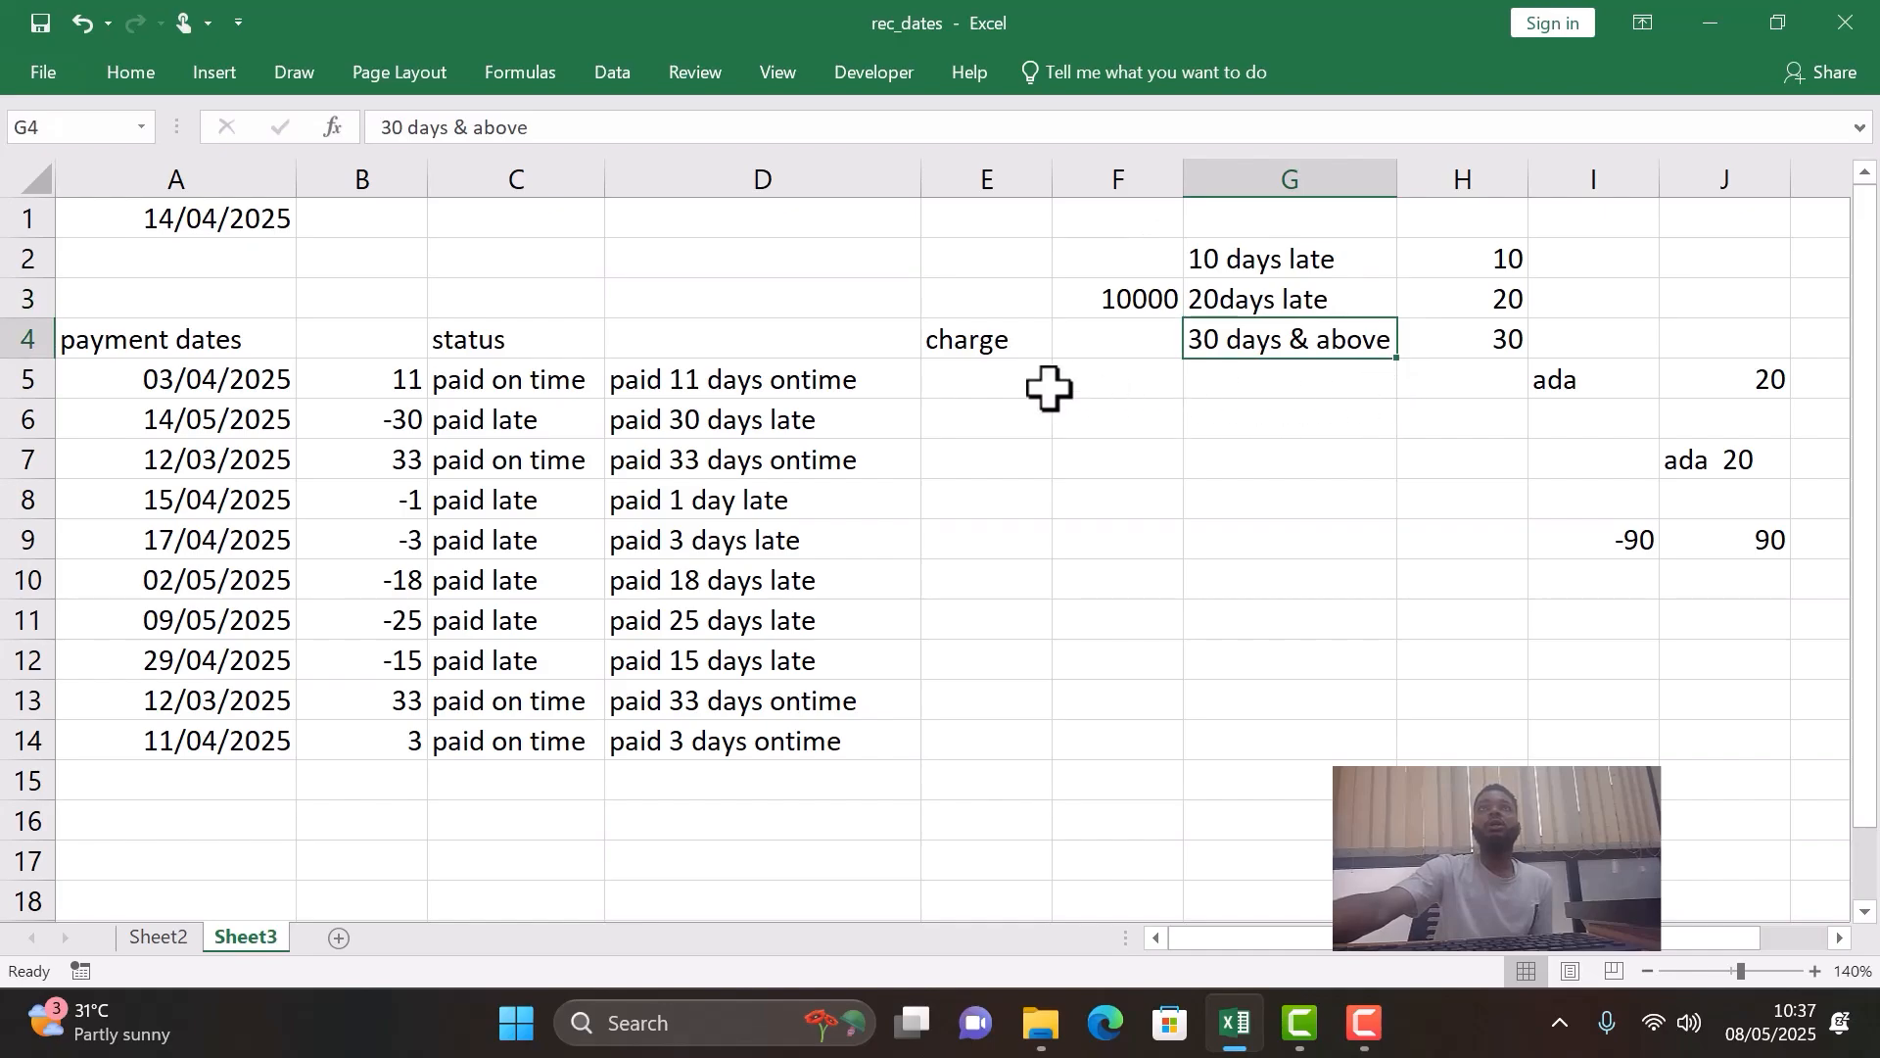
pyautogui.click(966, 371)
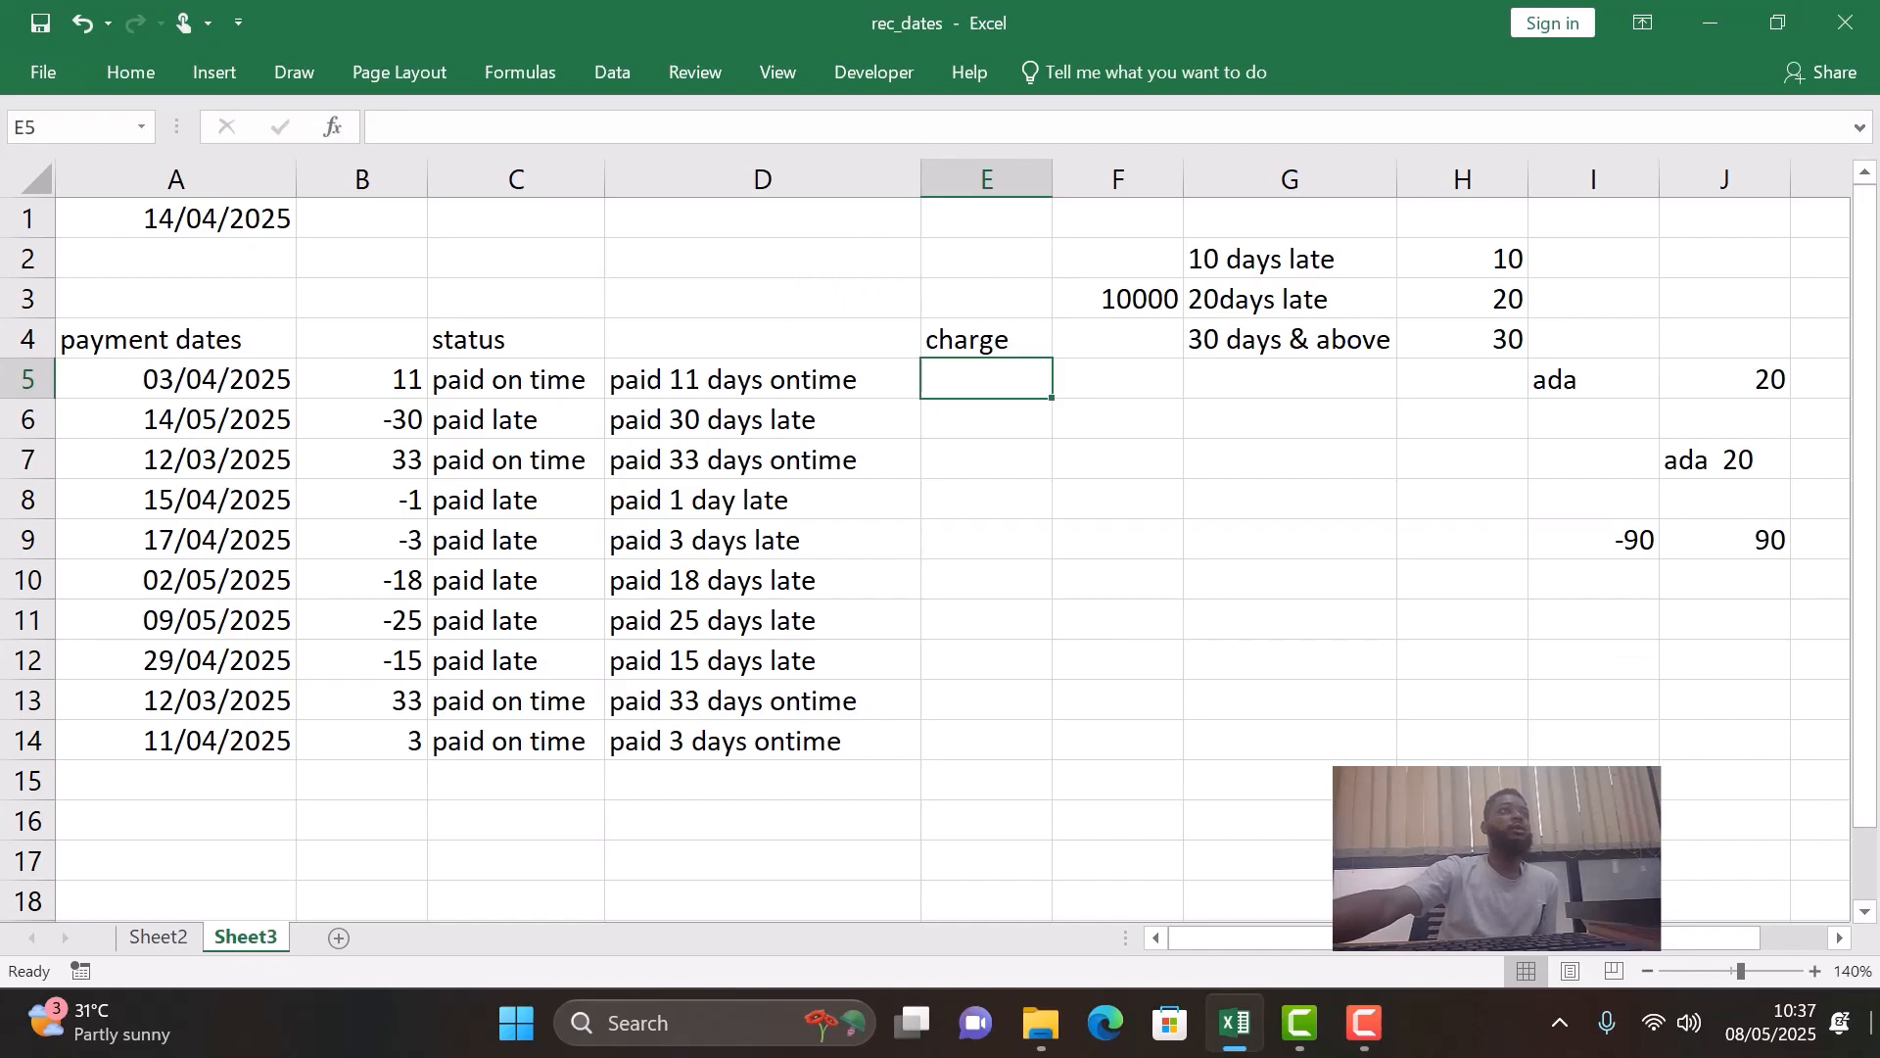
pyautogui.click(401, 425)
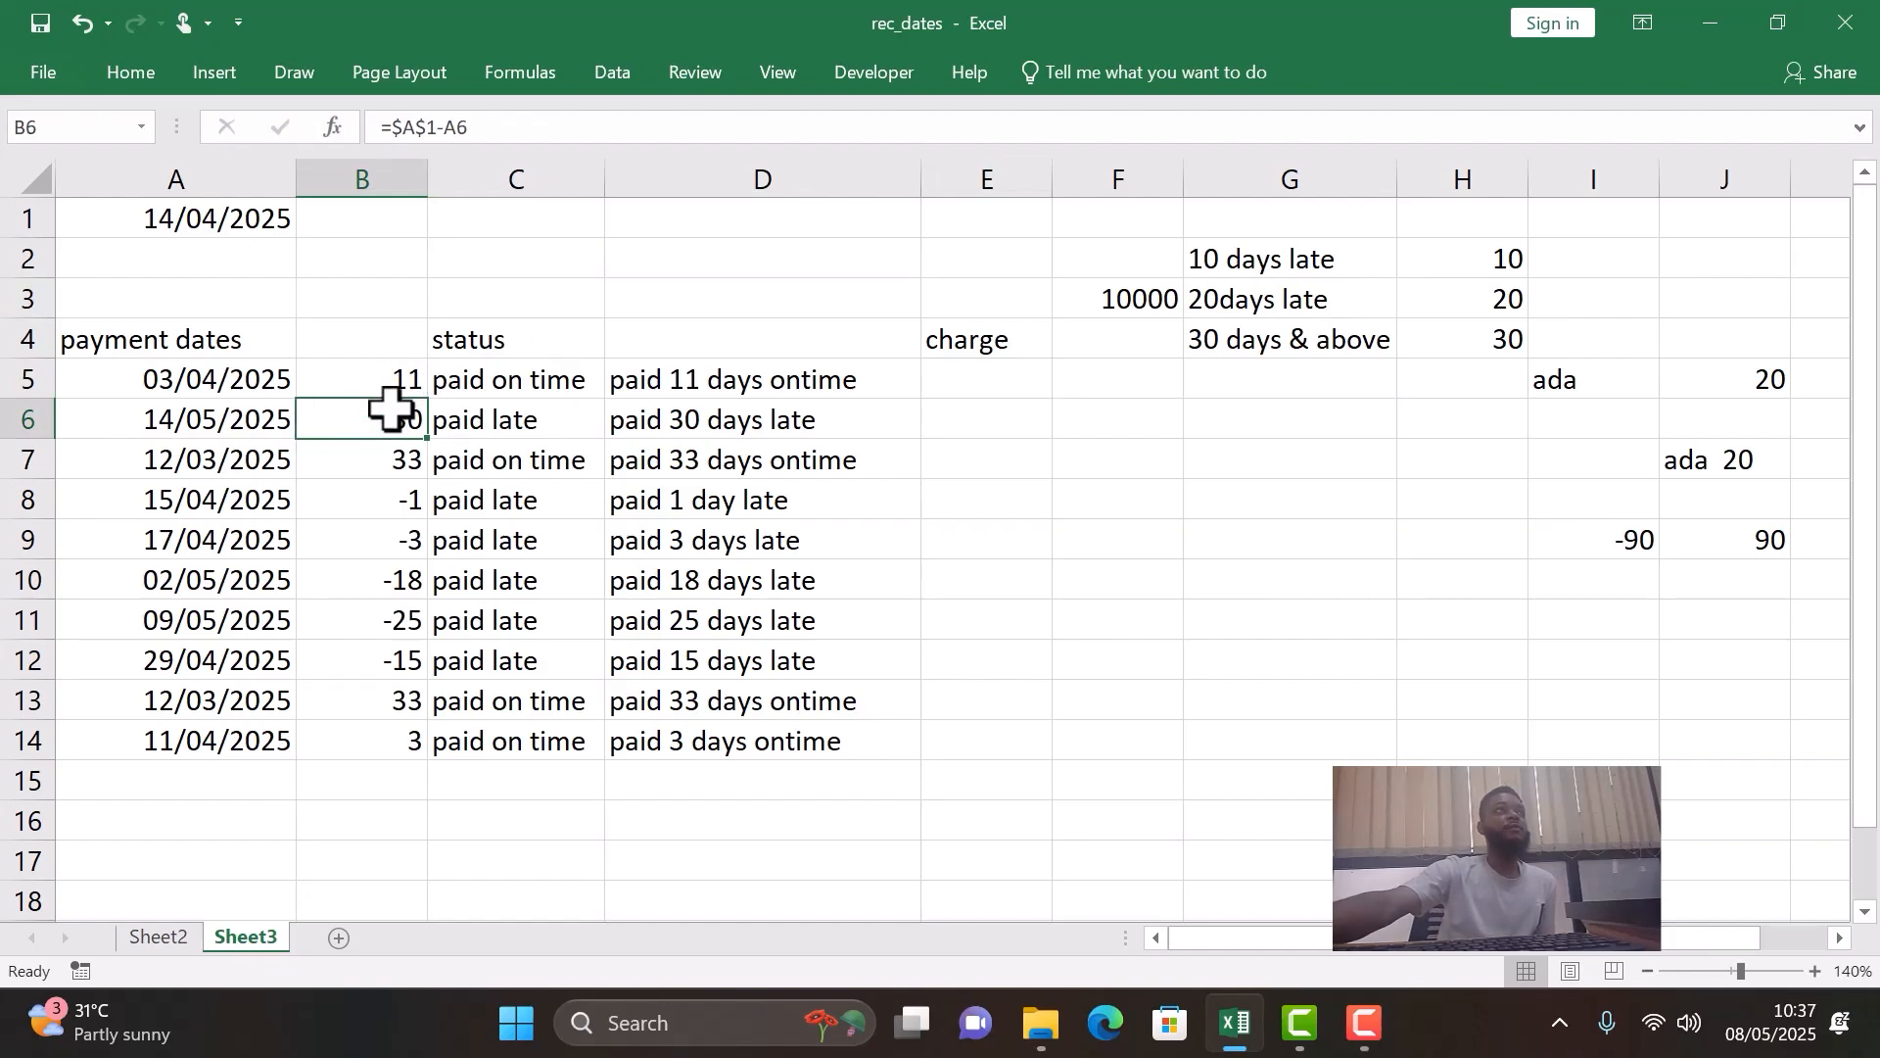
pyautogui.click(393, 374)
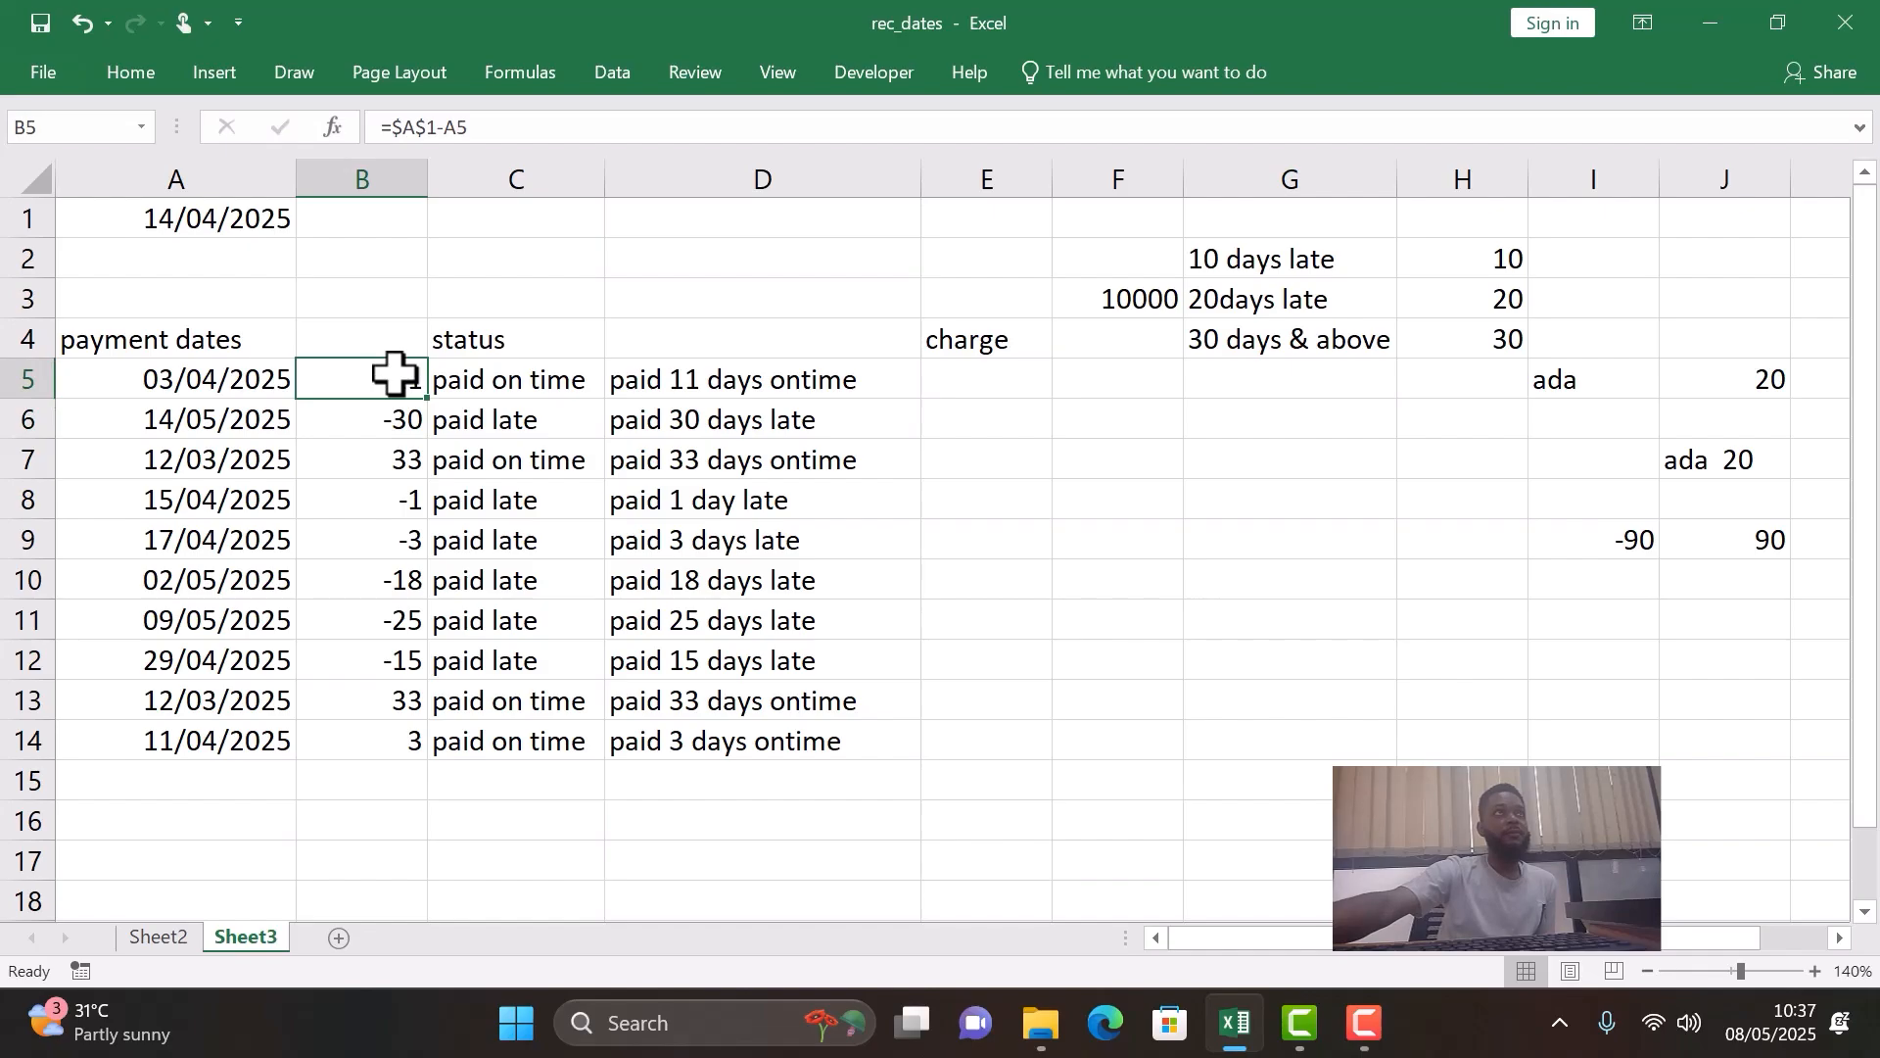
# - Start an IFS formula in E5 that returns the absolute reference $F$3 when B5>=0
pyautogui.click(957, 382)
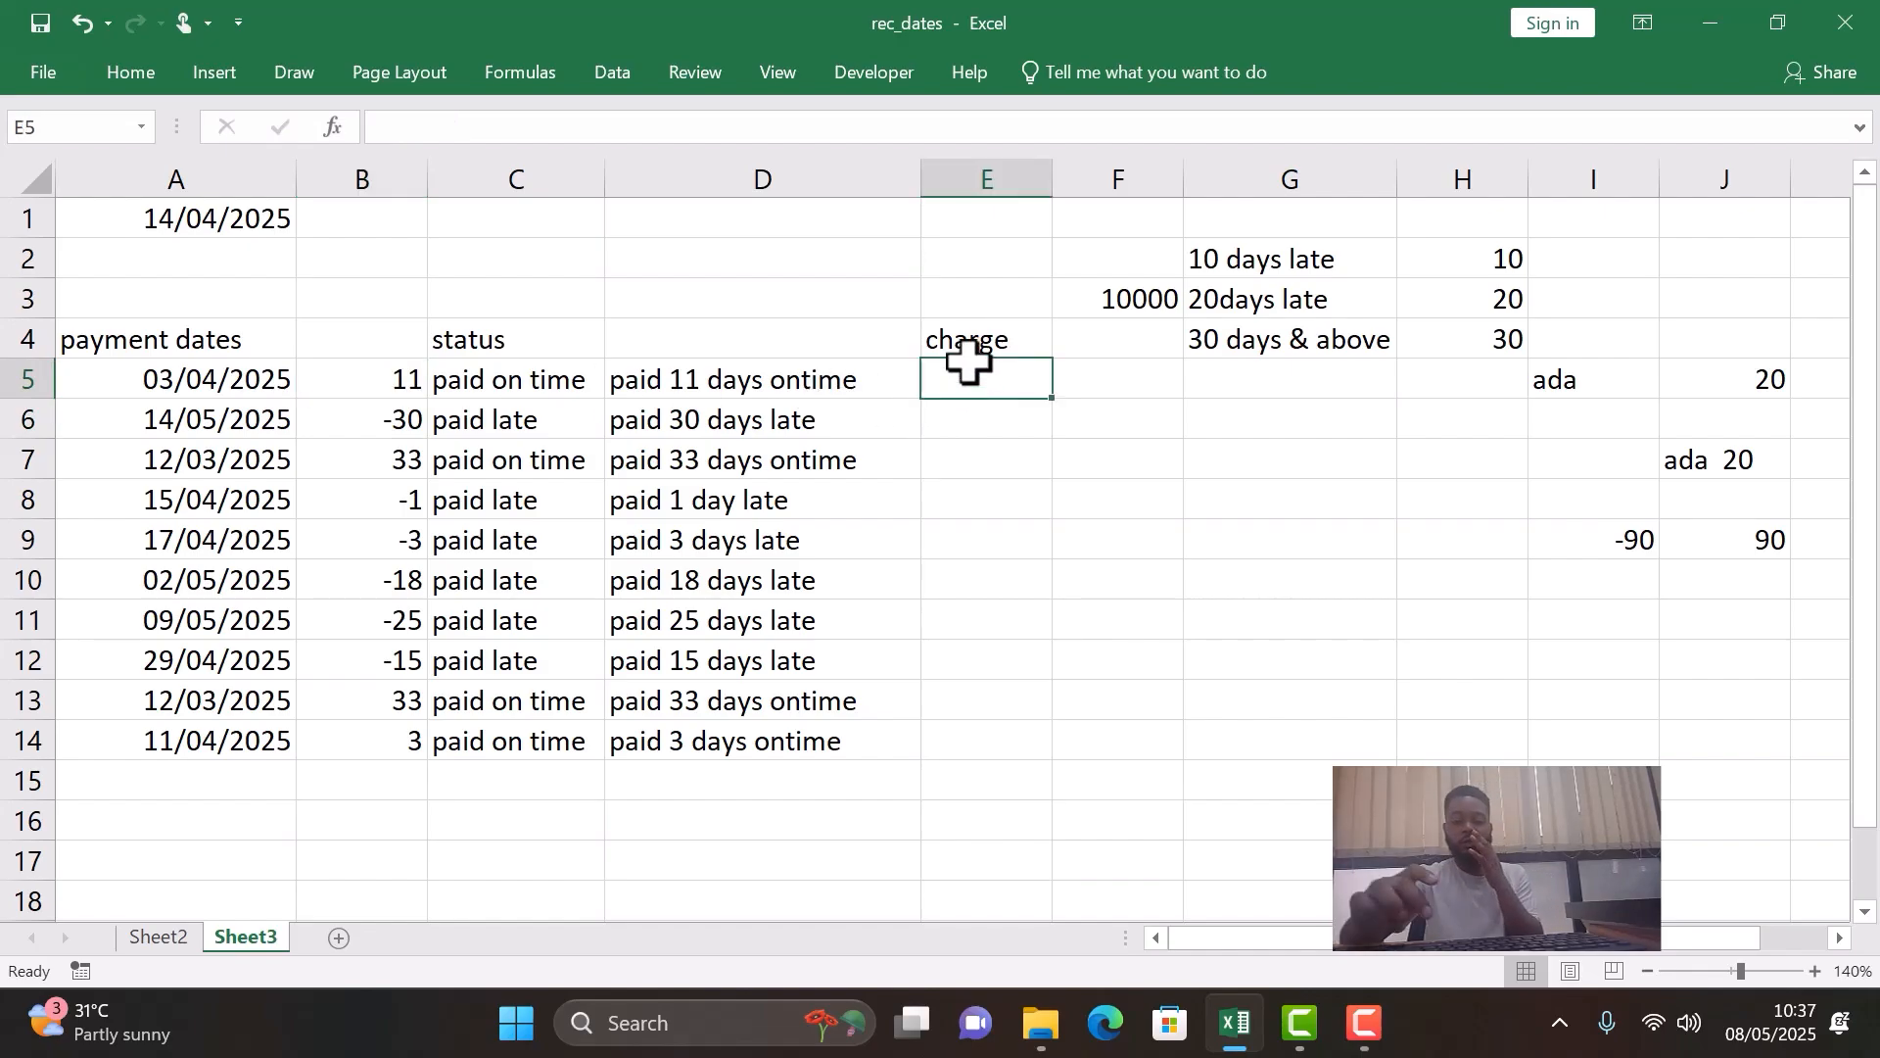
pyautogui.write('=ifs')
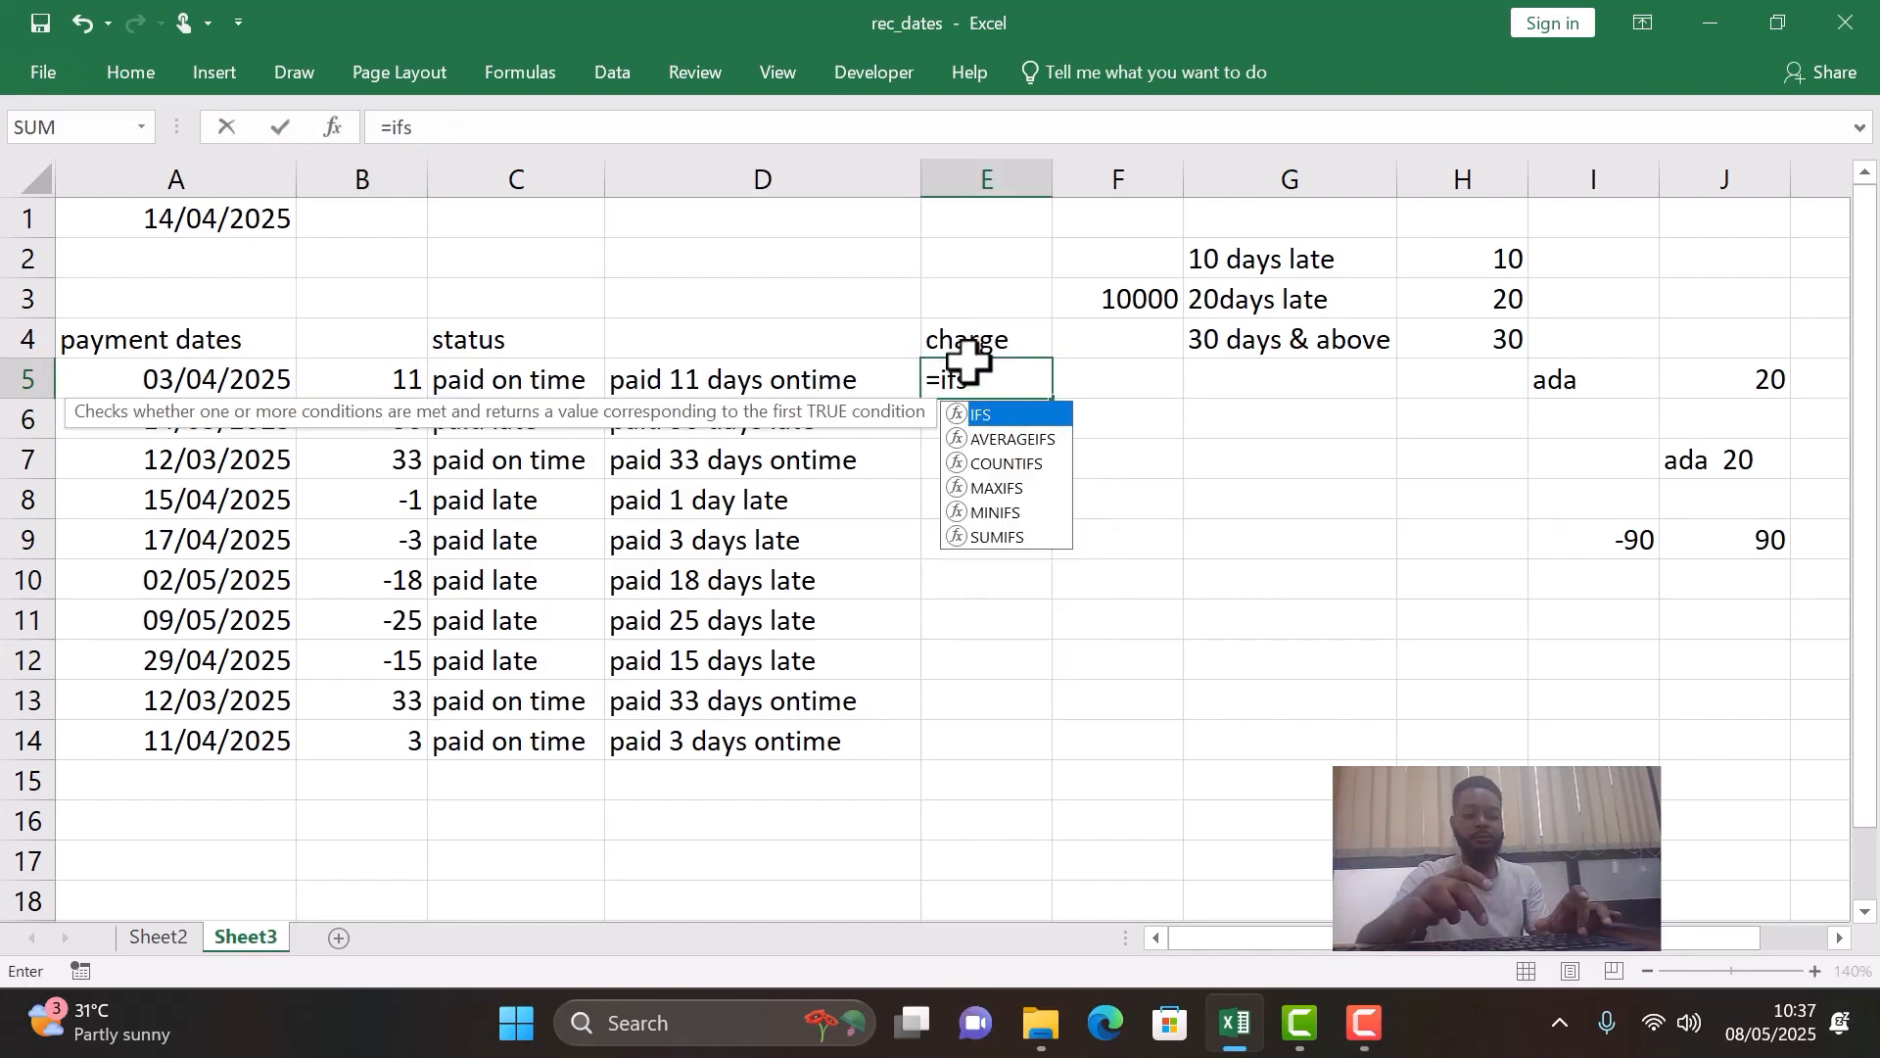
pyautogui.write('(')
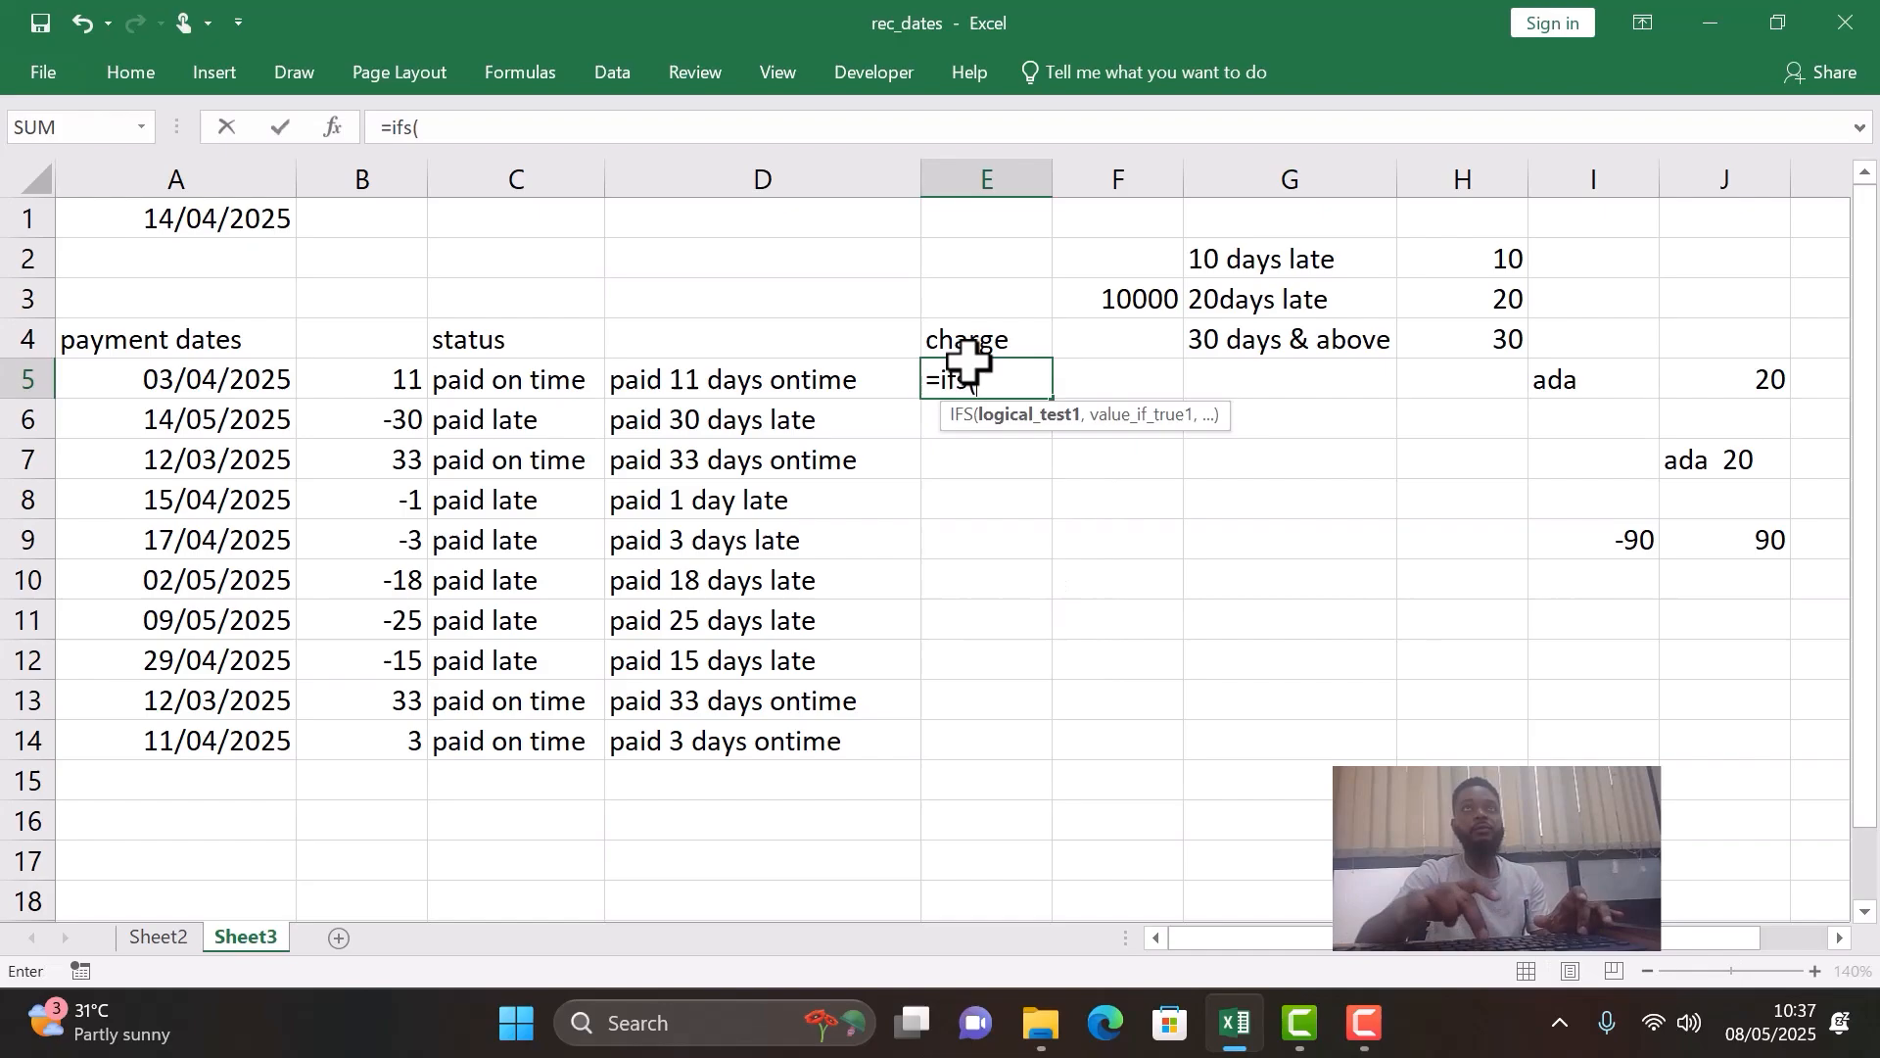
pyautogui.click(345, 380)
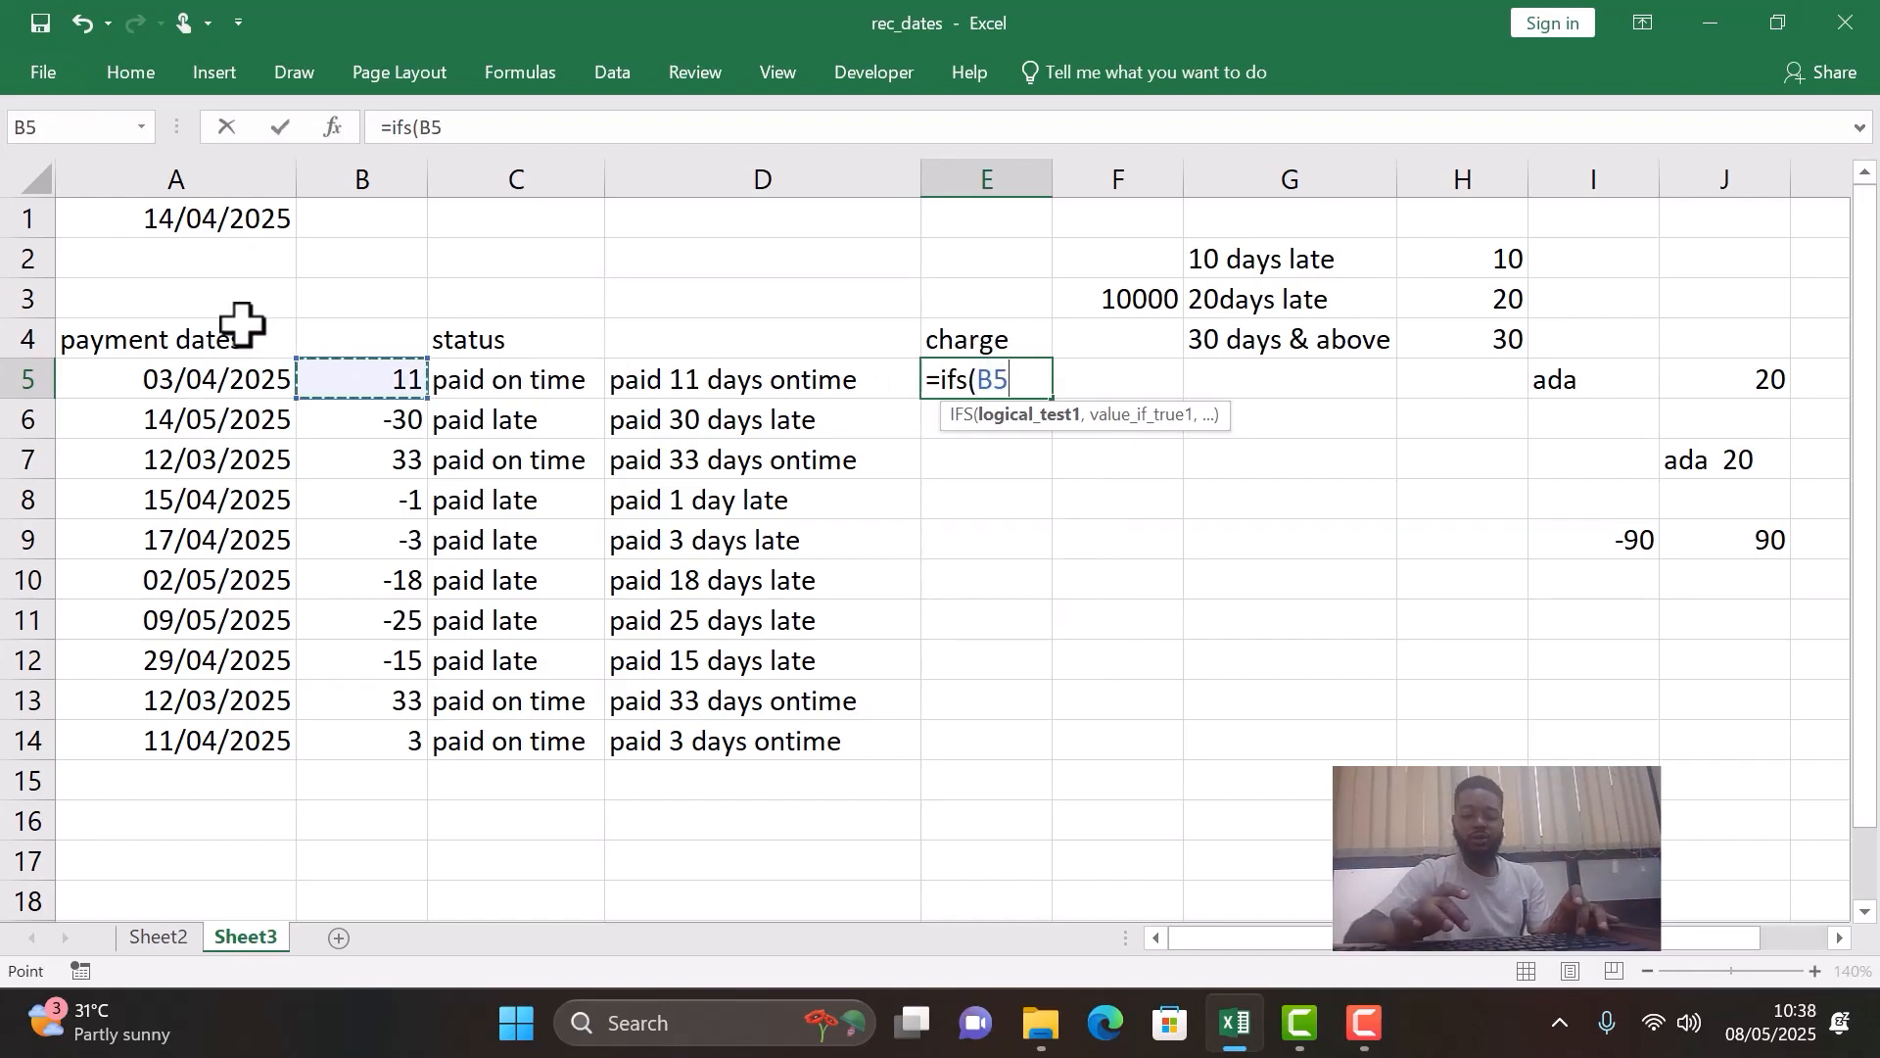
pyautogui.write('>=0')
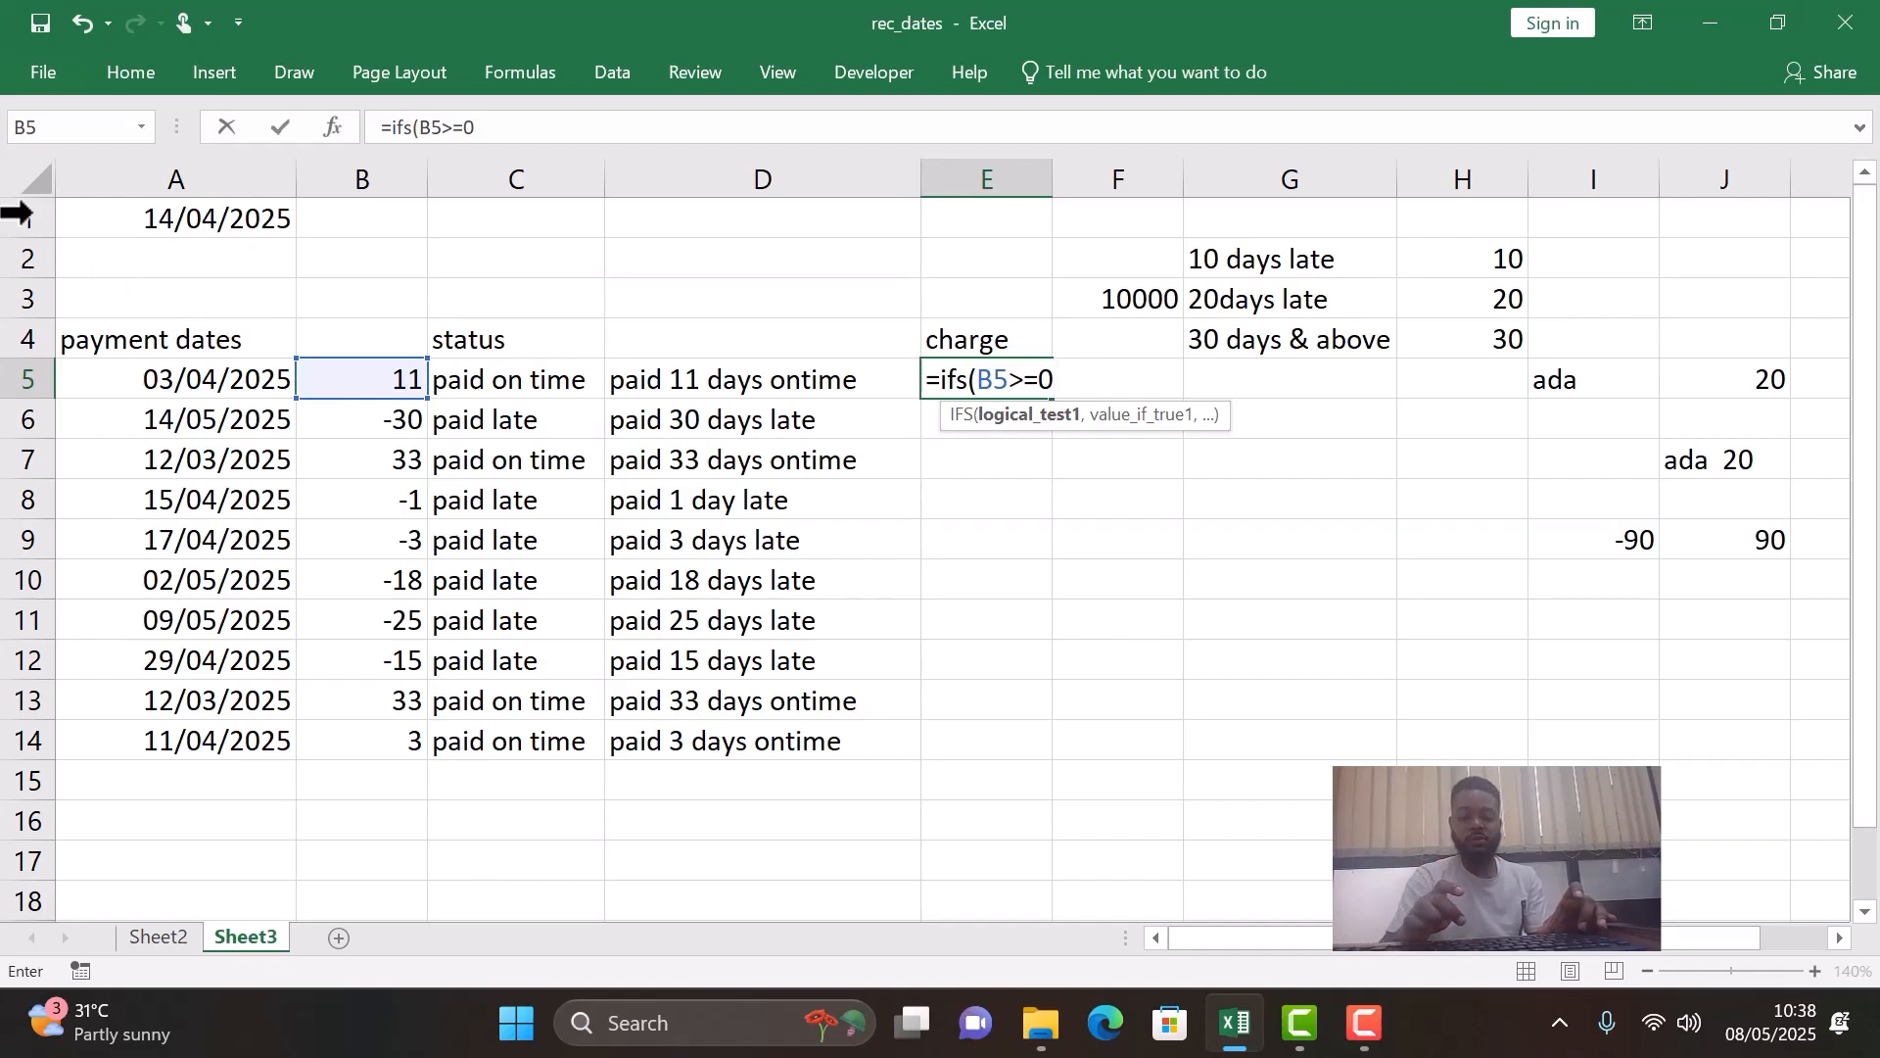
pyautogui.write(',')
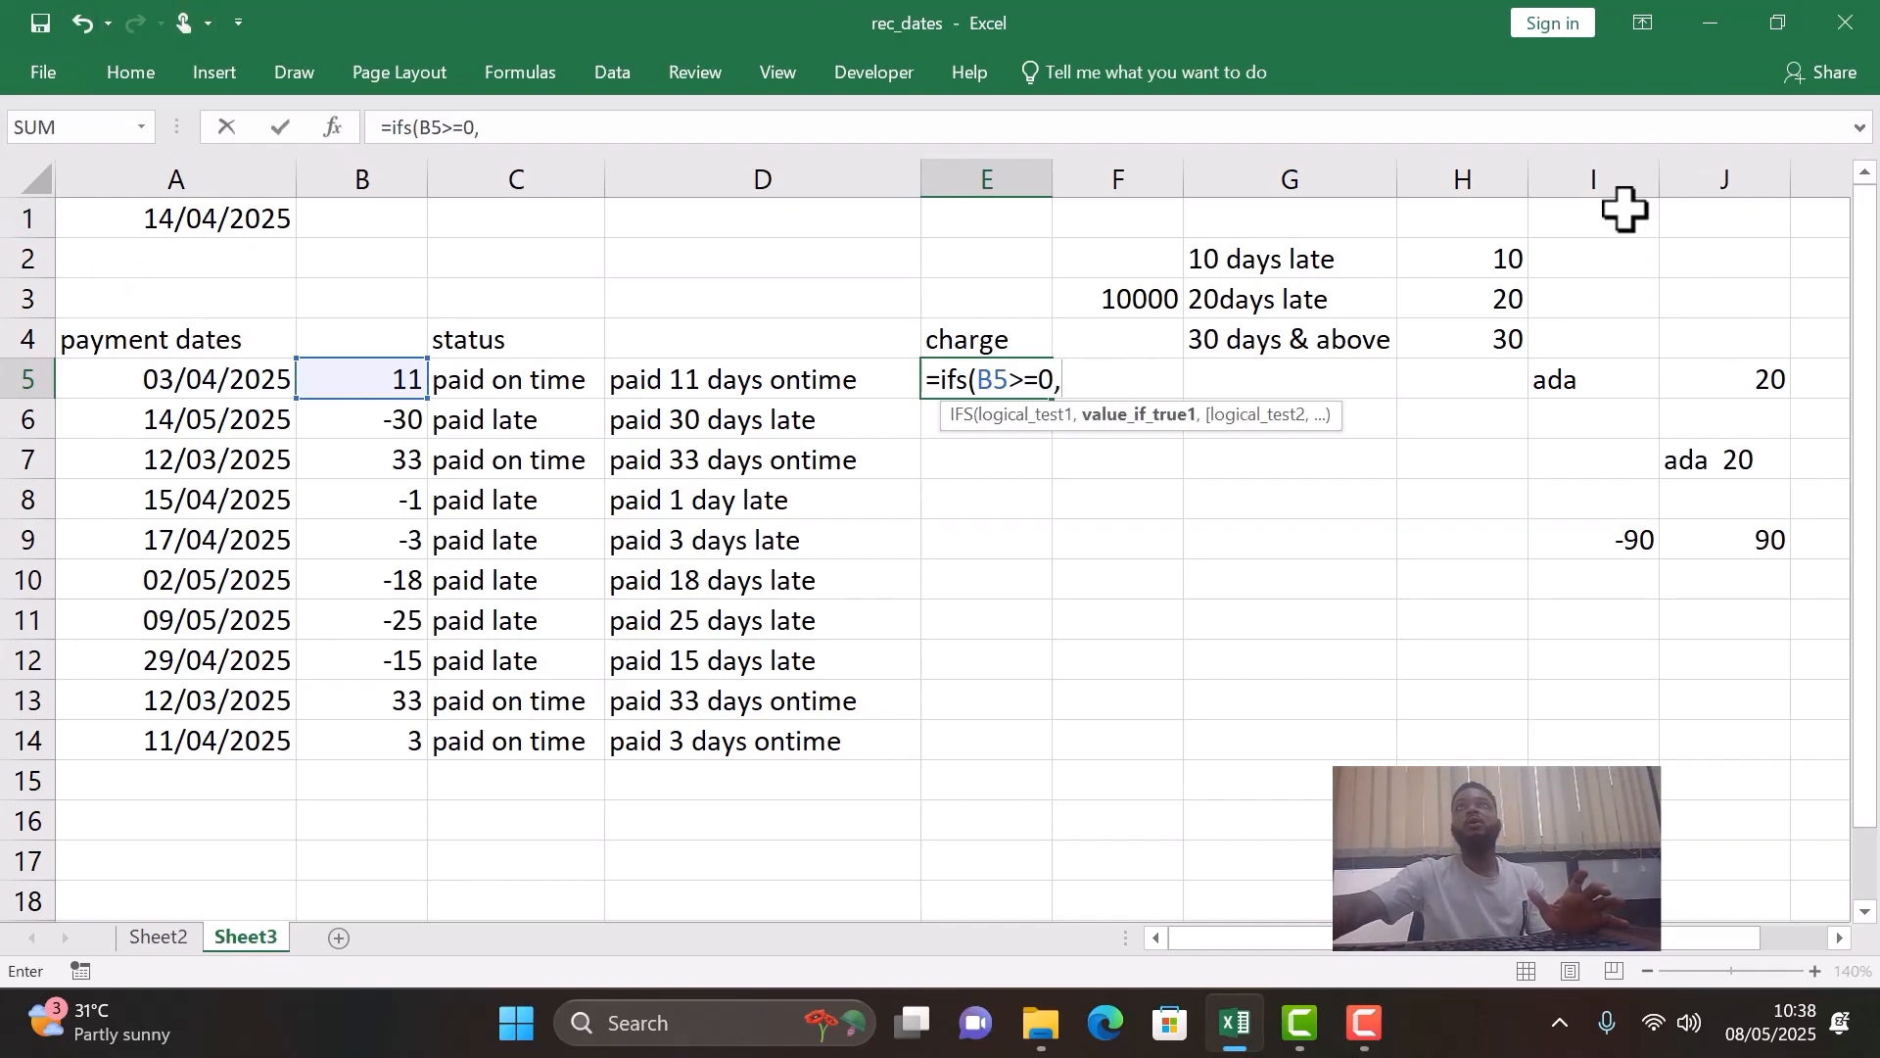
pyautogui.click(1121, 296)
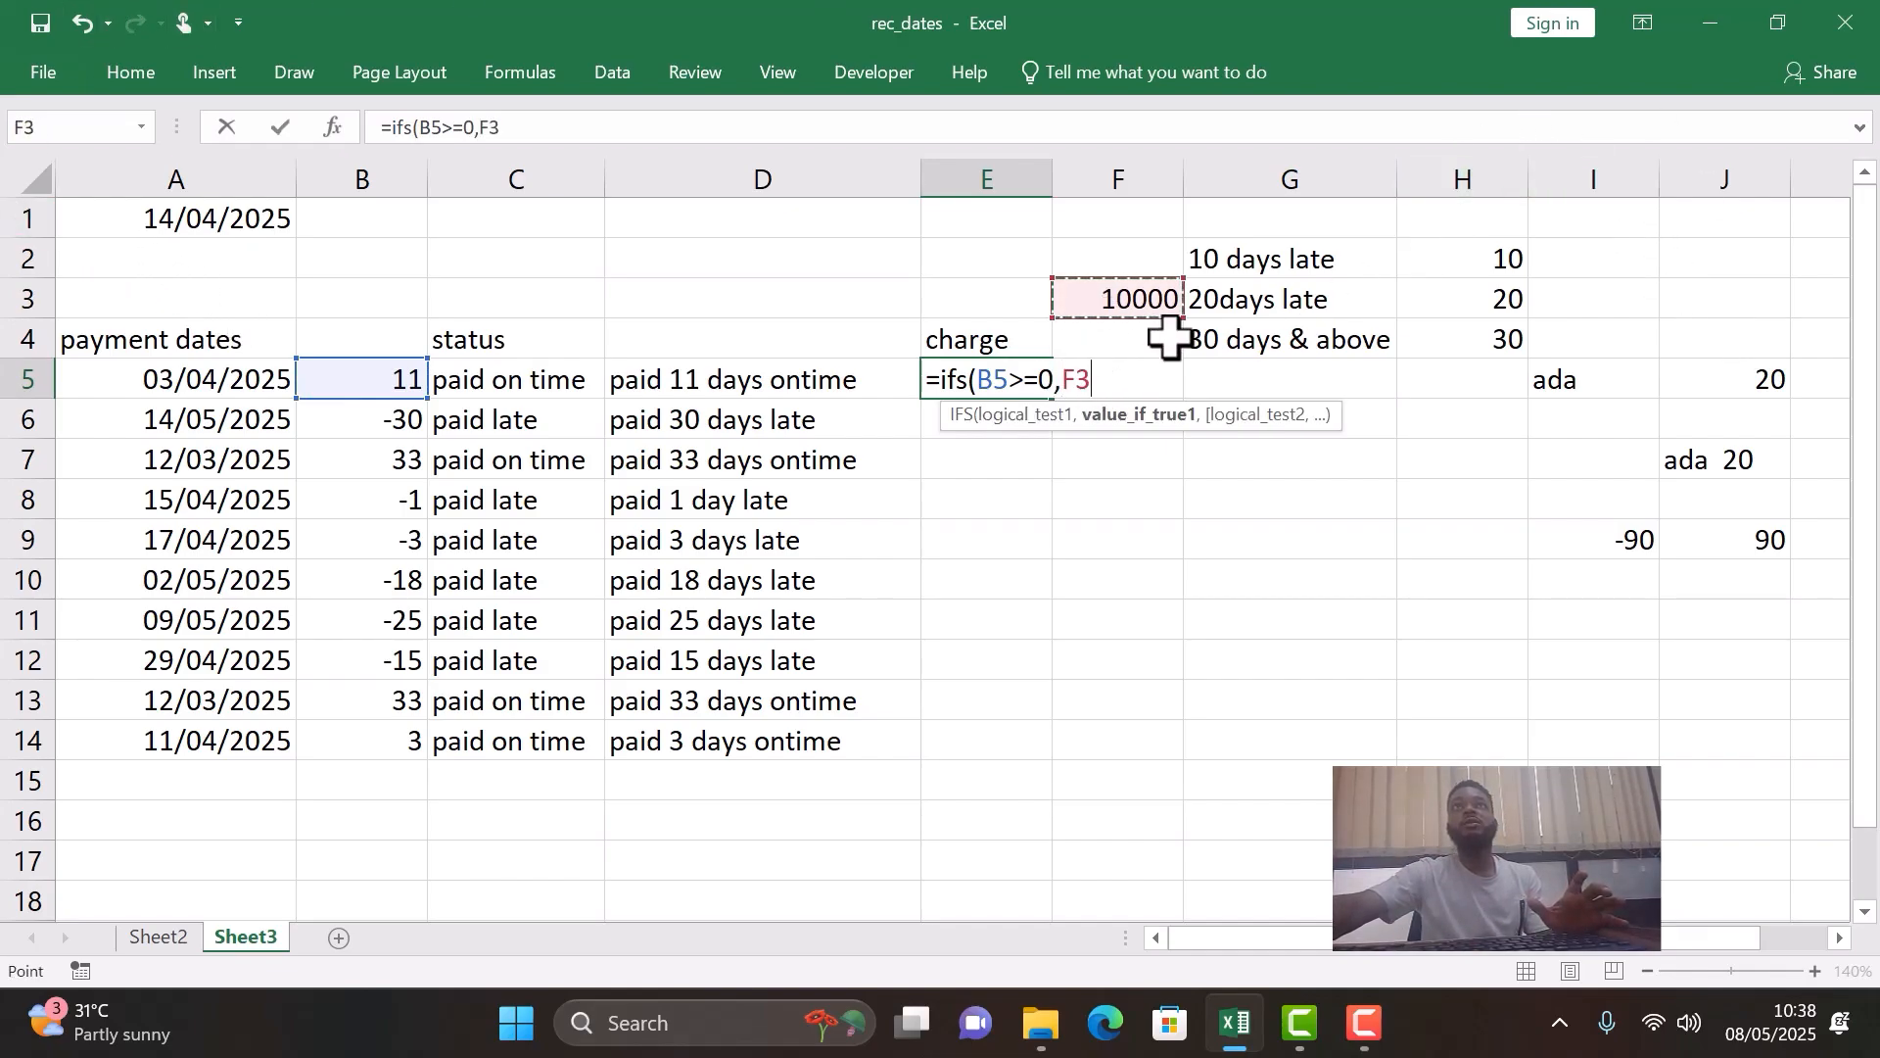
pyautogui.press('F4')
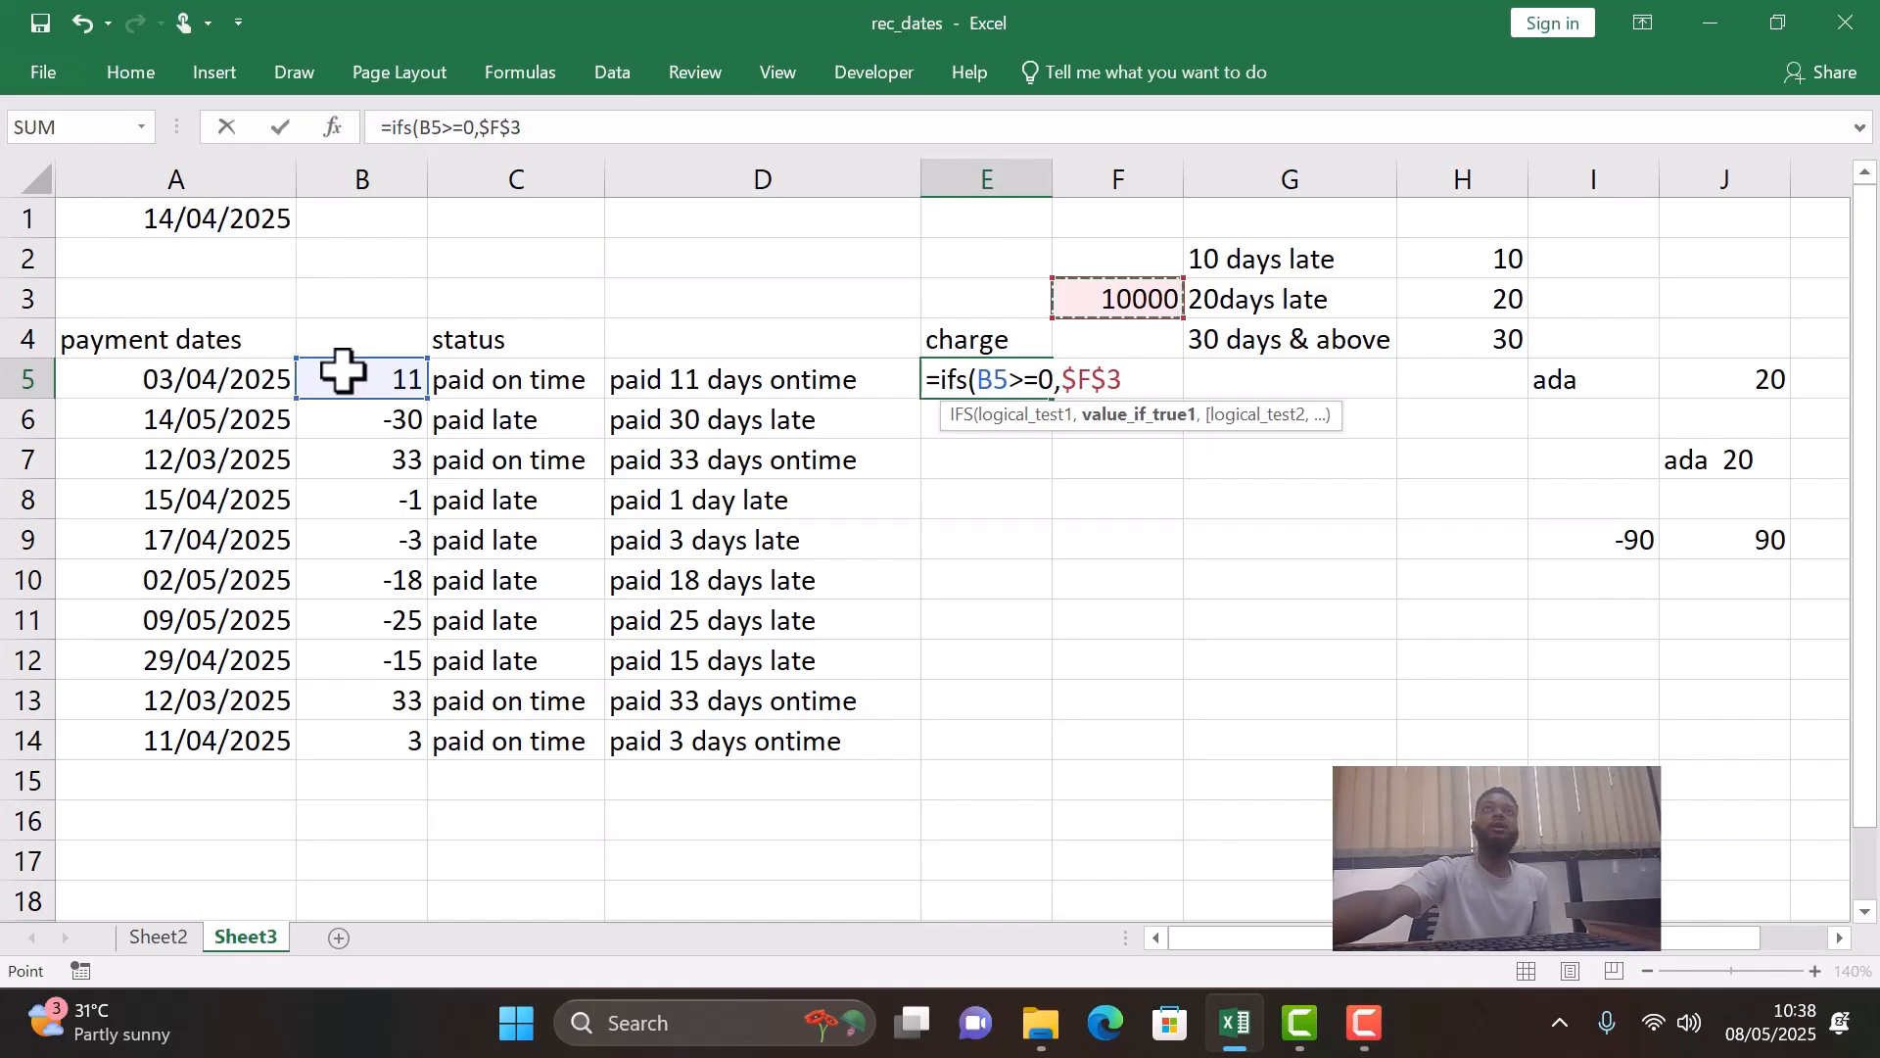
# - Add B5<-29 as the second logical test of the IFS formula in E5
pyautogui.write(',')
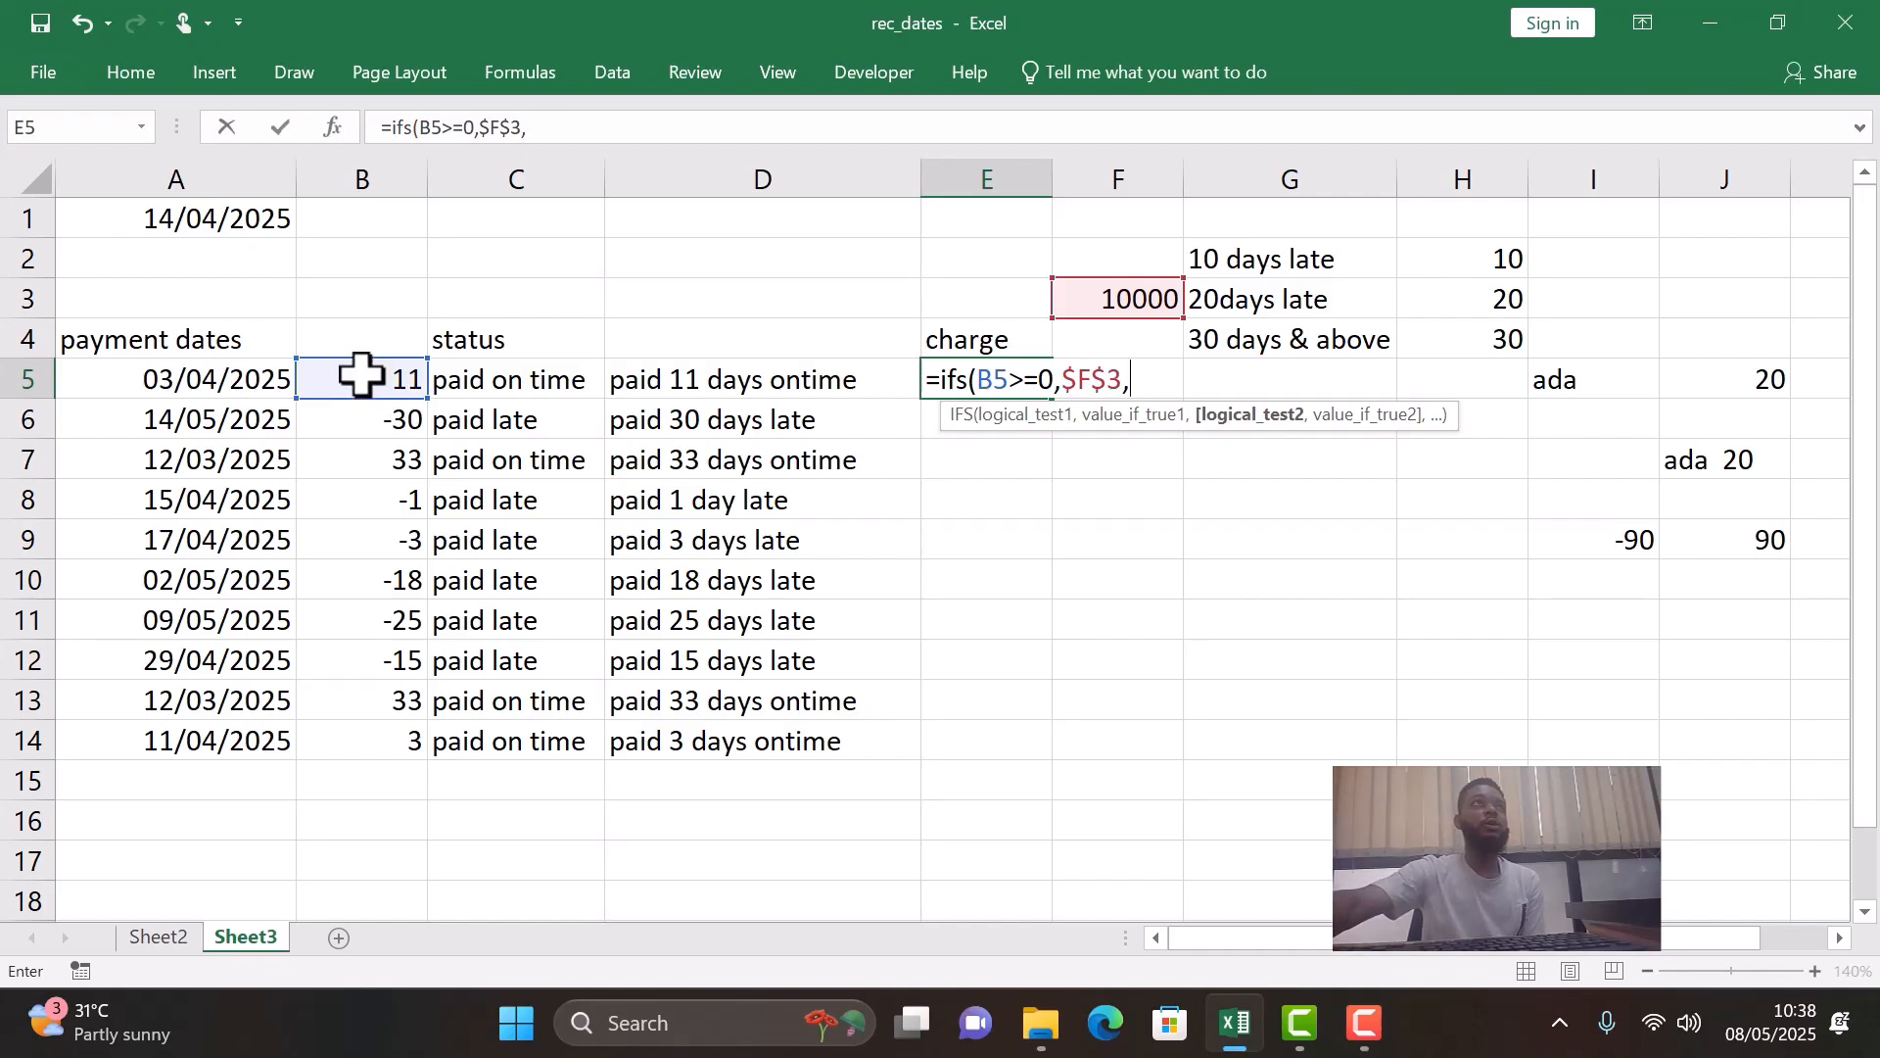
pyautogui.click(365, 373)
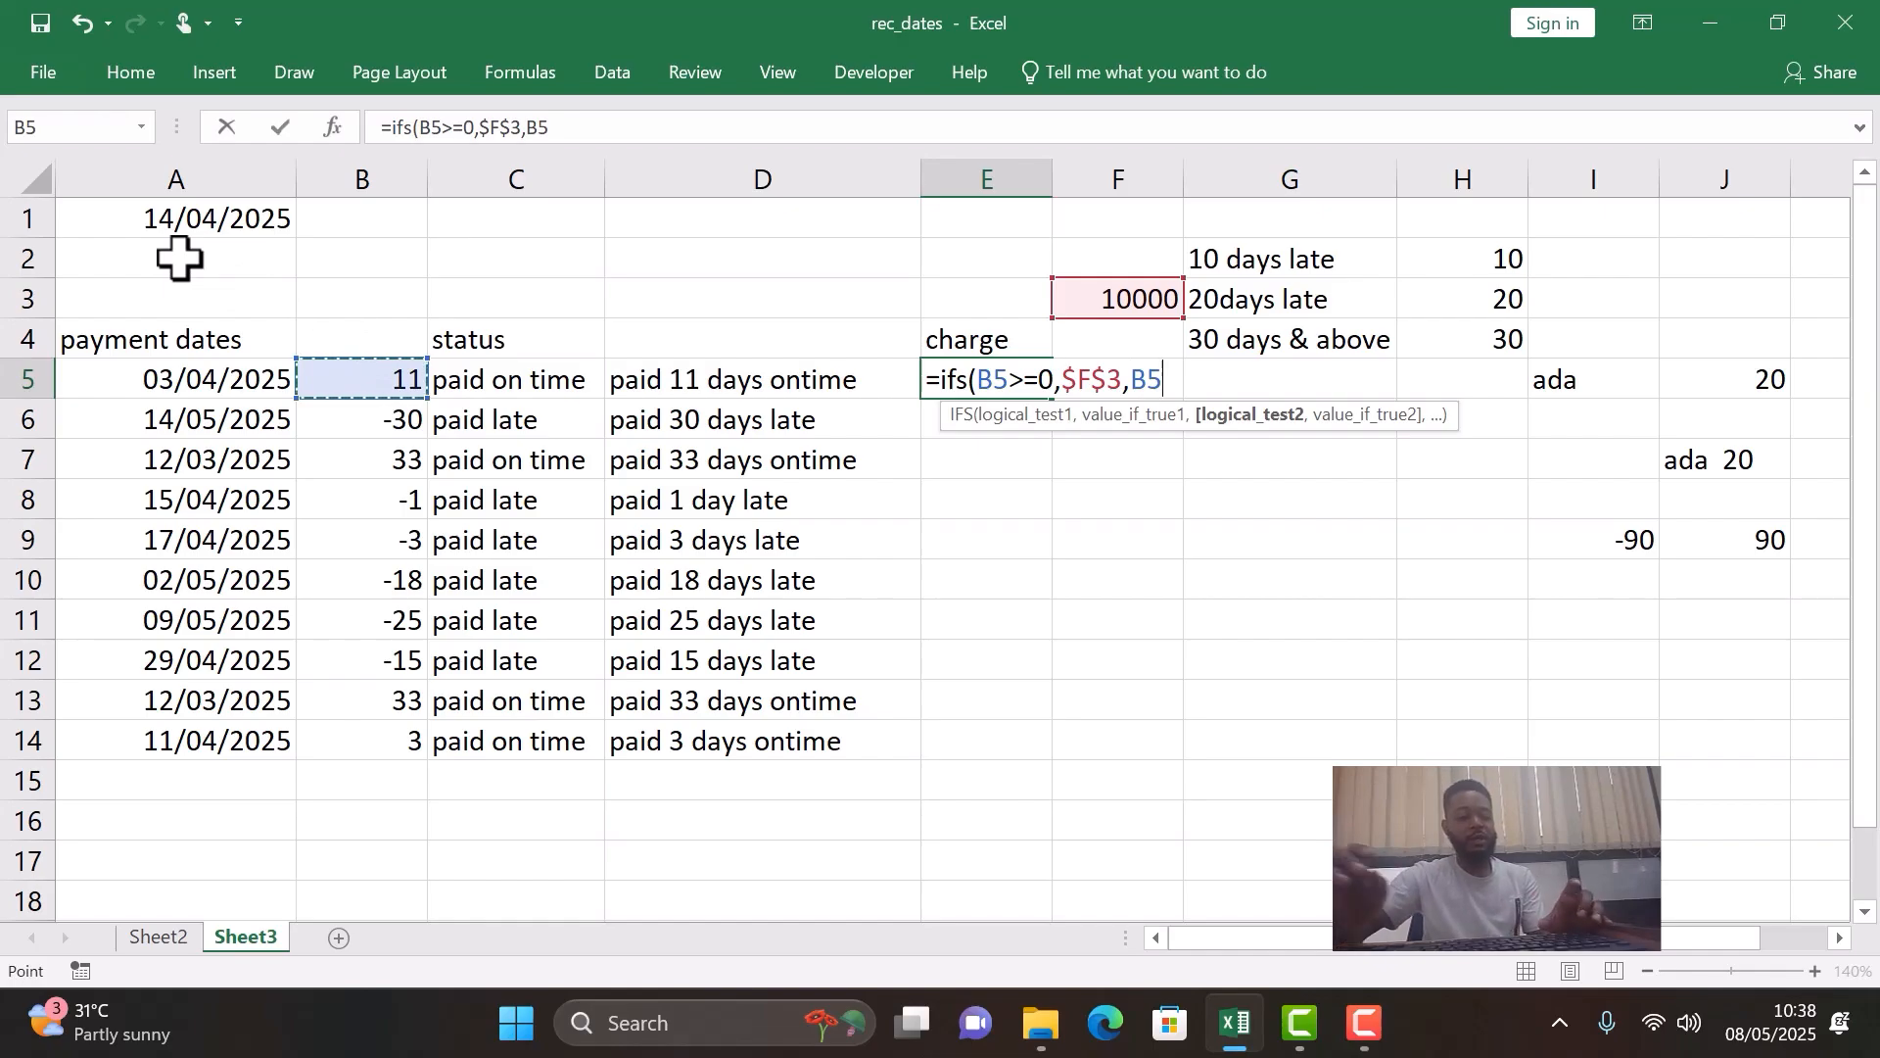
pyautogui.write('<')
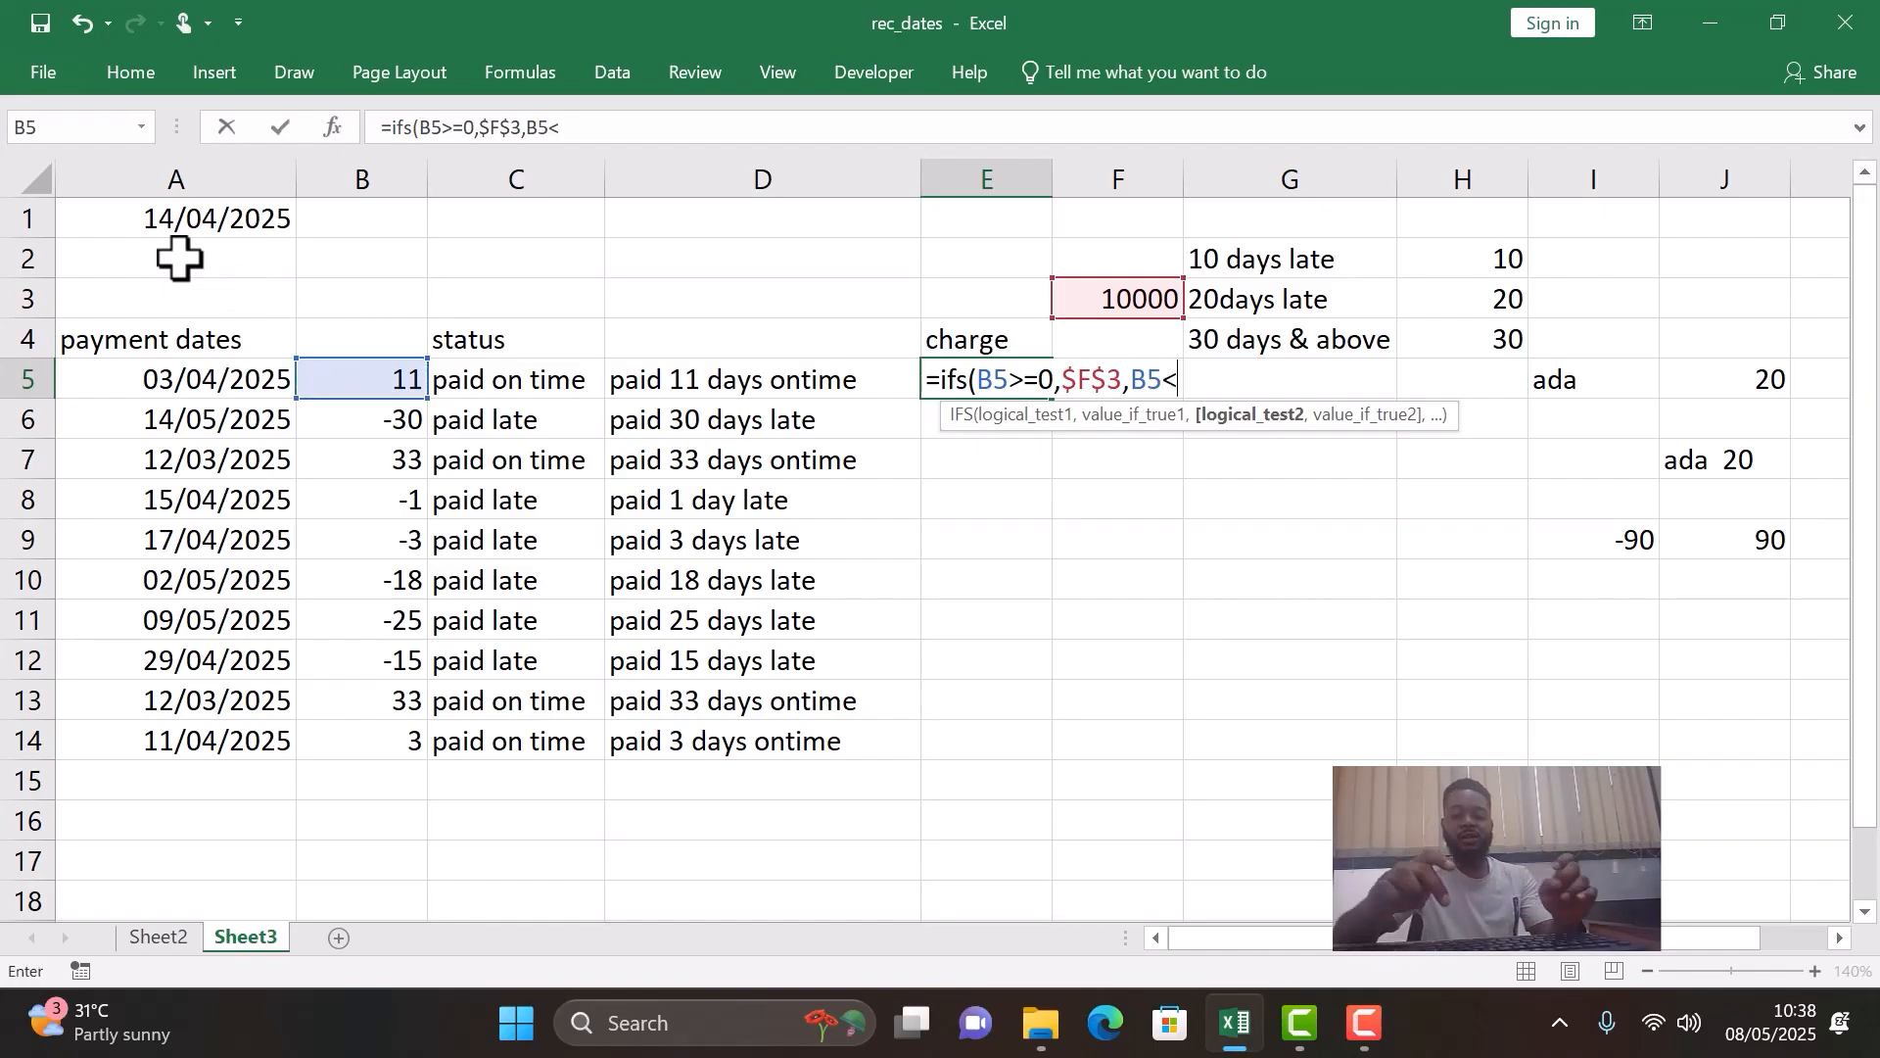
pyautogui.write('-29')
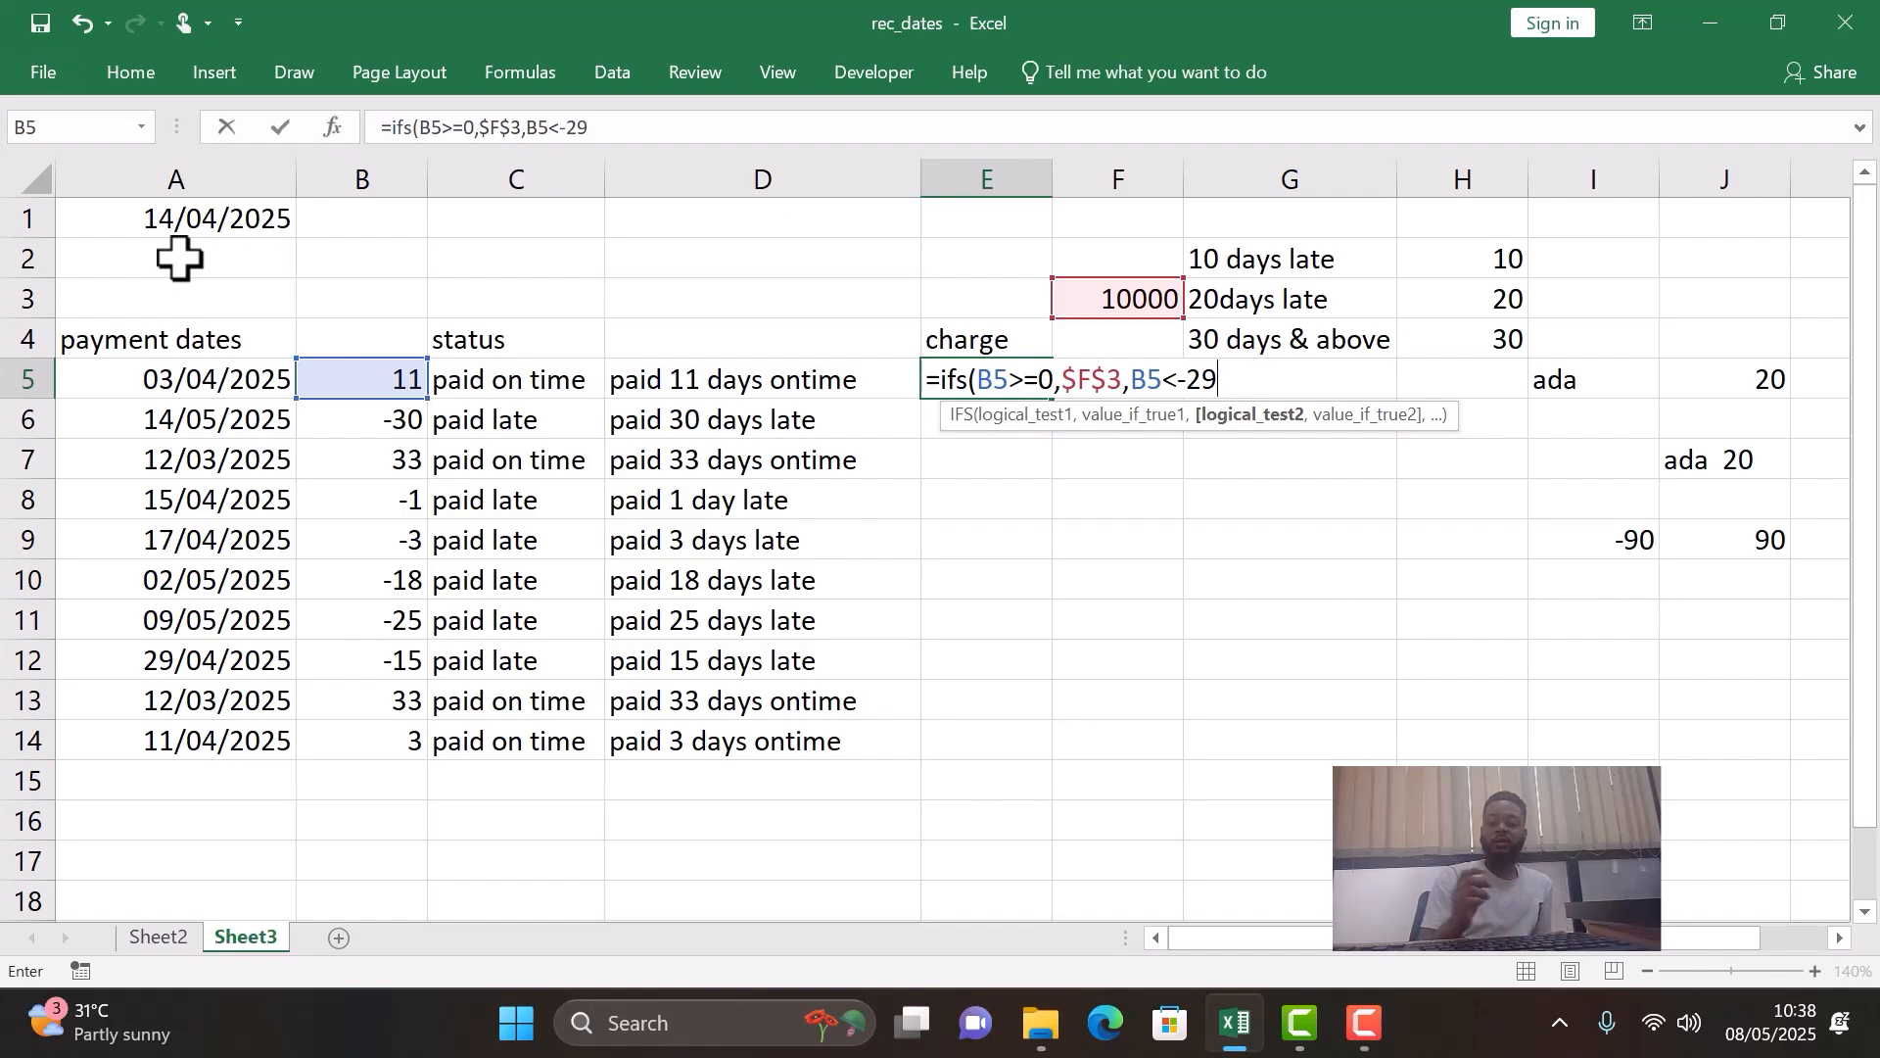
pyautogui.write(',')
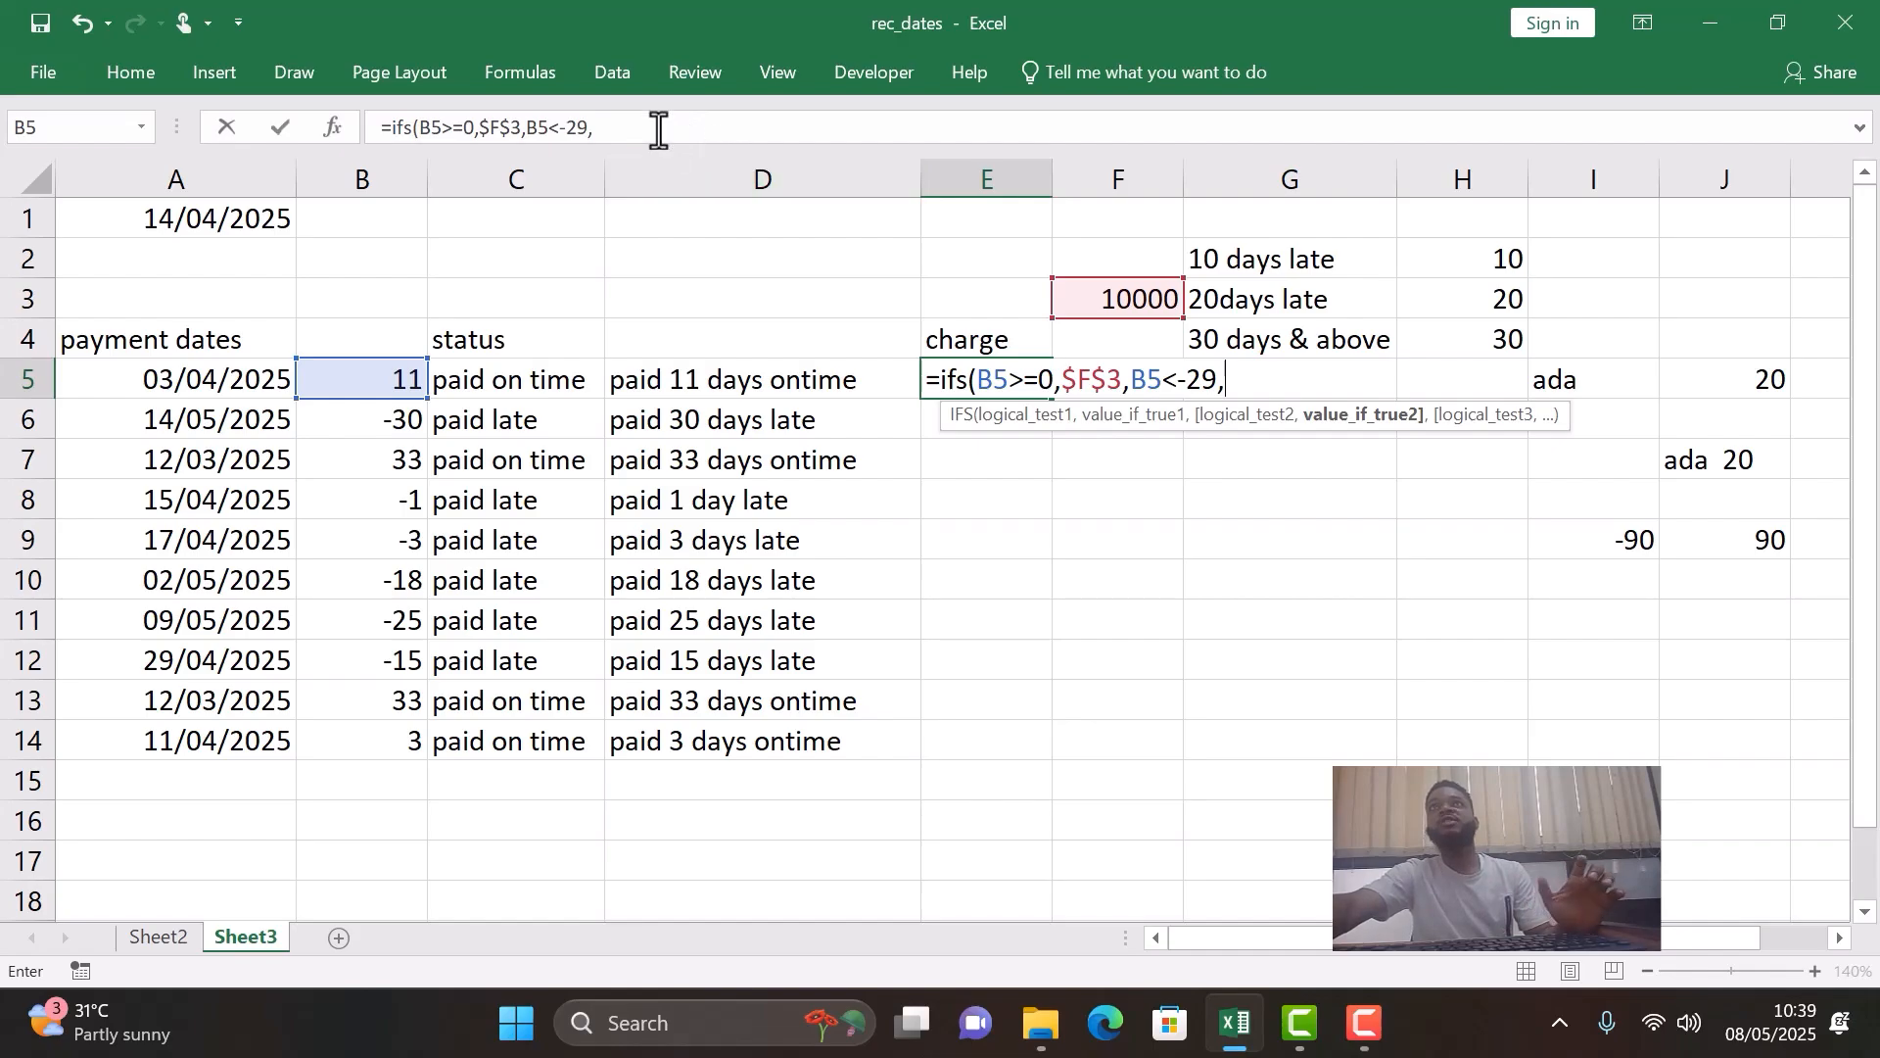
# - Enter 0.1*$F$3+$F$3 as the result for the B5<-29 test, with both F3 references absolute
pyautogui.write('0.')
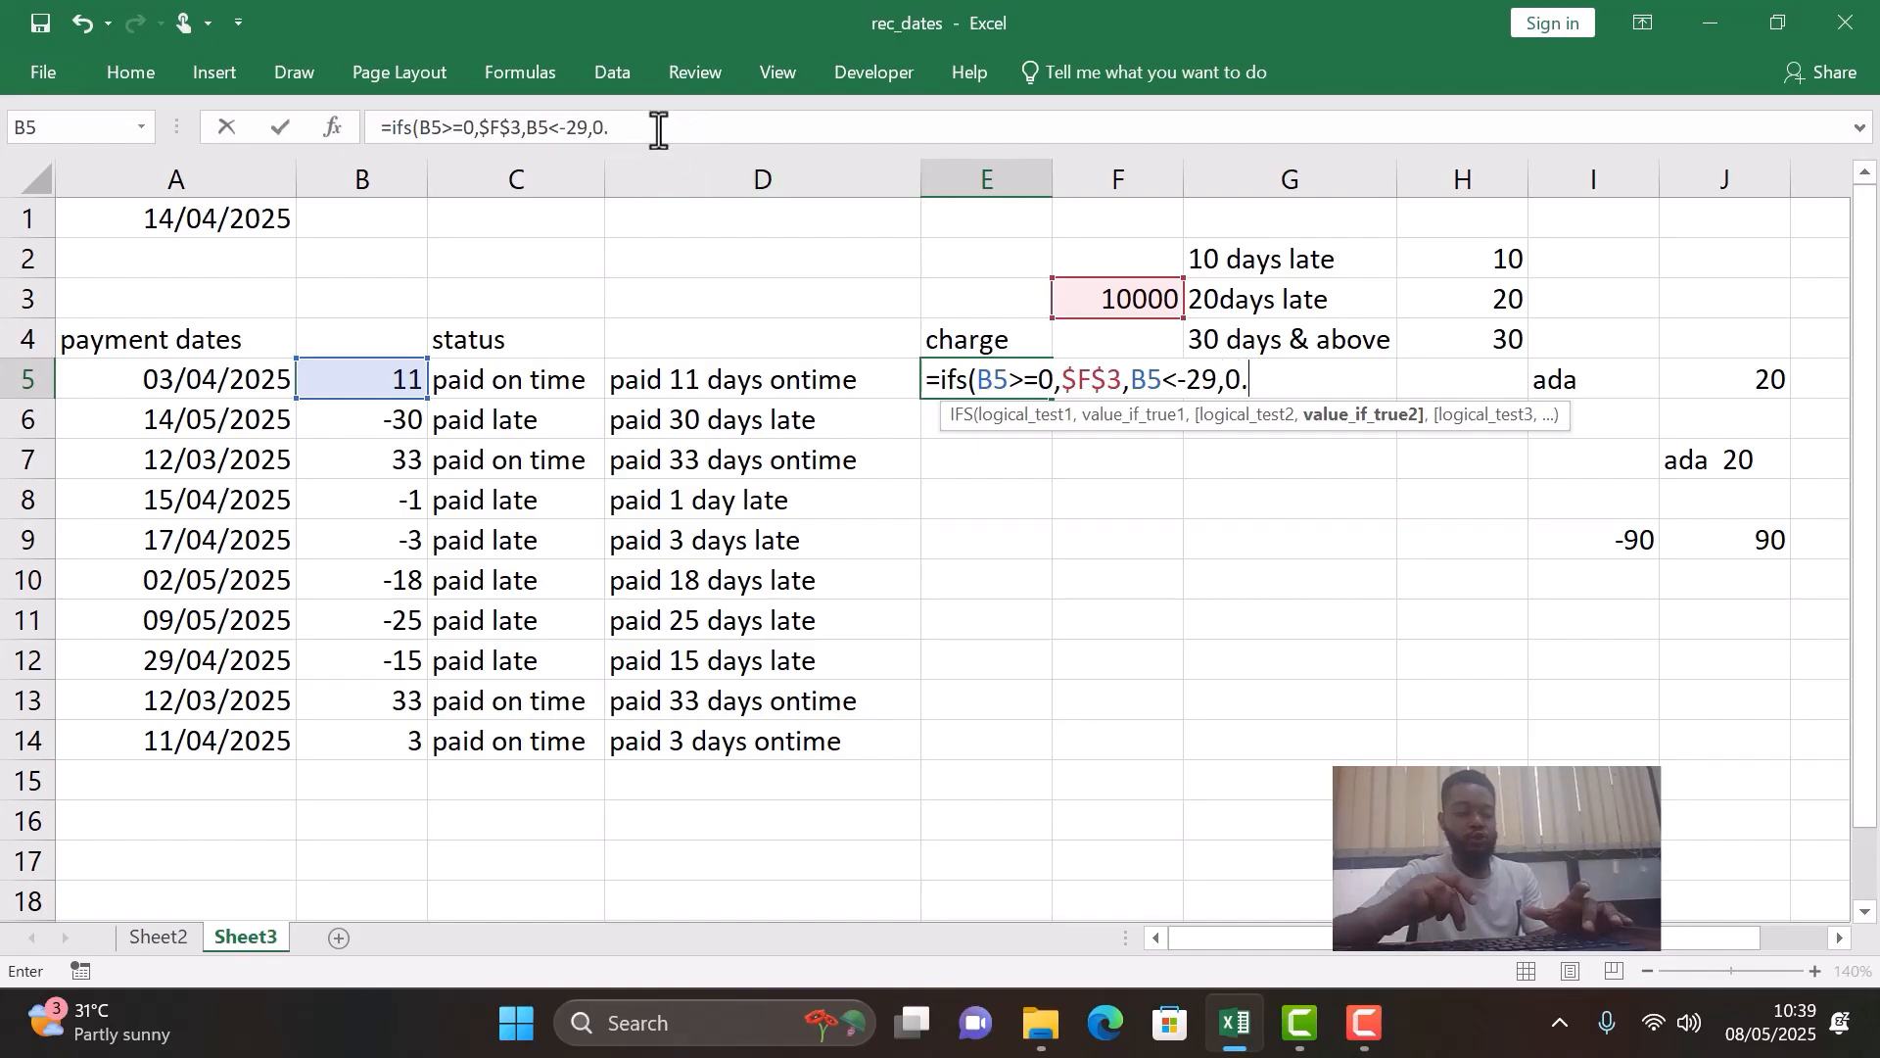
pyautogui.write('1')
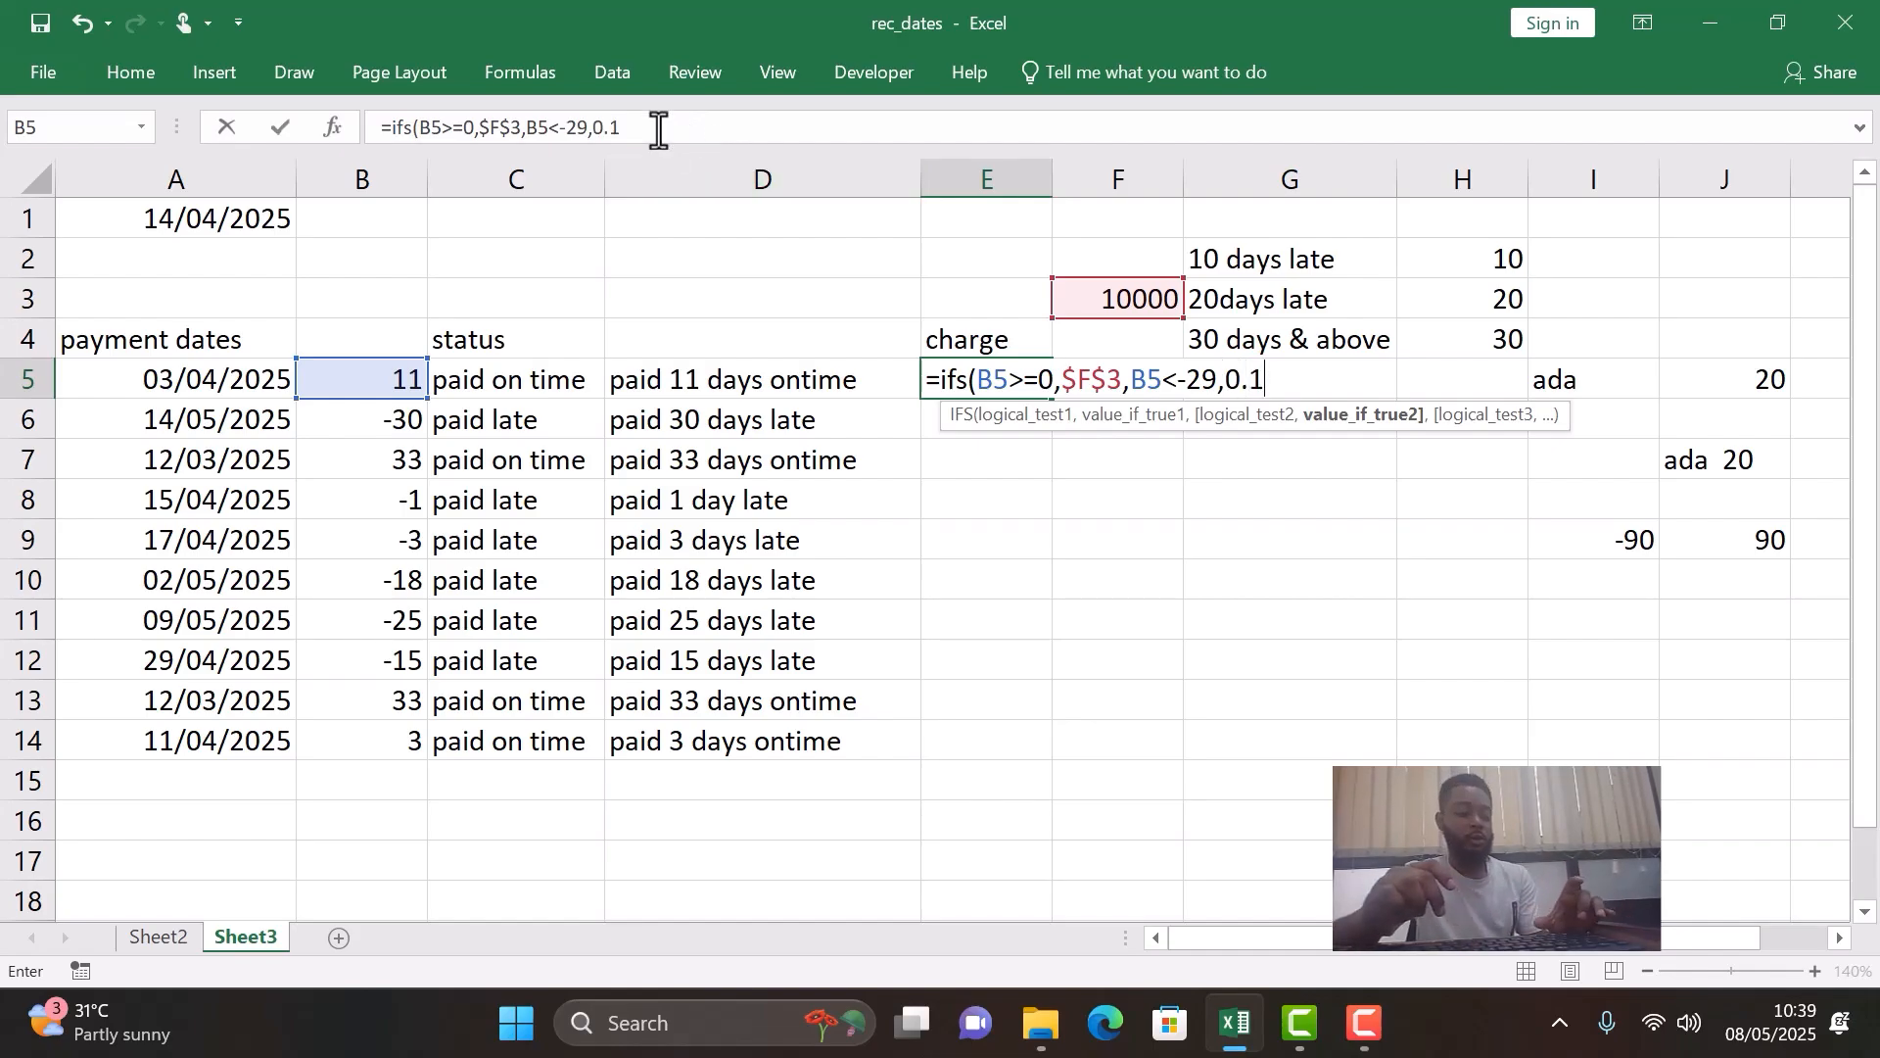
pyautogui.write('*')
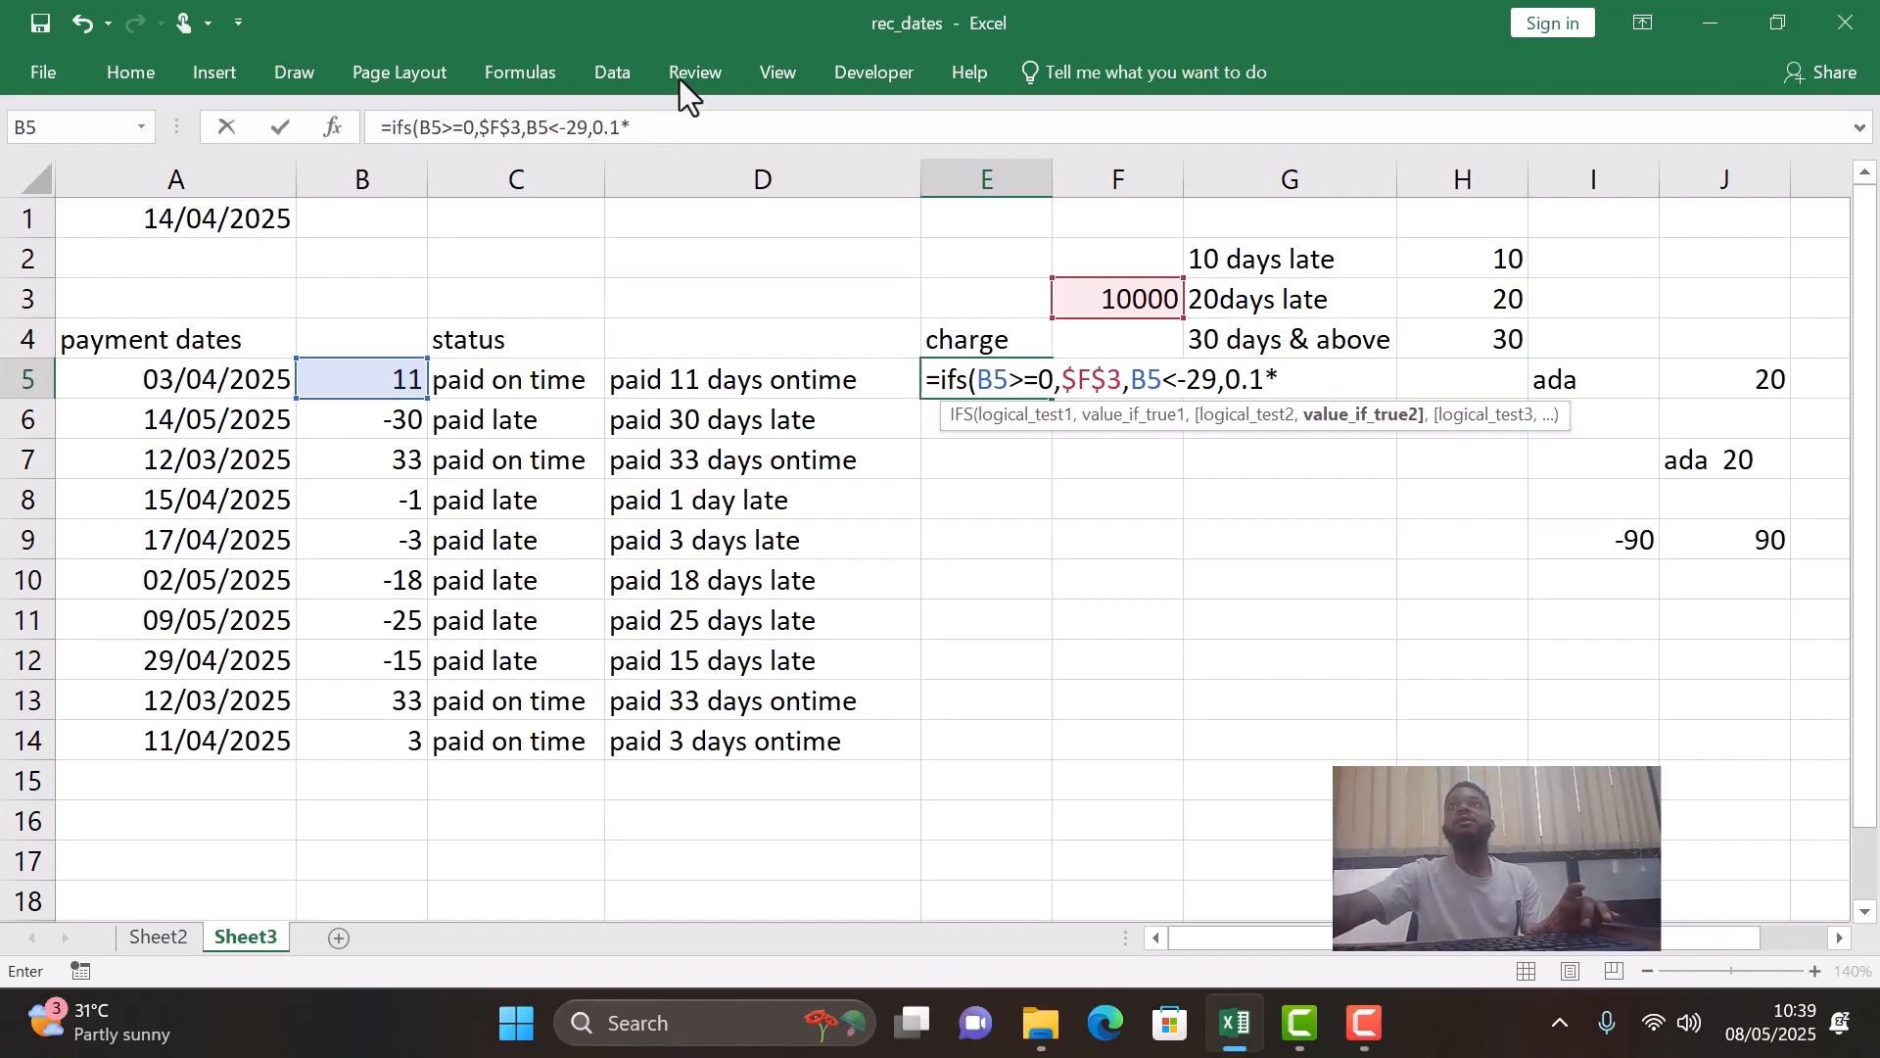
pyautogui.click(1124, 298)
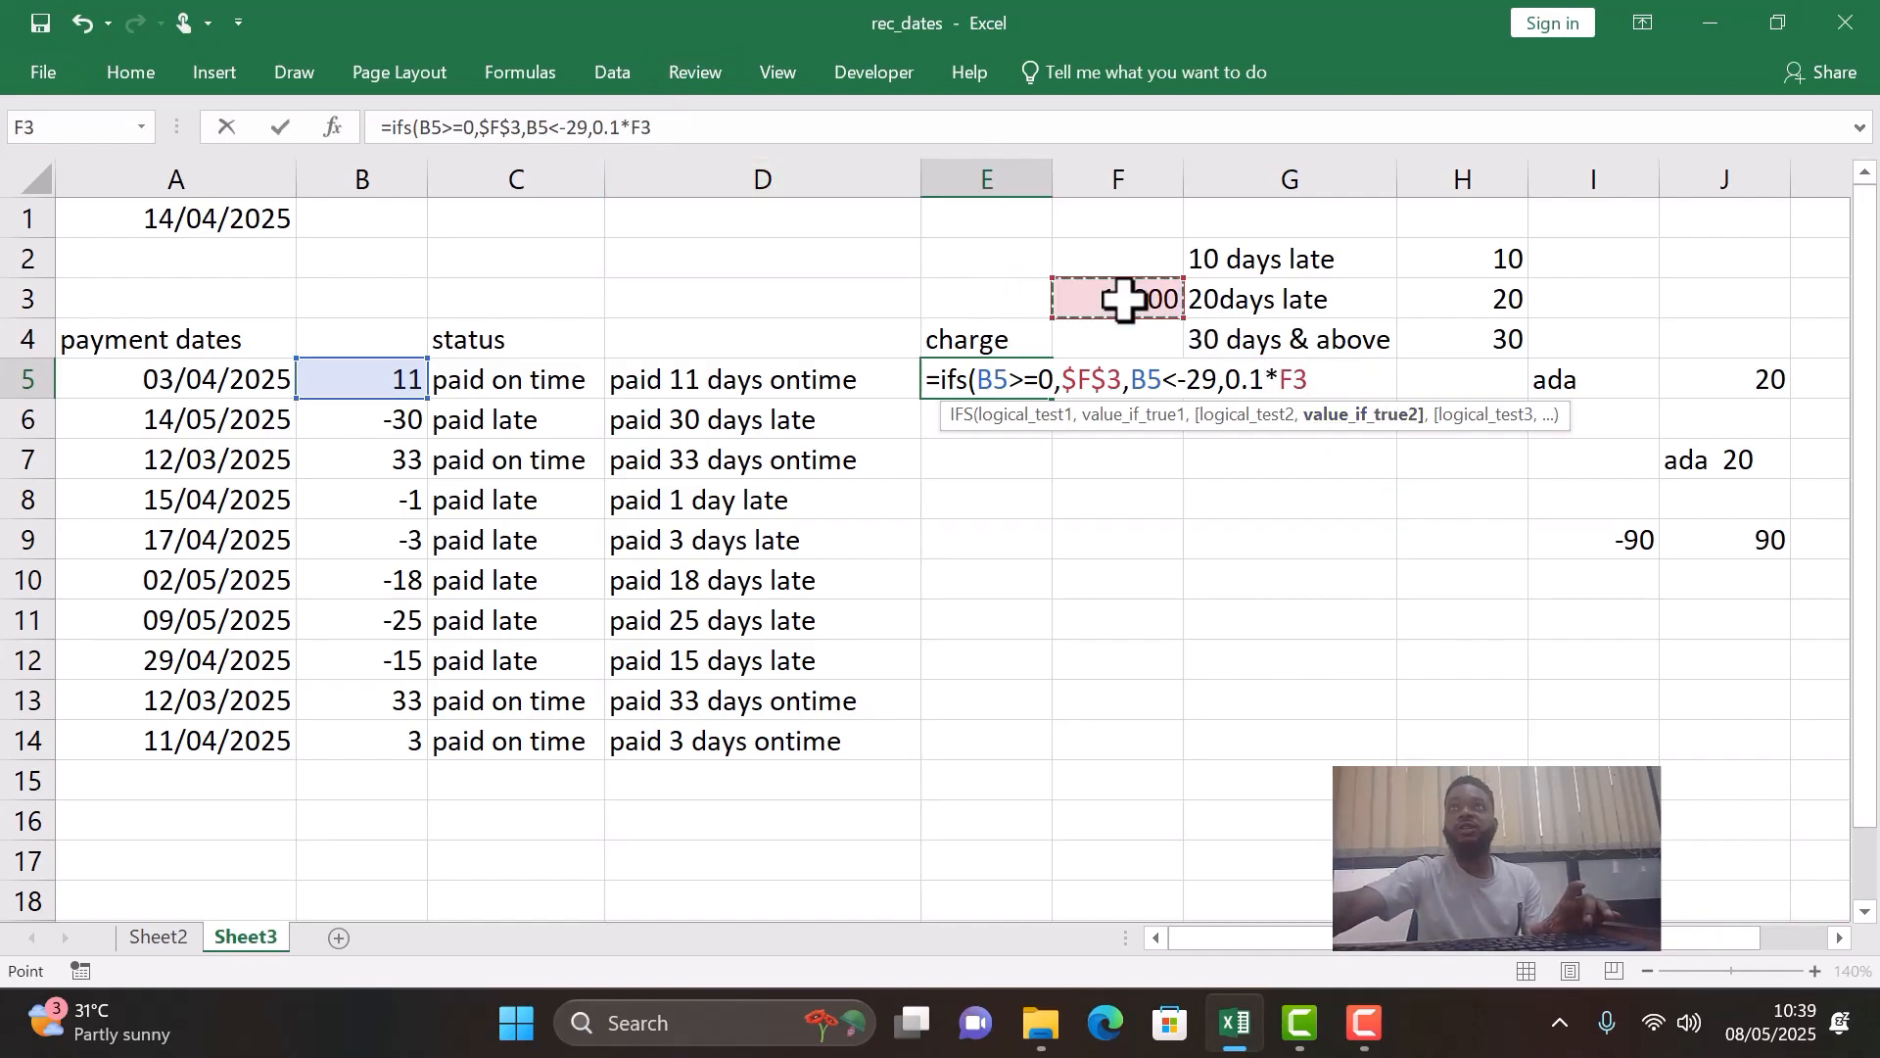
pyautogui.press('F4')
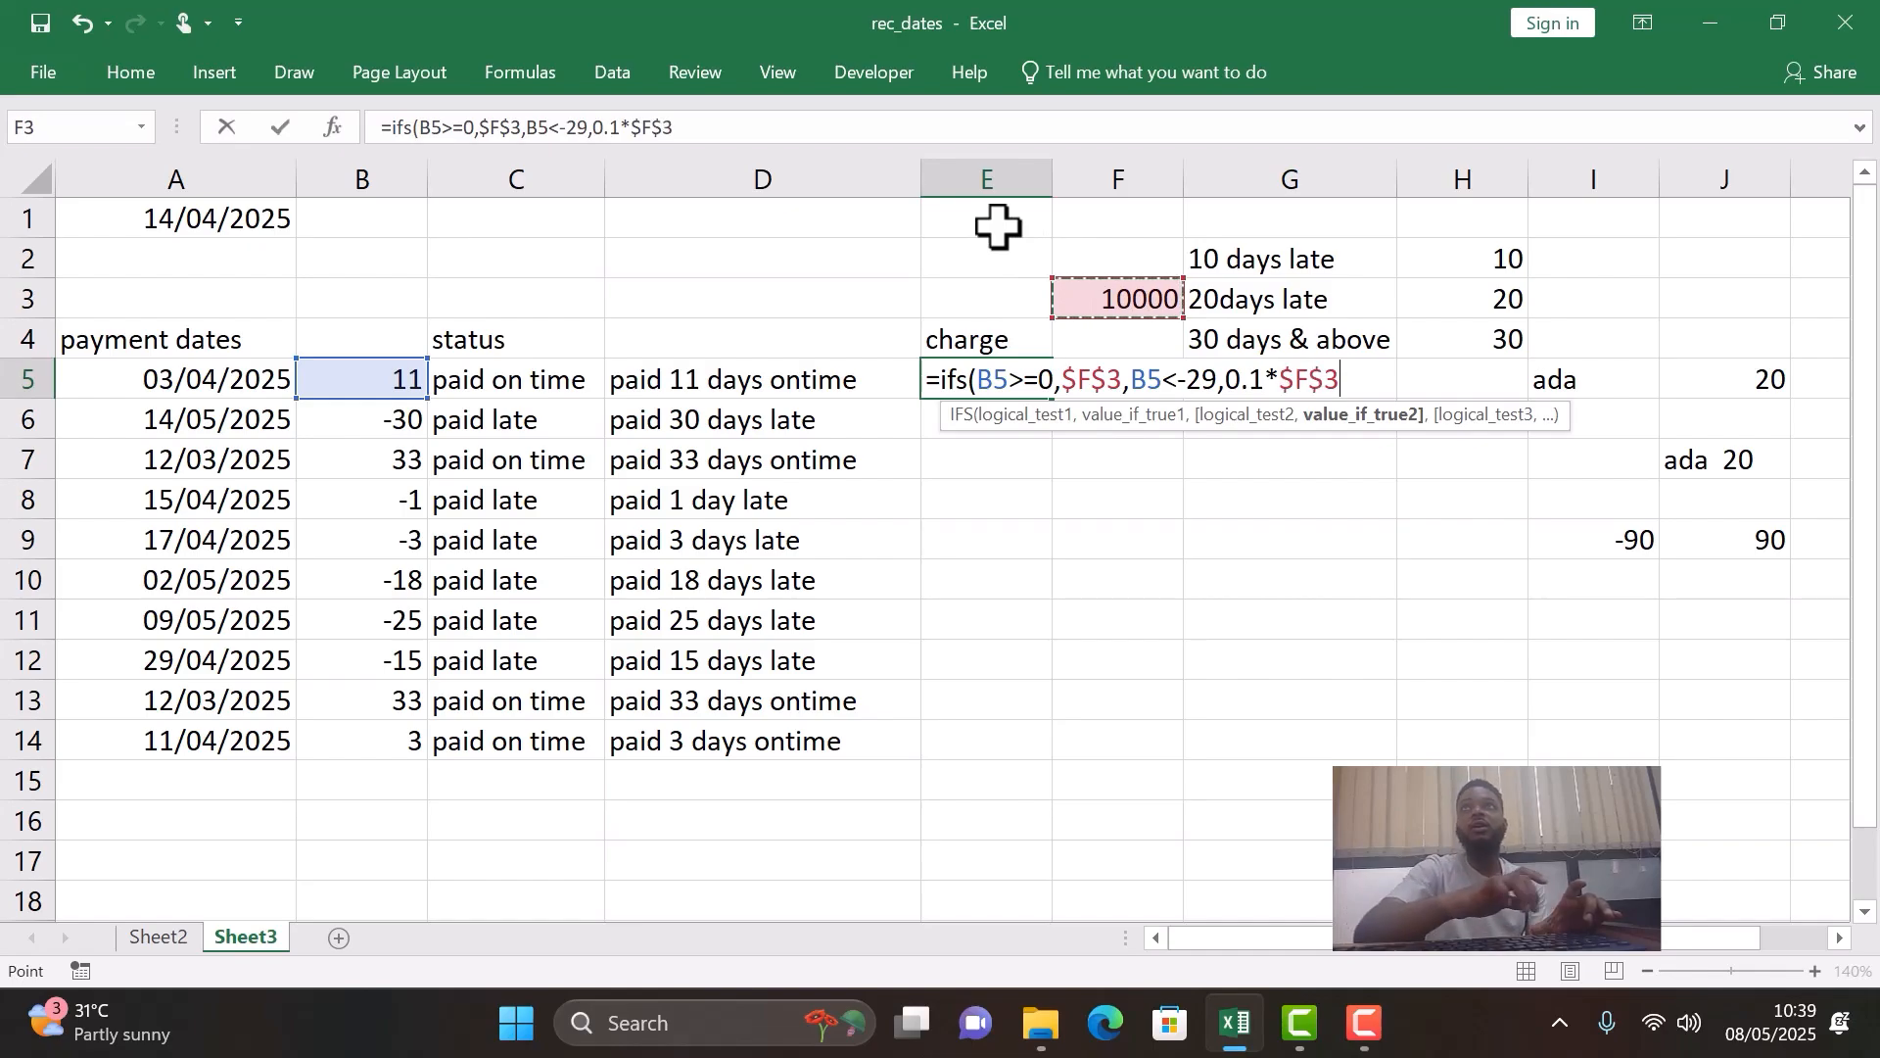
pyautogui.write('+')
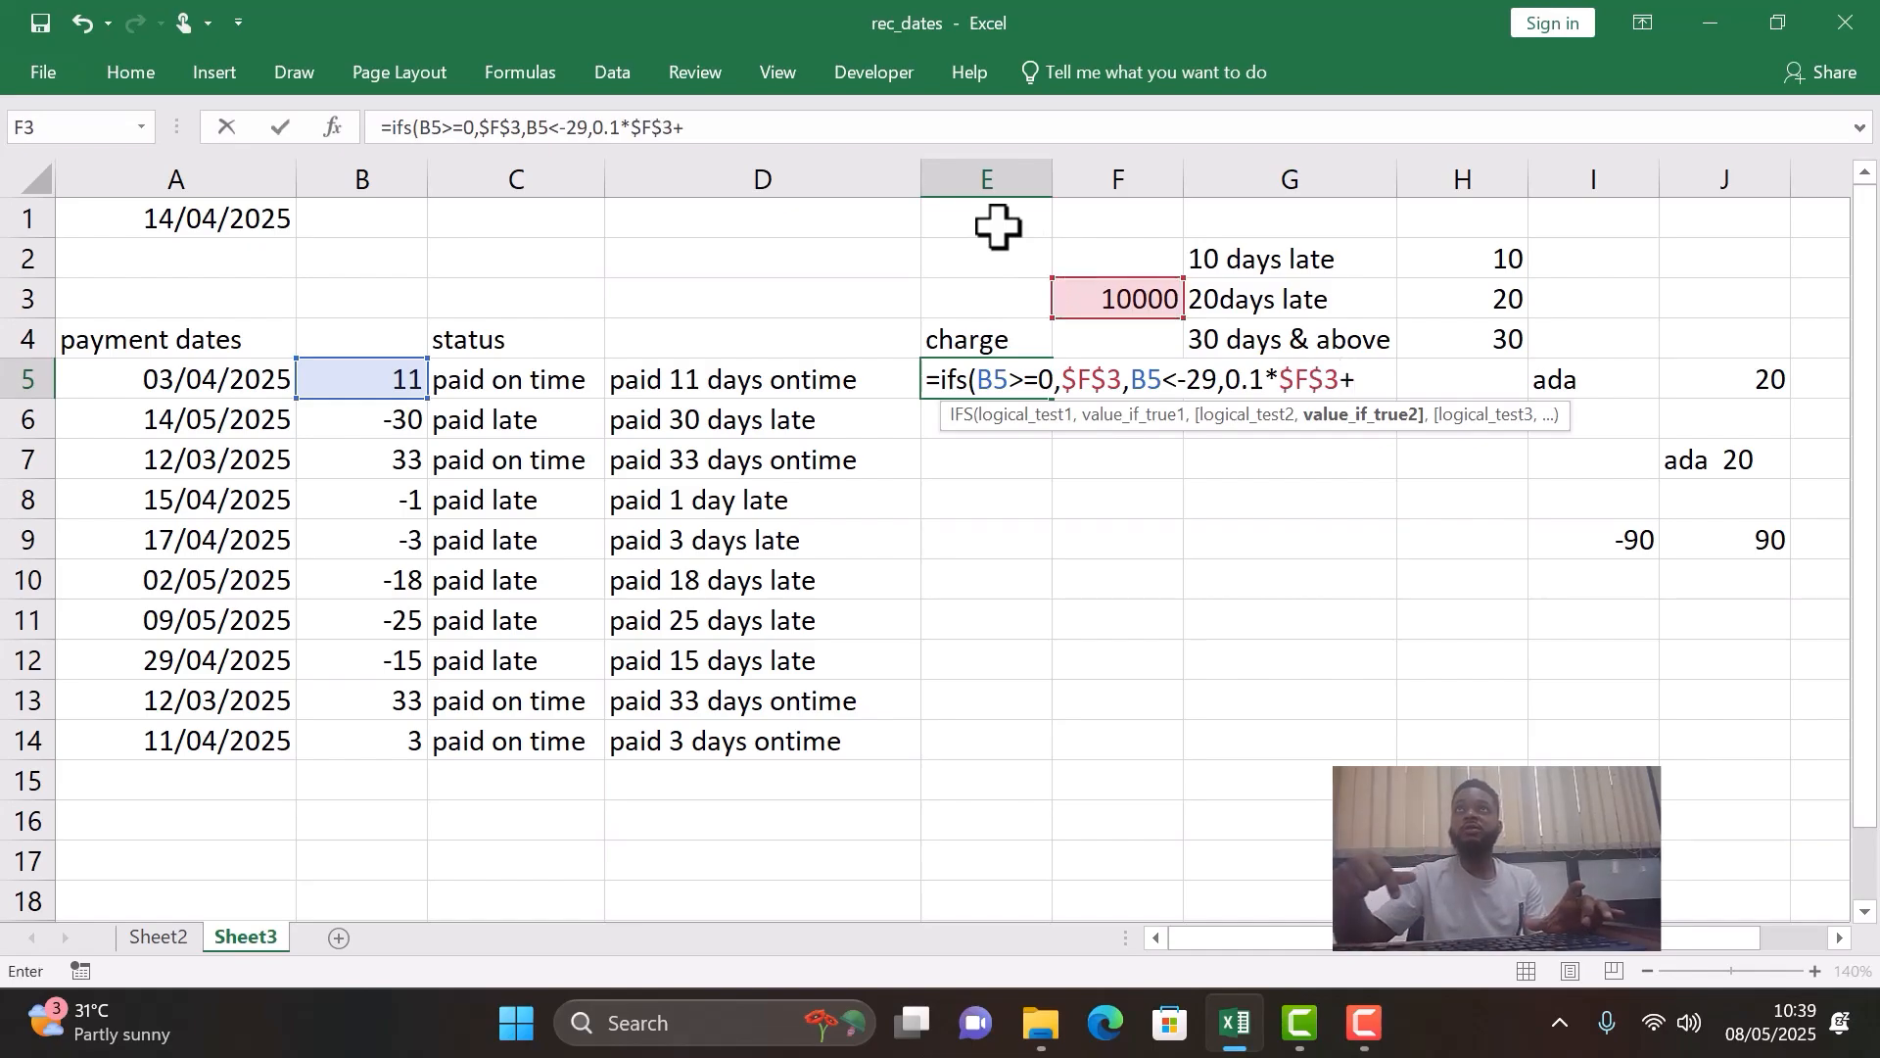
pyautogui.click(1157, 300)
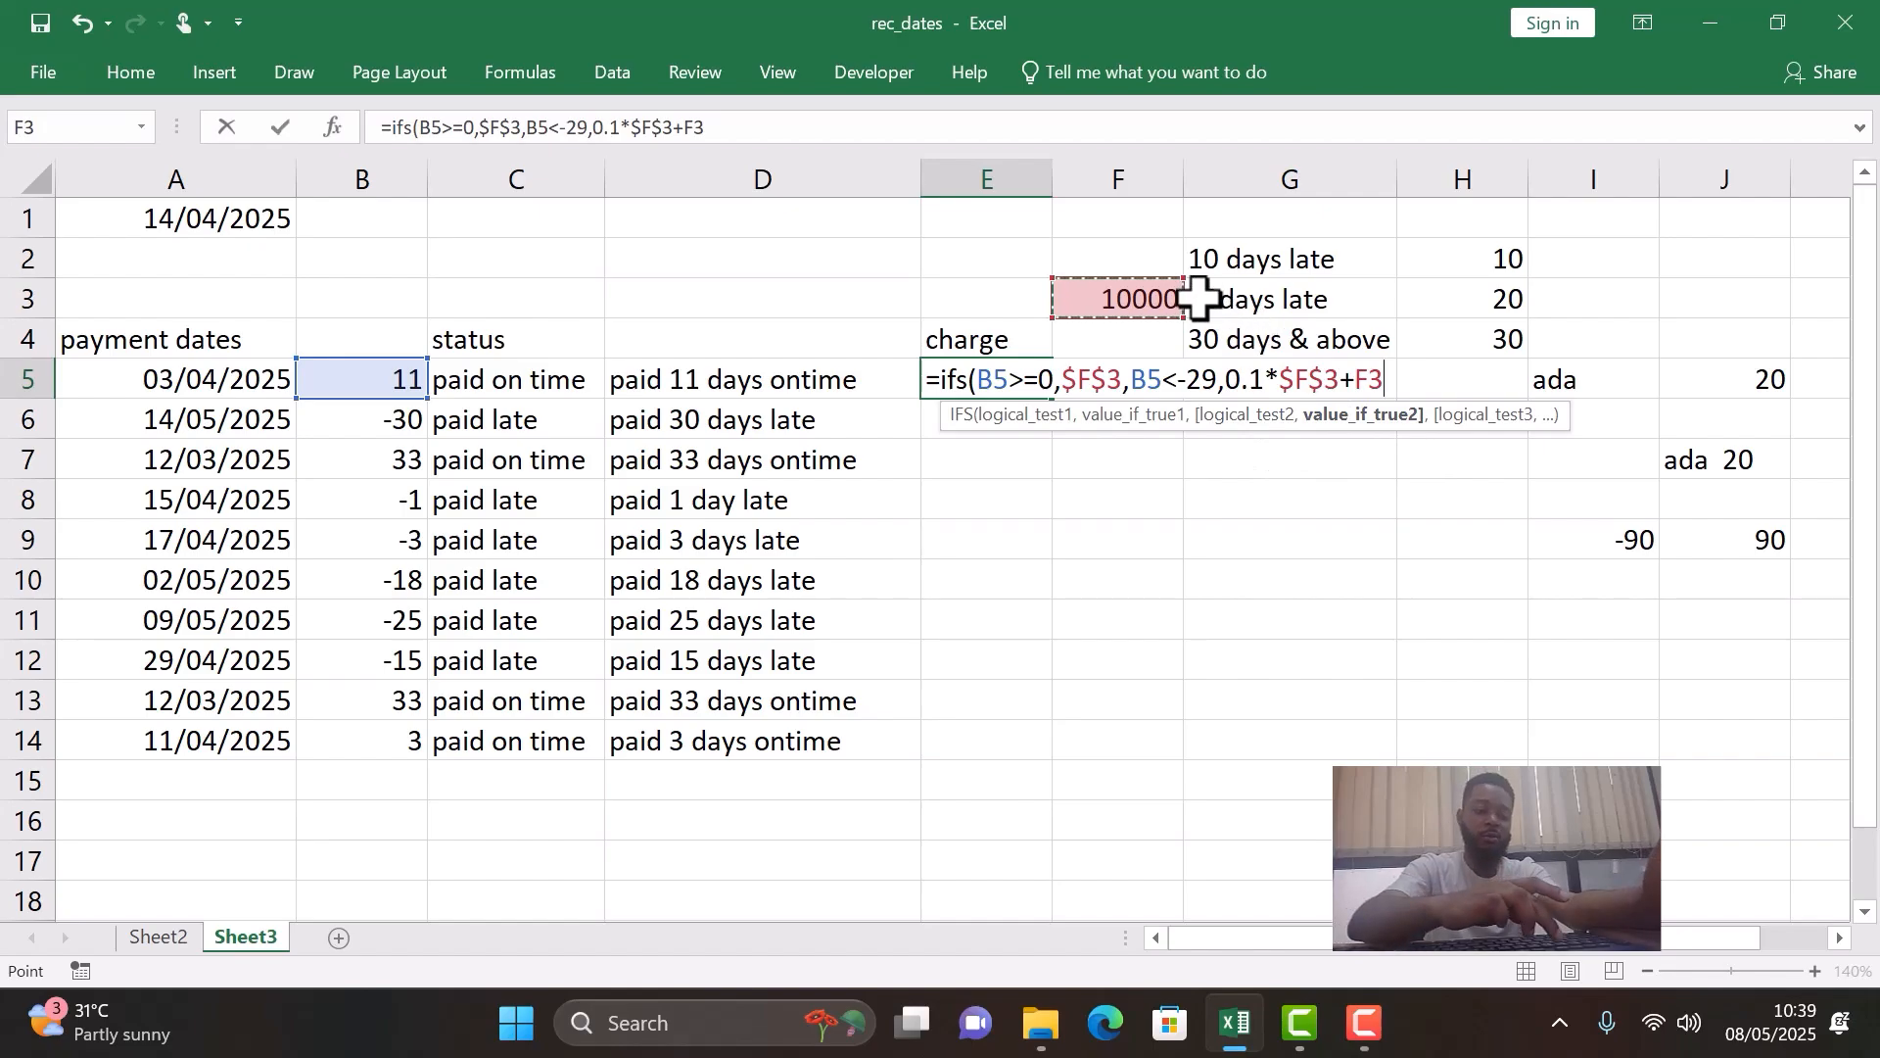
pyautogui.press('F4')
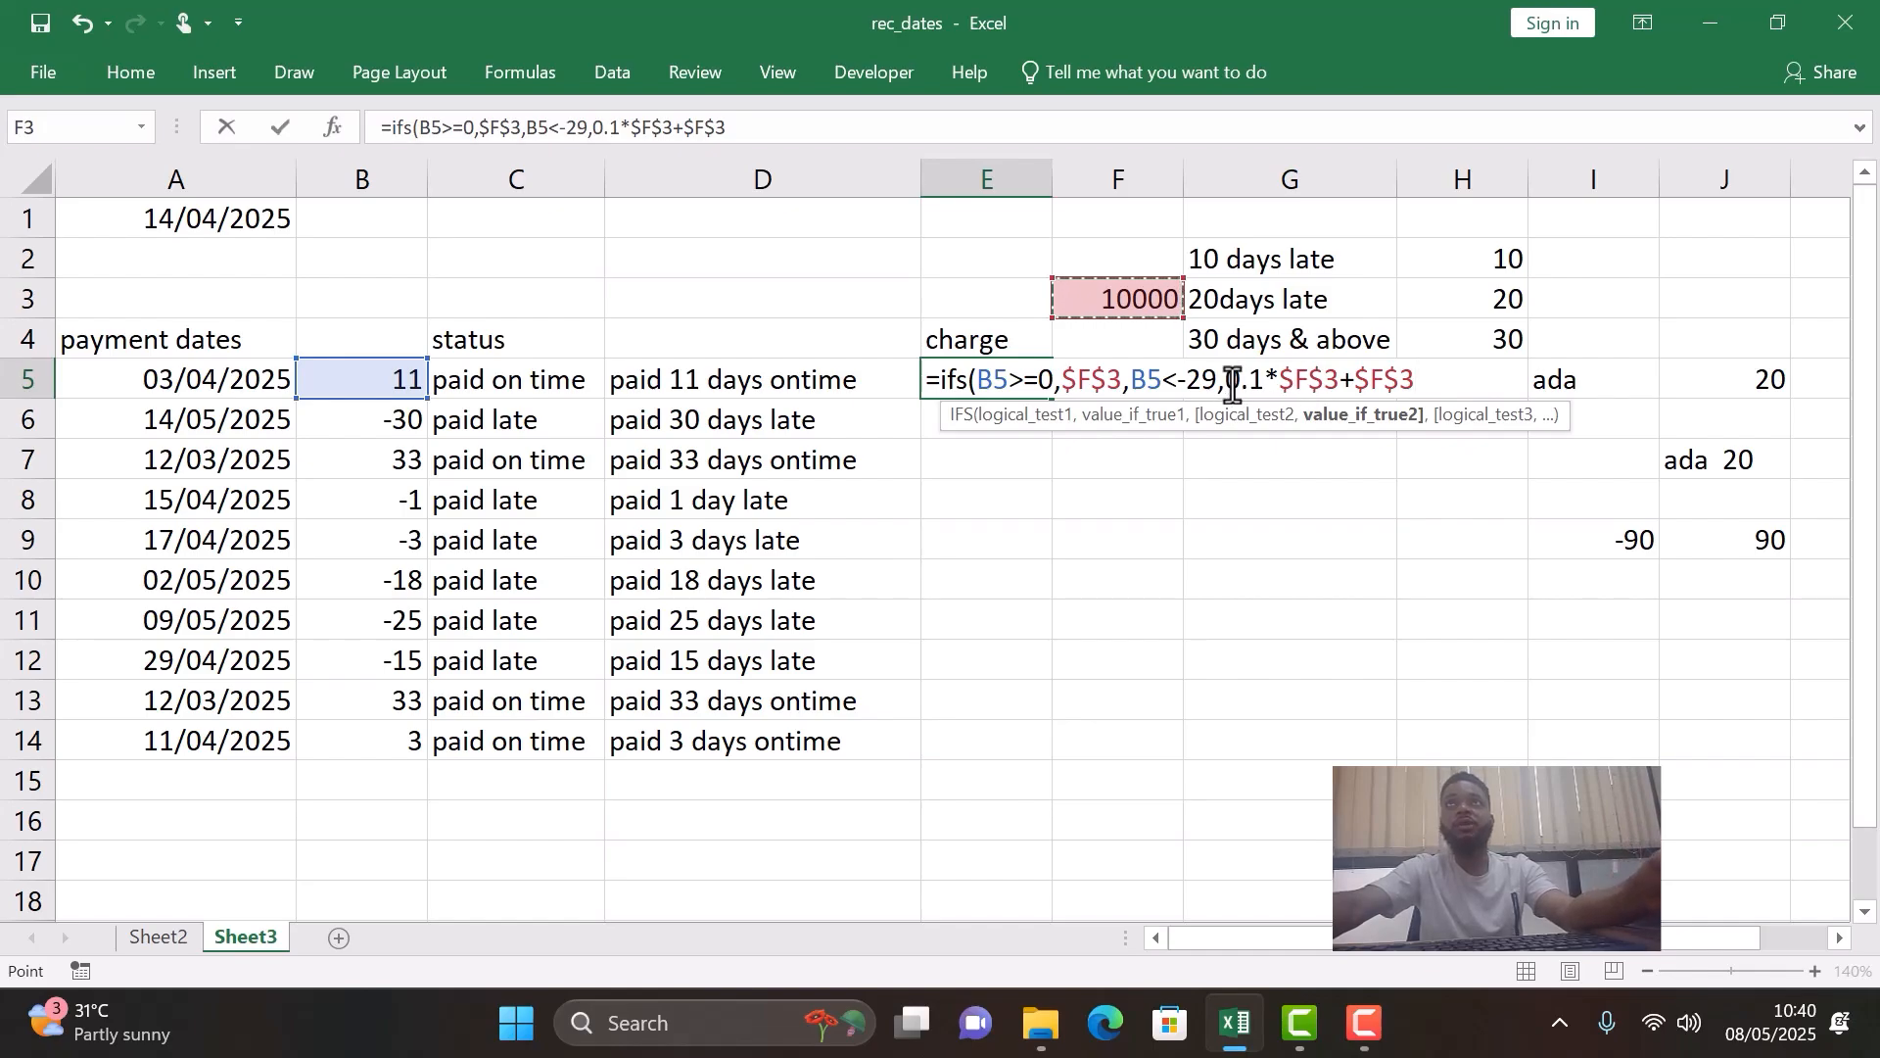
# - Highlight the 0.1*$F$3 part of the E5 formula to examine how the surcharge is calculated
pyautogui.moveTo(1232, 387); pyautogui.dragTo(1347, 390)
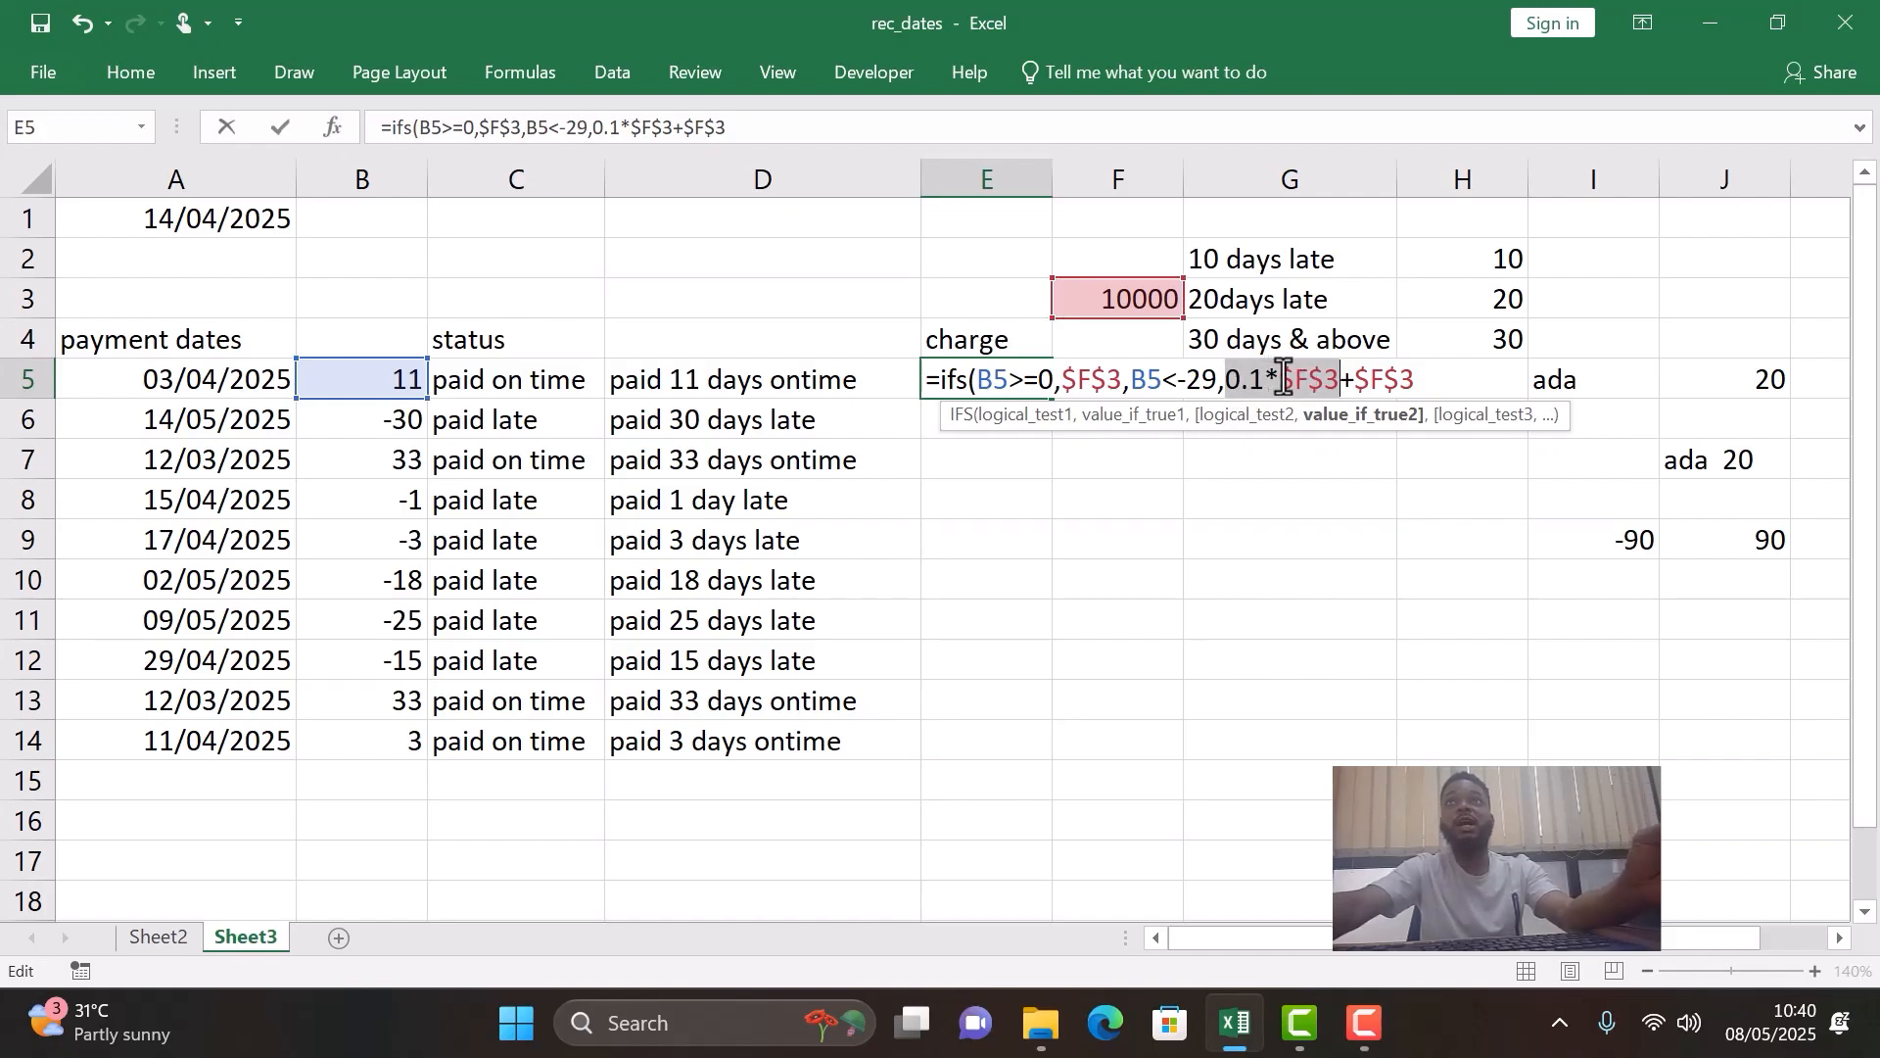
pyautogui.click(1354, 382)
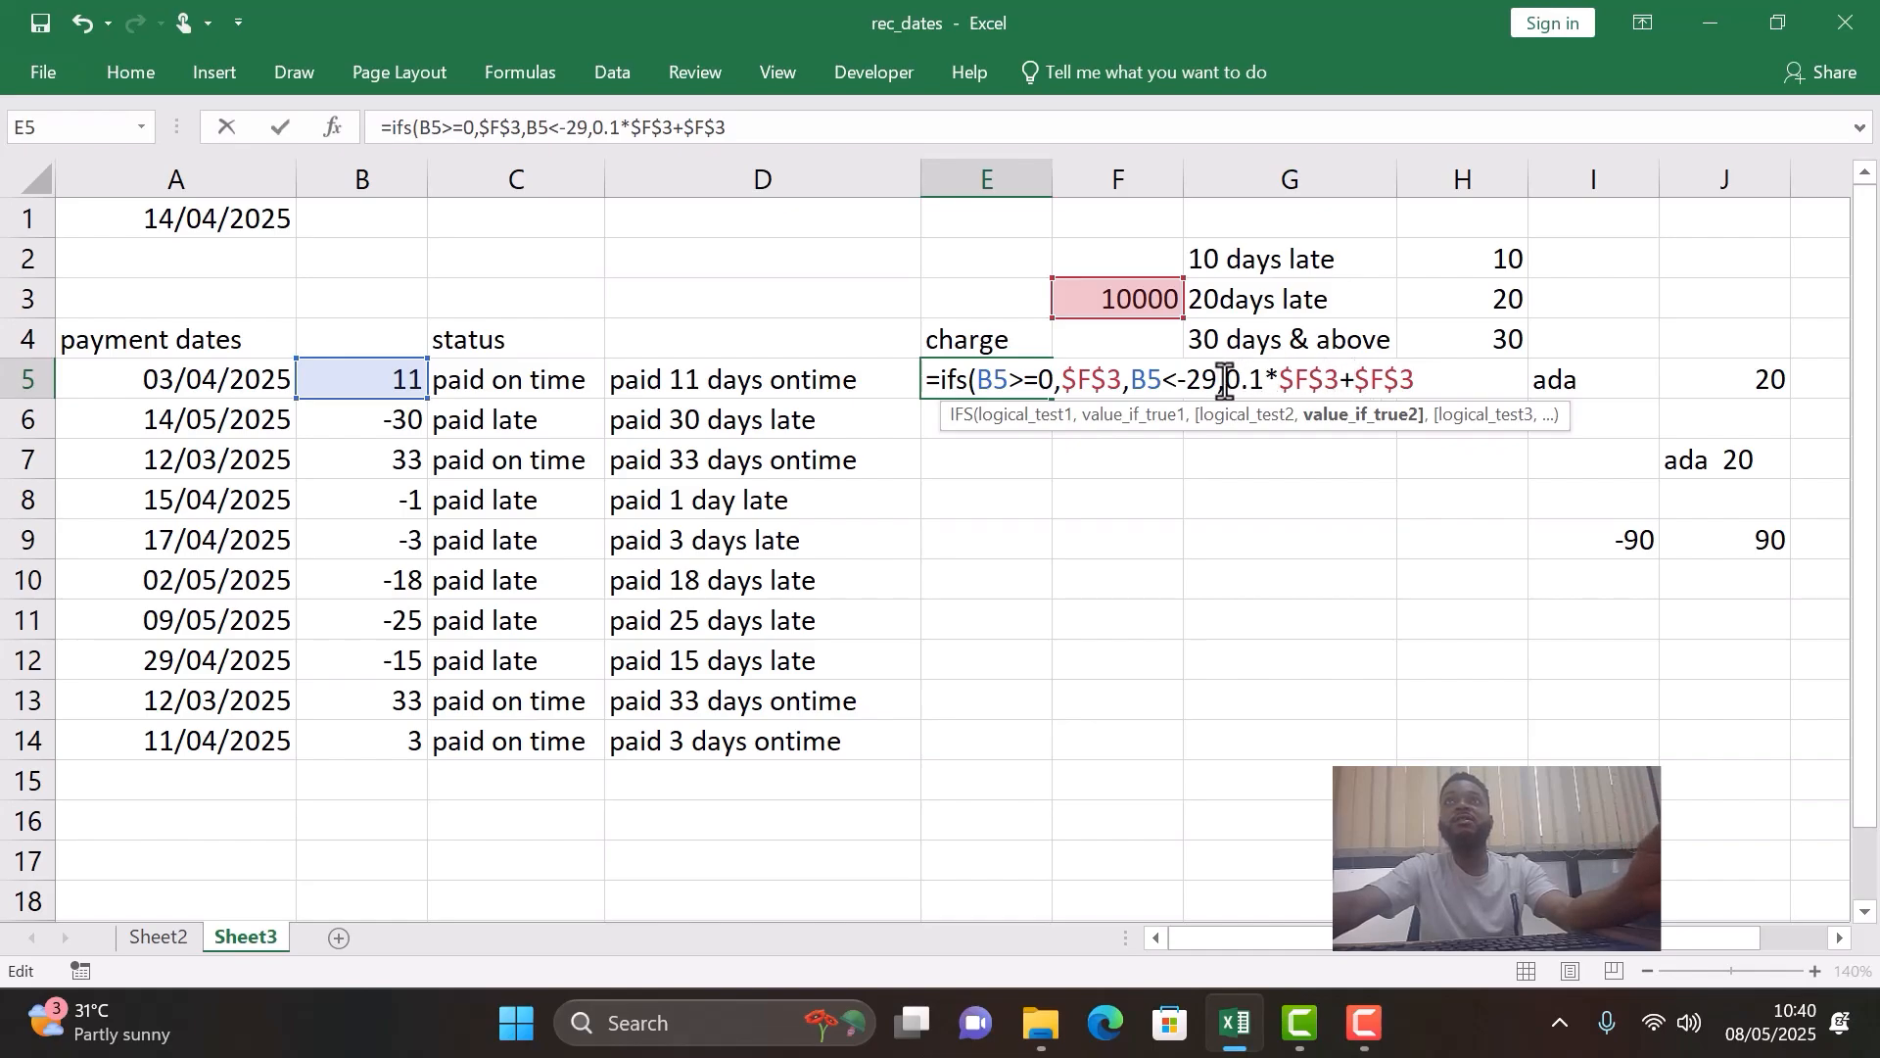
pyautogui.moveTo(1225, 382); pyautogui.dragTo(1329, 389)
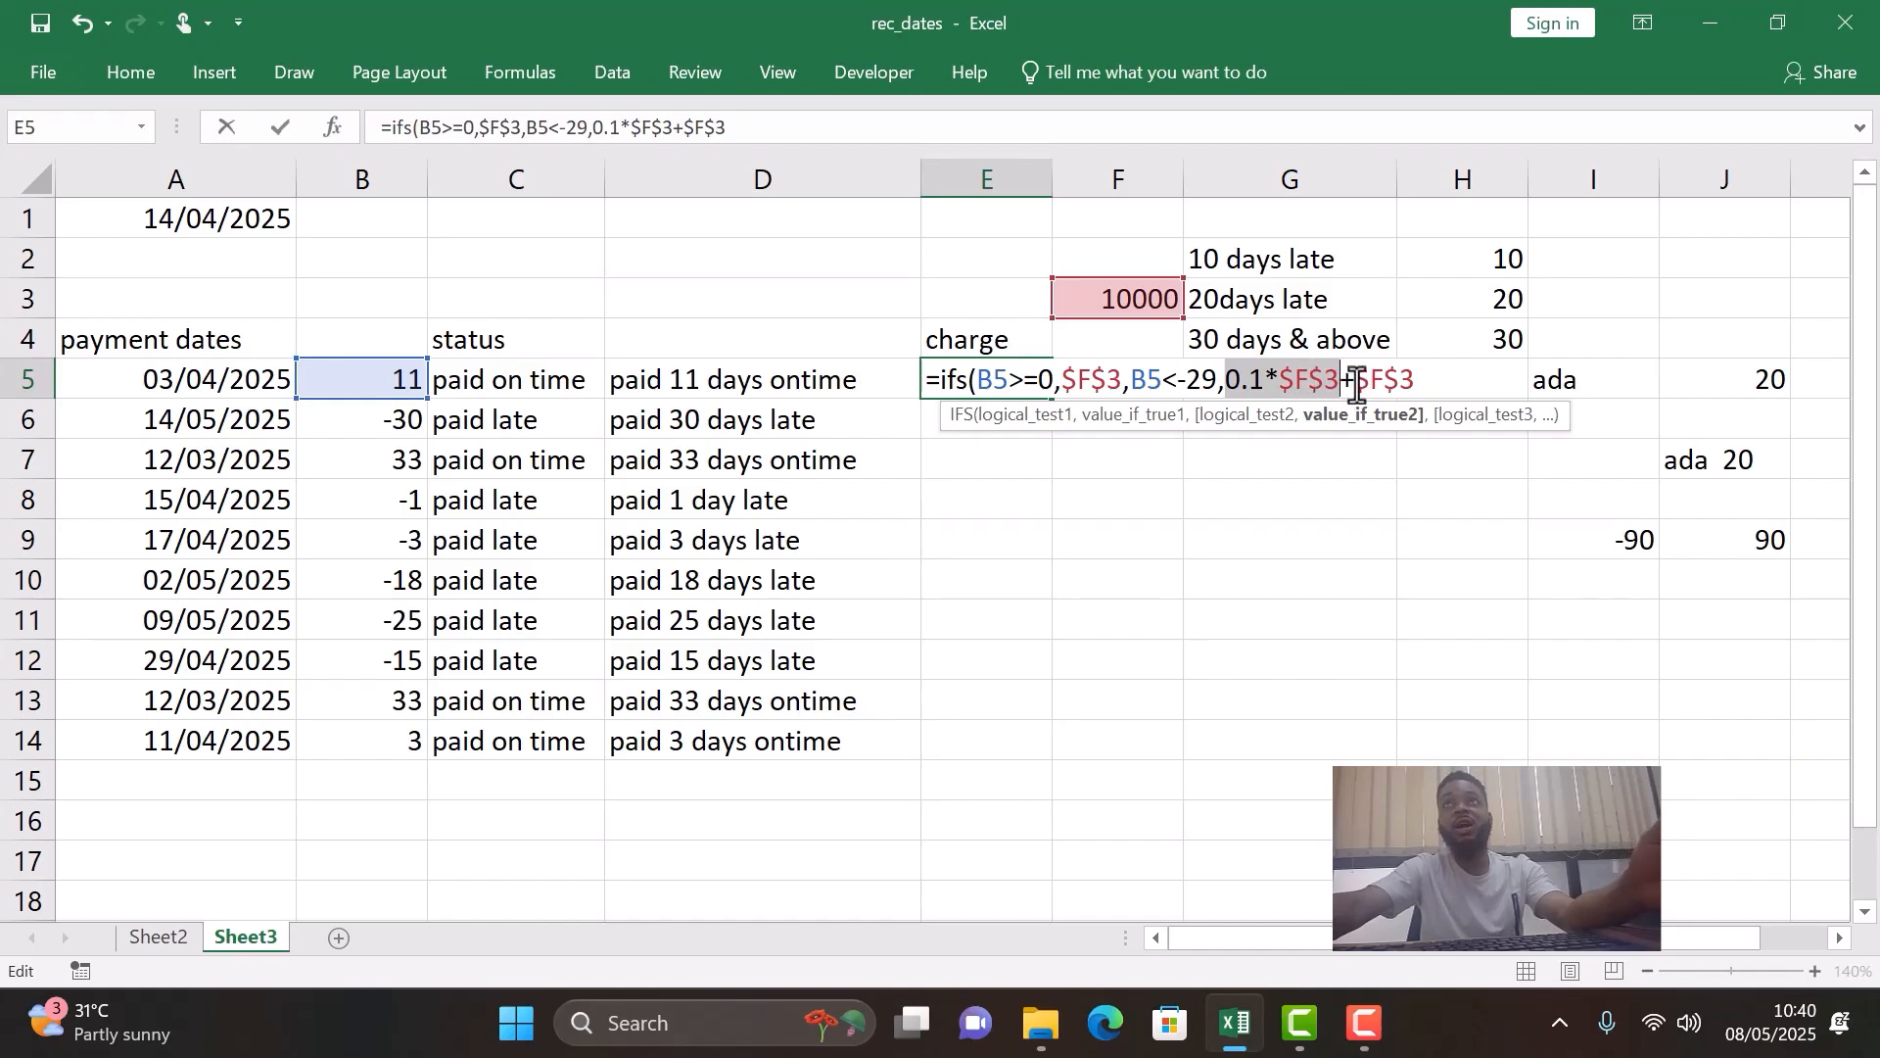
# - Add B5<-19 as the third logical test at the end of the IFS formula in E5
pyautogui.click(1413, 382)
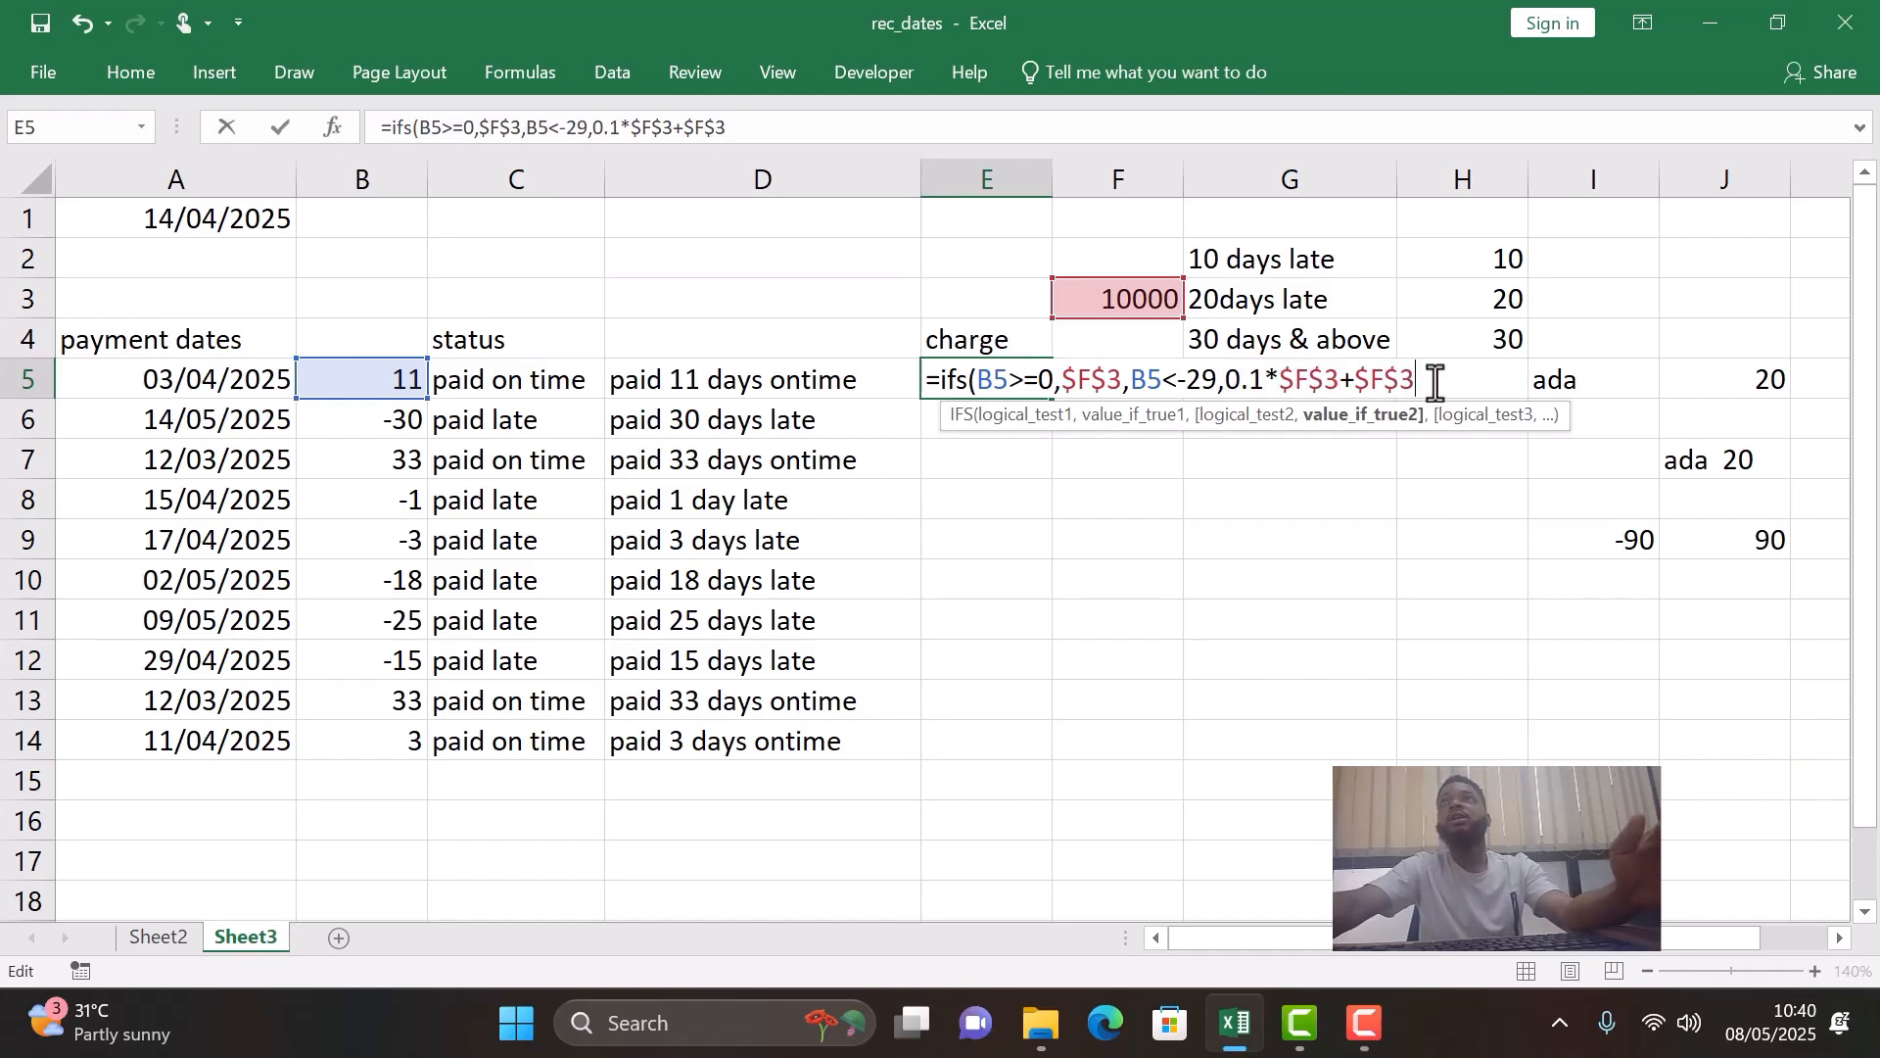
pyautogui.write(',')
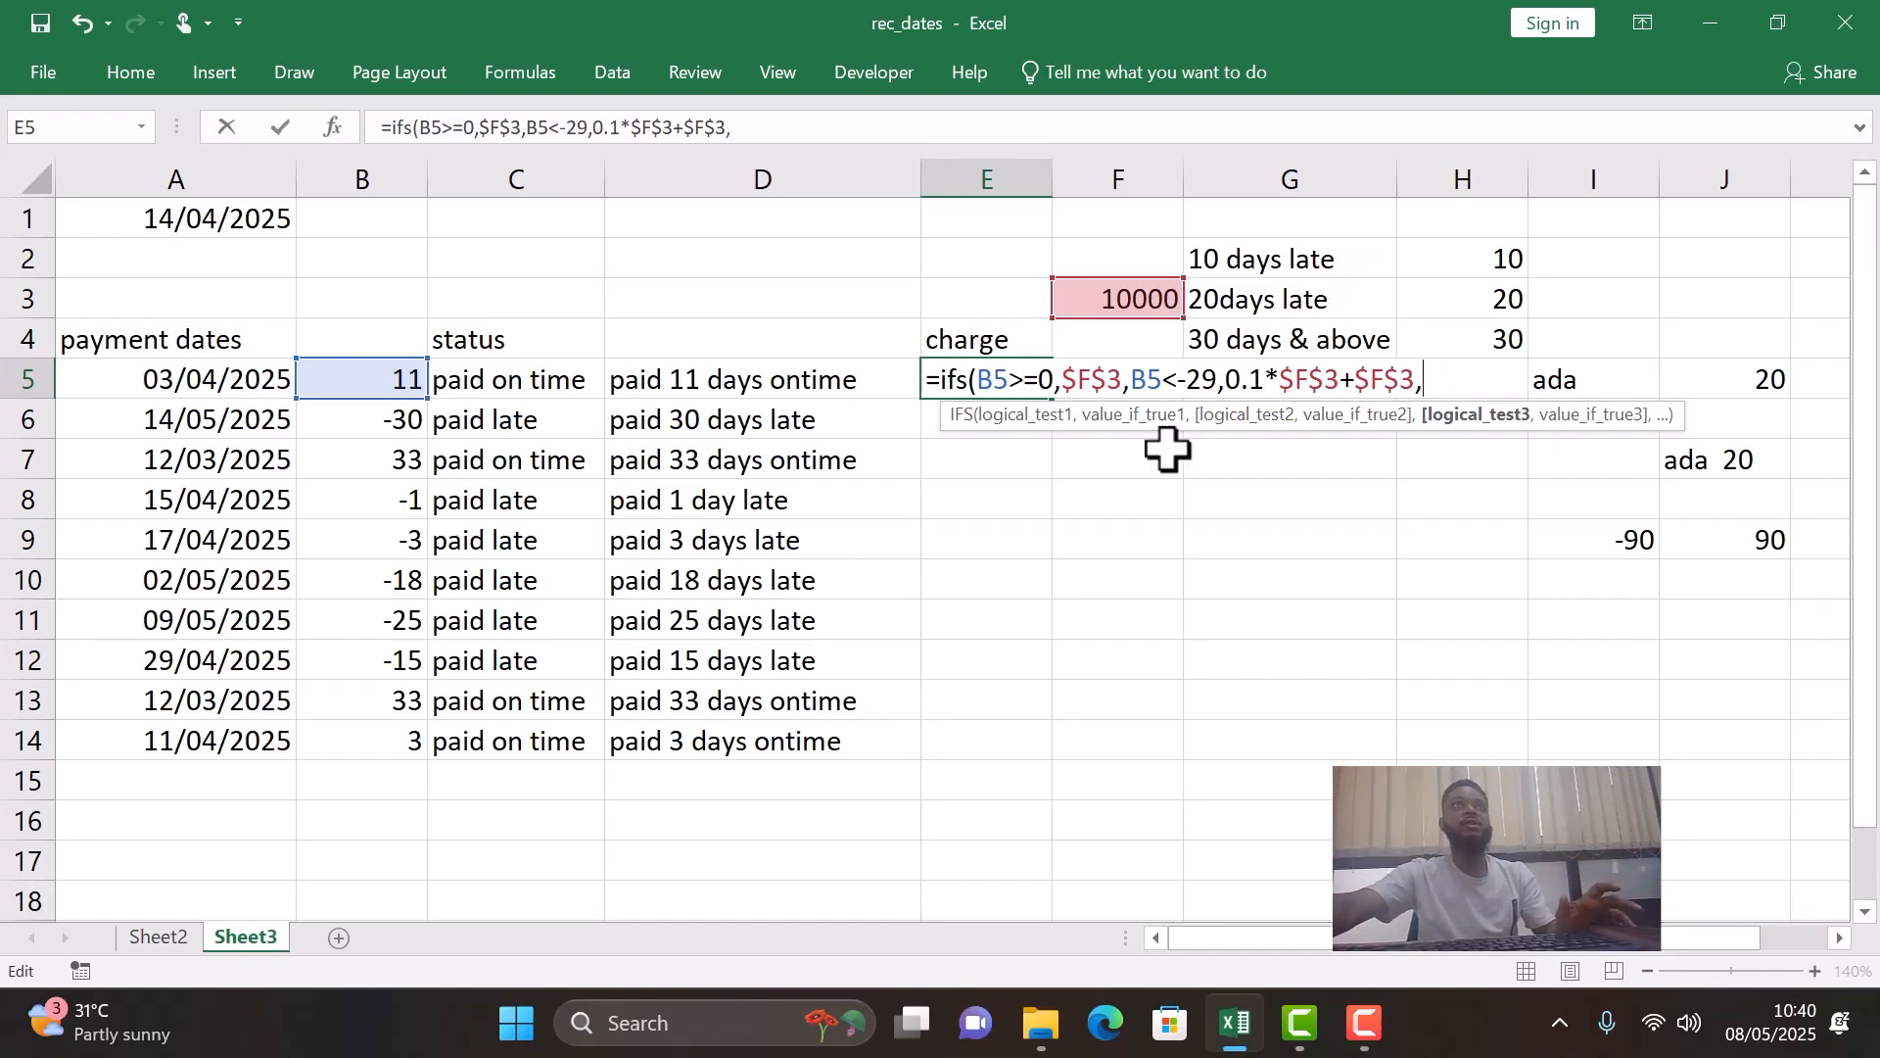
pyautogui.click(372, 379)
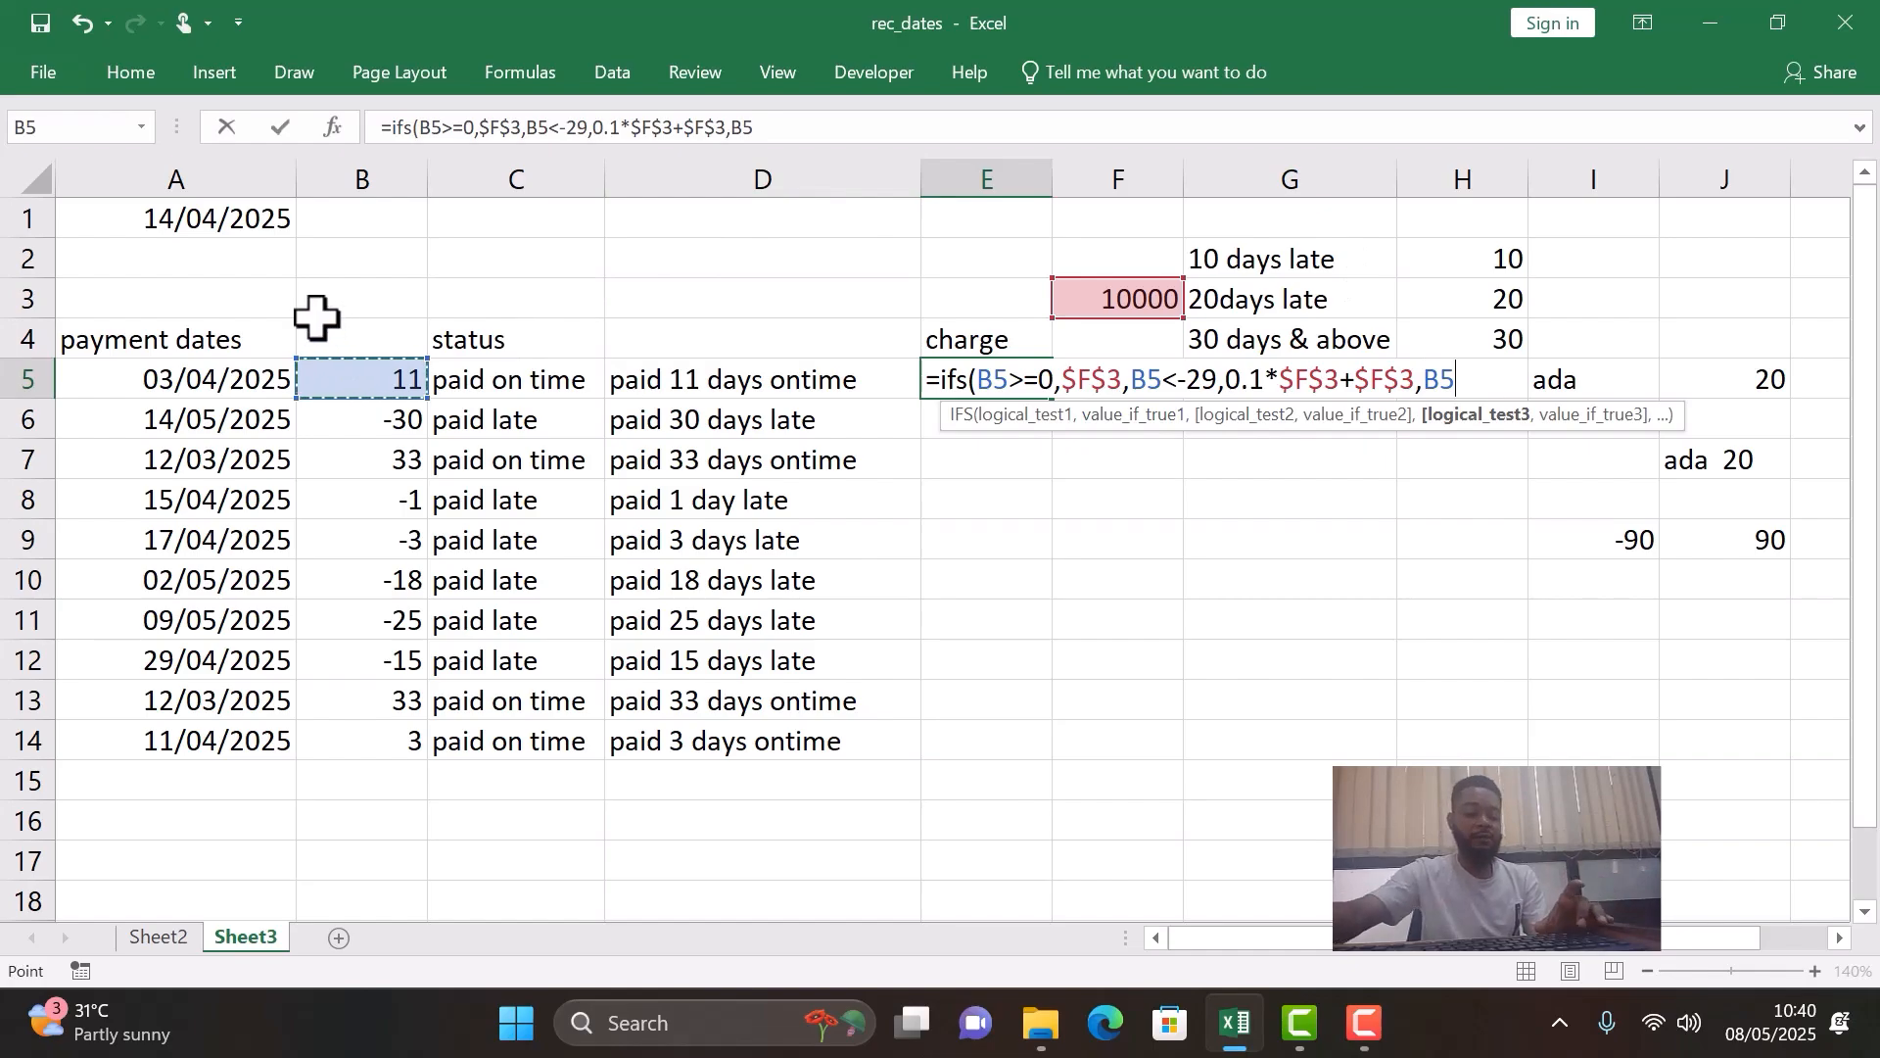
pyautogui.write('<')
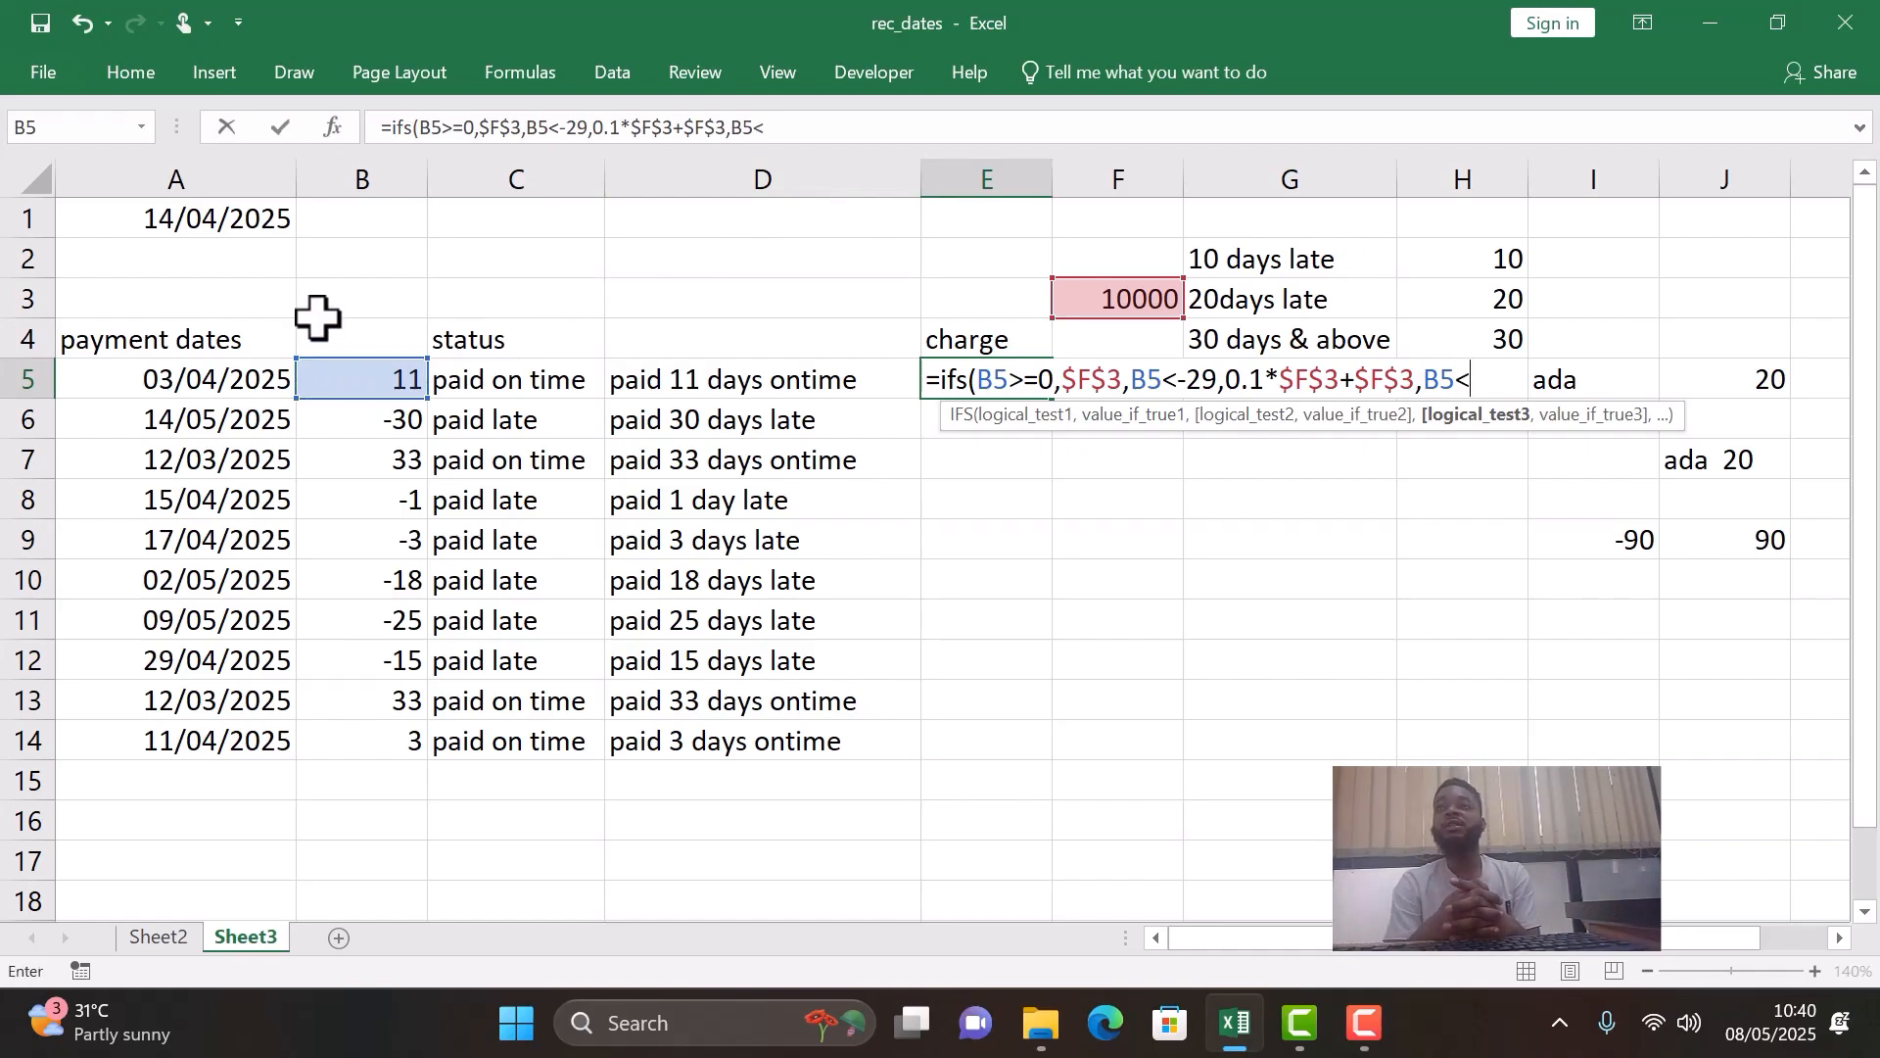
pyautogui.write('-19')
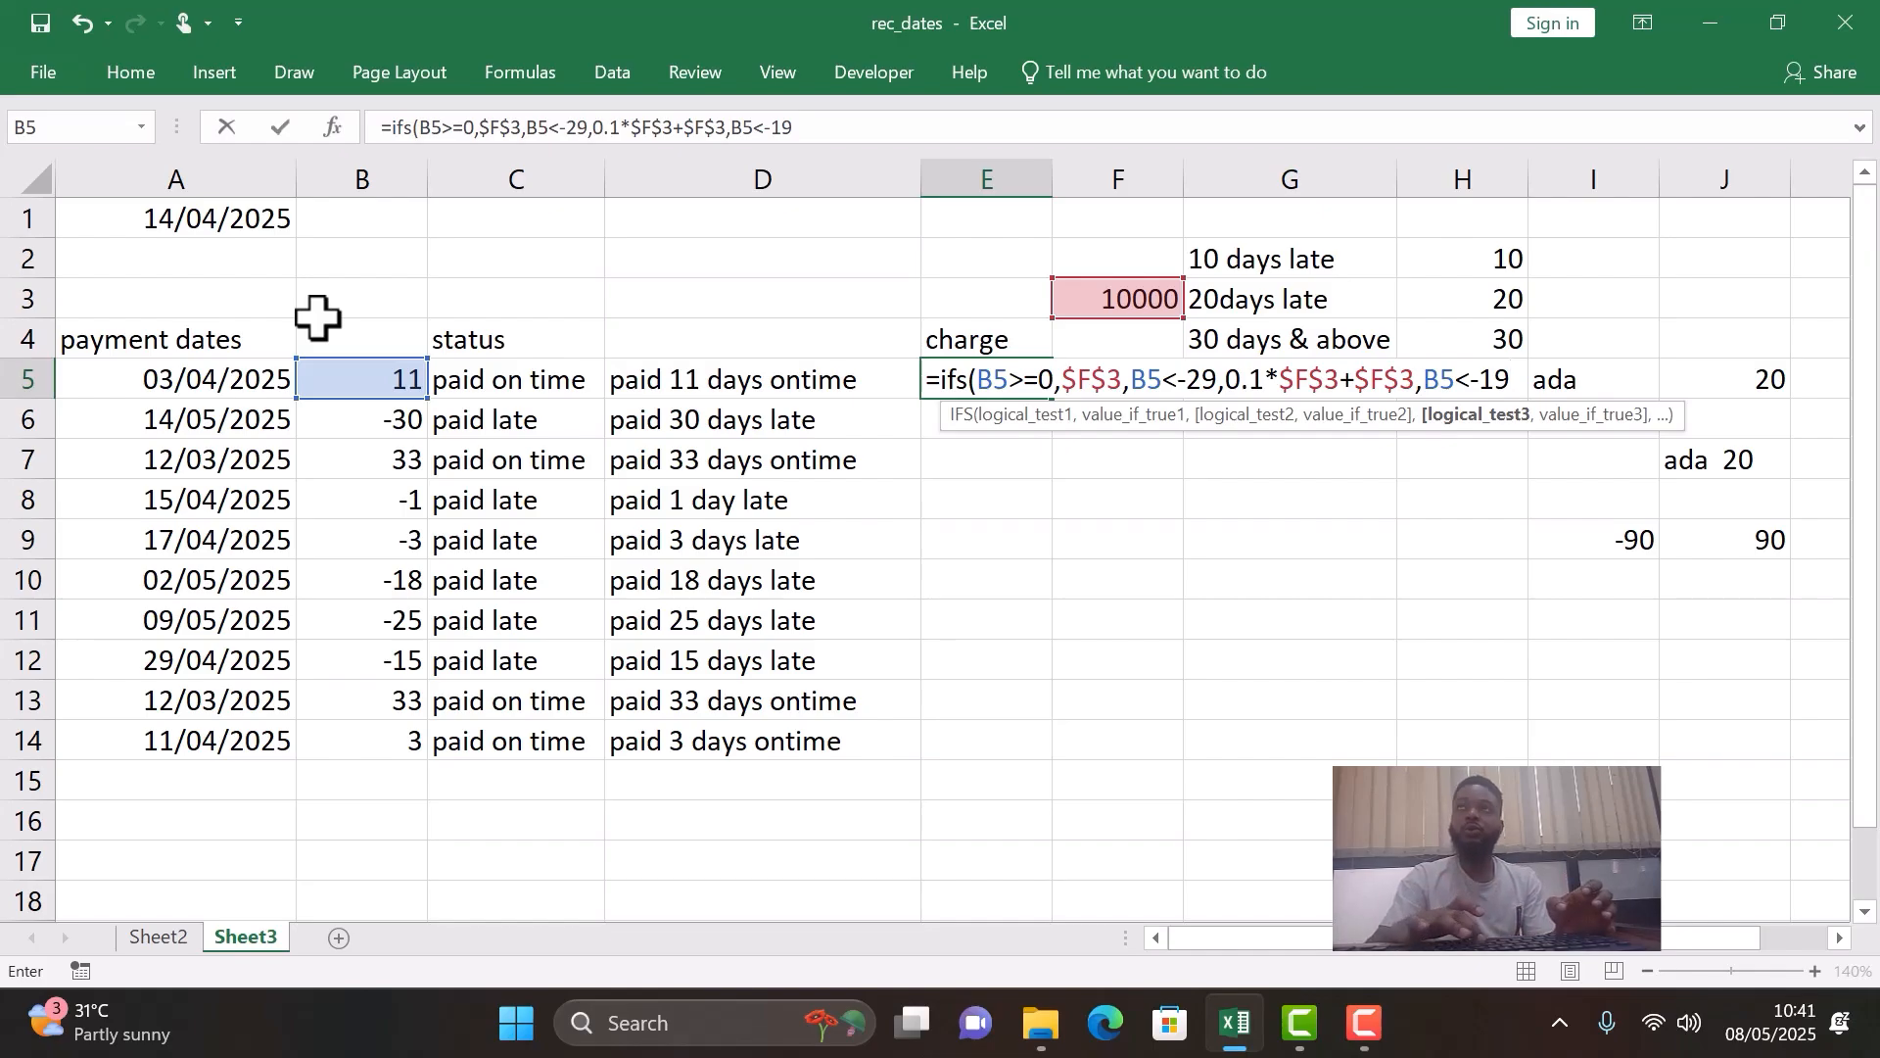
pyautogui.write(',')
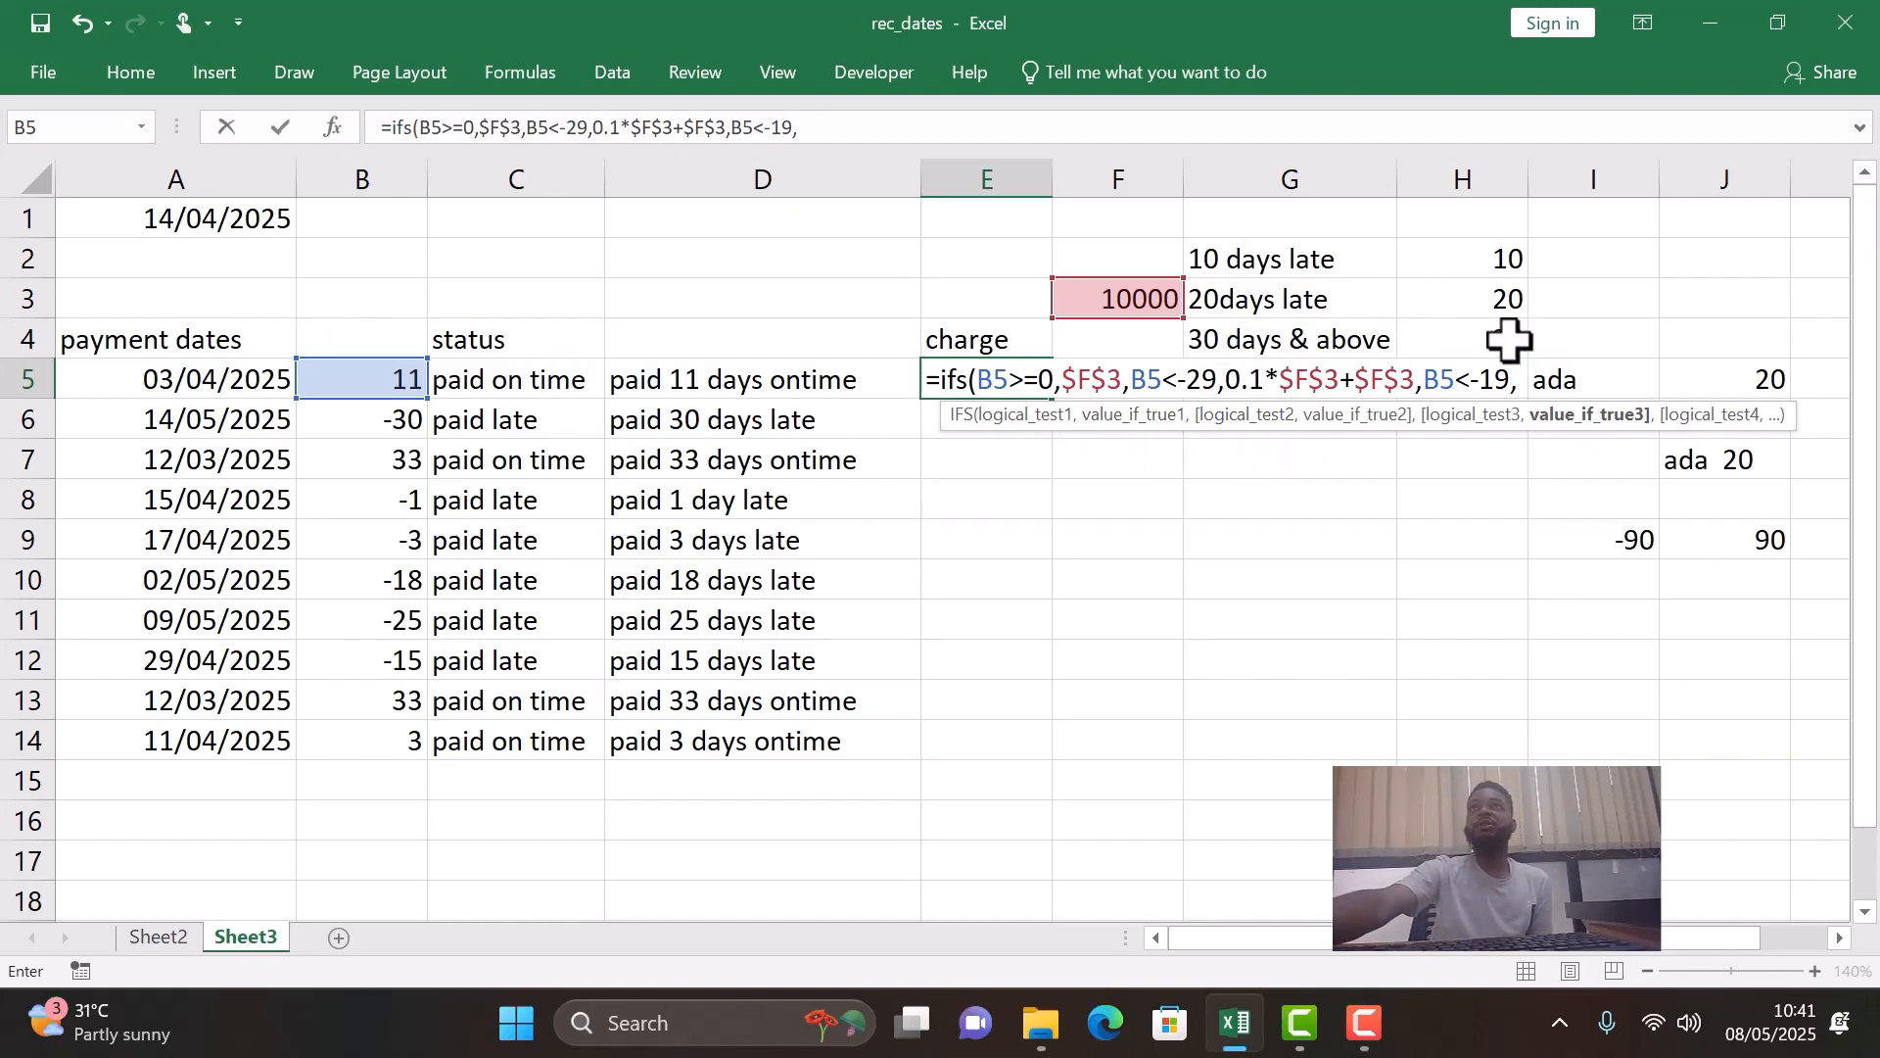
# - Change the charge multiplier for the B5<-29 test to 0.3 in the E5 formula
pyautogui.click(1259, 387)
pyautogui.press('BackSpace')
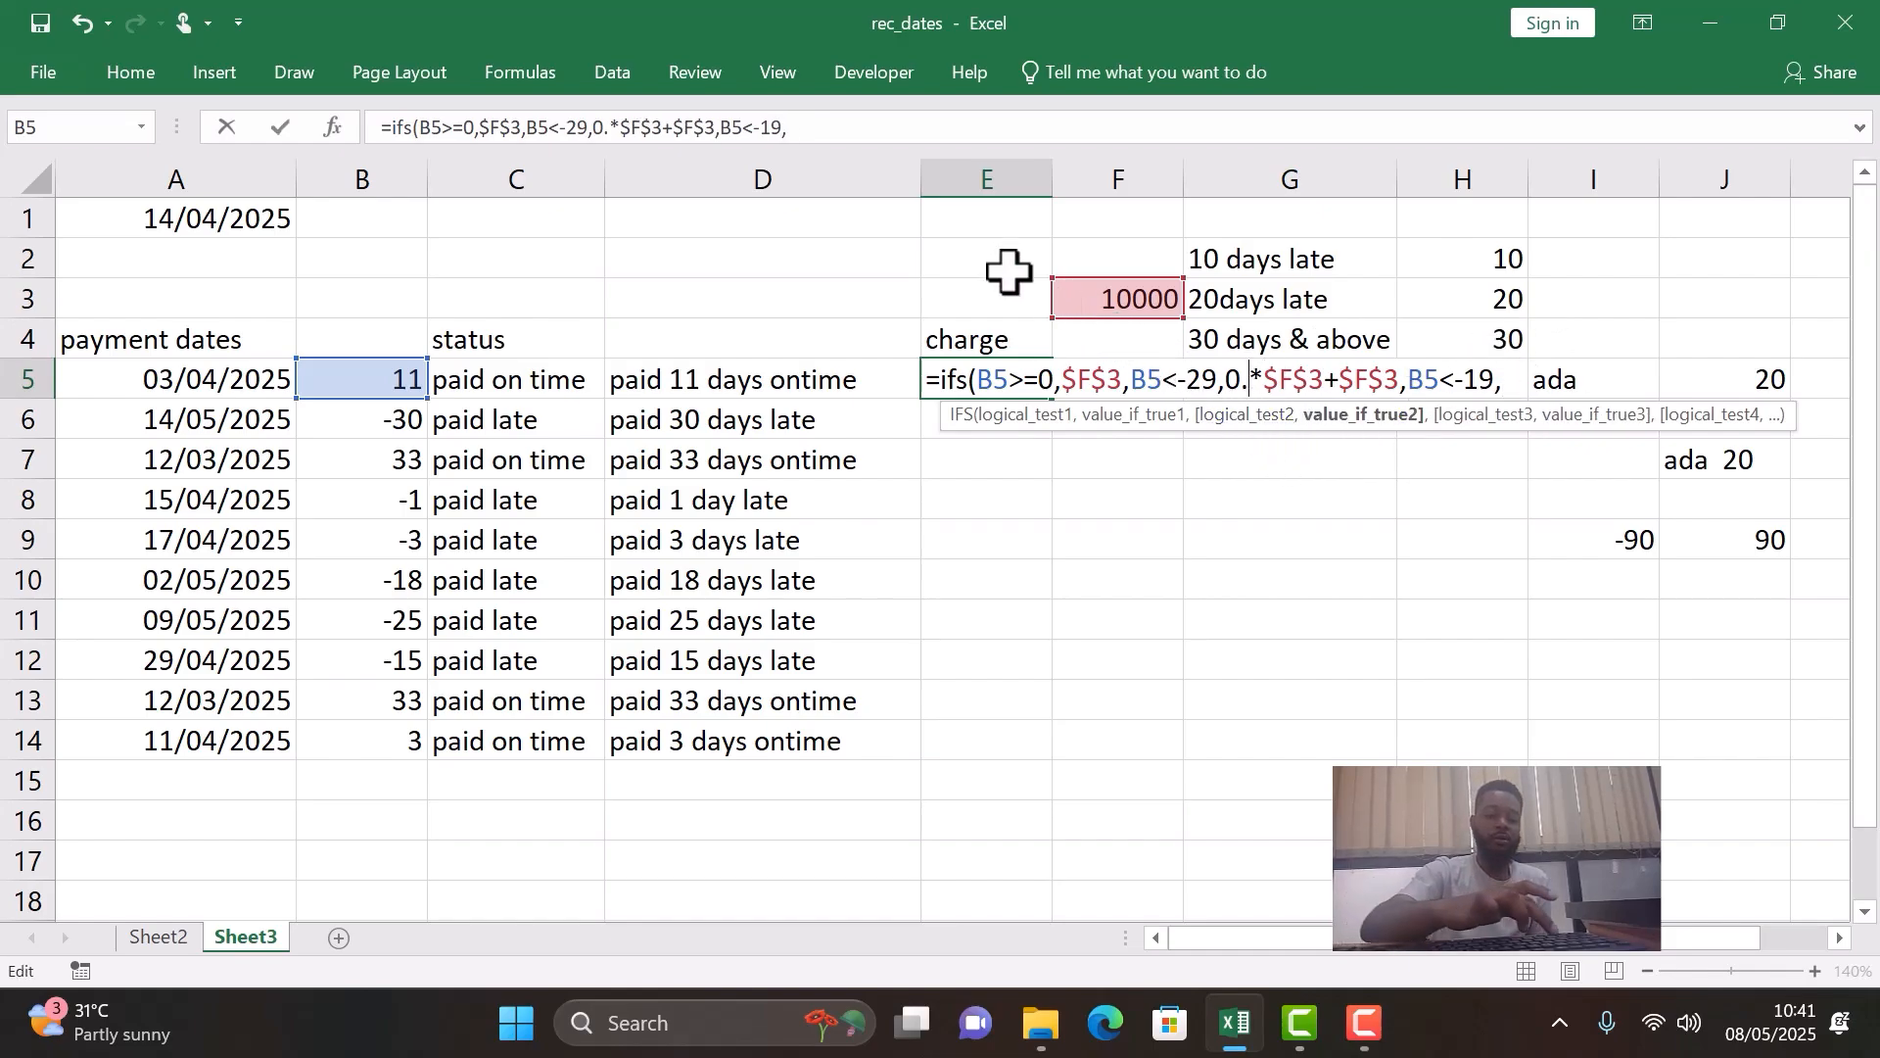
pyautogui.write('3')
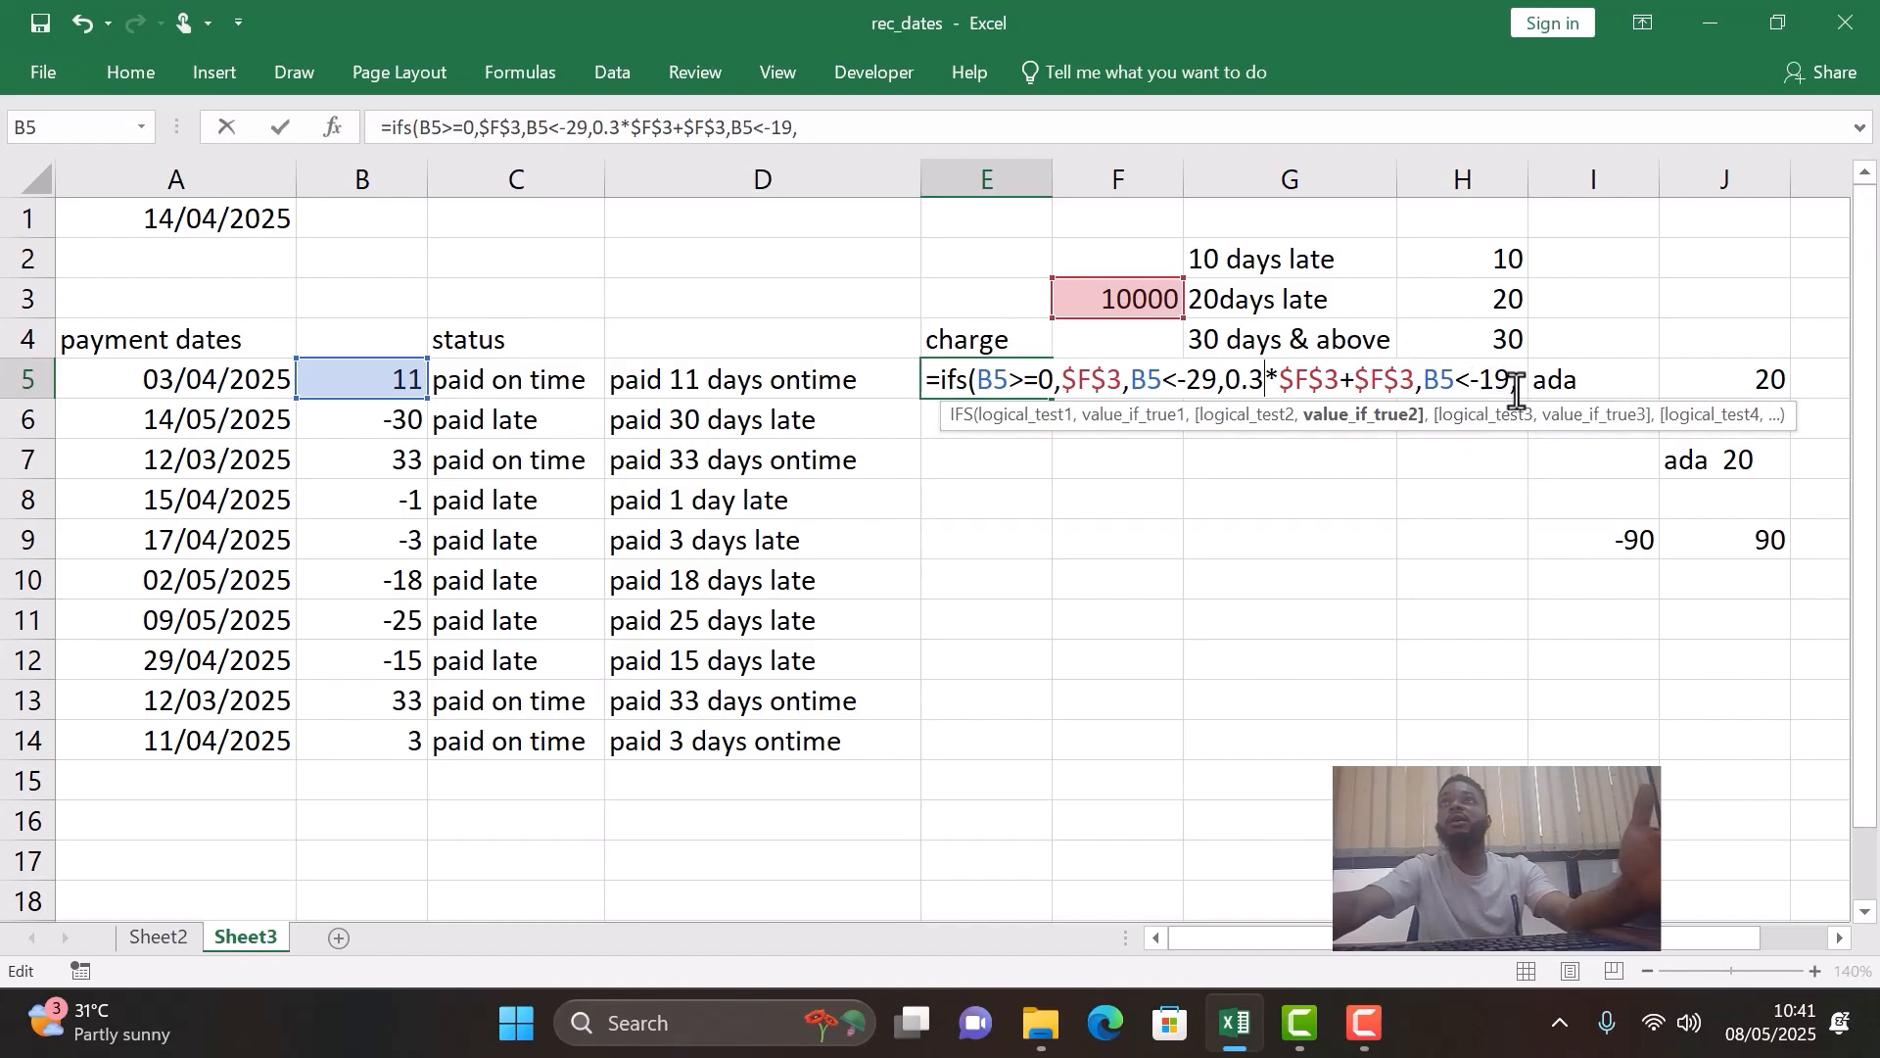
# - Enter 0.2*$F$3+$F$3 as the result for the B5<-19 test, with both F3 references absolute
pyautogui.click(1520, 384)
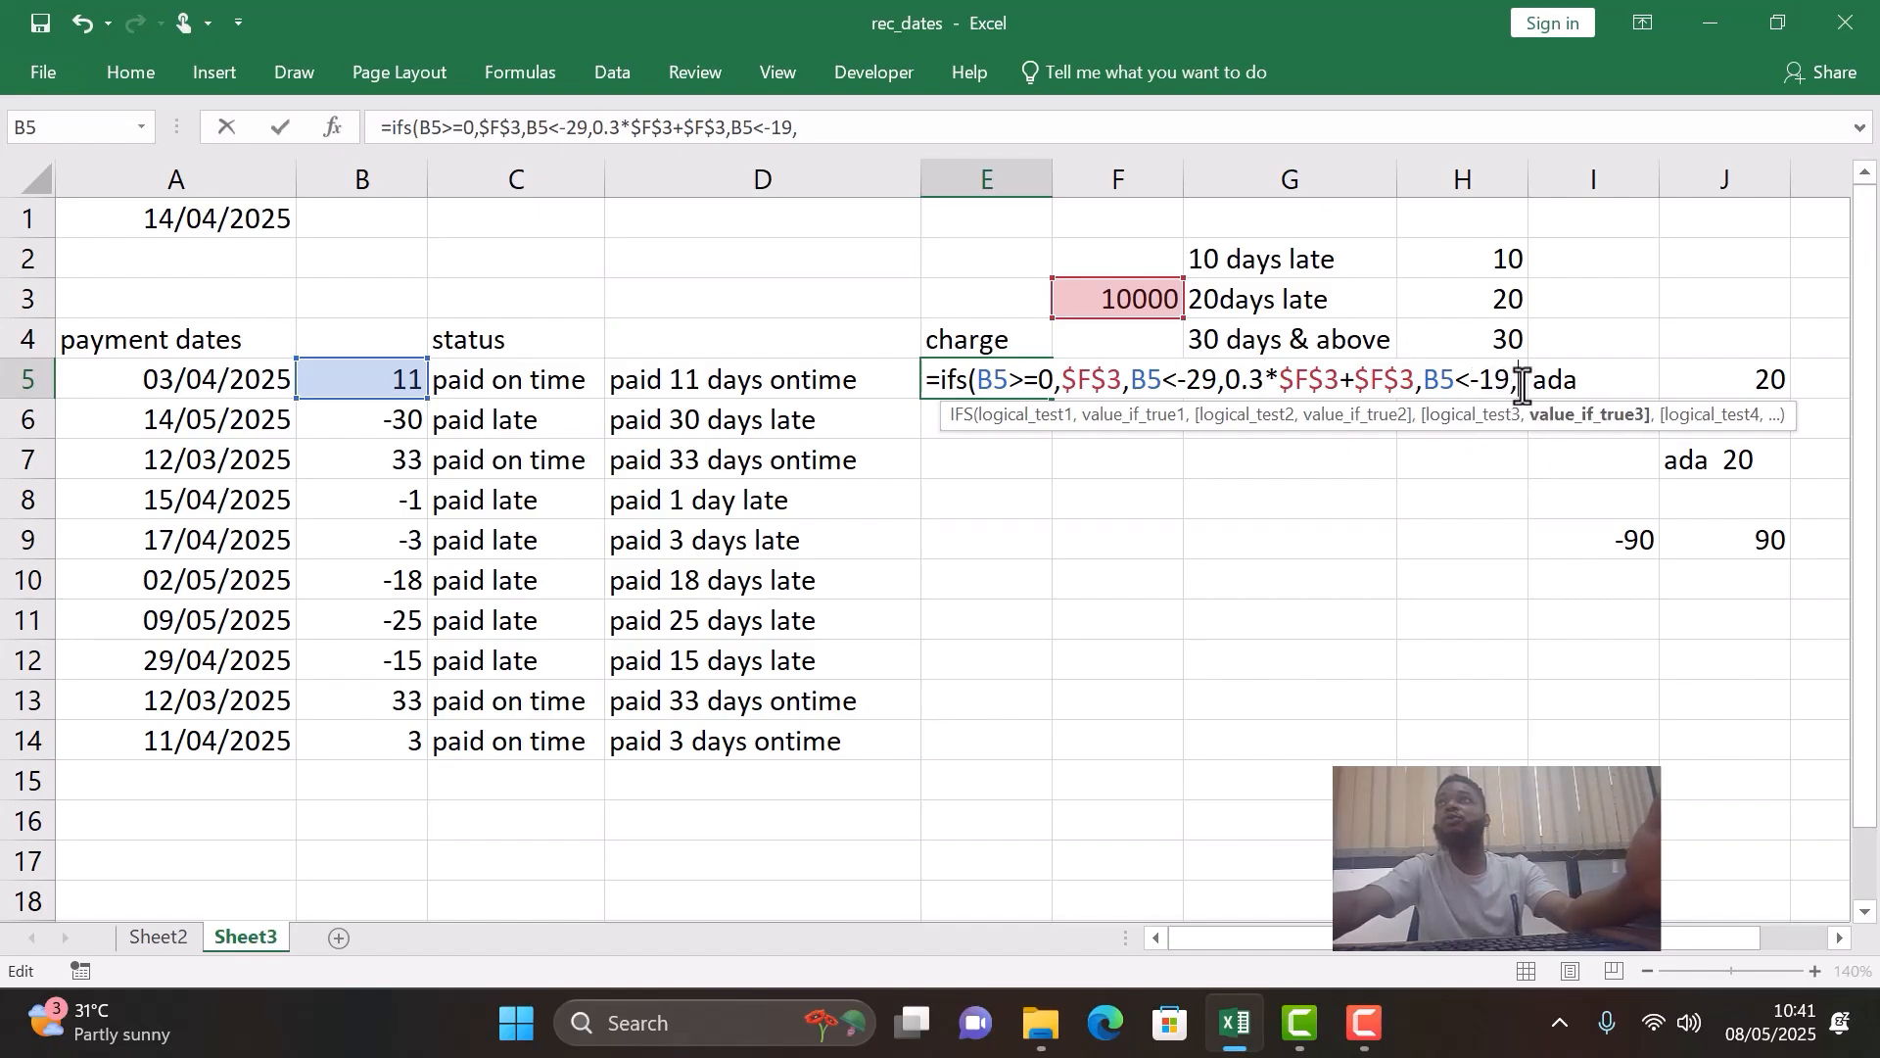
pyautogui.write('0.2')
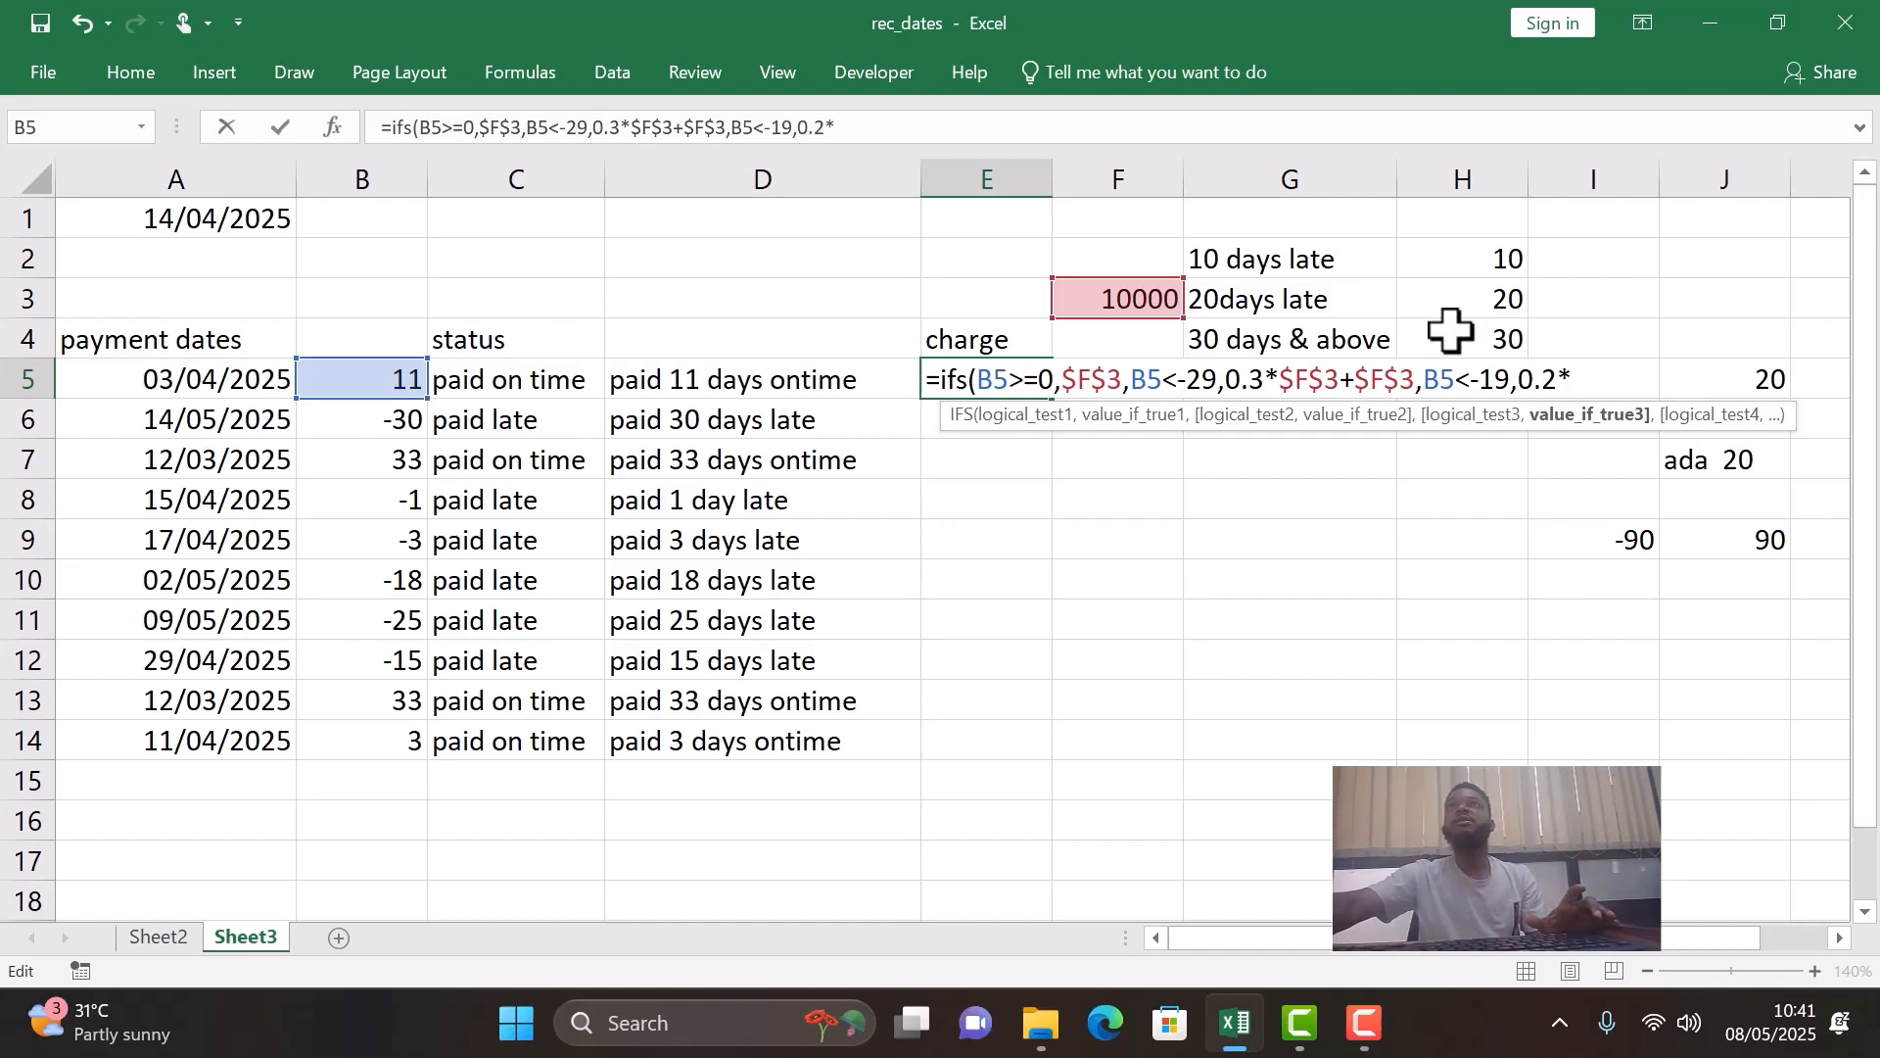
pyautogui.write('*')
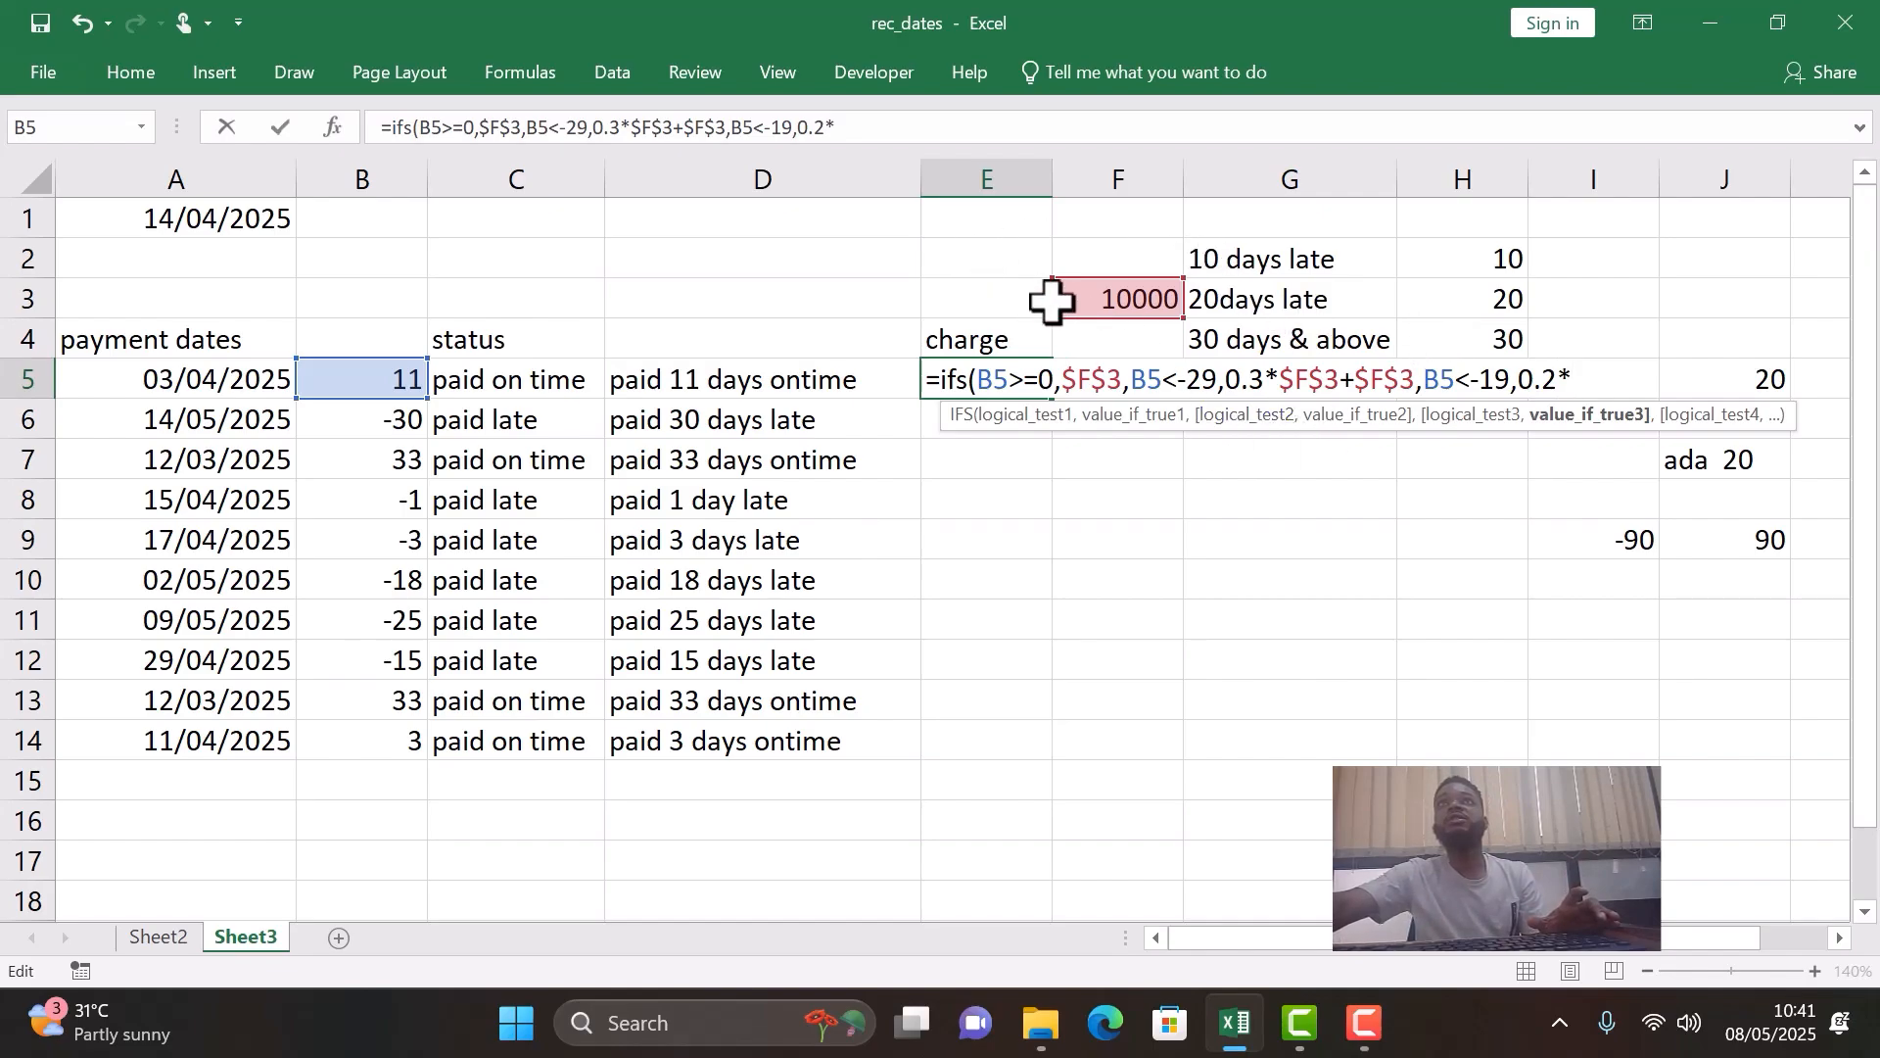
pyautogui.click(1090, 298)
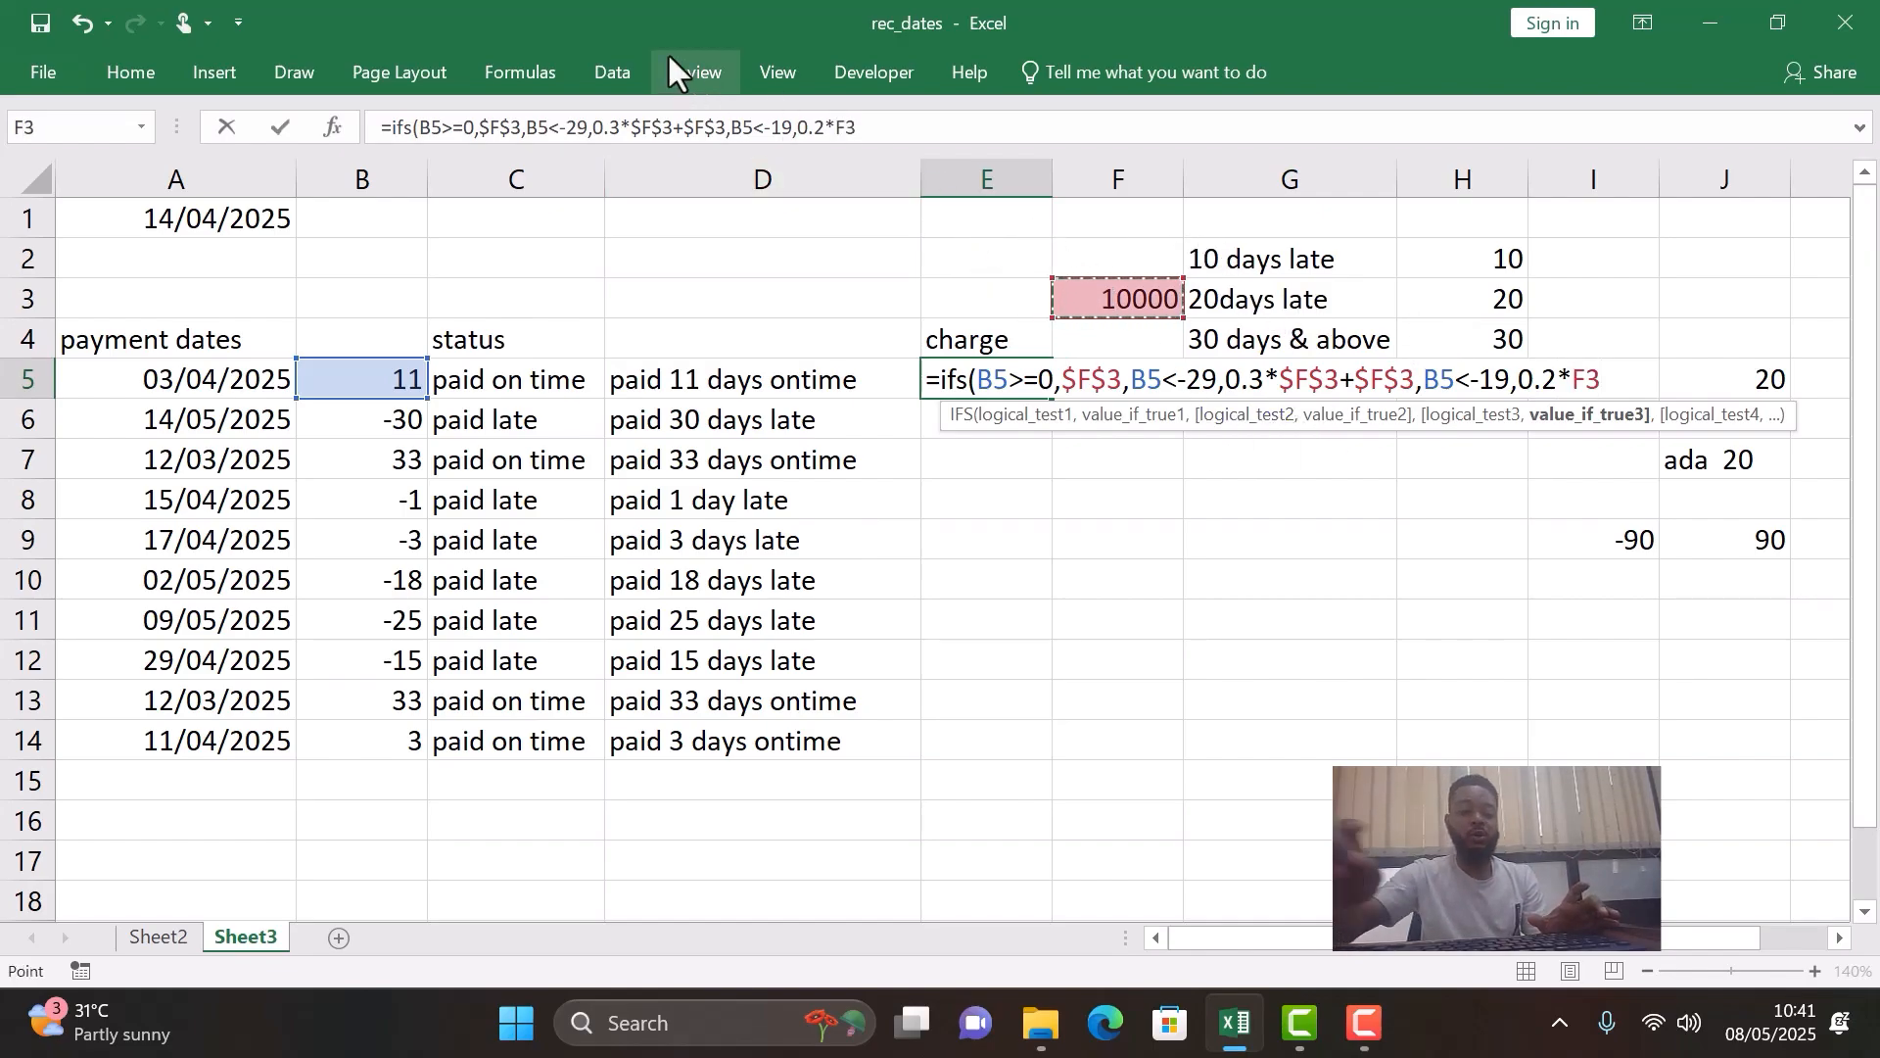
pyautogui.press('F4')
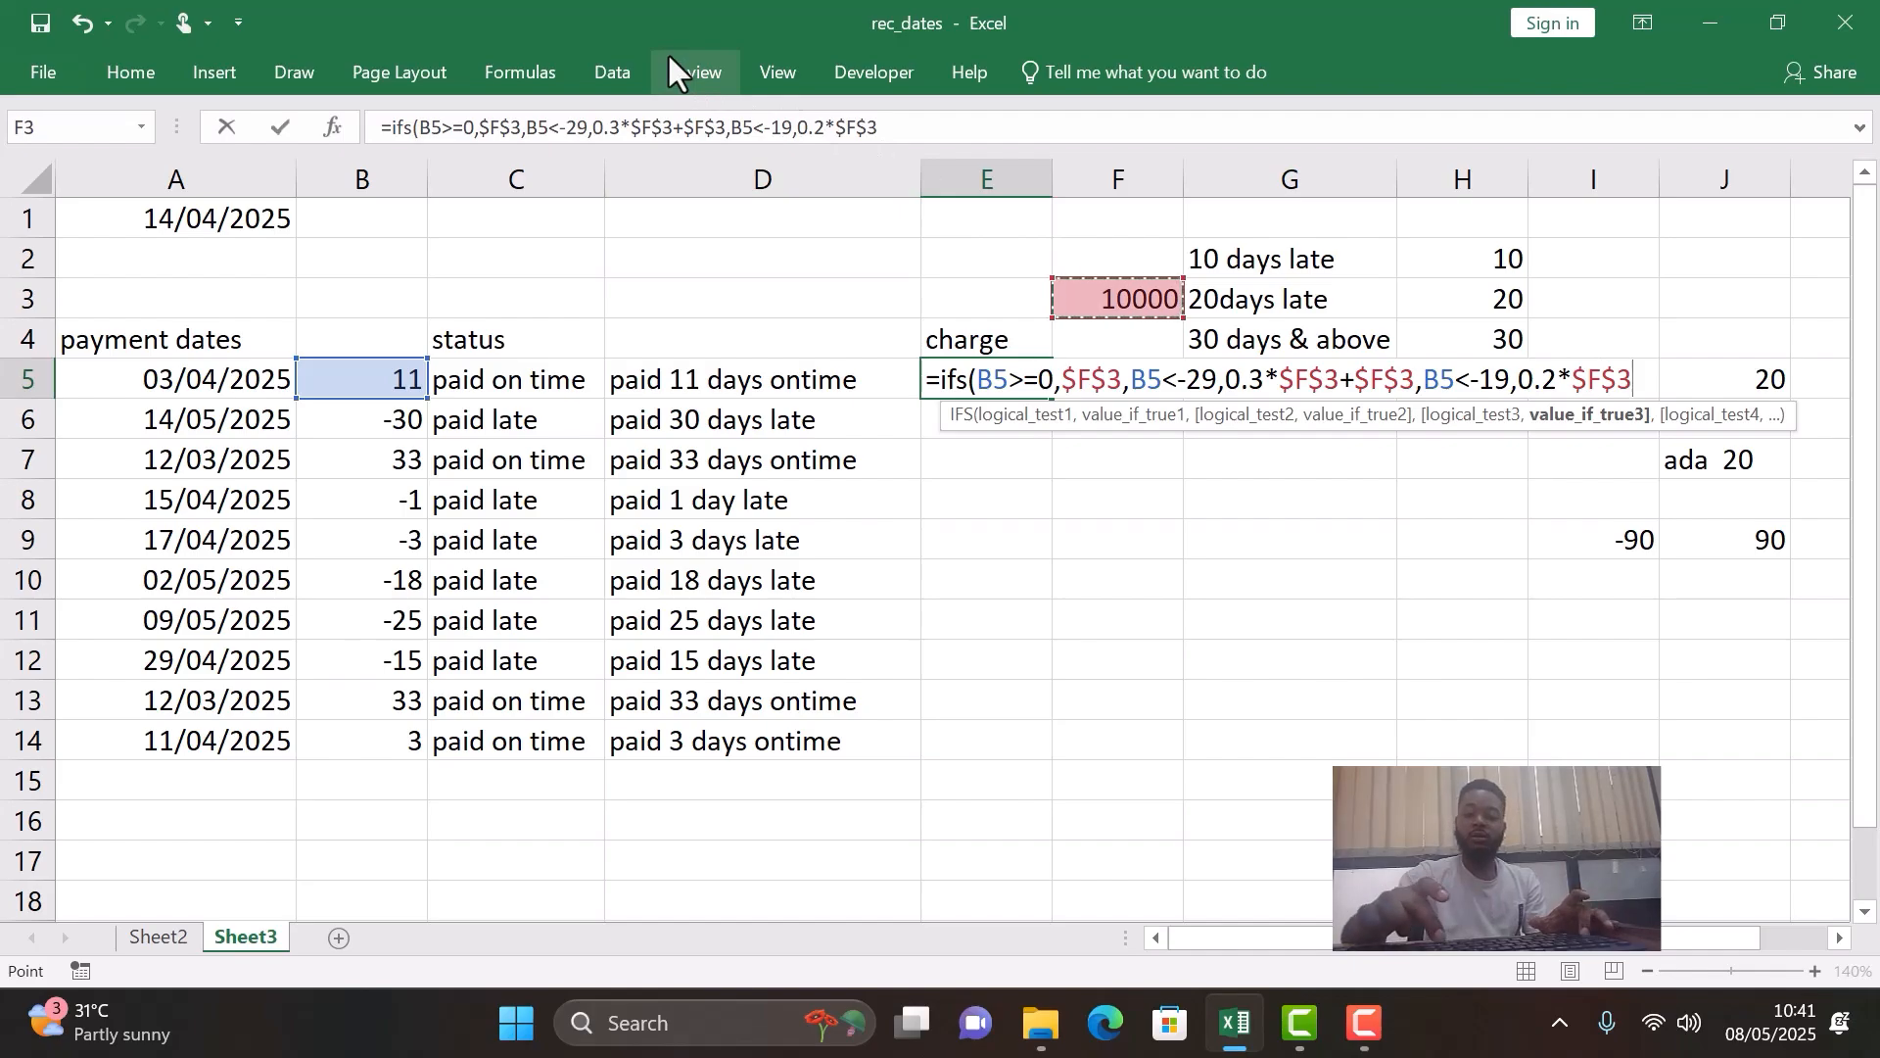
pyautogui.write('+')
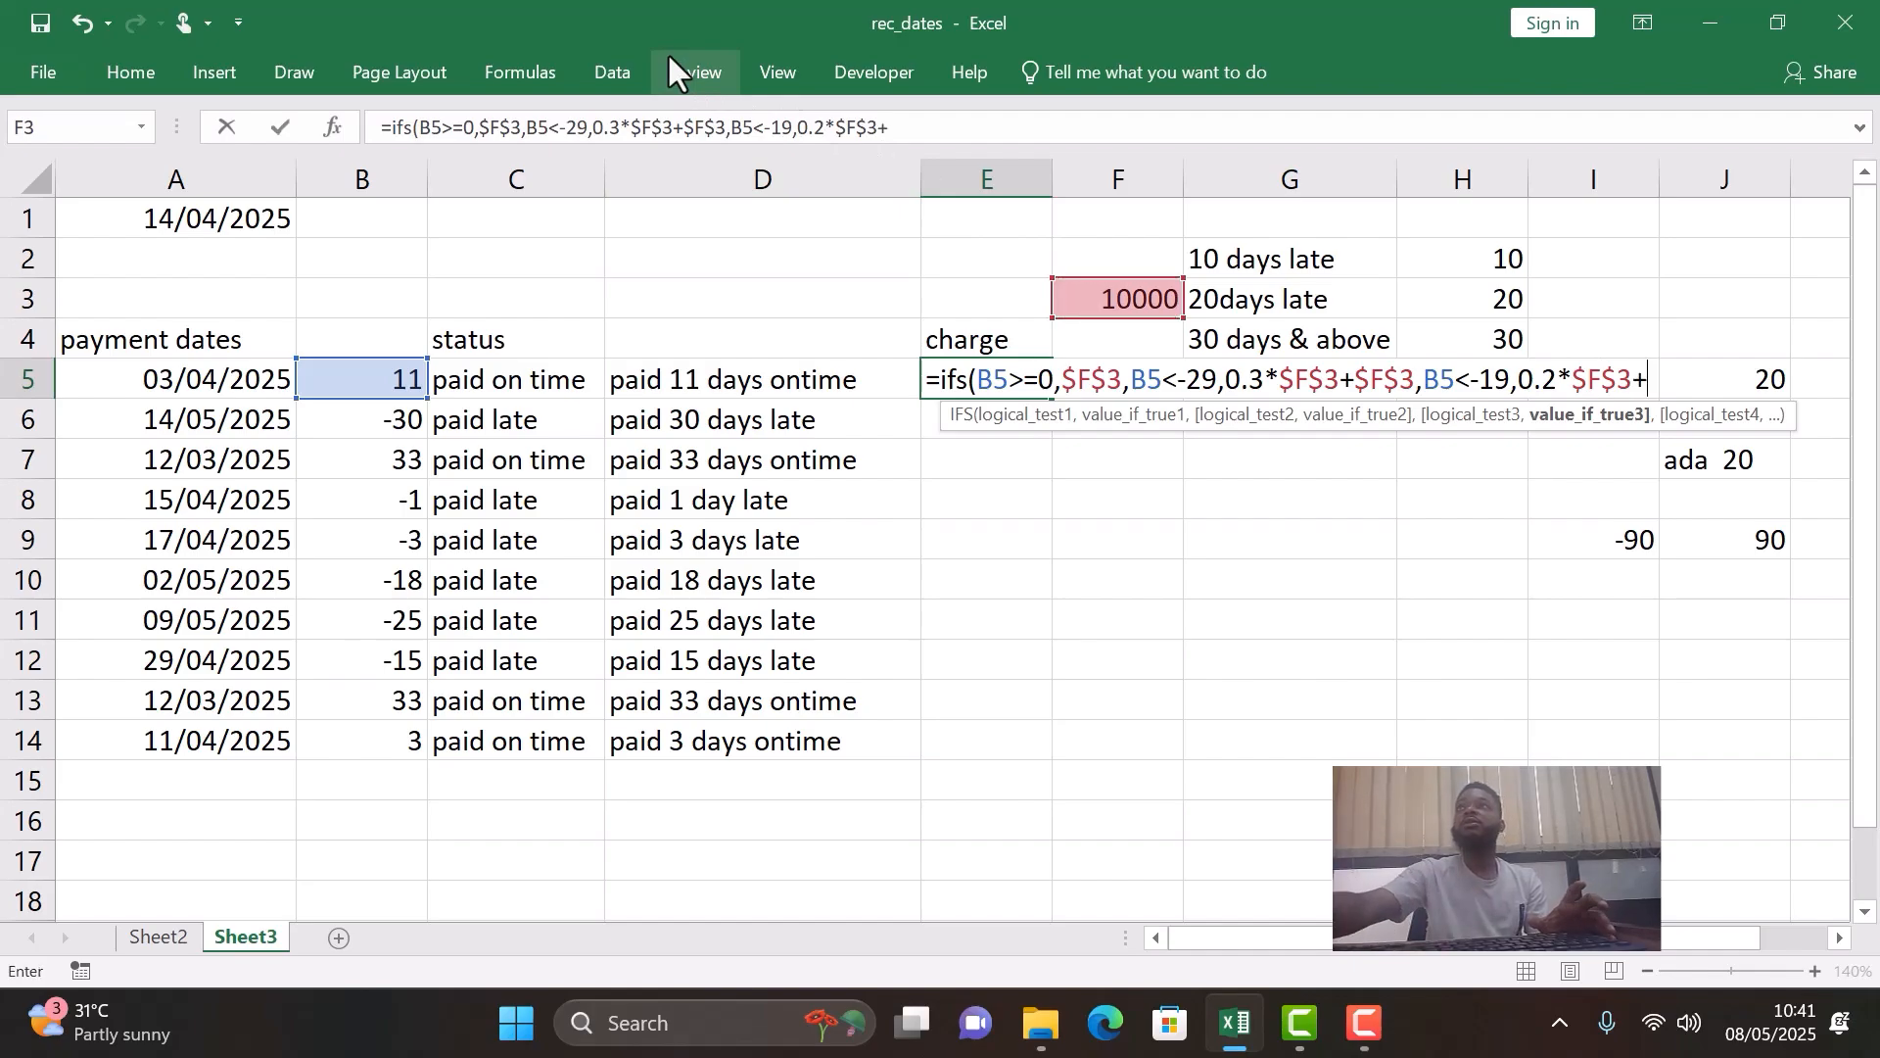
pyautogui.click(1131, 301)
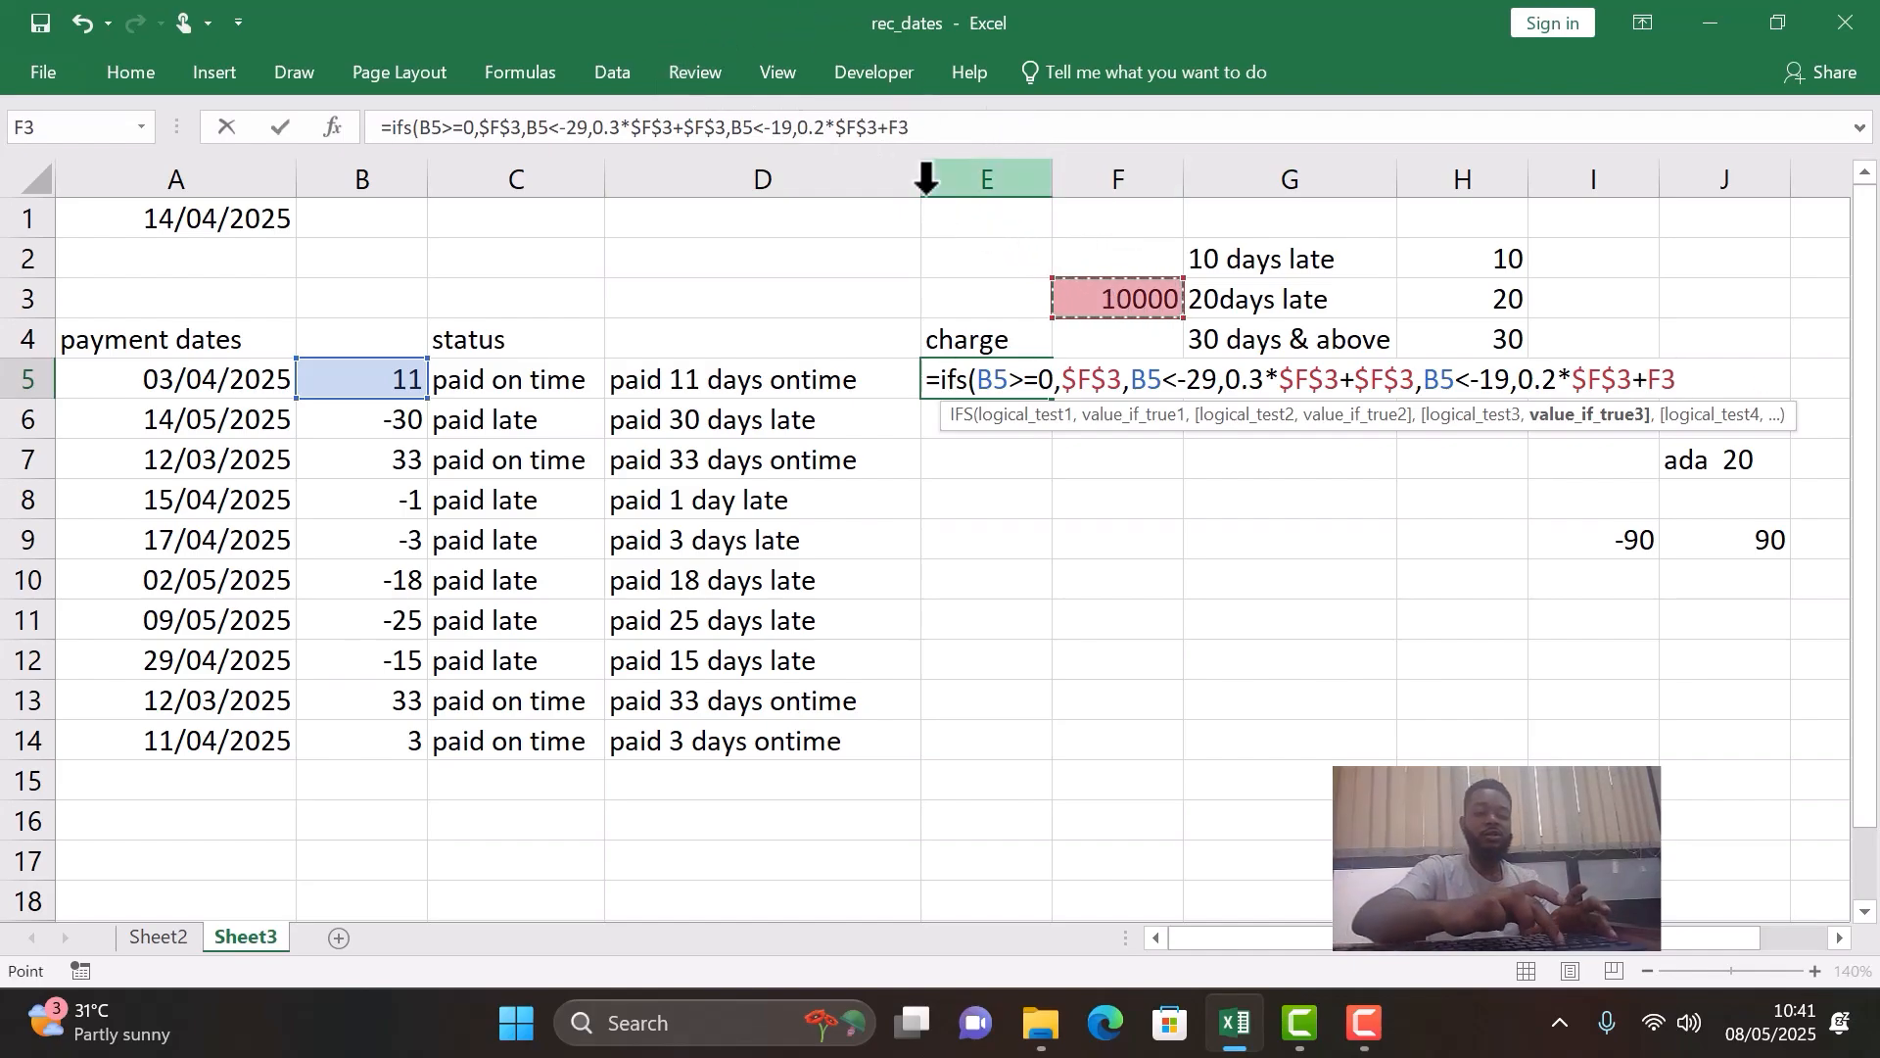
pyautogui.press('F4')
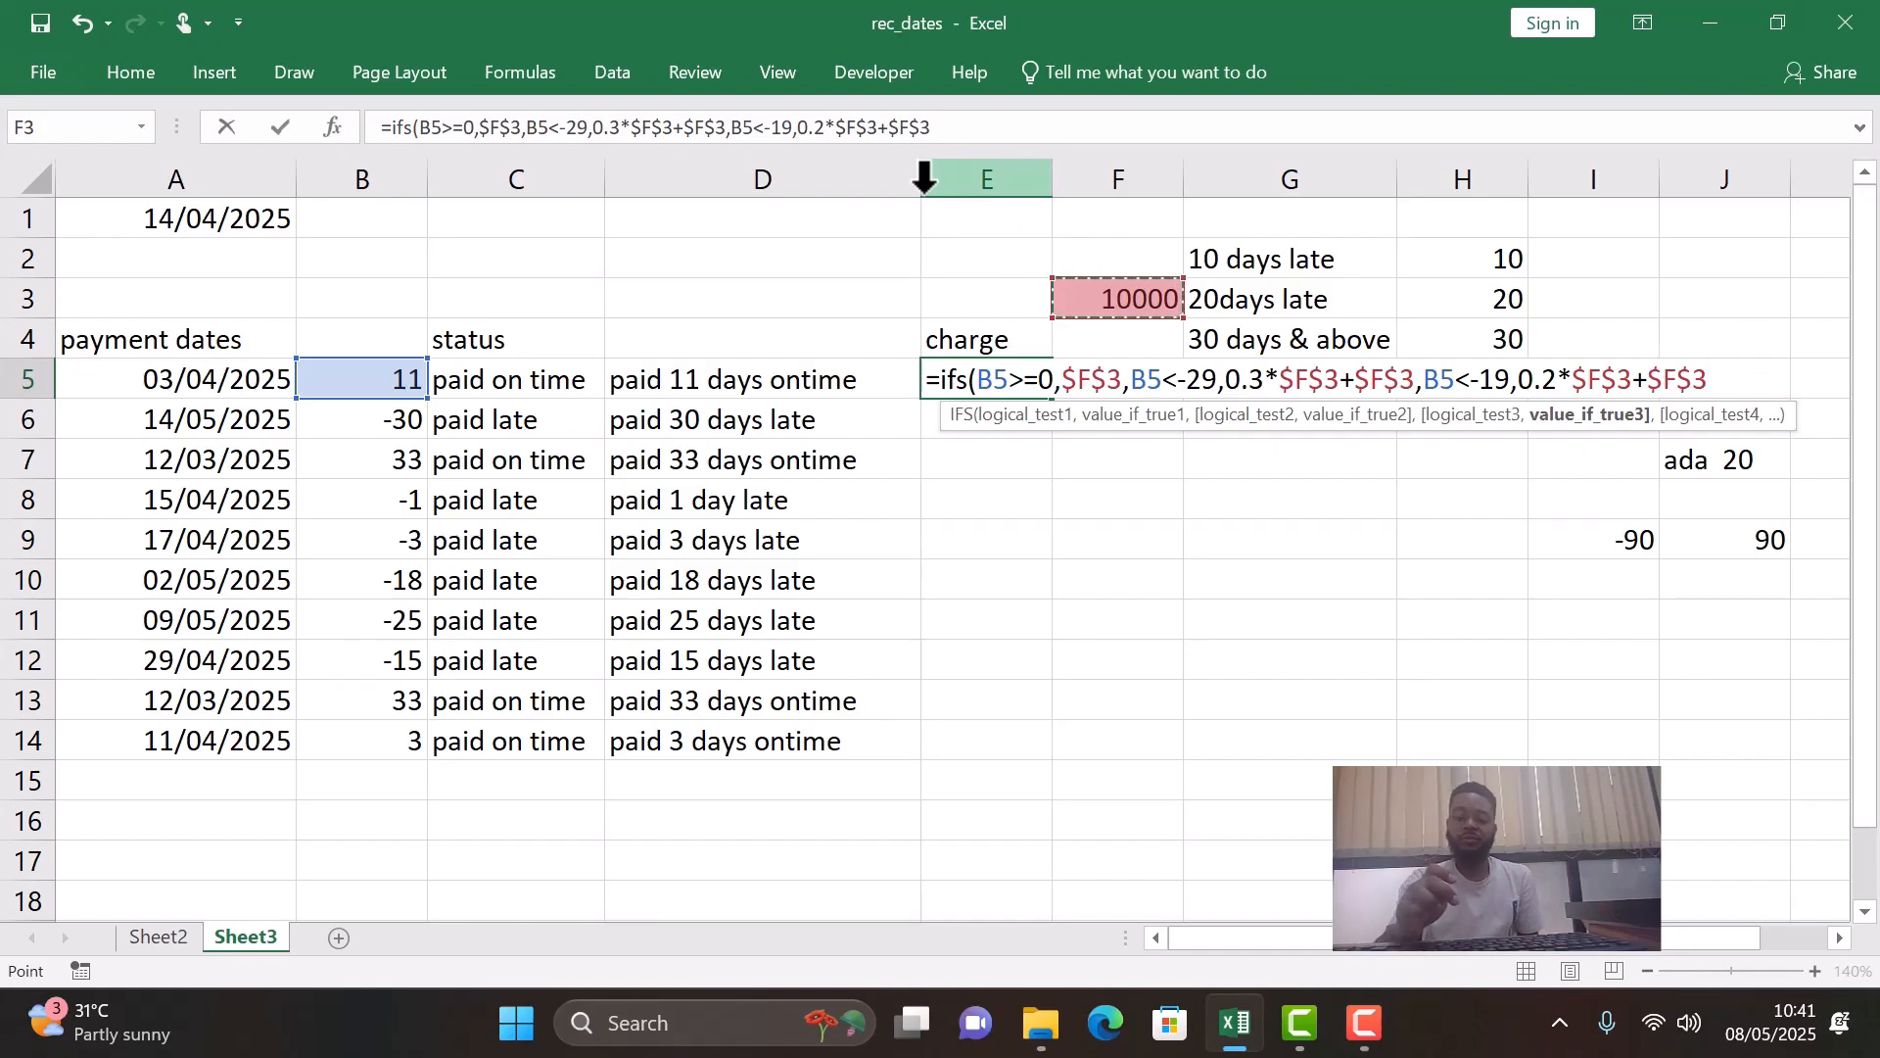
# - Add B5<-9 as the fourth logical test at the end of the IFS formula in E5
pyautogui.write(',')
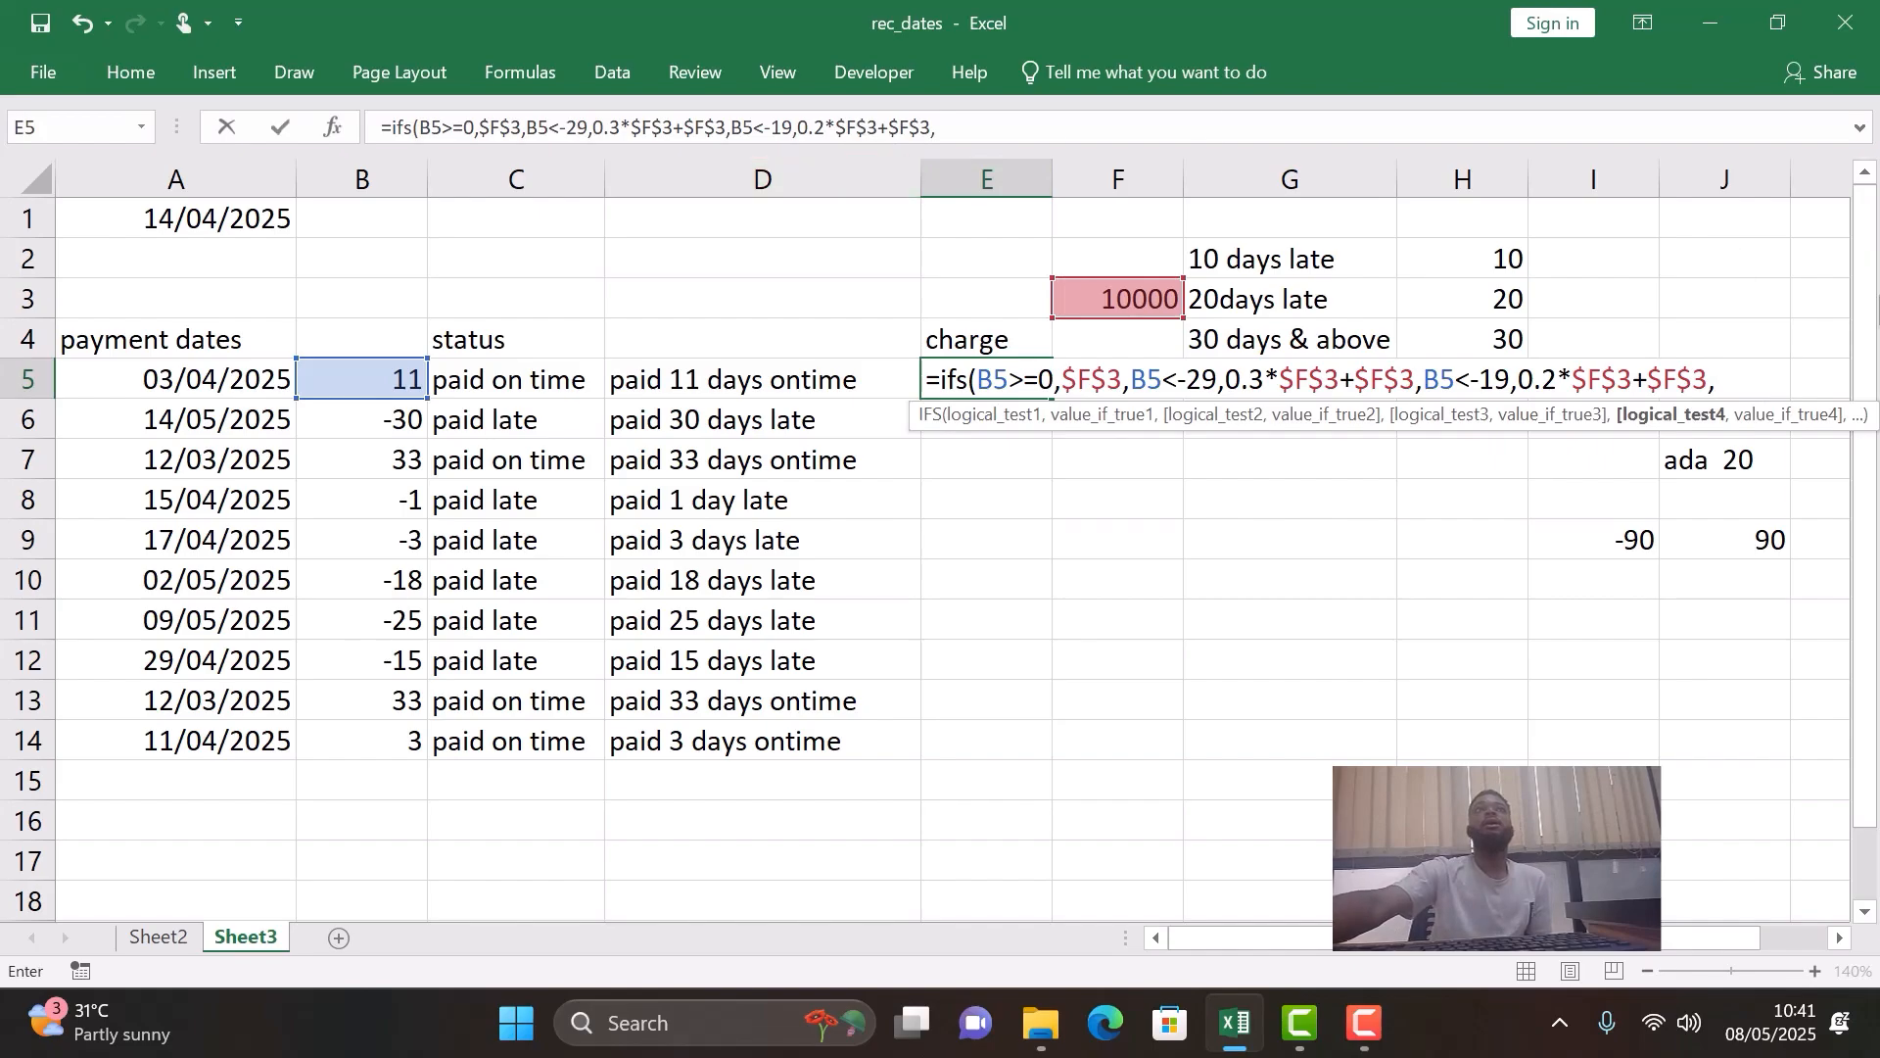
pyautogui.click(345, 382)
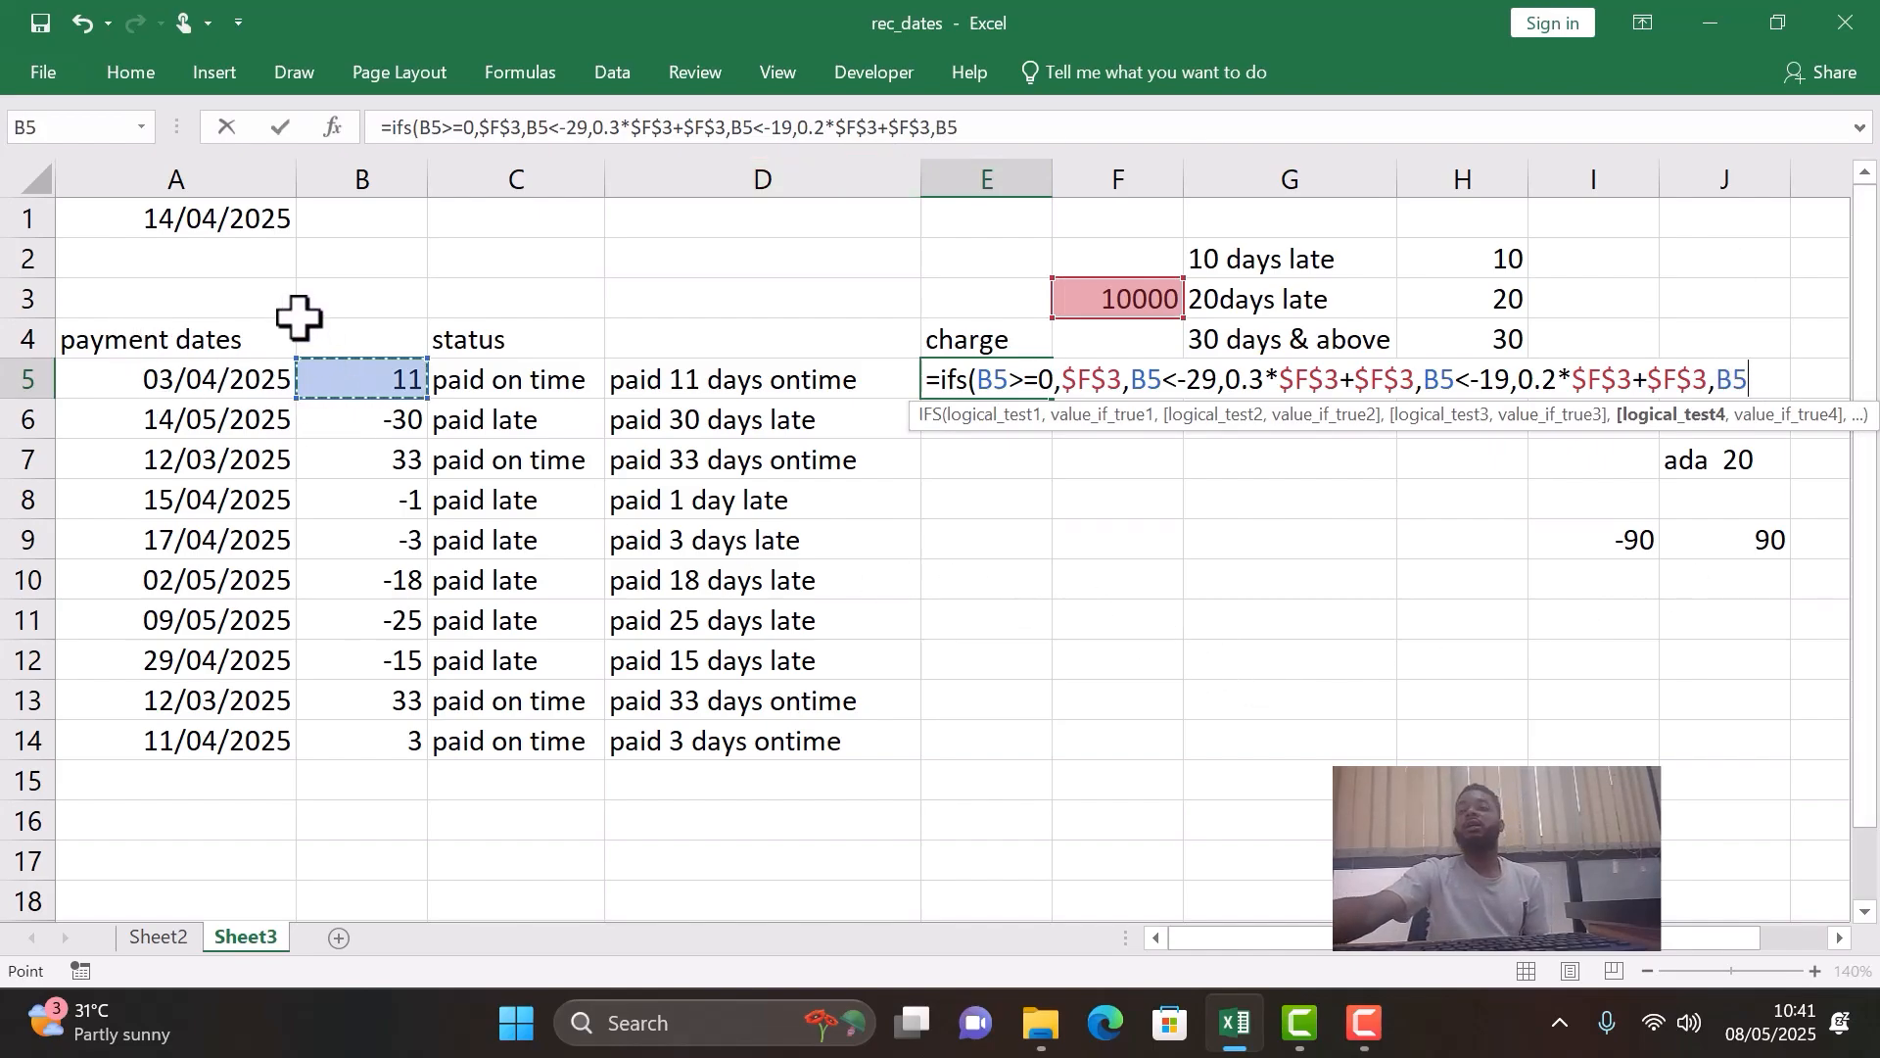
pyautogui.write('<')
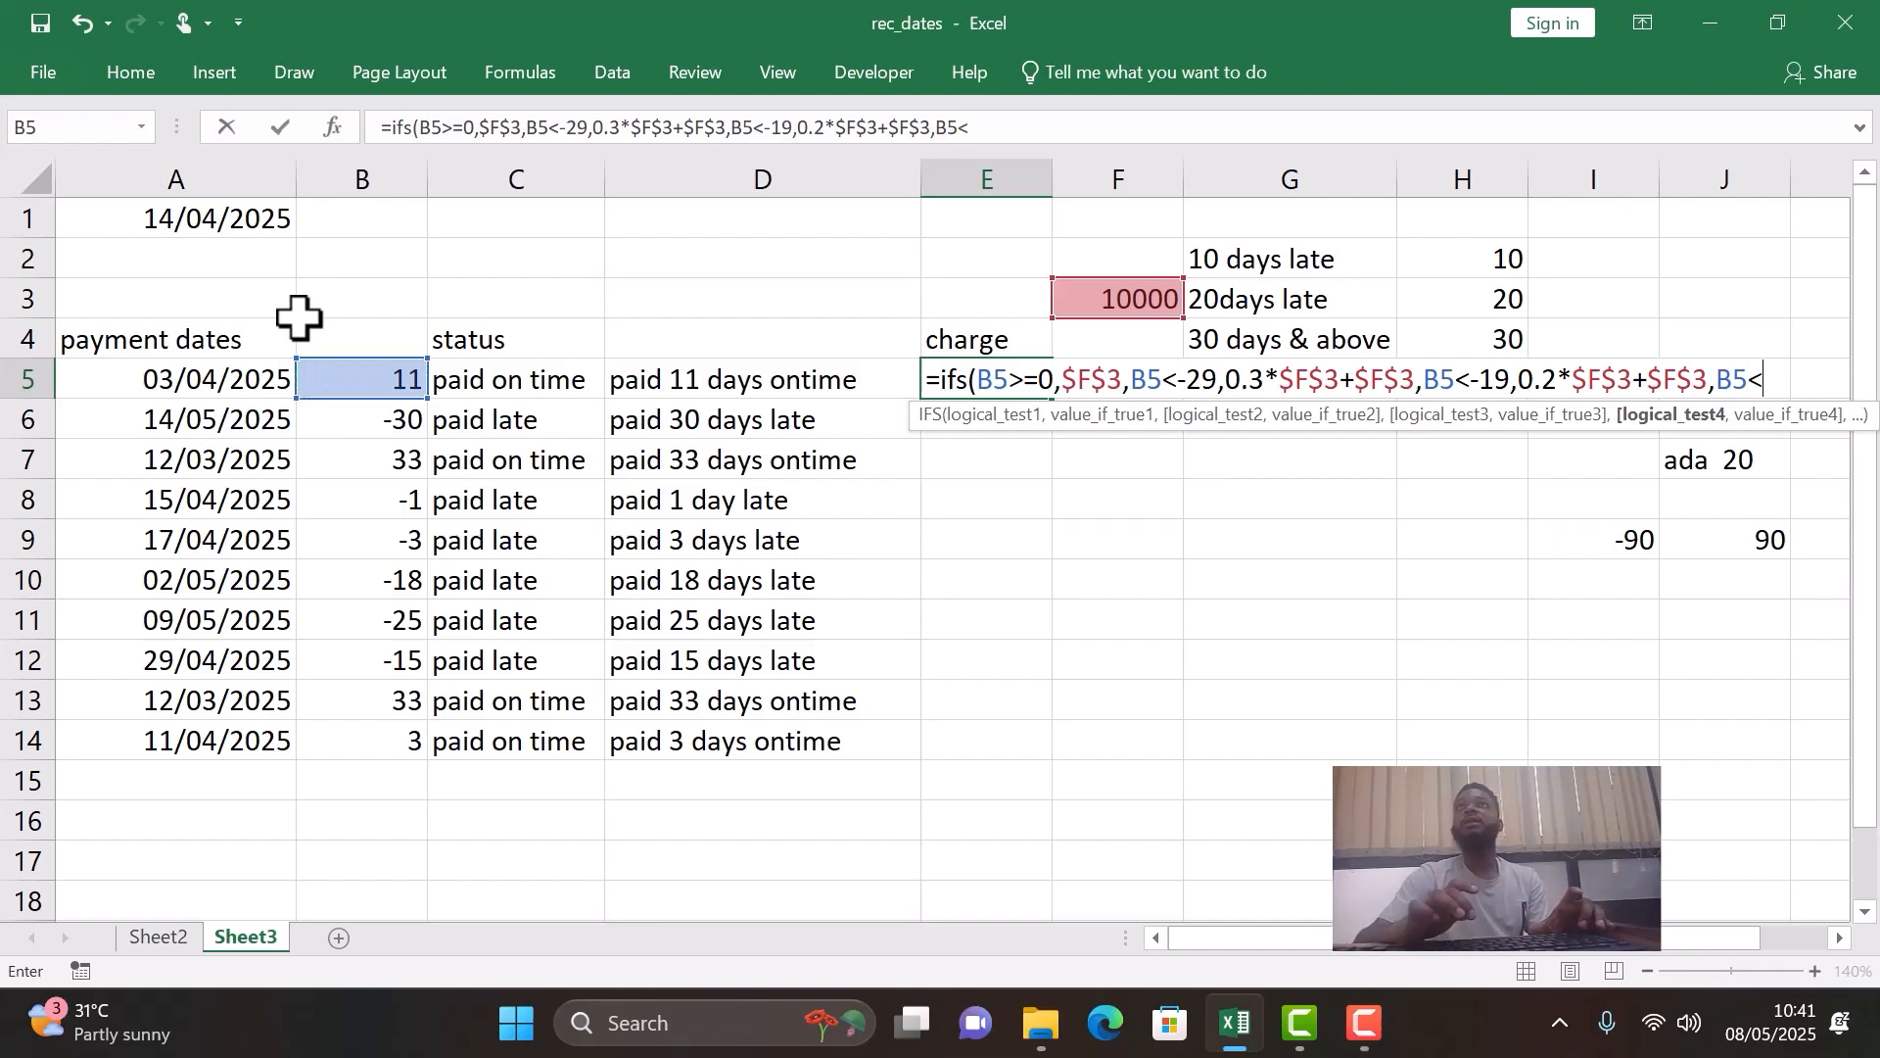
pyautogui.write('-9')
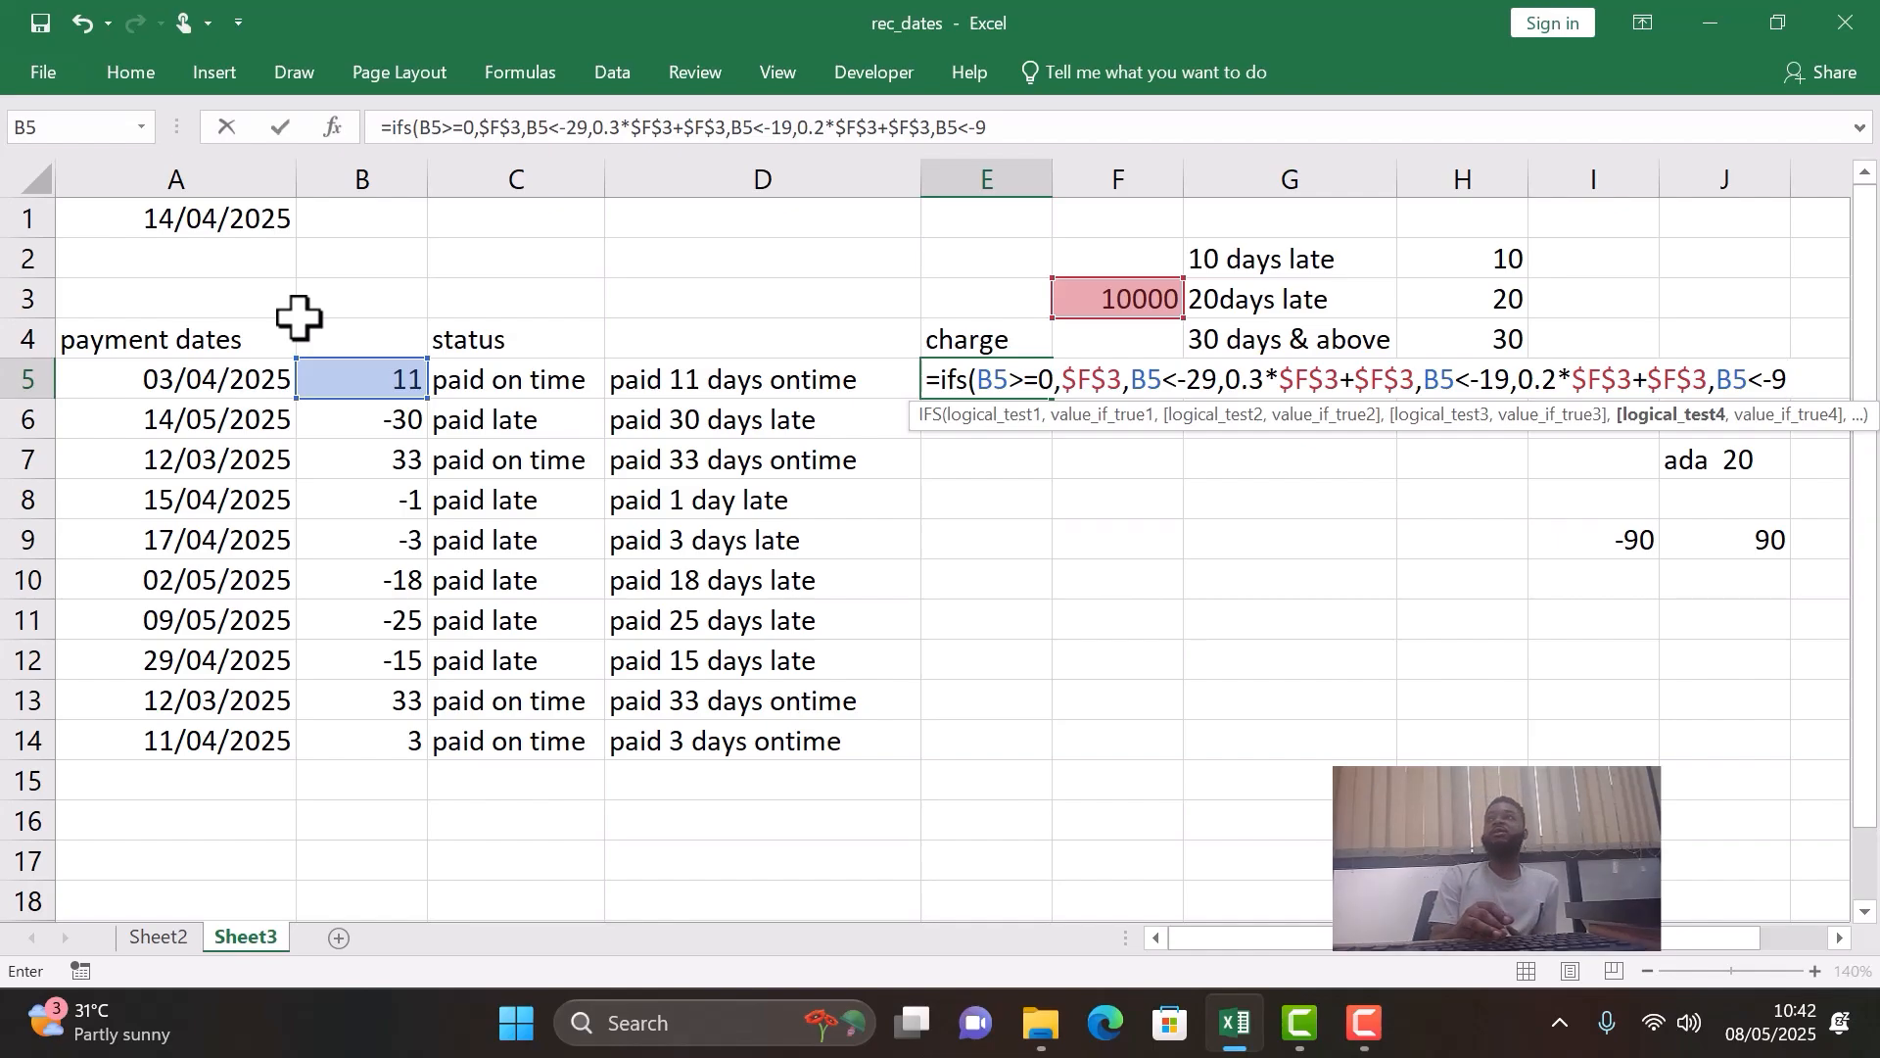
# - Enter 0.1*$F$3+$F$3 as the result for the B5<-9 test, with both F3 references absolute
pyautogui.write(',')
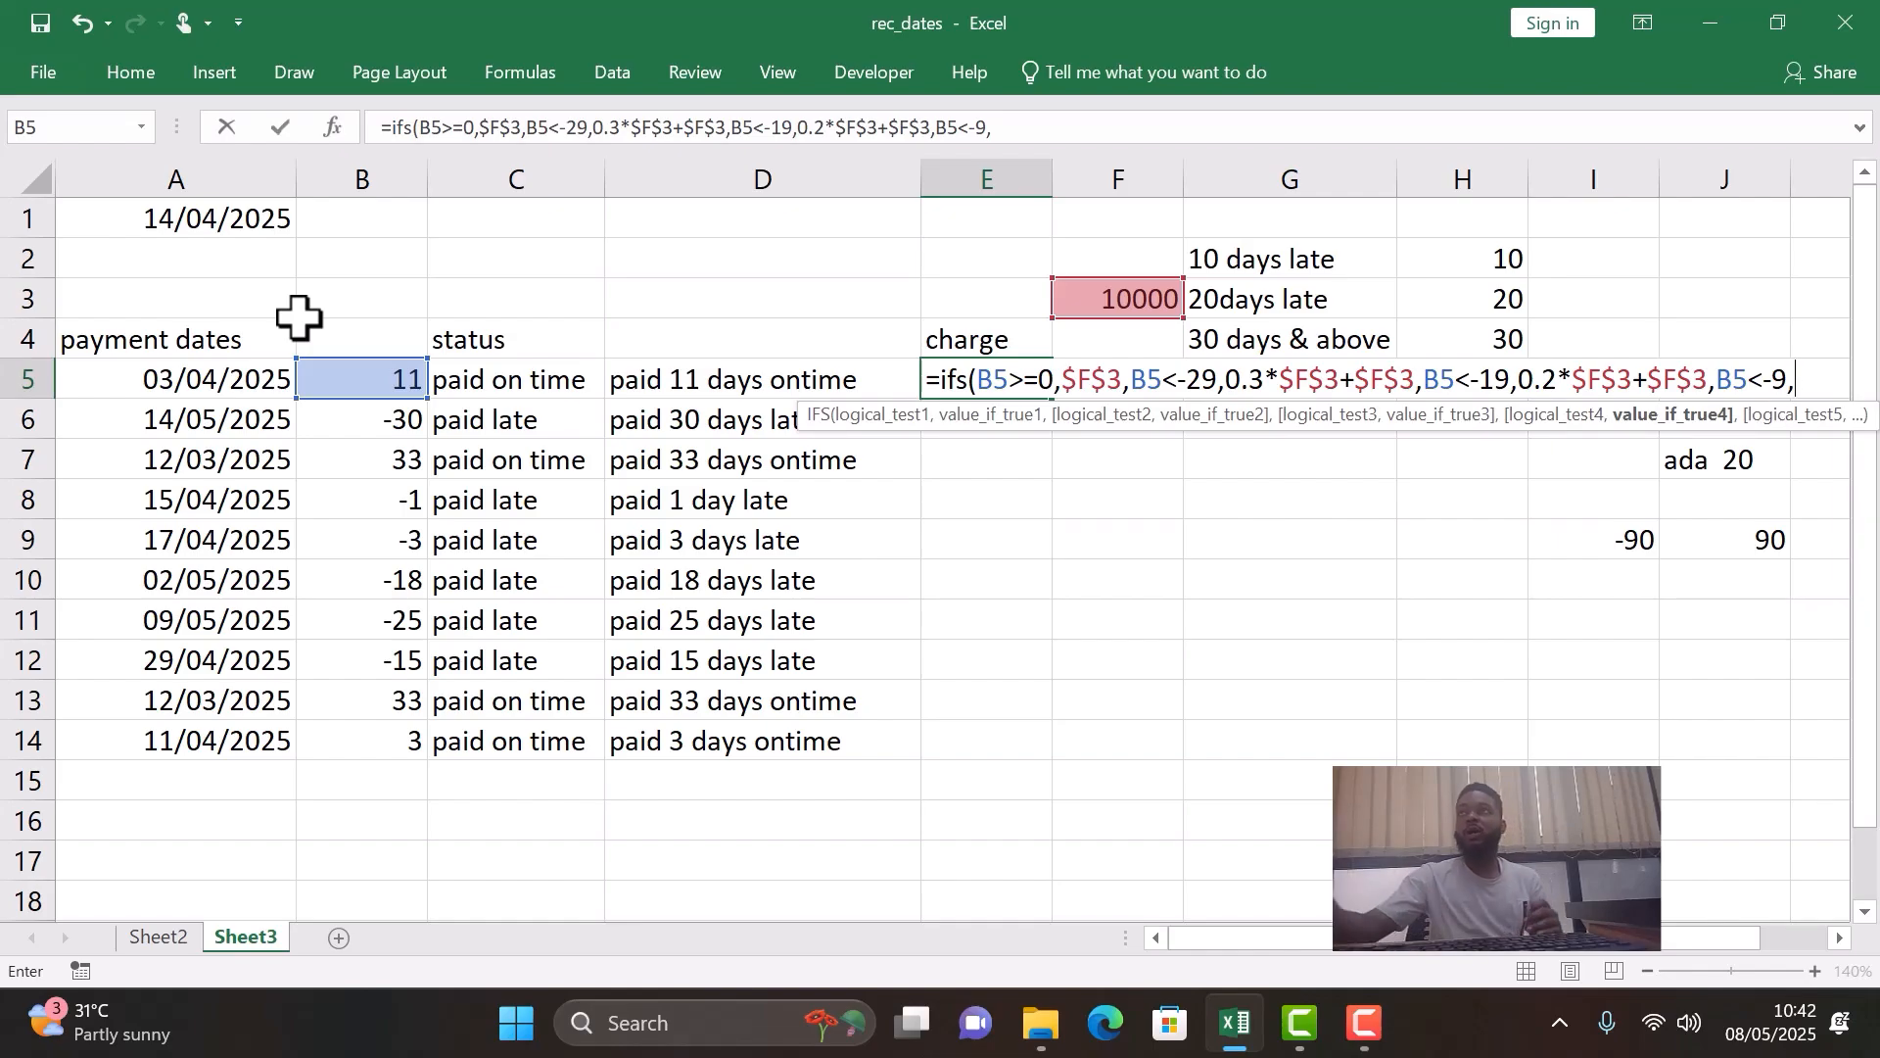
pyautogui.write('0.1')
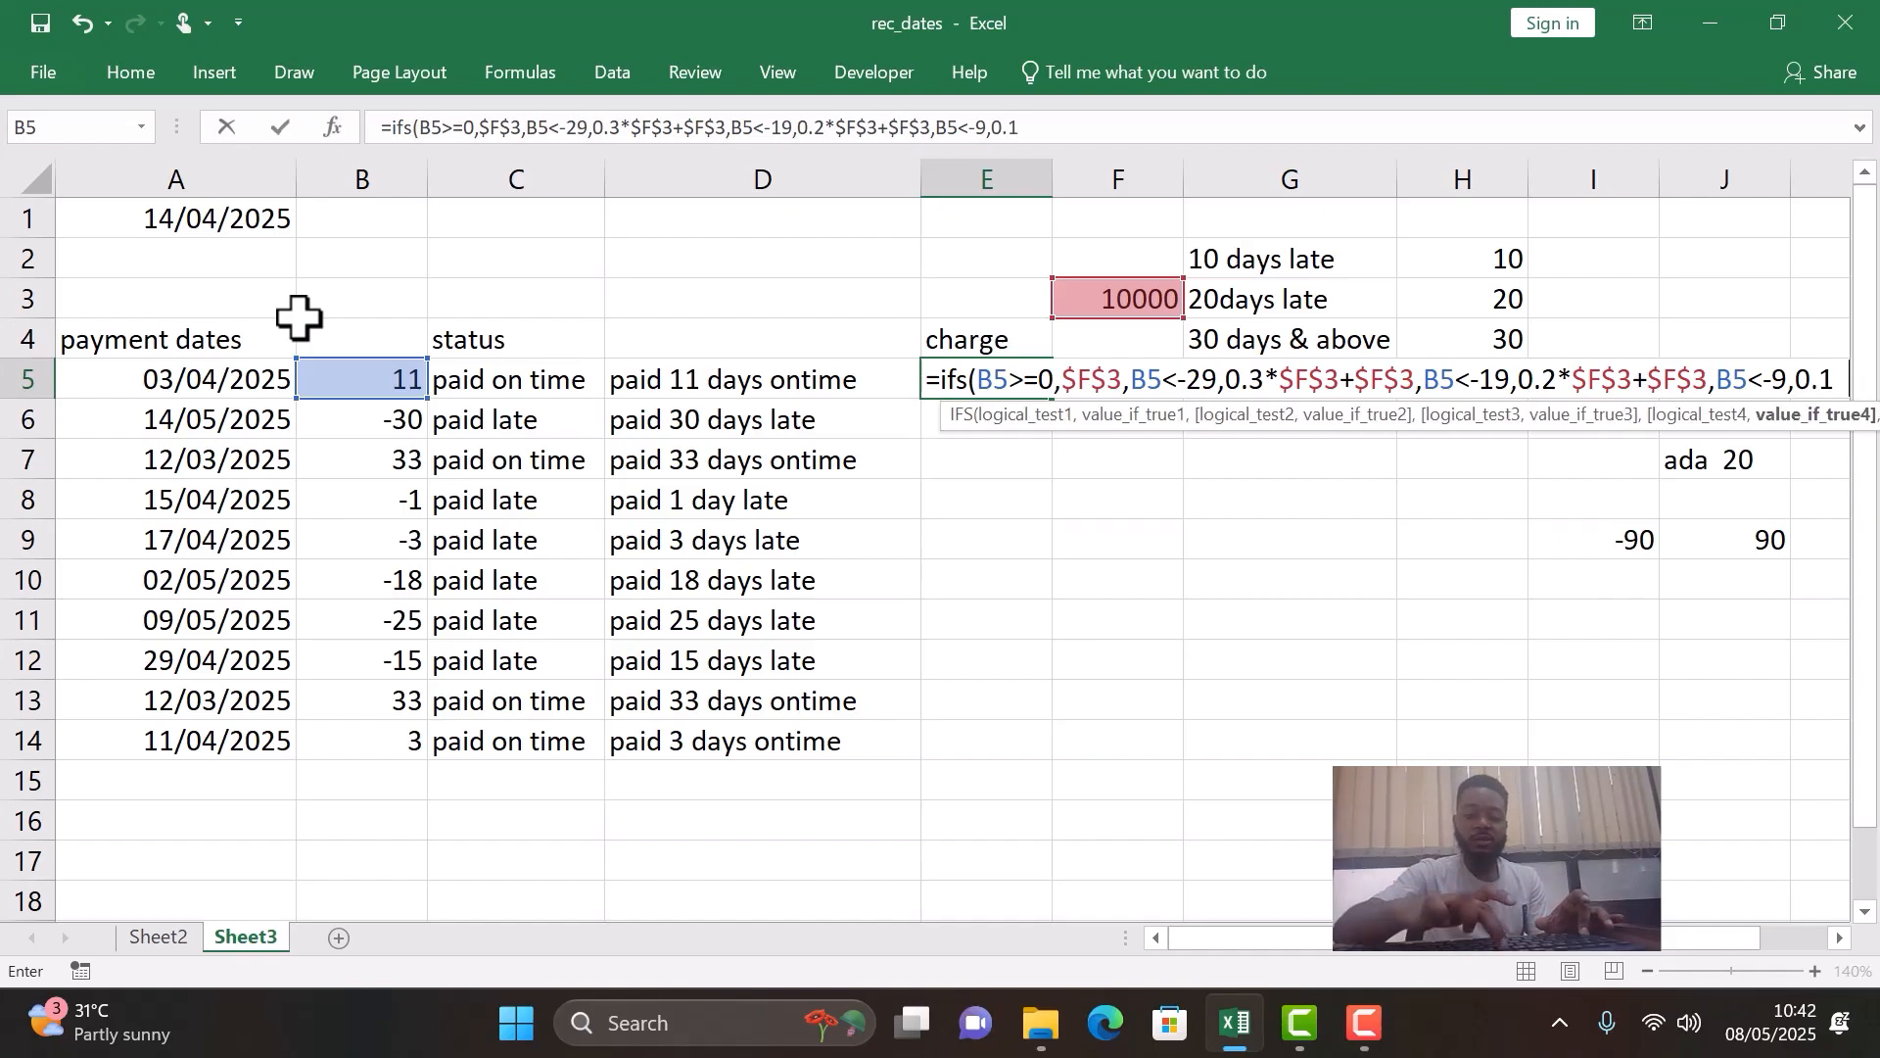
pyautogui.write('*f3')
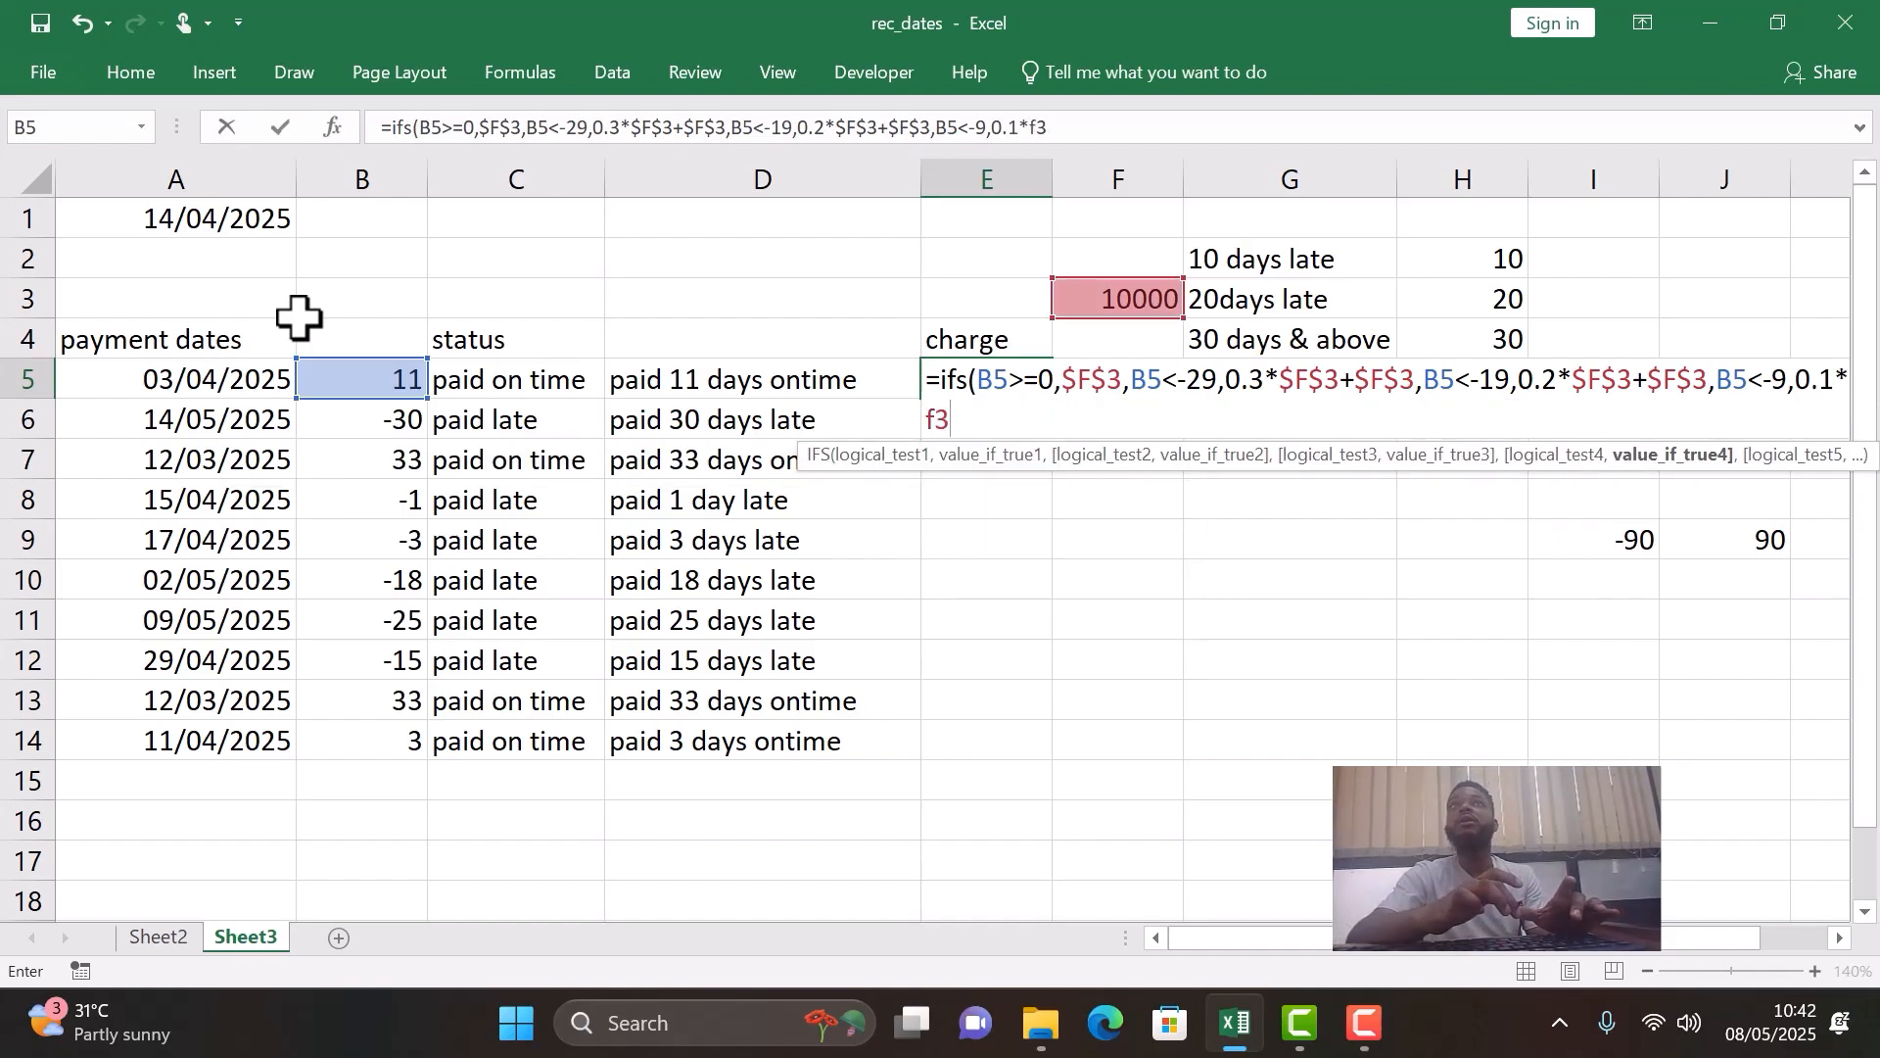
pyautogui.press('F4')
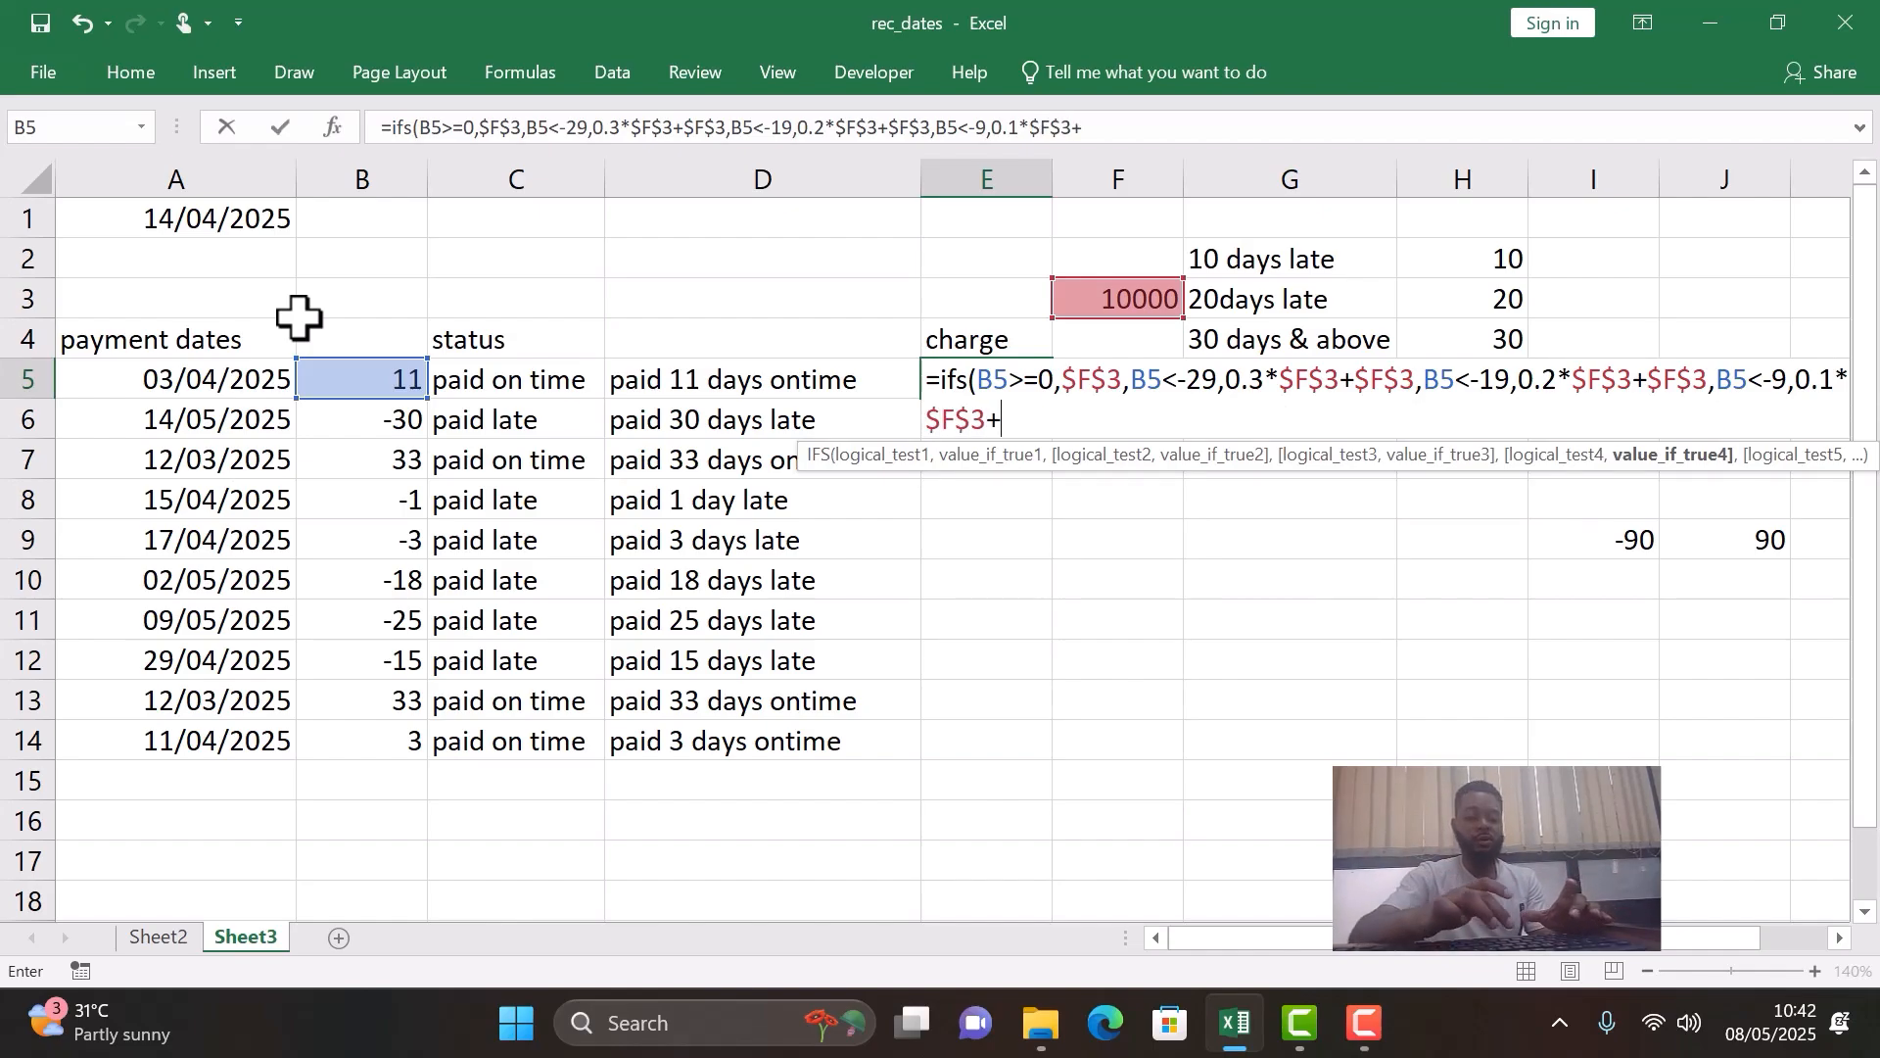
pyautogui.write('+f3')
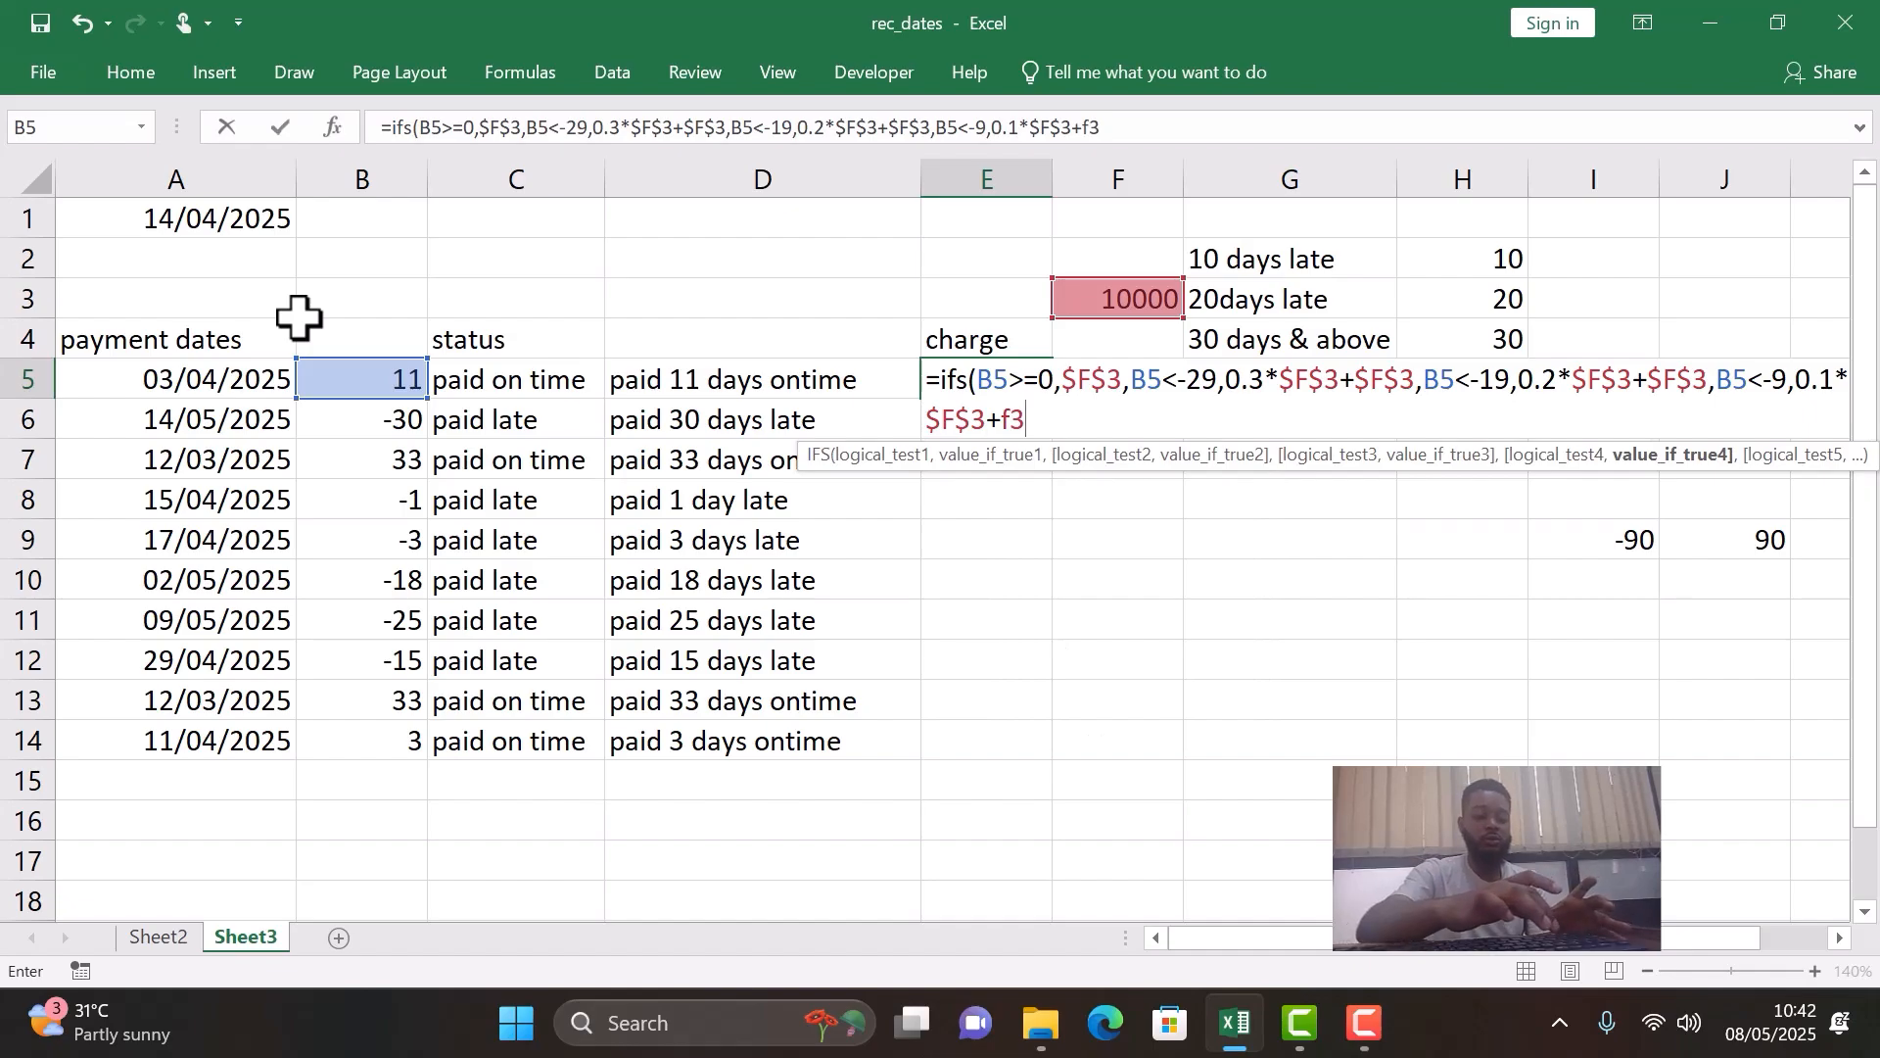
pyautogui.press('F4')
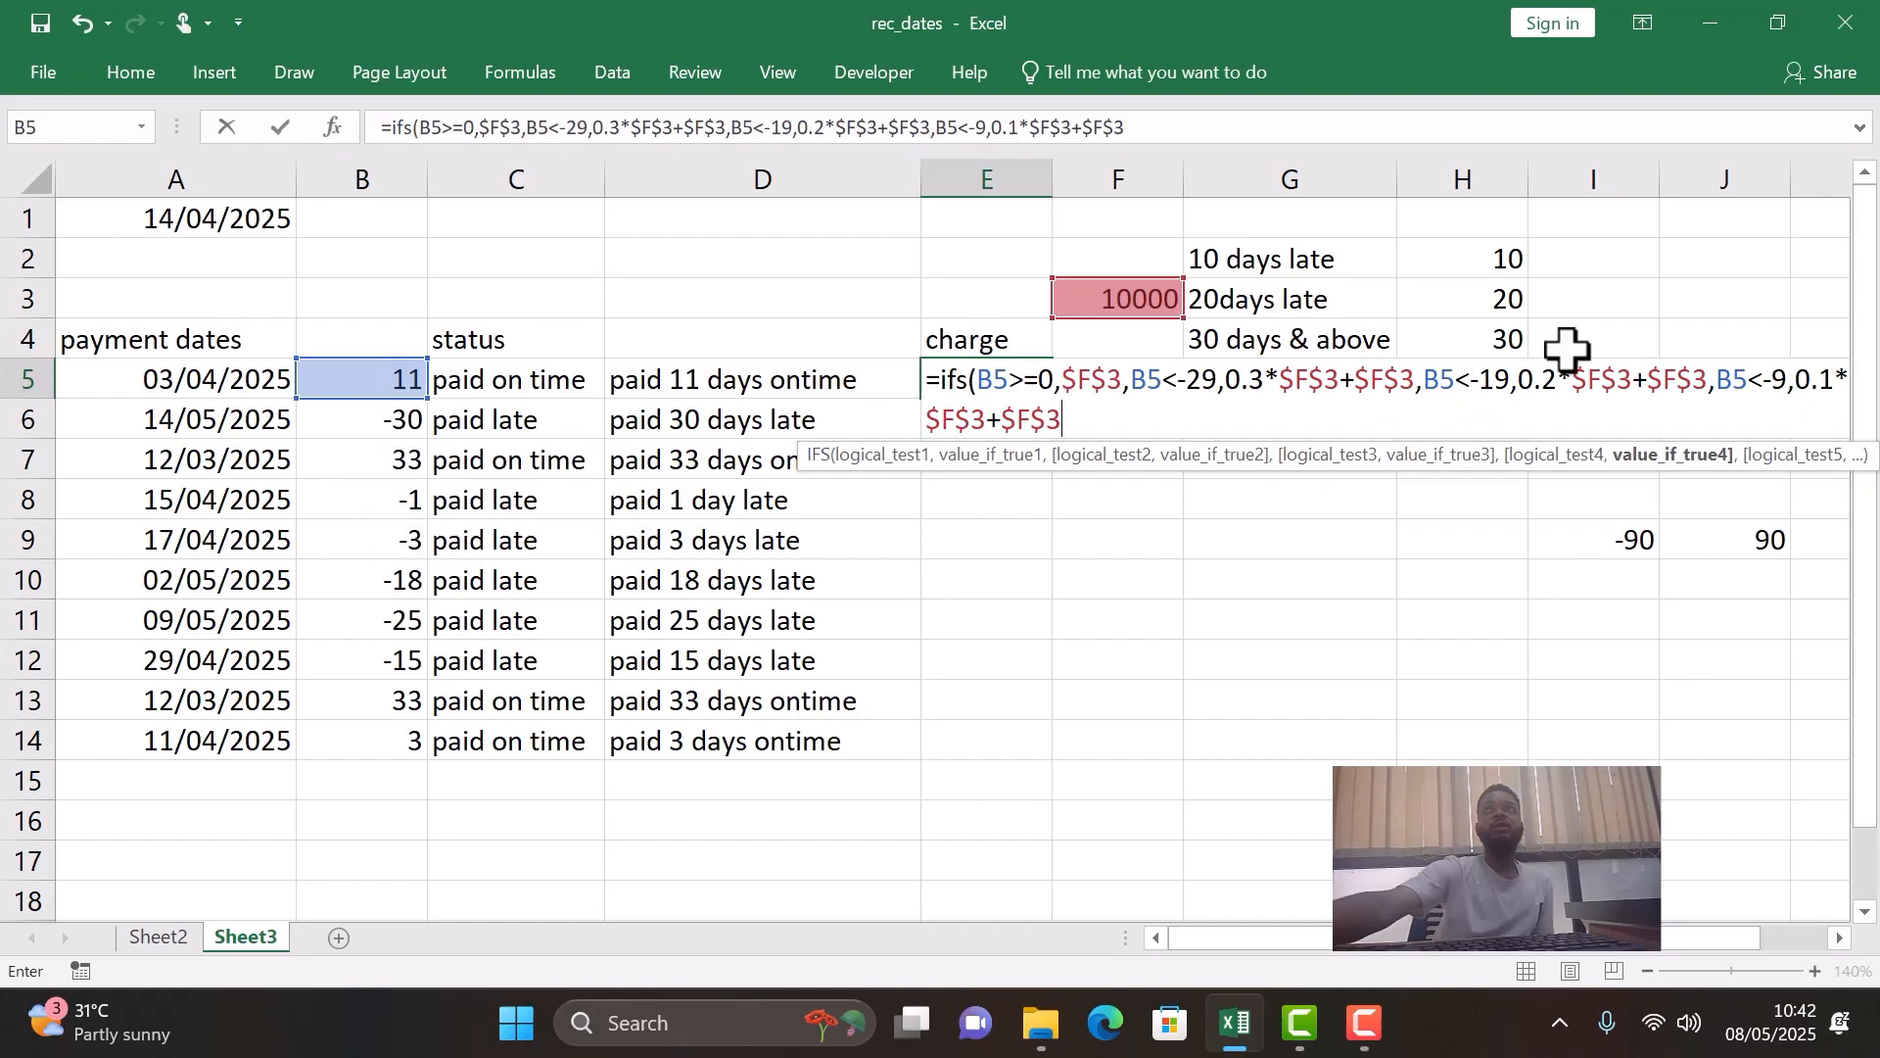
# - Change the fourth logical test to B5<0, then close and enter the IFS formula in E5
pyautogui.click(1785, 381)
pyautogui.click(1789, 381)
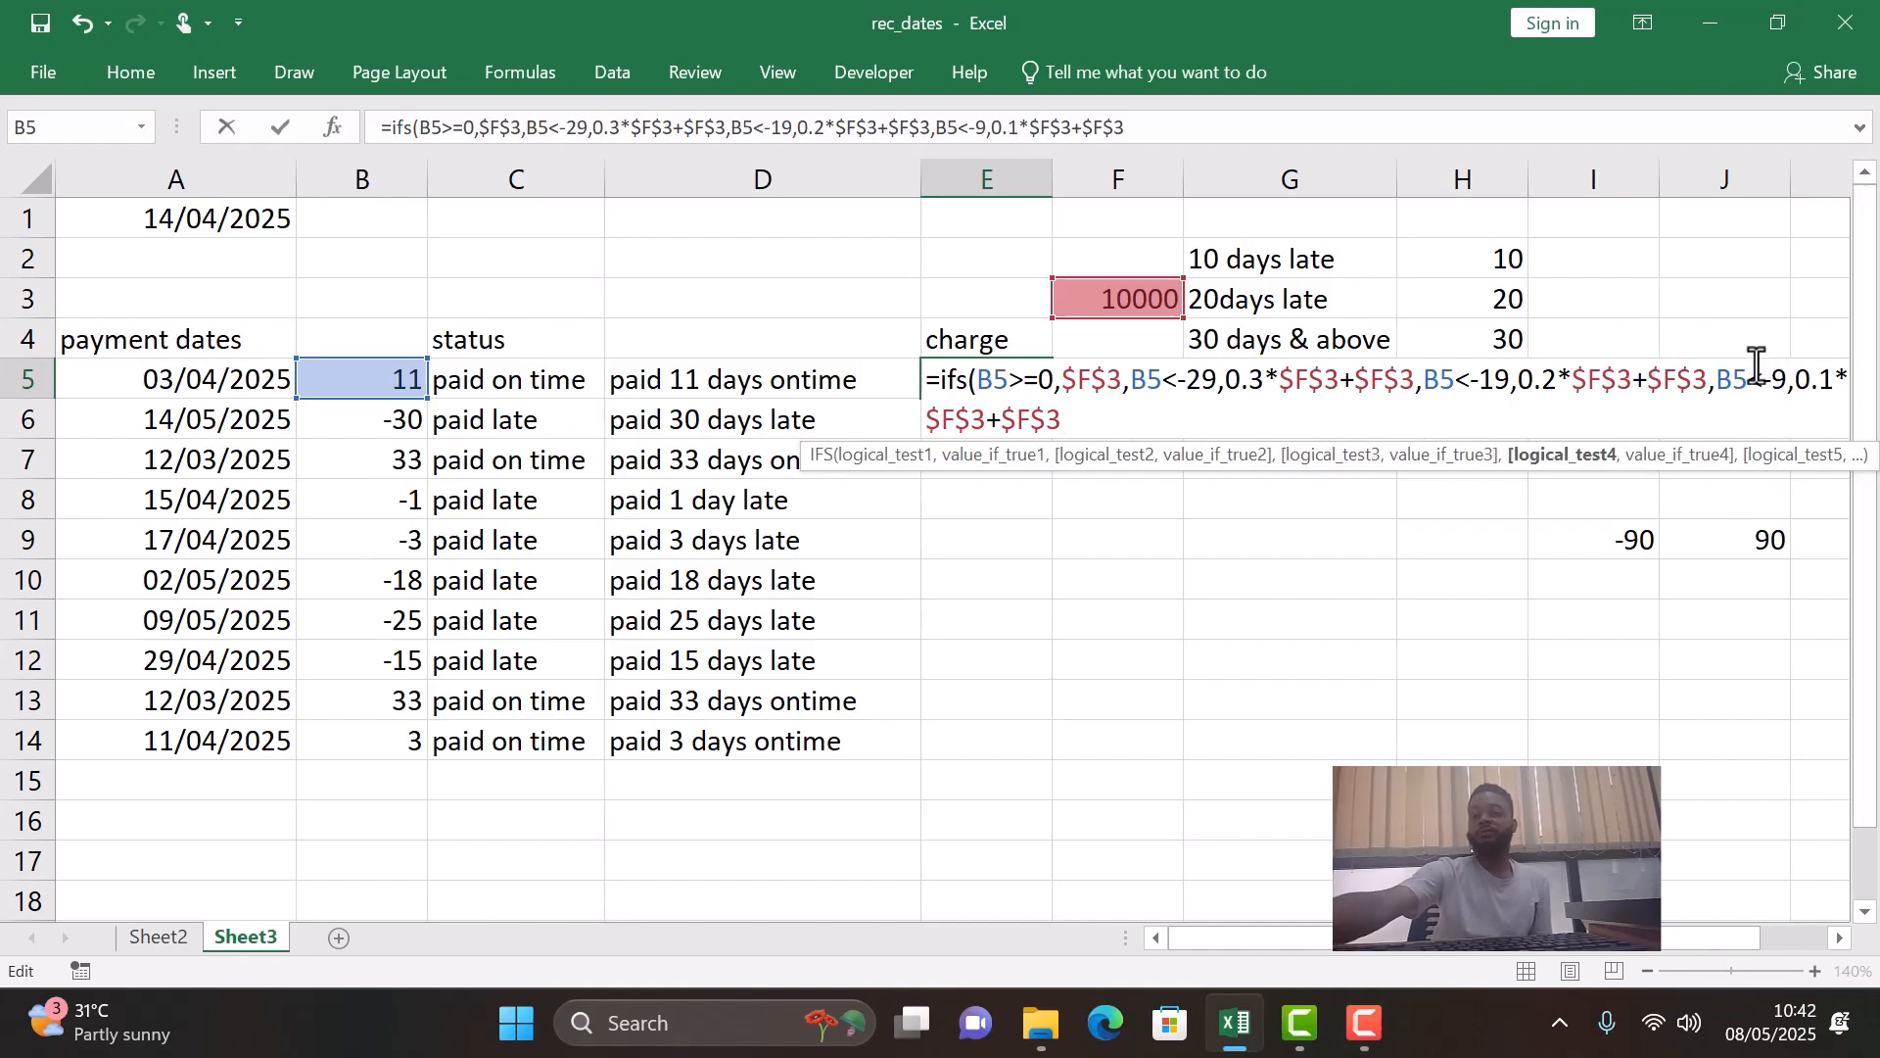
pyautogui.press('BackSpace')
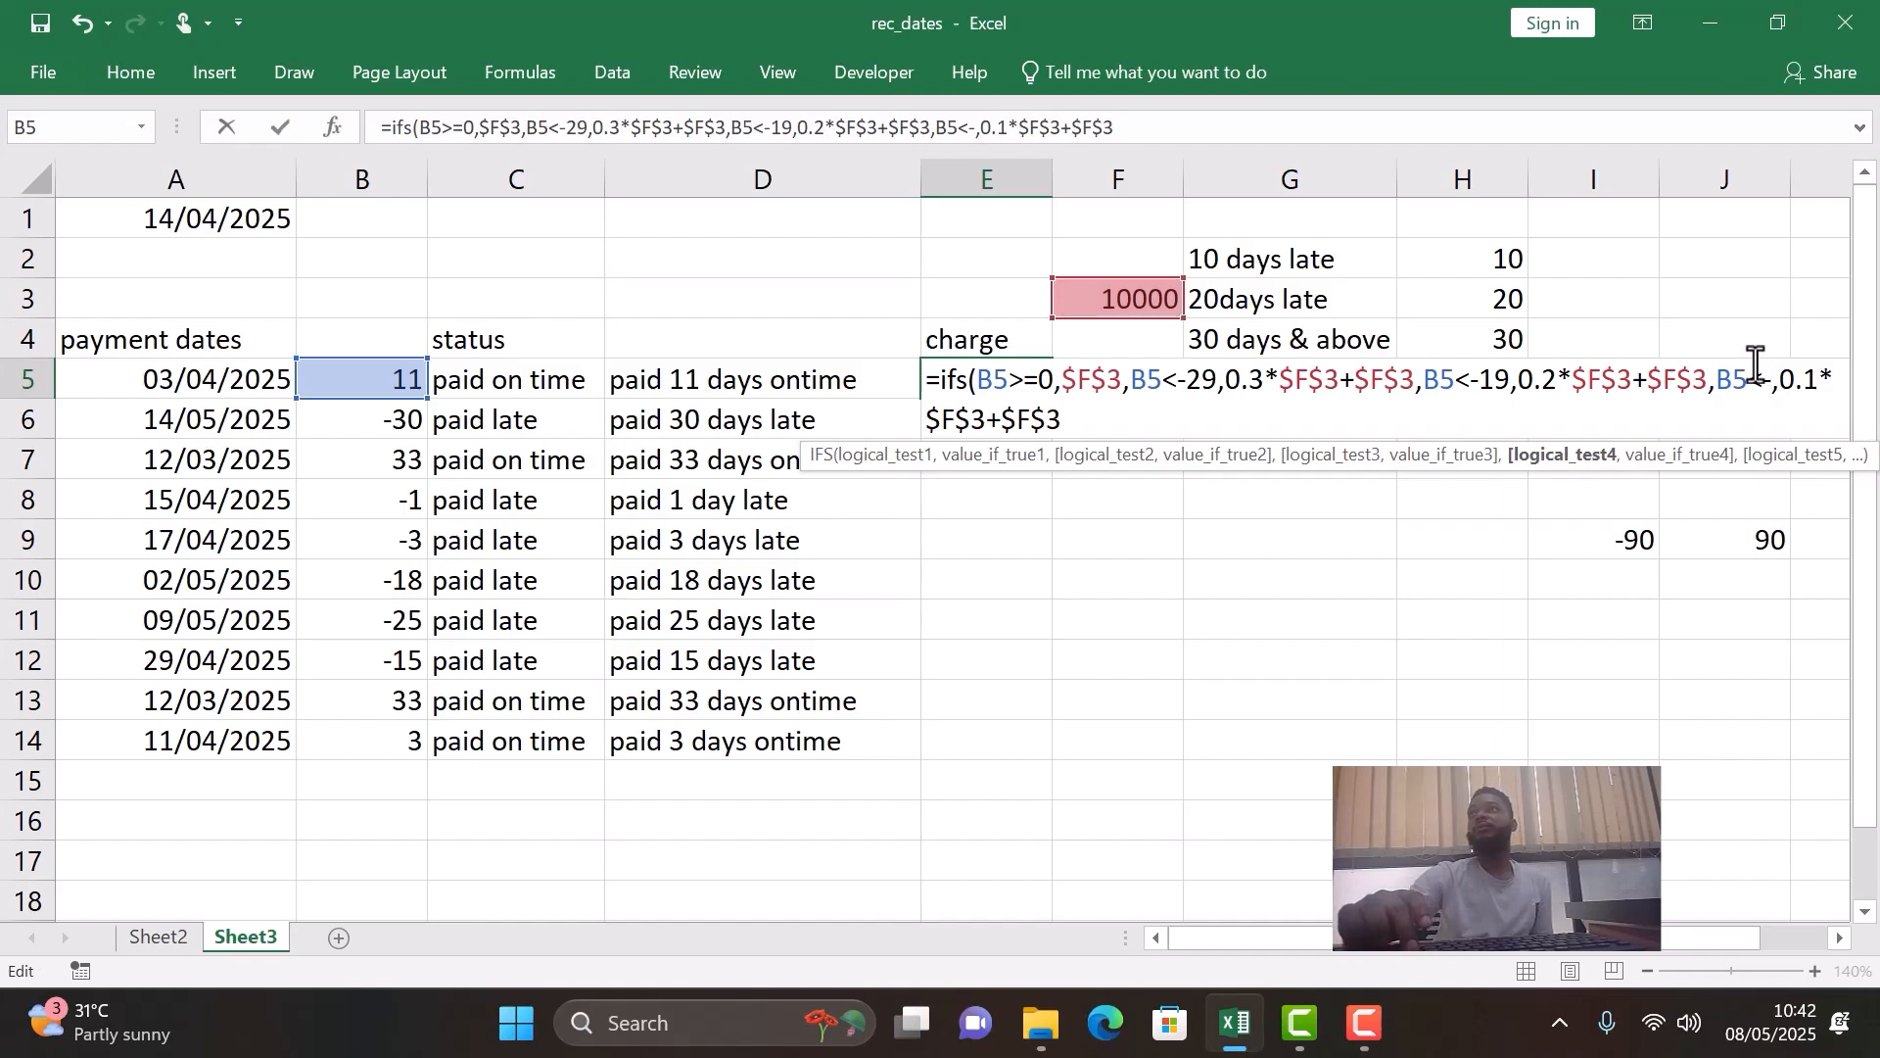
pyautogui.press('BackSpace')
pyautogui.write('0')
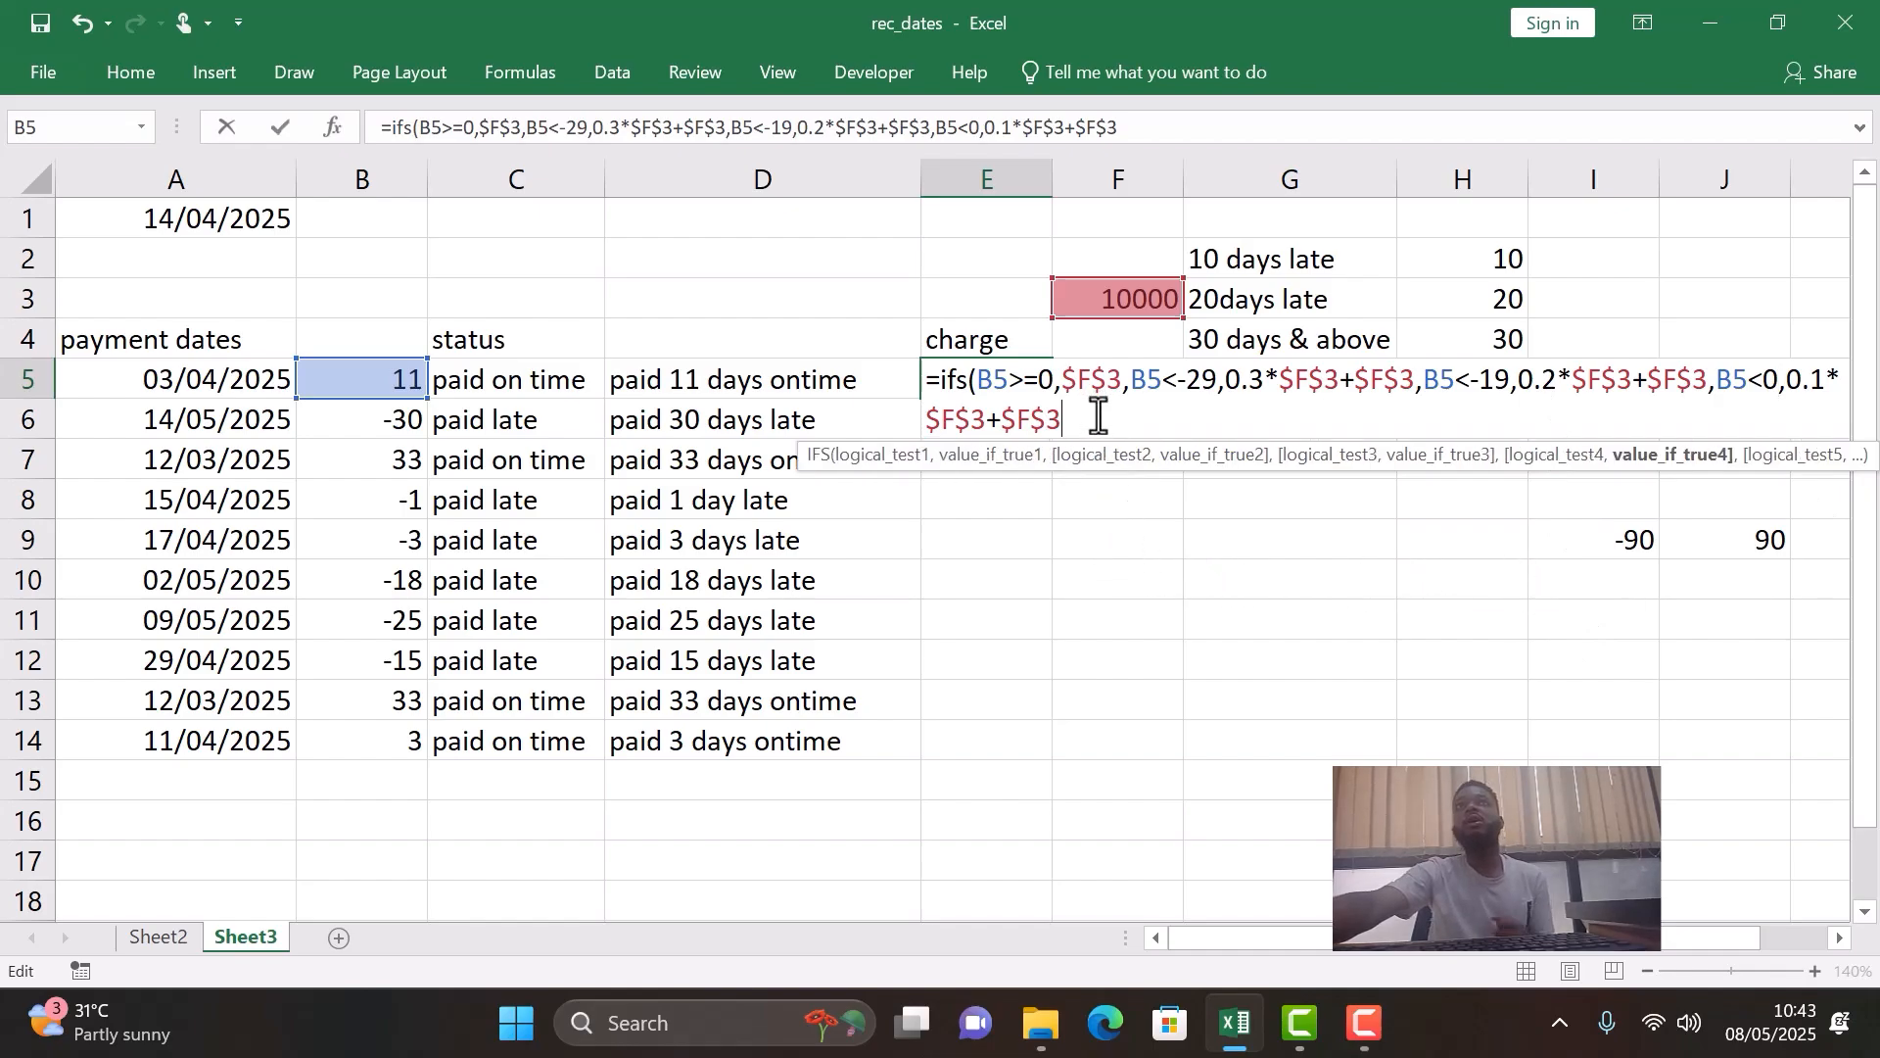
pyautogui.write(')')
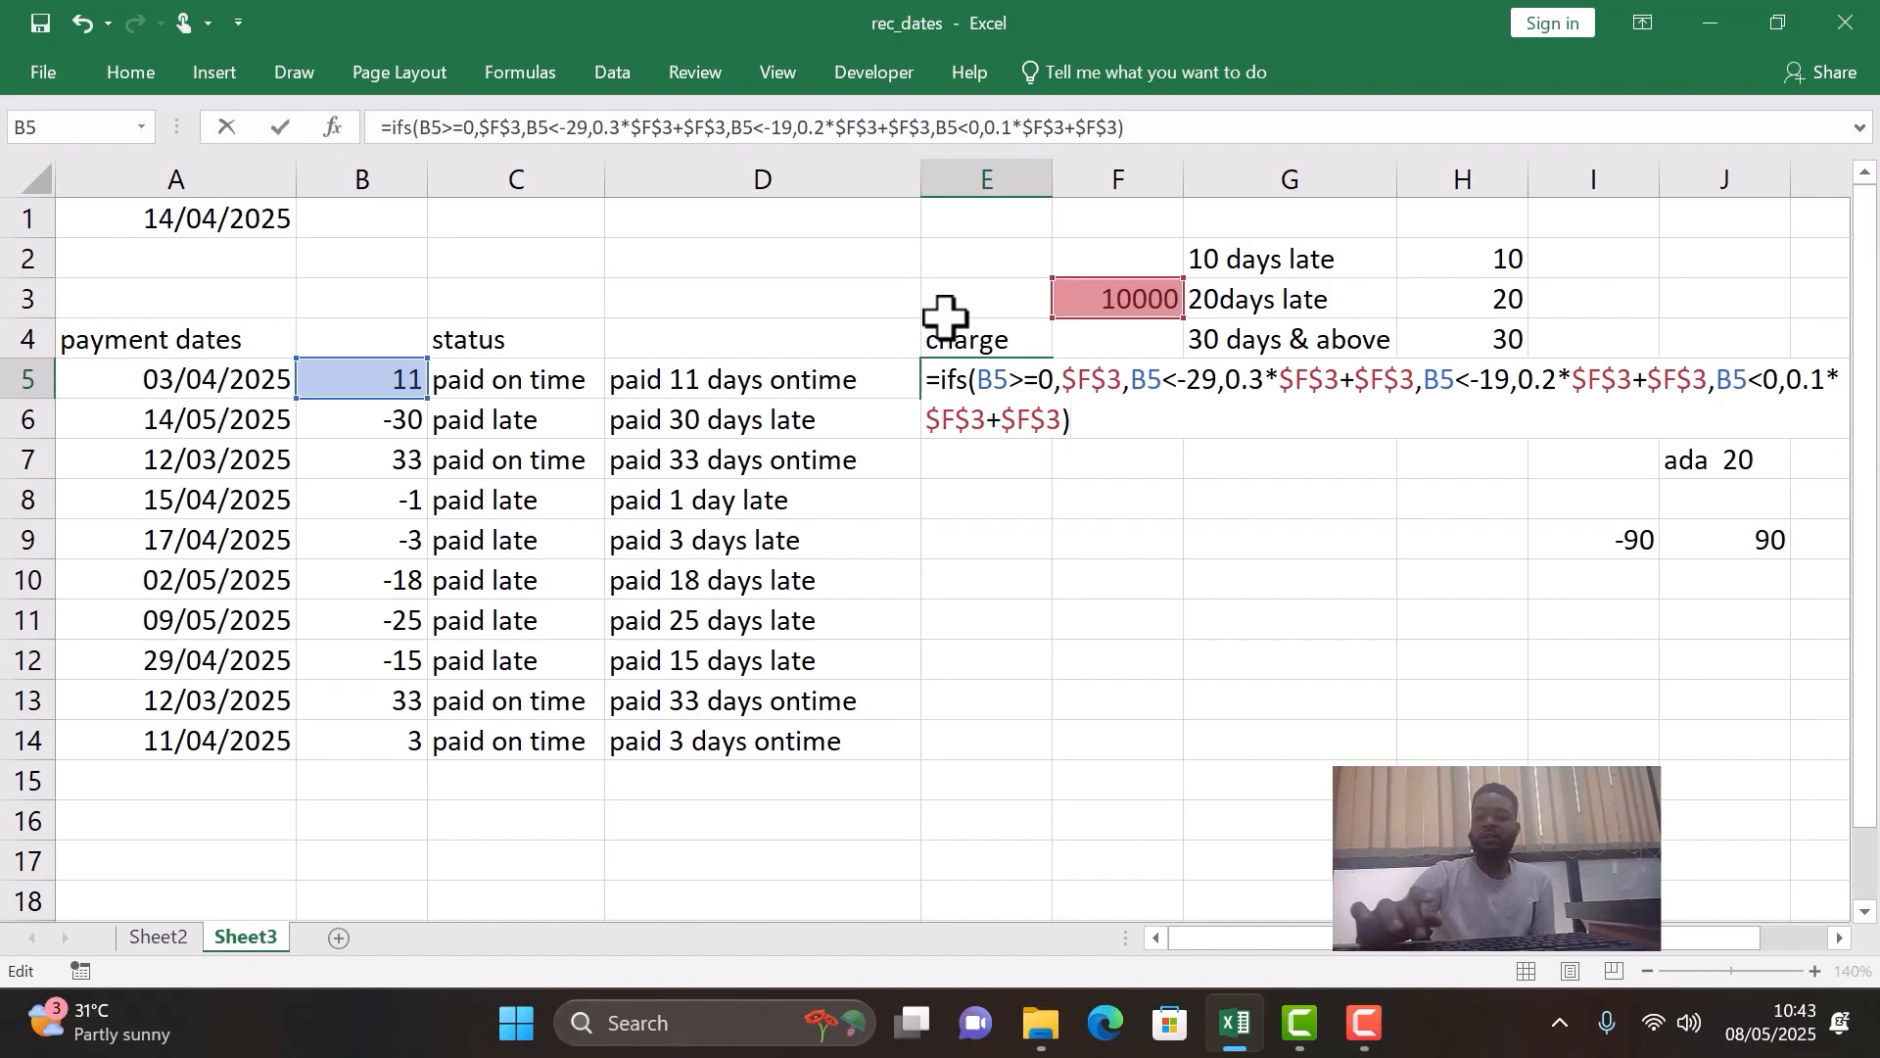
pyautogui.press('Return')
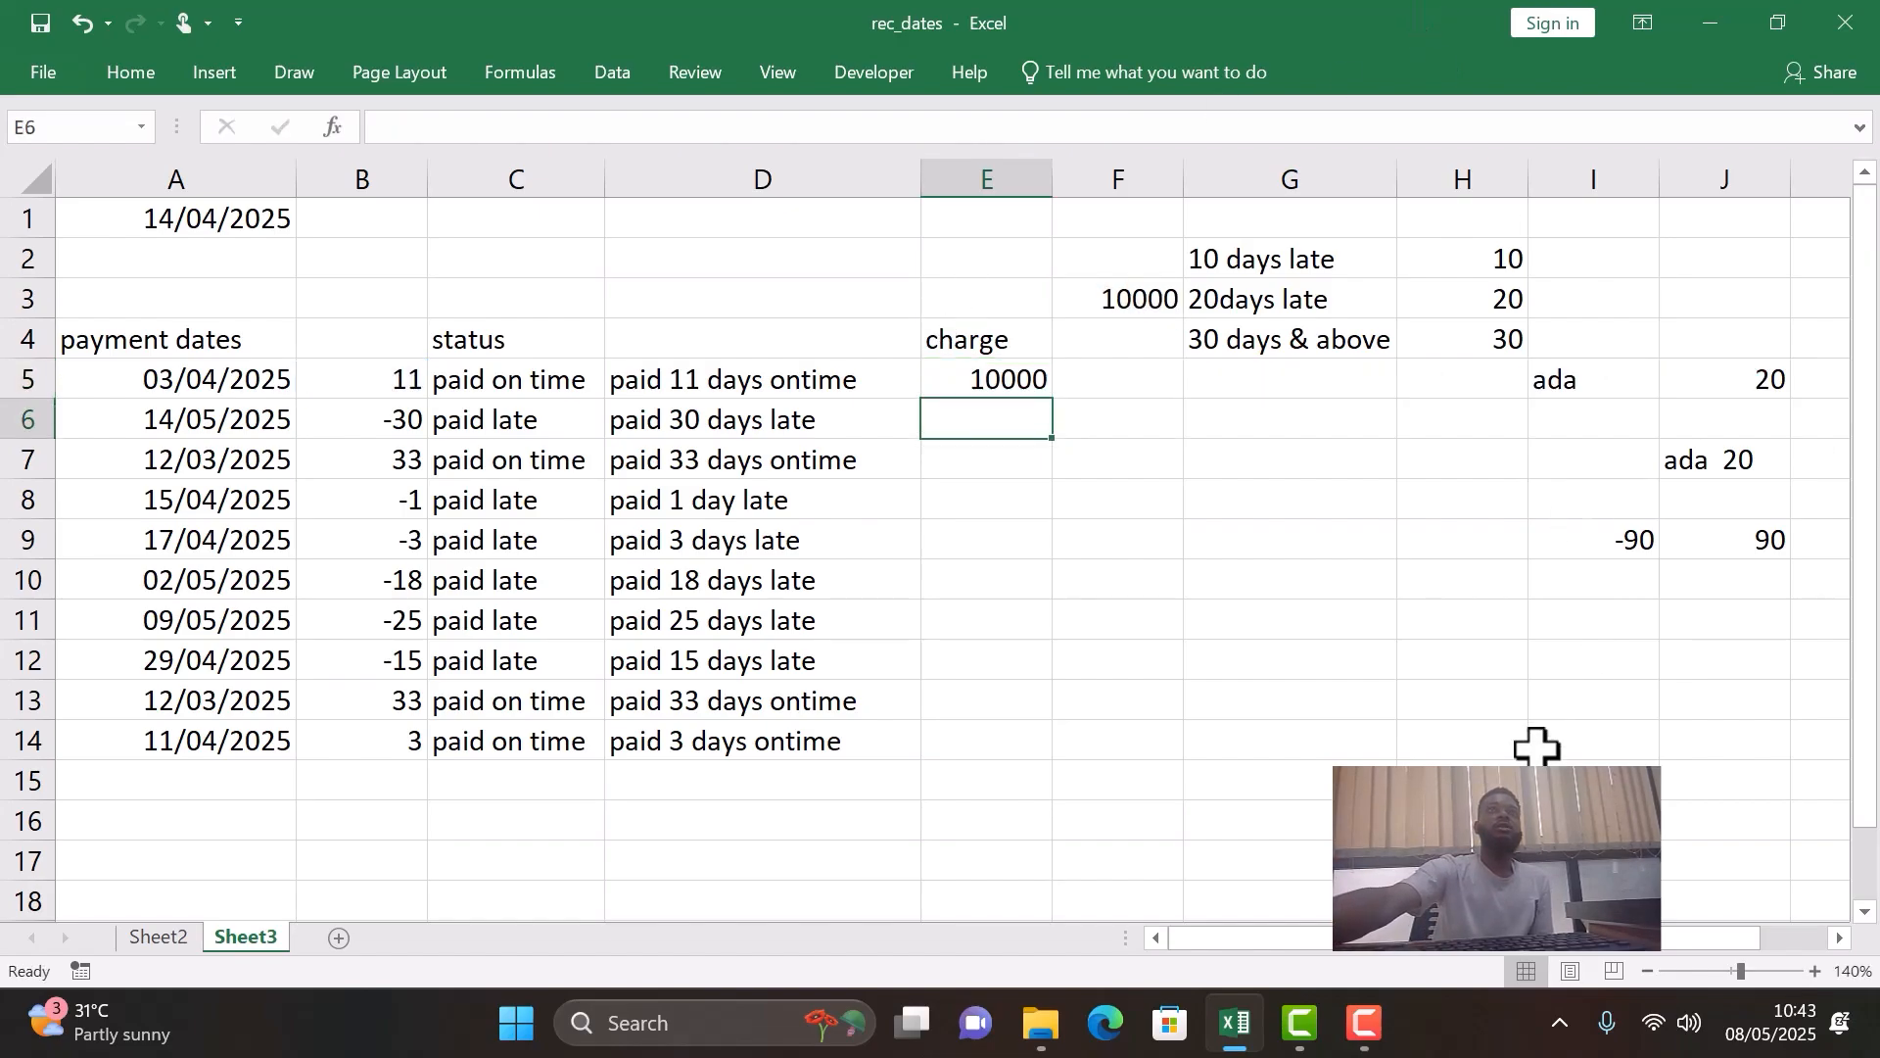
# - Fill the E5 charge formula down the column through E14
pyautogui.click(585, 382)
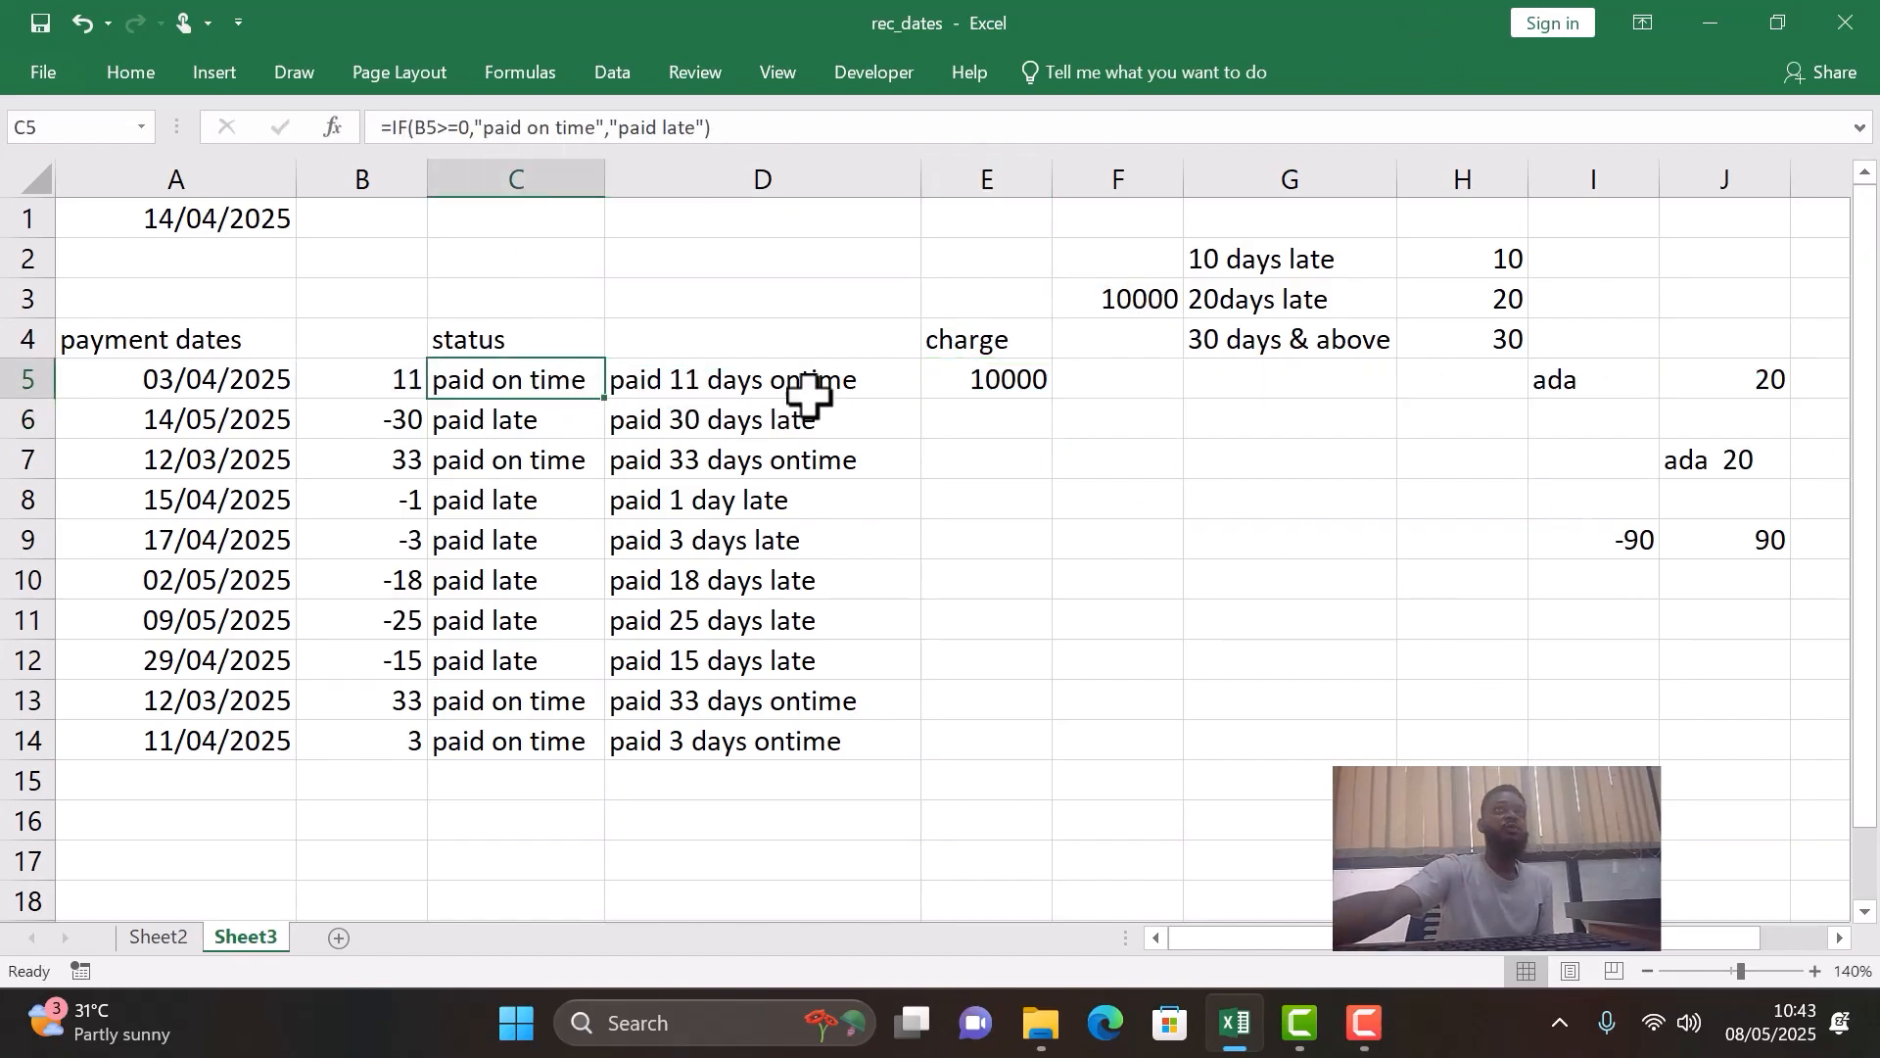
pyautogui.click(940, 380)
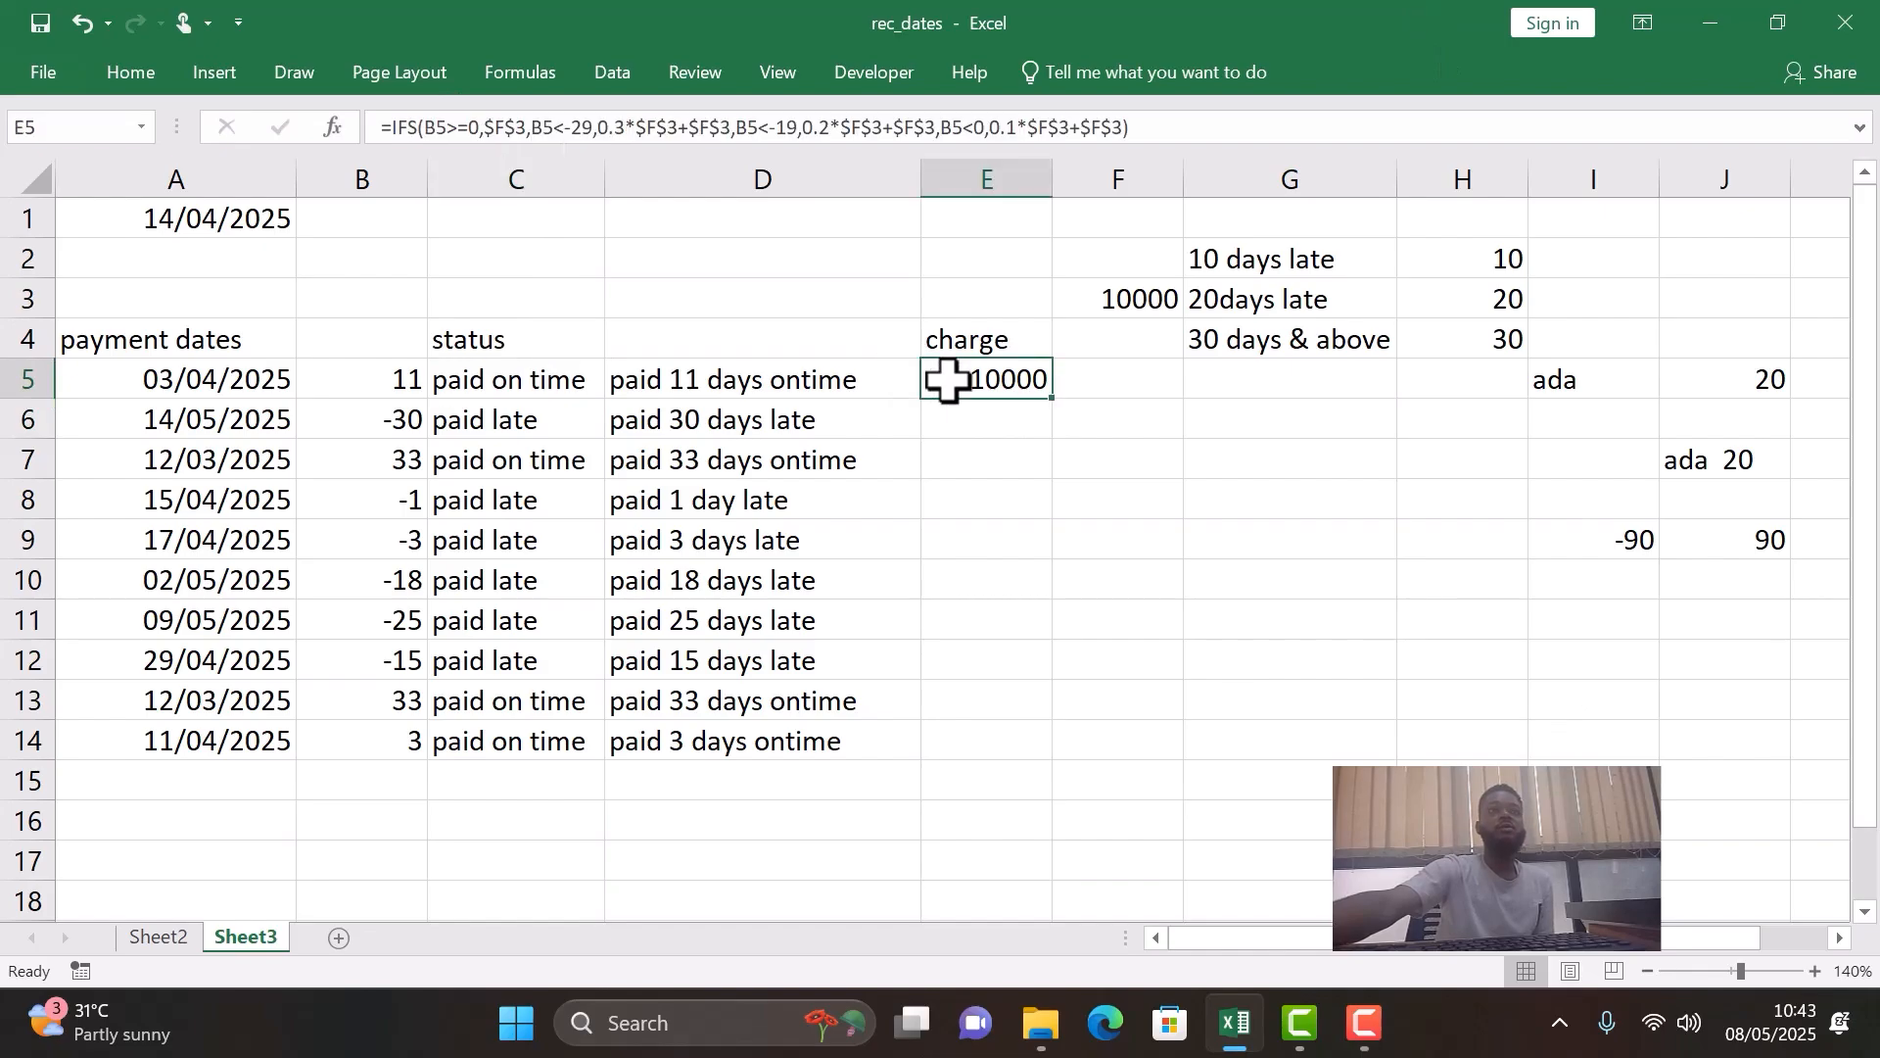
pyautogui.doubleClick(1050, 398)
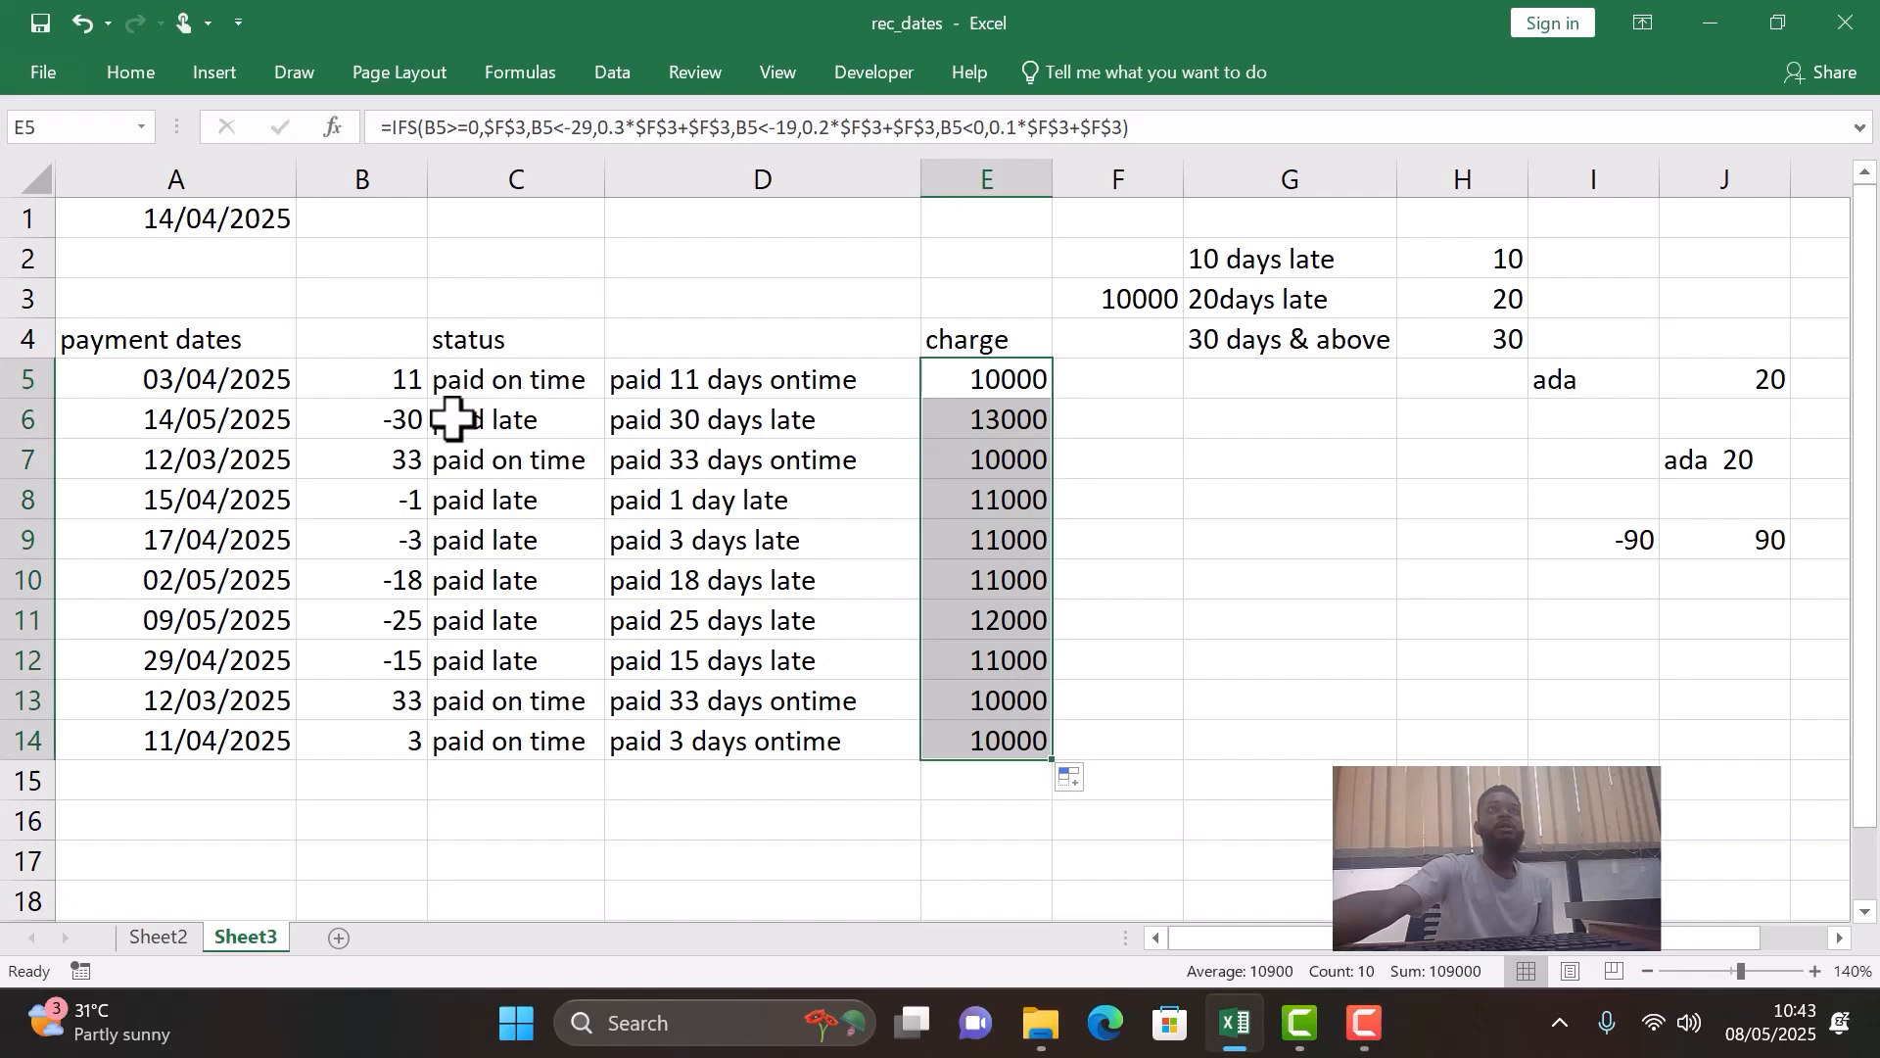
# - Compare the day difference in B6 with the 30-days-and-above rate in H4 and inspect the formula in E6
pyautogui.click(419, 416)
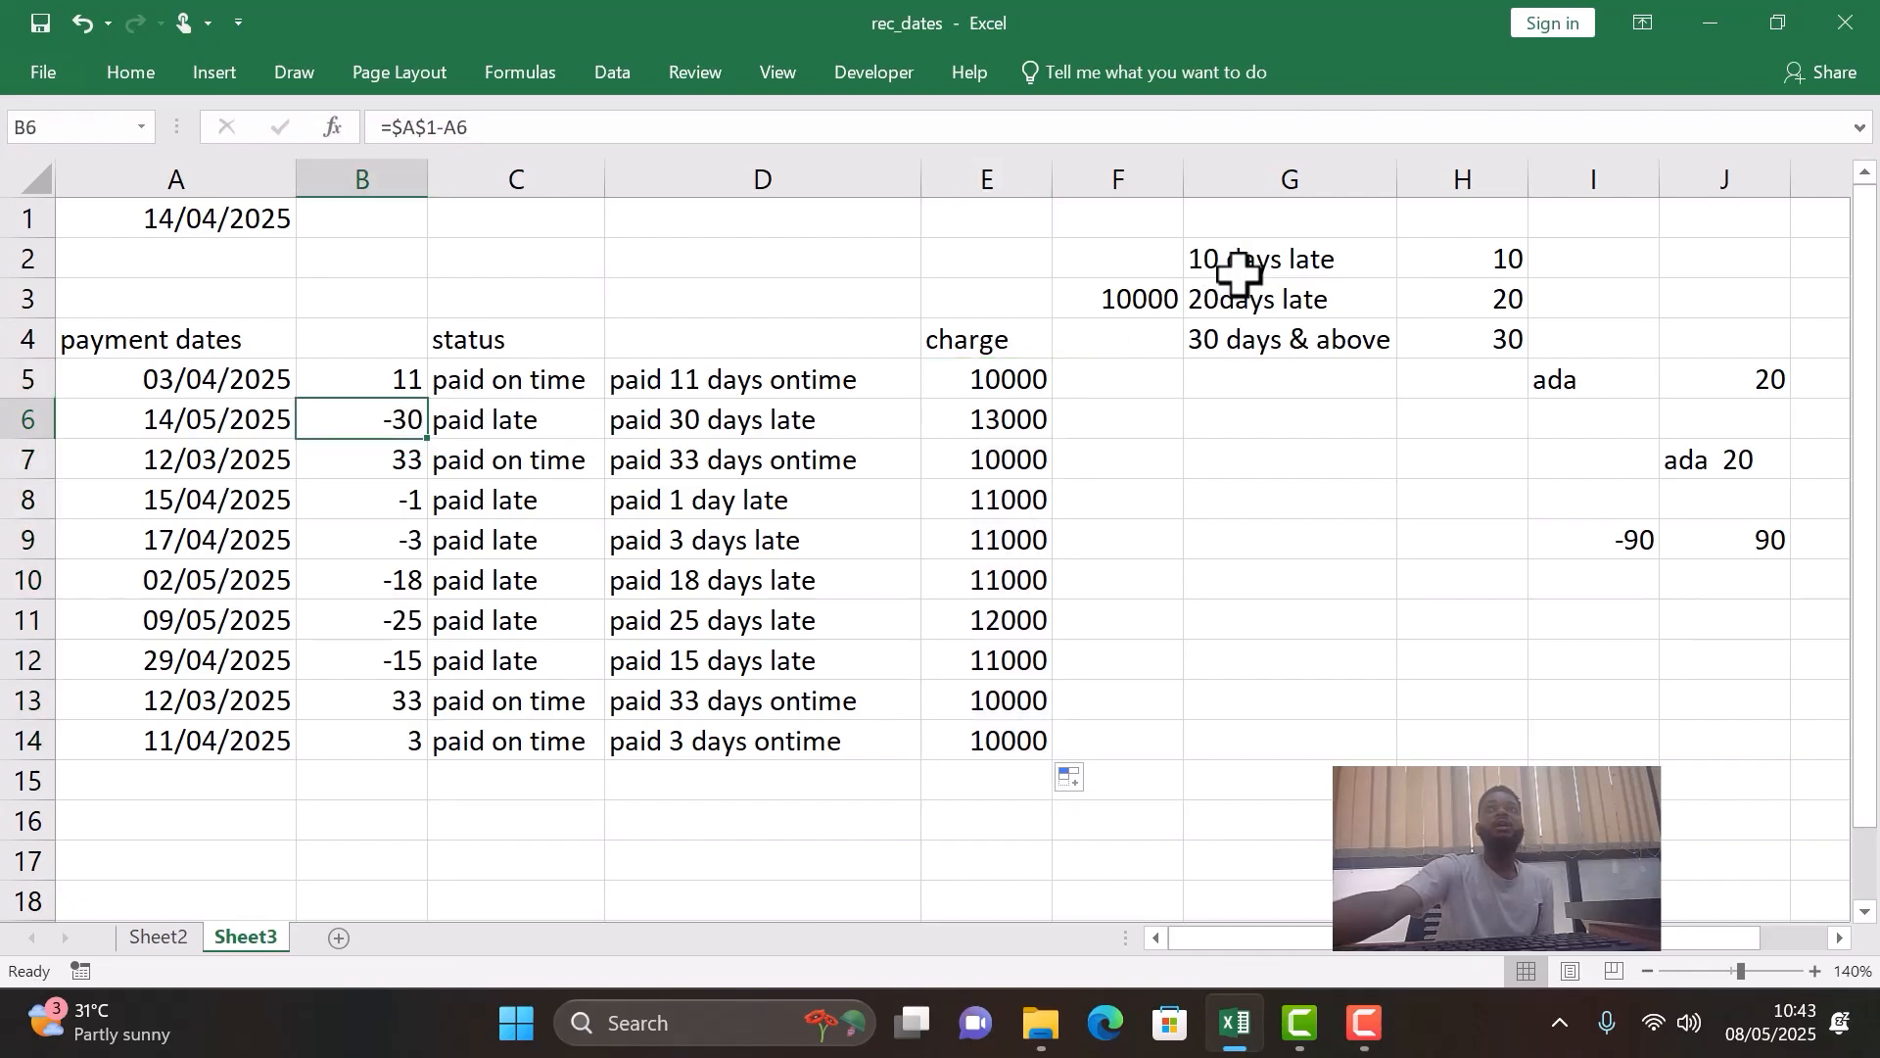
pyautogui.click(1459, 342)
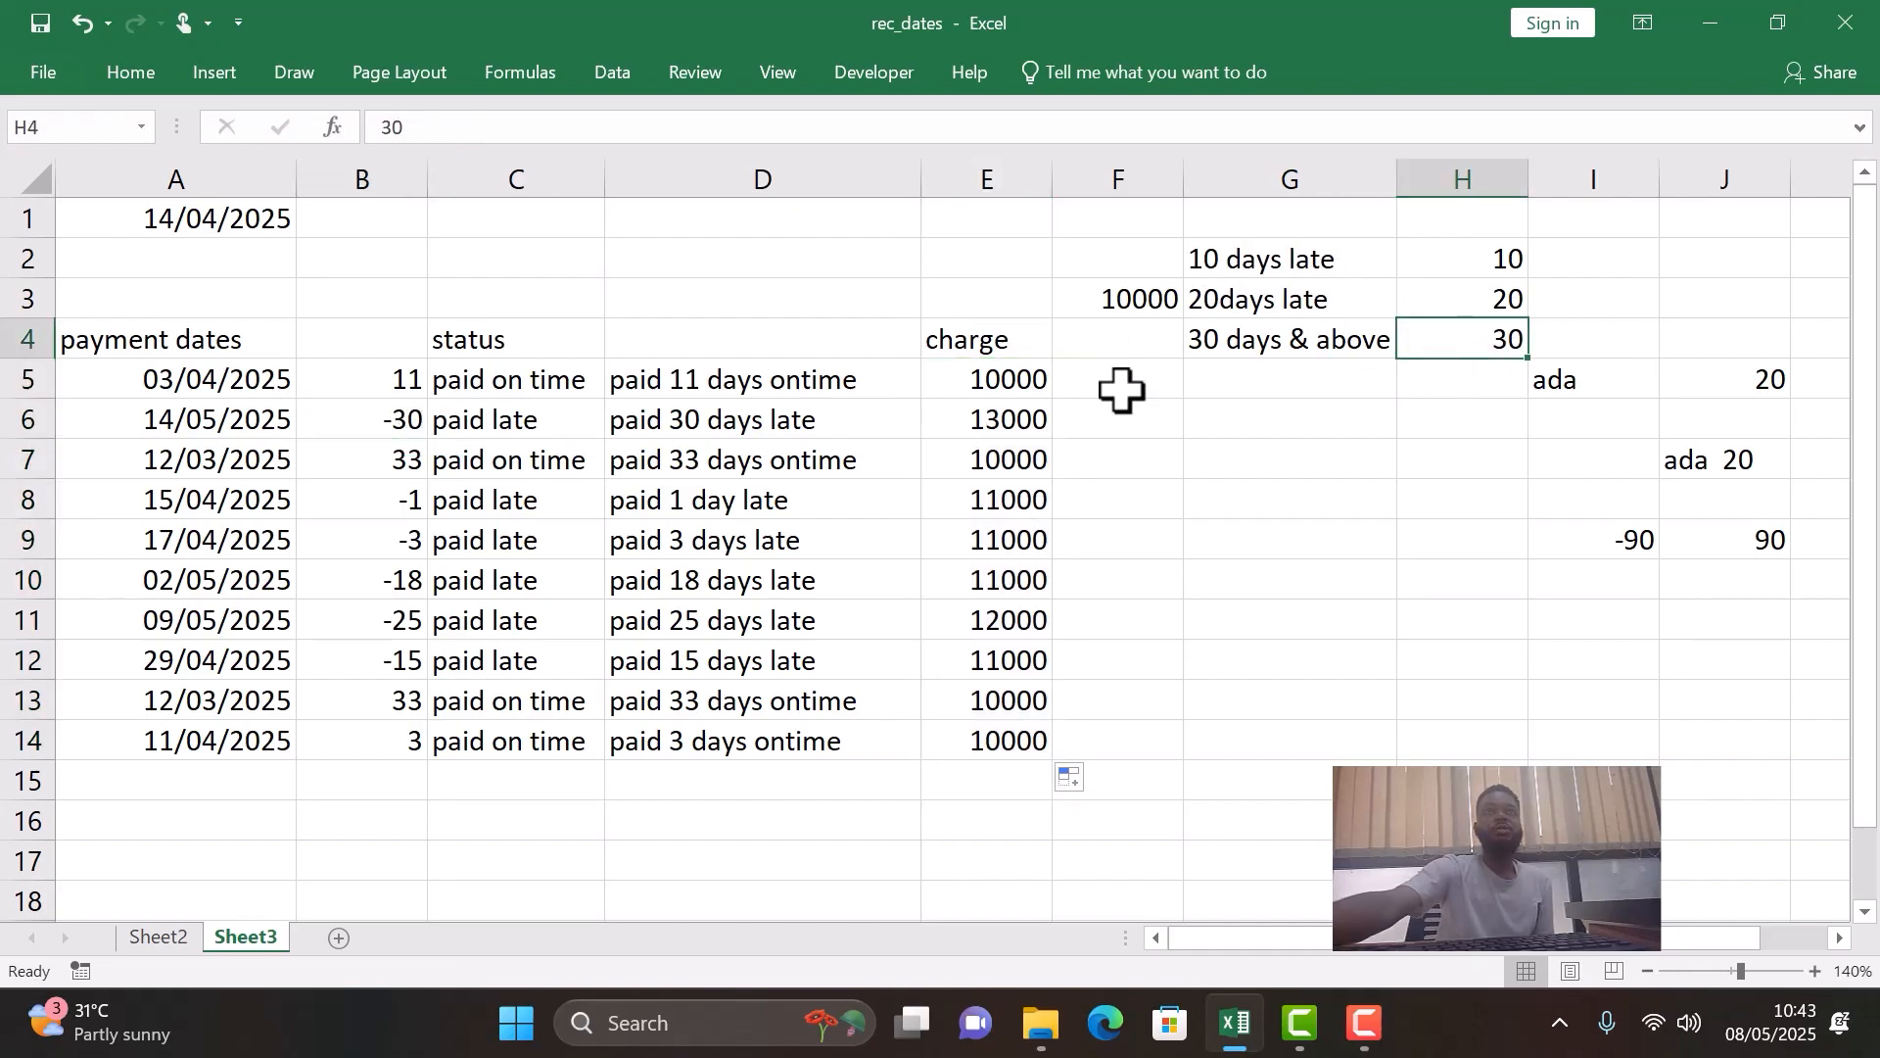
pyautogui.doubleClick(969, 417)
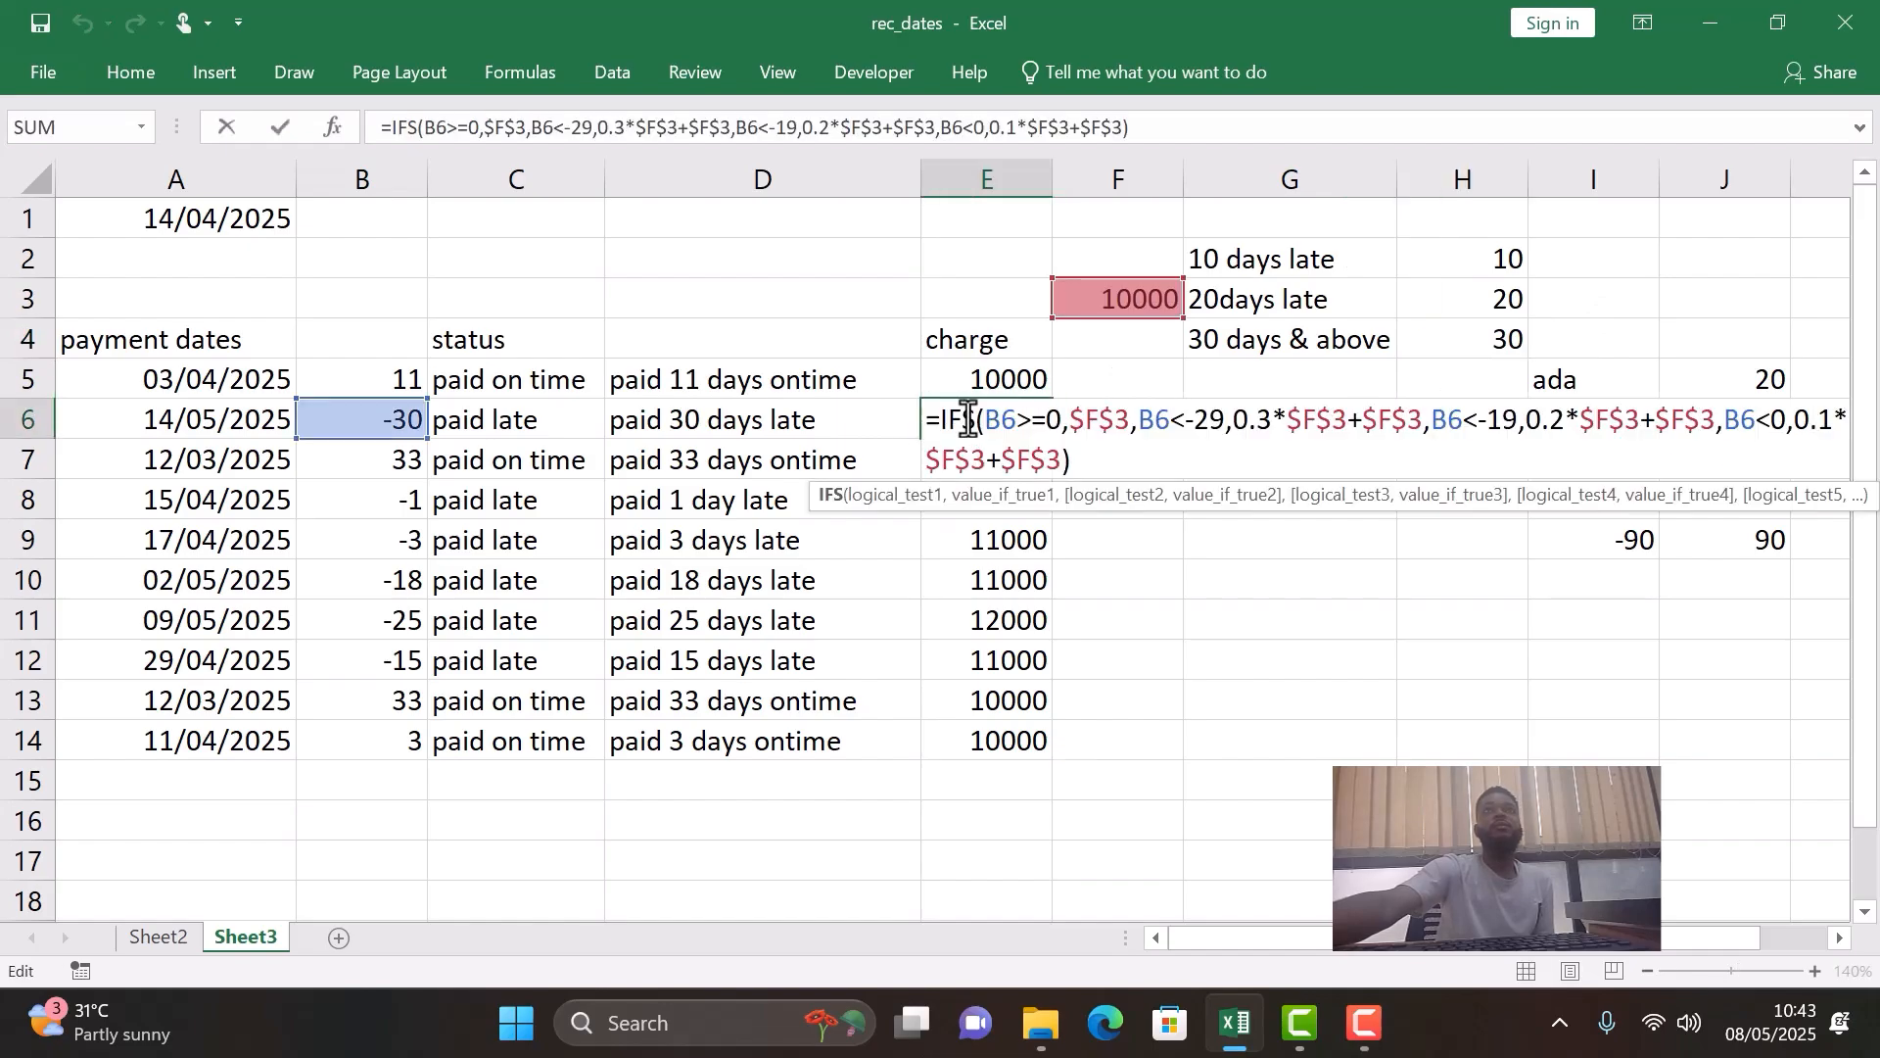
pyautogui.press('Return')
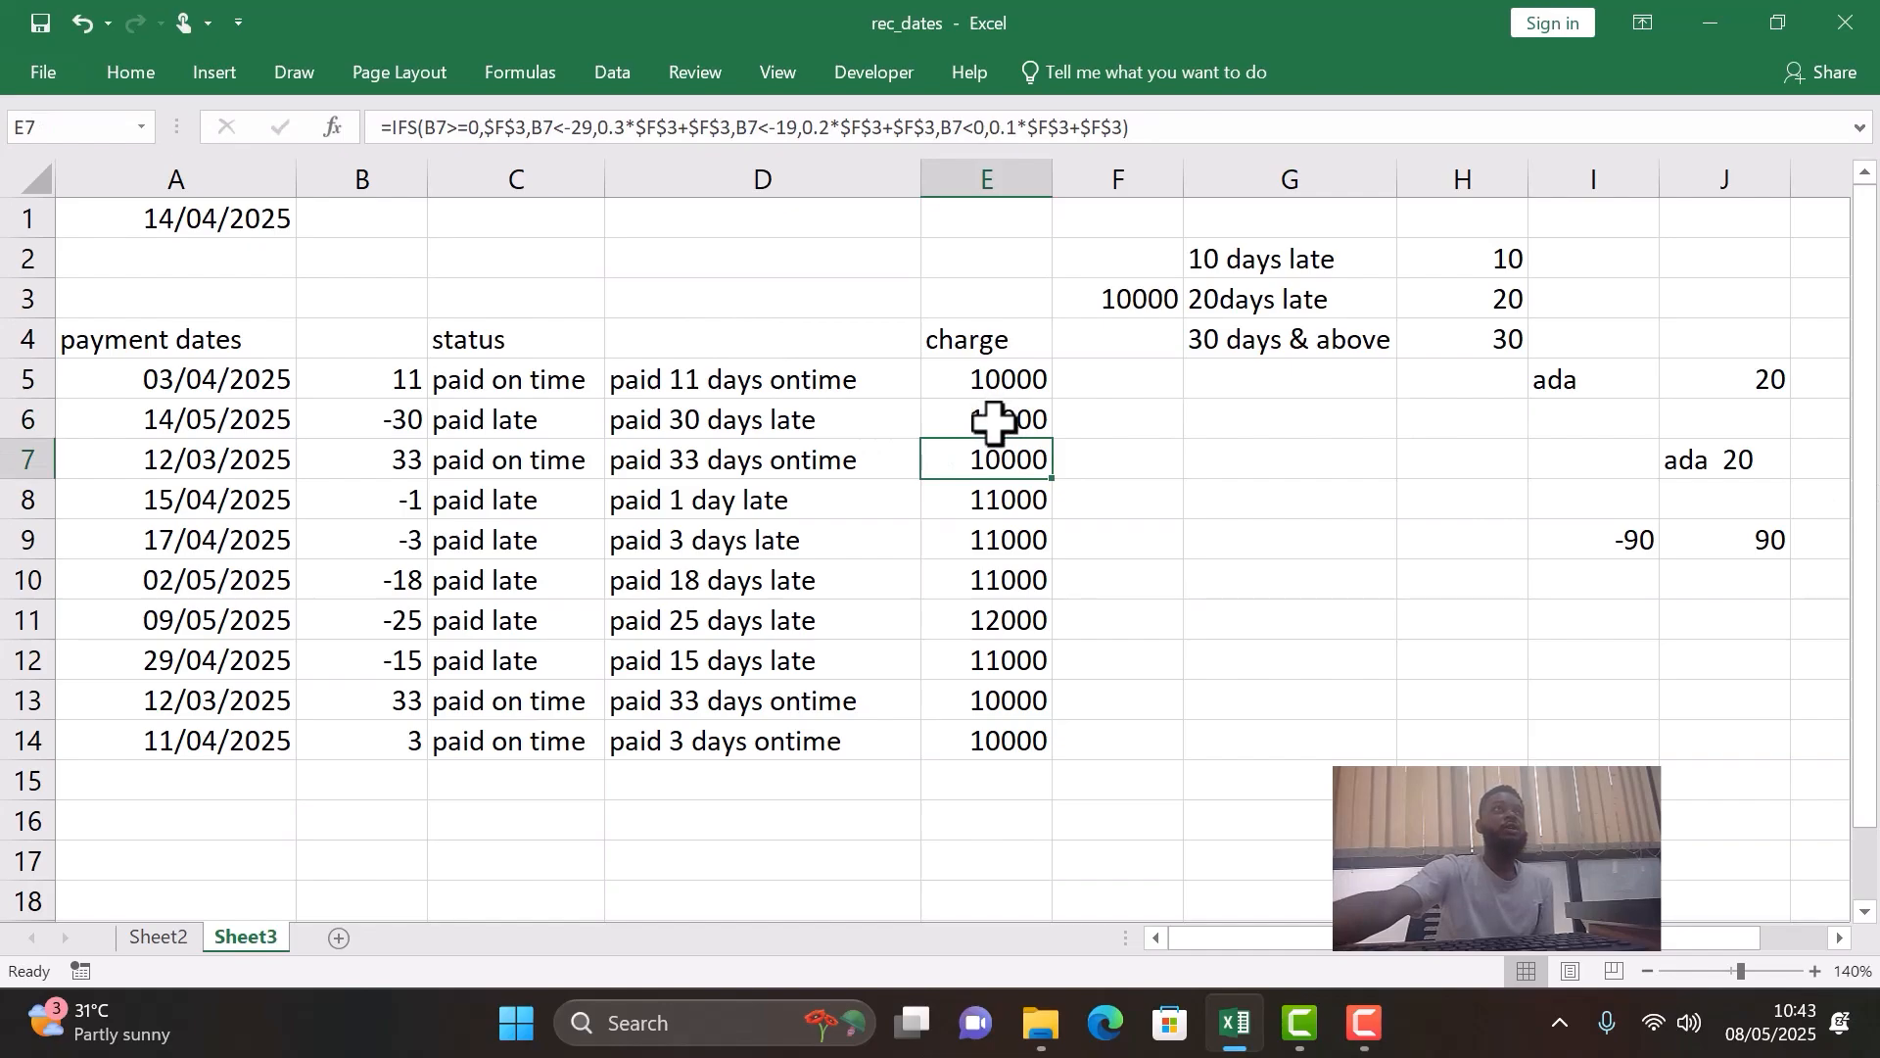
# - Examine the charges in rows 7 to 11 against their day differences and the 10-day and 20-day late tiers in column G
pyautogui.click(378, 456)
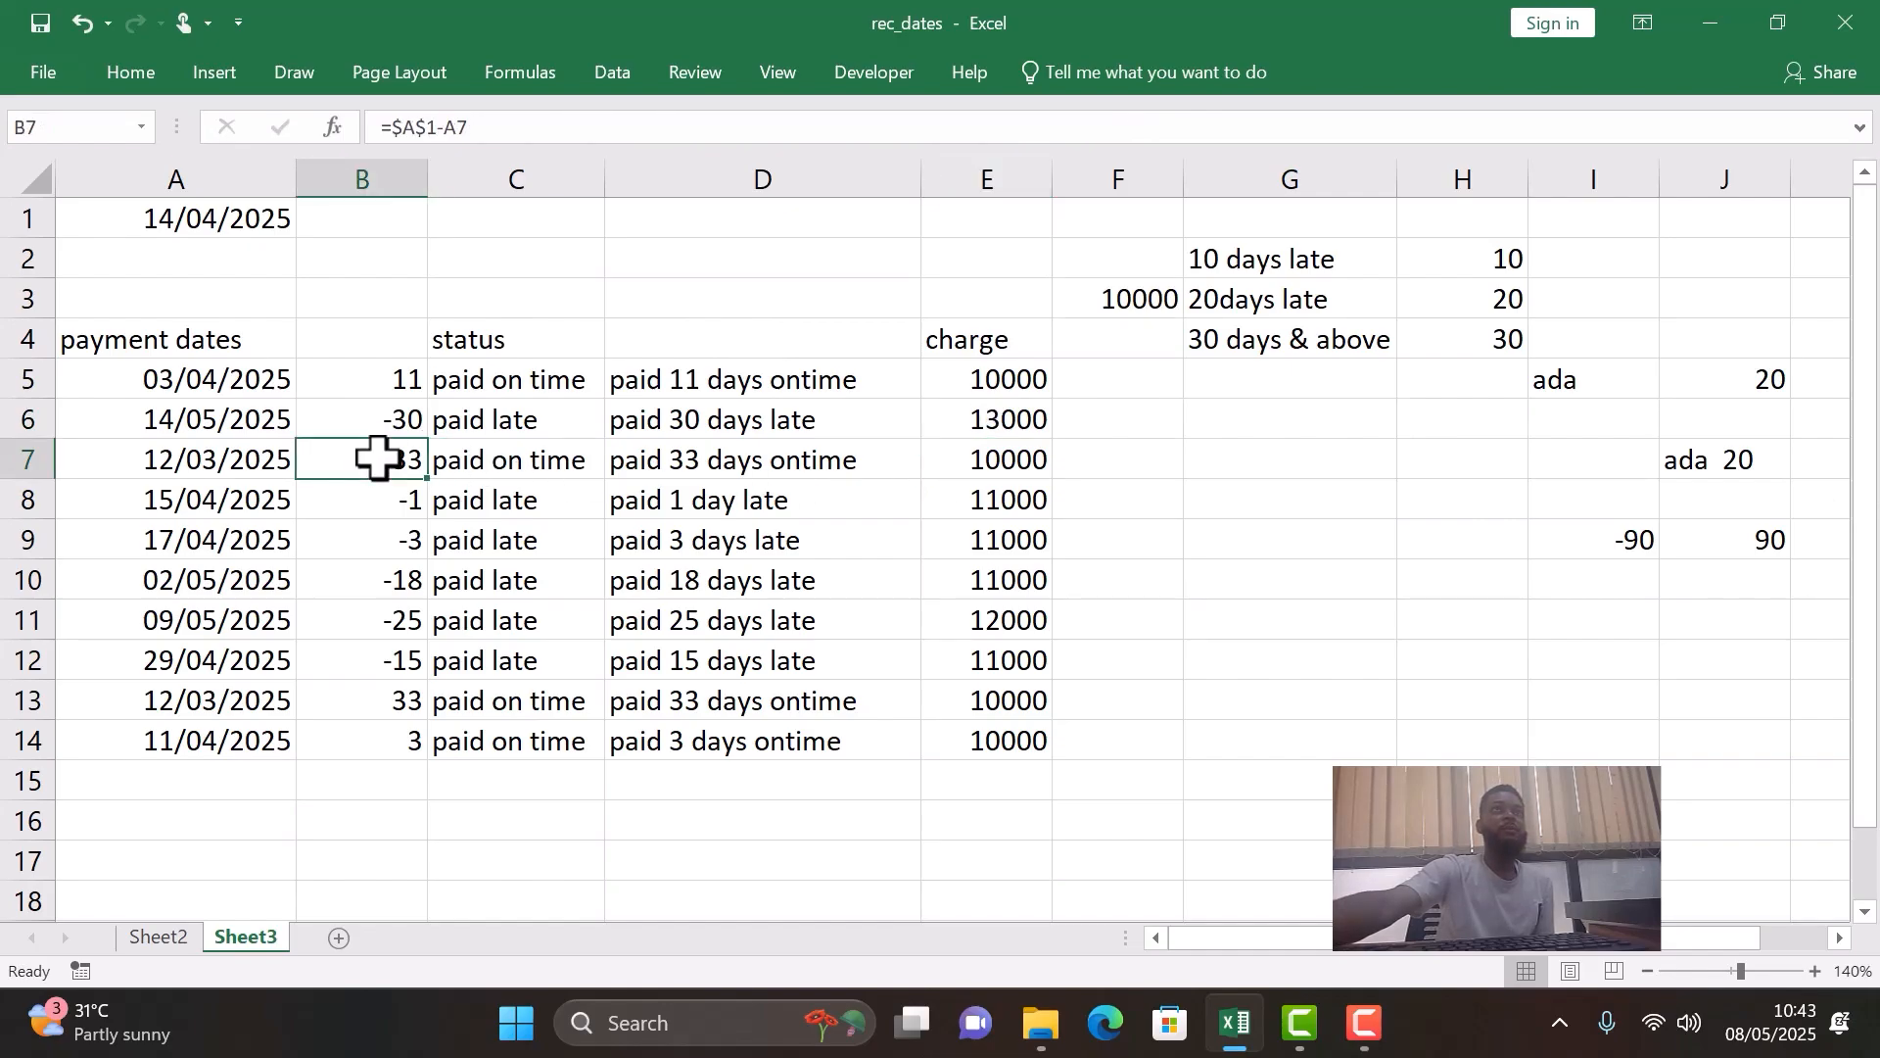
pyautogui.click(19, 459)
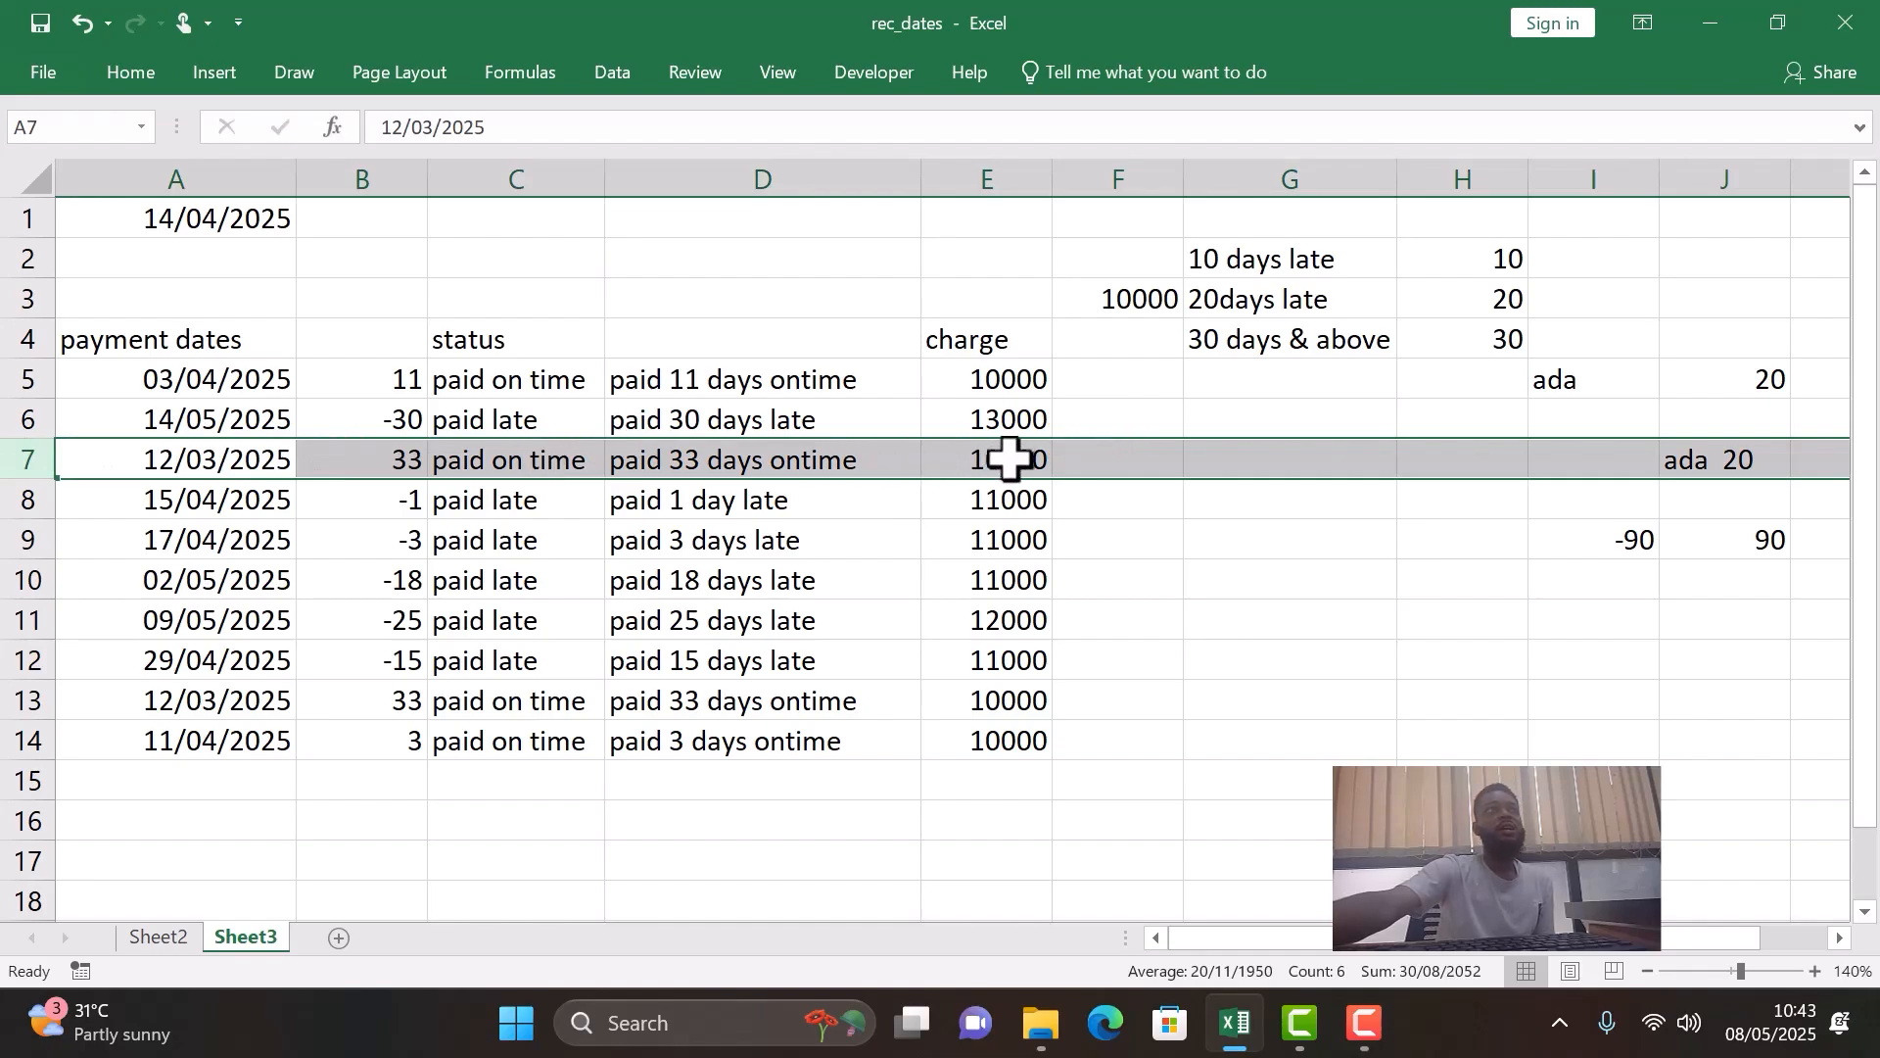
pyautogui.click(20, 500)
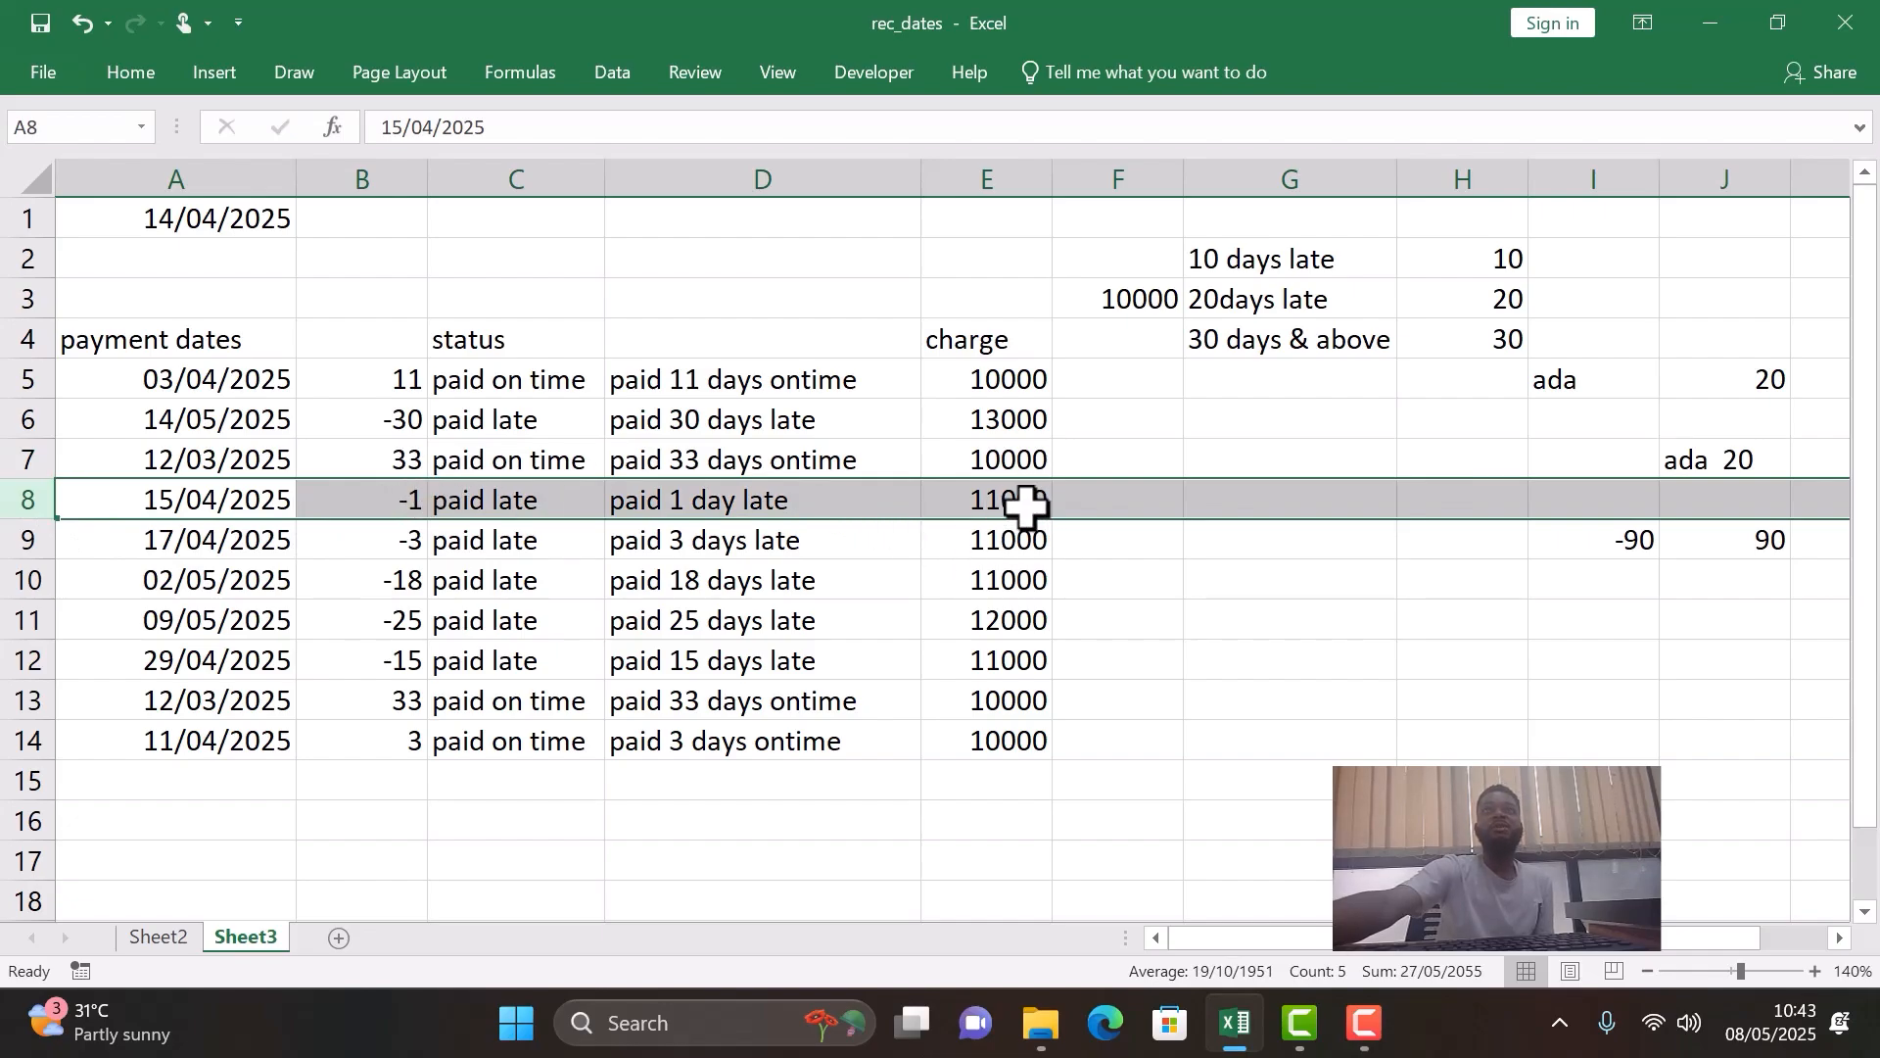
pyautogui.click(17, 537)
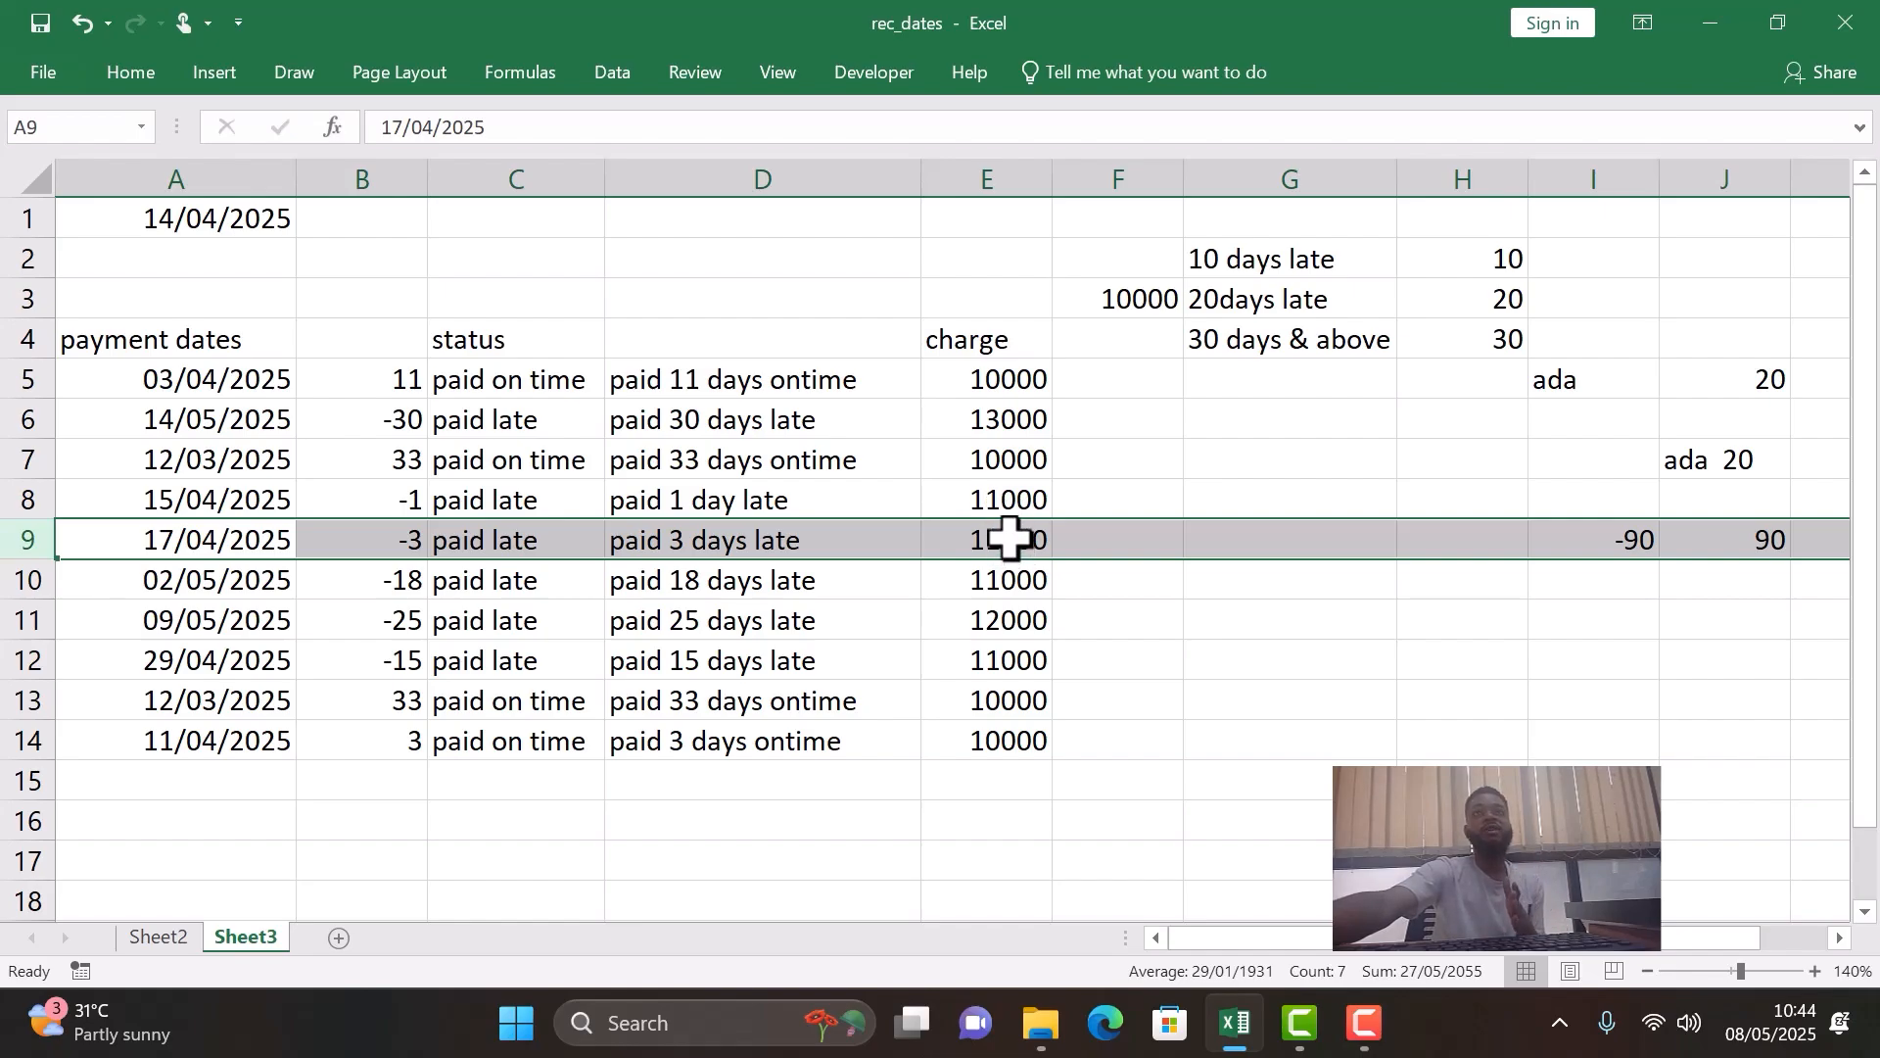
pyautogui.click(29, 585)
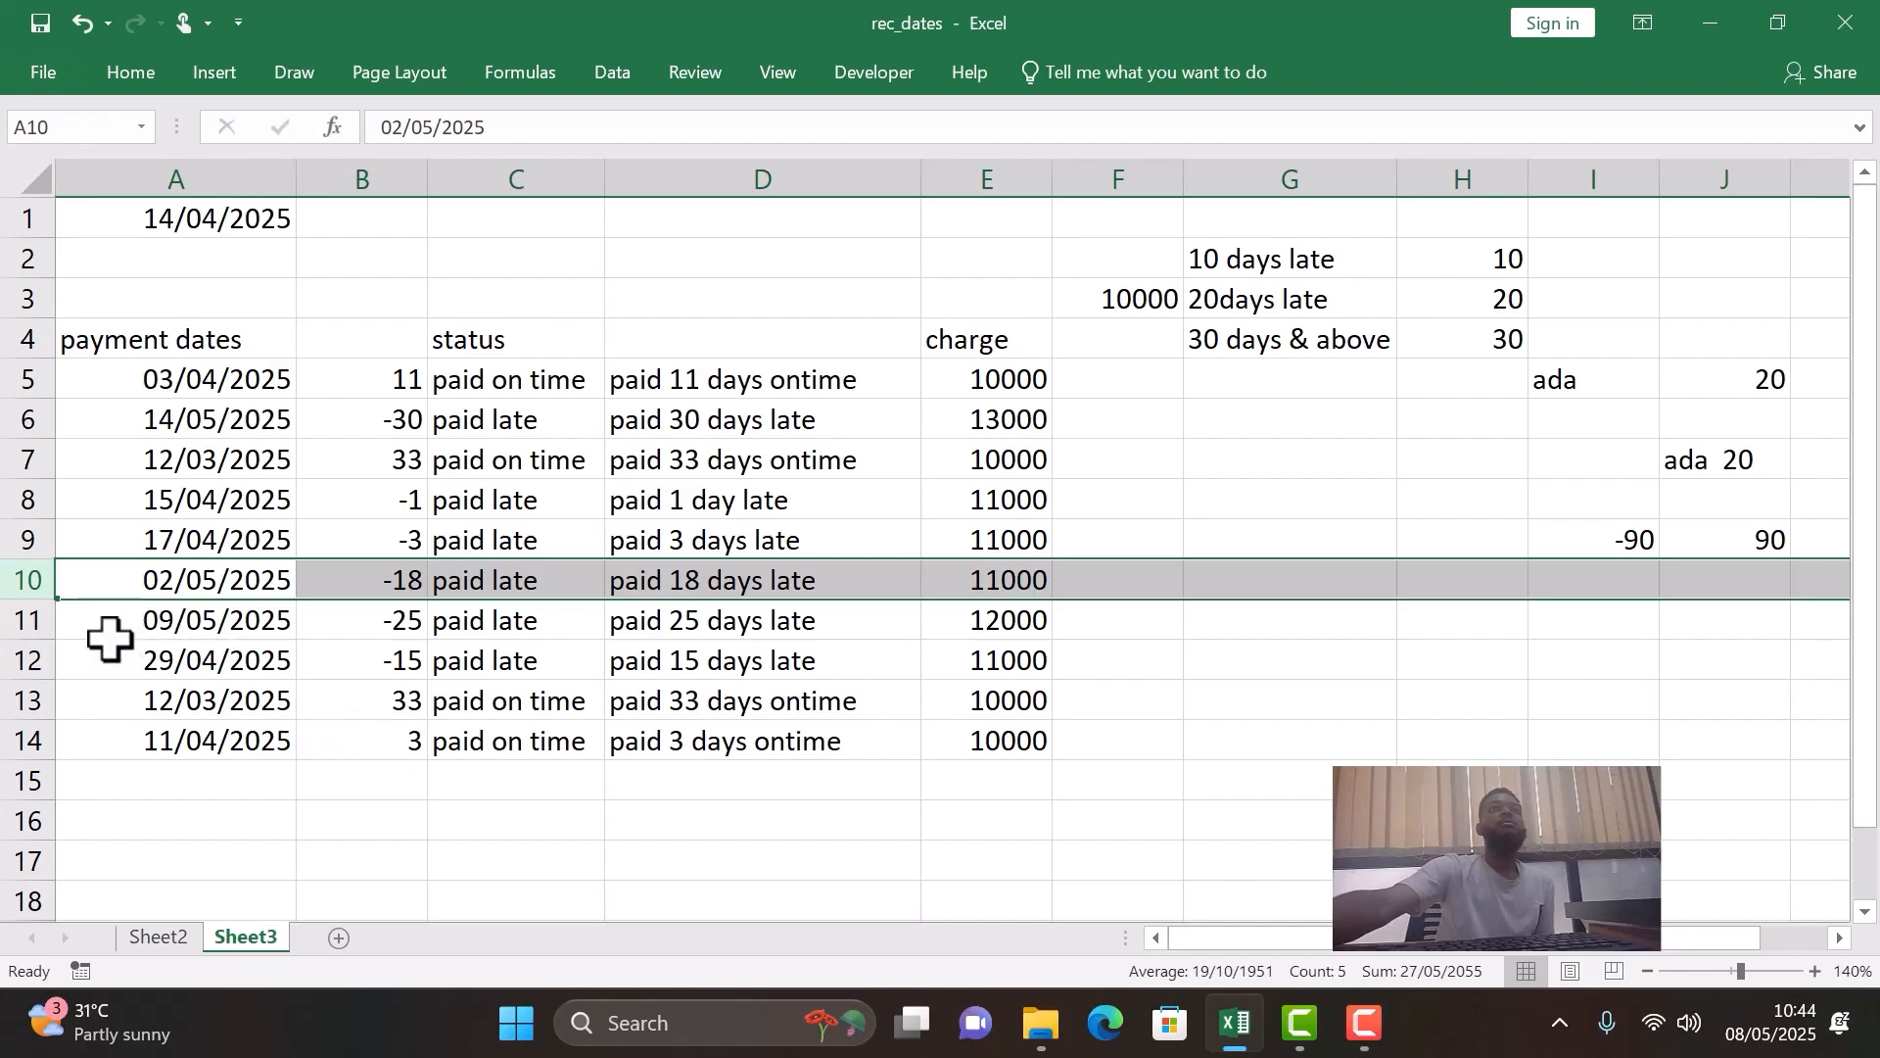
pyautogui.click(30, 619)
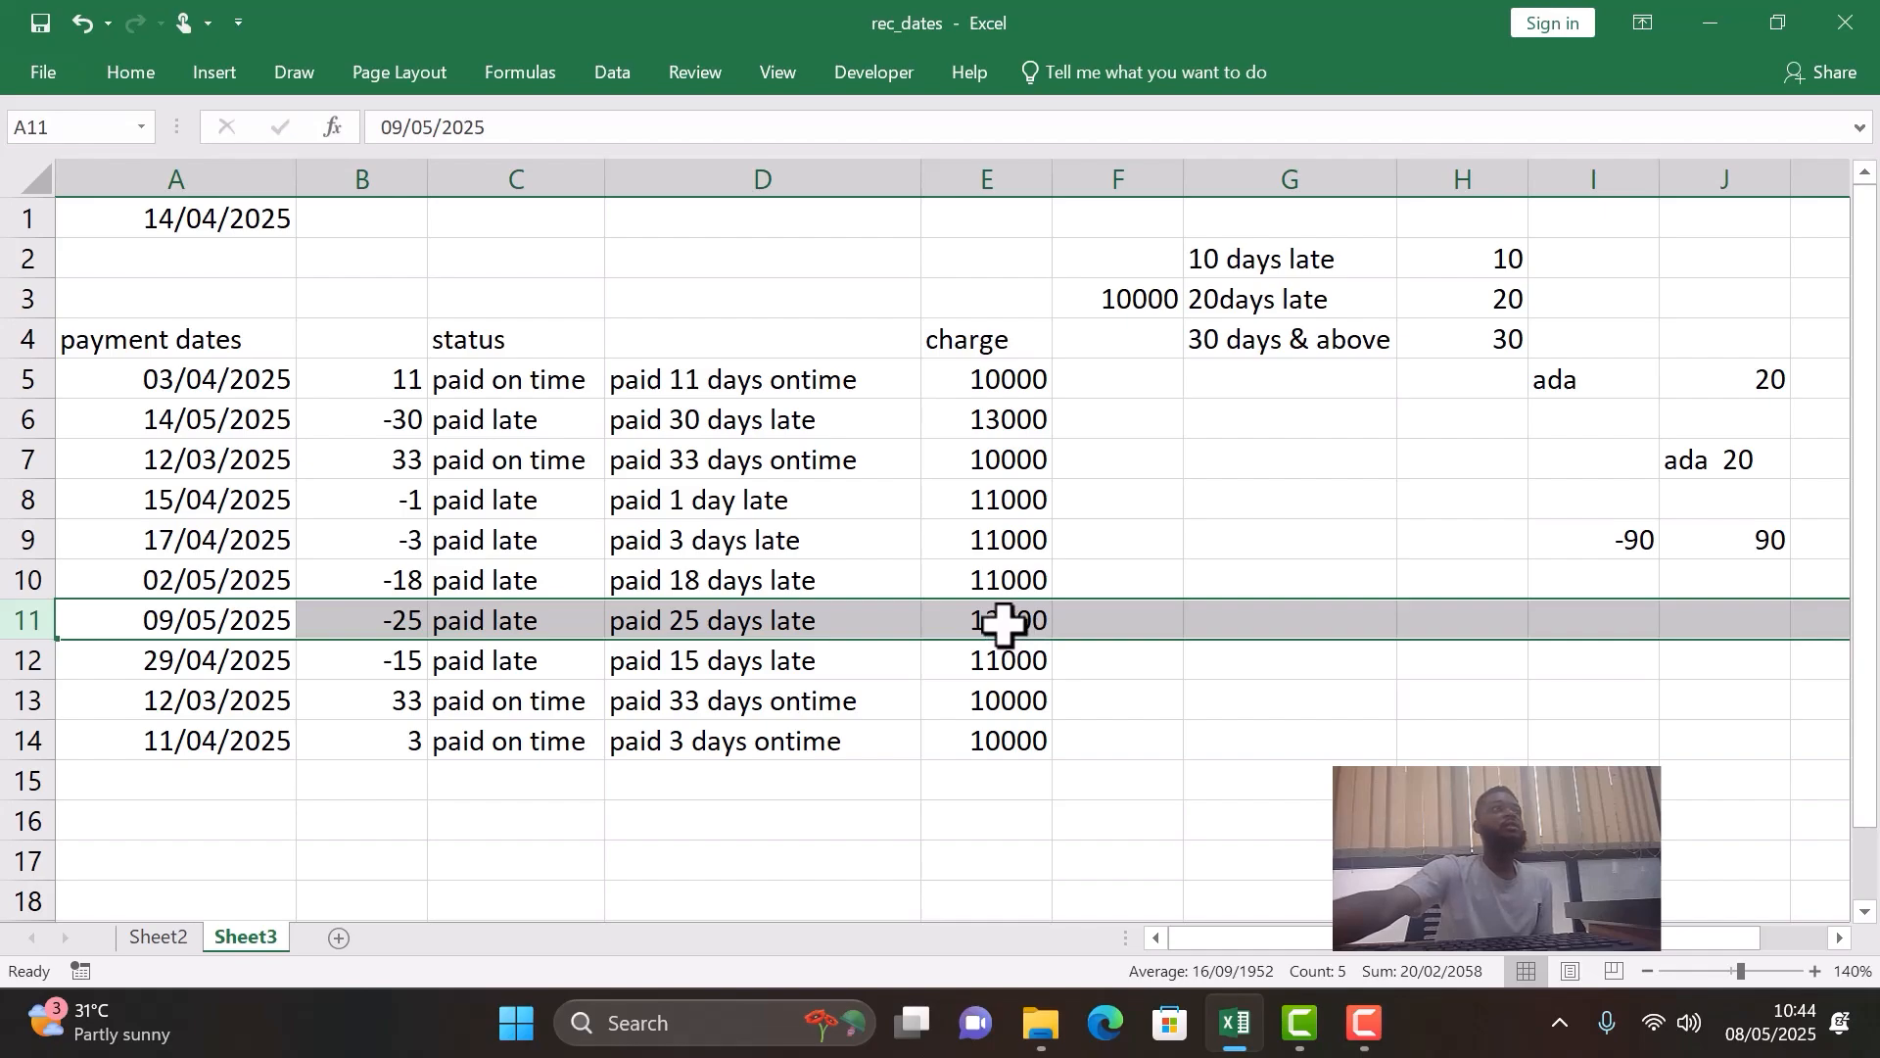
pyautogui.click(12, 578)
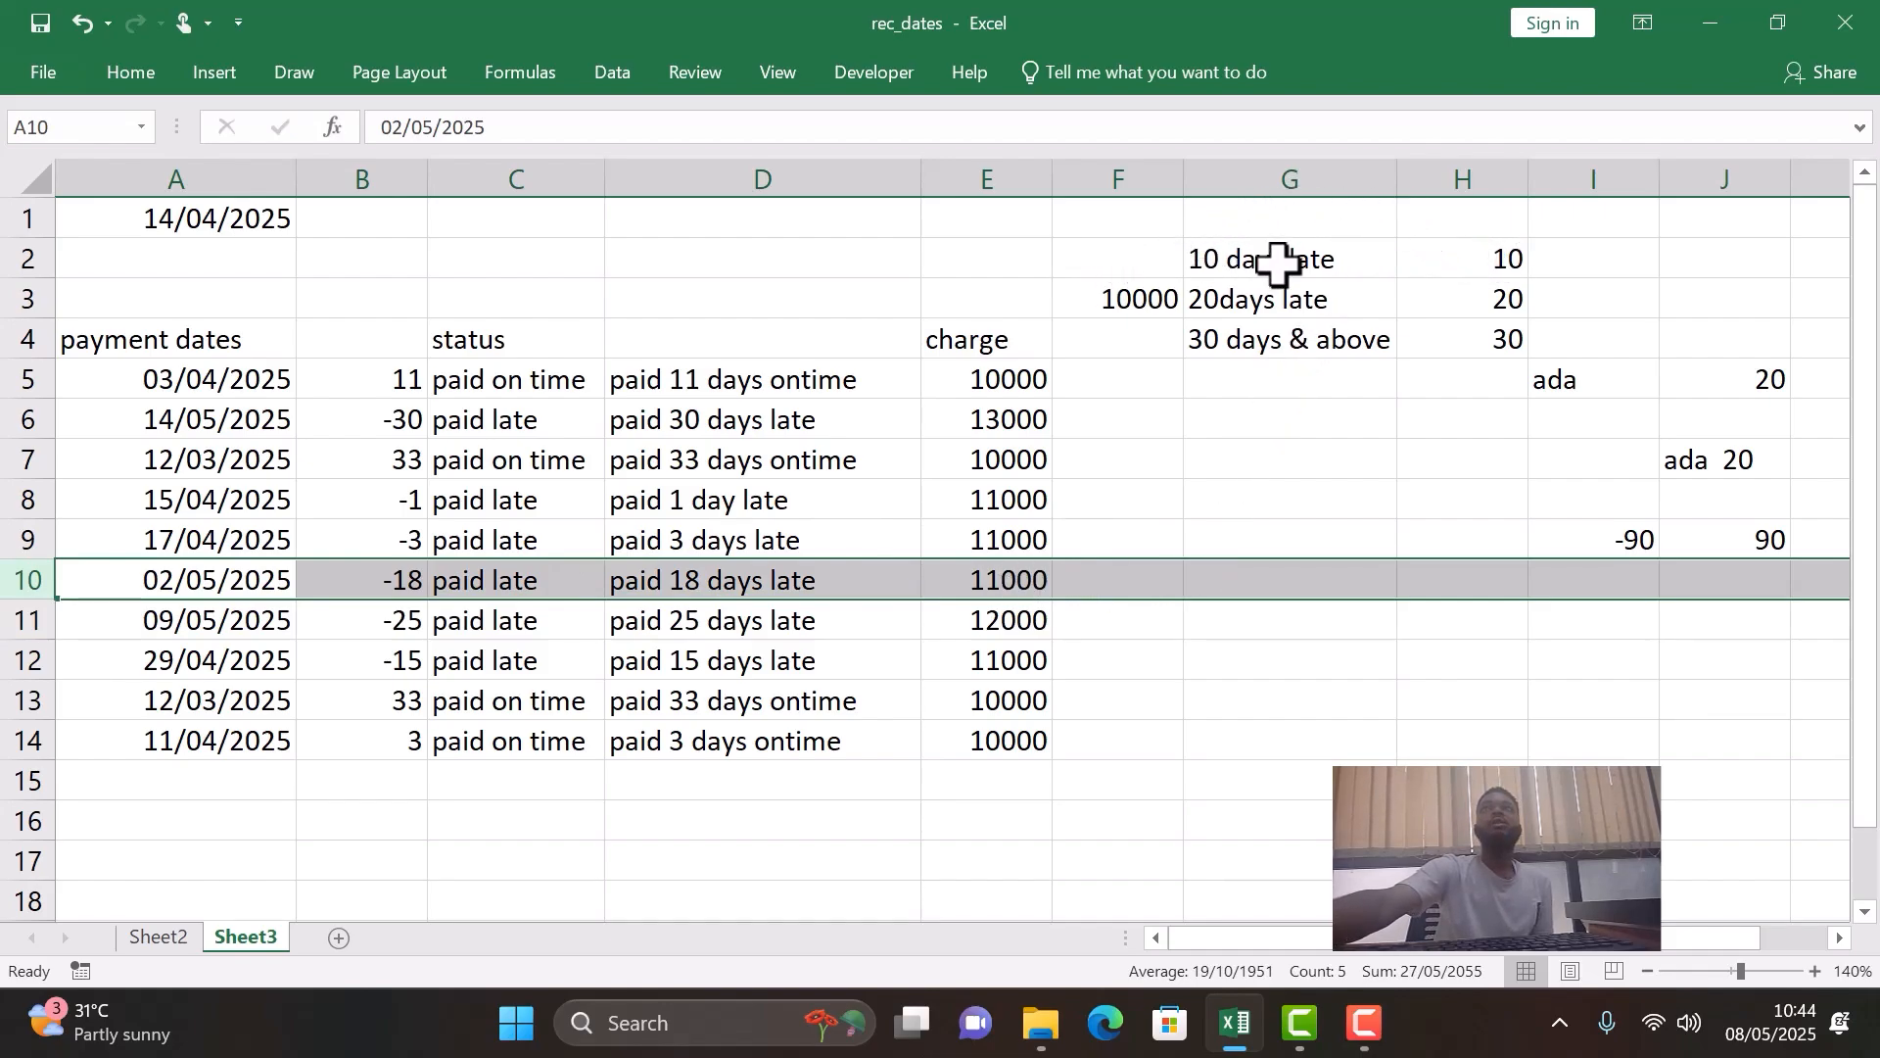
pyautogui.click(1211, 260)
pyautogui.click(1229, 294)
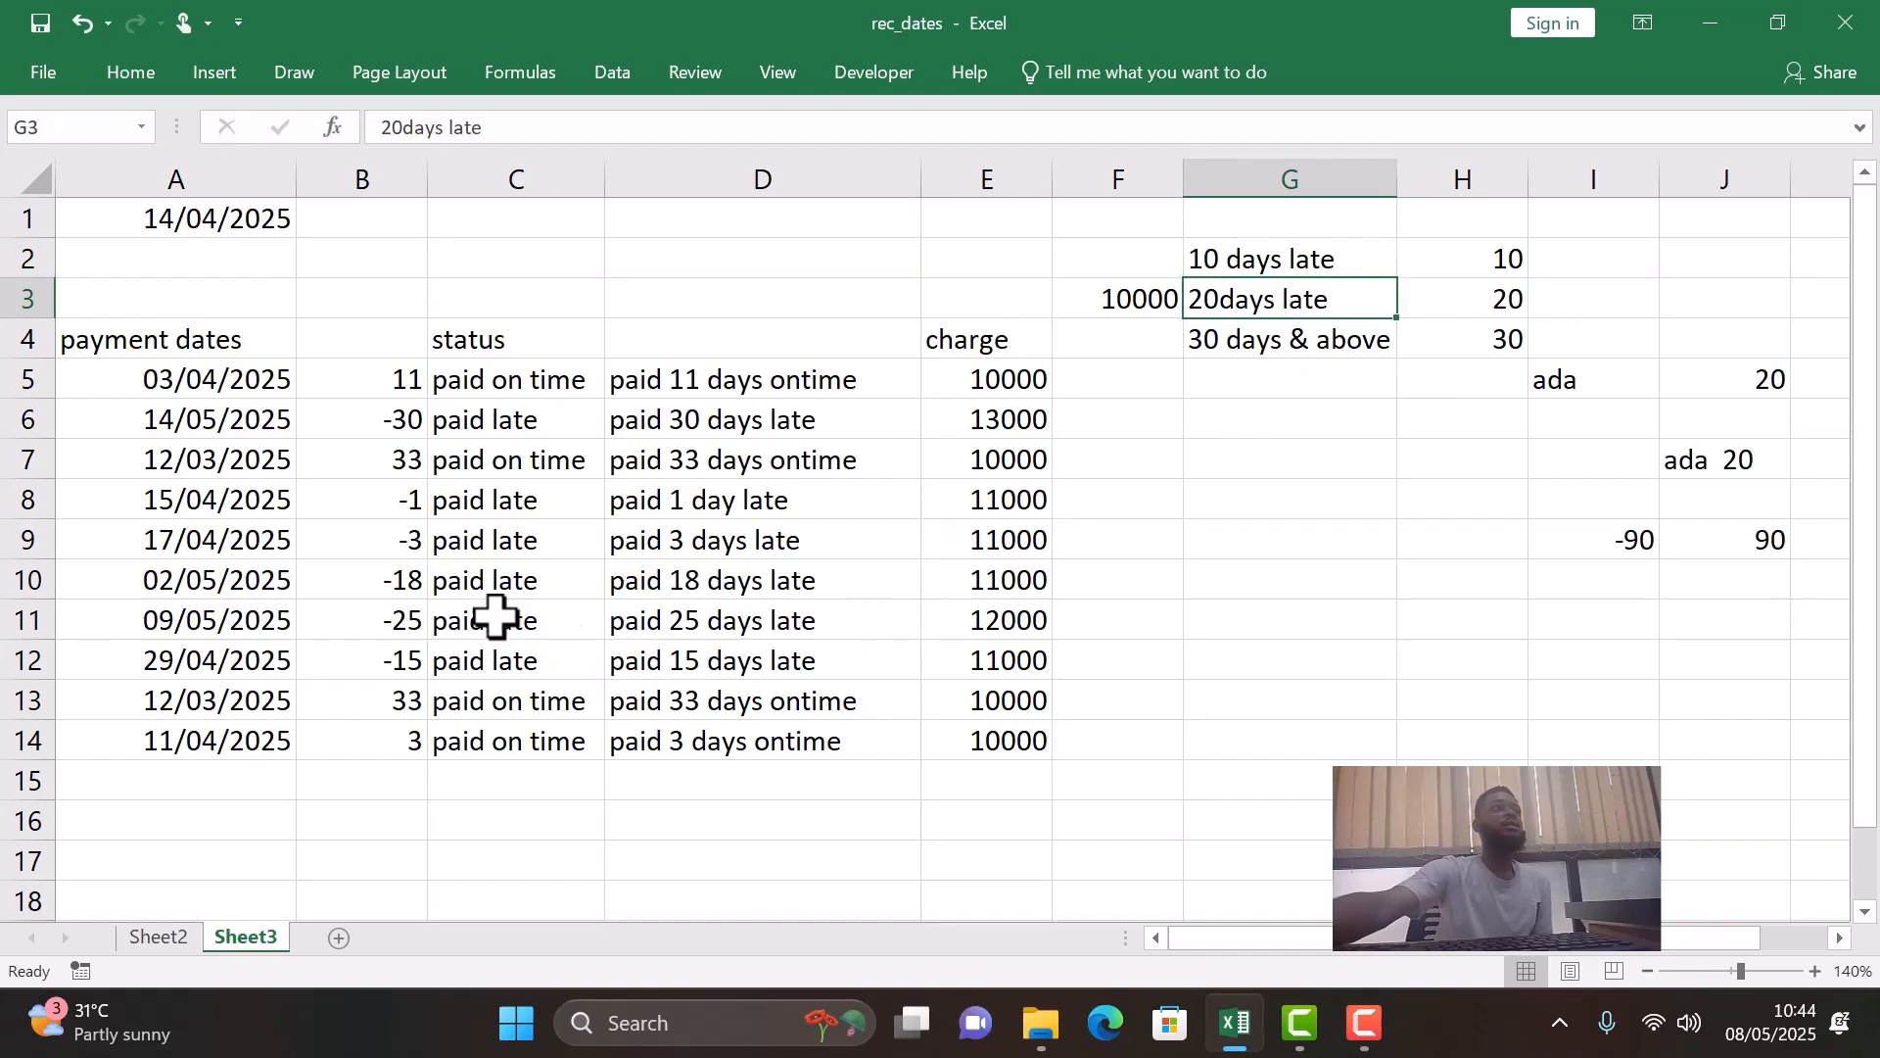
pyautogui.click(14, 582)
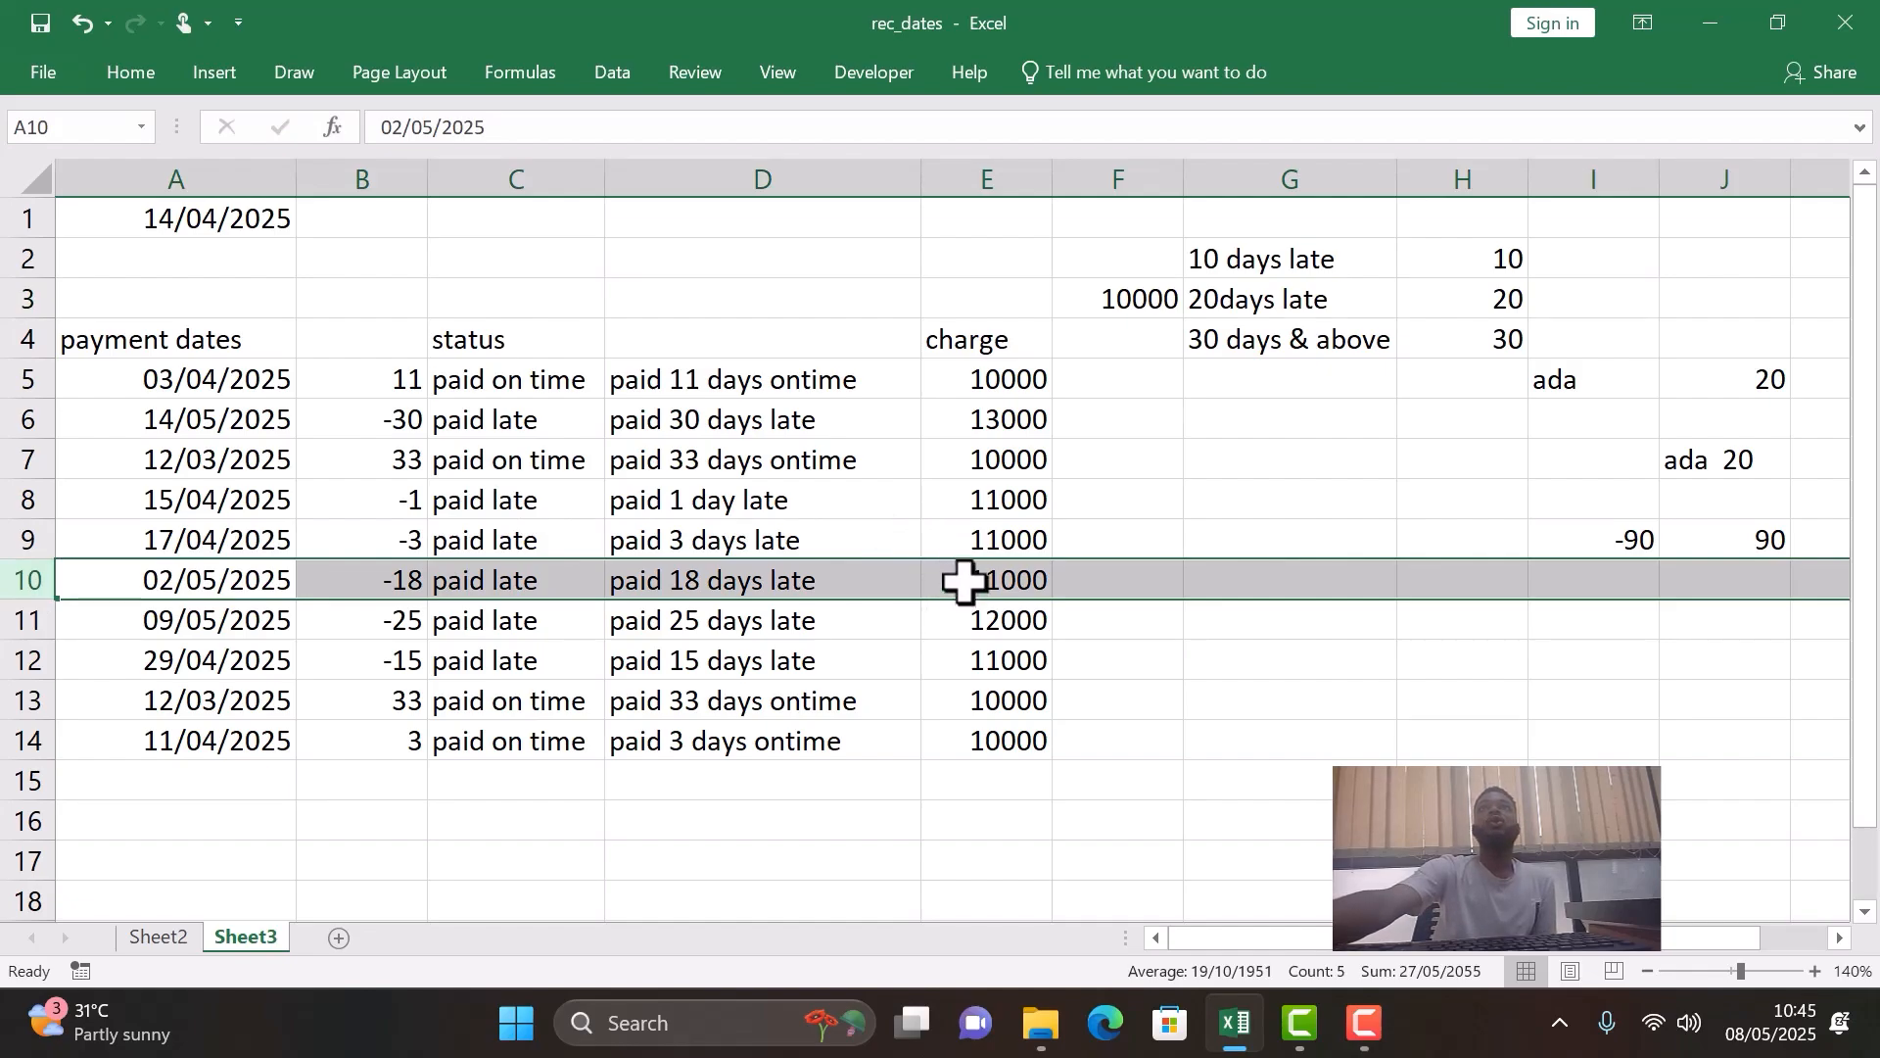
# - Edit the IFS formula in E5 so that its second logical test reads B5<-20
pyautogui.click(980, 380)
pyautogui.doubleClick(987, 380)
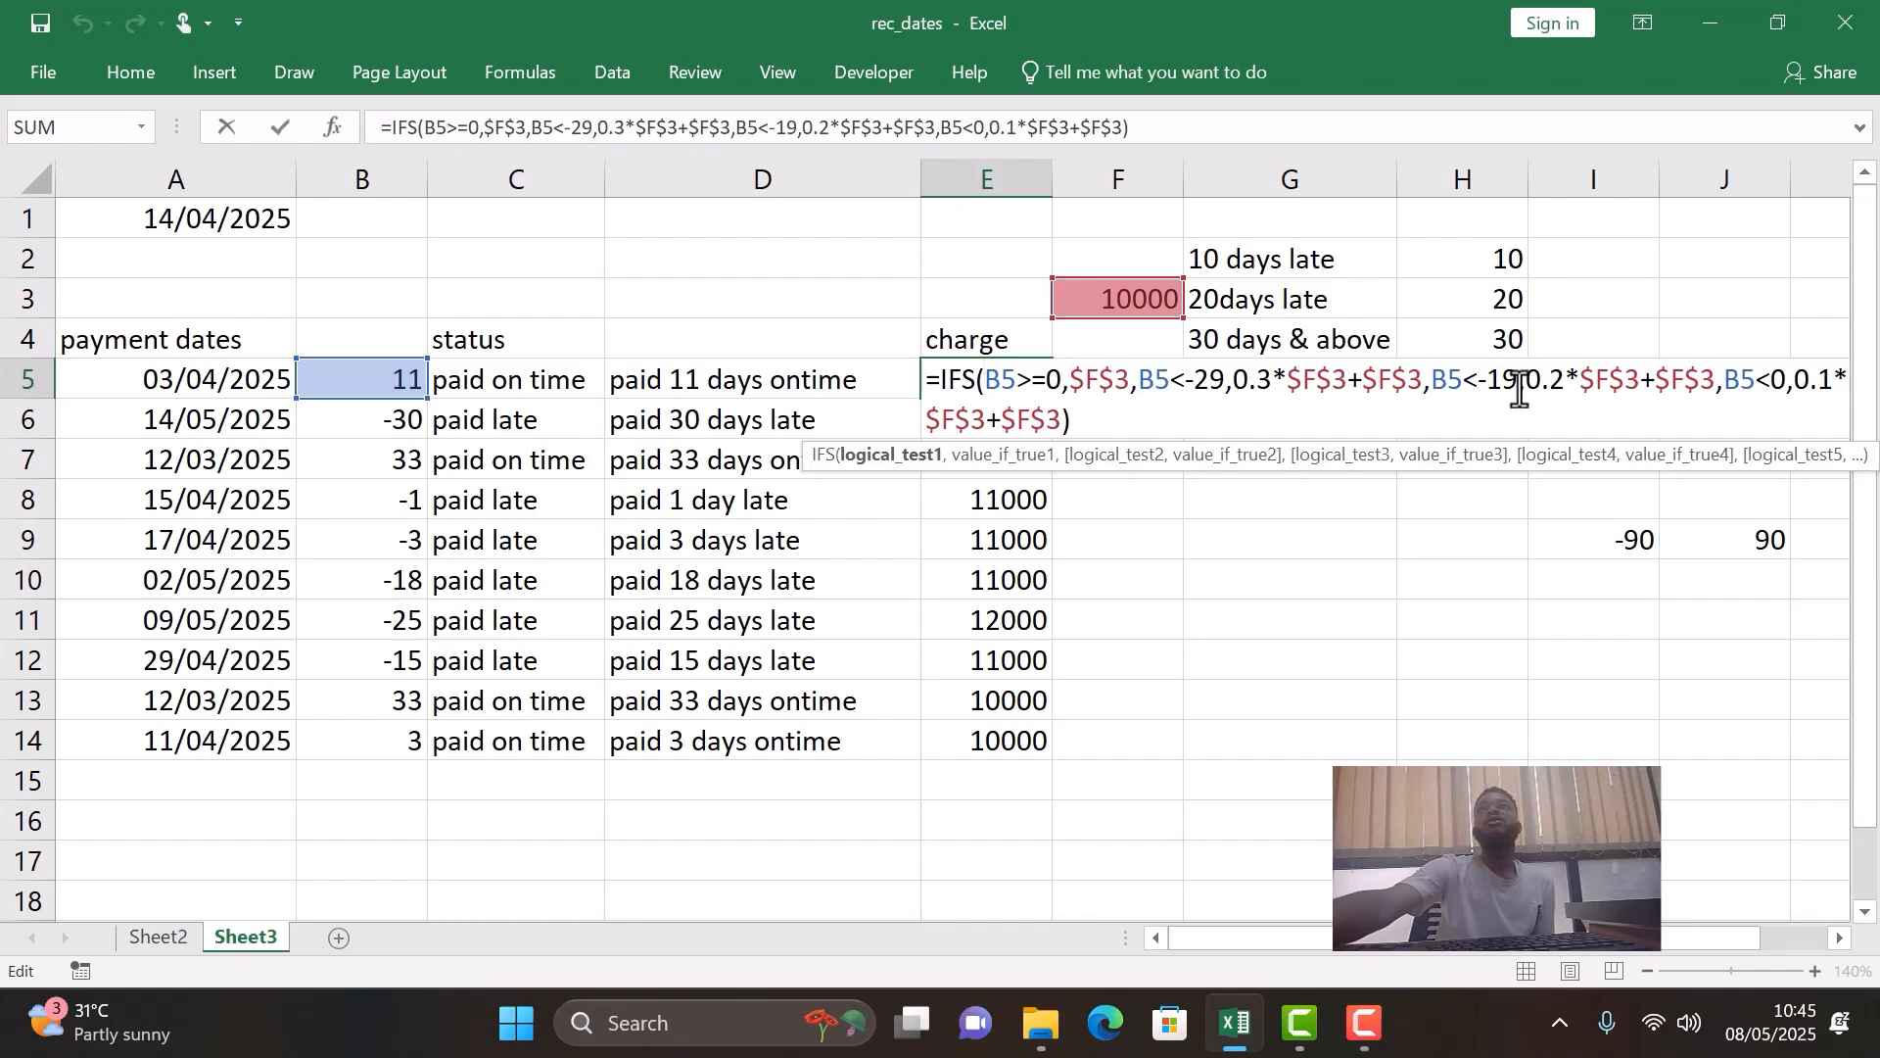
pyautogui.click(1225, 382)
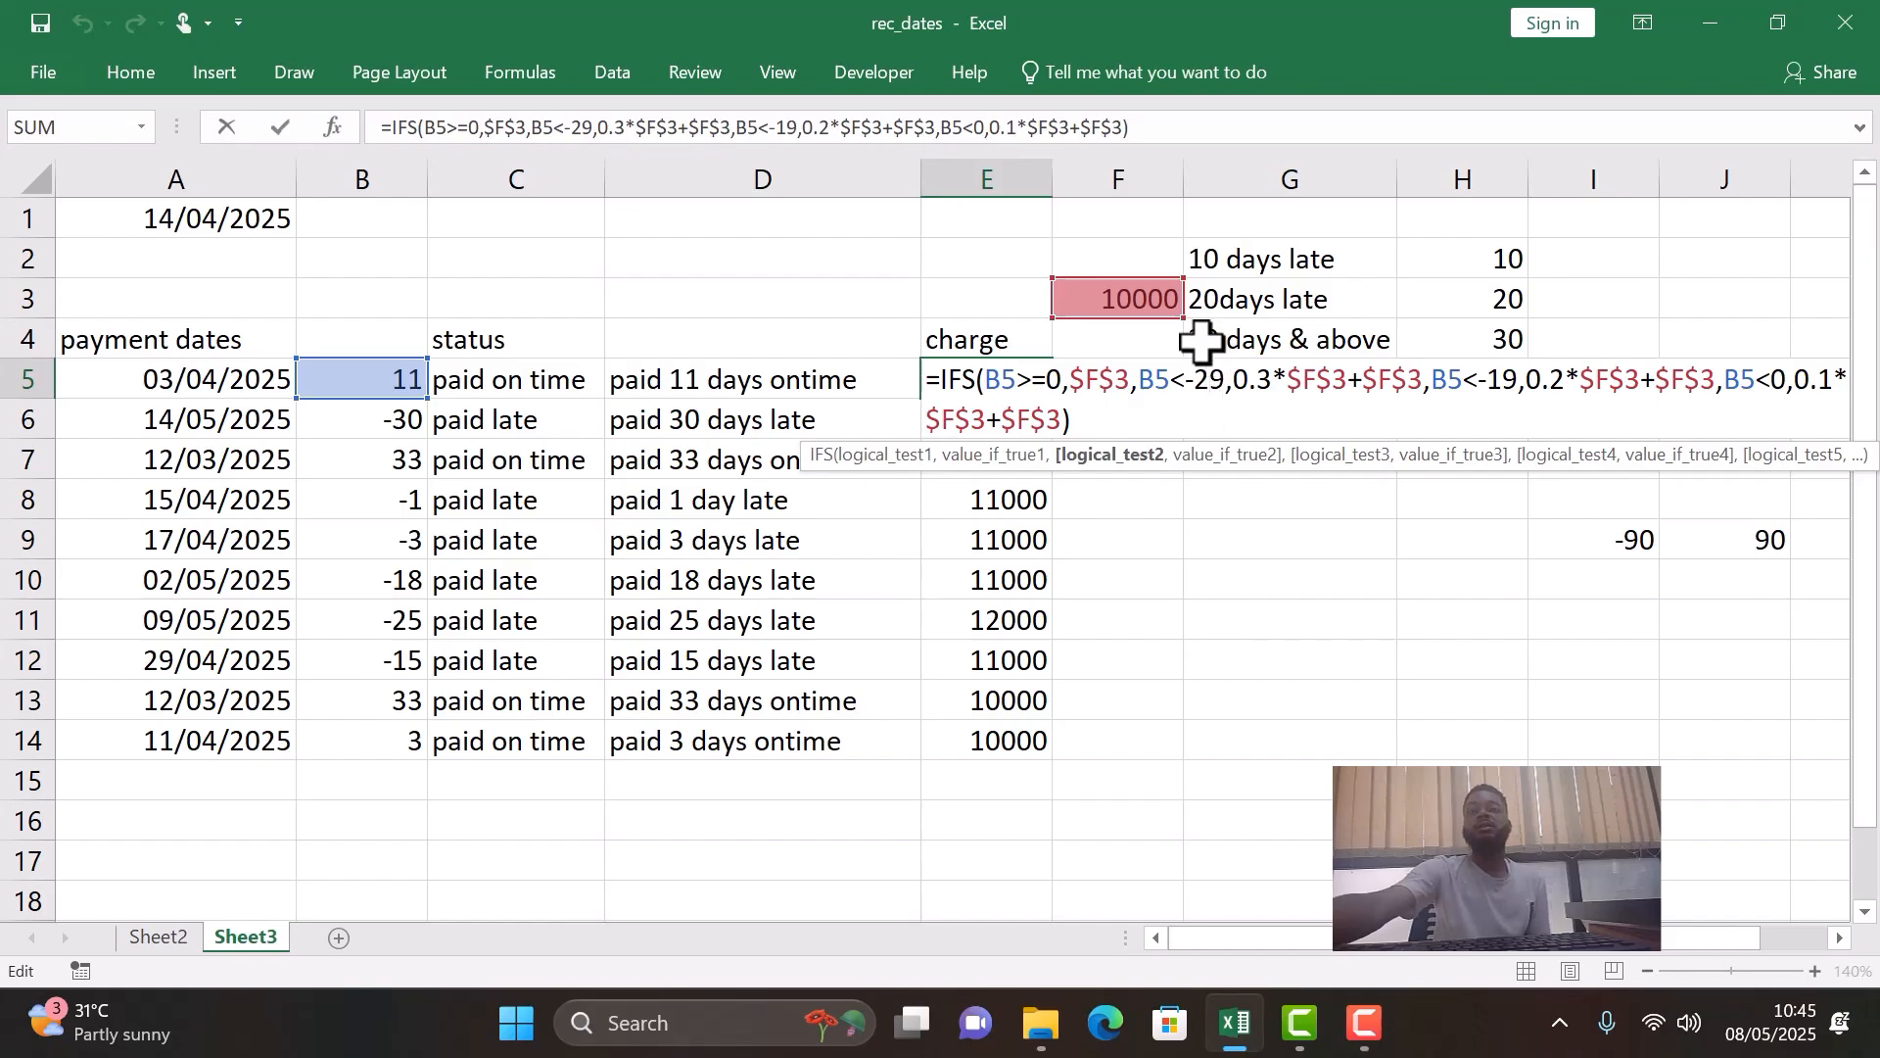
pyautogui.press('BackSpace')
pyautogui.write('1')
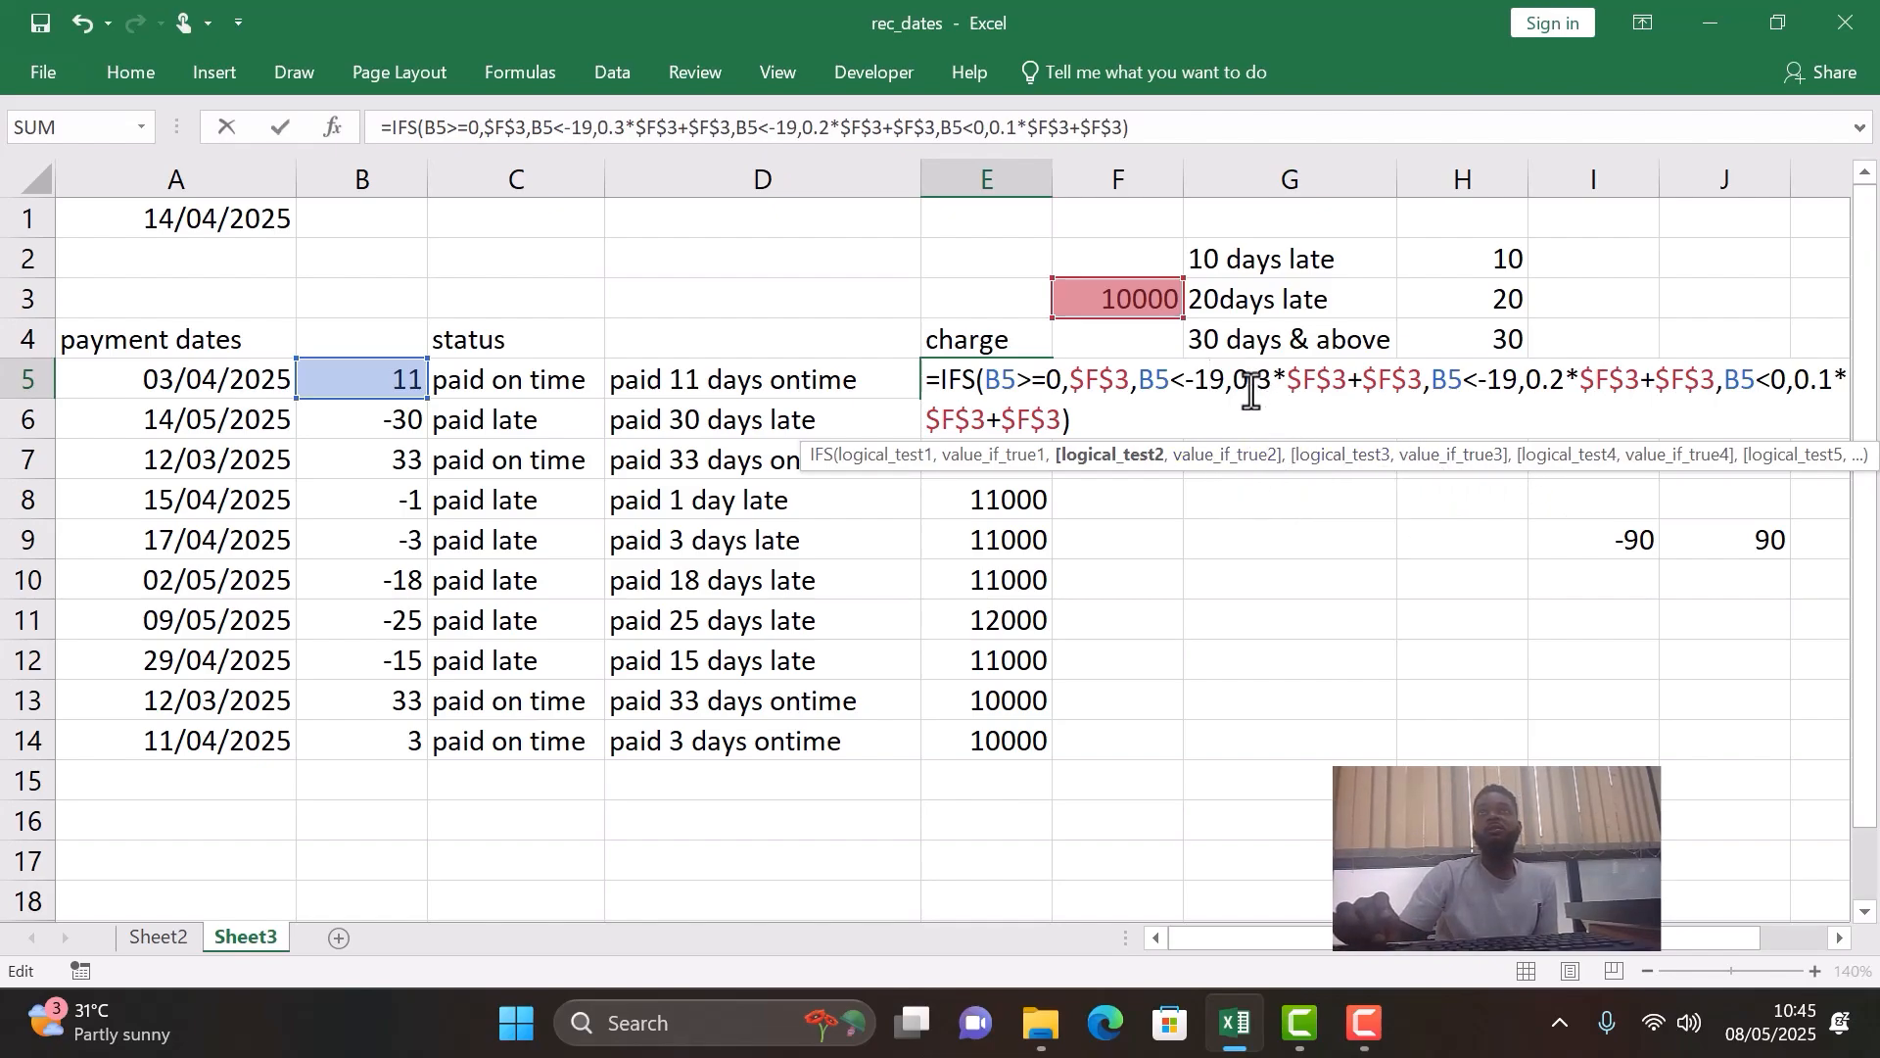
pyautogui.press('BackSpace')
pyautogui.press('BackSpace')
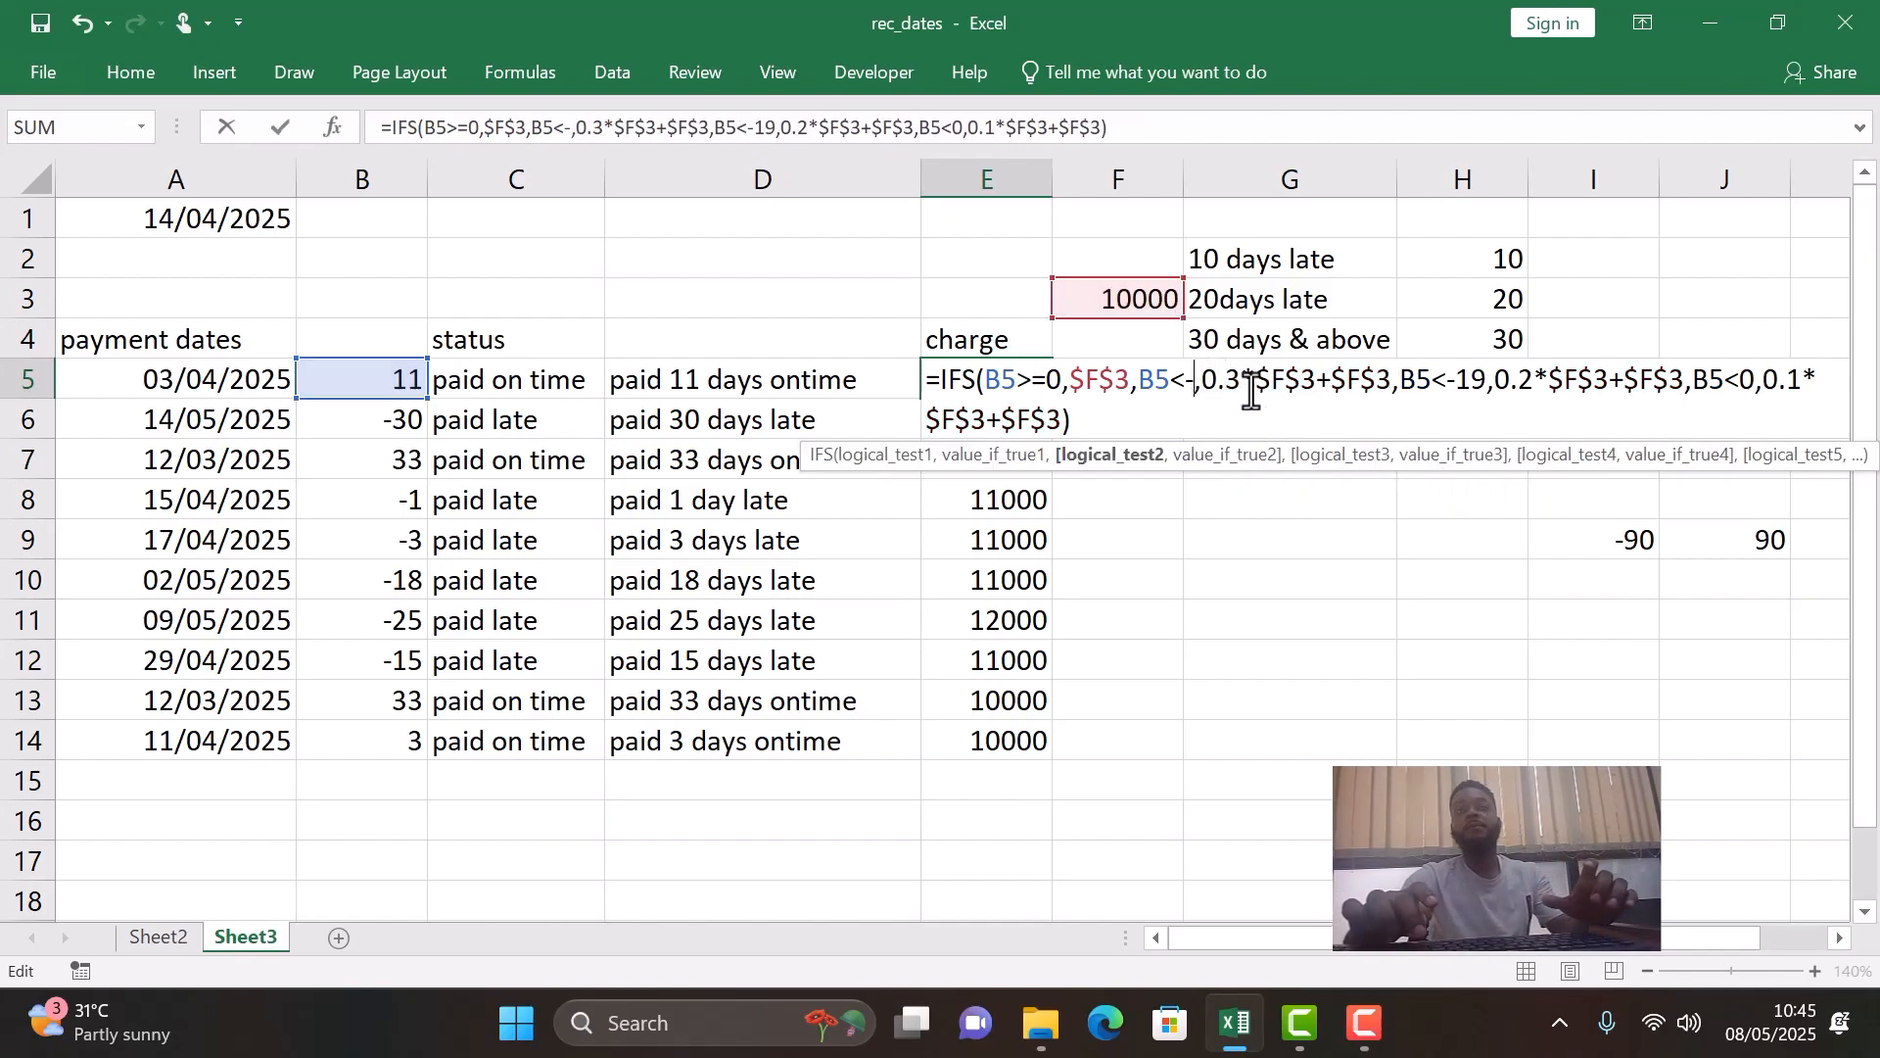
pyautogui.write('20')
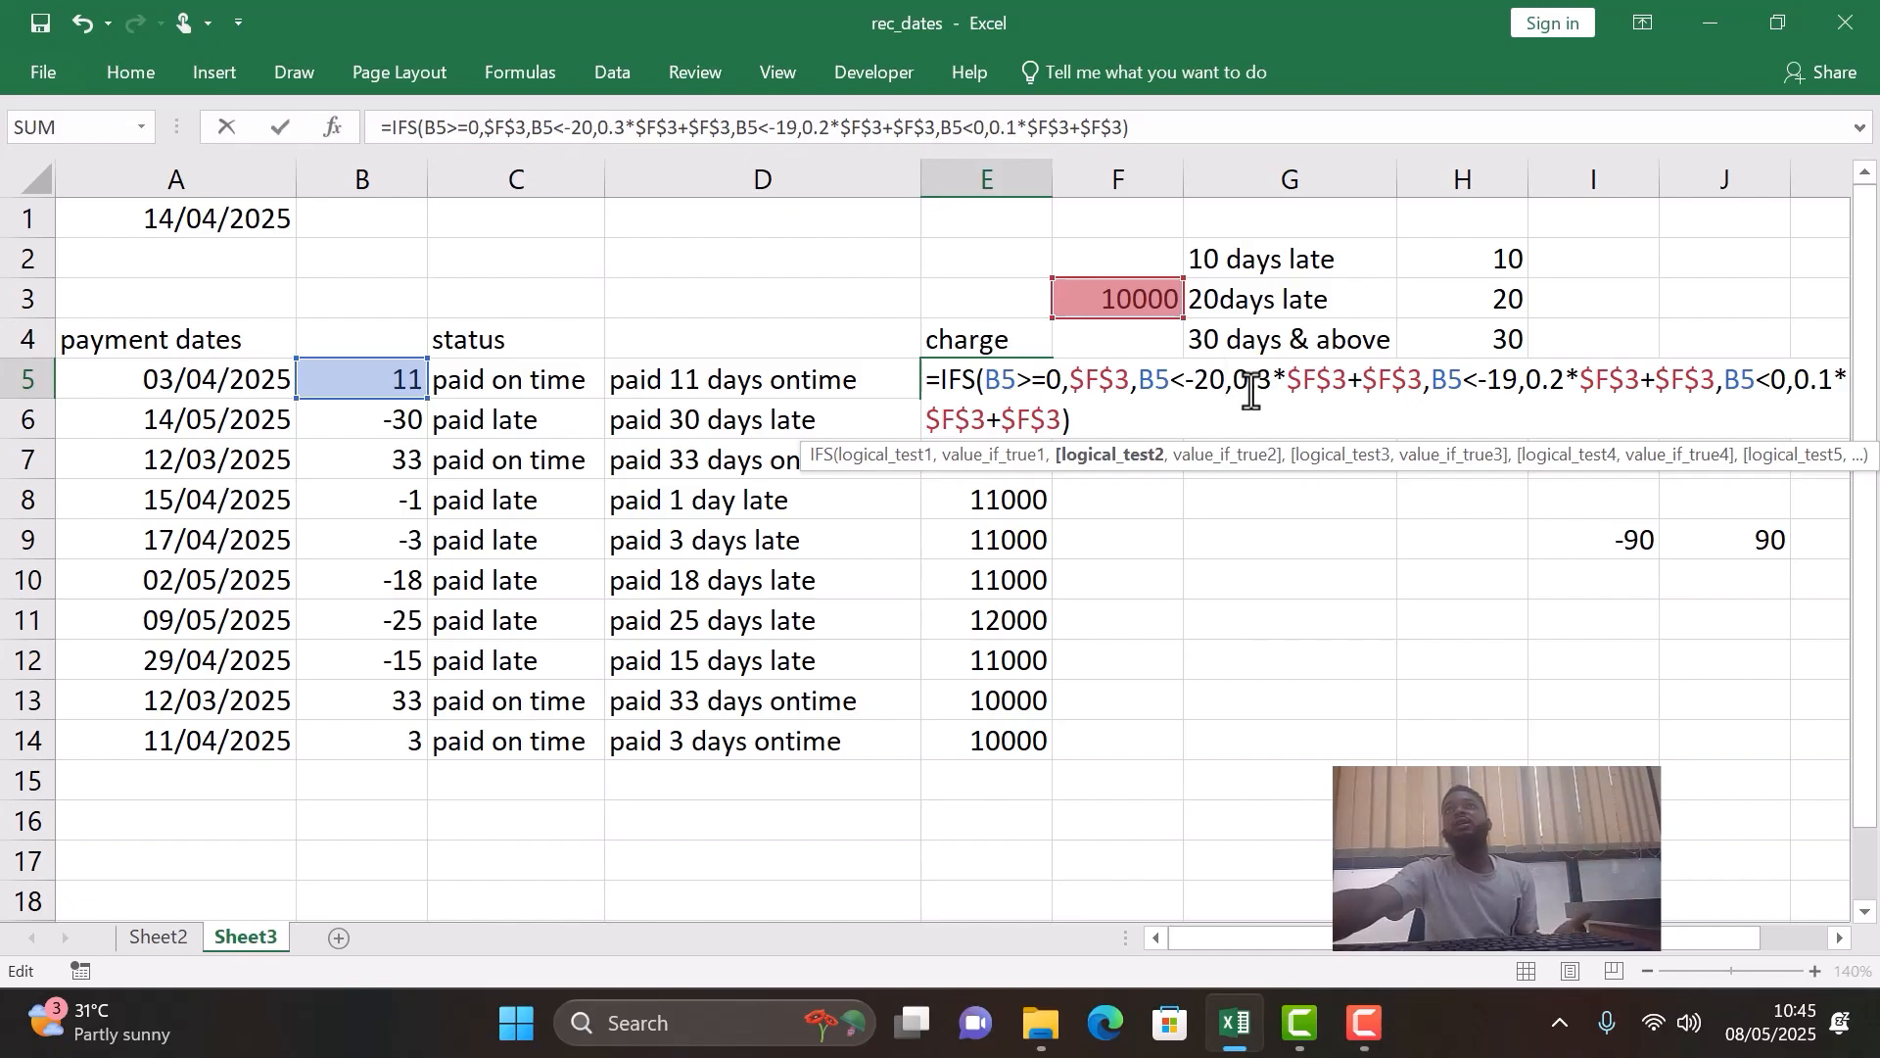
# - Change the third logical test to B5<-10 and fill the updated E5 formula down through E14
pyautogui.click(1520, 382)
pyautogui.press('BackSpace')
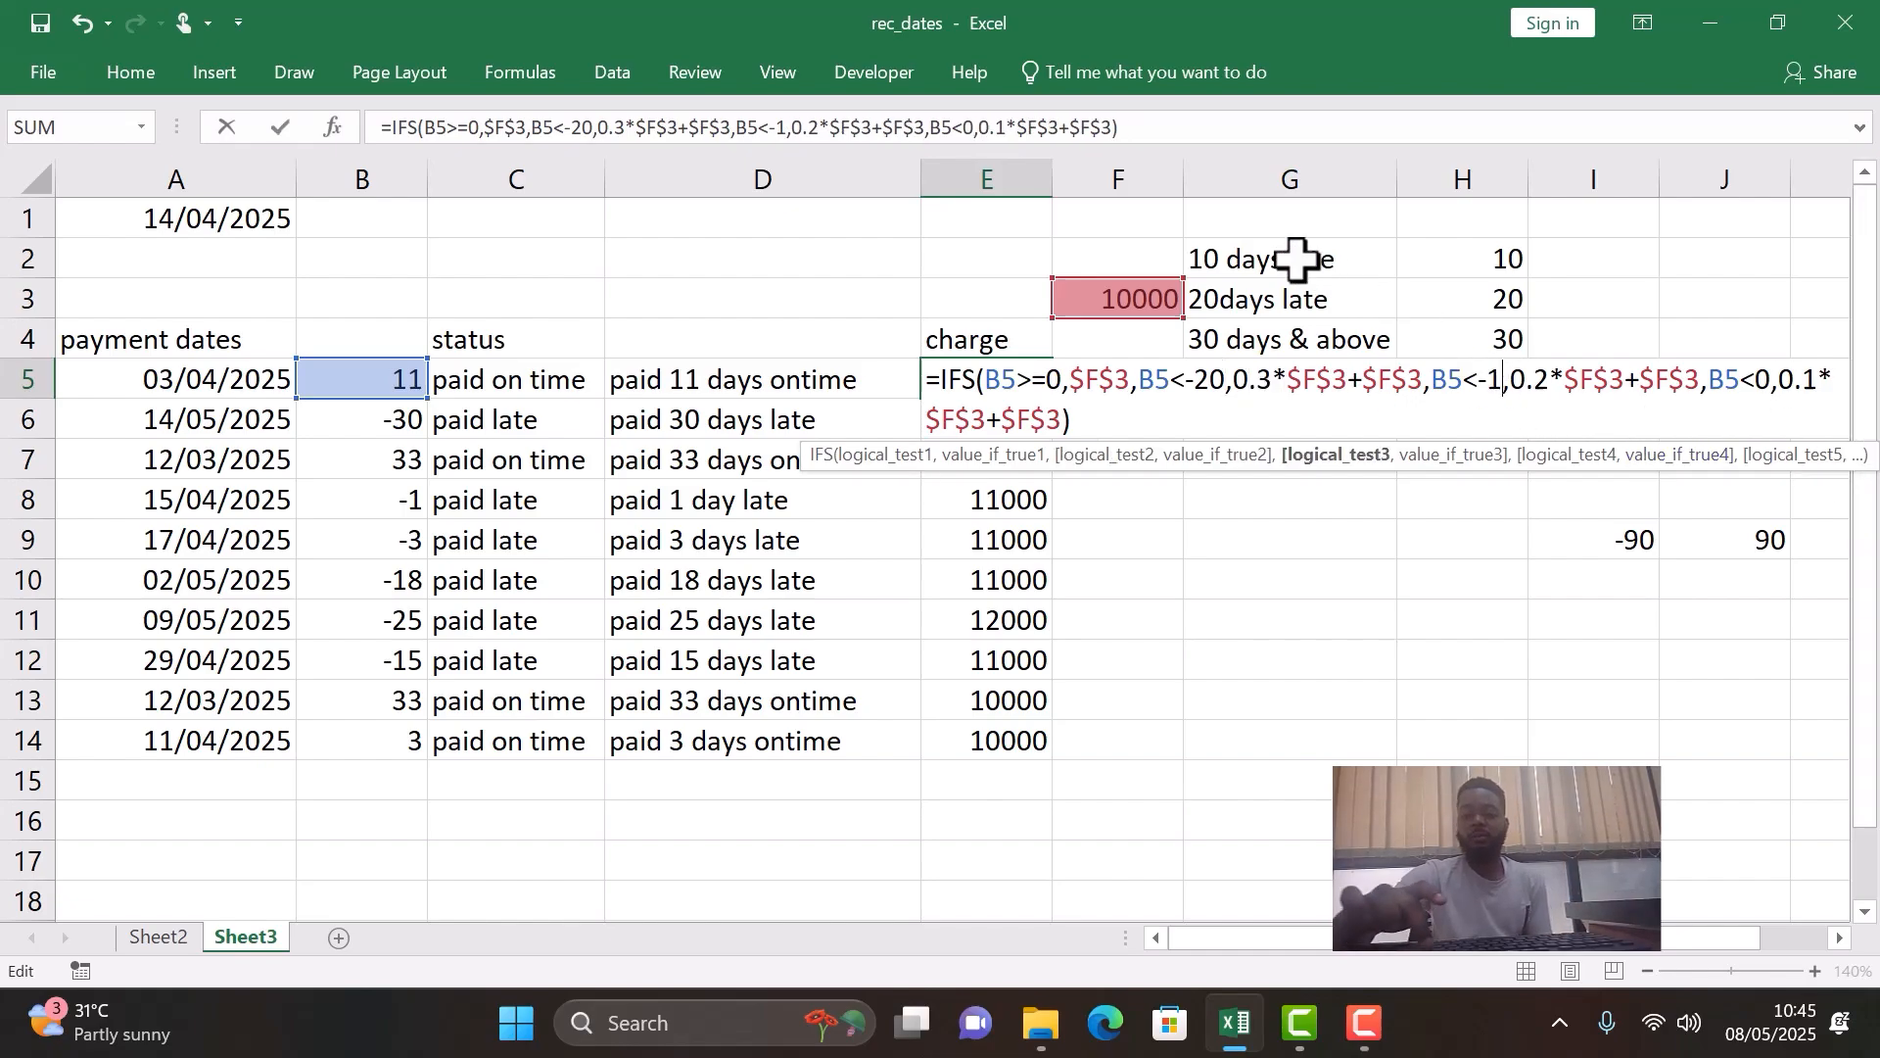
pyautogui.write('0')
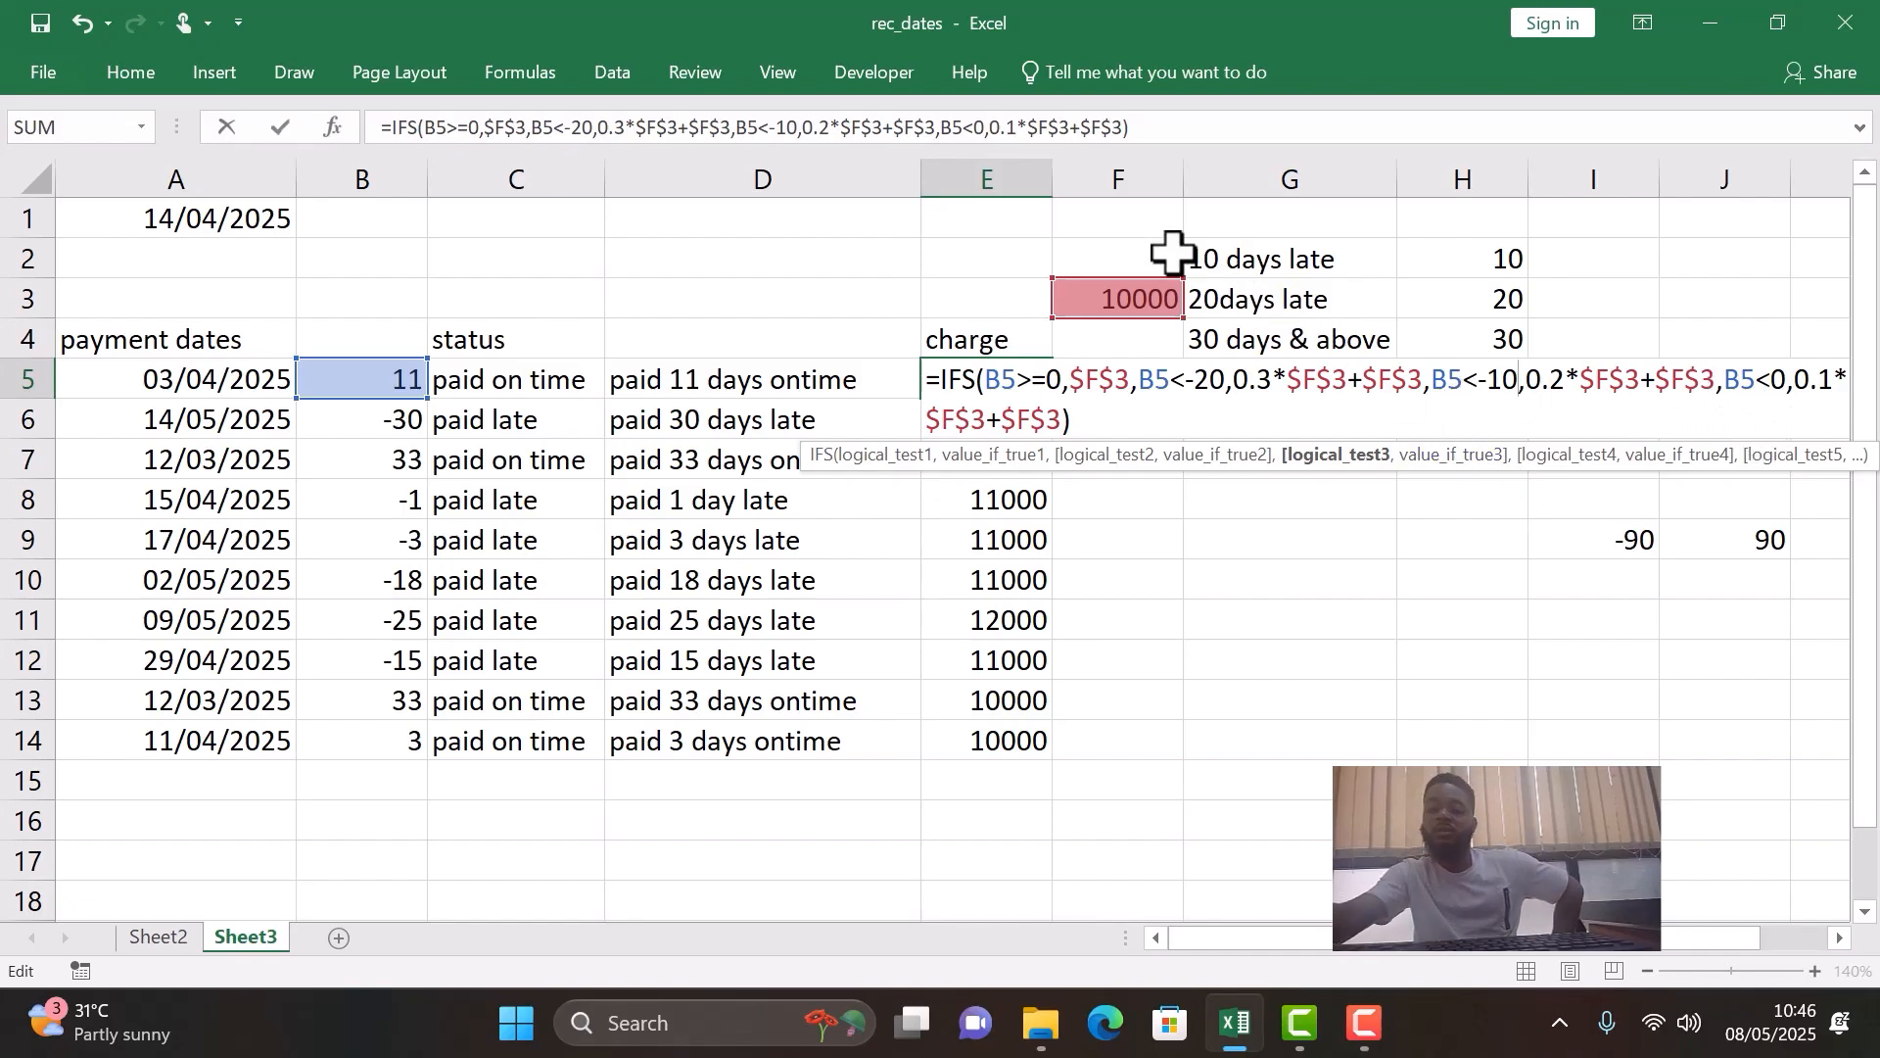
pyautogui.press('Return')
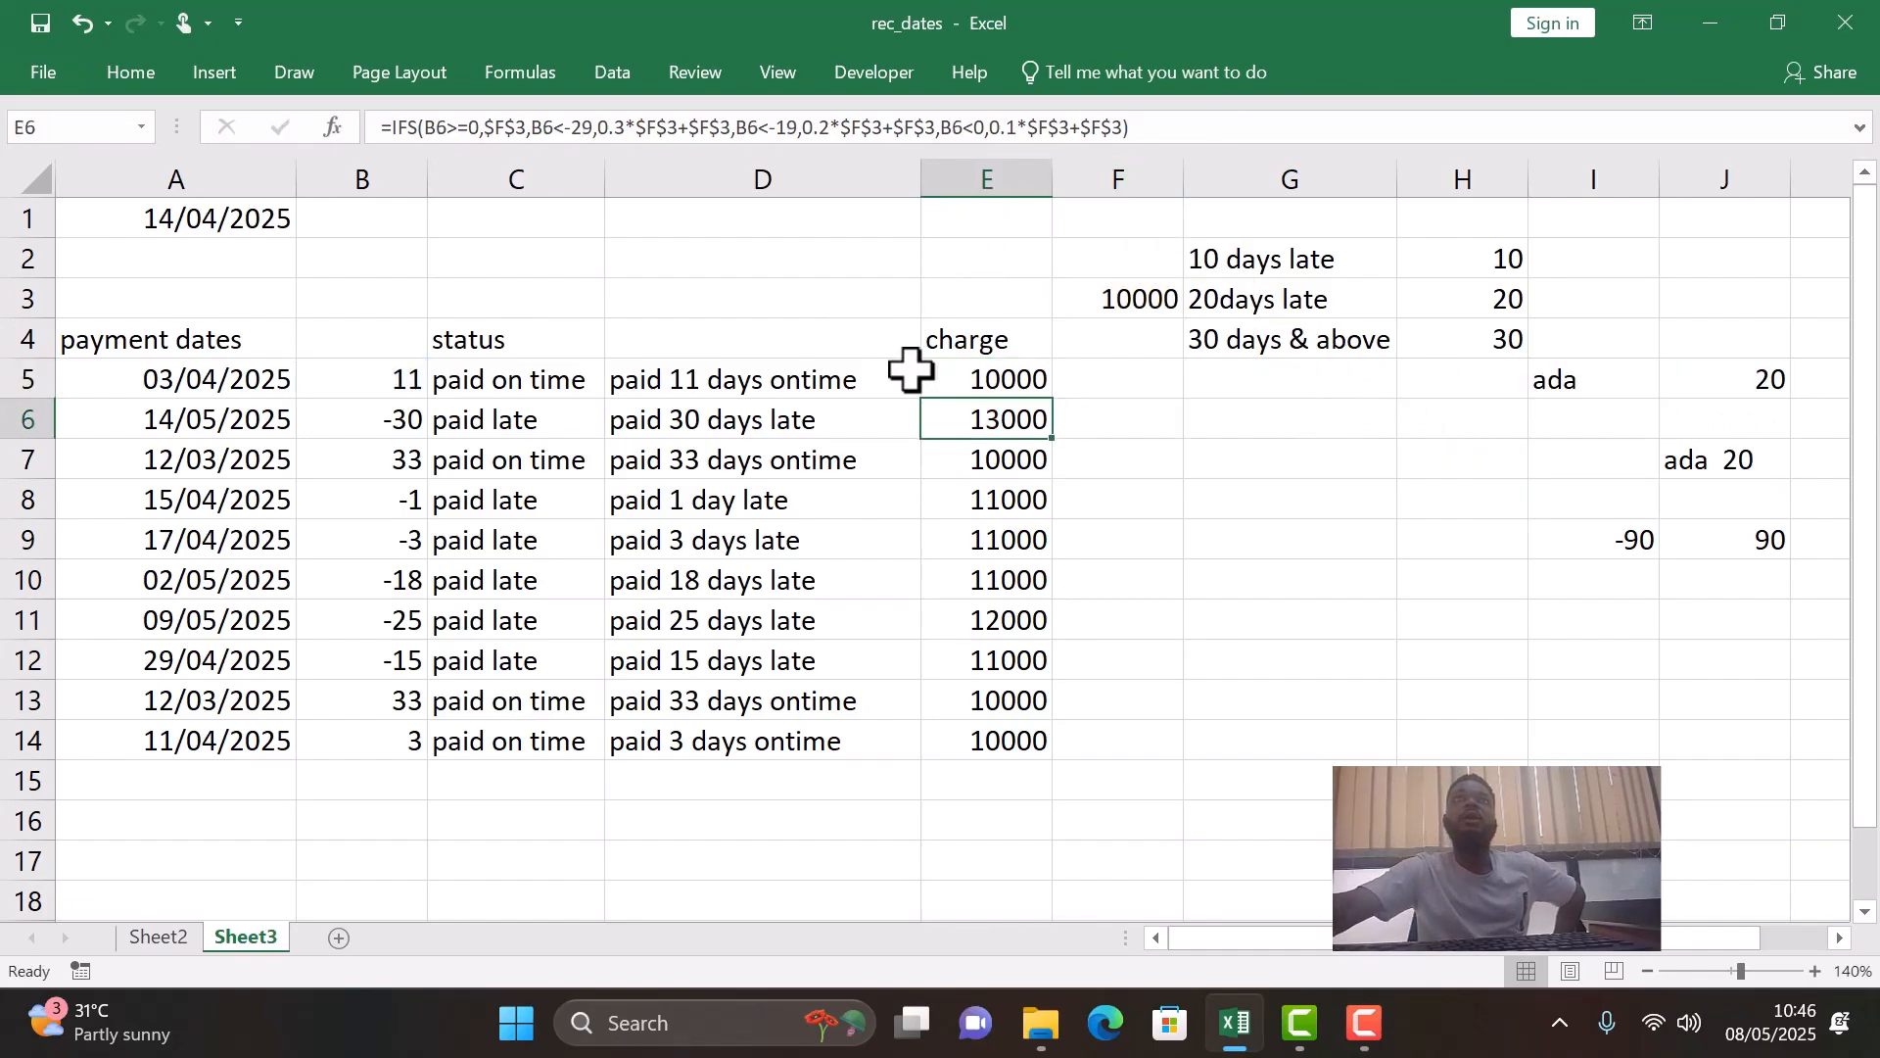
pyautogui.click(984, 385)
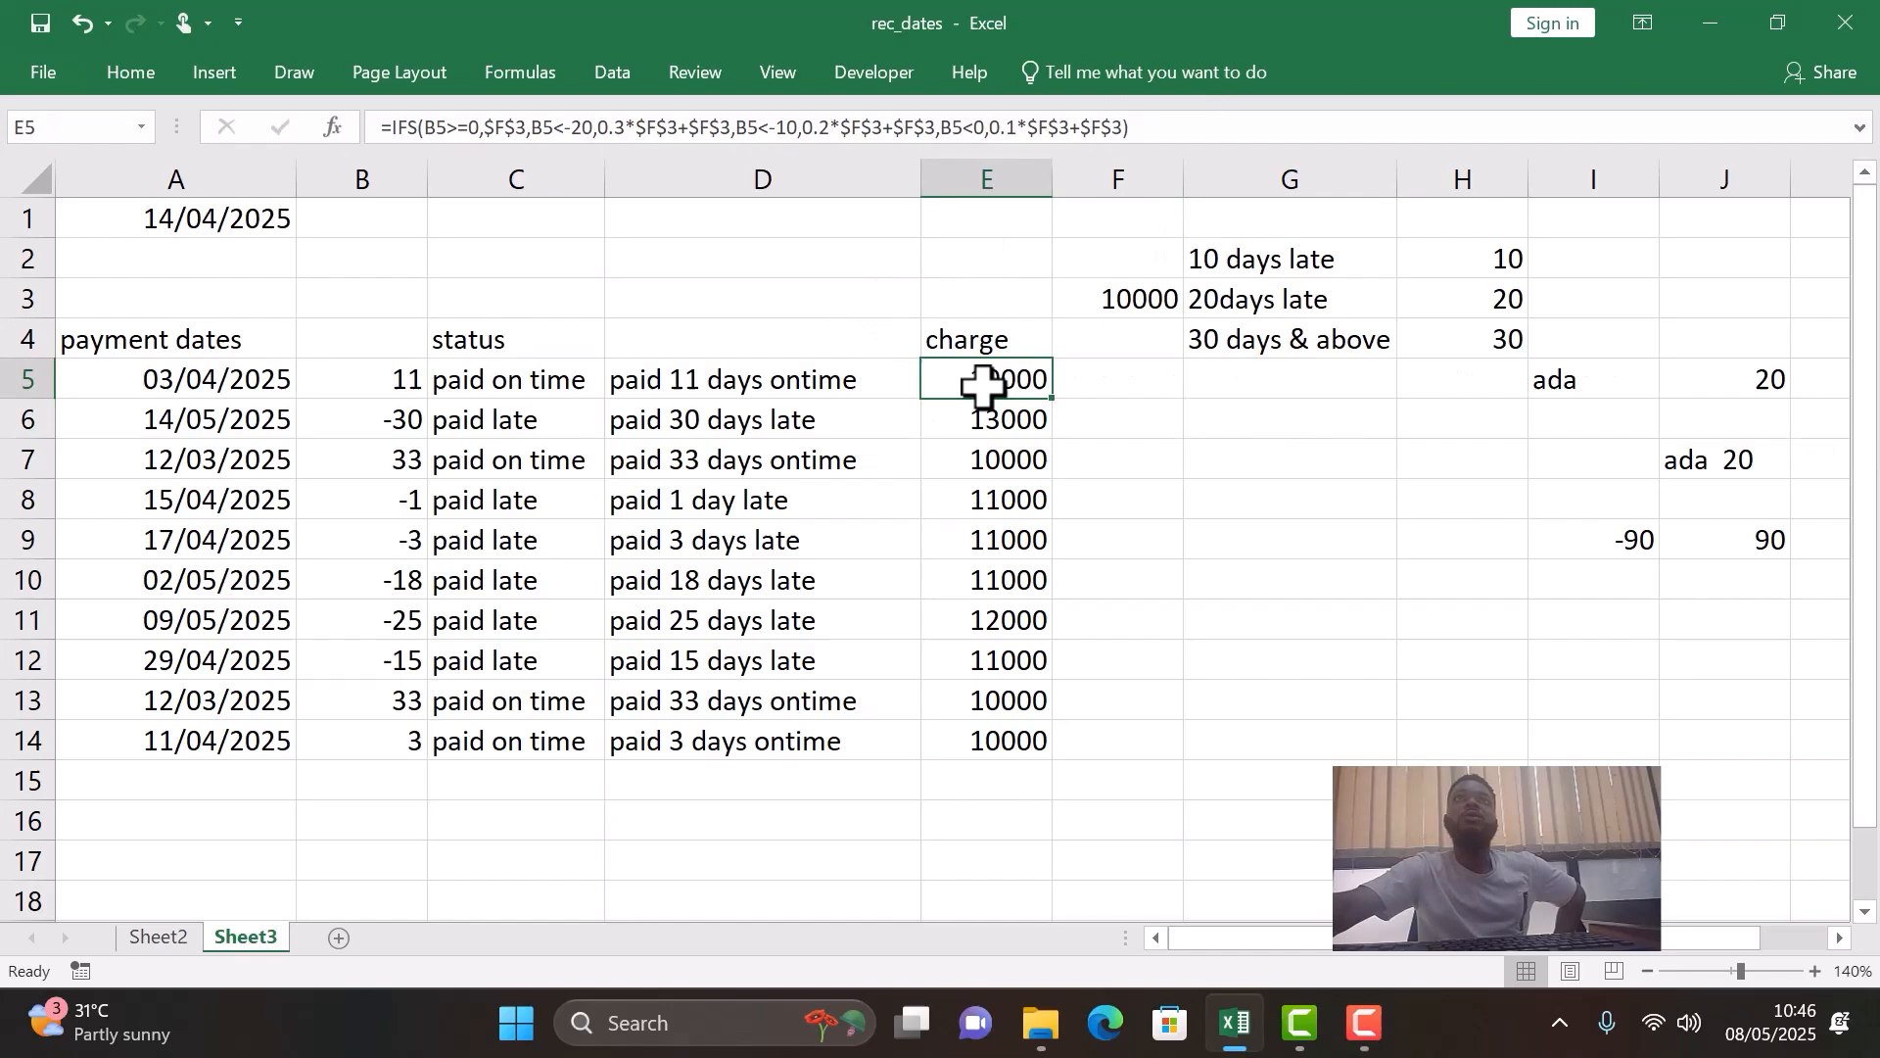
pyautogui.doubleClick(1056, 400)
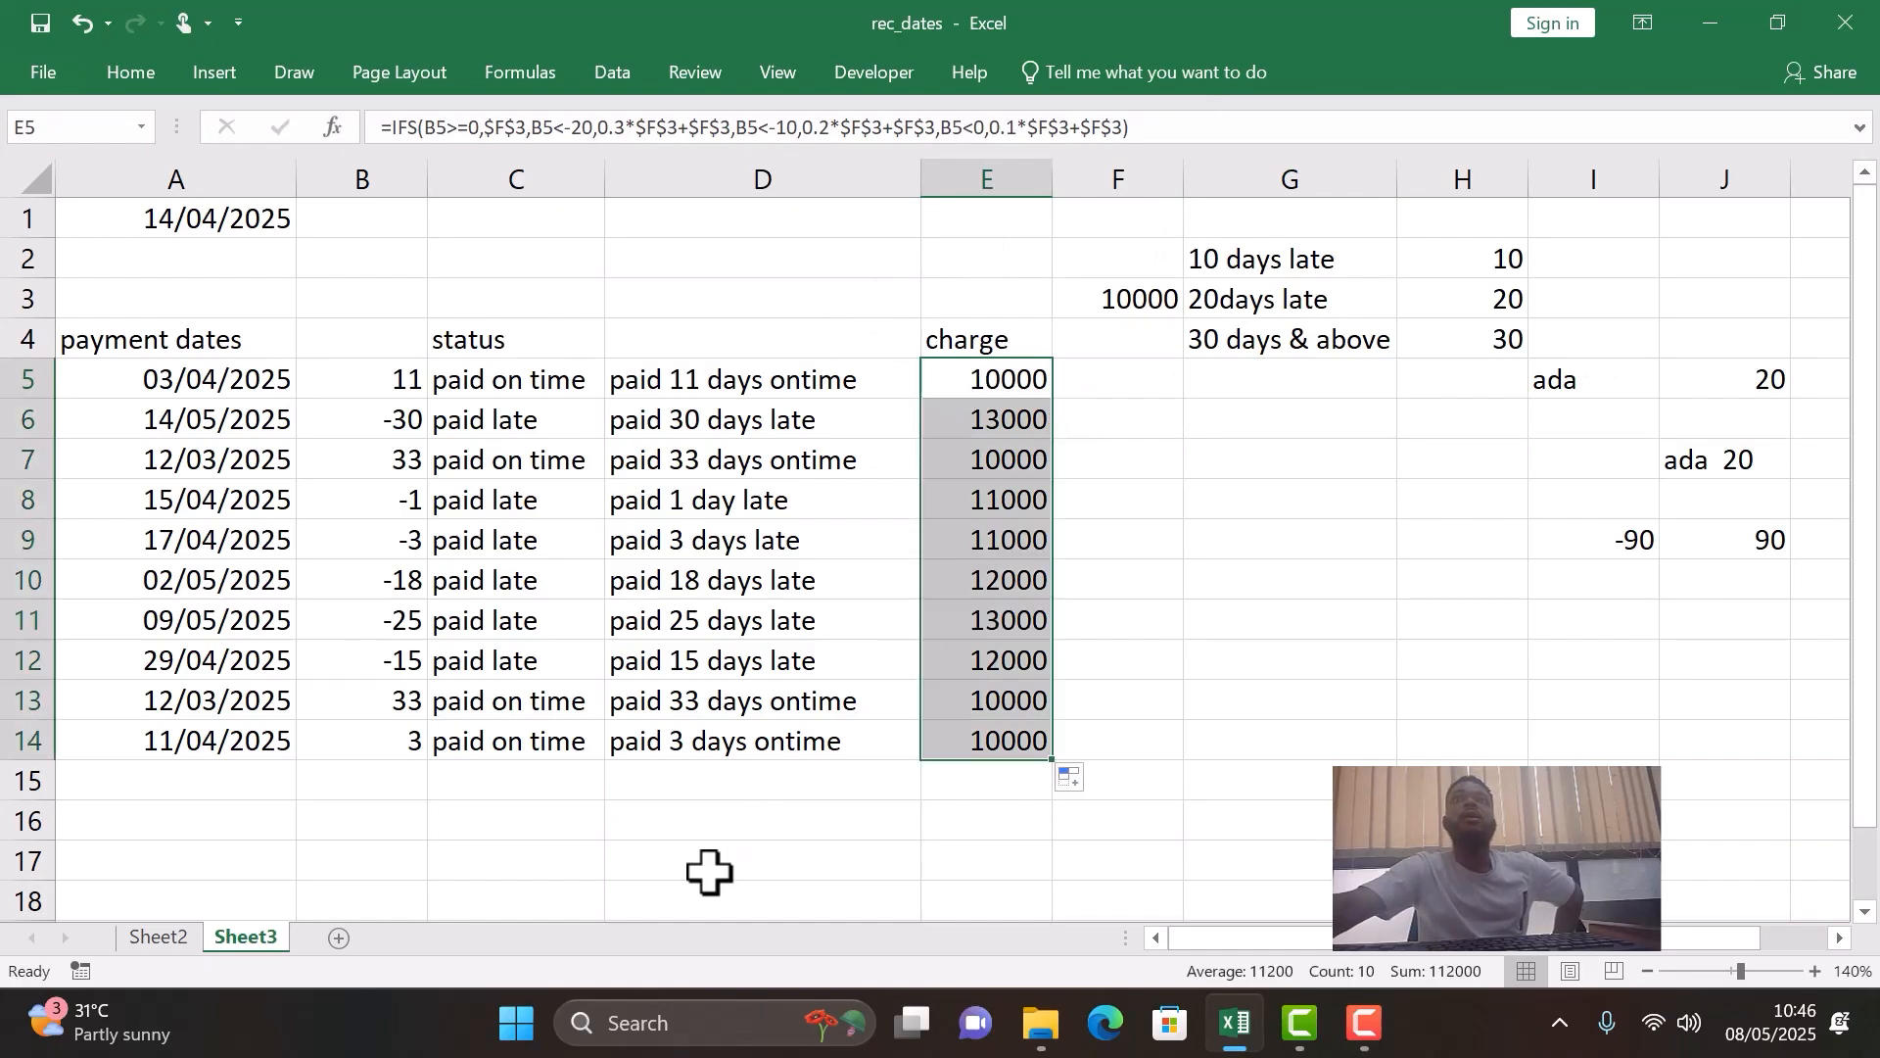
# - Examine the charges in rows 10, 6, 11 and 12 against their days late
pyautogui.click(15, 576)
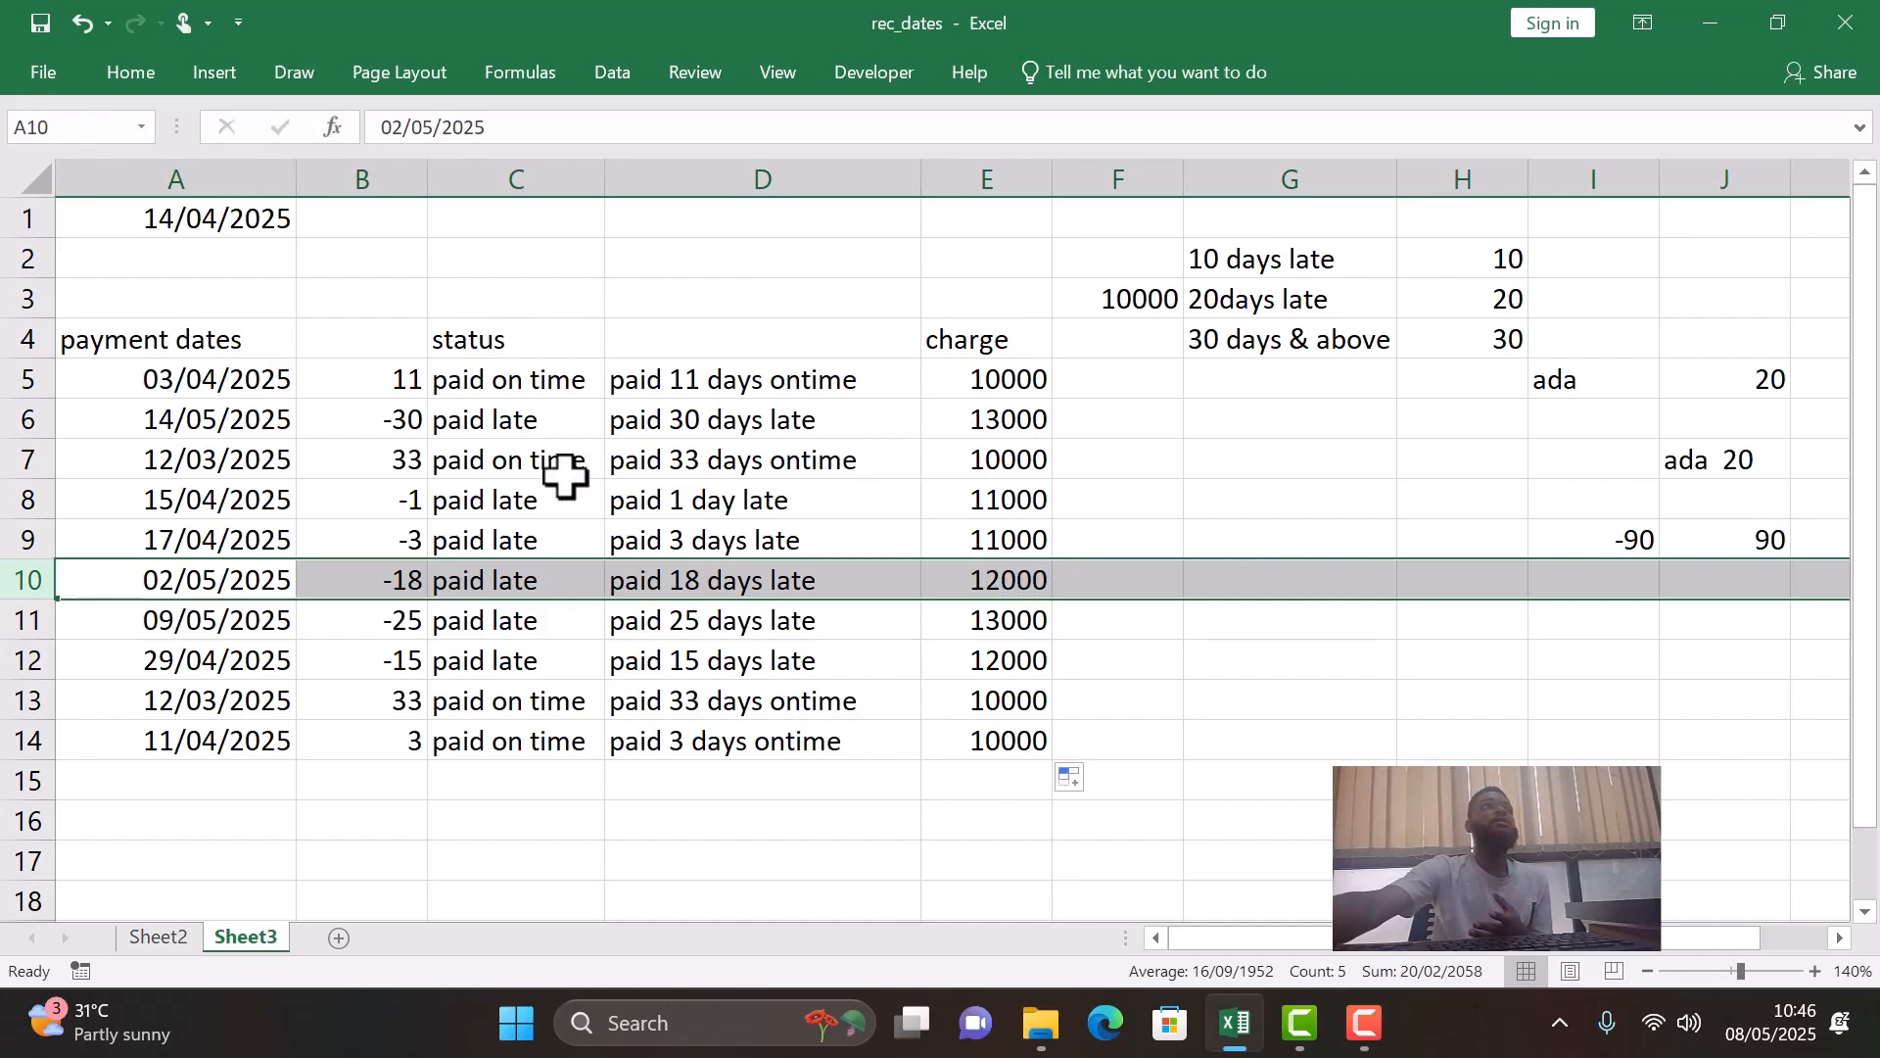
pyautogui.click(334, 421)
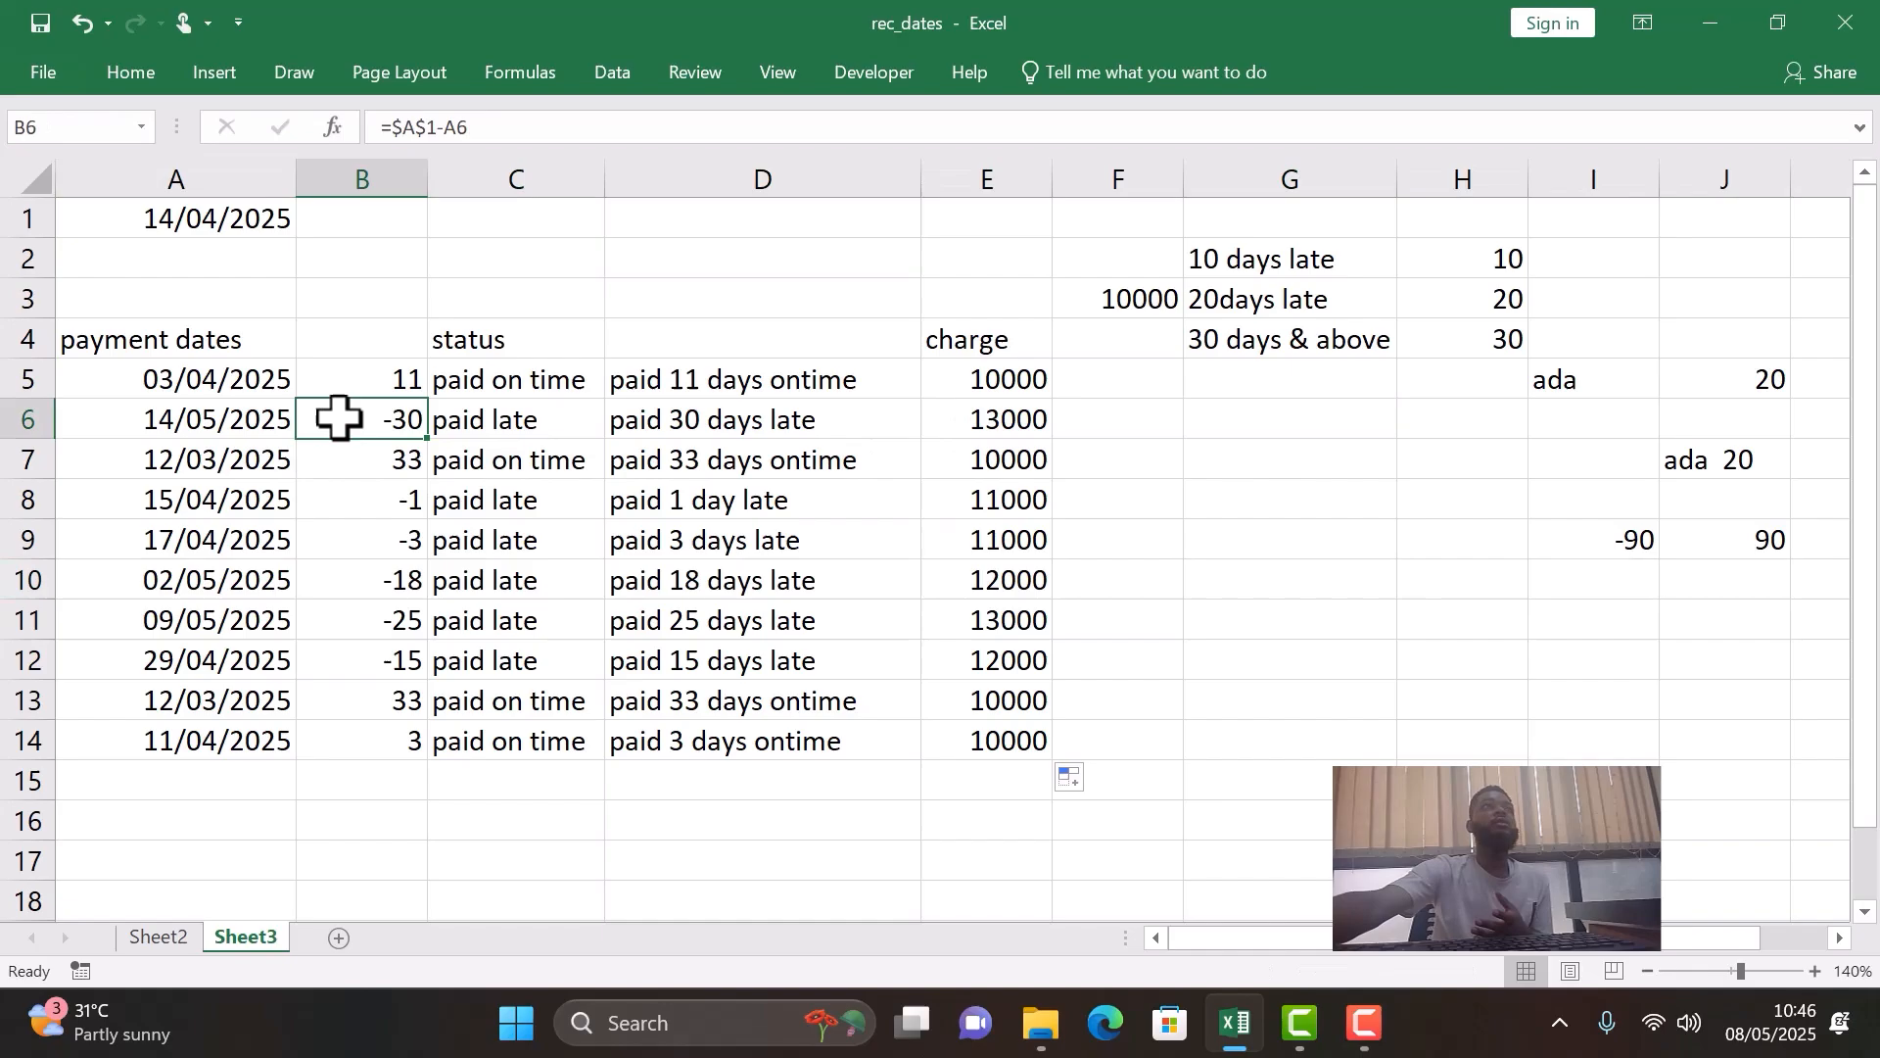
pyautogui.click(49, 423)
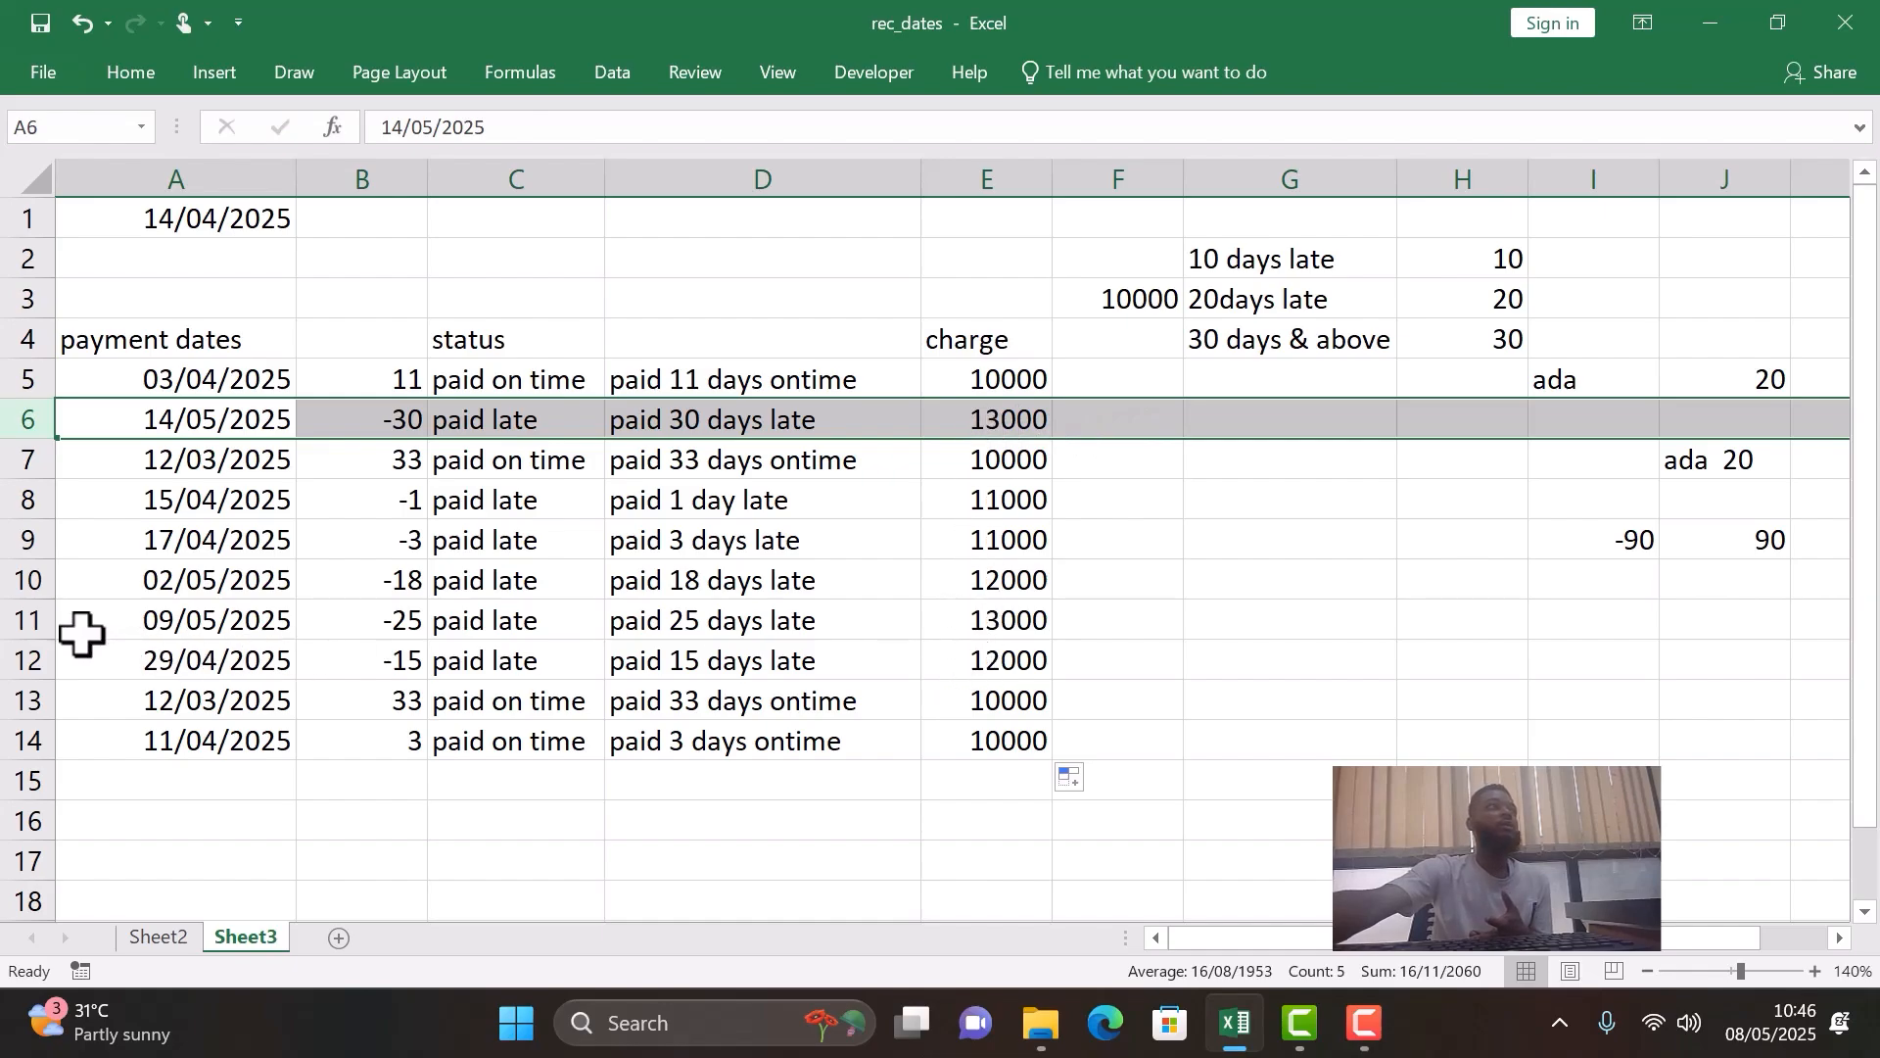
pyautogui.click(34, 625)
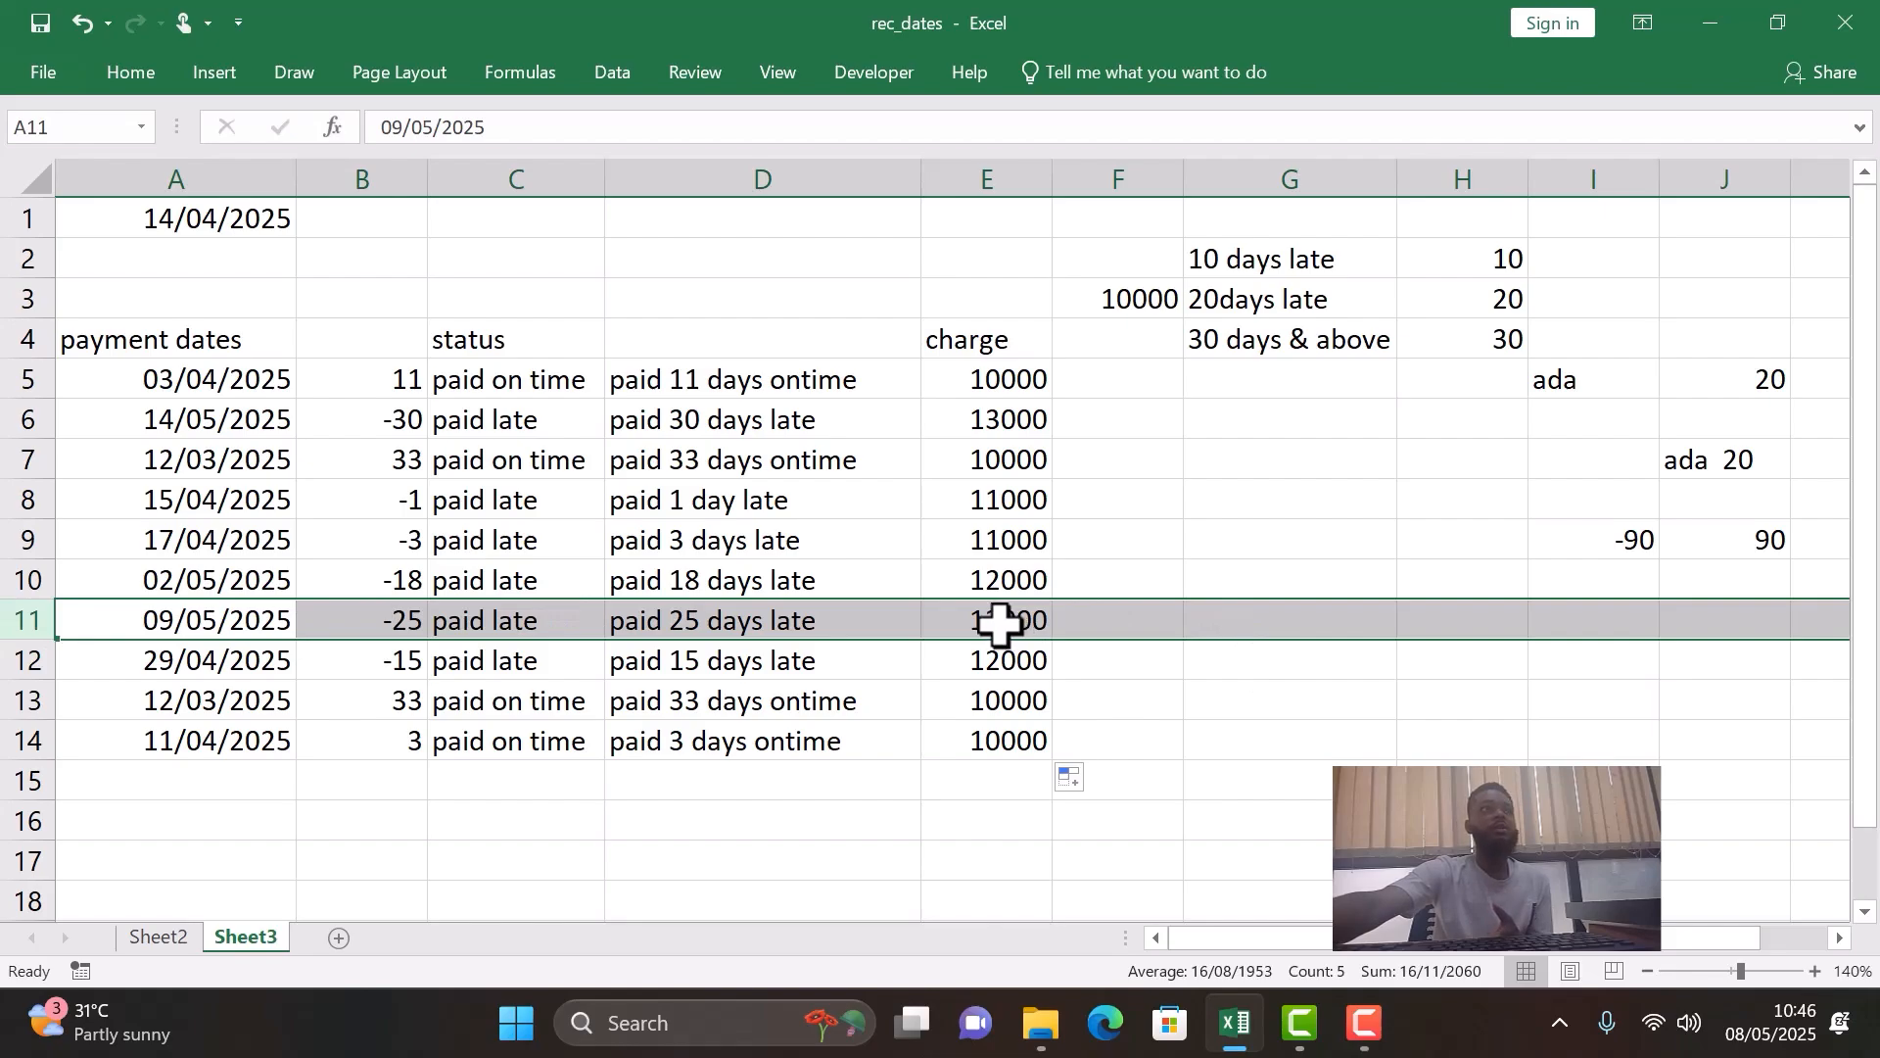
pyautogui.click(28, 660)
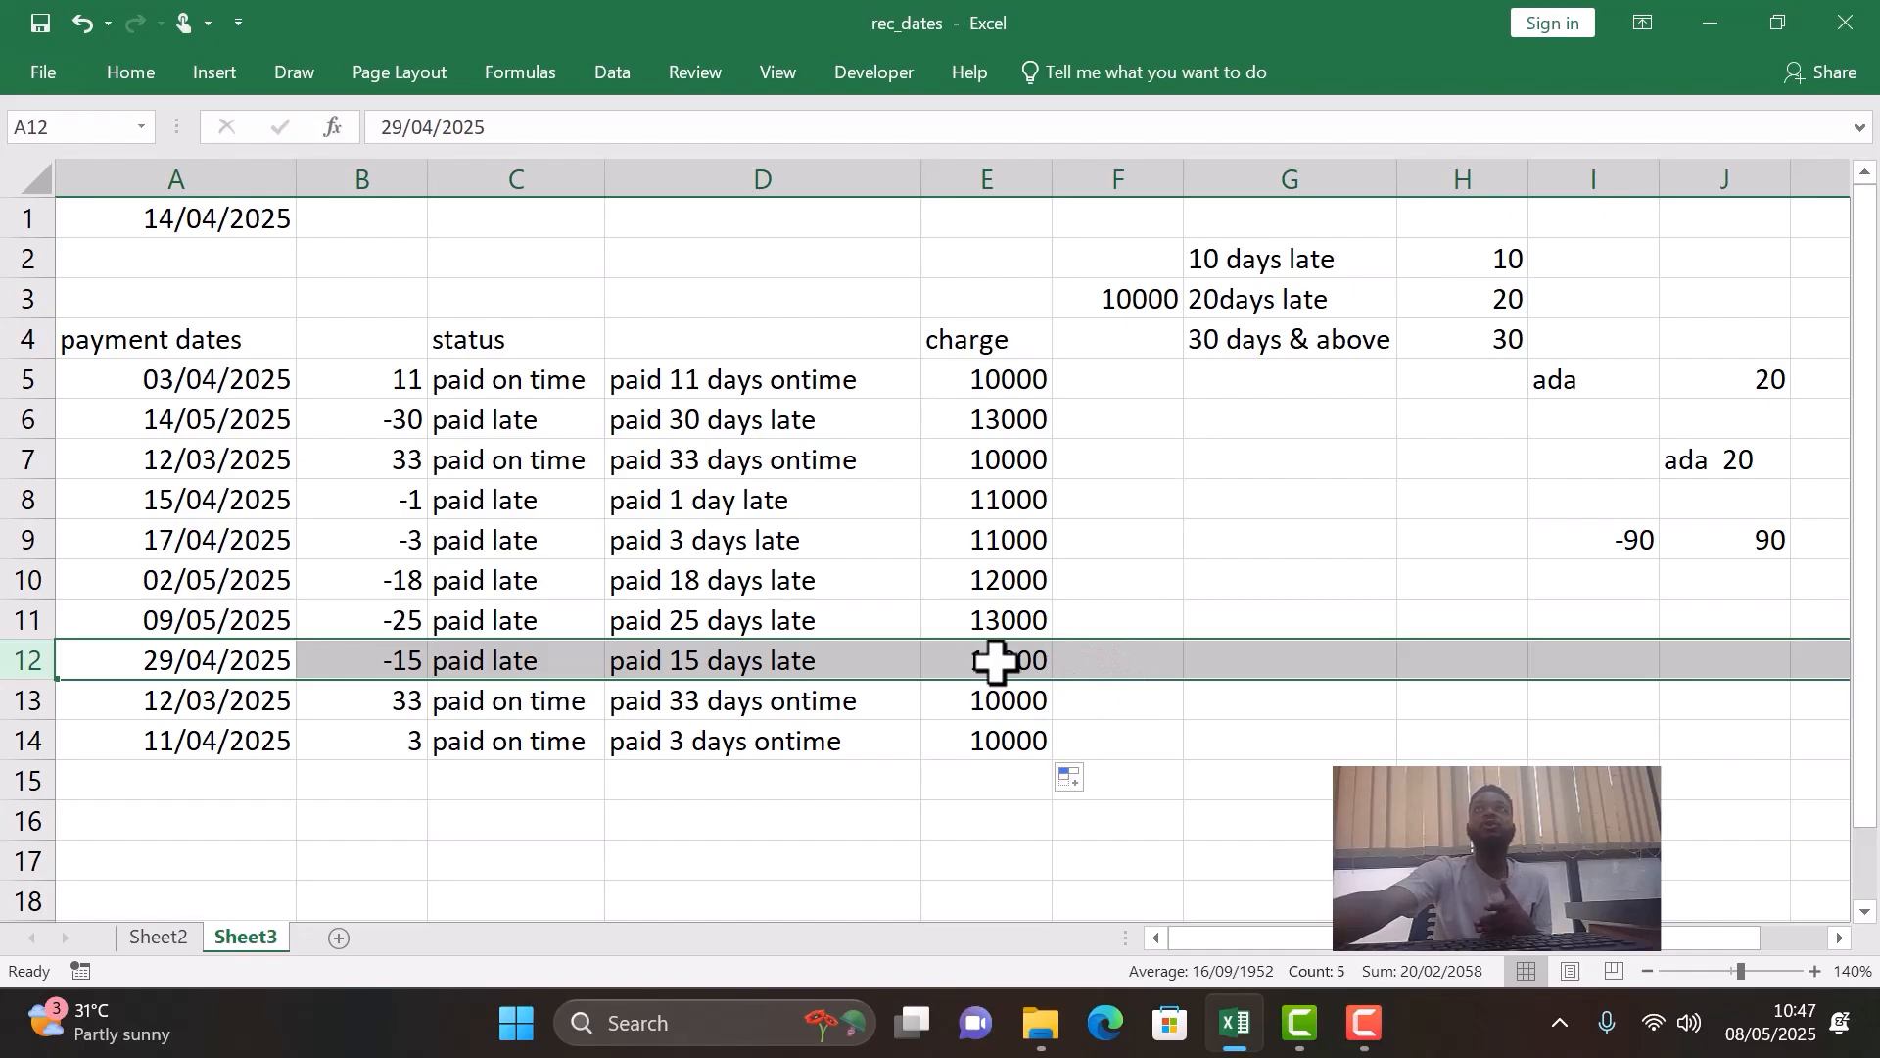
# - Label the late tiers with day ranges: 11-20 days in I3, 21-30 days in I4 and 1-10 days in I2
pyautogui.click(1570, 306)
pyautogui.write('11')
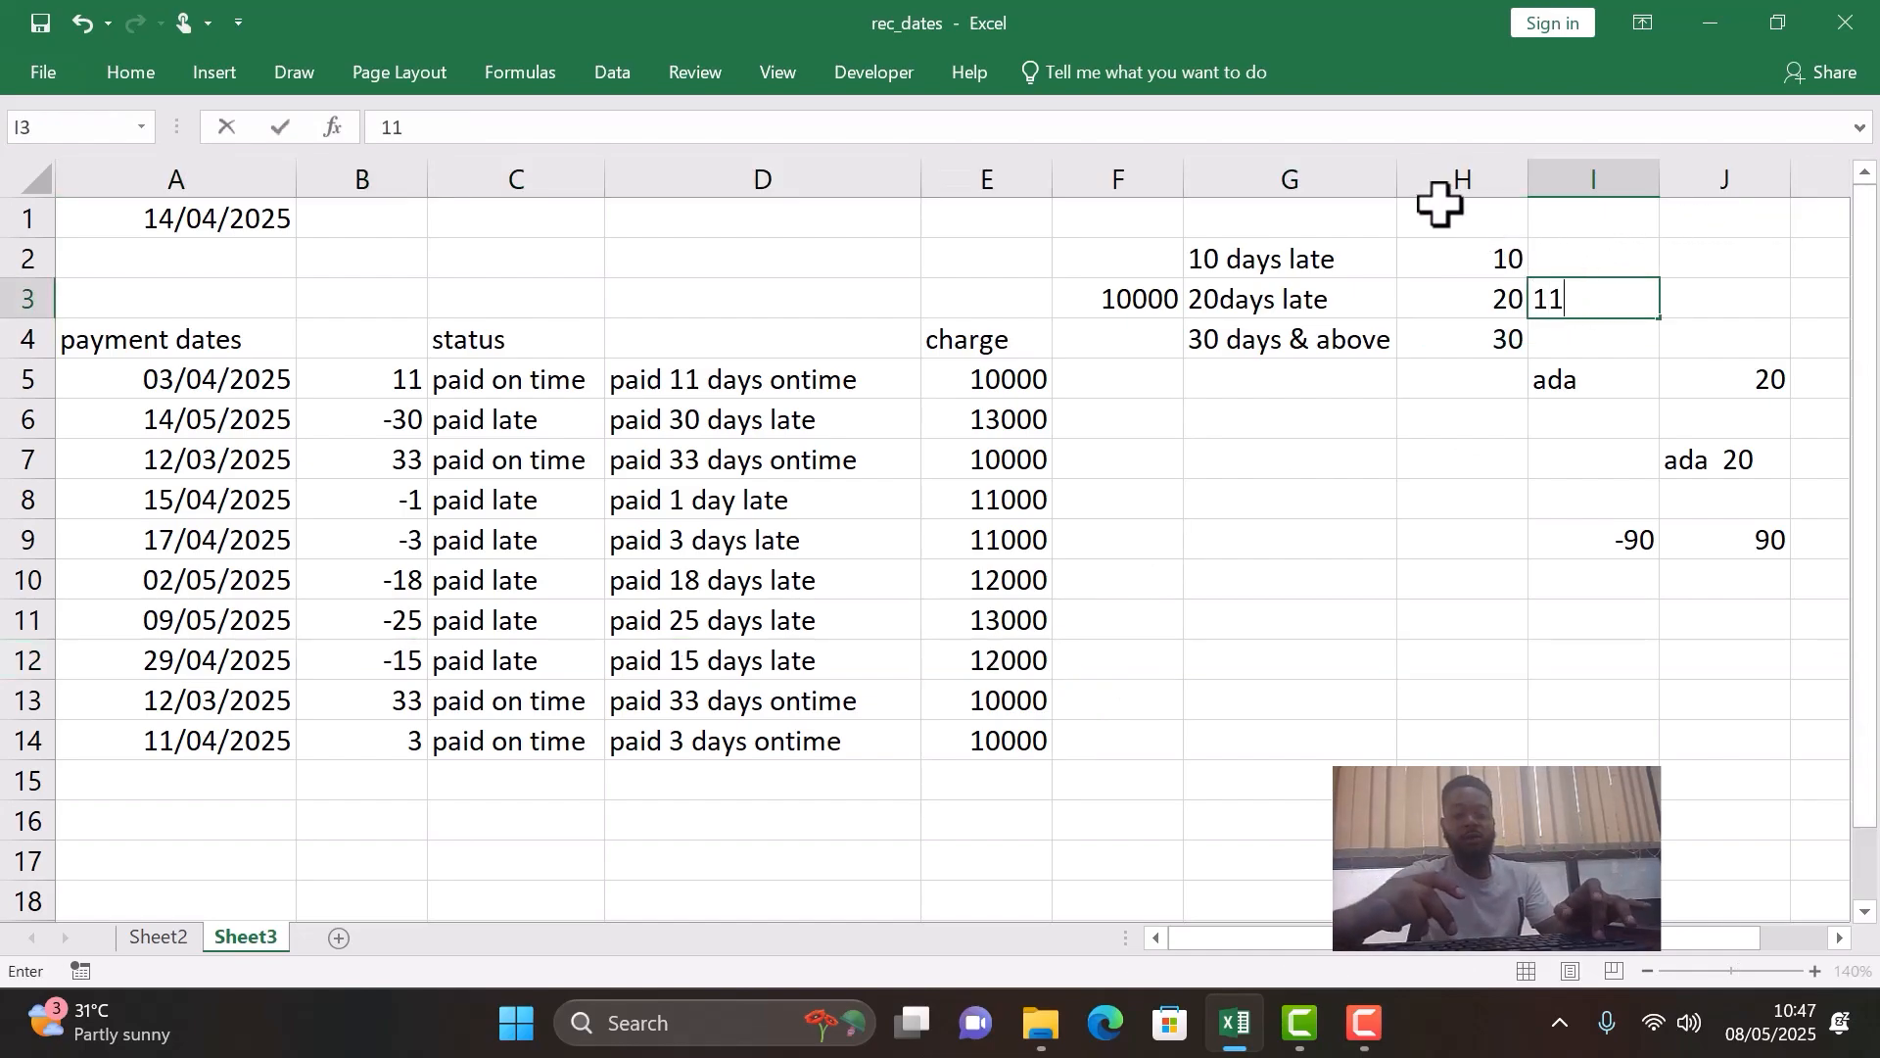
pyautogui.write('-20 days')
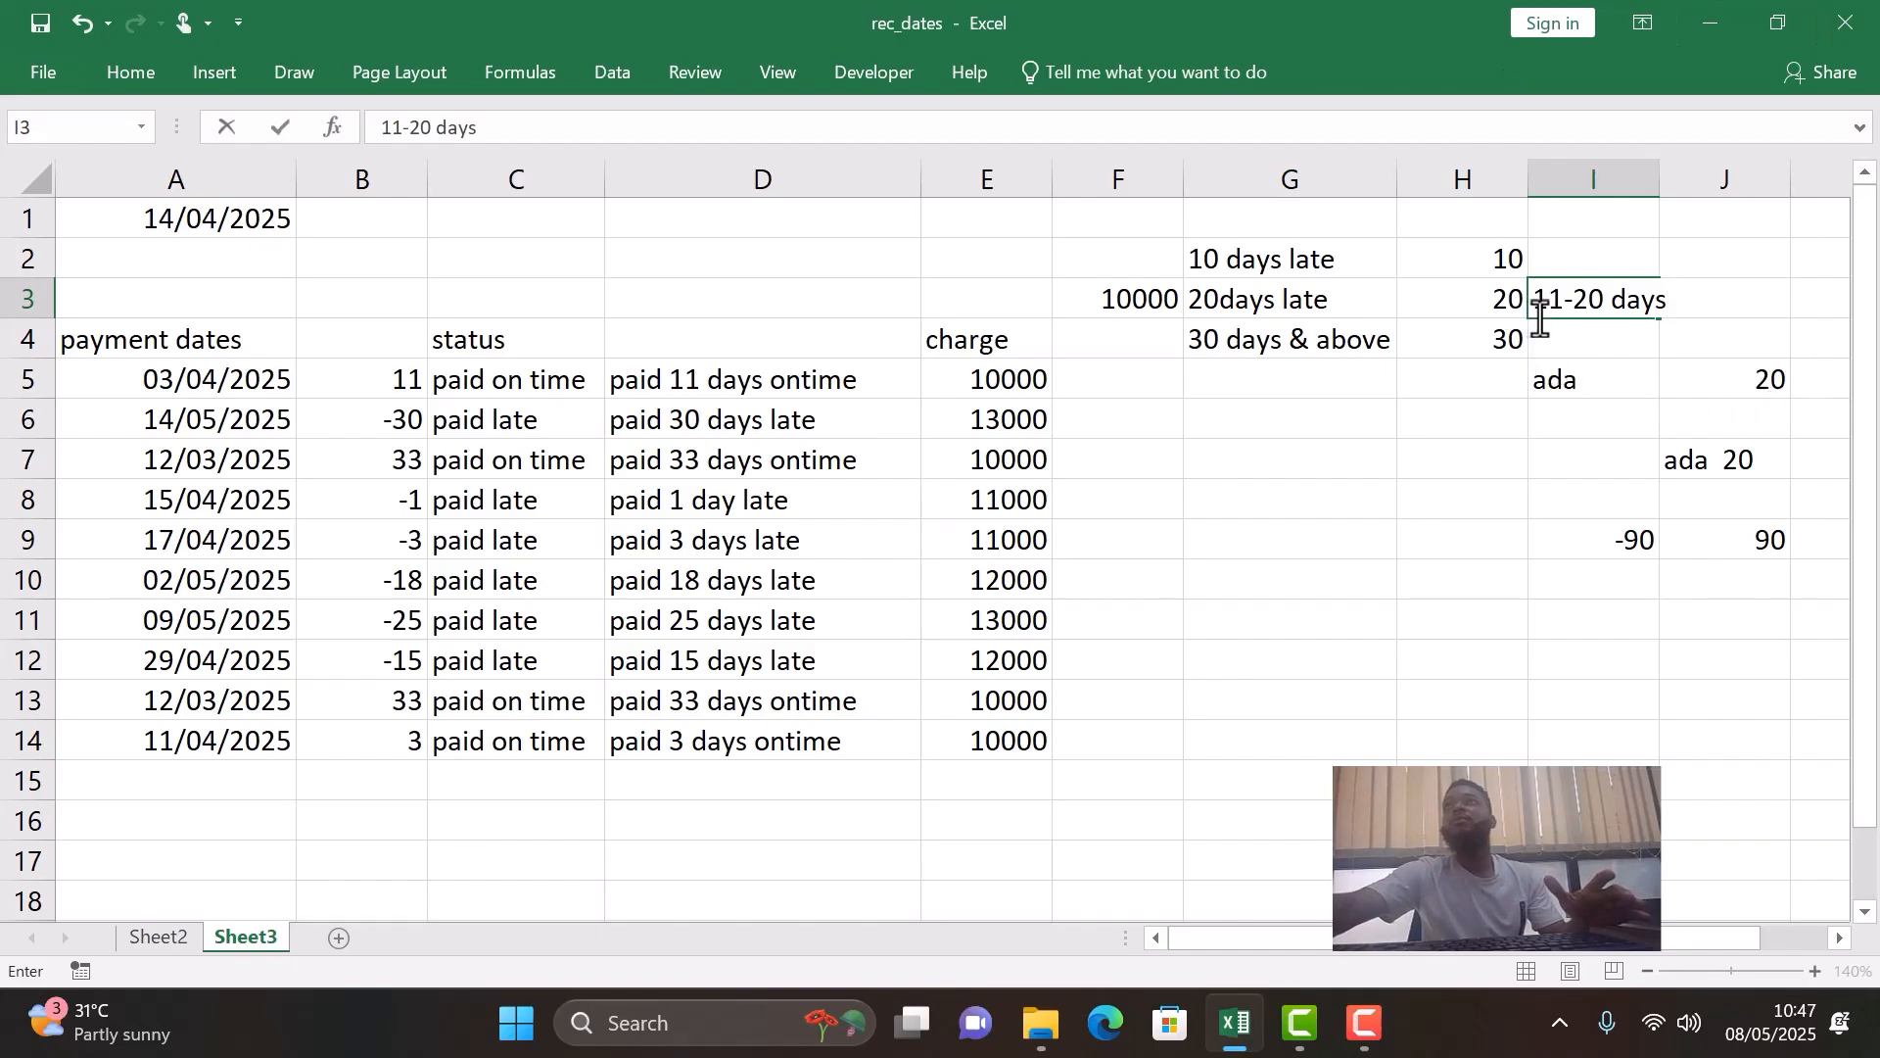
pyautogui.click(1567, 336)
pyautogui.write('21-')
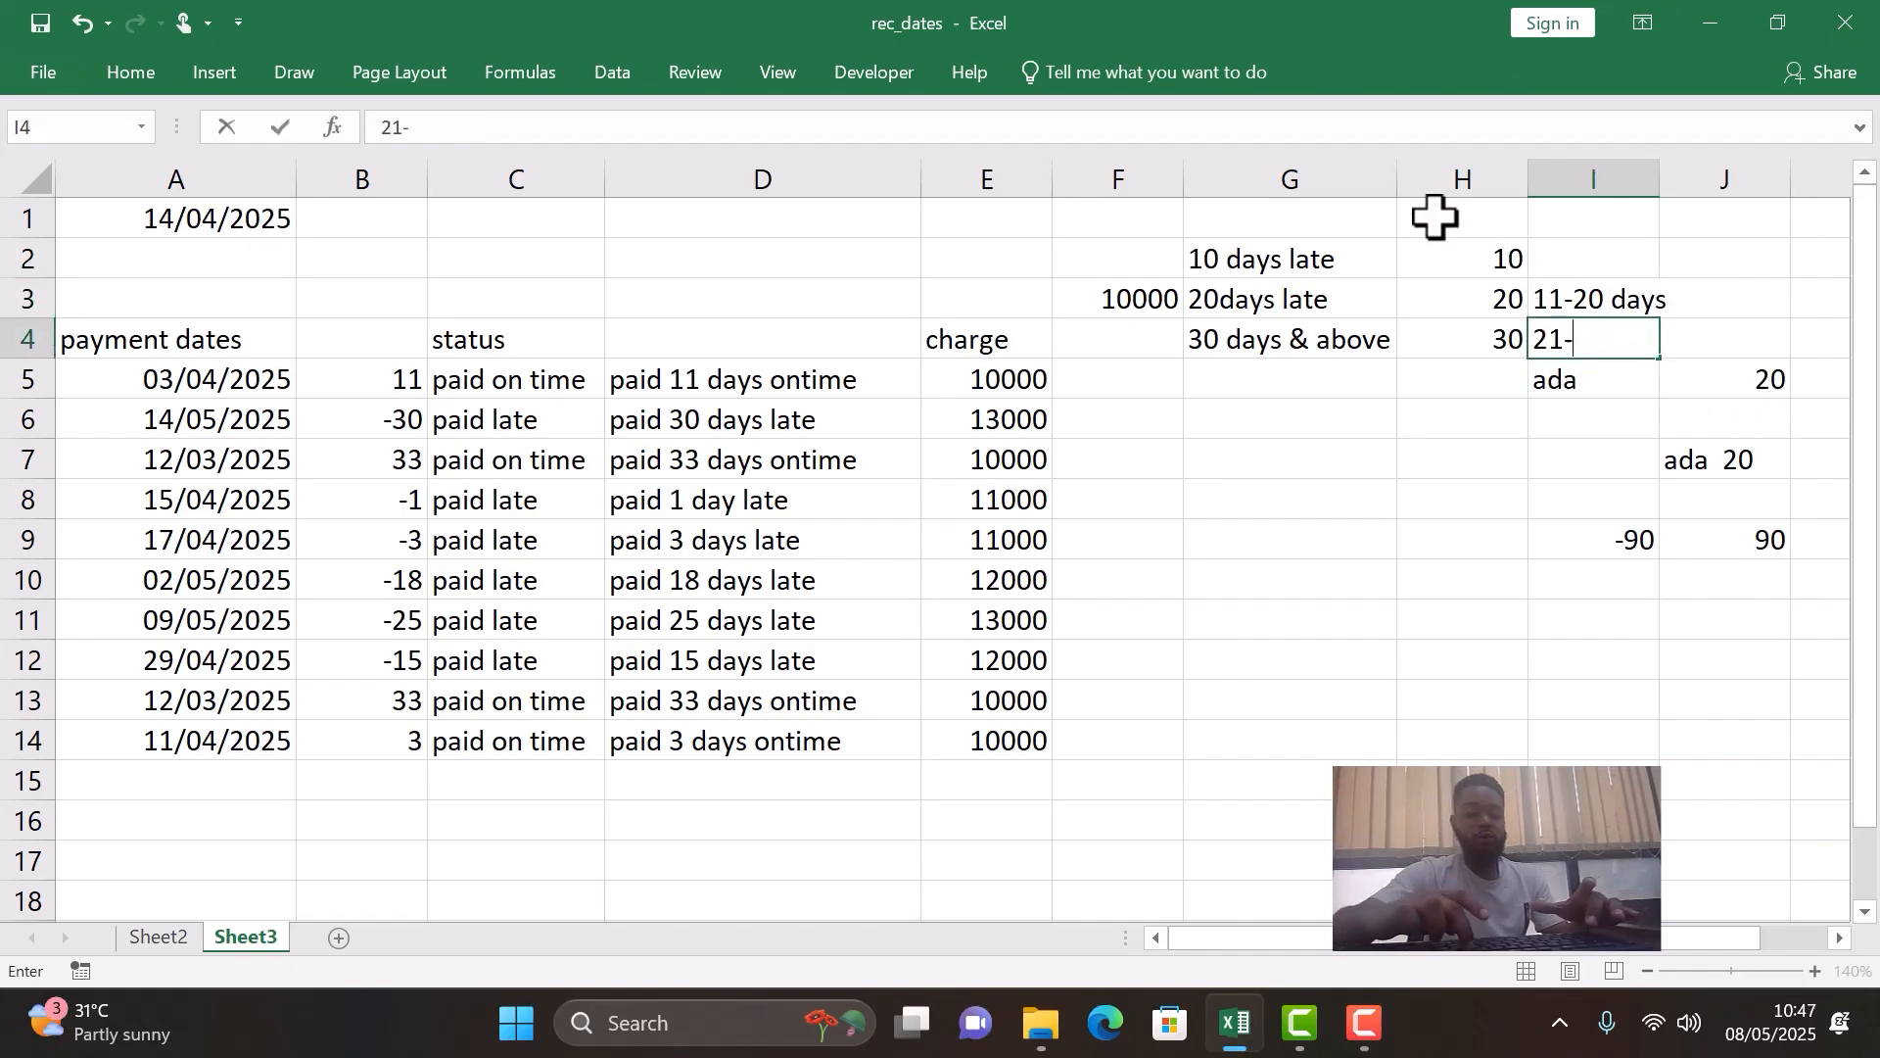
pyautogui.write('30 days')
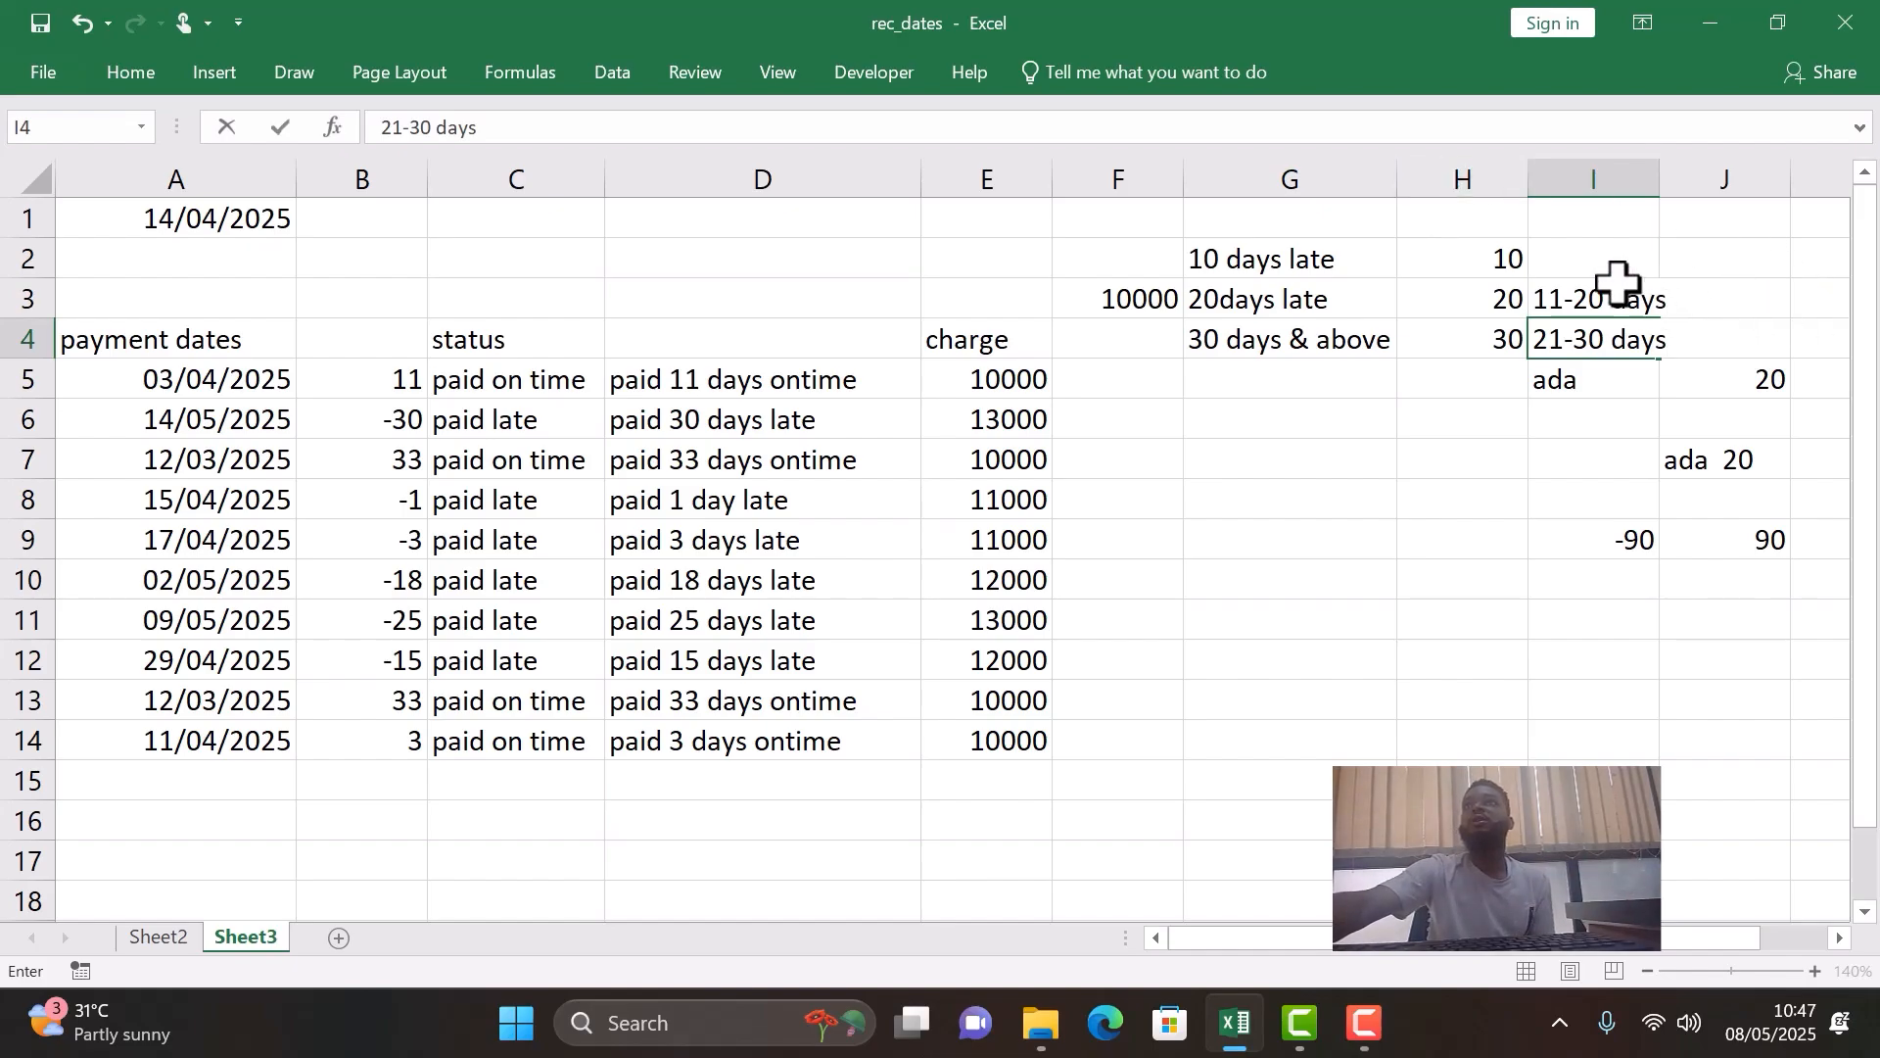
pyautogui.click(1585, 258)
pyautogui.write('1')
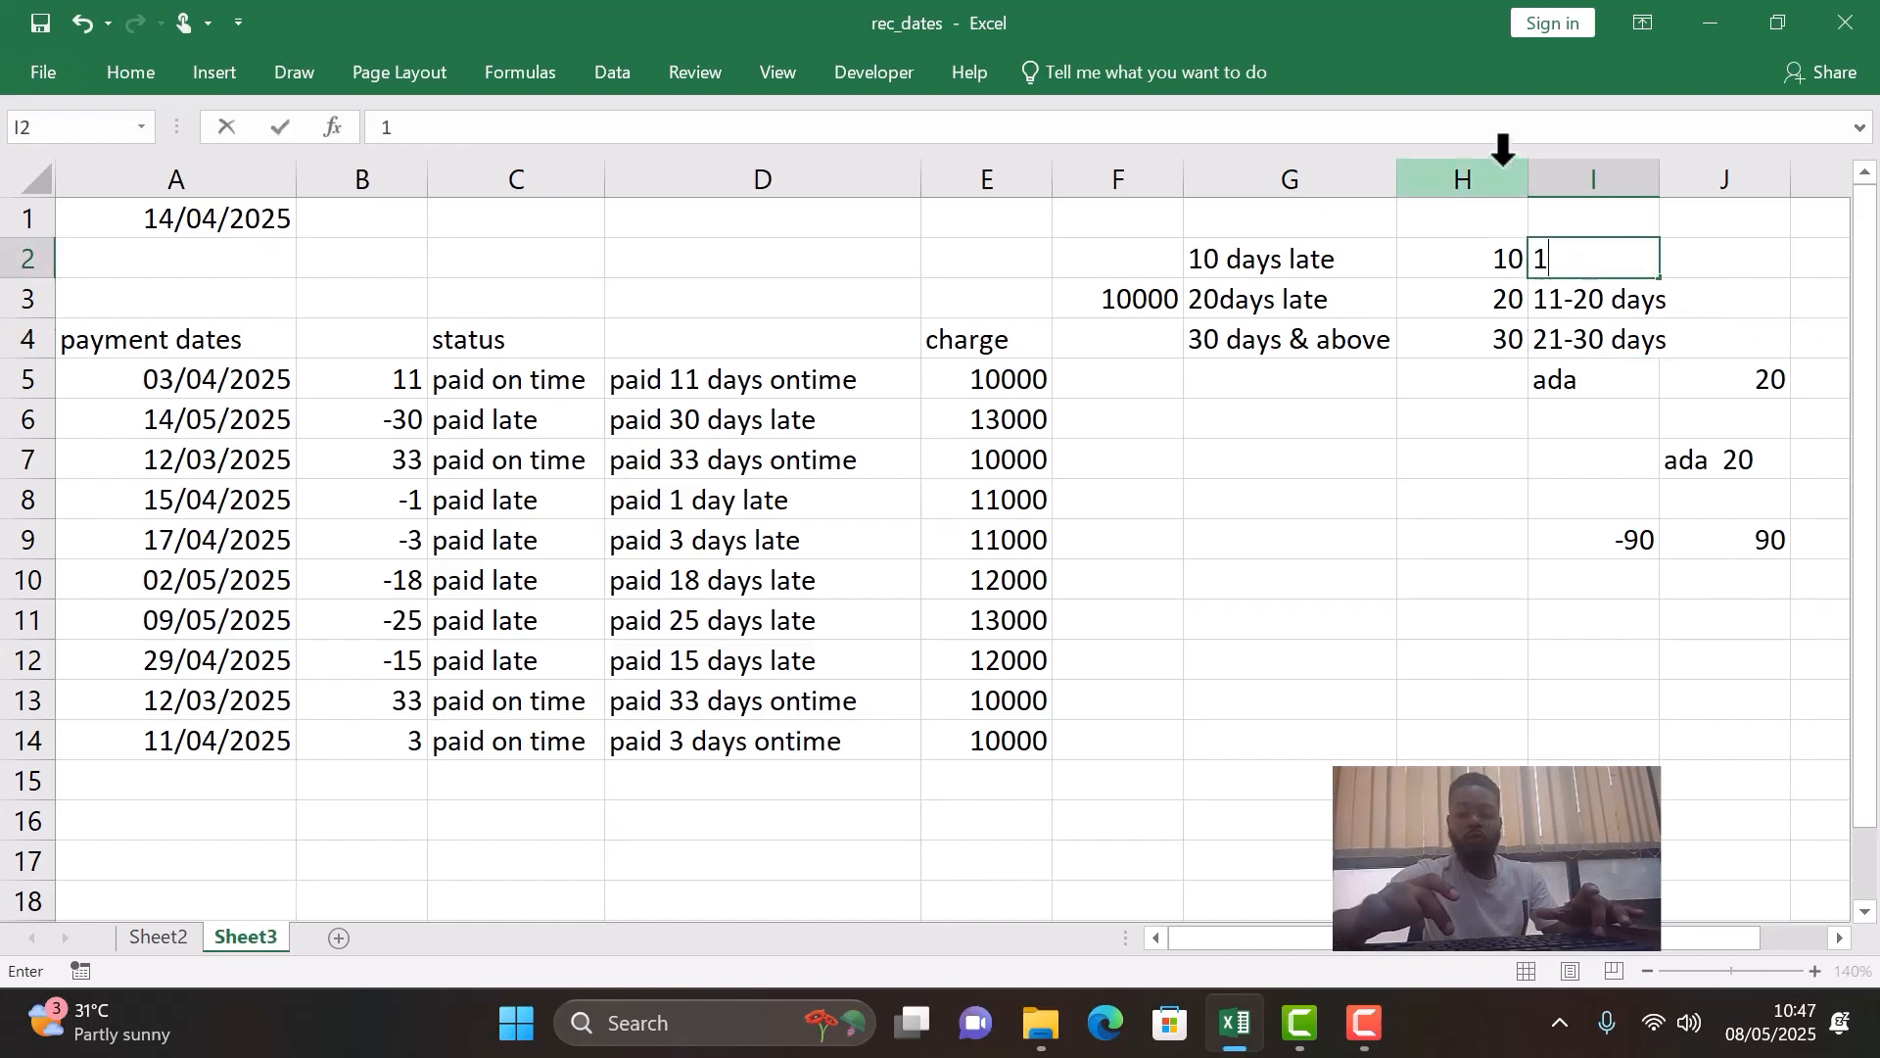
pyautogui.write('-10 d')
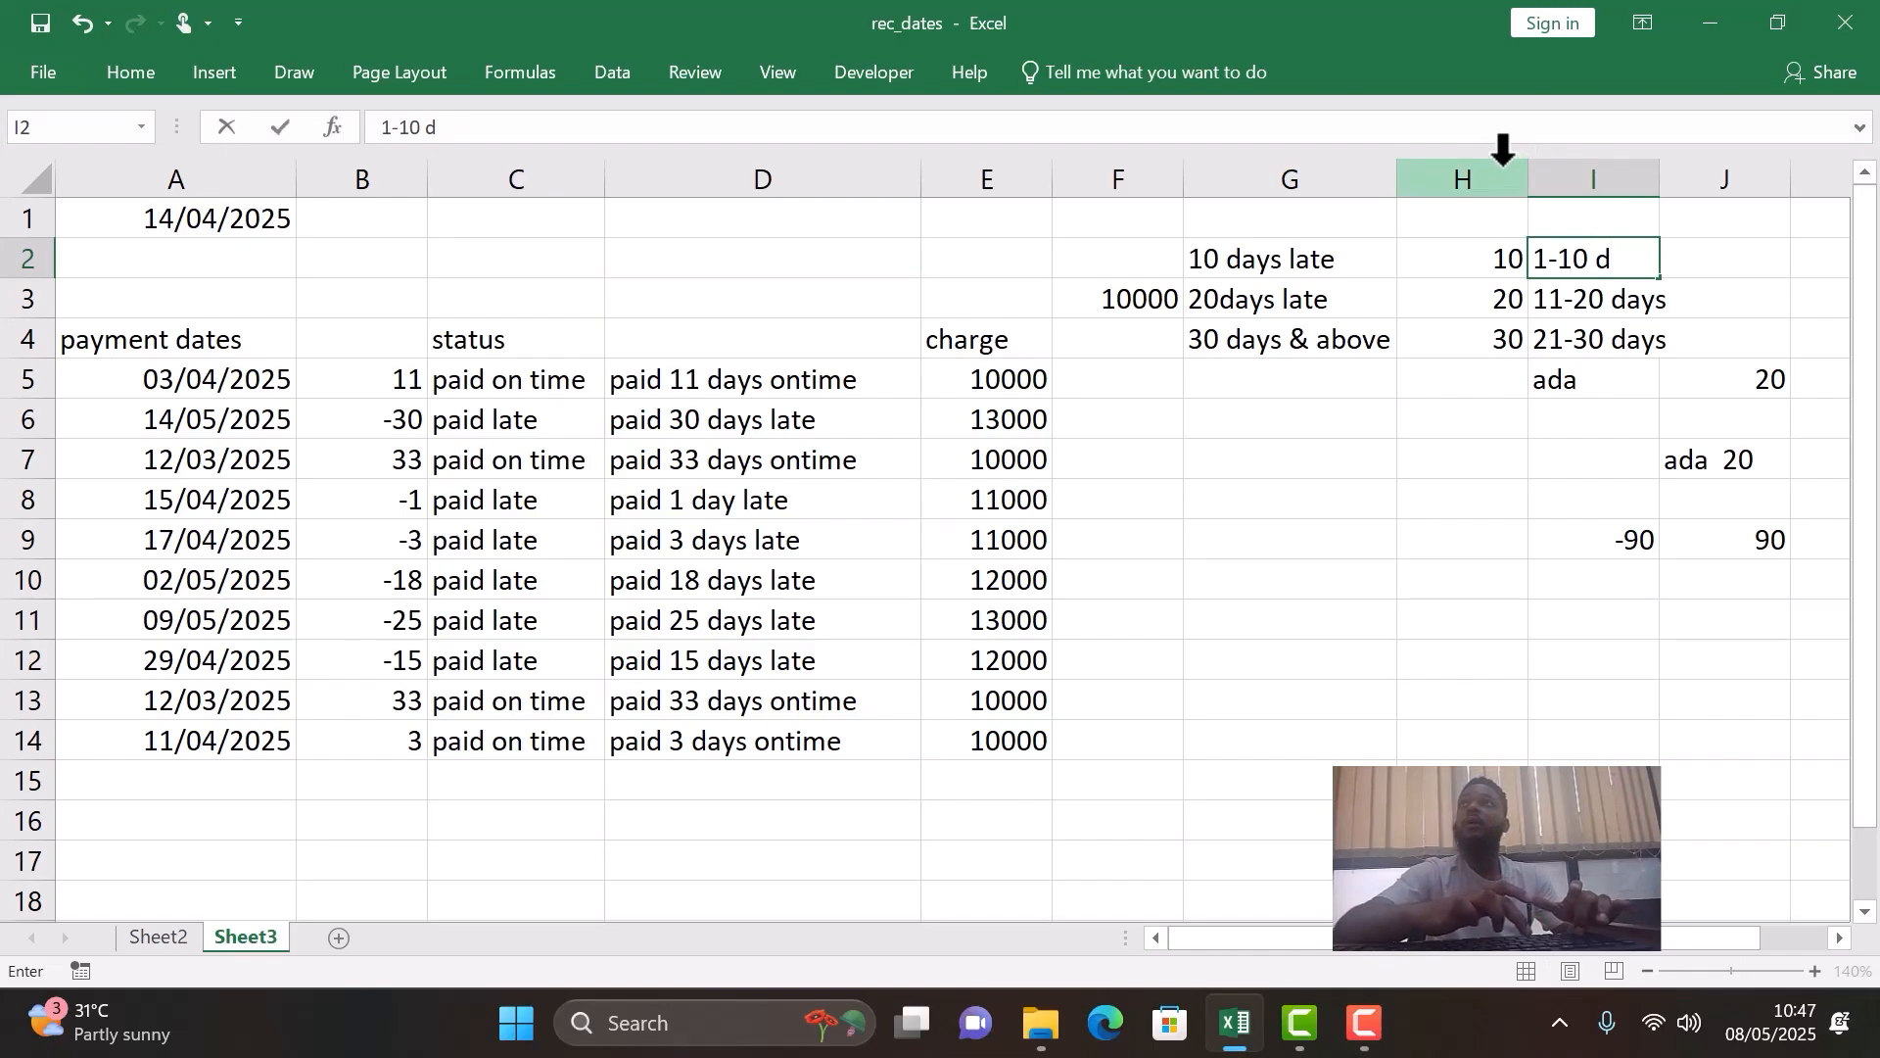
pyautogui.write('ays')
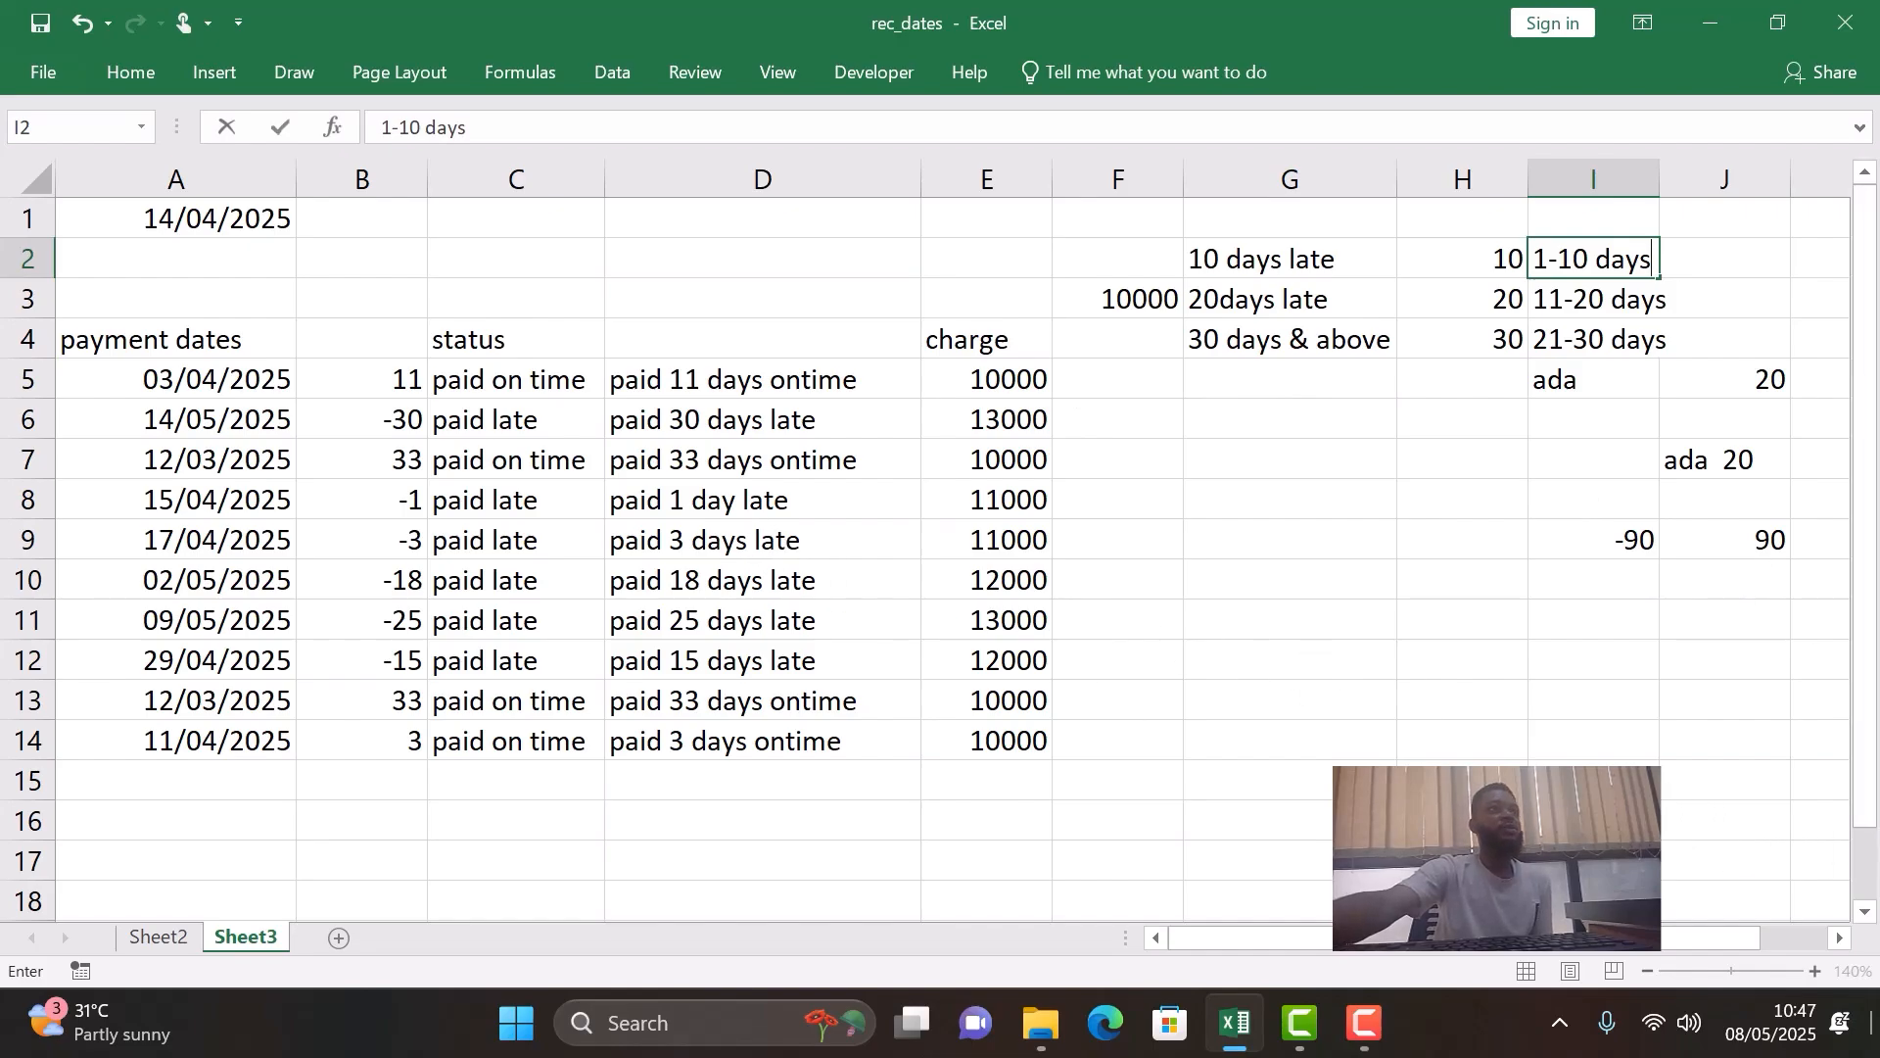
pyautogui.click(196, 818)
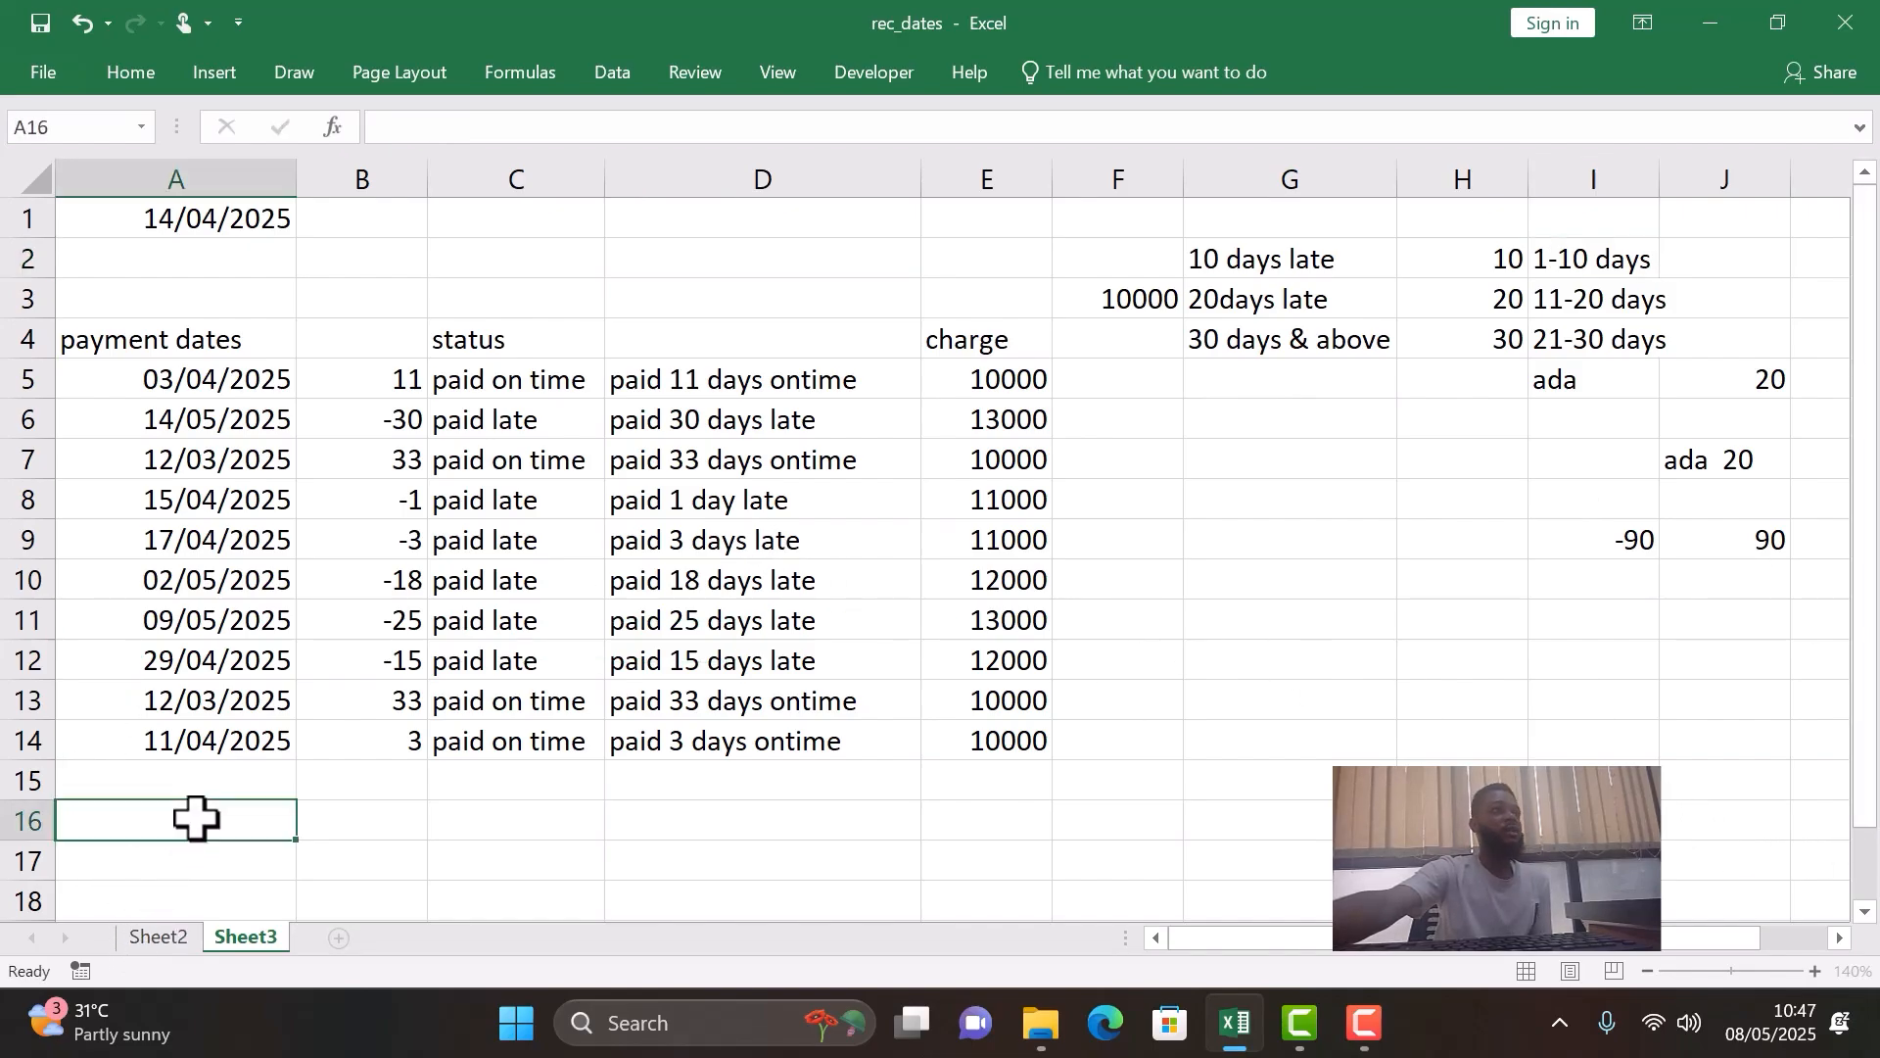
# - Check the charge in row 11 against the day ranges in column I
pyautogui.click(10, 624)
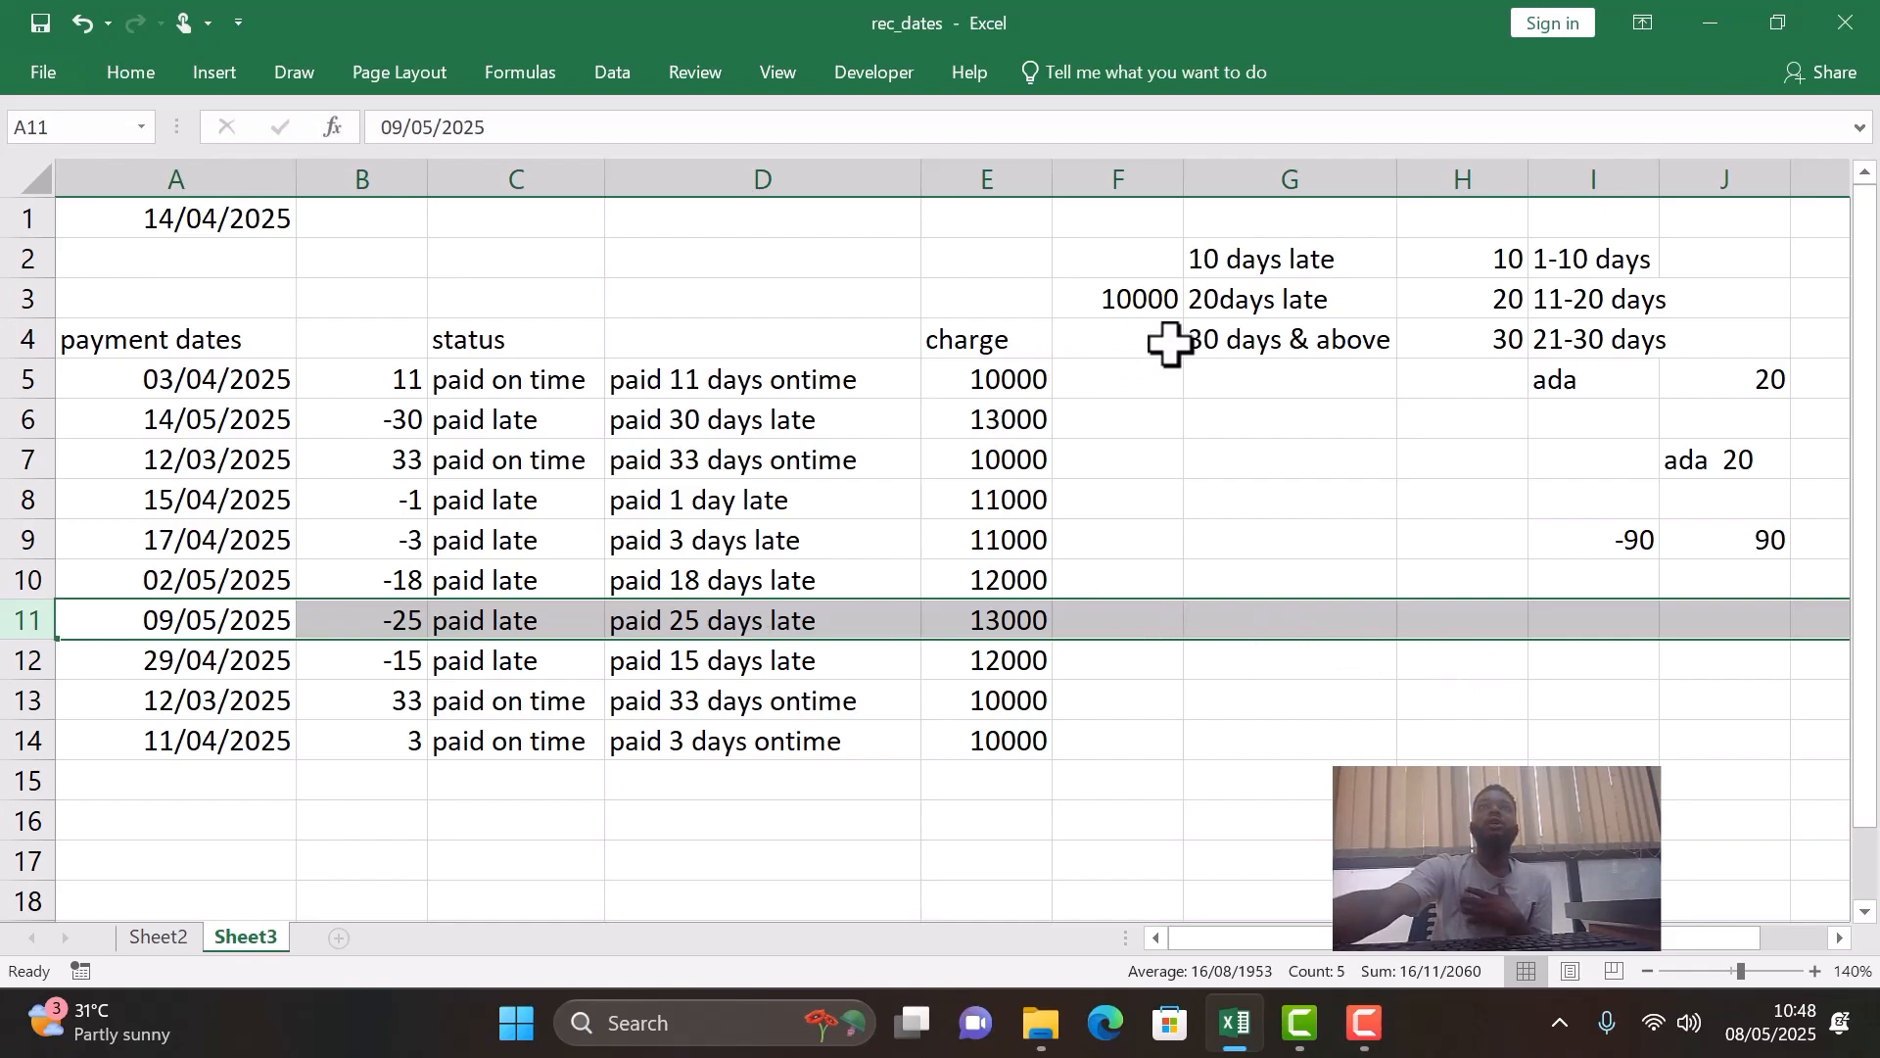
pyautogui.click(1141, 384)
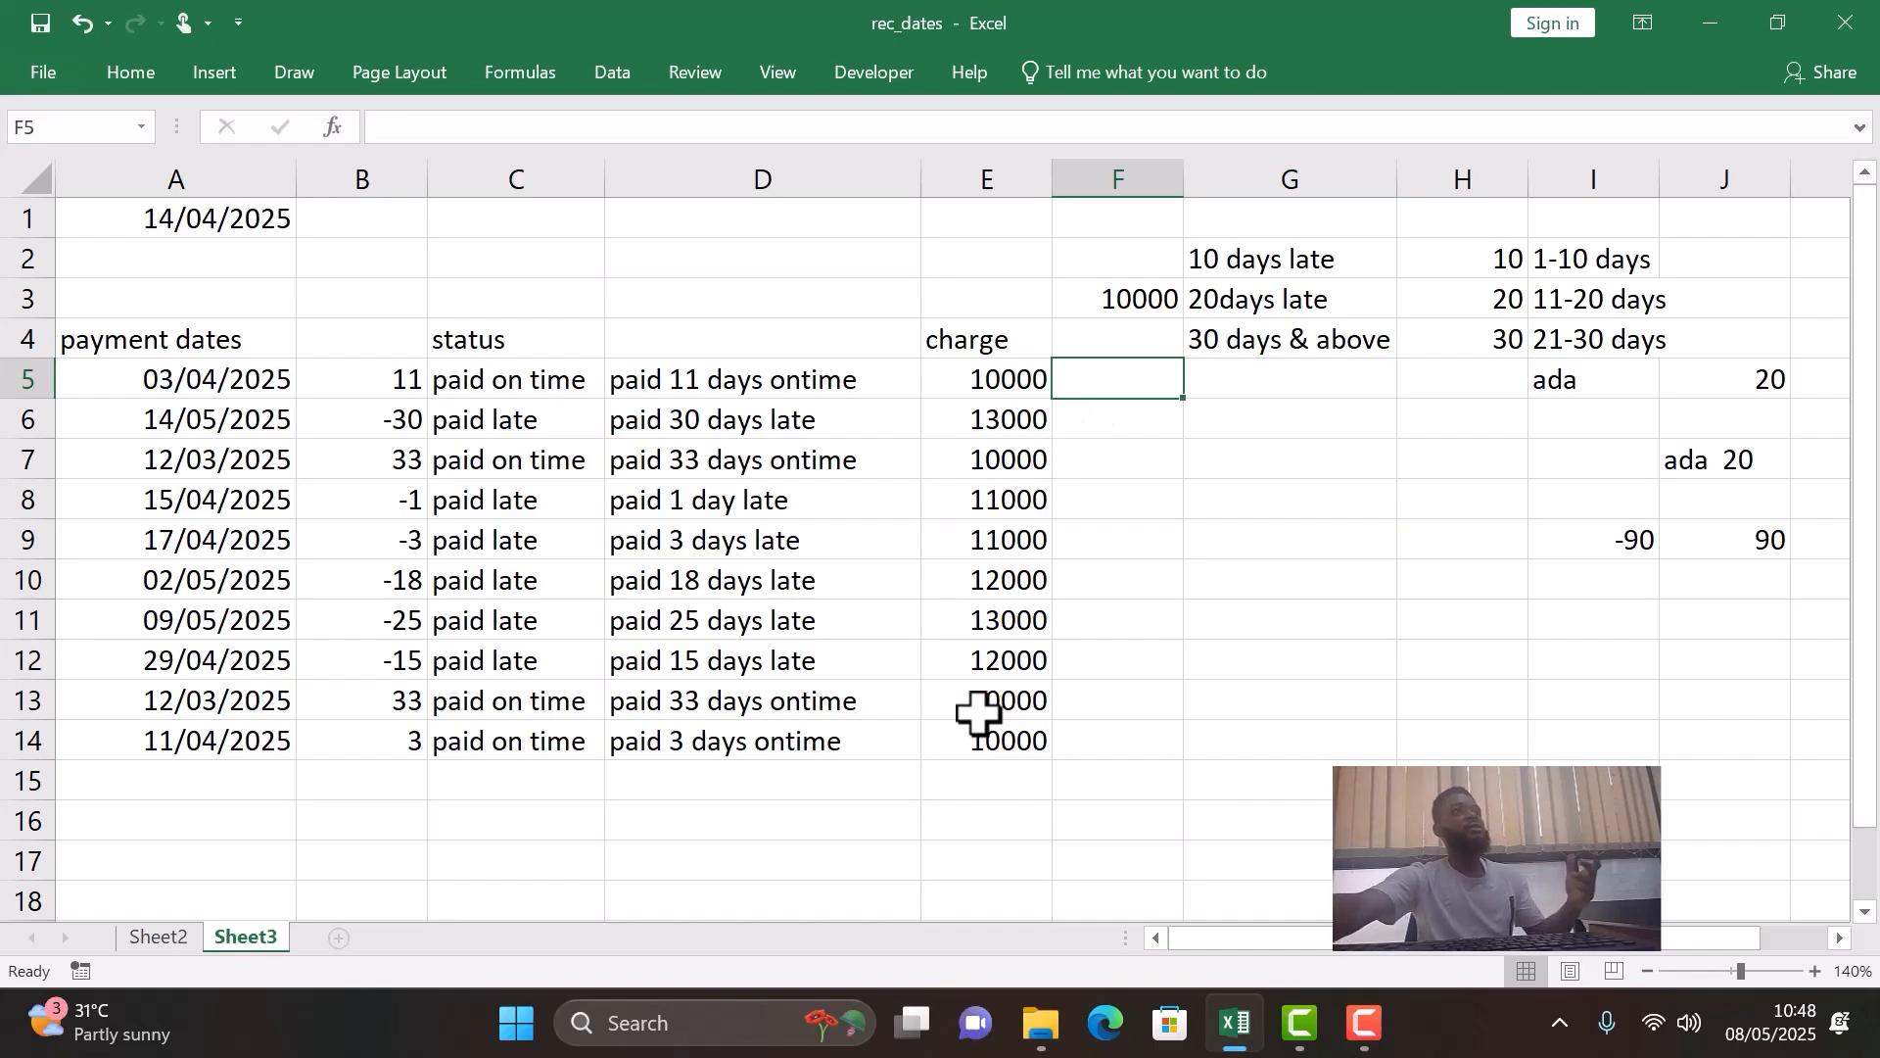
# - Review the number-of-days limit in B1 and the dates in B4:B9 on Sheet2, and return to Sheet3
pyautogui.click(157, 937)
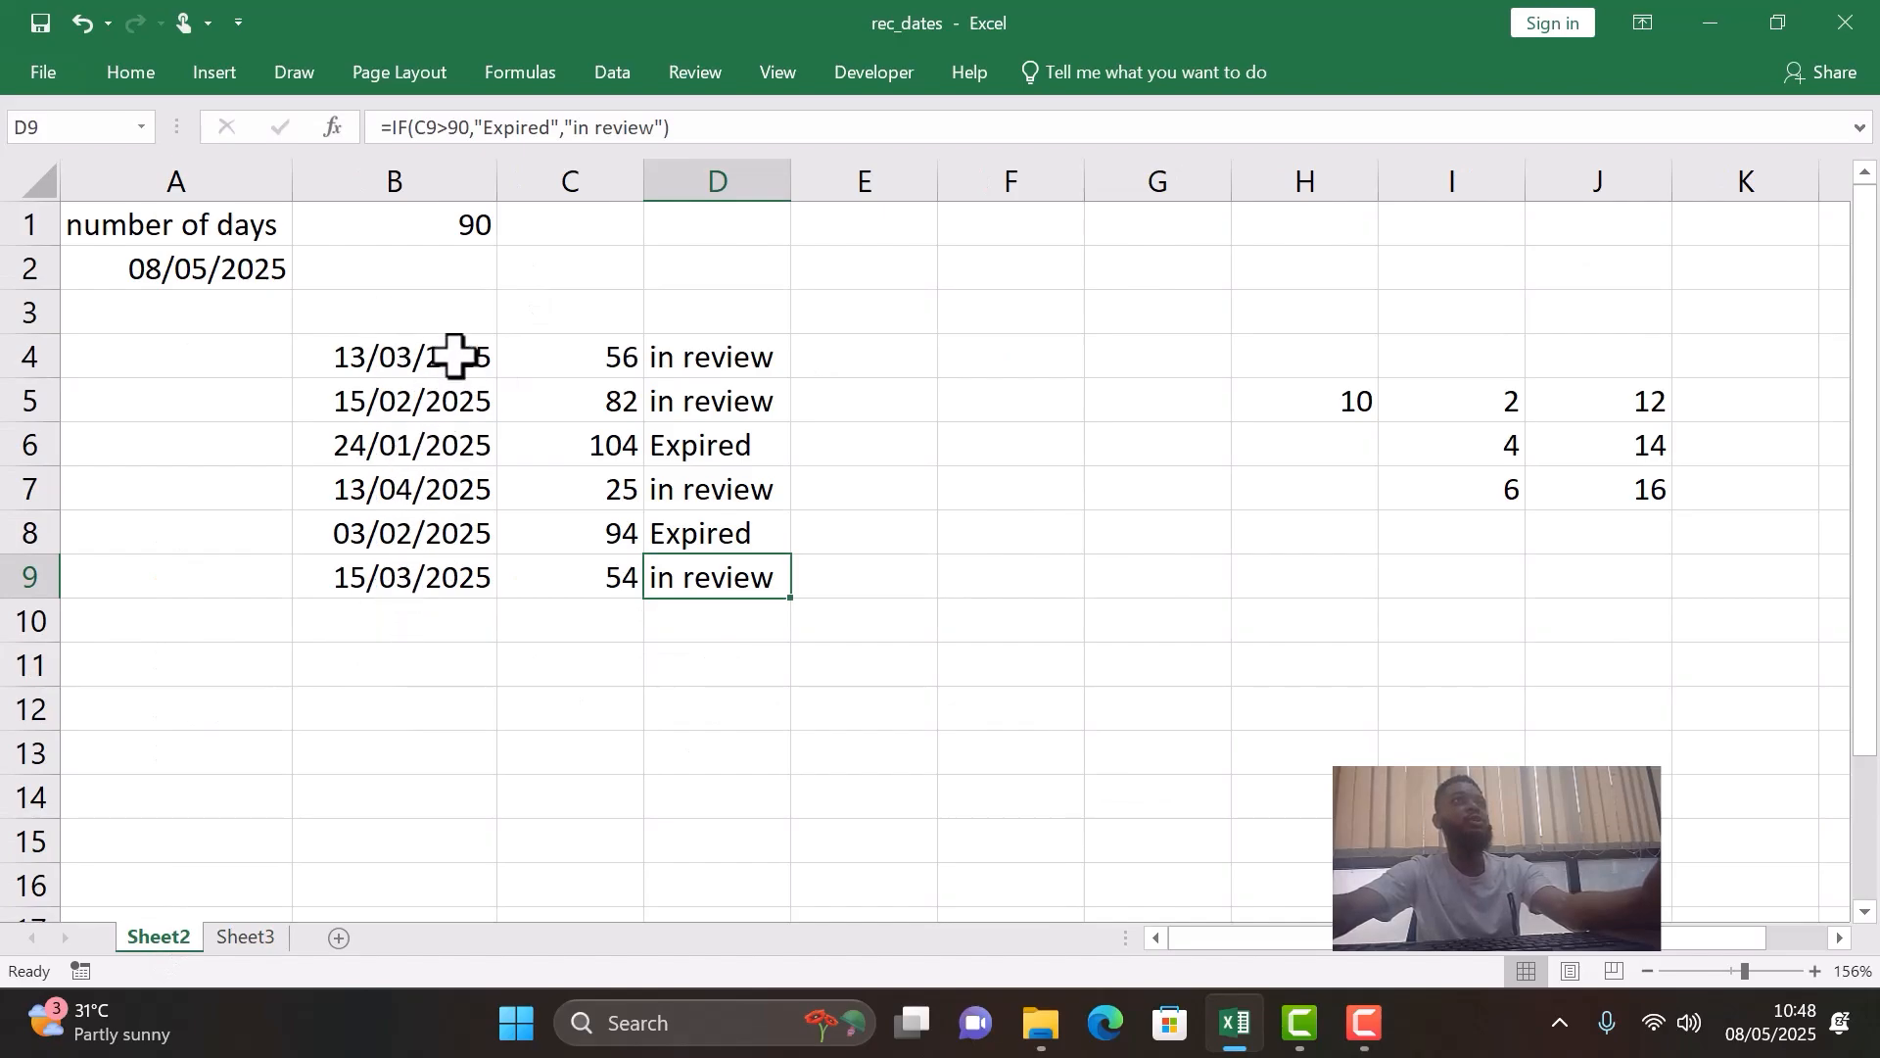
pyautogui.click(457, 213)
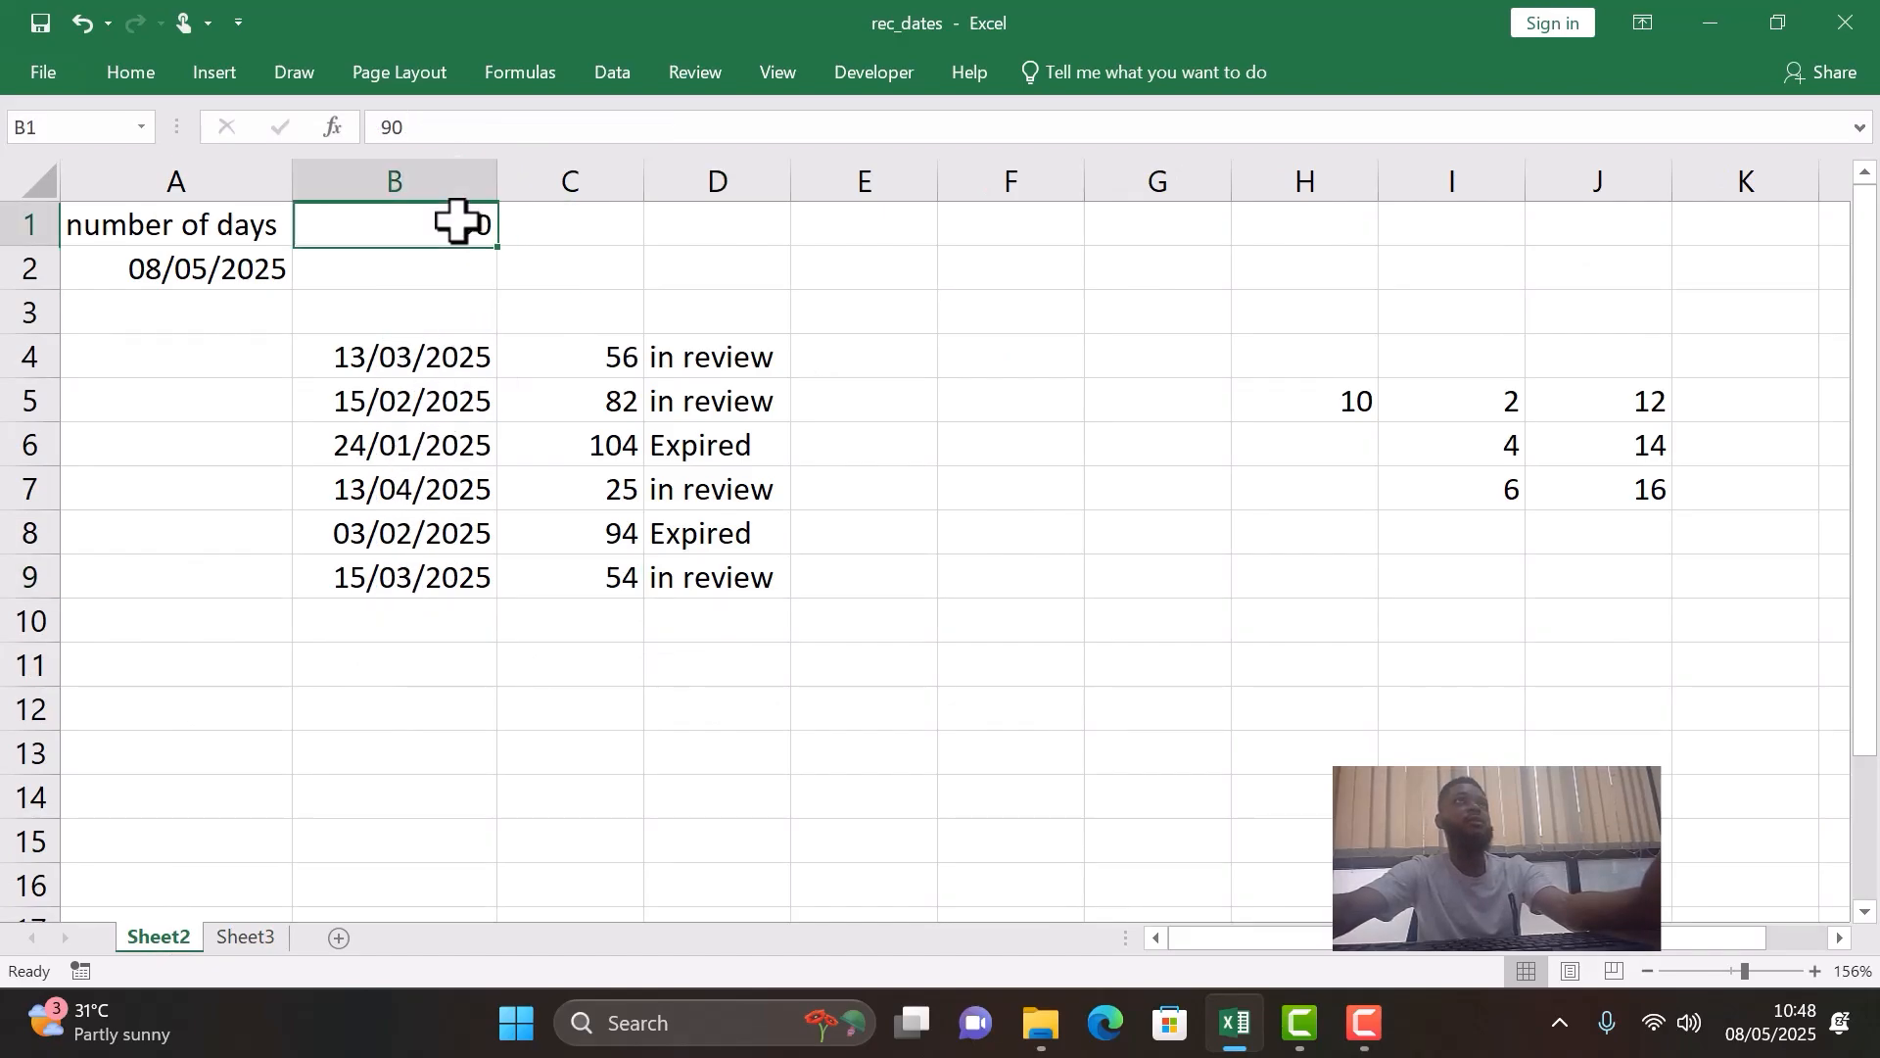
pyautogui.moveTo(437, 348); pyautogui.dragTo(453, 582)
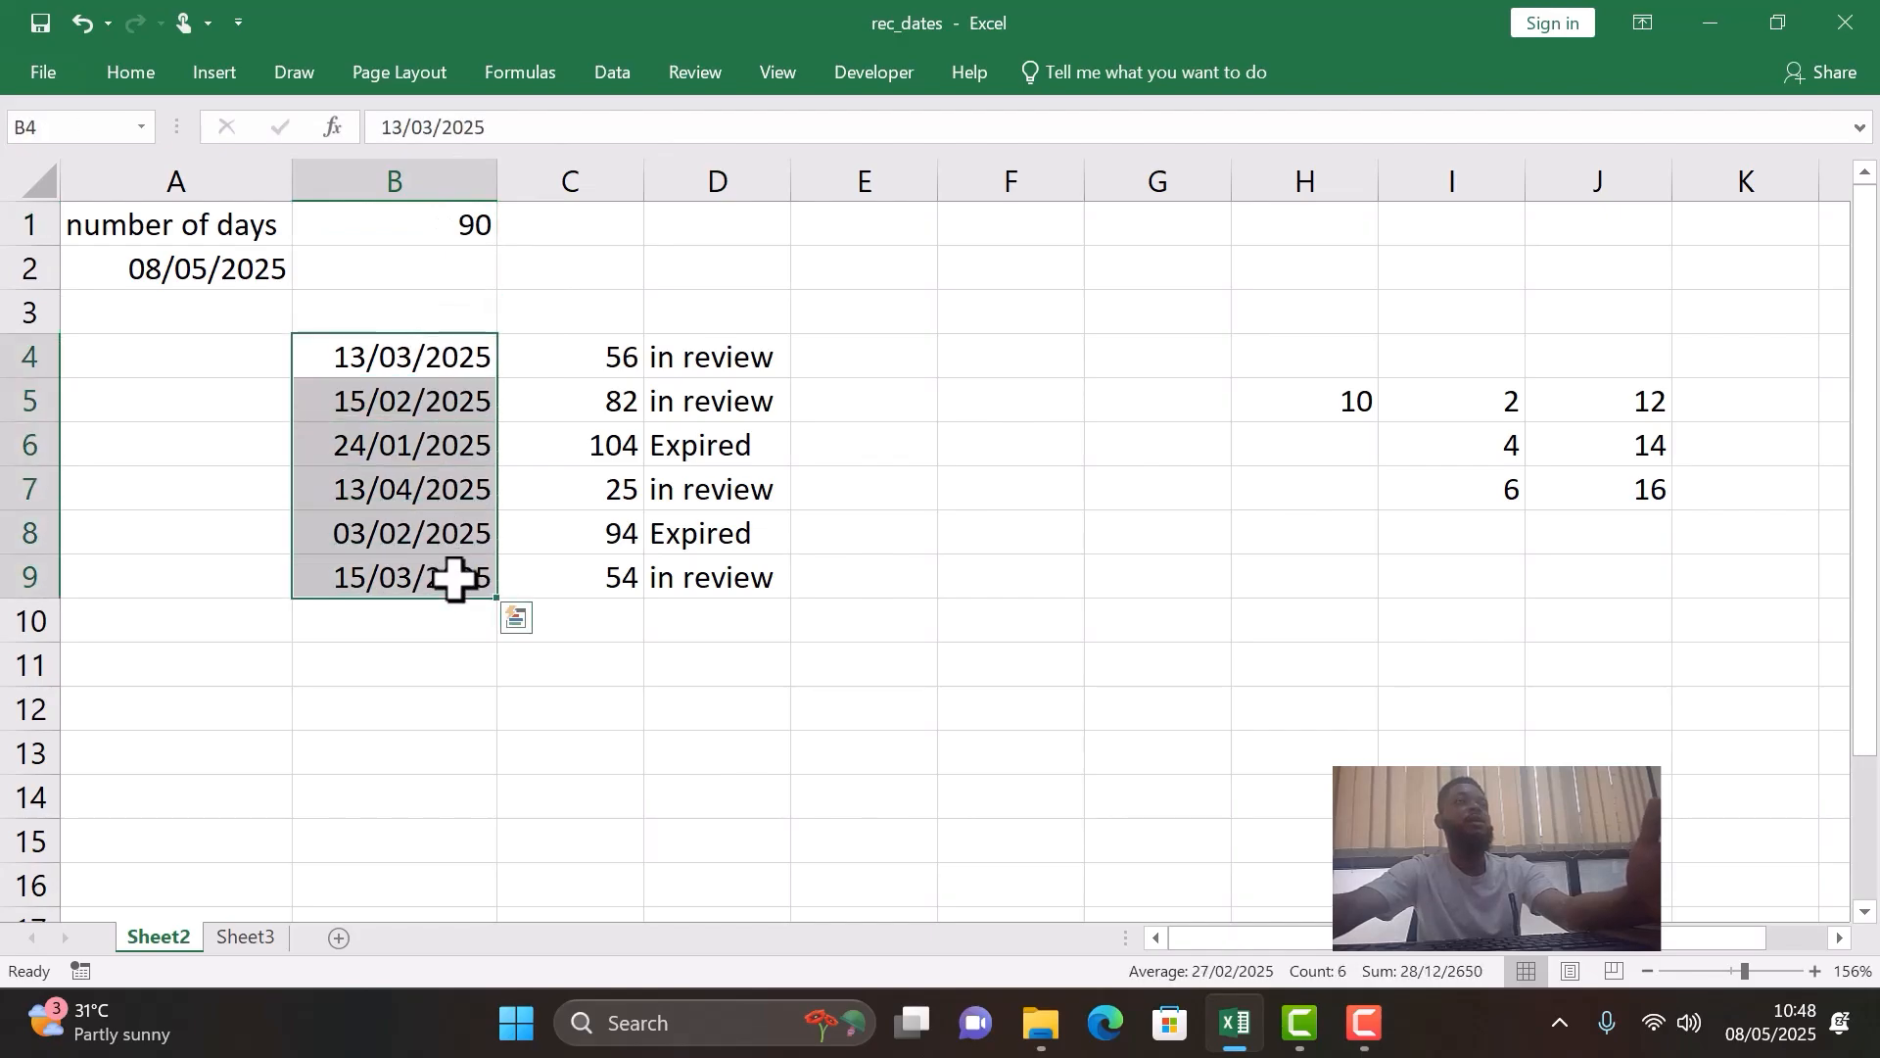
pyautogui.click(484, 232)
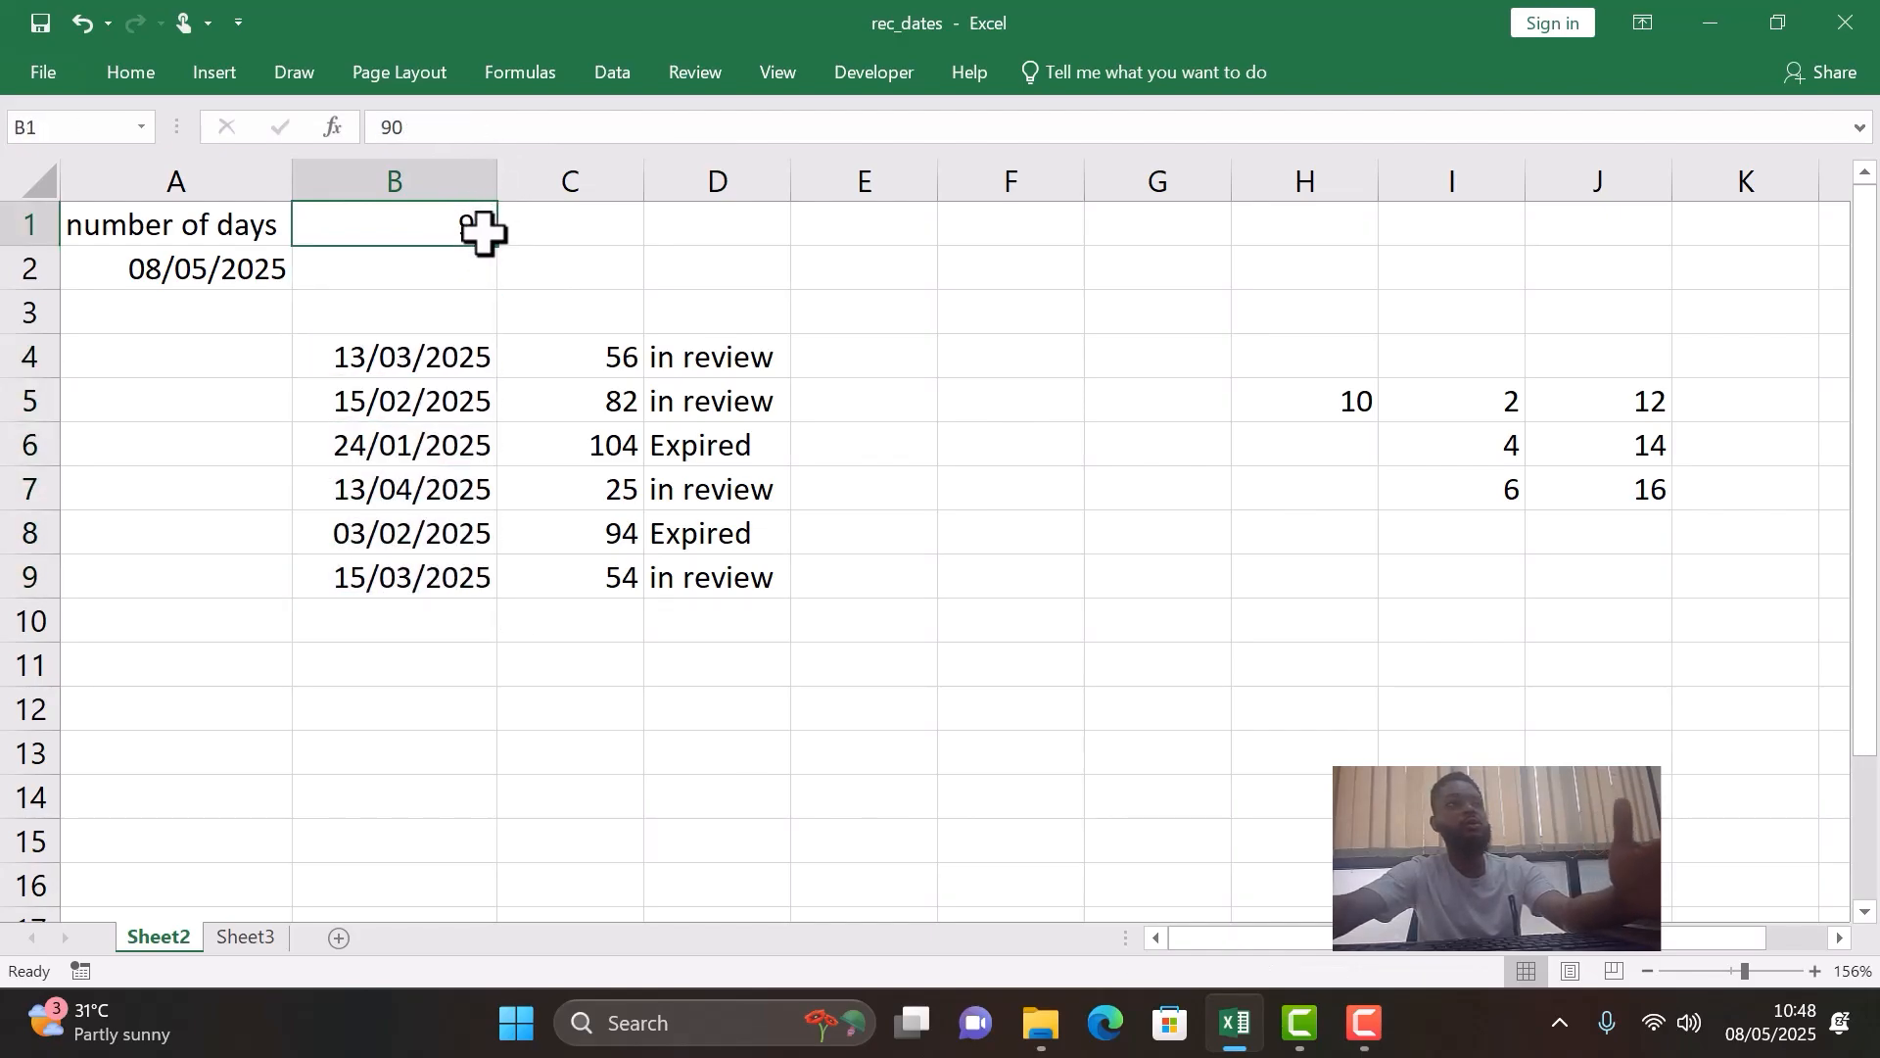
pyautogui.click(245, 937)
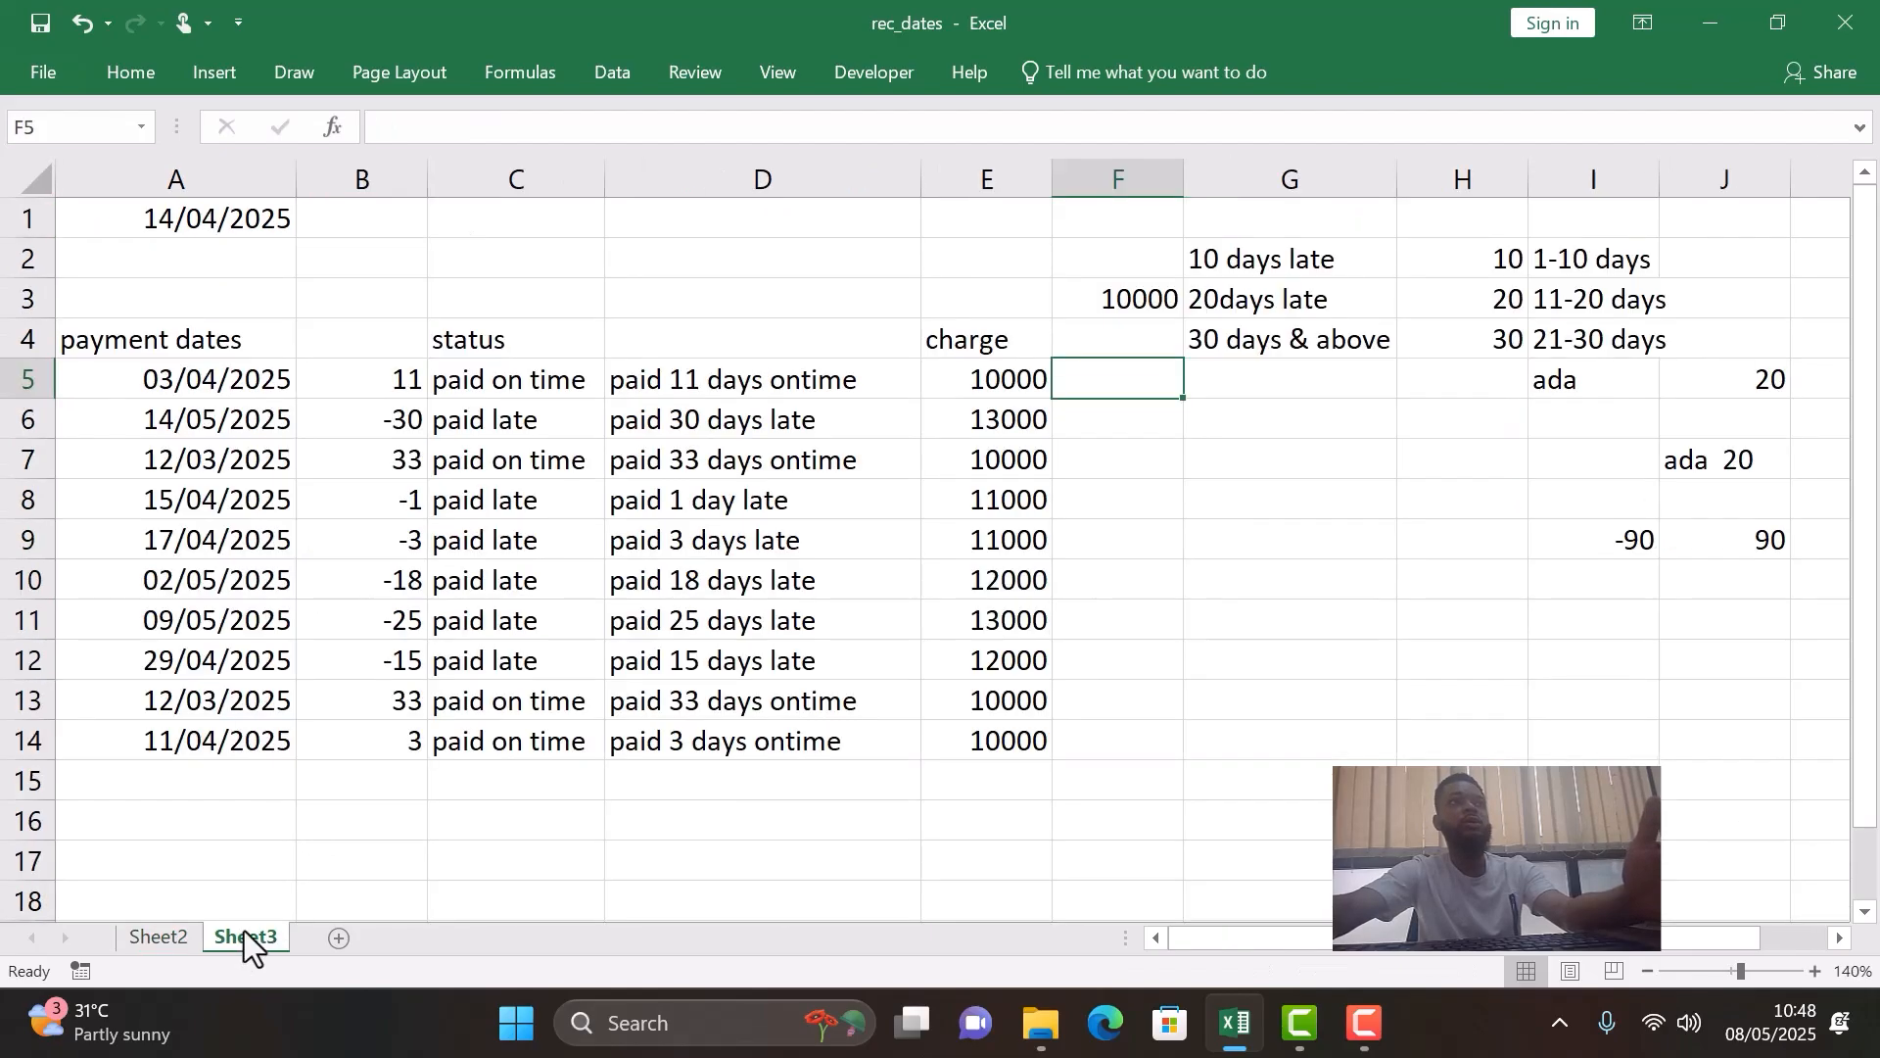